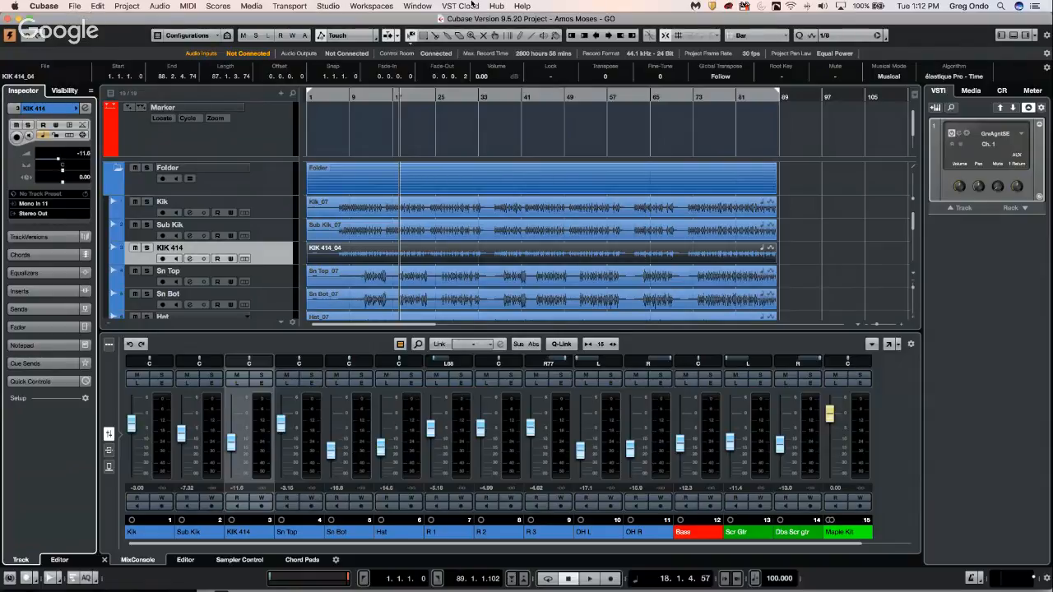
Step: Switch to the Untitled1 project window and activate that project
click(421, 9)
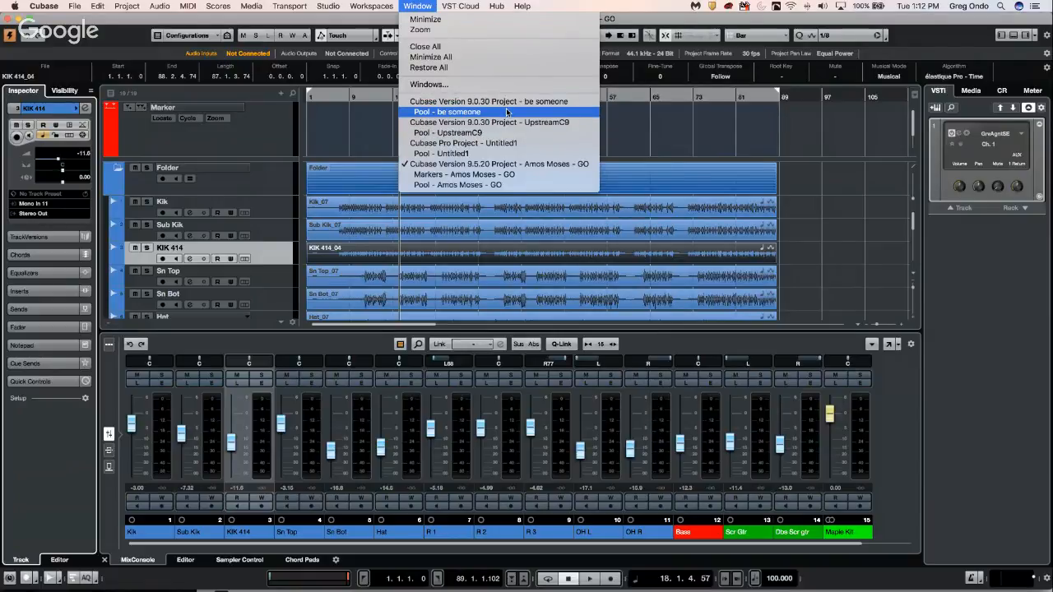
click(503, 143)
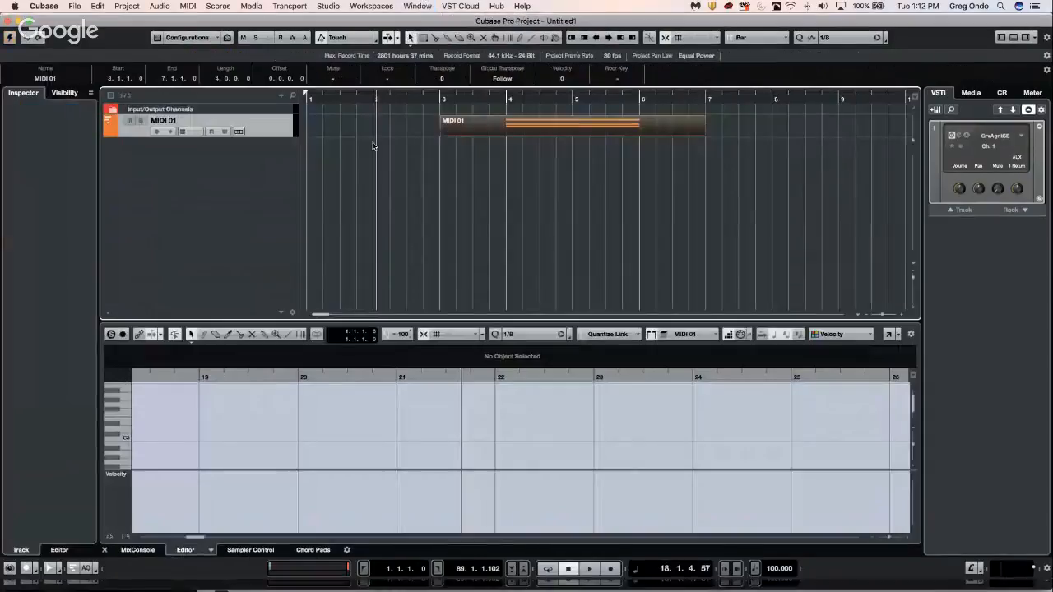
double_click(238, 162)
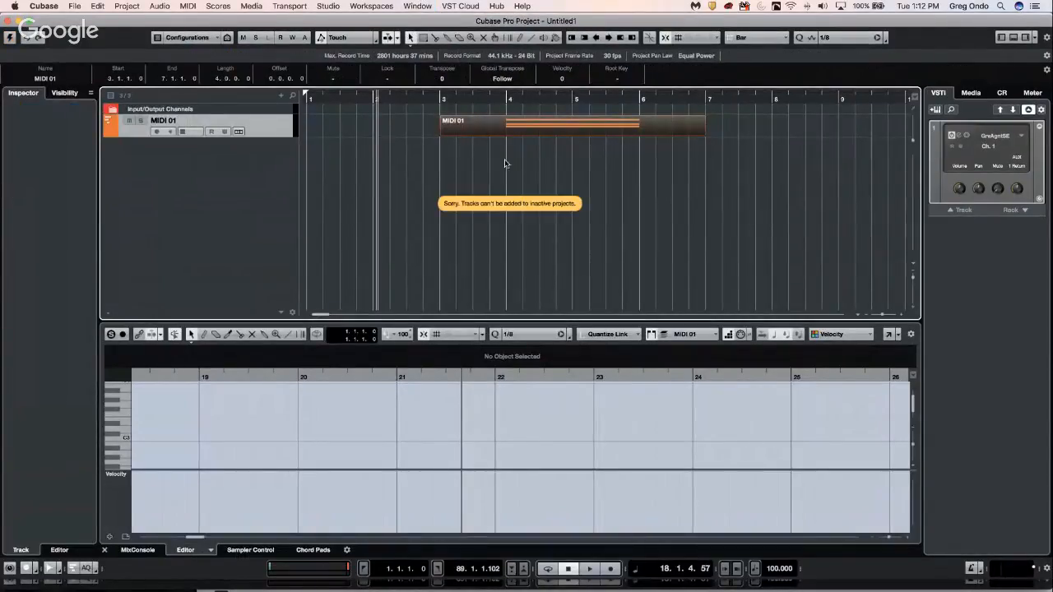
click(10, 37)
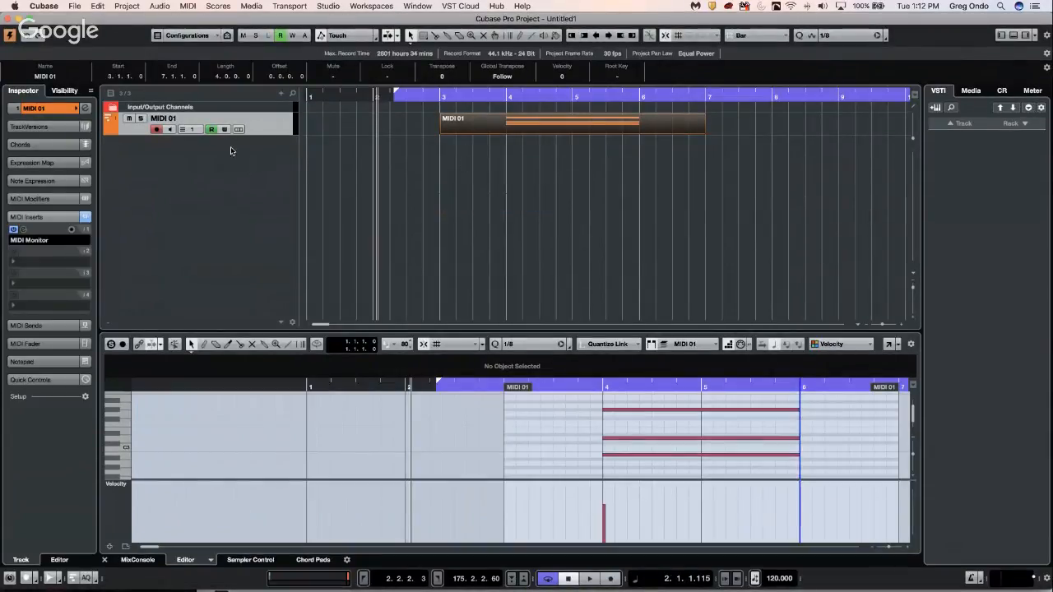
Step: Add a second MIDI track and draw an empty part on it from bar 3 to bar 7
click(234, 152)
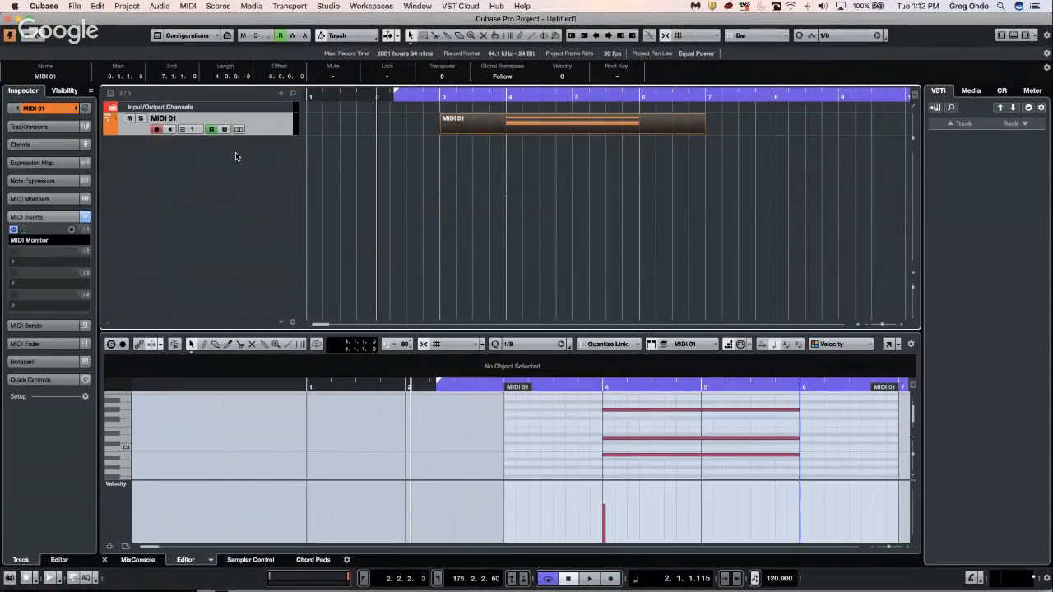
double_click(235, 156)
right_click(500, 157)
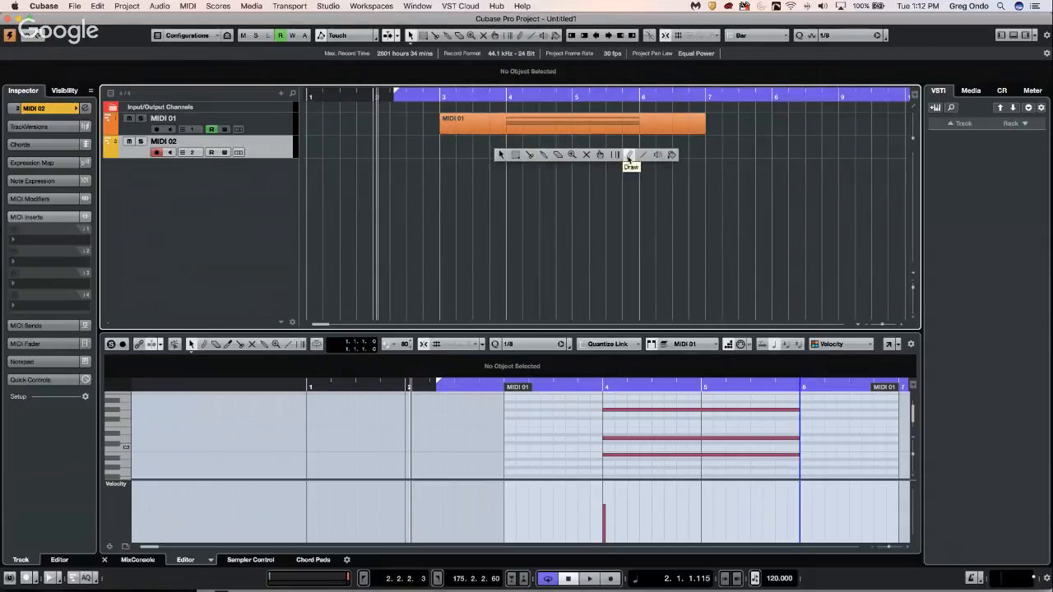
click(630, 156)
drag(453, 141, 677, 130)
right_click(464, 152)
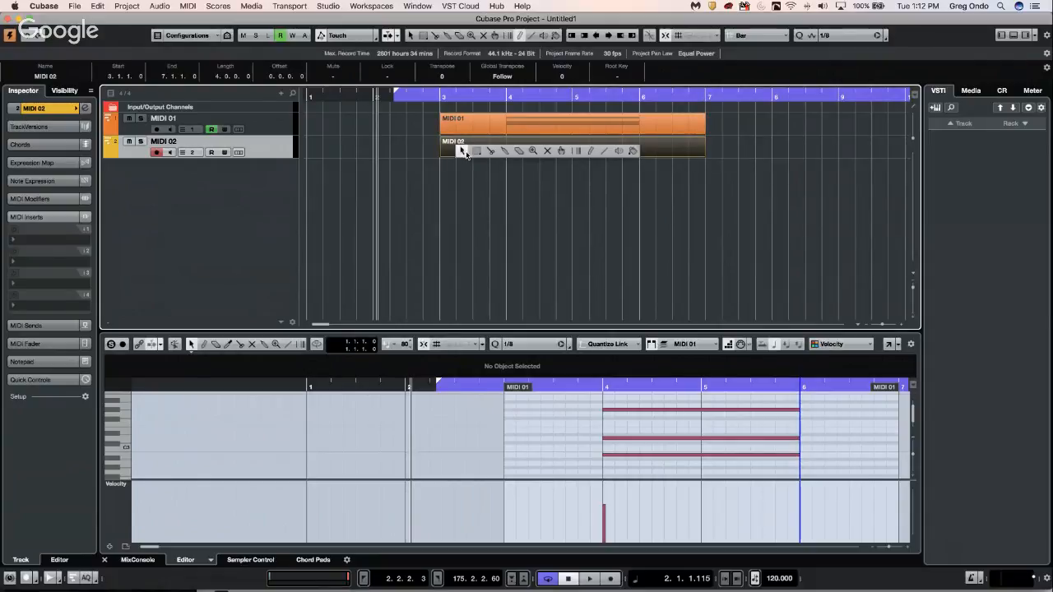
click(461, 151)
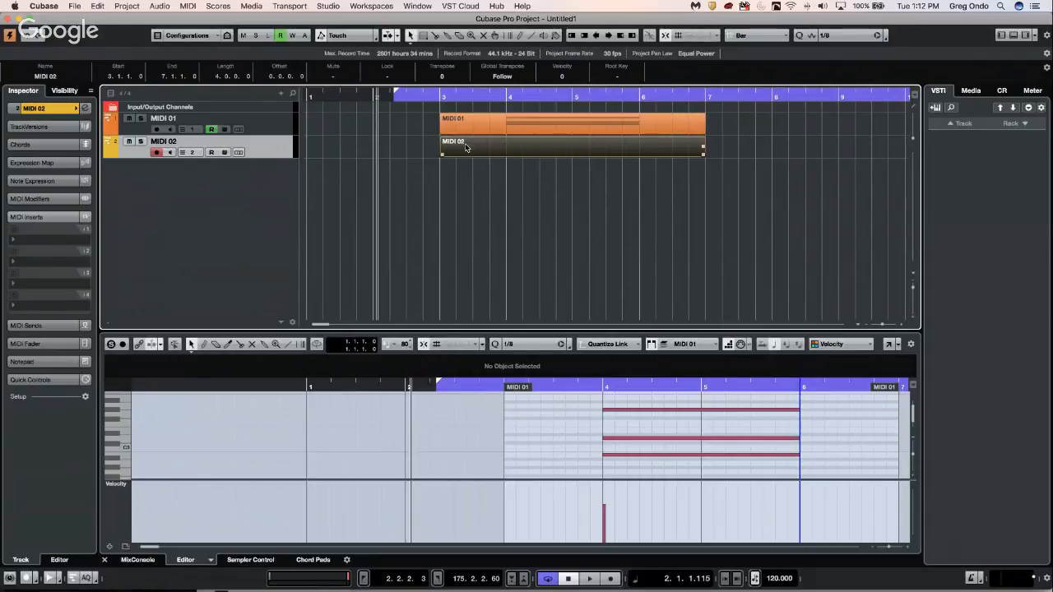
Step: Open the MIDI 02 part in the Score Editor and turn off computer keyboard input for step entry of eighth notes
click(465, 147)
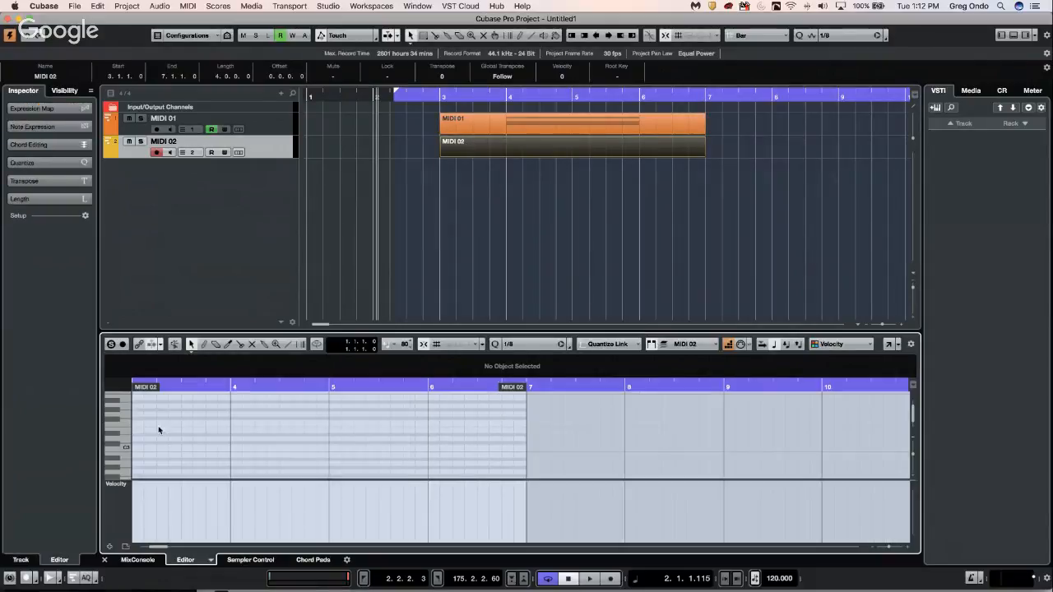
click(211, 562)
click(237, 558)
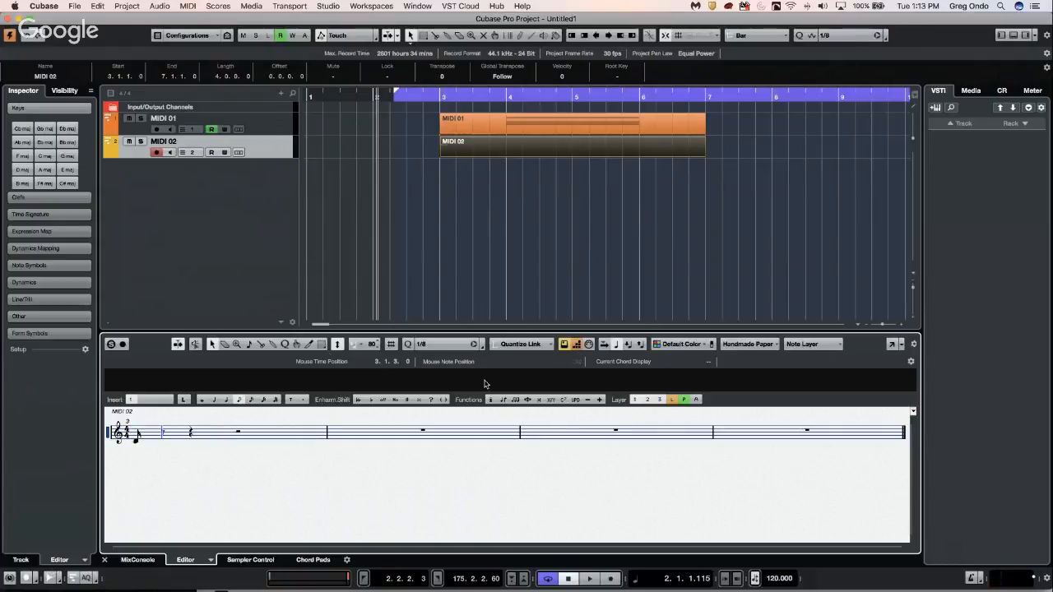
click(566, 344)
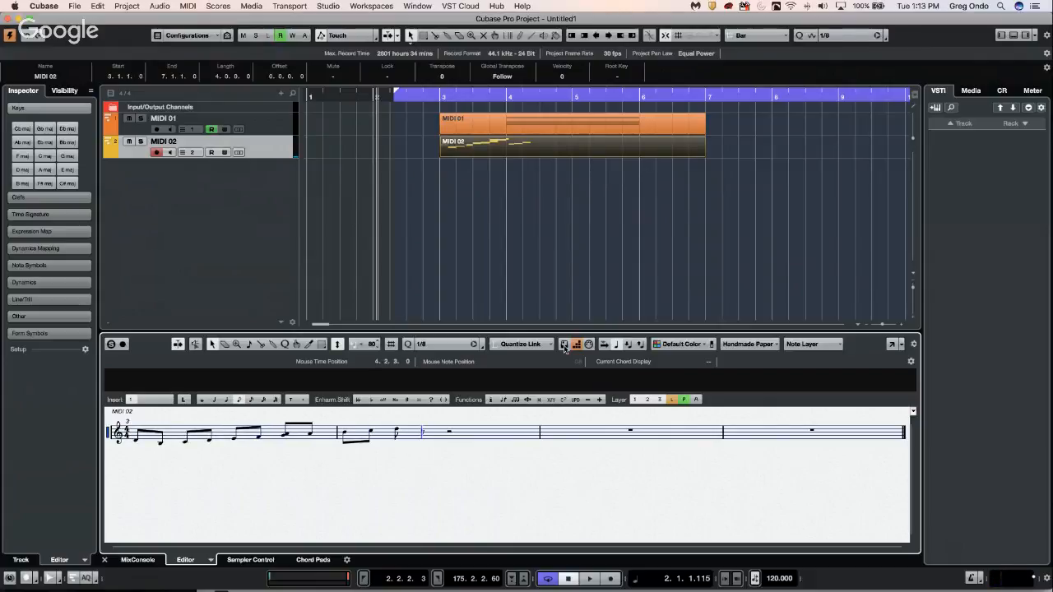
Step: Set the quantize value to 1/2 and step-enter half notes after the eighth notes in the MIDI 02 part
click(439, 346)
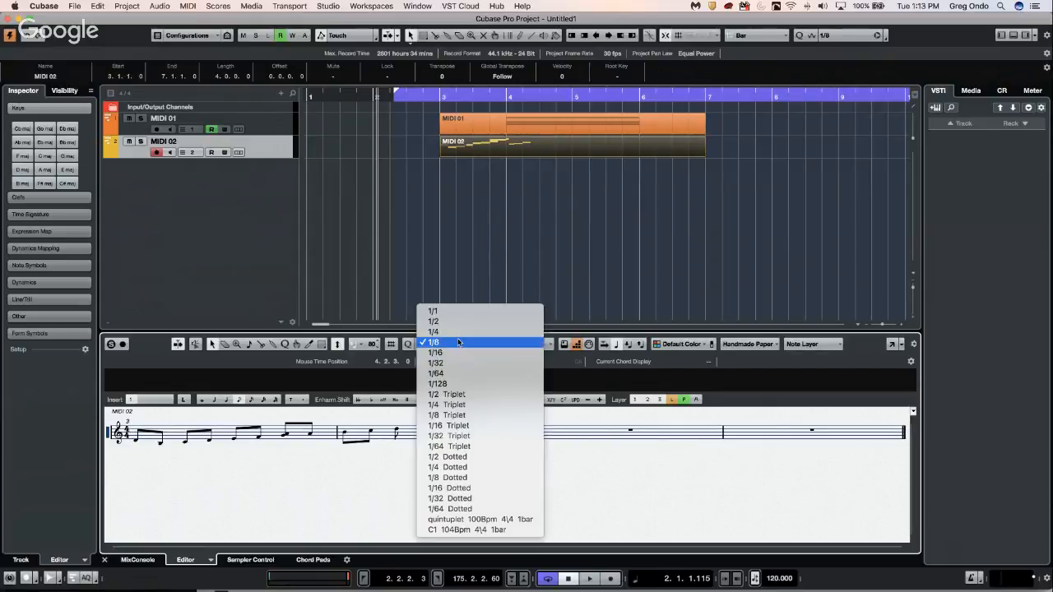
click(461, 321)
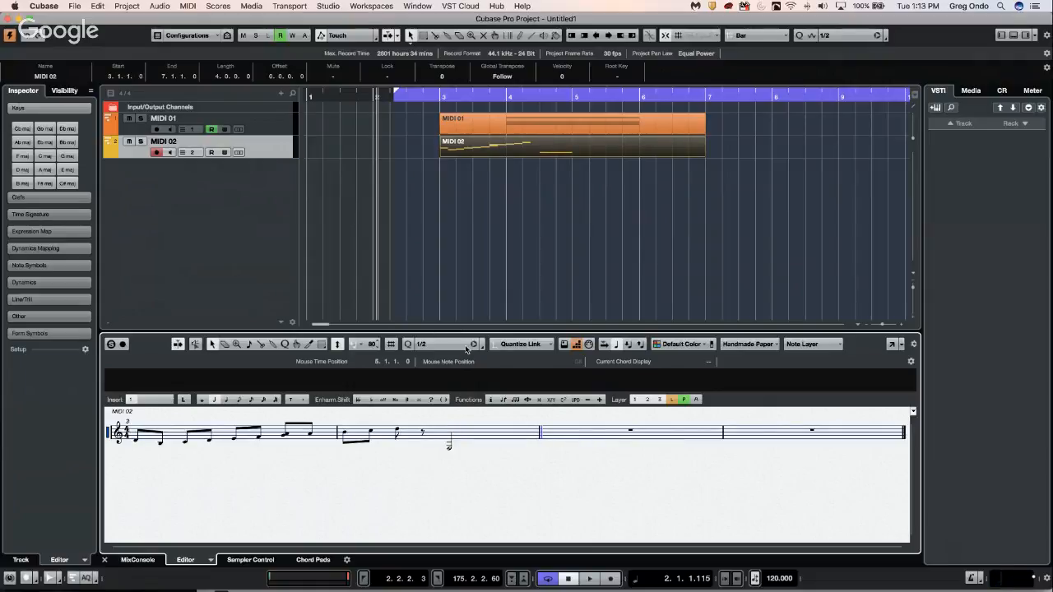
key(super+z)
click(452, 343)
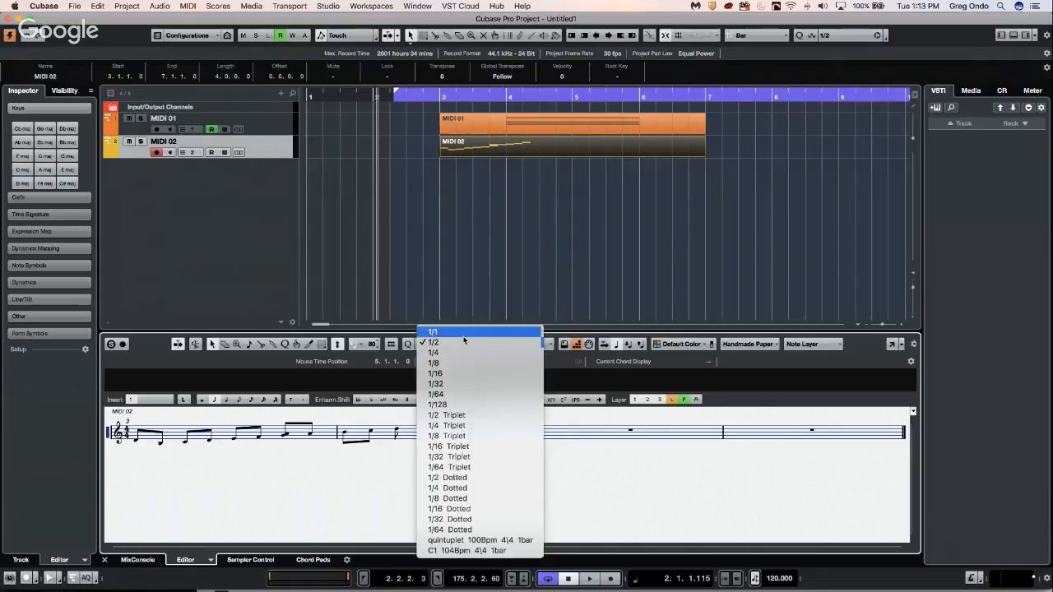
click(457, 347)
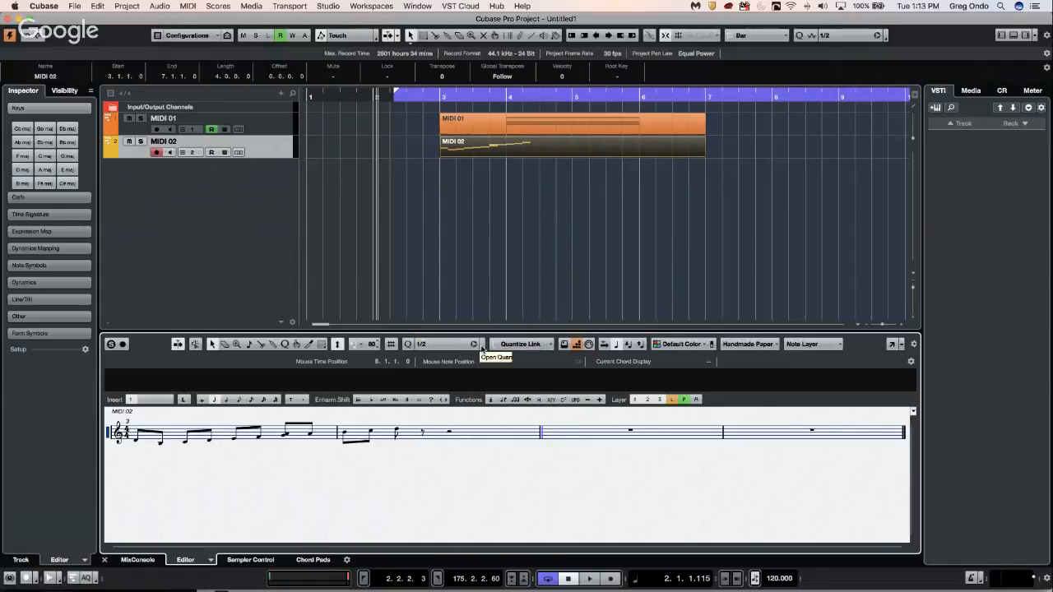
click(448, 434)
click(448, 435)
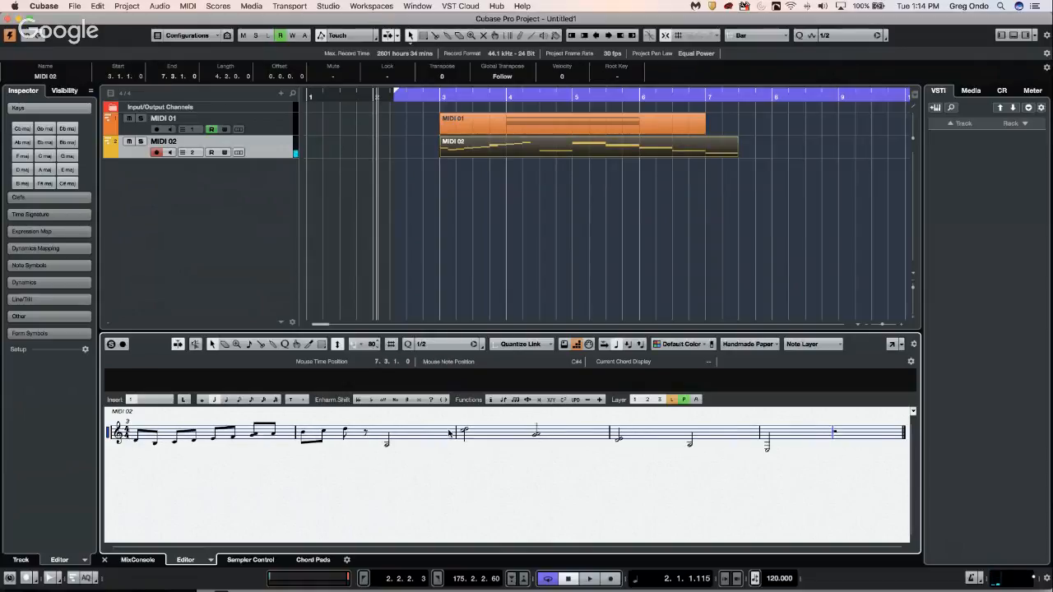
Step: Undo all the step-entered notes in the MIDI 02 part
key(super+z)
key(super+z)
key(super+z)
key(super+z)
key(super+z)
key(super+z)
key(super+z)
key(super+z)
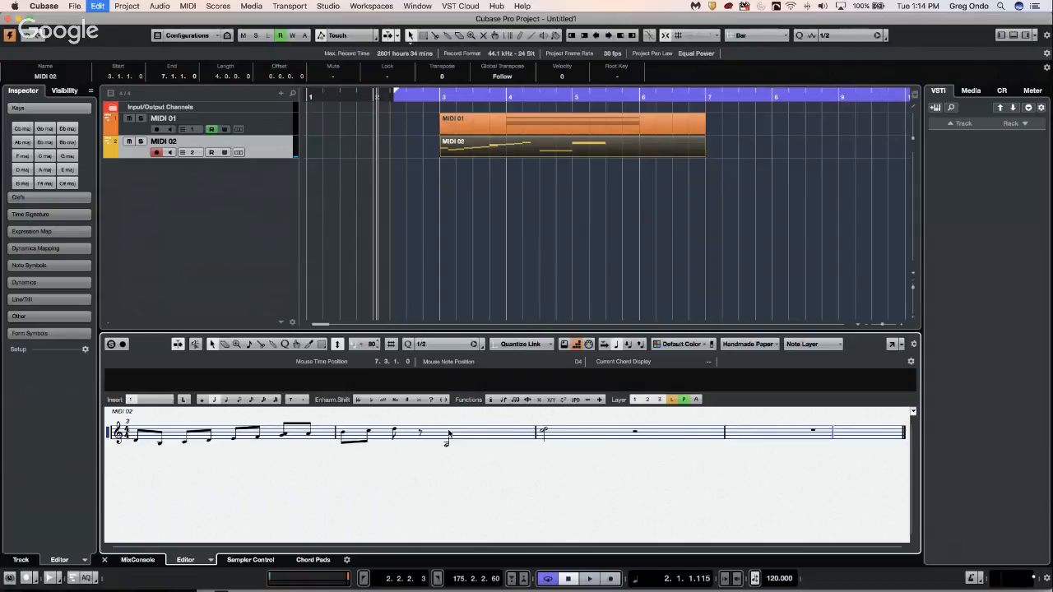
key(super+z)
key(super+z)
key(super+z)
key(super+z)
key(super+z)
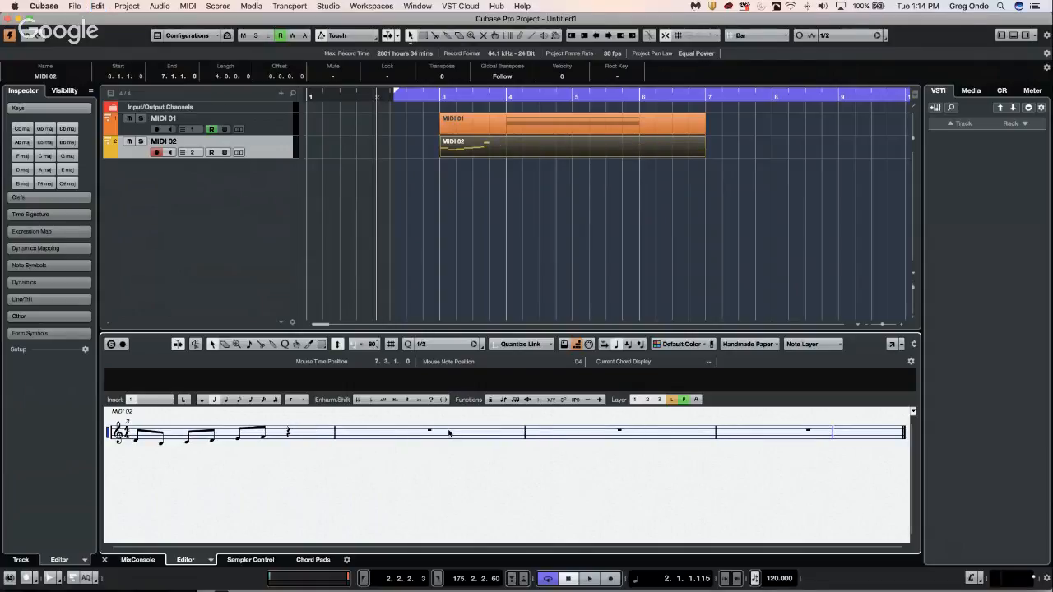
key(super+z)
key(super+z)
key(super+z)
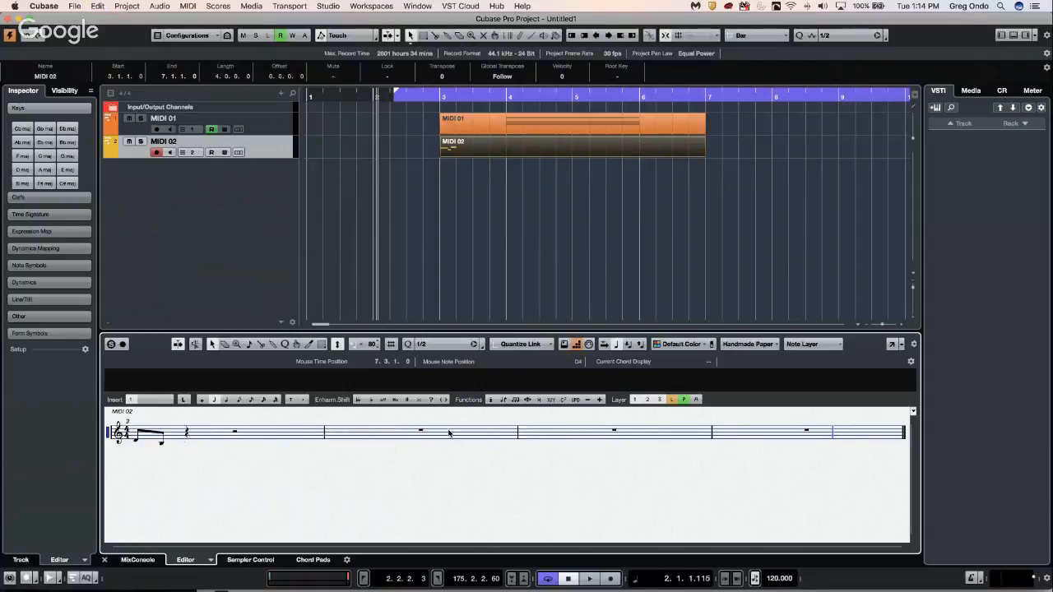
key(super+z)
Step: Turn on computer keyboard input in the Score Editor and set the quantize value to 1/4
click(564, 344)
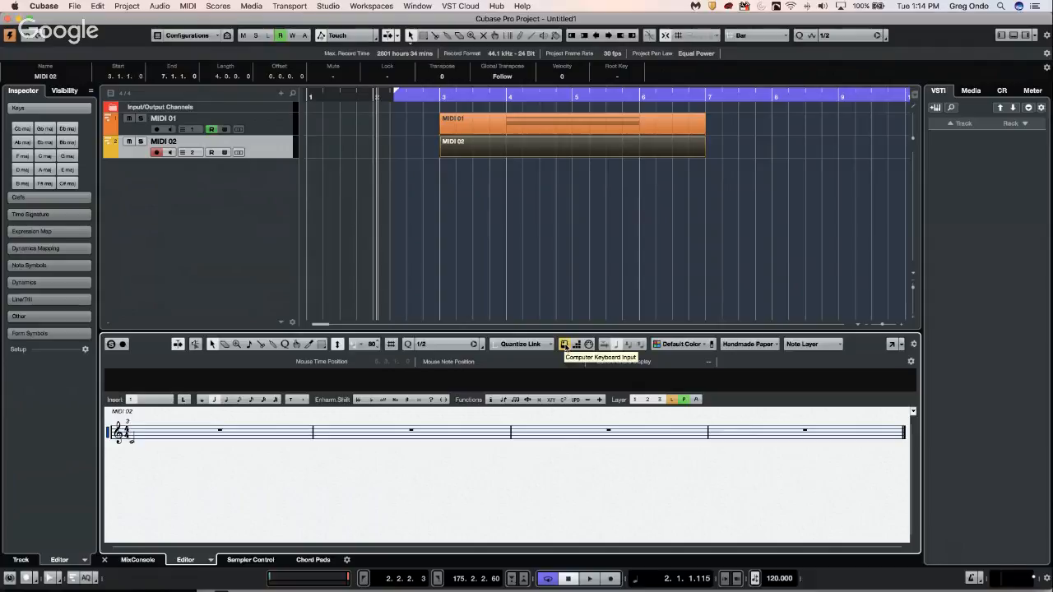
click(447, 346)
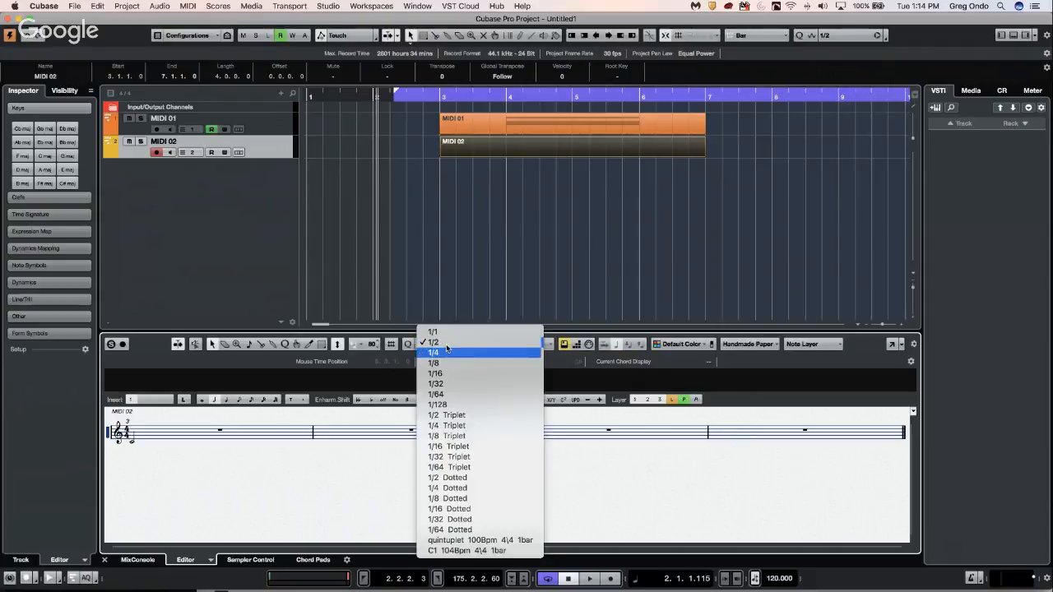
click(447, 351)
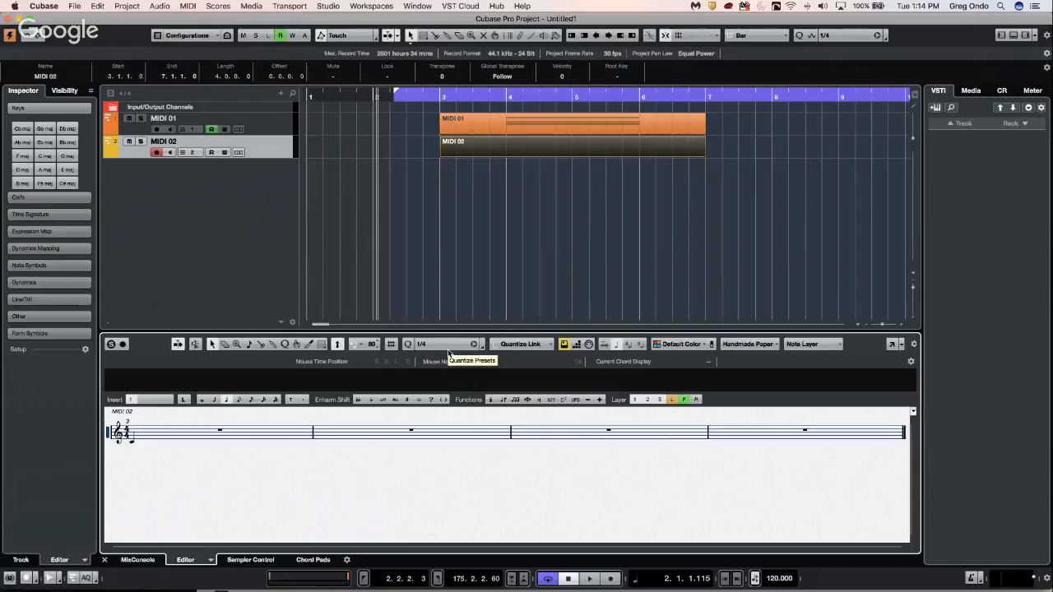
Step: Enter a run of quarter notes starting C, D, E, F, G, A across the first three bars of the part
key(c)
key(d)
key(e)
key(f)
key(g)
key(a)
key(f)
key(d)
key(f)
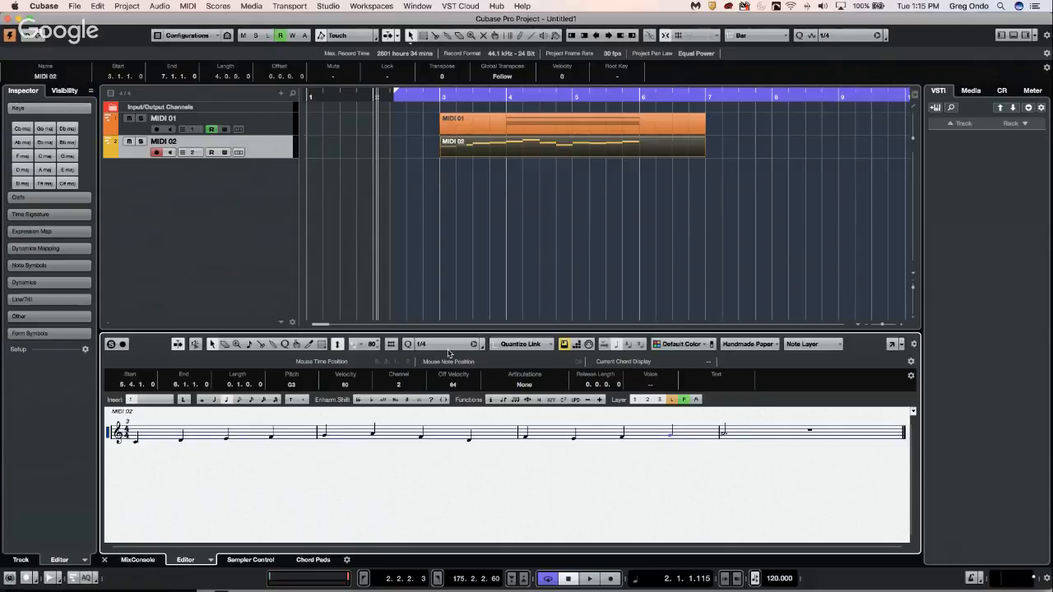
Step: Add quarter notes G3 and F3 on beats 1 and 3 of the fourth bar, plus a chord on beat 4
key(Right)
key(Right)
key(Left)
key(g)
key(Return)
key(Right)
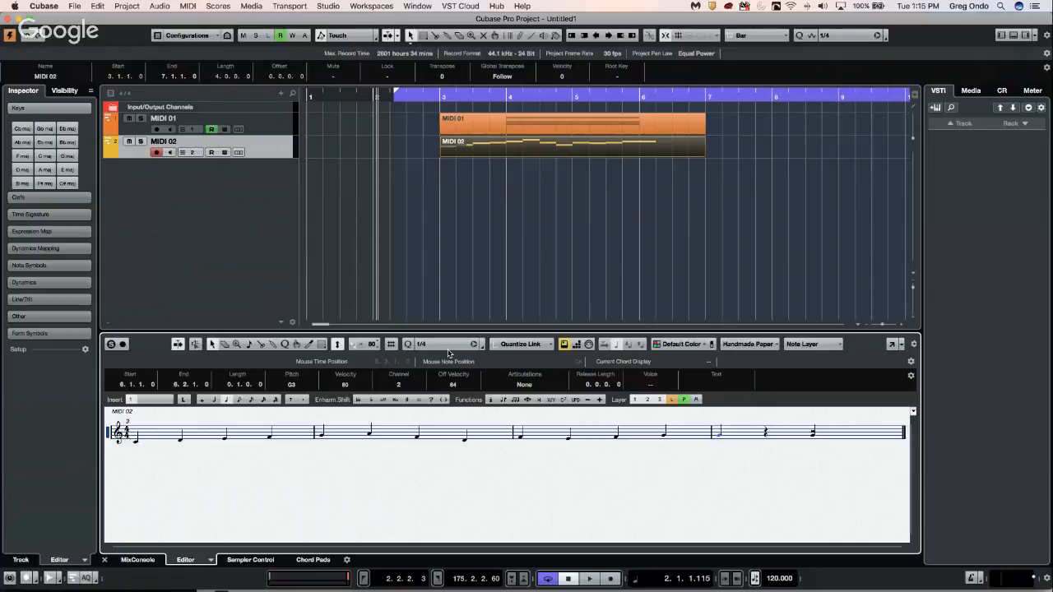
key(Down)
key(Down)
key(Return)
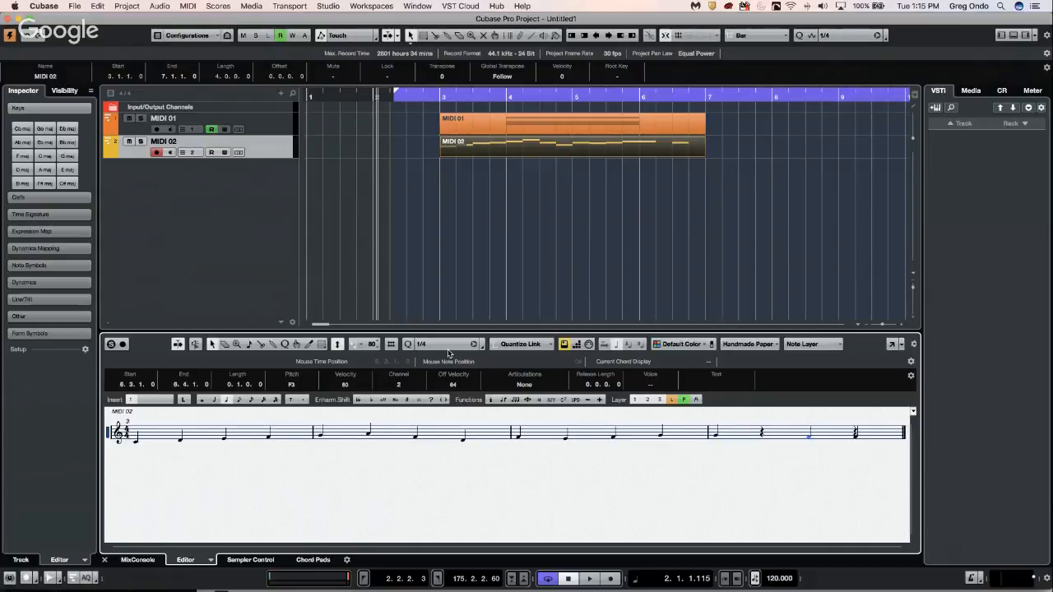
key(Return)
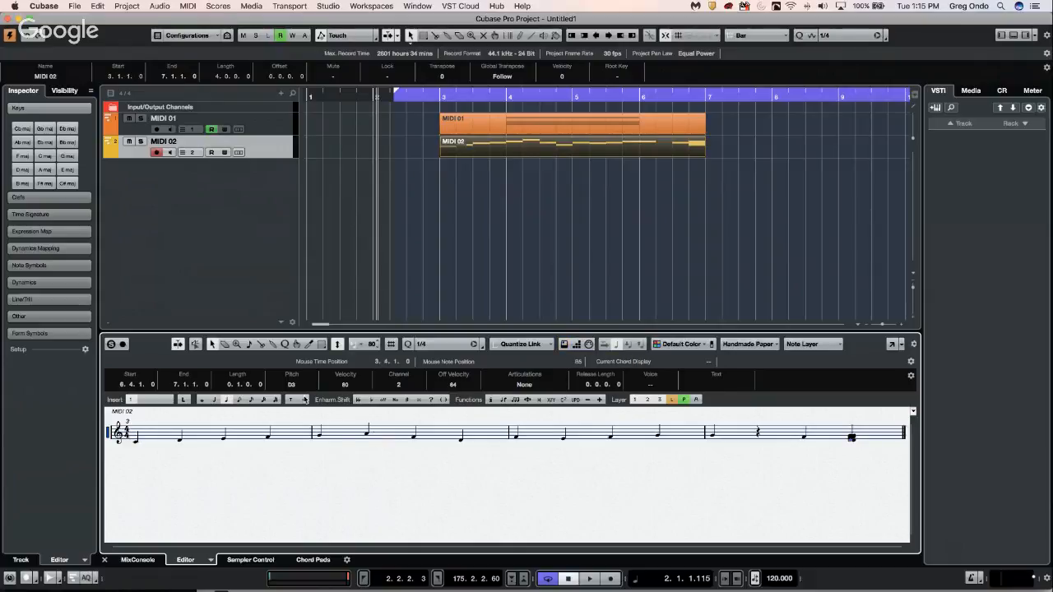
Step: Choose the half-note value for inserting and undo the latest notes back to the first beat of the third bar
click(214, 399)
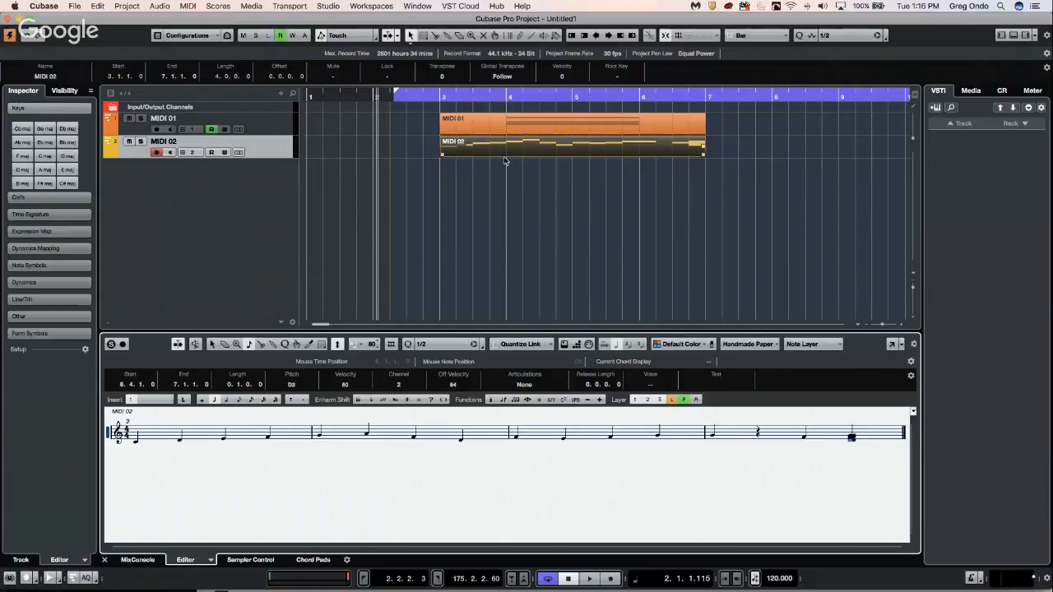
key(super+shift+a)
key(super+z)
key(super+z)
key(super+z)
key(super+z)
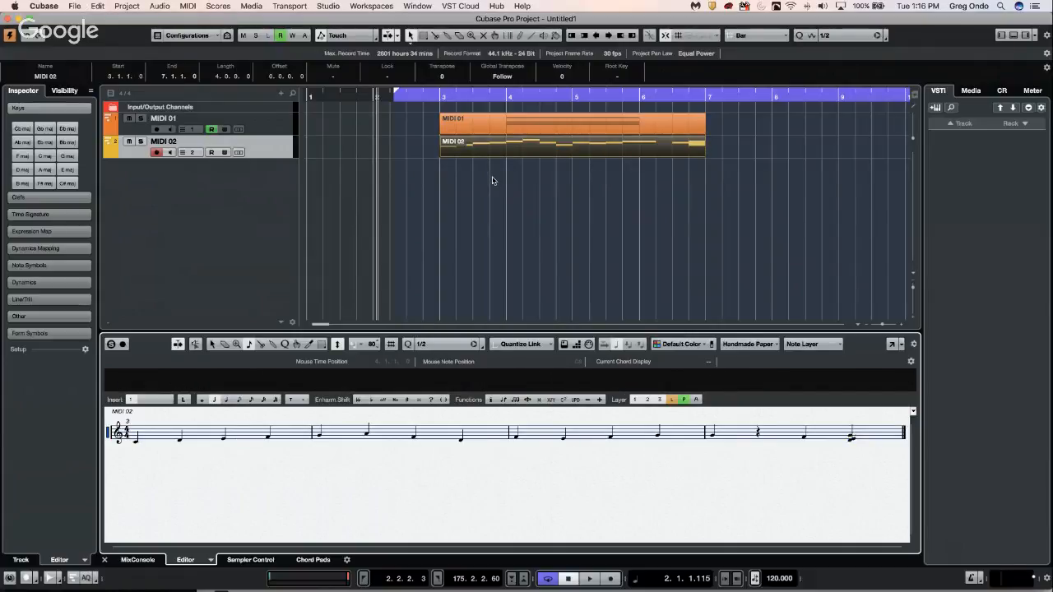
key(super+z)
key(super+z)
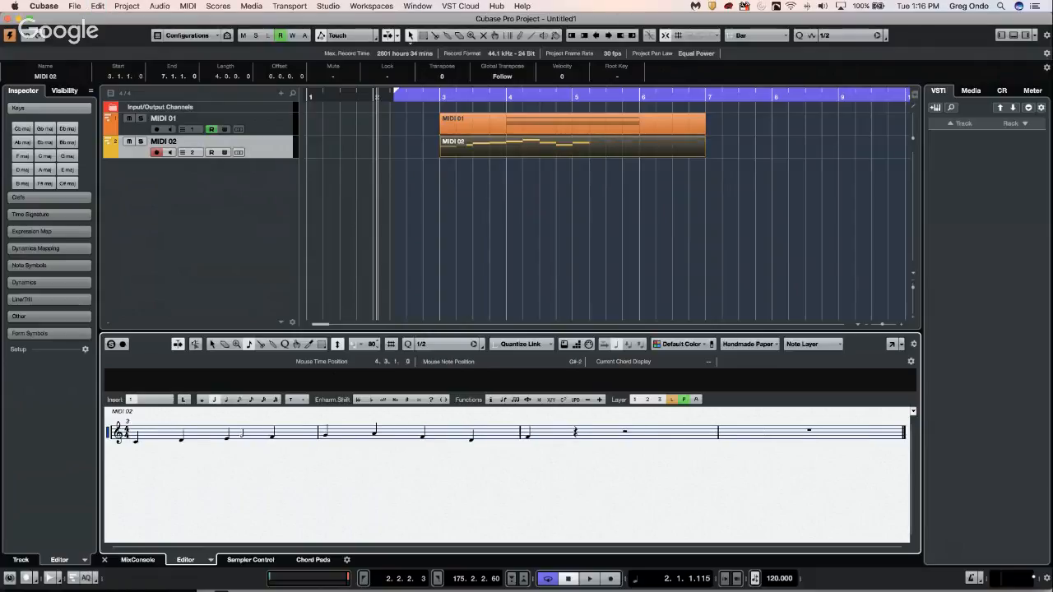
Step: Insert half notes on the staff, A#3 on beat 3 of the third bar and two more filling the fourth bar
click(625, 430)
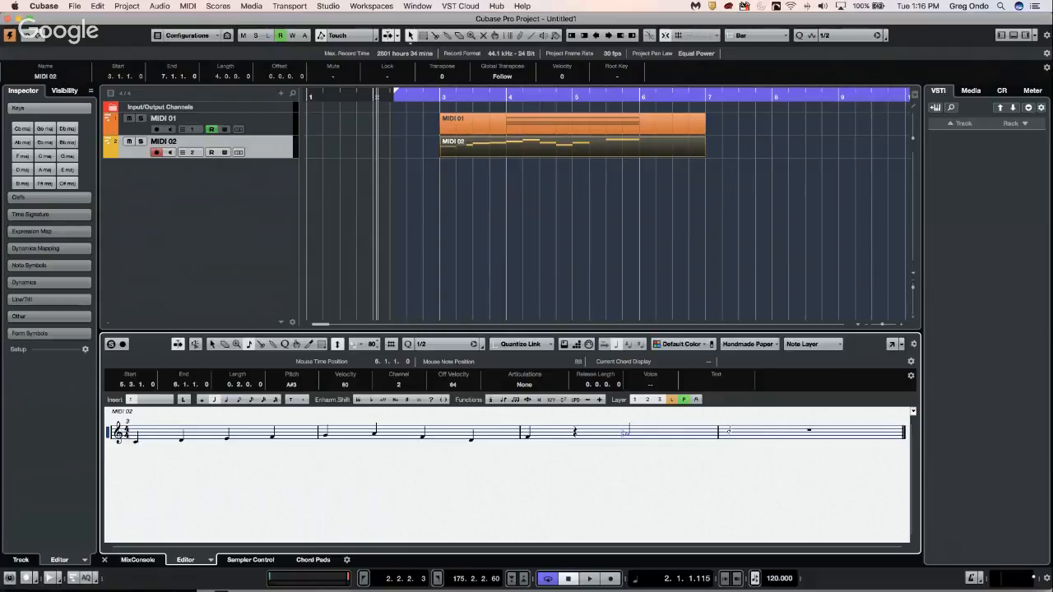
click(727, 428)
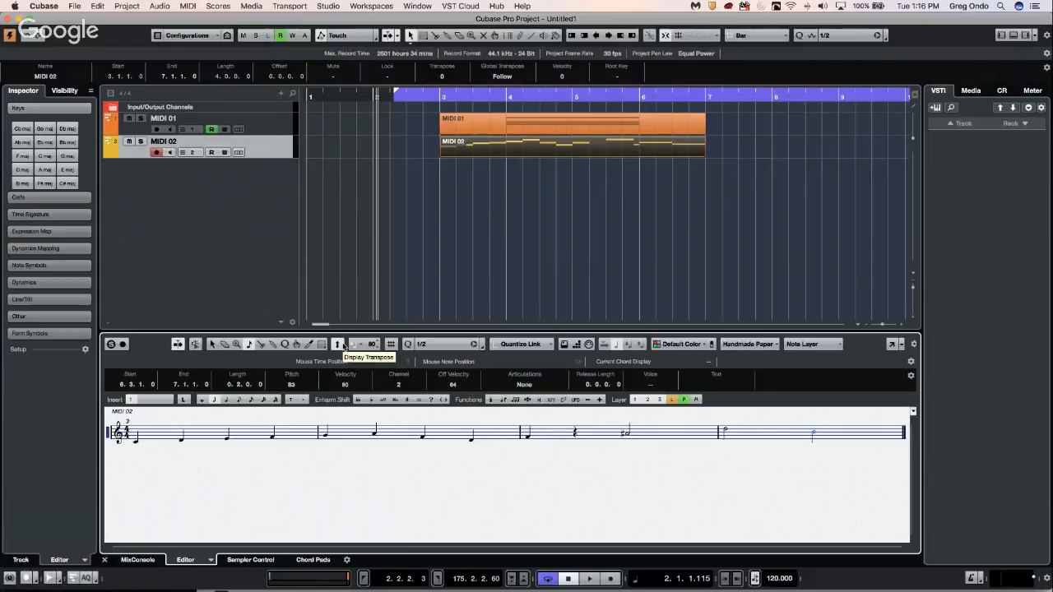
Step: Select the MIDI 01 track and open its part in the Key Editor
click(269, 128)
click(571, 130)
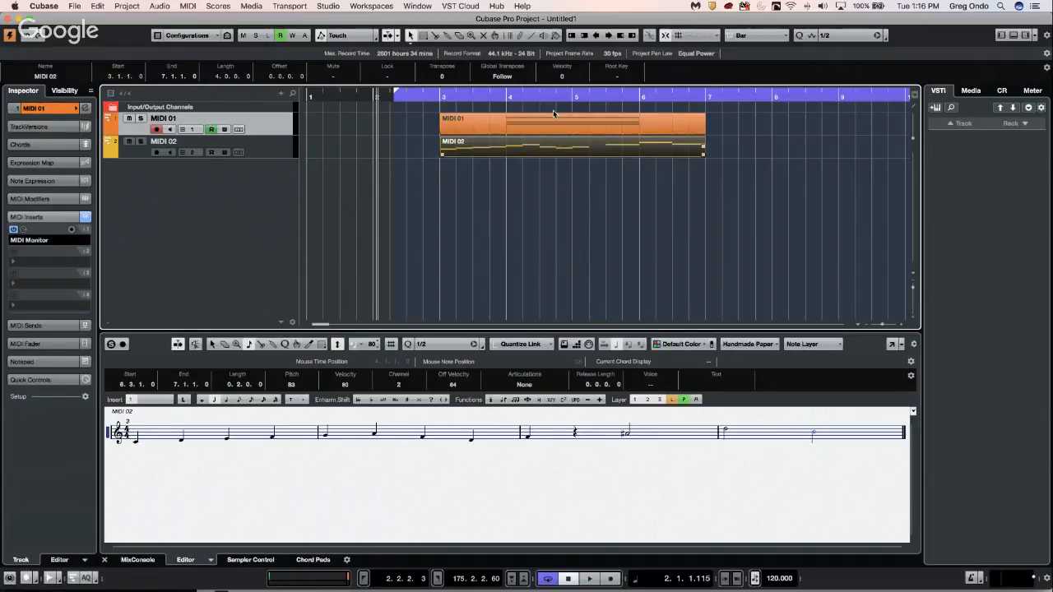
double_click(566, 119)
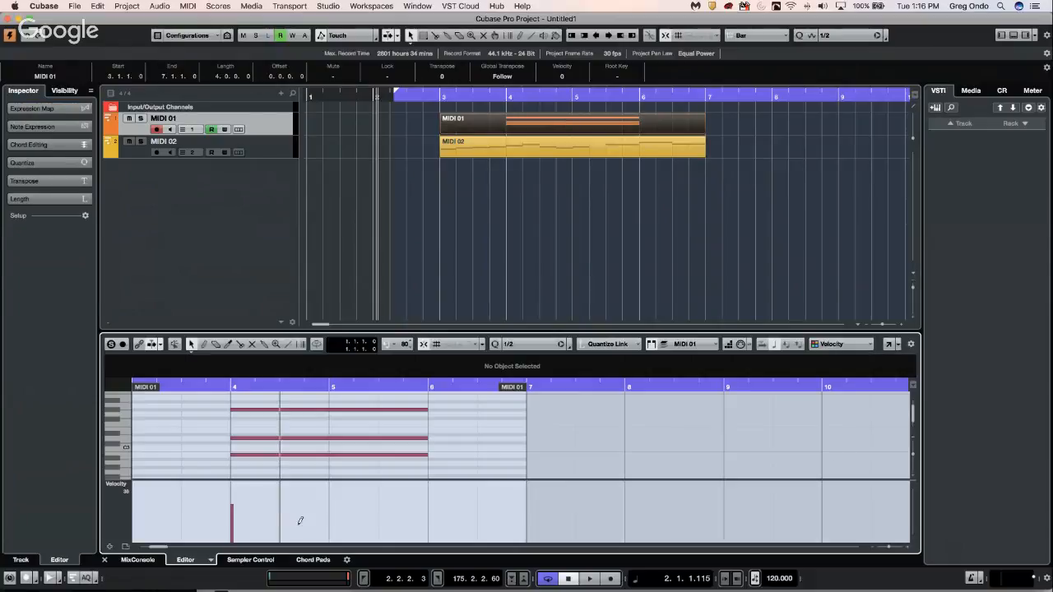
Step: Split the MIDI 01 part at bar 5 with the Split tool
right_click(579, 147)
click(609, 147)
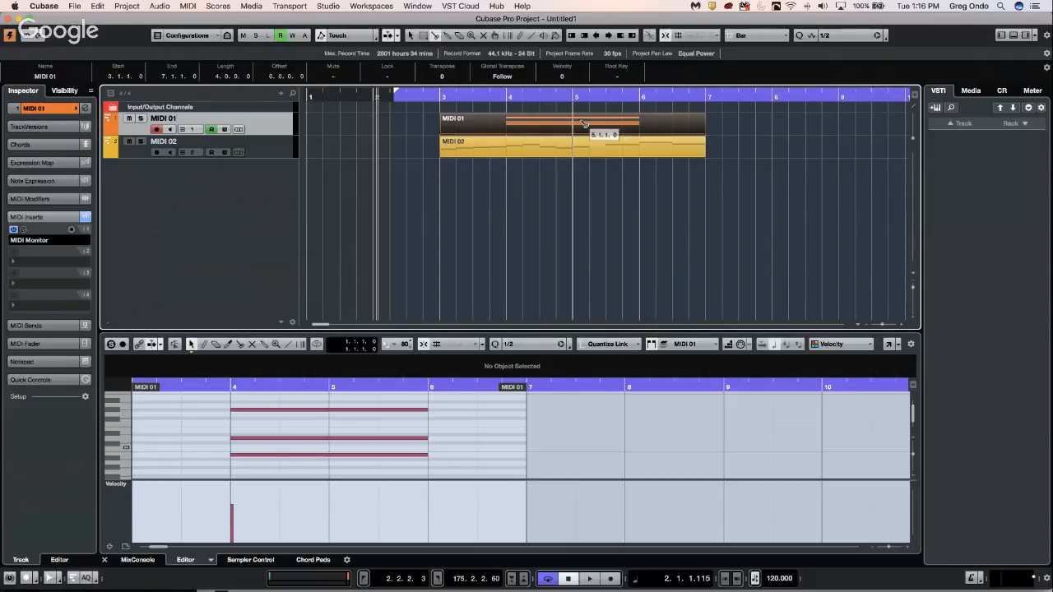
click(575, 127)
right_click(575, 121)
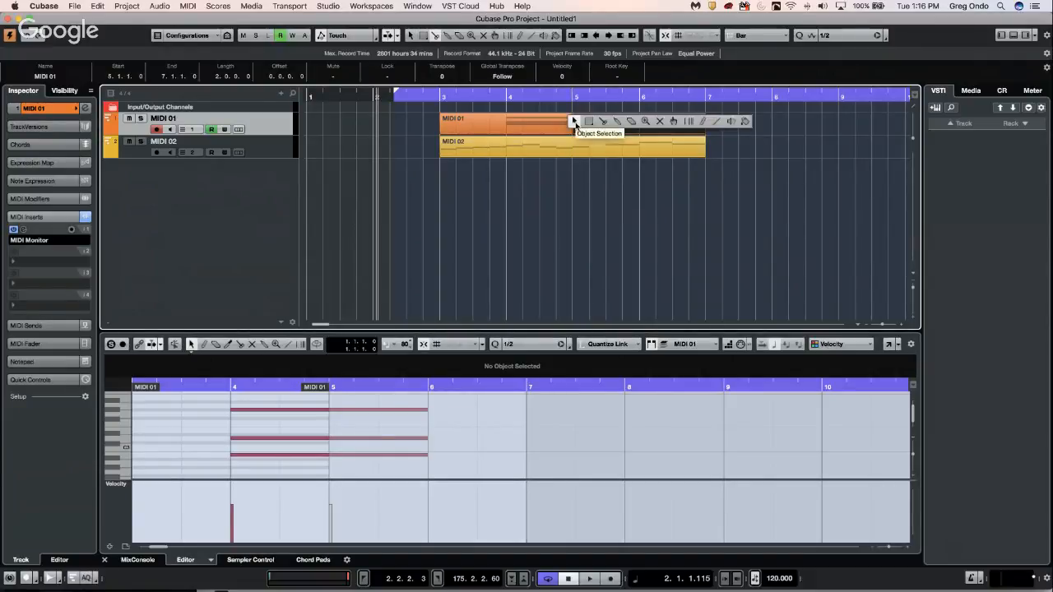
Step: Undo the split of the MIDI 01 part and remove the MIDI Monitor insert from its track
click(576, 123)
key(super+z)
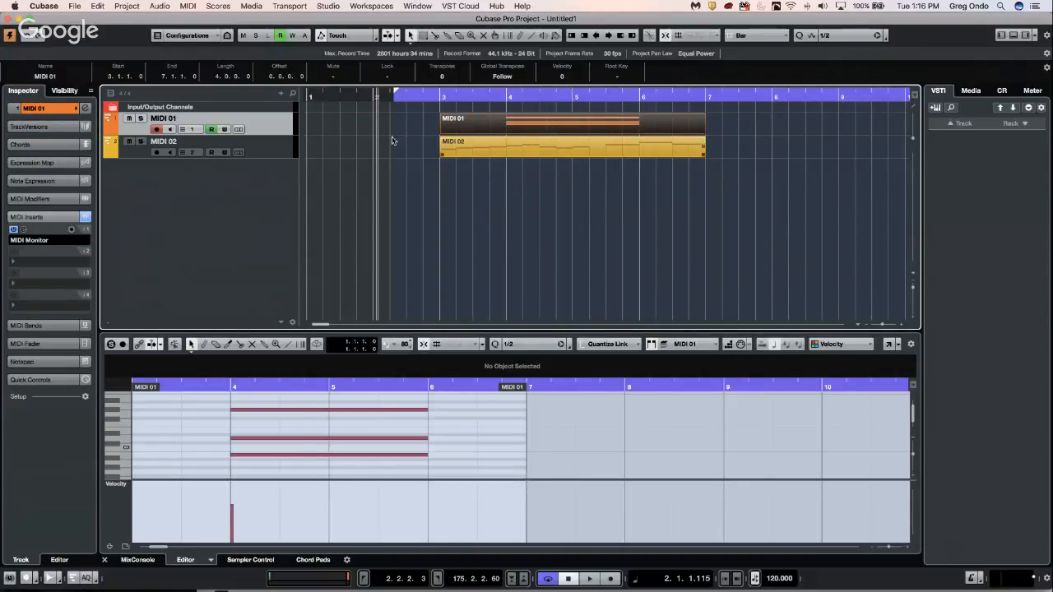
click(37, 6)
mouse_move(73, 8)
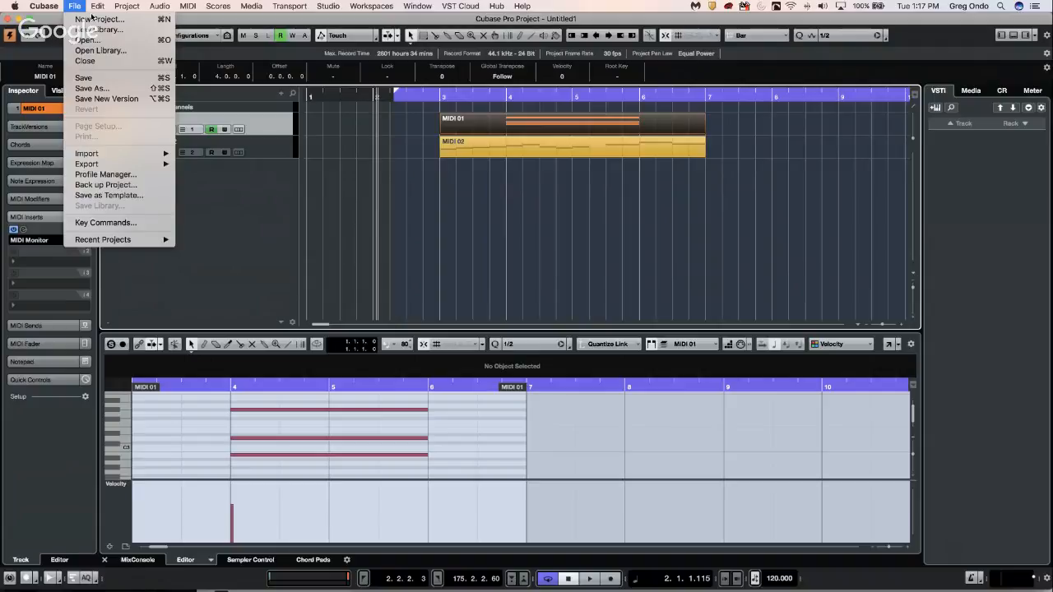
click(36, 241)
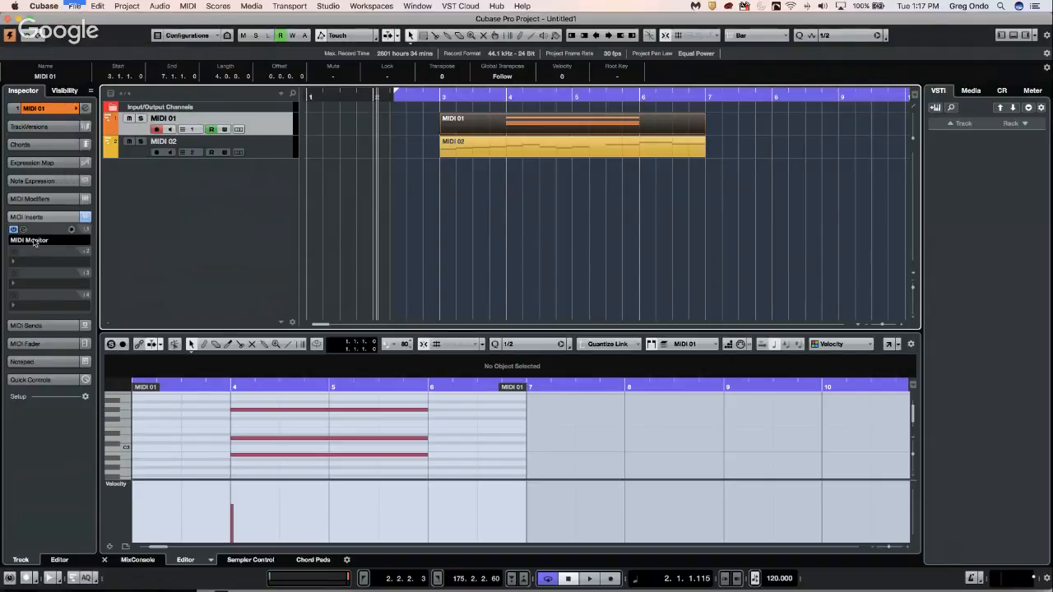
click(37, 240)
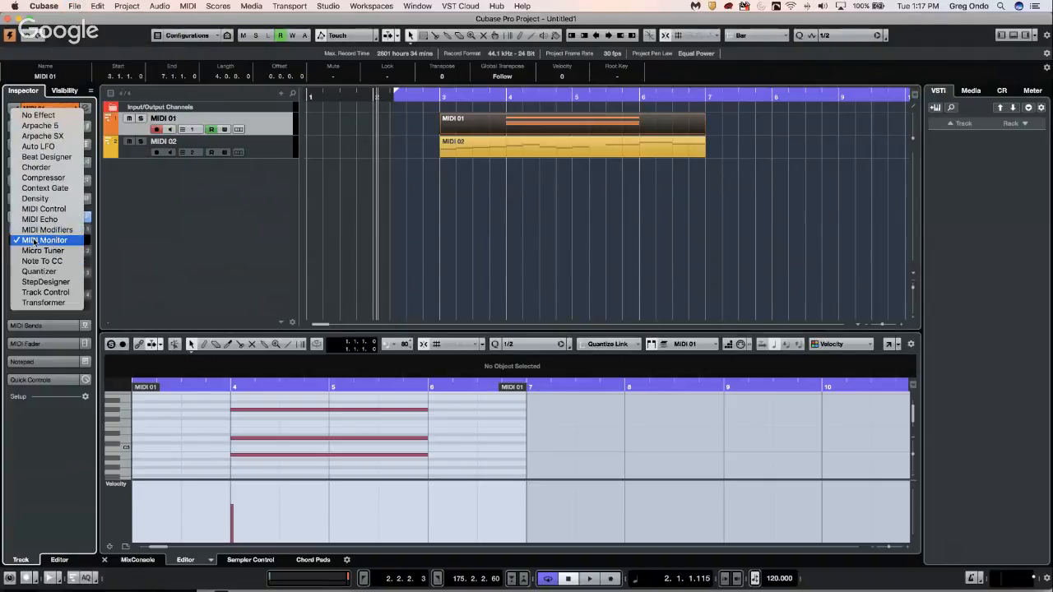
click(49, 119)
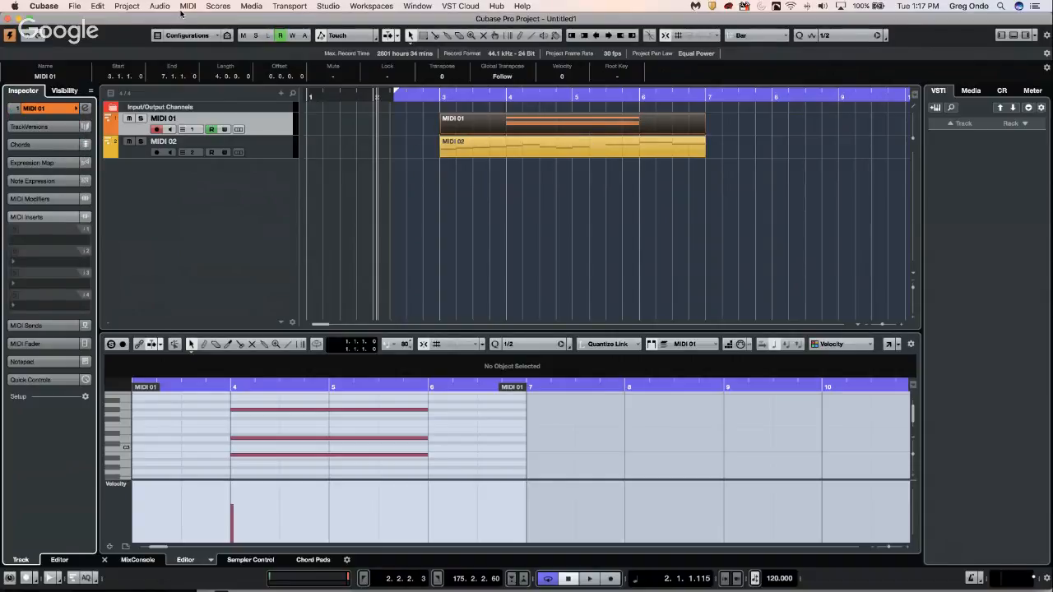
Step: Turn off Split MIDI Events in the Editing-MIDI preferences and apply the change
click(75, 6)
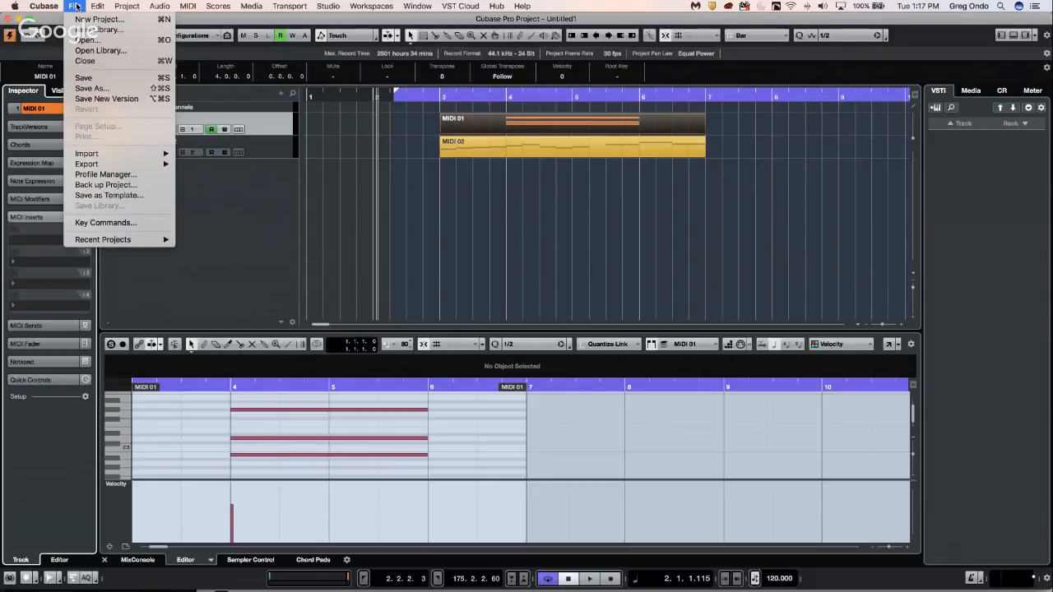
mouse_move(48, 7)
click(66, 38)
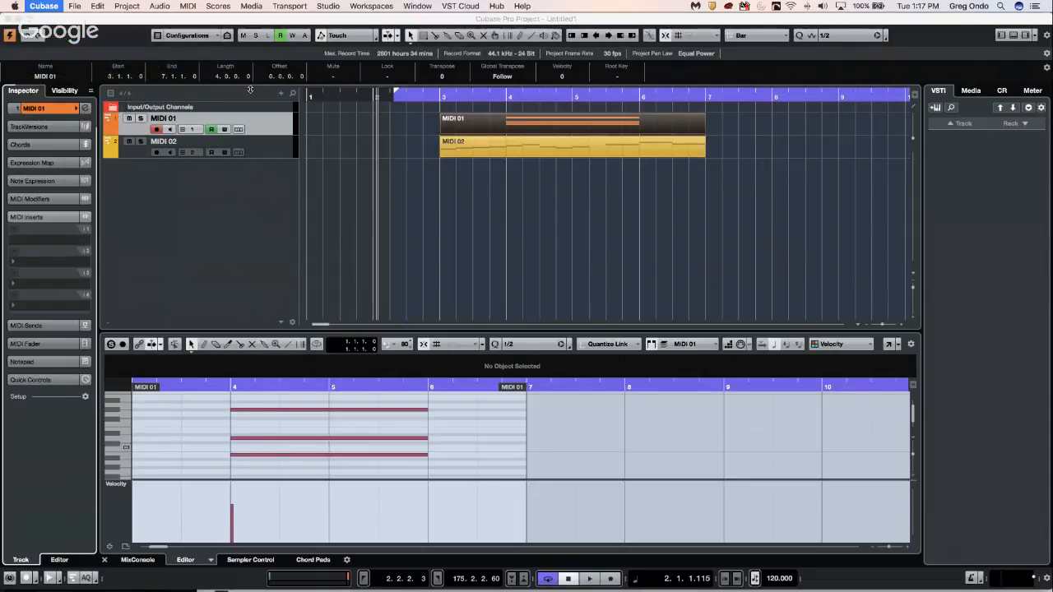
click(345, 149)
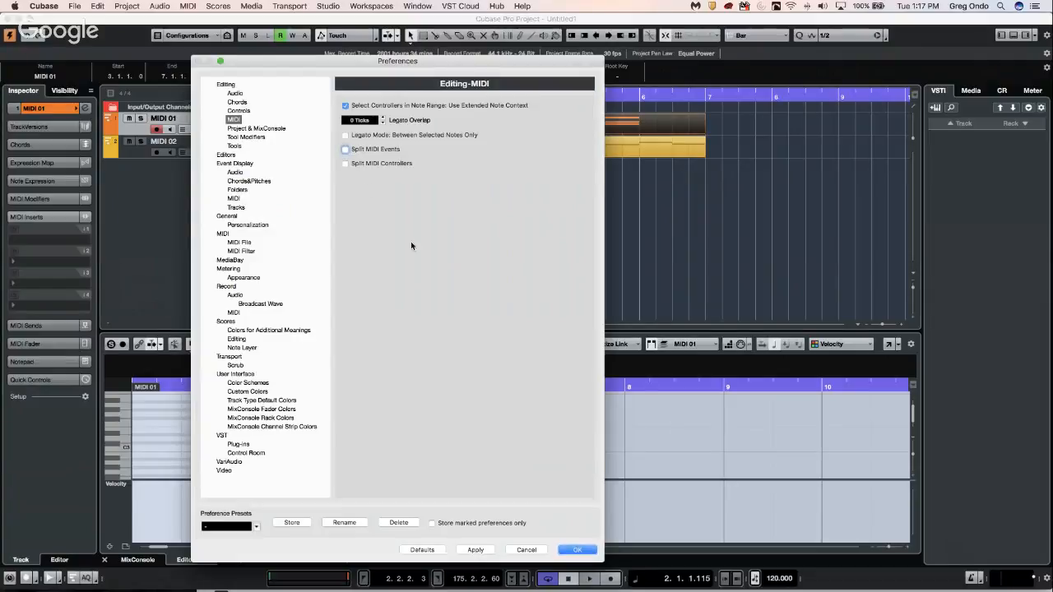
click(475, 549)
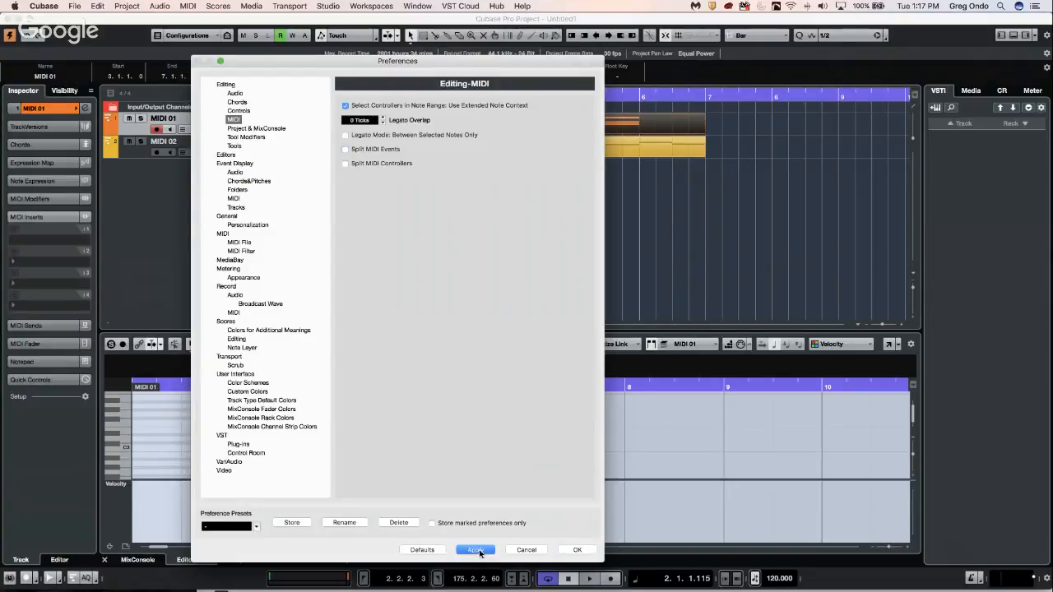
click(578, 549)
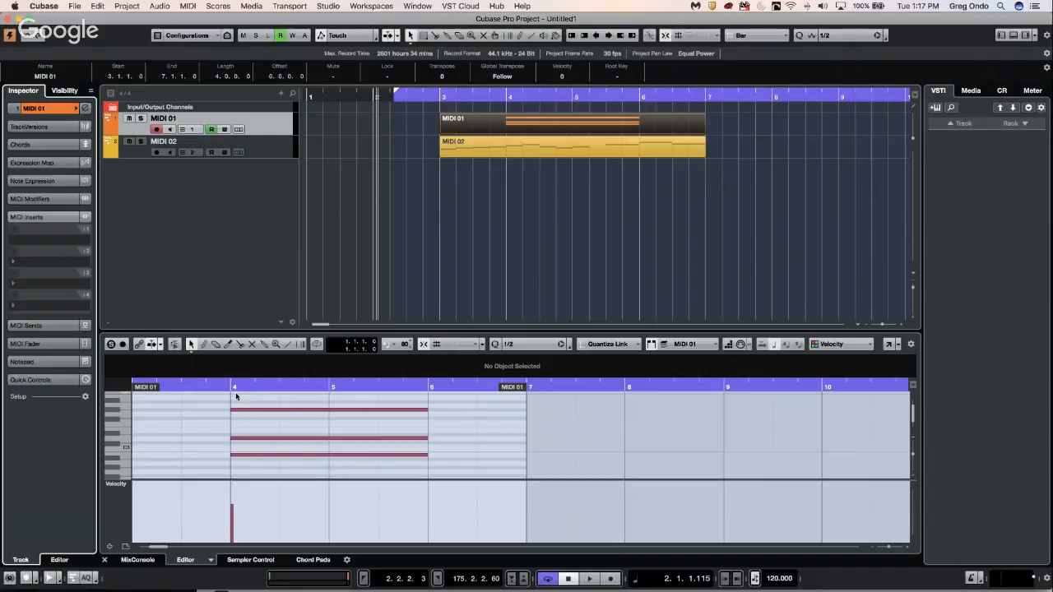
Step: Split the MIDI 01 part at bar 5 and move its second half to start at bar 6
right_click(573, 122)
click(606, 121)
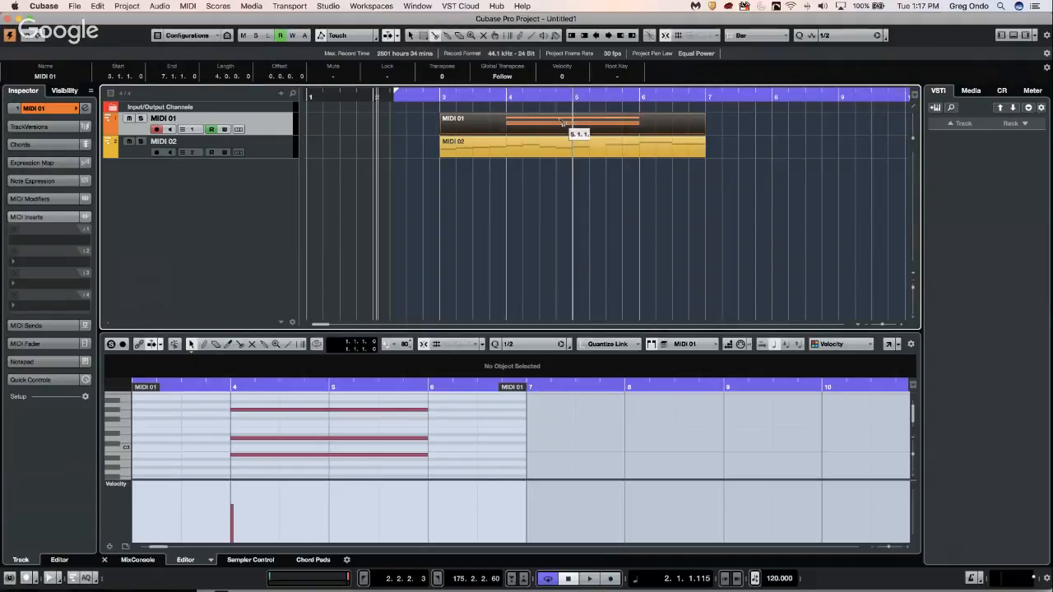
click(577, 123)
right_click(579, 126)
click(578, 121)
drag(603, 129, 690, 118)
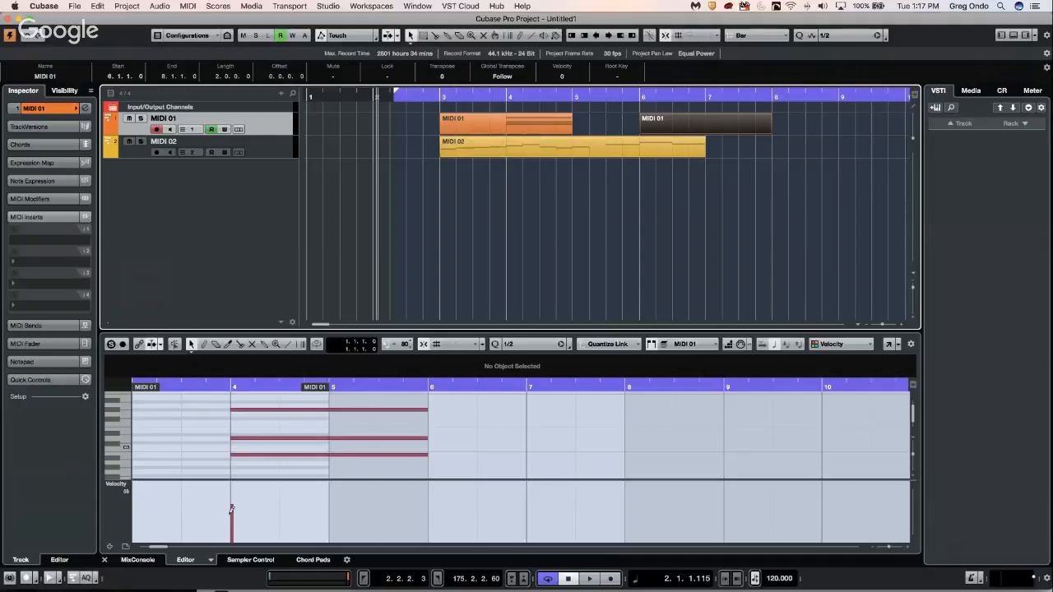
Step: Undo the move of the second MIDI 01 part and the split at bar 5
click(766, 176)
click(730, 128)
click(711, 207)
click(701, 123)
key(super+z)
key(super+z)
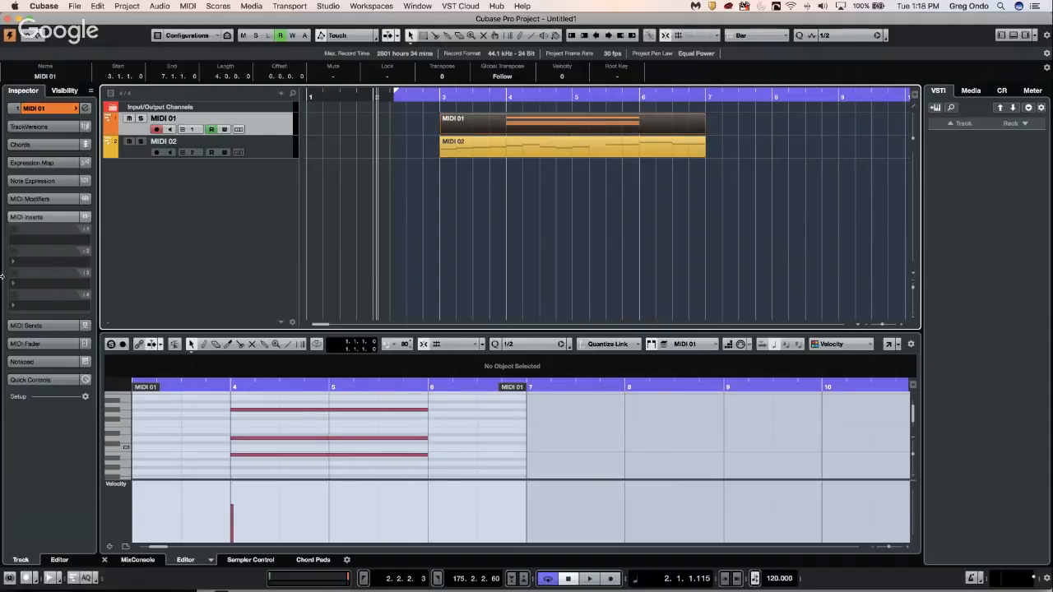
Step: Turn on Split MIDI Events in the Editing-MIDI preferences
click(75, 6)
mouse_move(44, 6)
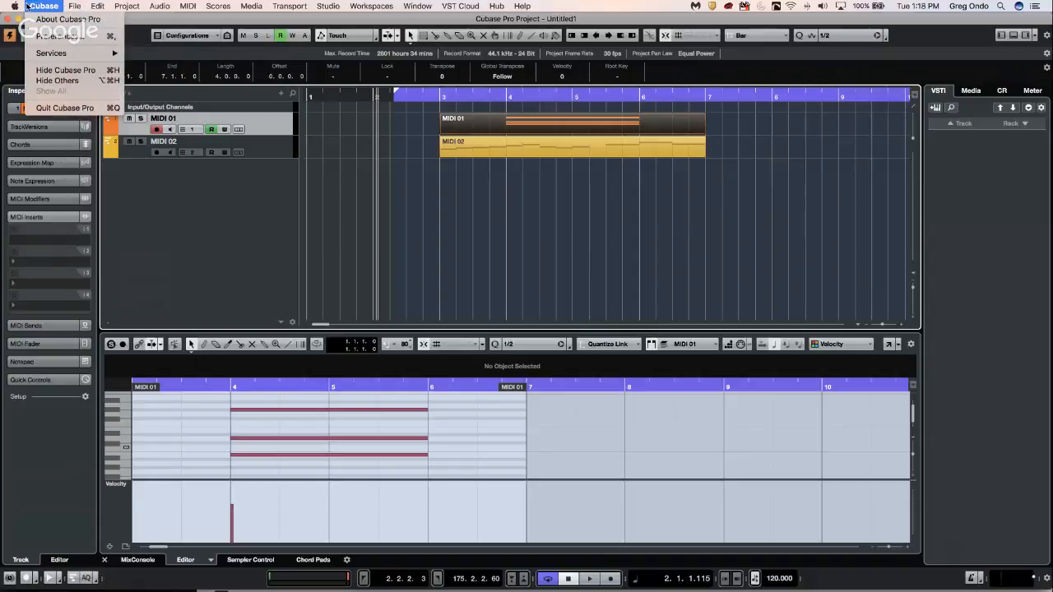
click(51, 37)
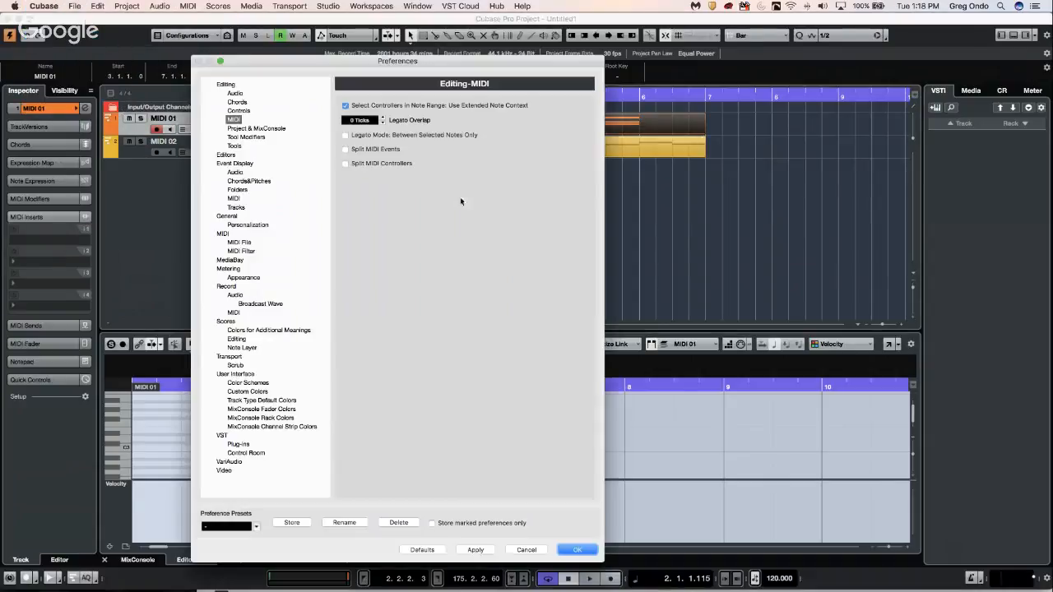
click(346, 150)
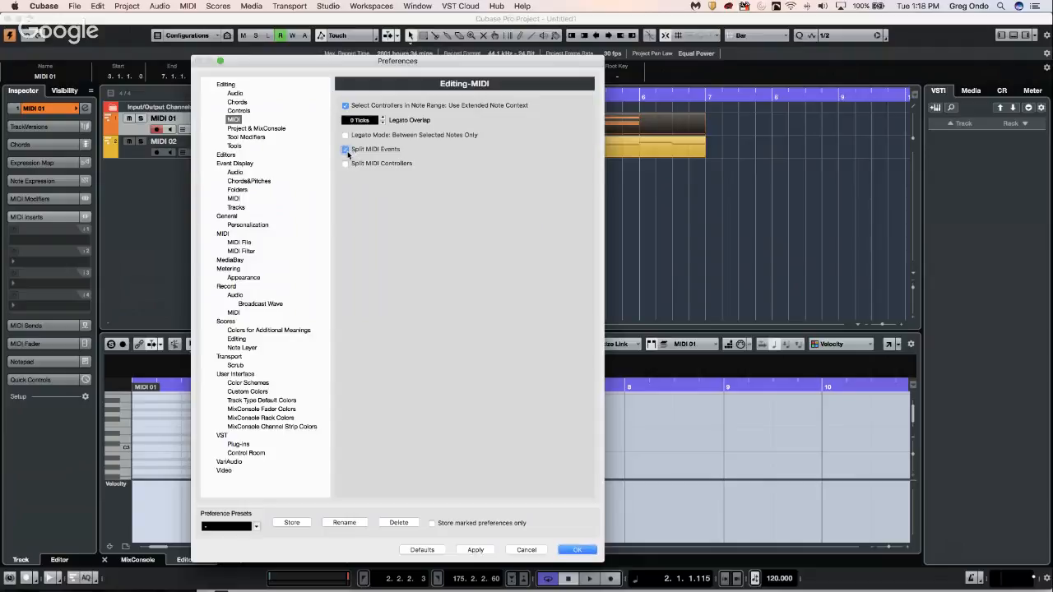
click(583, 552)
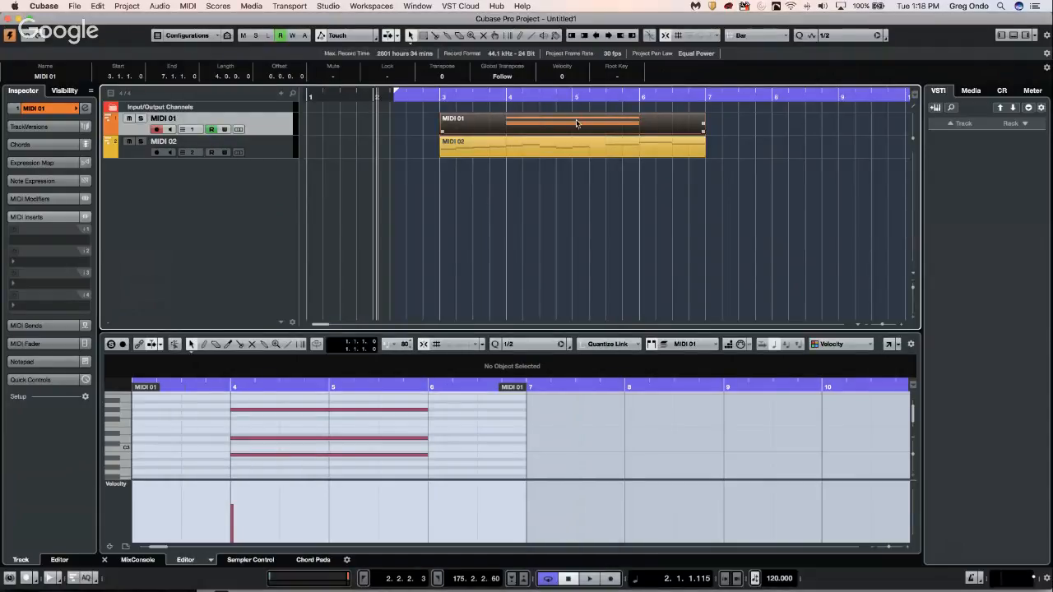
Step: Split the MIDI 01 part at bar 5 again and try moving its second half away and back to bar 5
right_click(577, 123)
click(605, 121)
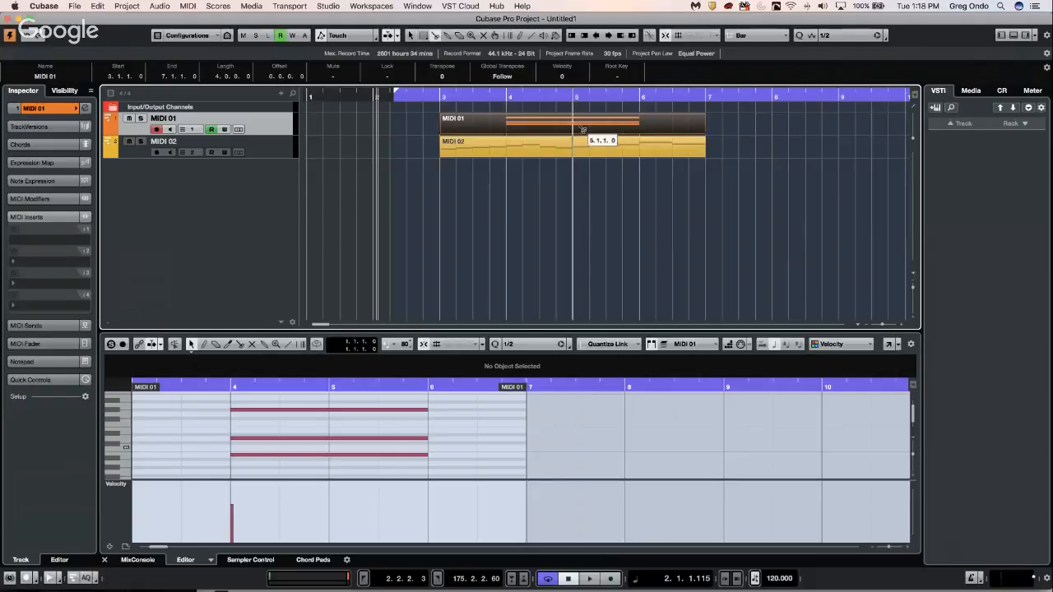
click(583, 129)
right_click(582, 126)
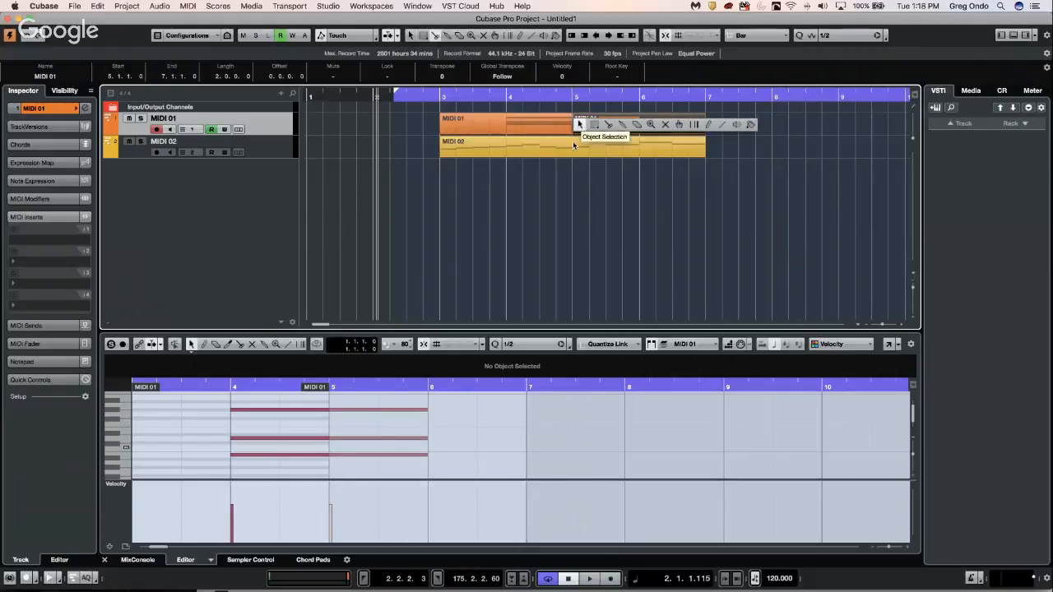
click(580, 125)
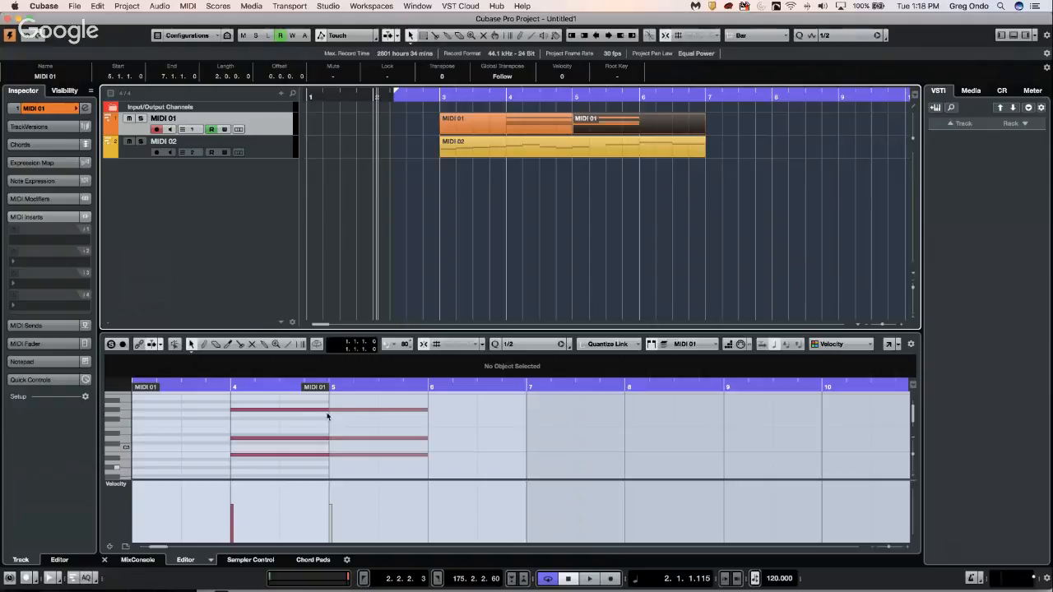
drag(575, 132, 732, 125)
drag(732, 125, 606, 129)
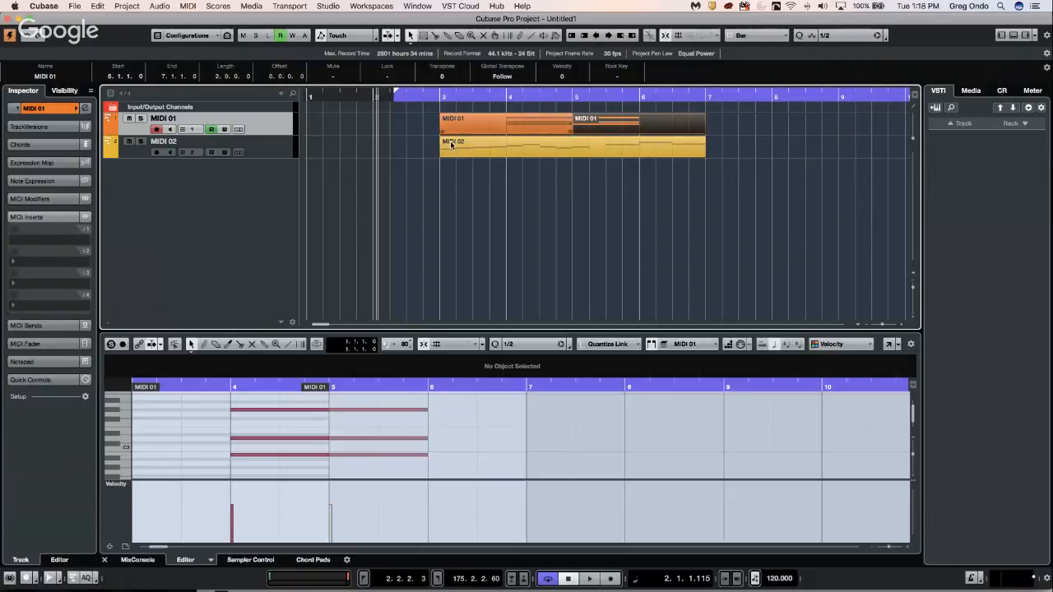
right_click(267, 192)
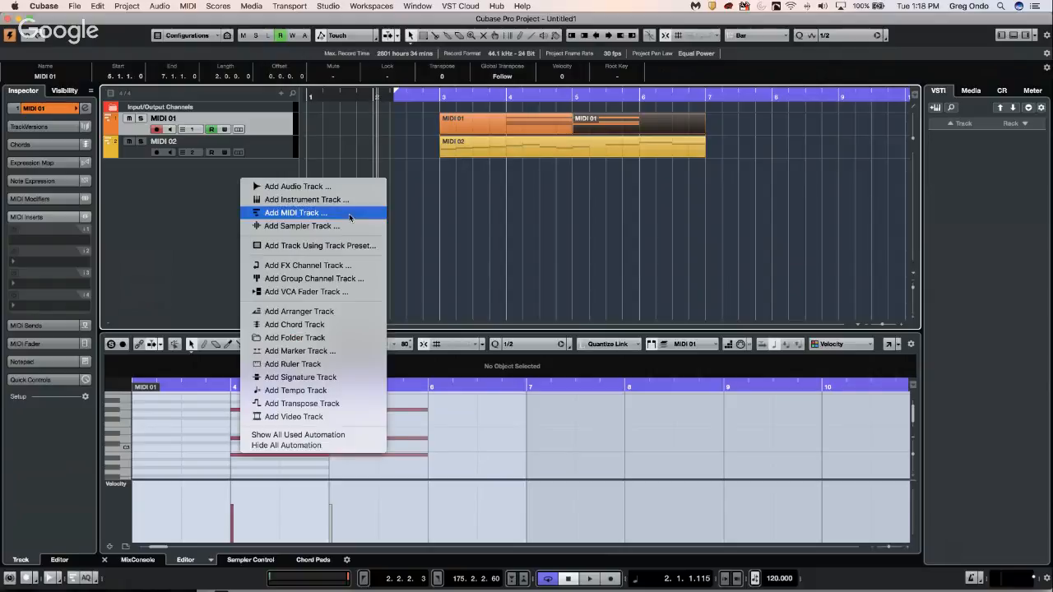
click(582, 116)
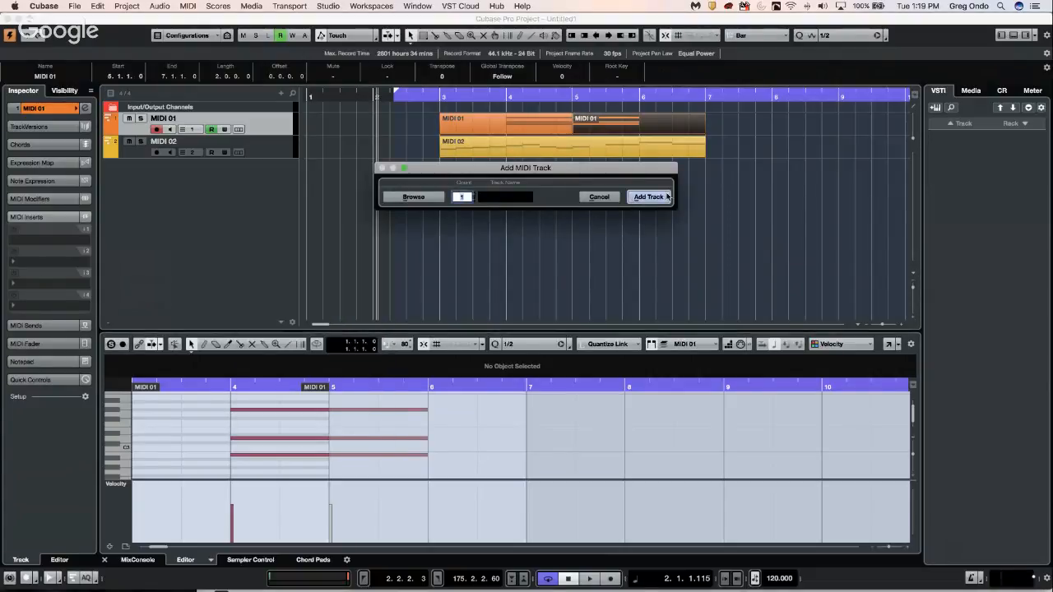
click(603, 199)
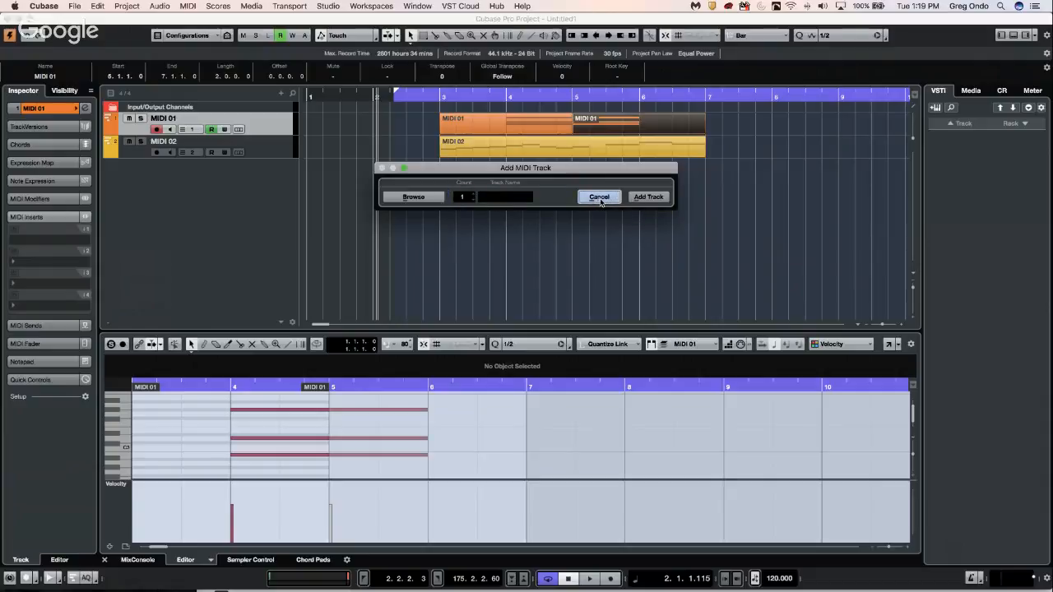
click(601, 199)
Step: Add eight stereo audio tracks below the MIDI 01 track
right_click(241, 203)
click(317, 209)
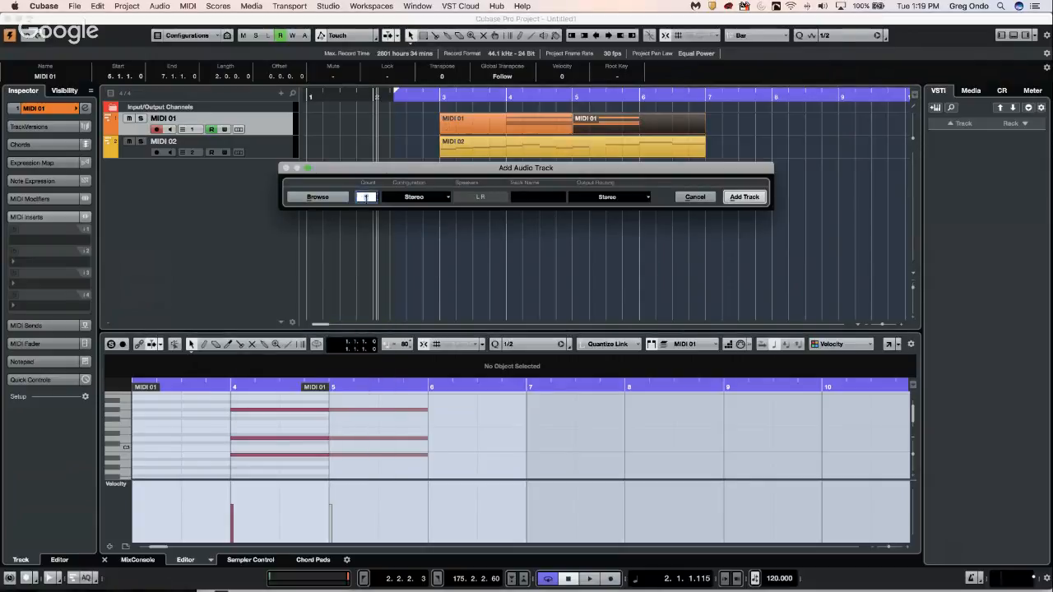
scroll(369, 197, up, 2)
click(744, 198)
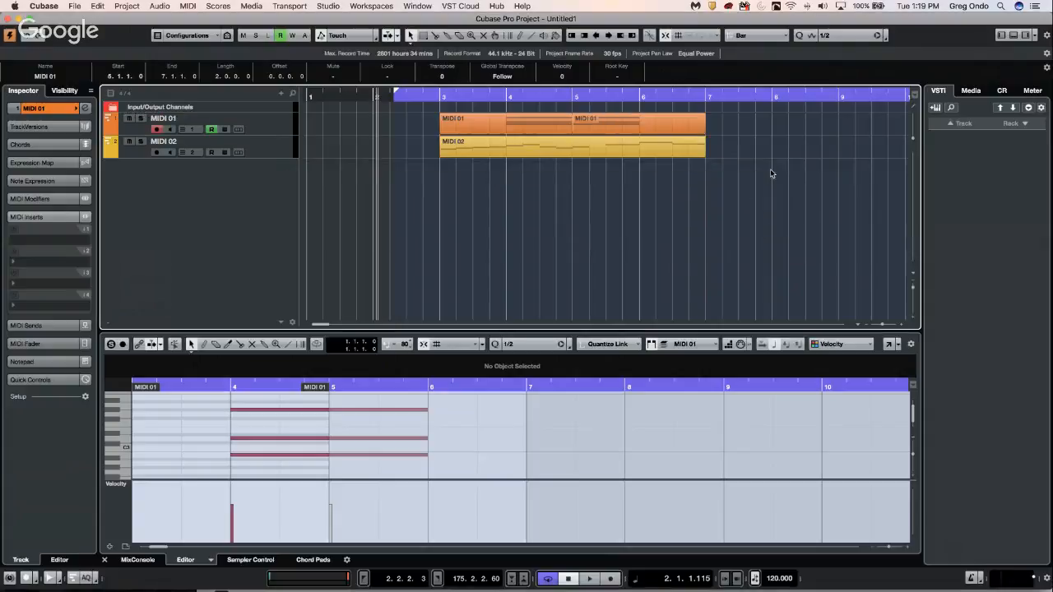
Step: Find the Atmo 07_AM loop in the Caleidoscope set of Loops & Samples and place it on Audio 01 at bar 4
click(971, 90)
click(1014, 166)
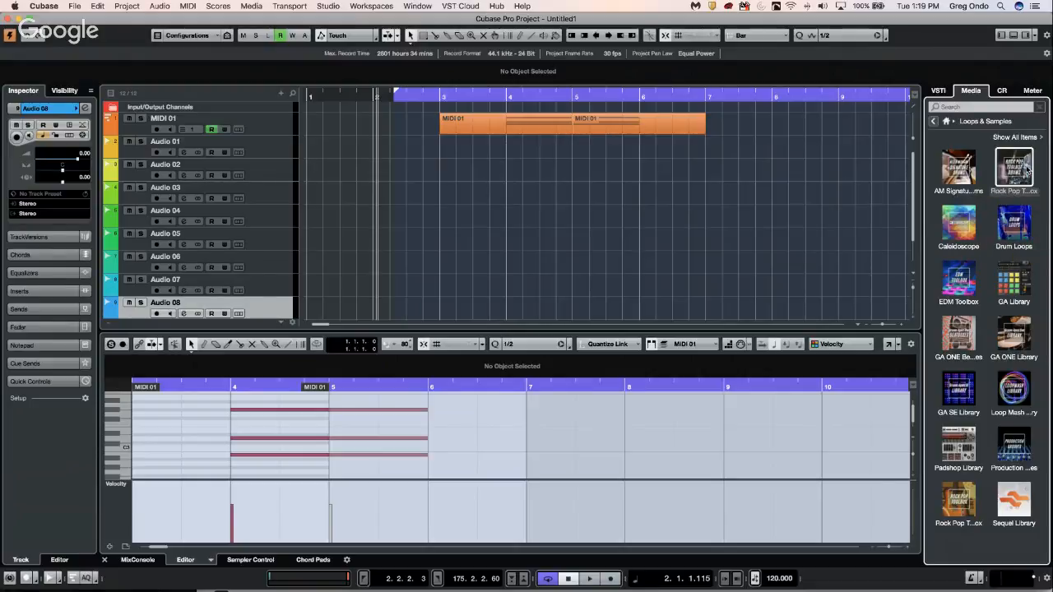
click(933, 120)
click(1017, 172)
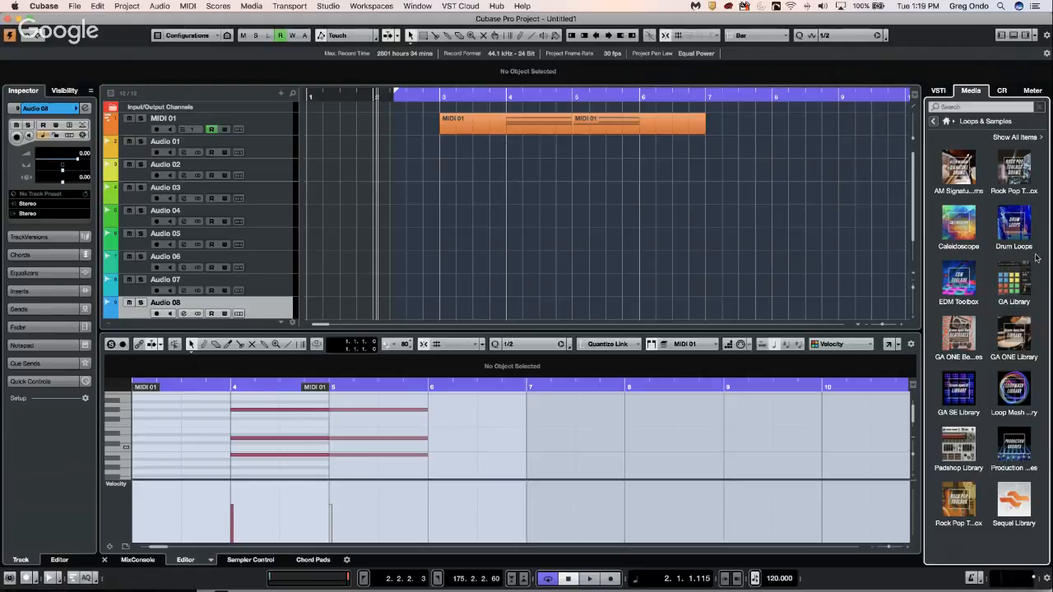
click(958, 227)
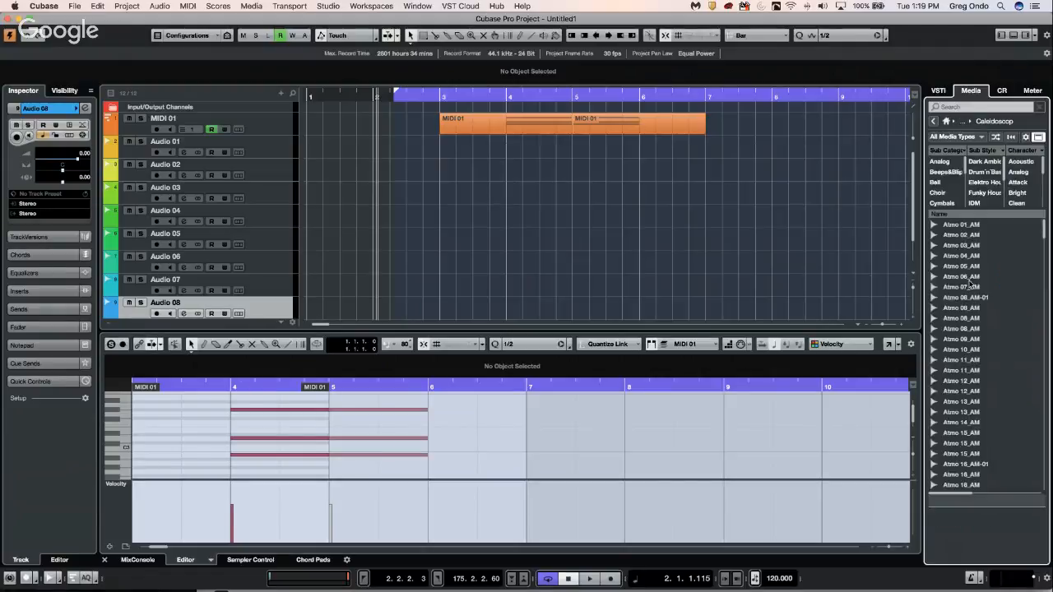
click(968, 286)
drag(650, 237, 516, 152)
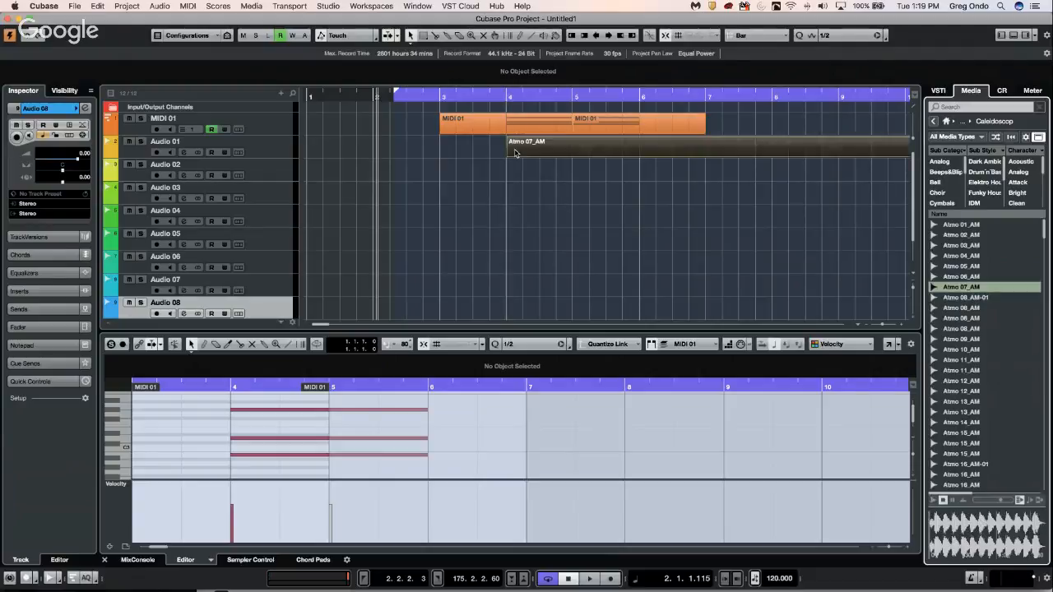
drag(476, 93, 471, 36)
right_click(379, 157)
click(406, 157)
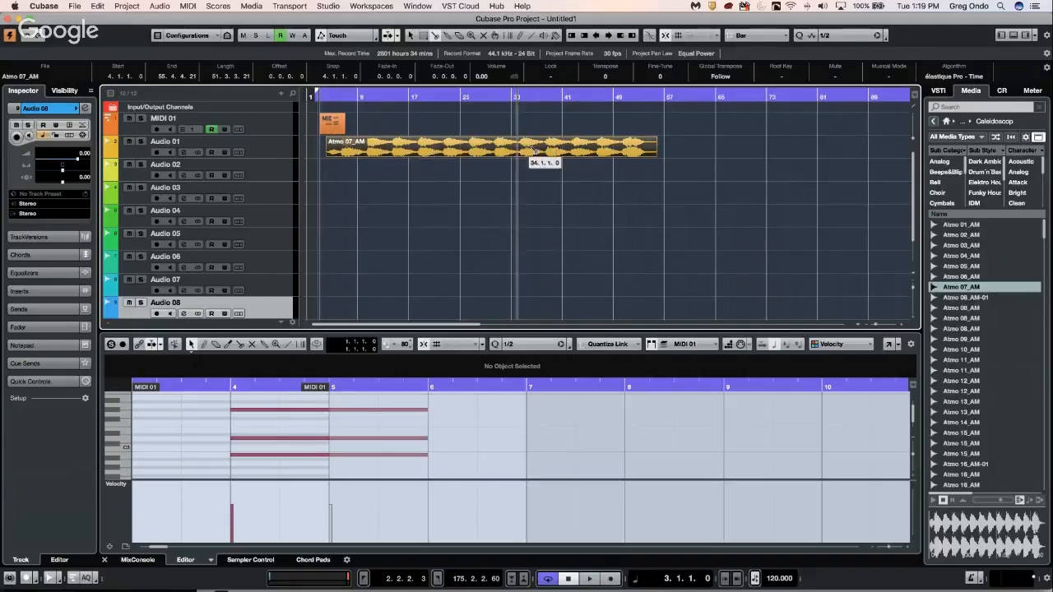
right_click(403, 152)
click(402, 151)
Step: Select the Atmo 07_AM event and nudge it back and forth by bars, leaving its start at bar 5
click(411, 149)
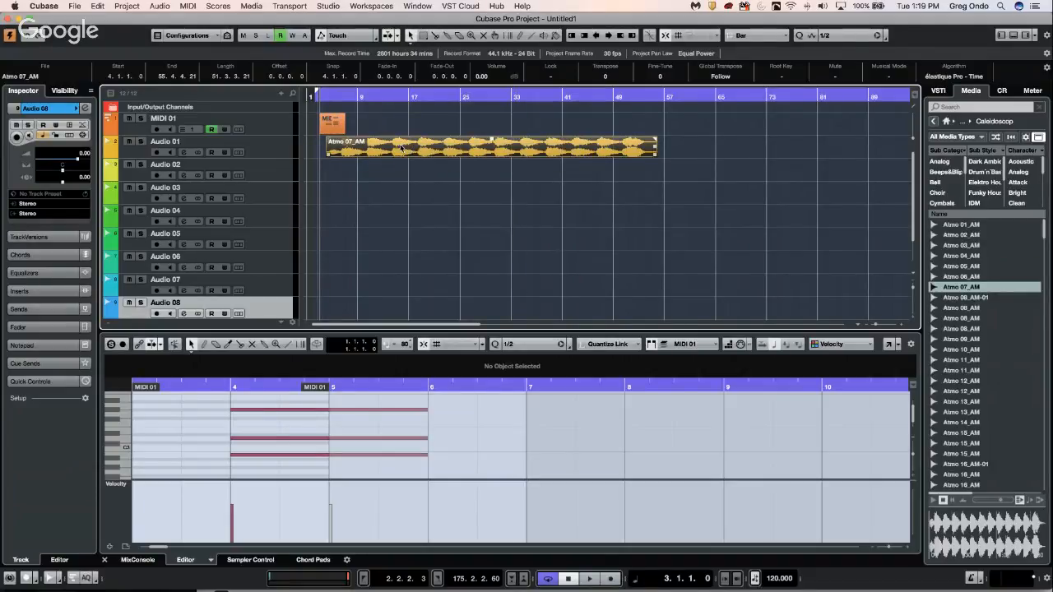
click(609, 39)
click(609, 39)
click(609, 39)
click(597, 36)
click(597, 36)
click(596, 36)
click(607, 36)
click(608, 36)
click(597, 36)
click(596, 36)
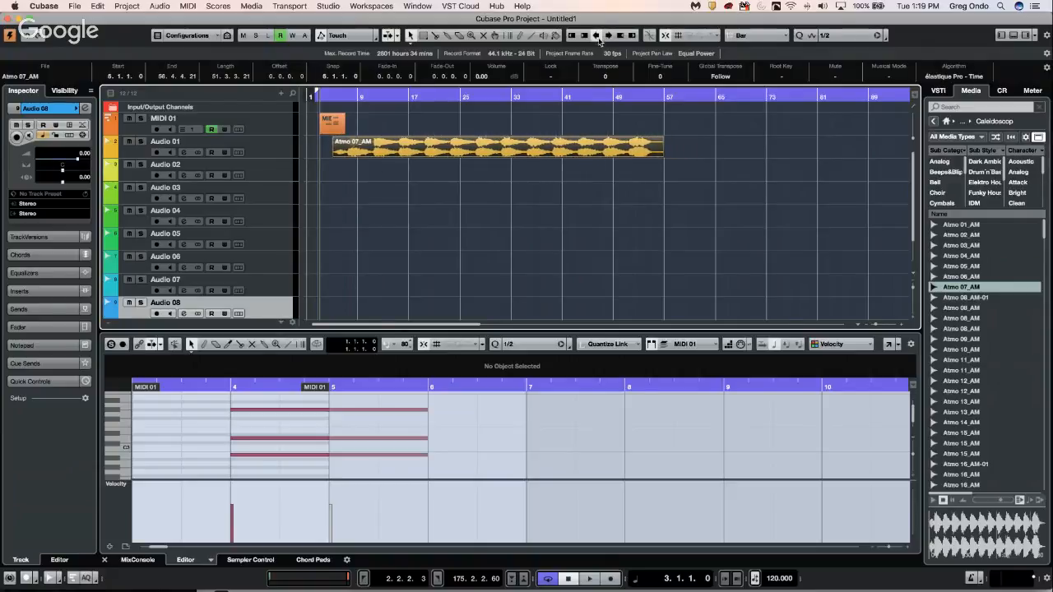
Step: Check the Nudge Palette entry among the toolbar elements and nudge the Atmo 07_AM event to start at bar 11
right_click(920, 42)
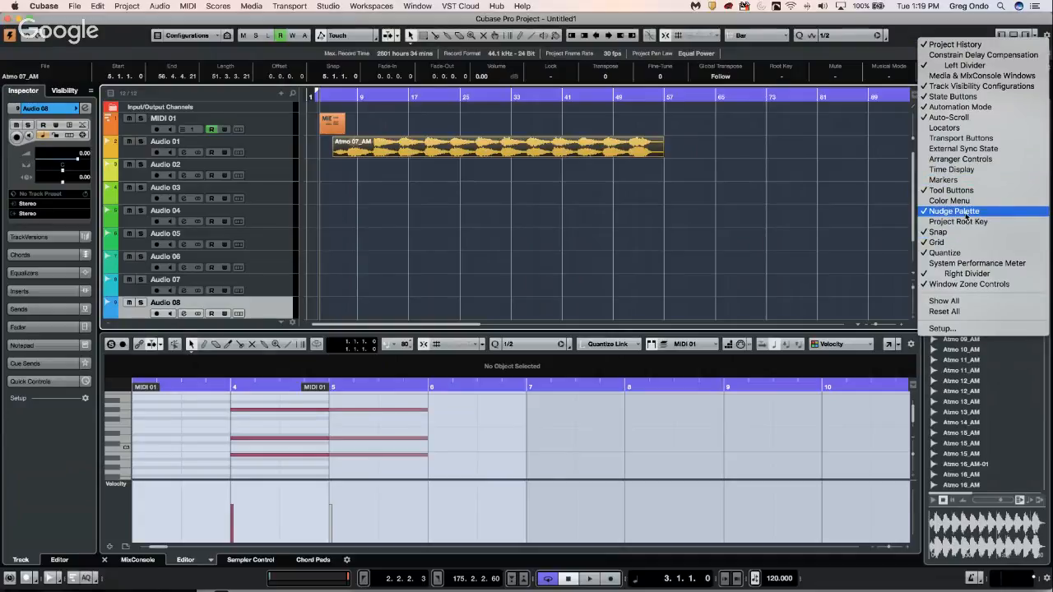
click(609, 38)
click(609, 36)
click(609, 37)
click(608, 36)
click(609, 36)
click(609, 36)
click(609, 36)
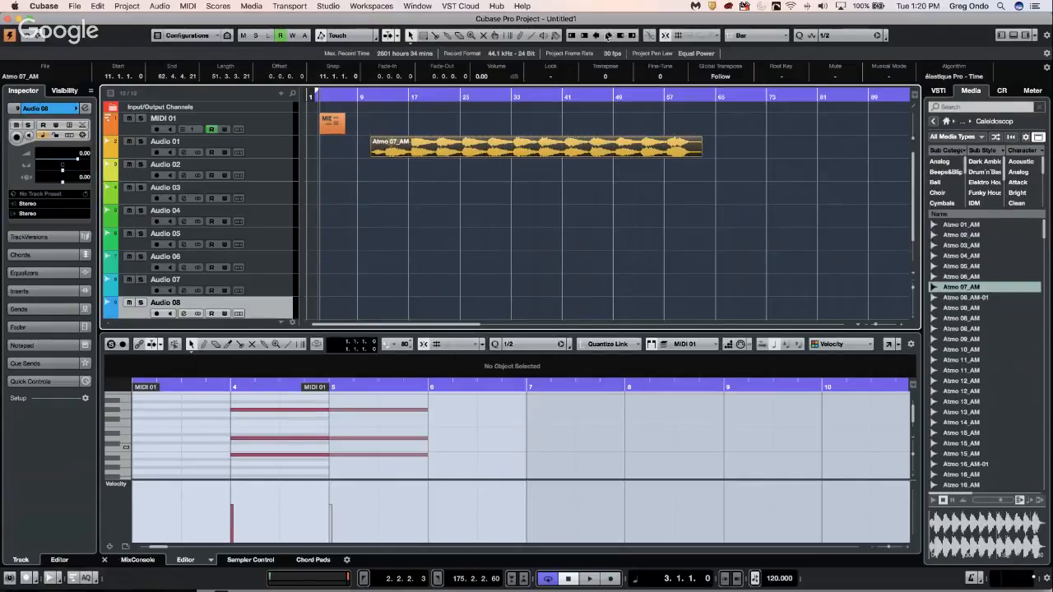
Step: Trim the start of the Atmo 07_AM event to bar 15 with the Nudge Palette
click(608, 36)
click(607, 36)
click(607, 37)
click(607, 37)
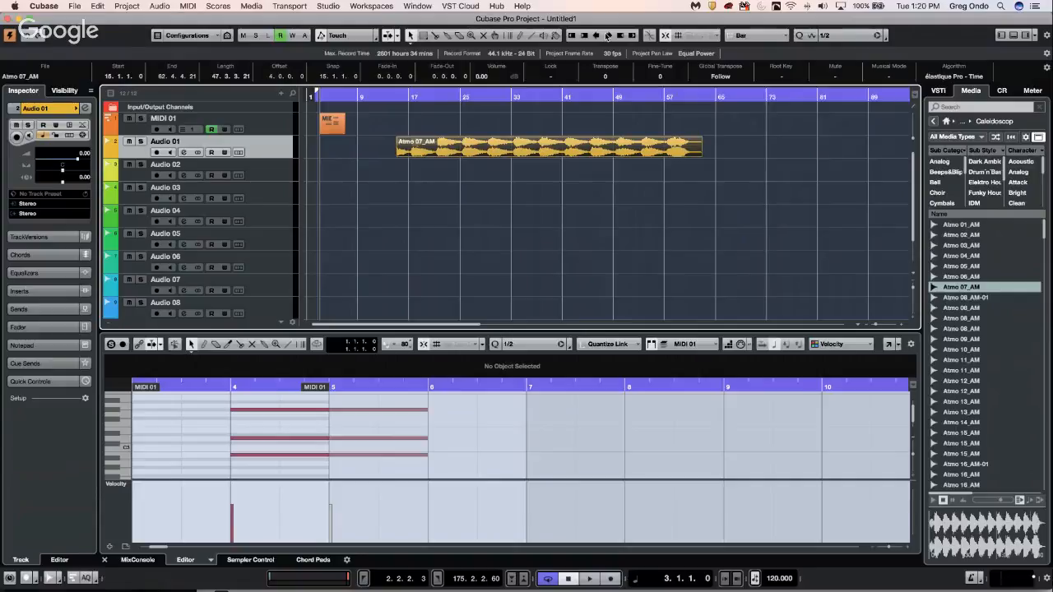
Step: Move the whole Atmo 07_AM event later with the Nudge Palette so that it starts at bar 21
click(607, 36)
click(607, 36)
click(607, 36)
click(607, 37)
click(607, 36)
click(607, 36)
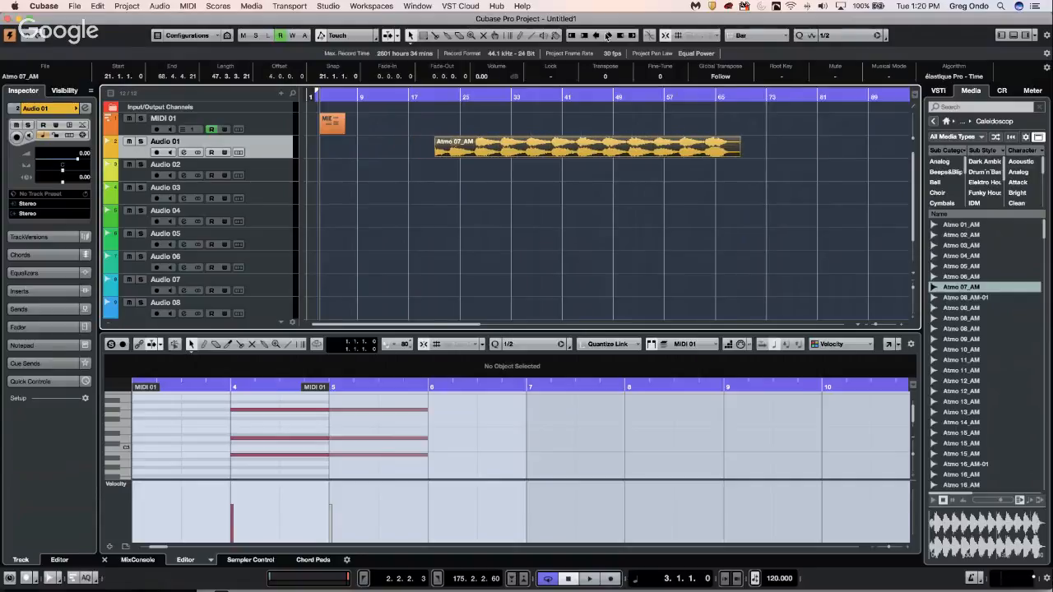
Step: Continue nudging the Atmo 07_AM event along Audio 01 in bar steps
click(607, 36)
click(607, 36)
click(607, 36)
click(607, 36)
click(608, 36)
click(608, 36)
click(607, 36)
click(607, 37)
click(607, 36)
click(607, 36)
click(608, 36)
click(608, 36)
click(607, 36)
Step: Nudge the start edge of the Atmo 07_AM event back and forth, leaving it at bar 18 and the event selected
key(alt+Right)
key(alt+Right)
key(alt+Right)
key(alt+Right)
key(alt+Right)
key(alt+Right)
key(alt+Right)
key(alt+Right)
key(alt+Left)
key(alt+Left)
key(alt+Right)
key(alt+Right)
key(alt+Right)
key(alt+Right)
key(alt+Left)
key(alt+Left)
key(alt+Left)
key(alt+Left)
key(alt+Left)
key(super+shift+a)
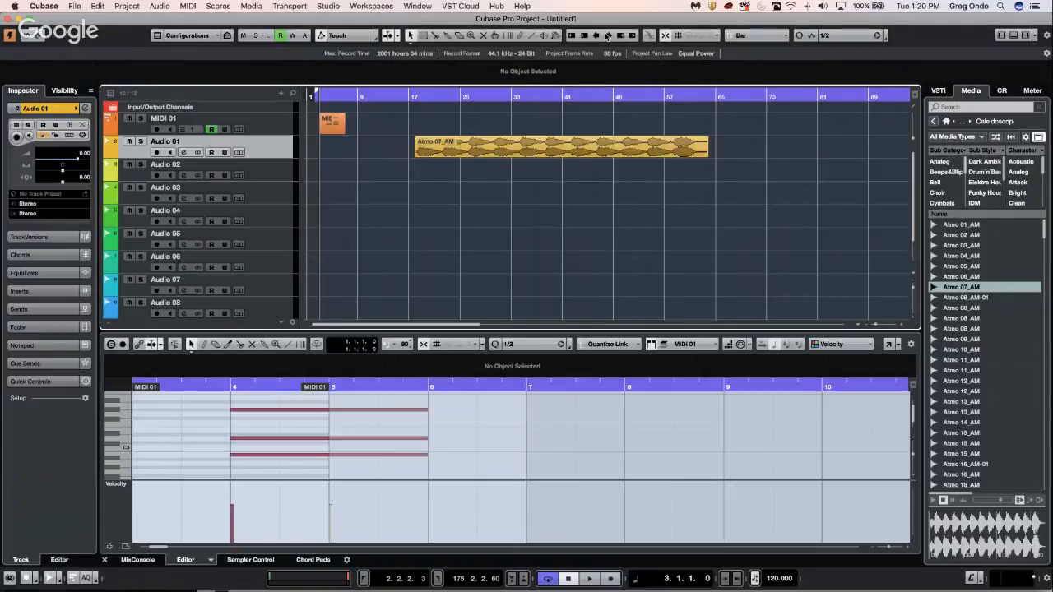
click(543, 149)
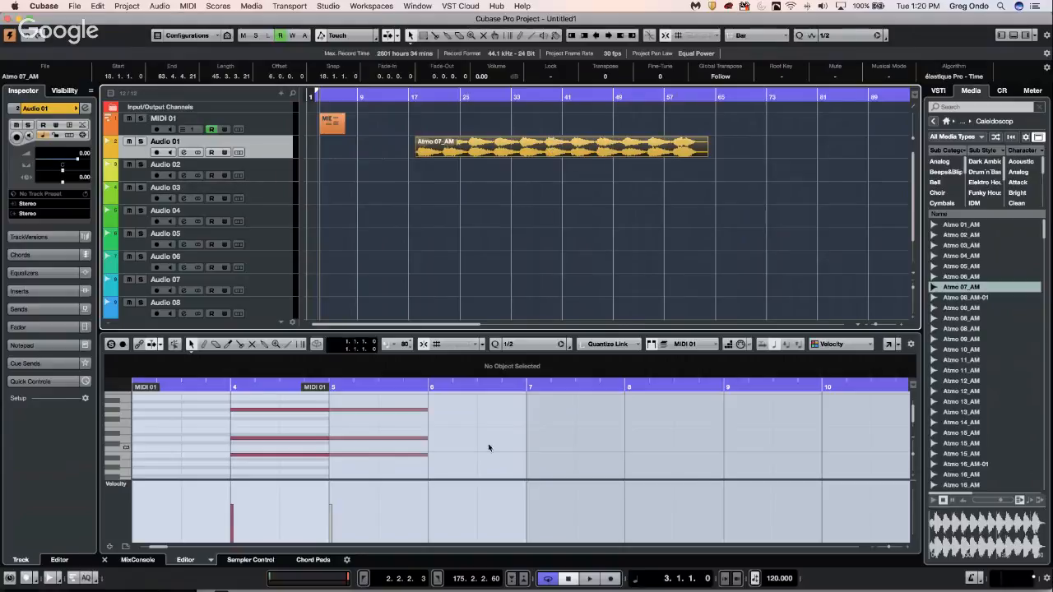
Step: Examine the shortcuts assigned to the Nudge category in the Key Commands
click(39, 6)
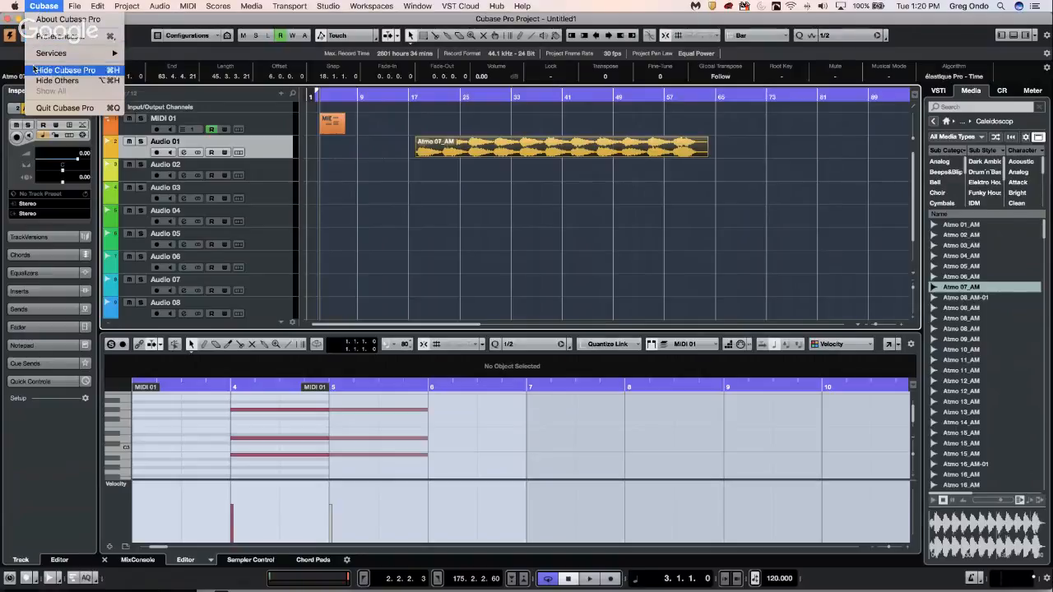
mouse_move(74, 6)
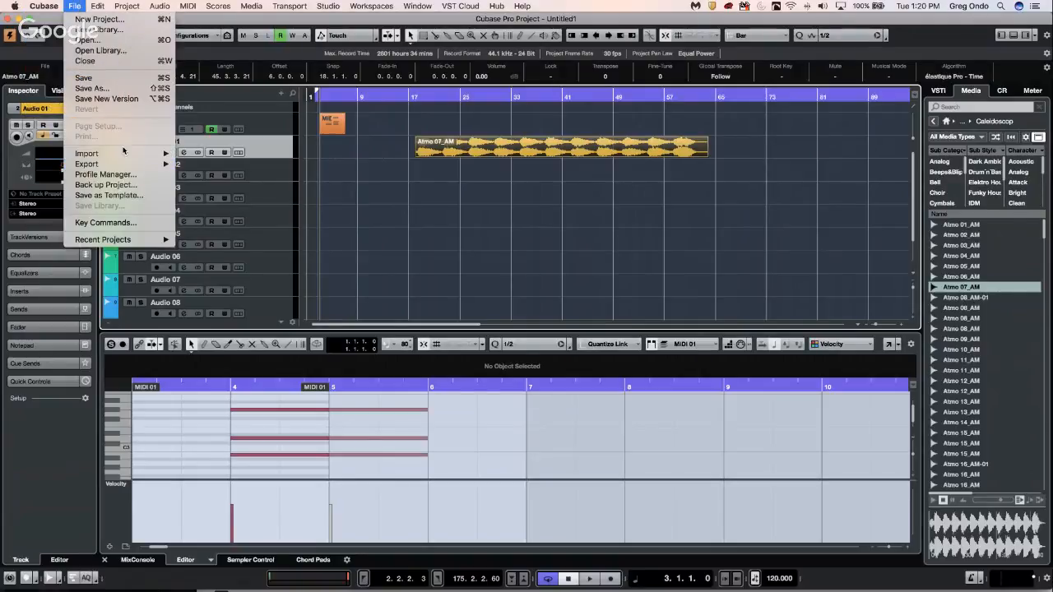
click(138, 222)
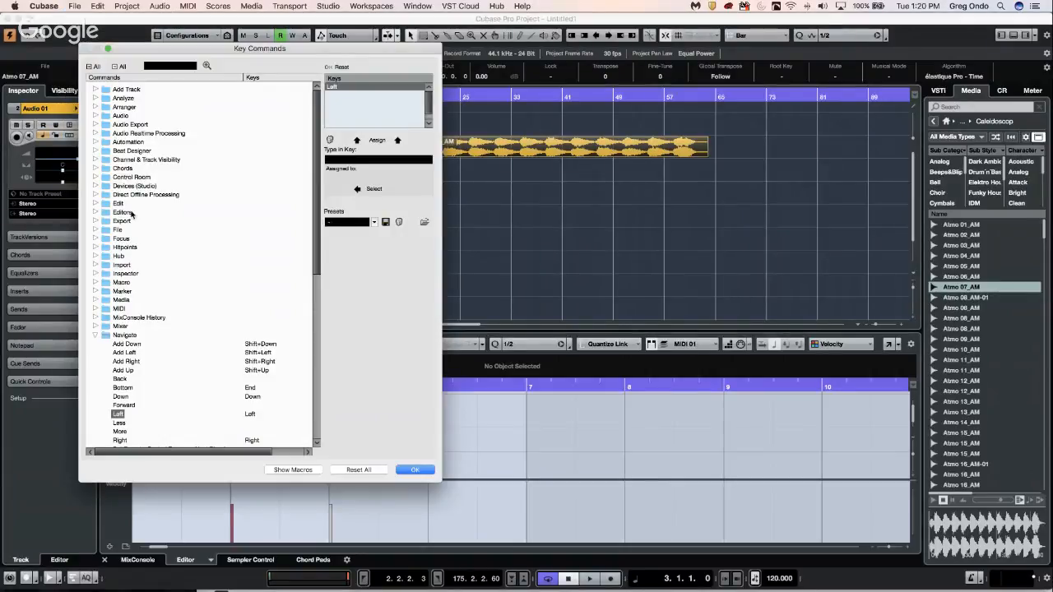
click(96, 335)
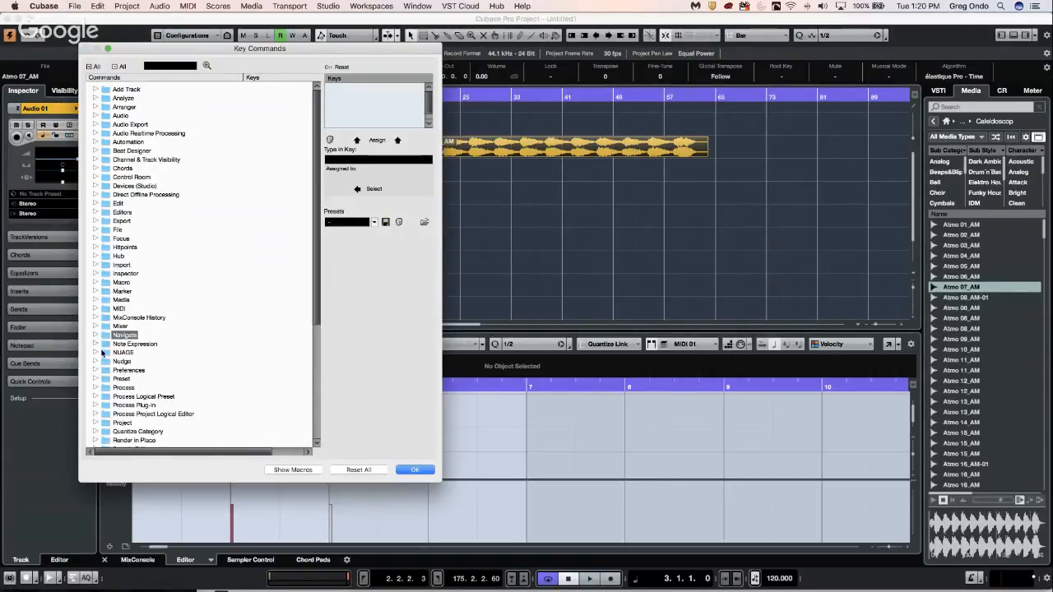
click(99, 361)
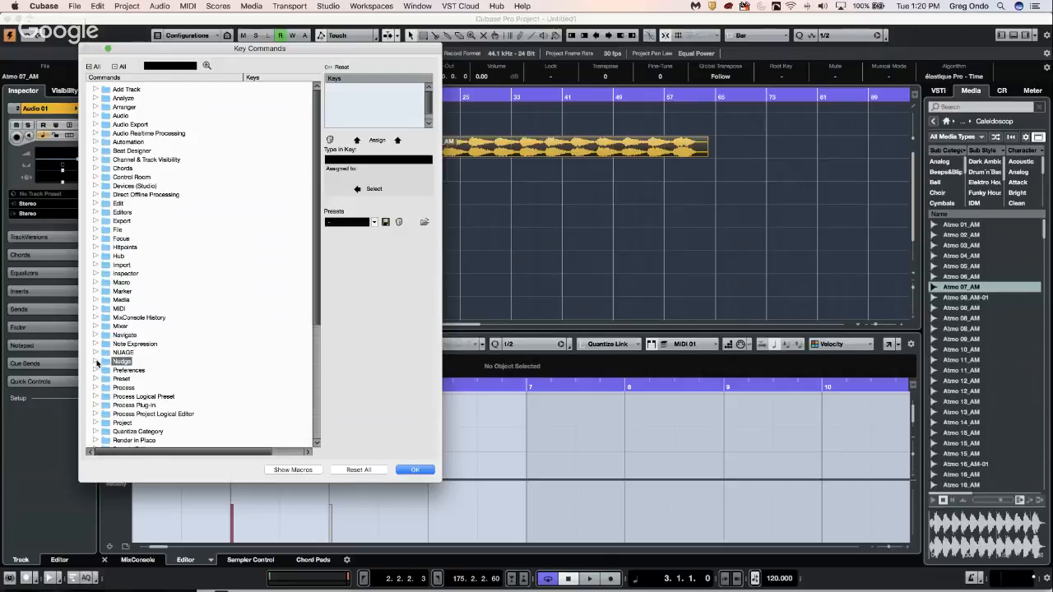
click(96, 362)
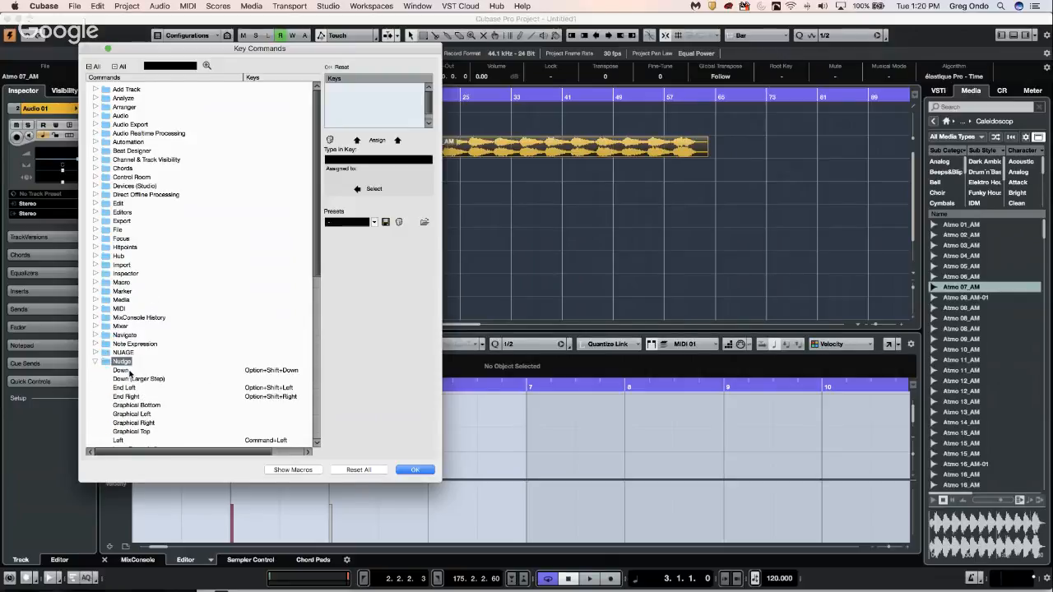
scroll(194, 358, down, 1)
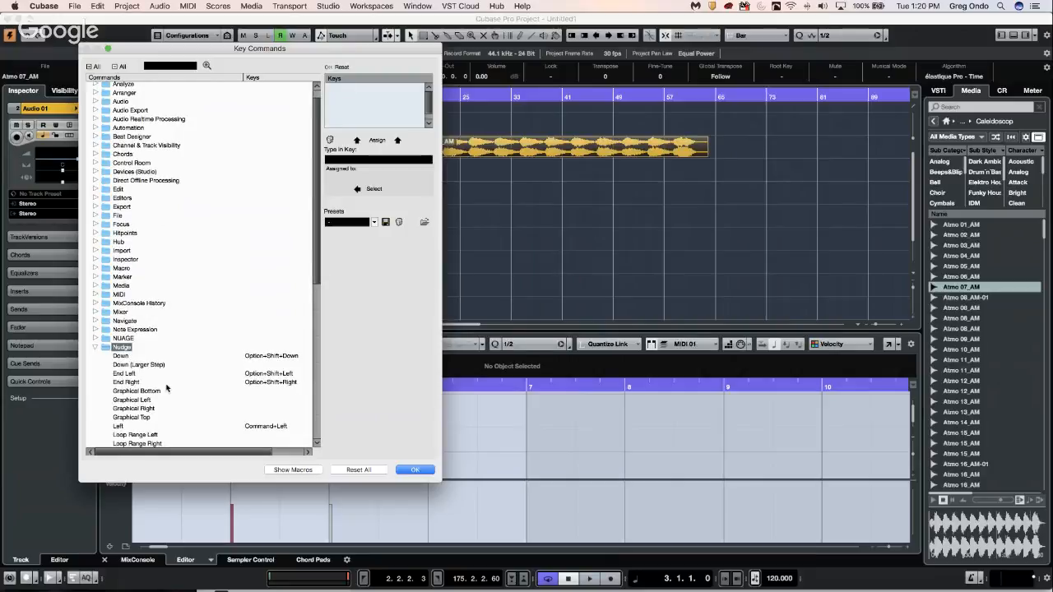
scroll(167, 388, down, 3)
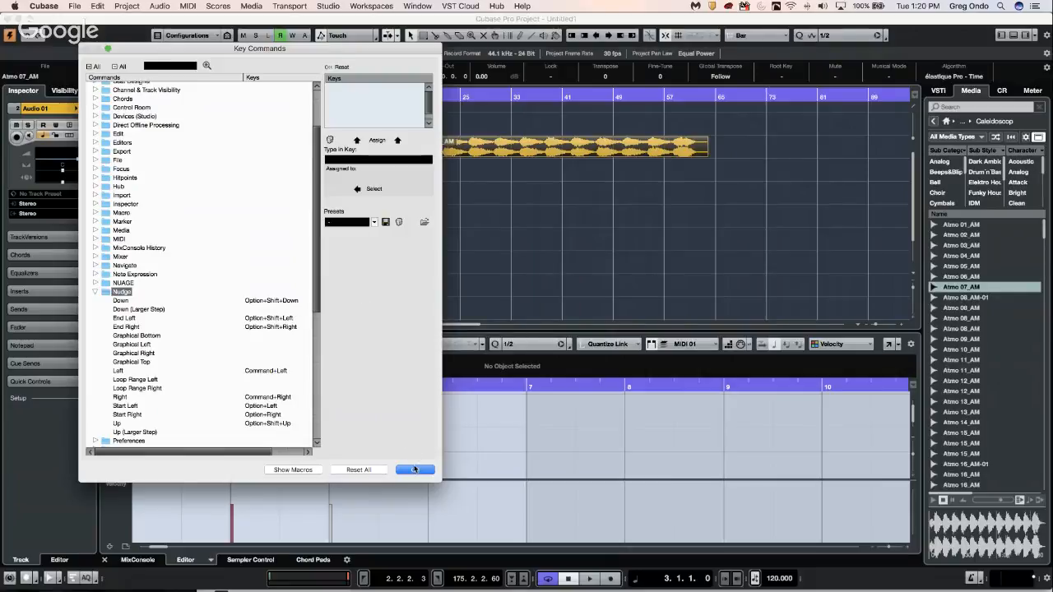
click(415, 470)
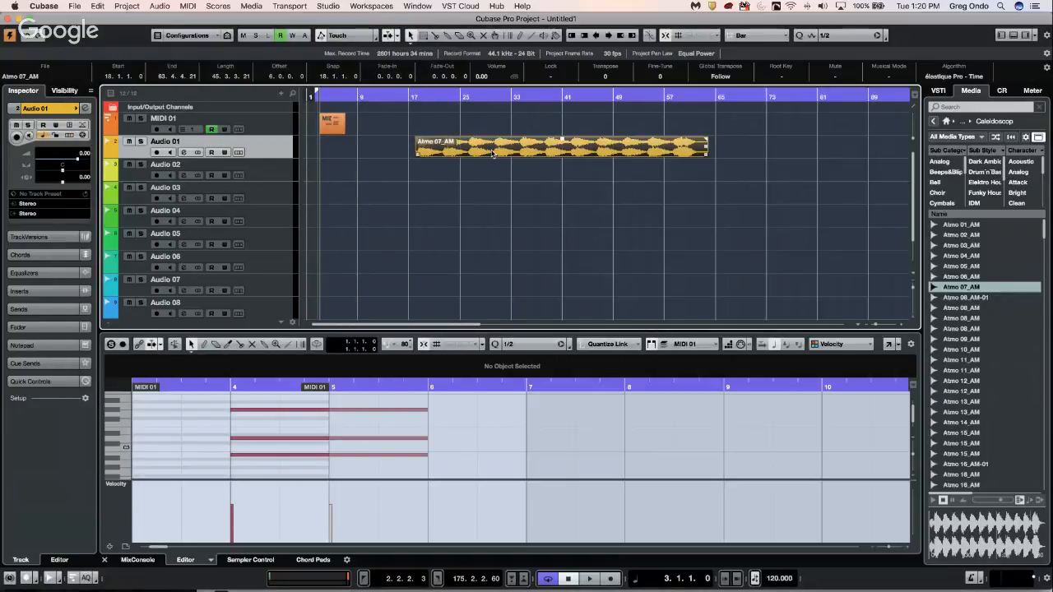
Step: Move the Atmo 07_AM event down and up across the audio tracks, leaving it on Audio 03
key(super+Down)
key(super+Down)
key(super+Down)
key(super+Down)
key(super+Down)
key(super+Down)
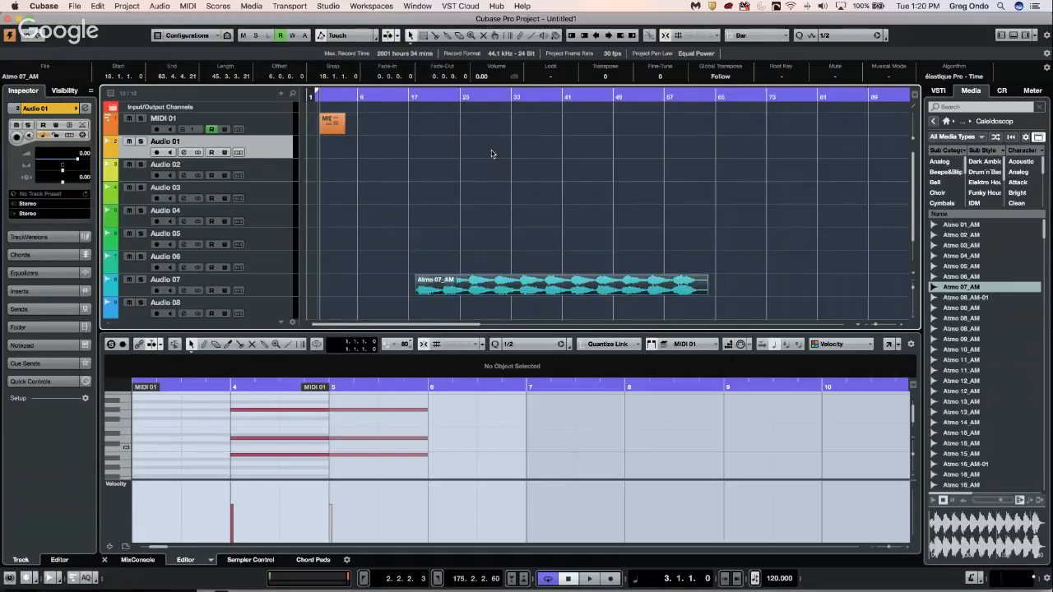
key(super+Down)
key(super+Down)
key(super+Up)
key(super+Up)
key(super+Up)
key(super+Up)
key(super+Up)
key(super+Up)
key(super+Up)
key(super+Up)
key(super+Down)
key(super+Down)
key(super+Down)
key(super+Down)
key(super+Down)
key(super+Down)
key(super+Down)
key(super+Up)
key(super+Up)
key(super+Up)
key(super+Up)
key(super+Up)
Step: Try trimming the start of the Atmo 07_AM event to bar 23, and undo the trim
key(alt+Right)
key(alt+Right)
key(alt+Right)
key(alt+Right)
key(alt+Right)
key(alt+Right)
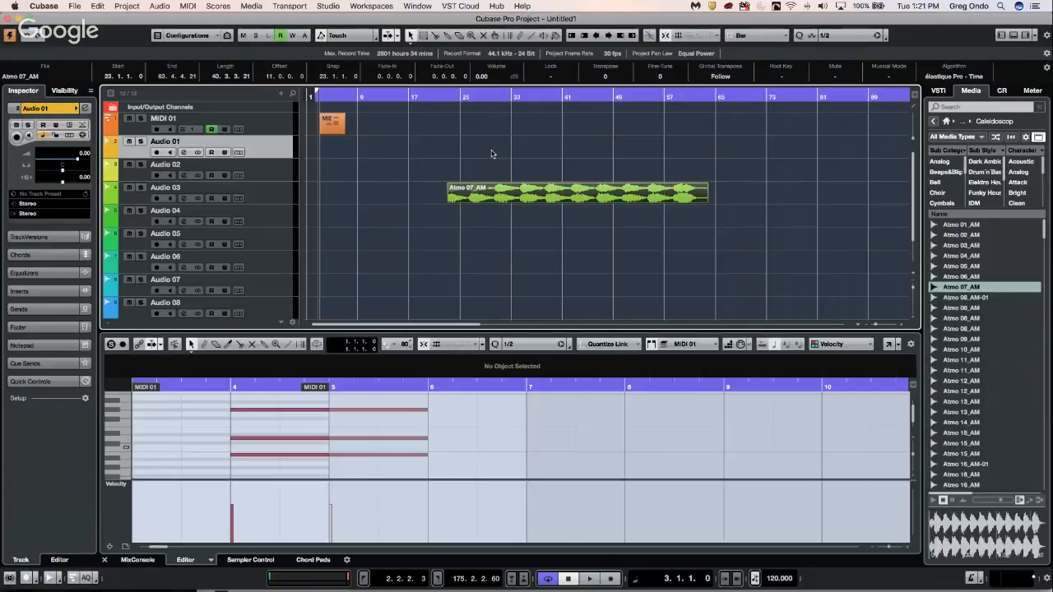
key(Down)
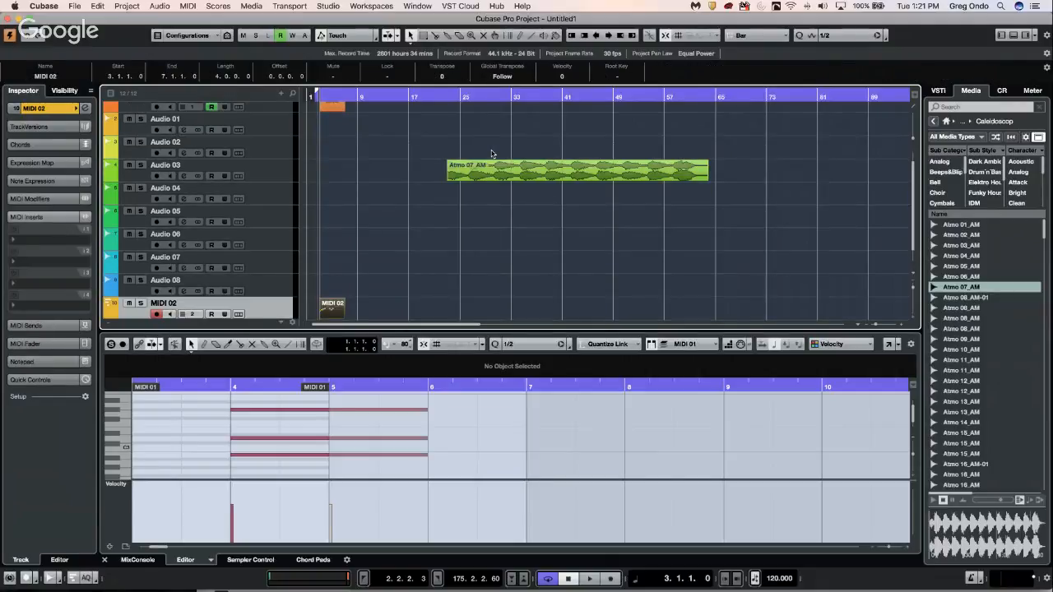
key(super+z)
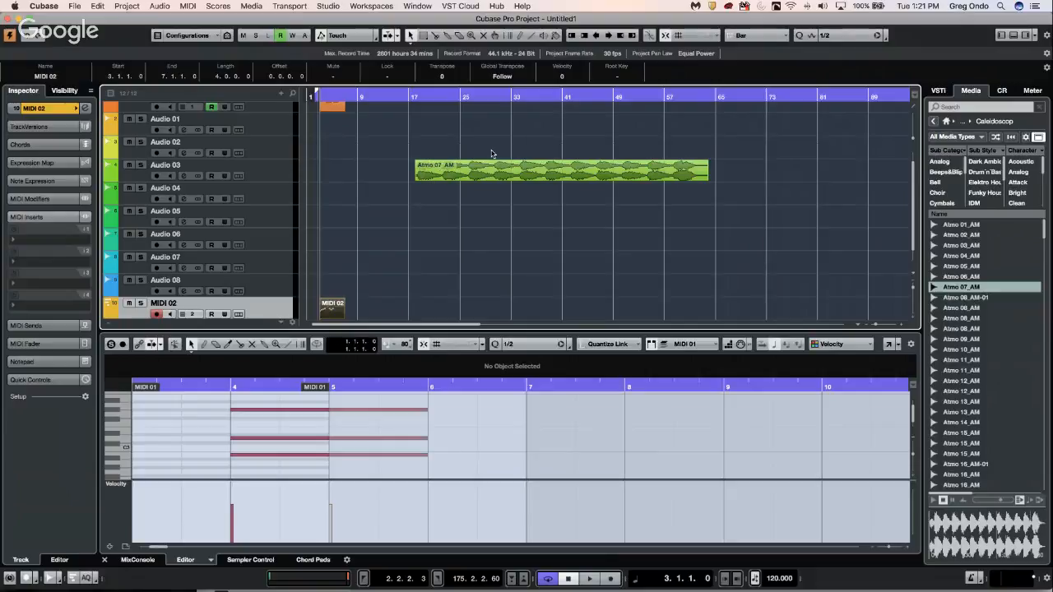
Step: Look through the Nudge key commands again for the commands that move events up and down
click(75, 6)
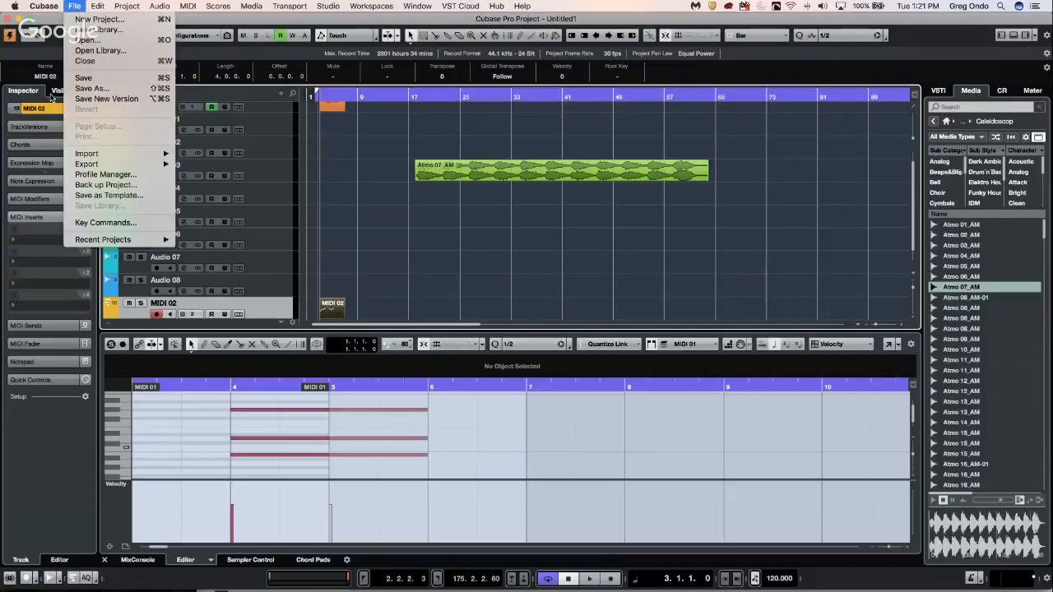
click(103, 223)
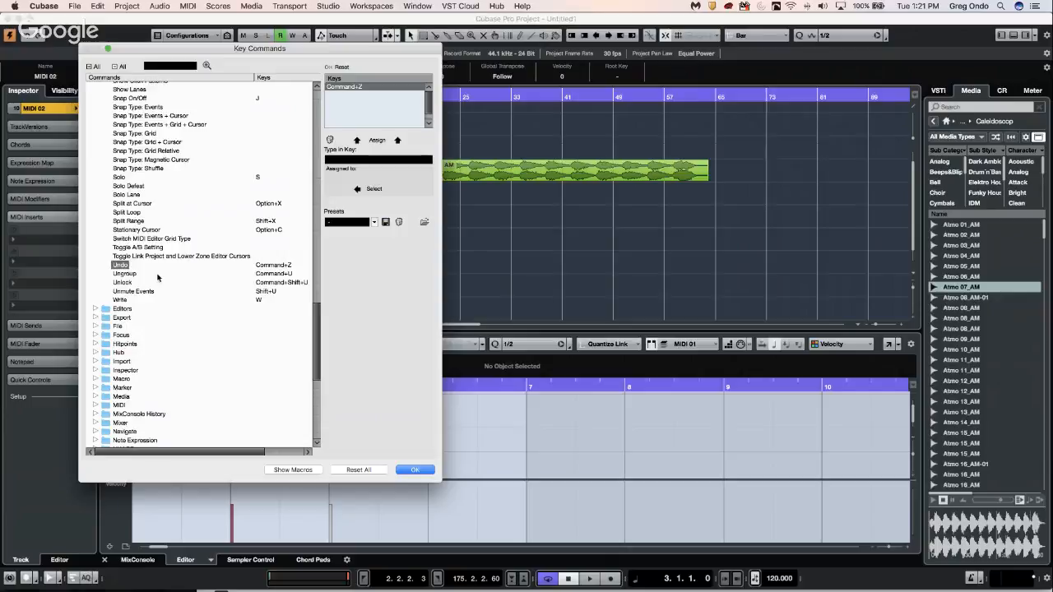
scroll(158, 276, up, 15)
click(95, 204)
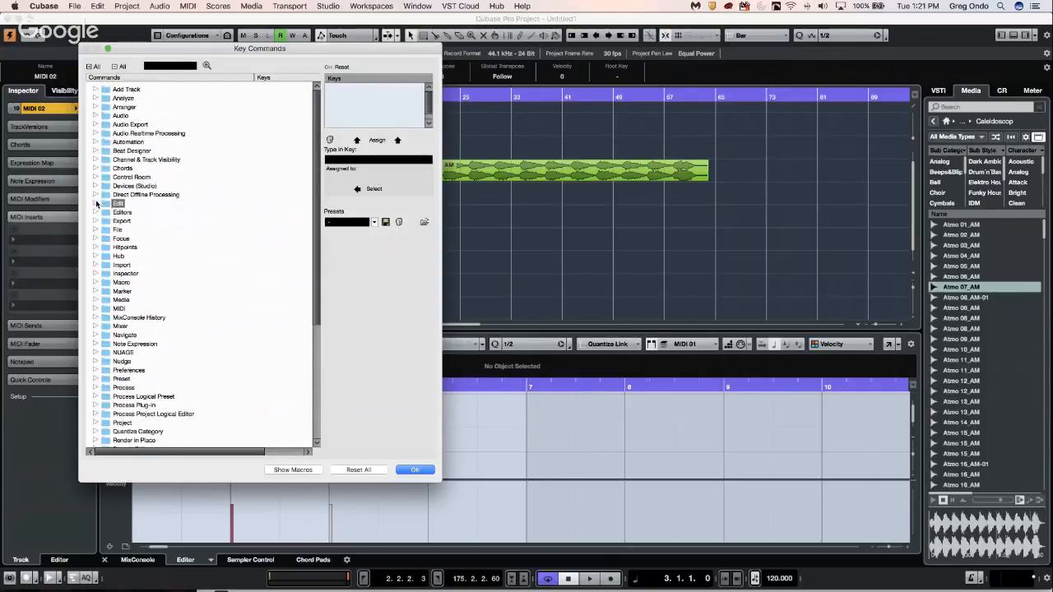
scroll(156, 244, down, 1)
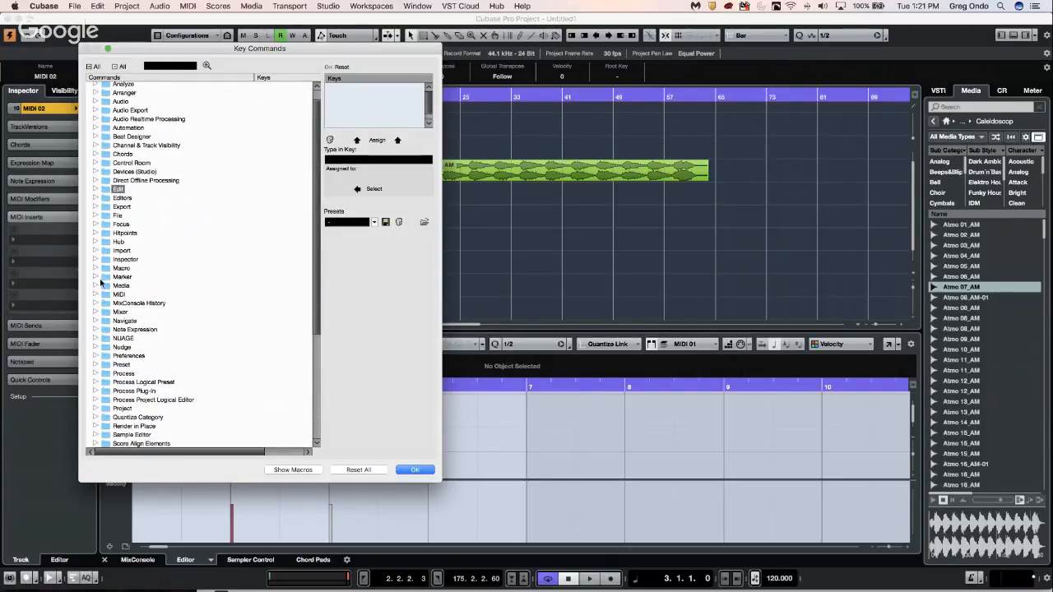
click(100, 348)
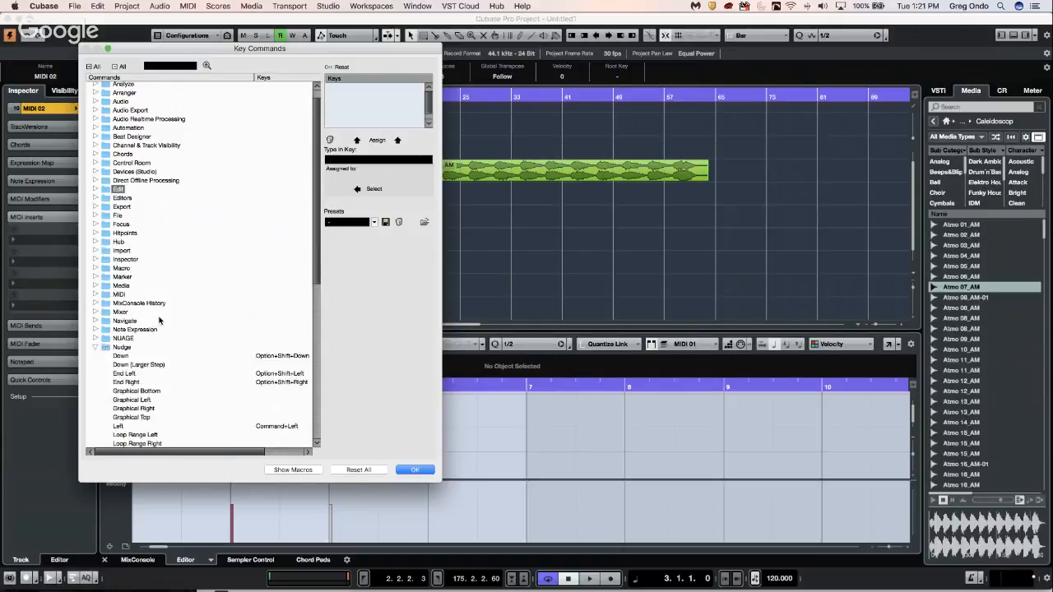
scroll(160, 321, down, 5)
scroll(190, 228, up, 3)
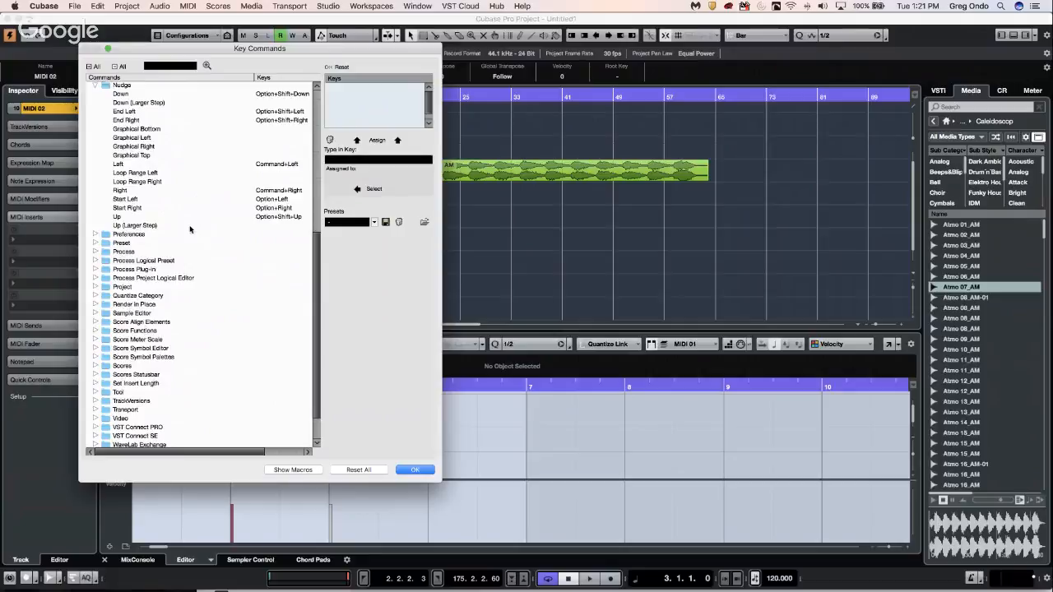
scroll(122, 167, up, 2)
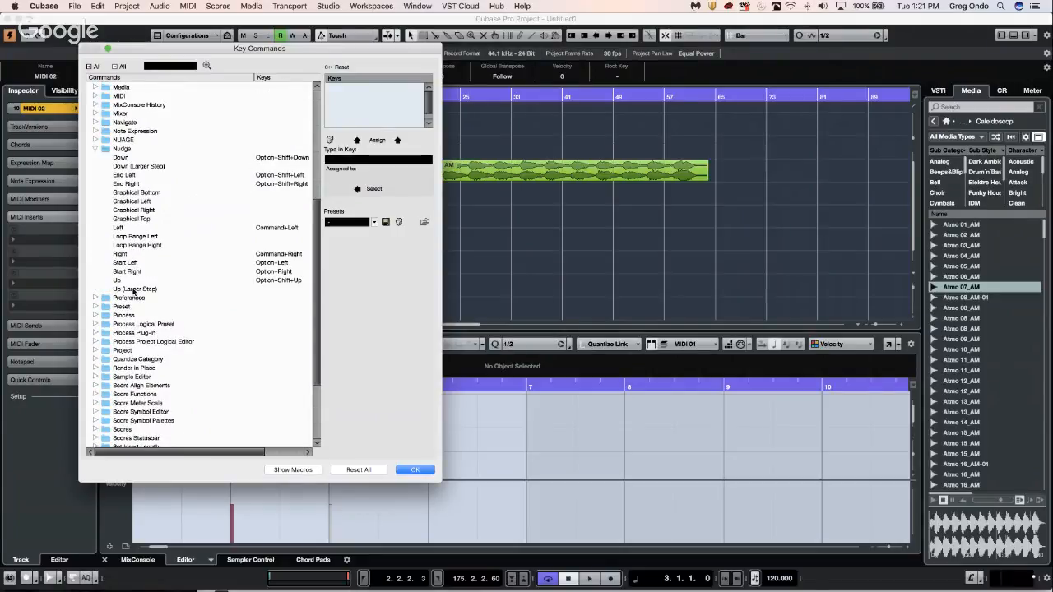
click(410, 470)
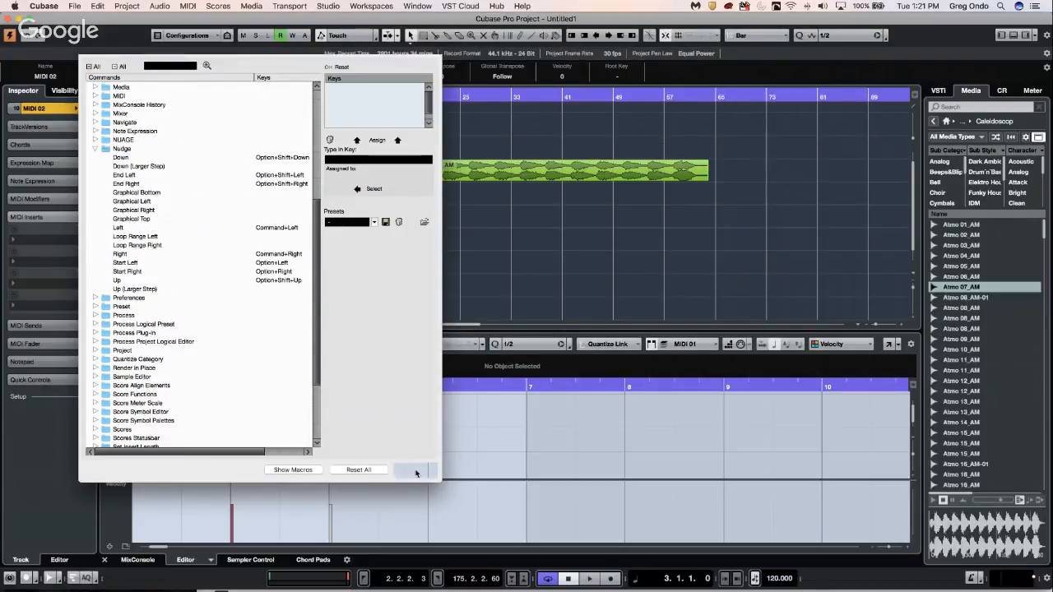
Step: Select the Atmo 07_AM event on Audio 03 and move it across the tracks, leaving it on Audio 02
click(544, 170)
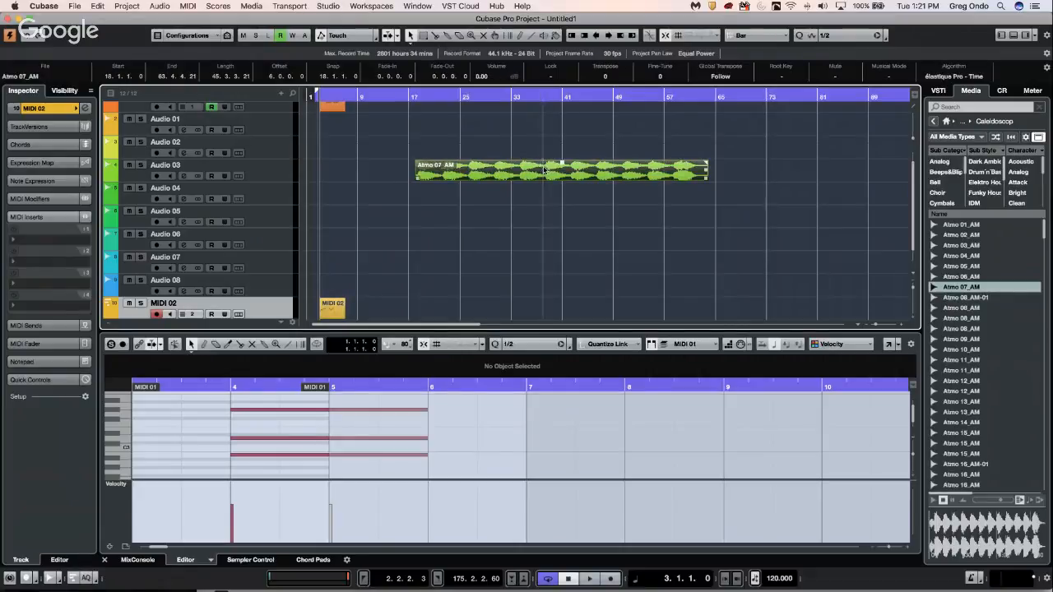
key(super+Down)
key(super+Down)
key(super+Down)
key(super+Down)
key(super+Down)
key(super+Down)
key(super+z)
key(super+Down)
key(super+Down)
key(super+Down)
key(super+Down)
key(super+Down)
key(super+Down)
key(super+Down)
key(super+Down)
key(super+Down)
key(super+Down)
key(super+Up)
key(super+Up)
key(super+Up)
key(super+Up)
key(super+Up)
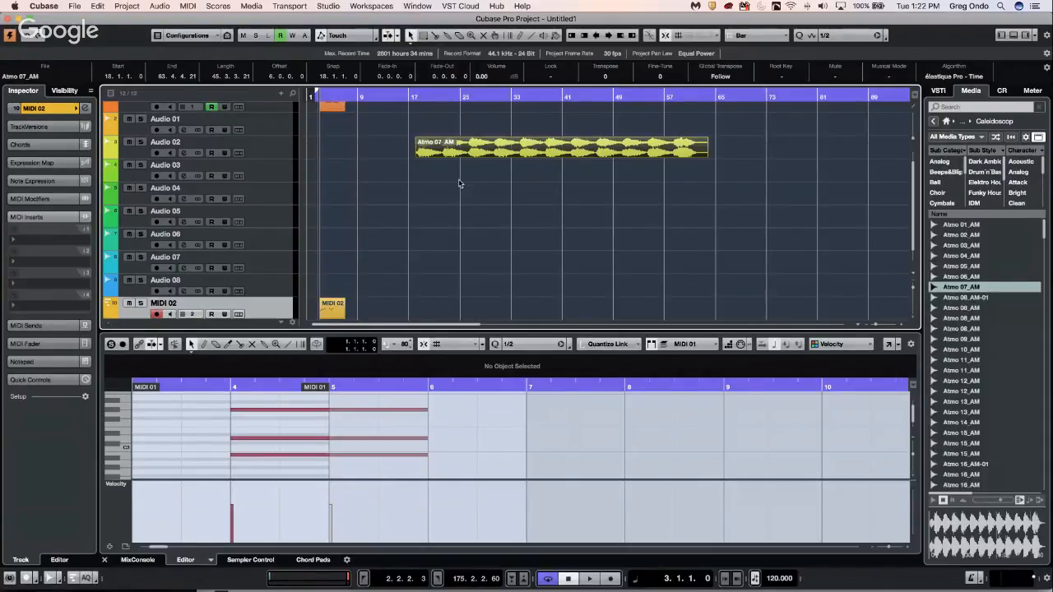
Step: Draw an empty MIDI part on the MIDI 01 track from bar 17 to bar 42 and return to Object Selection
scroll(459, 179, up, 3)
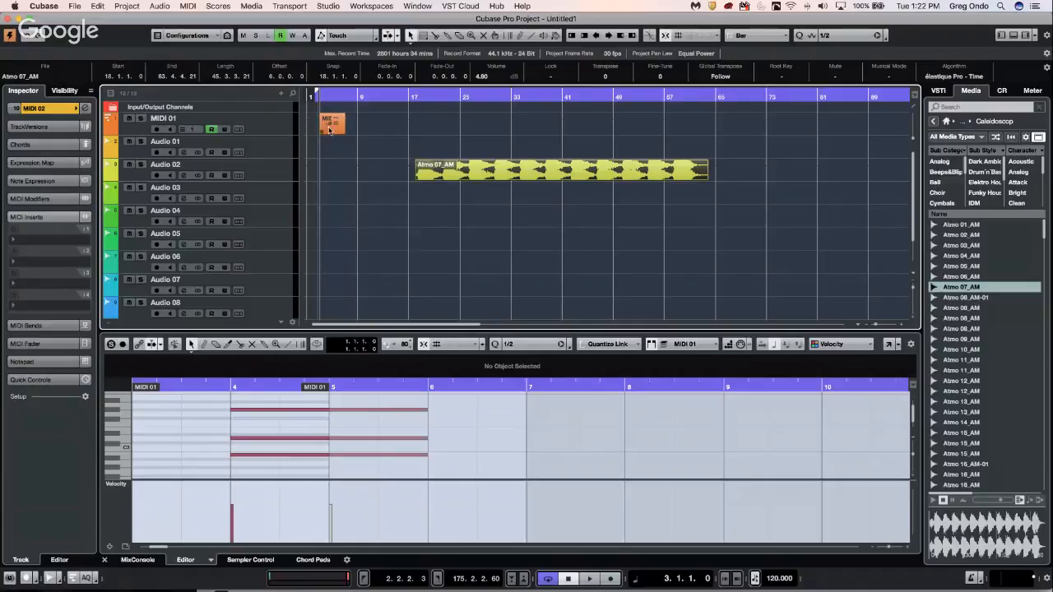
right_click(384, 120)
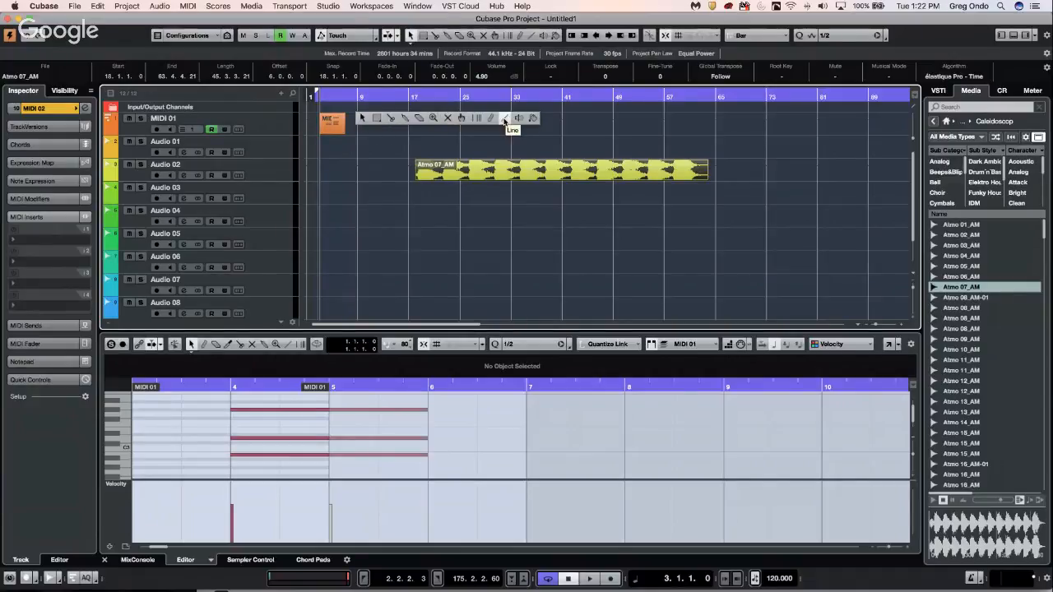
click(492, 119)
drag(414, 121, 571, 123)
right_click(423, 124)
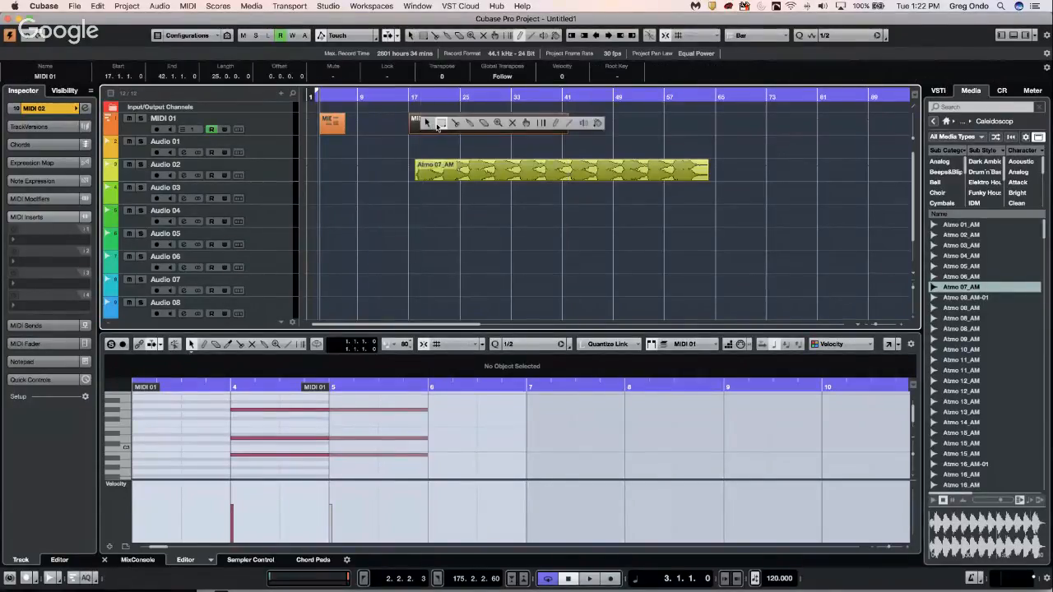
click(426, 123)
Step: Open the new MIDI 01 part in the lower-zone Key Editor and turn on Step Input
double_click(457, 125)
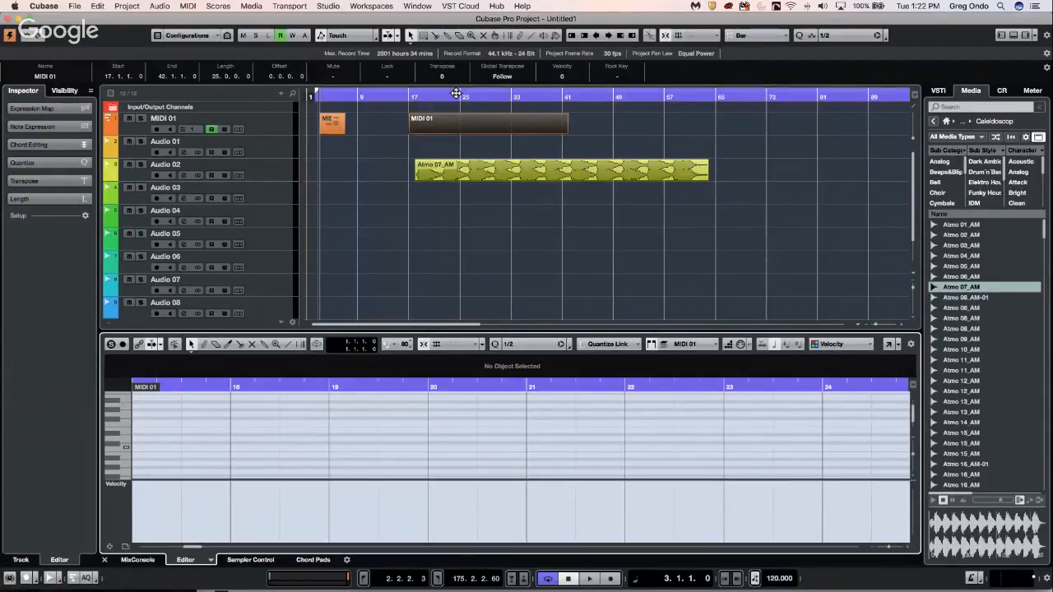
click(728, 344)
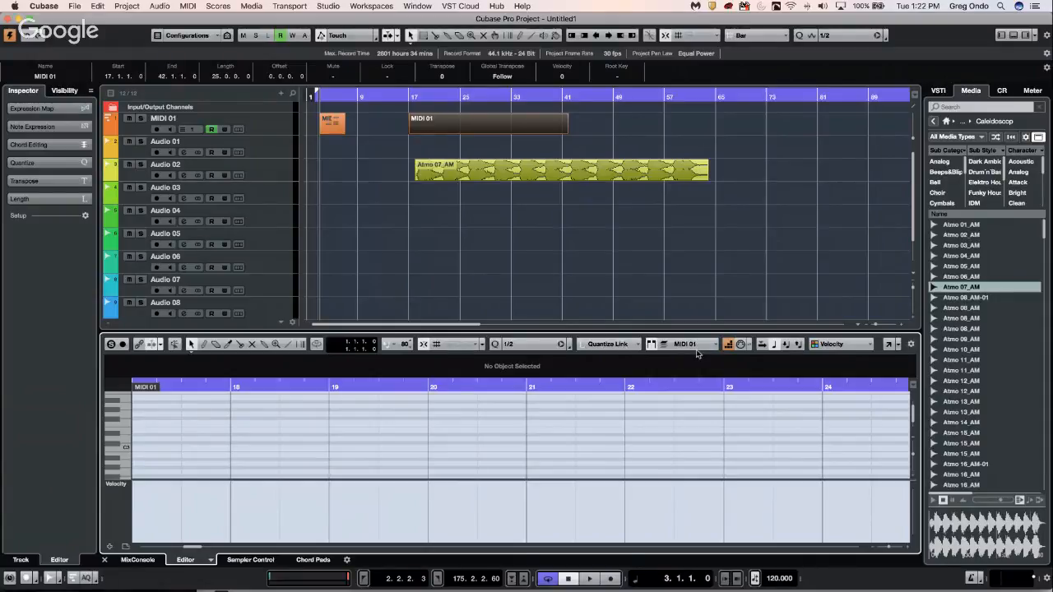
Step: Select the MIDI 01 track, show its basic track settings, and switch its Input Transformer off and back to Local
click(274, 129)
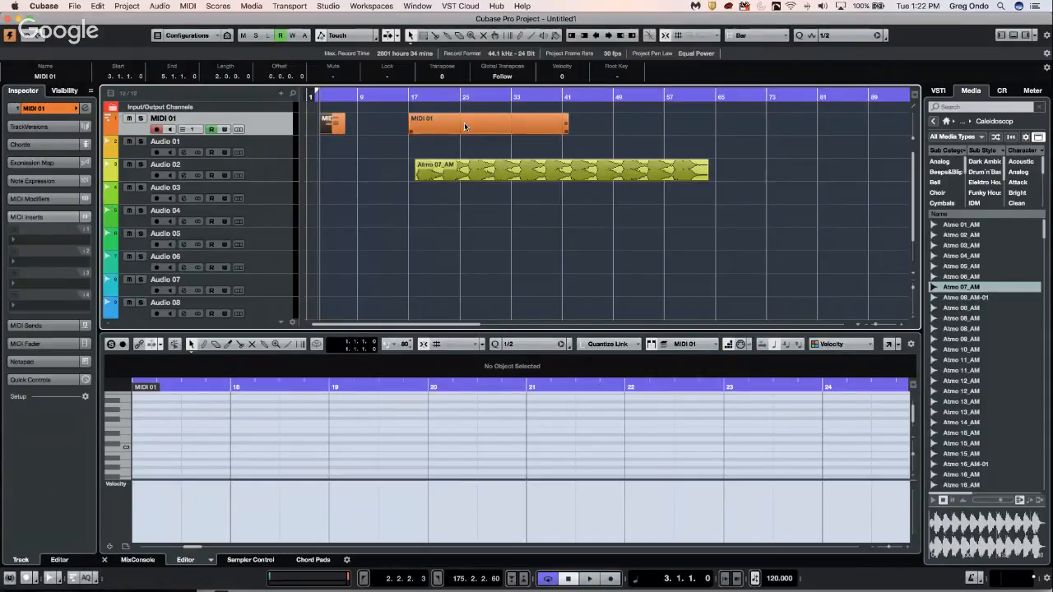
click(37, 107)
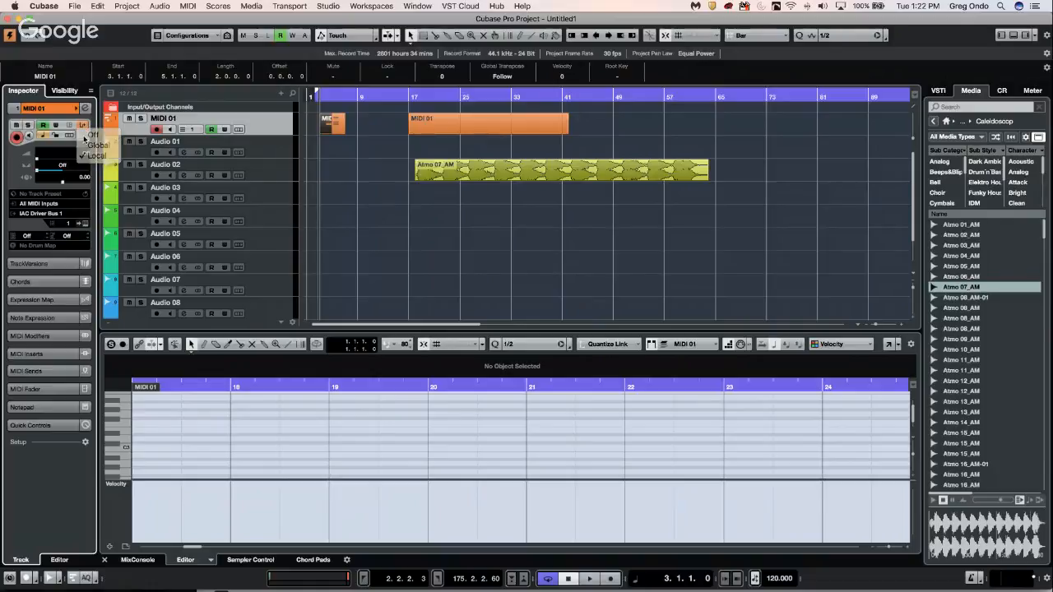
click(83, 125)
click(92, 135)
click(83, 125)
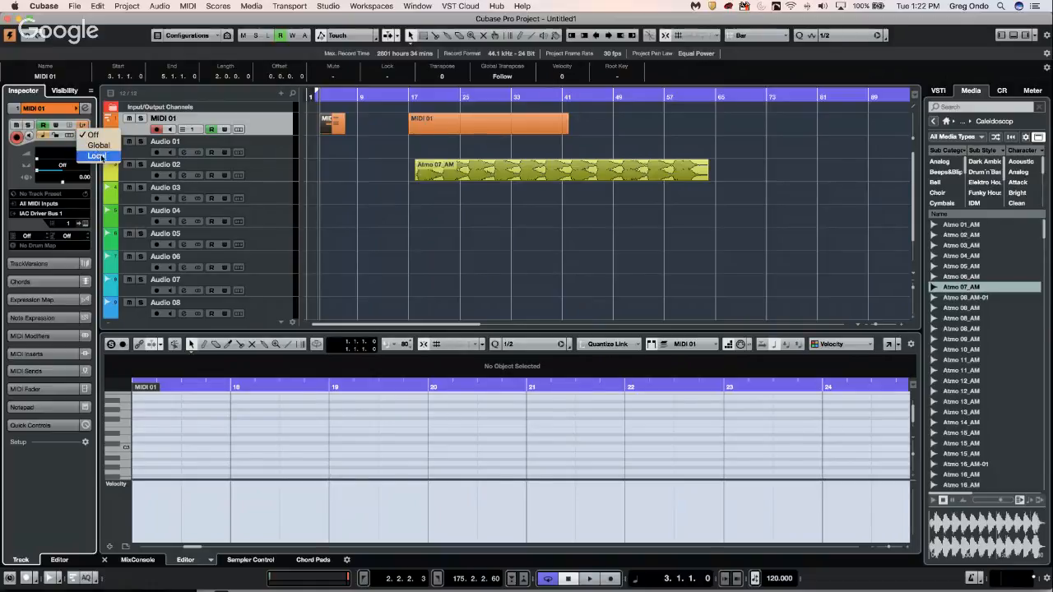
click(96, 155)
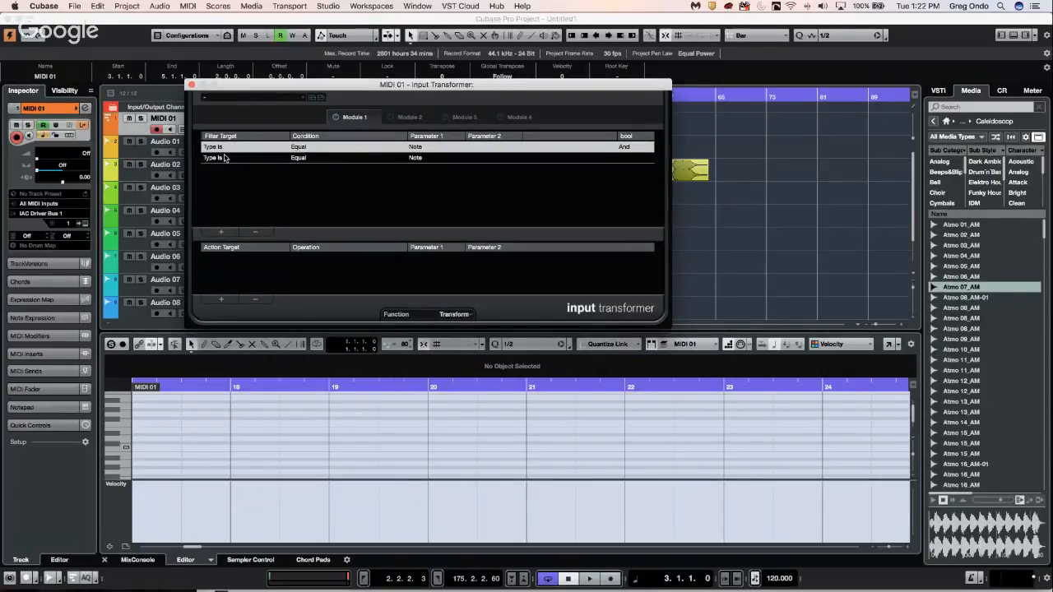
Step: Remove the duplicate note filter in Module 1 and add an action on Value 1 with the operation Transpose to Scale
click(256, 233)
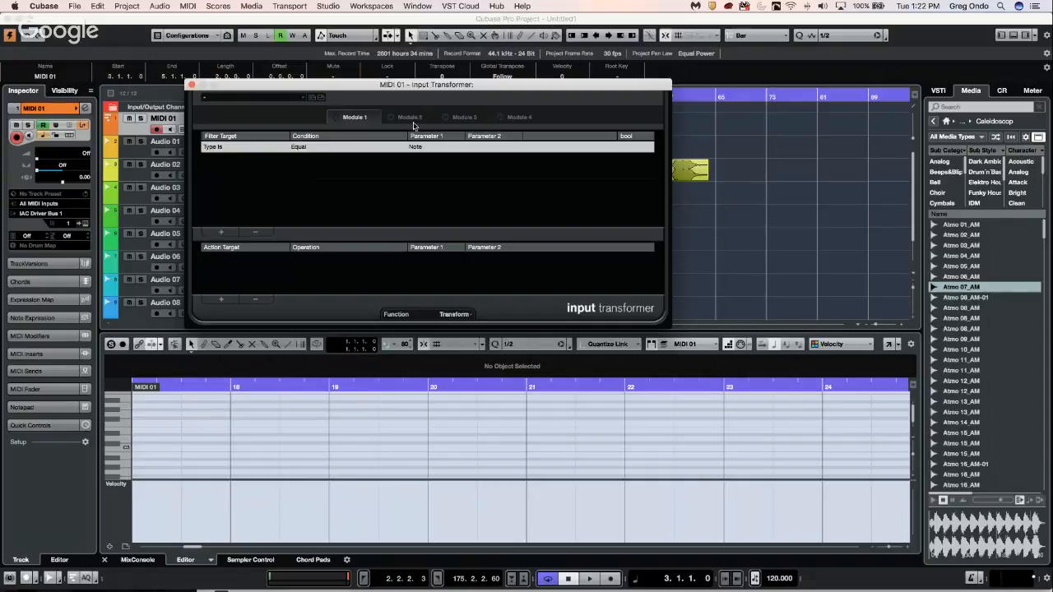
click(338, 117)
click(221, 301)
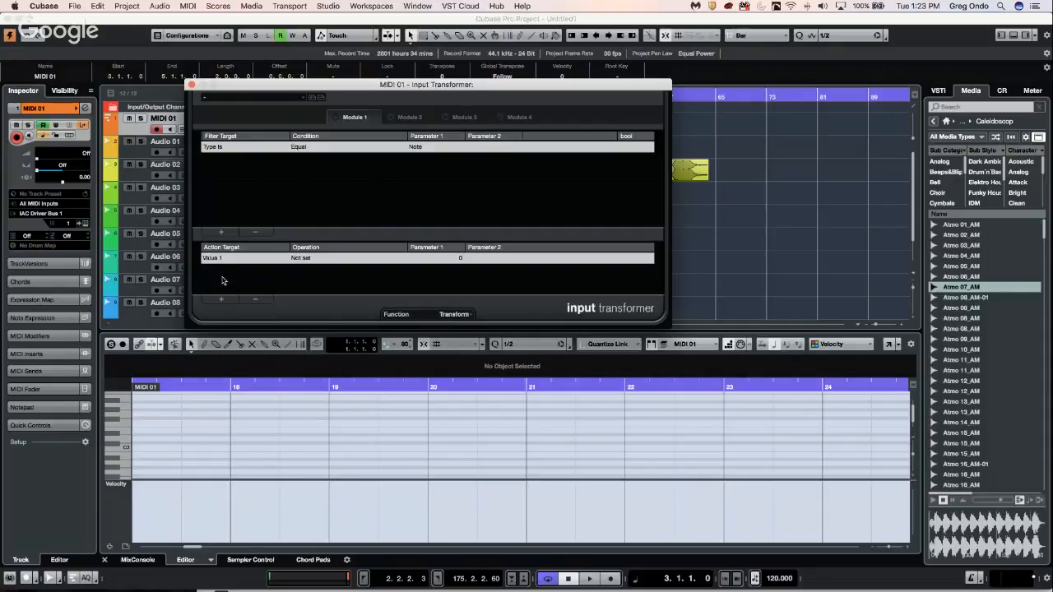
click(222, 261)
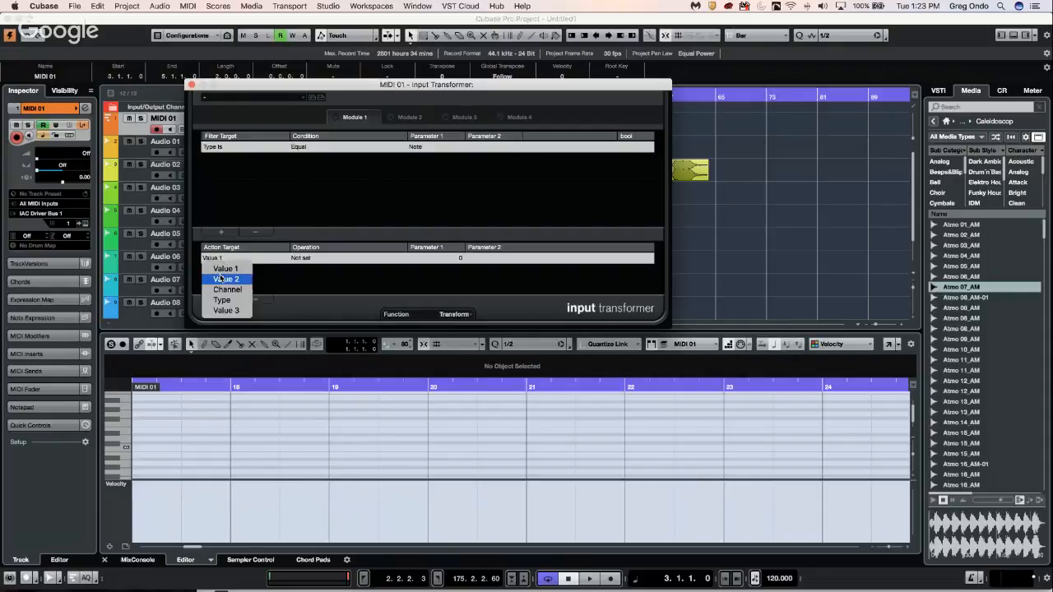
click(221, 270)
click(321, 260)
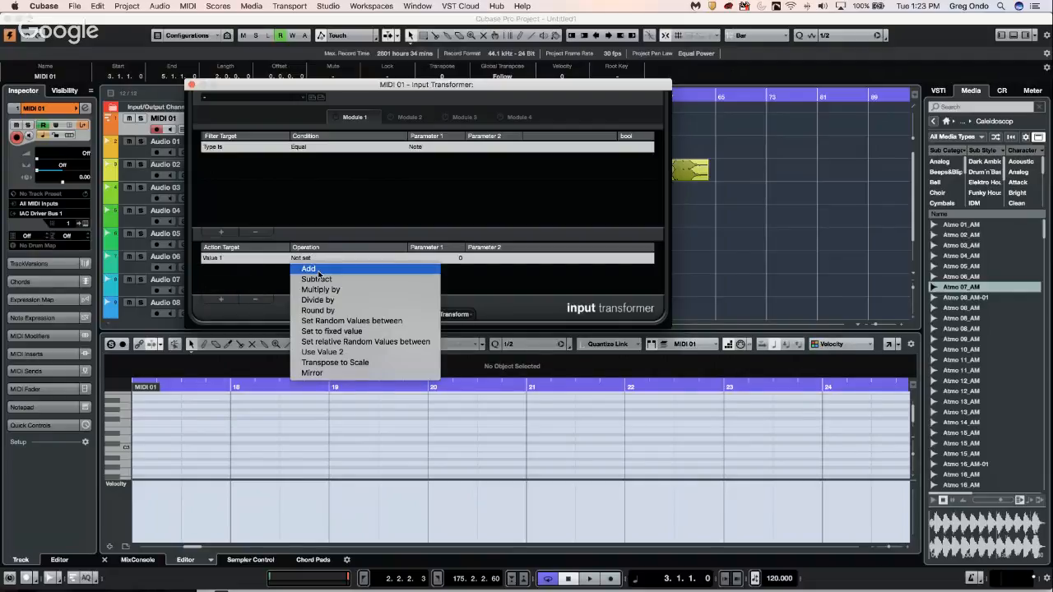
click(350, 364)
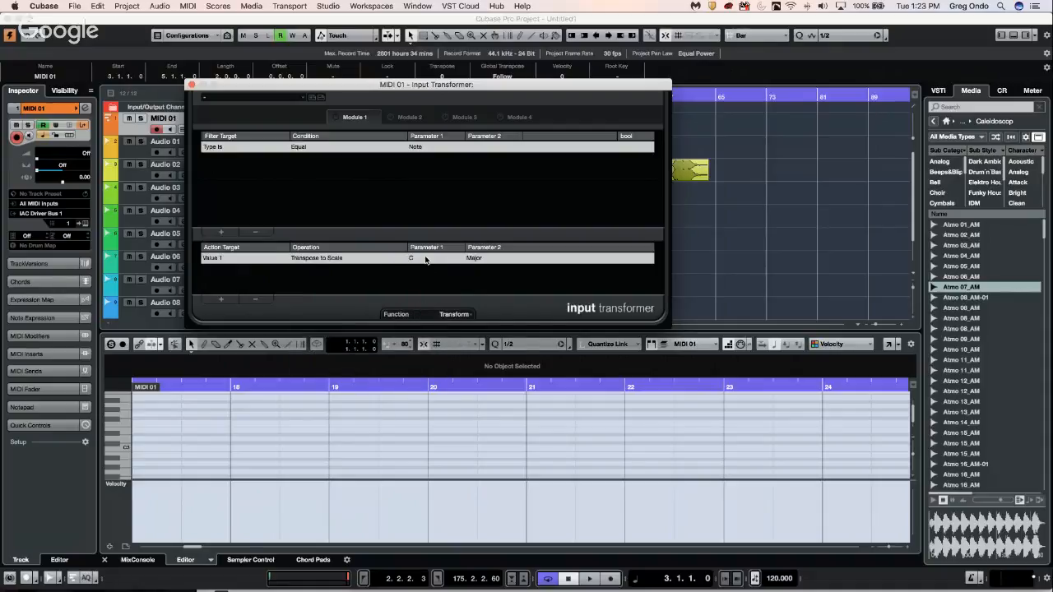
Step: Check the root note choices for the Transpose to Scale action, keep C, and close the Input Transformer
click(426, 260)
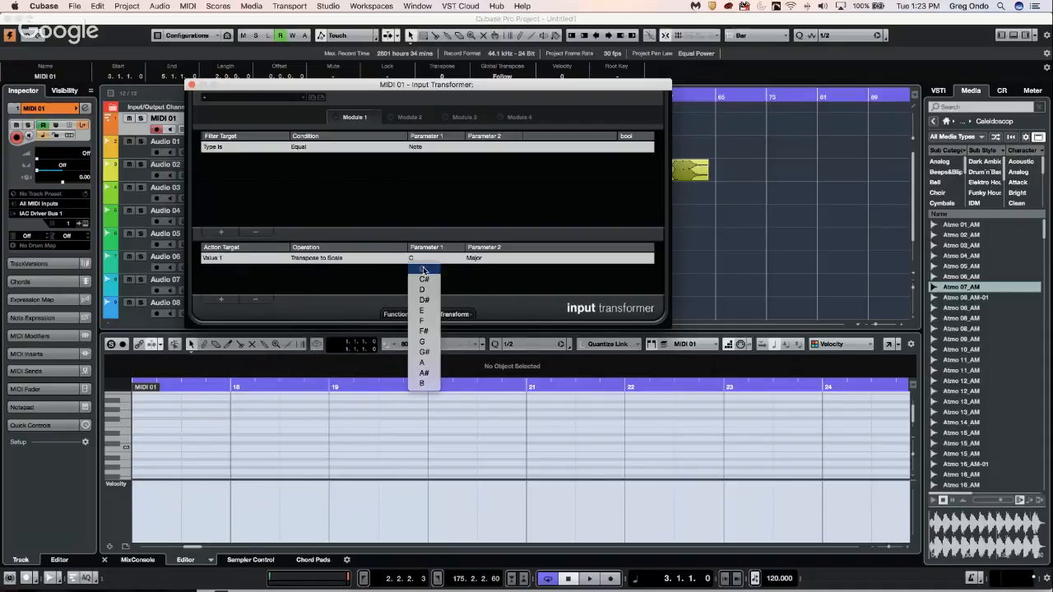
click(404, 259)
click(417, 258)
click(517, 279)
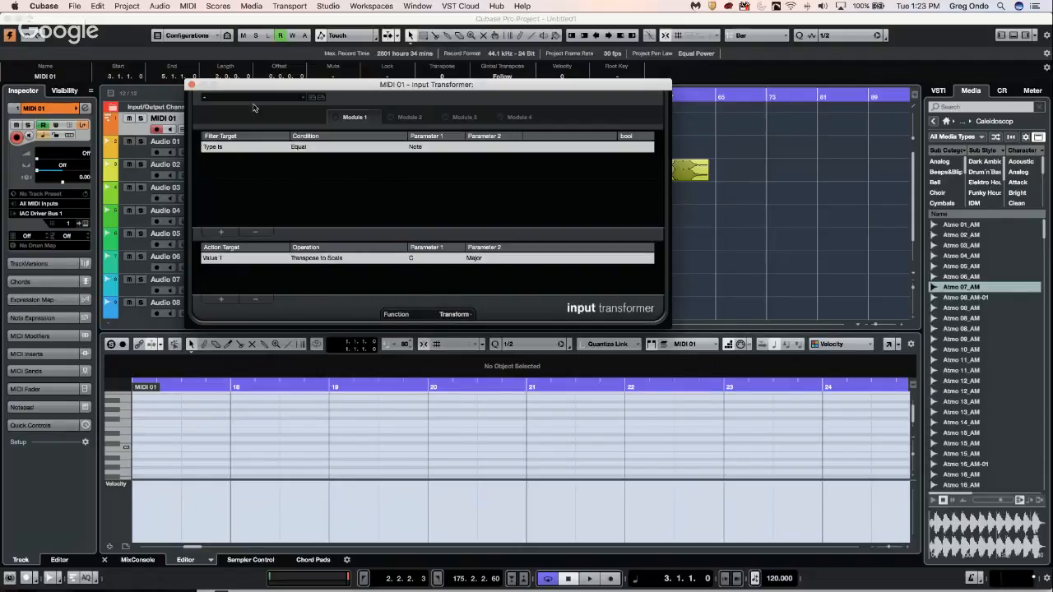
click(191, 84)
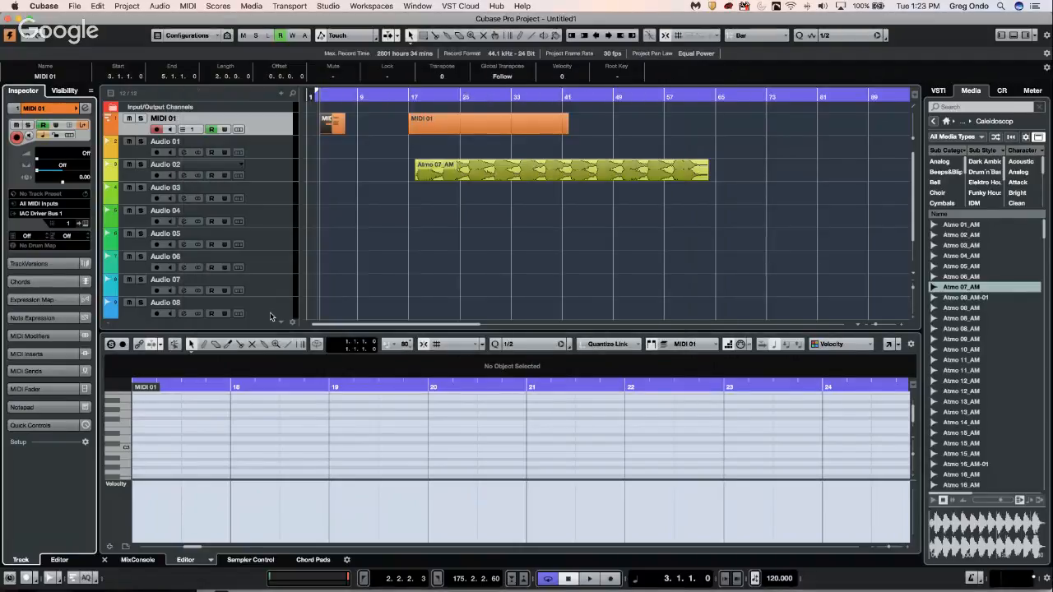
Step: Reopen the Local Input Transformer of MIDI 01, move its window aside and activate Module 1
click(477, 130)
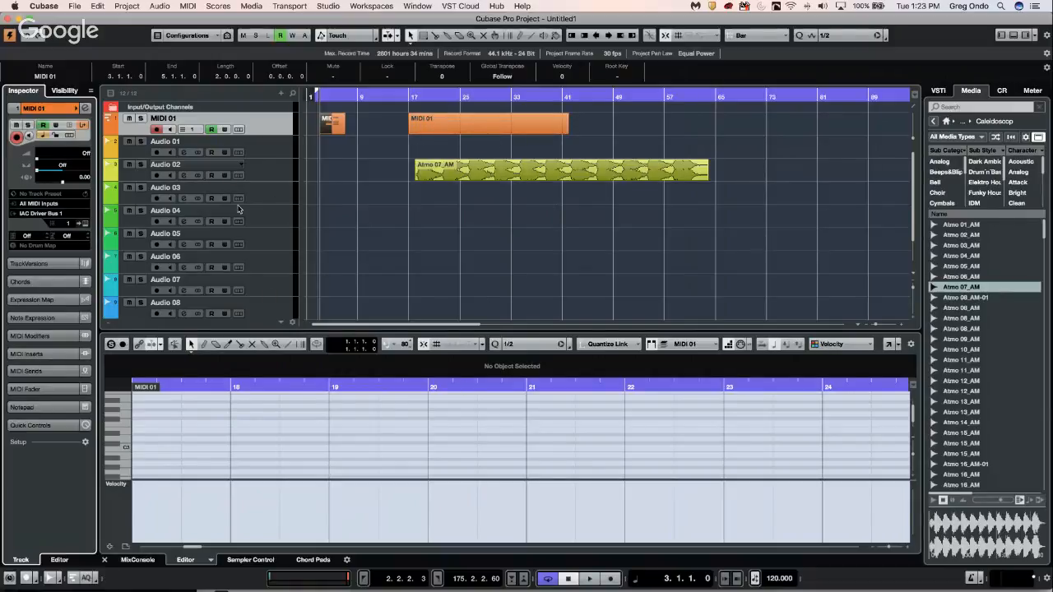
click(84, 127)
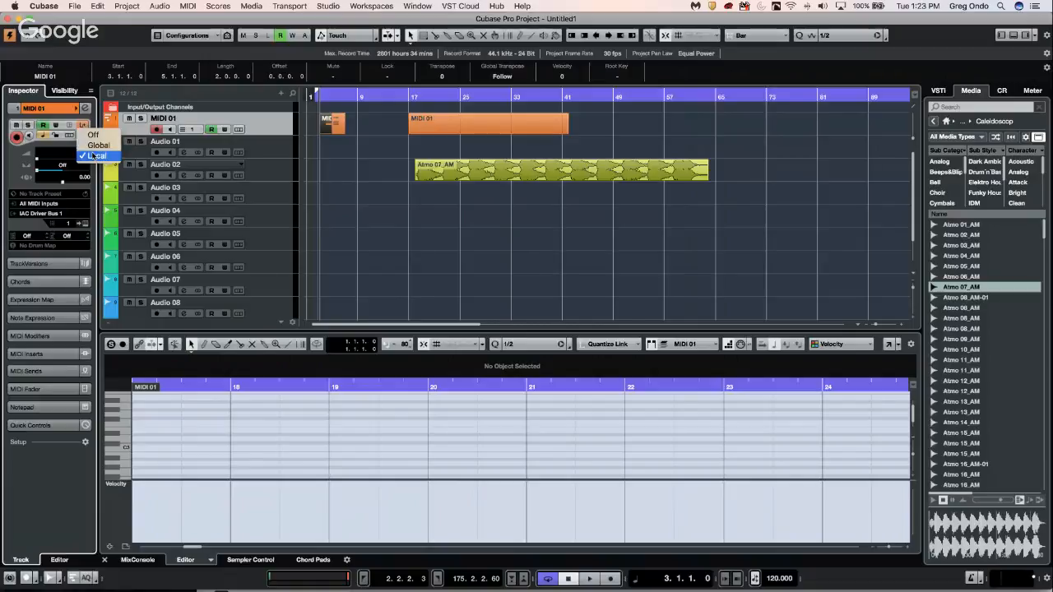
click(95, 152)
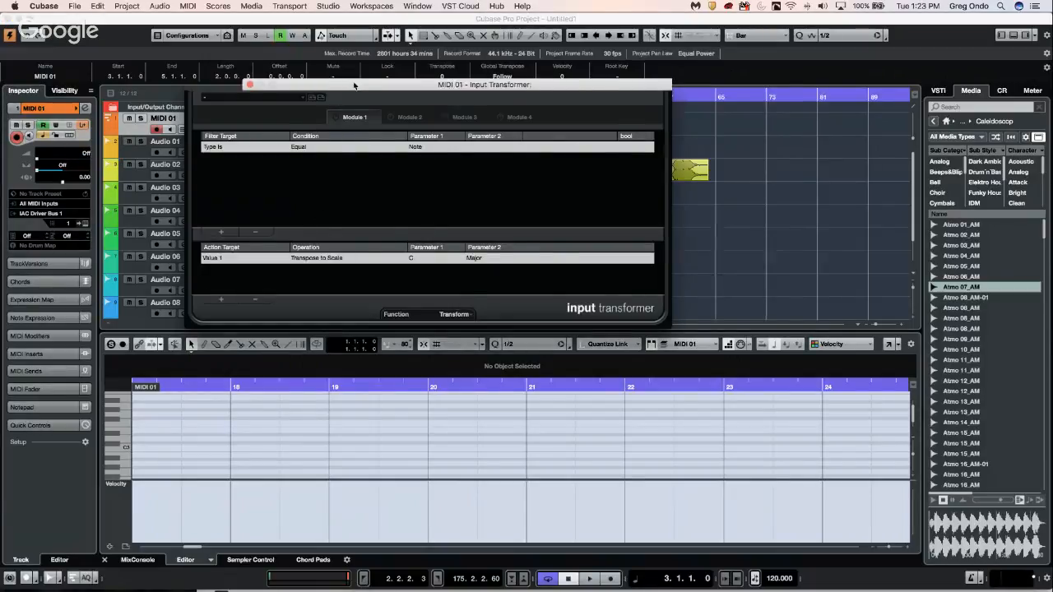
drag(348, 84, 511, 67)
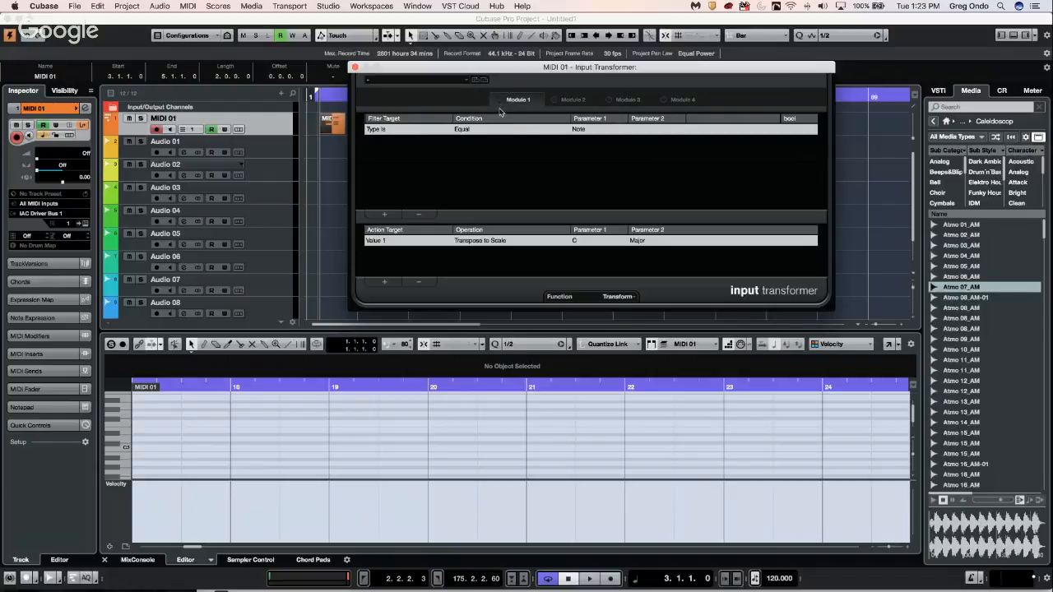
click(498, 102)
Step: Open the MIDI 01 part in a separate Key Editor window and turn on Step Input
click(888, 343)
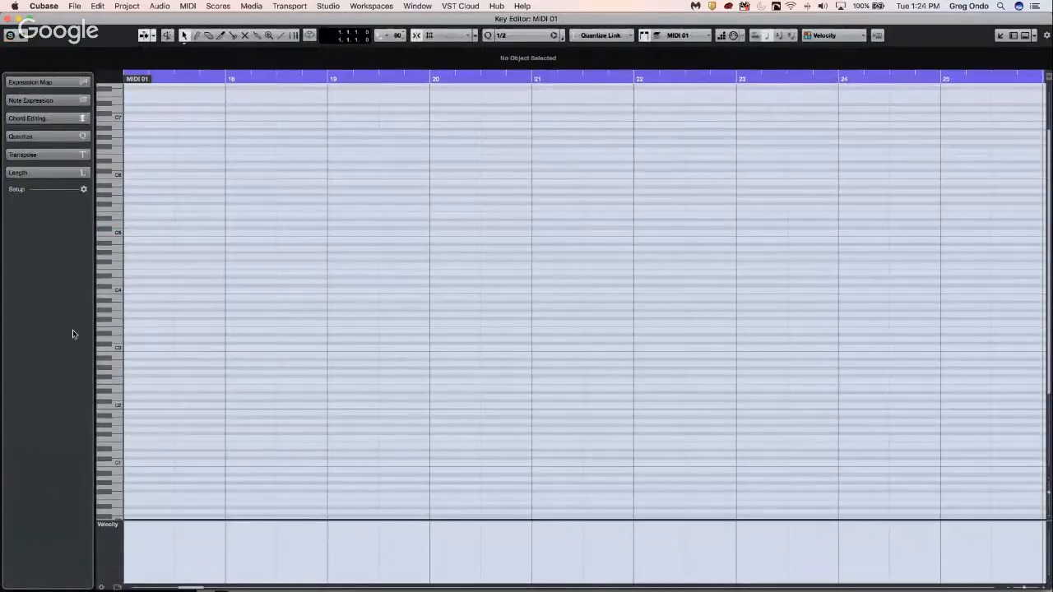
click(231, 78)
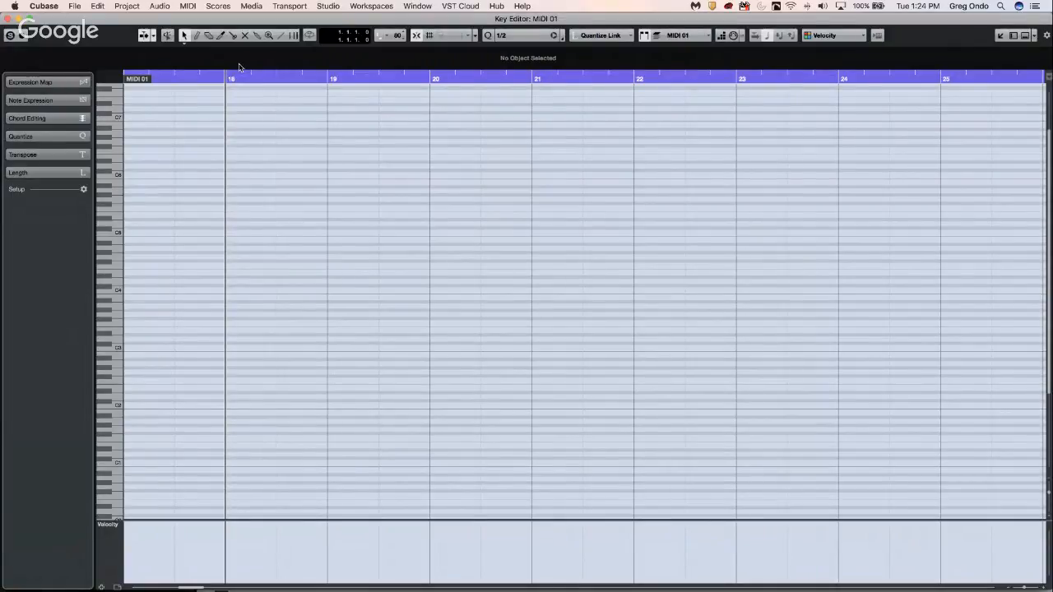
click(719, 36)
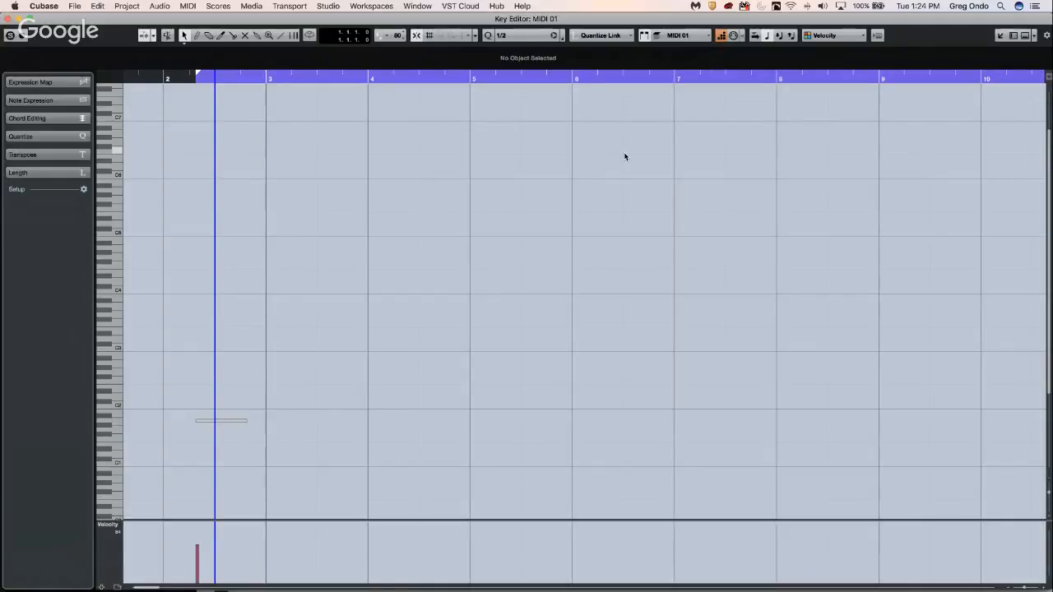
Step: Place the cursor at bar 19, step-enter a rising and falling run of notes into bar 27, and close the Key Editor
drag(289, 75, 295, 34)
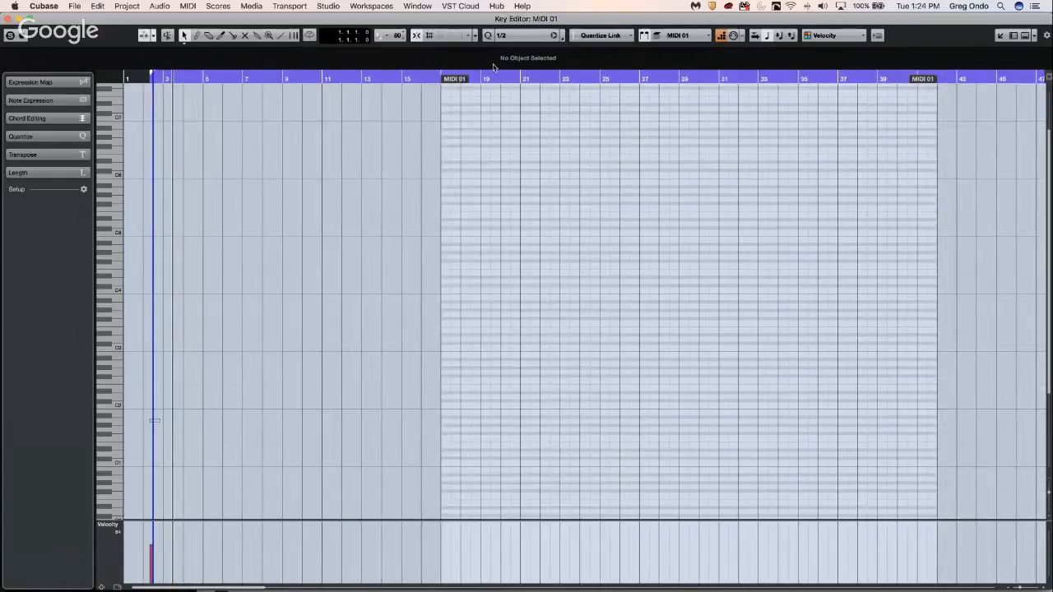
click(721, 36)
click(721, 37)
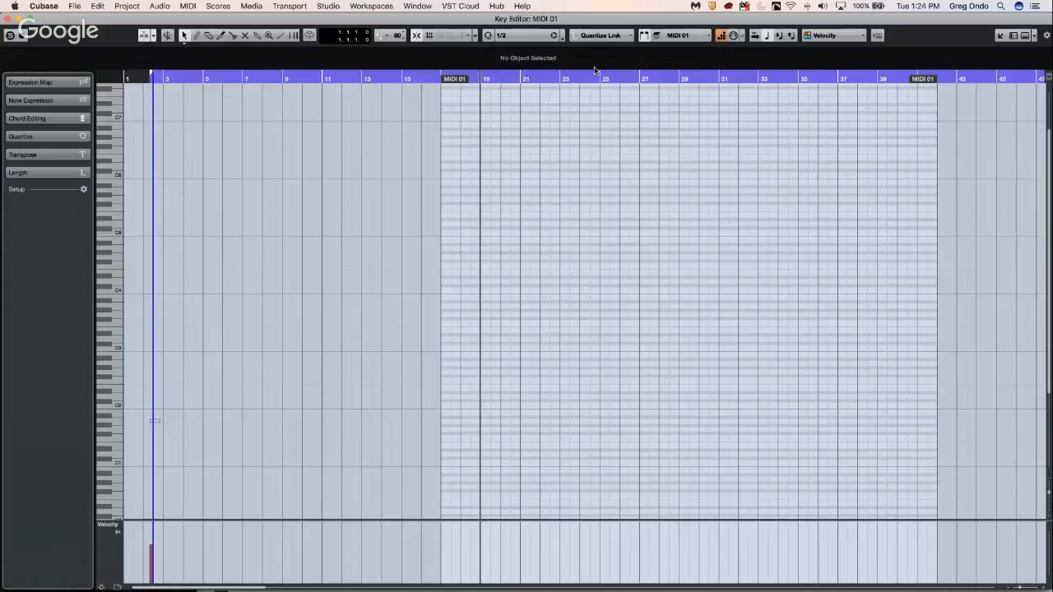
key(Right)
key(Right)
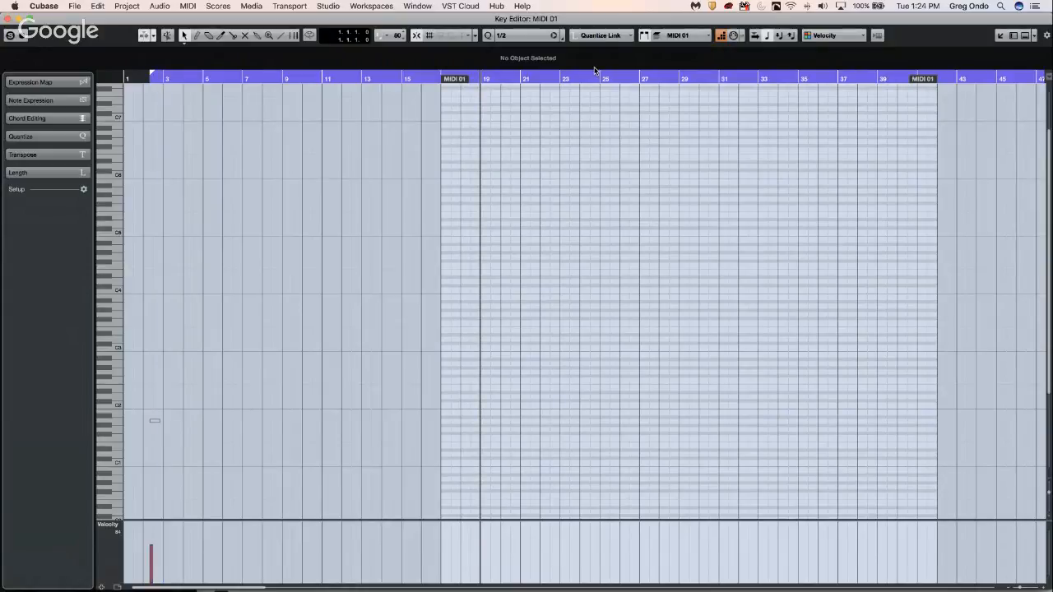
key(Right)
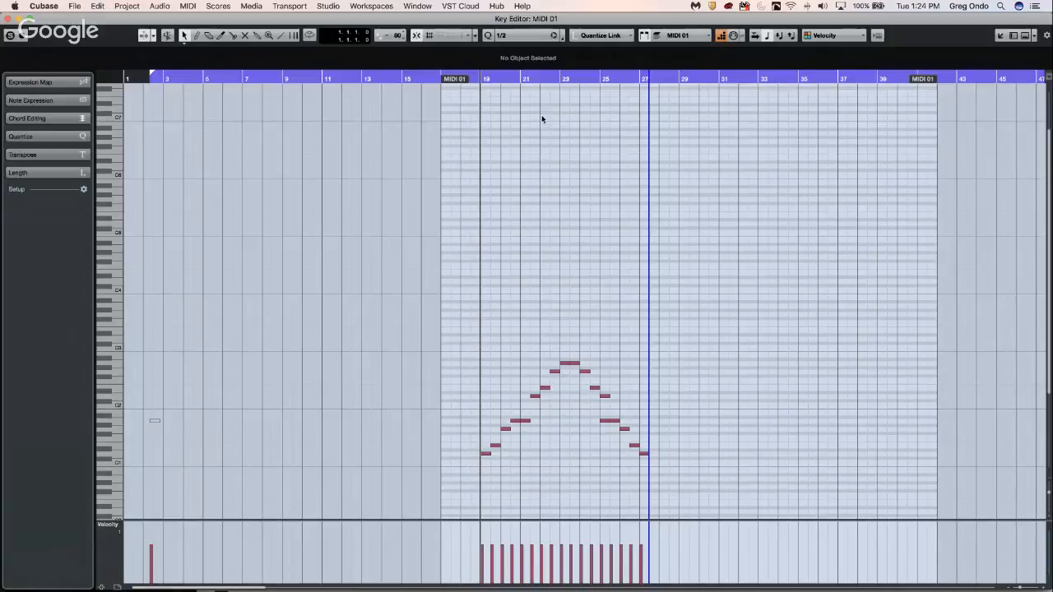
click(10, 18)
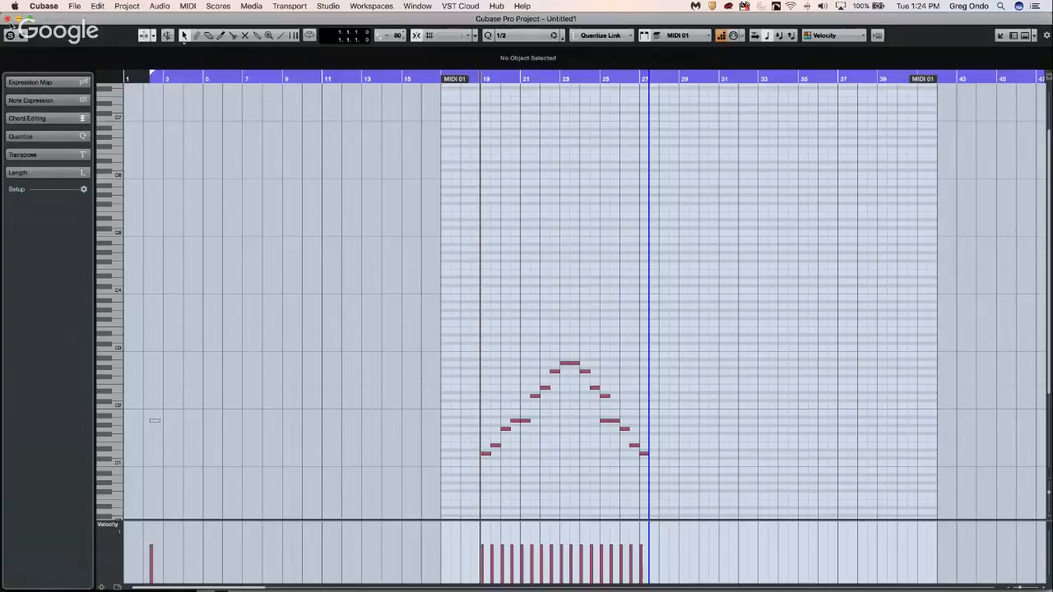
Step: Select the MIDI 01 part, reopen the Local Input Transformer, and choose Value 1 with Transpose to Scale for the action again
click(444, 129)
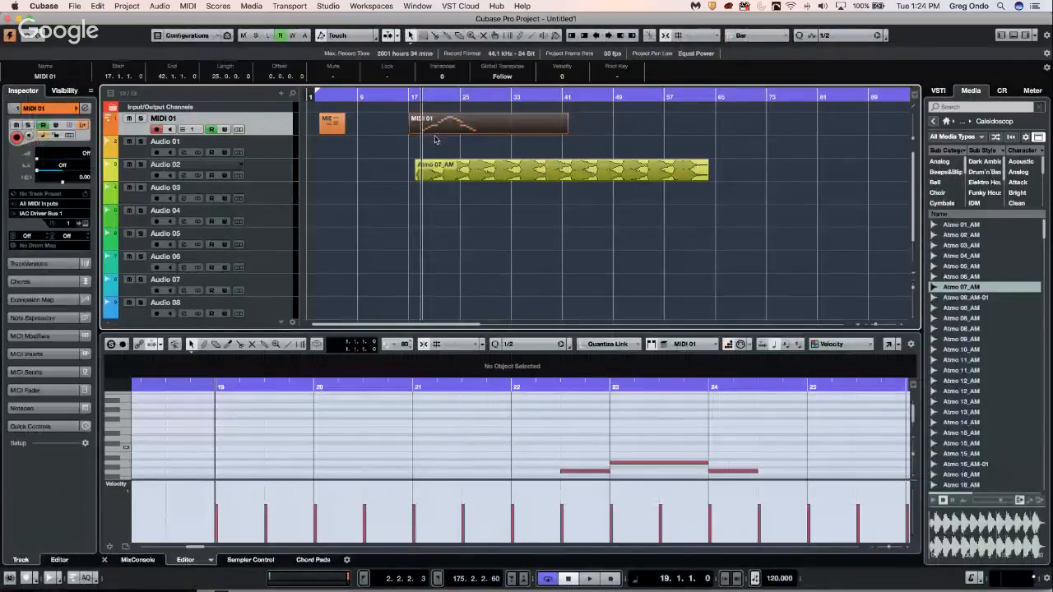
click(82, 125)
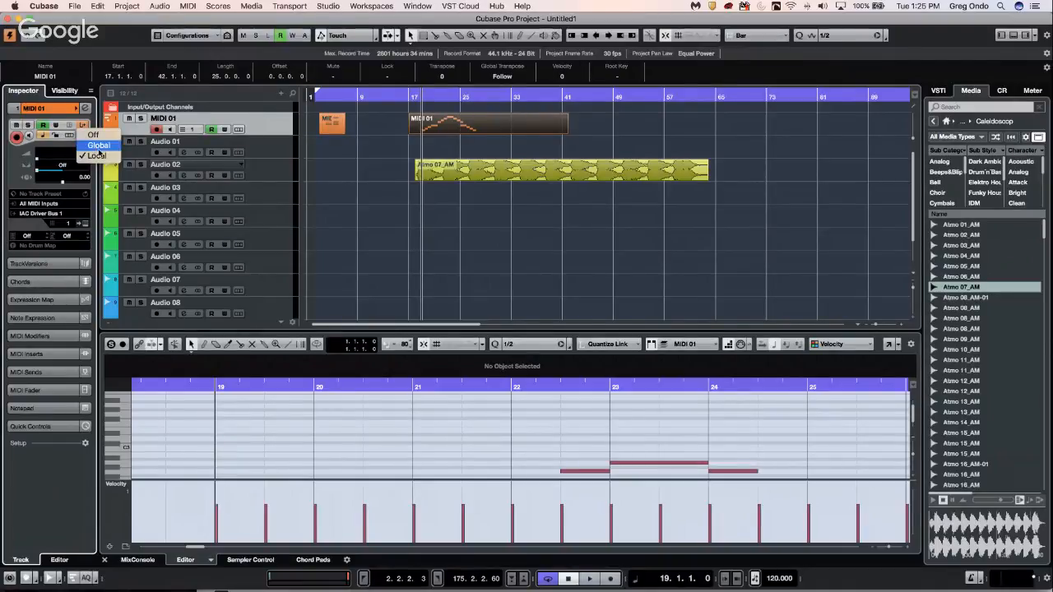
click(98, 155)
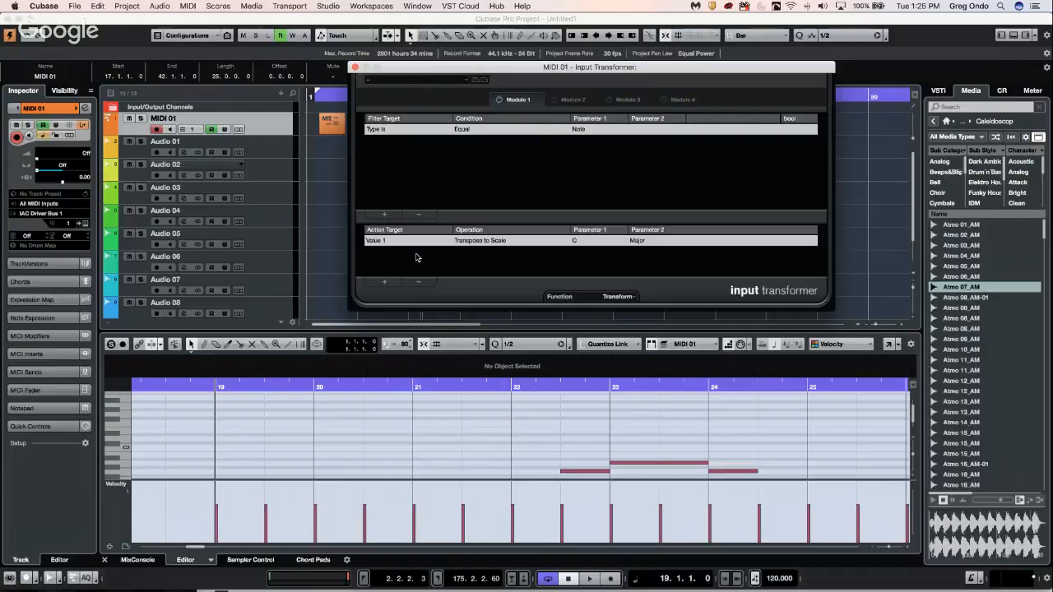
click(379, 240)
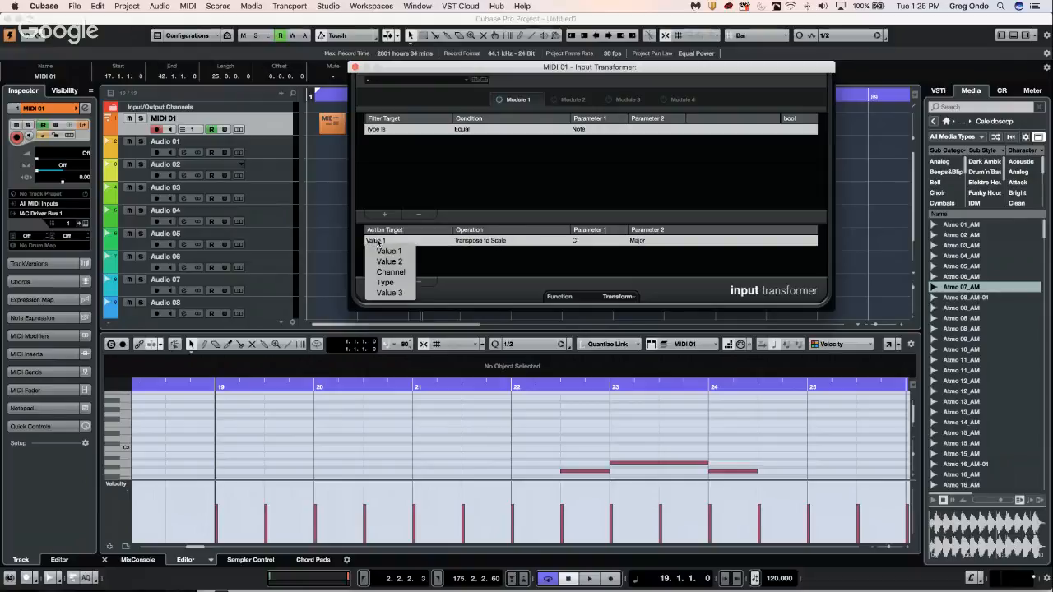
click(386, 251)
click(492, 240)
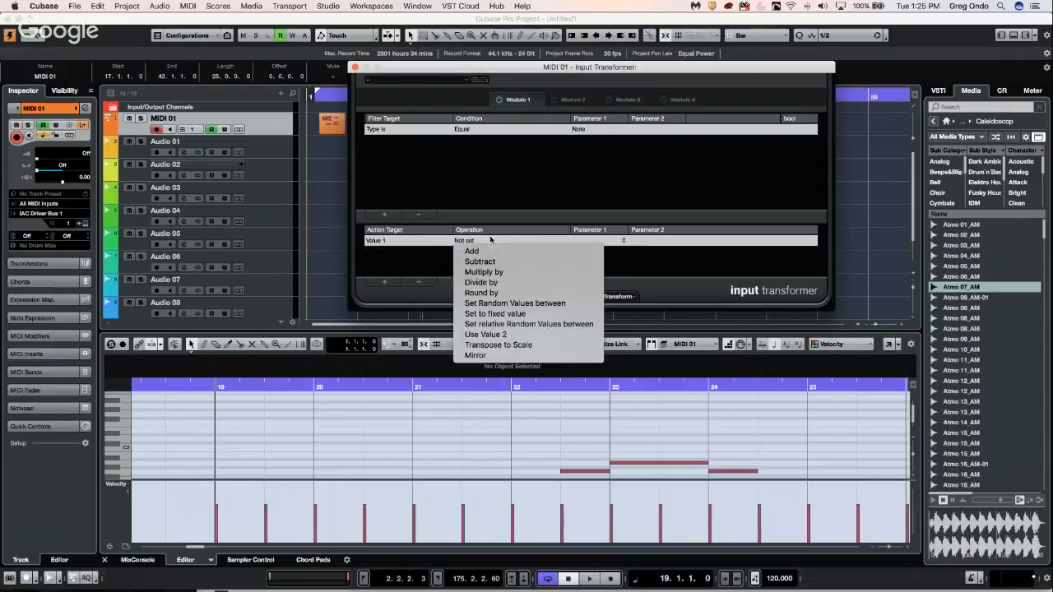
click(509, 346)
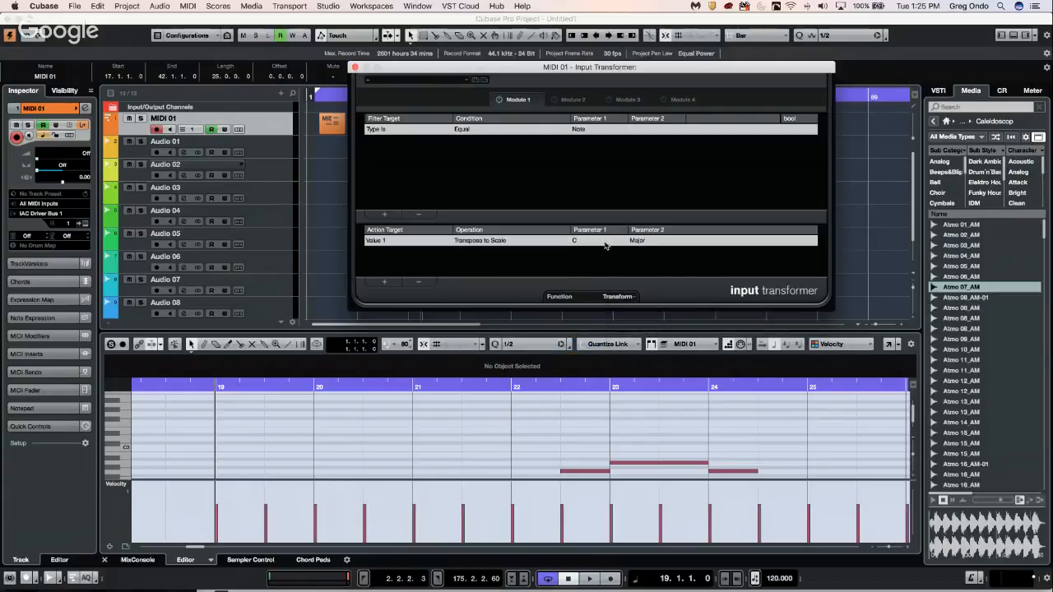
Step: Look through the root note and scale choices for Transpose to Scale, keep C Major, and close the Input Transformer
click(605, 242)
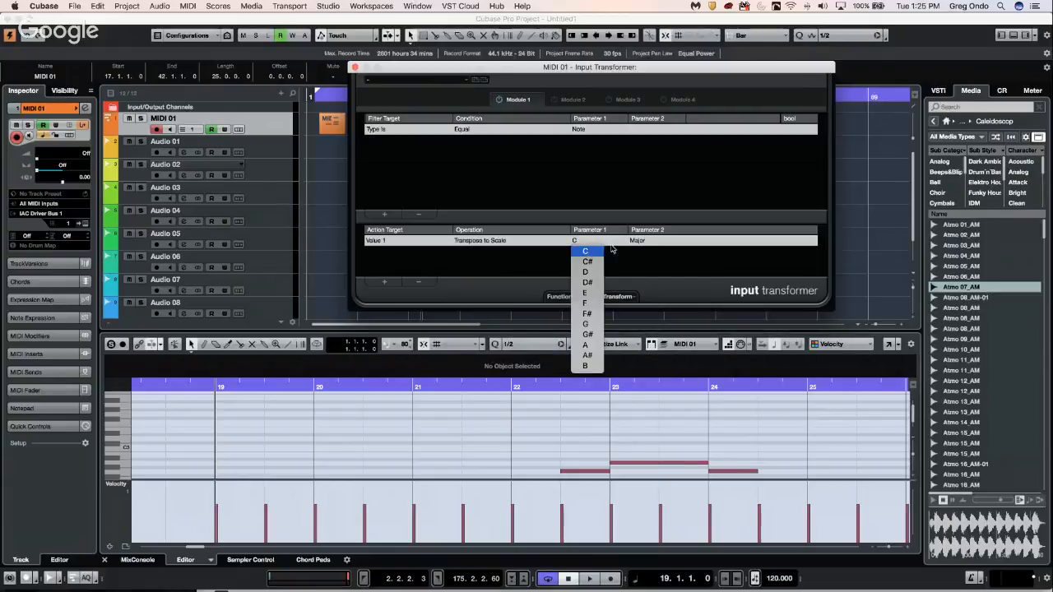
click(606, 242)
click(646, 241)
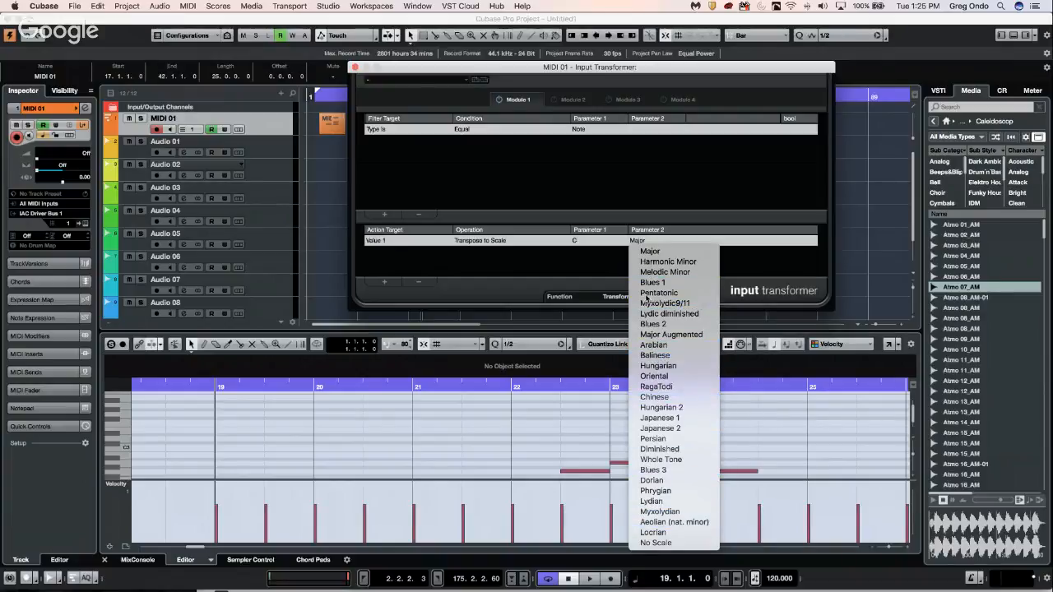
click(585, 259)
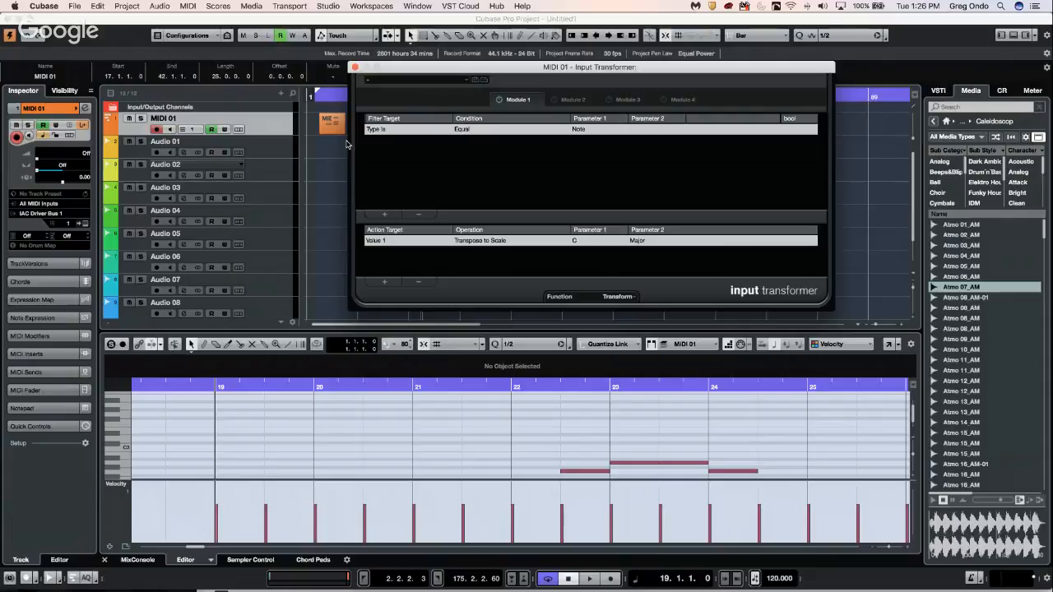
click(356, 72)
Step: Zoom out the project timeline and place the project cursor at bar 83
drag(471, 96, 471, 81)
click(484, 96)
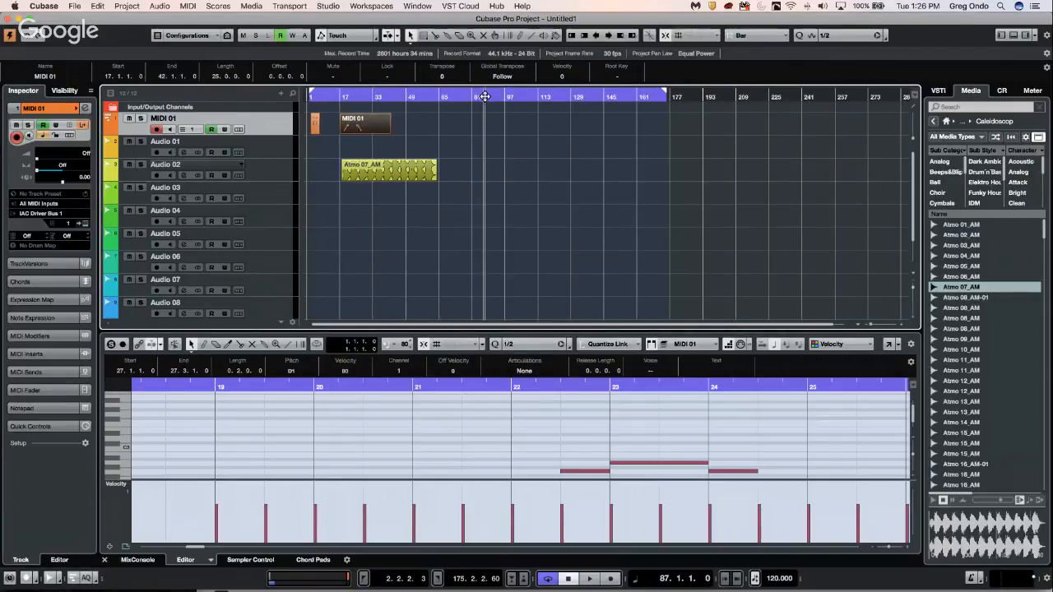
click(471, 97)
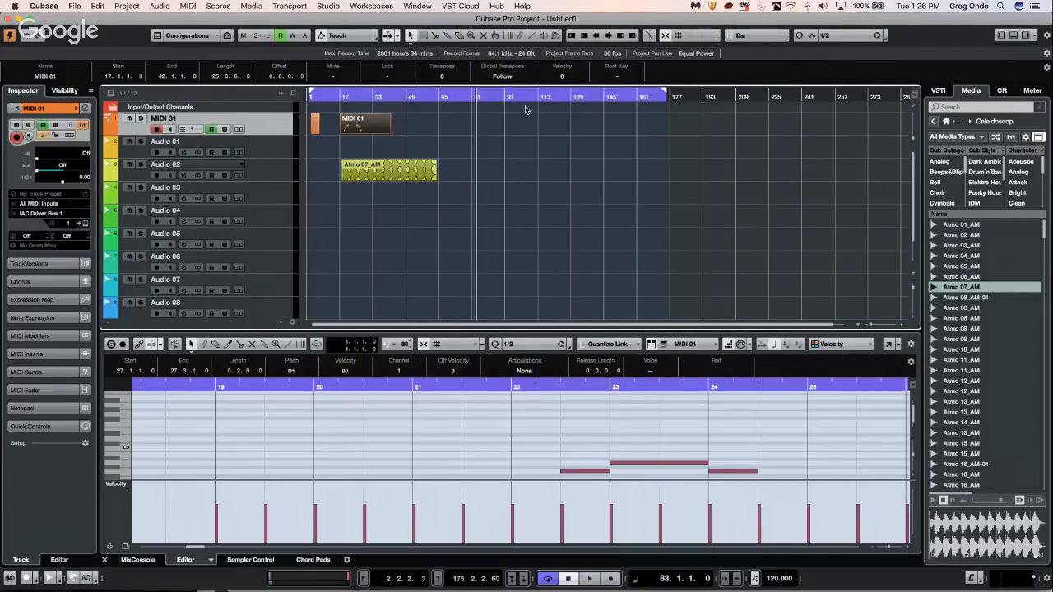
Step: Try to record a MIDI take on the MIDI 01 track starting at bar 81
click(472, 97)
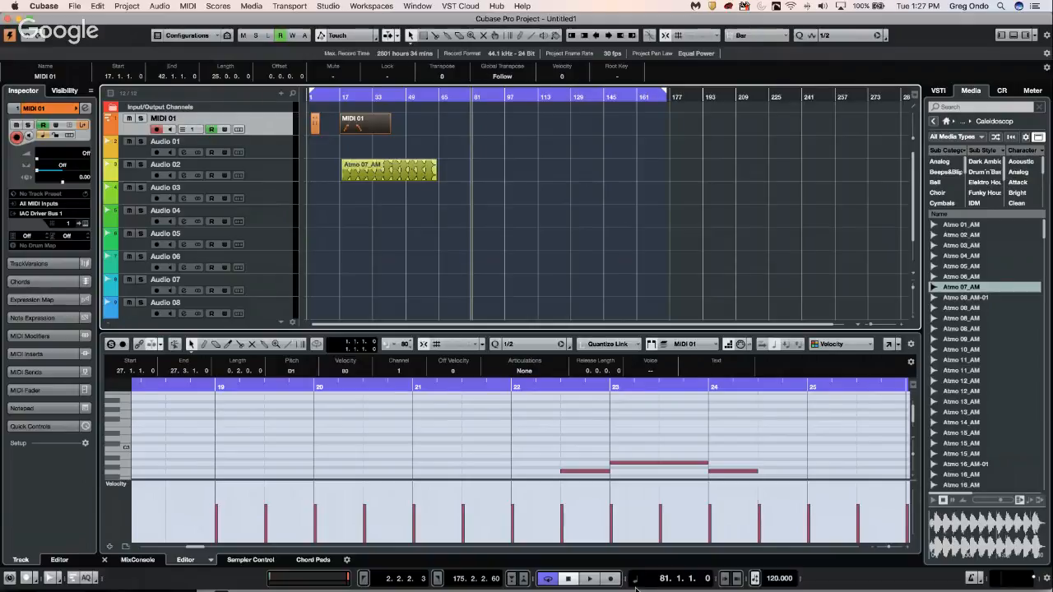
click(611, 579)
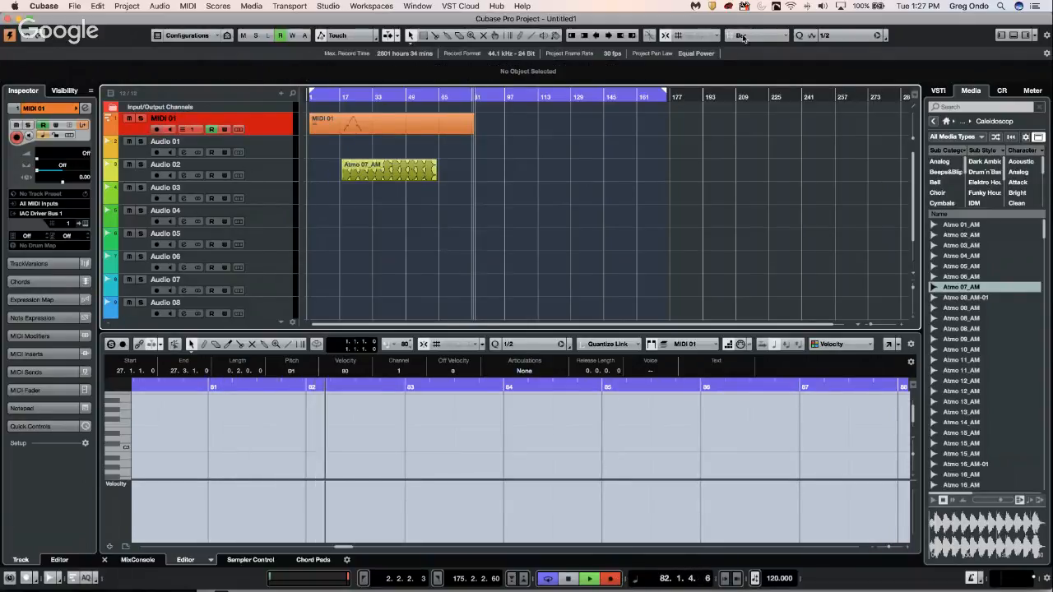
key(space)
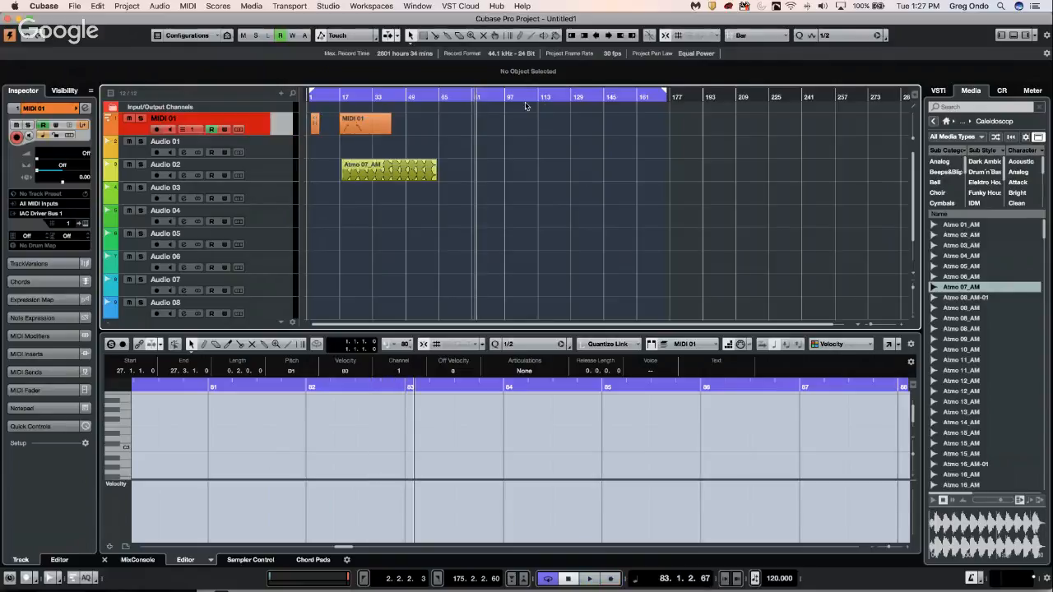
Step: Record a short MIDI take on the MIDI 01 track starting at bar 101
click(512, 98)
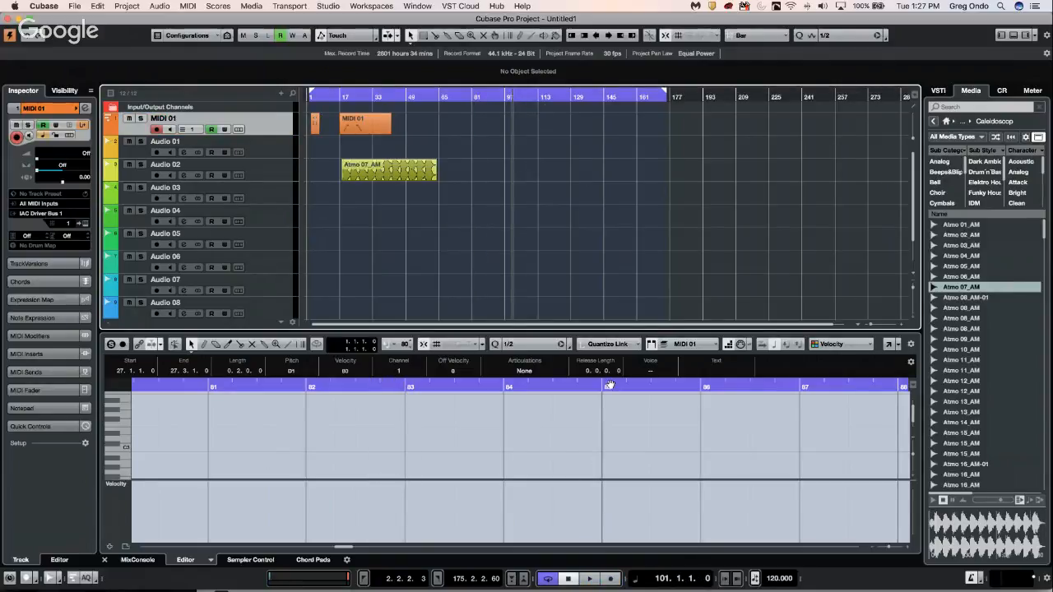
click(611, 580)
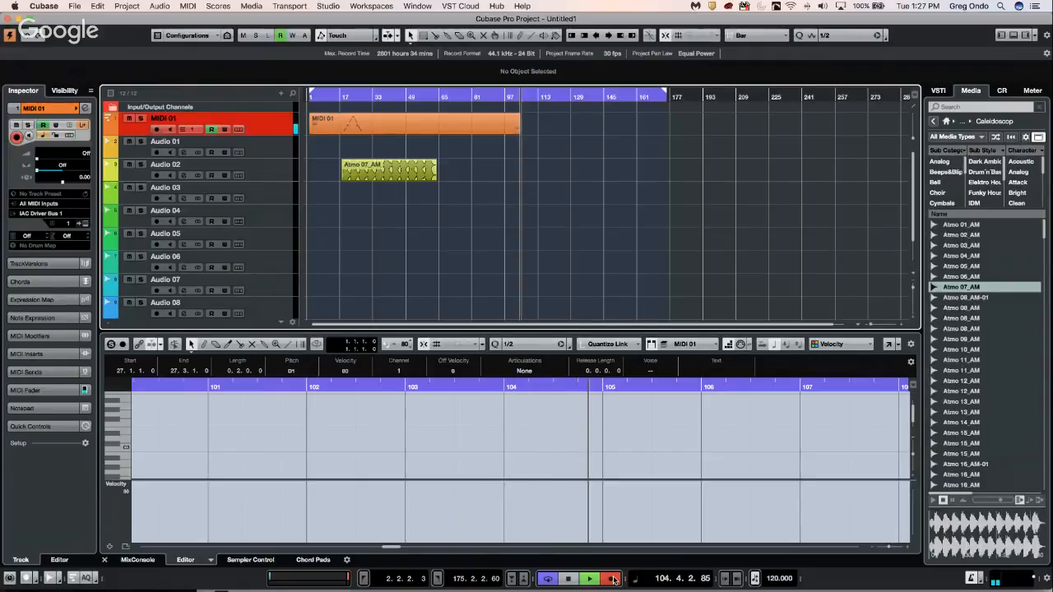
key(space)
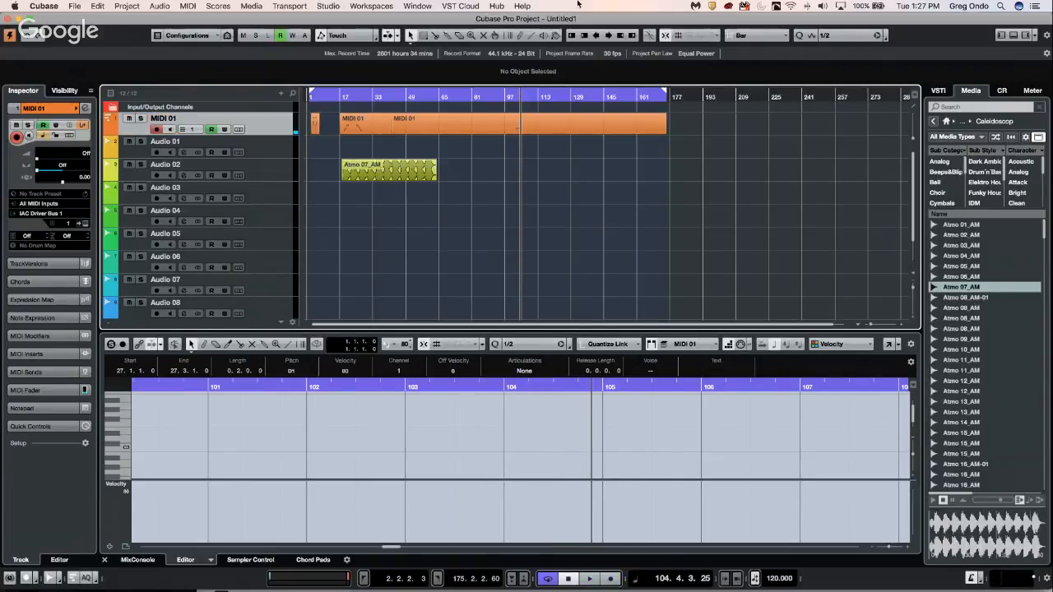
Step: Split the long recorded MIDI 01 part at bars 104 and 102 to isolate the two-bar phrase
click(523, 128)
click(522, 126)
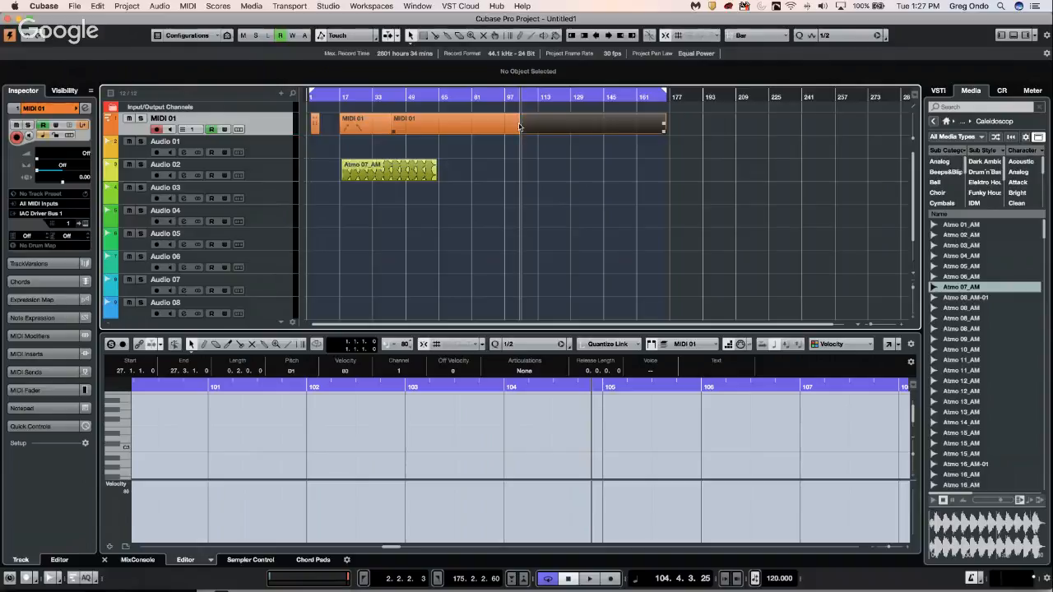
scroll(443, 428, down, 2)
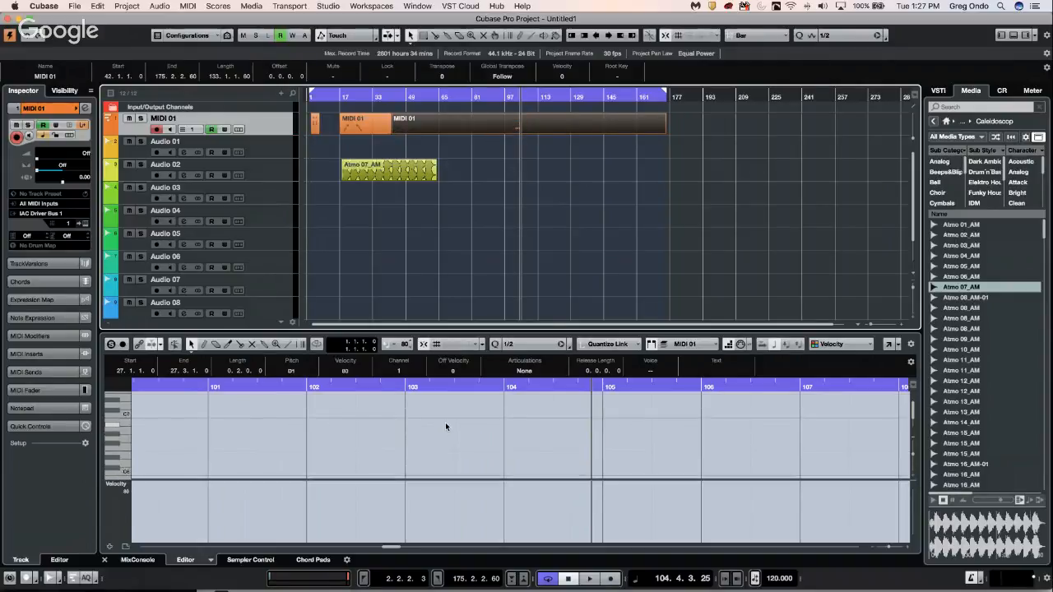
drag(507, 96, 600, 135)
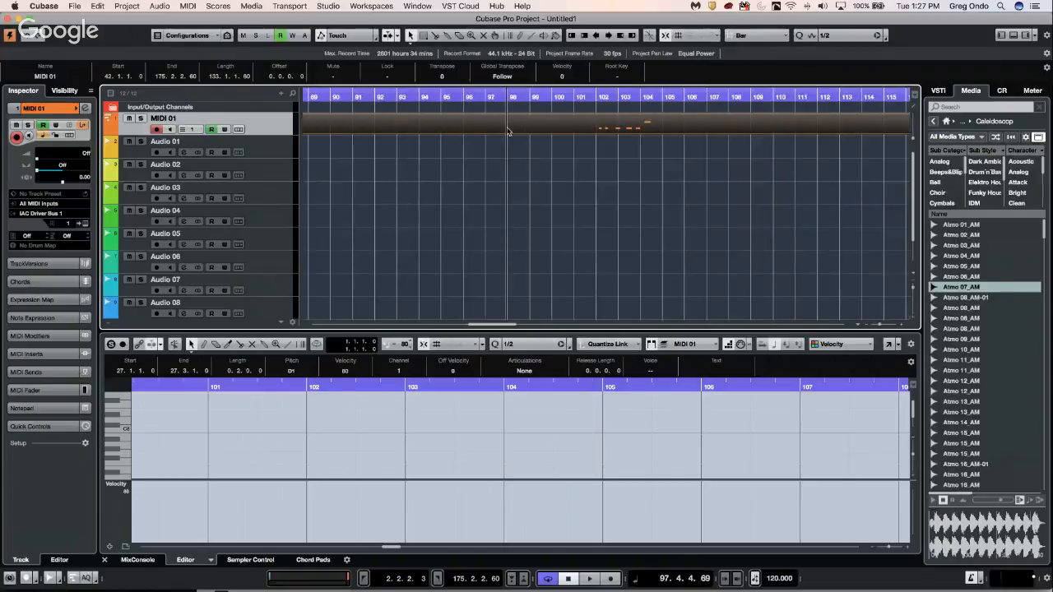
right_click(623, 126)
click(649, 128)
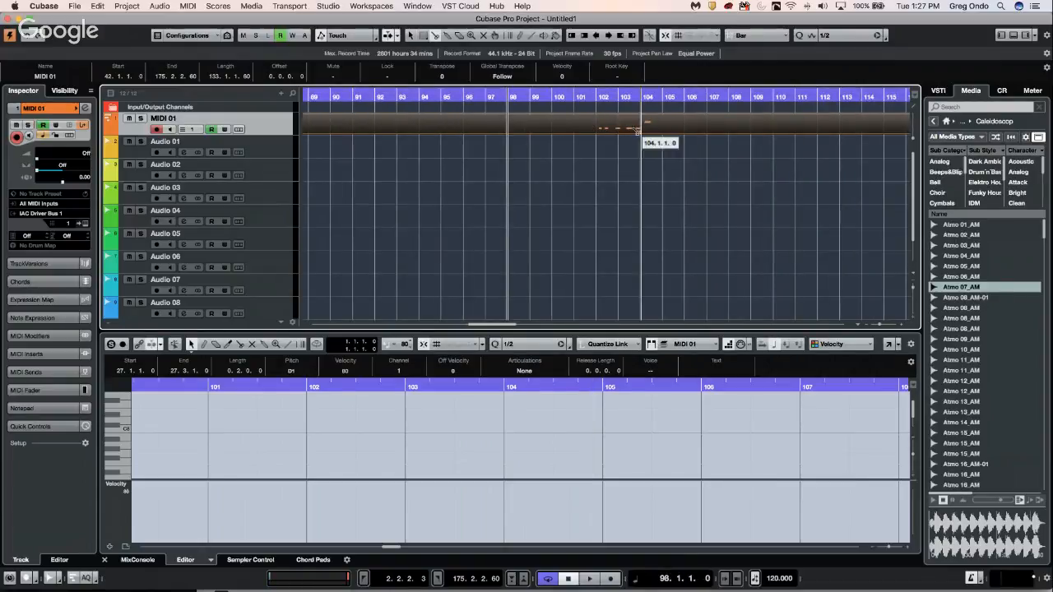
click(643, 130)
click(598, 129)
Step: Erase the MIDI 01 pieces after bar 104 and before bar 102, and return to the Object Selection tool
right_click(662, 128)
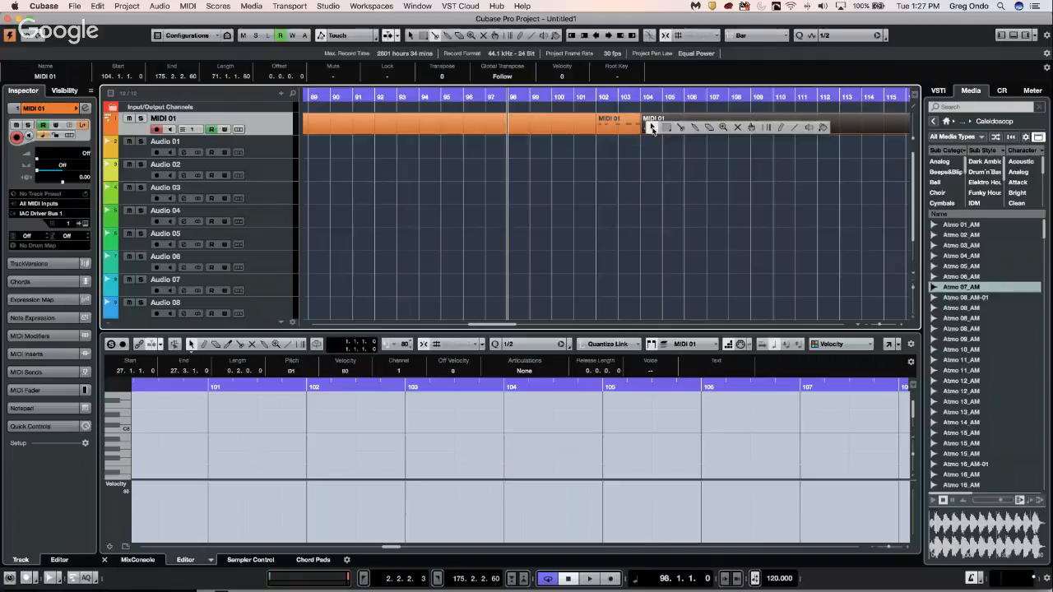
click(710, 127)
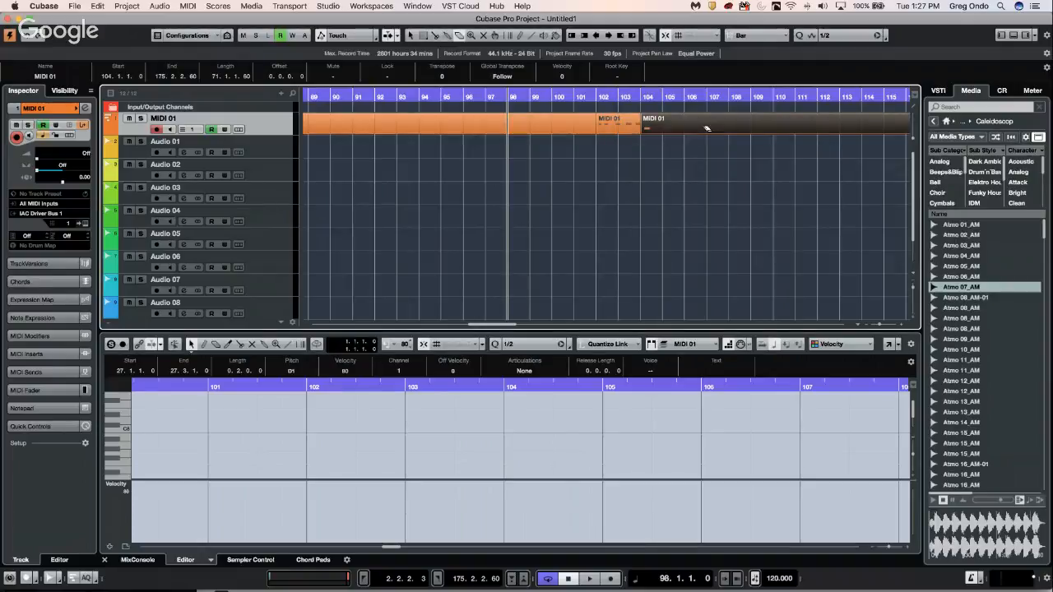
click(705, 129)
click(591, 131)
right_click(622, 132)
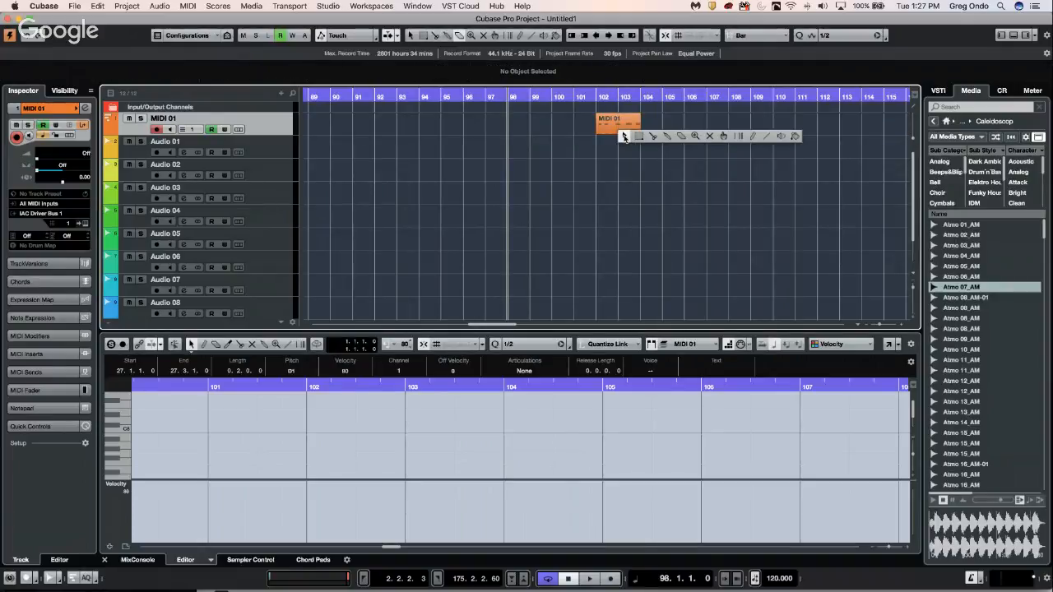
click(624, 129)
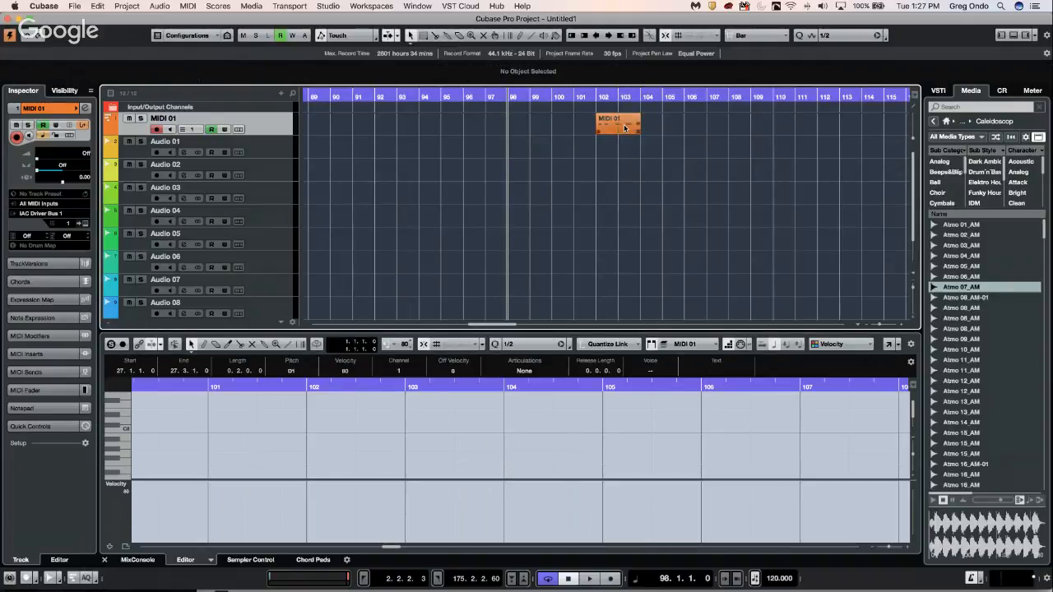
Step: Tap a tempo in the Beat Calculator, accept it, and close the calculator without inserting the tempo
click(129, 6)
mouse_move(99, 6)
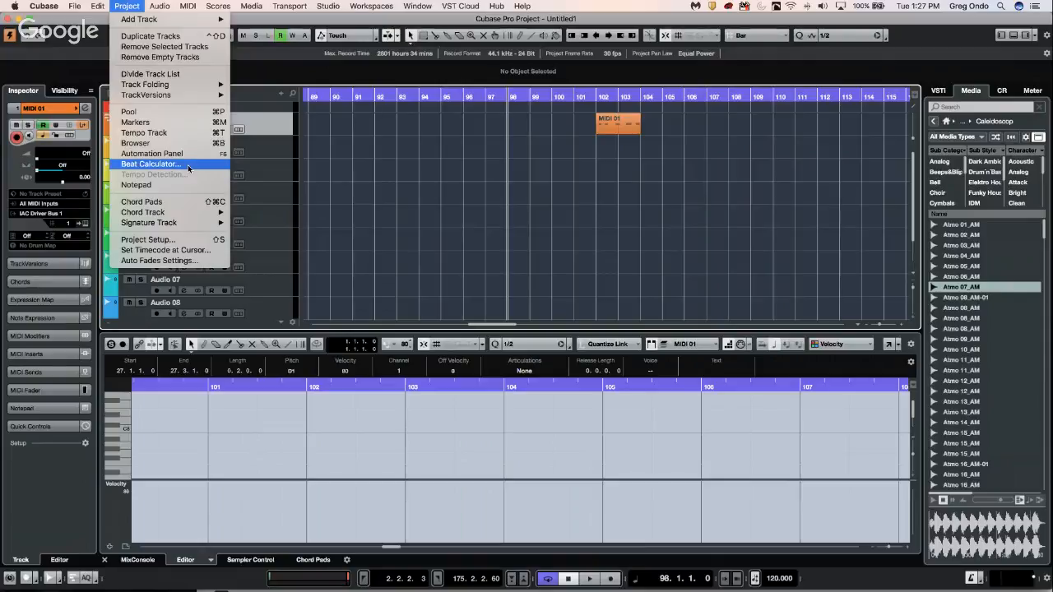
click(188, 168)
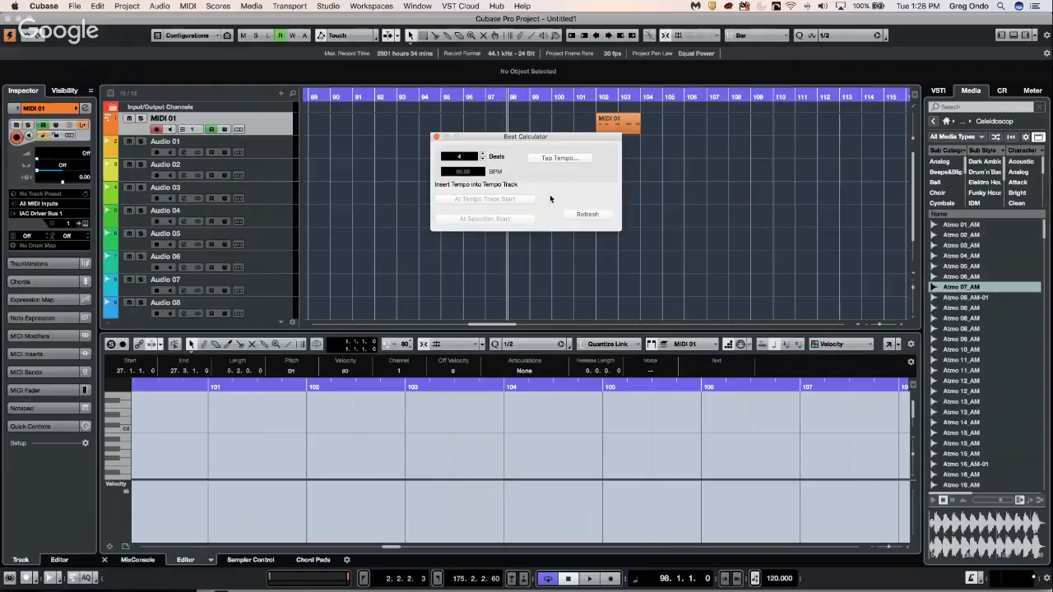
click(562, 160)
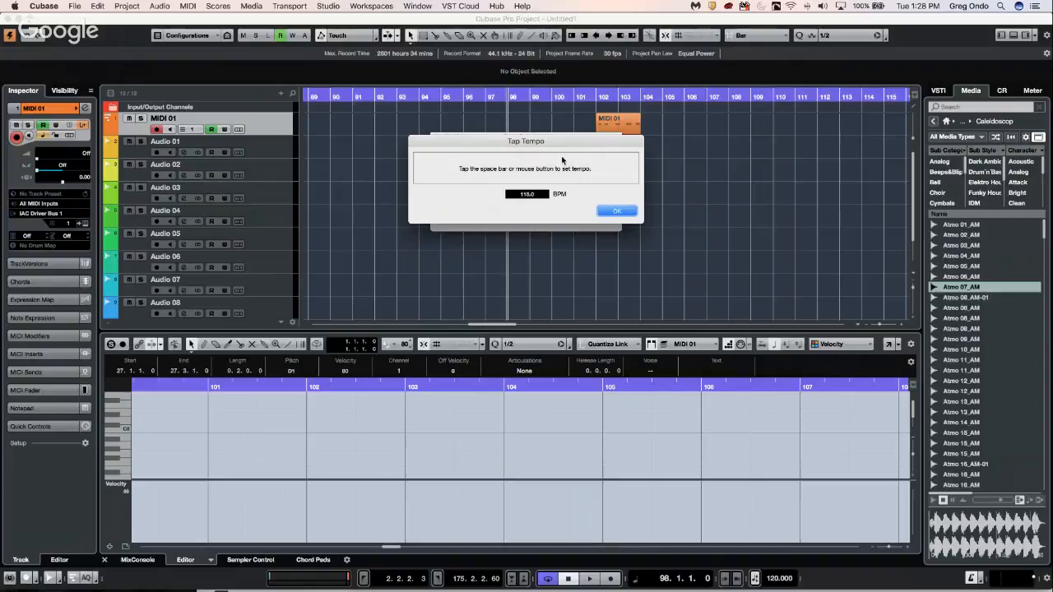
click(617, 211)
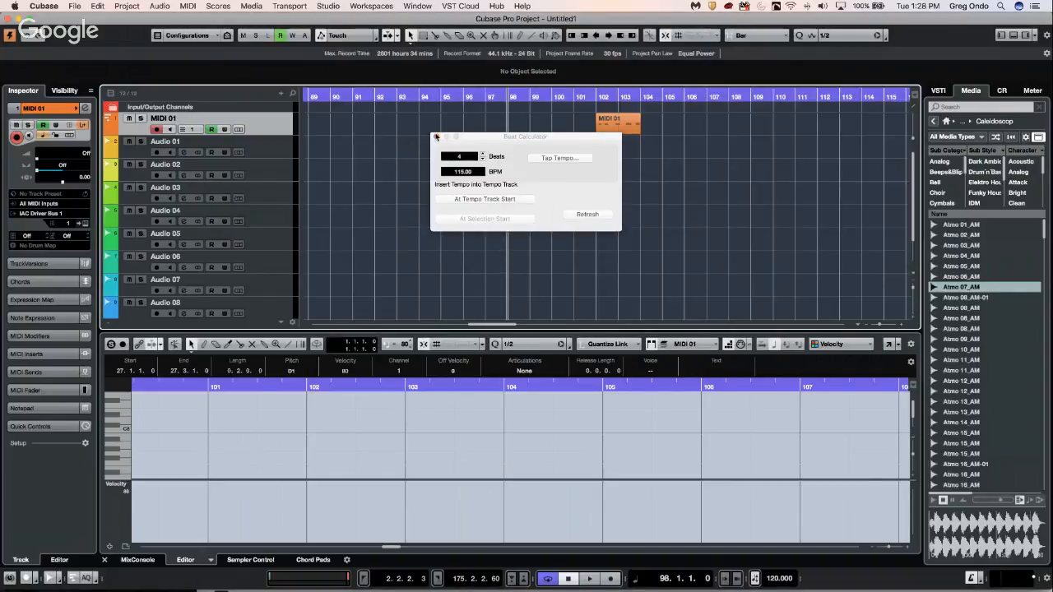
click(437, 137)
Step: Repeat the two-bar MIDI 01 part up to bar 114 and glue all the copies into one part
drag(638, 124, 851, 123)
right_click(613, 130)
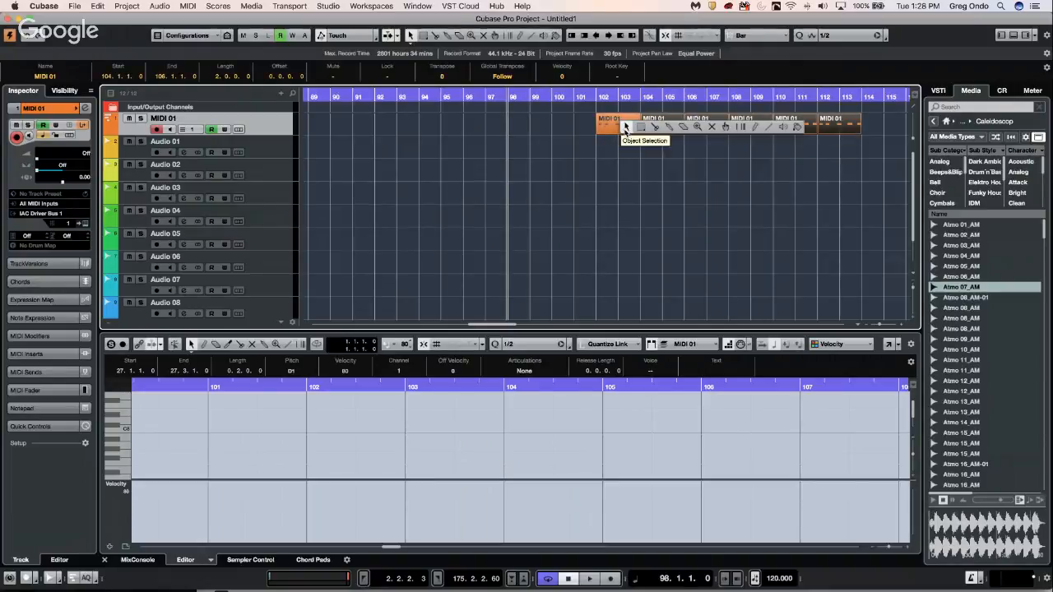
click(668, 131)
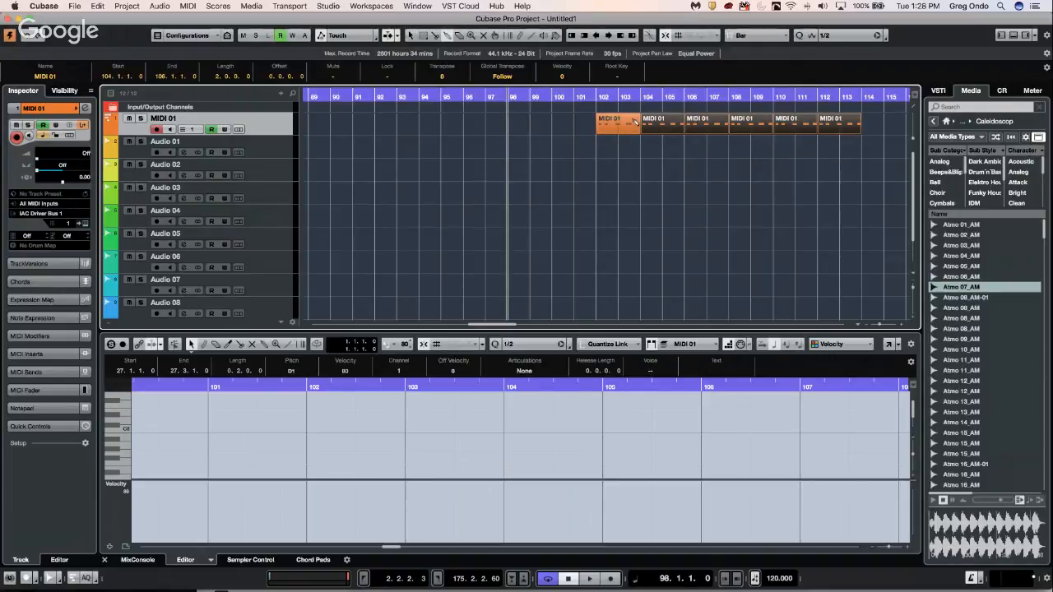
alt+click(636, 122)
right_click(633, 125)
click(634, 124)
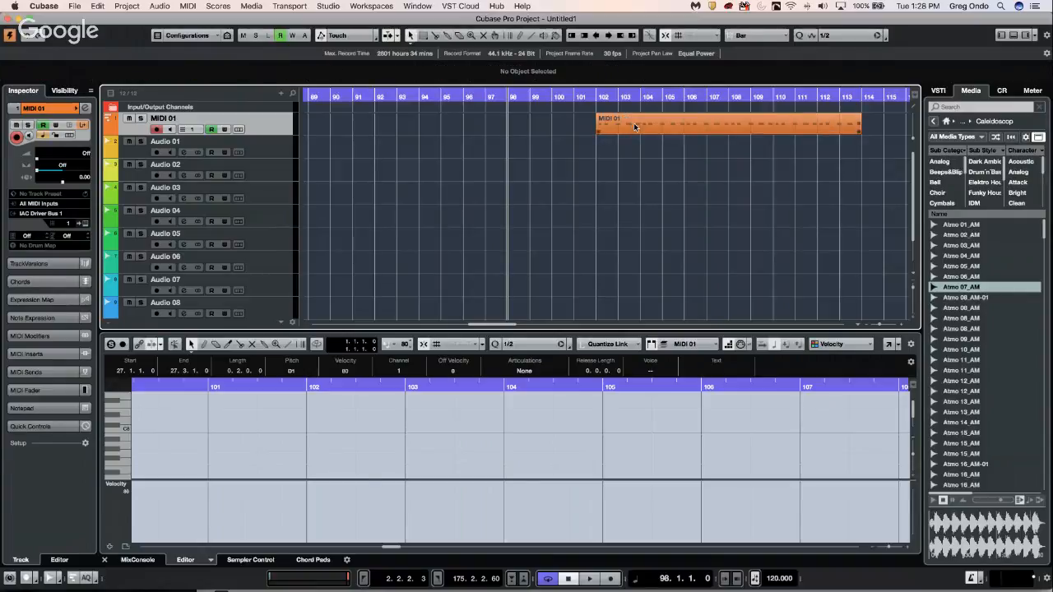
Step: Select the glued MIDI 01 part and analyze it with Tempo Detection
click(635, 127)
click(98, 6)
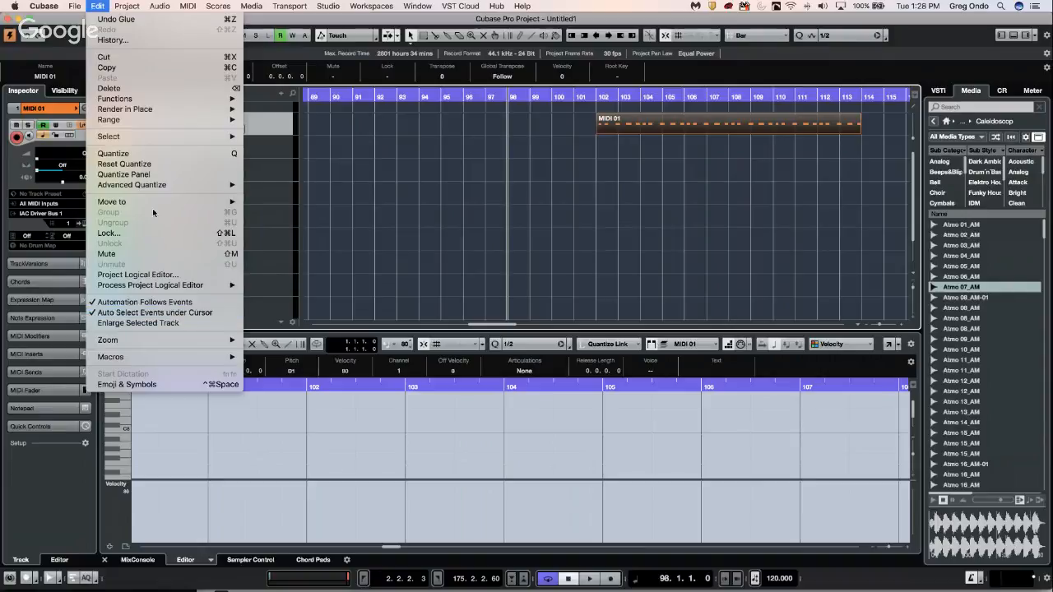
mouse_move(127, 6)
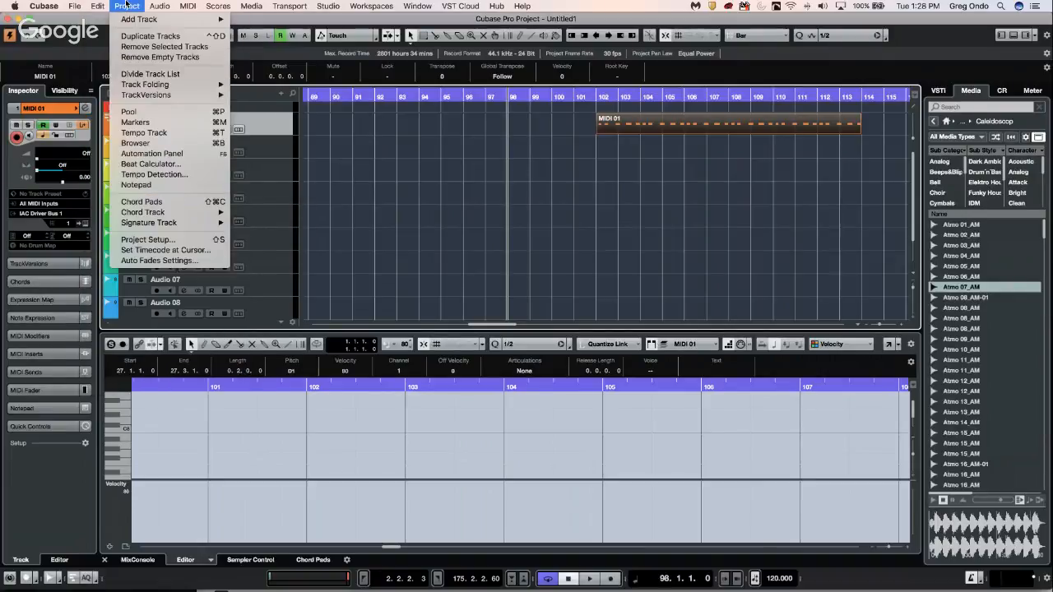
click(164, 179)
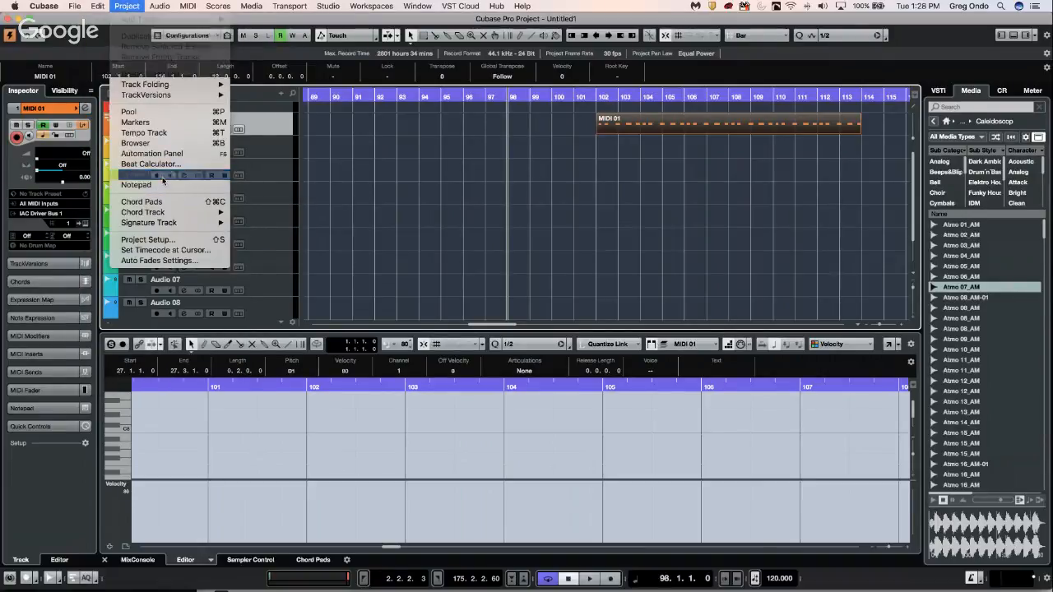
click(44, 46)
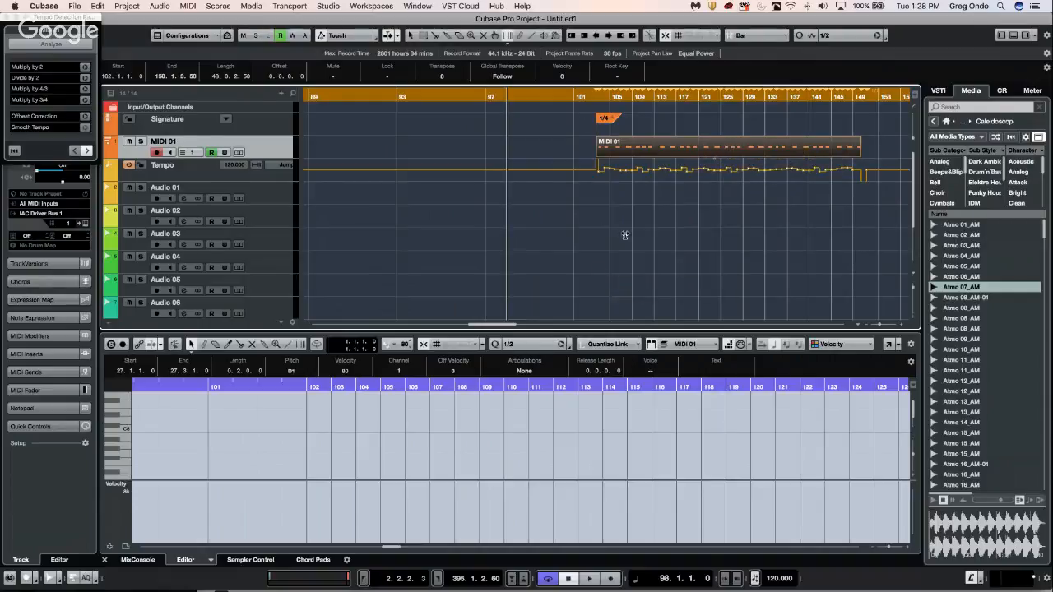
Step: End the tempo detection session and change the time signature at bar 102 to 4/4
click(591, 97)
right_click(596, 114)
click(607, 119)
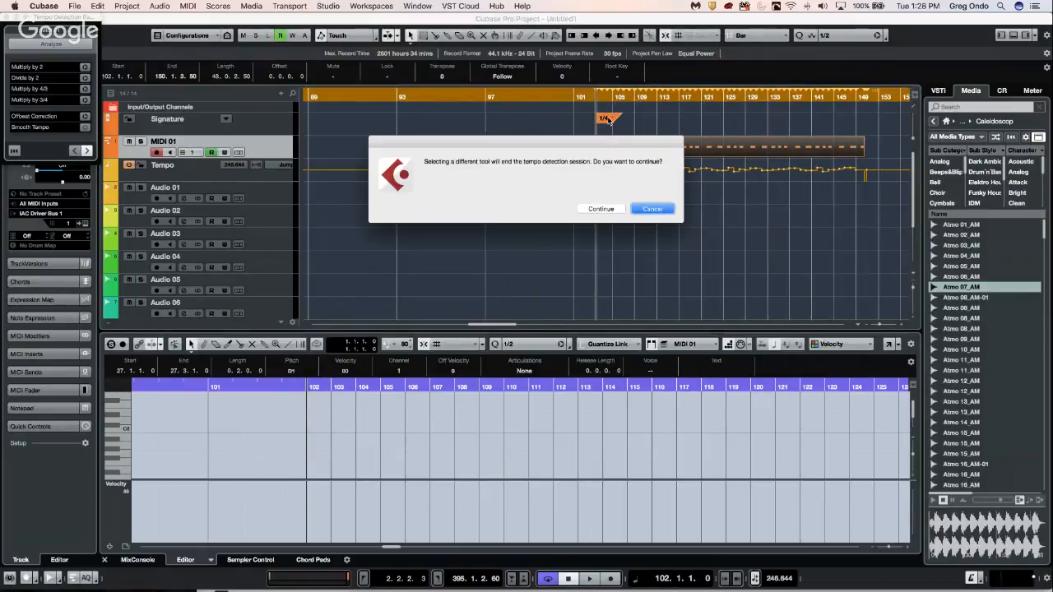
click(602, 209)
double_click(608, 120)
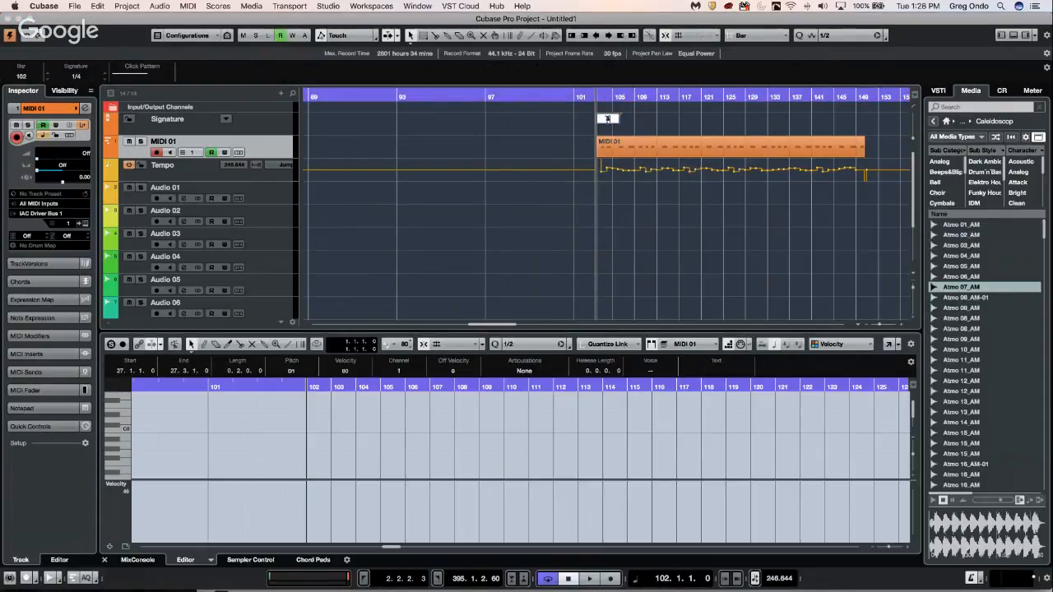
text(4)
key(Return)
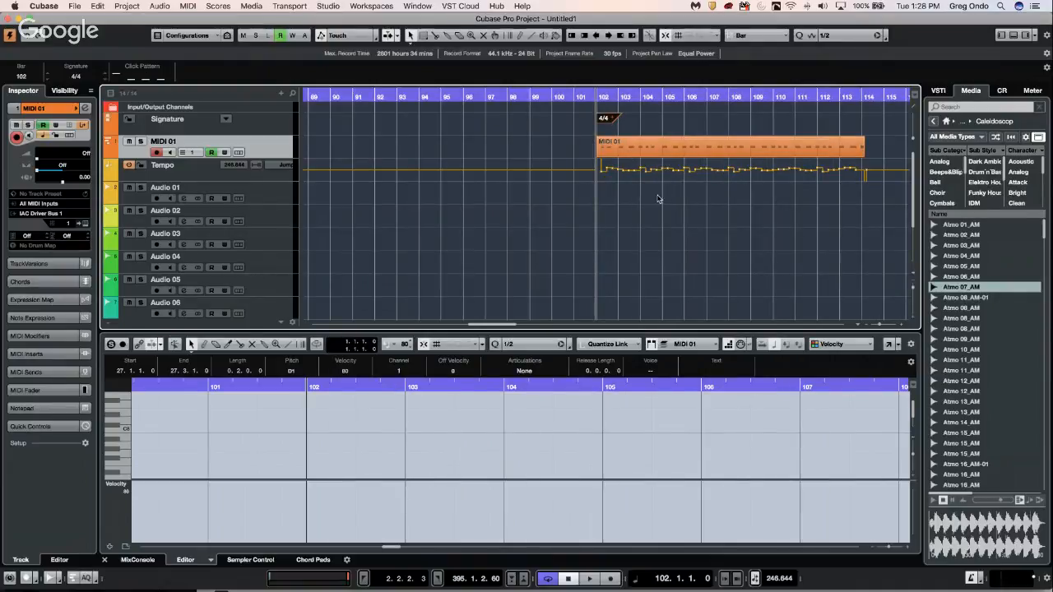
Step: Undo the signature change and tempo detection, and try to analyze the glued MIDI 01 part with Tempo Detection again
key(super+z)
key(super+z)
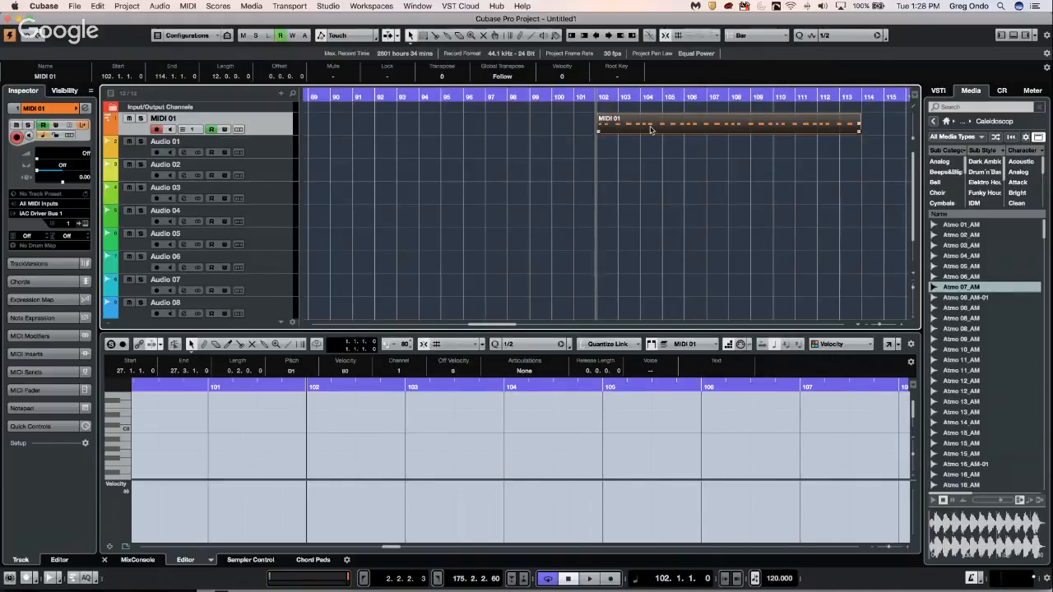
click(97, 6)
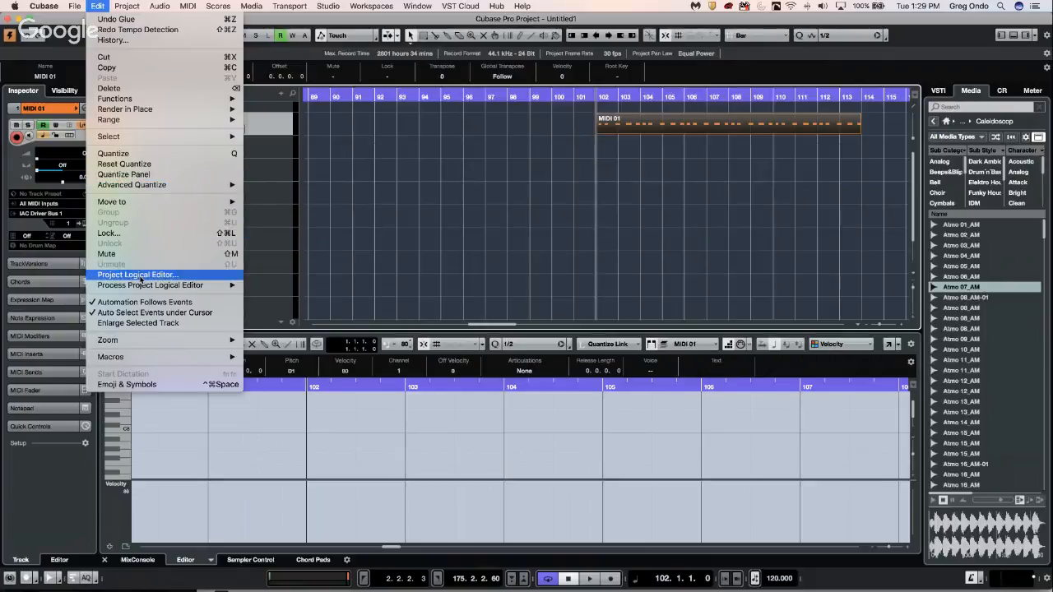
mouse_move(132, 7)
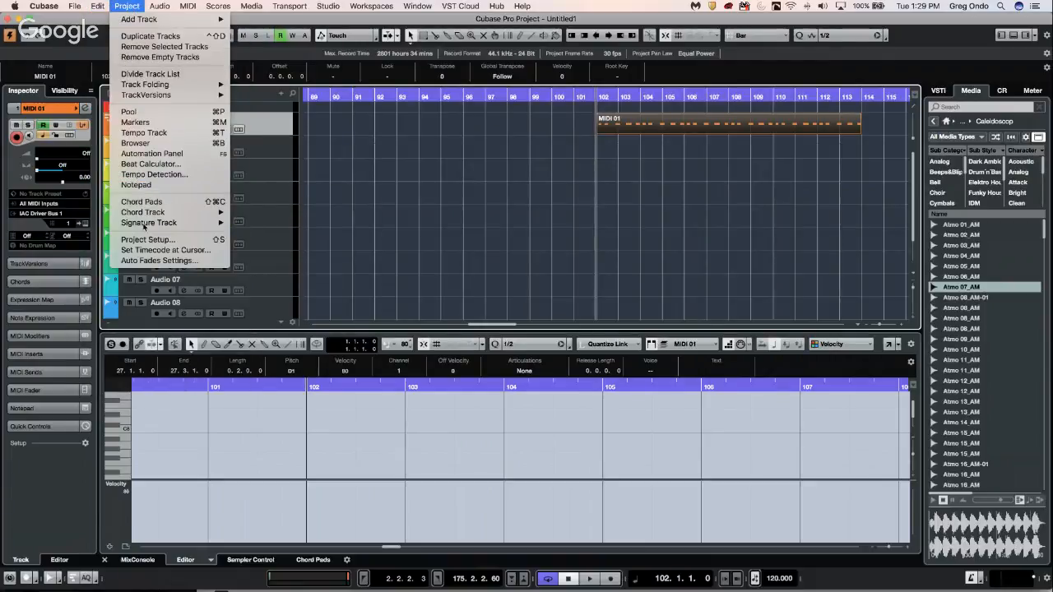
click(164, 177)
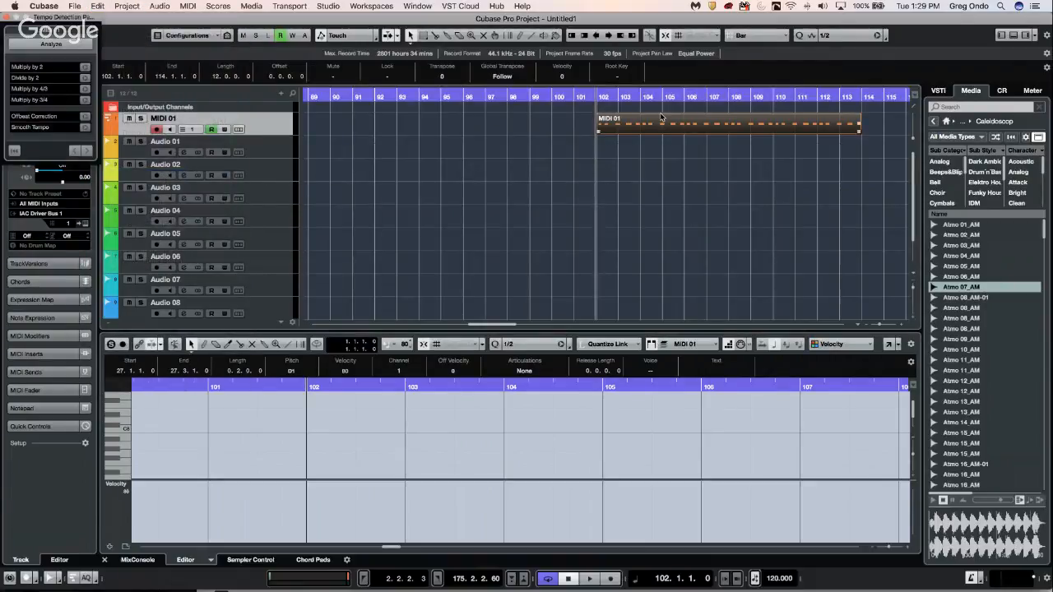
click(72, 44)
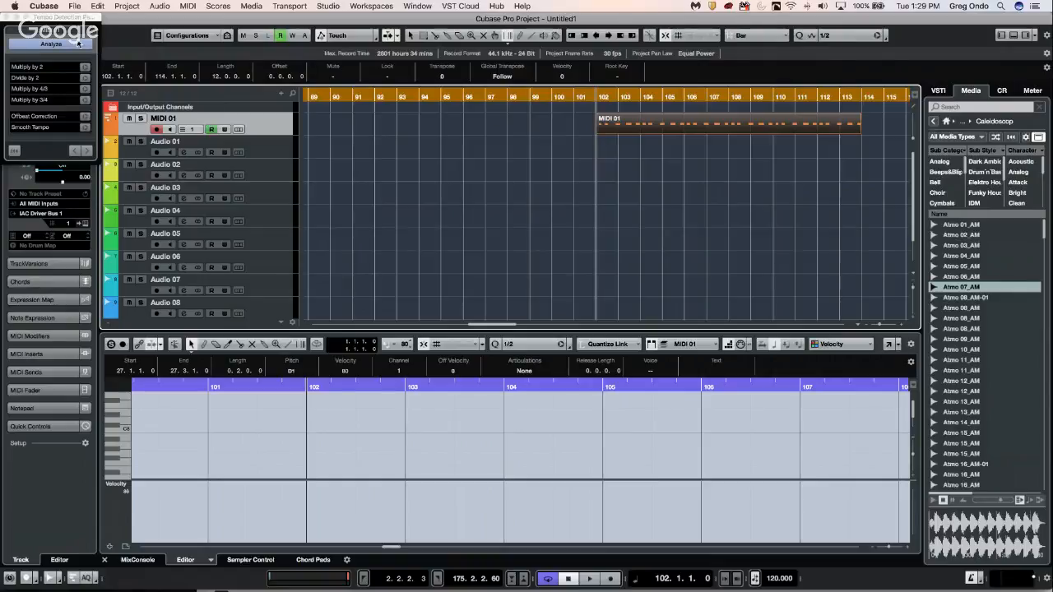
click(74, 45)
click(601, 212)
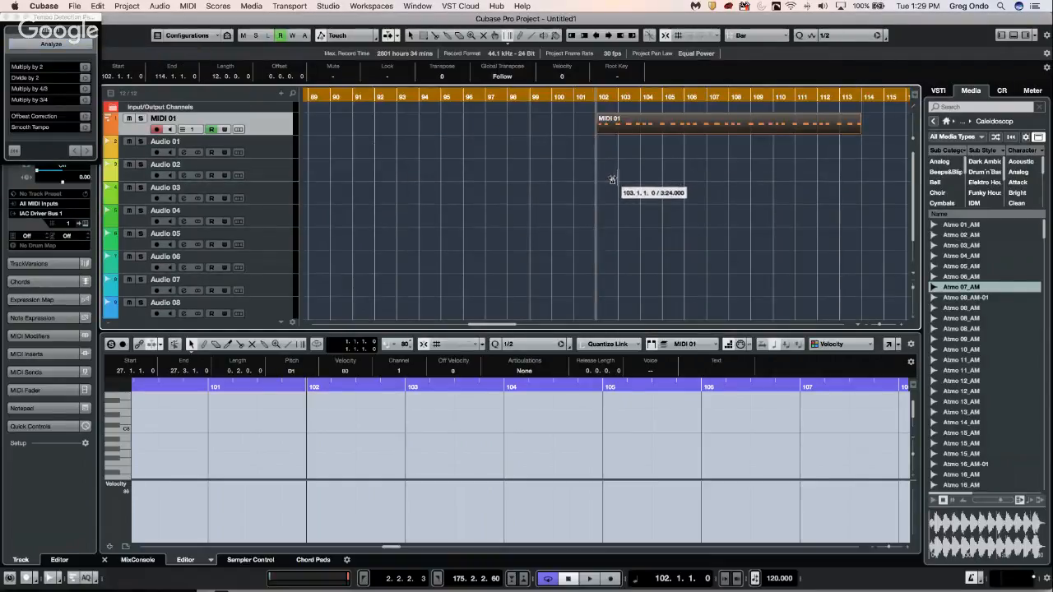
Step: Undo the gluing and the repeated copies of the two-bar MIDI 01 part
key(super+z)
key(super+z)
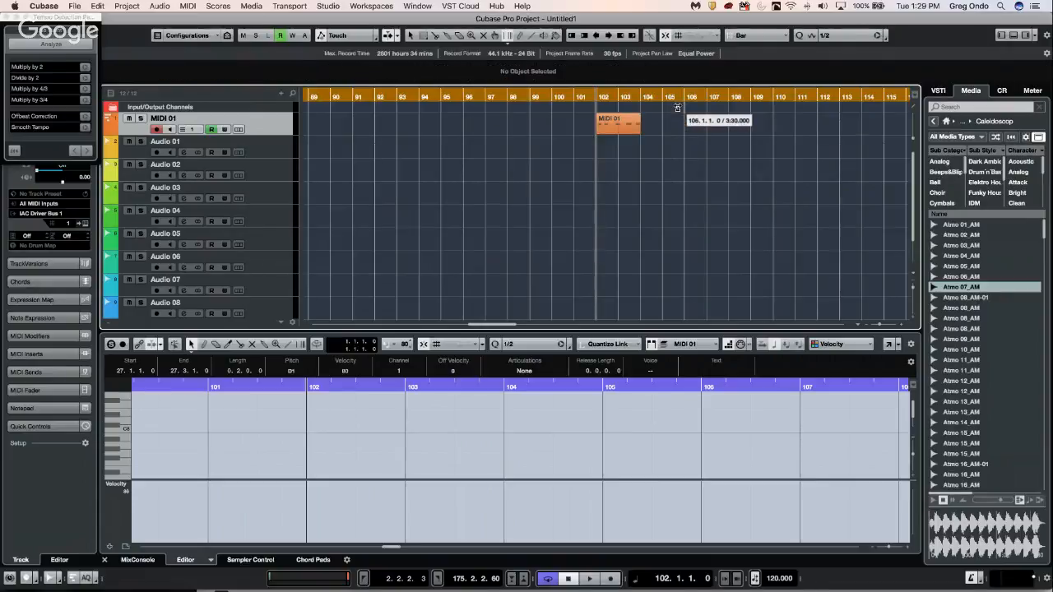
Step: End the tempo detection session and repeat the two-bar MIDI 01 part from bar 102 up to bar 114
right_click(640, 120)
click(642, 121)
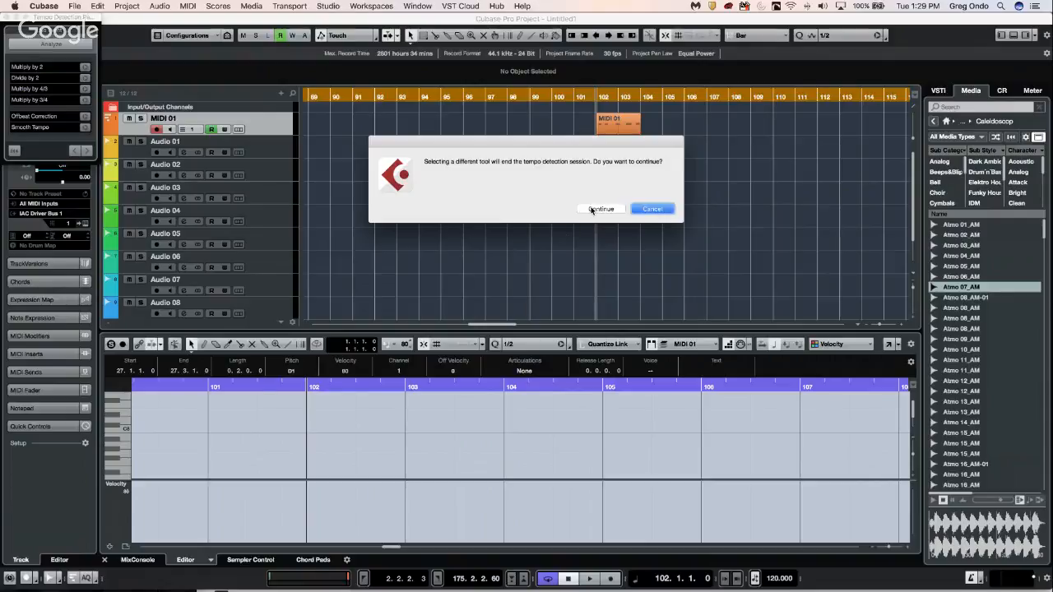
click(592, 209)
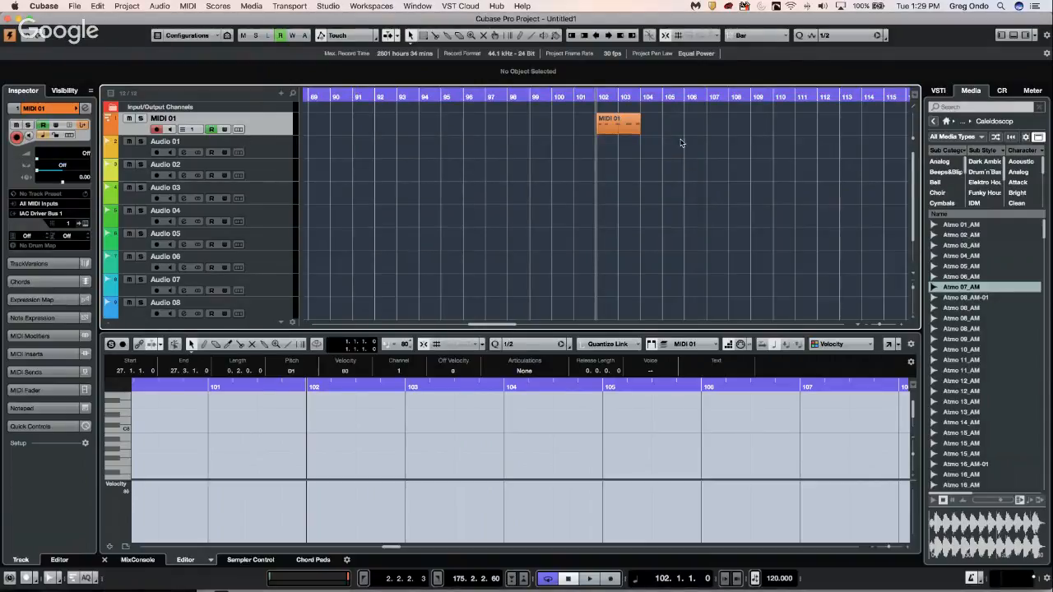
drag(639, 127, 834, 132)
Step: Glue the MIDI 01 copies into one part and move it to start at bar 91
right_click(606, 129)
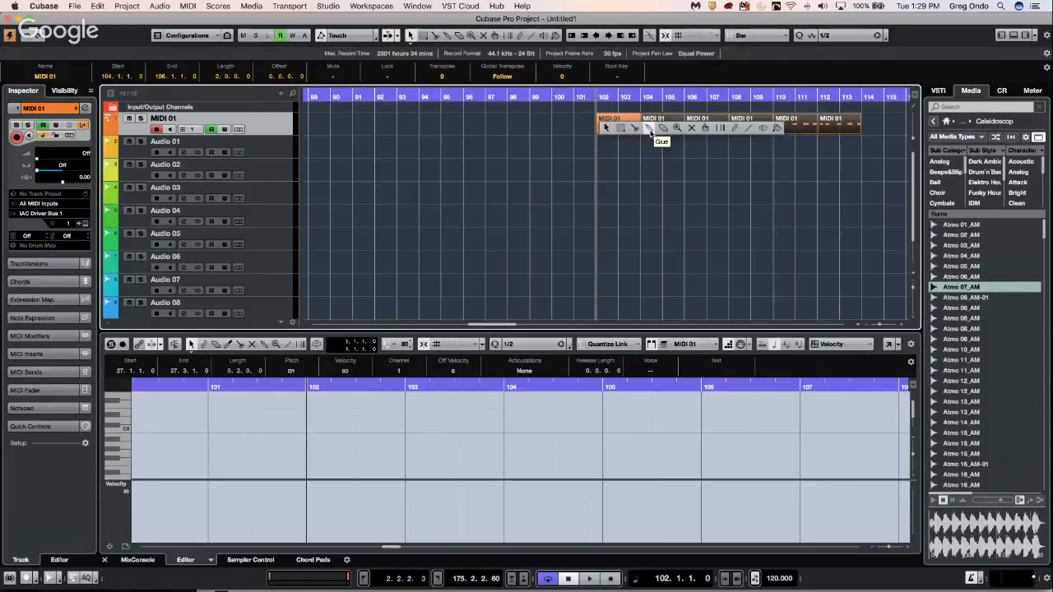
click(636, 129)
alt+click(632, 127)
right_click(629, 125)
click(626, 126)
click(631, 124)
key(Delete)
drag(527, 127, 391, 126)
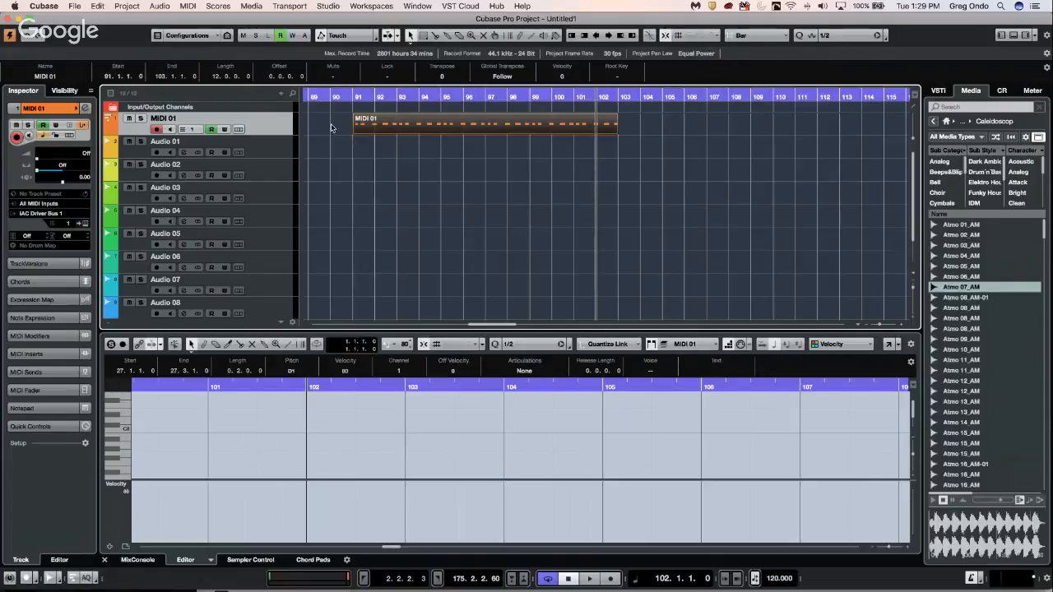
Step: Analyze the glued MIDI 01 part with Tempo Detection
click(131, 6)
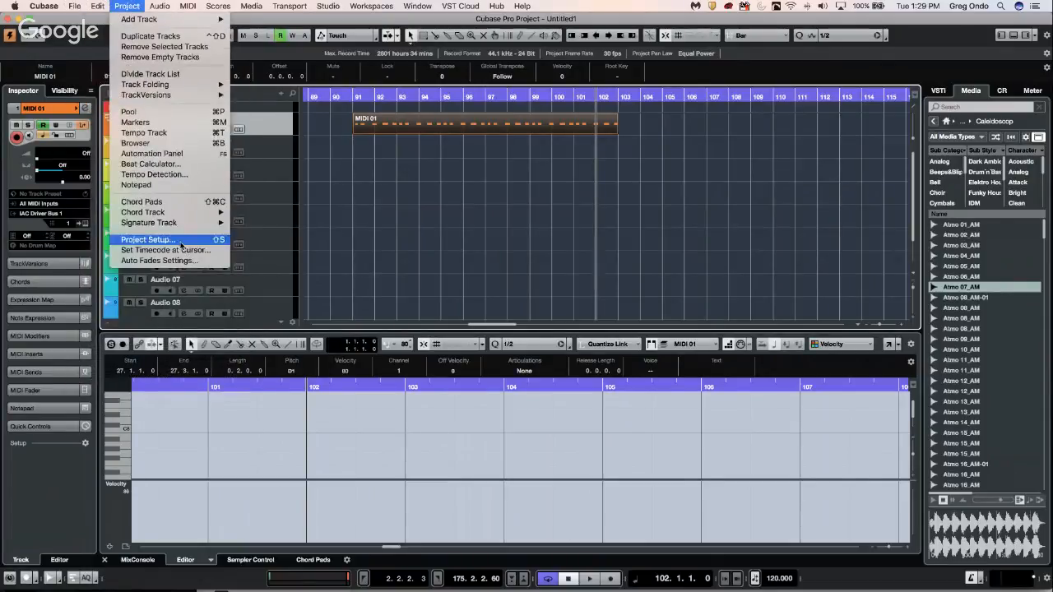
click(173, 176)
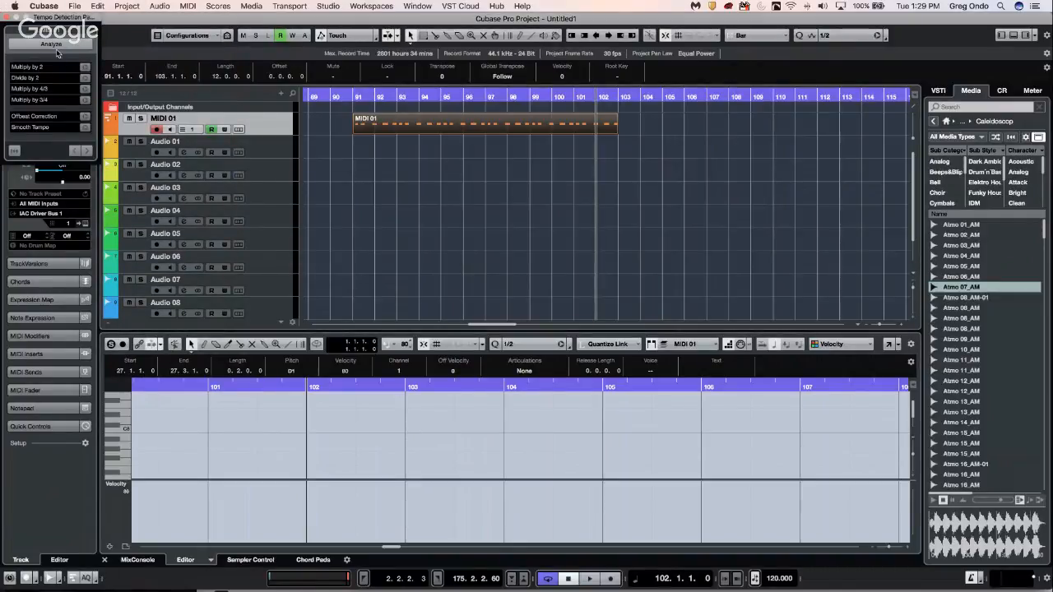
click(51, 45)
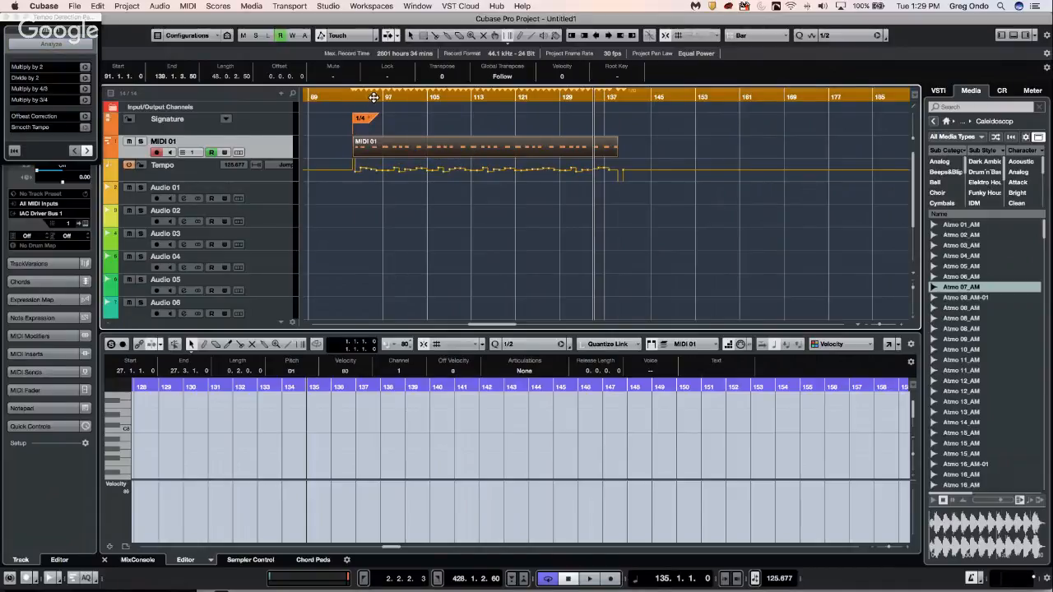
Step: Shift the detected beat at bar 99 slightly earlier and close the Tempo Detection panel
drag(376, 99, 377, 156)
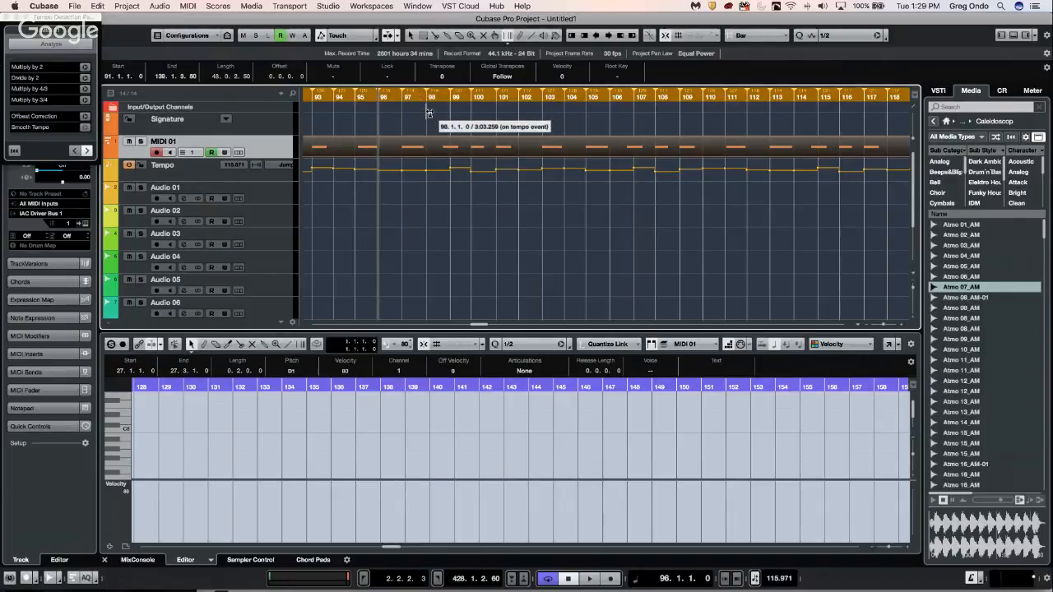
drag(427, 110, 470, 106)
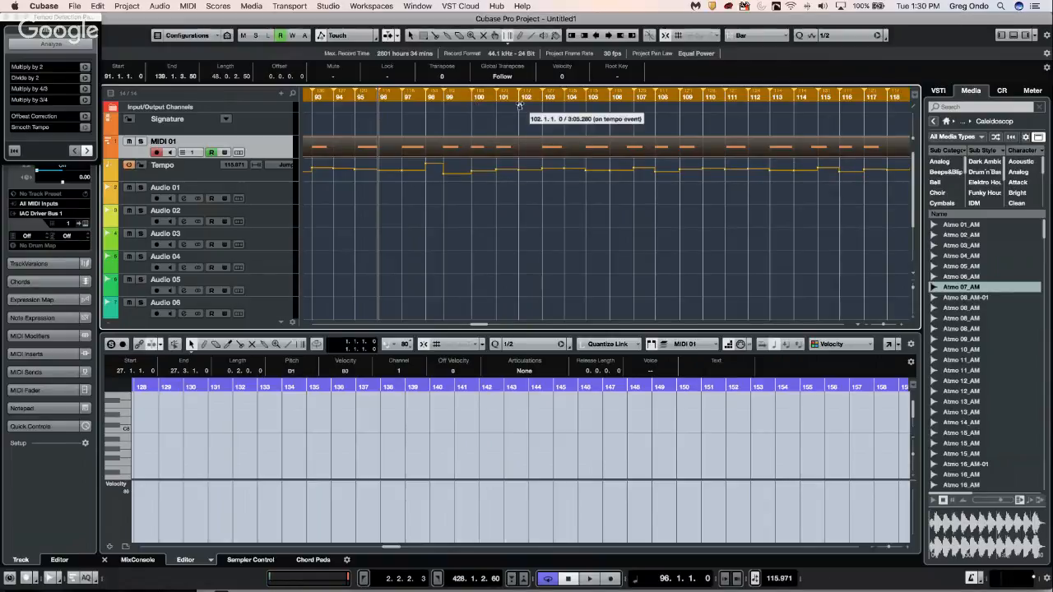
drag(519, 106, 585, 108)
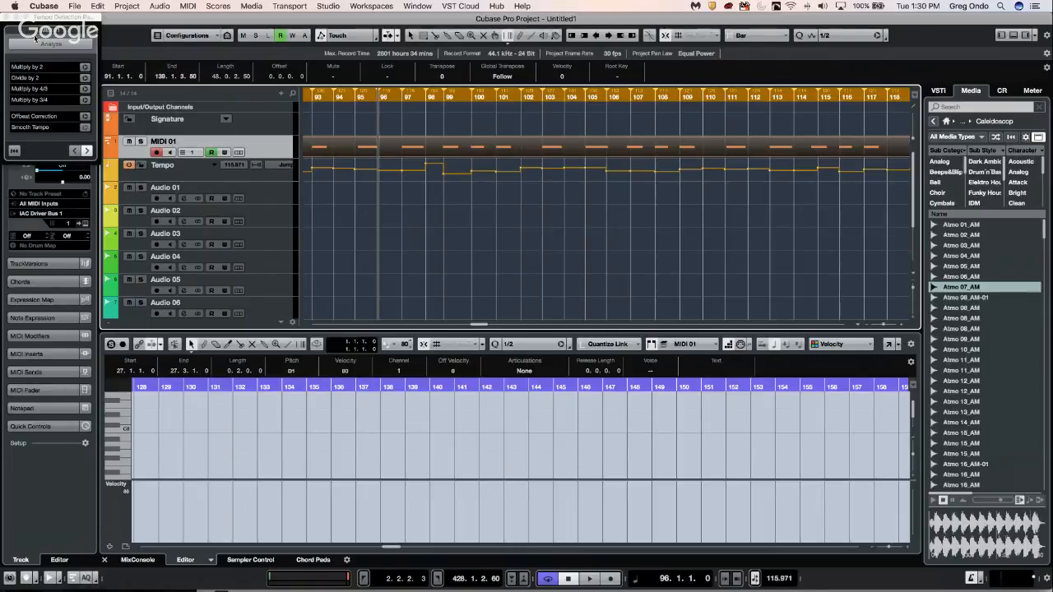
click(5, 16)
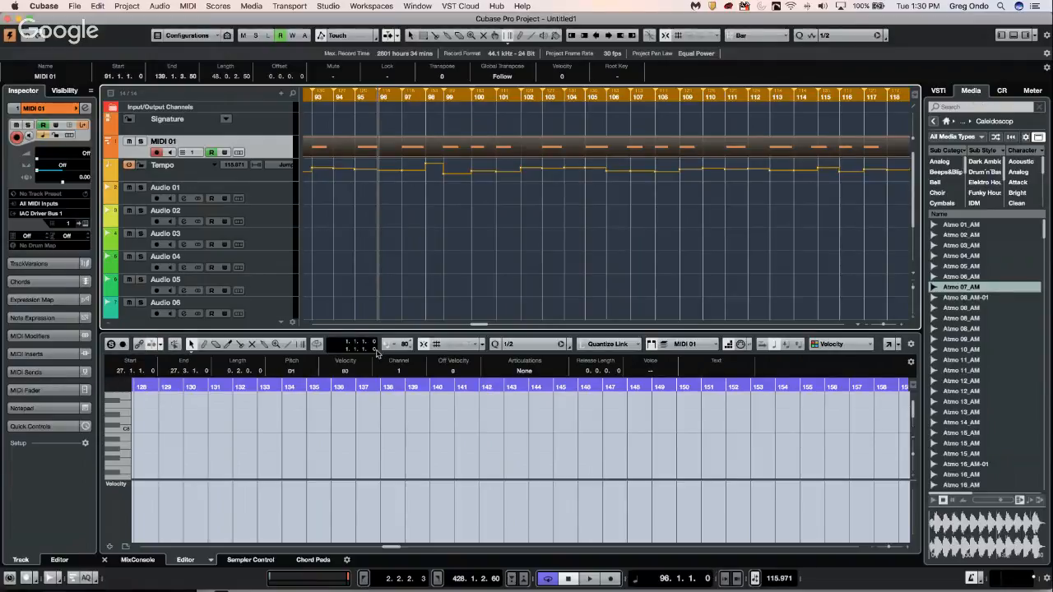
Step: Show the MixConsole below the project and select the Audio 05 channel and its track
click(139, 560)
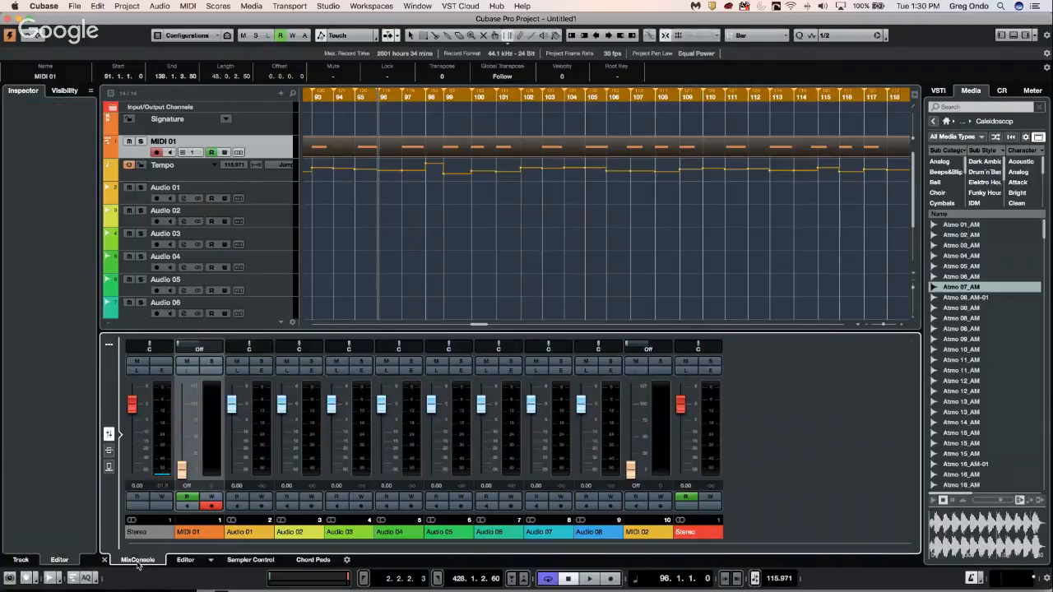
scroll(258, 257, down, 3)
scroll(259, 257, up, 3)
click(466, 428)
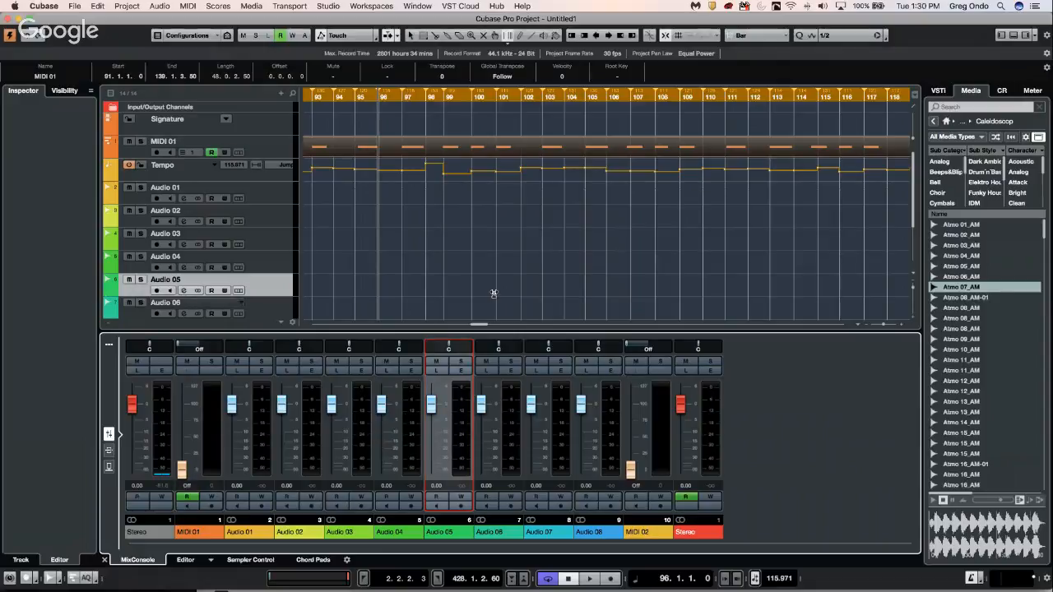
click(271, 291)
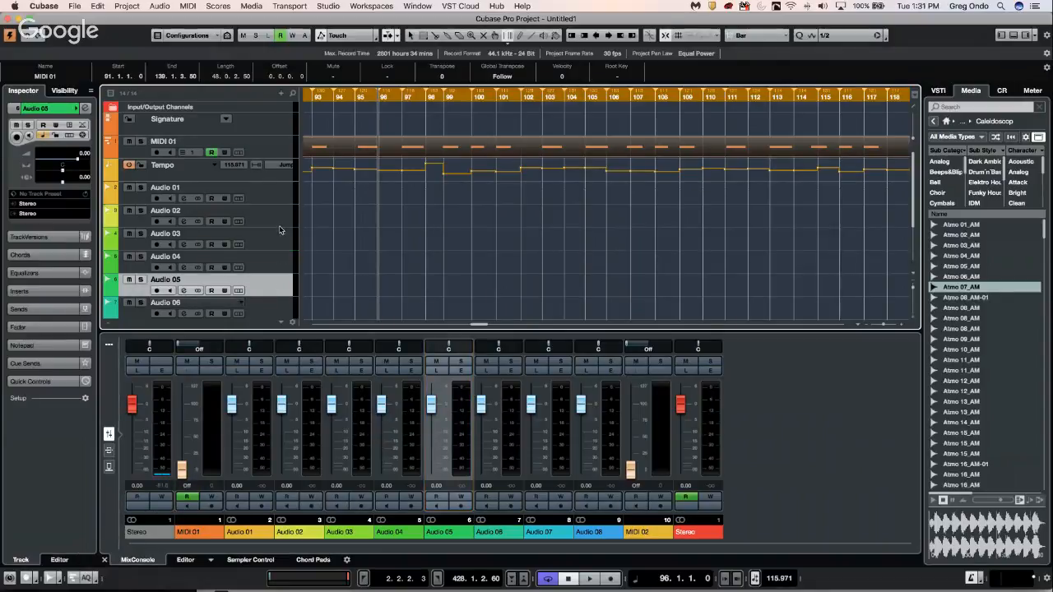
Step: Move the Audio 05 track to several places in the track list, ending below MIDI 02
drag(279, 231, 270, 258)
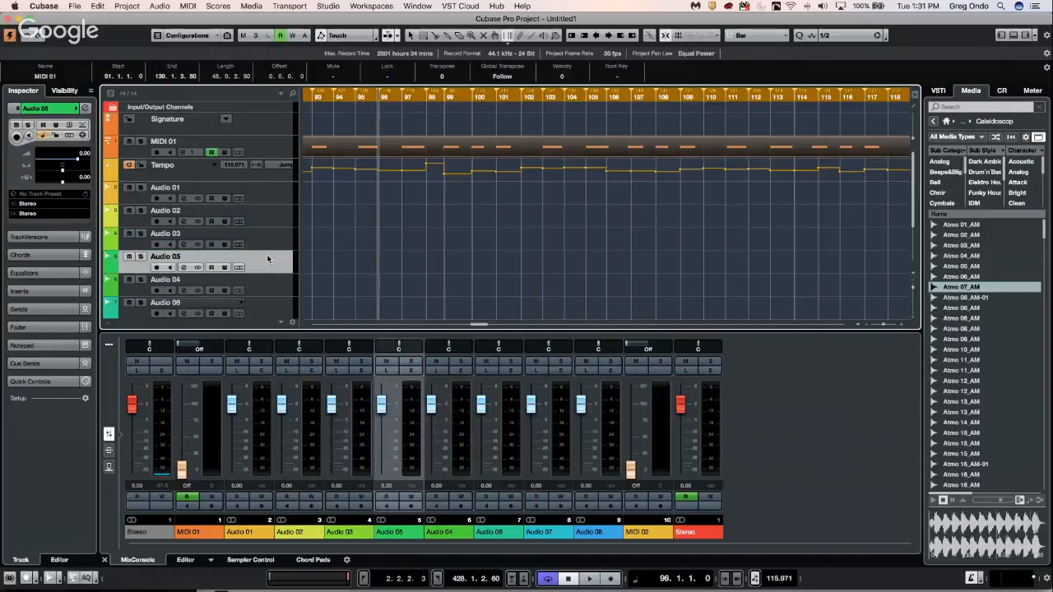
key(super+z)
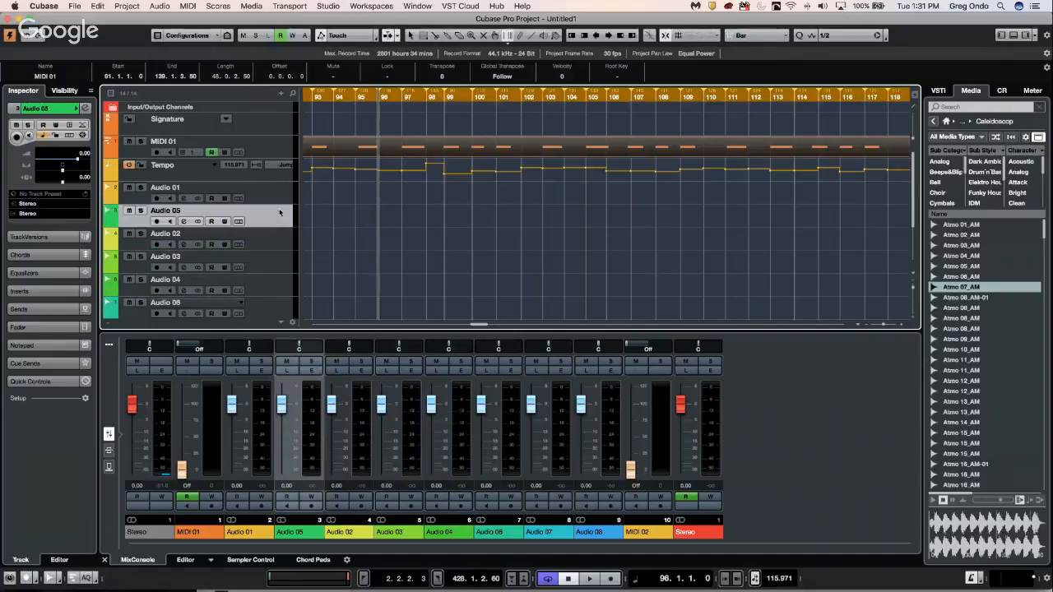
drag(274, 236, 264, 297)
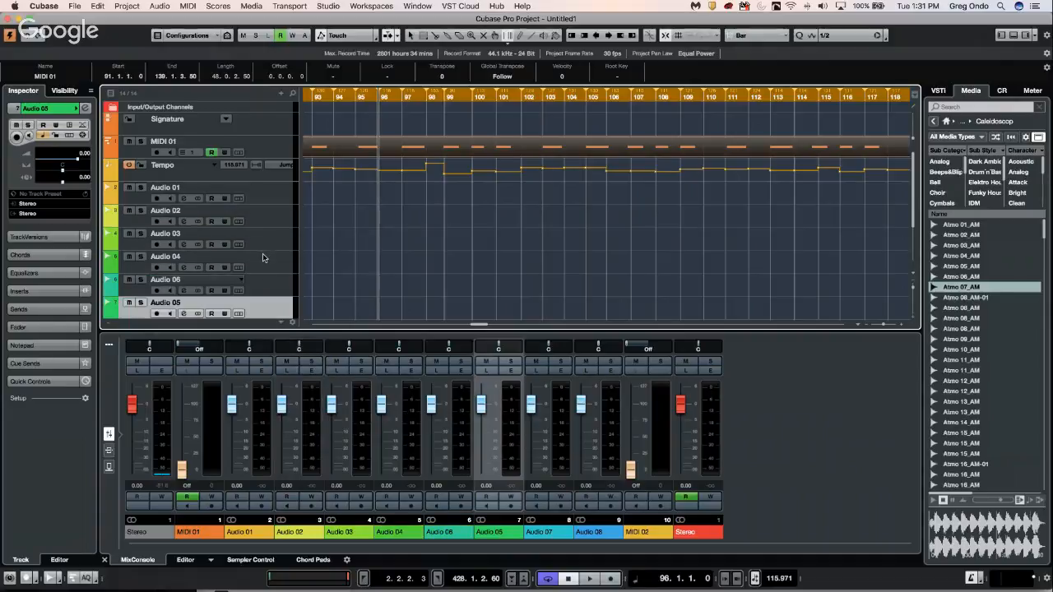
scroll(263, 259, down, 3)
drag(272, 214, 263, 297)
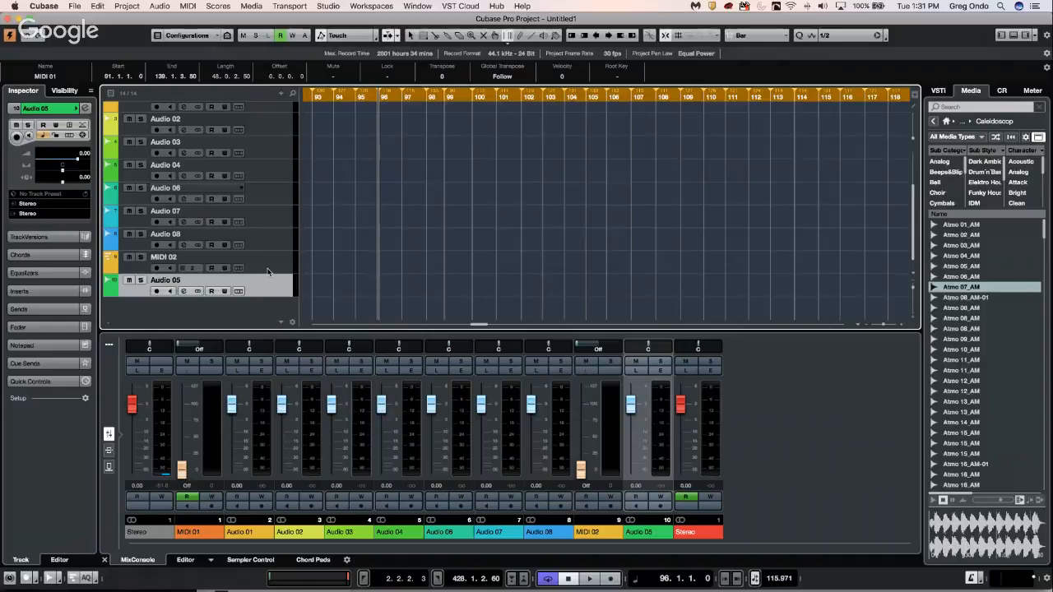
Step: Move the MIDI 02 track between Audio 02 and Audio 03, try it below Audio 04, return it and select its mixer channel
click(263, 268)
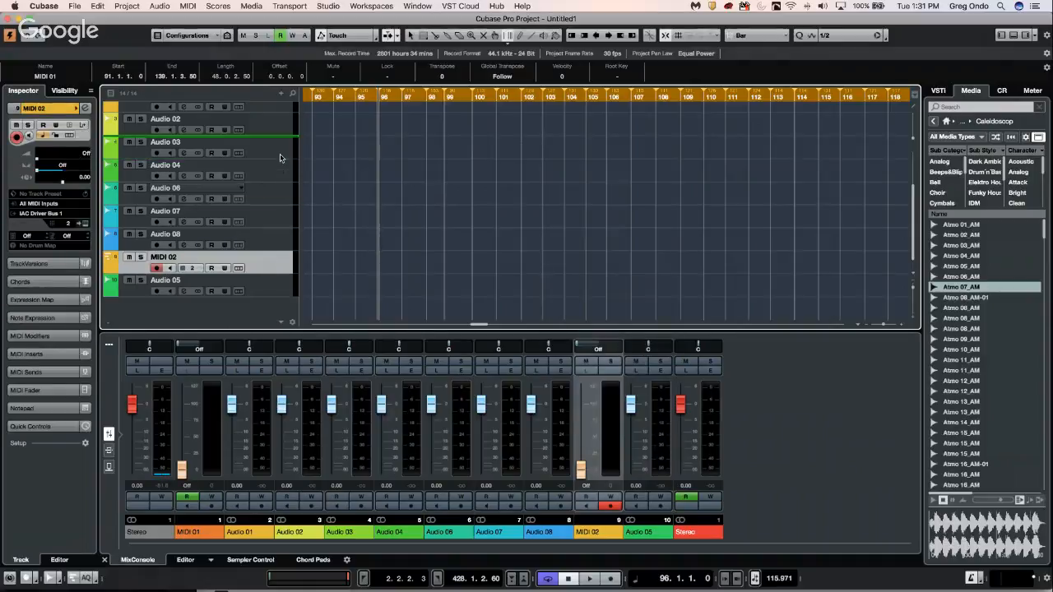
drag(280, 158, 276, 141)
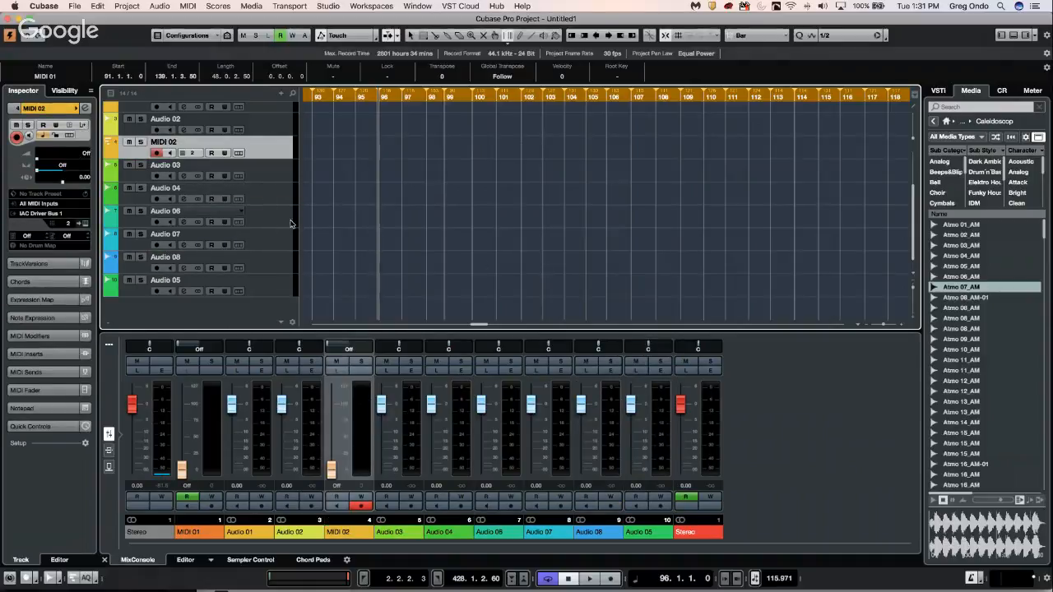
scroll(285, 229, up, 4)
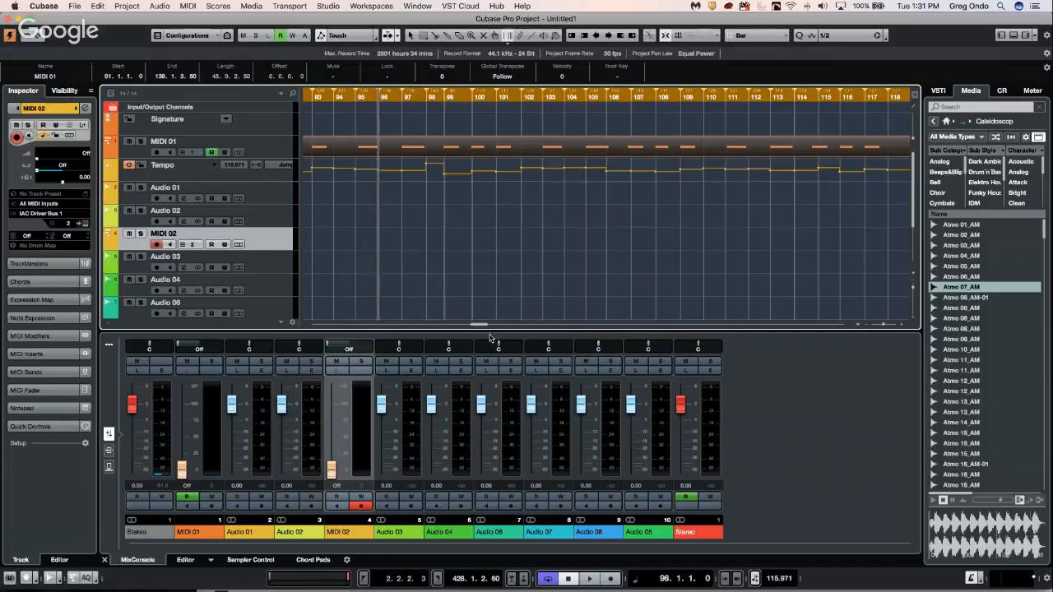
drag(270, 243, 267, 290)
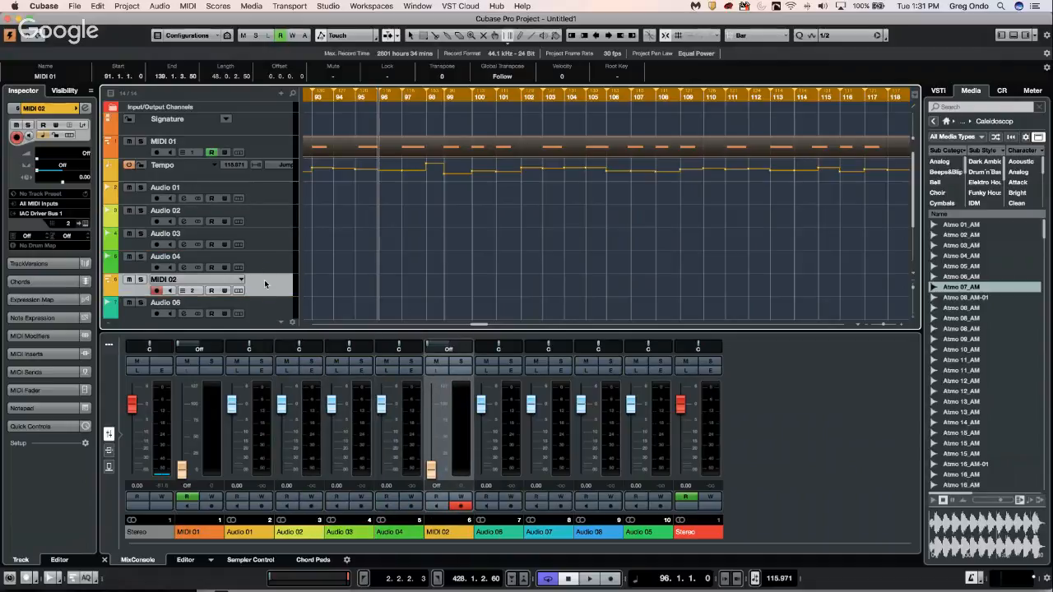
drag(268, 250, 272, 230)
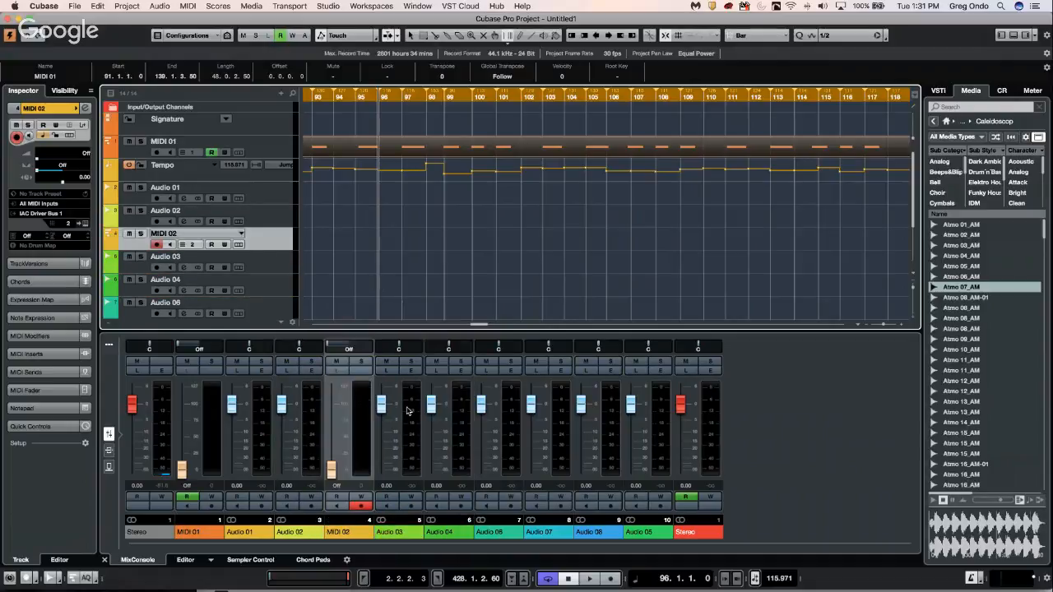
click(357, 416)
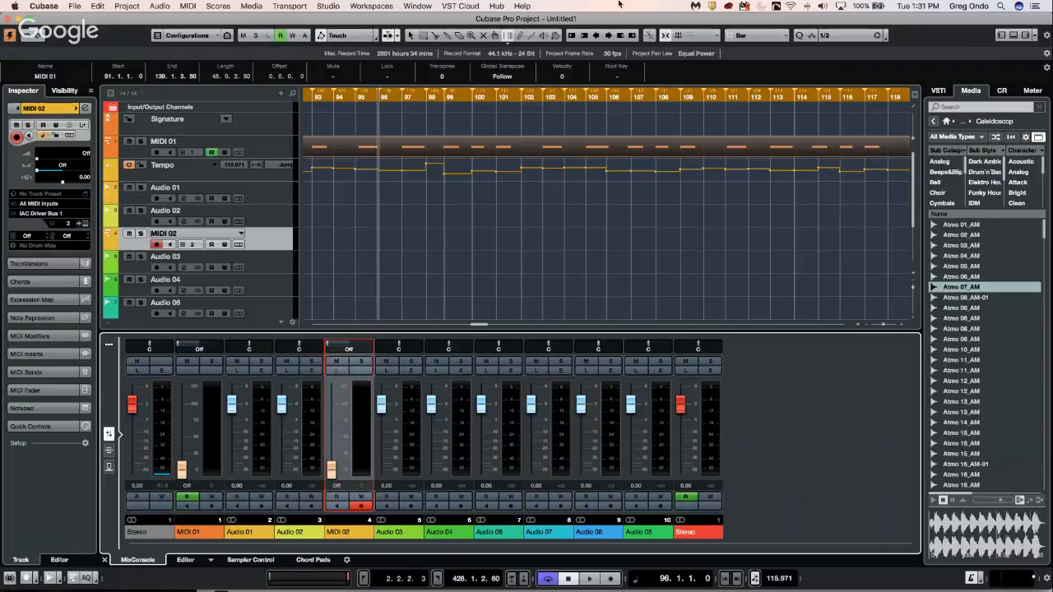
Step: Undo all the track reordering of Audio 05 and MIDI 02
click(76, 7)
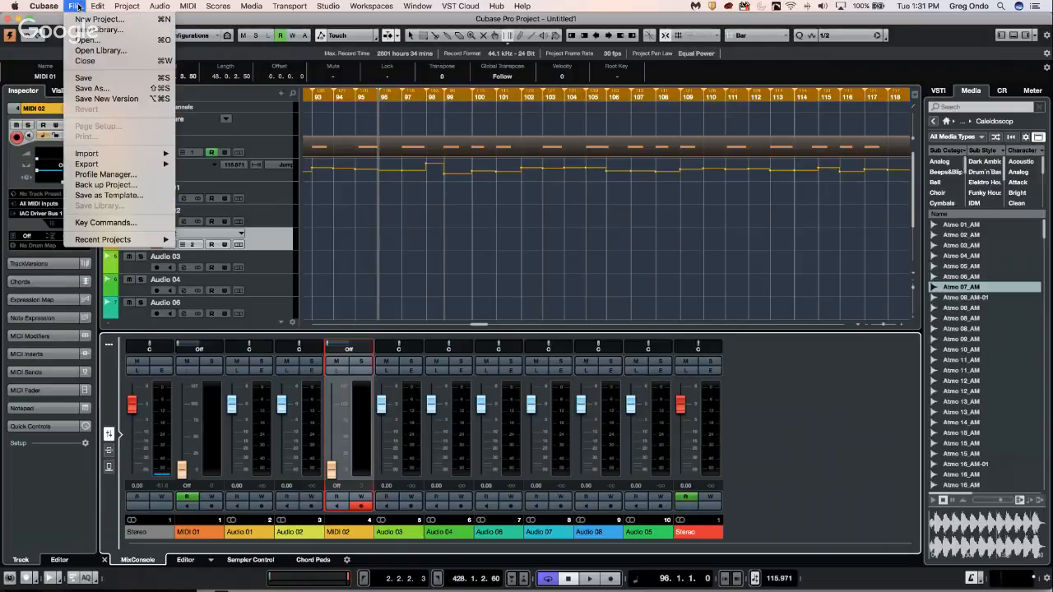
click(479, 161)
key(super+z)
key(super+z)
key(super+z)
key(super+z)
key(super+z)
key(super+z)
key(super+z)
Step: Create a new empty project in the default location
click(75, 7)
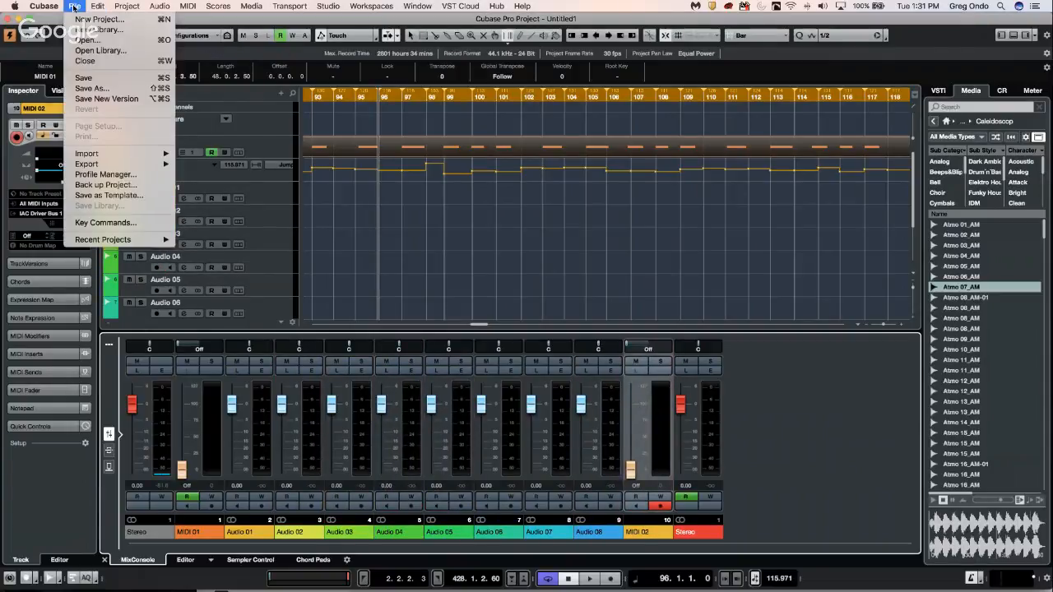
click(89, 19)
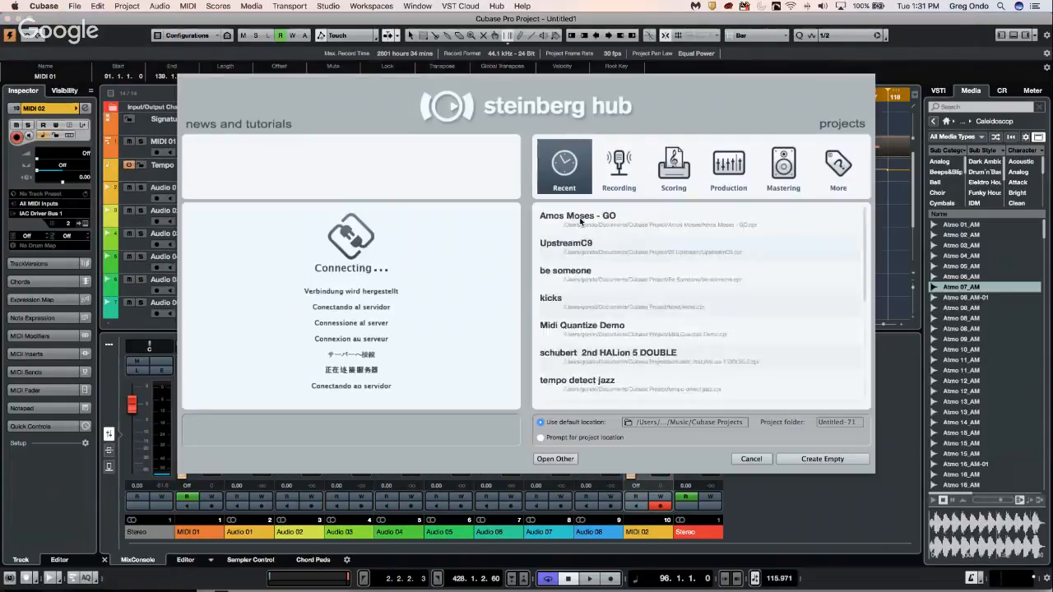
click(823, 461)
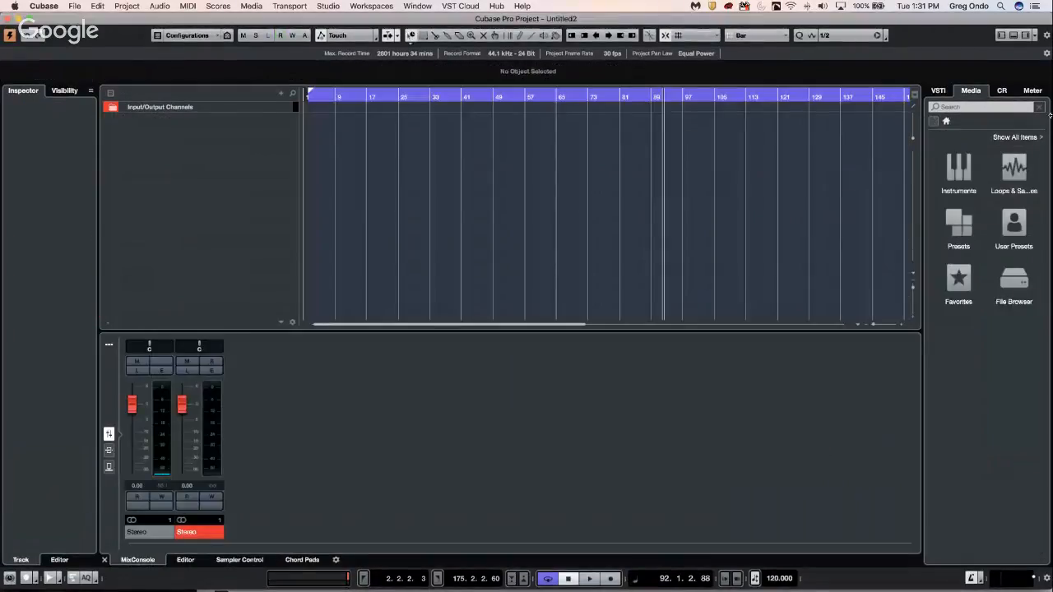
Step: Browse the Drum Loops library, preview the "02 097 drums" loop and add it on a new audio track at bar 9
click(1012, 169)
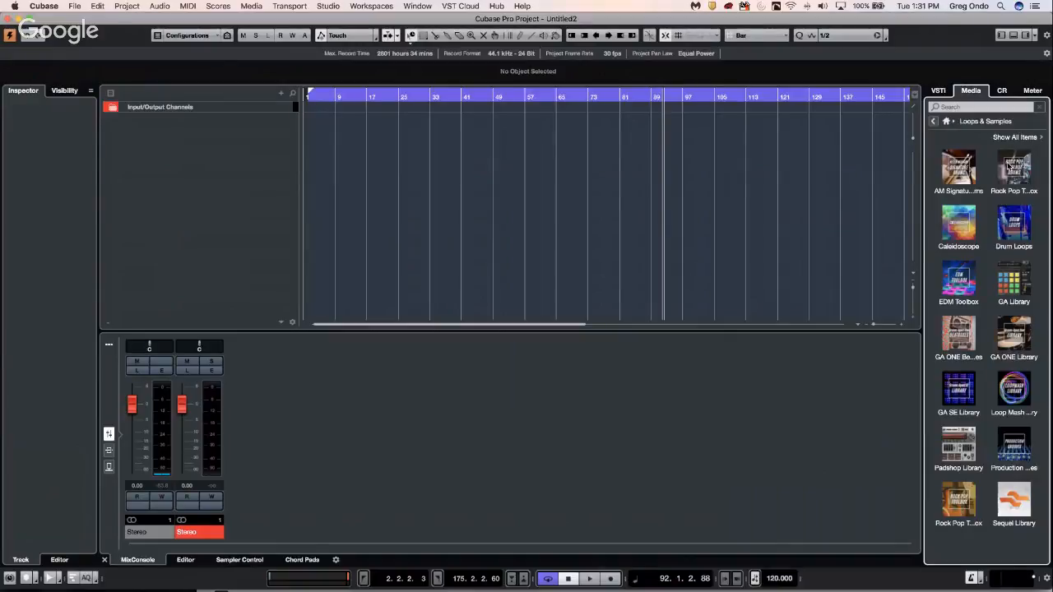
click(1015, 224)
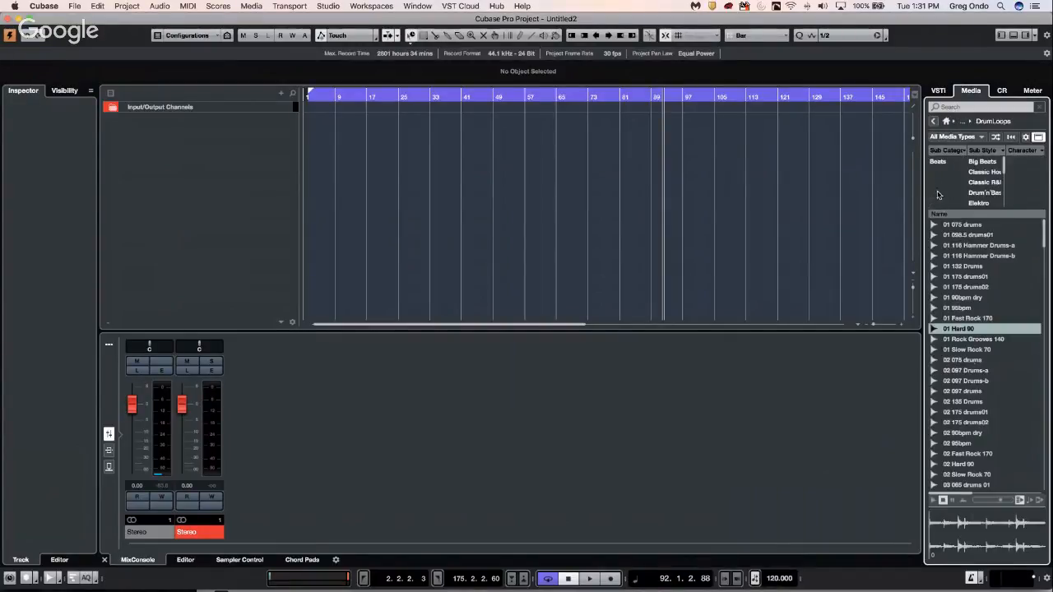
click(979, 411)
click(973, 393)
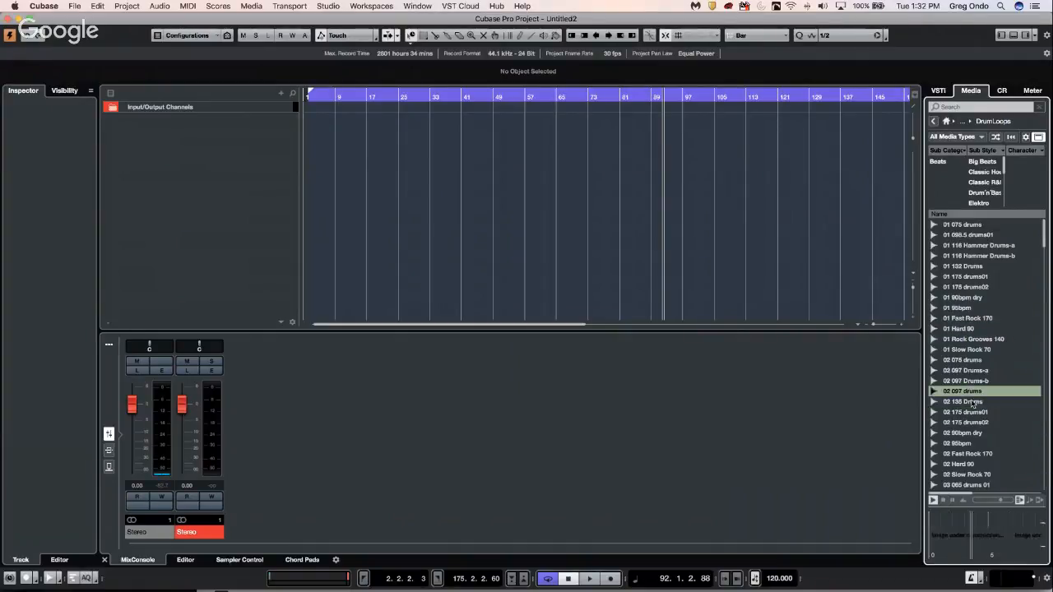
drag(973, 390, 277, 145)
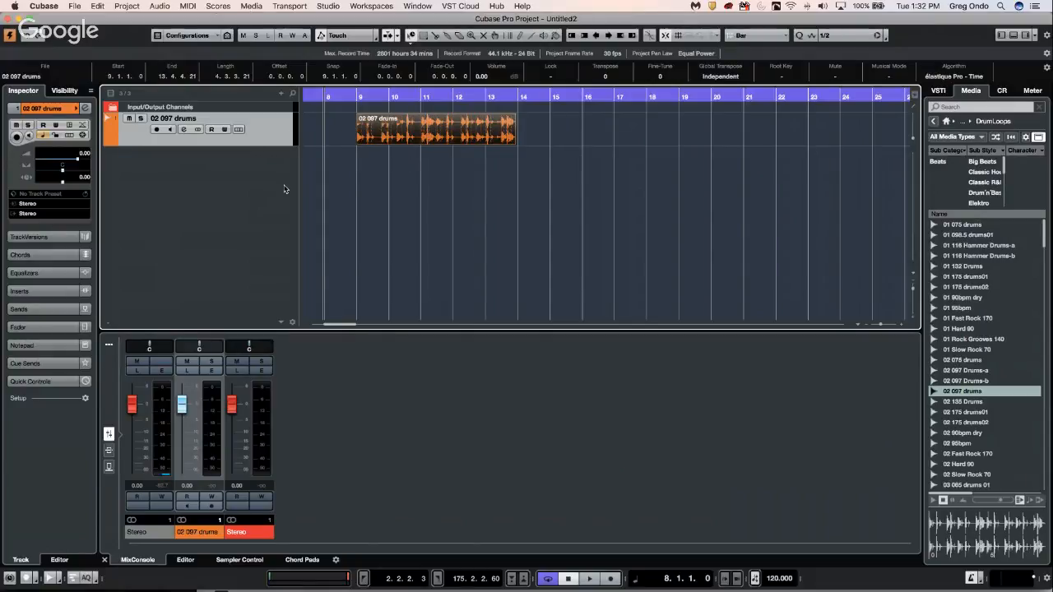
Step: Open the MixConsole in its own window, enable the Direct Routing rack and expand it
click(109, 345)
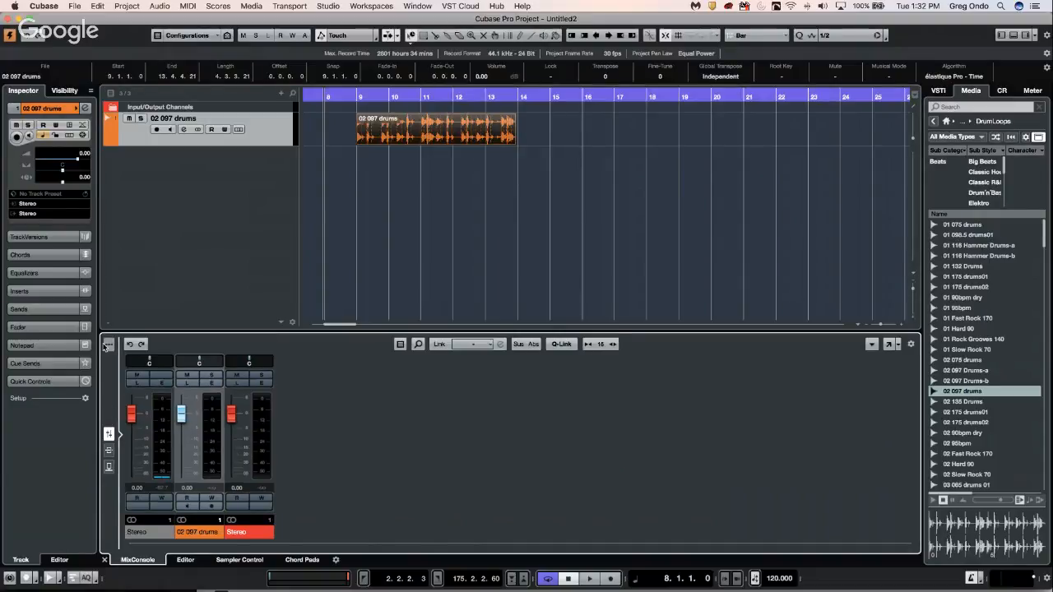
click(889, 345)
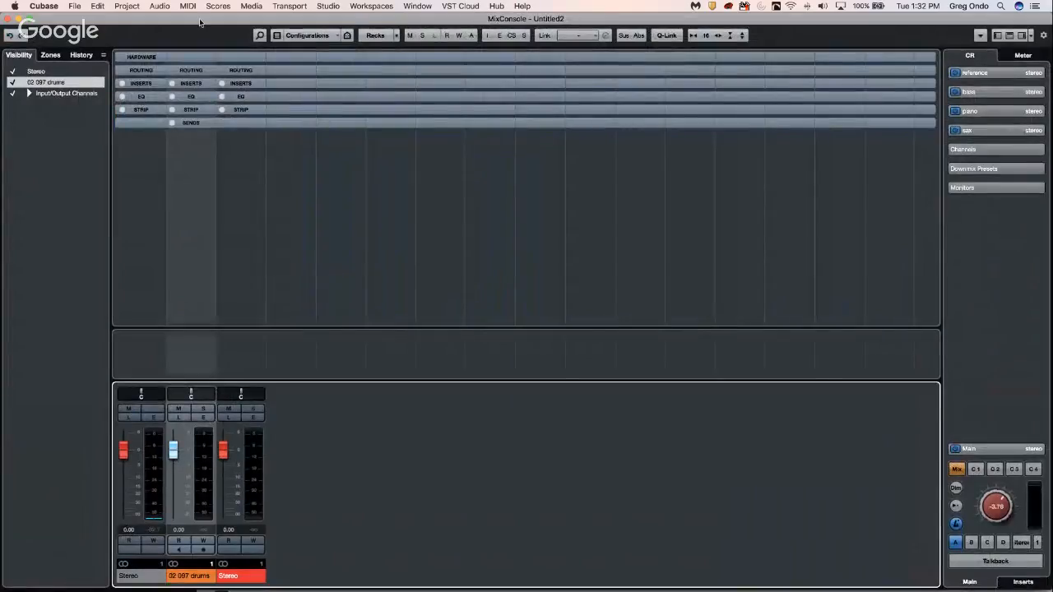
click(374, 35)
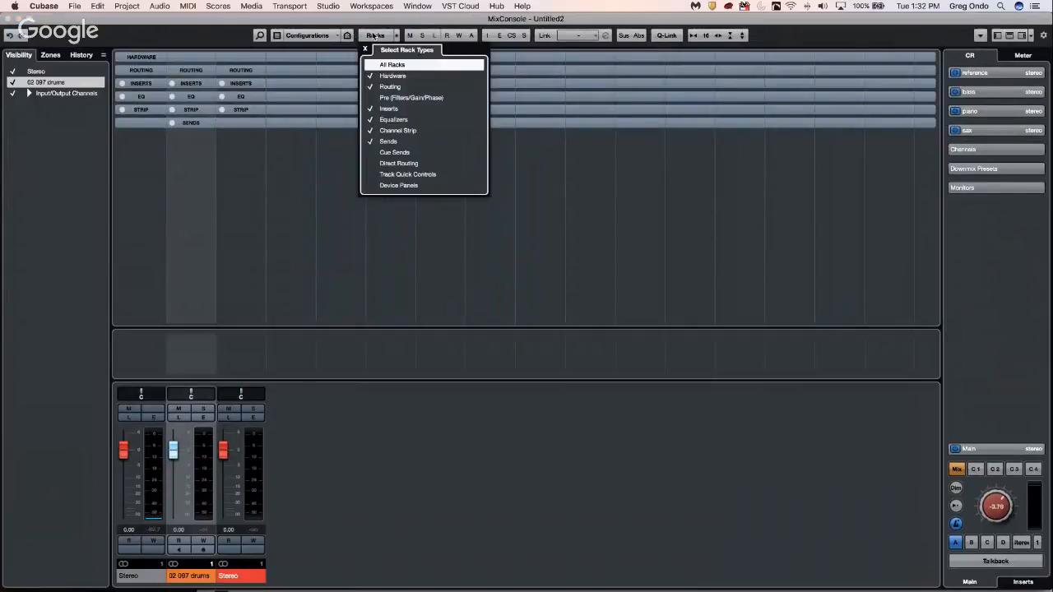
click(407, 164)
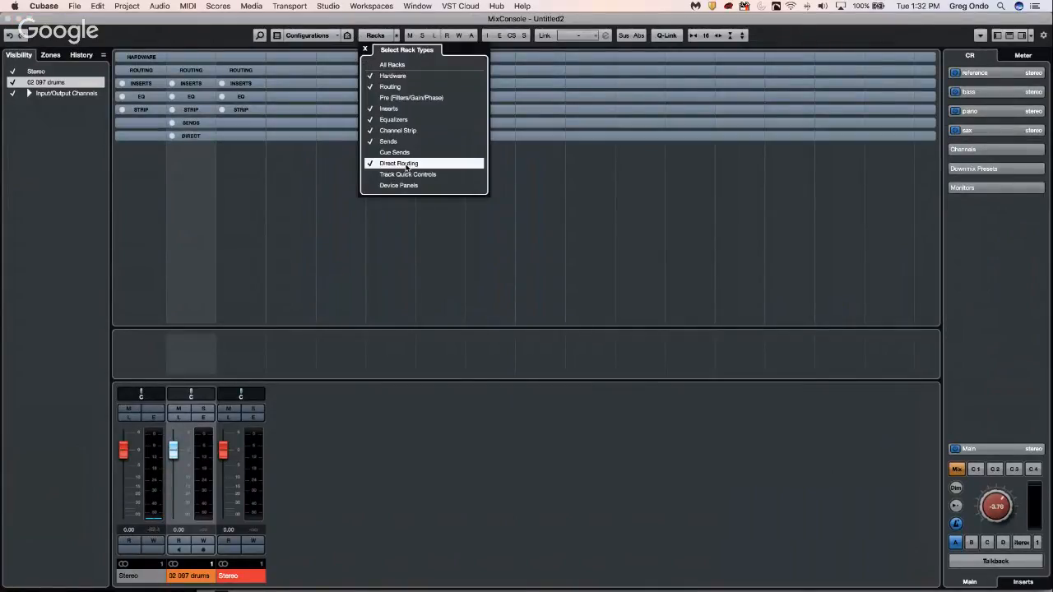
click(194, 139)
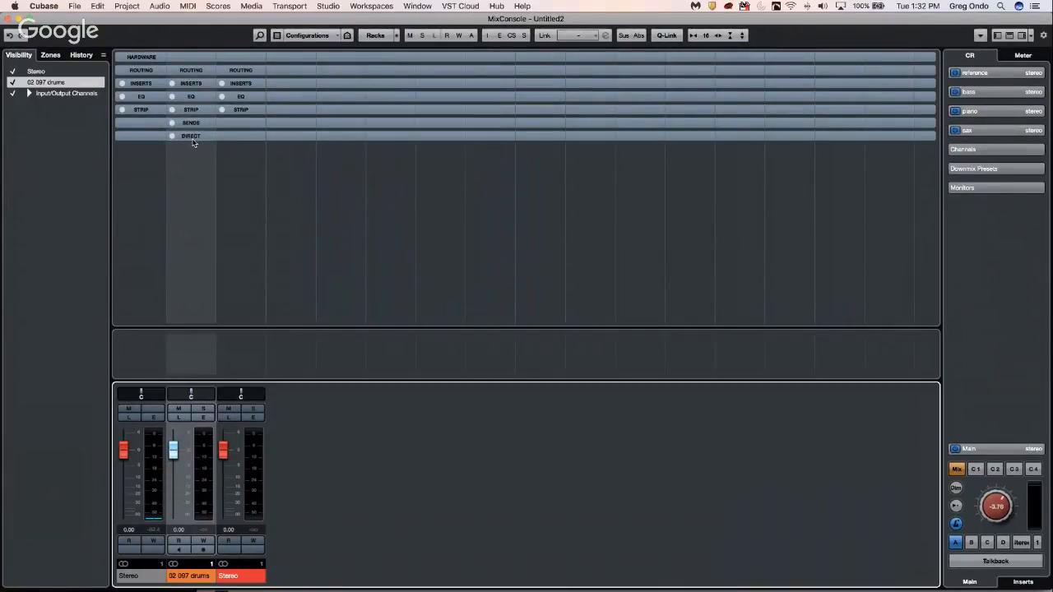
click(194, 139)
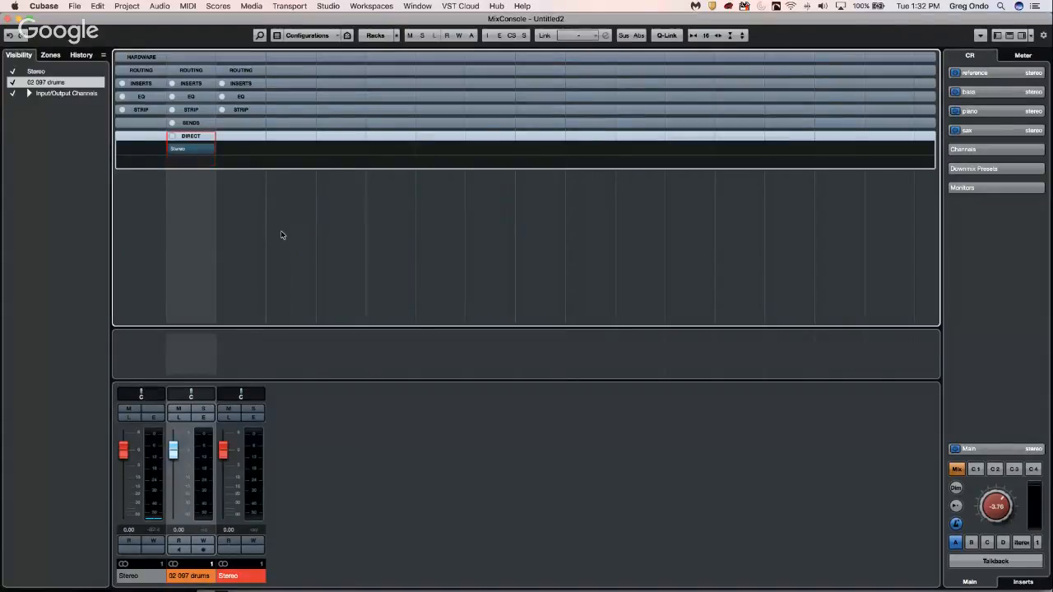
Step: Add two stereo group channels inside a group folder in the project and select the 02 097 drums track
click(9, 18)
right_click(198, 161)
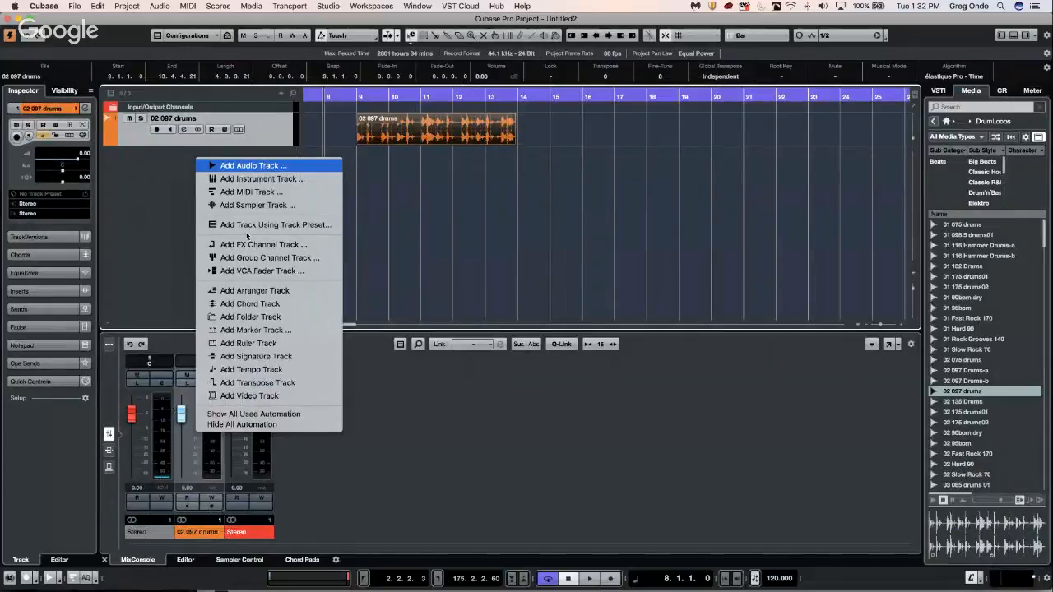
click(326, 258)
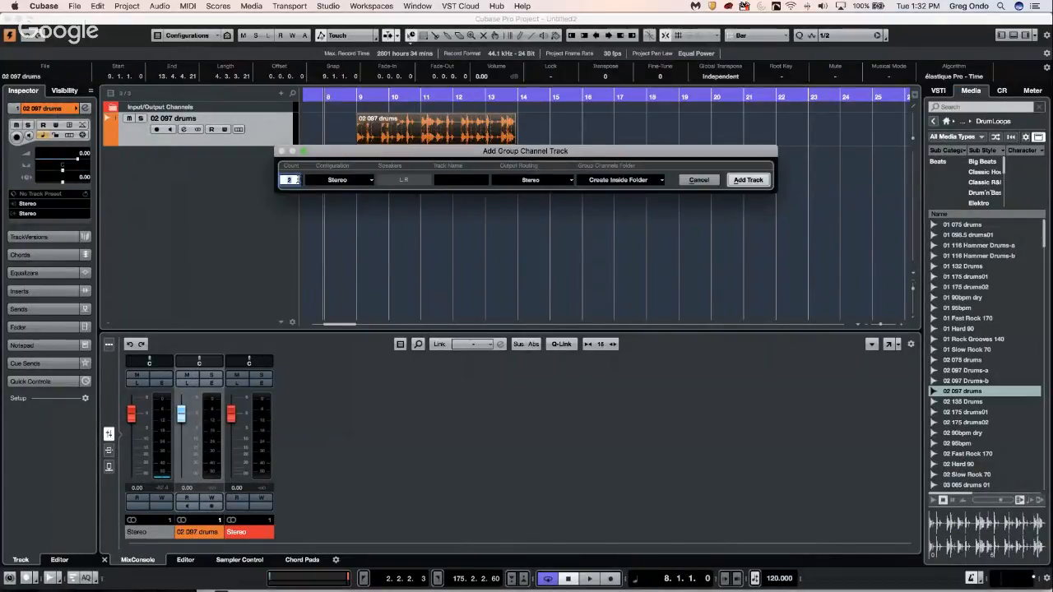
click(747, 180)
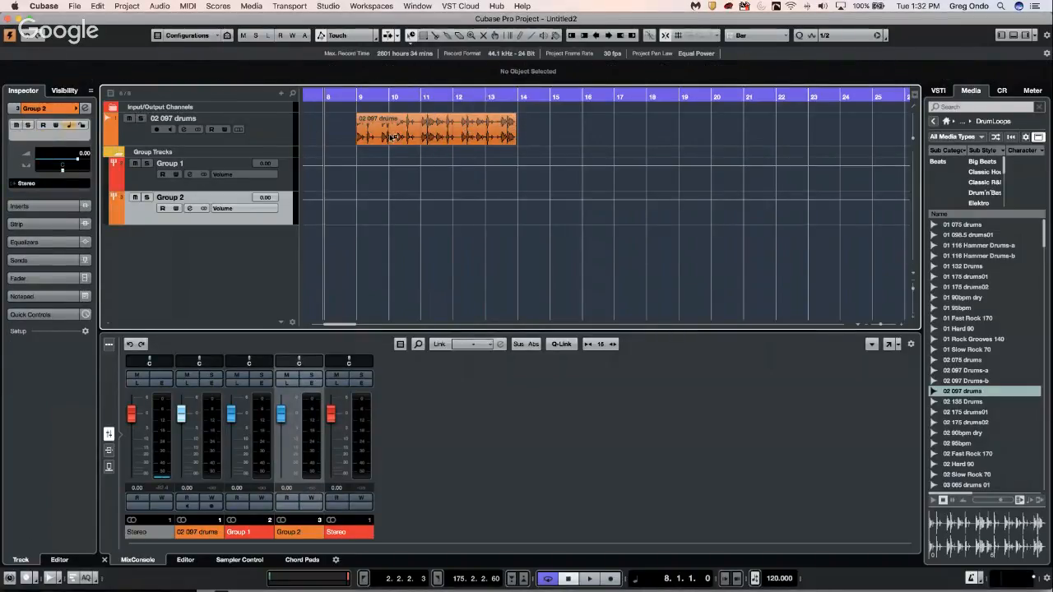
click(284, 140)
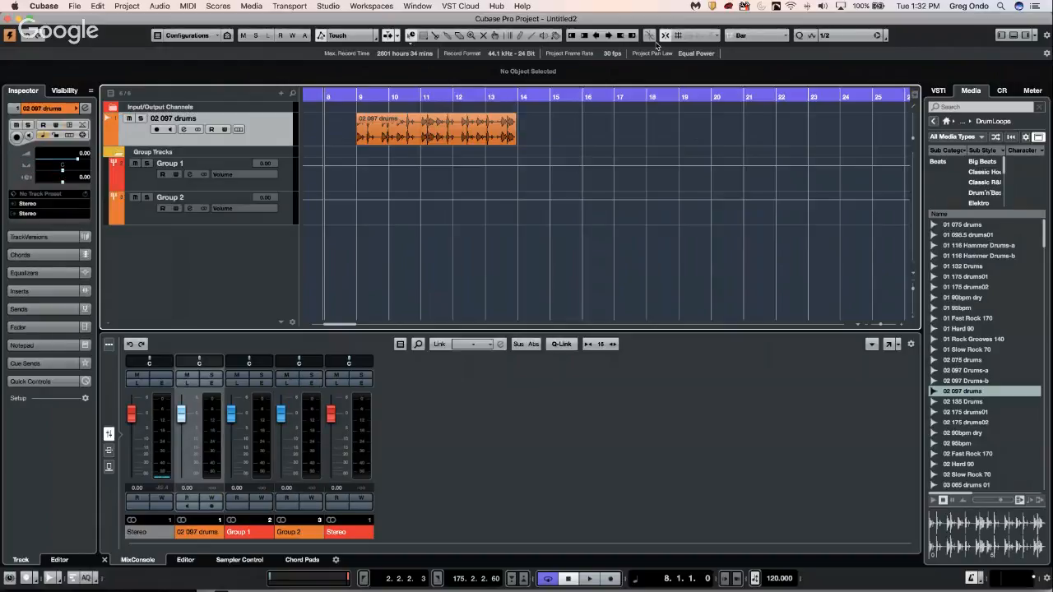
Step: Set the locators around the 02 097 drums event and bring the full MixConsole window back into view
key(F3)
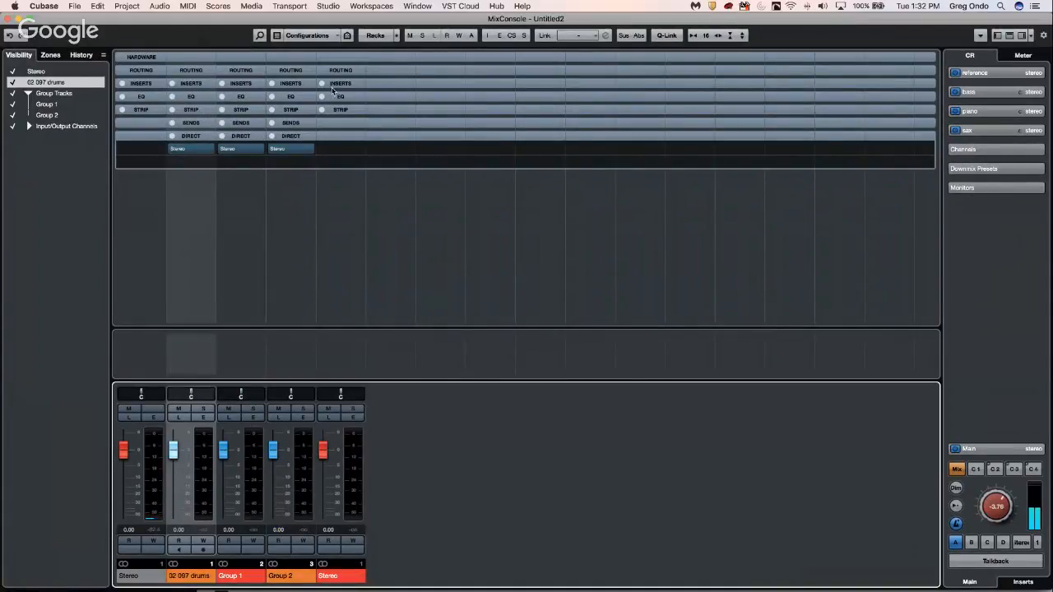
drag(98, 18, 134, 177)
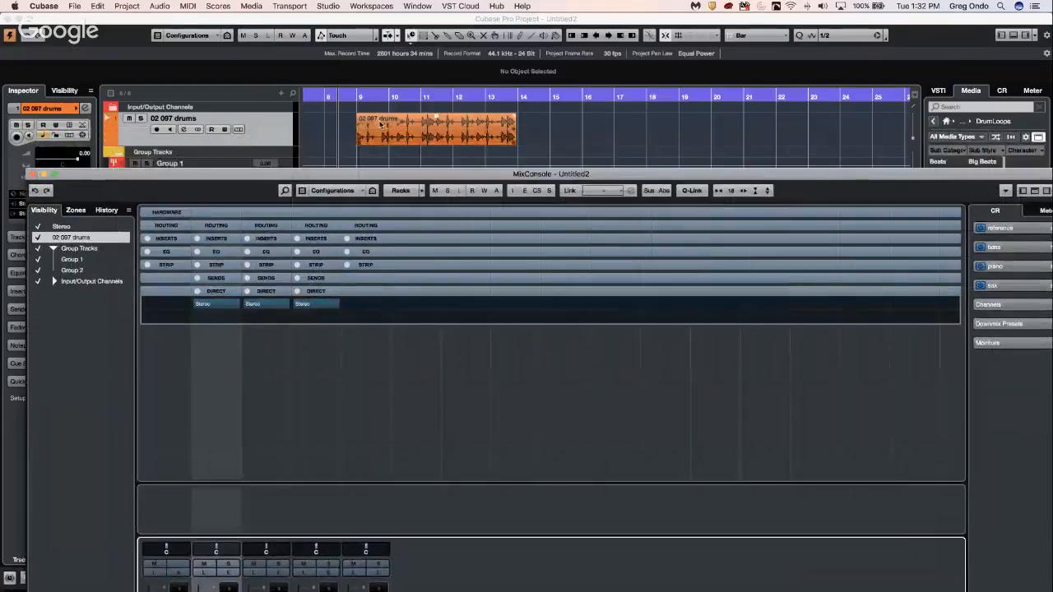
click(383, 130)
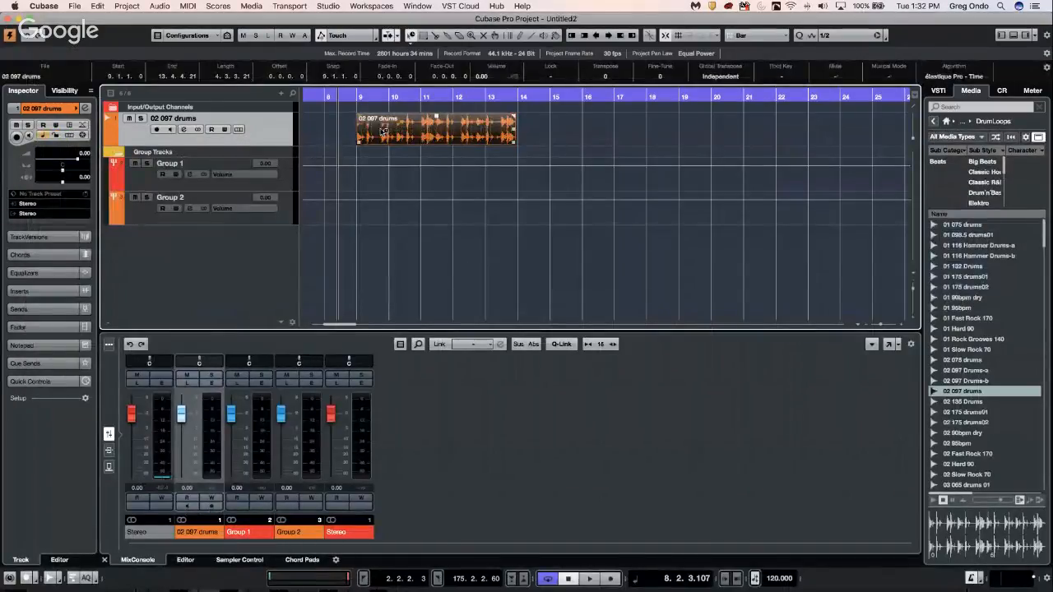
key(p)
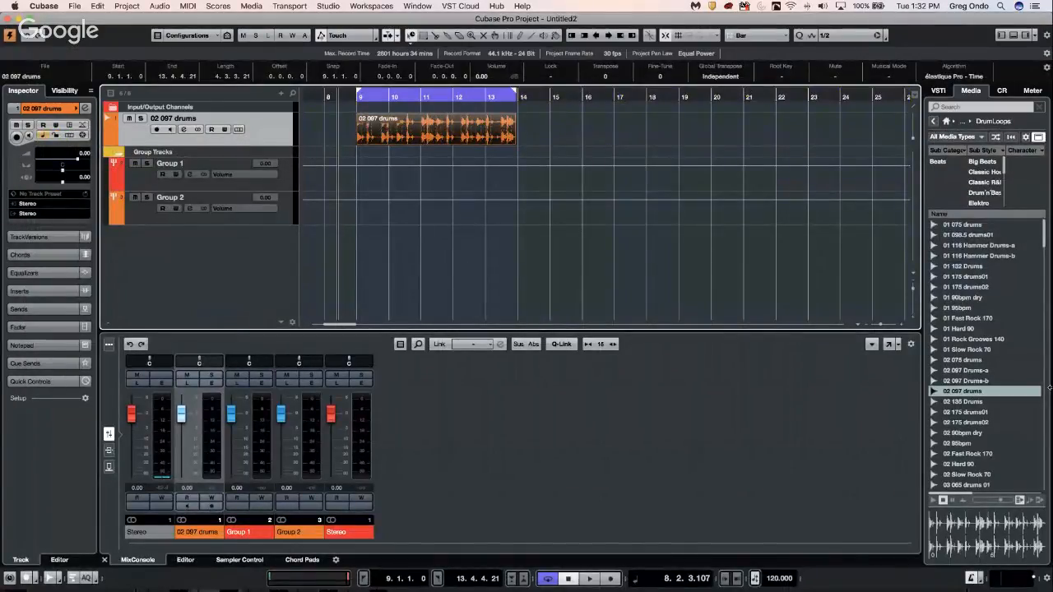
click(889, 346)
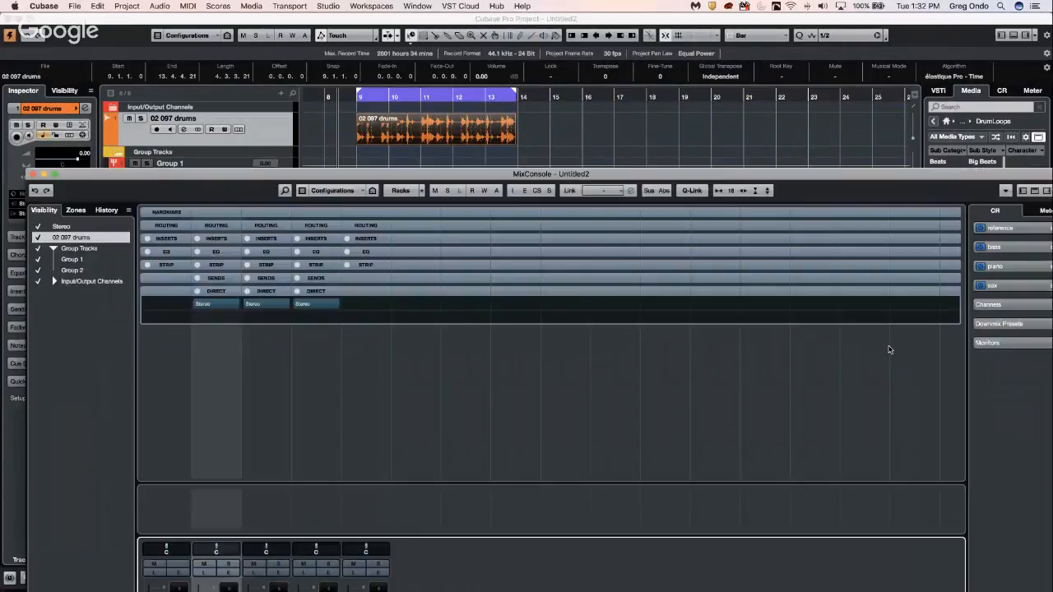
drag(933, 178, 903, 25)
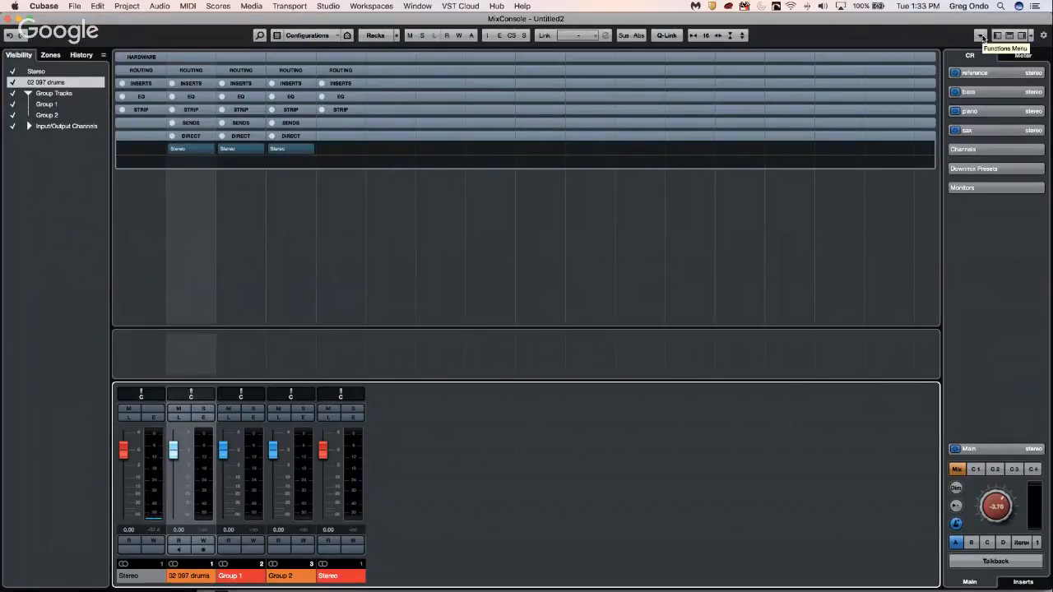
Step: Turn on summing mode for Direct Routing in the MixConsole
click(981, 37)
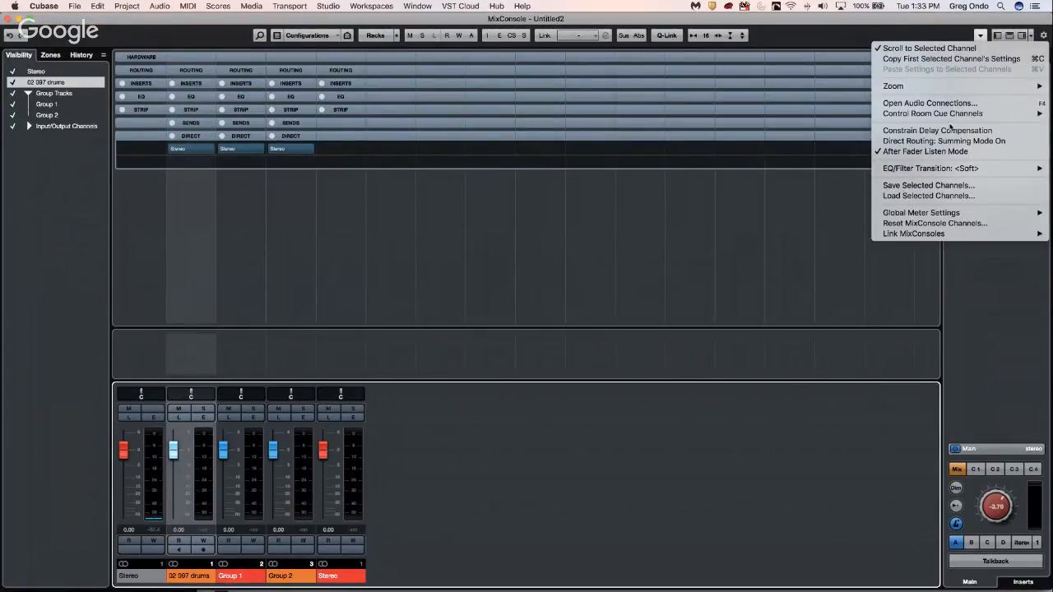
click(1000, 41)
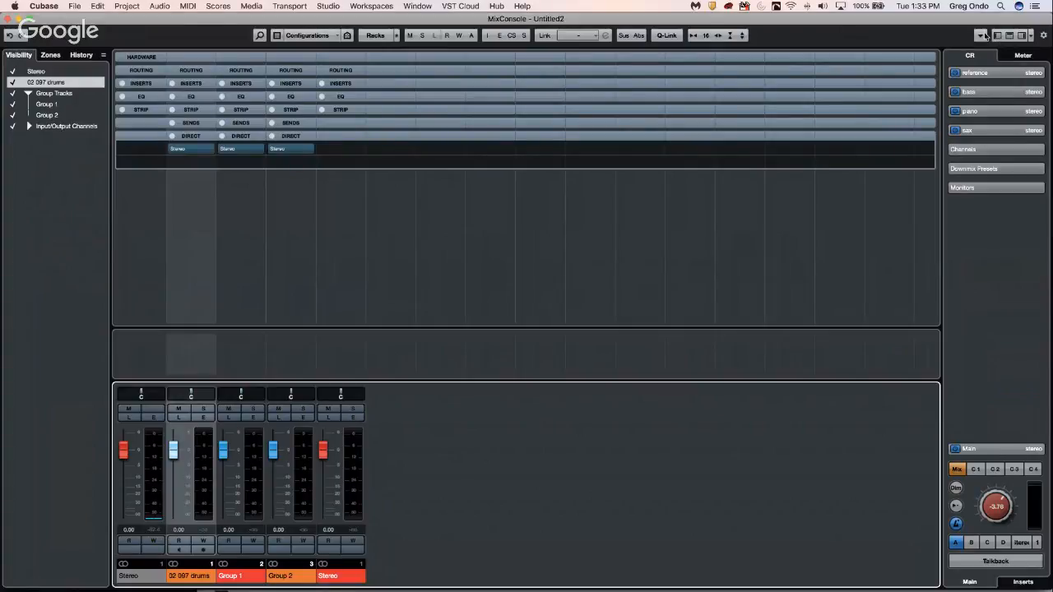
click(980, 37)
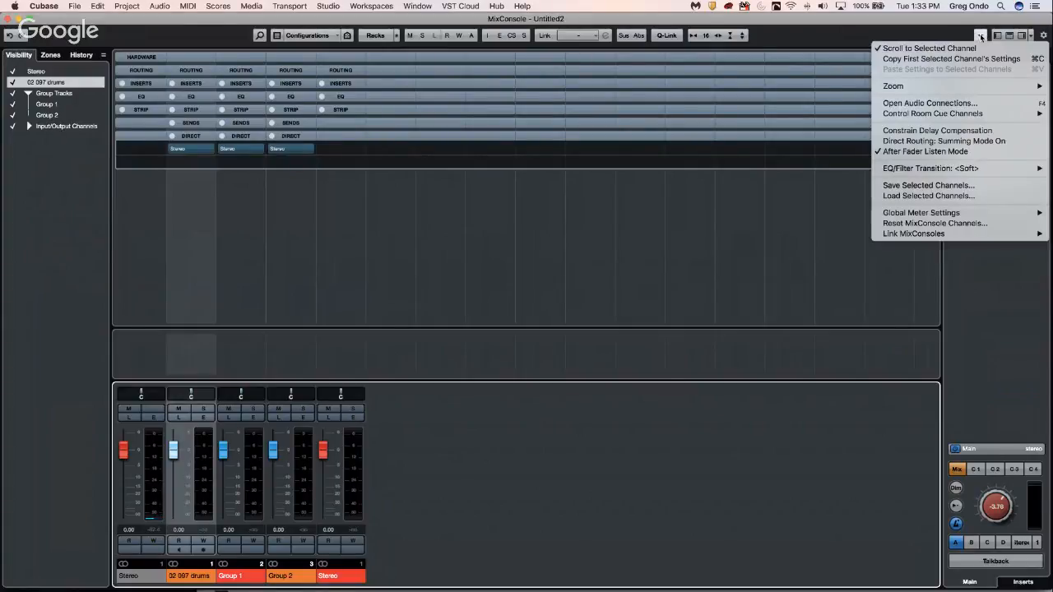
click(951, 141)
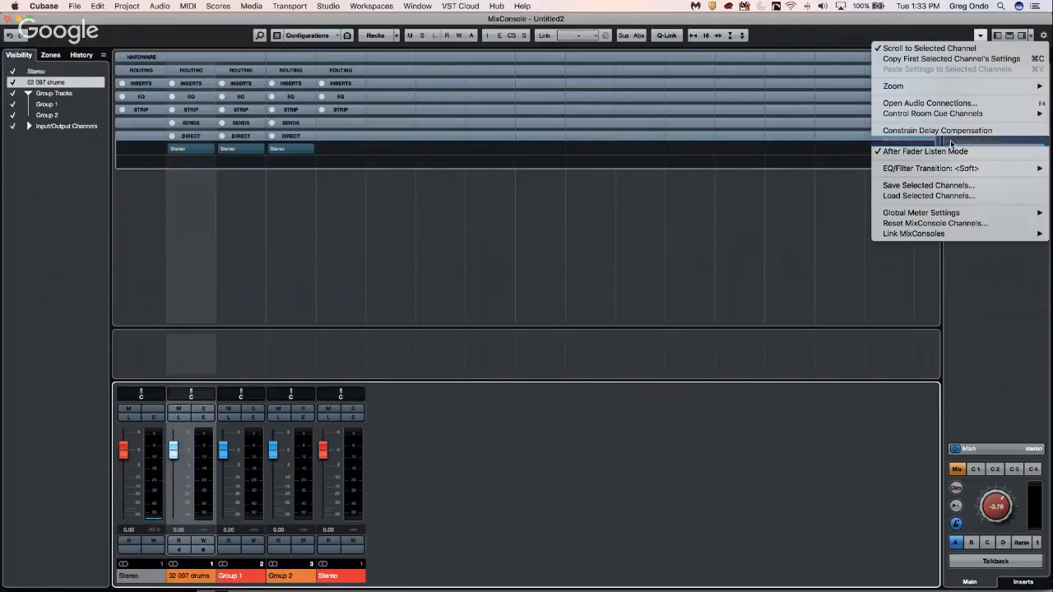
click(981, 35)
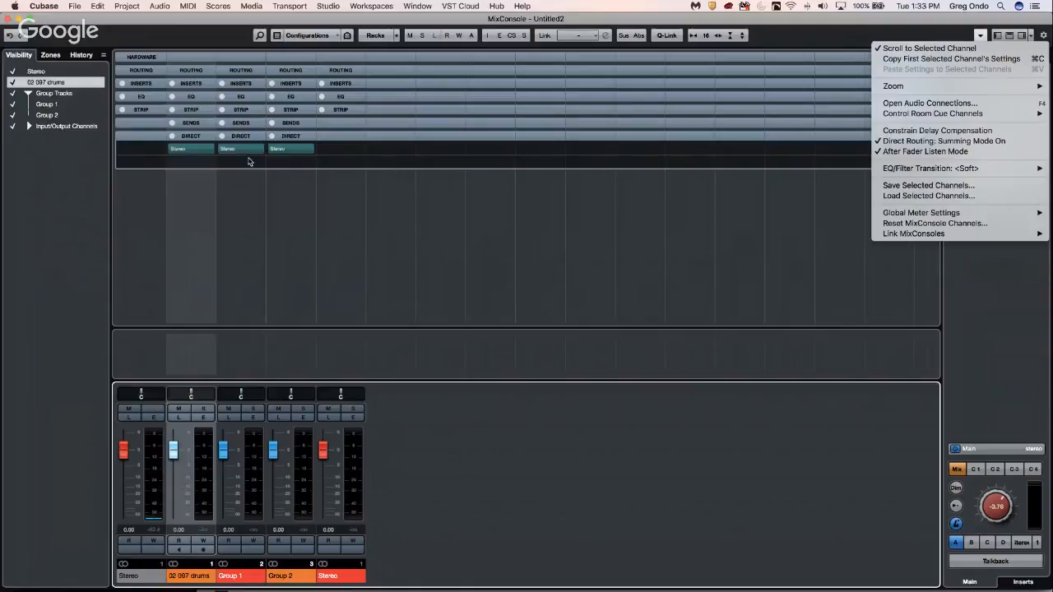
click(203, 172)
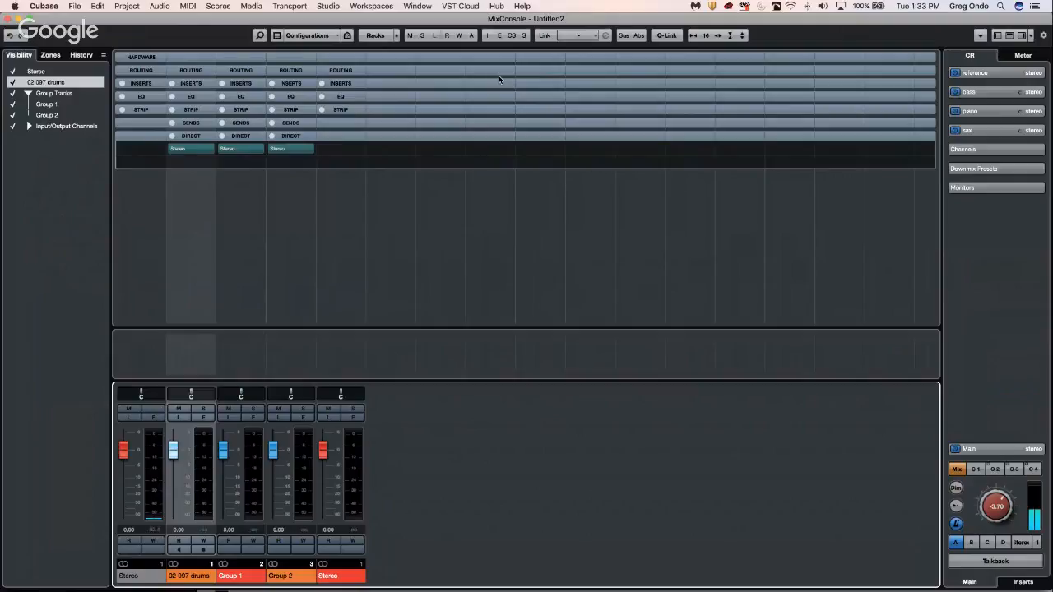
Step: Assign Group 1 and Group 2 as direct routing destinations of 02 097 drums, start playback and activate Group 2 alongside Group 1
click(209, 149)
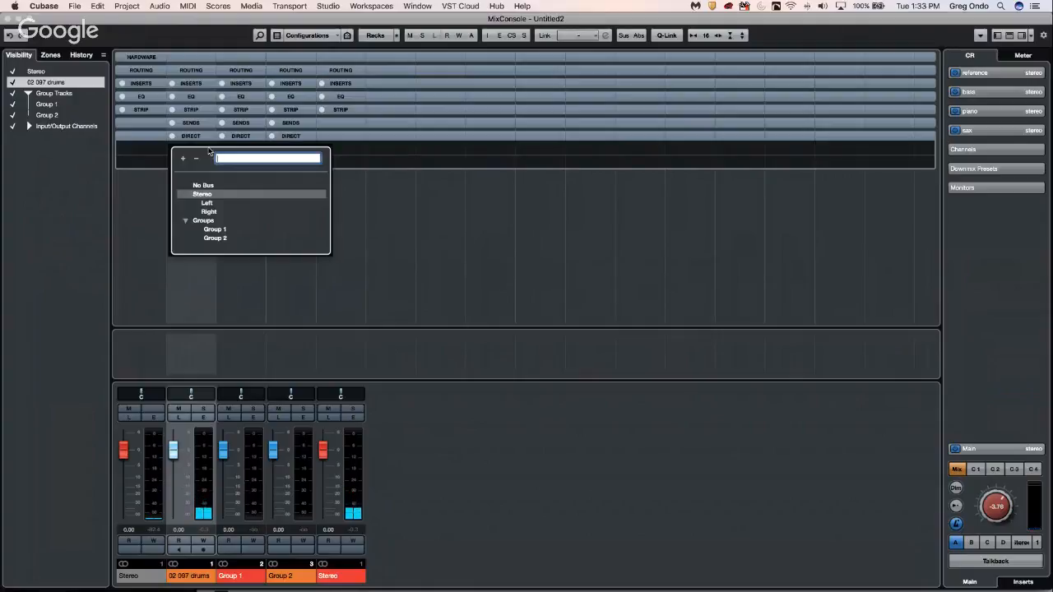
click(223, 229)
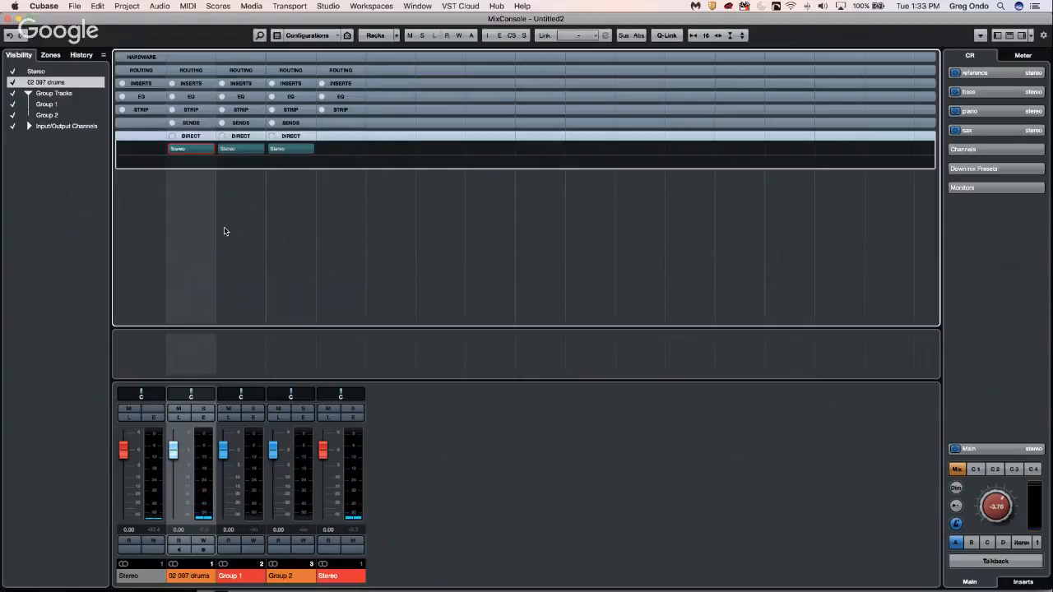
click(206, 149)
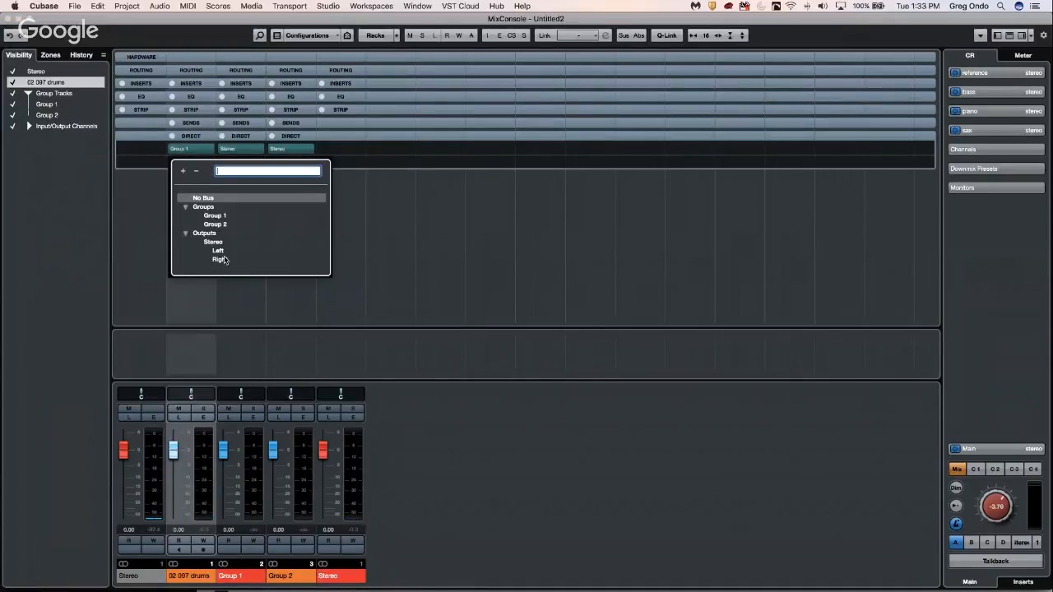
click(222, 227)
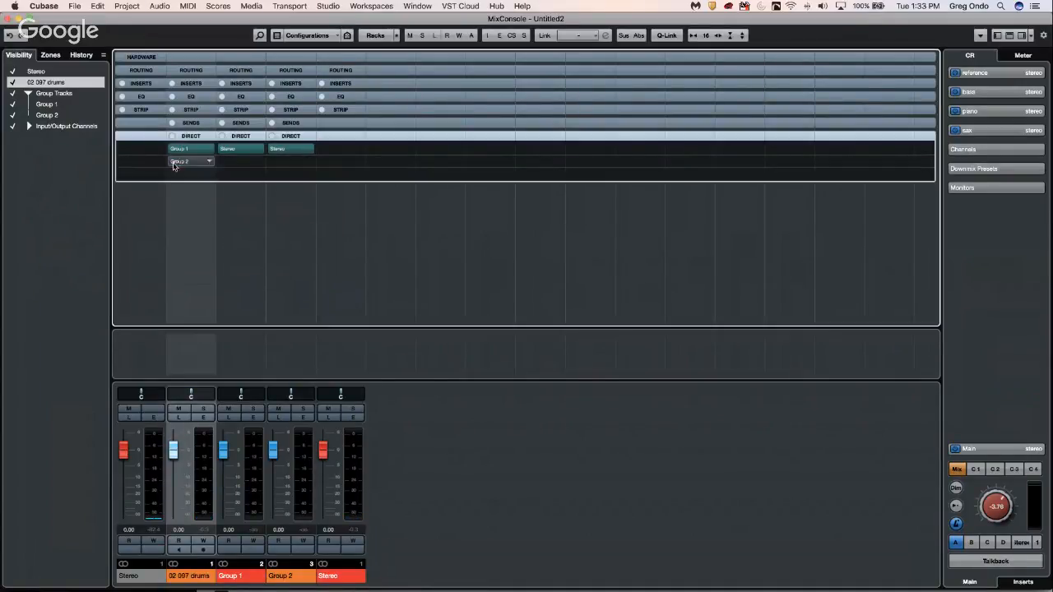
key(space)
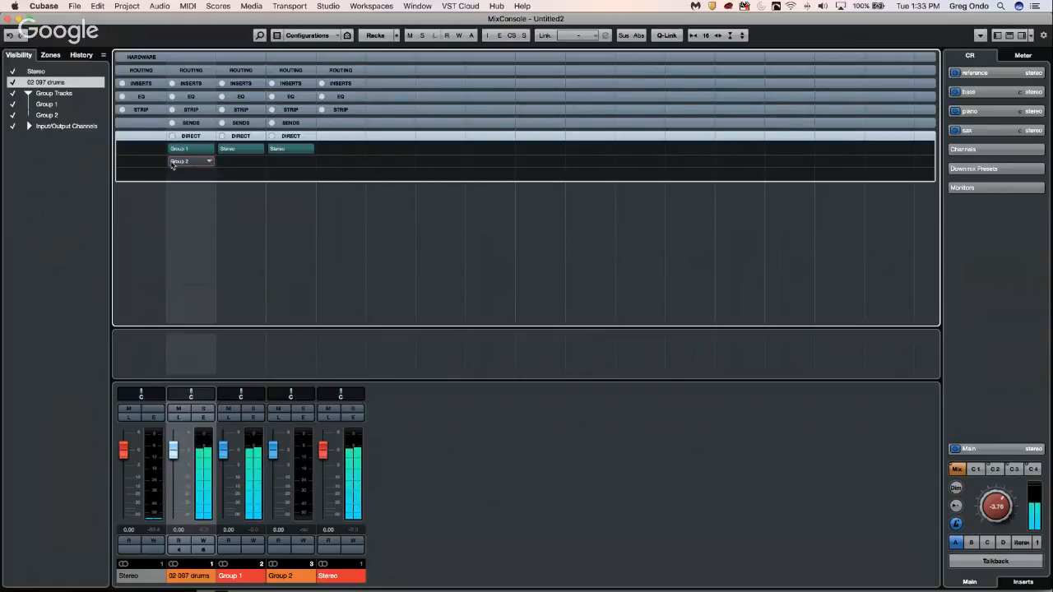
click(202, 162)
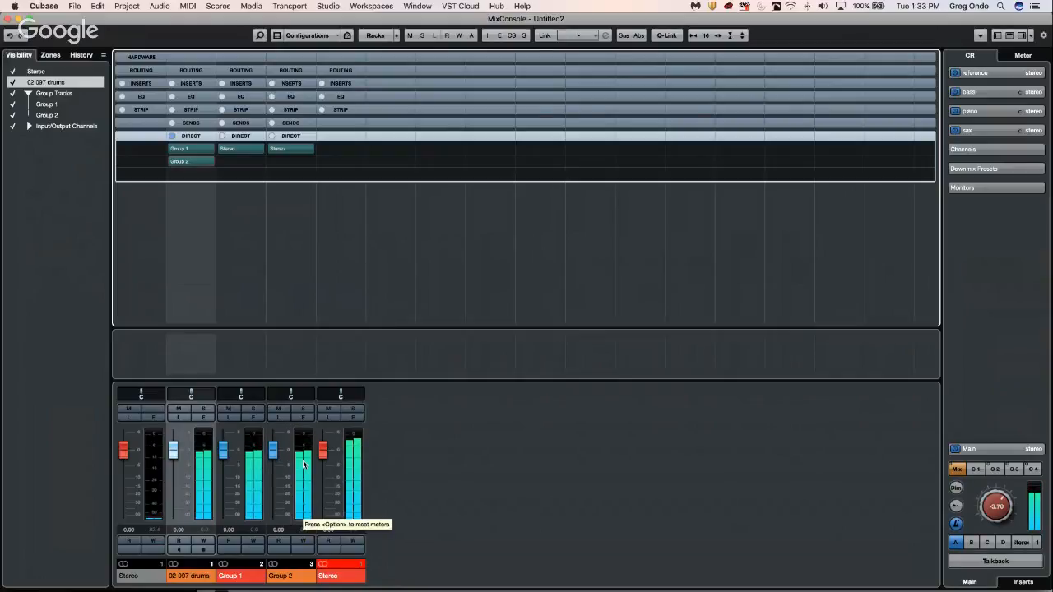
Step: Open the Group 1 channel settings and insert the Tube Compressor in its first insert slot
click(254, 418)
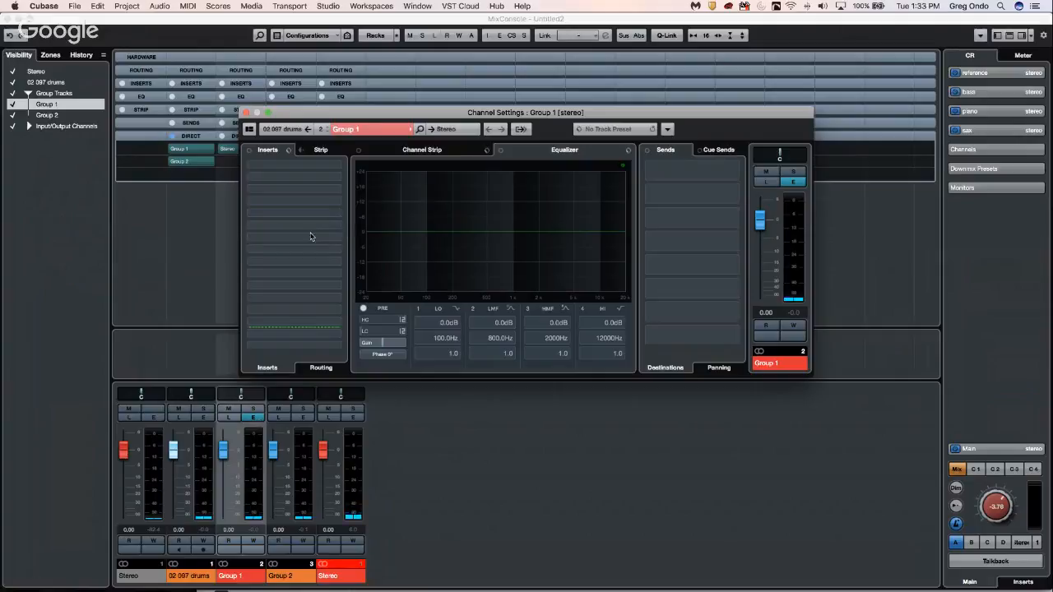
click(340, 167)
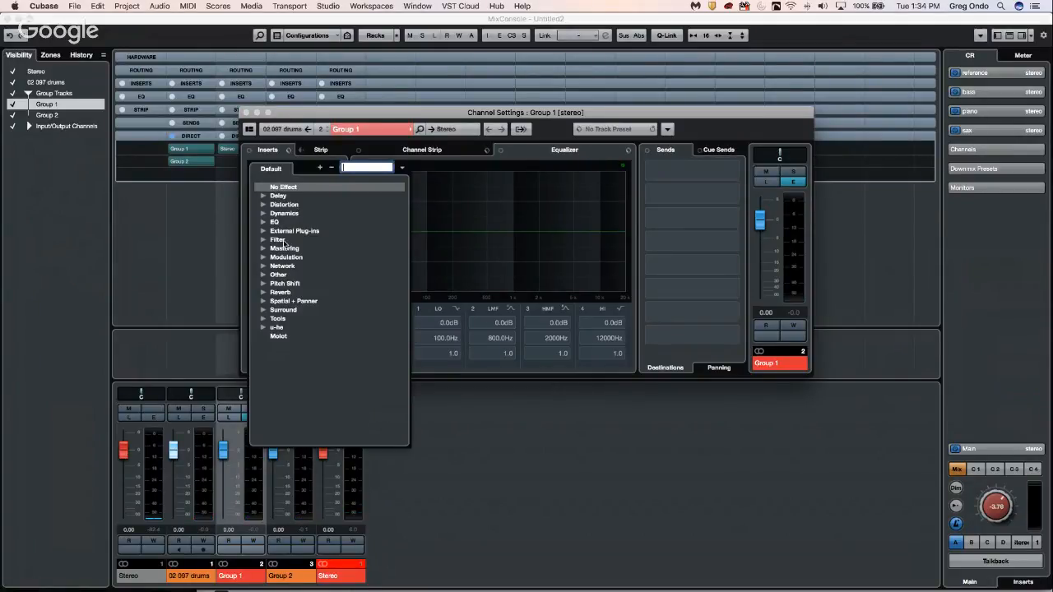
click(262, 215)
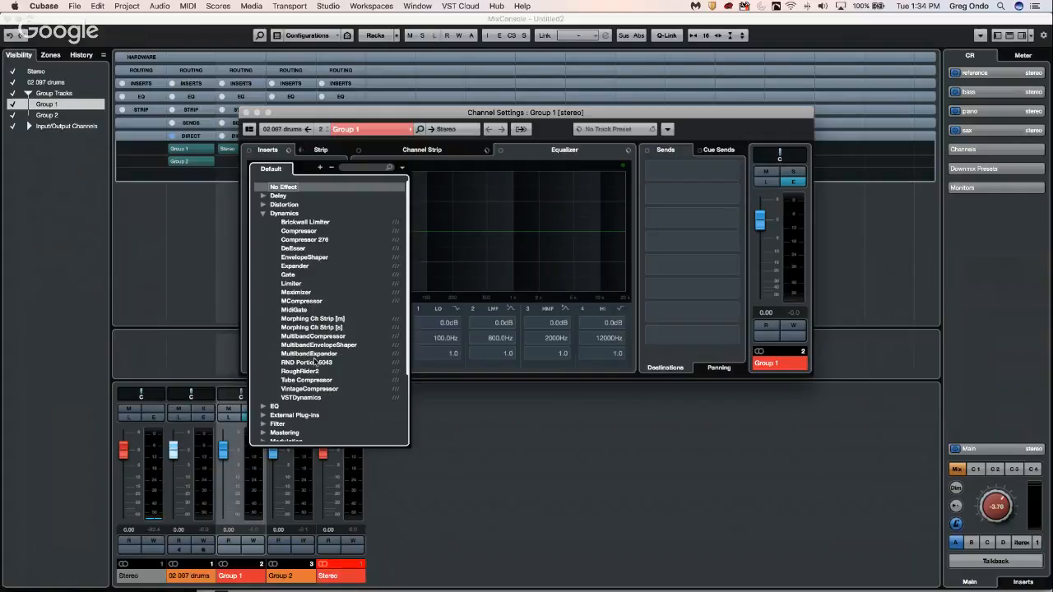
click(306, 380)
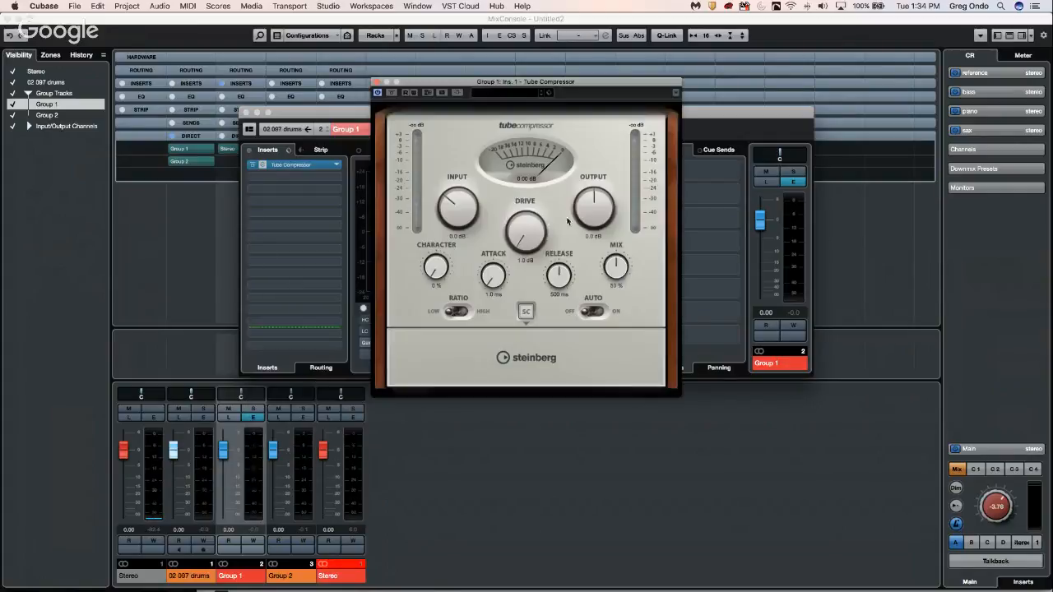
Step: During playback, set the Tube Compressor's drive to about 4.9 dB, input to about 43.9 dB and output to about 0 dB
key(space)
drag(525, 234, 535, 173)
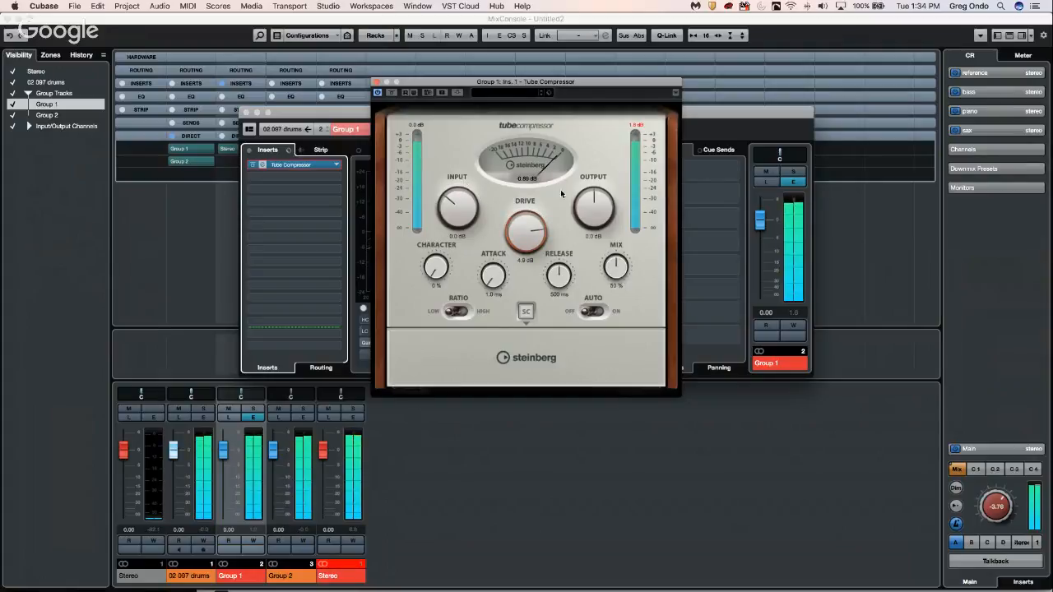
drag(602, 199, 601, 225)
drag(465, 209, 472, 160)
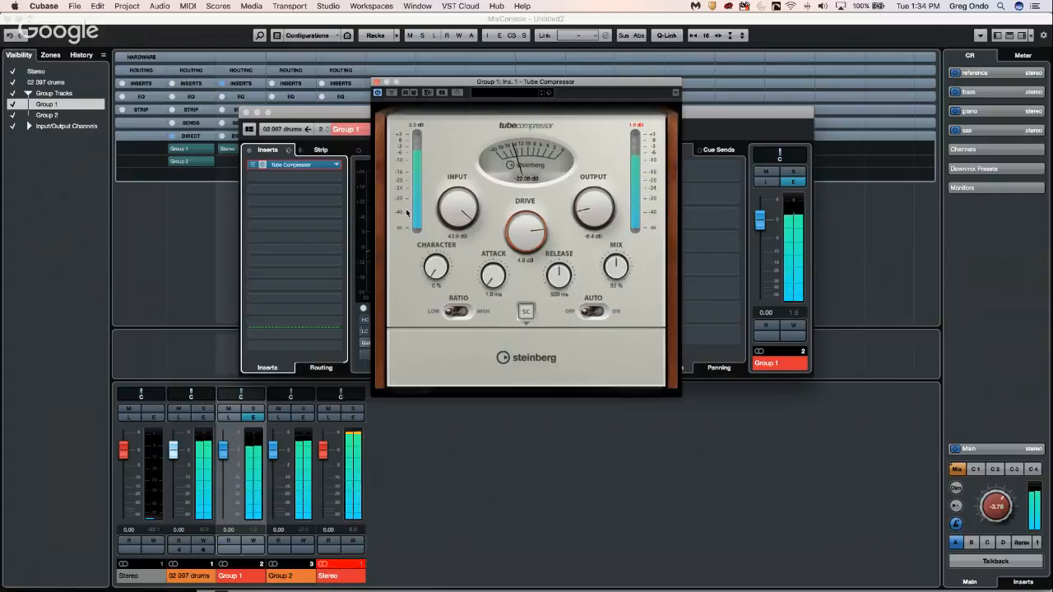
drag(593, 206, 595, 177)
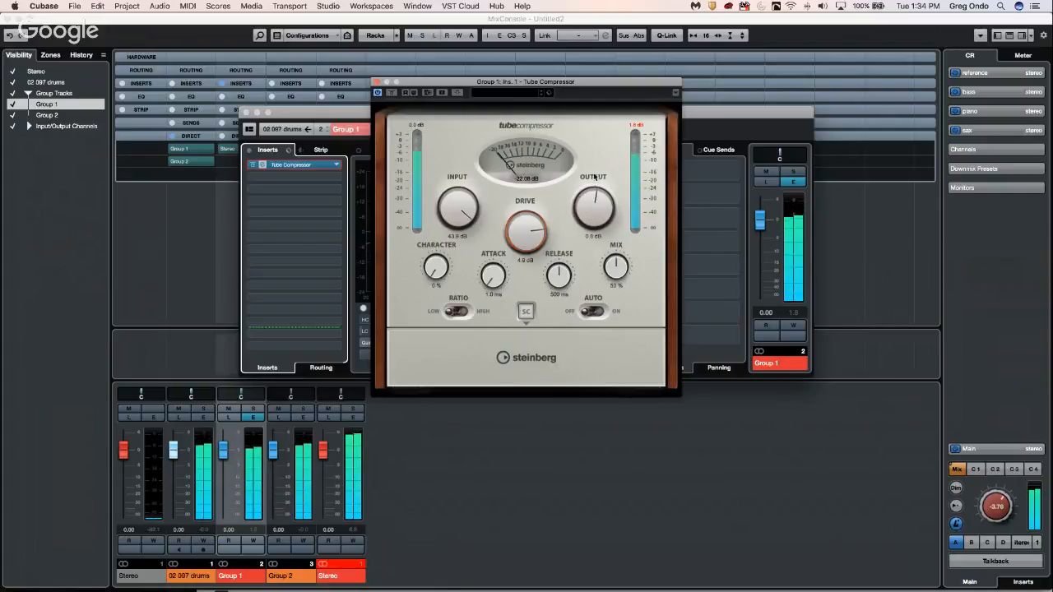
Step: Load the AM Bass Synth 3 preset into the Tube Compressor on Group 1
click(500, 93)
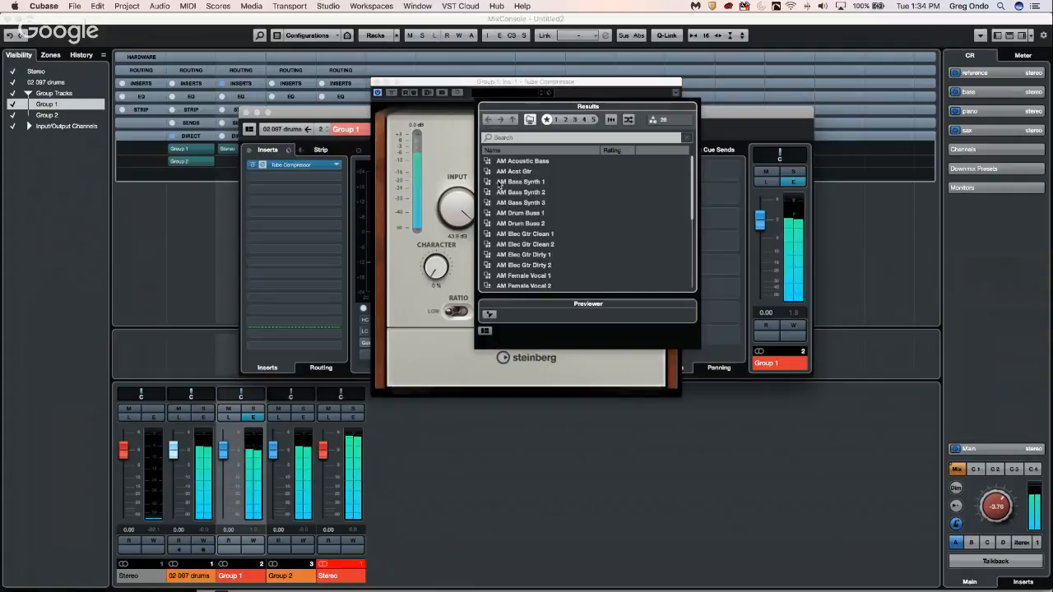
click(528, 204)
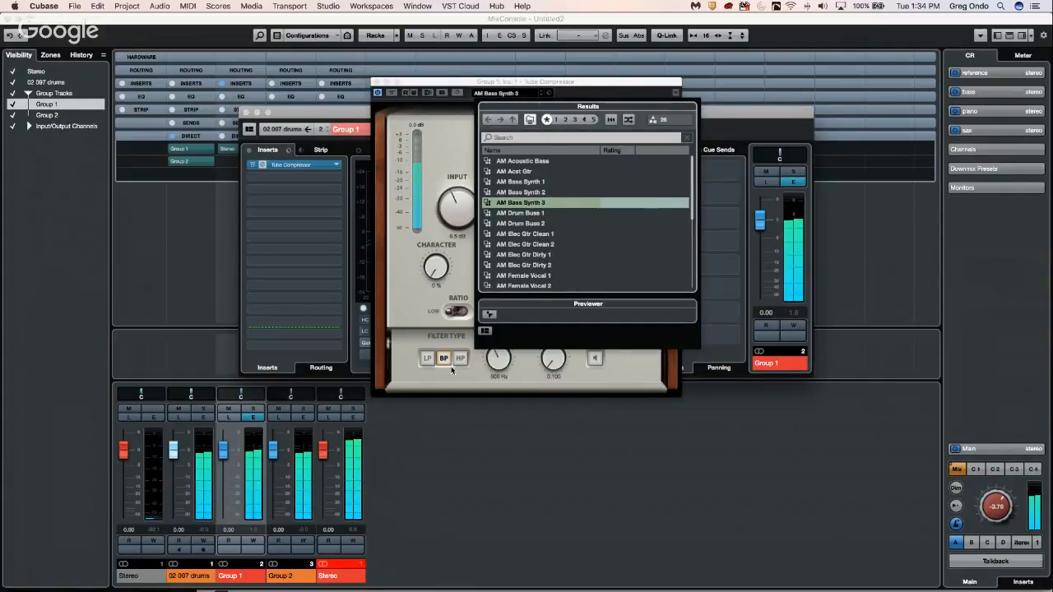
click(471, 384)
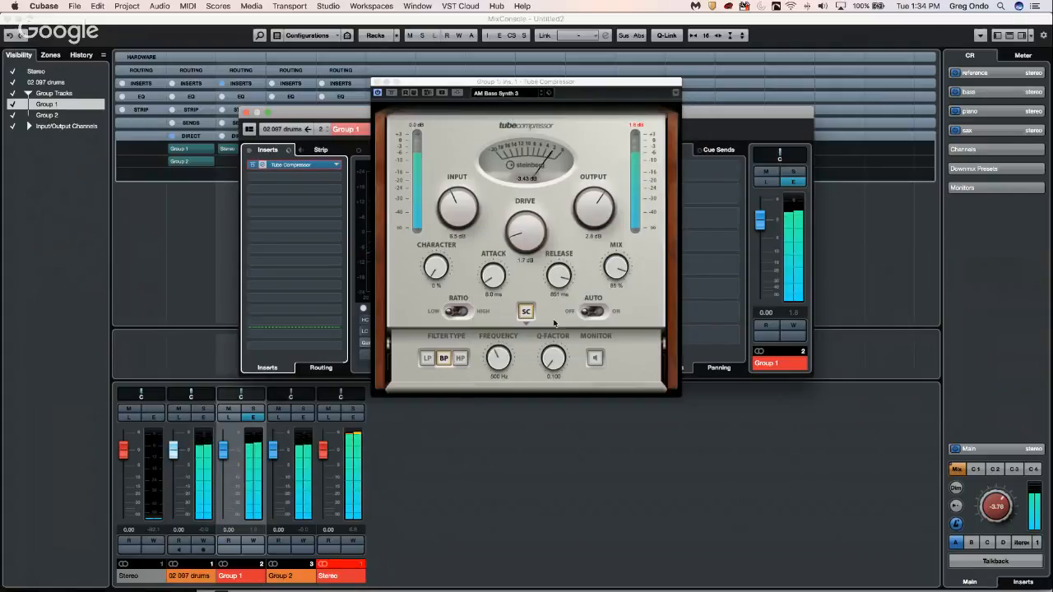
Step: Set the compressor's Q-factor to about 1.449, mix to 100 %, drive to 5.2 dB, input to 43.2 dB and output to about -8.2 dB, and close it
drag(554, 360, 555, 344)
drag(616, 267, 609, 185)
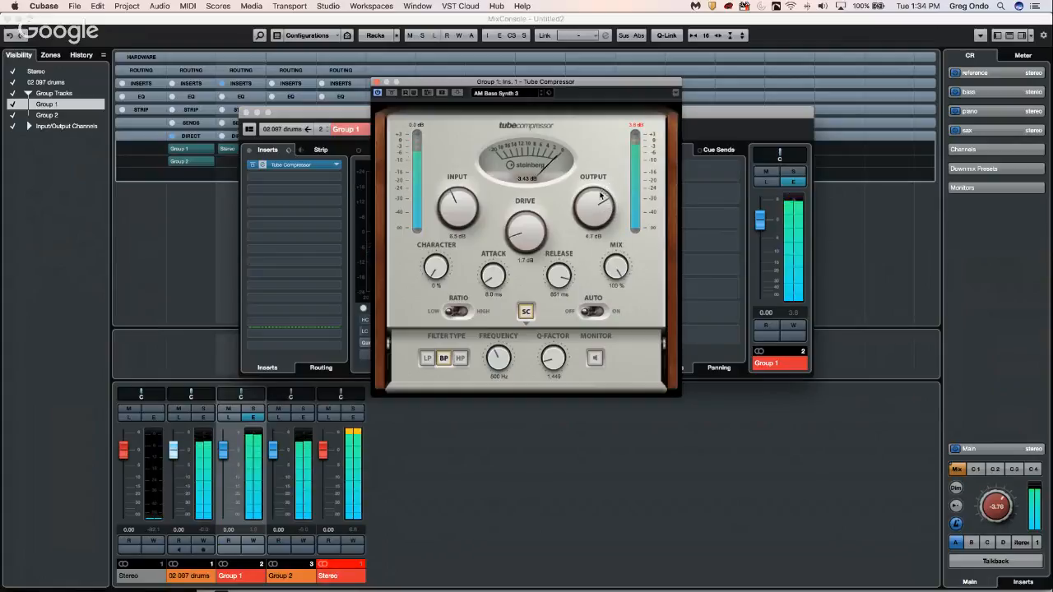
drag(534, 230, 518, 160)
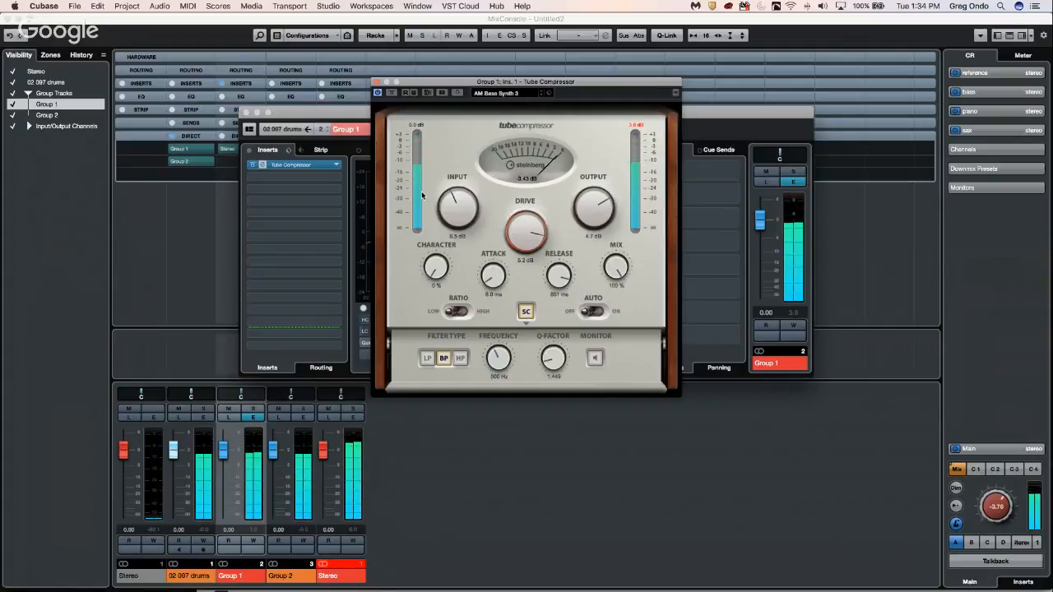
drag(446, 205, 450, 183)
drag(586, 191, 582, 243)
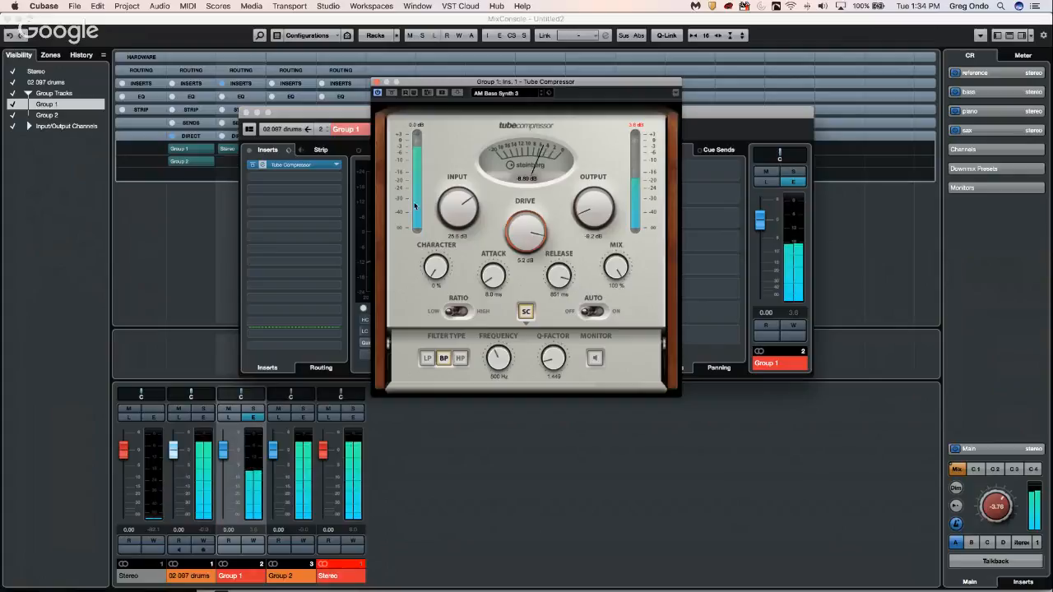
drag(448, 198, 440, 165)
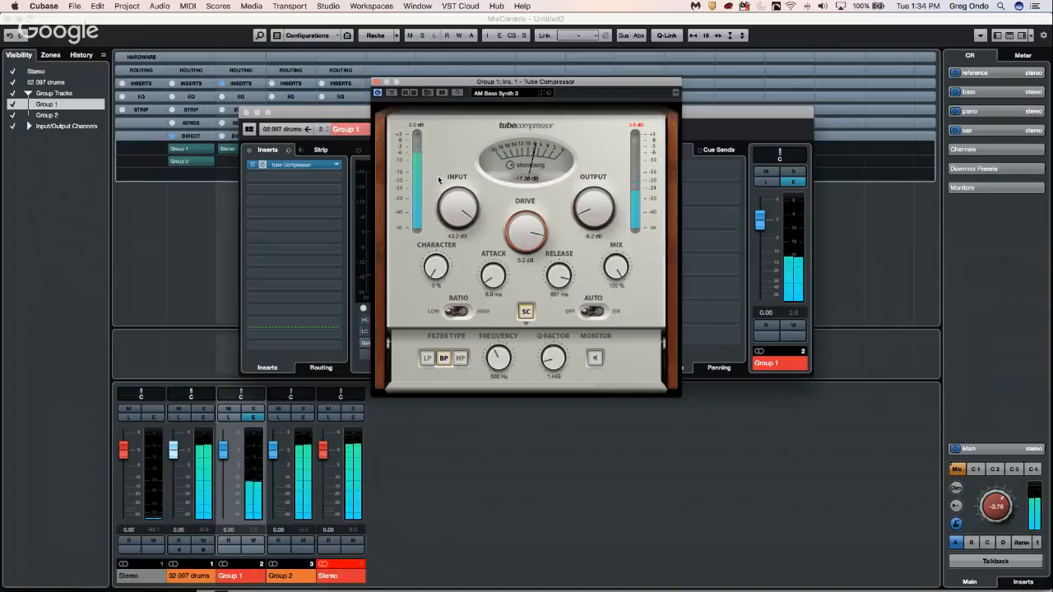
click(354, 114)
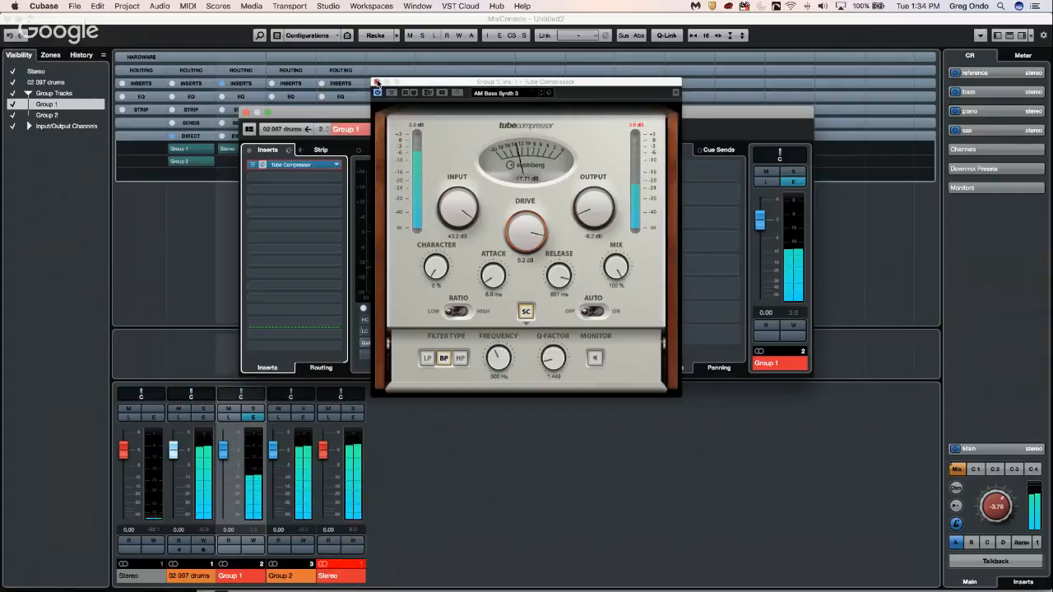
click(378, 82)
Step: Boost Group 1's high-mid EQ band by about 12.7 dB at about 161.4 Hz during playback, comparing with its channel settings closed and reopened
drag(460, 231, 561, 204)
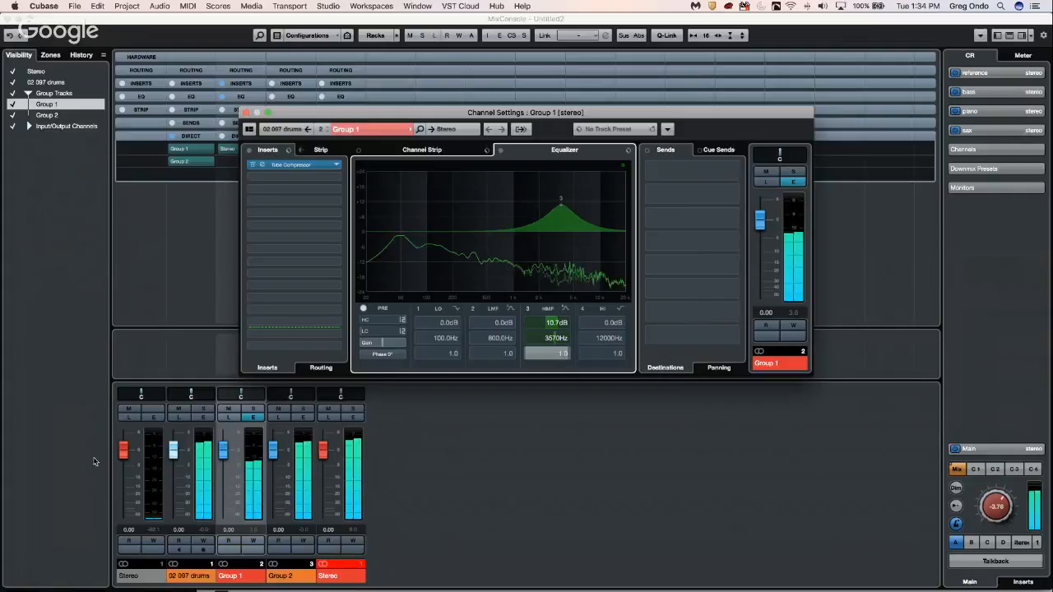
click(253, 419)
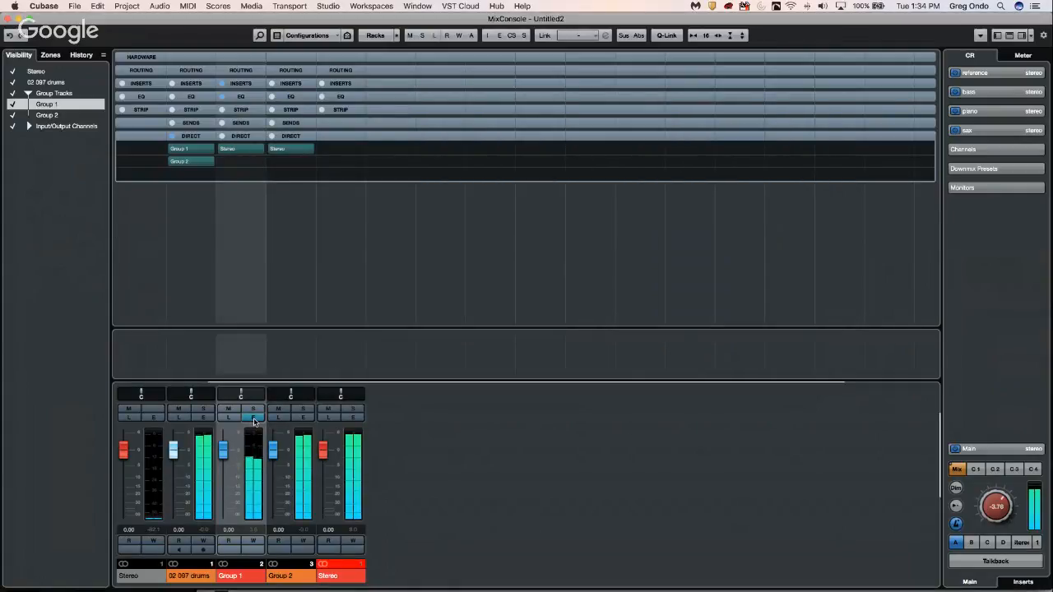
click(253, 419)
drag(561, 205, 445, 203)
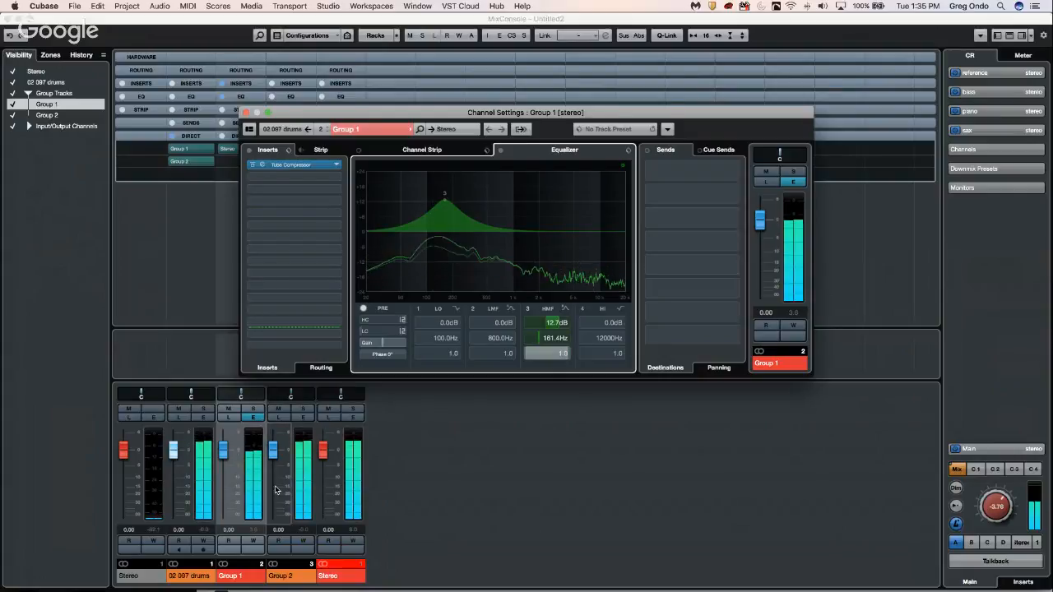
click(253, 418)
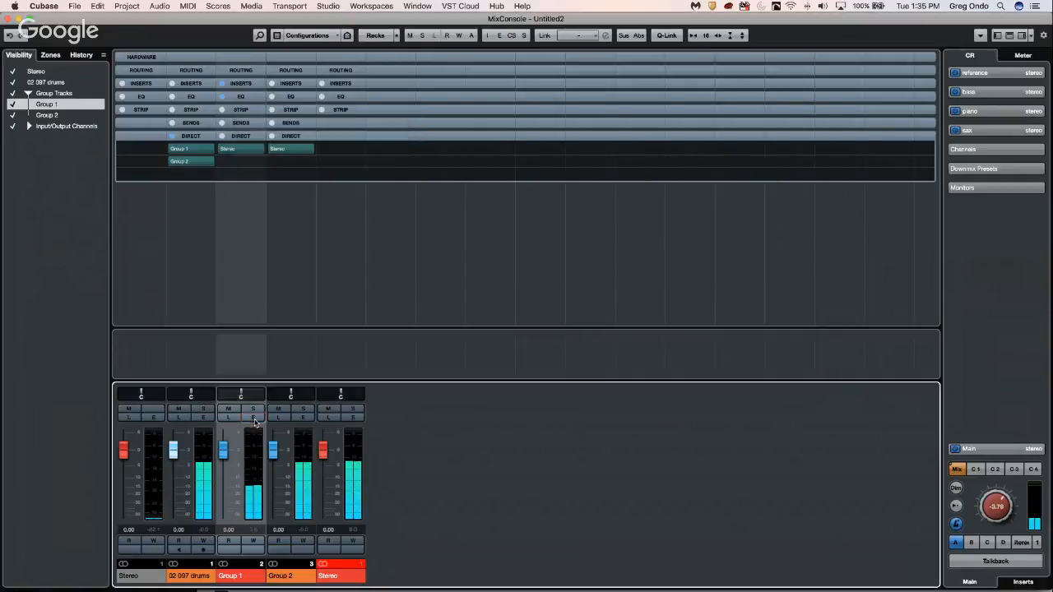
click(254, 418)
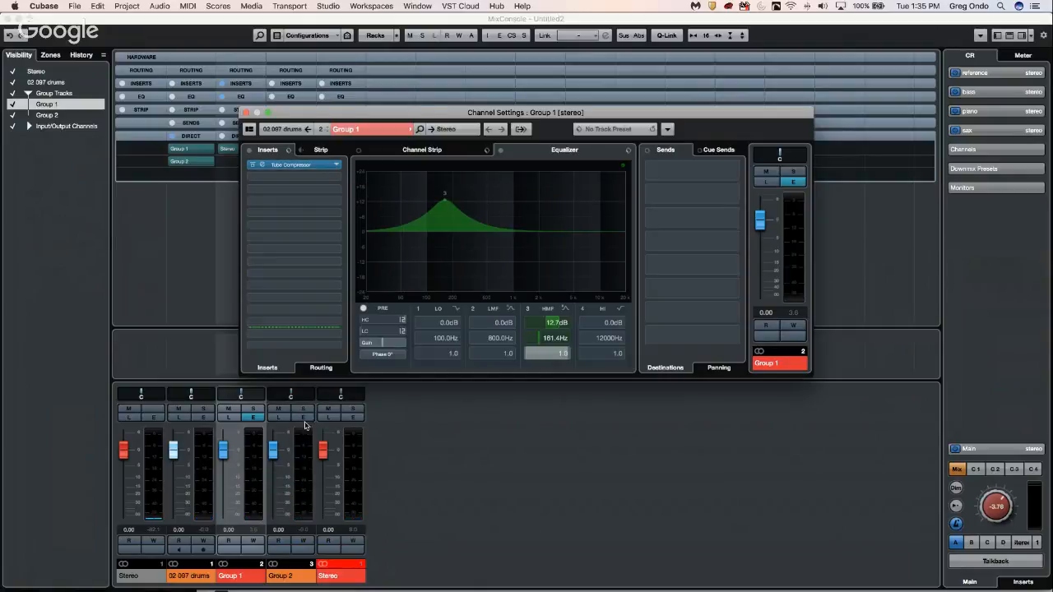
Step: Open separate channel settings windows for Group 2 and Group 1 and move them apart
click(301, 461)
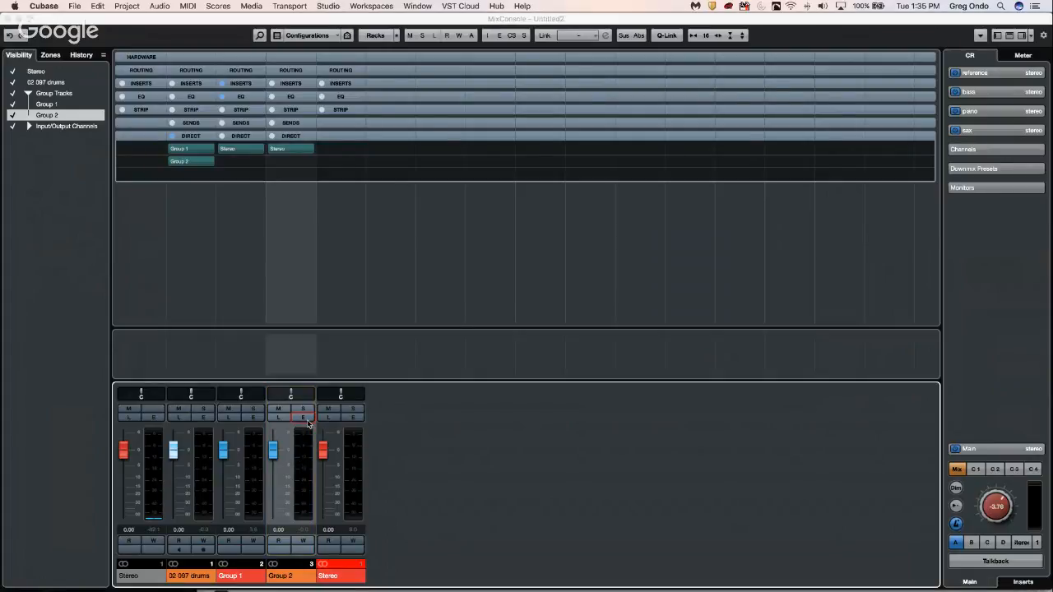
click(310, 417)
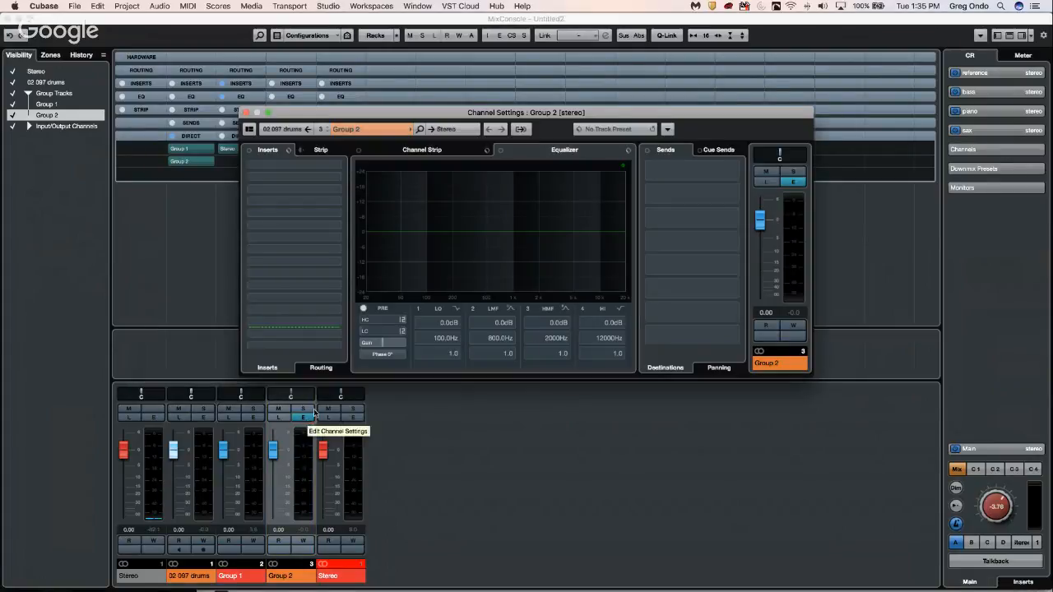
click(253, 417)
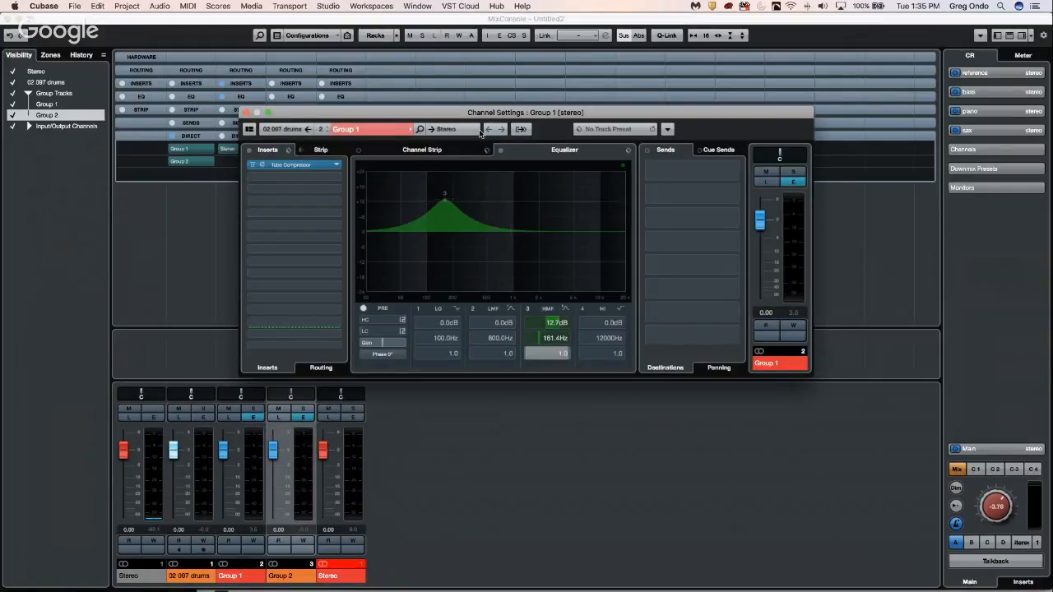
drag(471, 113, 651, 18)
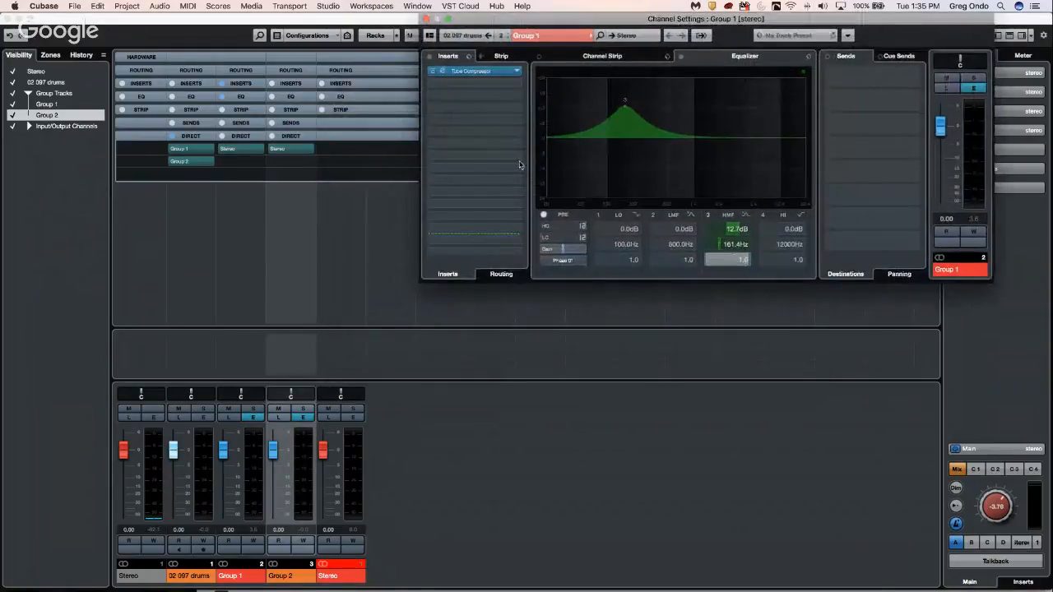
click(304, 417)
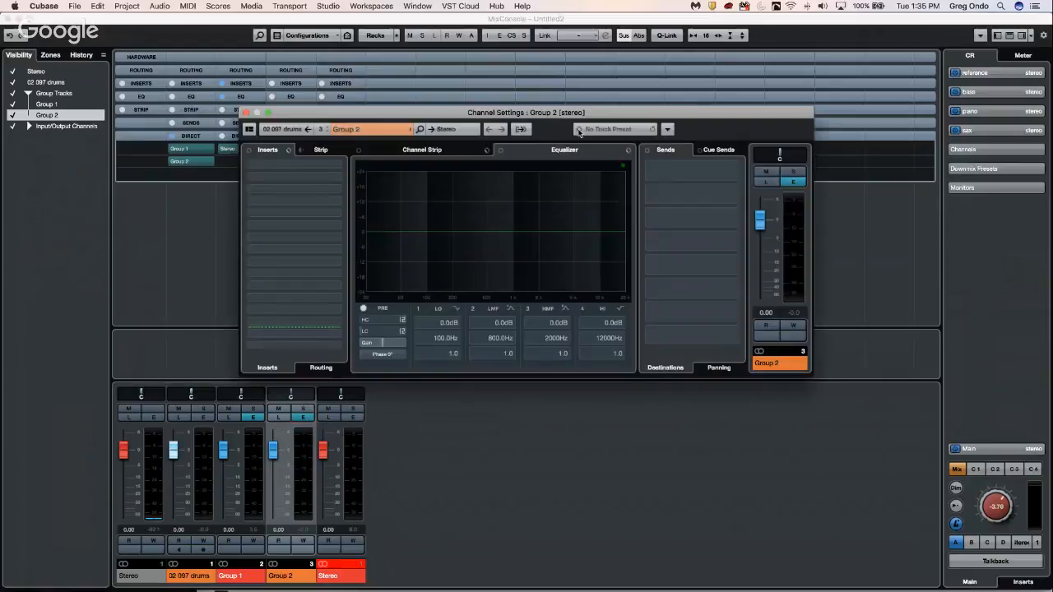
drag(548, 117, 608, 327)
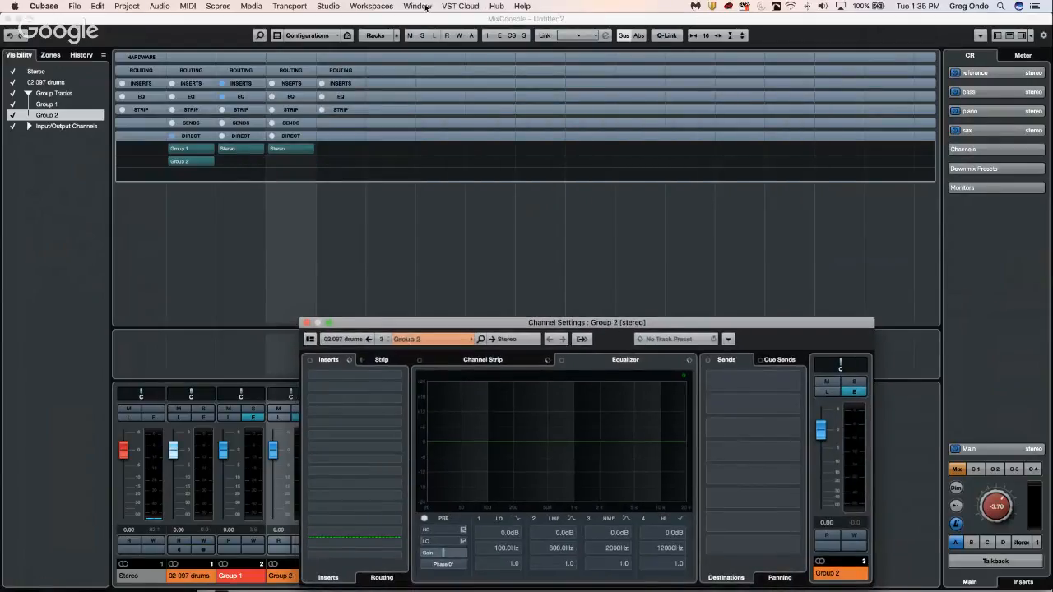
click(419, 6)
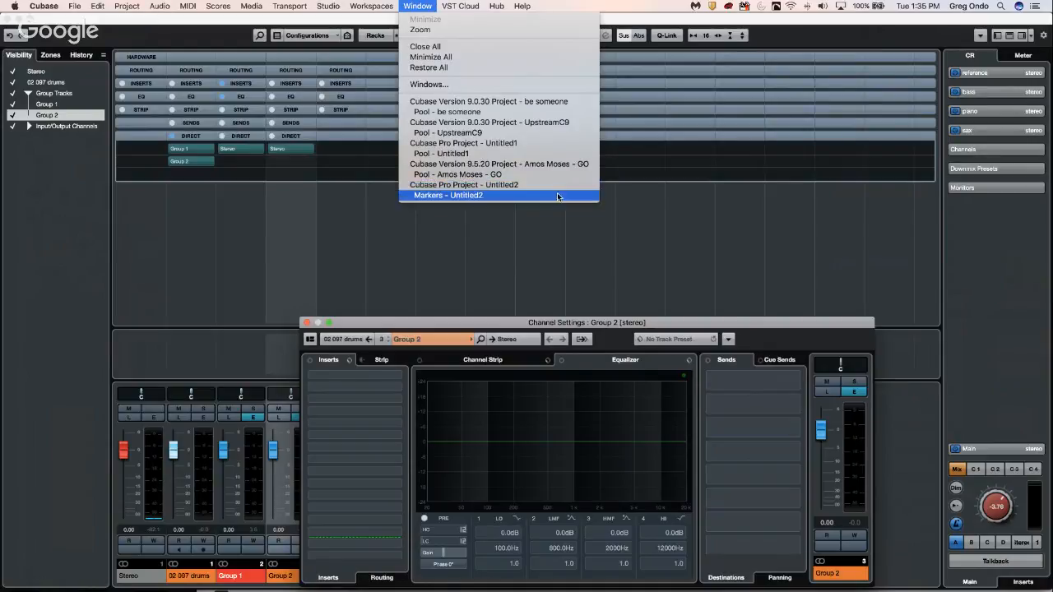
click(729, 238)
drag(591, 321, 587, 153)
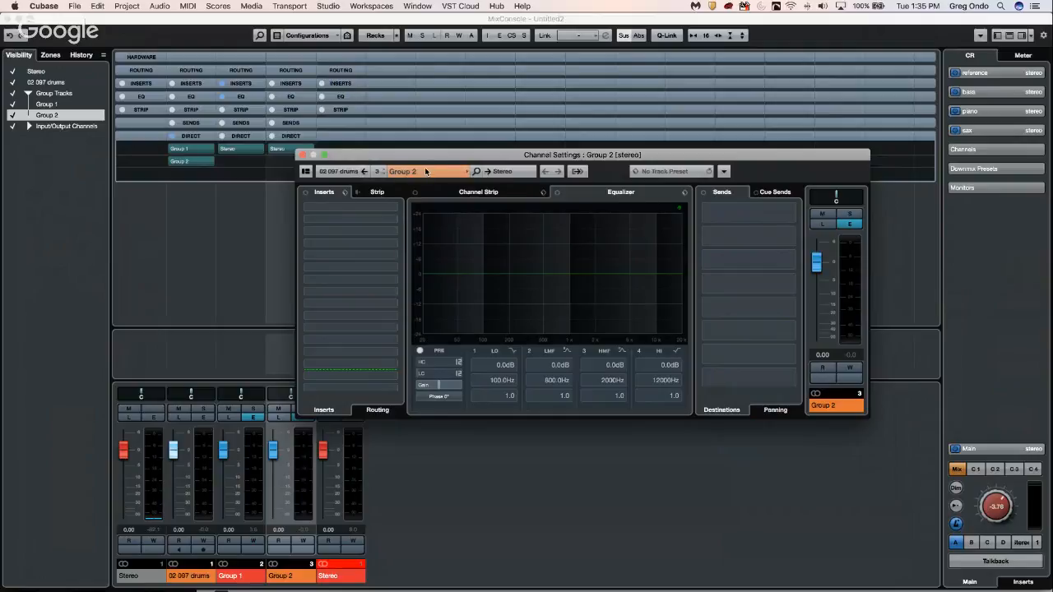
click(392, 172)
click(435, 255)
click(445, 175)
click(435, 264)
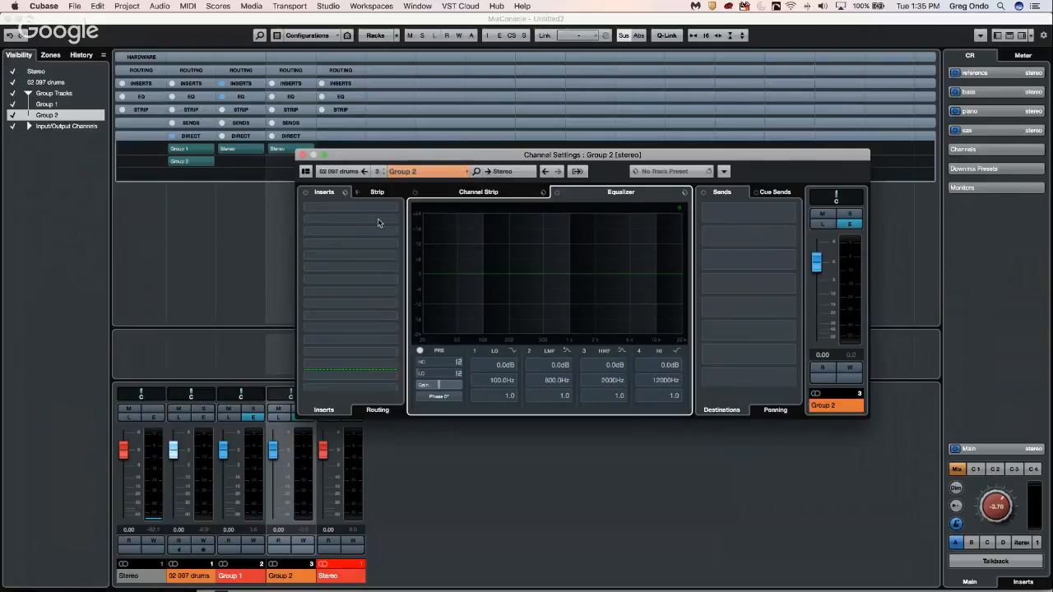
Step: Close the Group 2 channel settings, the MixConsole window and the Group 1 channel settings
click(303, 156)
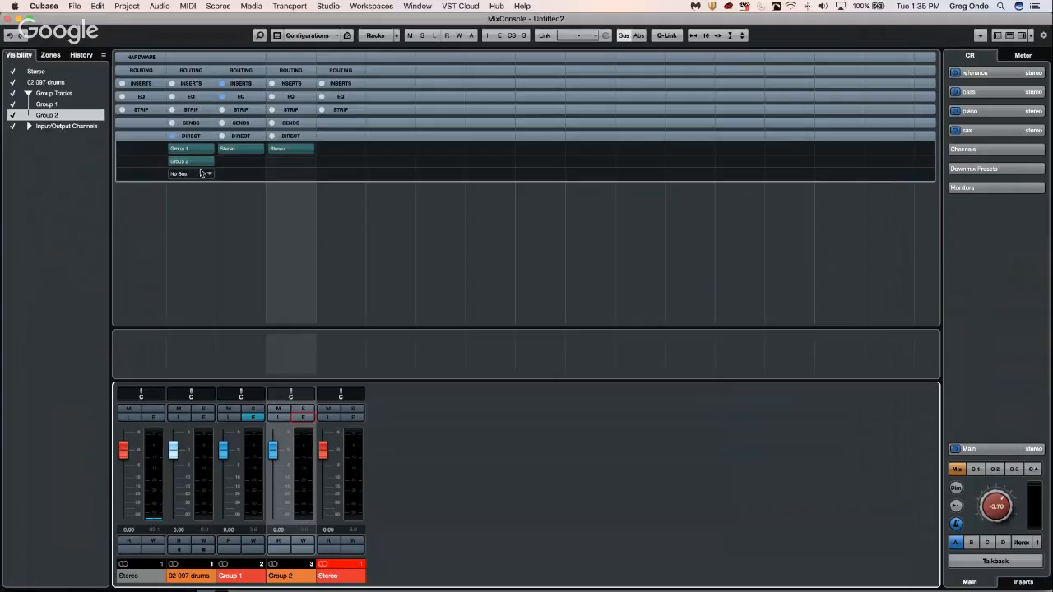
mouse_move(194, 175)
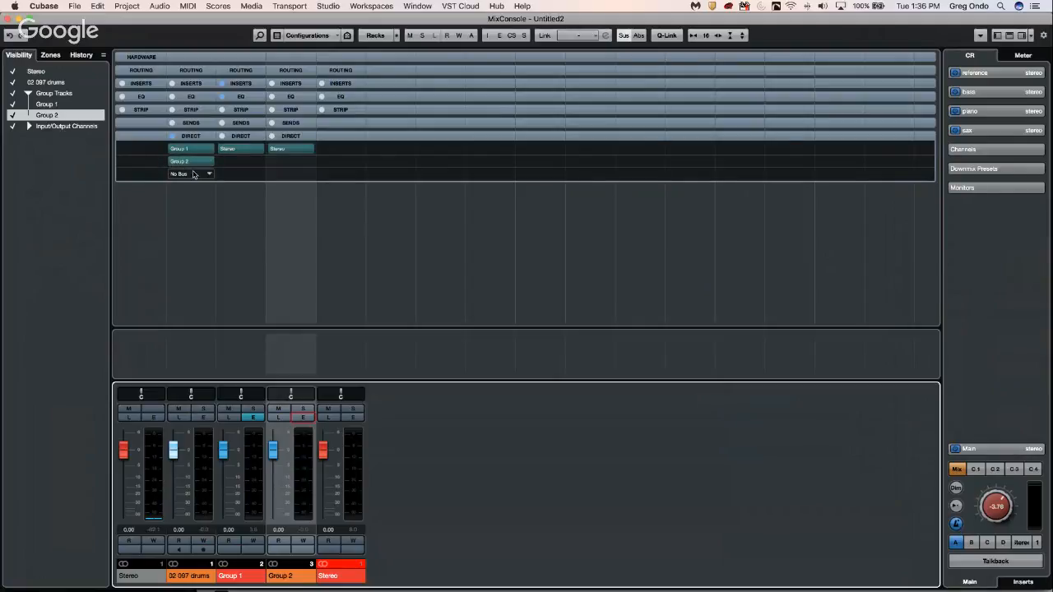
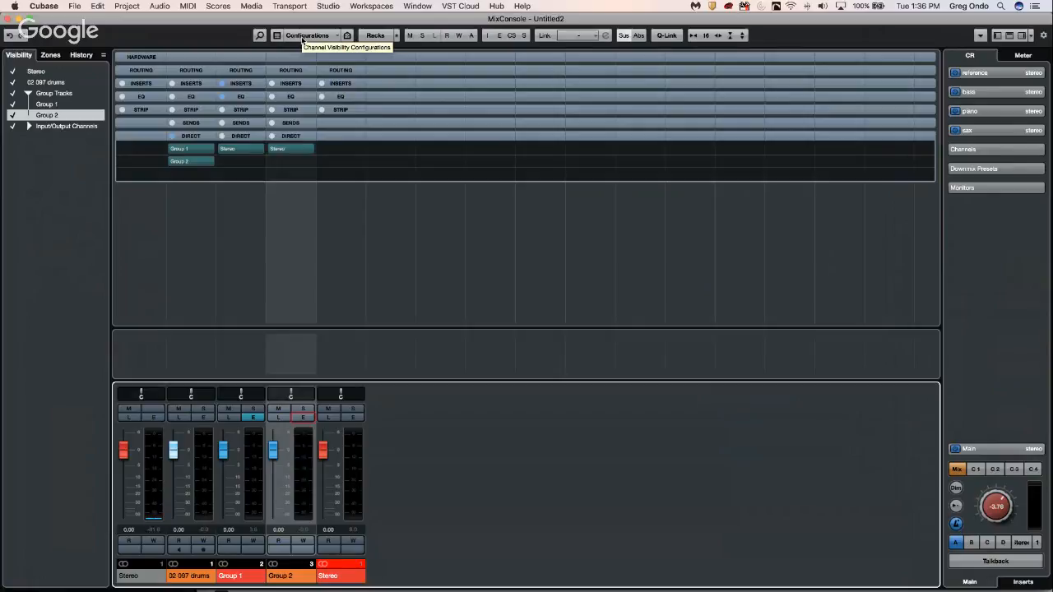
click(9, 20)
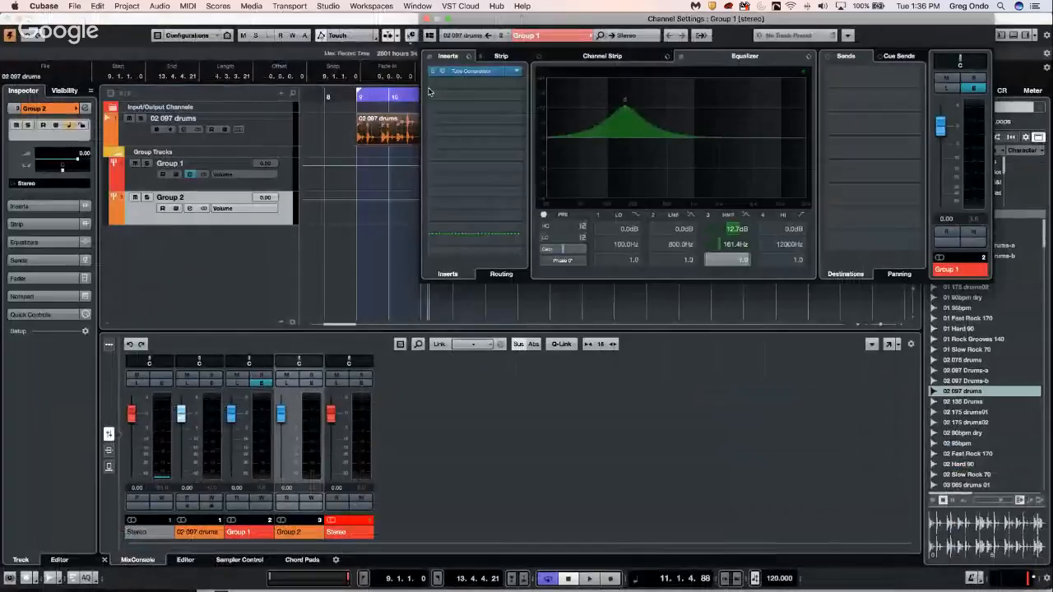
click(426, 19)
Step: Switch to the Amos Moses - GO project, activate it and remove the division of its track list
click(417, 5)
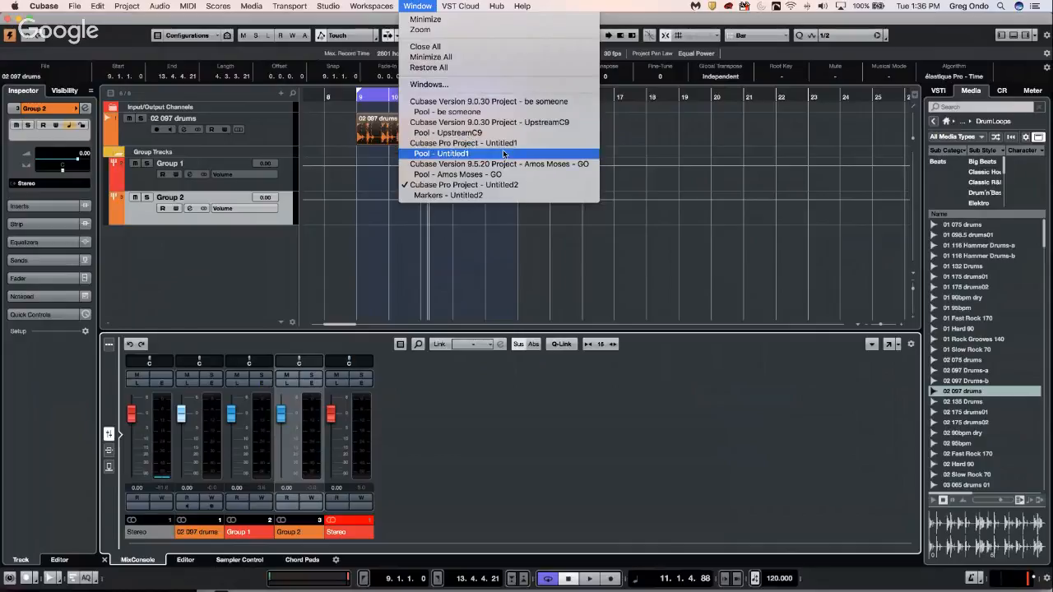
click(524, 164)
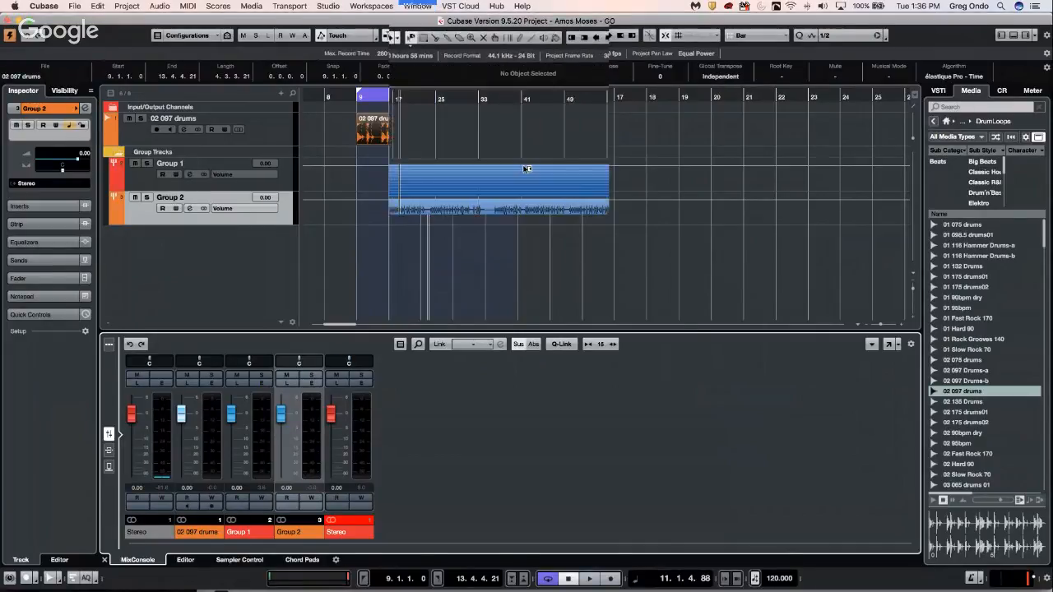
click(10, 38)
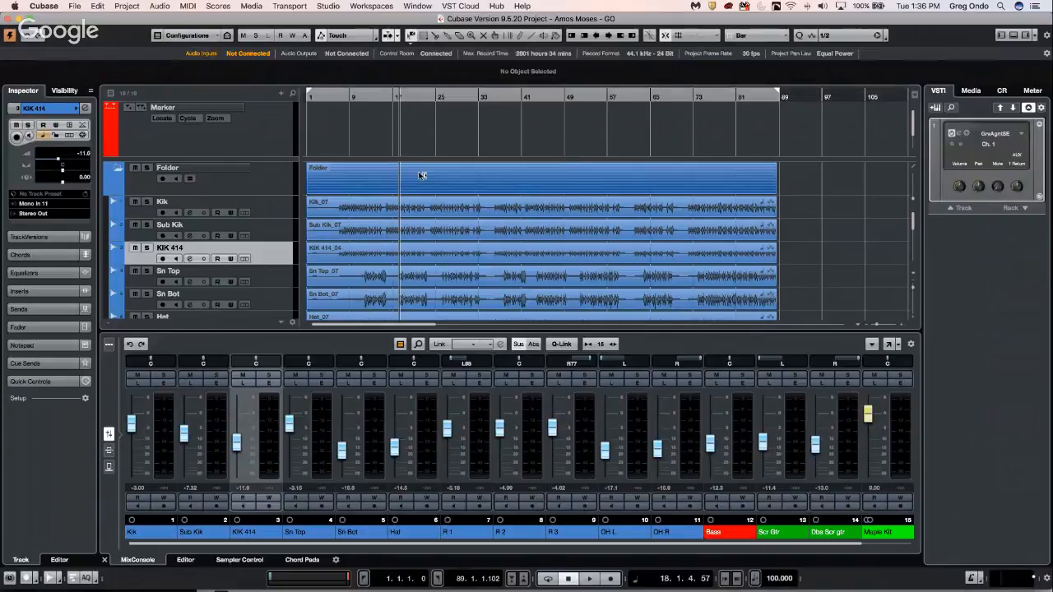
scroll(436, 201, down, 2)
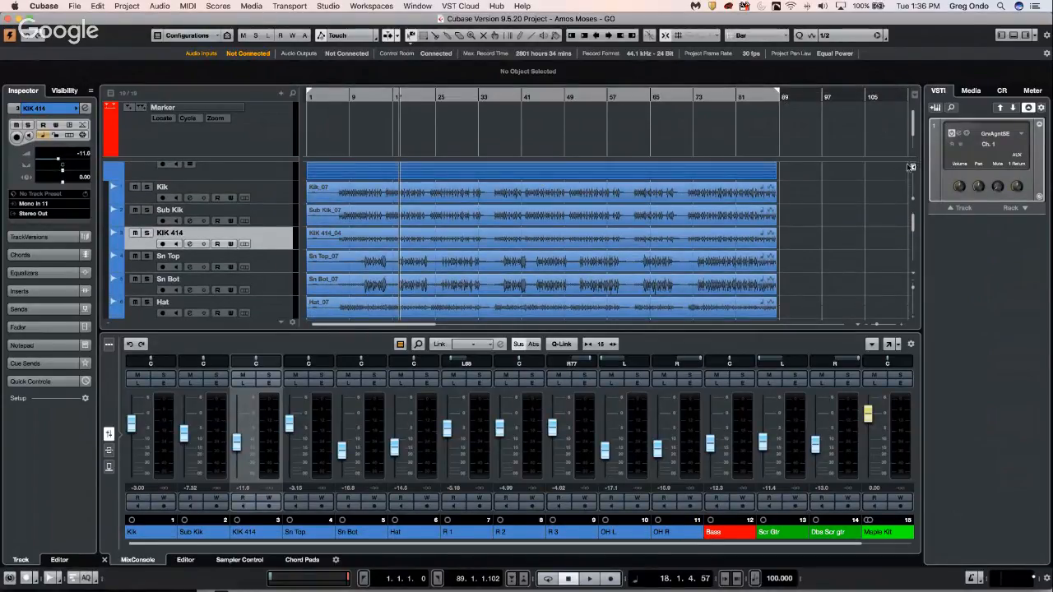
click(914, 95)
Step: Play the song from near its beginning, stop playback and place the project cursor at bar 73
drag(361, 92, 338, 96)
key(space)
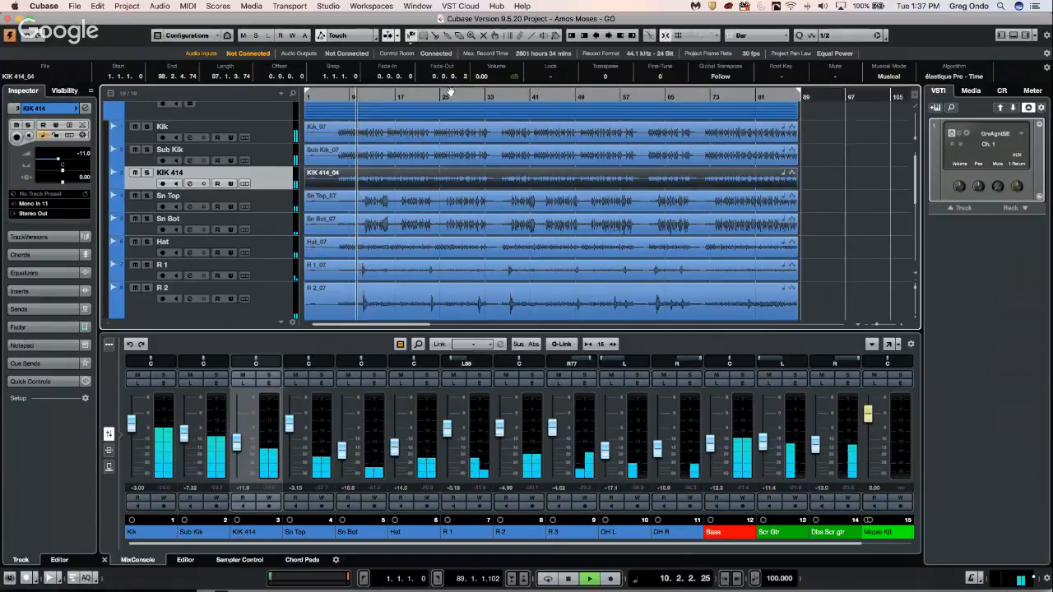
key(space)
click(677, 97)
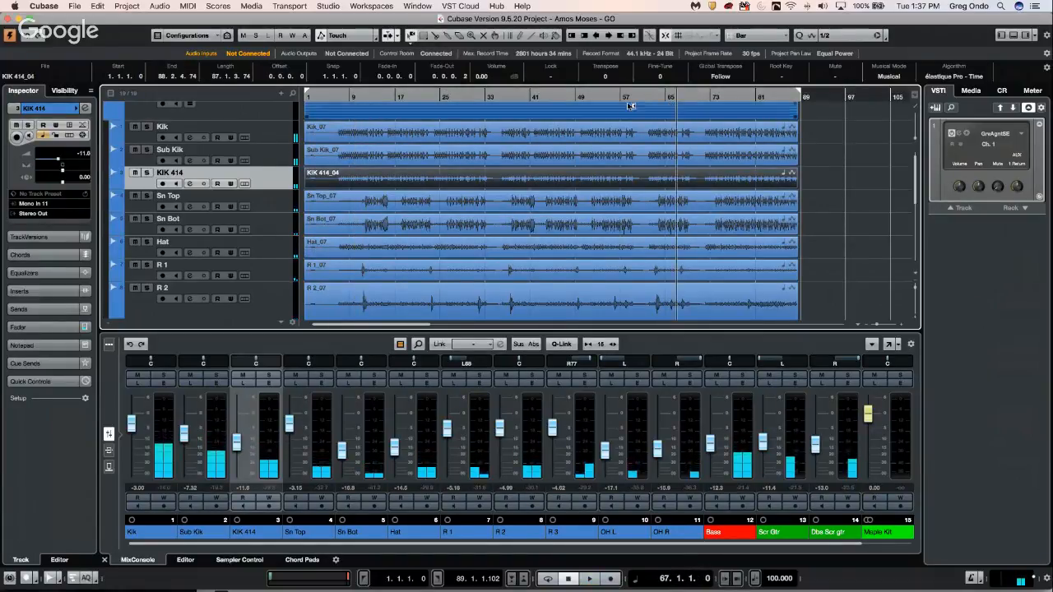
click(705, 97)
click(709, 97)
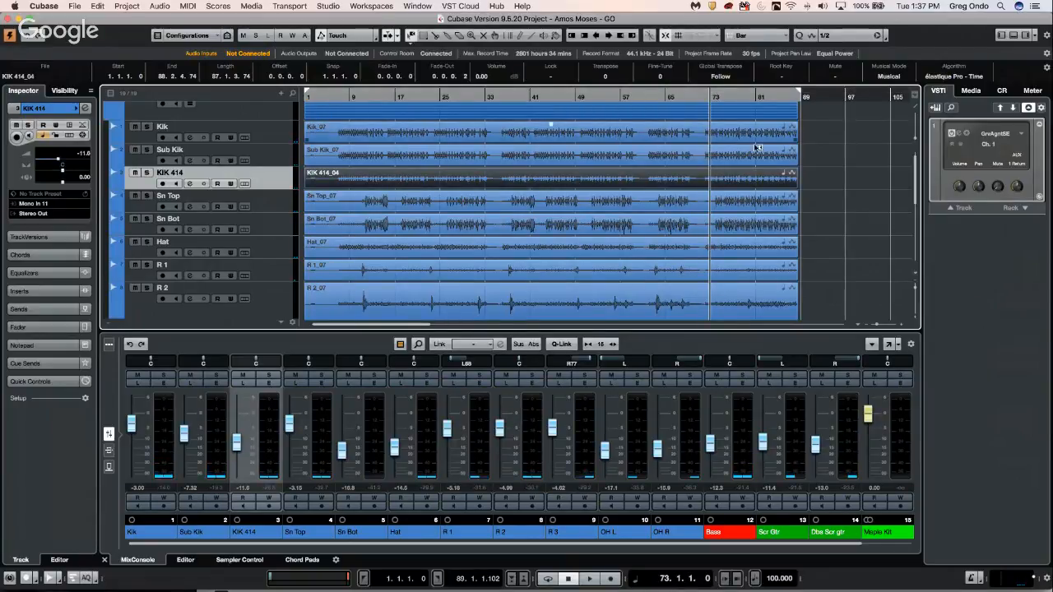
Step: Select all drum audio events from Kik through OH R and raise their event volume together
mouse_move(817, 134)
mouse_down()
mouse_move(756, 317)
mouse_move(746, 273)
mouse_up()
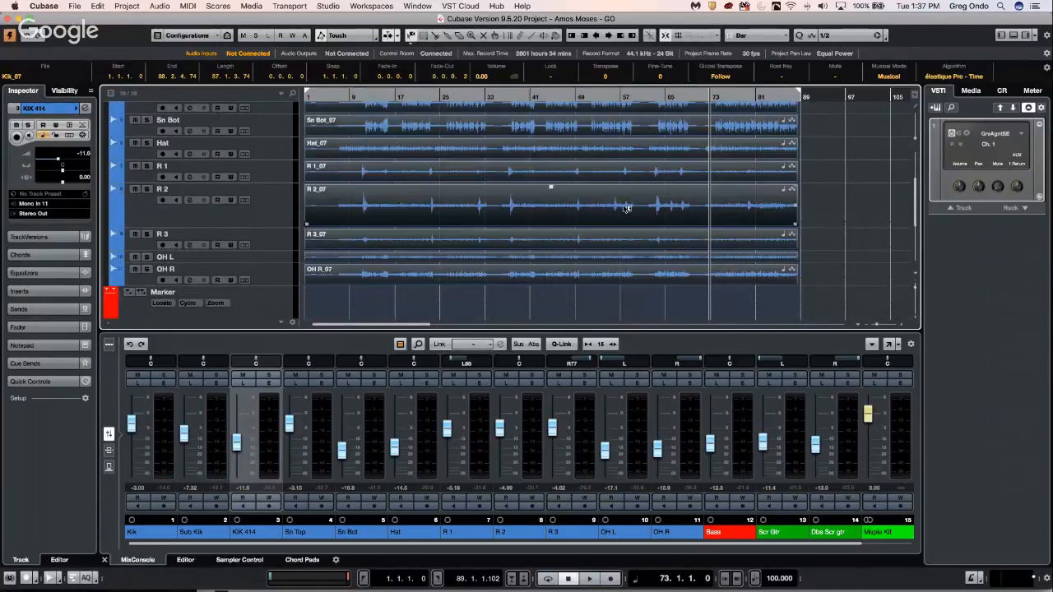
drag(627, 207, 651, 186)
scroll(628, 186, down, 3)
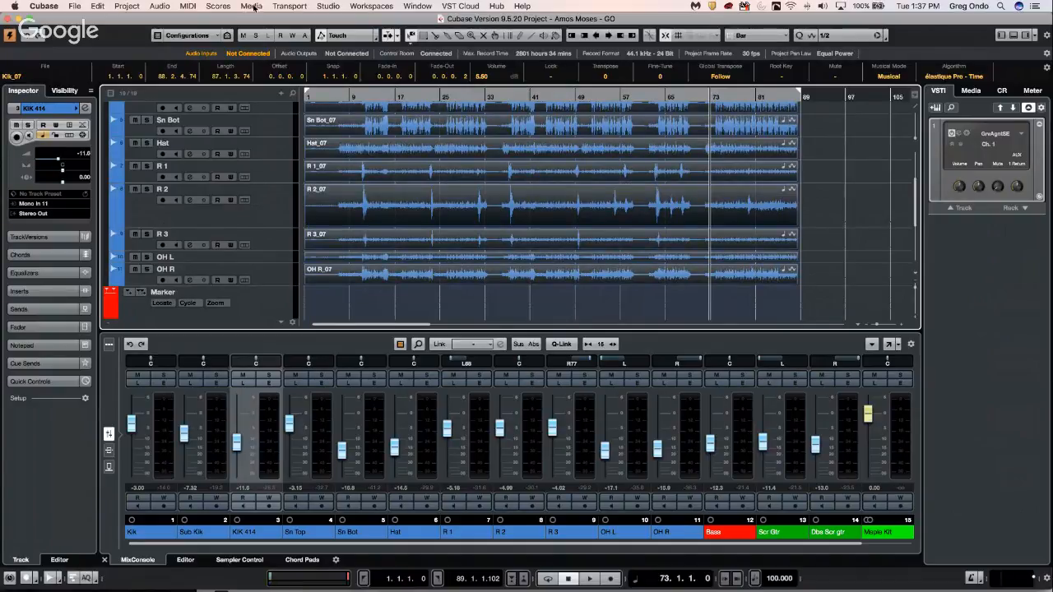
Step: Switch the selection tool to Sizing Applies Time Stretch and time-stretch all drum events so they end at bar 73
click(411, 36)
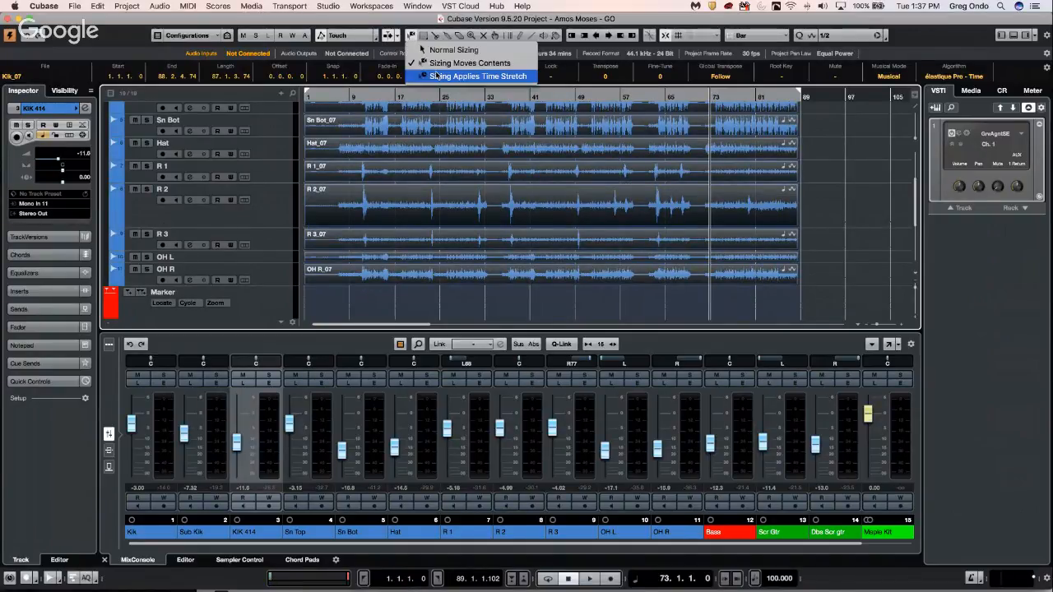
click(437, 76)
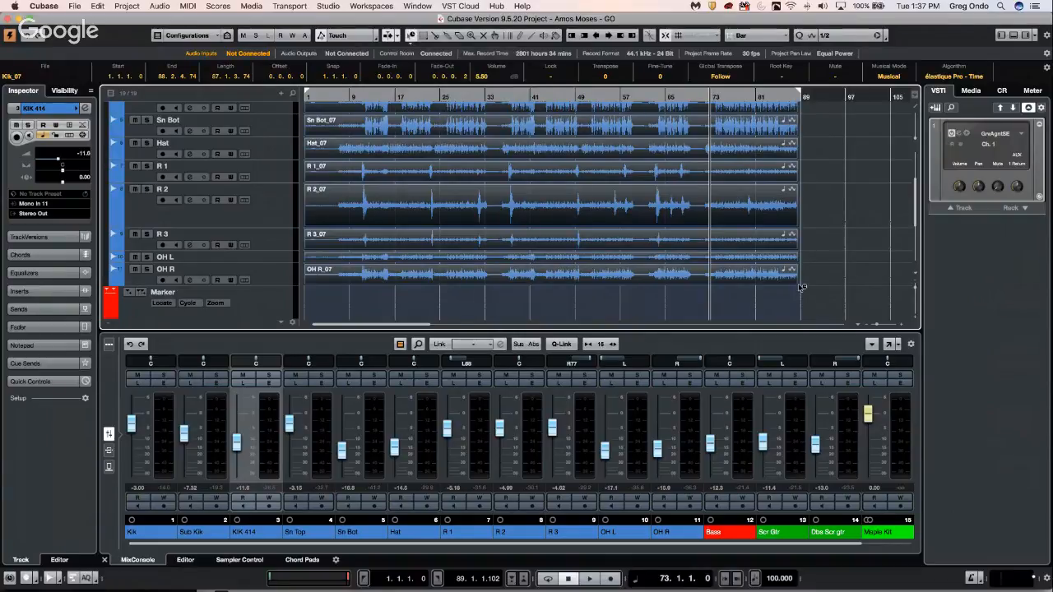
drag(797, 284, 710, 284)
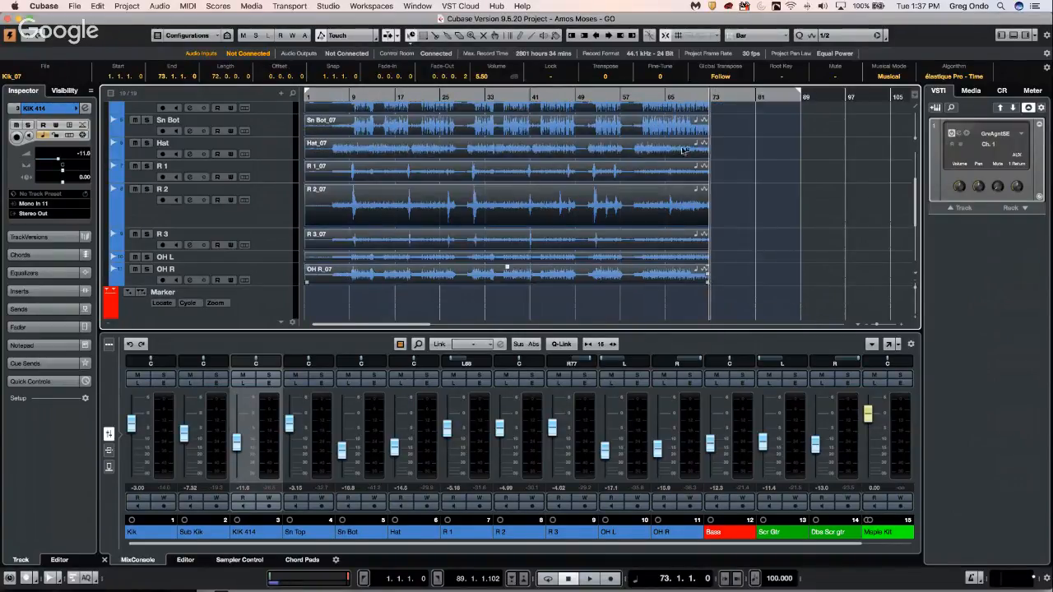
Step: Play the stretched drum events briefly from around bar 45, stop playback and undo the time stretch
click(549, 96)
key(space)
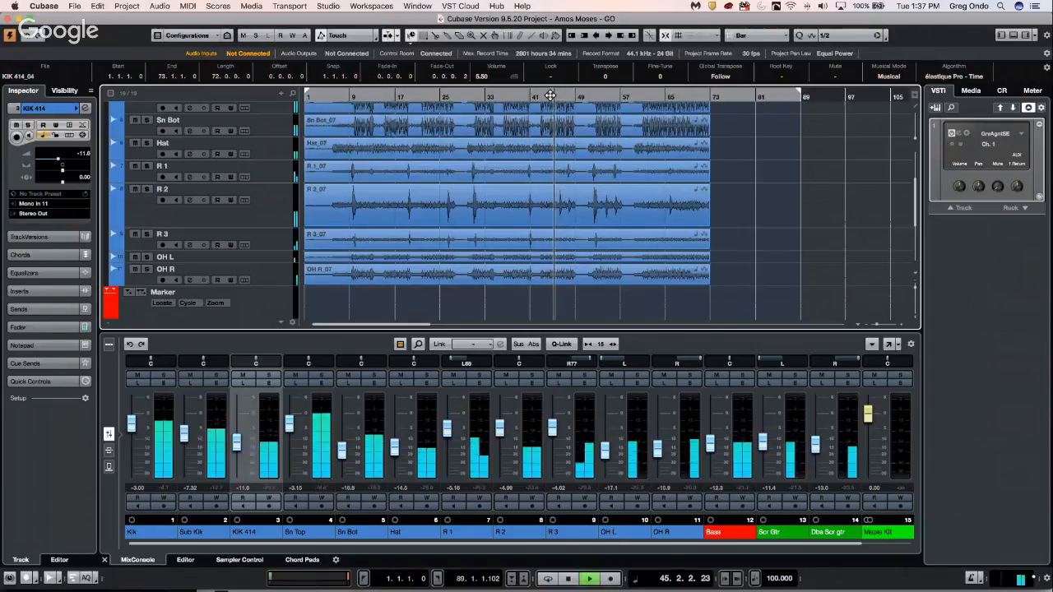
key(space)
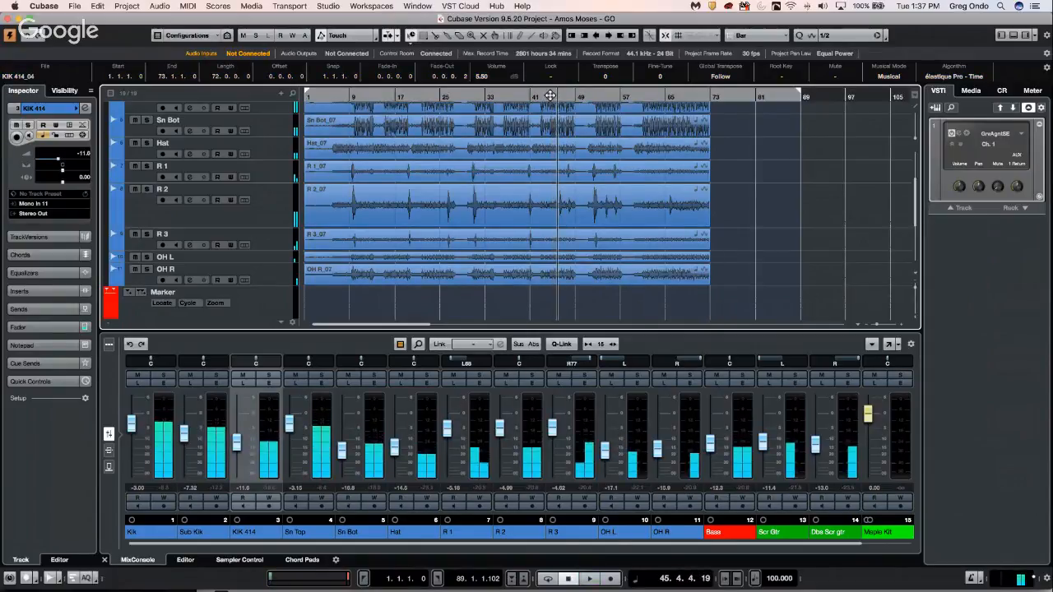
key(super+z)
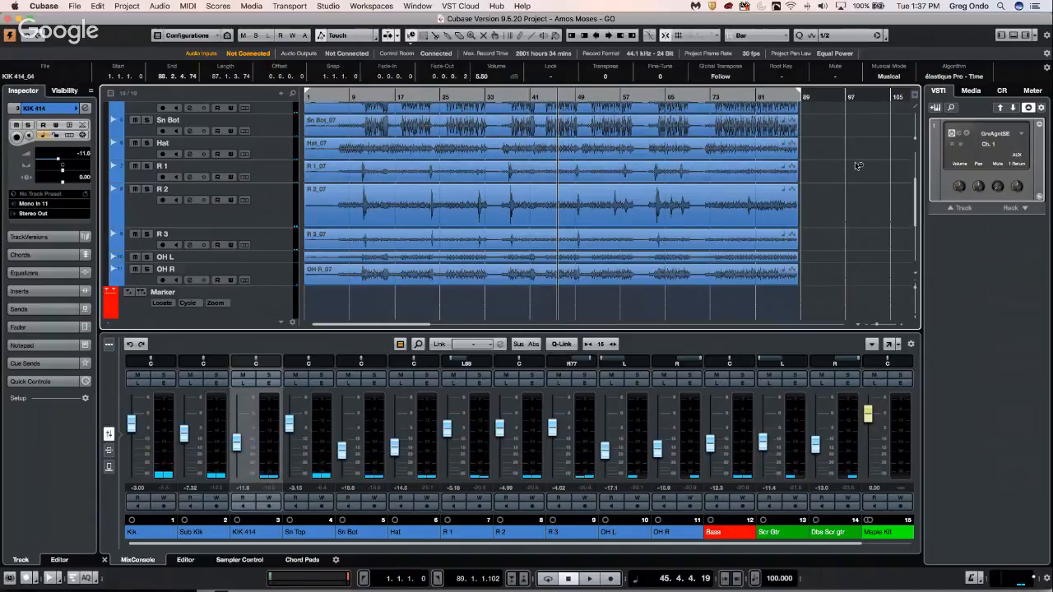
scroll(716, 144, up, 3)
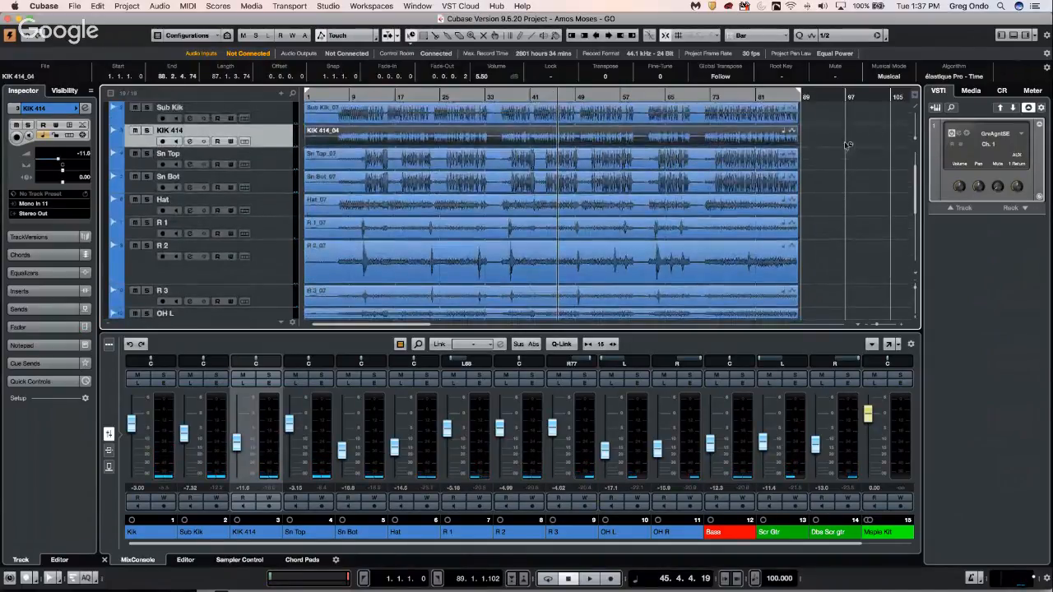
scroll(848, 144, up, 2)
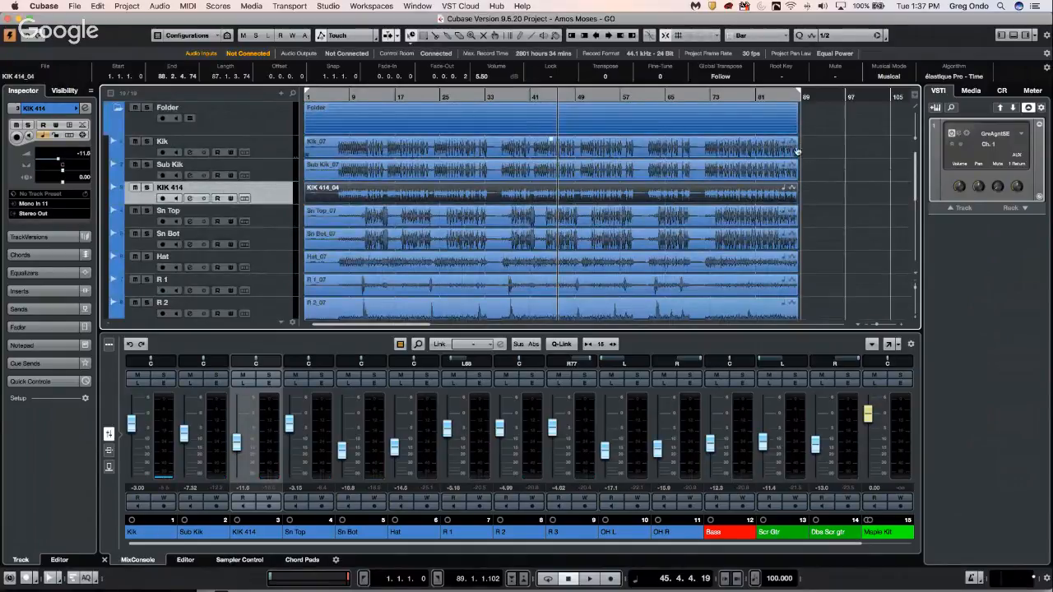
click(725, 150)
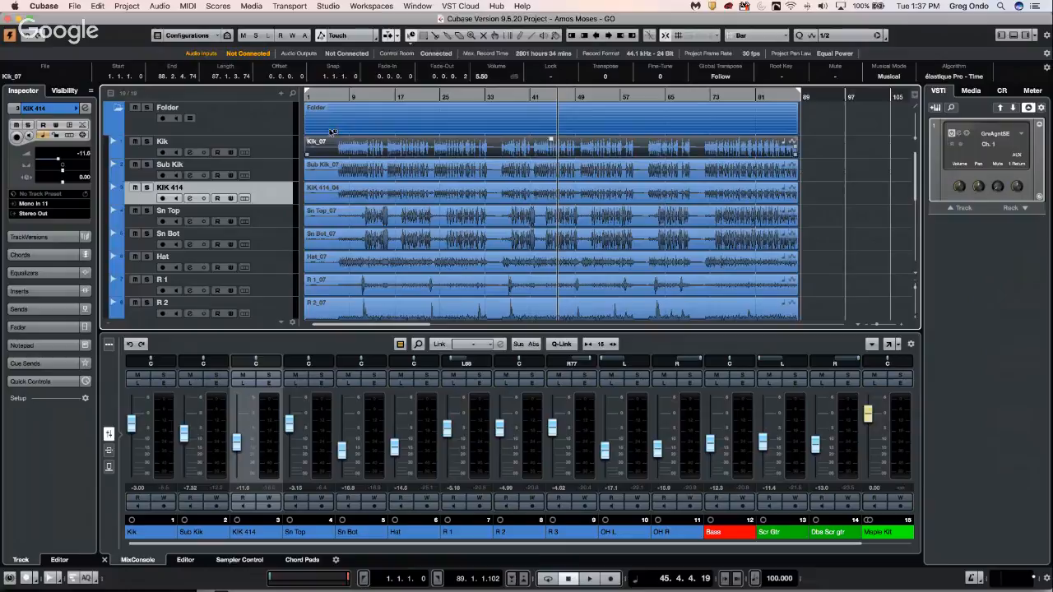
click(98, 5)
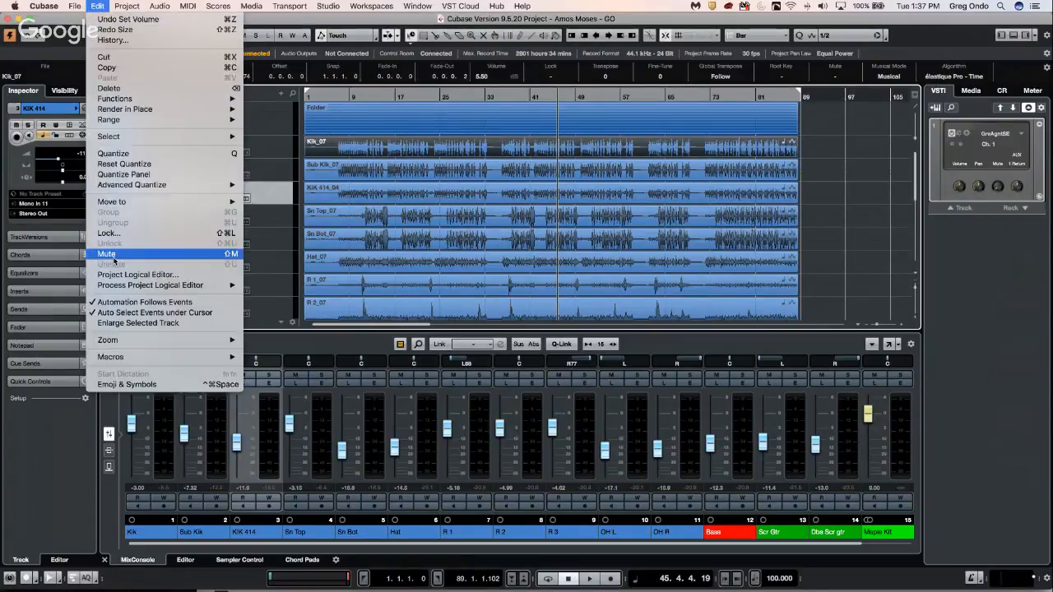
mouse_move(148, 285)
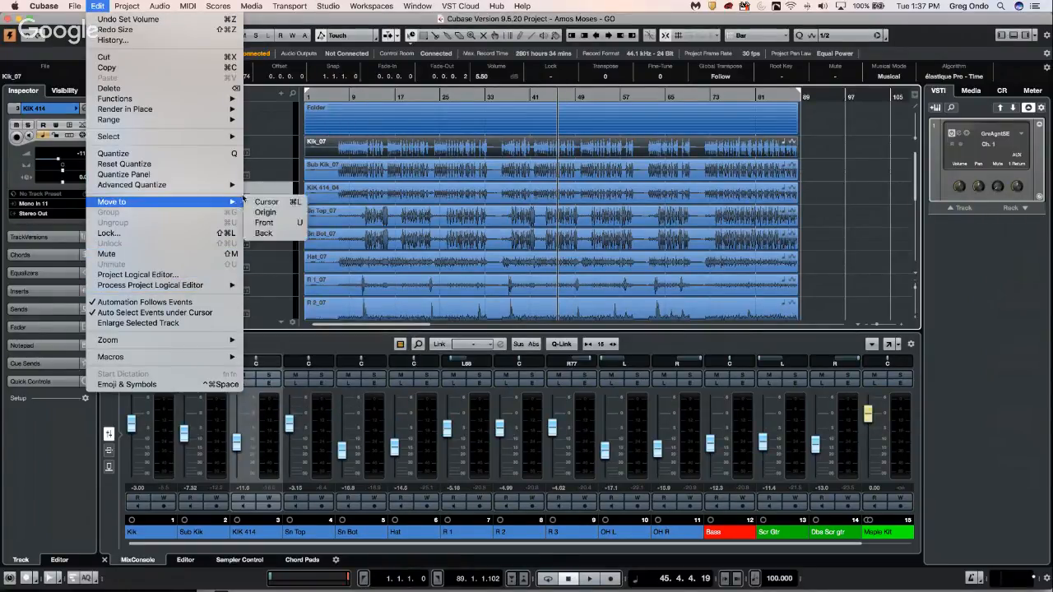
click(368, 162)
Step: Try to run Tempo Detection on the OH R audio event
scroll(387, 198, down, 3)
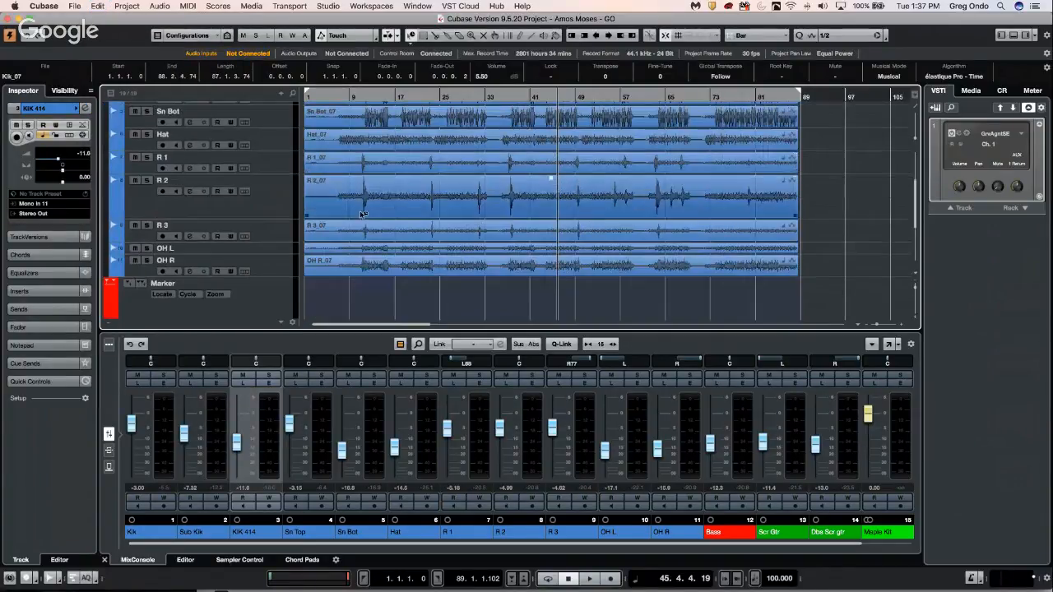
click(351, 271)
click(128, 6)
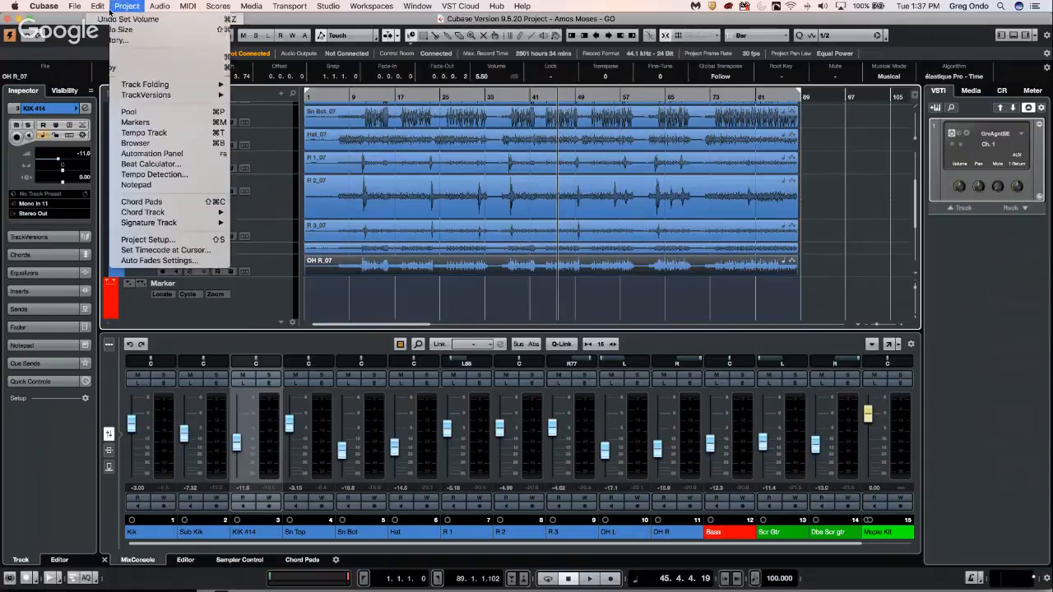
mouse_move(97, 5)
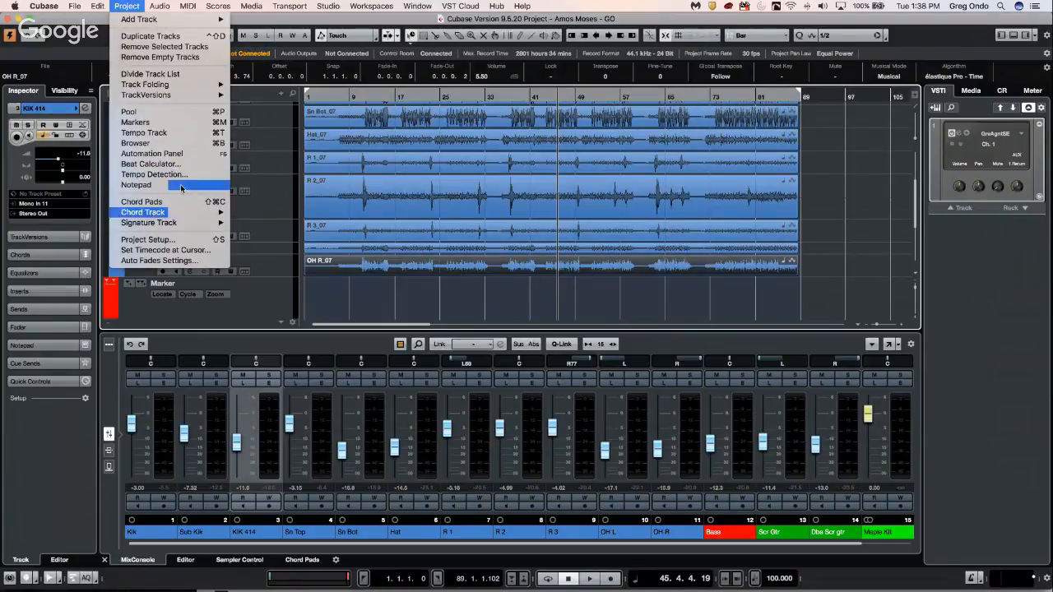
click(160, 173)
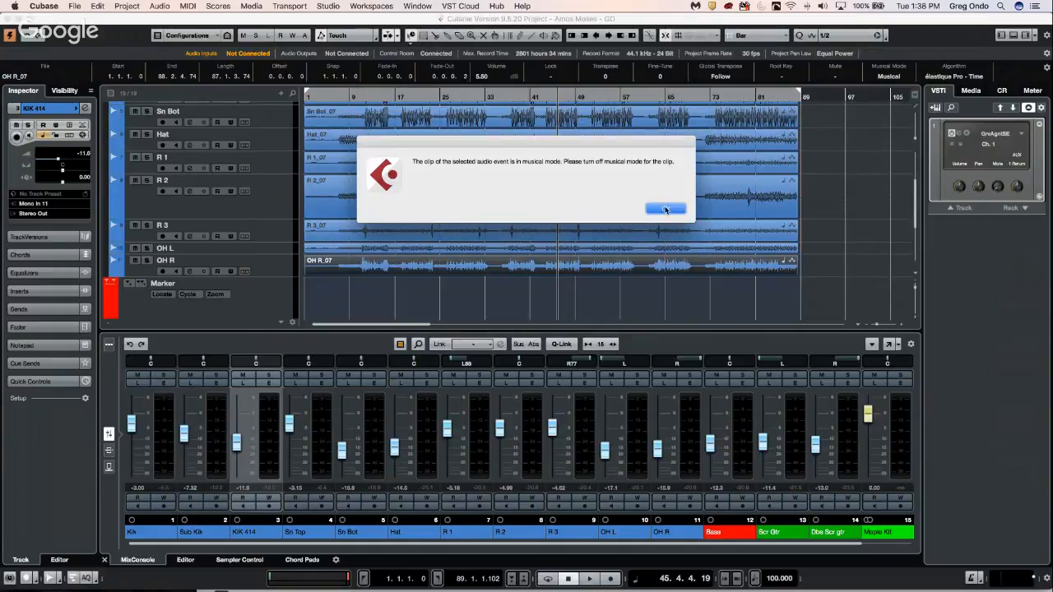
click(666, 209)
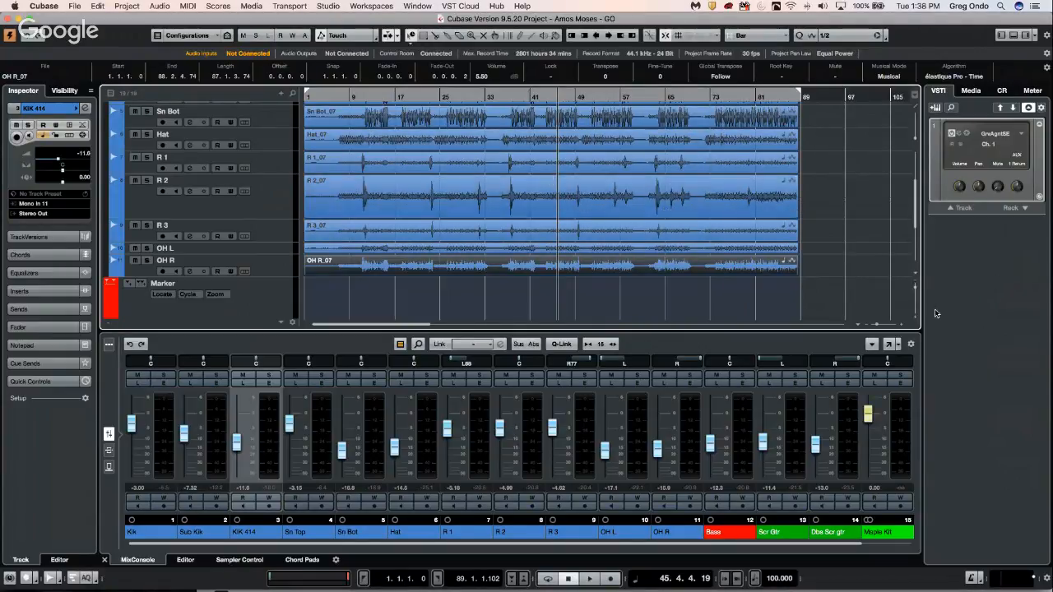
Step: Start opening another project and browse to the Jazz folder inside Cubase Project
click(74, 5)
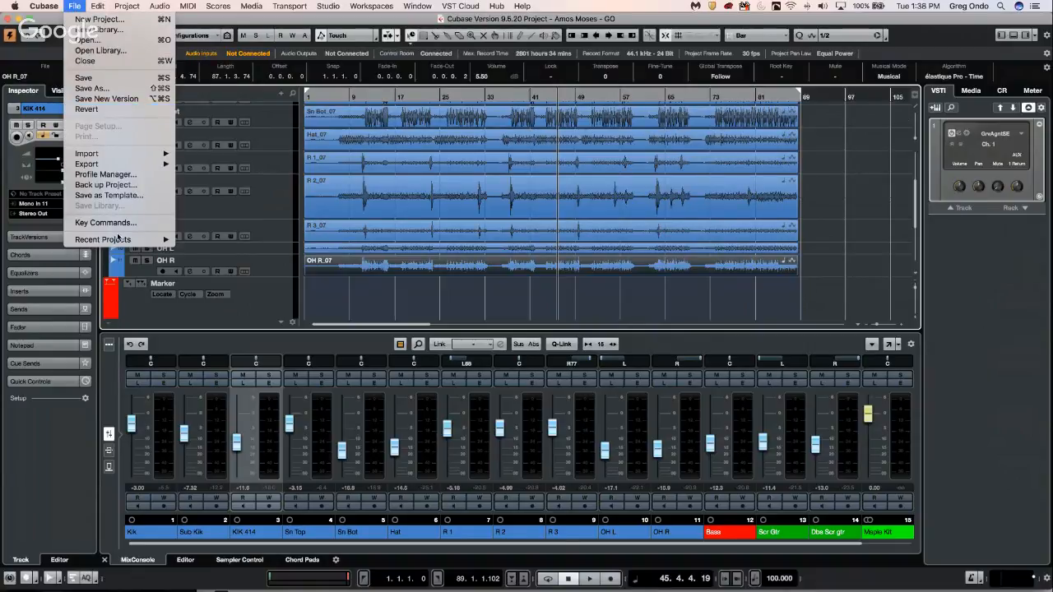
click(87, 40)
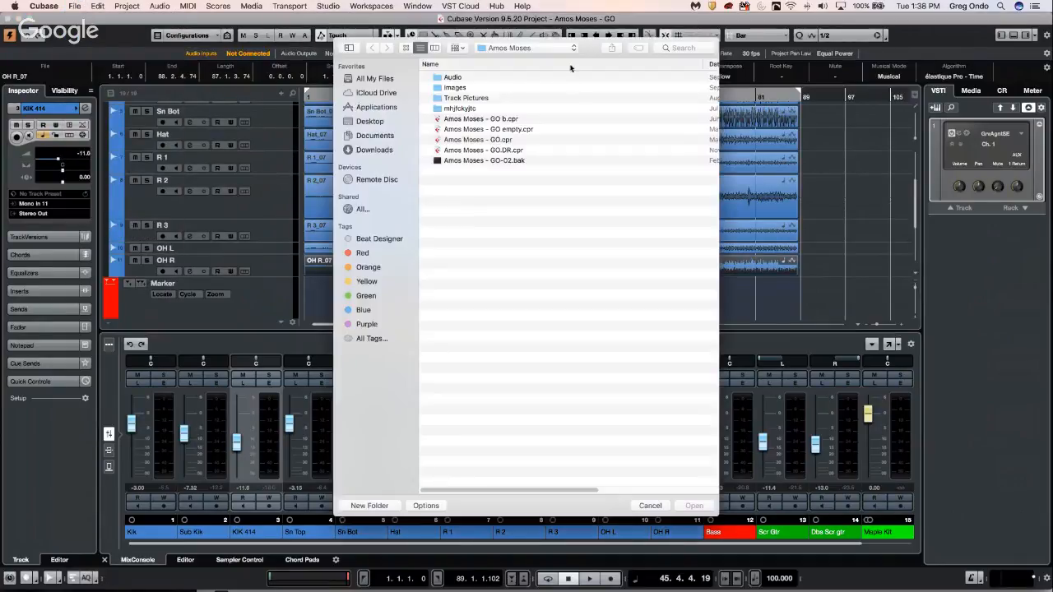
click(487, 47)
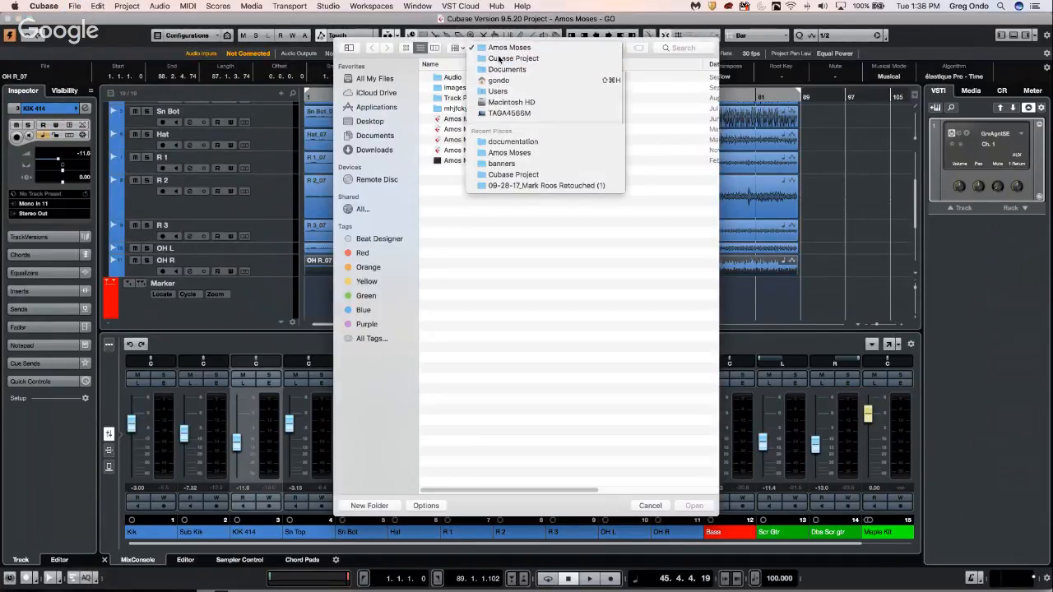
click(497, 57)
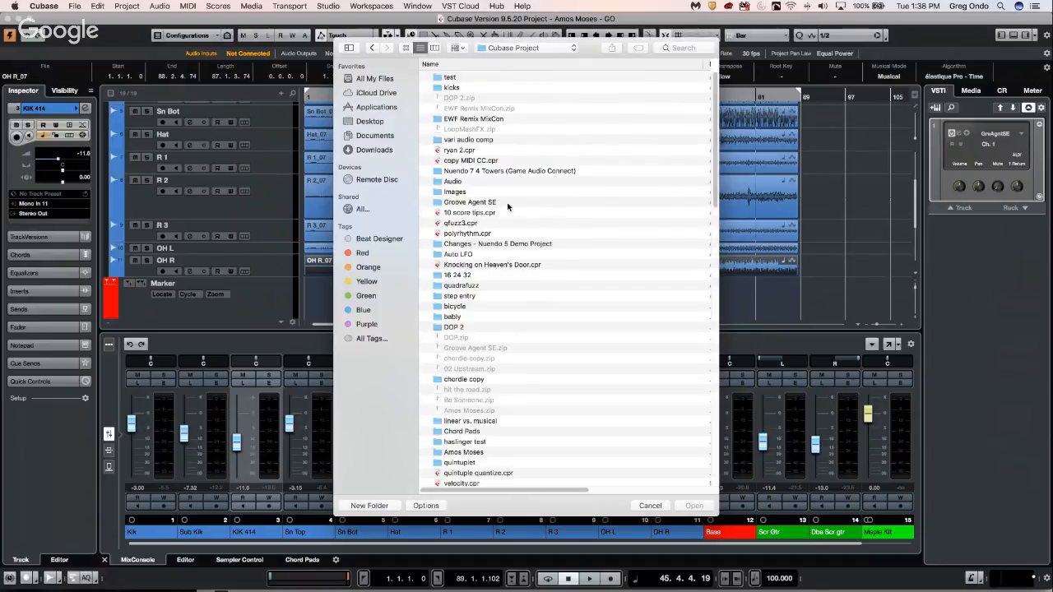
scroll(505, 207, down, 3)
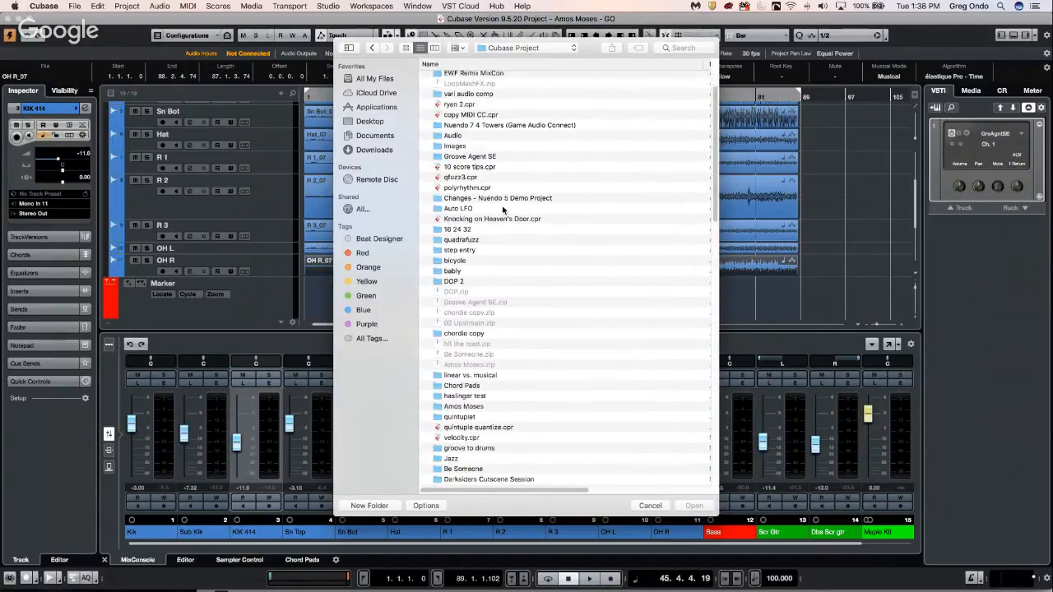
double_click(456, 461)
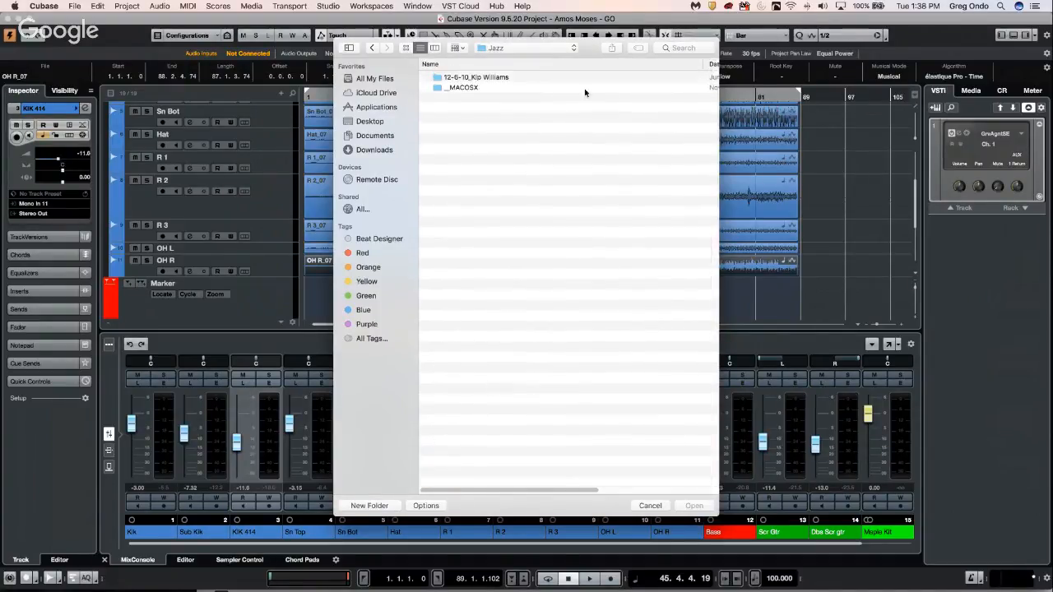
Step: Open the project file ending in "_1 vod.cpr" from the 12-6-10 session folder within Jazz and activate it
double_click(462, 87)
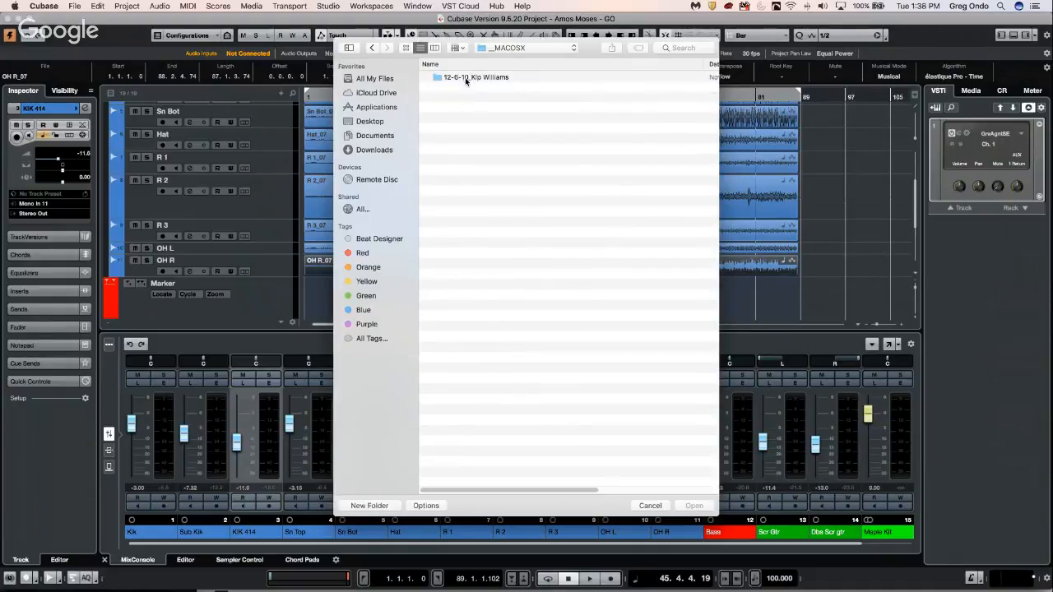
click(370, 48)
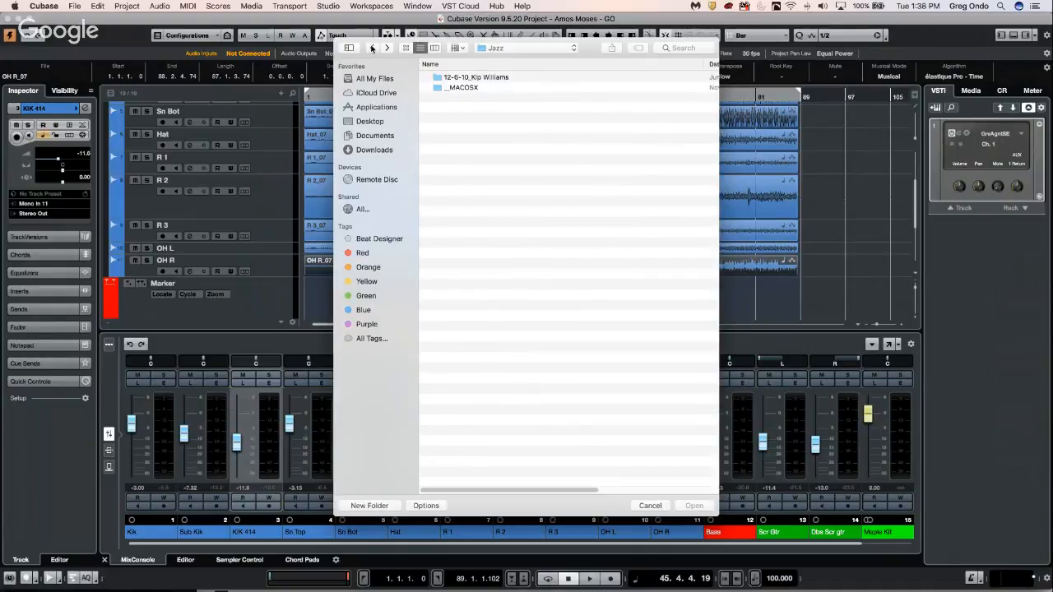
double_click(503, 78)
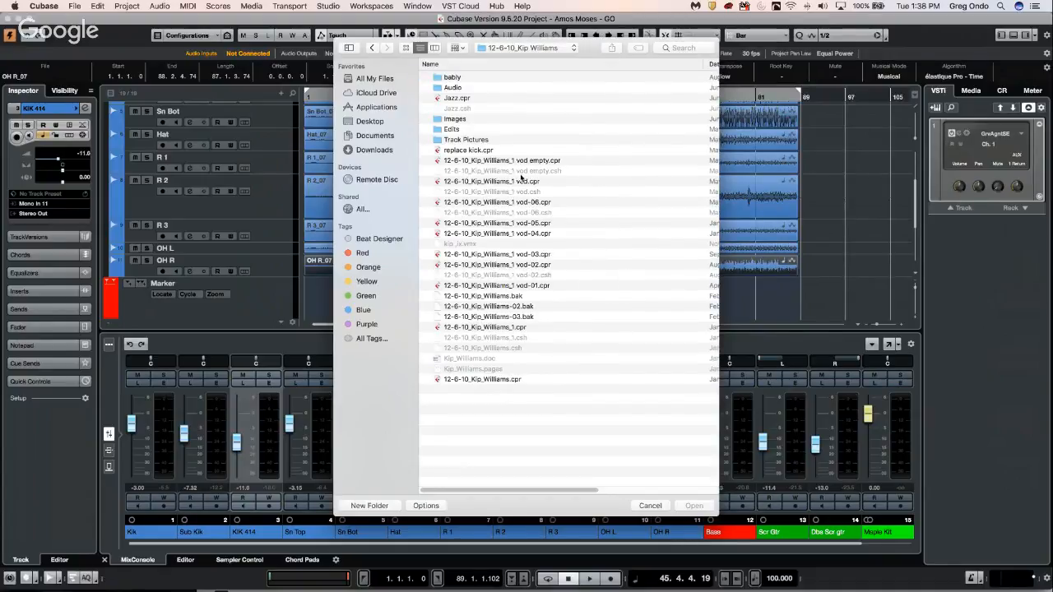
double_click(468, 182)
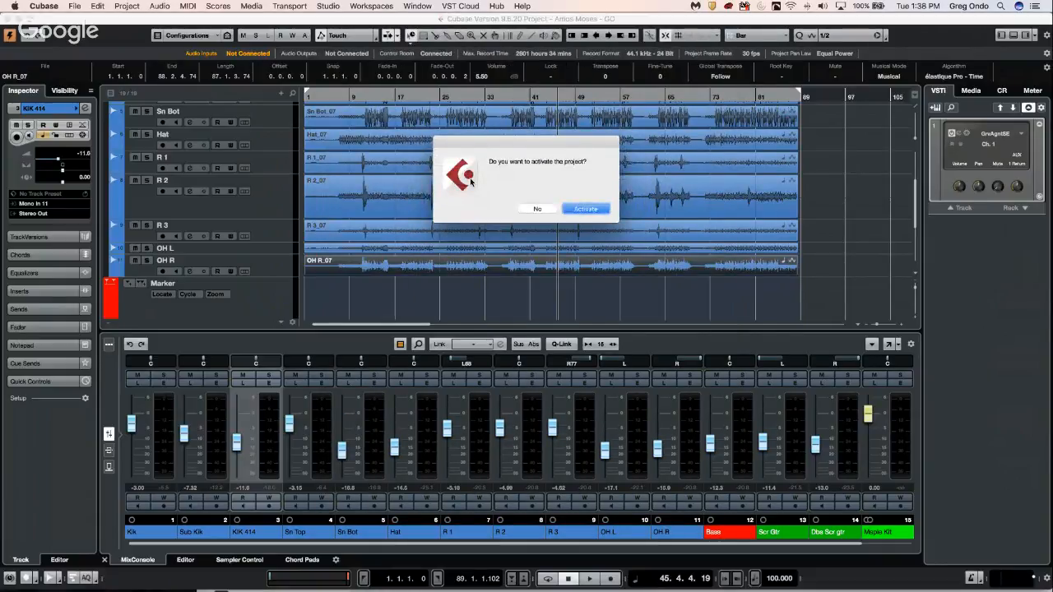
click(586, 210)
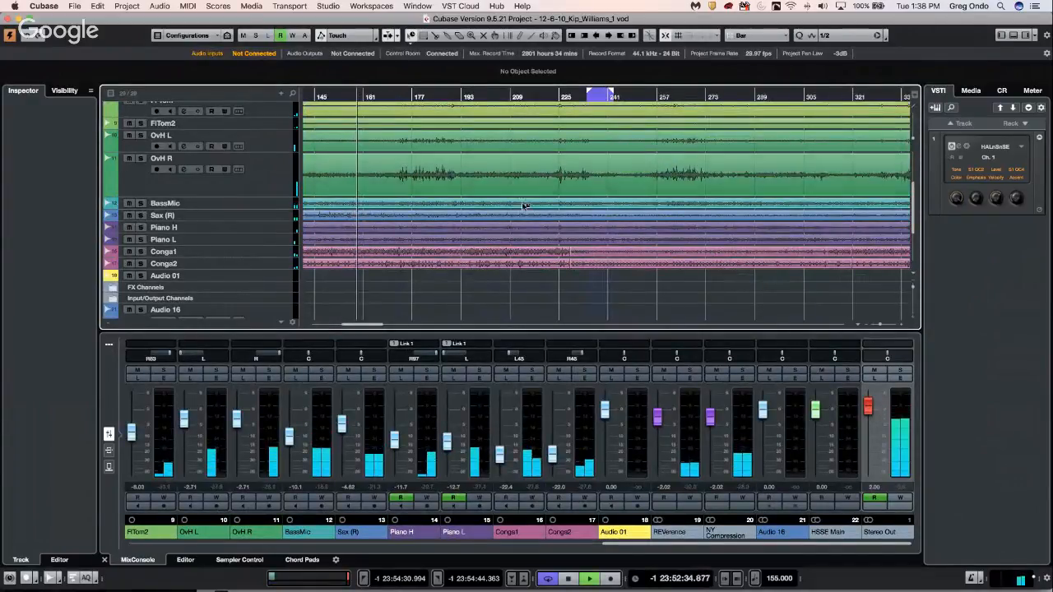
Step: Stop playback, then analyze the OvH R audio event with Tempo Detection
scroll(524, 206, up, 5)
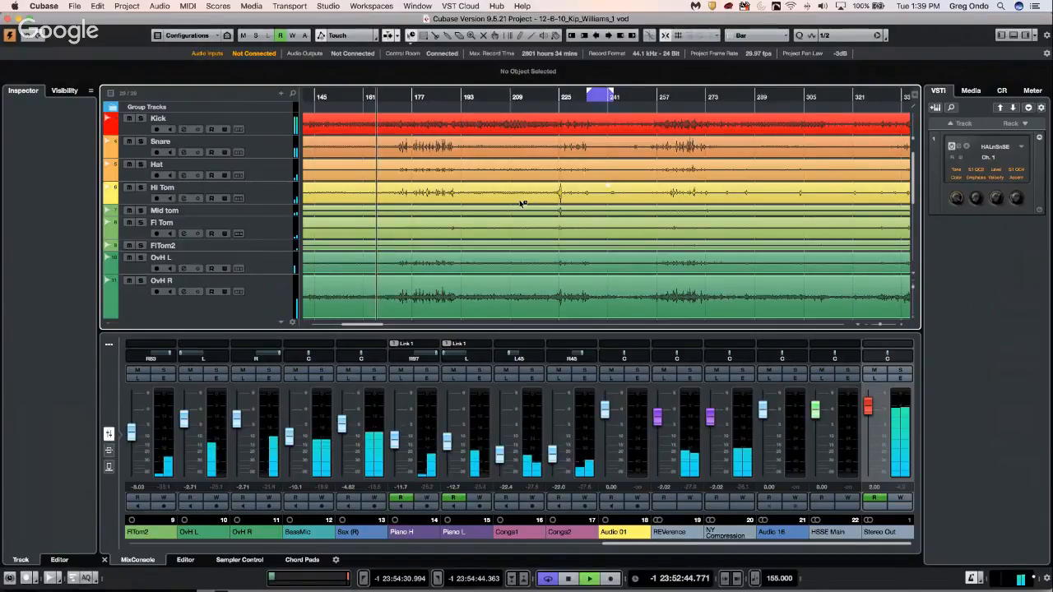
scroll(381, 152, down, 3)
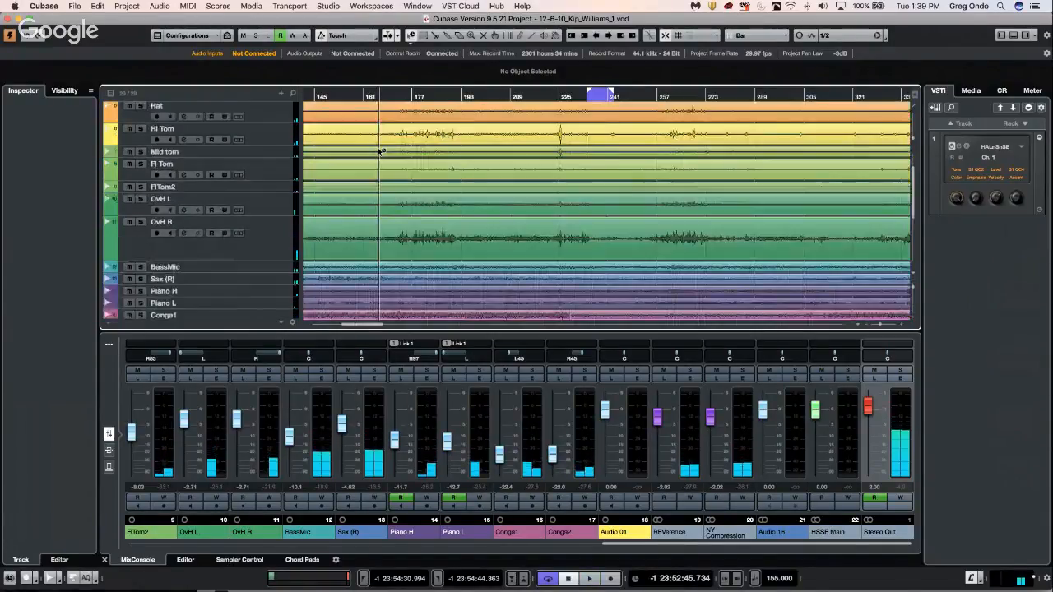
click(332, 231)
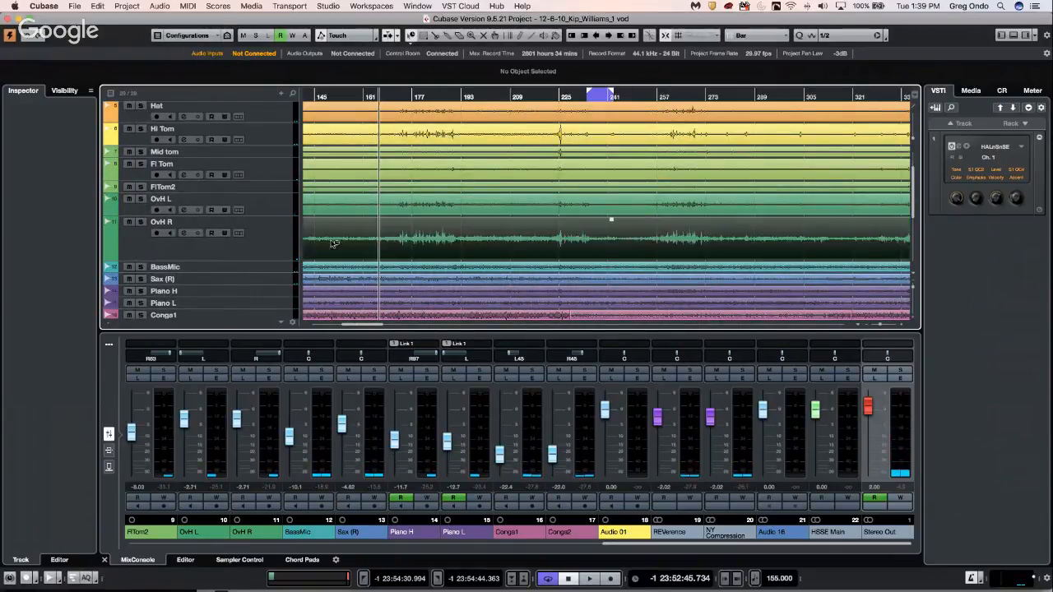
click(103, 8)
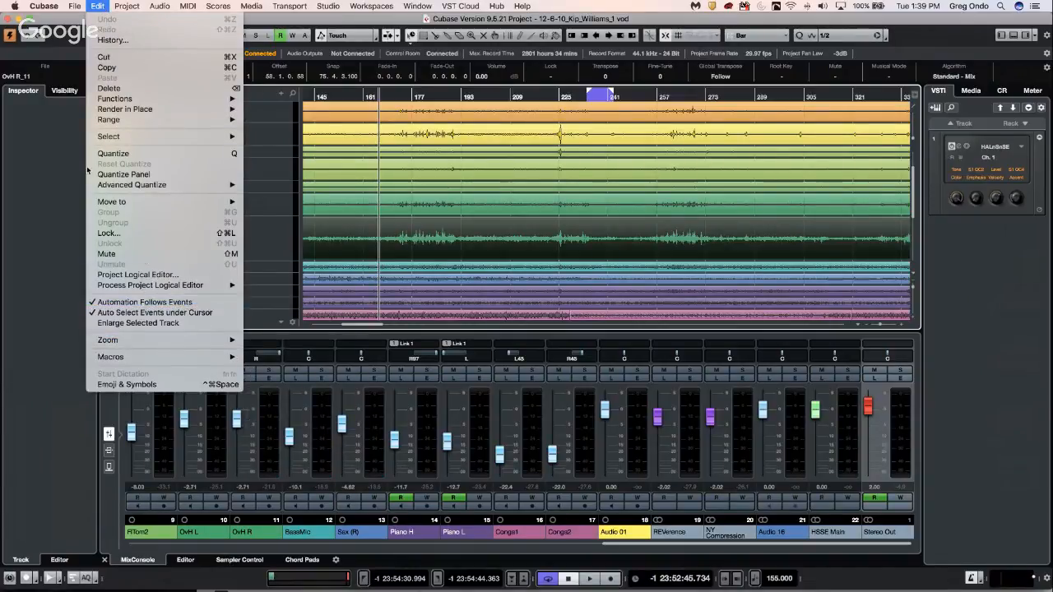
mouse_move(126, 7)
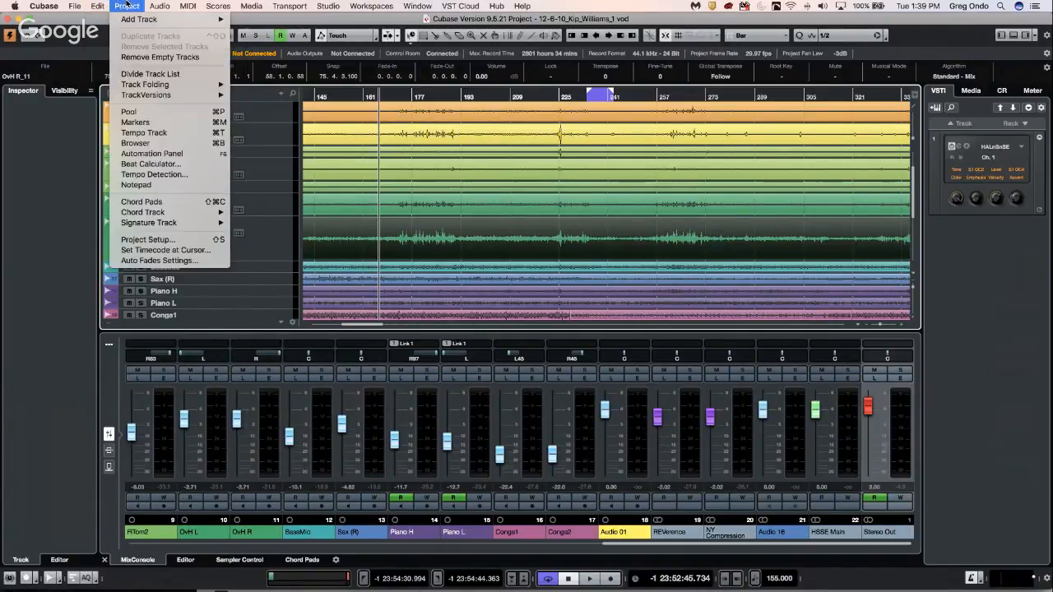
click(154, 175)
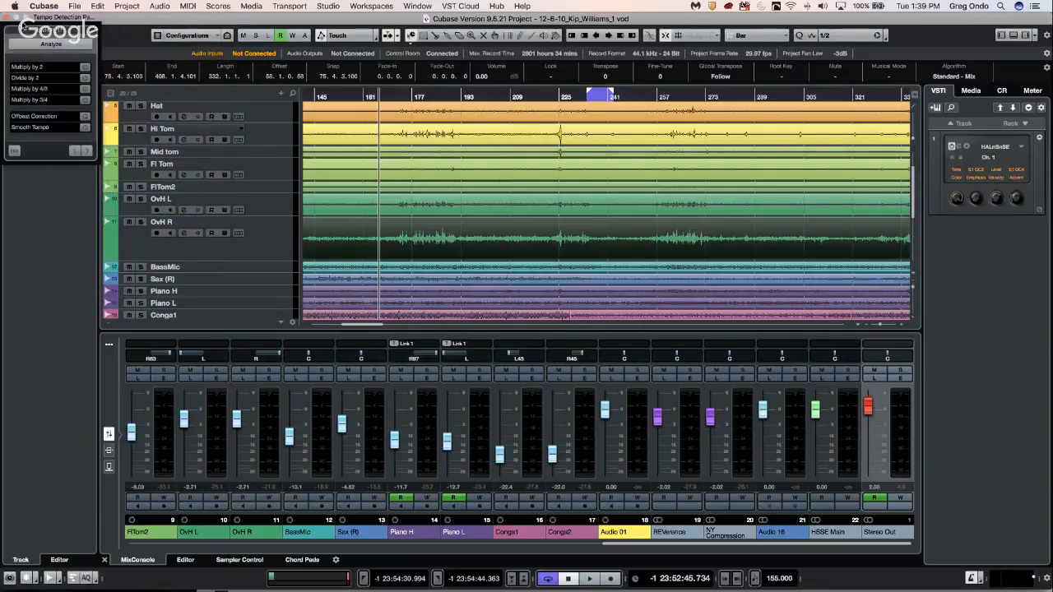
click(48, 44)
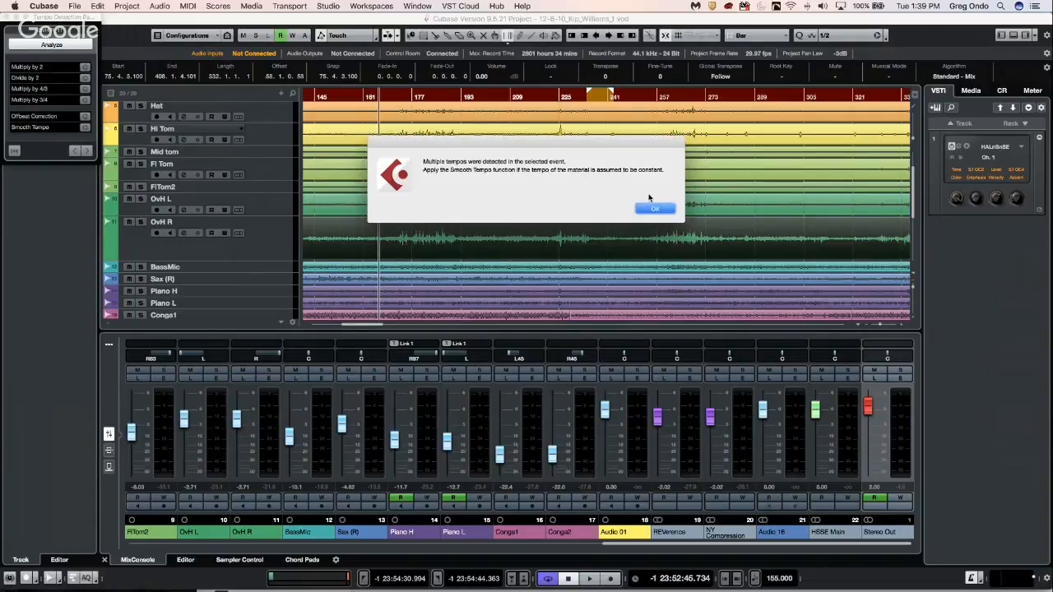
click(663, 212)
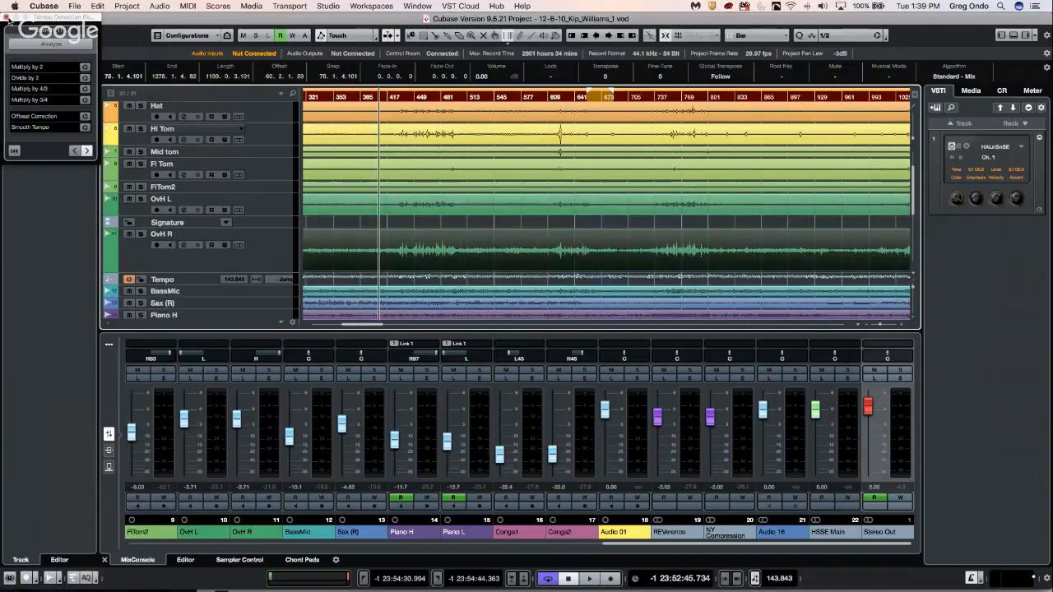
Step: Close the Tempo Detection panel and move the Tempo and Signature tracks above the Group Tracks folder, enlarging the Signature track
click(7, 17)
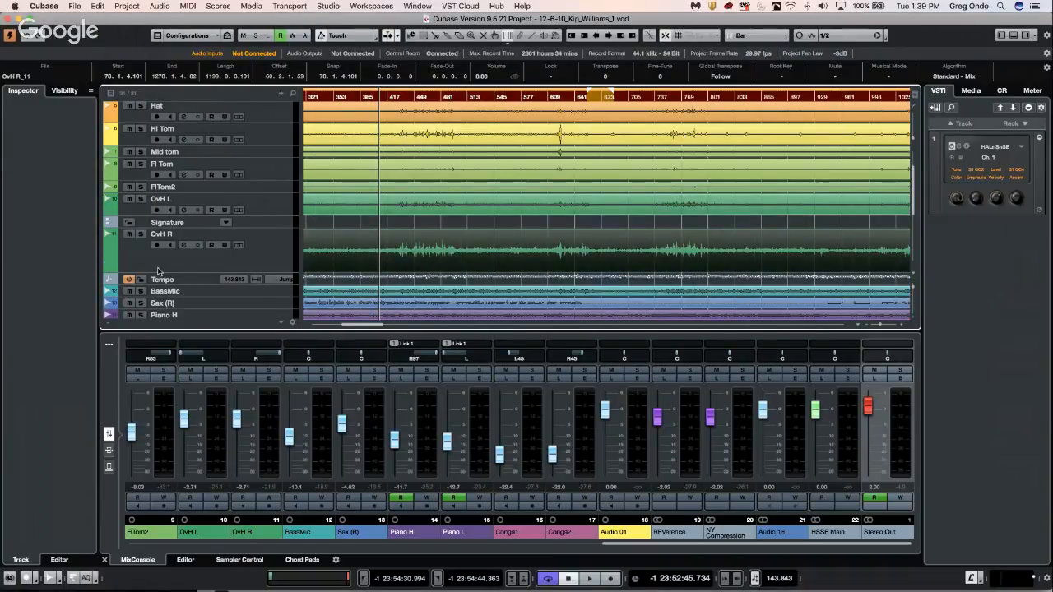
drag(199, 283, 236, 108)
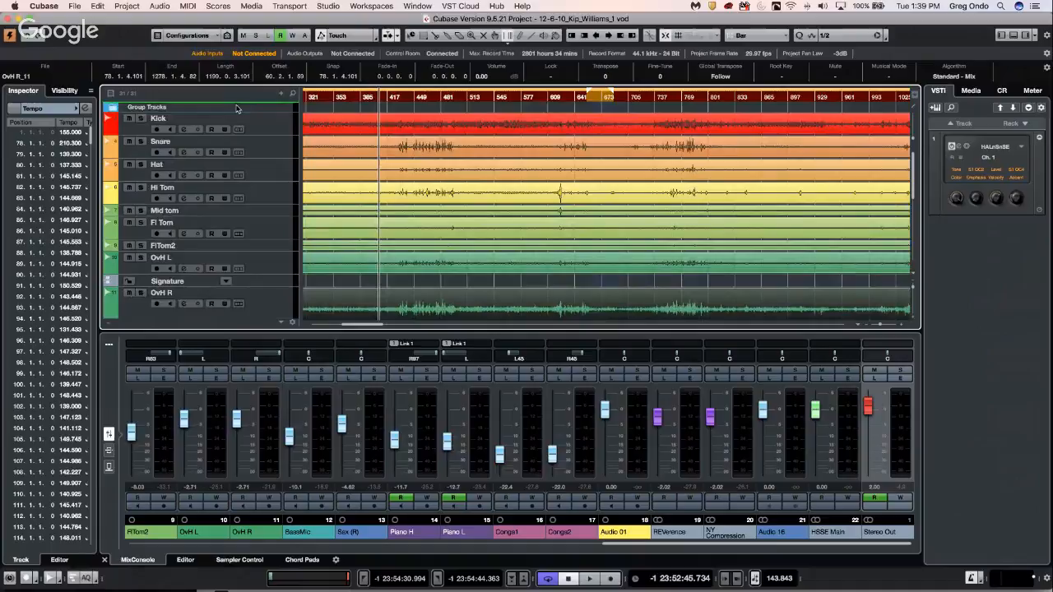
scroll(227, 192, down, 4)
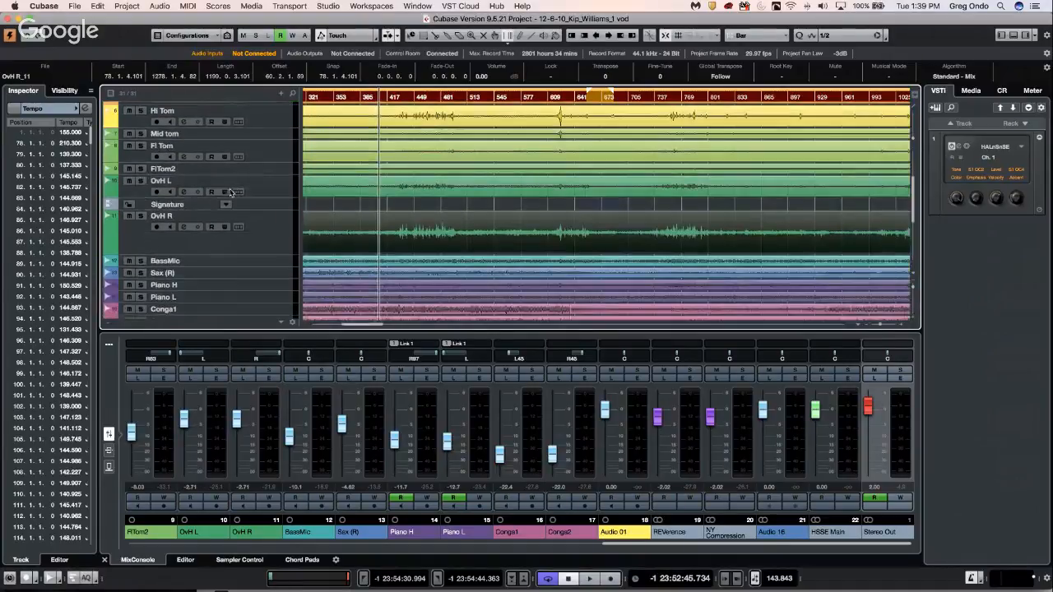
click(260, 206)
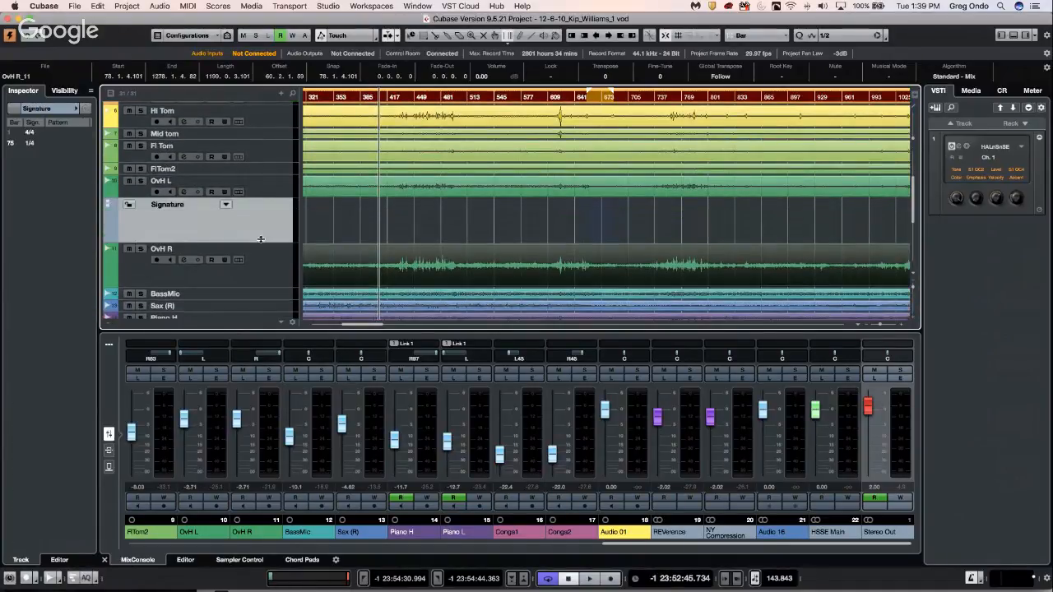
mouse_move(271, 146)
mouse_down()
mouse_move(273, 106)
mouse_move(261, 143)
mouse_up()
Step: Play the opening of the recording to find the downbeat and insert a 4/4 time signature at bar 80 with the Draw tool
drag(327, 100, 547, 206)
key(space)
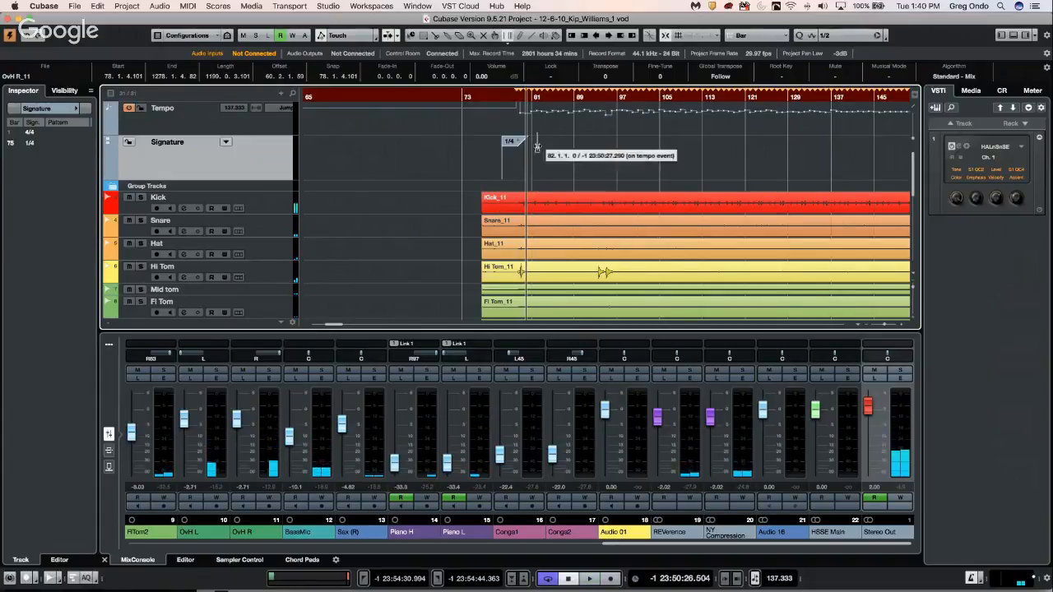
drag(510, 96, 512, 118)
key(space)
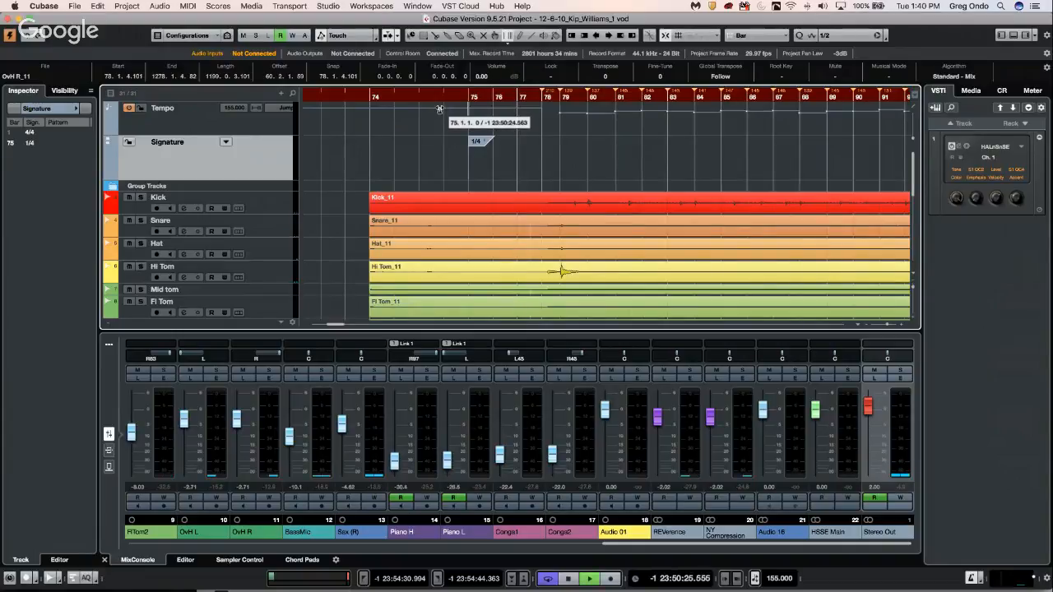
key(space)
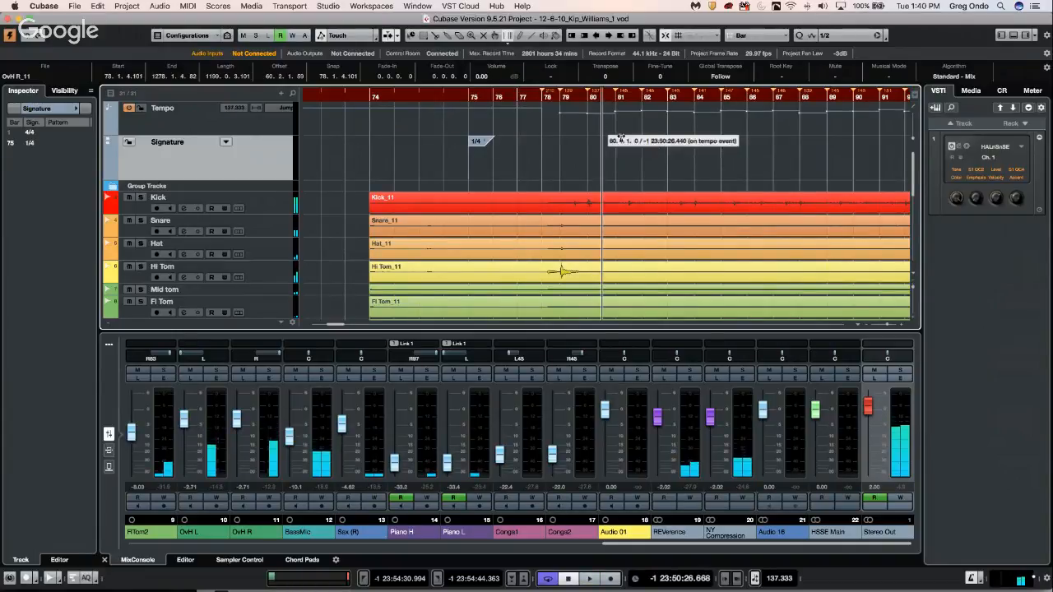
right_click(599, 130)
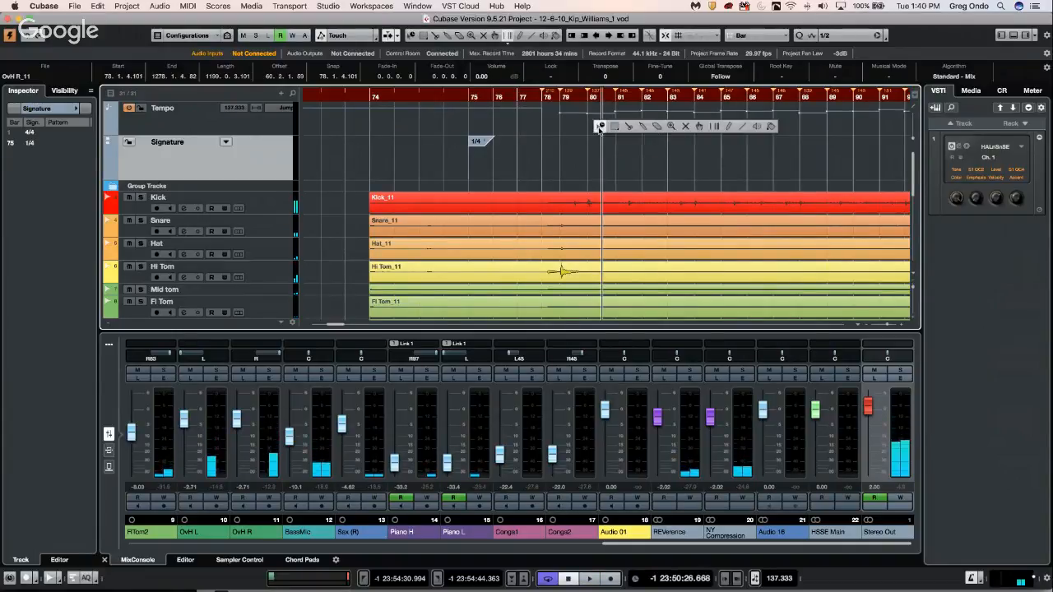
click(729, 125)
right_click(729, 140)
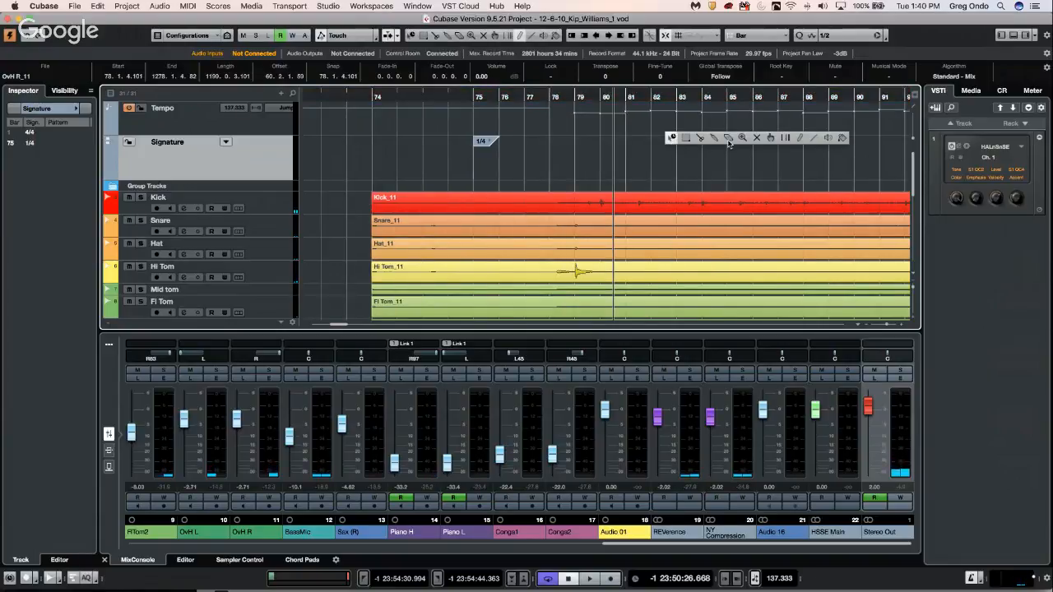
click(798, 138)
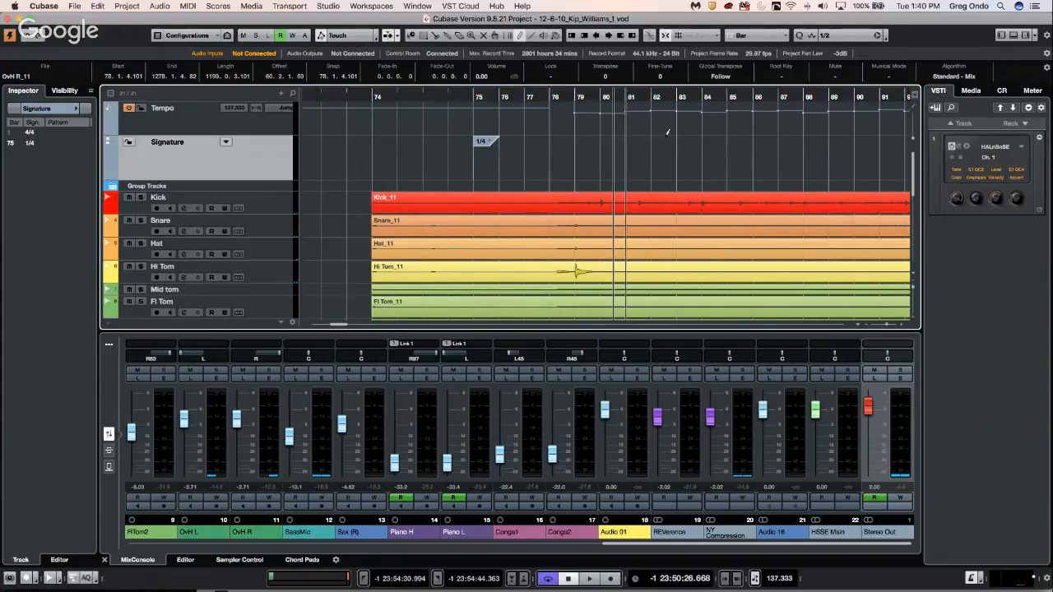
click(609, 147)
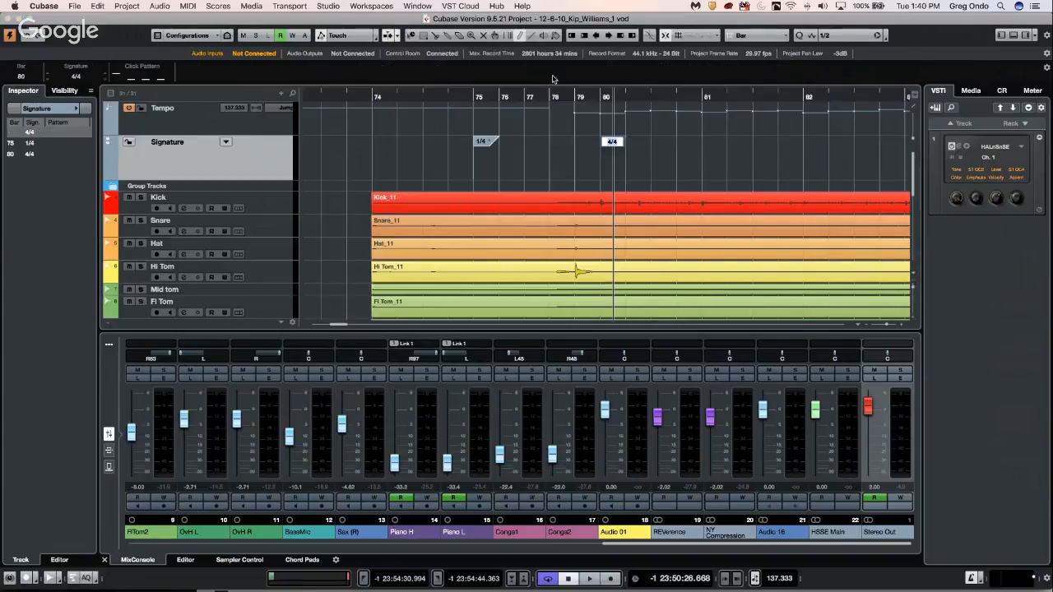
Step: Play the recording from around bar 77 to check the bar grid against the performance
click(512, 98)
key(space)
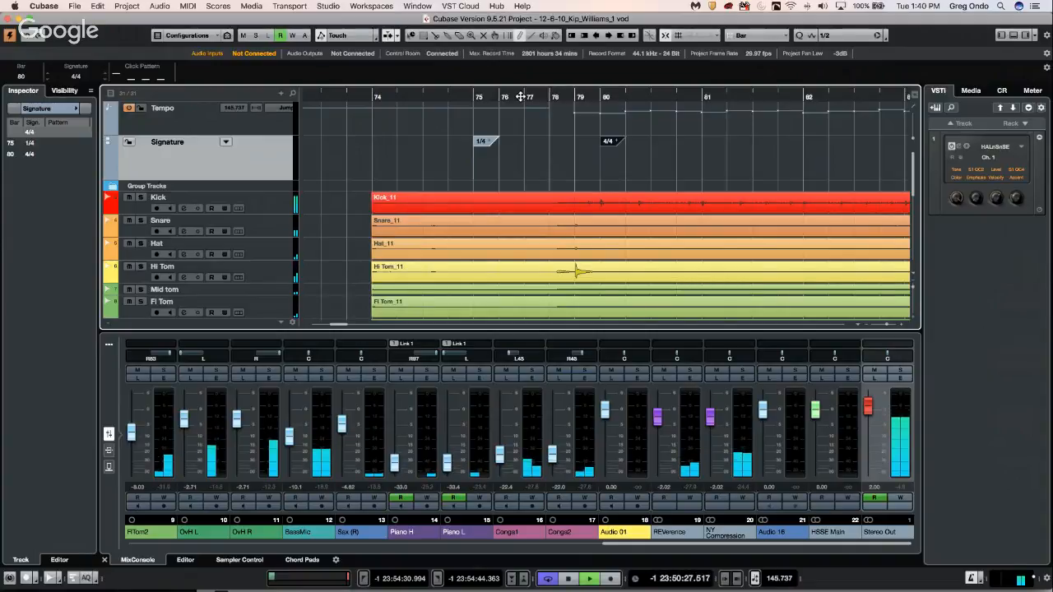
key(g)
key(g)
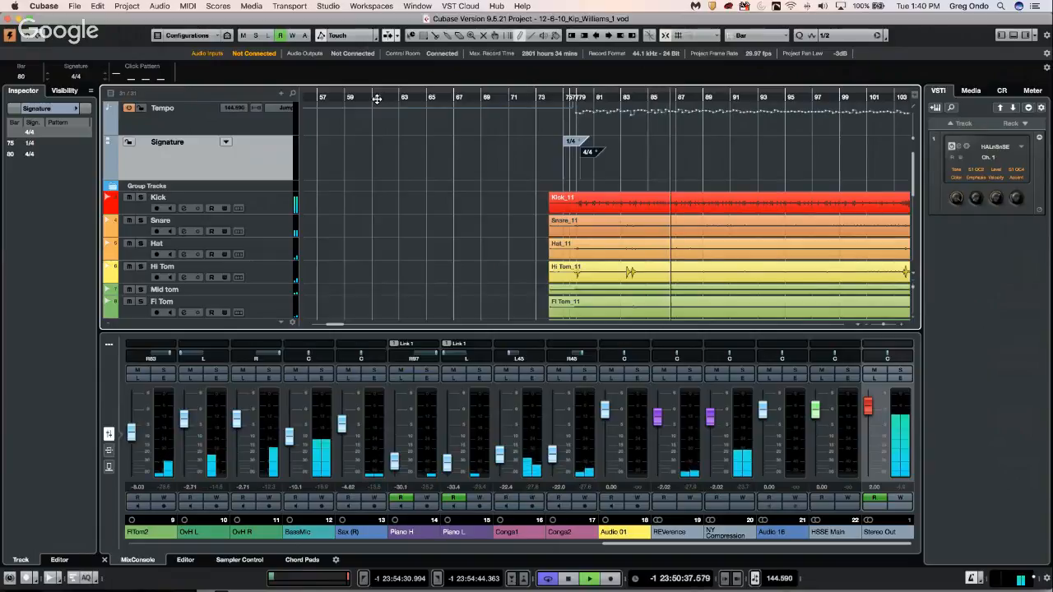
key(space)
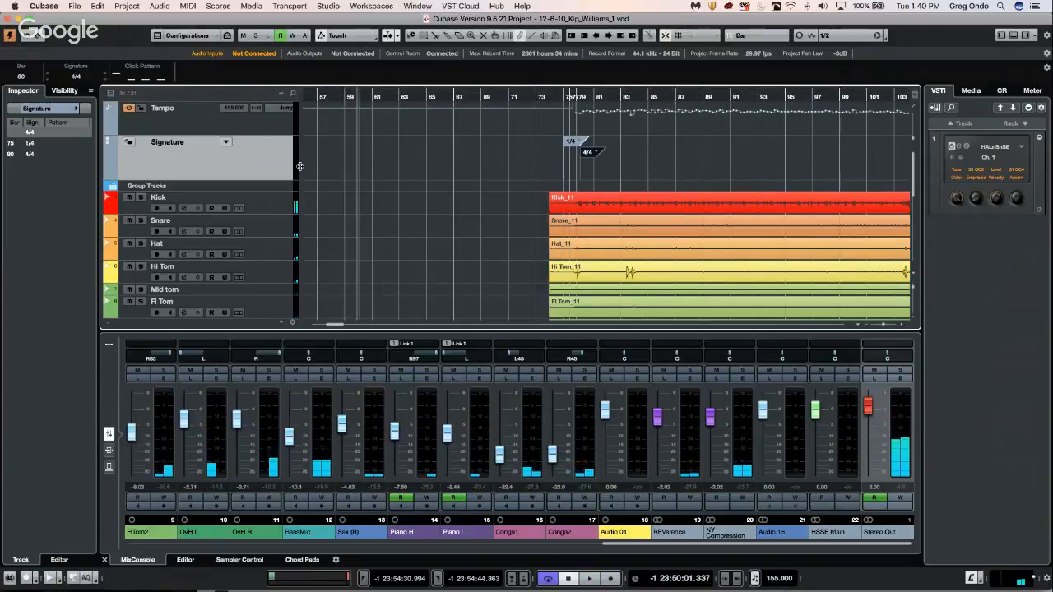
Step: Select all the recorded audio events across the tracks, from Kick down to the congas, with the Object Selection tool
click(418, 86)
drag(418, 86, 418, 32)
right_click(722, 202)
click(722, 202)
mouse_move(718, 203)
mouse_down()
mouse_move(604, 326)
mouse_move(579, 292)
mouse_move(546, 282)
mouse_up()
click(128, 5)
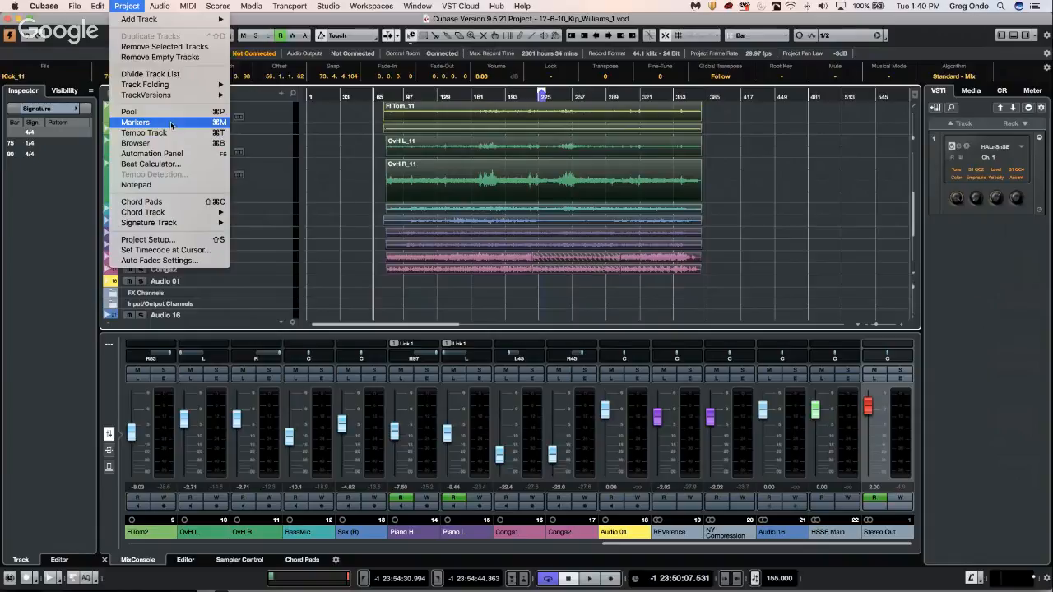
mouse_move(159, 6)
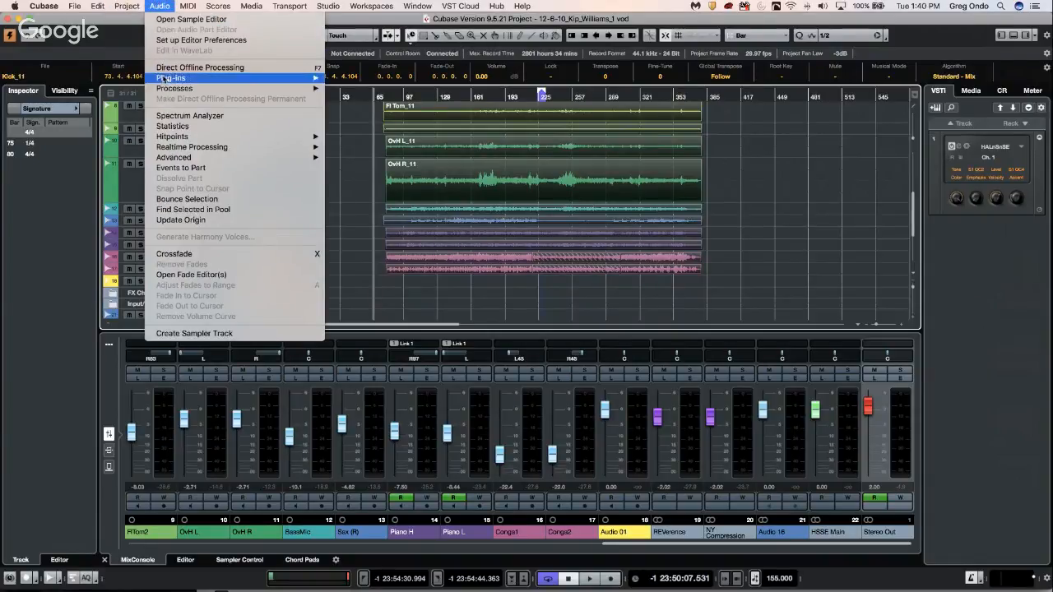
mouse_move(192, 159)
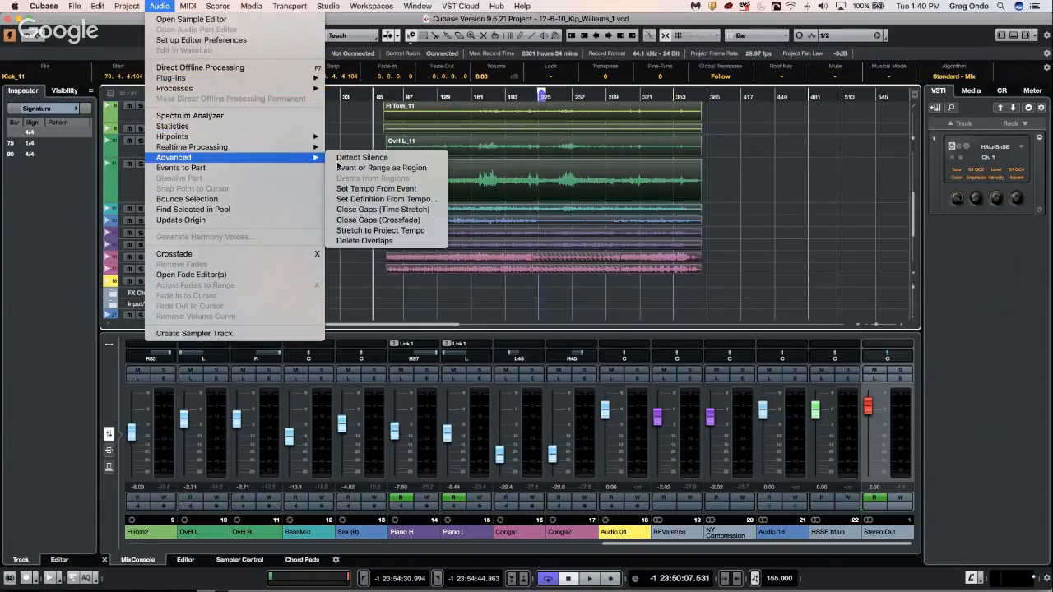
click(351, 122)
Step: Apply Set Definition From Tempo to the selected events, saving the definition in the project only and setting all tracks to musical time base
scroll(241, 113, up, 5)
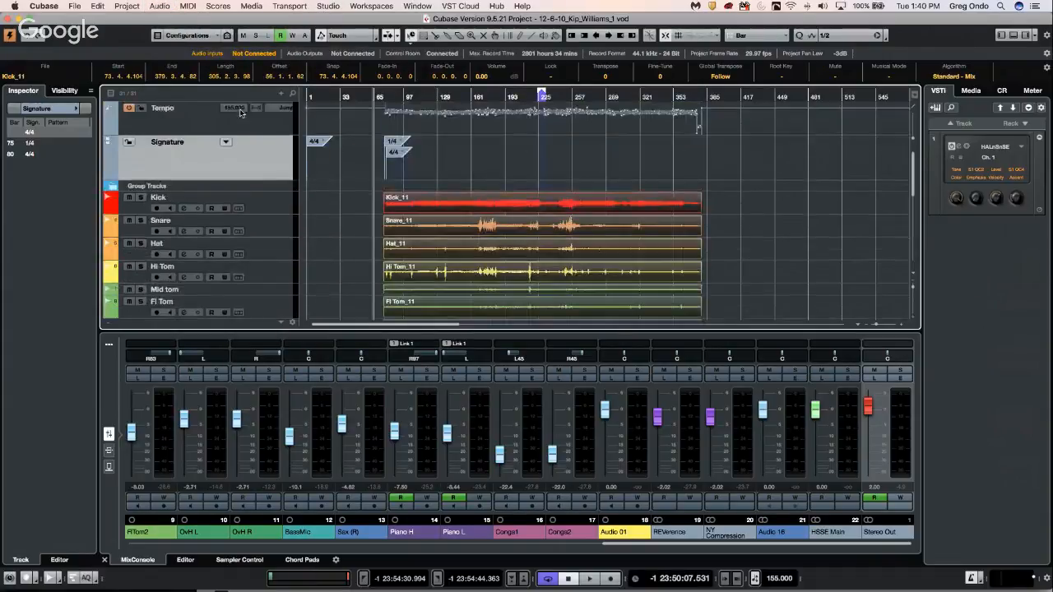
click(205, 123)
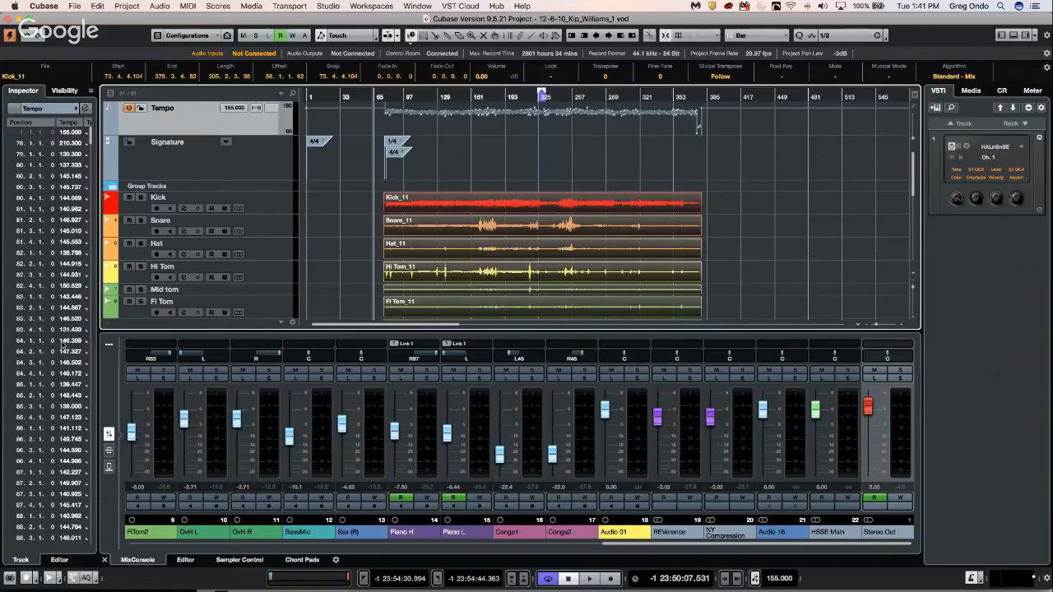
click(166, 7)
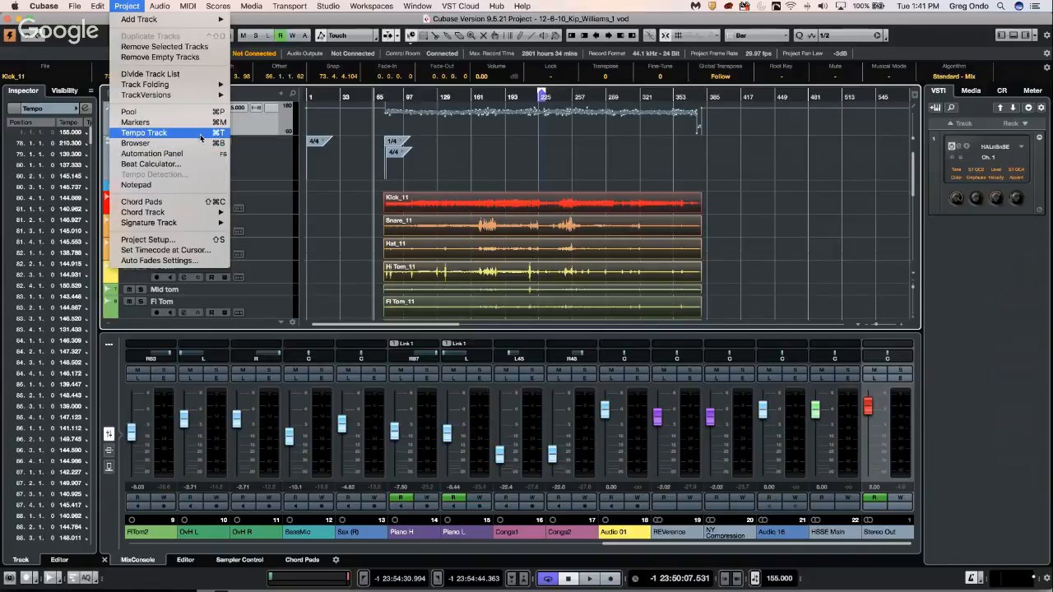
mouse_move(155, 7)
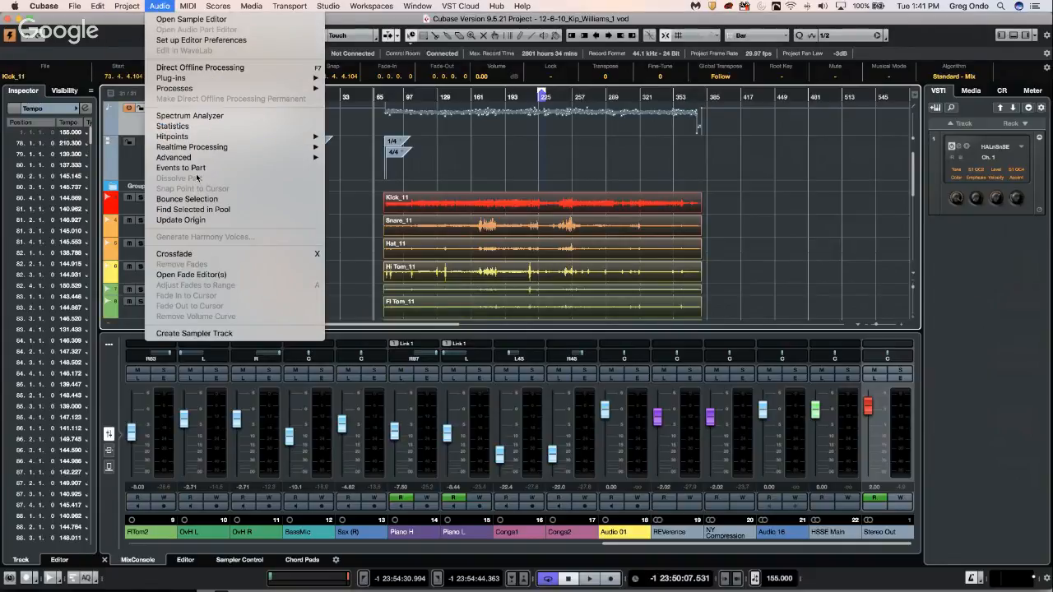
mouse_move(216, 157)
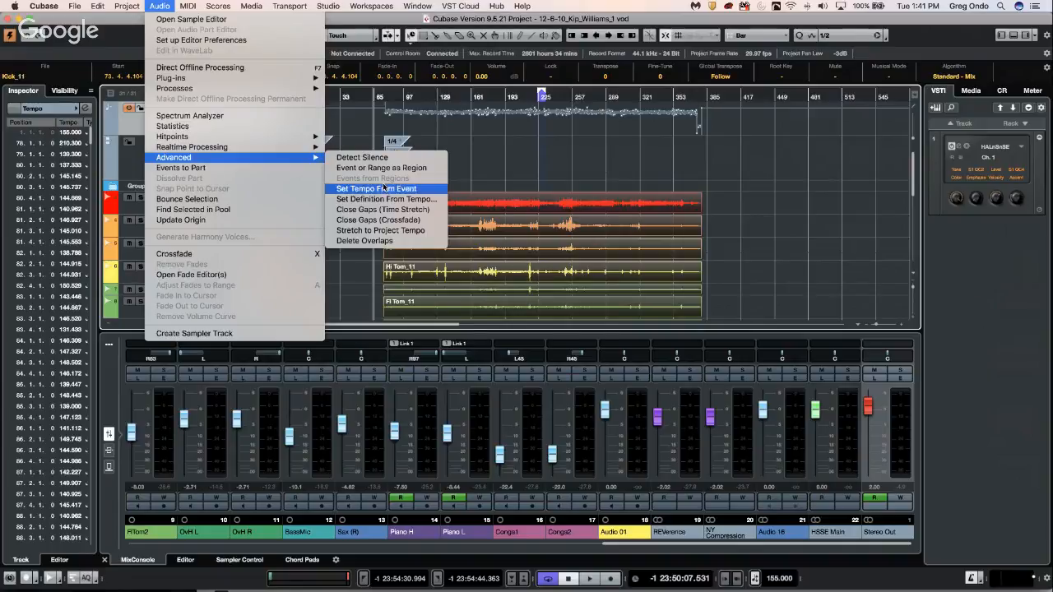
click(383, 200)
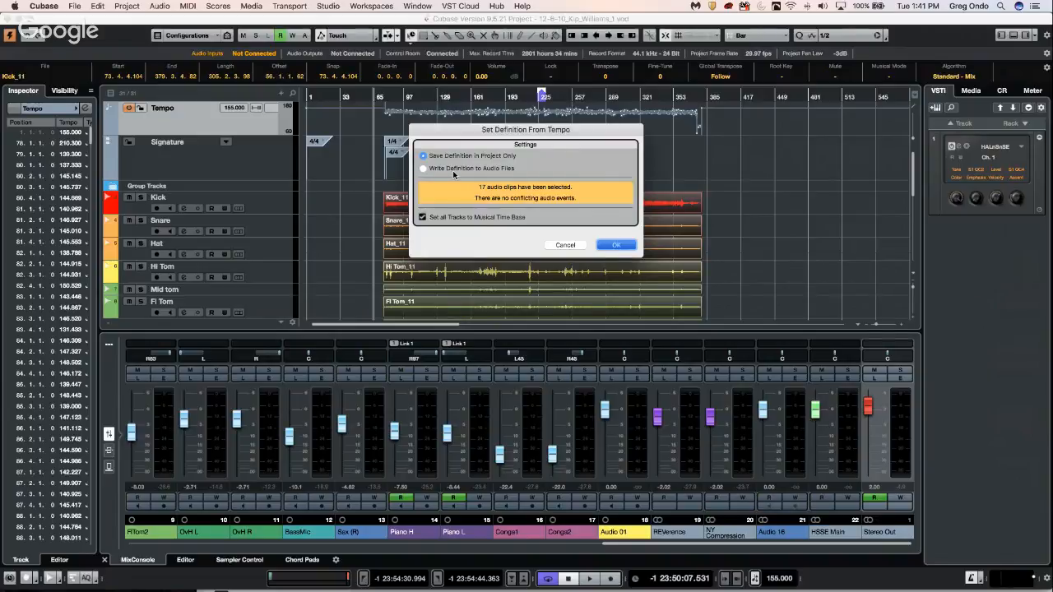
key(Return)
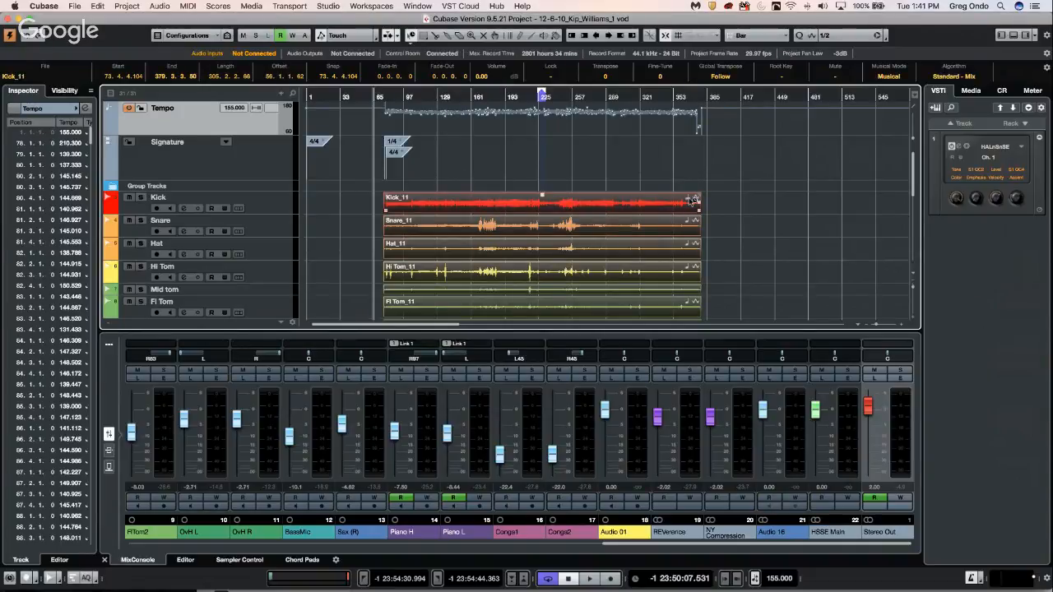
Step: Place the playback cursor near the beginning of the recording and increase the Tempo track's height
drag(397, 95, 398, 125)
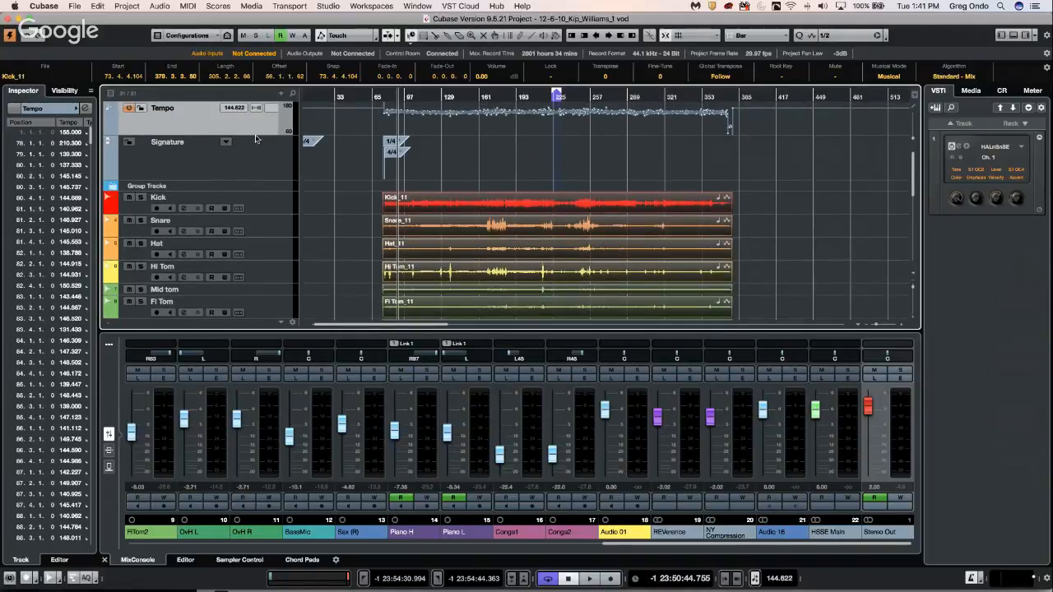
drag(255, 138, 254, 159)
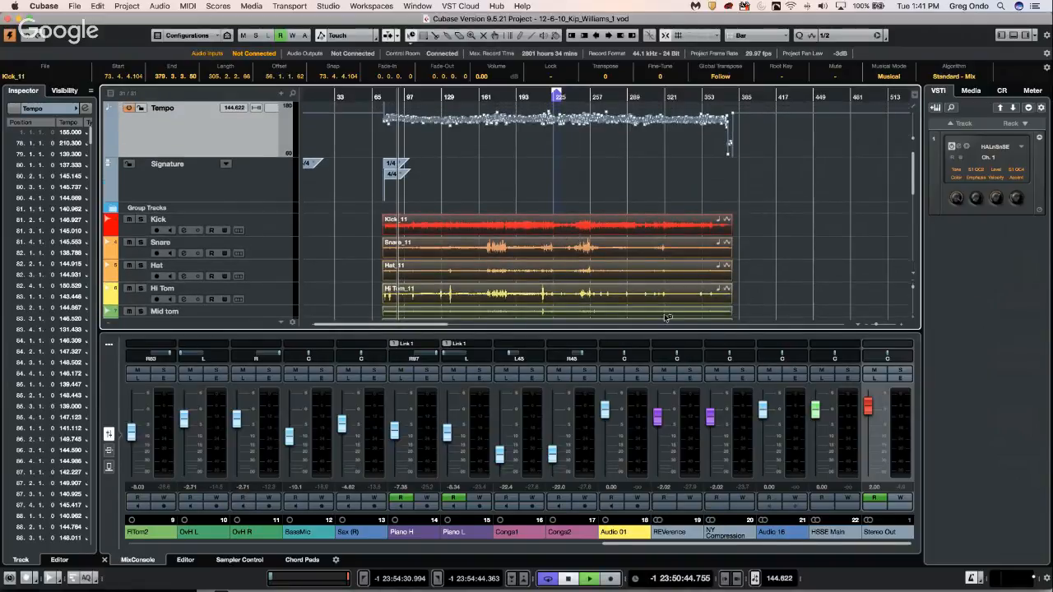
Step: Play the project, switch from the tempo track to fixed tempo, and set the fixed tempo to 123 BPM
key(space)
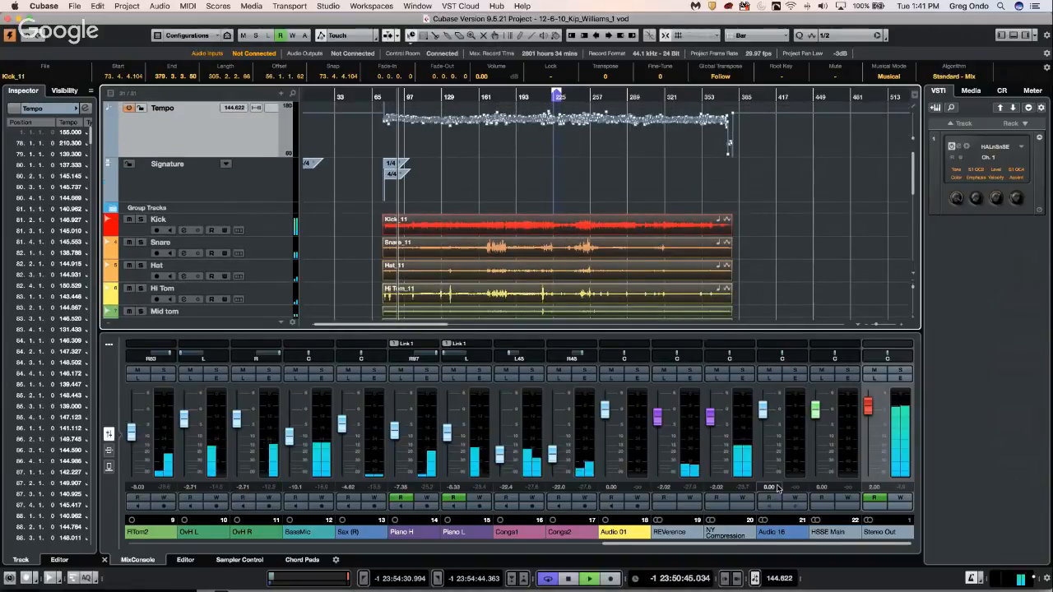
click(754, 580)
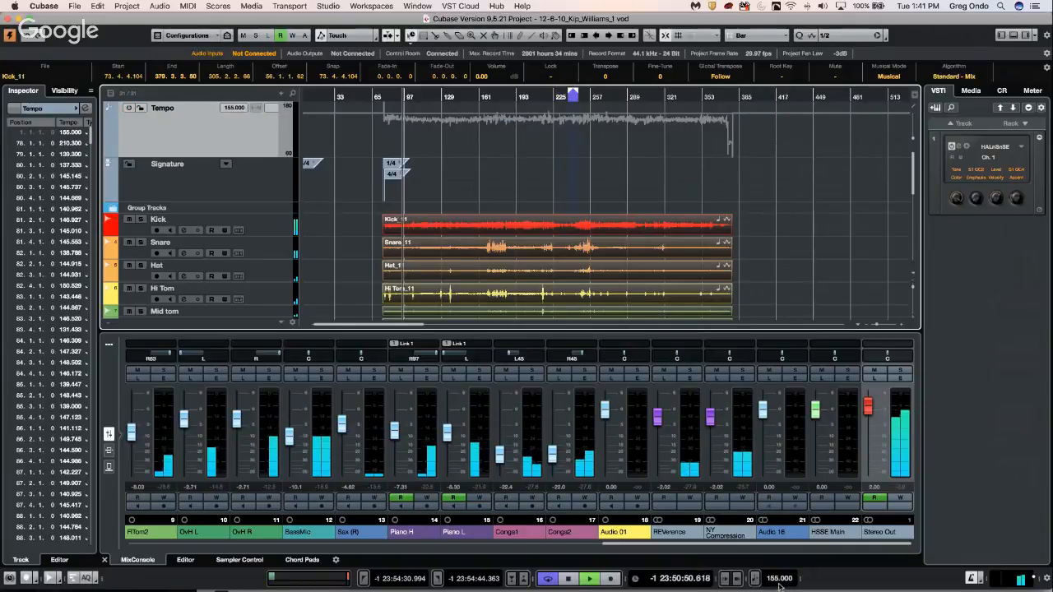
double_click(779, 579)
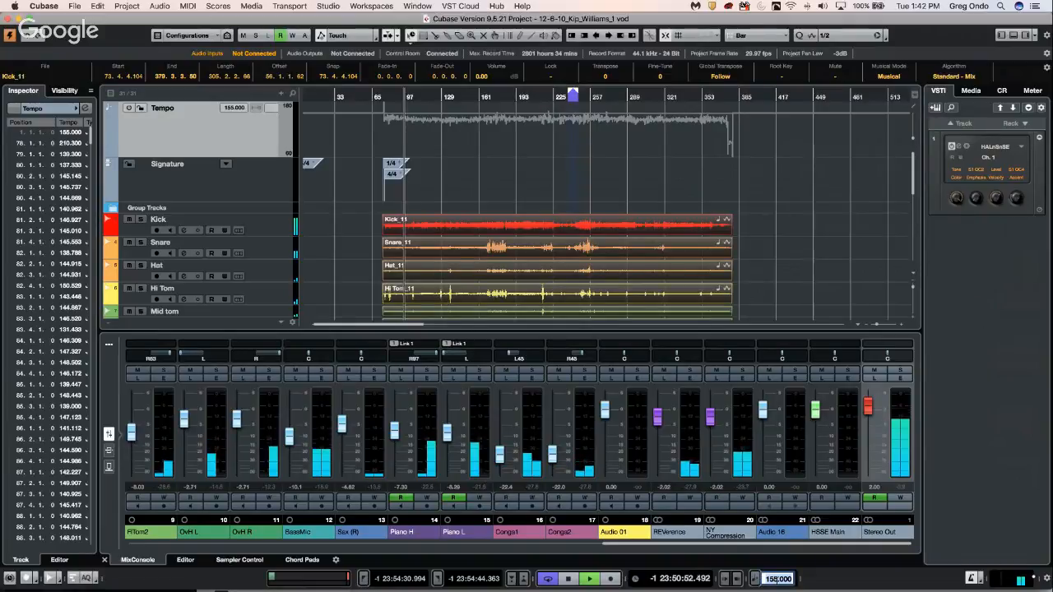
text(123)
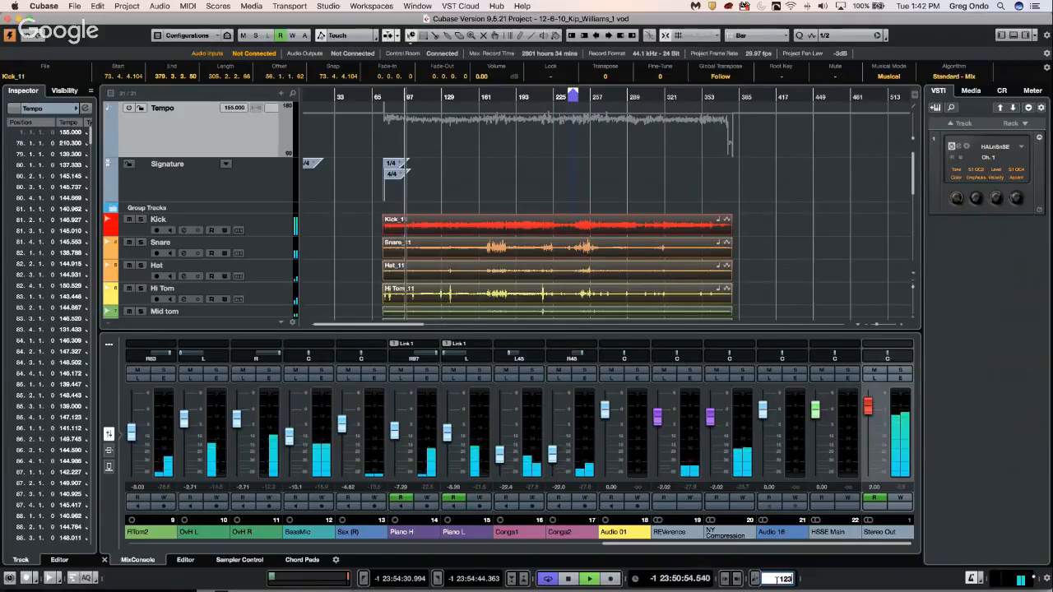
key(Return)
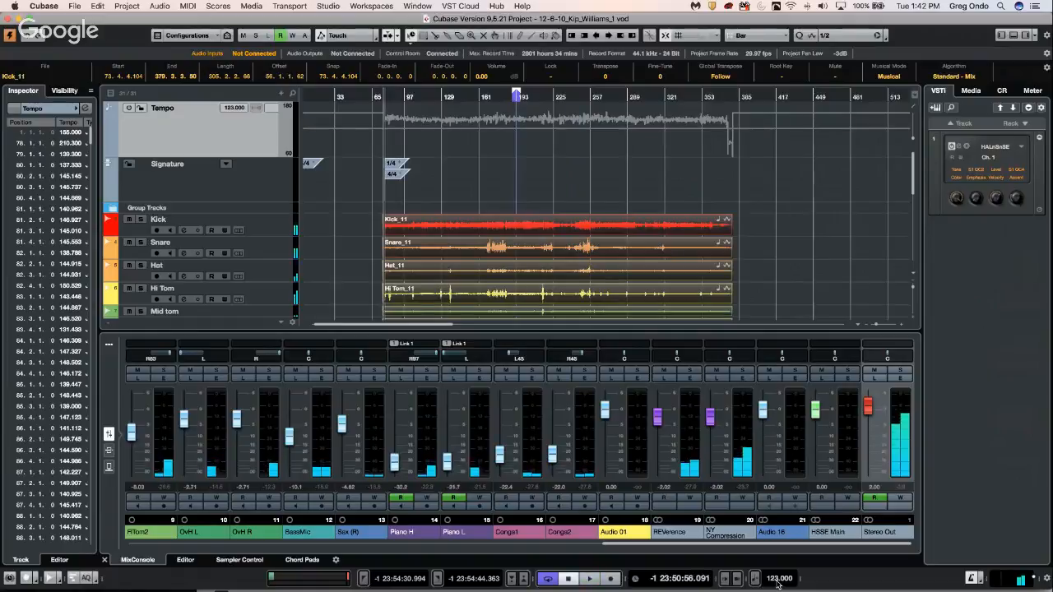
click(410, 96)
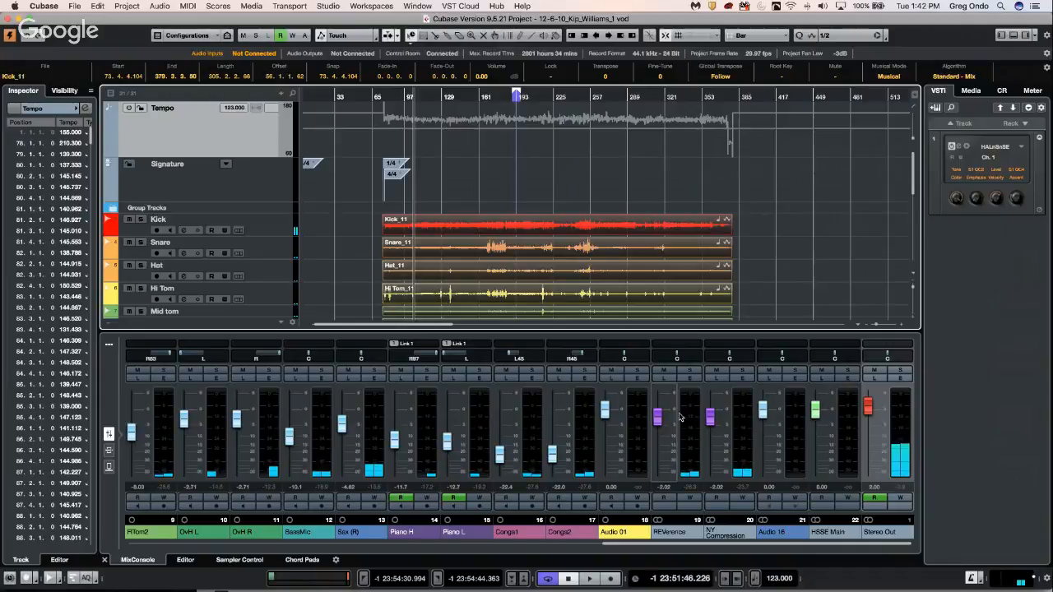
Step: Reactivate and enlarge the tempo track with an upper display limit of 210 BPM, keeping the points around bars 105 to 124 selected
click(755, 578)
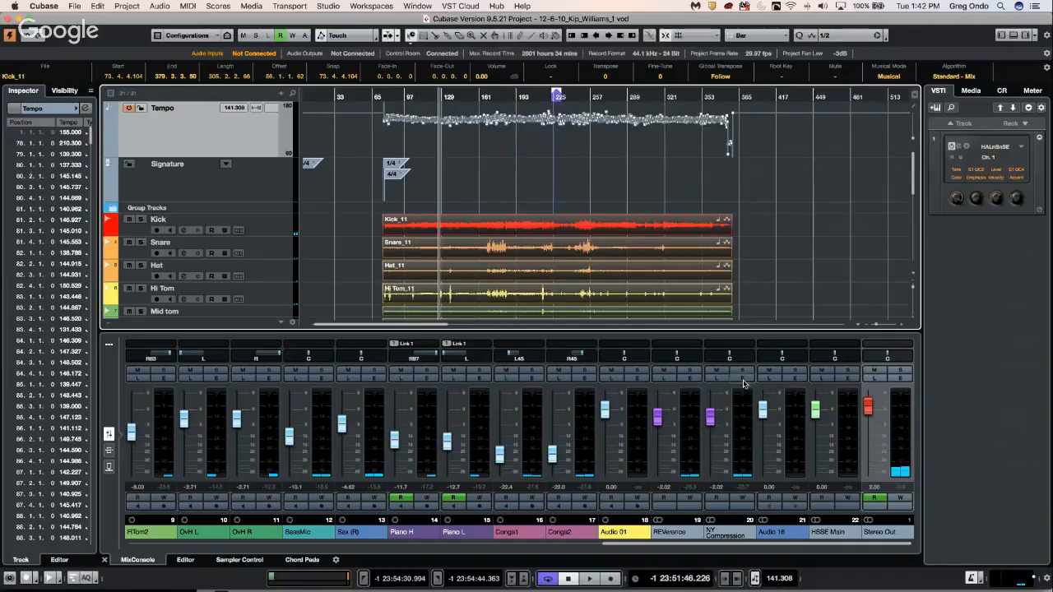
drag(416, 111, 436, 108)
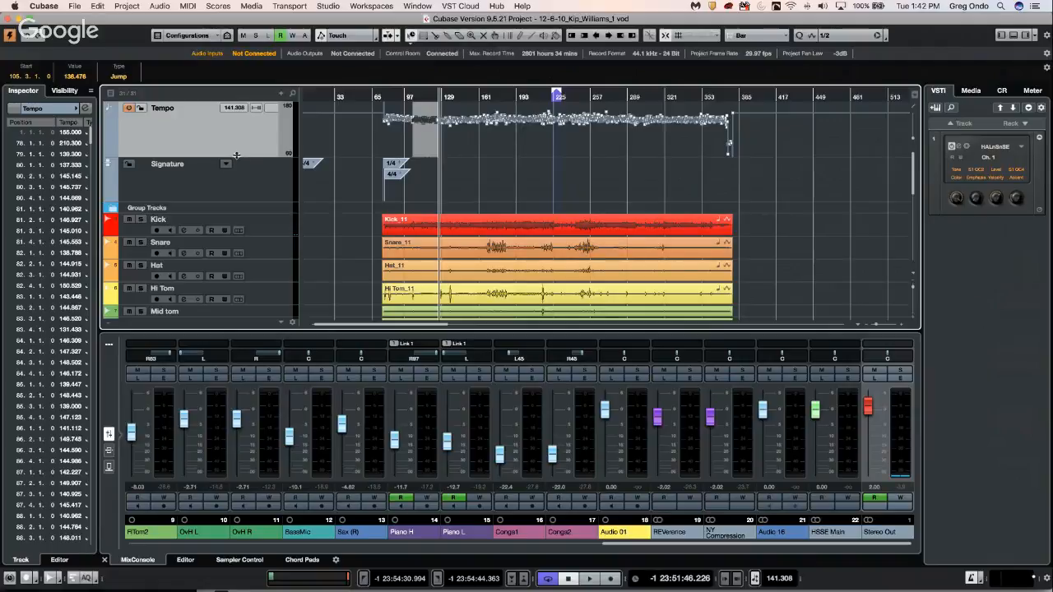
drag(236, 155, 253, 162)
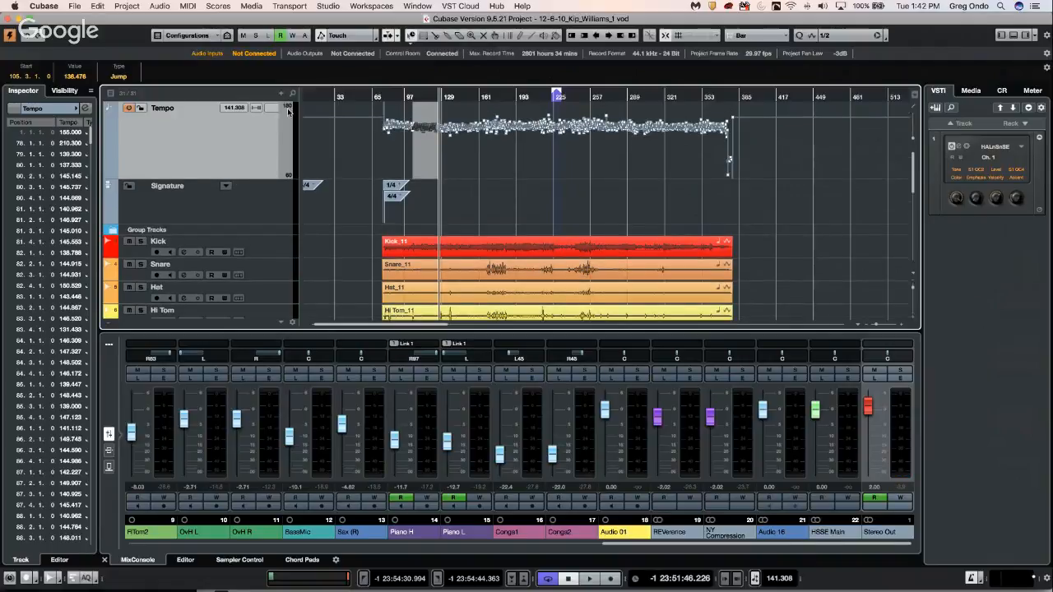
drag(289, 108, 288, 86)
Step: Raise the selected tempo points so the first one reaches about 156 BPM, and play from the start of that section
click(399, 94)
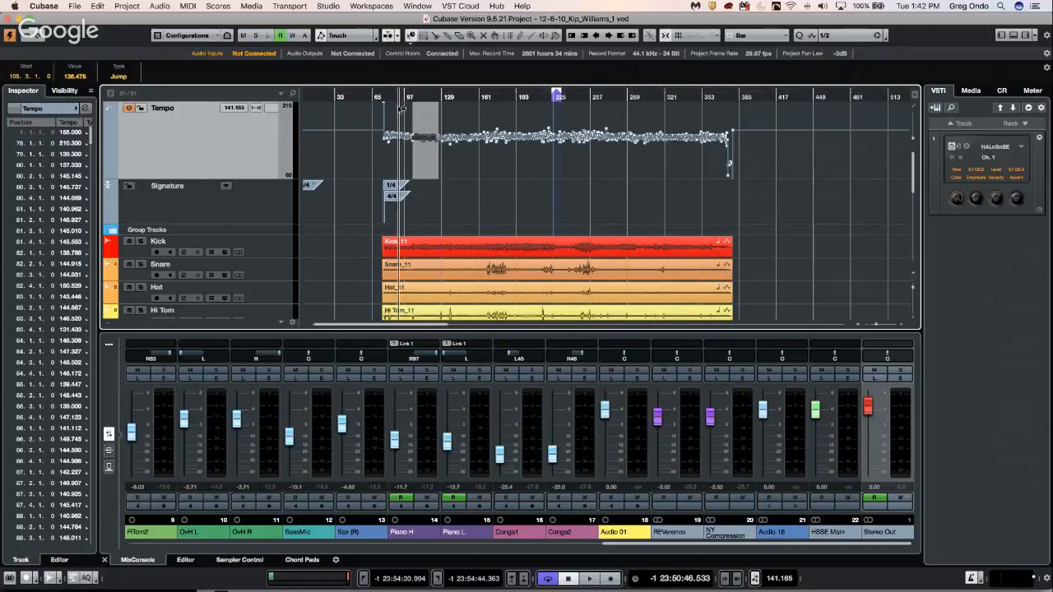
key(h)
key(h)
drag(495, 107, 490, 97)
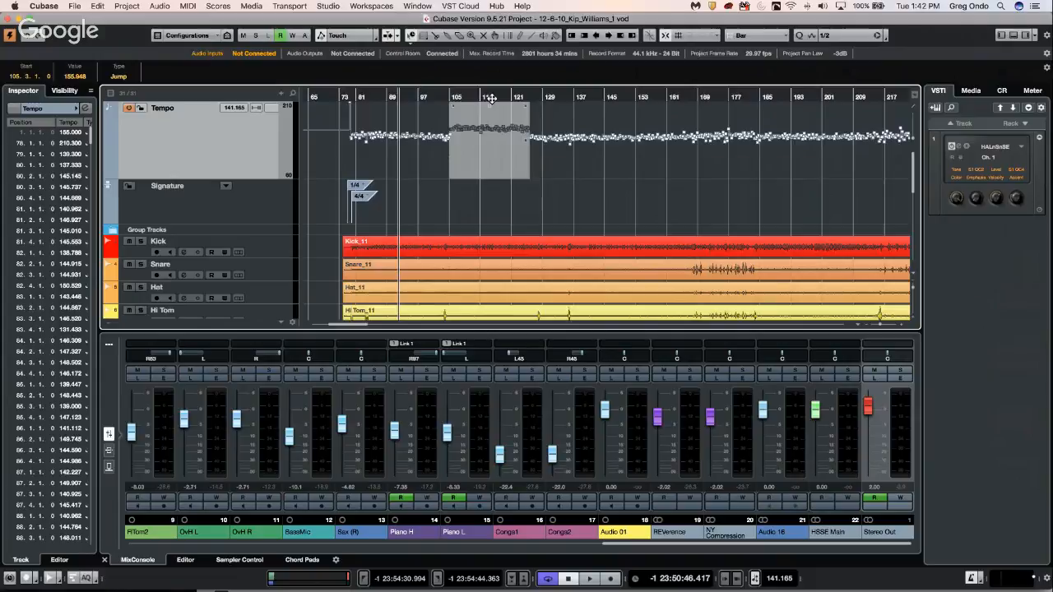
click(445, 96)
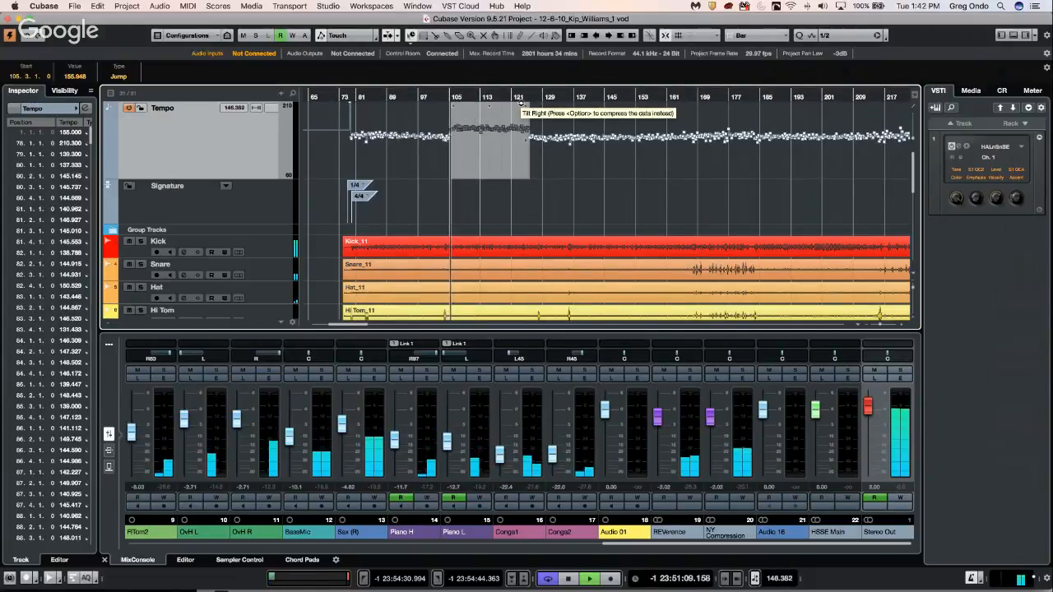
right_click(474, 104)
click(484, 112)
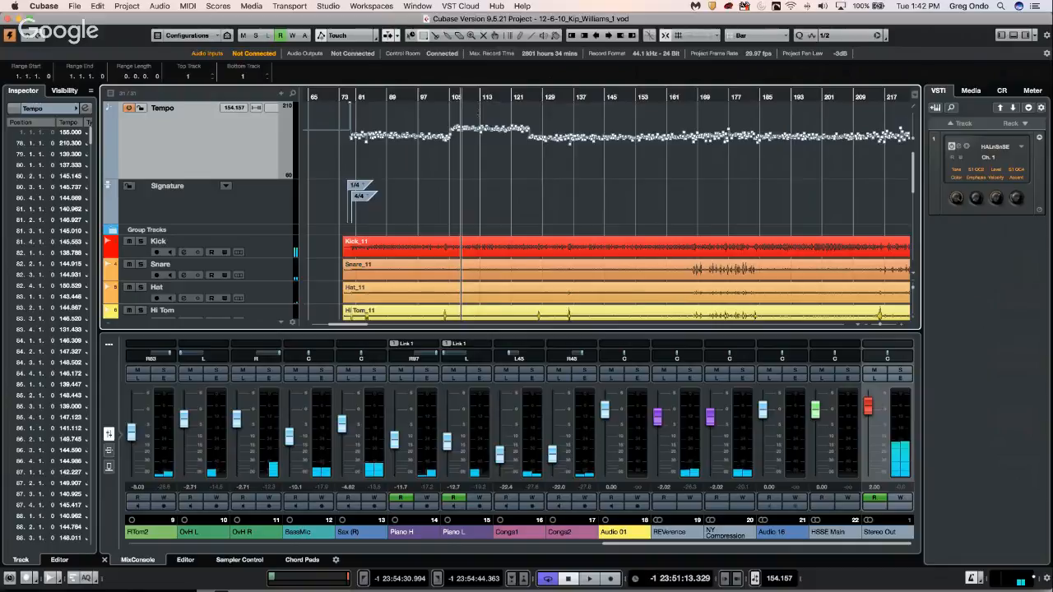
drag(468, 115, 499, 115)
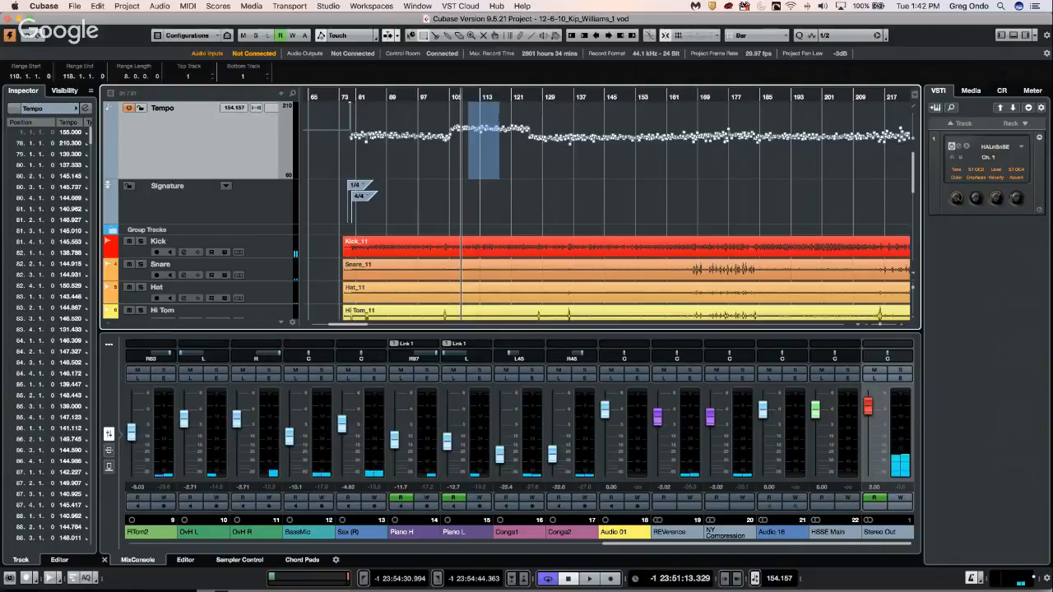
click(487, 125)
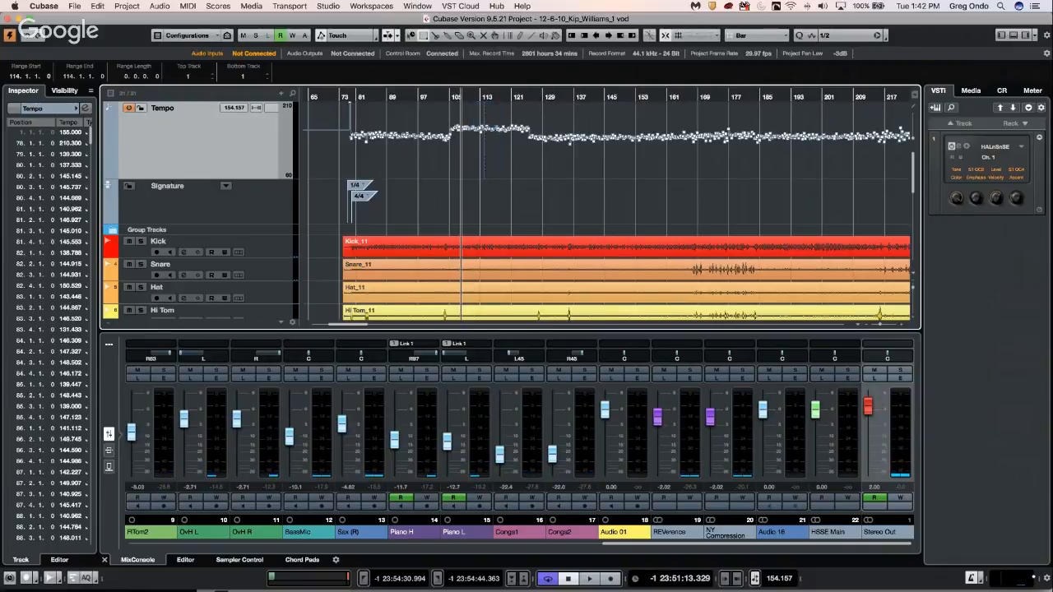
right_click(486, 127)
click(482, 129)
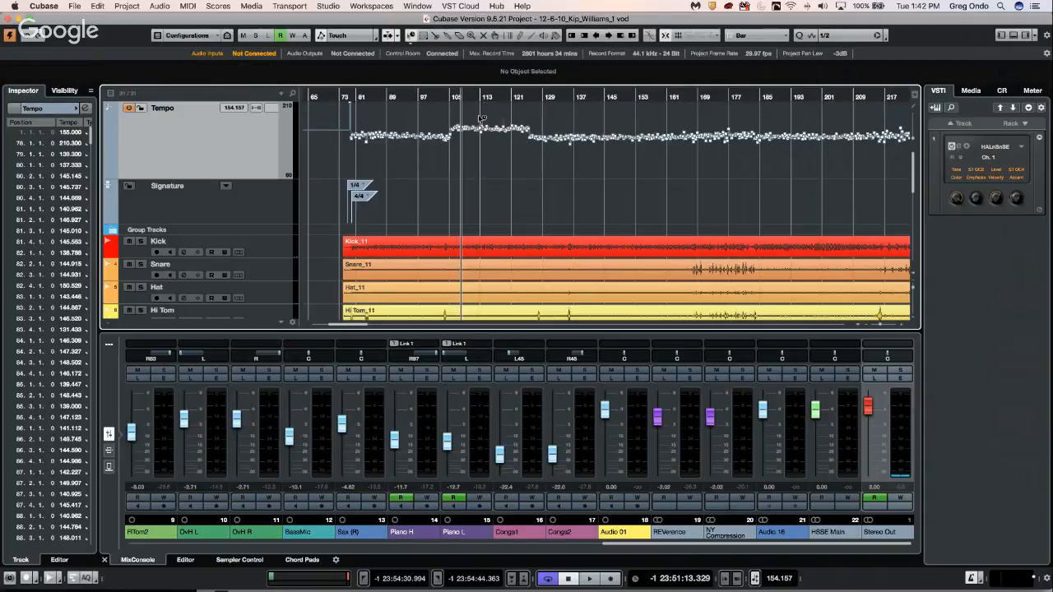
Step: Tilt the tempo points from bar 110 to about bar 119 upward at their right end, and play back the tempo ramp
drag(467, 116, 508, 138)
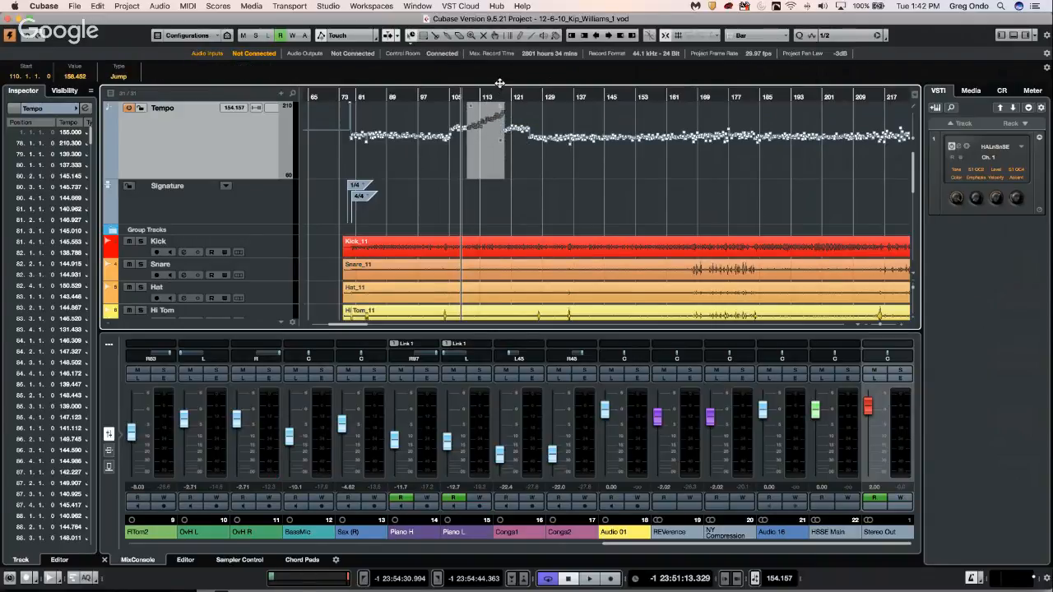
click(486, 97)
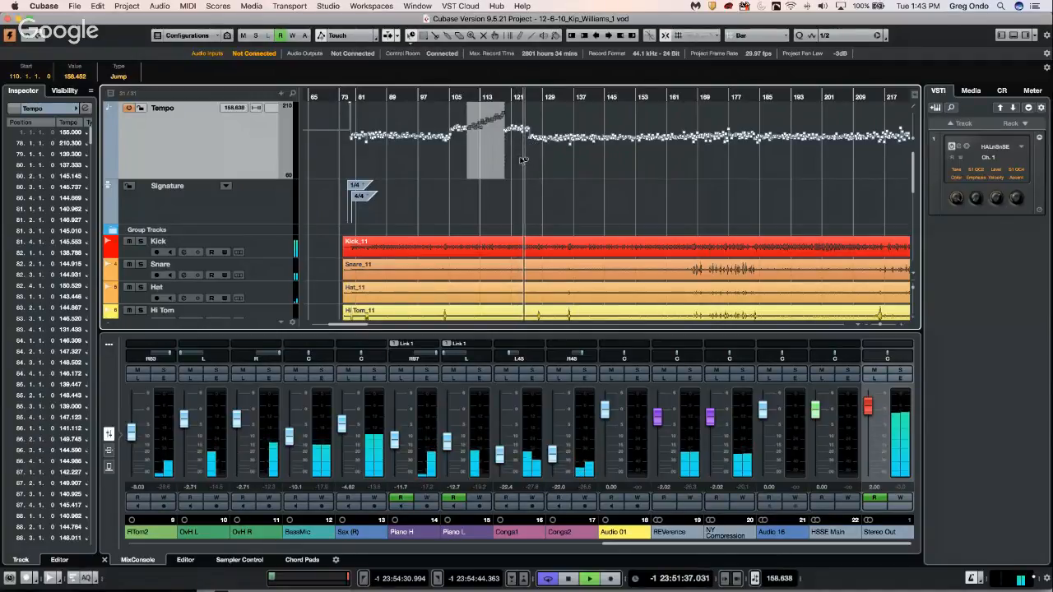
key(space)
Step: Adjust the level of the tempo points between about bars 127 and 134, and undo the last adjustment
click(555, 133)
drag(537, 136, 566, 138)
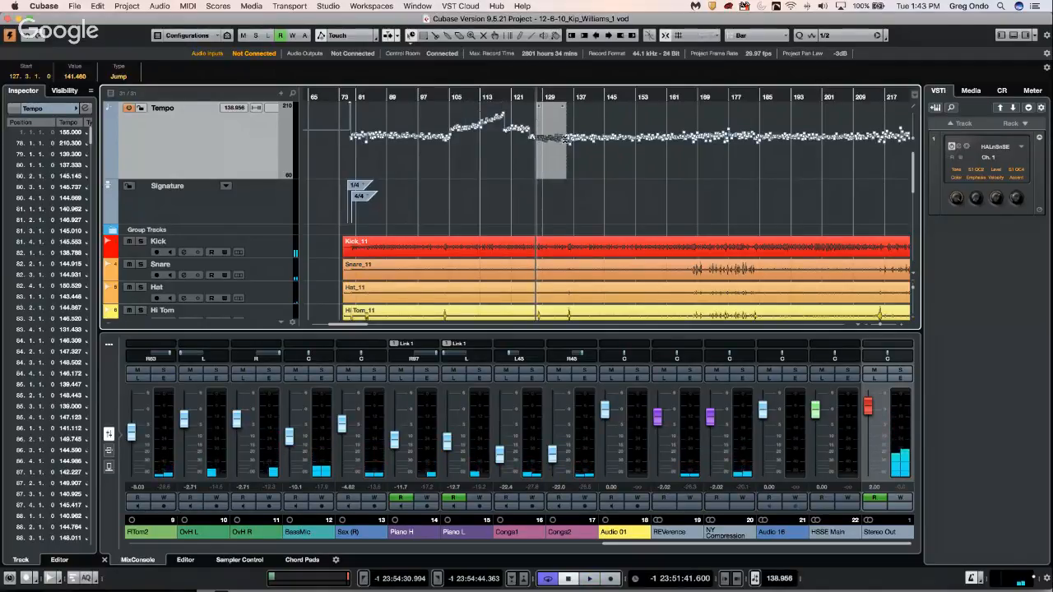
click(544, 97)
drag(544, 113, 581, 122)
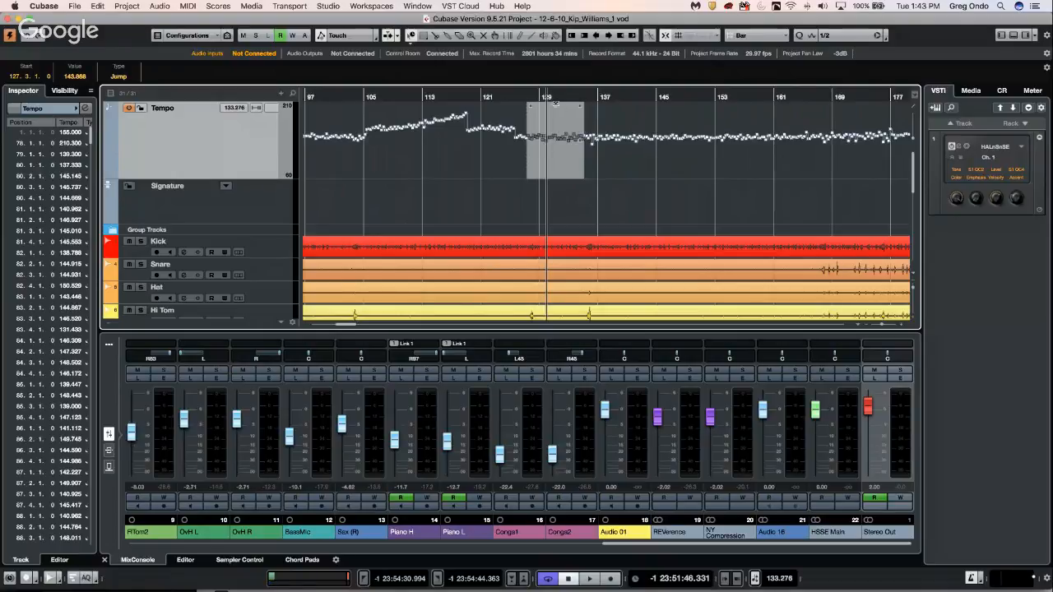
drag(559, 116, 562, 109)
key(super+z)
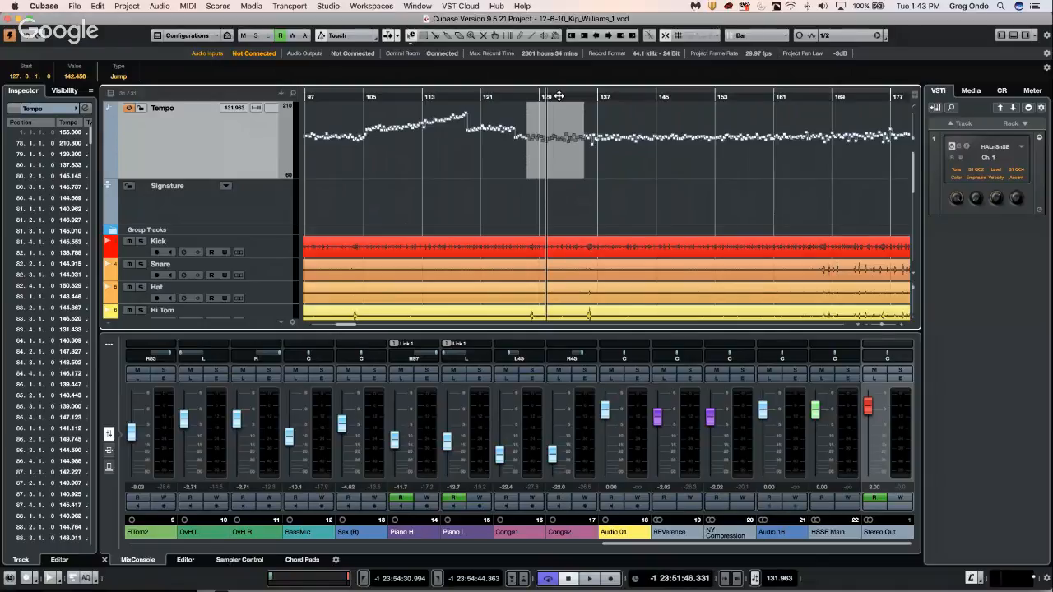
Step: Examine the advanced audio commands available for the Kick event, including Set Definition From Tempo
click(483, 248)
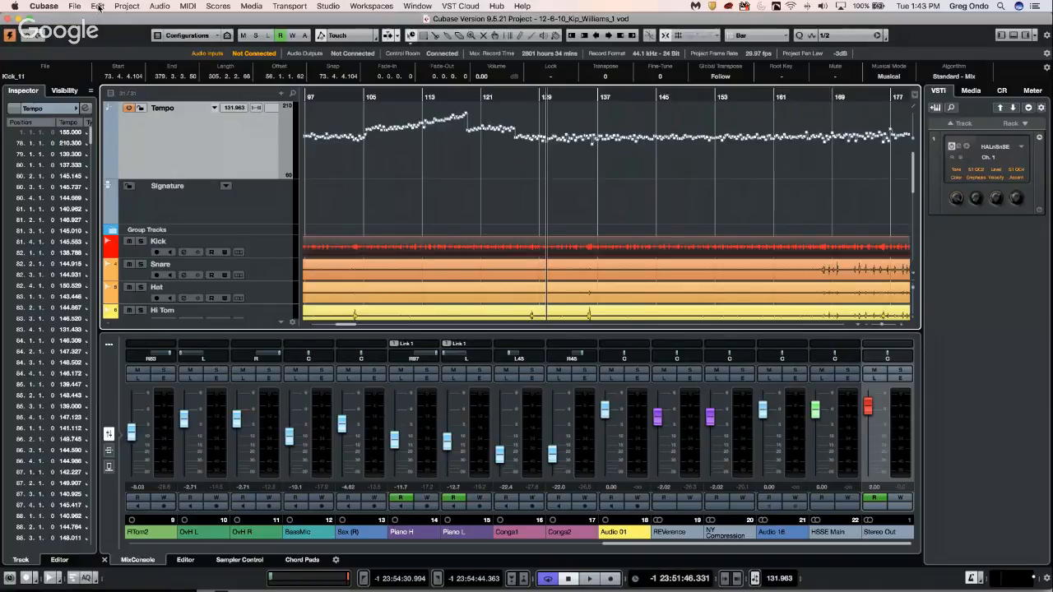
click(165, 7)
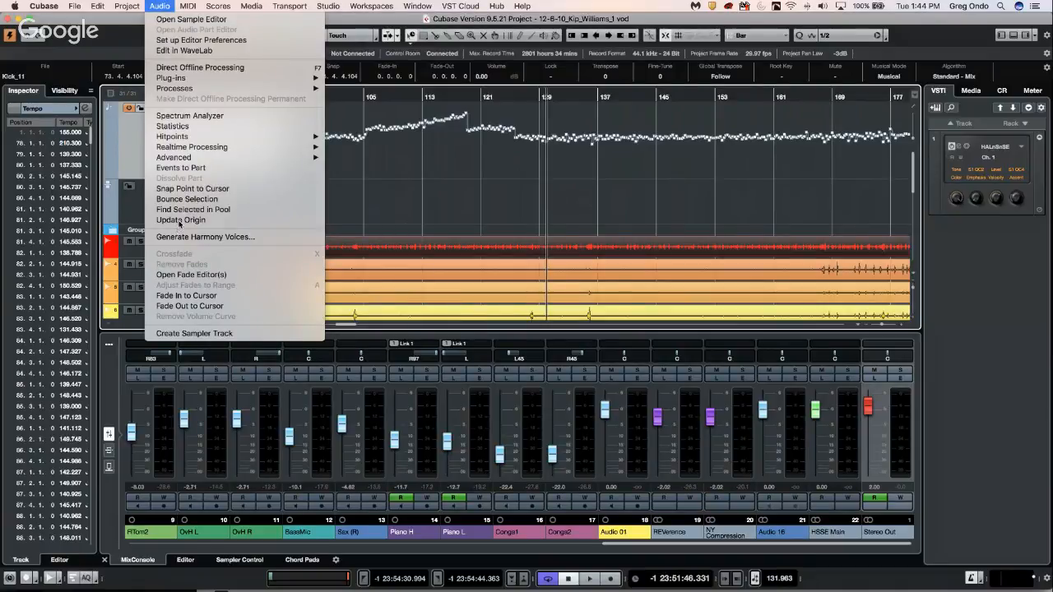
mouse_move(272, 157)
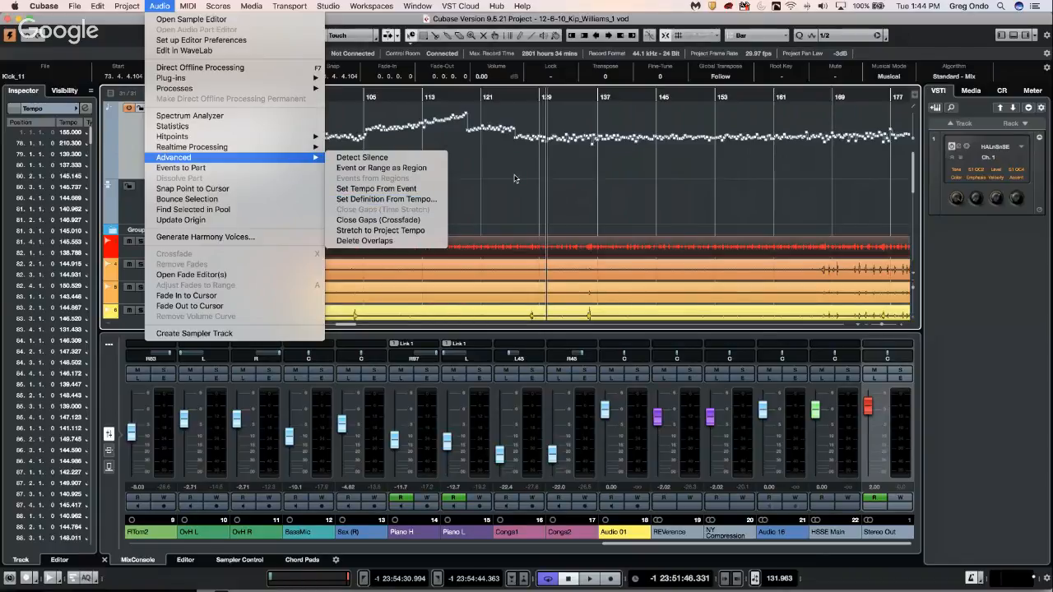
mouse_move(14, 7)
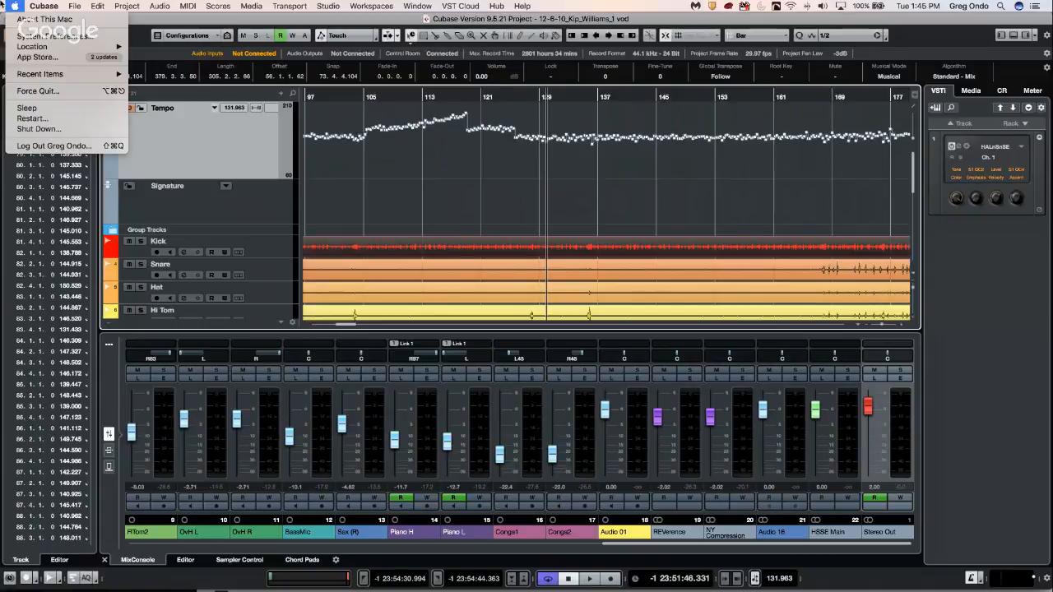
click(213, 139)
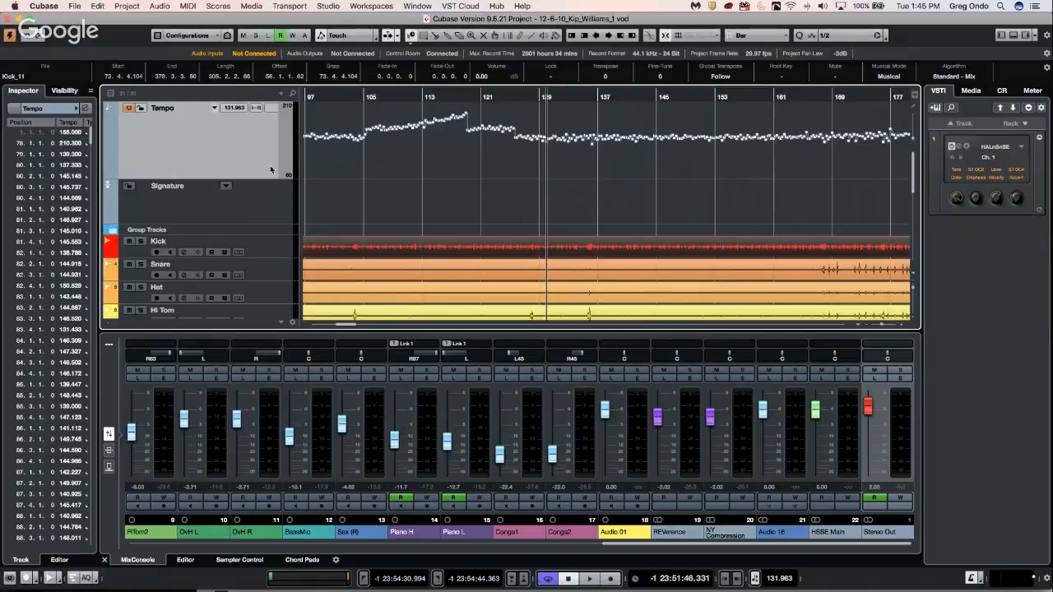
Step: Show the Kick track's inserts, and add the CurveEQ plug-in to the next free insert slot of the Stereo Out channel
click(274, 246)
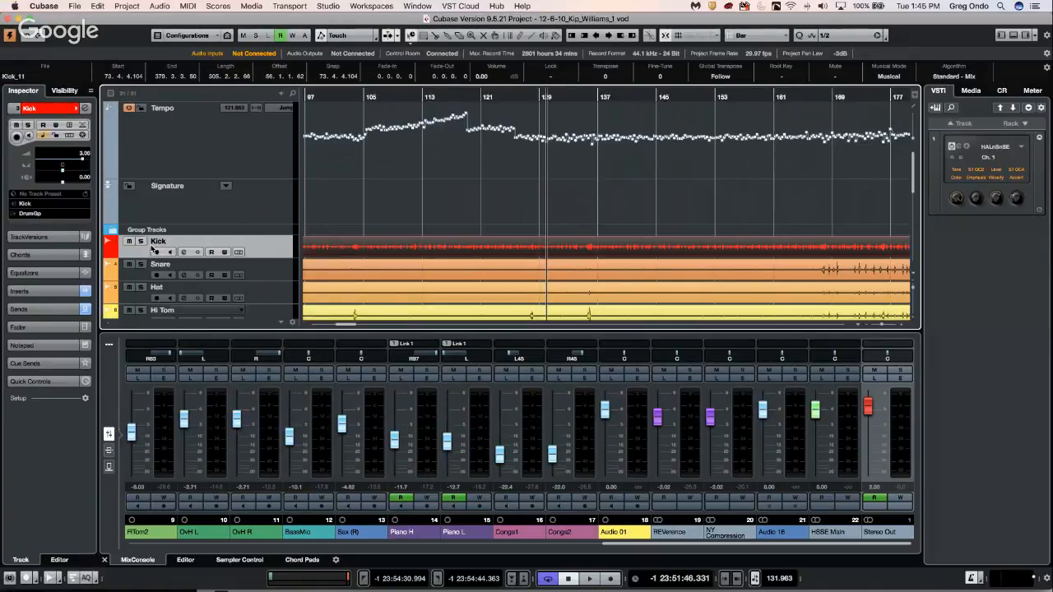
click(58, 292)
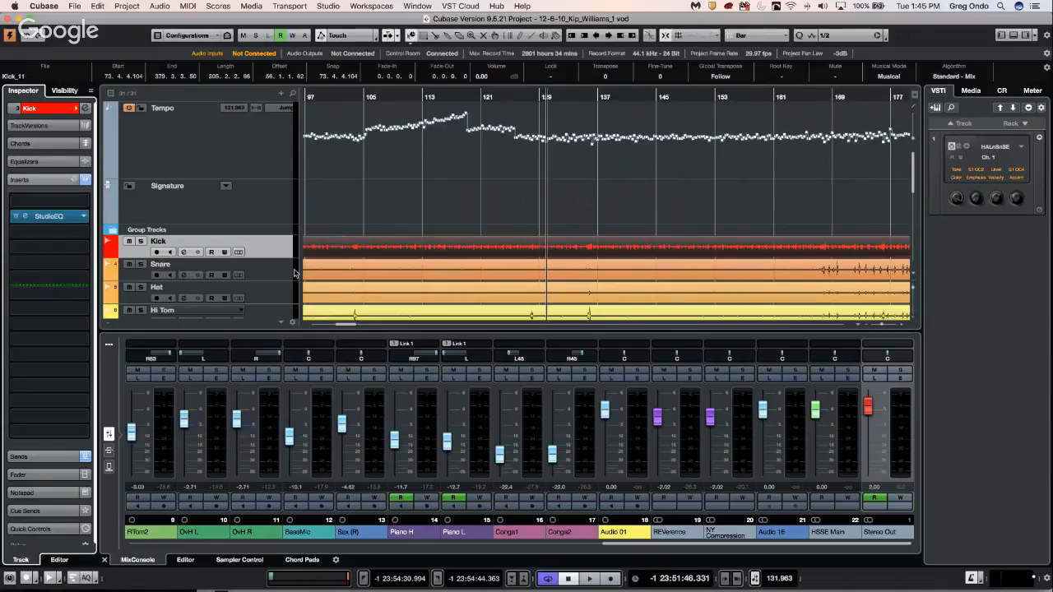
click(899, 381)
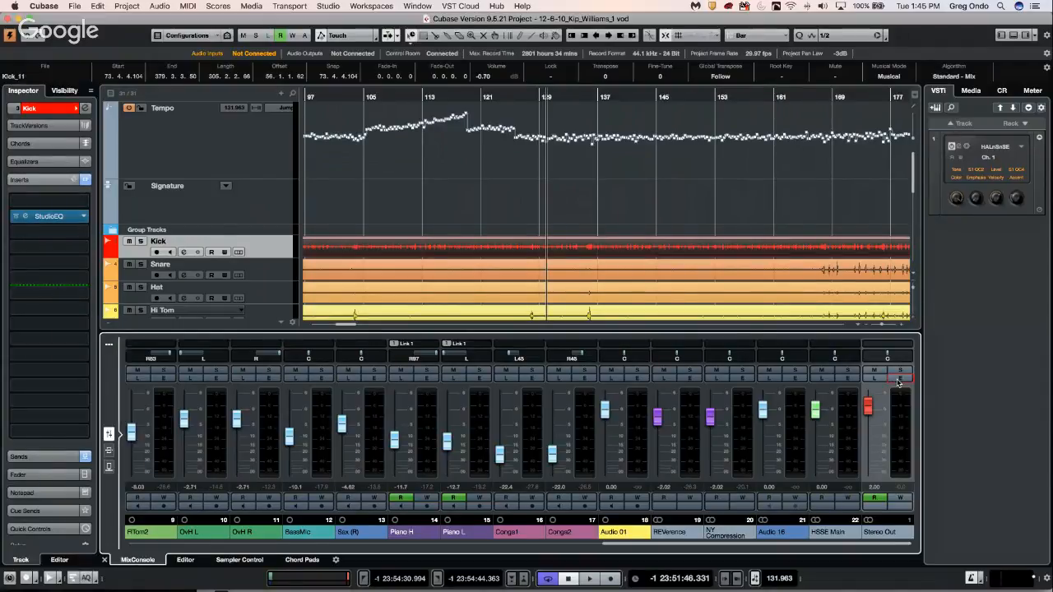
click(336, 202)
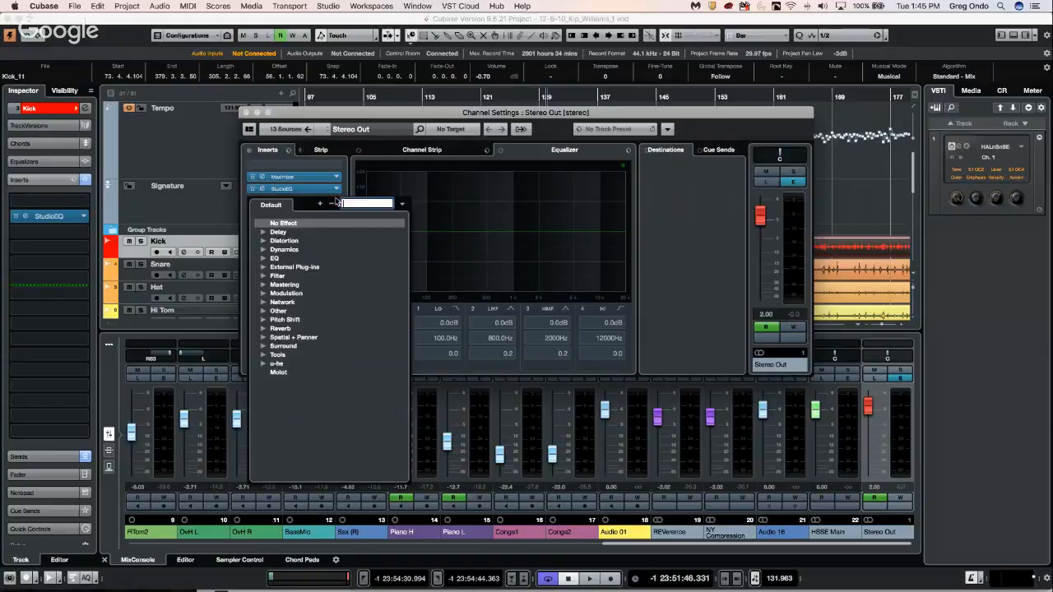
click(263, 258)
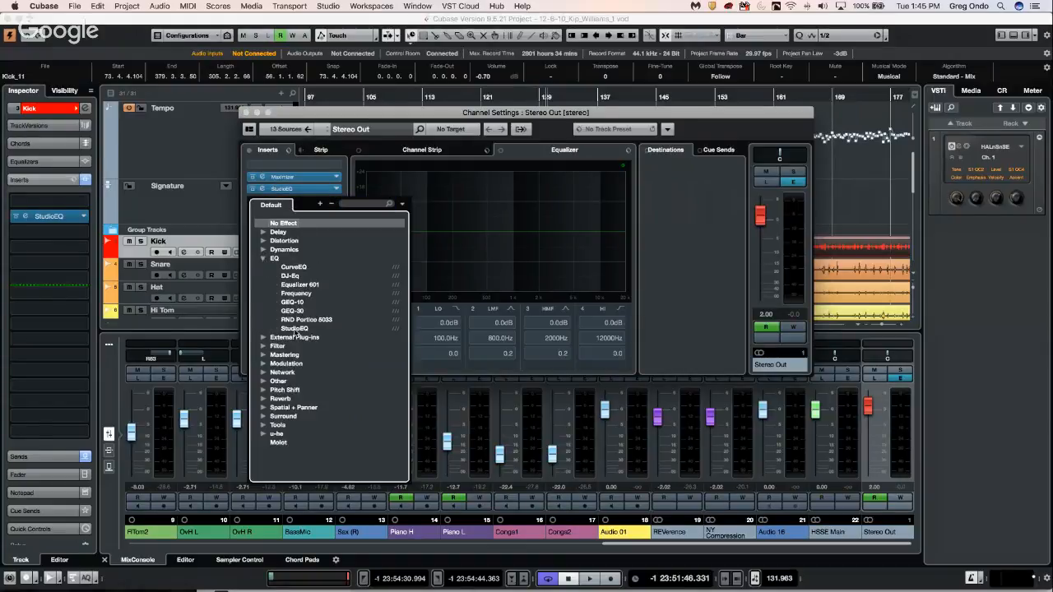
click(294, 266)
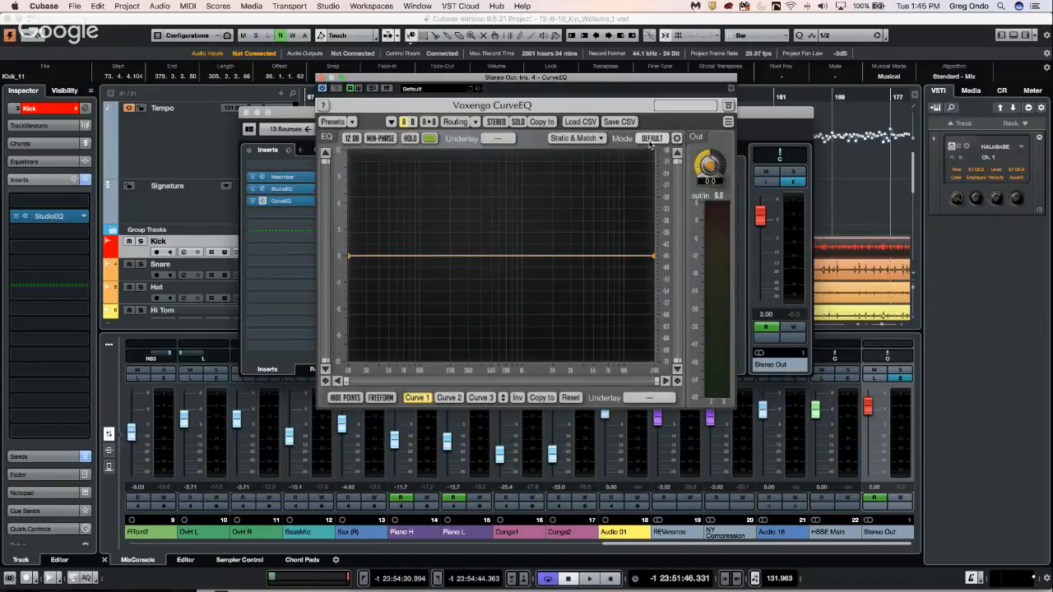
Step: Set CurveEQ's spectrum mode to AVERAGE and play the project to display its frequency spectrum
click(651, 139)
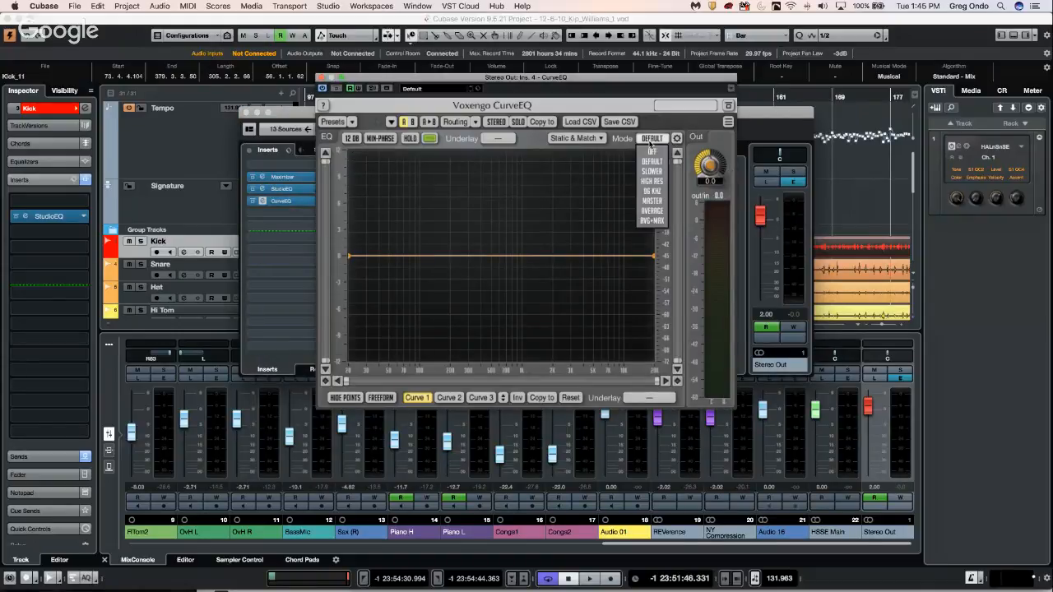
click(652, 211)
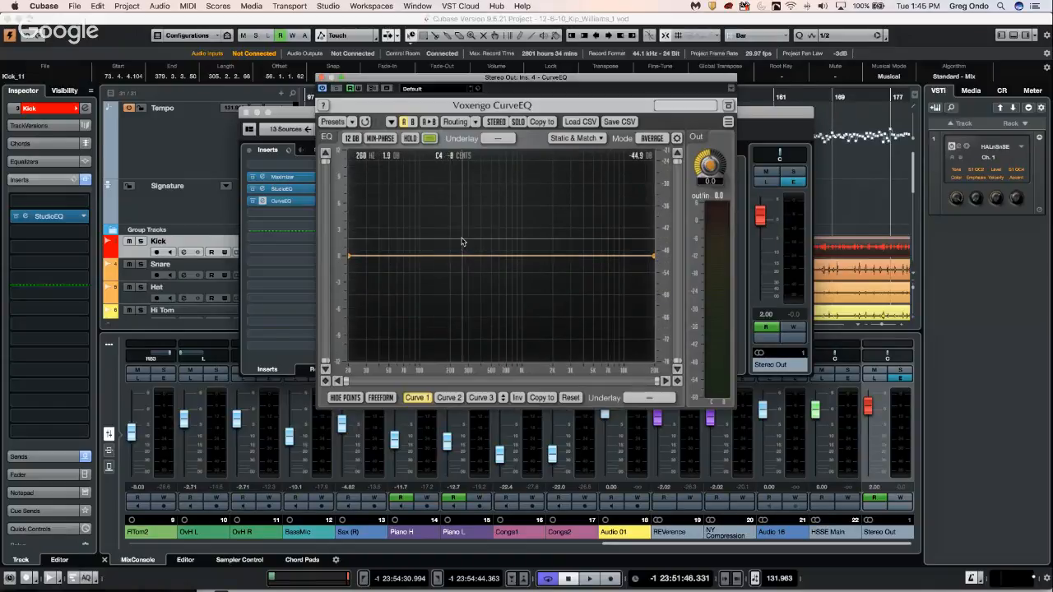
key(space)
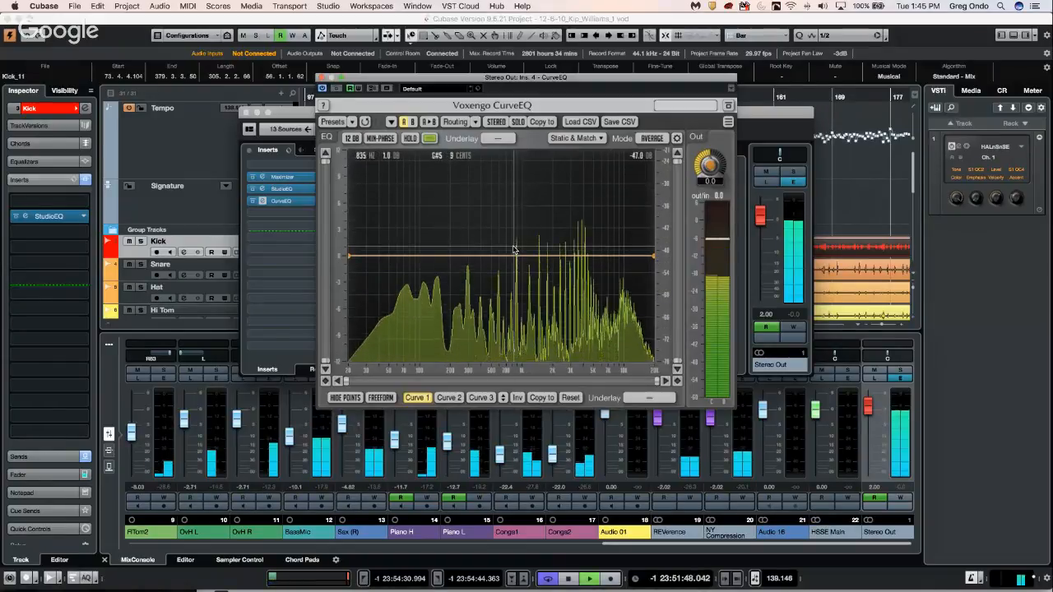
Step: Capture the current averaged spectrum in the first slot of CurveEQ's Static Spectrums Editor, placed clear of the spectrum display
click(598, 140)
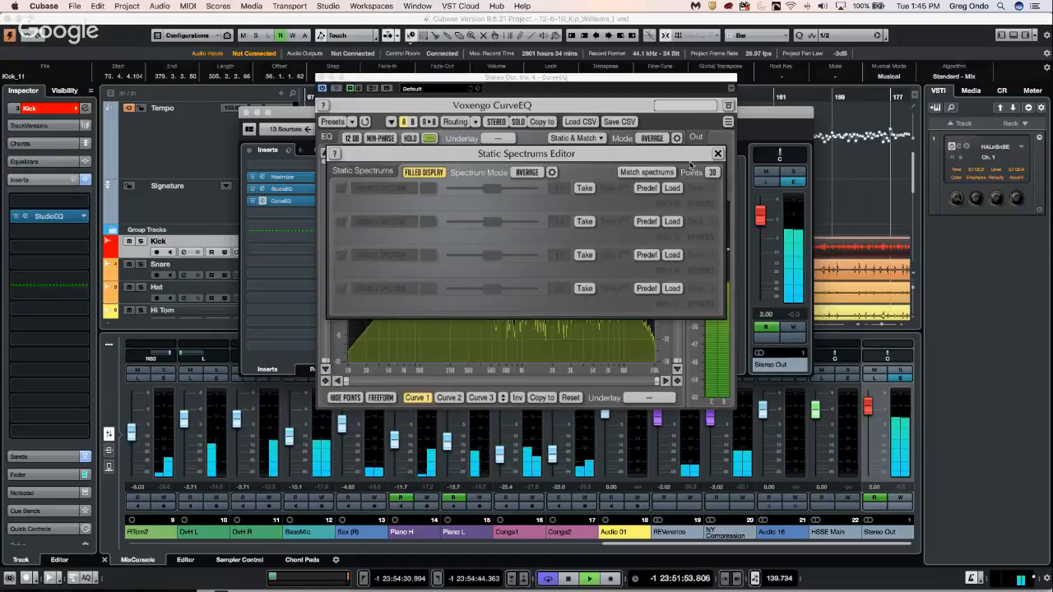
click(717, 153)
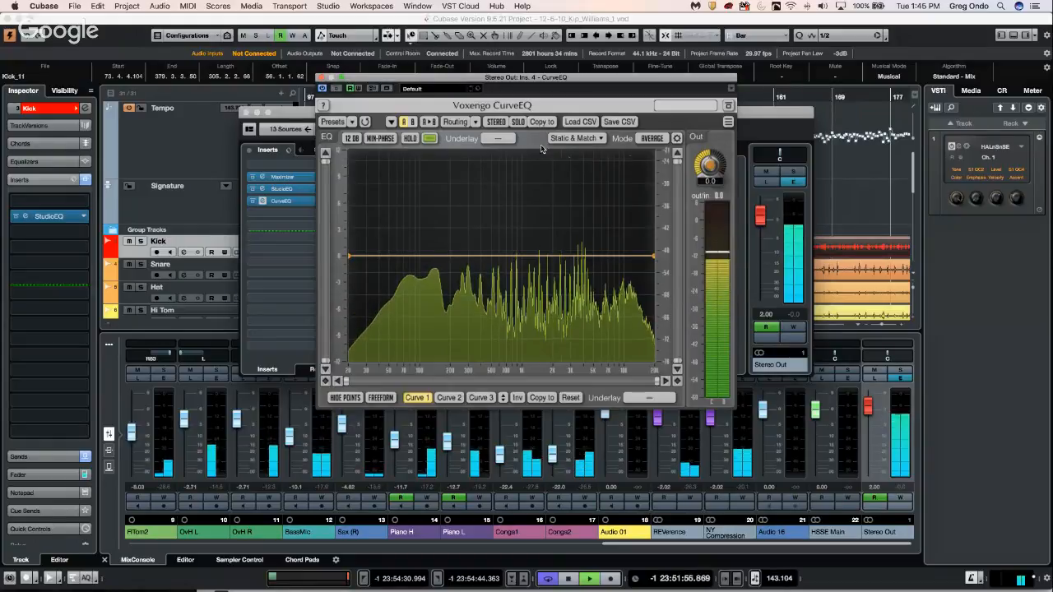
click(598, 138)
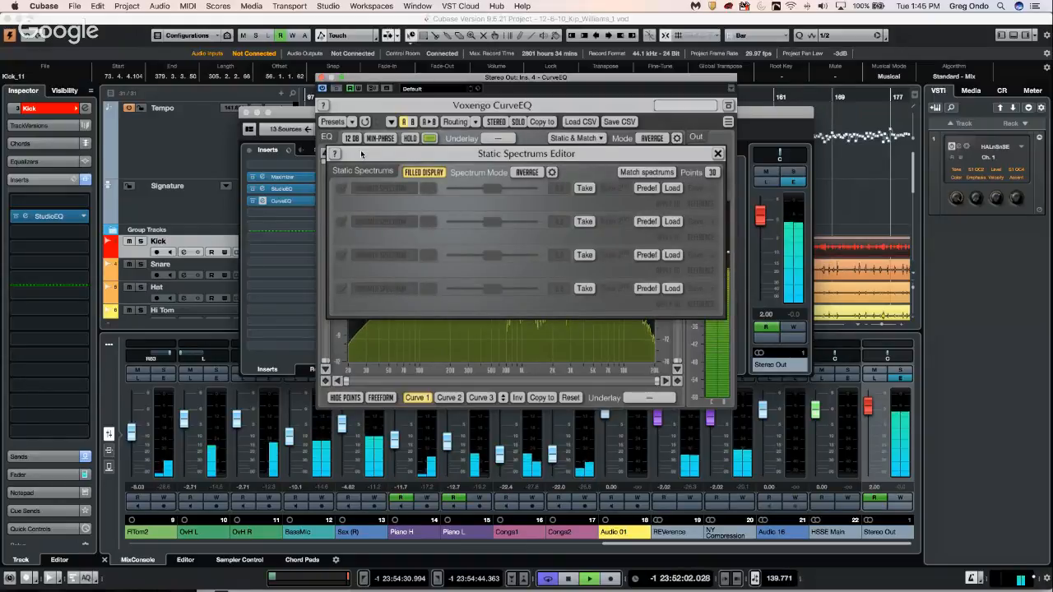
drag(361, 154, 139, 371)
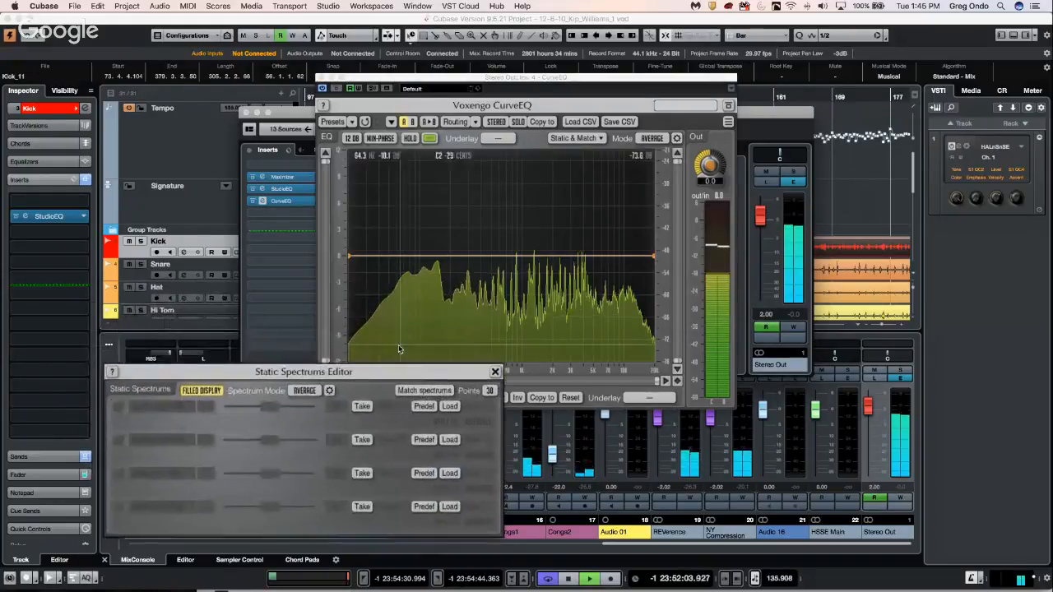
click(362, 407)
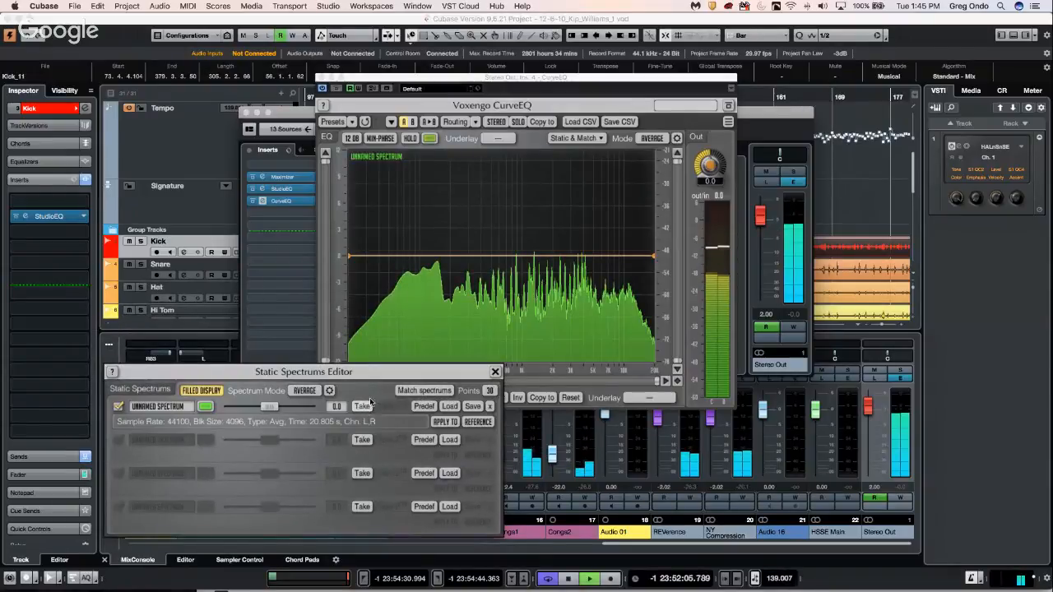
Step: In the Stereo Out channel equalizer, set band 3 to -12.4 dB at 1745 Hz and band 2 to 2.4 dB at 1720 Hz, with the project playing
click(903, 380)
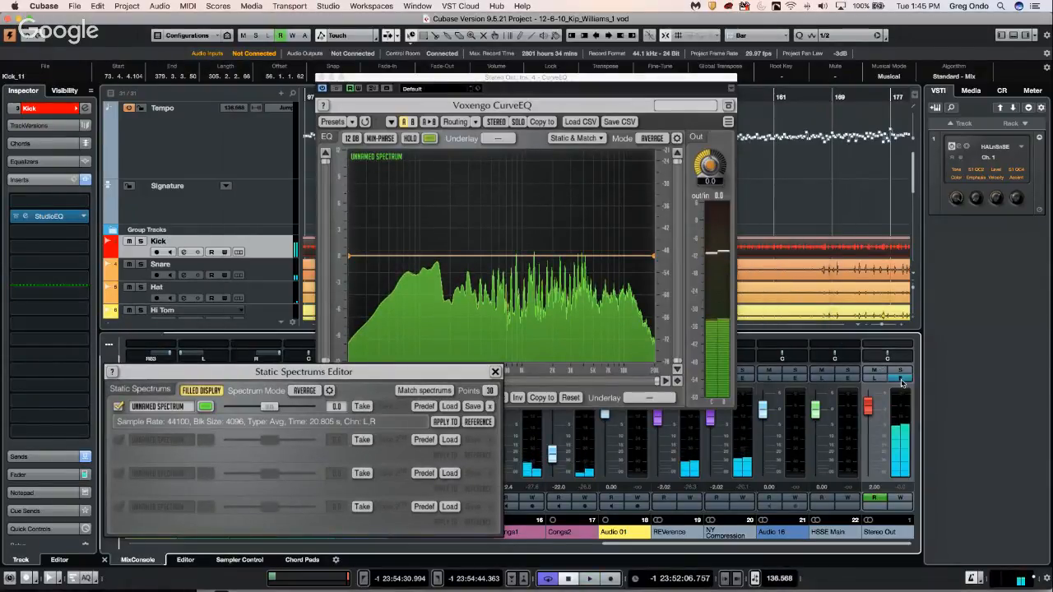
click(902, 380)
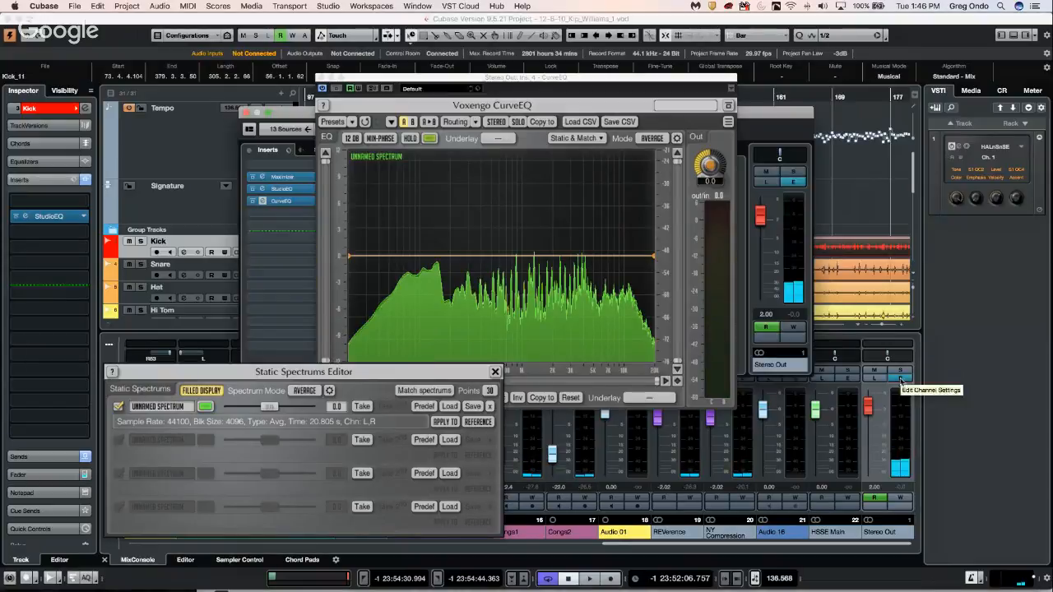
drag(299, 111, 5, 30)
drag(243, 136, 241, 172)
key(space)
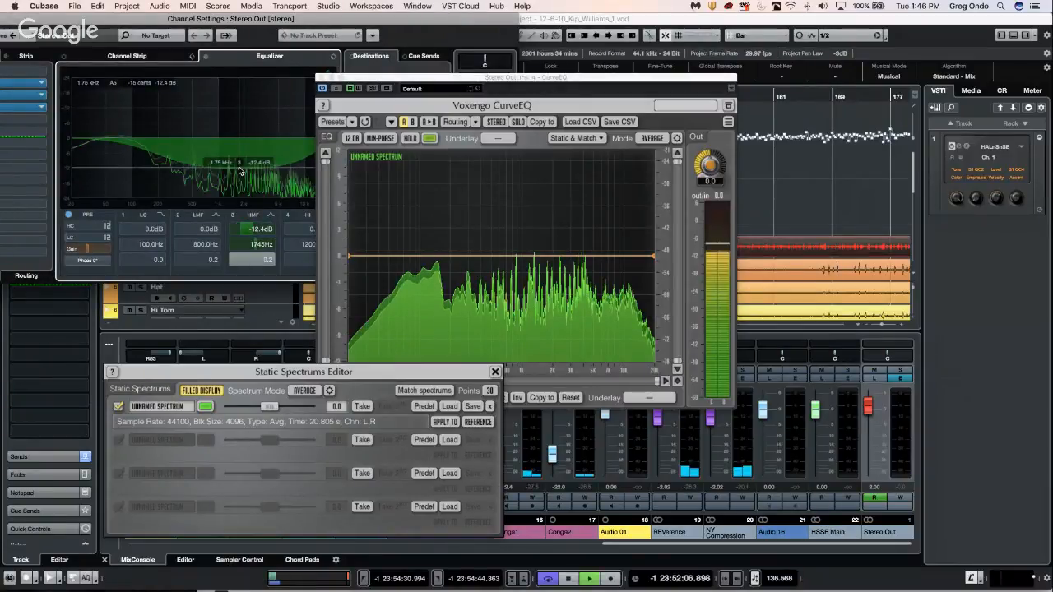
mouse_move(235, 136)
mouse_down()
mouse_move(239, 99)
mouse_move(237, 144)
mouse_move(239, 126)
mouse_up()
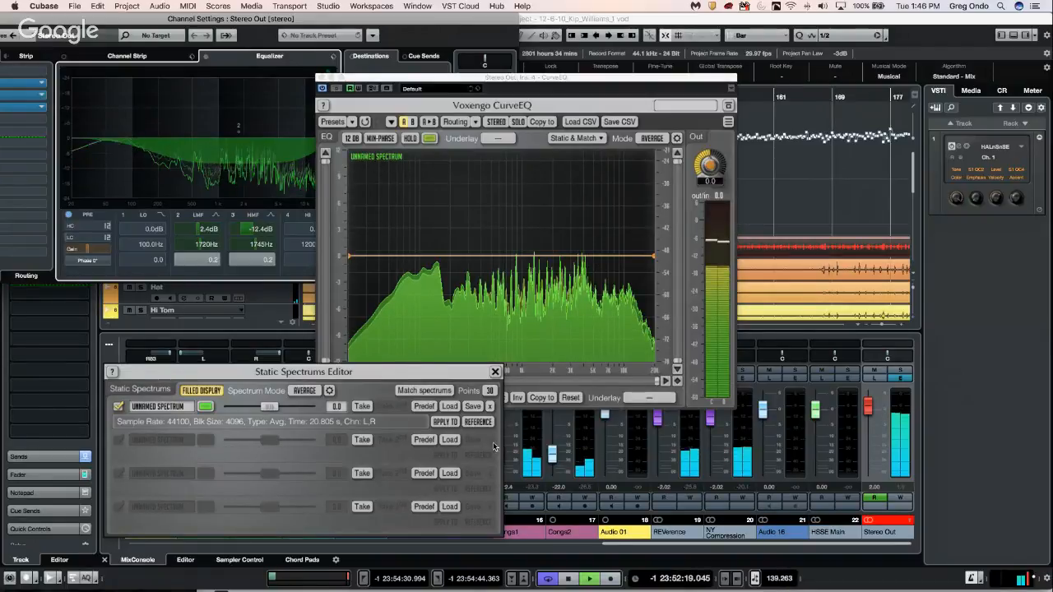
Step: Capture a second static spectrum, mark the first as REFERENCE and the second as APPLY TO, and close the spectrums editor
click(362, 440)
key(space)
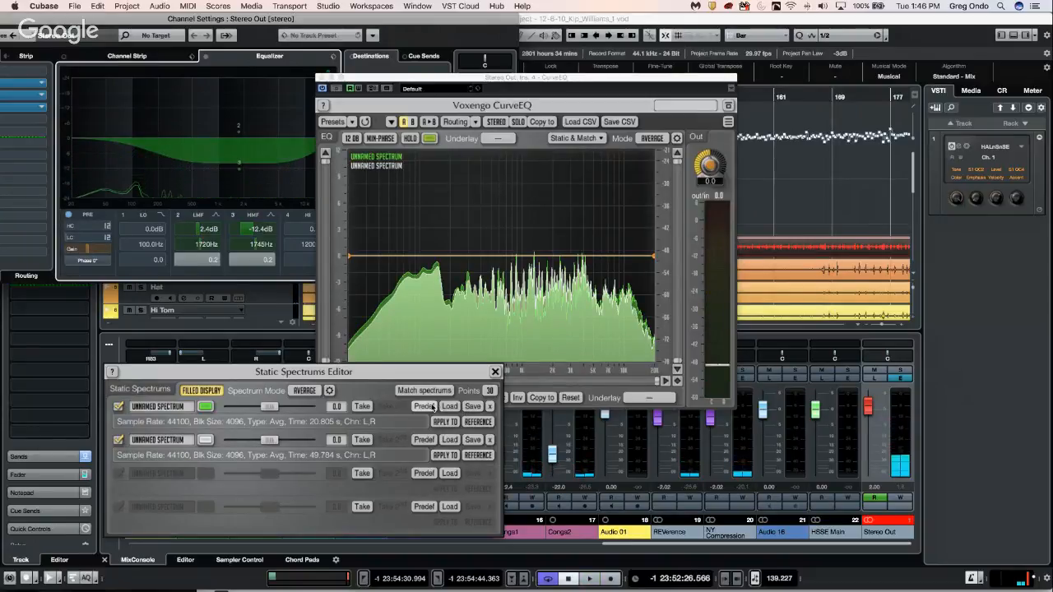
click(479, 424)
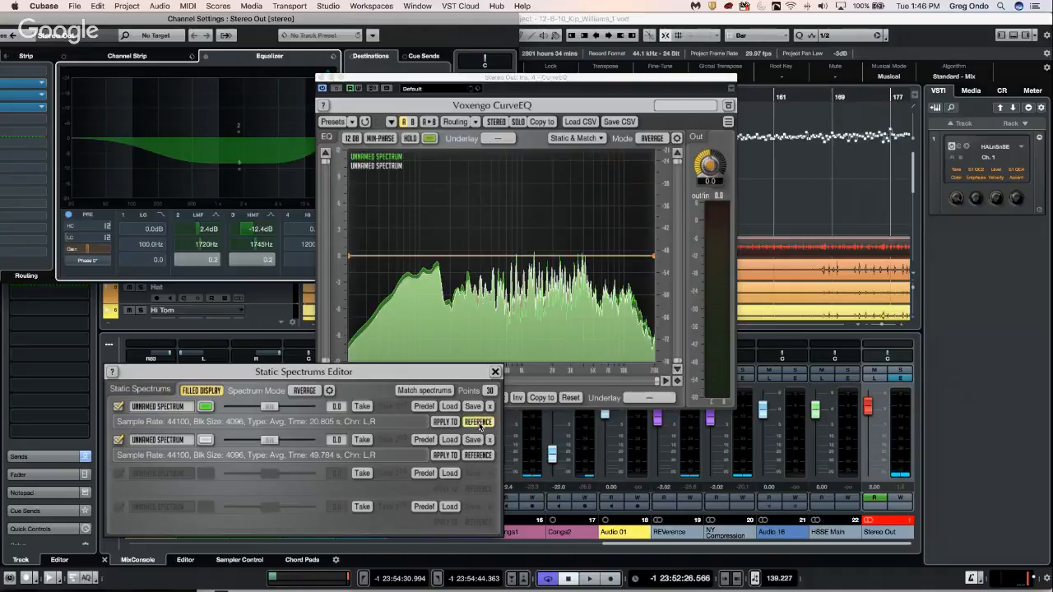
click(449, 456)
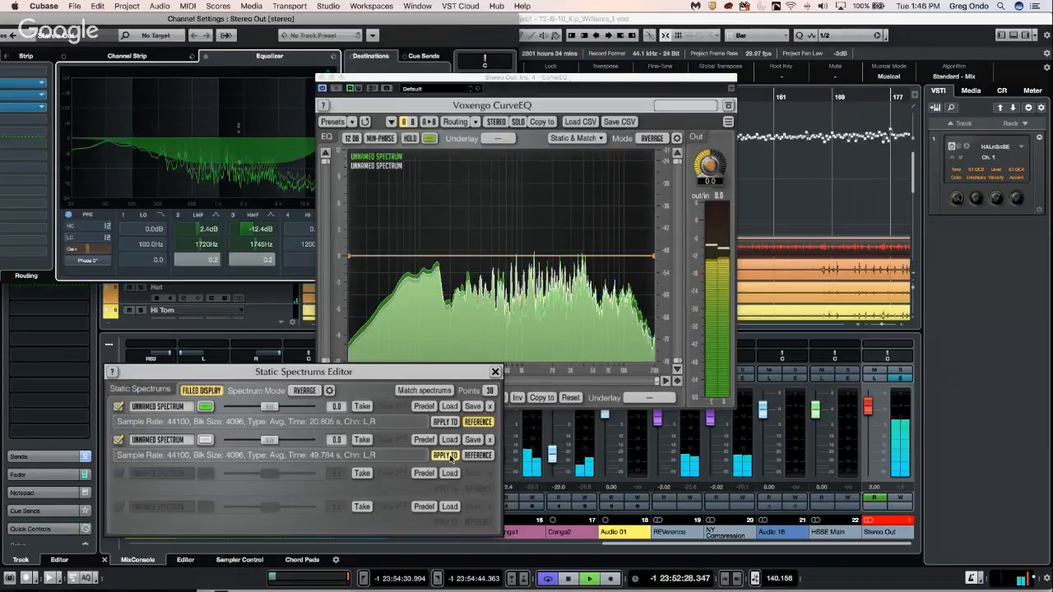
click(322, 89)
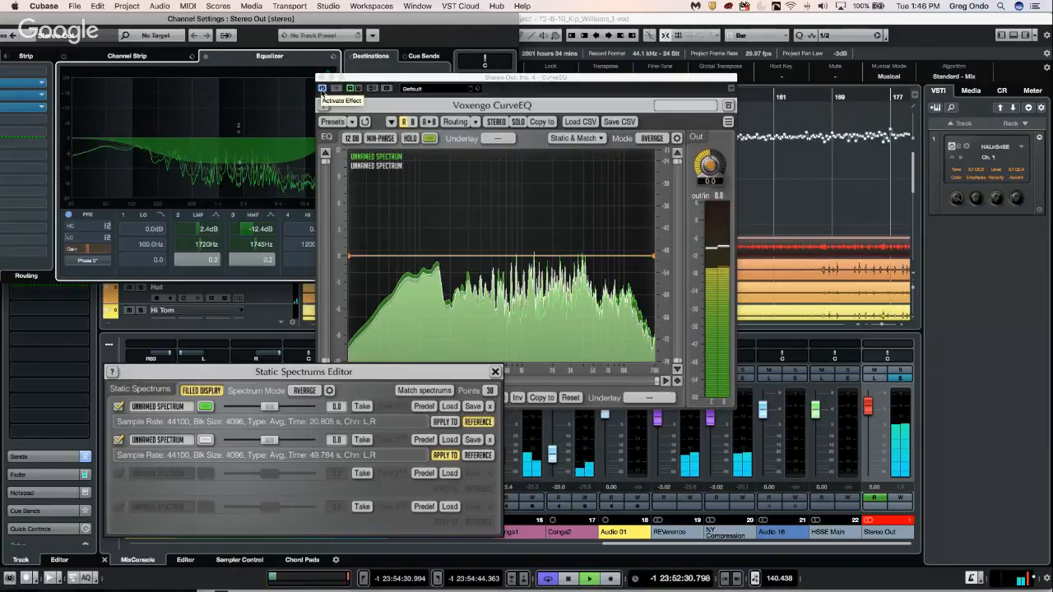
click(495, 373)
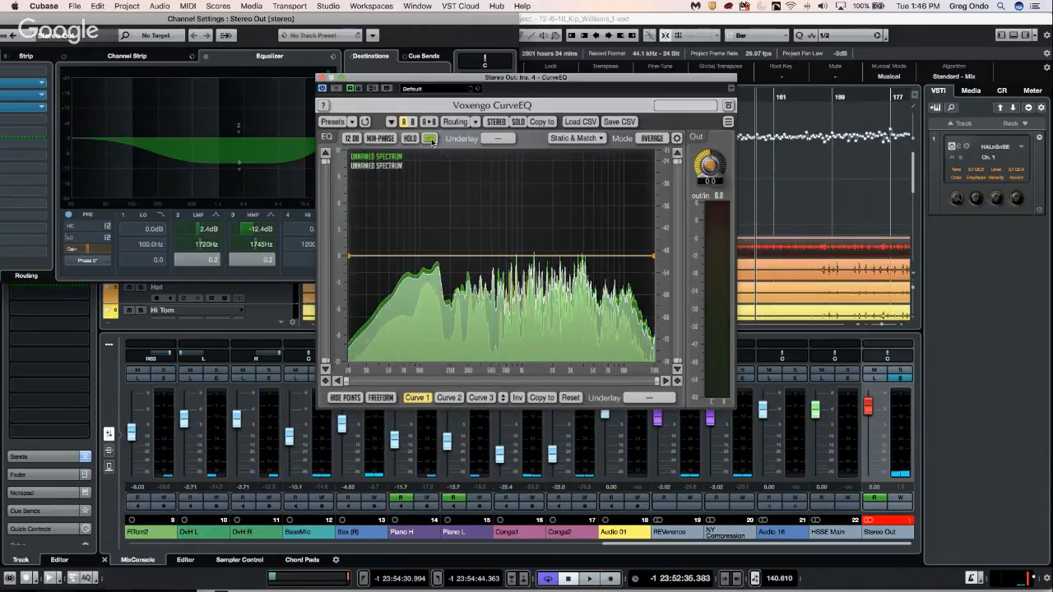
Step: Remove CurveEQ from the Stereo Out inserts by setting its slot to No Effect
click(321, 76)
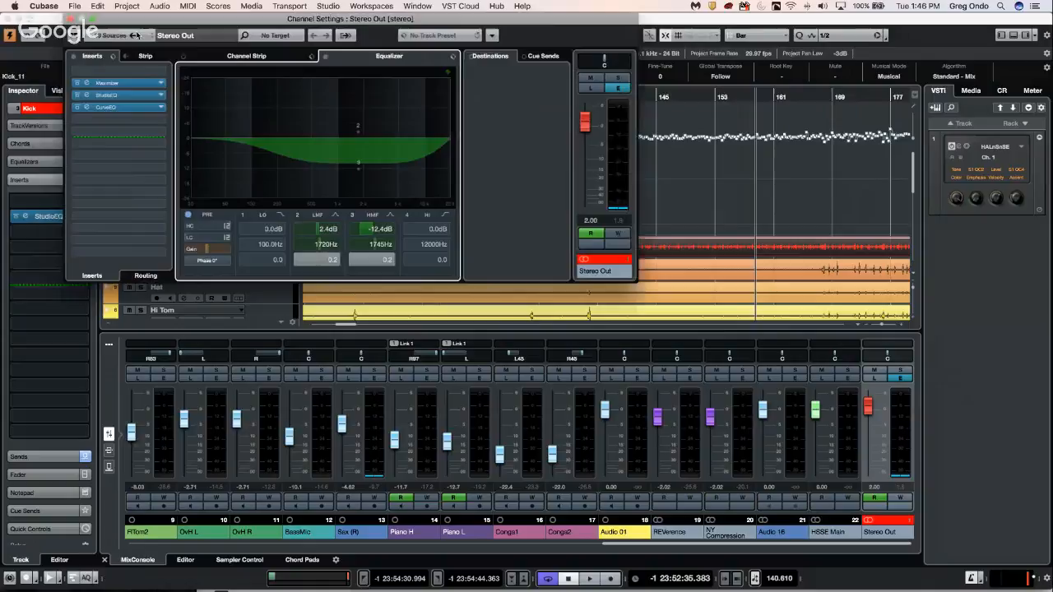
click(126, 109)
click(125, 109)
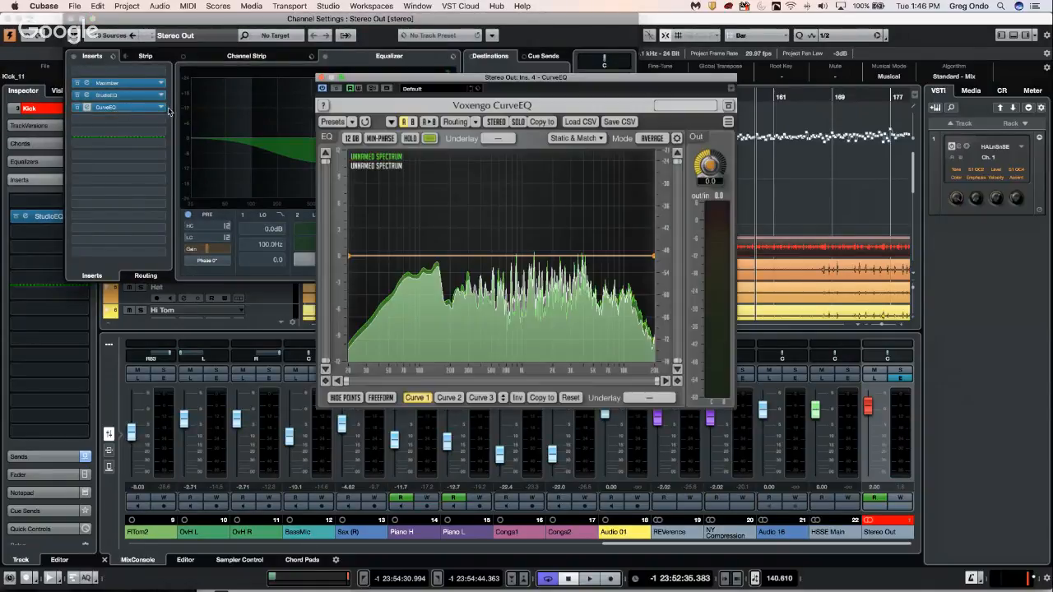
click(162, 109)
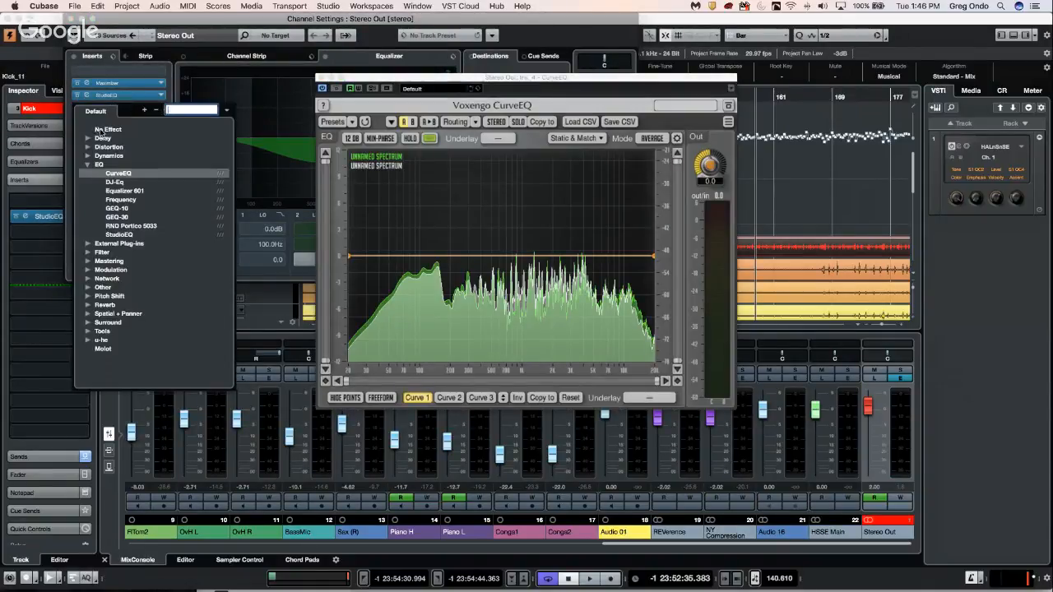
click(97, 129)
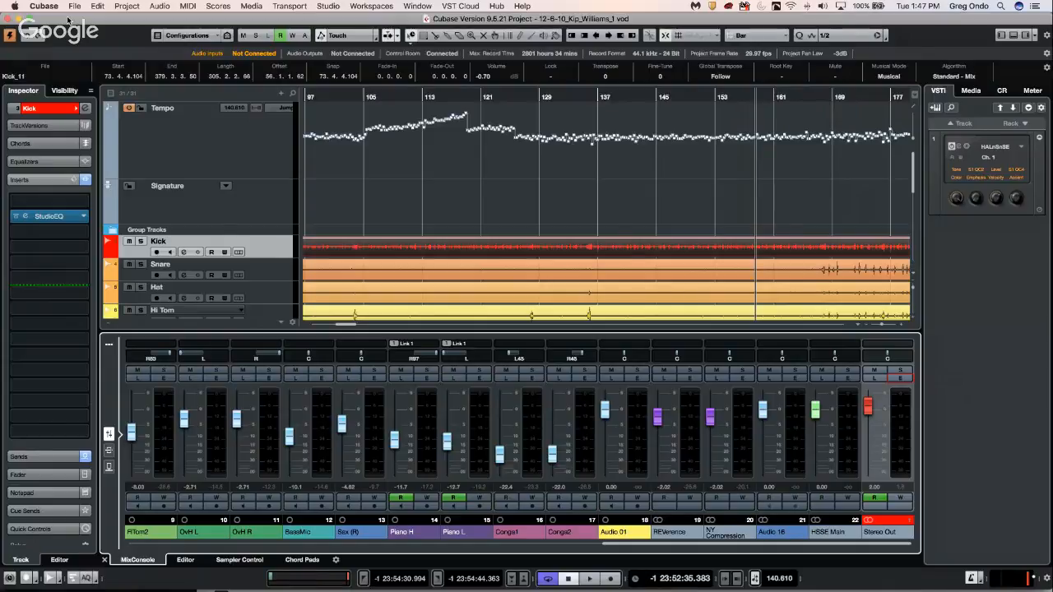
Step: Open the MixConsole in its own separate window
click(107, 349)
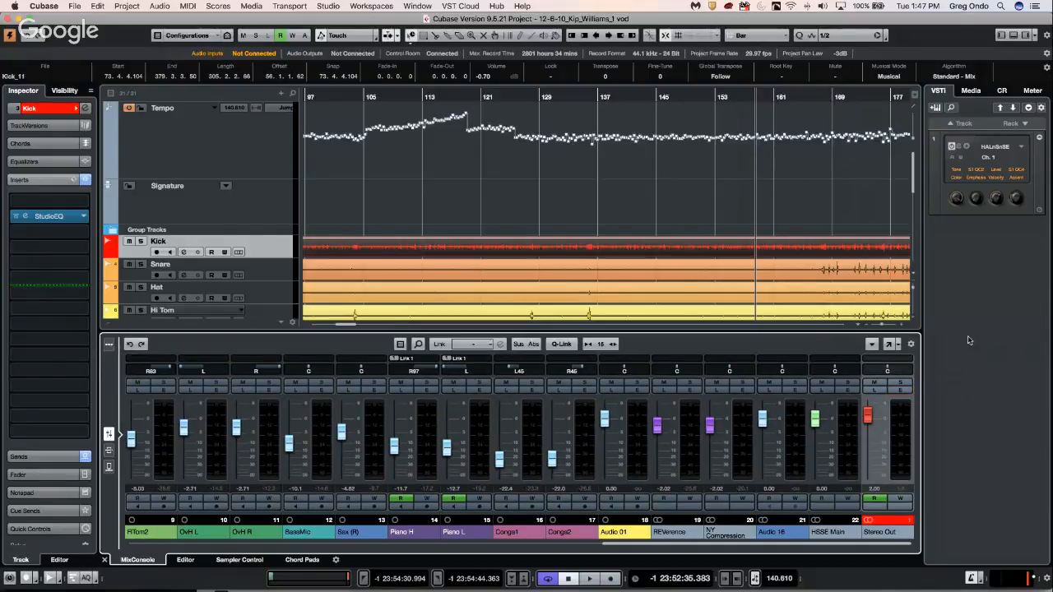
click(889, 345)
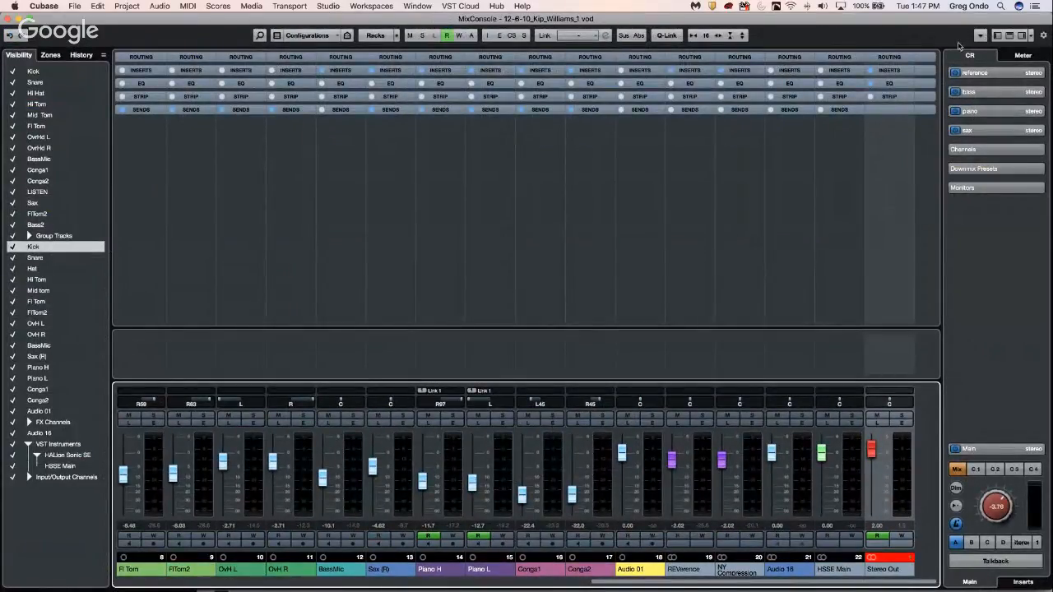
click(1043, 36)
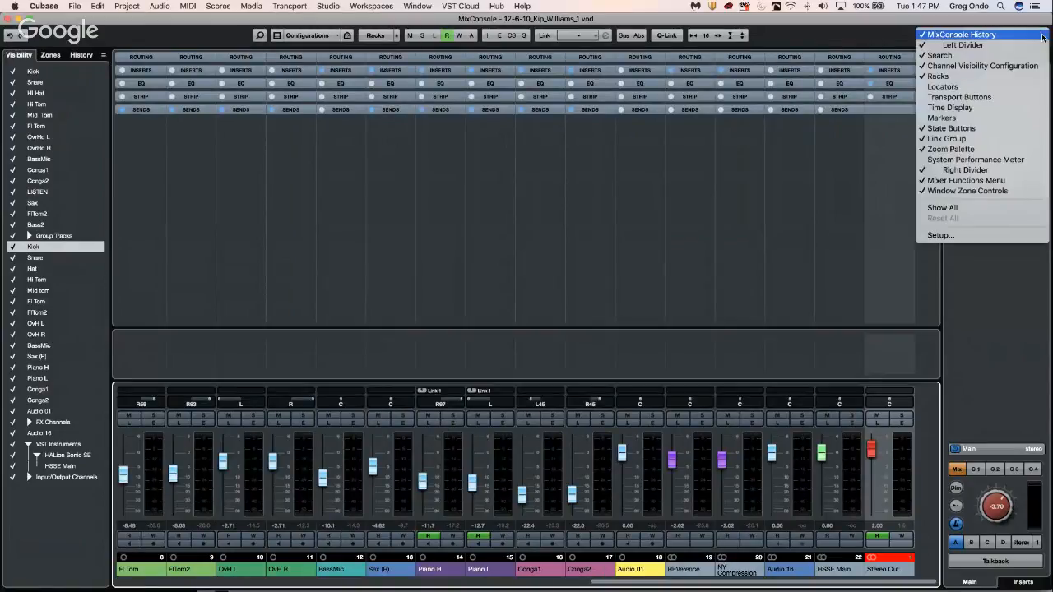
click(869, 41)
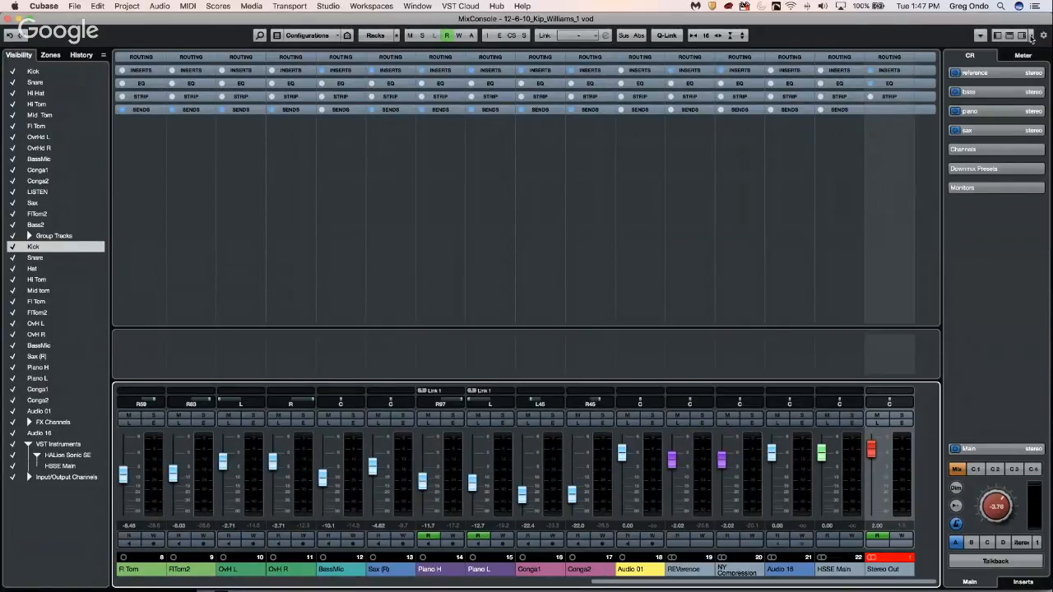
Step: Set the MixConsole window layout to include the Channel Overview, Meter Bridge and Equalizer Curve
click(1031, 37)
click(860, 109)
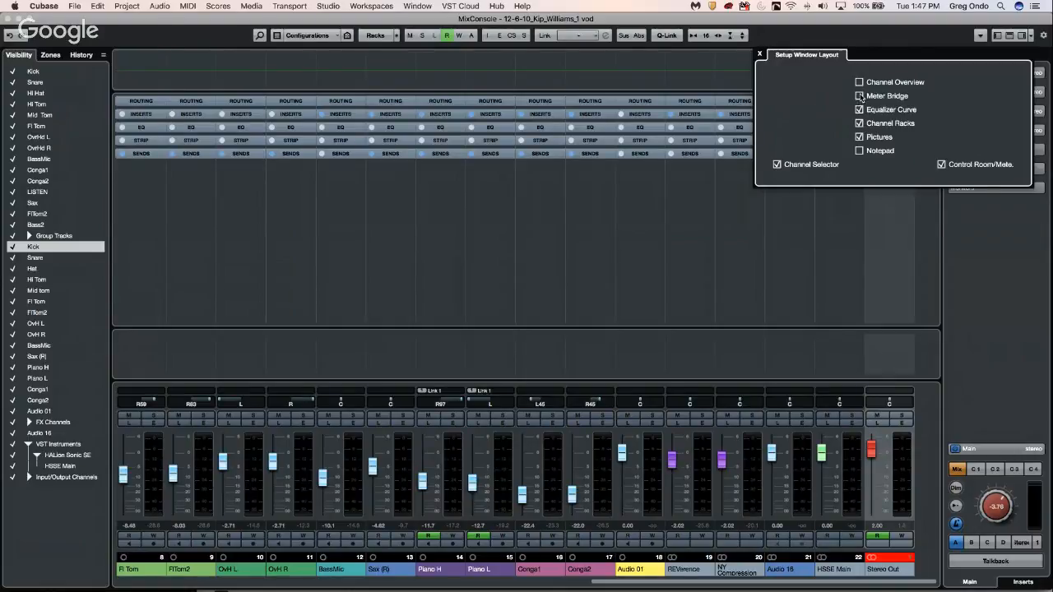
click(860, 96)
click(393, 149)
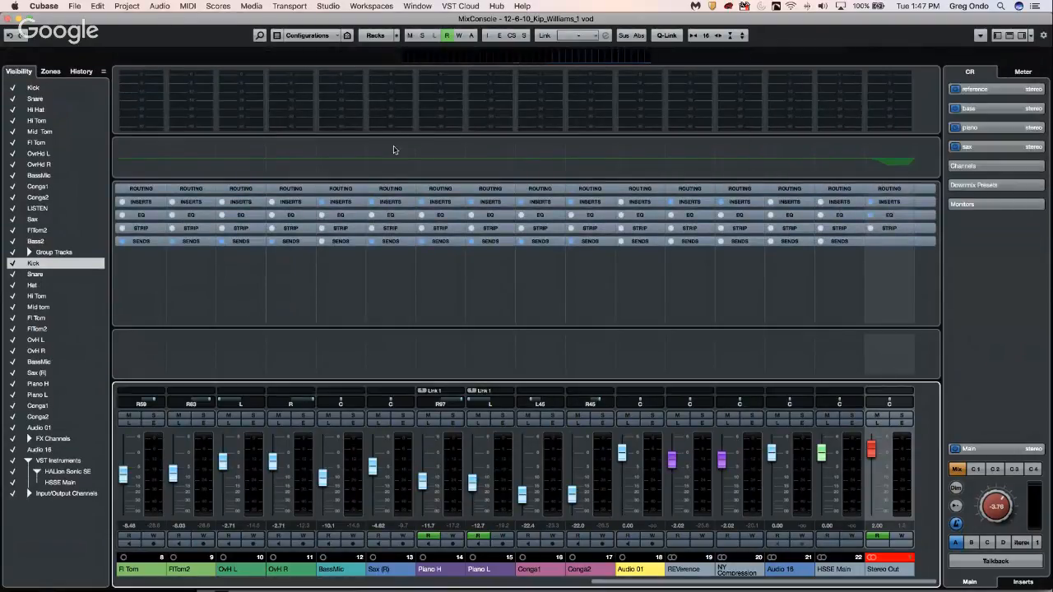
Step: Shape the equalizer curves in the MixConsole with a boost on Sax (R), a cut on Conga1 and a slight boost on REVerence
click(394, 157)
drag(400, 156, 435, 142)
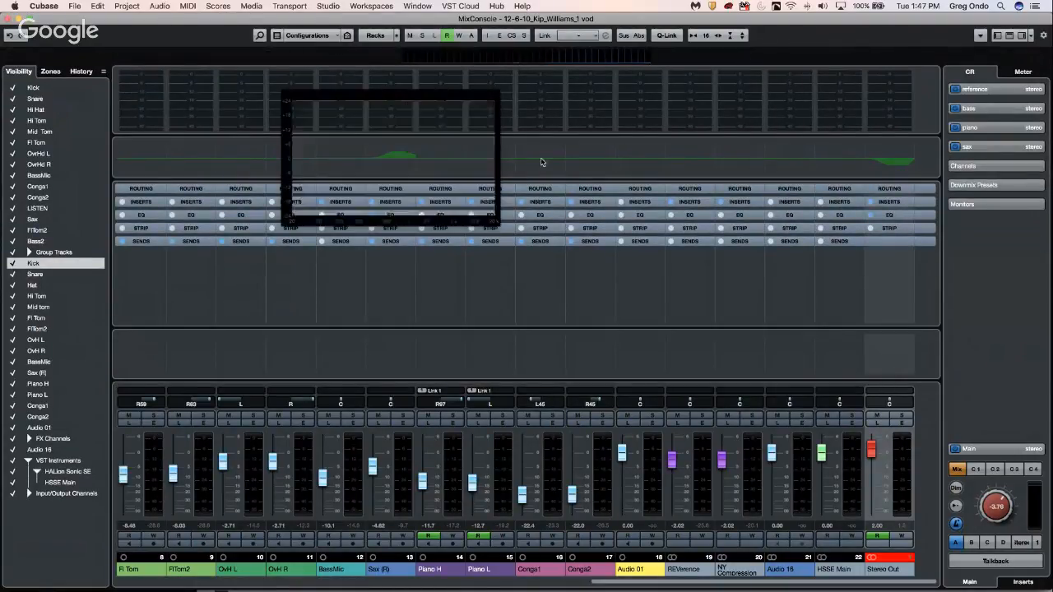
mouse_move(546, 170)
mouse_down()
mouse_move(536, 157)
mouse_move(534, 174)
mouse_up()
drag(690, 158, 745, 157)
click(714, 150)
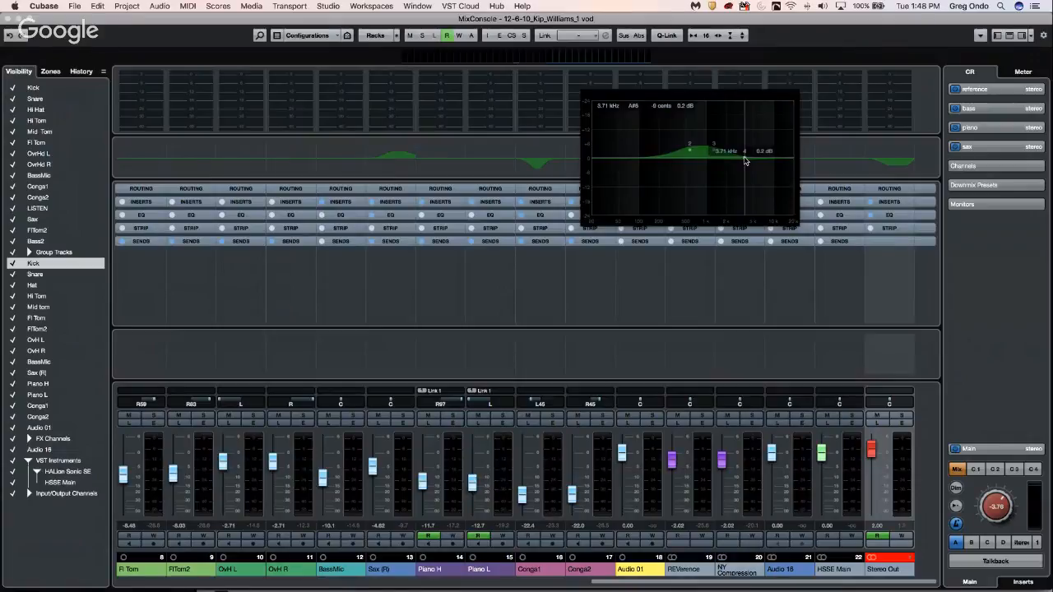
Step: Cut the low end of the BassMic equalizer curve, and cut the mids and highs of the FlTom2 curve
click(320, 171)
click(269, 170)
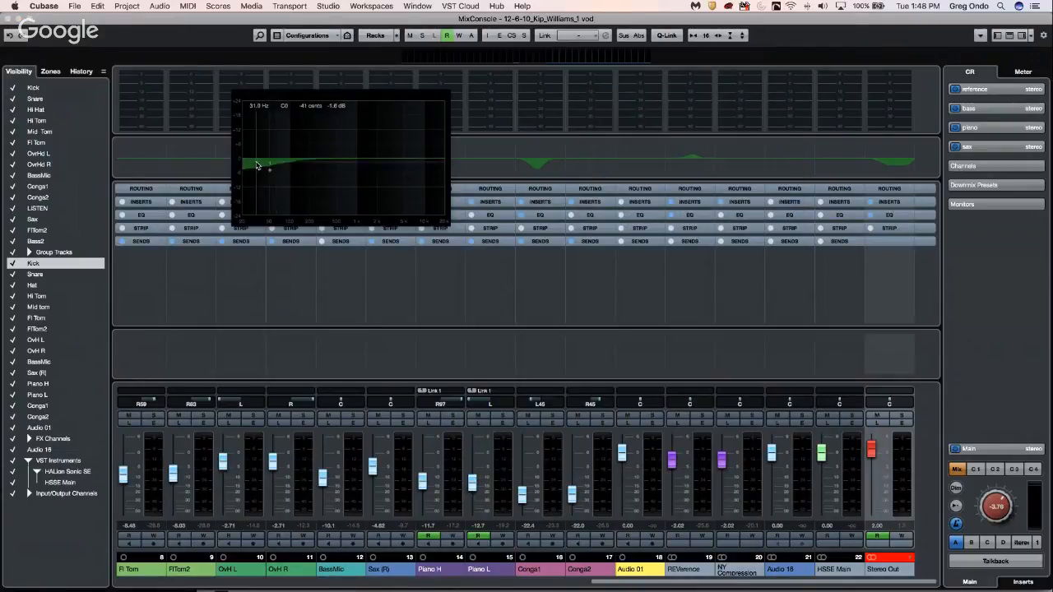
click(199, 170)
click(195, 164)
click(222, 178)
click(267, 180)
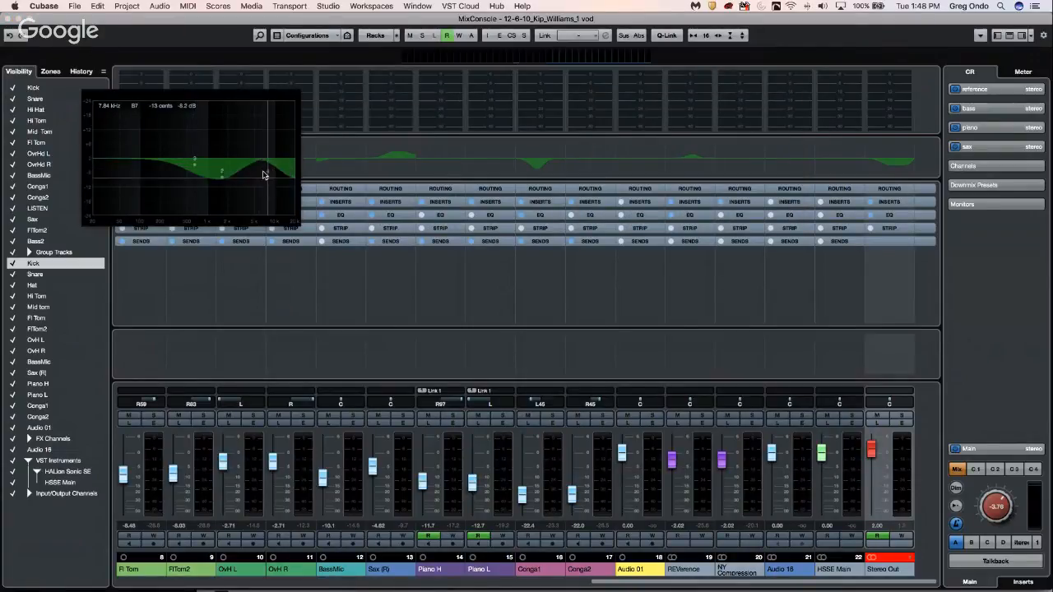
Step: Boost the equalizer curves of Piano L, OvH R and Audio 16, and adjust the curve of the Fl Tom channel
click(488, 148)
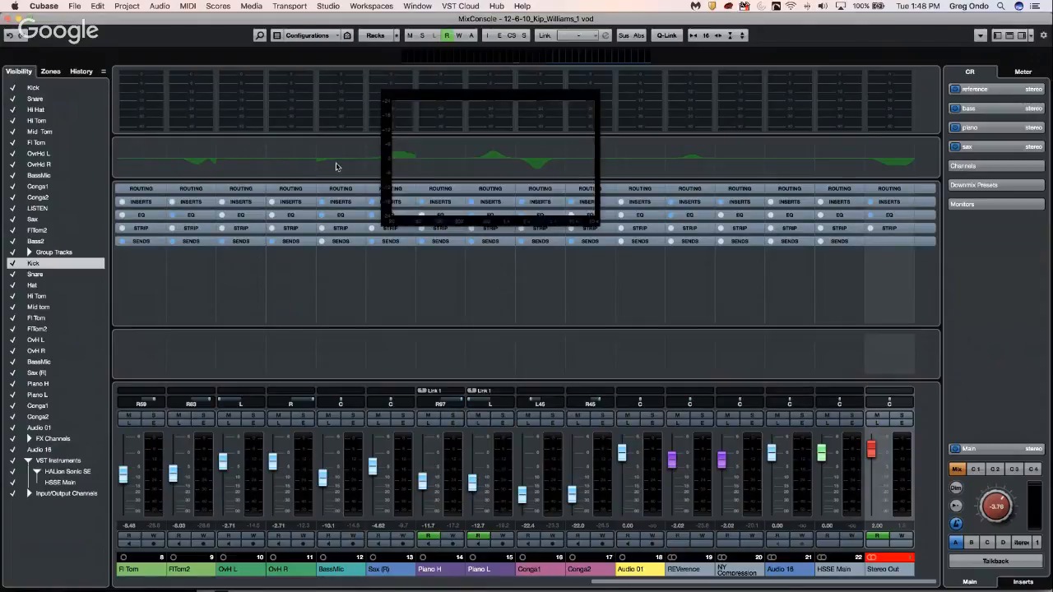
click(124, 153)
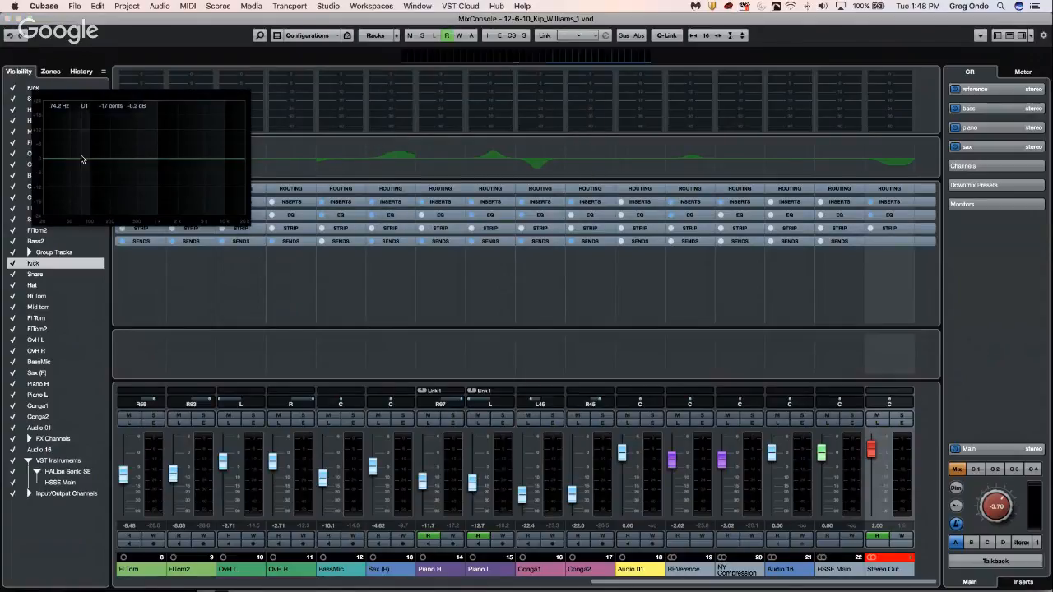
click(287, 159)
drag(287, 158, 296, 109)
click(808, 160)
drag(807, 157, 809, 115)
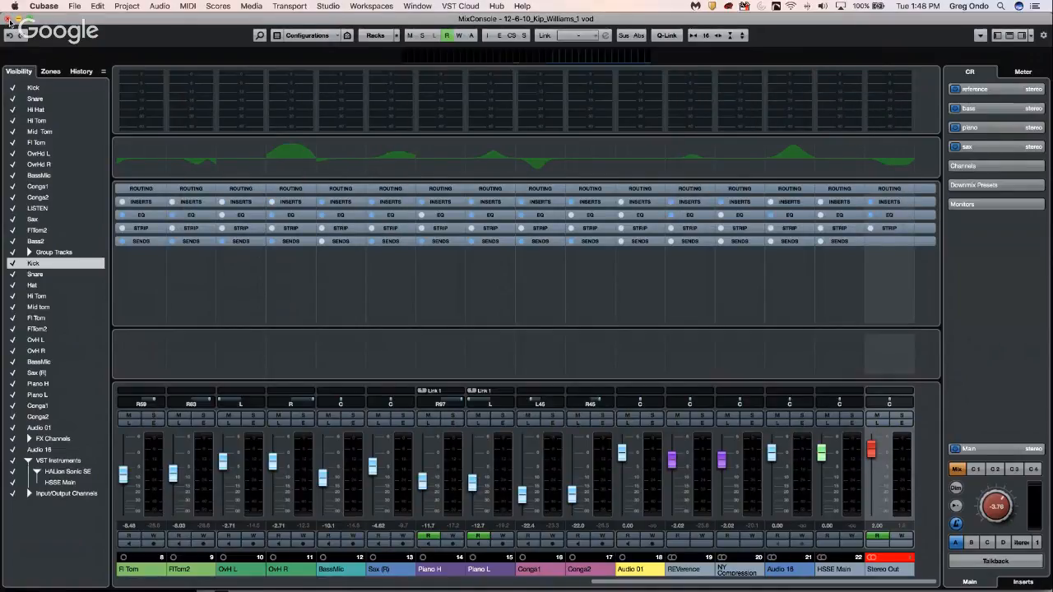
Step: Save the project under the new name "sept 25 eq test" in the current project folder
click(74, 6)
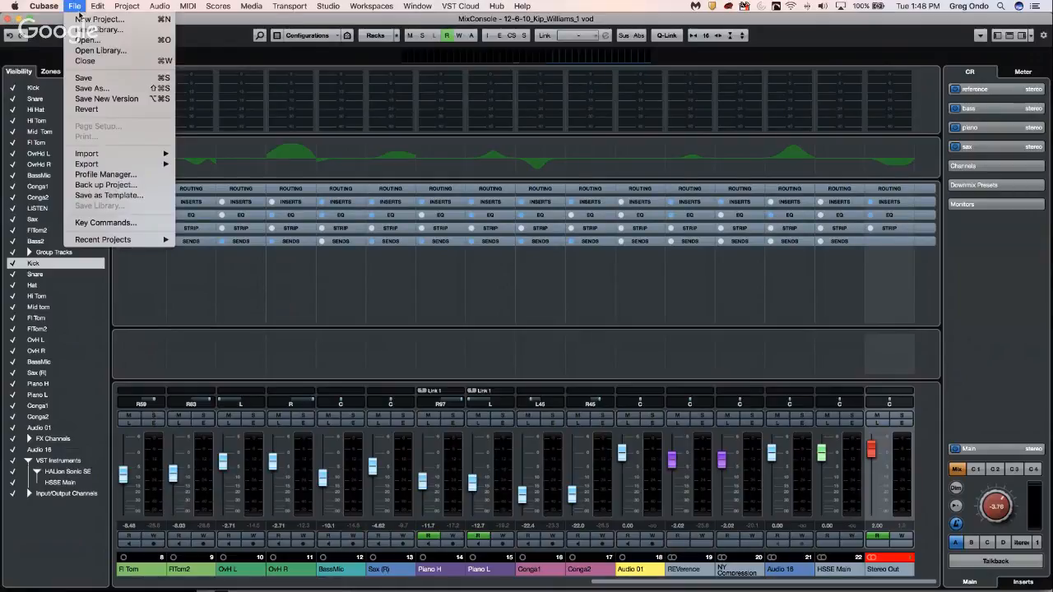
click(92, 88)
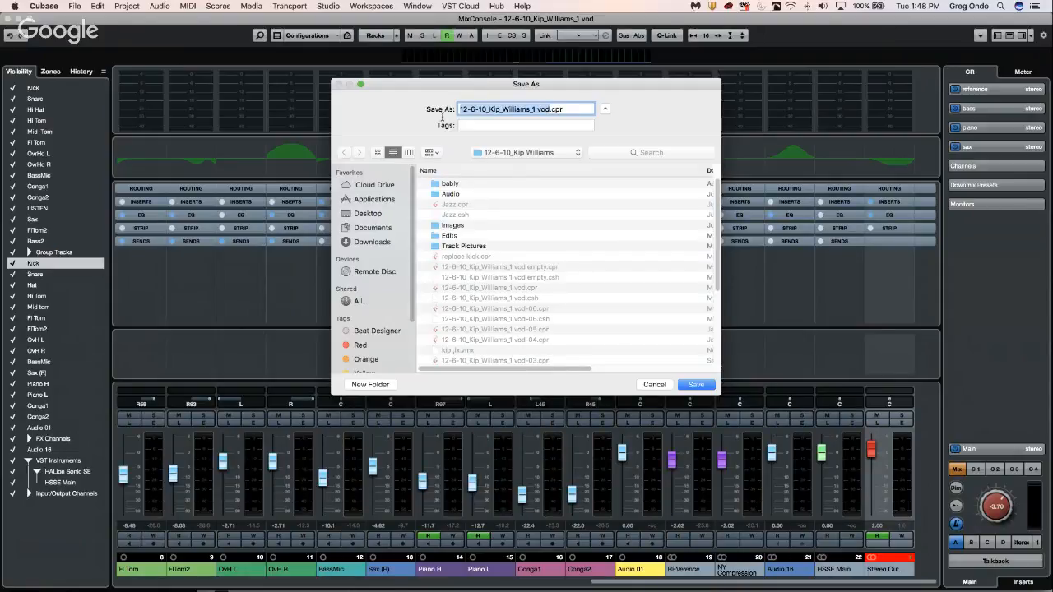
text(std)
key(BackSpace)
key(BackSpace)
key(BackSpace)
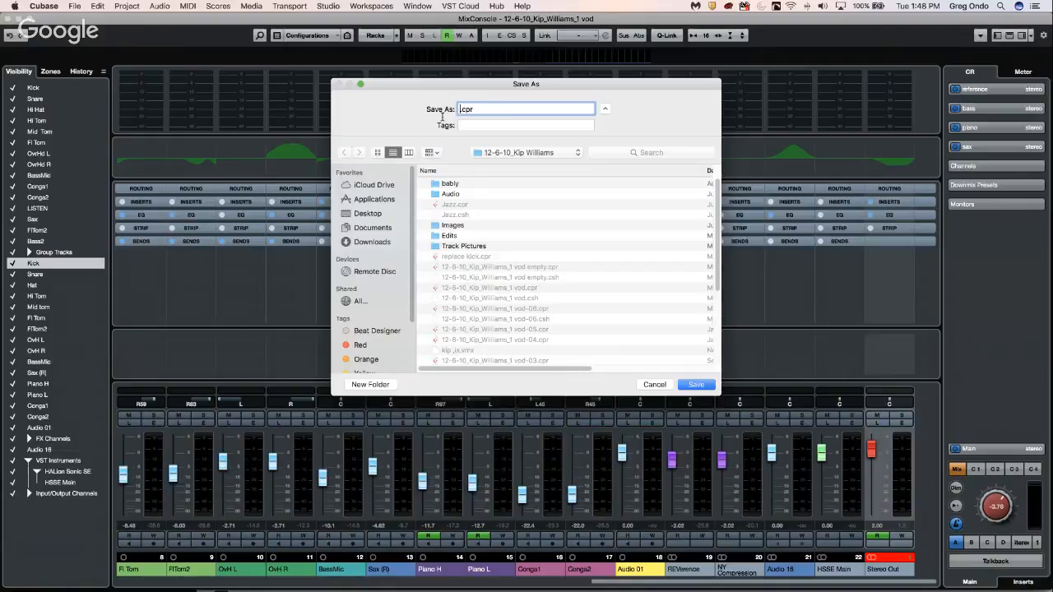
text(sept 25 eq test)
click(697, 385)
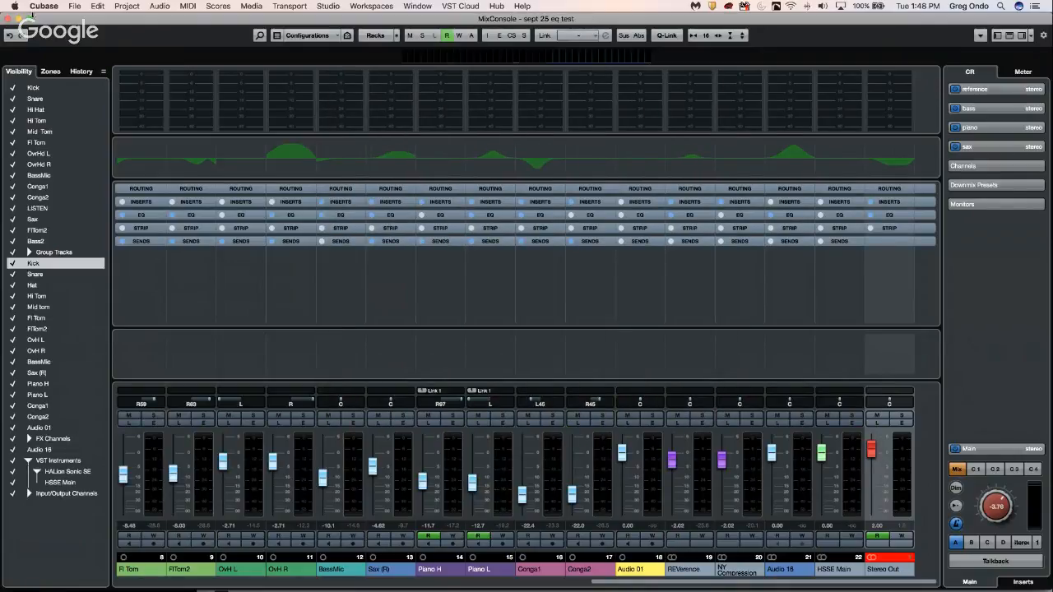
Step: Close the current project, reopen and activate sept 25 eq test from the recent projects, and view its equalizer curves in the MixConsole
click(8, 19)
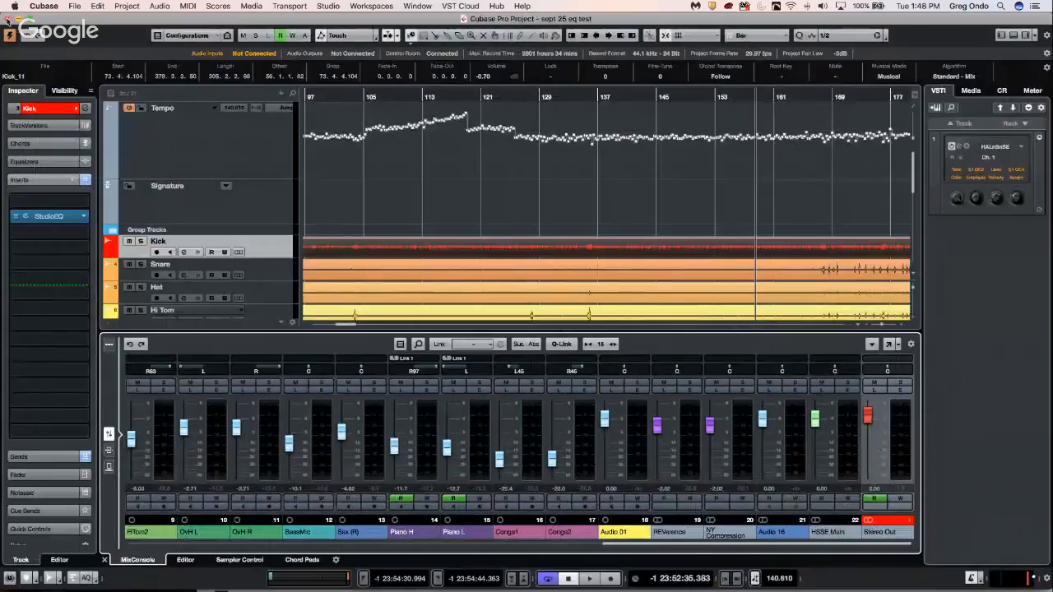
click(8, 21)
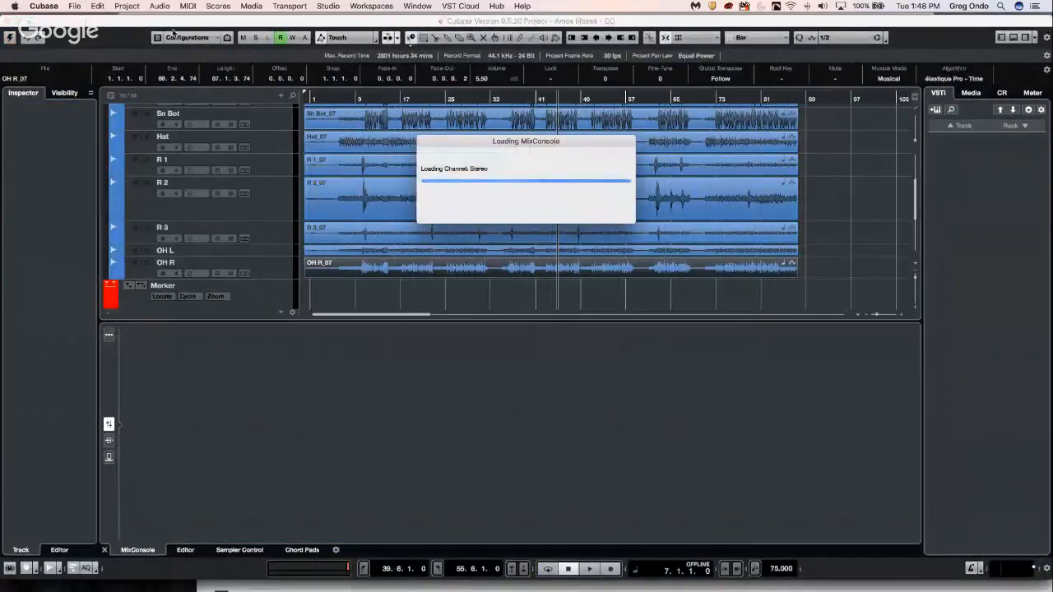
click(75, 6)
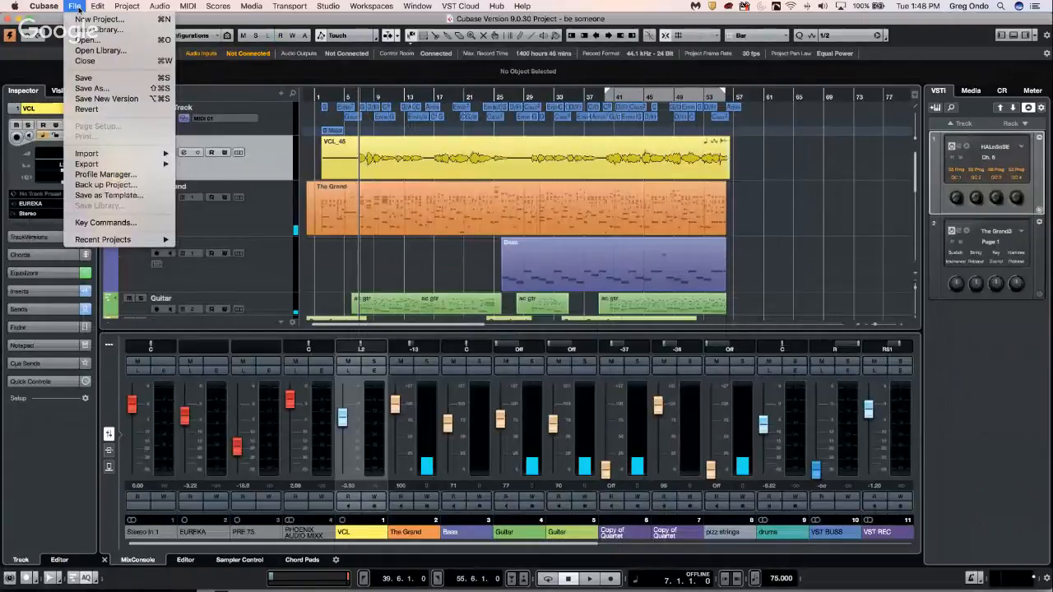
mouse_move(156, 239)
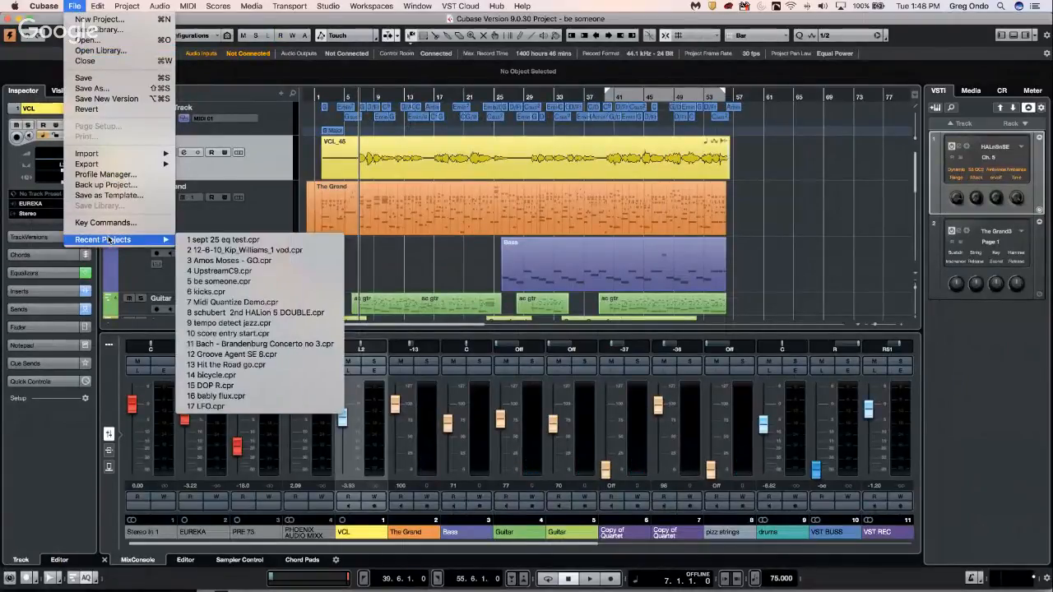
click(296, 240)
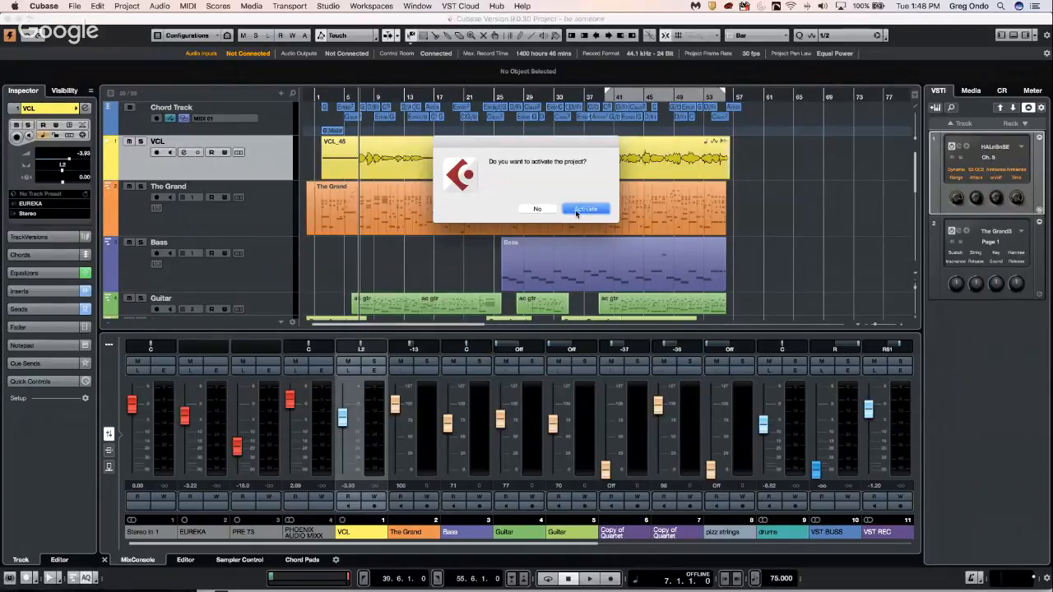
click(584, 209)
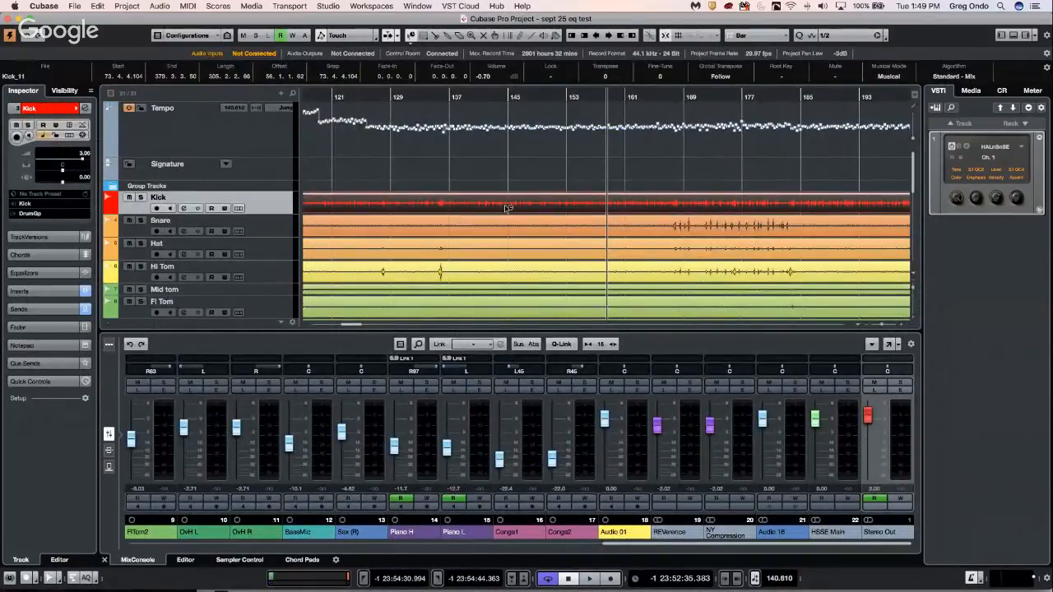
key(F3)
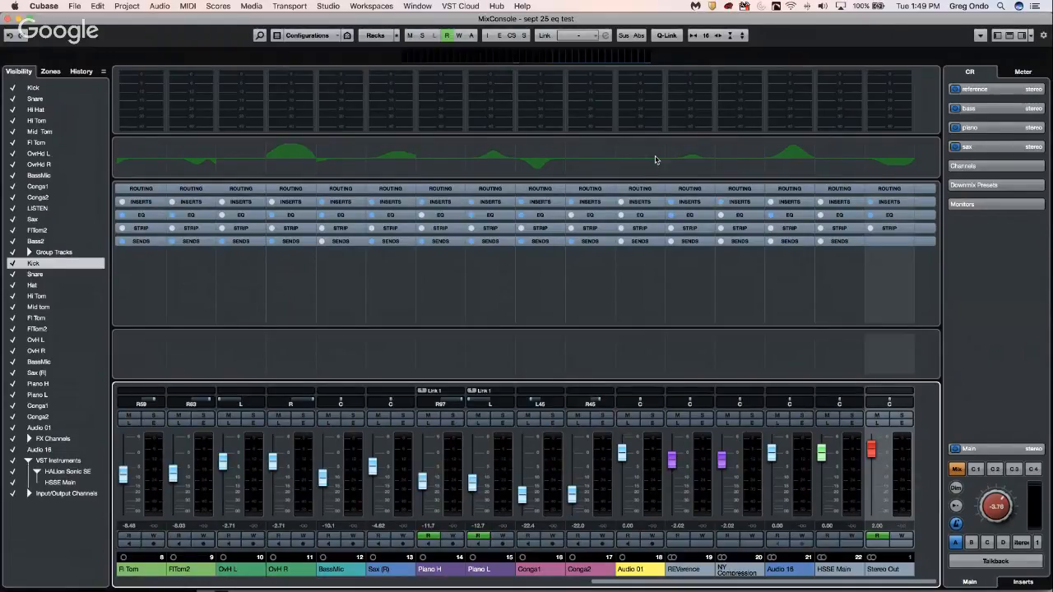
click(9, 18)
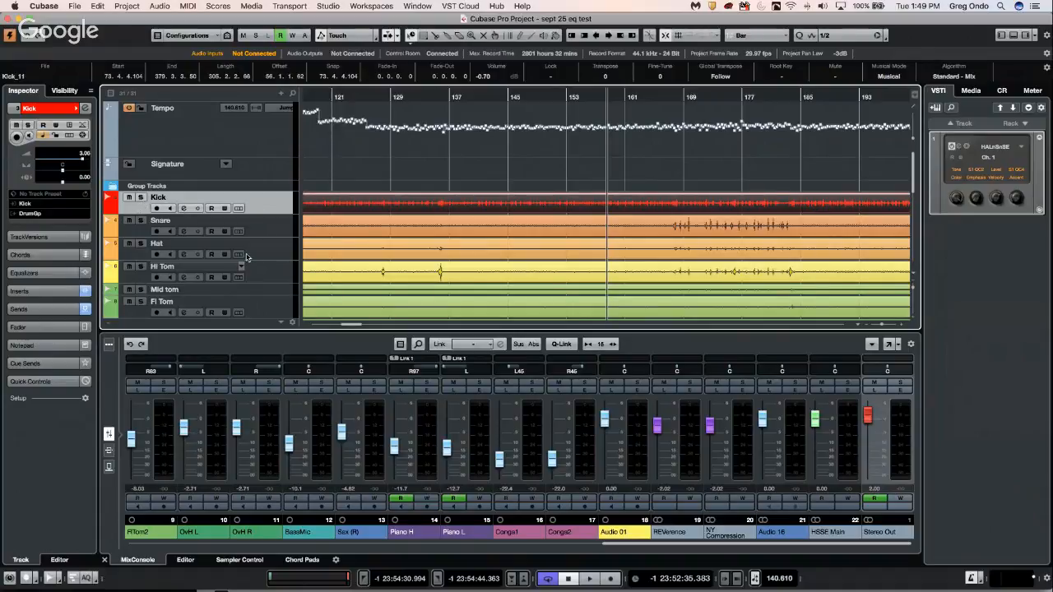
Step: Solo the Sax (R) track, select it, and listen to it in playback
scroll(249, 256, down, 10)
scroll(250, 255, up, 10)
scroll(250, 255, down, 2)
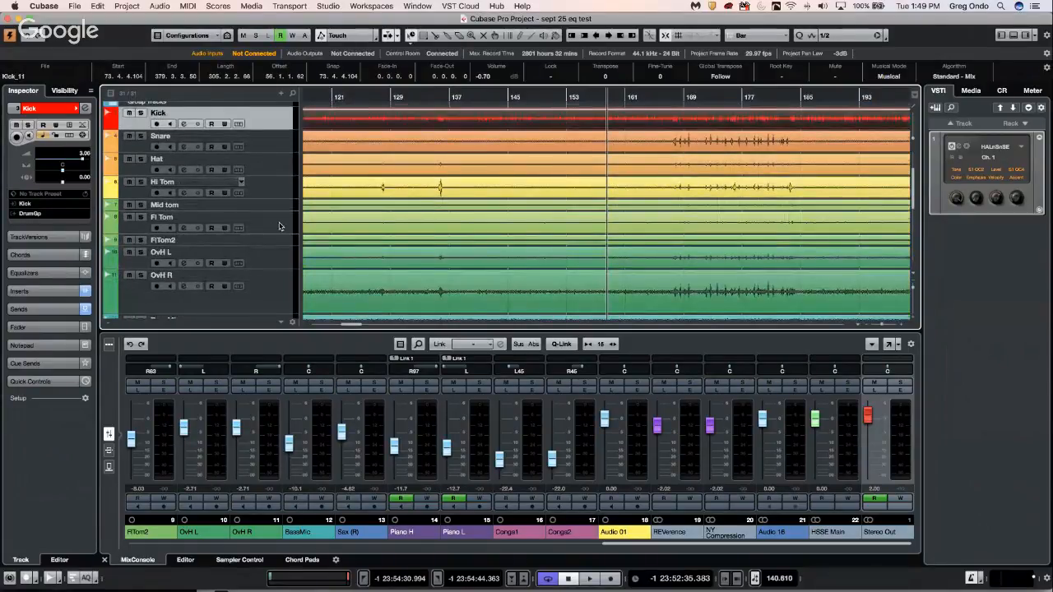
scroll(277, 231, down, 2)
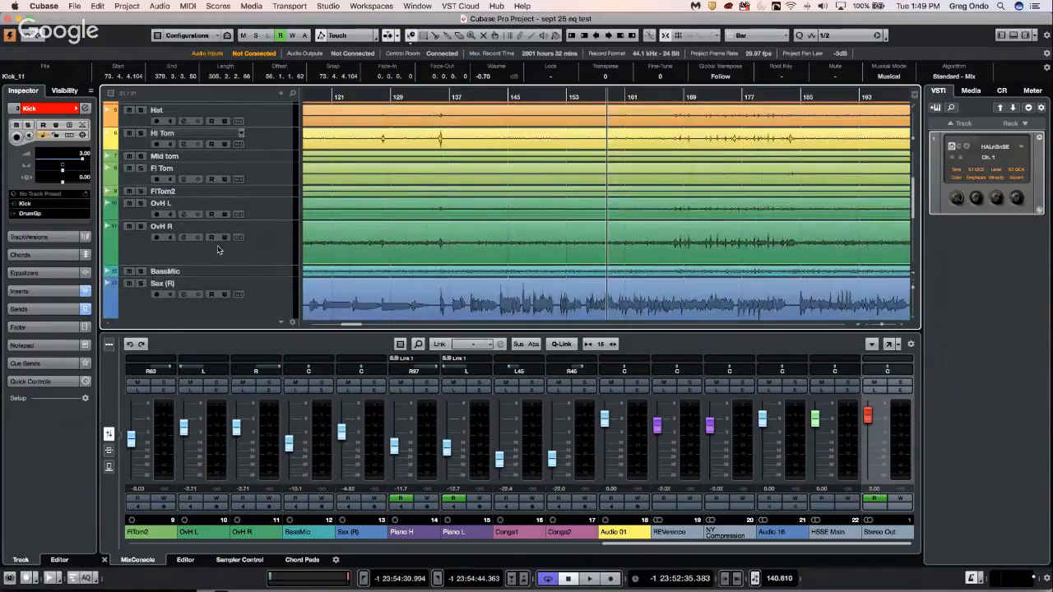
click(141, 283)
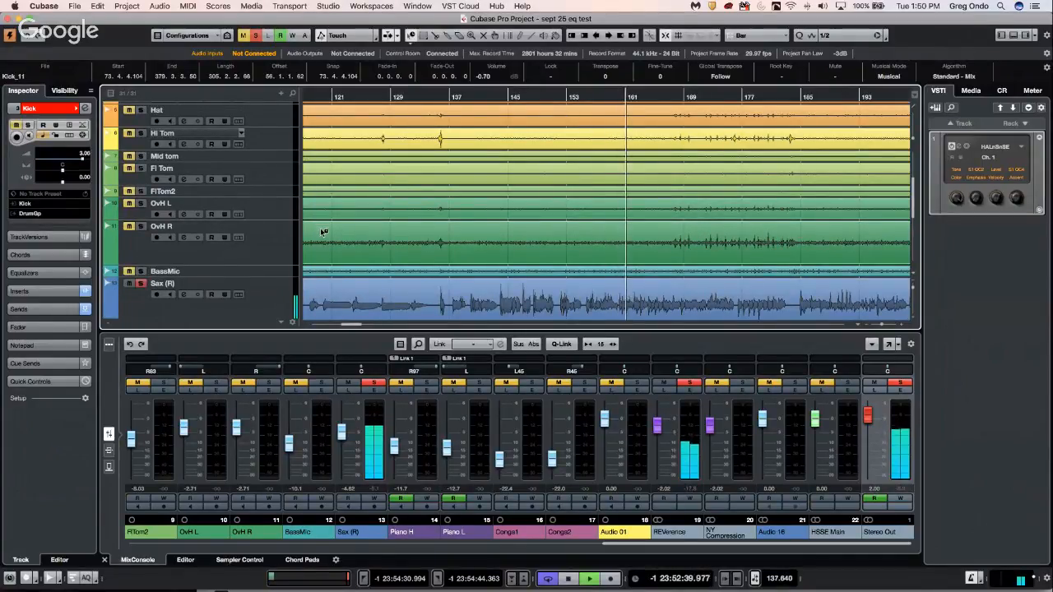
scroll(272, 300, down, 2)
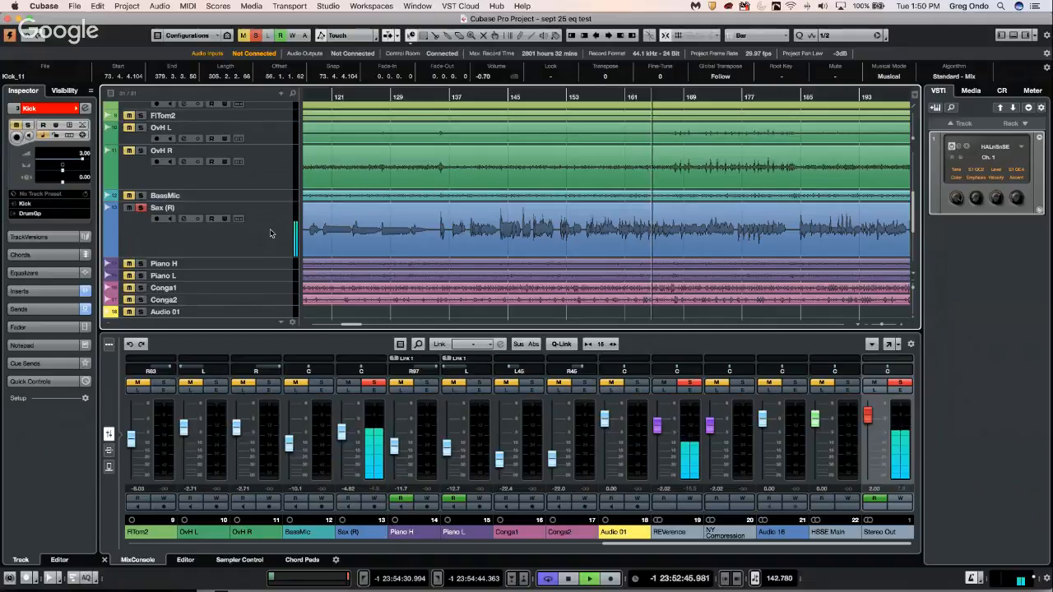
key(space)
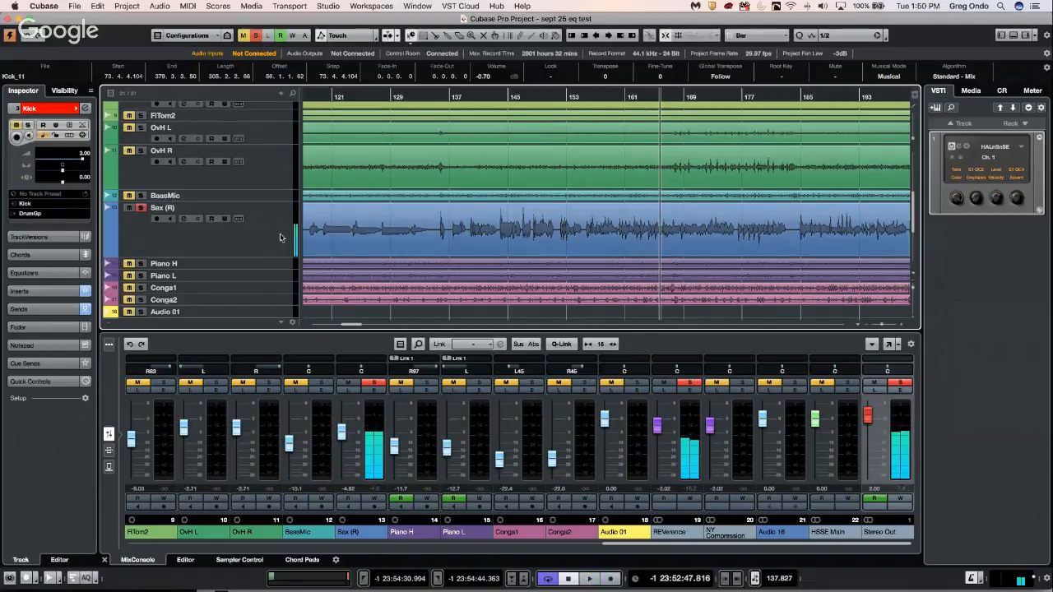
click(224, 242)
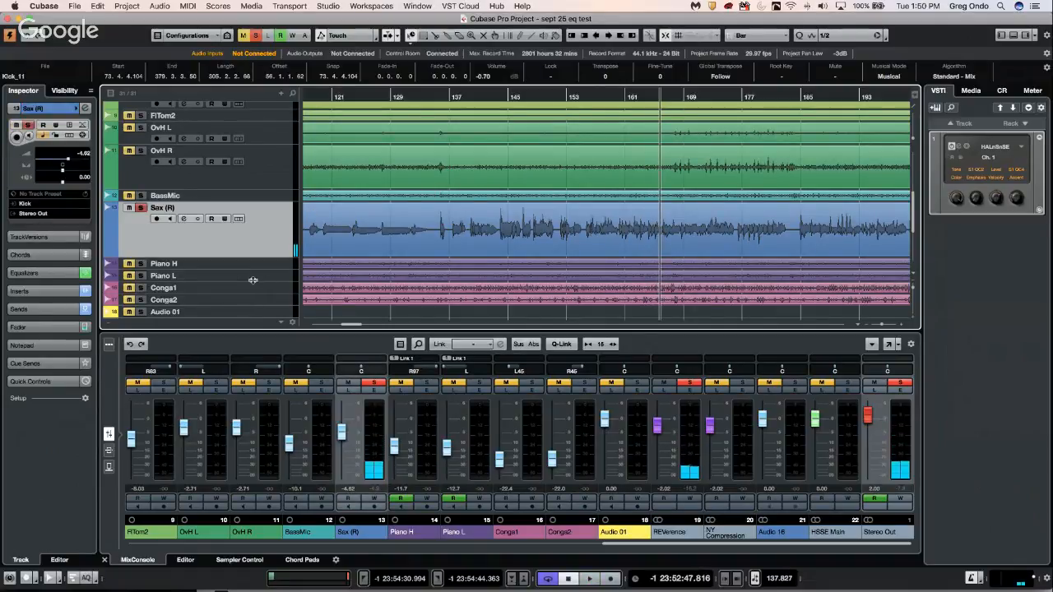
key(space)
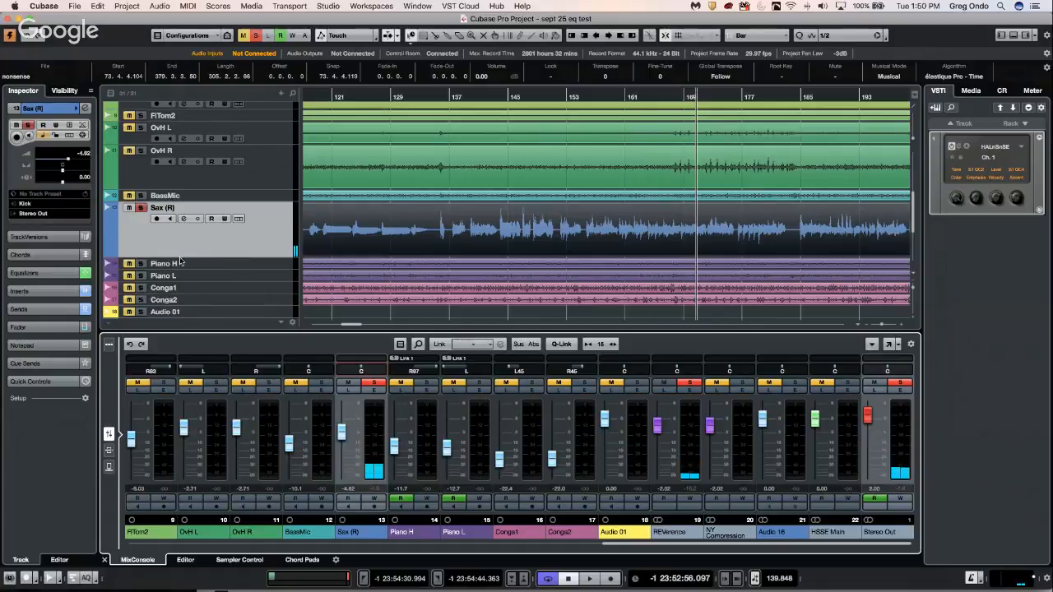
Step: Add a stereo FX channel with the StereoDelay effect to the second send of the Sax (R) track
click(56, 309)
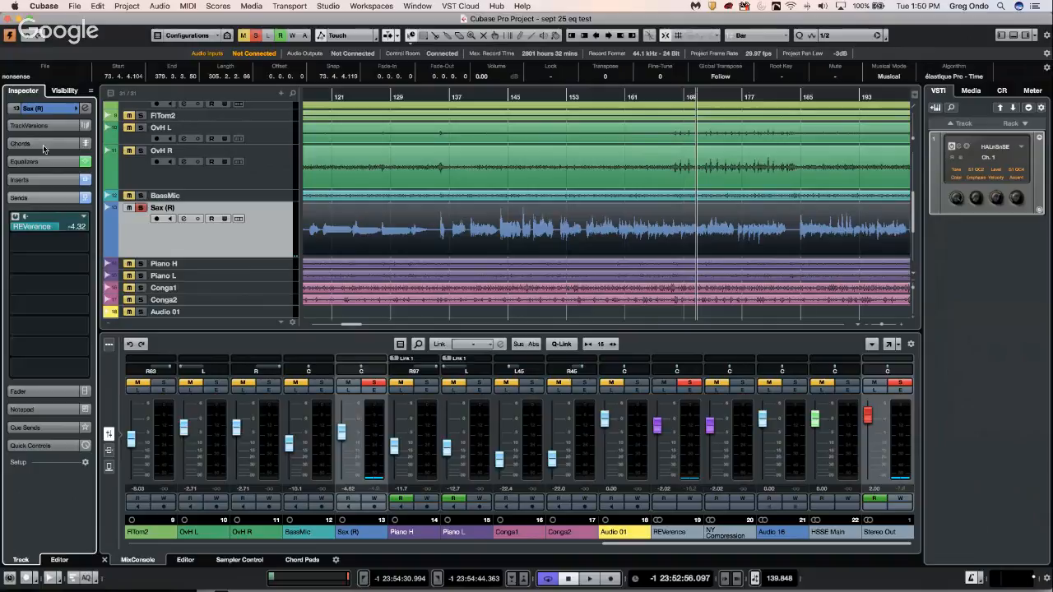
click(44, 180)
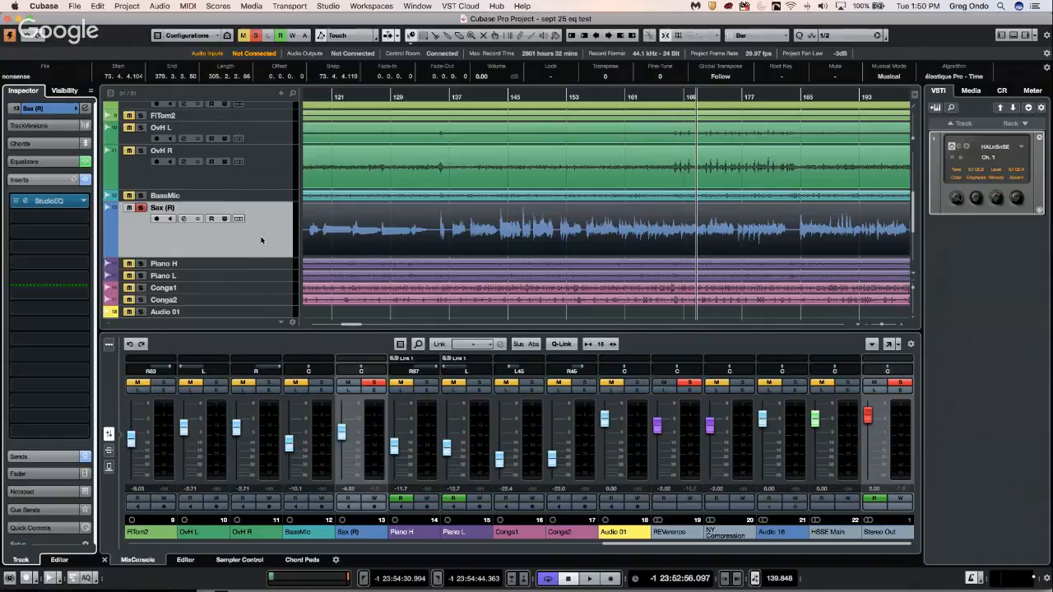
click(41, 179)
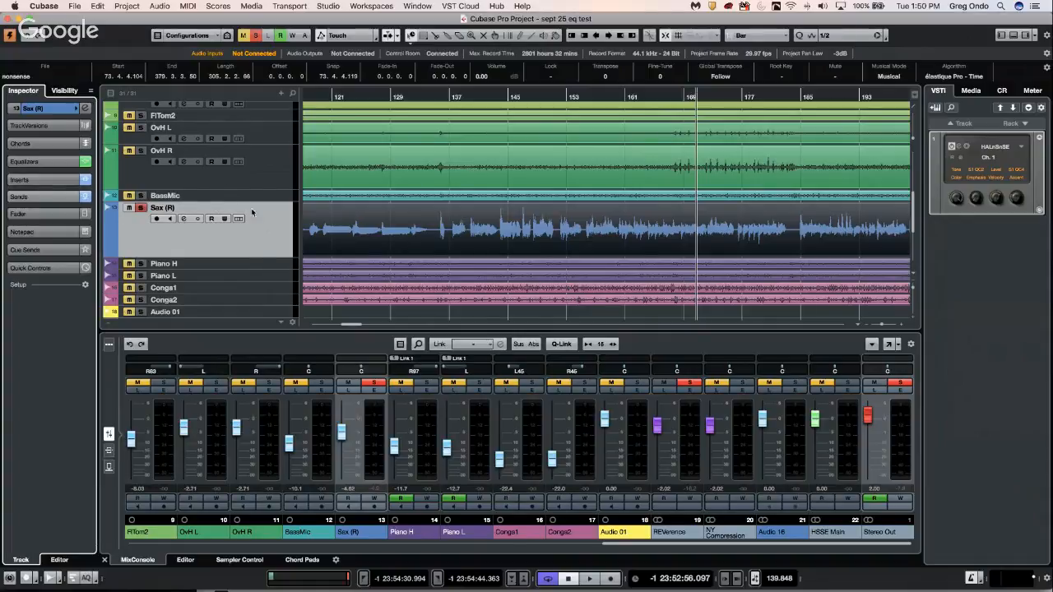
click(42, 196)
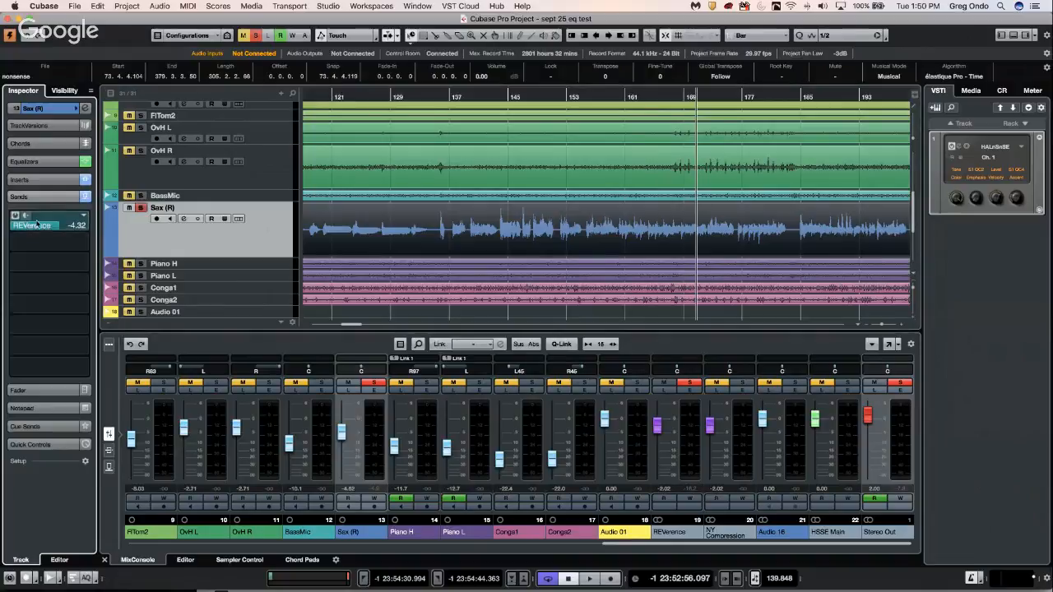
right_click(68, 245)
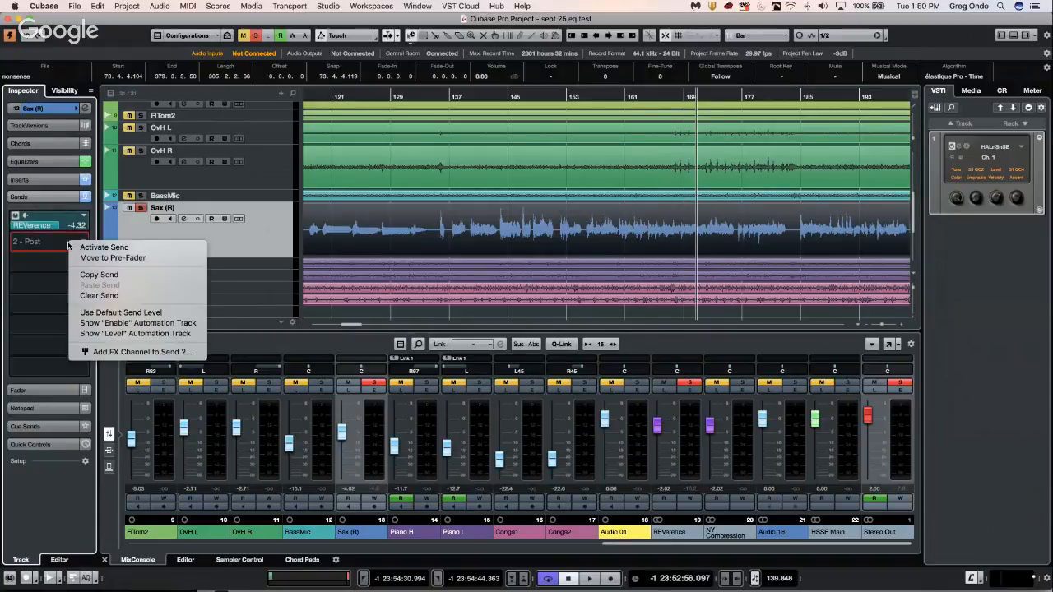
click(136, 353)
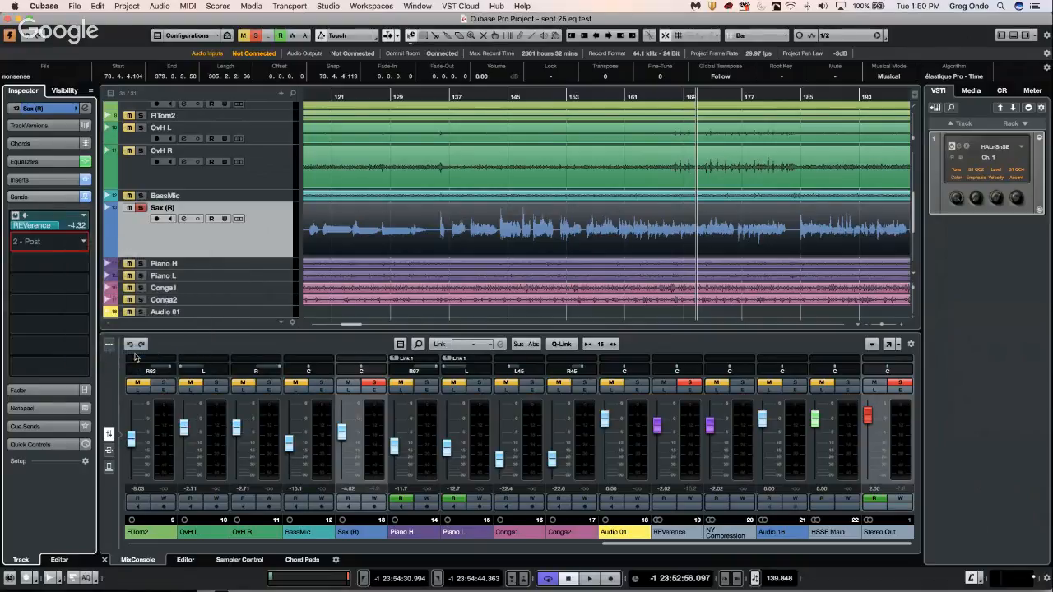
click(299, 181)
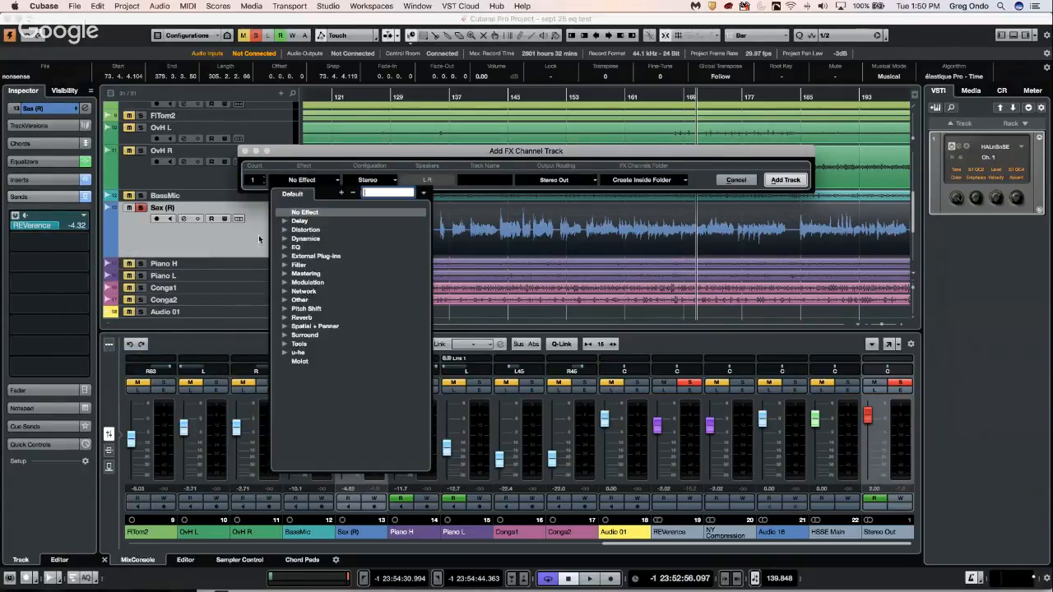
click(284, 222)
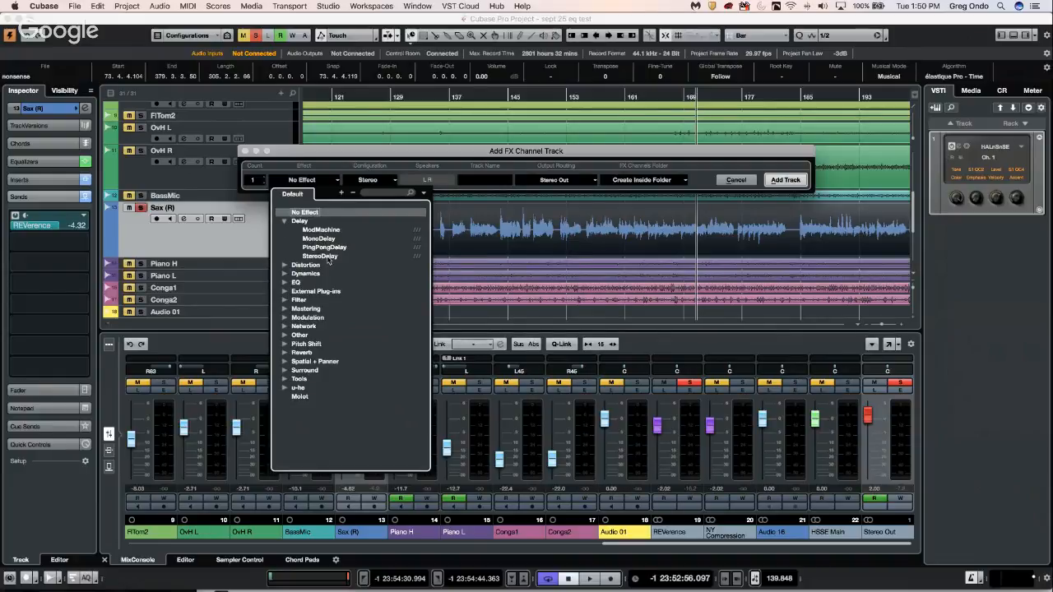
click(322, 256)
click(785, 179)
Step: Activate the StereoDelay send on Sax (R) and raise its level to about -0.70 while playing, comparing with the full mix
click(14, 238)
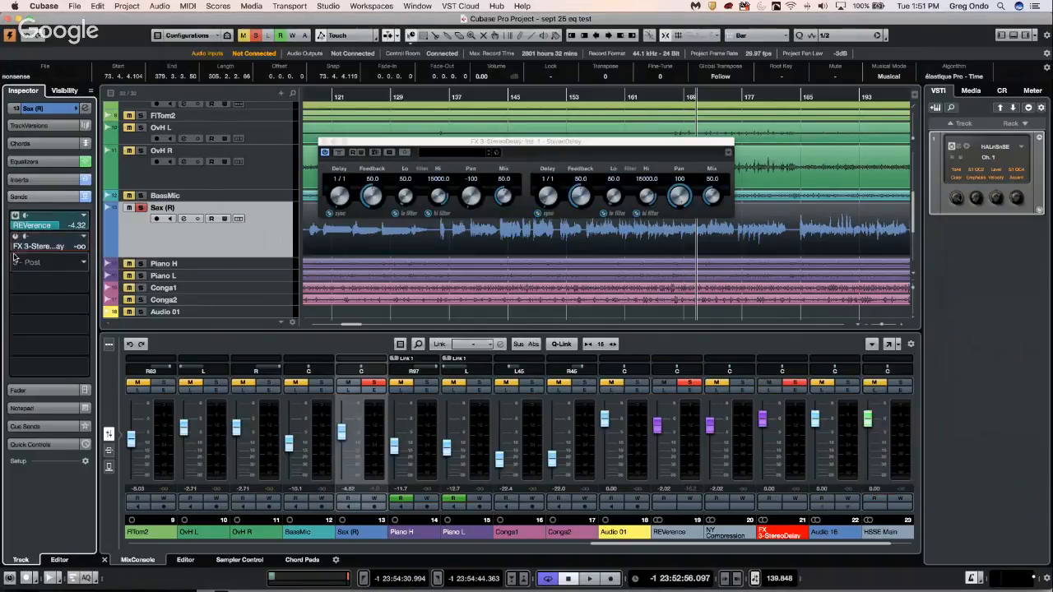
key(space)
drag(17, 250, 59, 246)
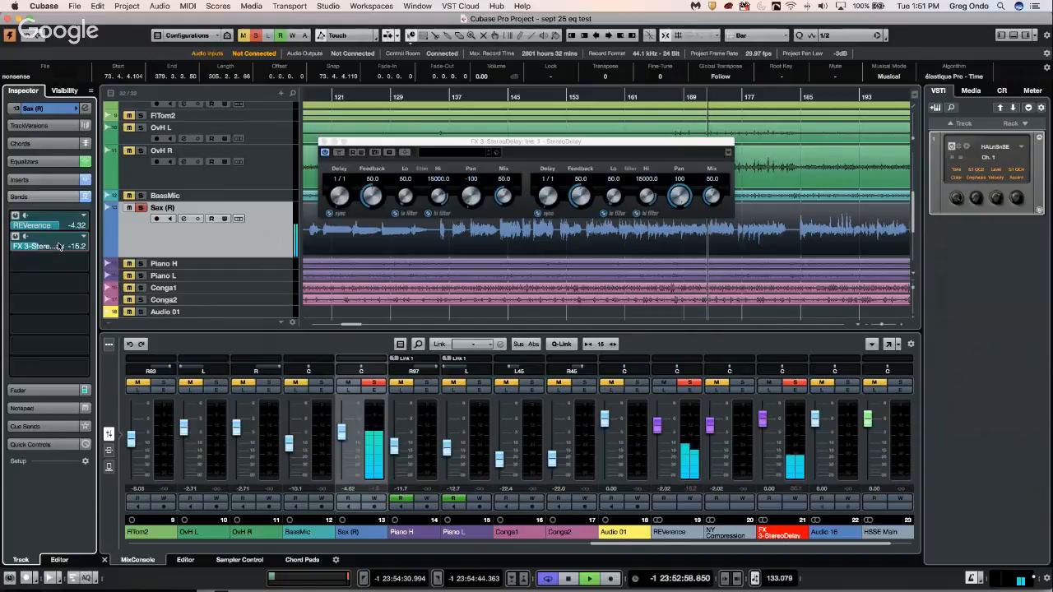
click(141, 208)
click(141, 209)
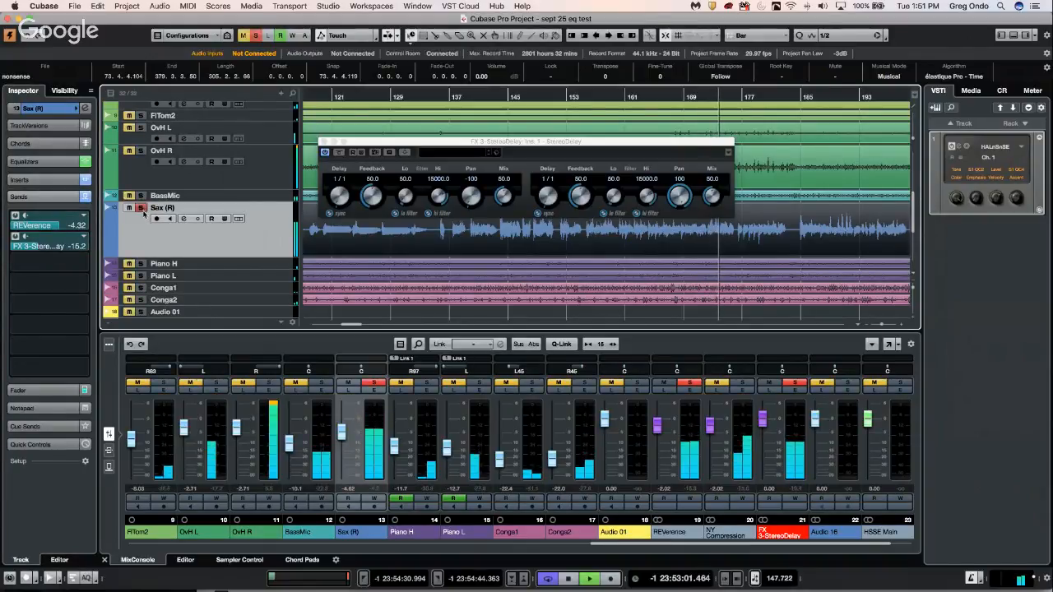
drag(54, 248, 87, 245)
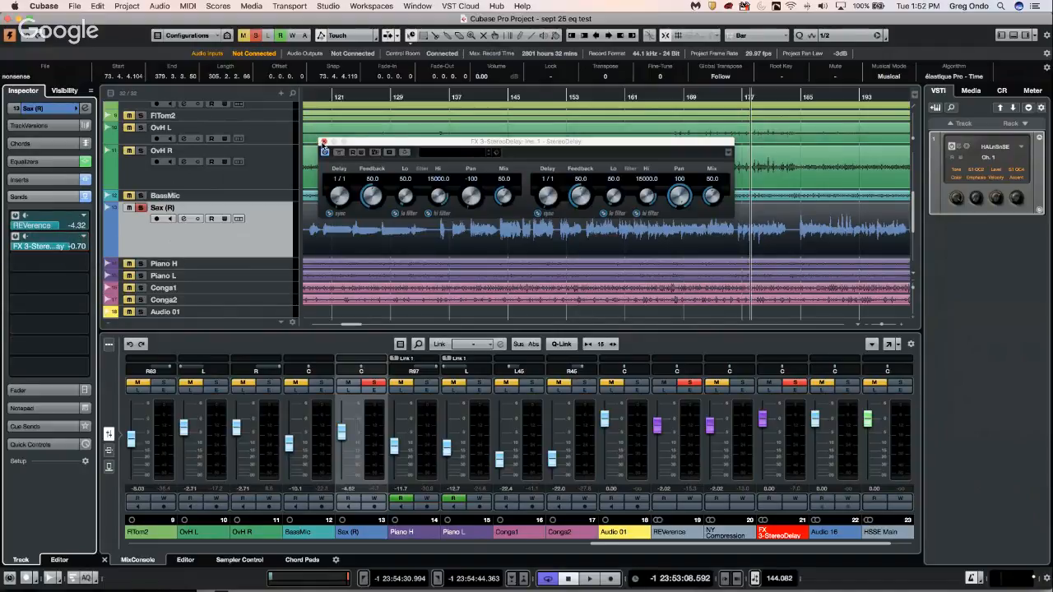
click(322, 142)
Step: Create a new empty project in the default location
click(74, 7)
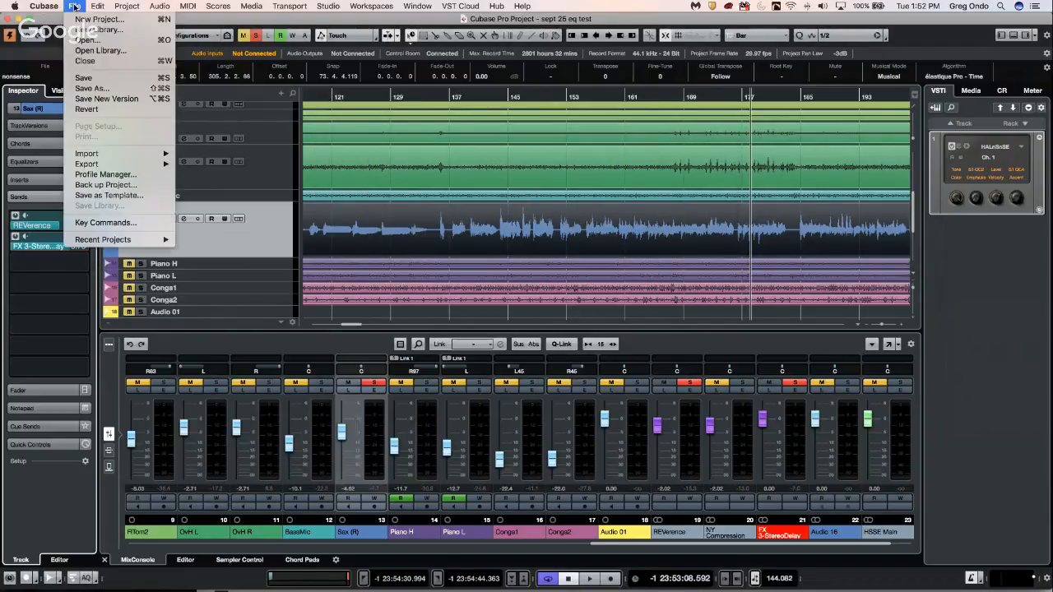
click(82, 18)
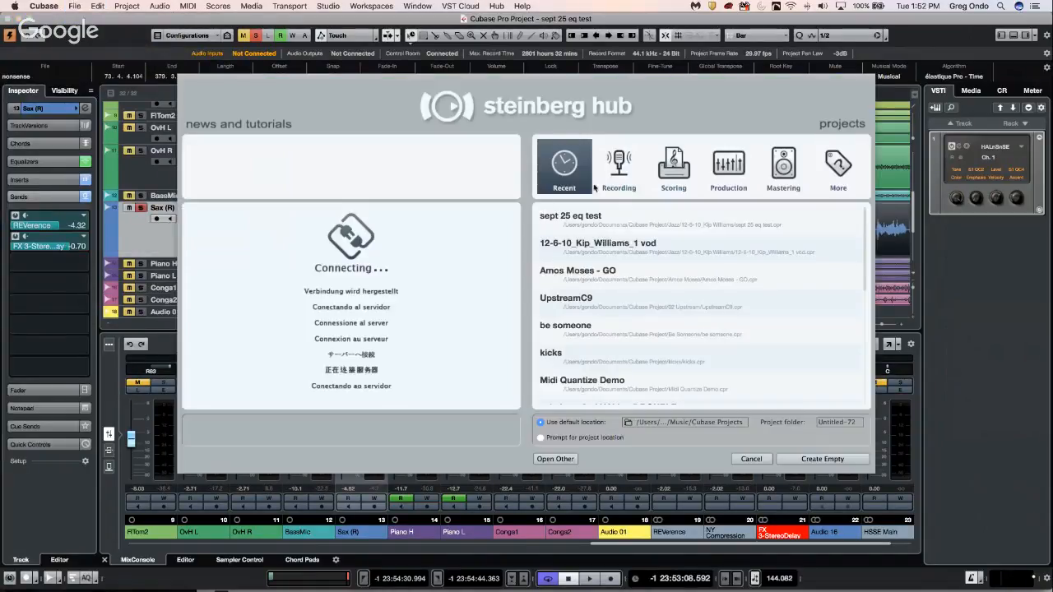
click(791, 460)
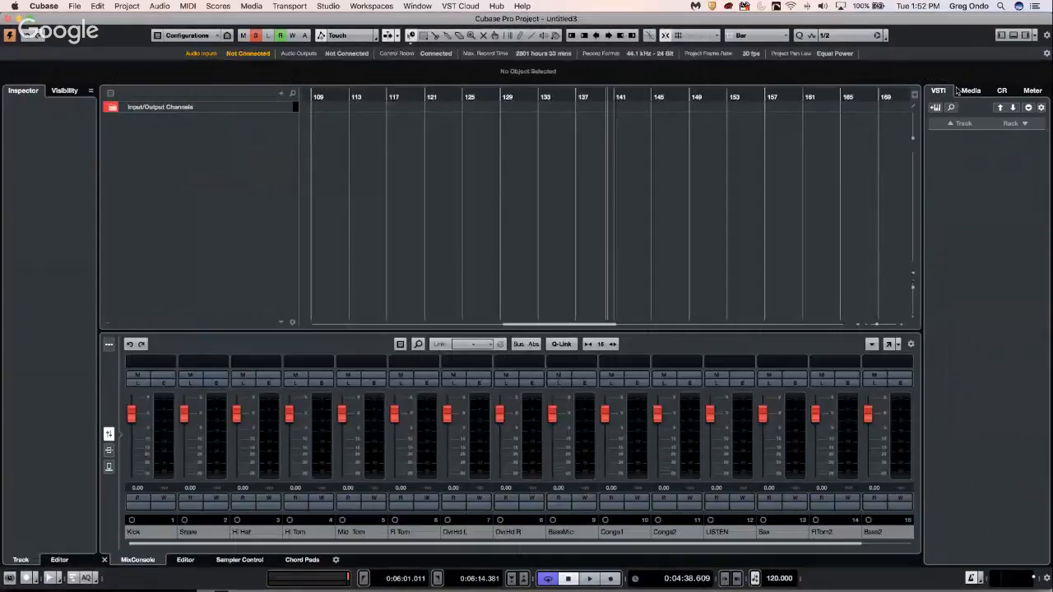
Step: Find the Mid Swing kit in Groove Agent's Jazz Drums library and add it to the project as an instrument track
click(973, 93)
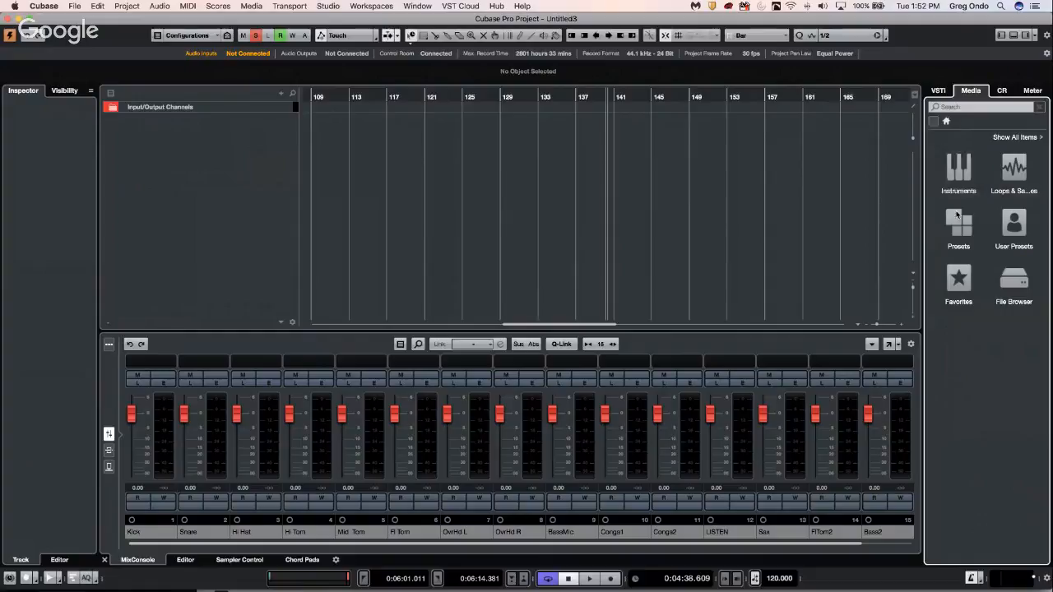
click(960, 163)
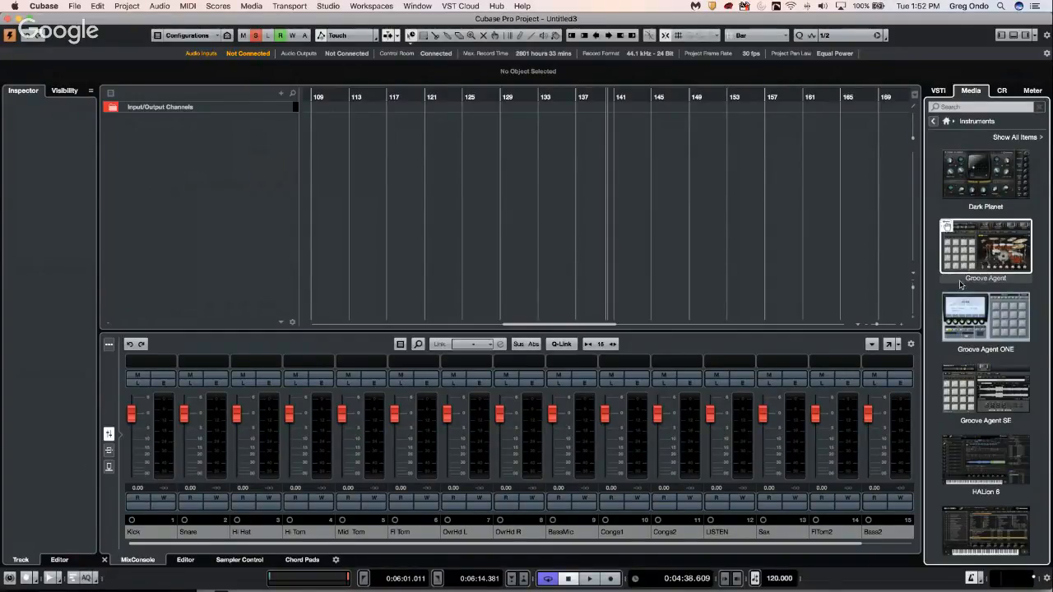
scroll(976, 244, down, 1)
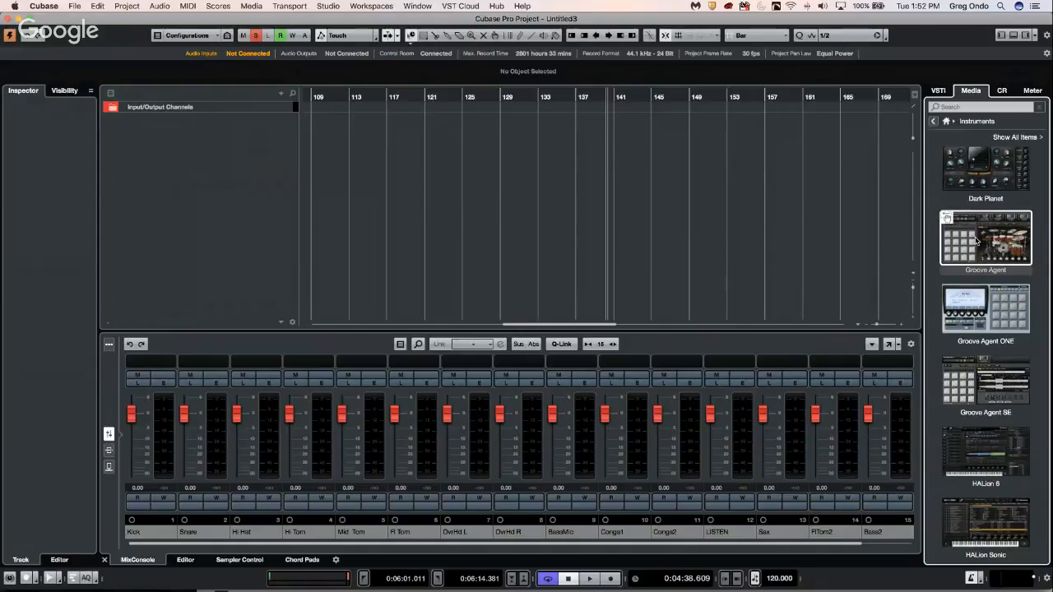
click(977, 241)
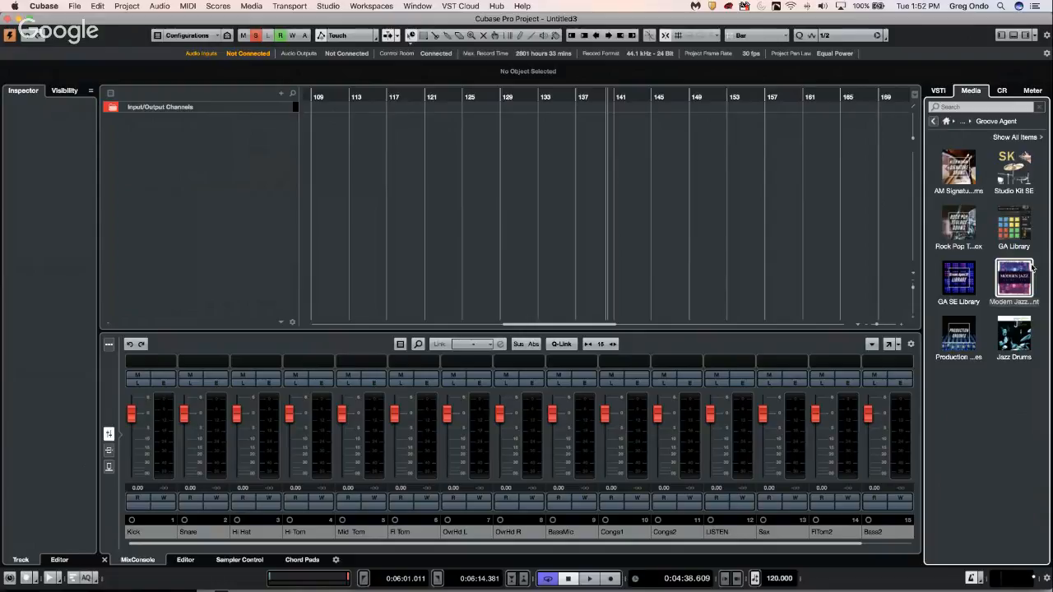
click(1015, 171)
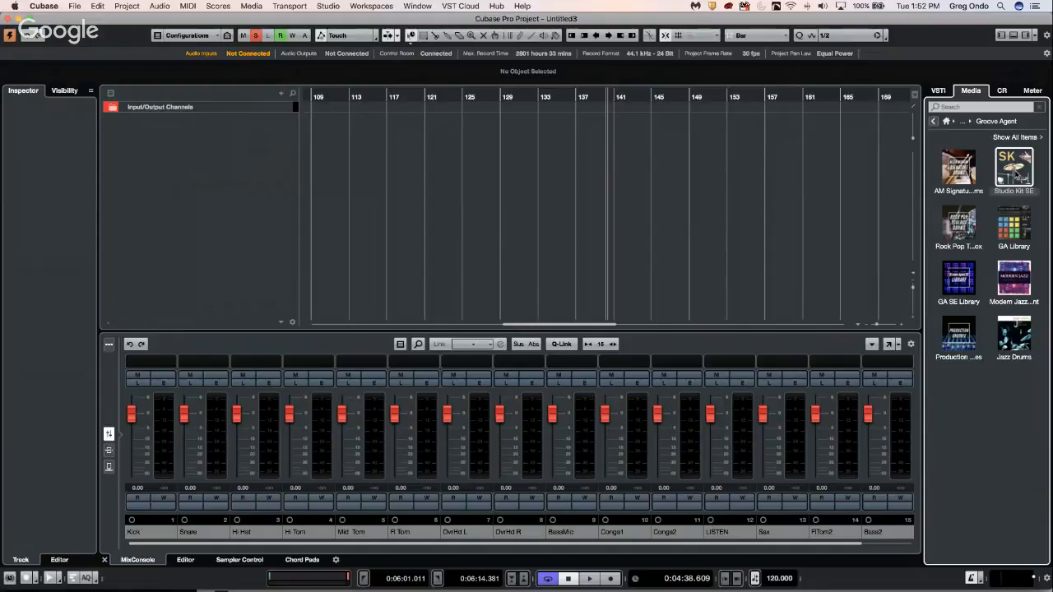
double_click(1008, 340)
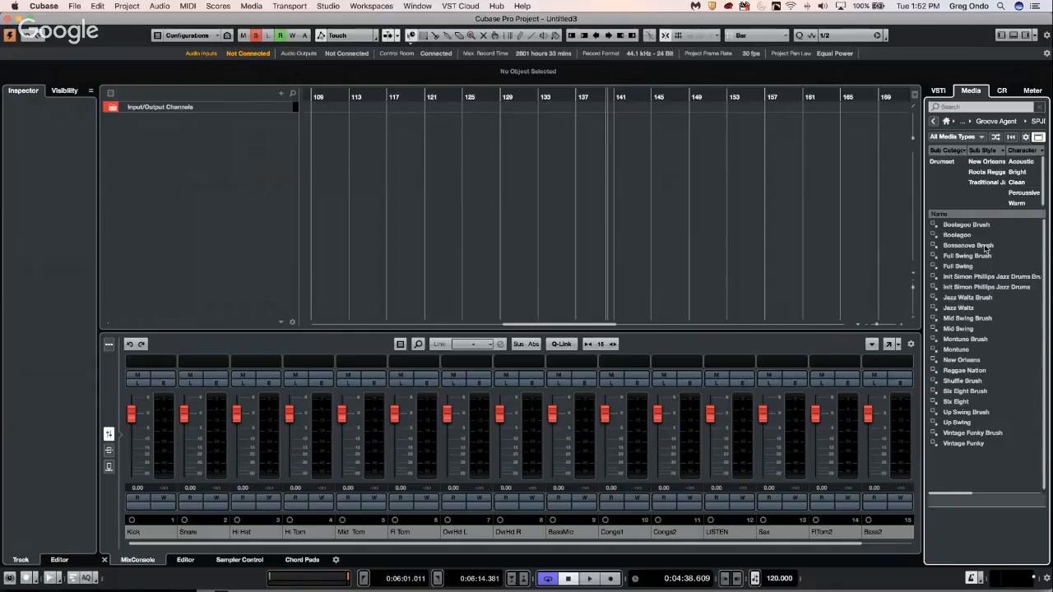
click(967, 329)
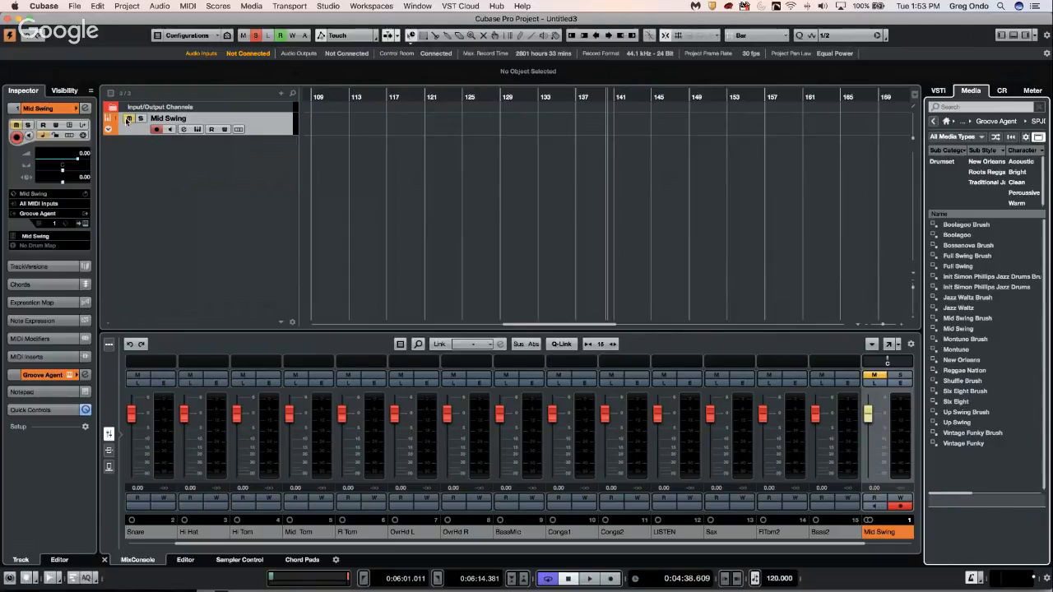
Step: Open the Mid Swing track's Groove Agent and examine its mixer, pattern pads and instrument pads
click(84, 225)
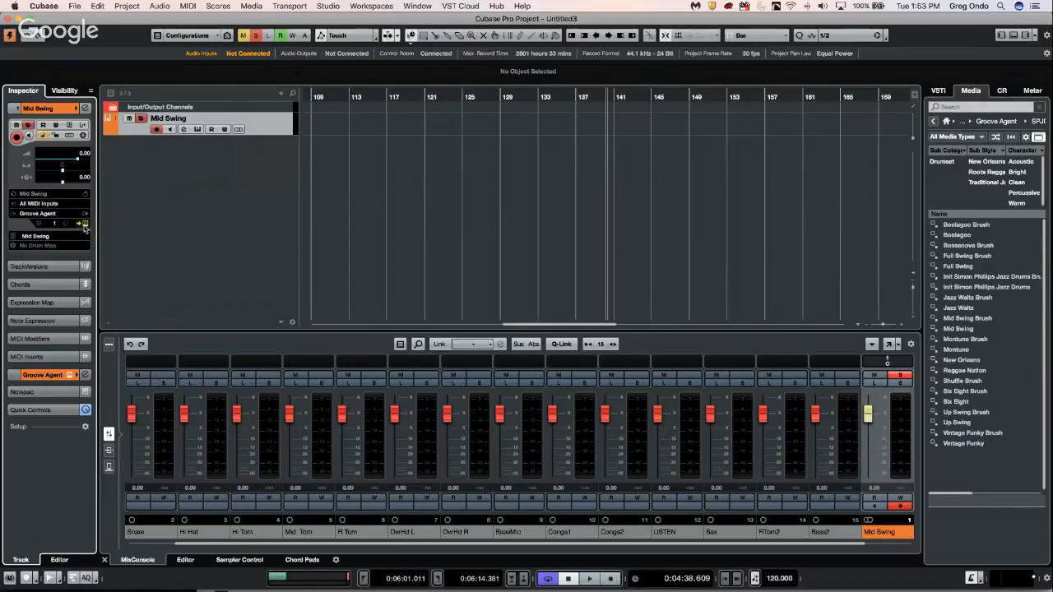
click(84, 225)
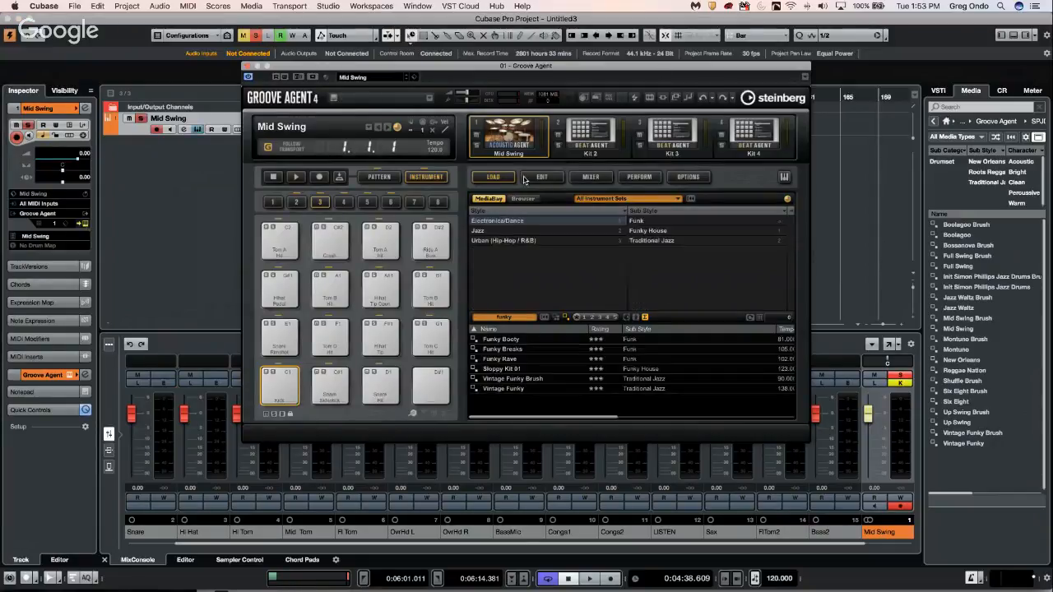
click(590, 177)
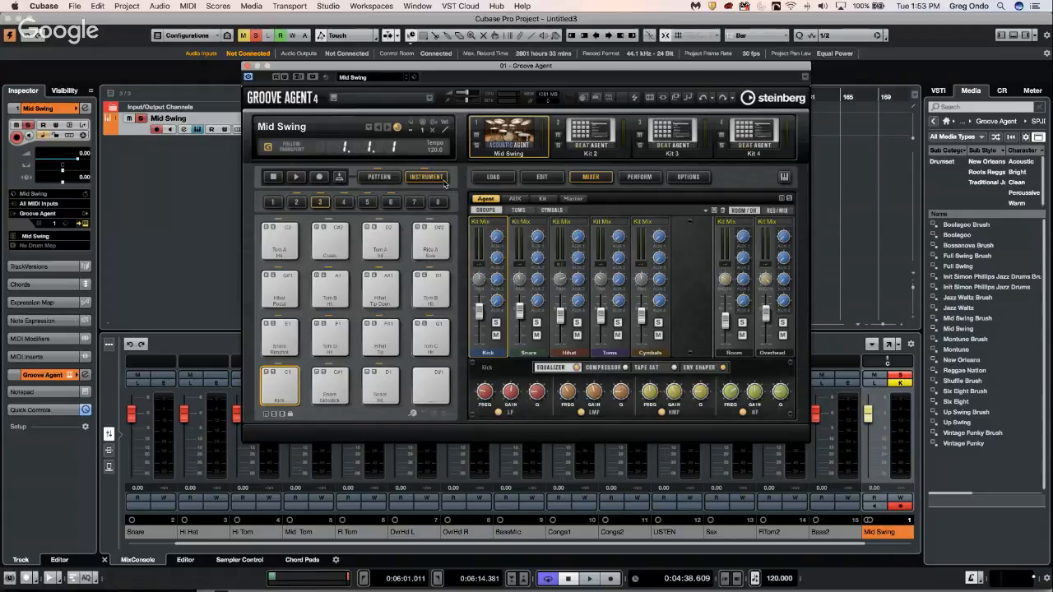
click(398, 177)
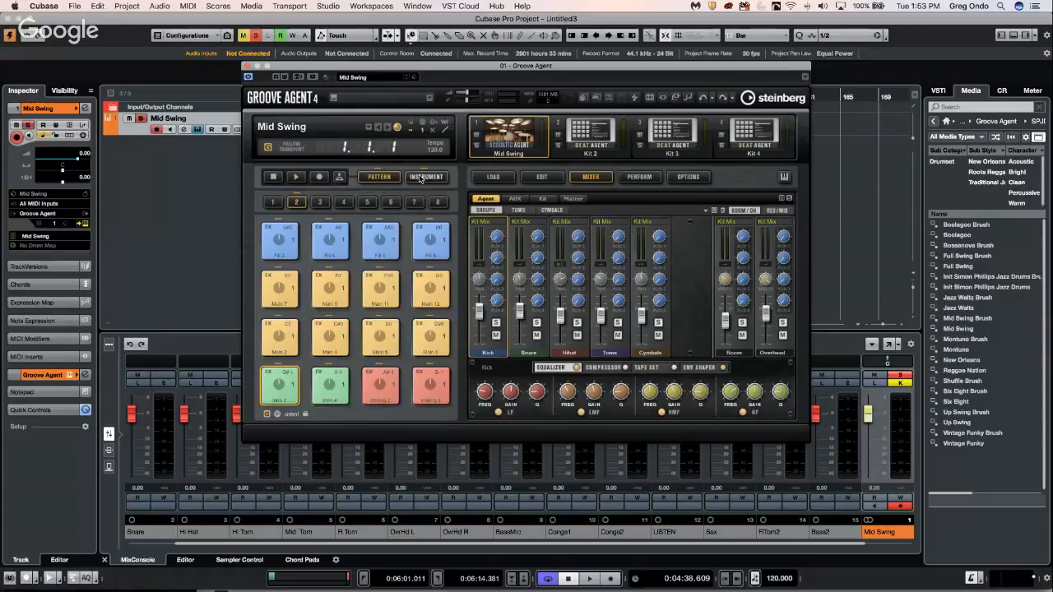
click(424, 177)
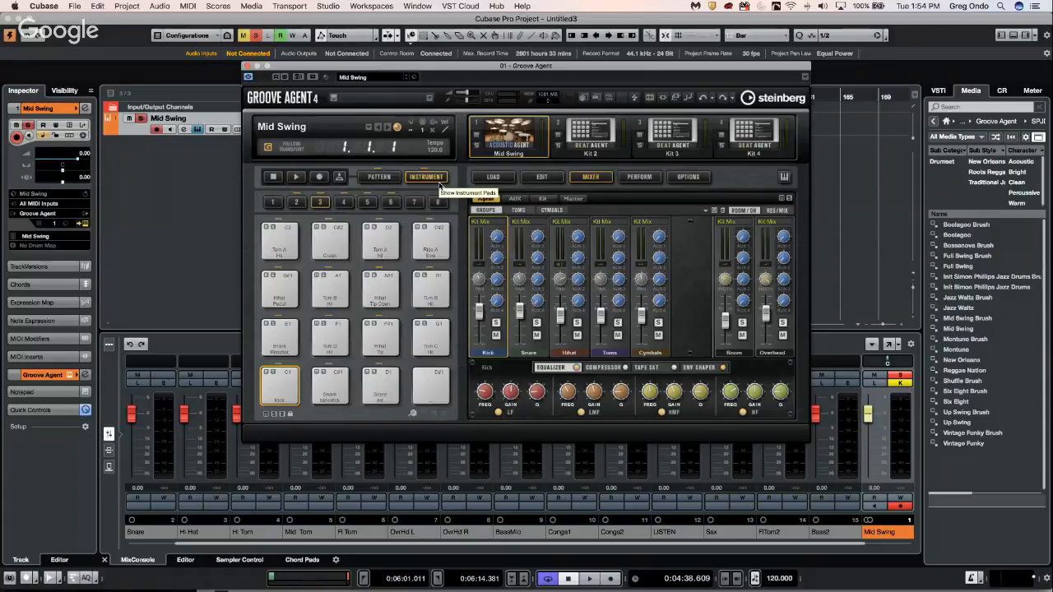
Step: Close the Groove Agent window and the untitled project containing the Mid Swing track without saving it
click(246, 66)
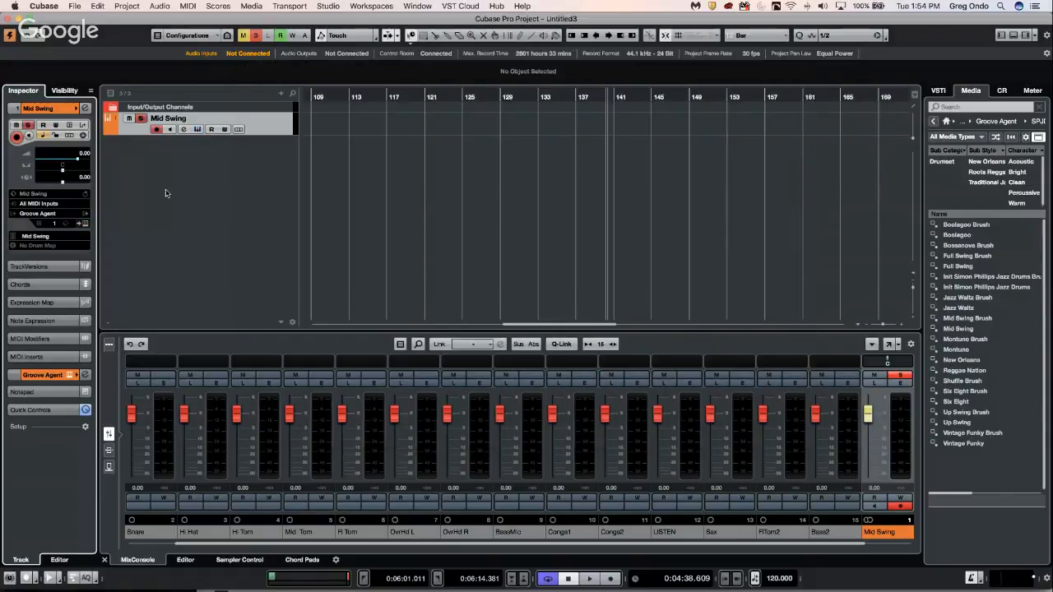
right_click(267, 128)
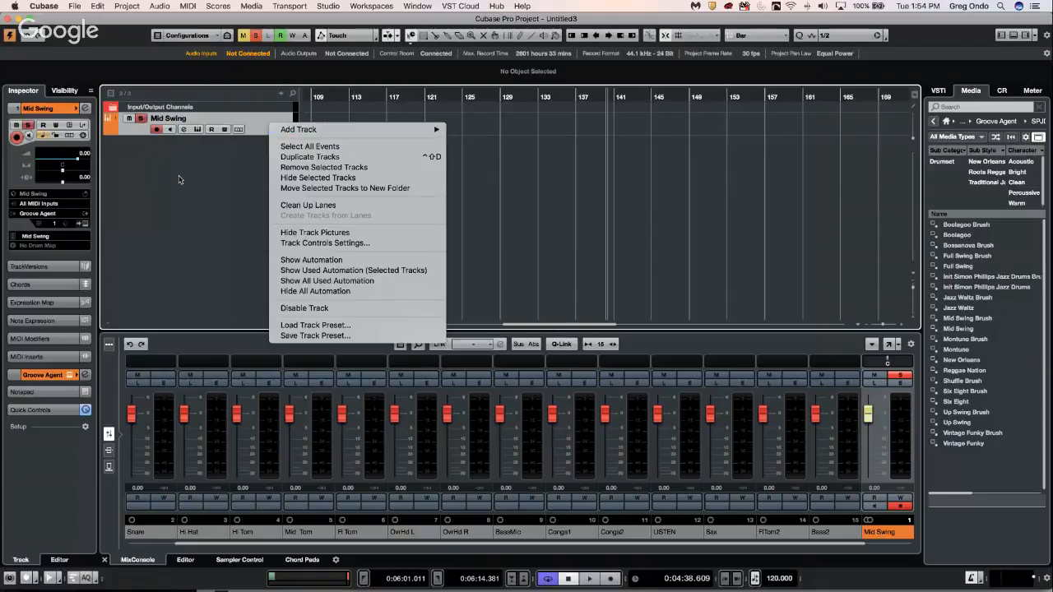
click(153, 206)
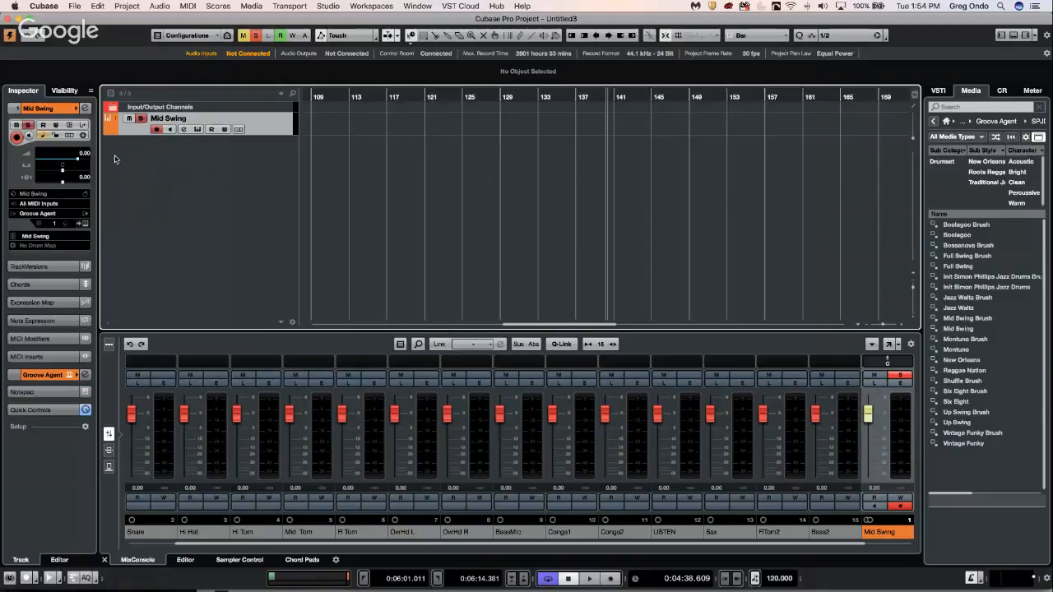
click(74, 6)
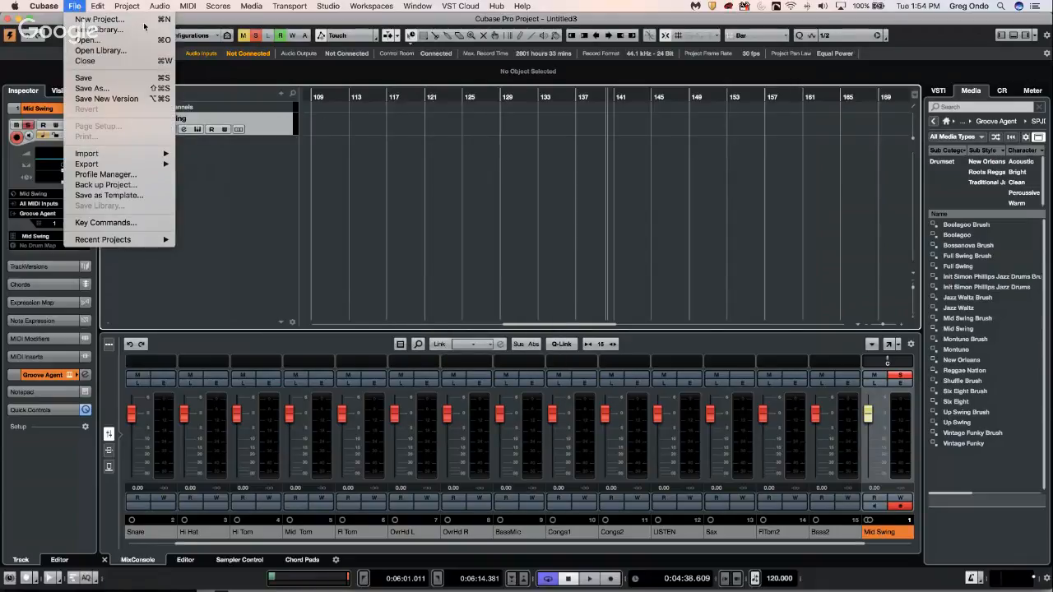
click(424, 156)
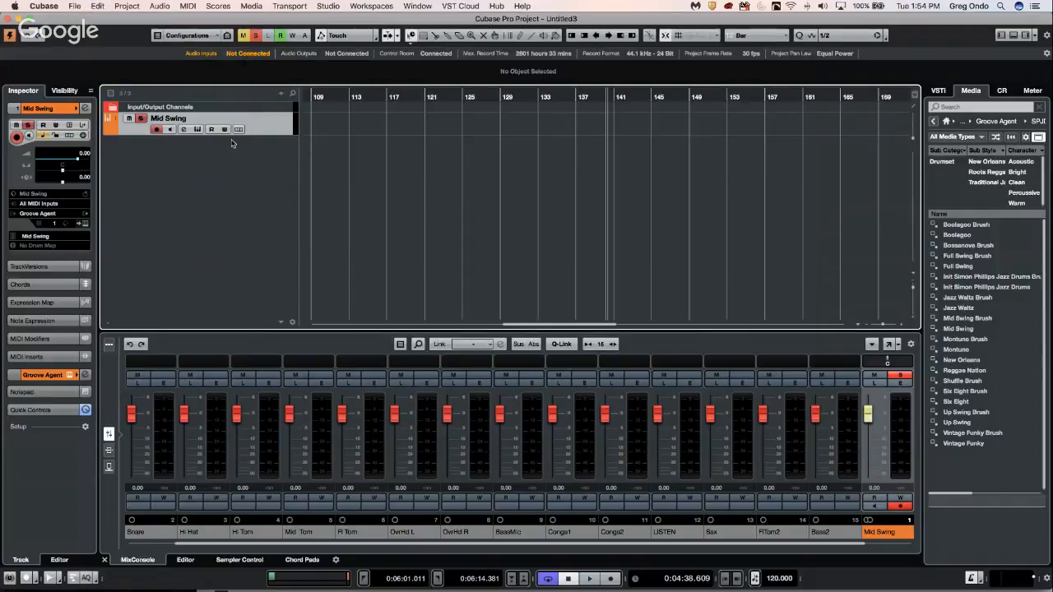
click(7, 18)
click(502, 209)
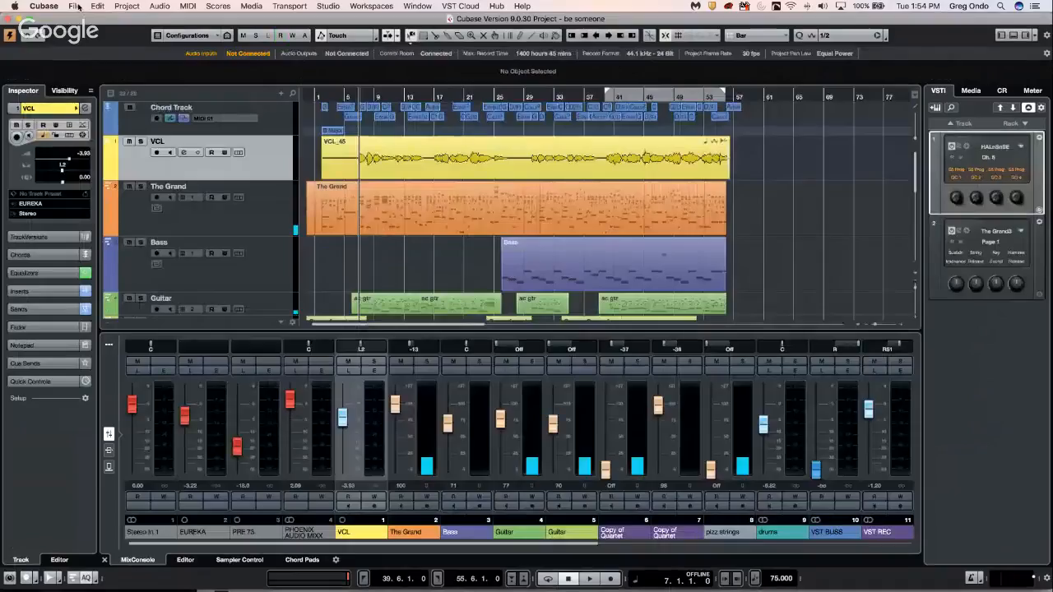
Step: Create another new empty project in the default location
click(78, 7)
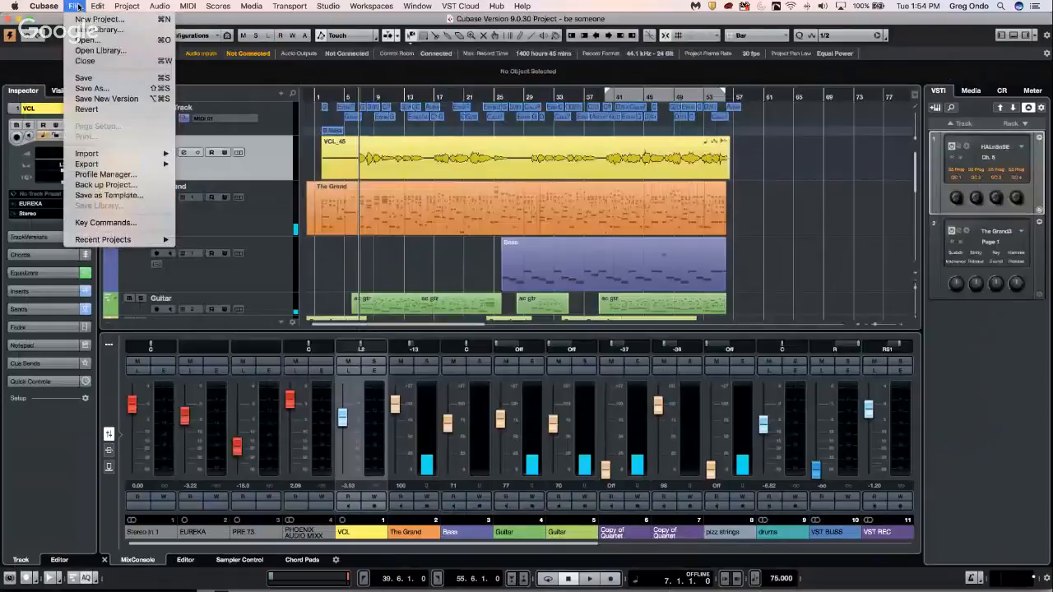
click(81, 21)
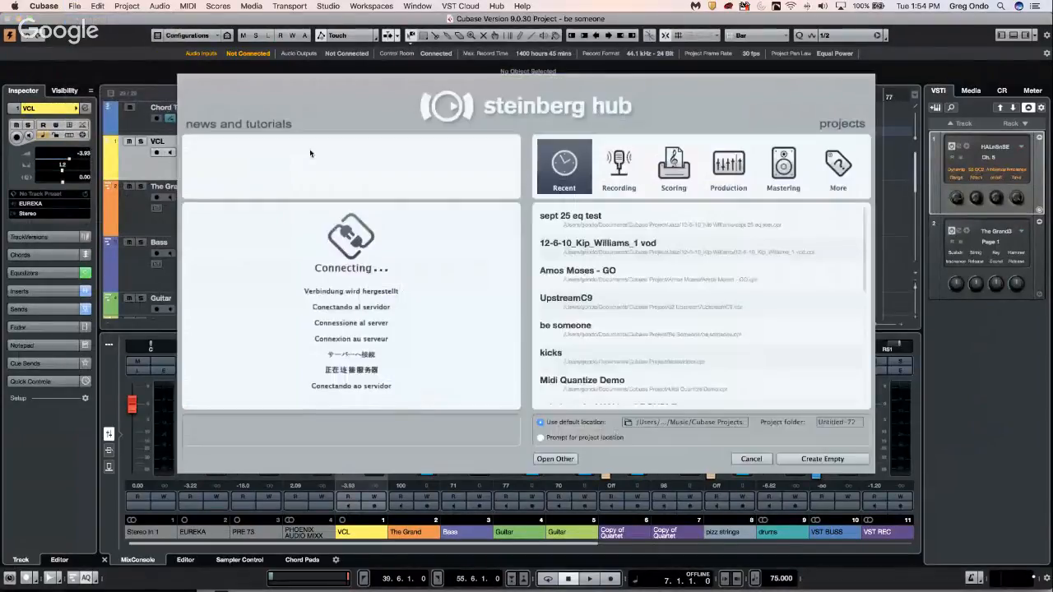
click(841, 464)
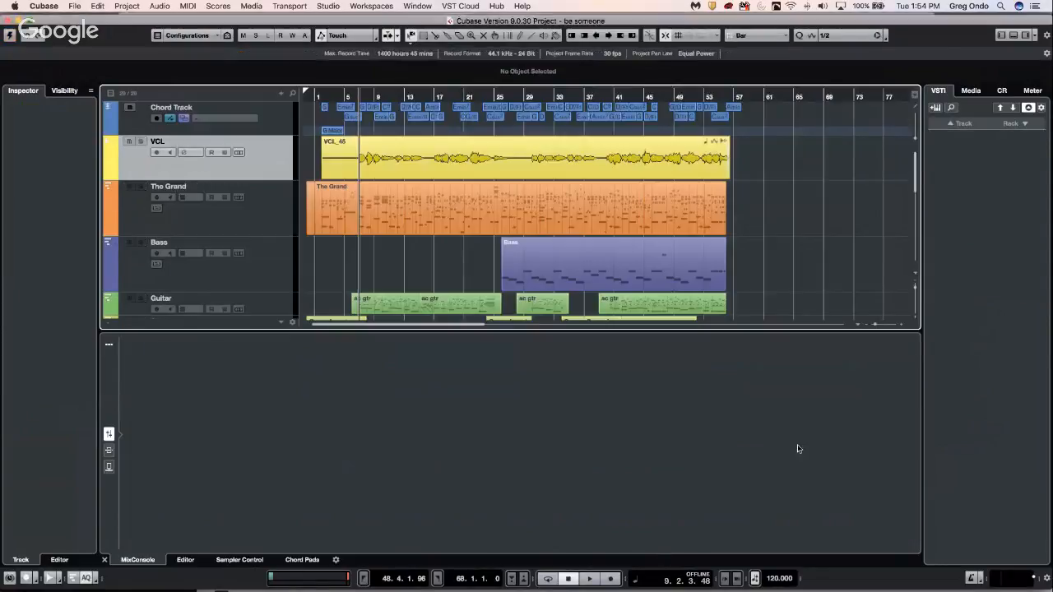
Step: Filter the input channels out of the lower-zone MixConsole
click(109, 344)
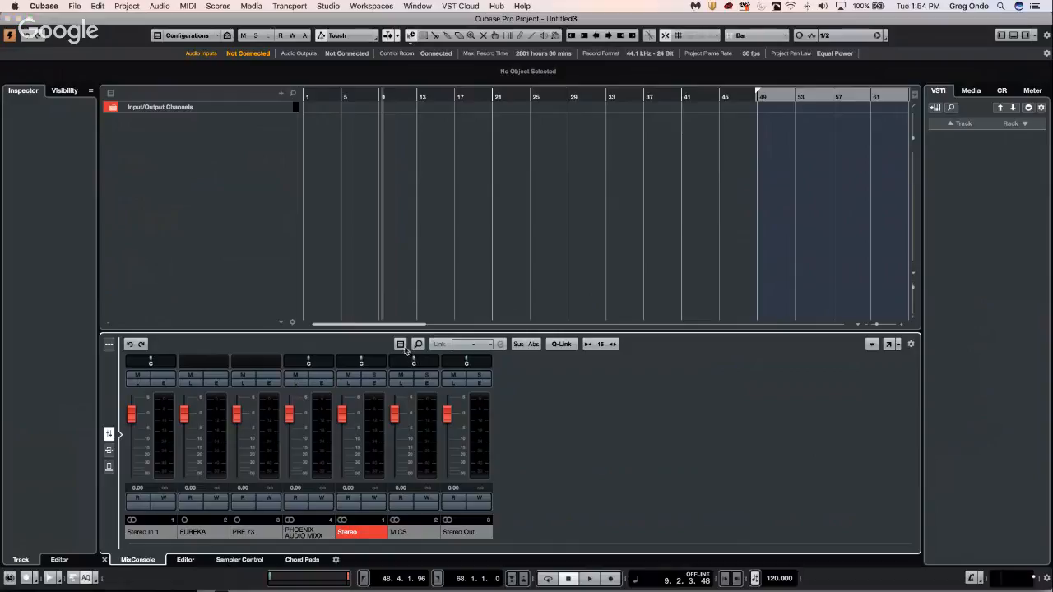
click(401, 345)
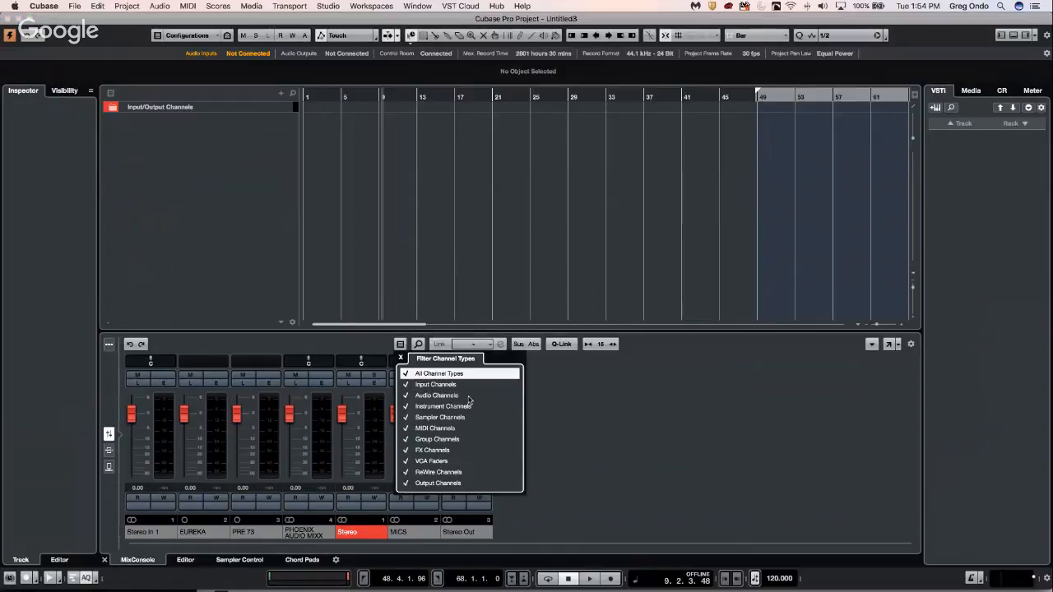
click(222, 177)
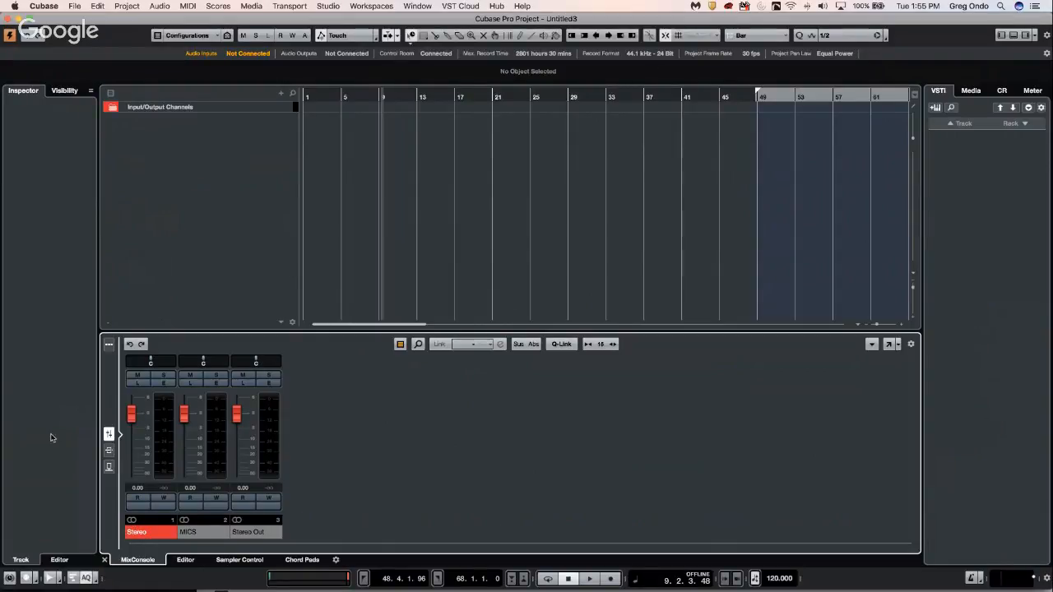
Step: Add one instrument track using the Retrologue synth, routed to the Stereo output
right_click(181, 167)
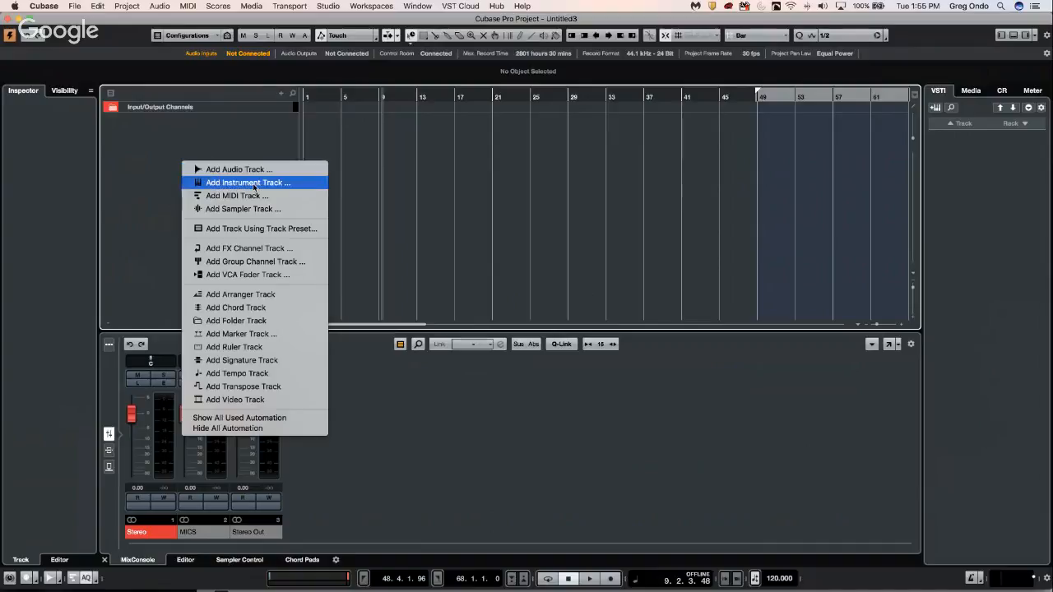
click(445, 171)
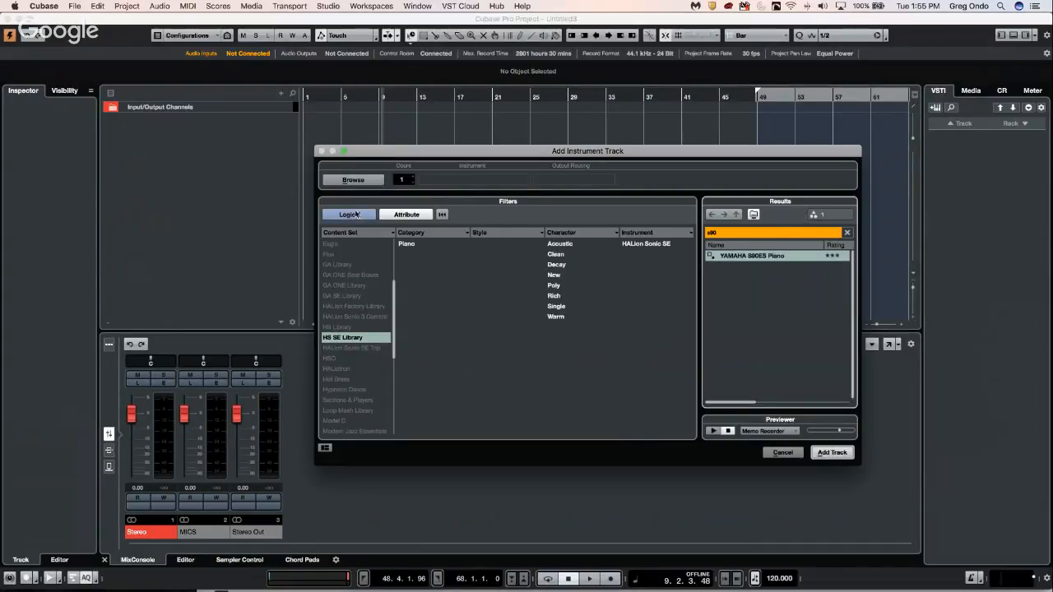
click(353, 181)
click(465, 181)
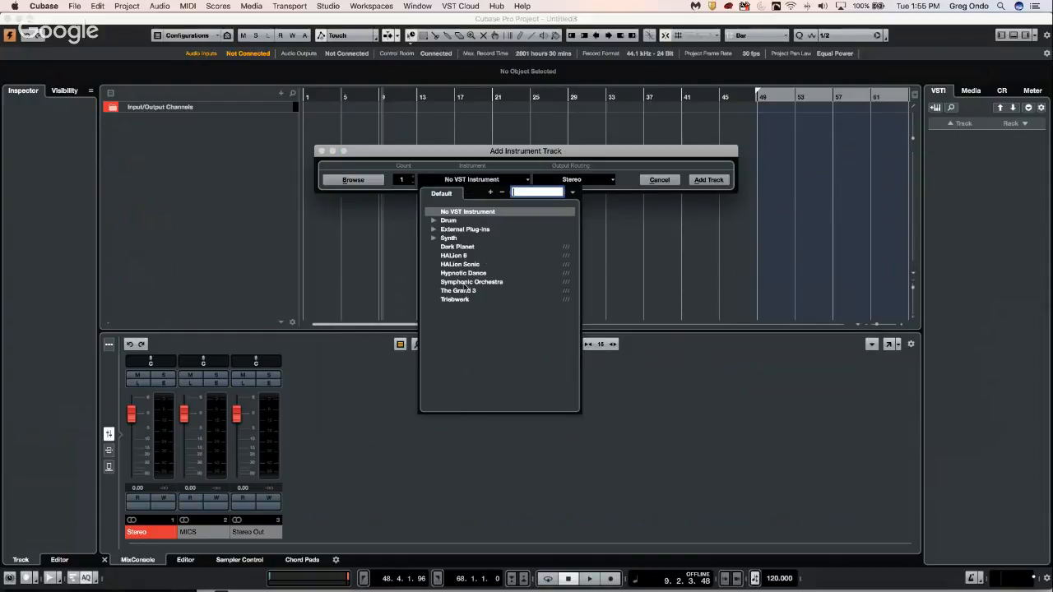
click(433, 238)
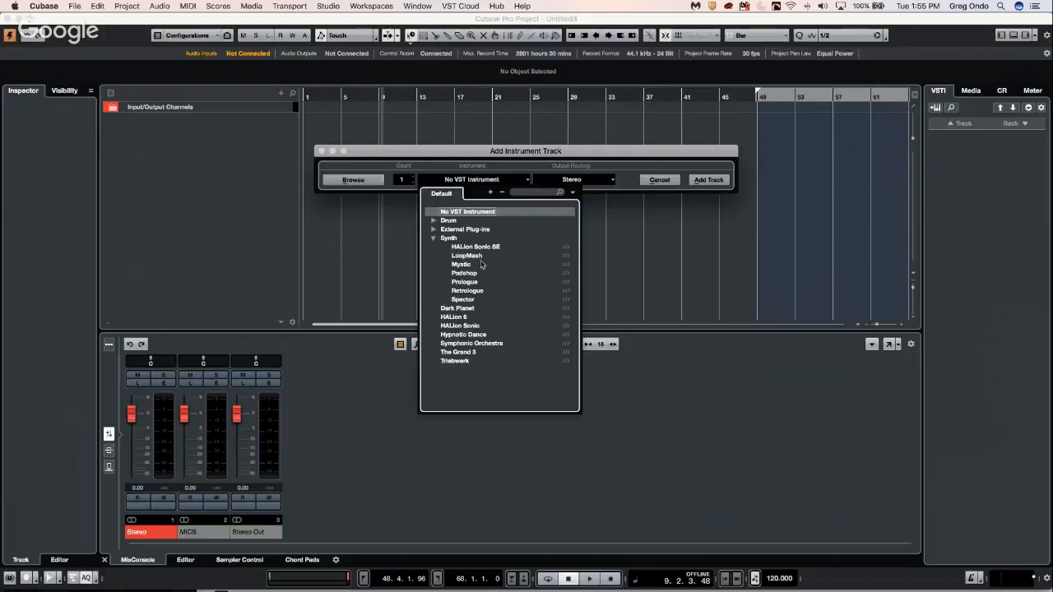
click(471, 290)
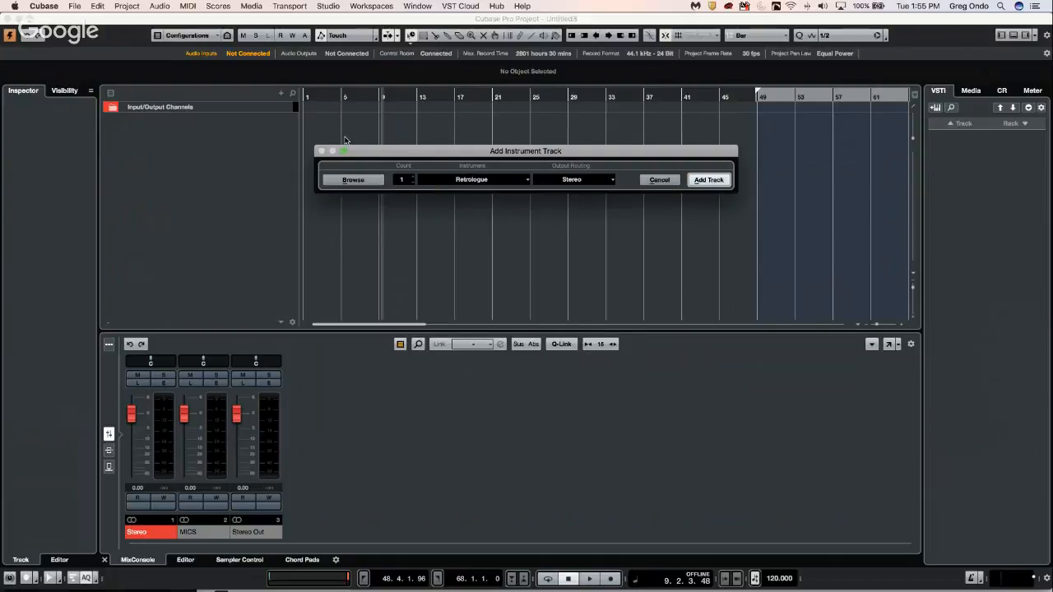
key(Return)
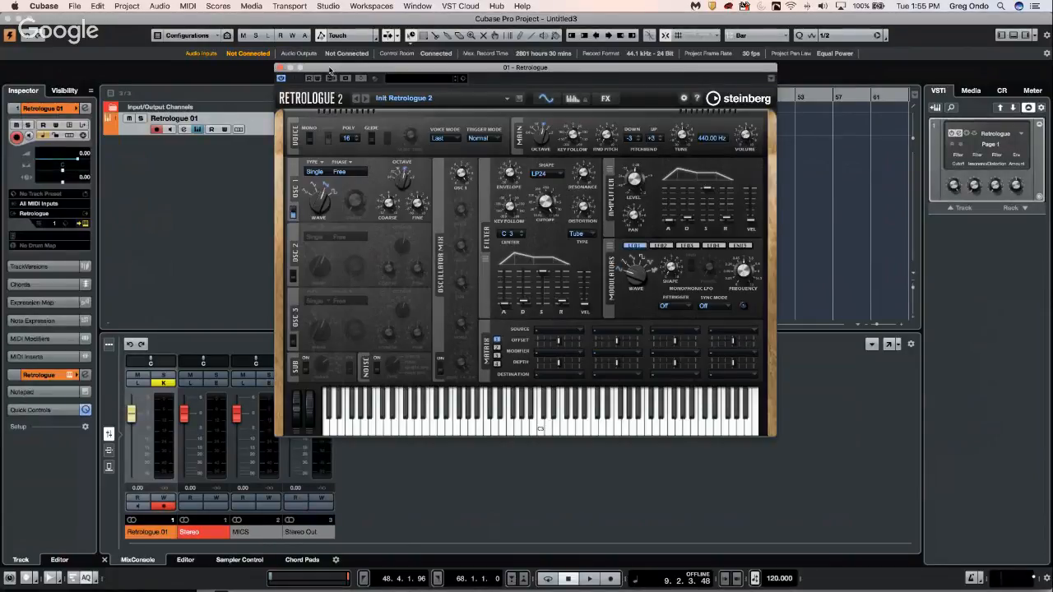
Step: Lower the Retrologue 01 channel level to about -2.85 and look at its channel settings, closing the plug-in and settings windows
drag(290, 69, 549, 81)
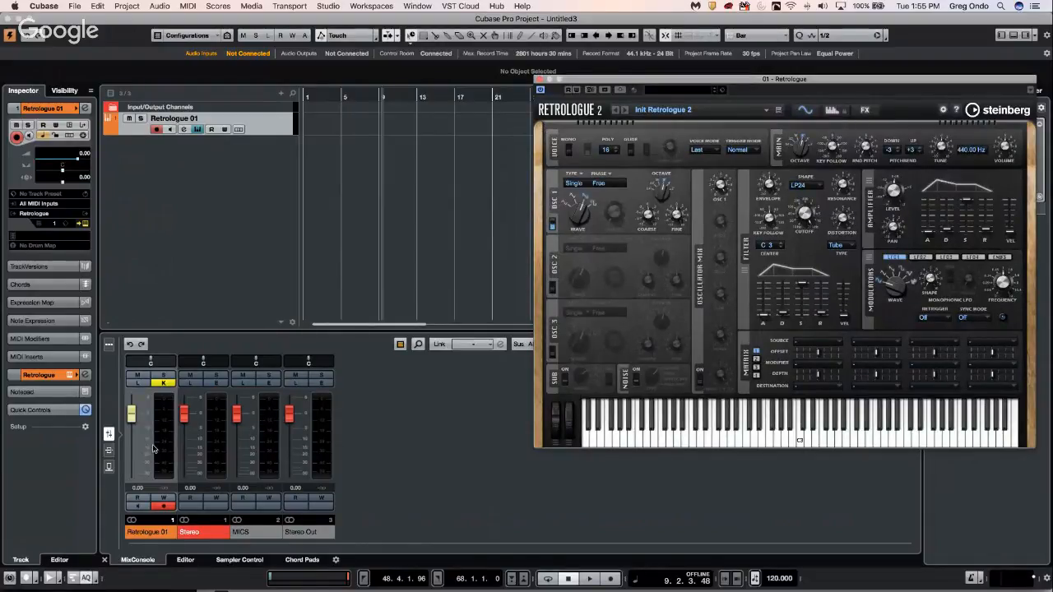
drag(131, 416, 131, 424)
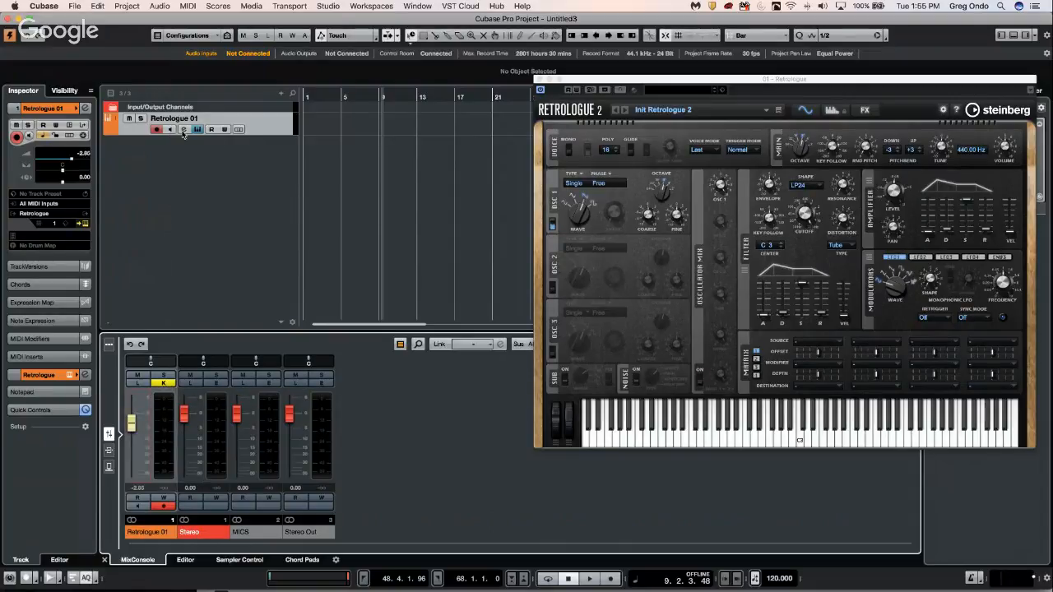
click(86, 110)
drag(587, 76, 536, 282)
click(526, 284)
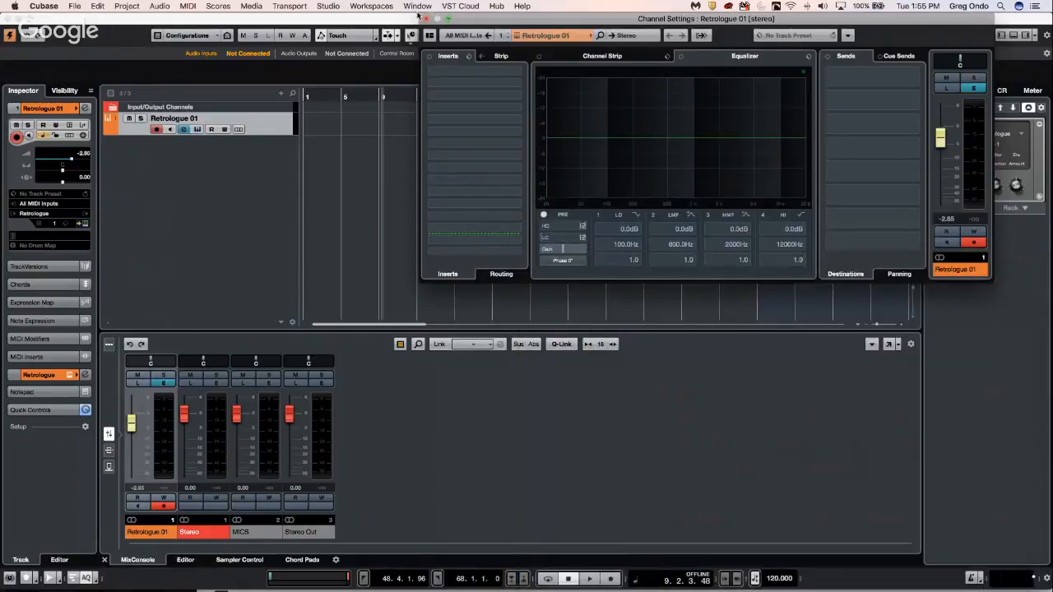
click(427, 18)
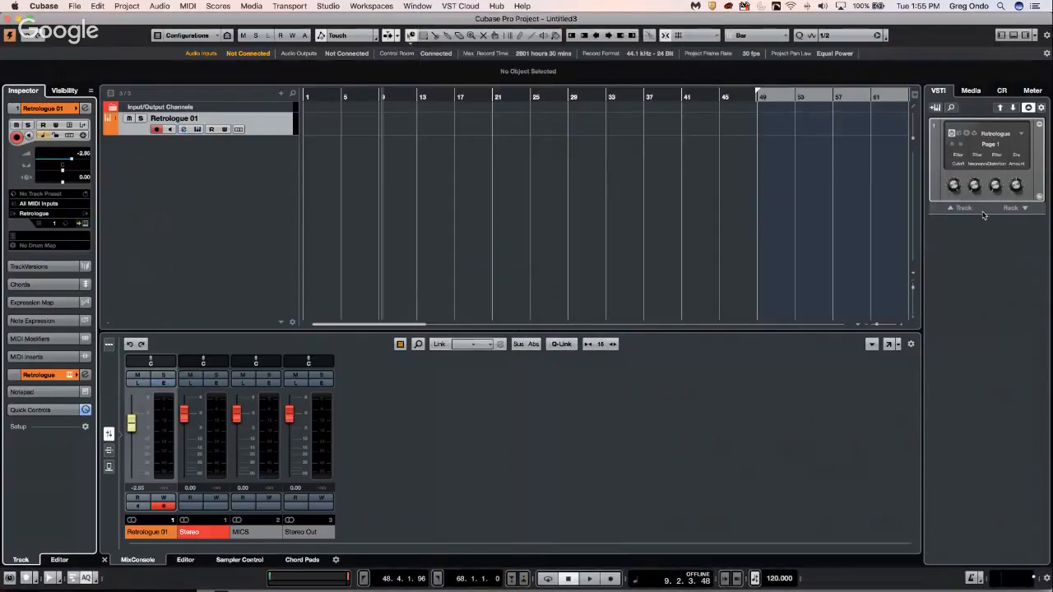
Step: Add Padshop as a rack instrument and create a MIDI track assigned to it
click(1026, 208)
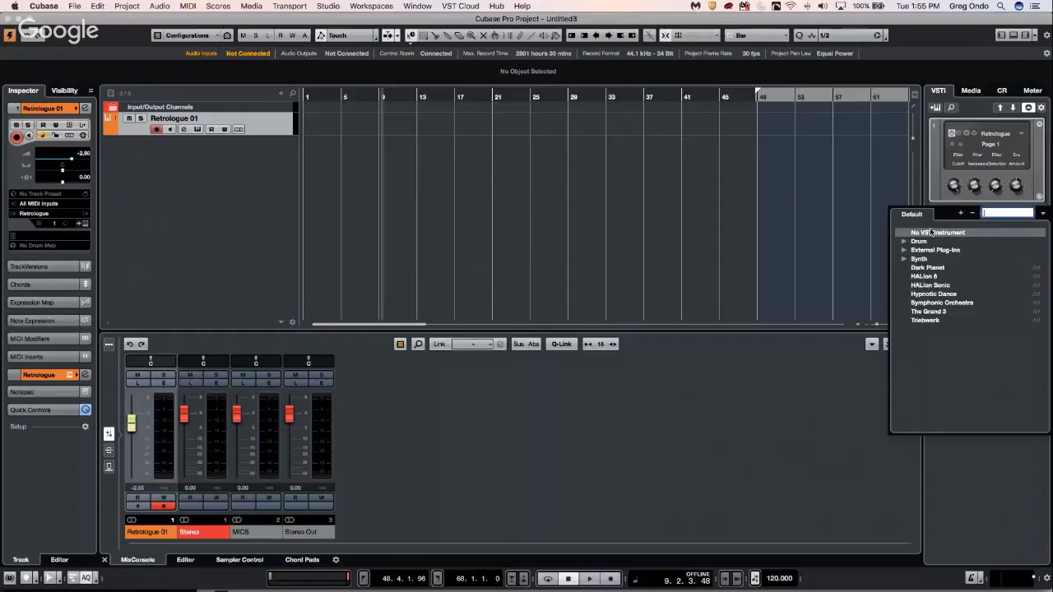
click(905, 242)
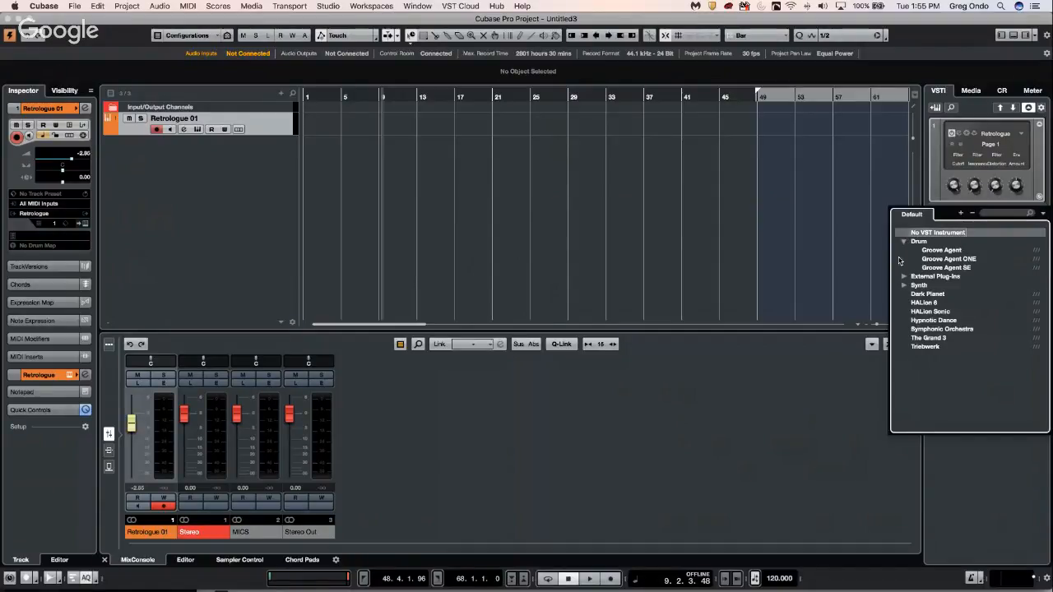
click(904, 285)
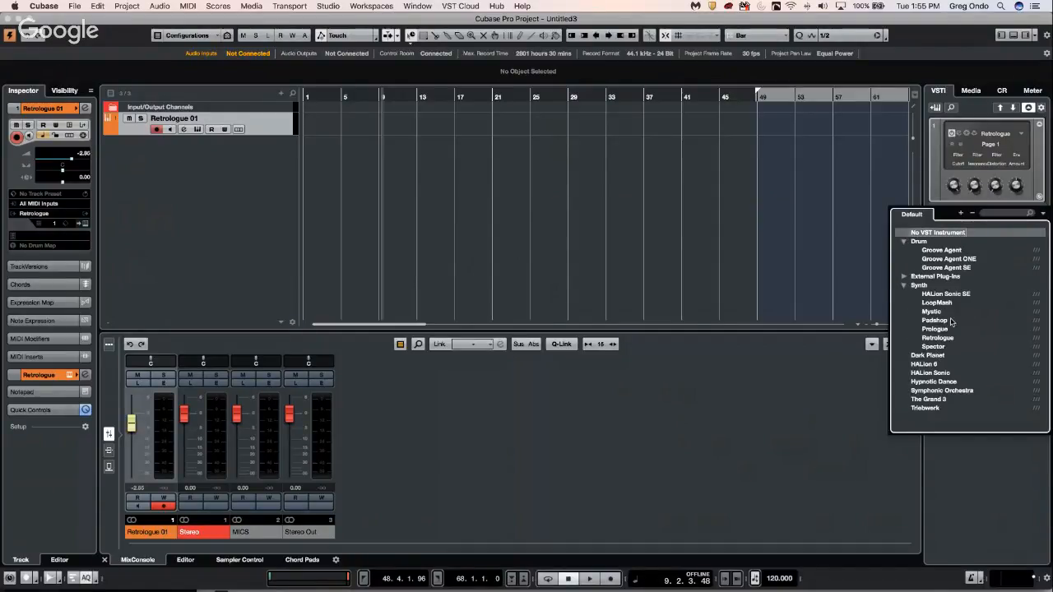
click(950, 322)
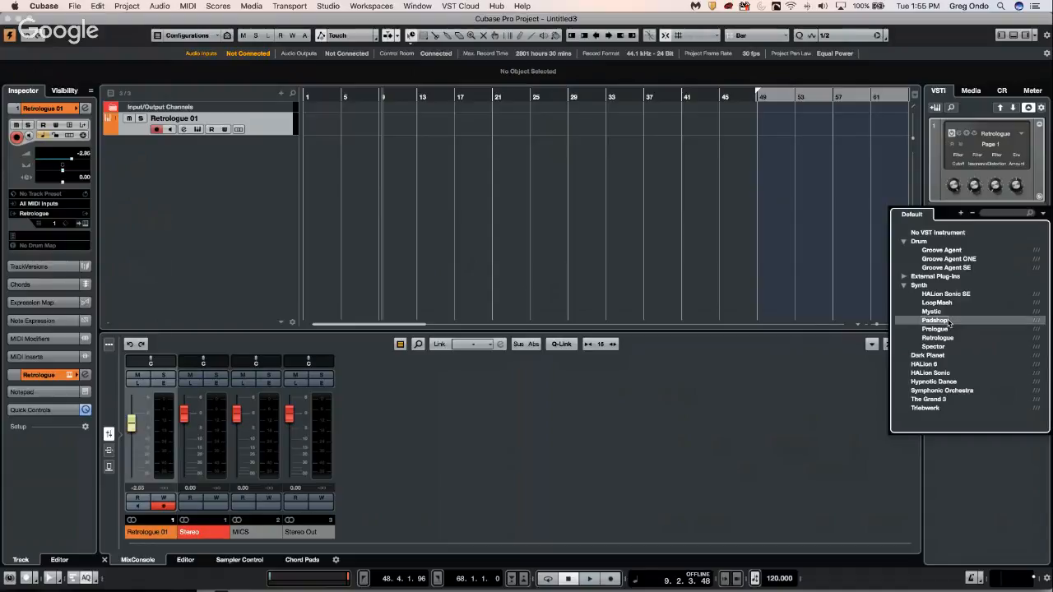
double_click(950, 322)
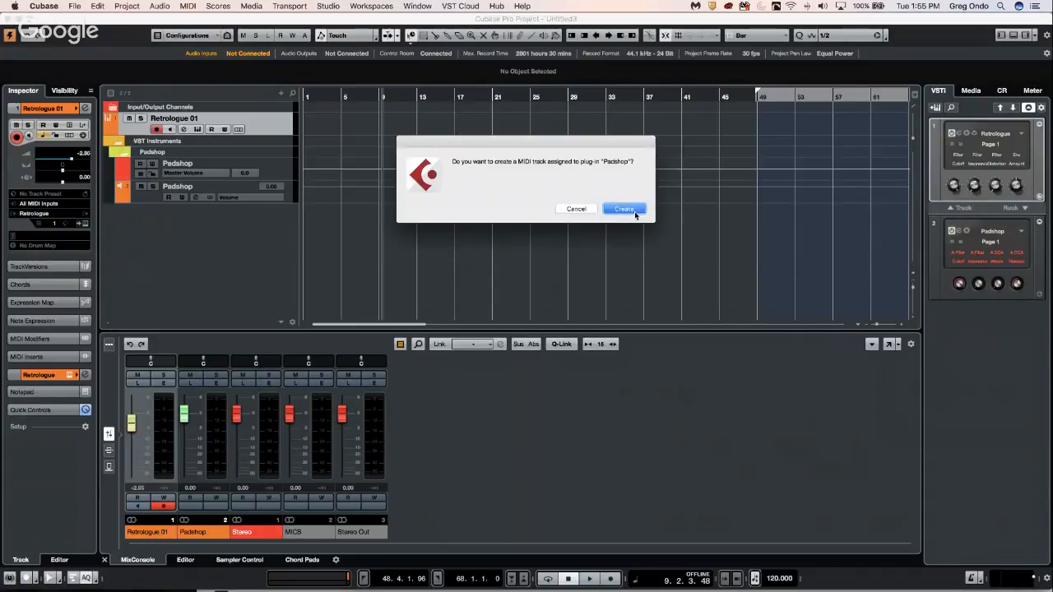
click(624, 209)
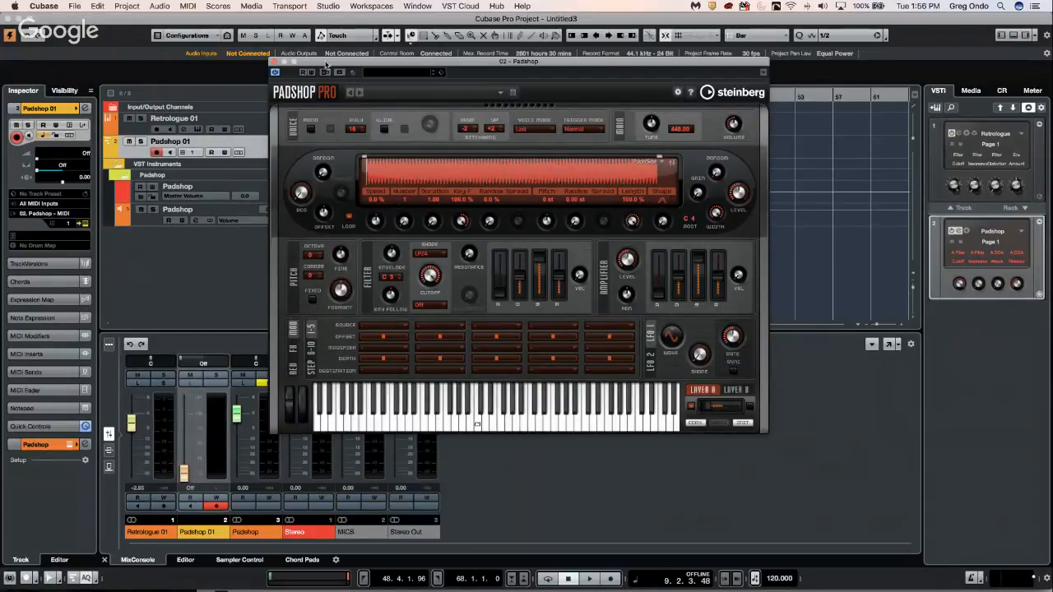
Step: Play several notes on Padshop's on-screen keyboard, checking the meters of its MIDI and instrument channels in the MixConsole
drag(326, 64, 474, 58)
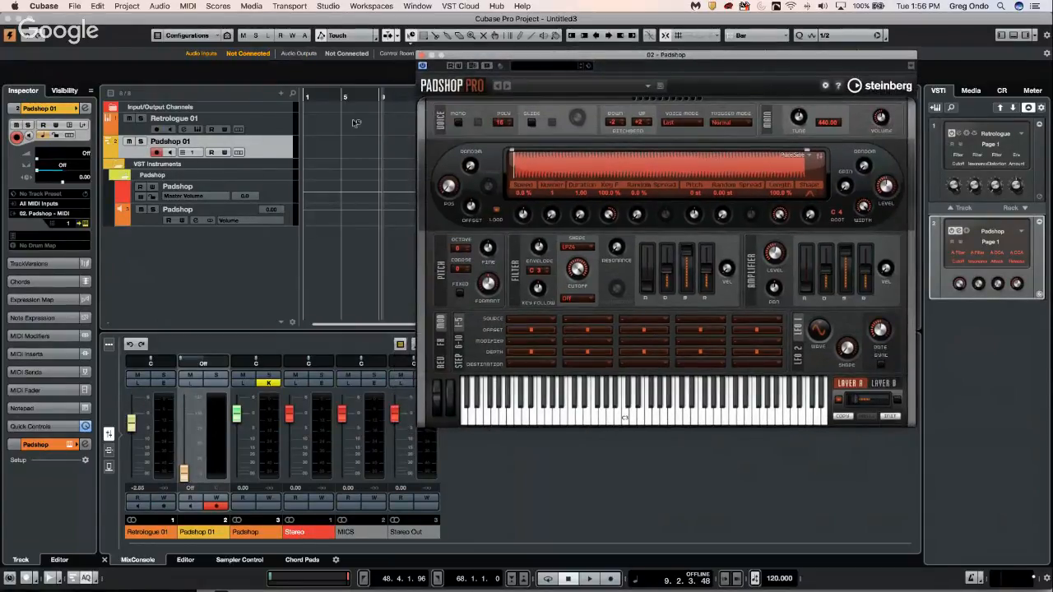
click(565, 415)
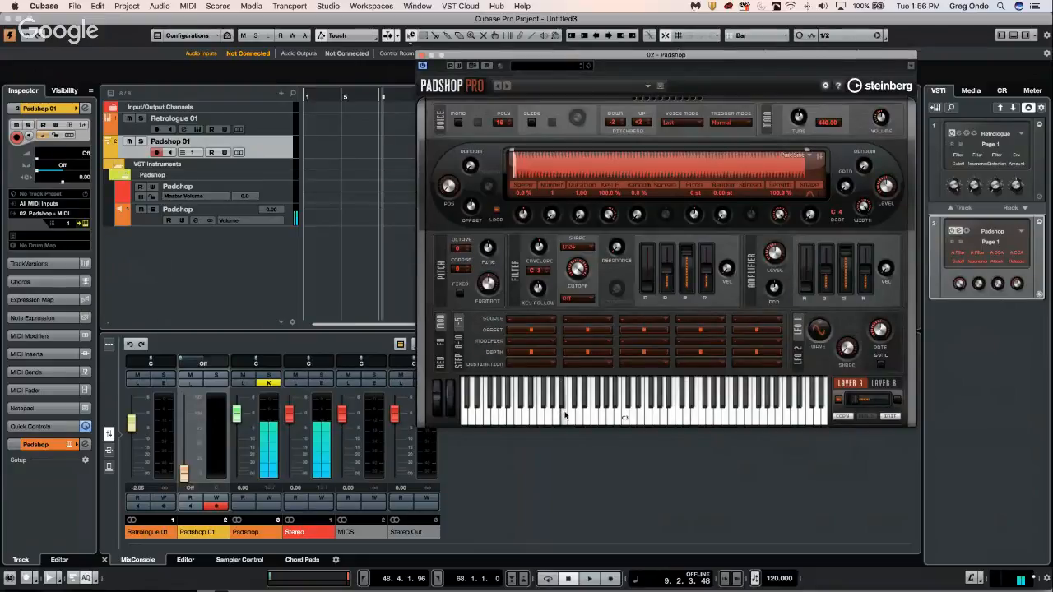
mouse_move(591, 415)
mouse_down()
mouse_move(648, 410)
mouse_move(528, 416)
mouse_up()
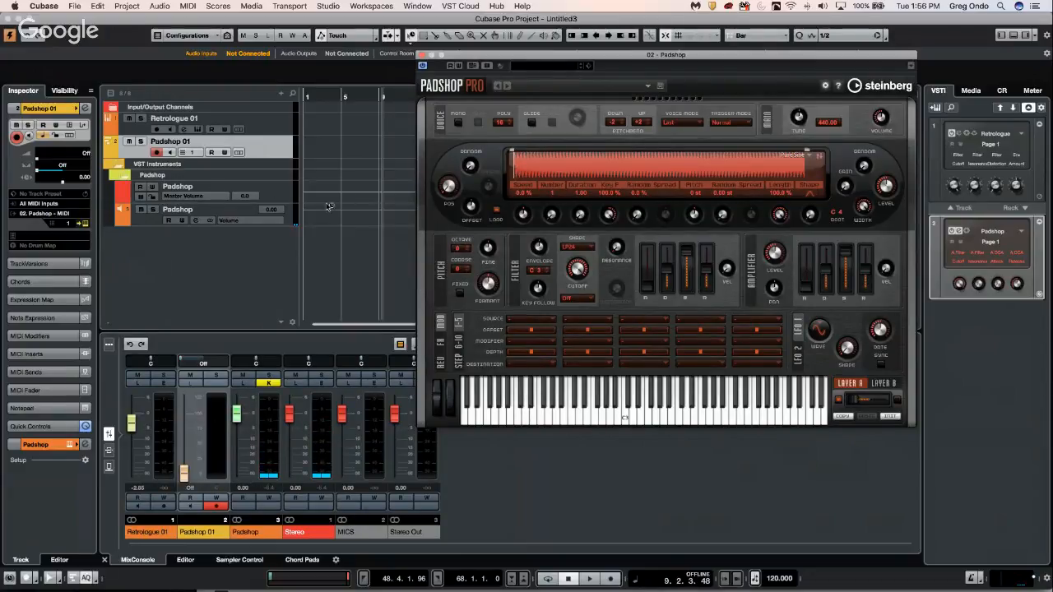
click(546, 414)
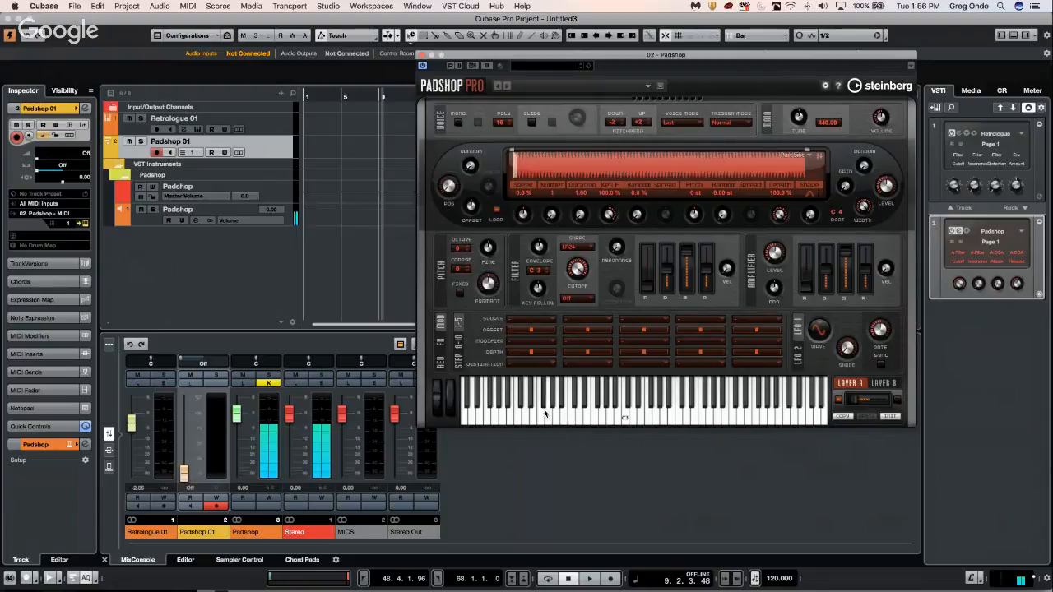
click(525, 415)
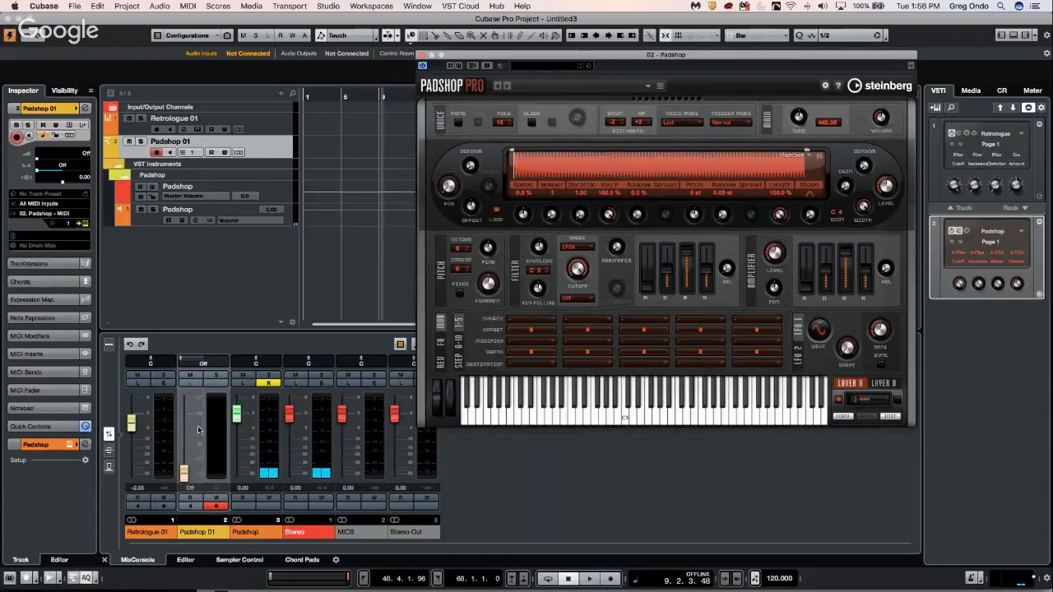
click(188, 477)
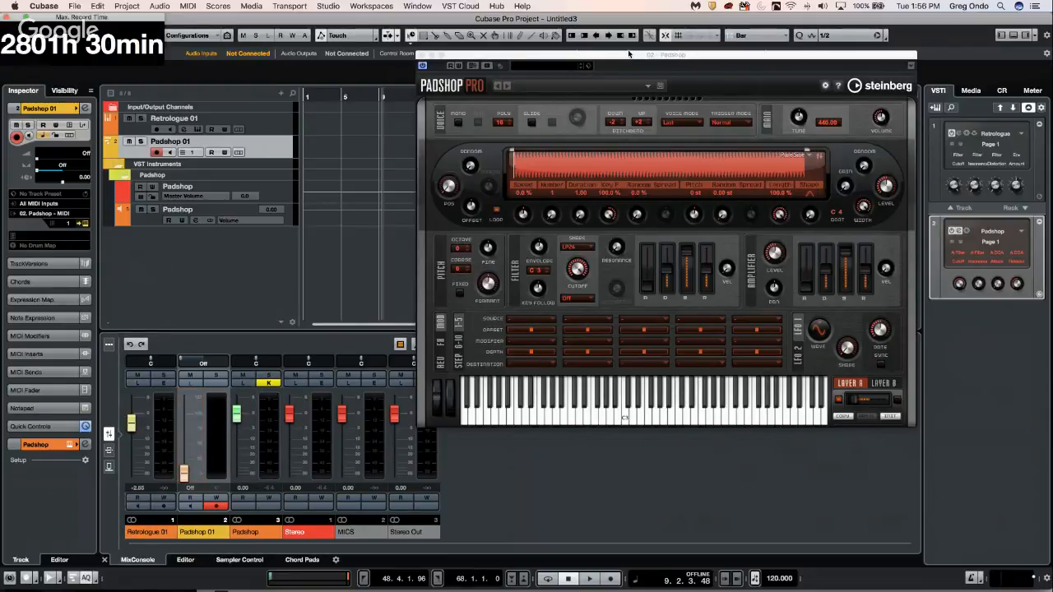
Step: Hide the MIDI channels in the lower-zone MixConsole and set the Padshop instrument channel's level to about 4.20
click(528, 57)
drag(528, 57, 632, 52)
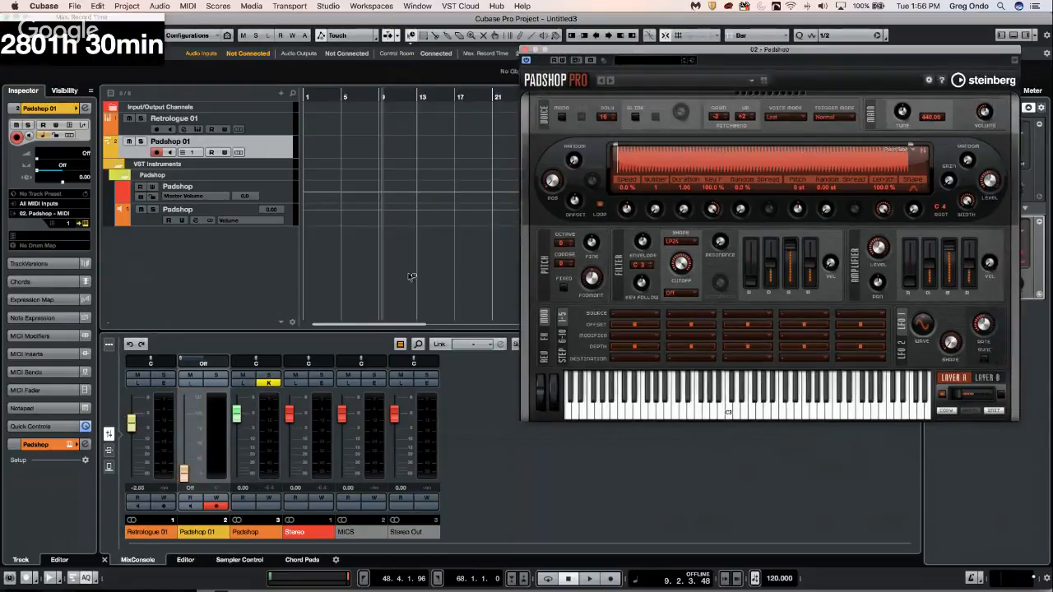
click(400, 344)
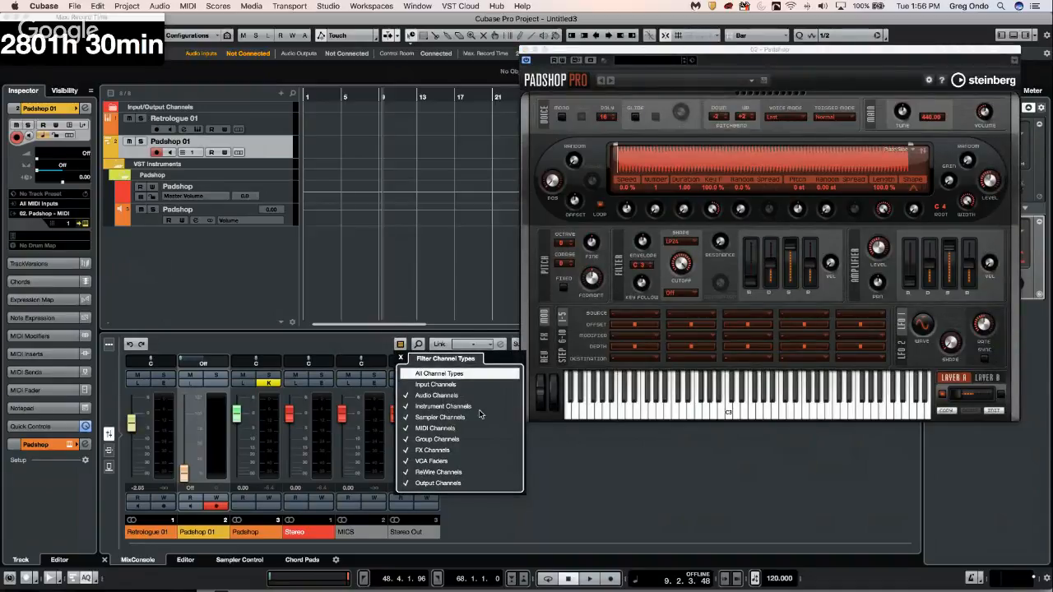
click(406, 428)
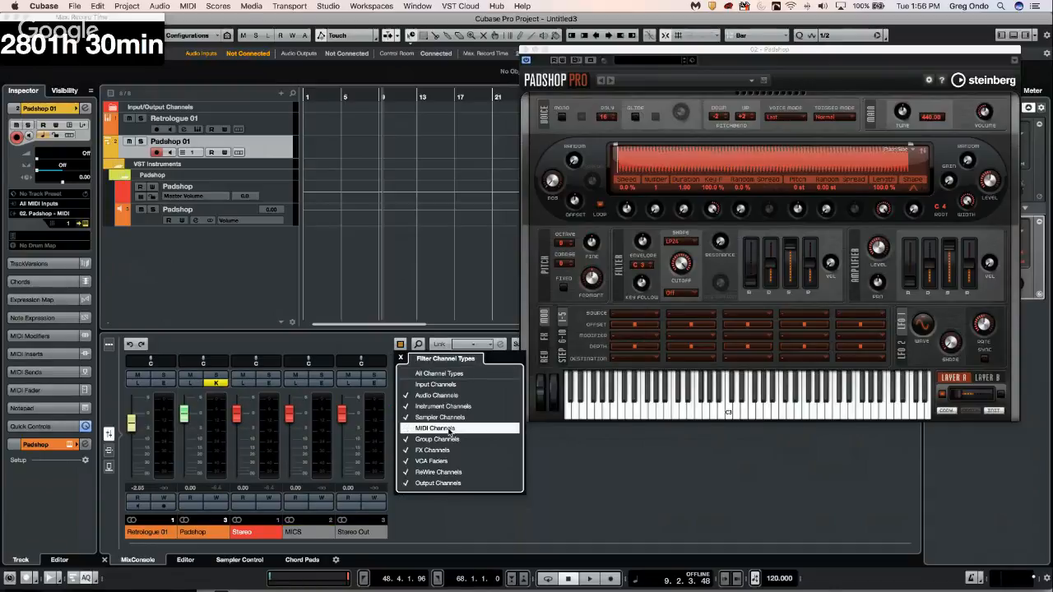
click(678, 412)
mouse_move(184, 418)
mouse_down()
mouse_move(184, 444)
mouse_move(188, 422)
mouse_up()
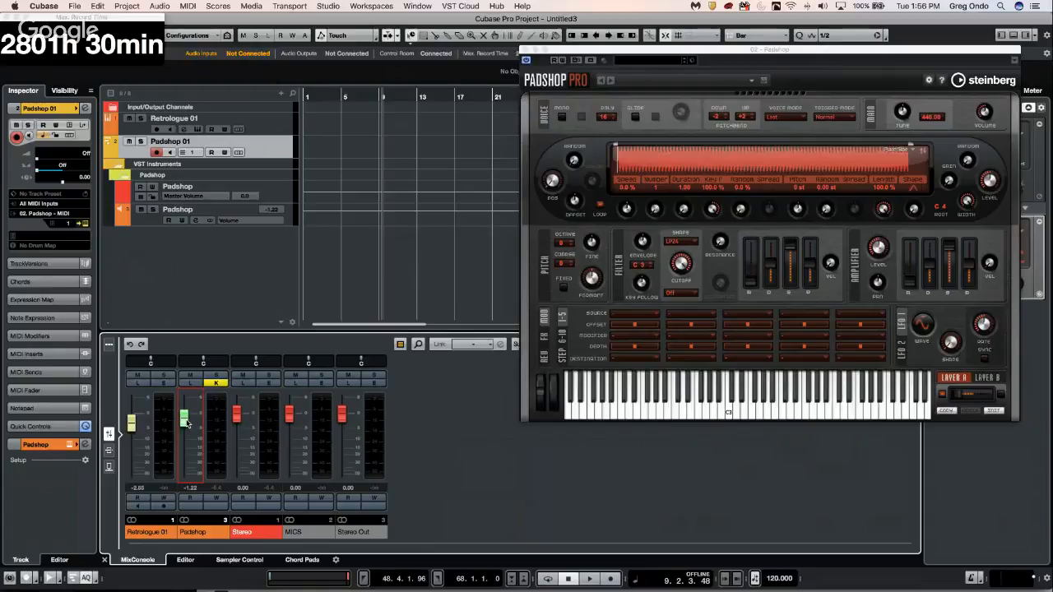
drag(188, 424, 189, 408)
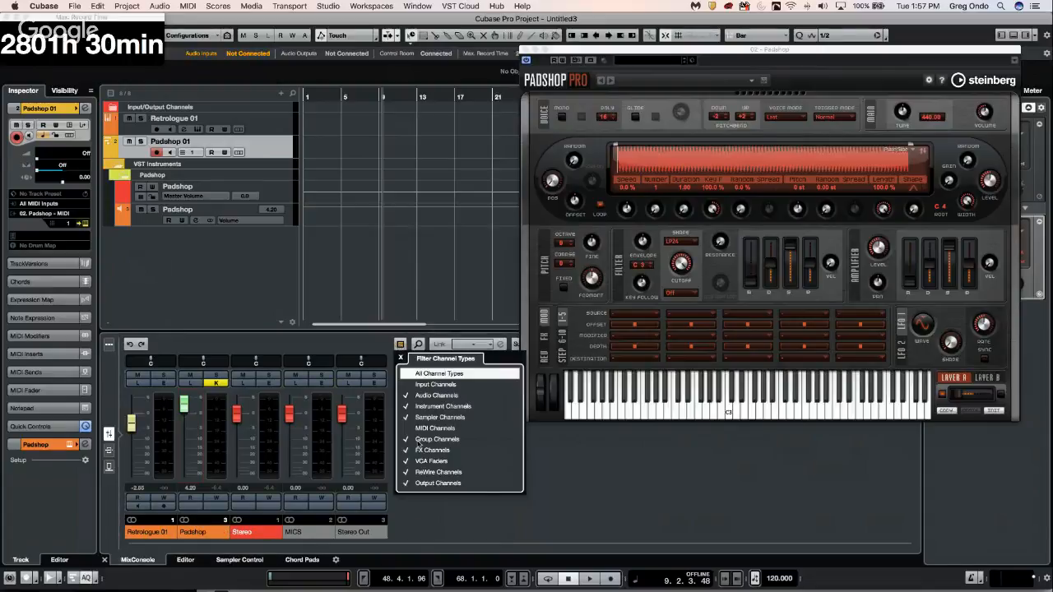
Step: Toggle the MIDI channel type in the MixConsole filter several times, leaving MIDI channels shown, and close the filter list
click(420, 428)
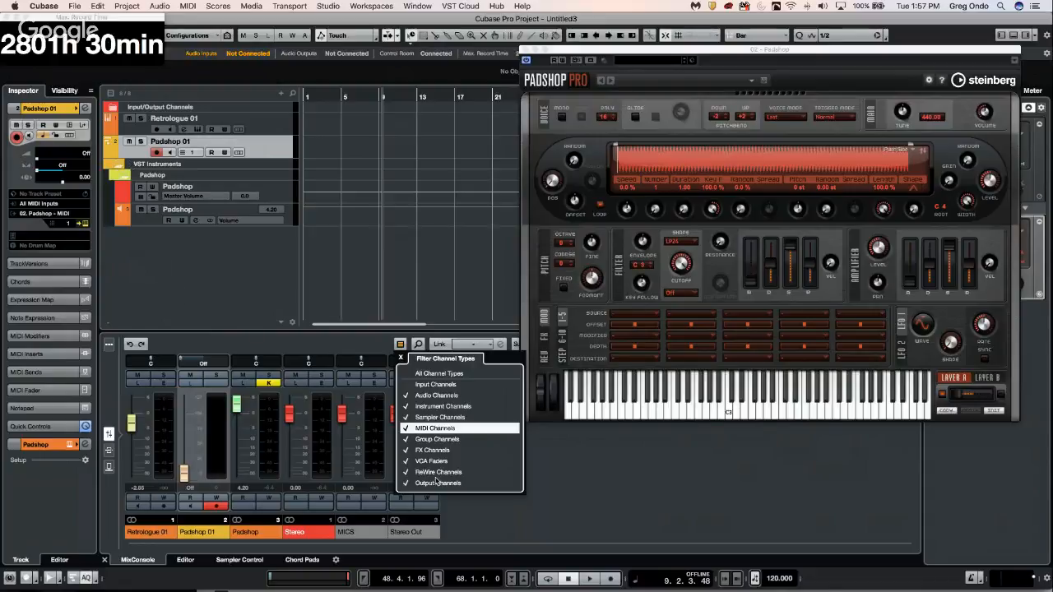
click(409, 429)
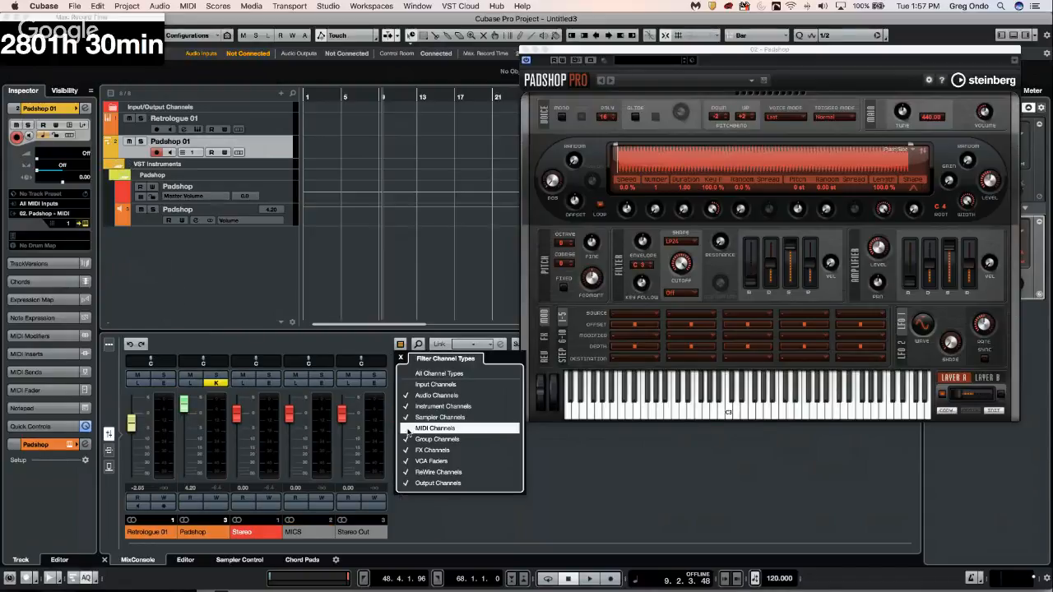
click(408, 429)
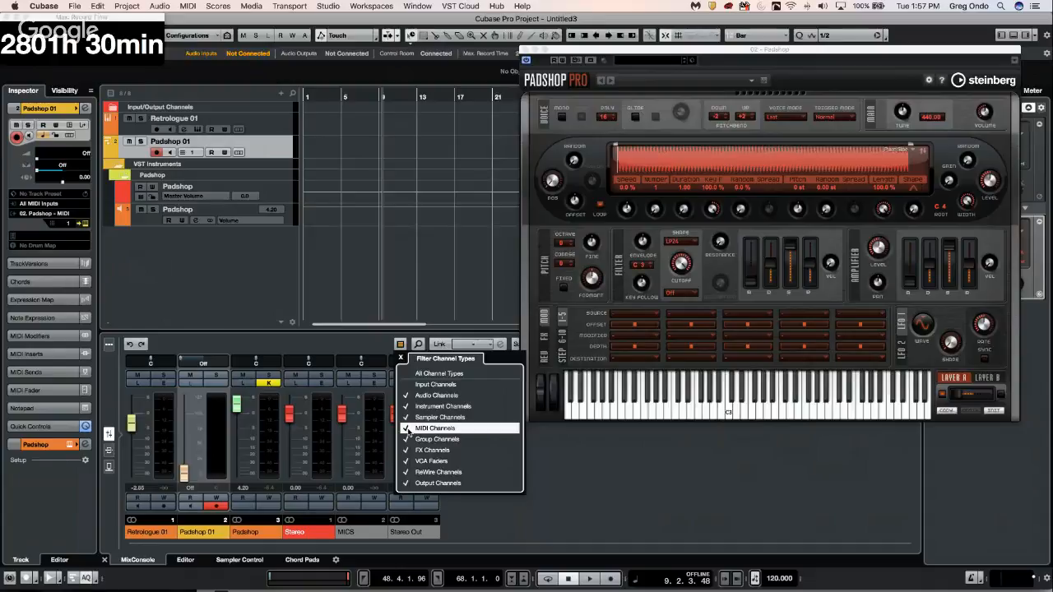
click(408, 428)
click(408, 428)
click(401, 358)
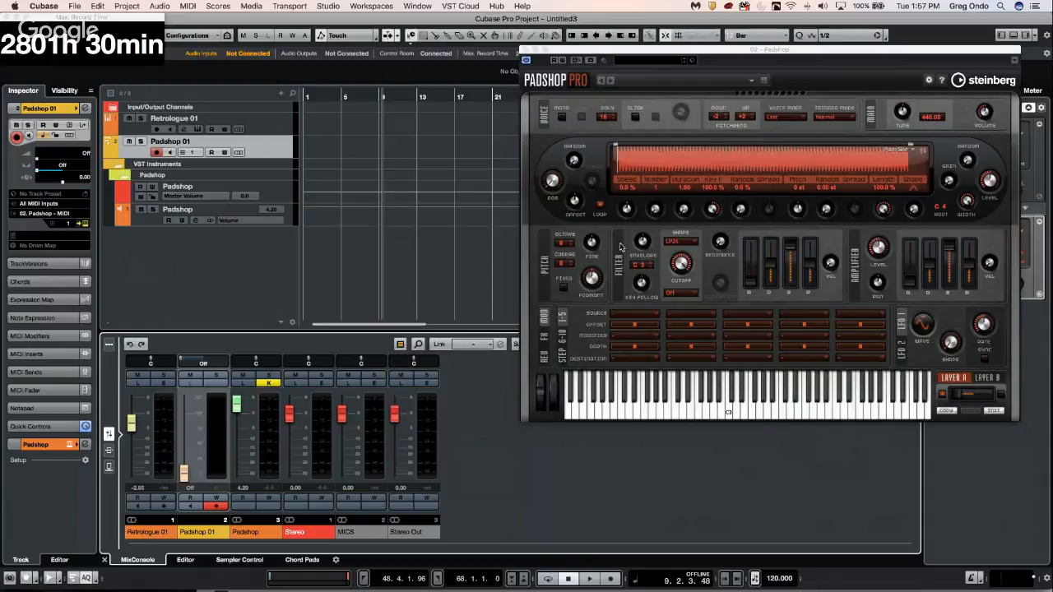
Step: Close the Padshop window and close the untitled project without saving it
click(525, 50)
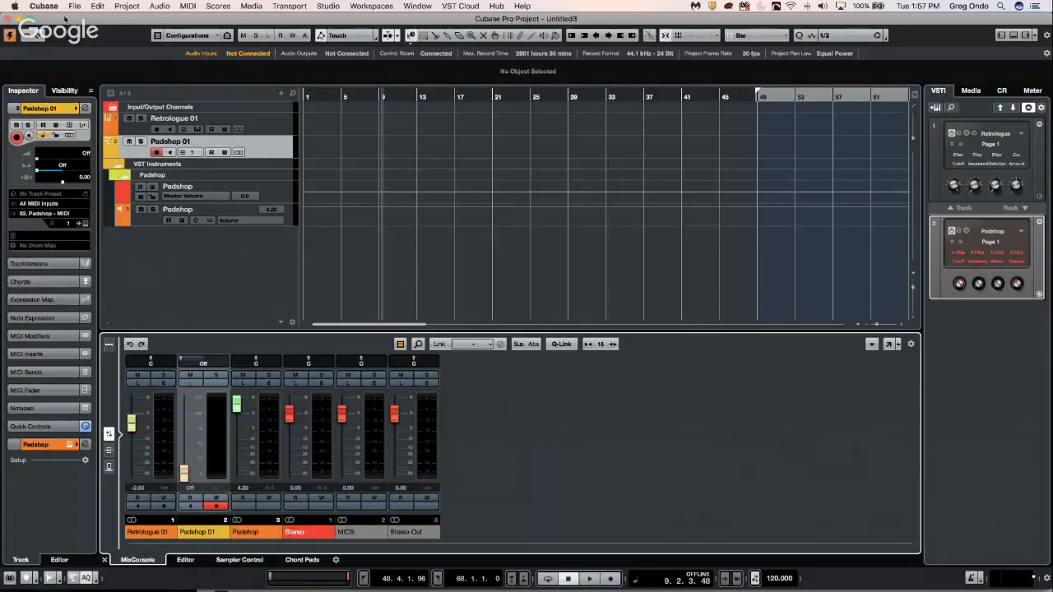
click(7, 19)
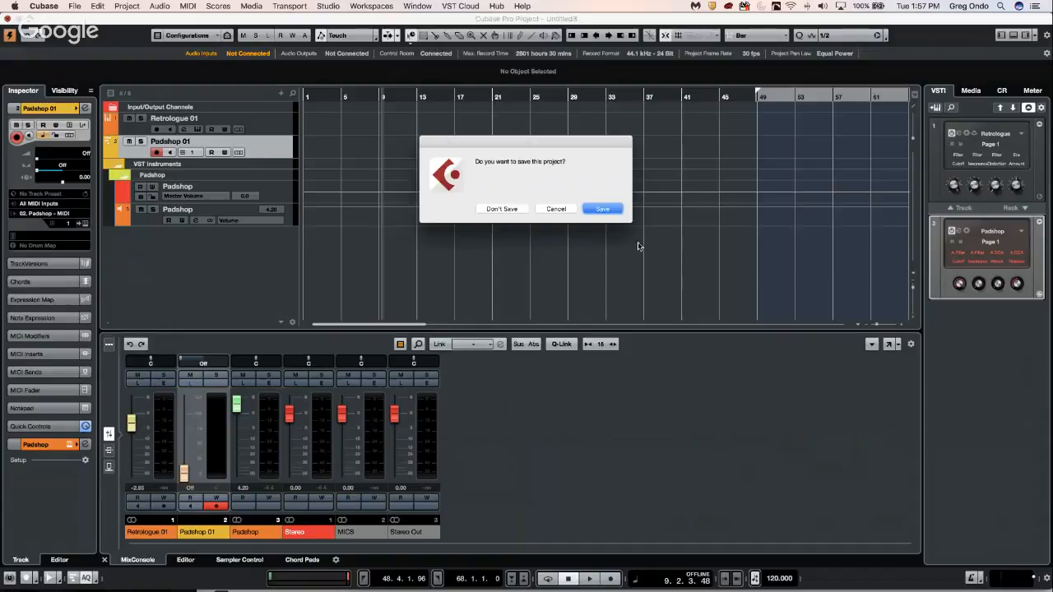
click(503, 210)
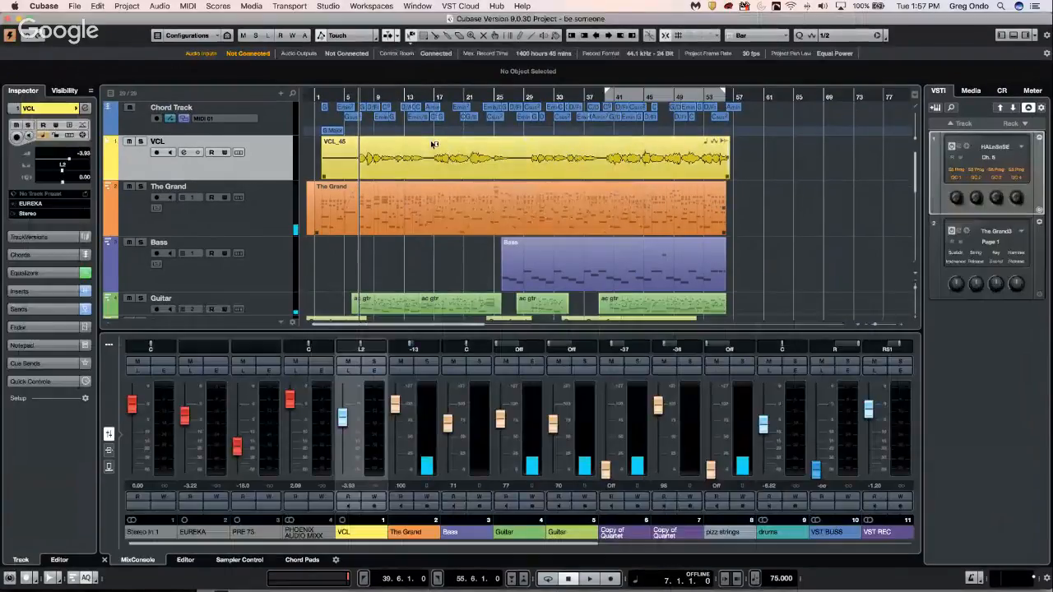
Step: Create a fresh empty project using the default location
click(74, 5)
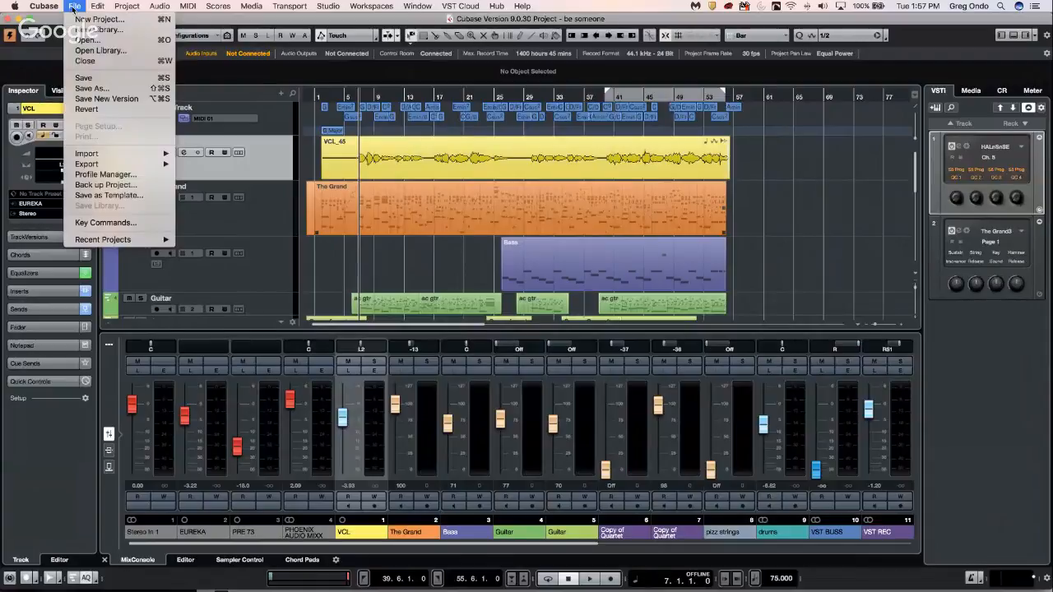
click(83, 20)
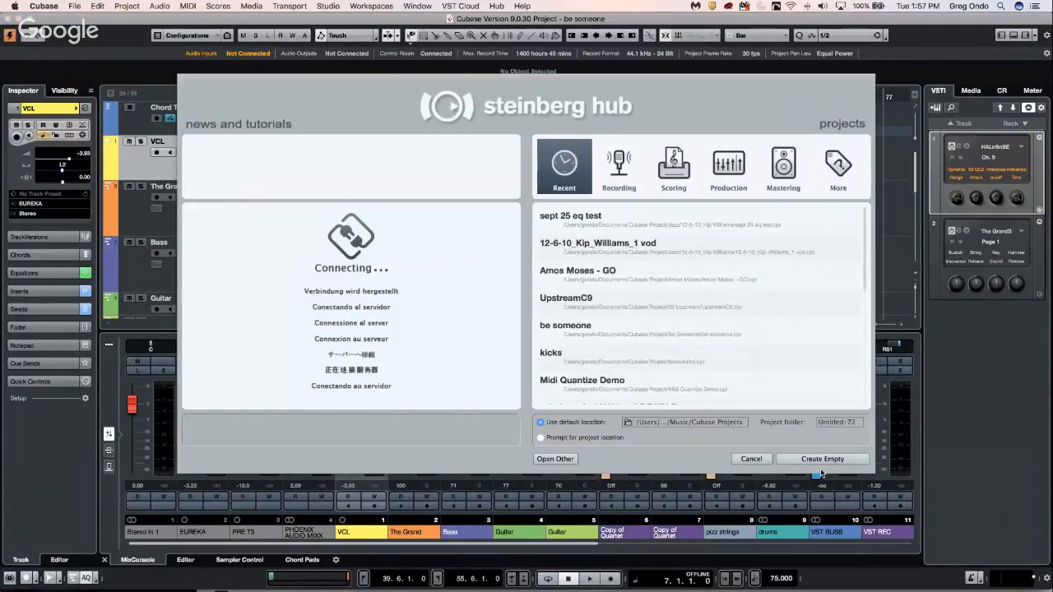
click(820, 462)
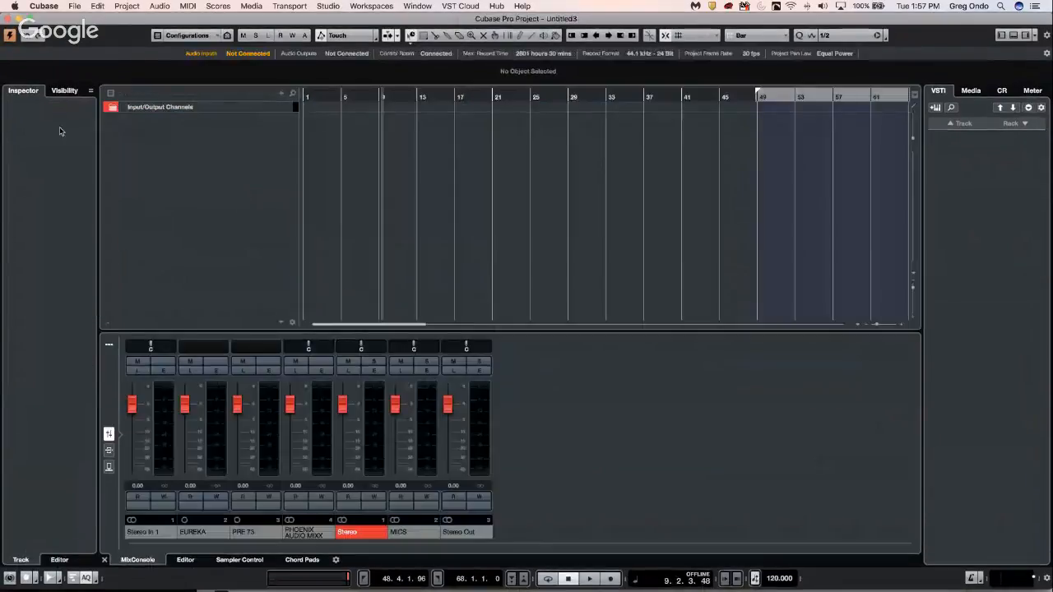
Step: Add one stereo audio track routed to the Stereo output
right_click(167, 124)
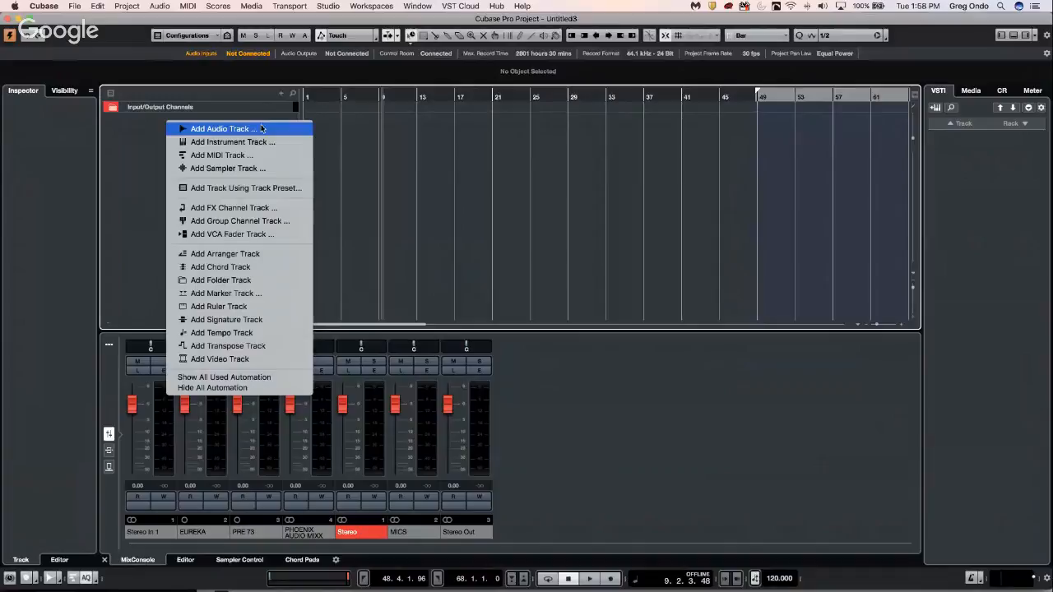
click(266, 129)
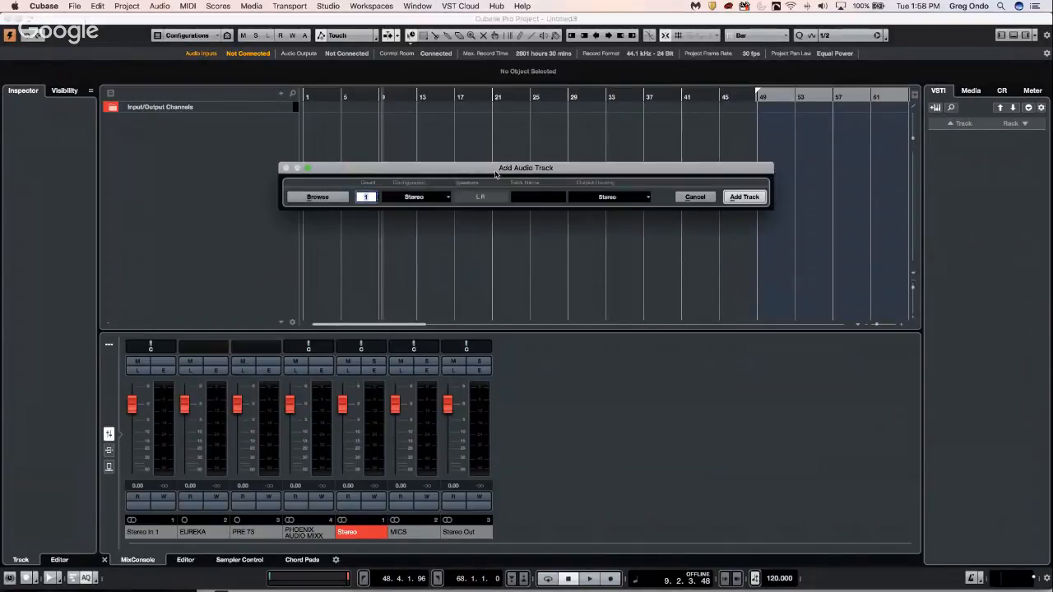
click(742, 197)
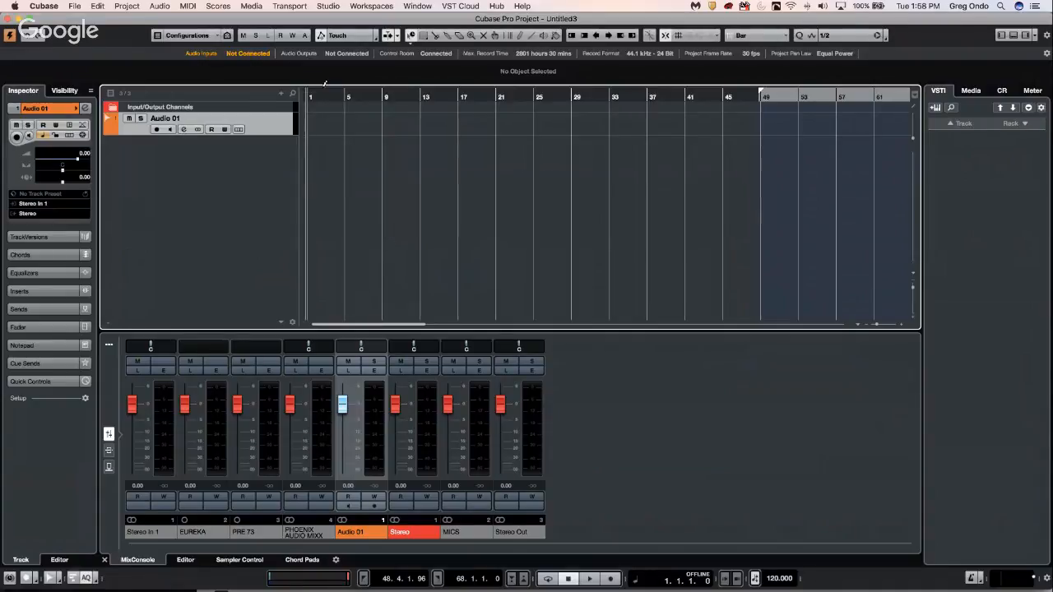
Step: Set the left locator to bar 1 and the right locator to bar 3, and turn on cycle playback
key(h)
key(h)
key(h)
key(h)
key(h)
key(h)
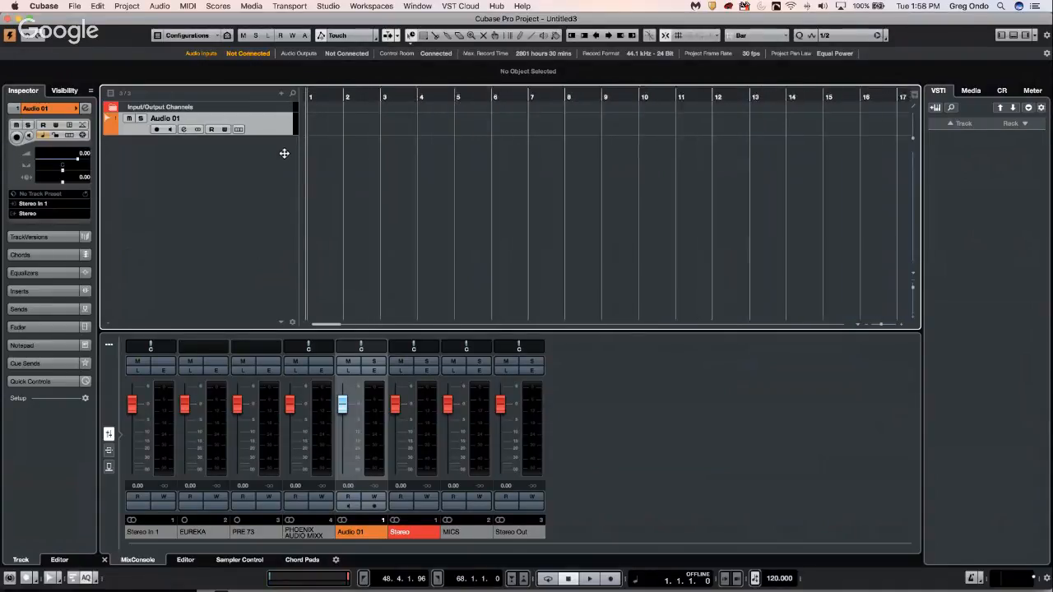
key(h)
key(h)
key(h)
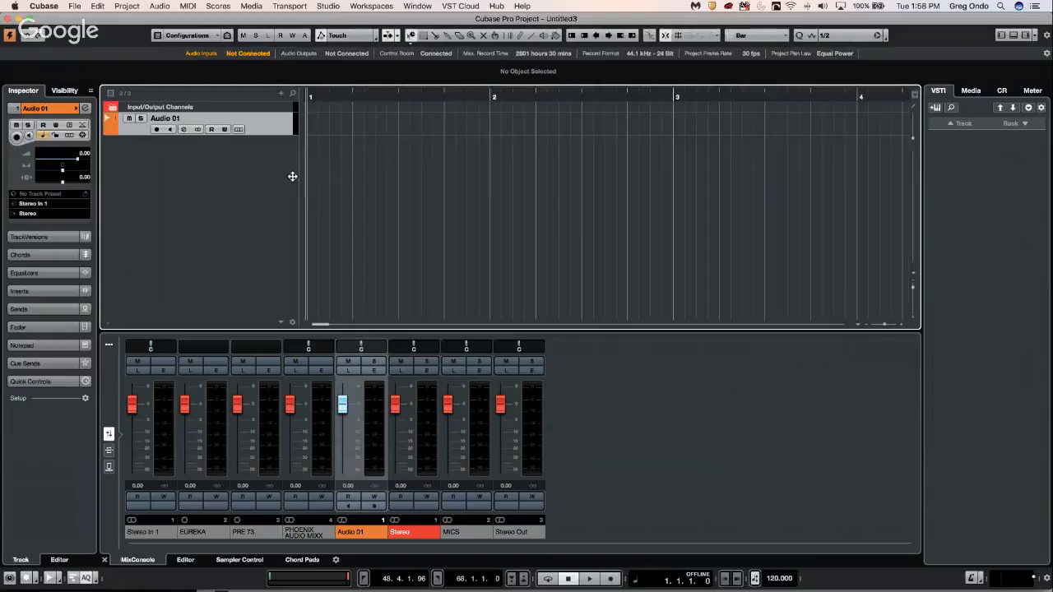
alt+click(673, 98)
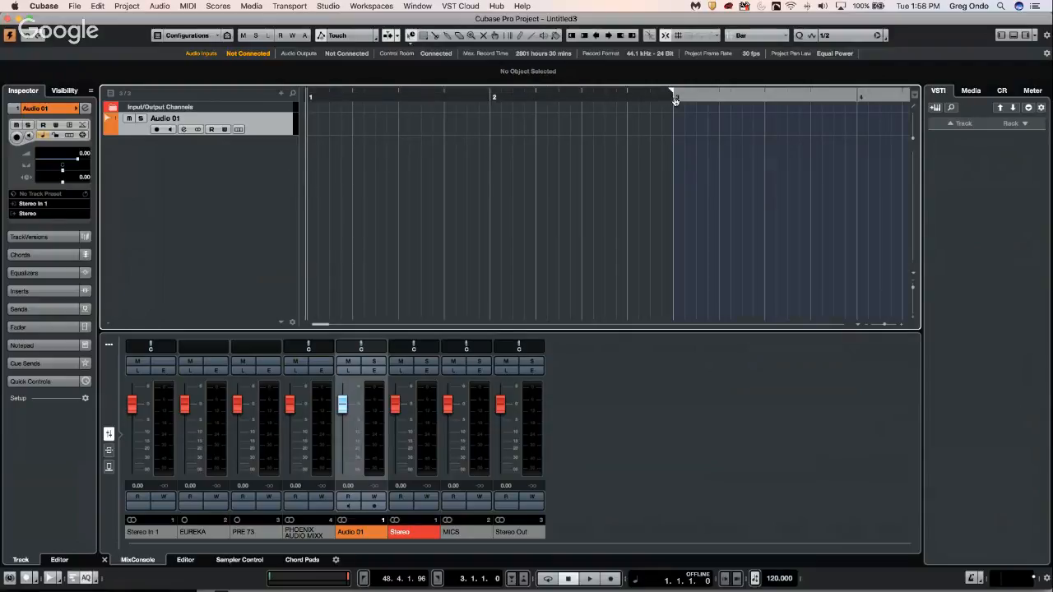
super+click(315, 102)
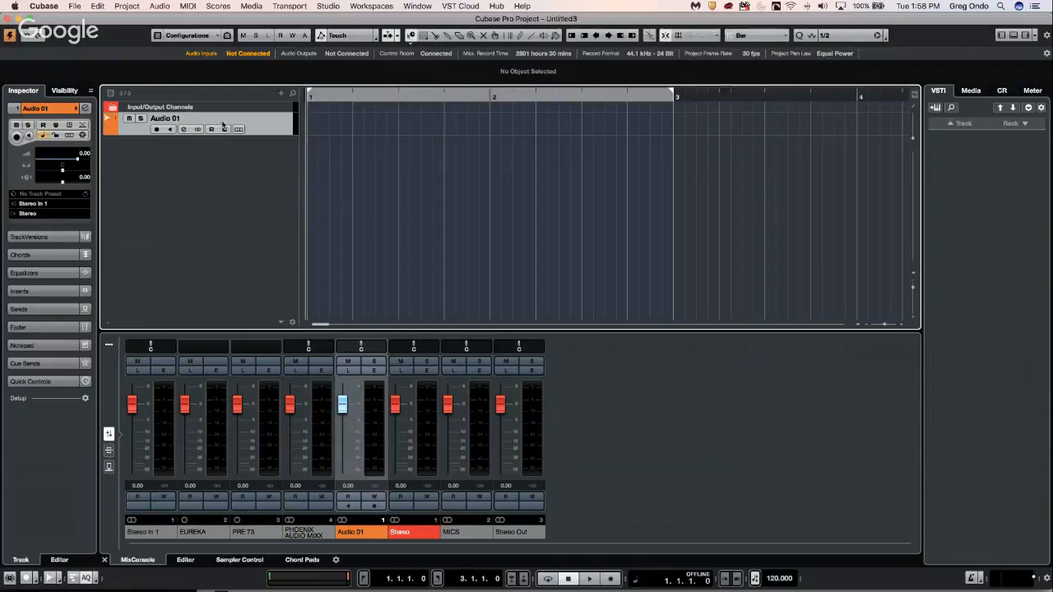
key(KP_Divide)
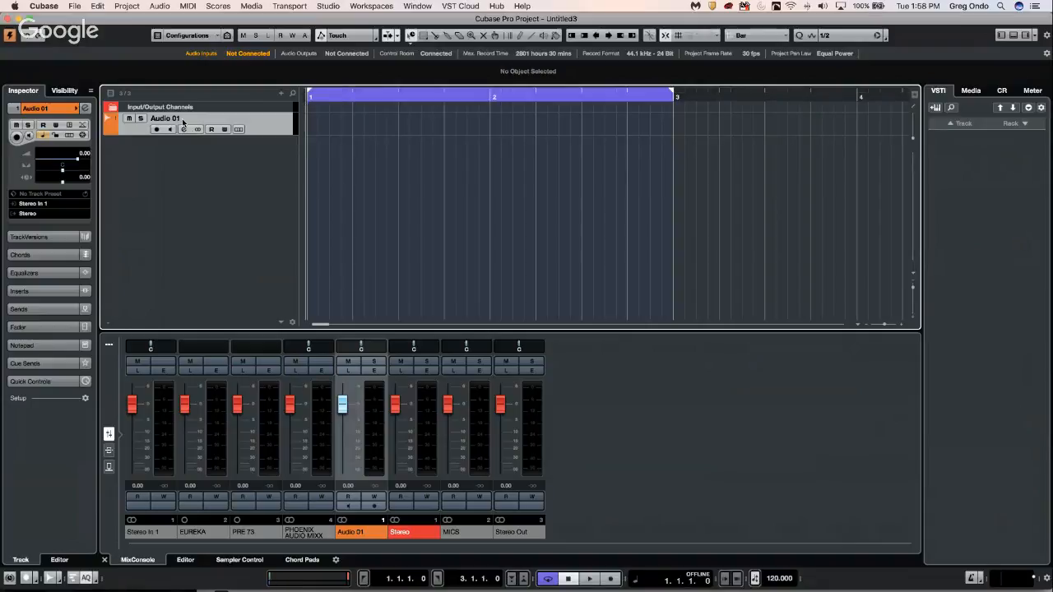
Step: Turn off cycle playback and record a take on the record-enabled Audio 01 track from bar 1 to about 2.3.3
click(363, 92)
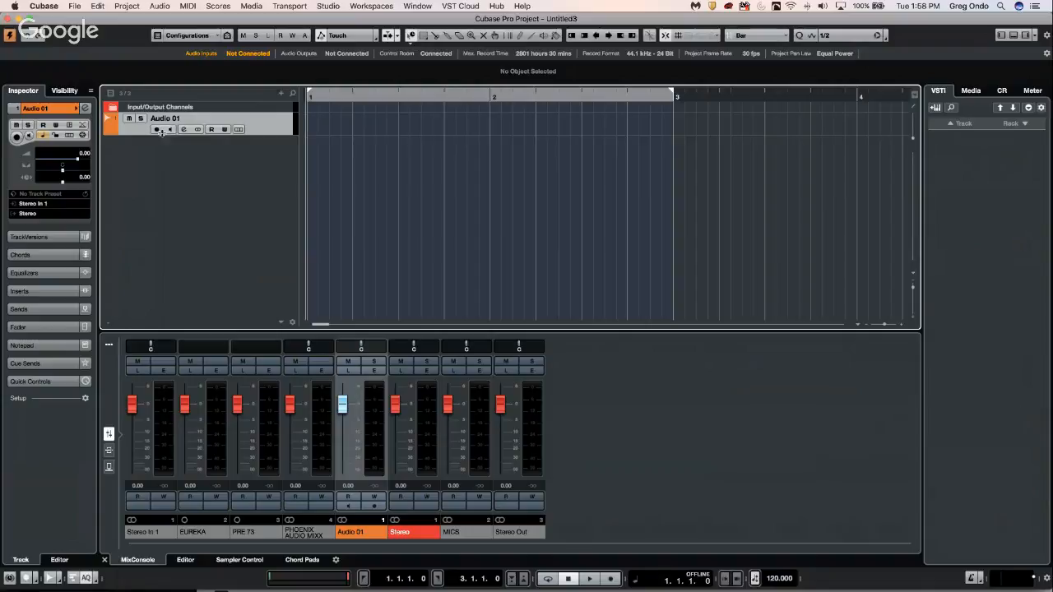
click(156, 129)
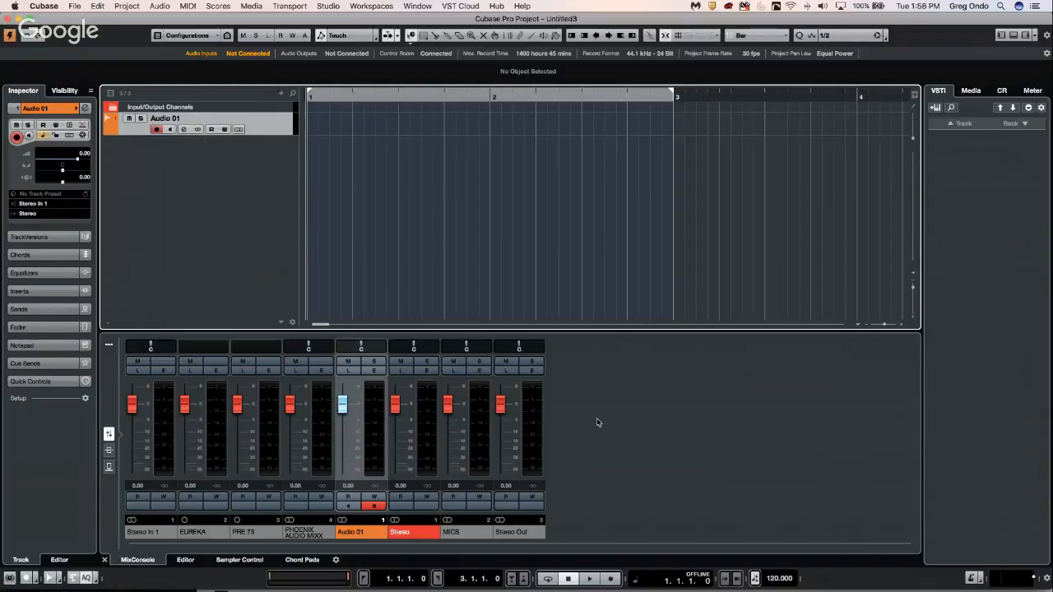
click(610, 578)
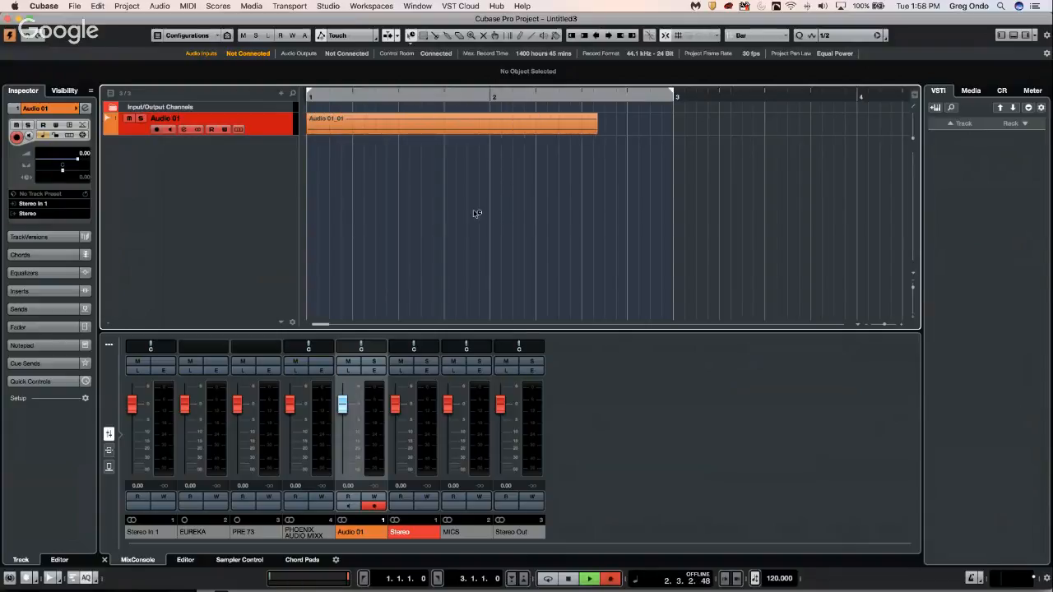
key(space)
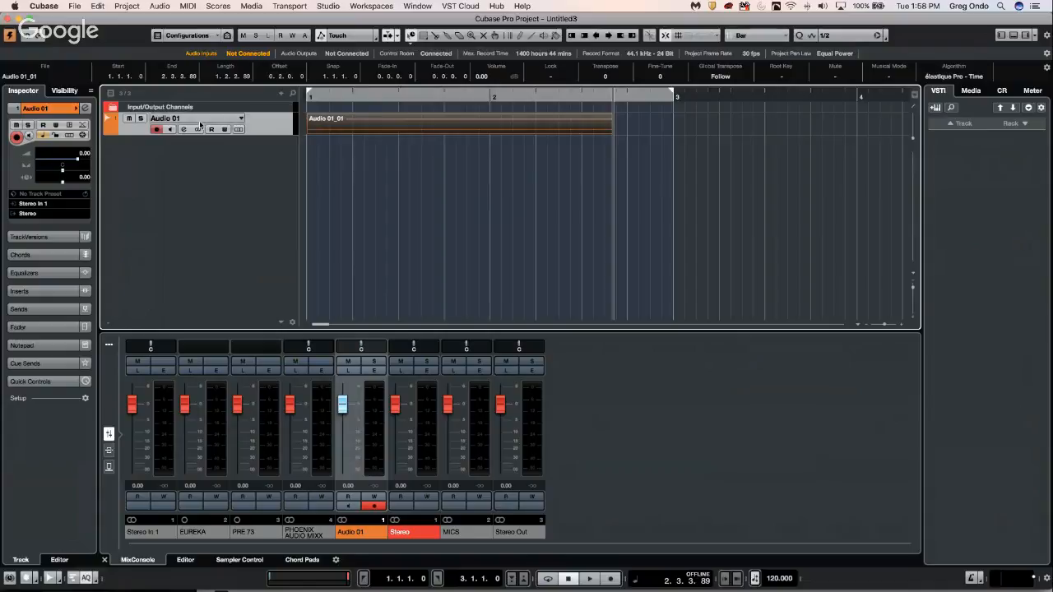
Step: Create a new track version of Audio 01 and record a take about two bars long into it
click(244, 124)
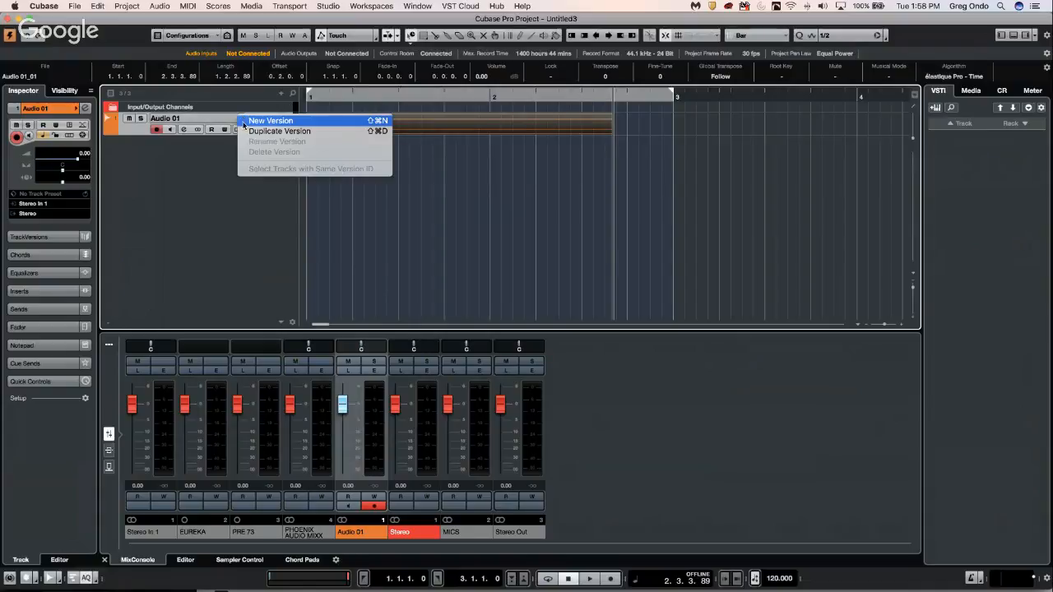
click(244, 121)
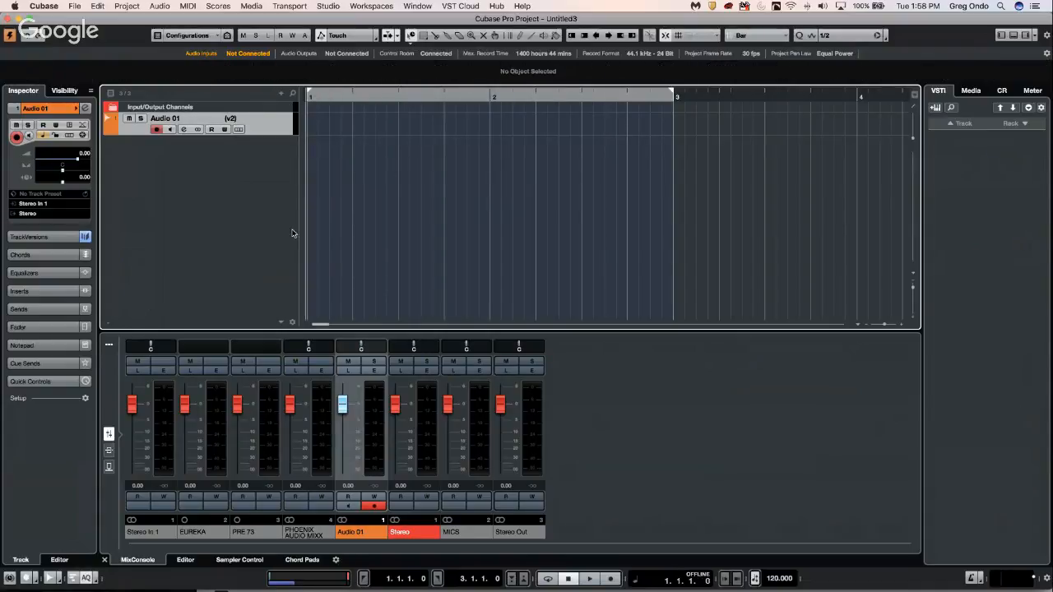
click(610, 579)
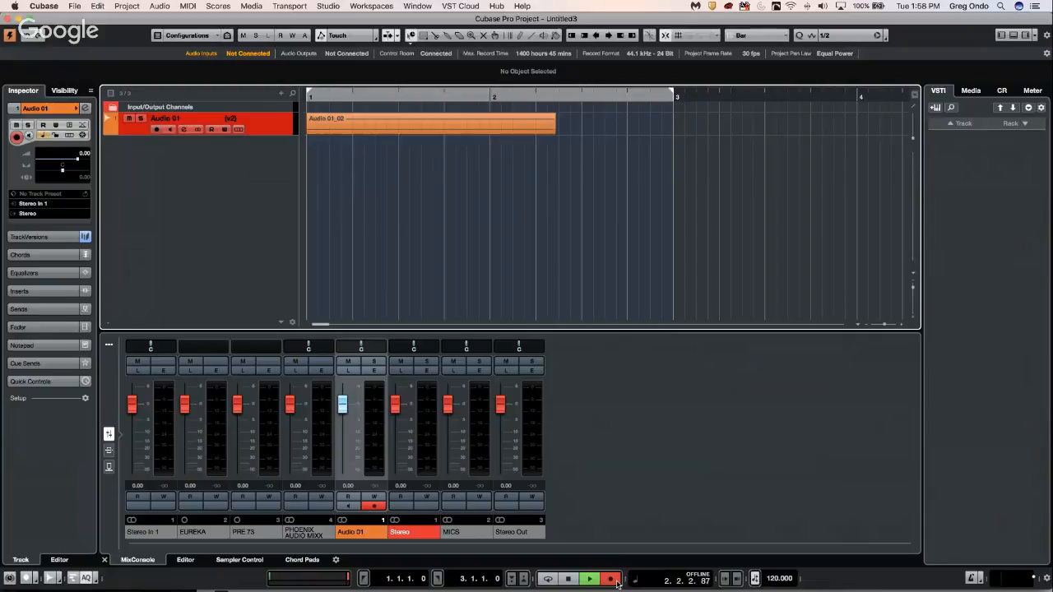
click(613, 580)
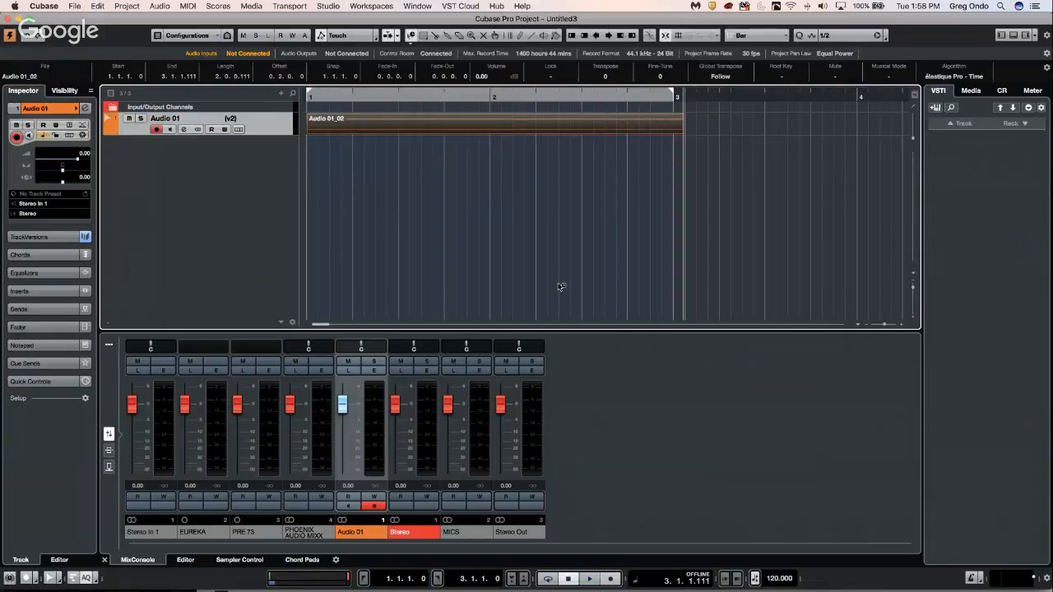
Step: Add a third track version to Audio 01 and record another take of about two bars
click(230, 119)
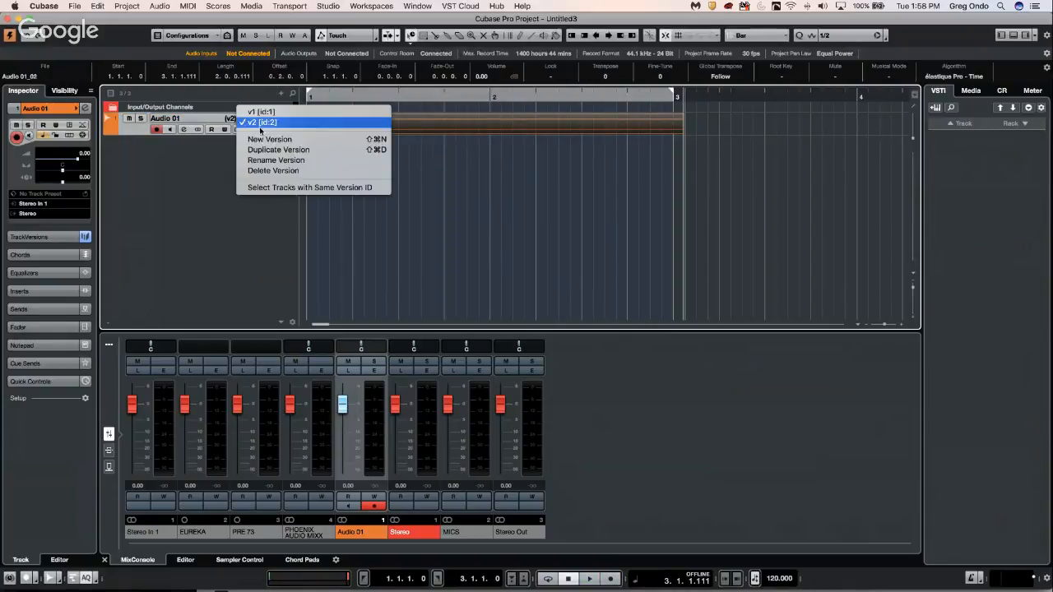
click(265, 139)
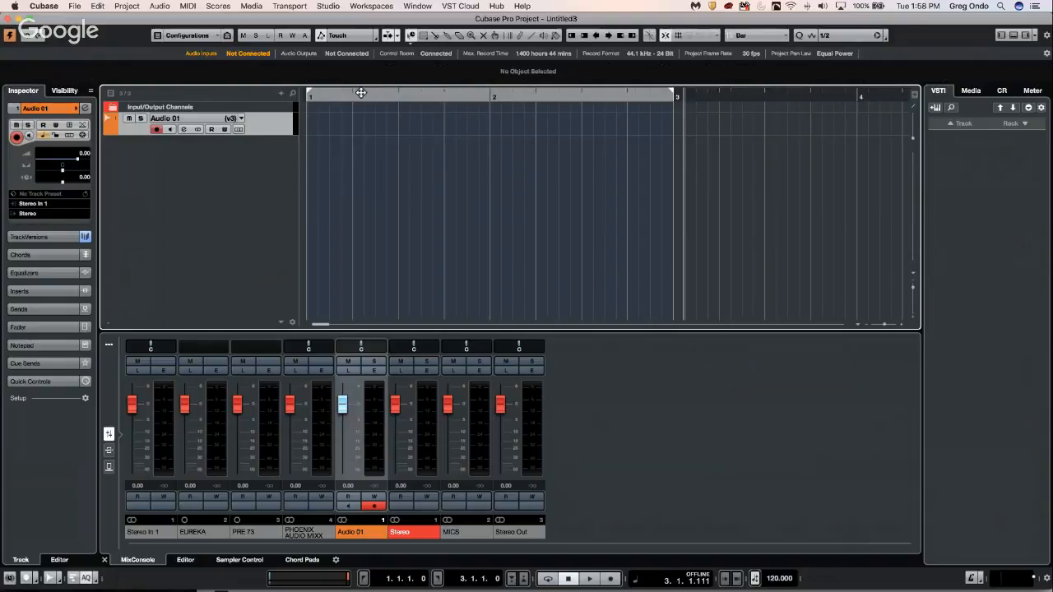
click(609, 578)
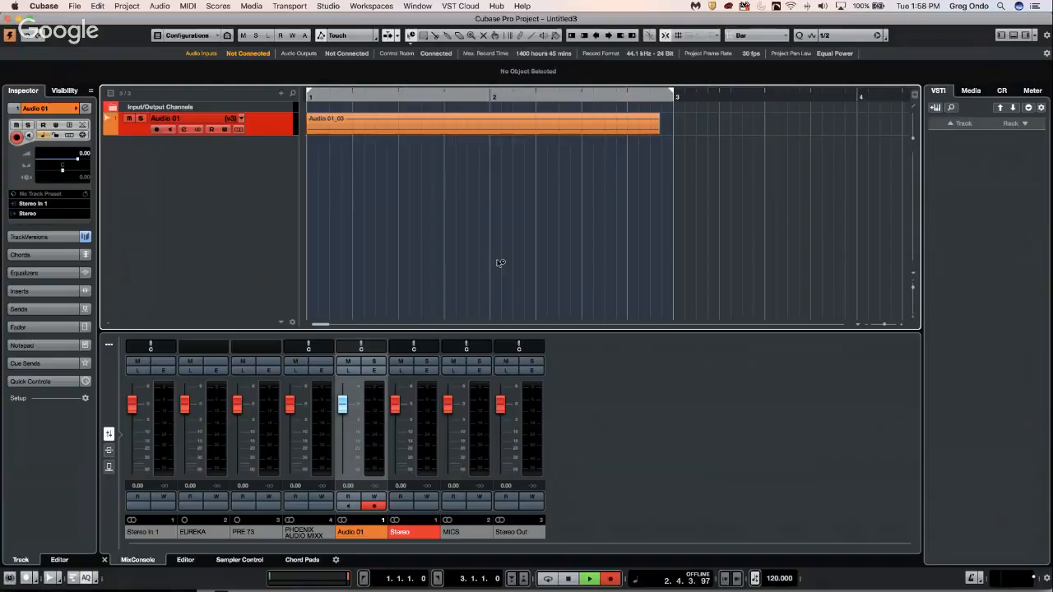
key(space)
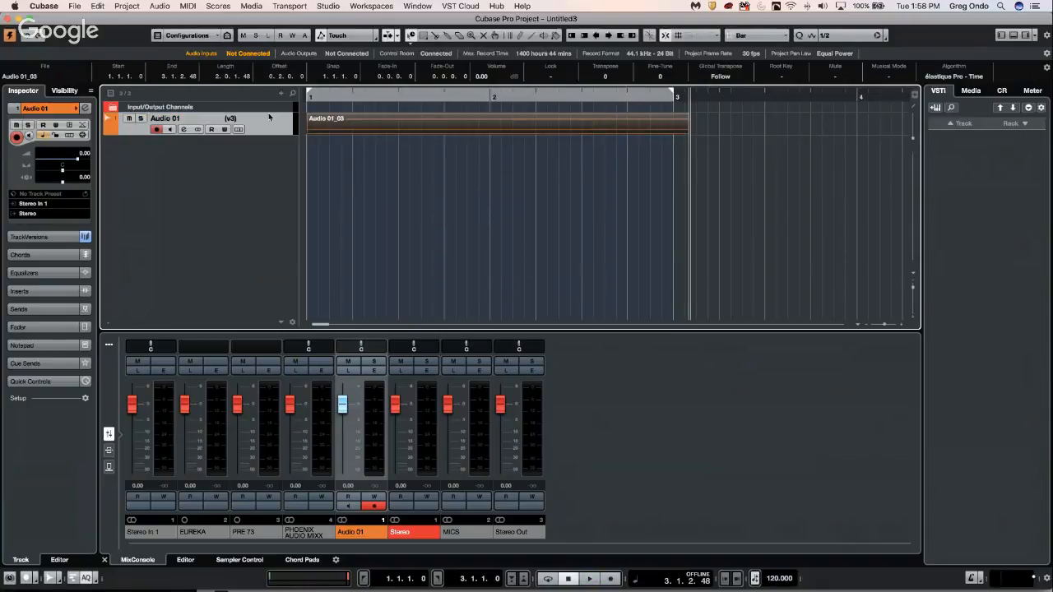
Step: Create lanes from the versions of Audio 01 and display the track's lanes
click(126, 5)
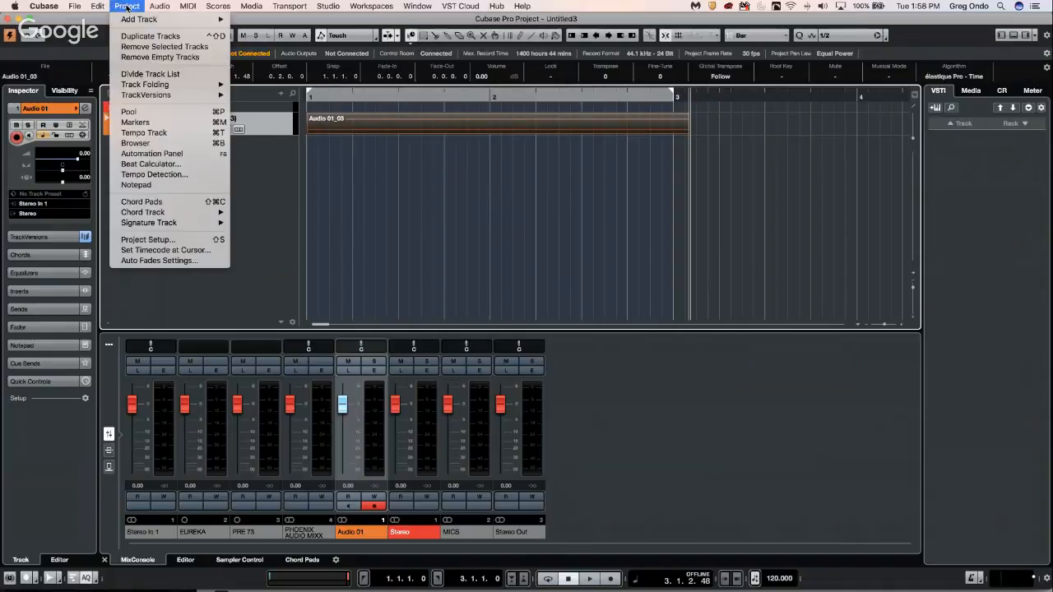
mouse_move(158, 86)
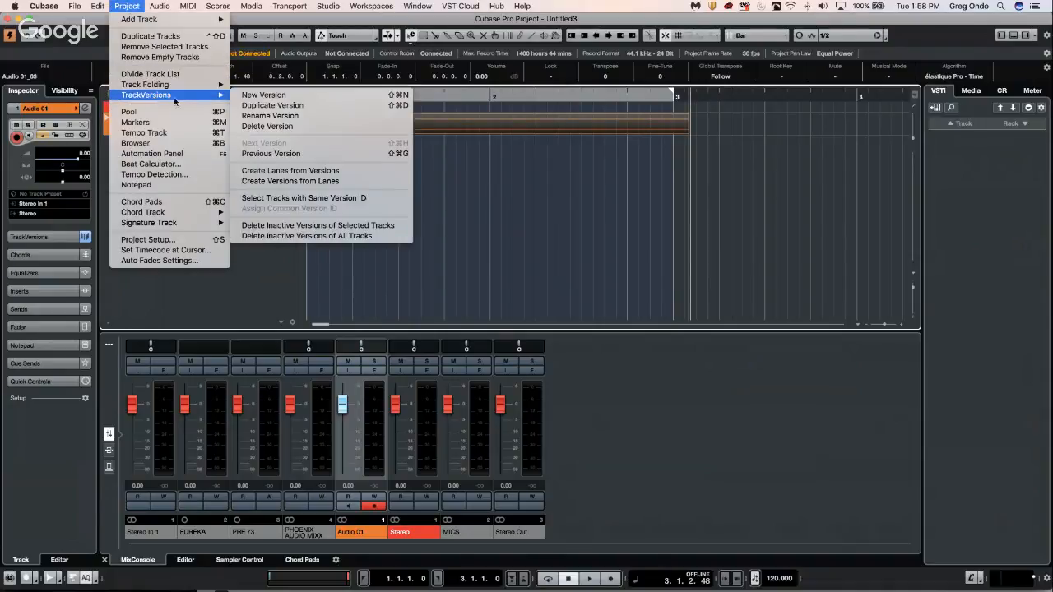
click(356, 171)
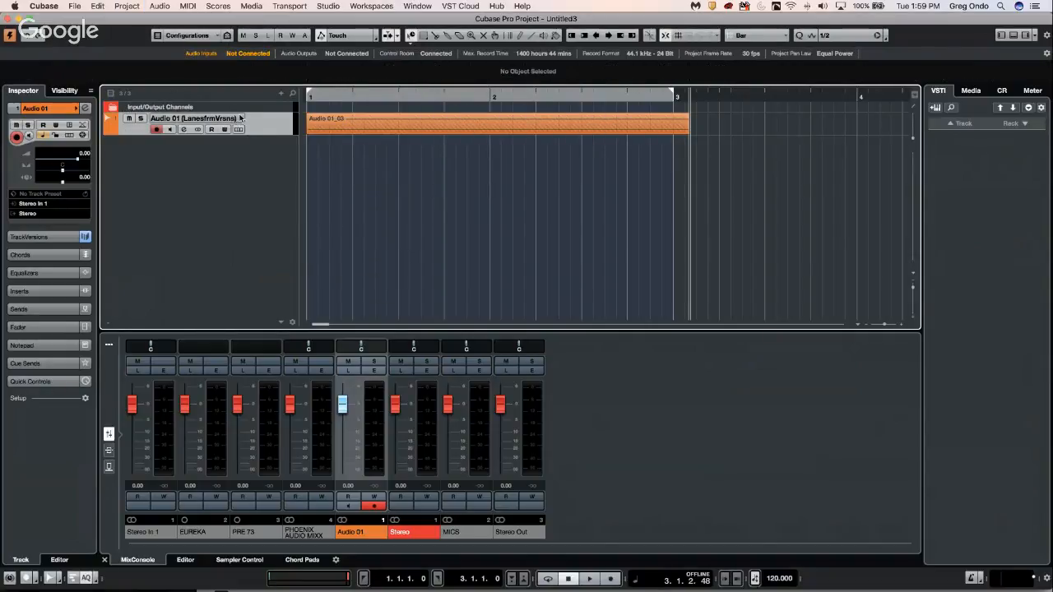
click(238, 129)
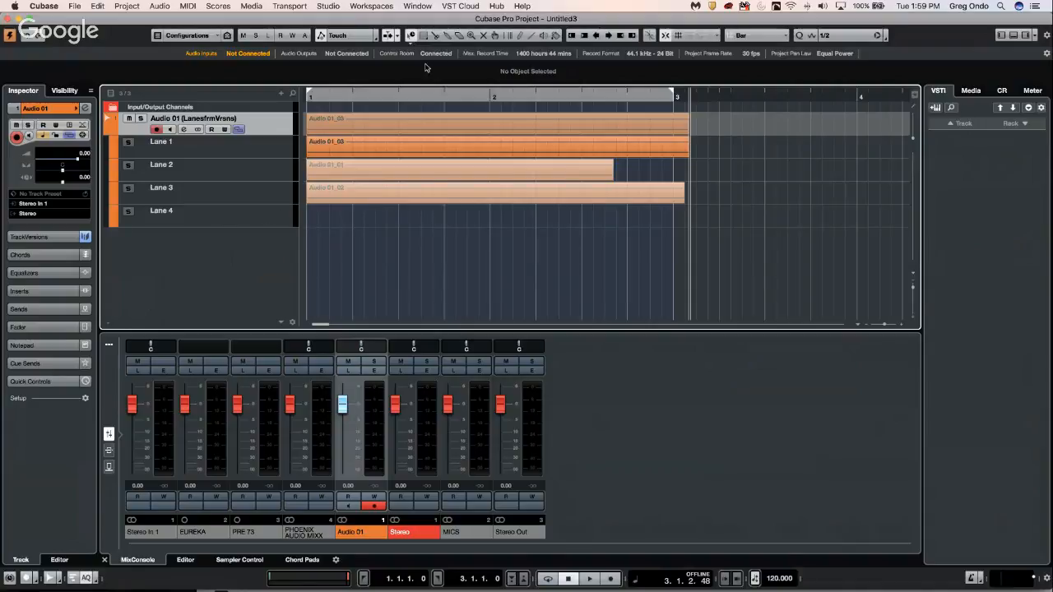
Step: Undo the lane creation, the third version with its take, and the take in the second version
key(super+z)
key(super+z)
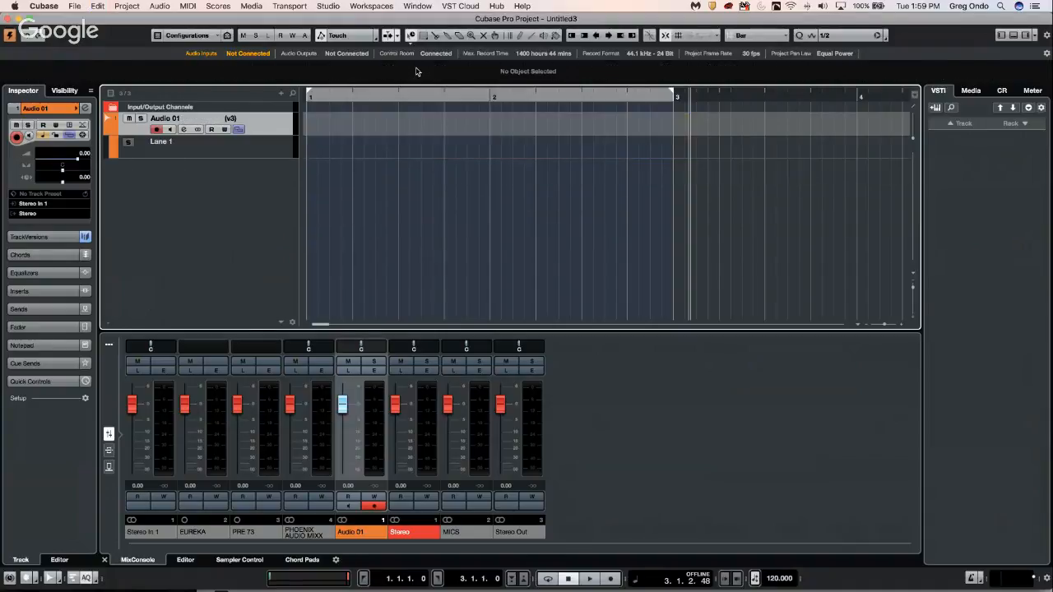
key(super+z)
key(super+z)
Step: Set the project tempo to 157 BPM
click(75, 9)
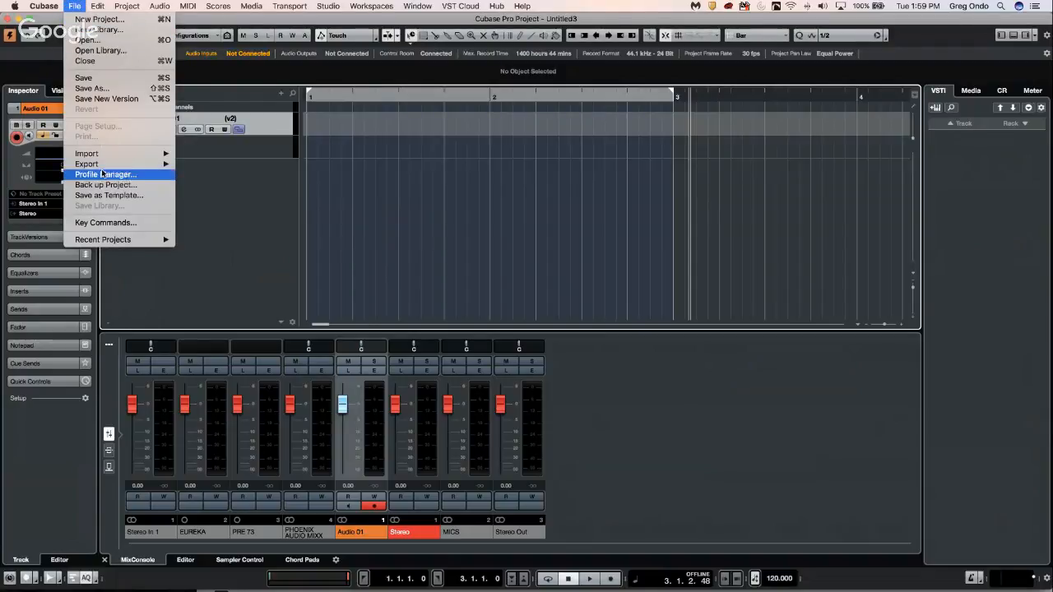
mouse_move(102, 155)
click(791, 258)
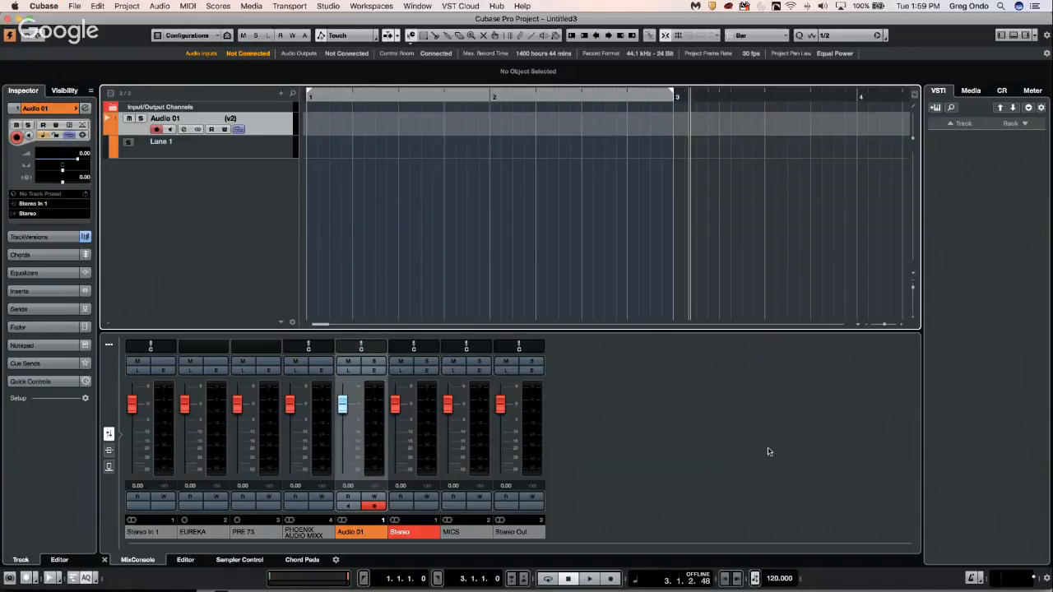
drag(780, 579, 782, 524)
Step: Choose bicycle.cpr from the bicycle folder in Cubase Project as the source for importing tracks
click(75, 6)
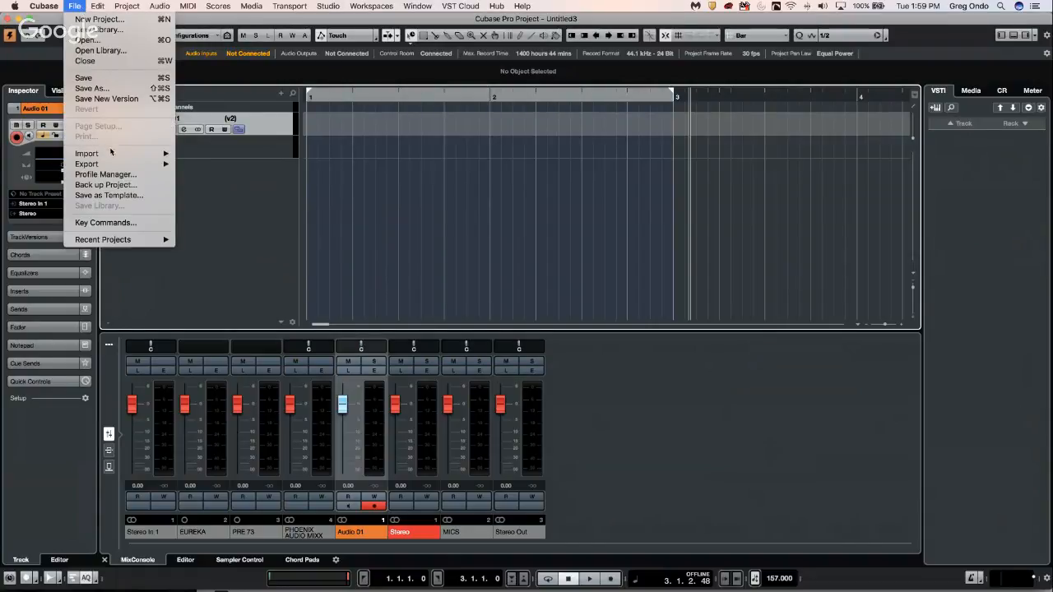
mouse_move(111, 156)
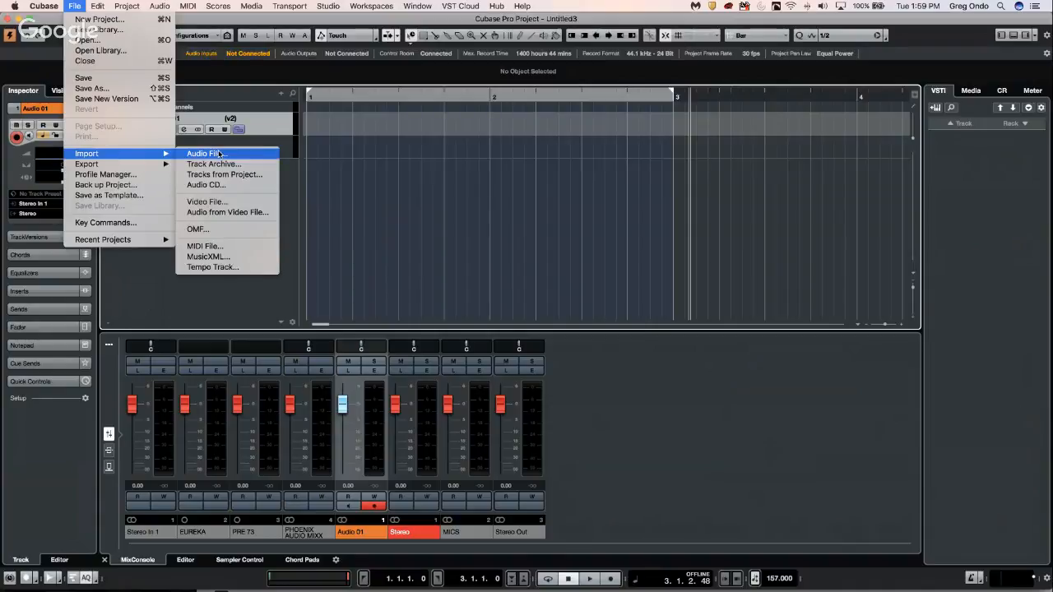
click(247, 175)
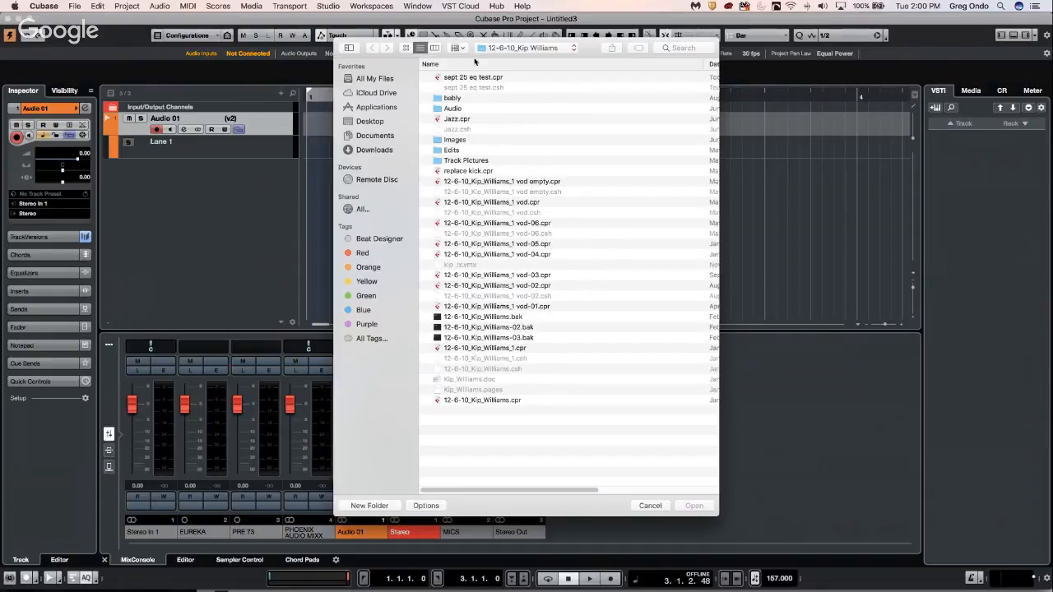
click(514, 49)
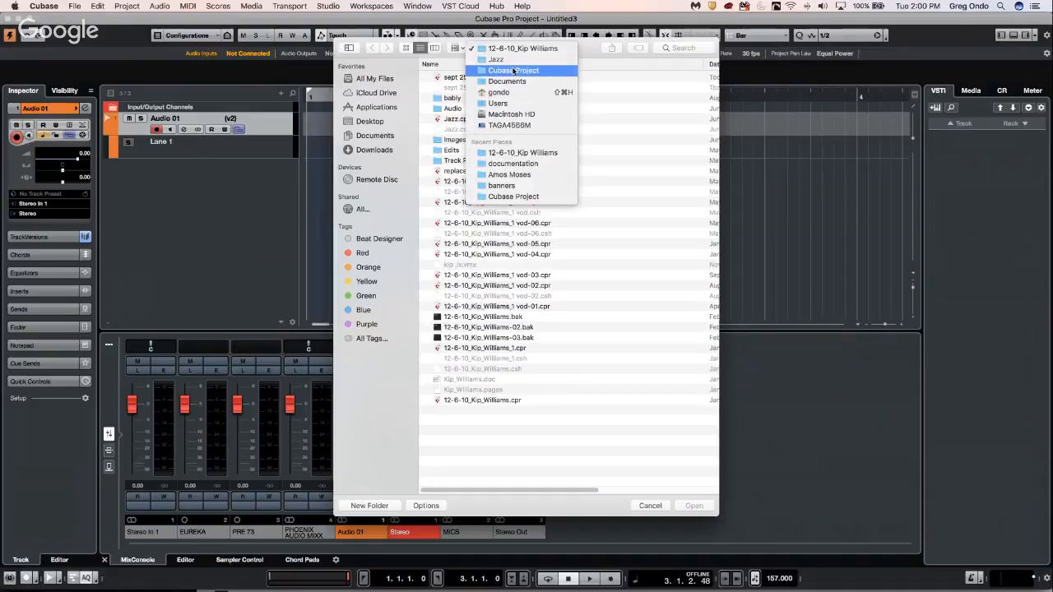
click(514, 71)
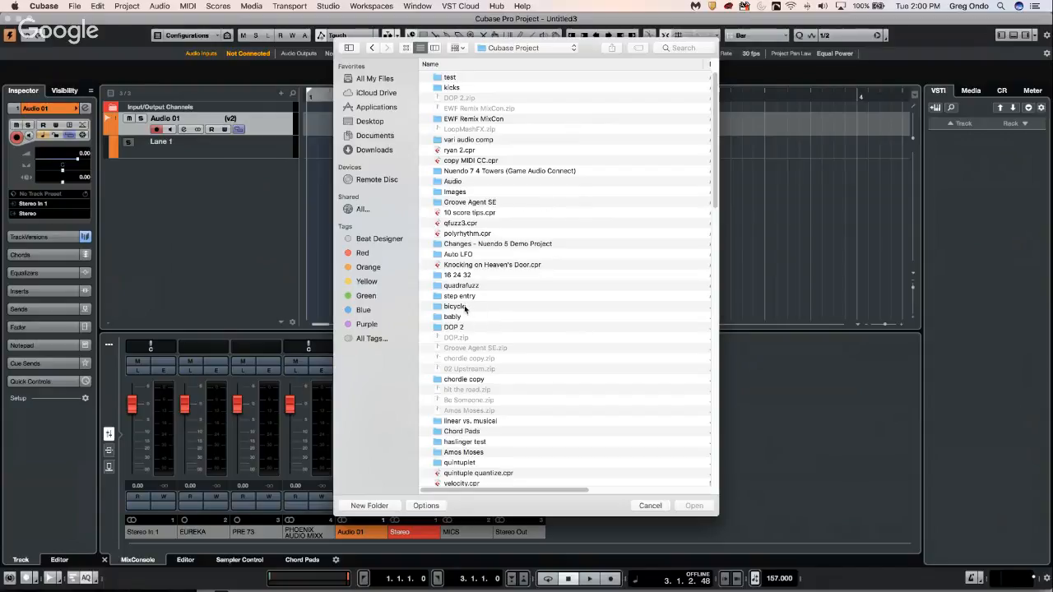
double_click(465, 309)
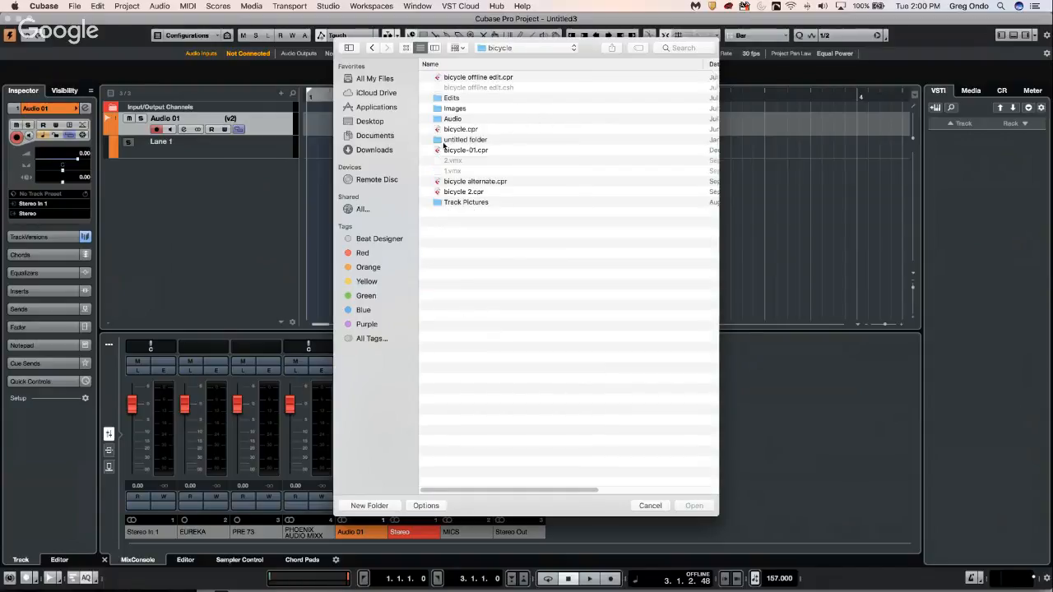
double_click(462, 132)
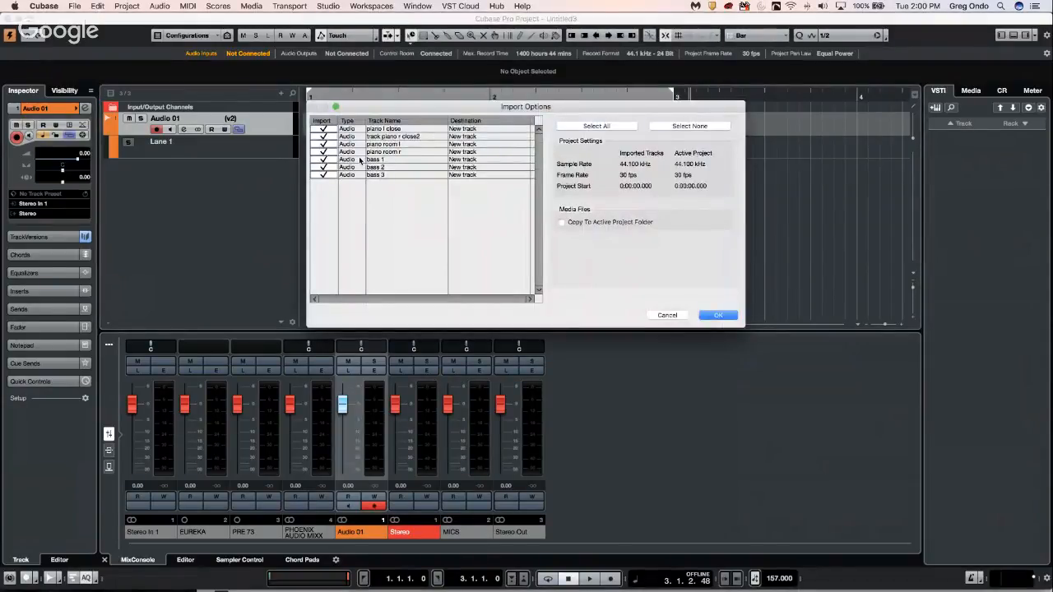
Step: Import only the piano room r track from the source project
click(695, 127)
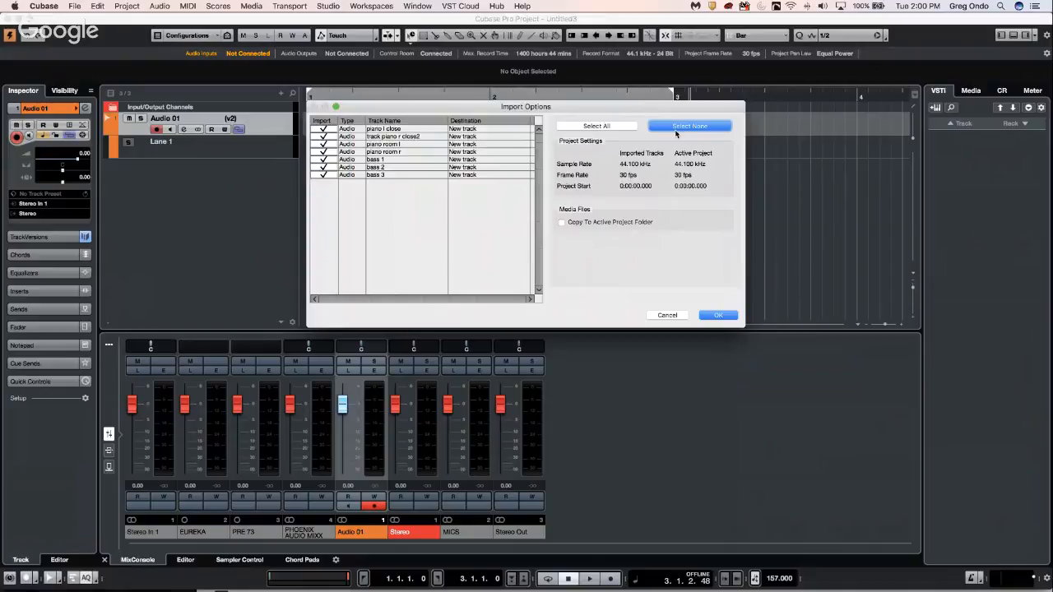
click(325, 152)
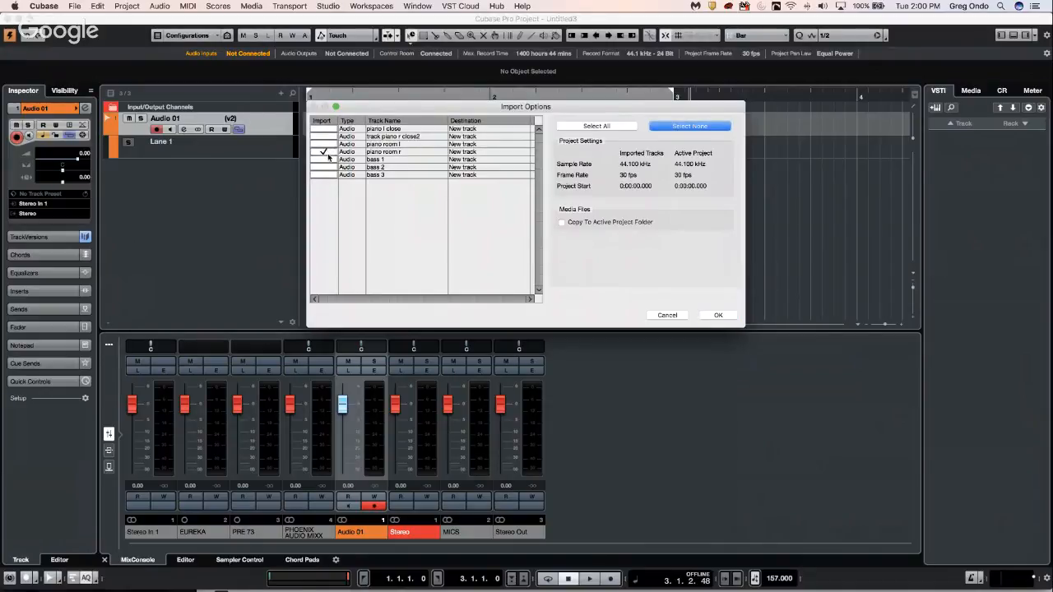
click(718, 316)
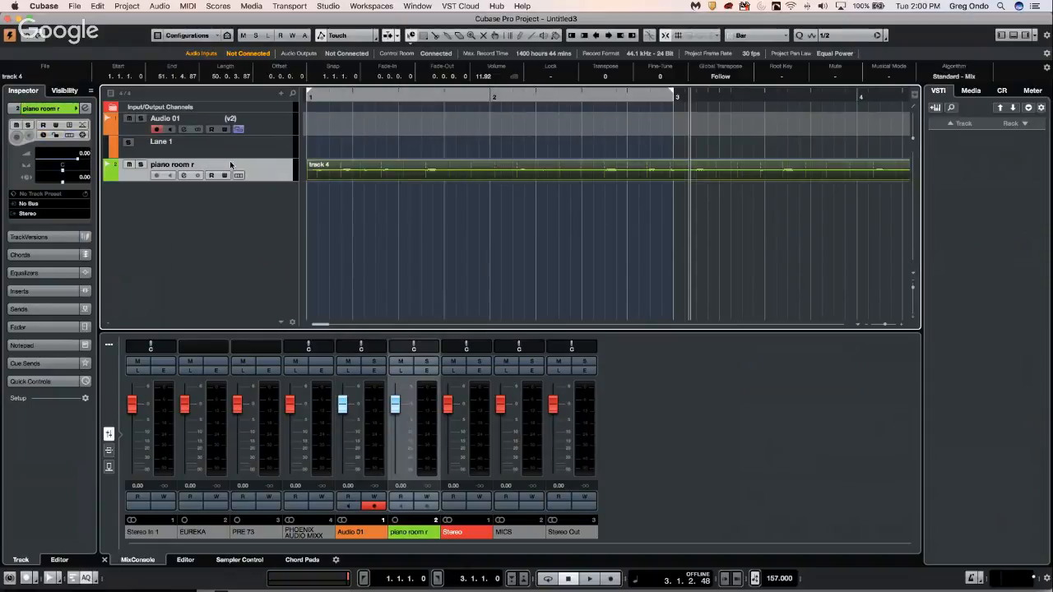
Step: Enlarge the piano room r track's height and briefly play the project from the start
drag(269, 179, 269, 207)
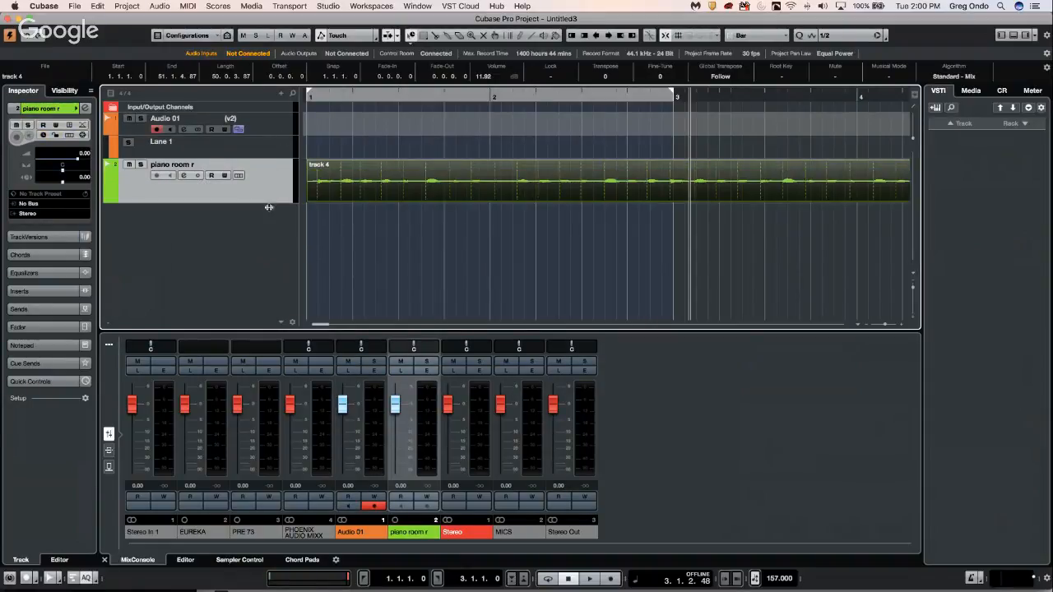
drag(337, 94, 331, 29)
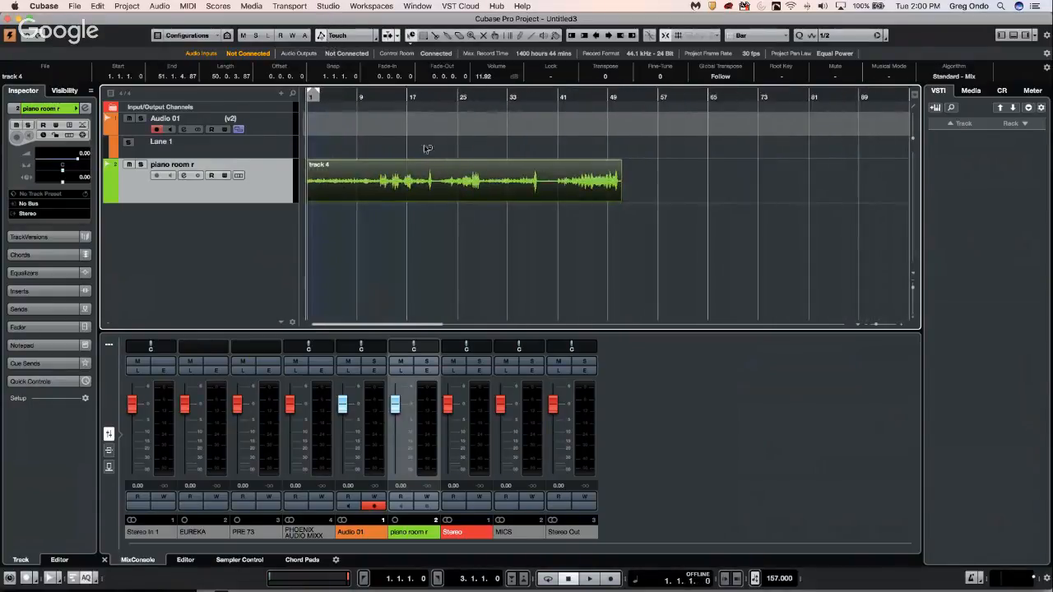
key(space)
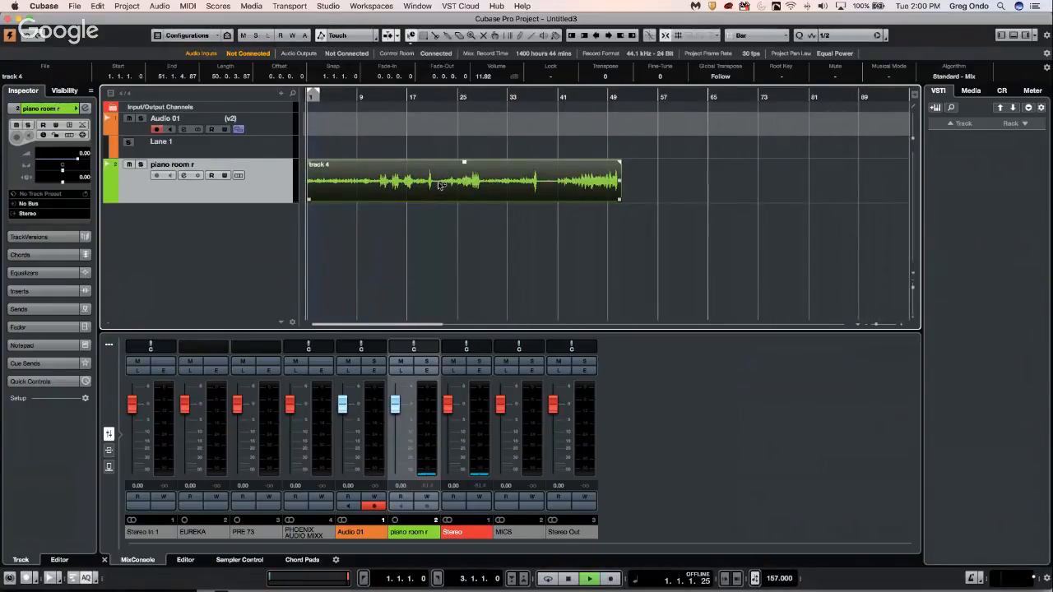
key(space)
Step: Open the track 4 event in the sample editor and enable musical mode for its clip in the Pool
double_click(491, 180)
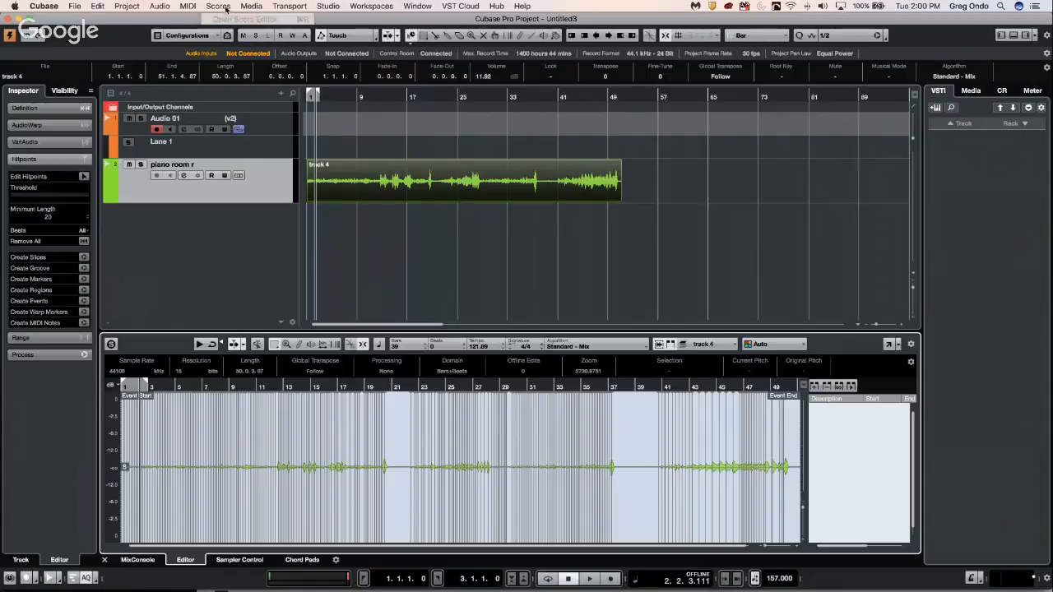
click(224, 9)
mouse_move(259, 186)
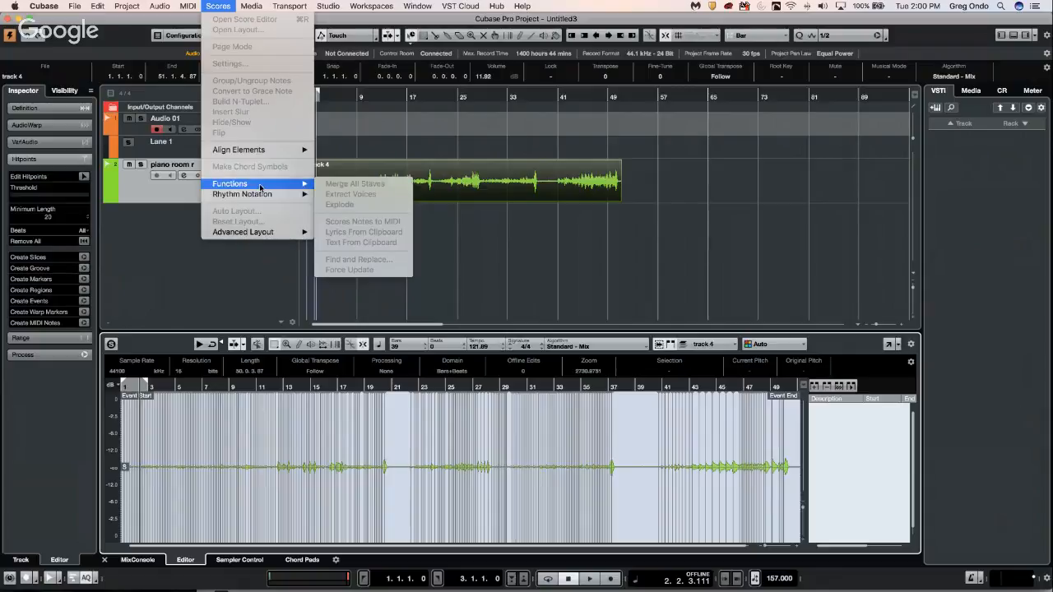
mouse_move(188, 6)
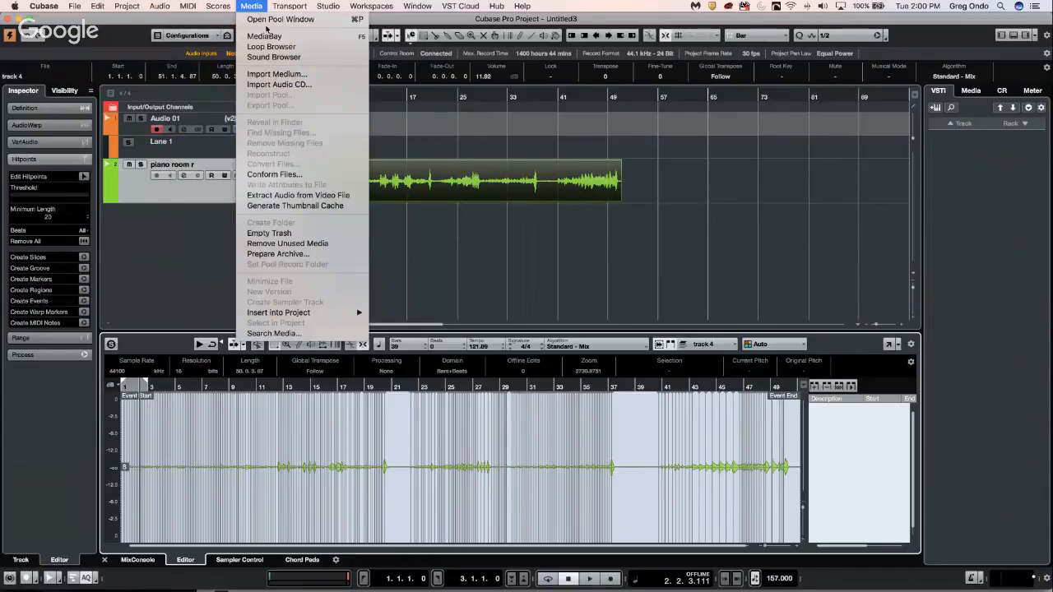
click(270, 19)
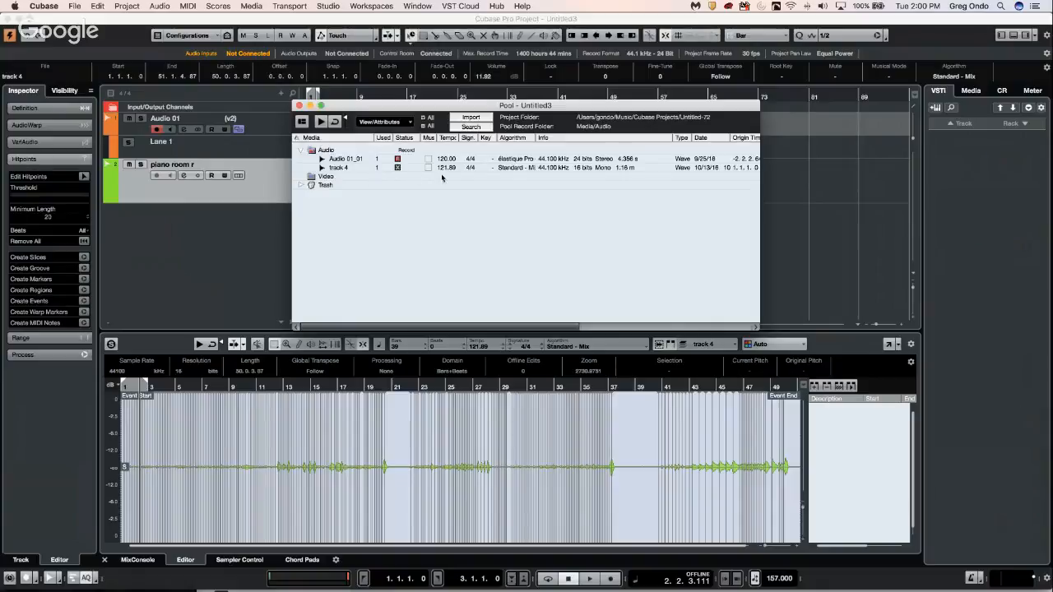
click(427, 168)
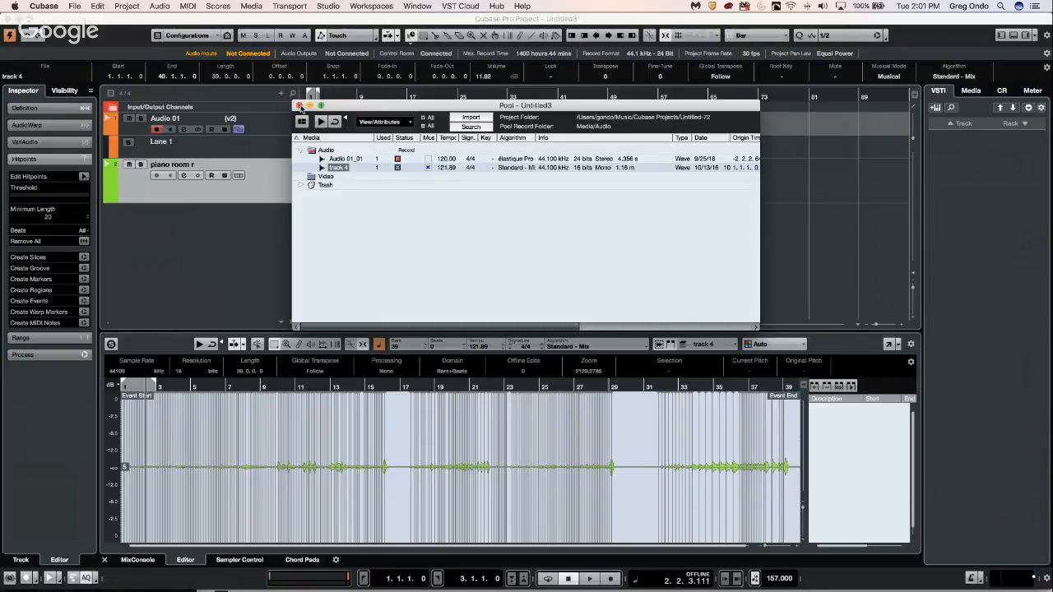
click(299, 106)
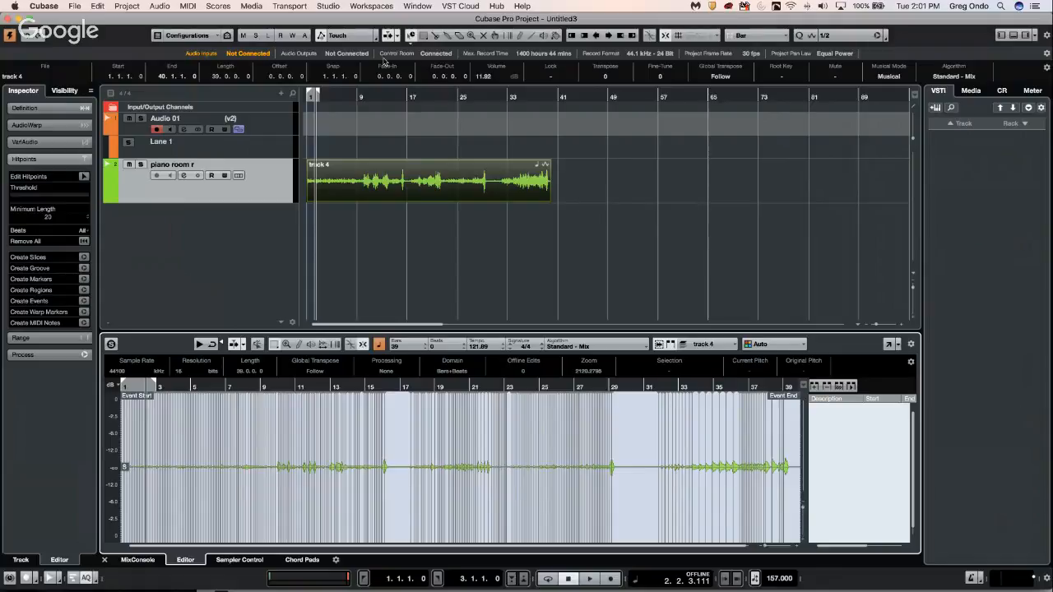
Step: Play the piano room r track from bar 14 and compare it with the event's musical mode off and on
click(388, 96)
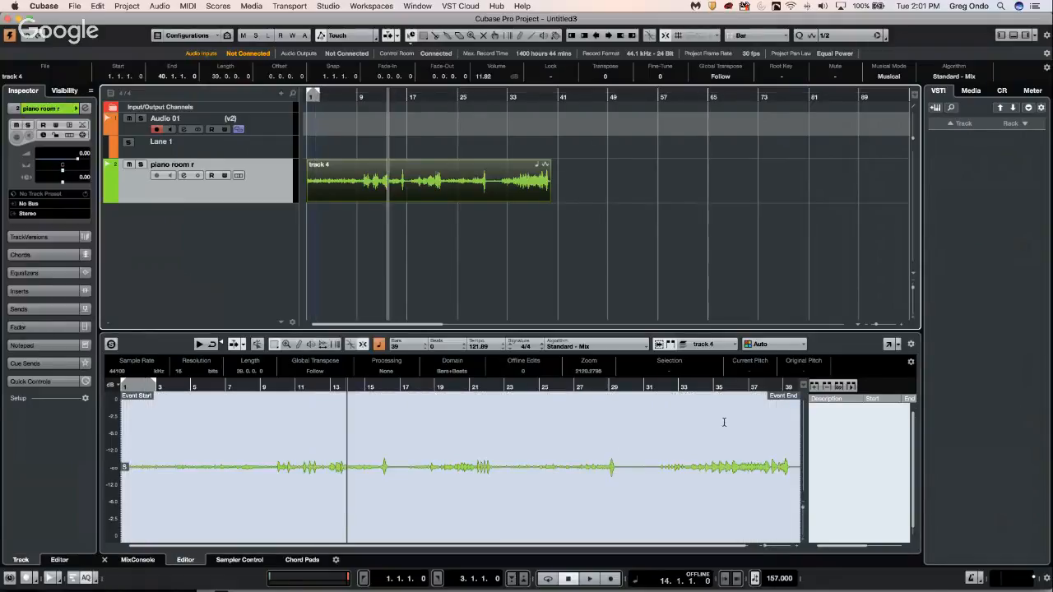
key(space)
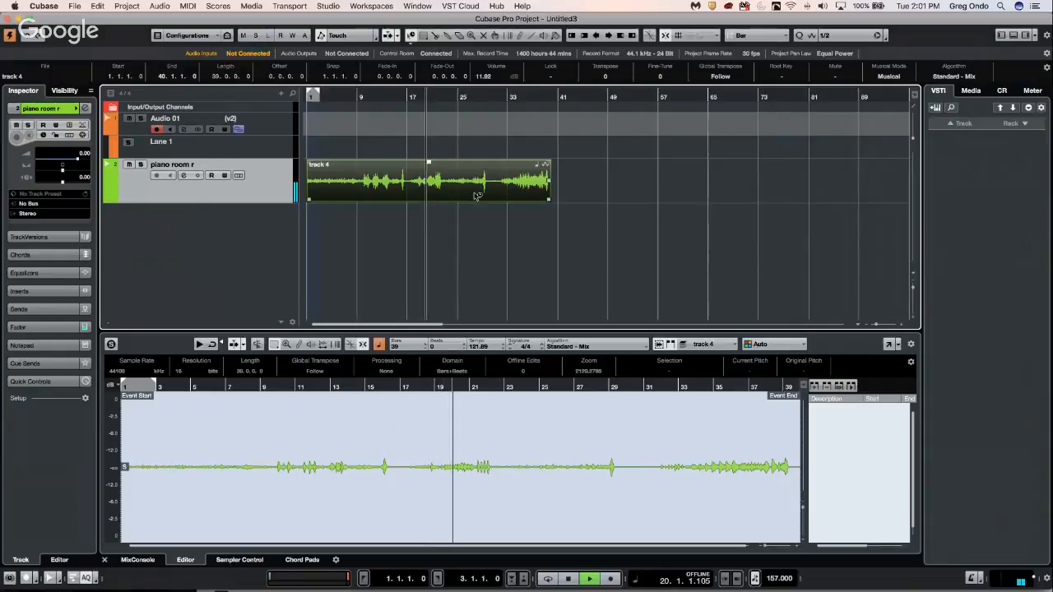
key(space)
drag(550, 169, 622, 158)
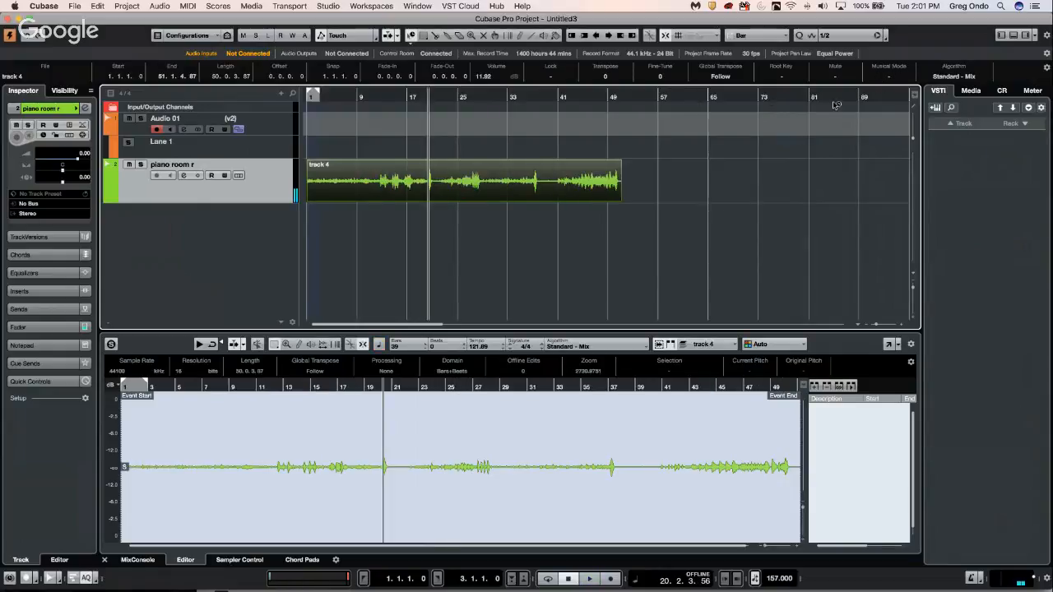
key(space)
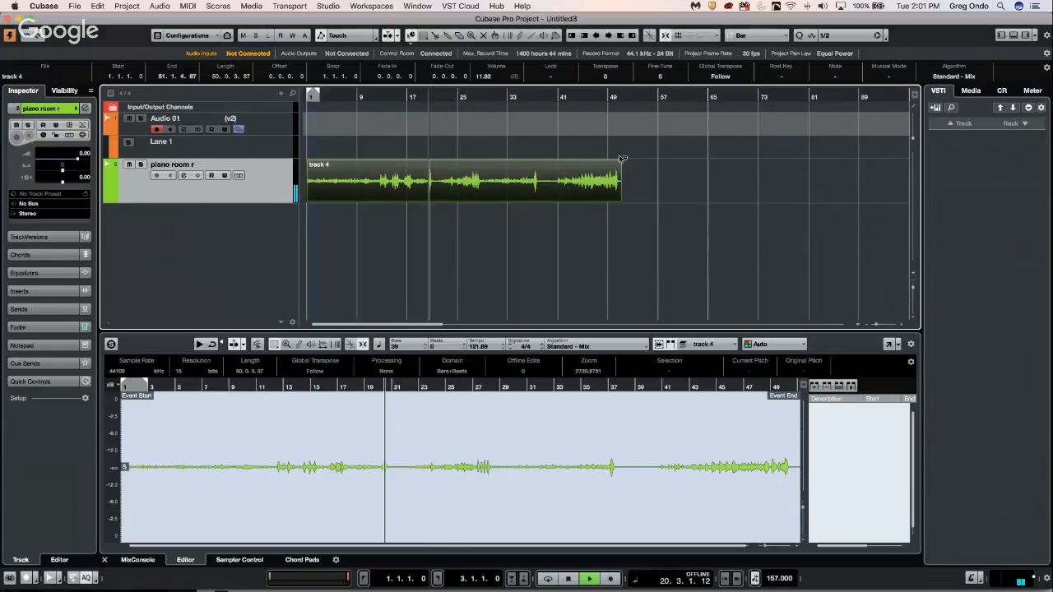
click(893, 76)
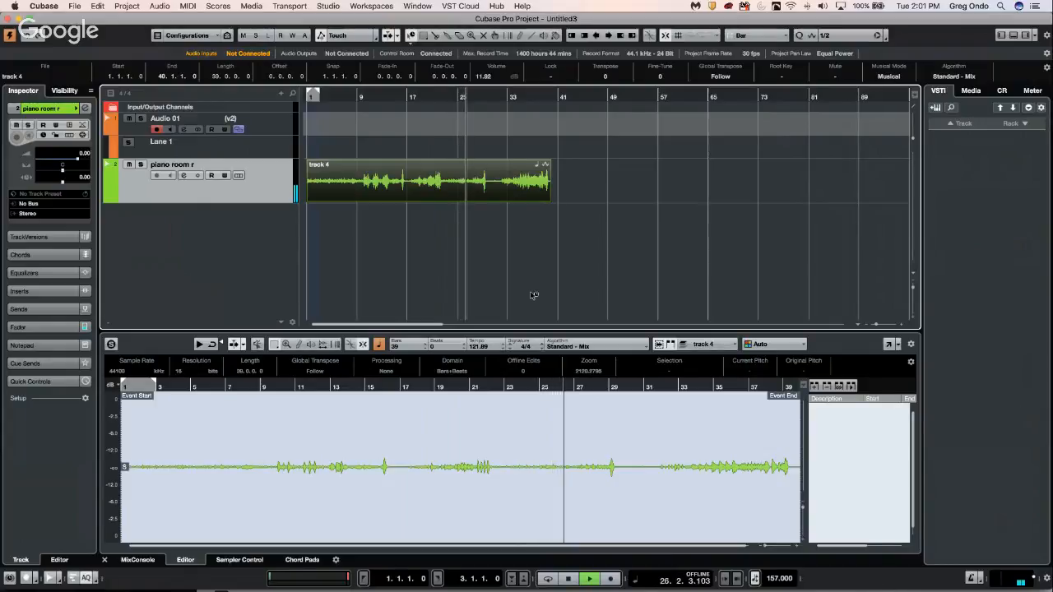
key(space)
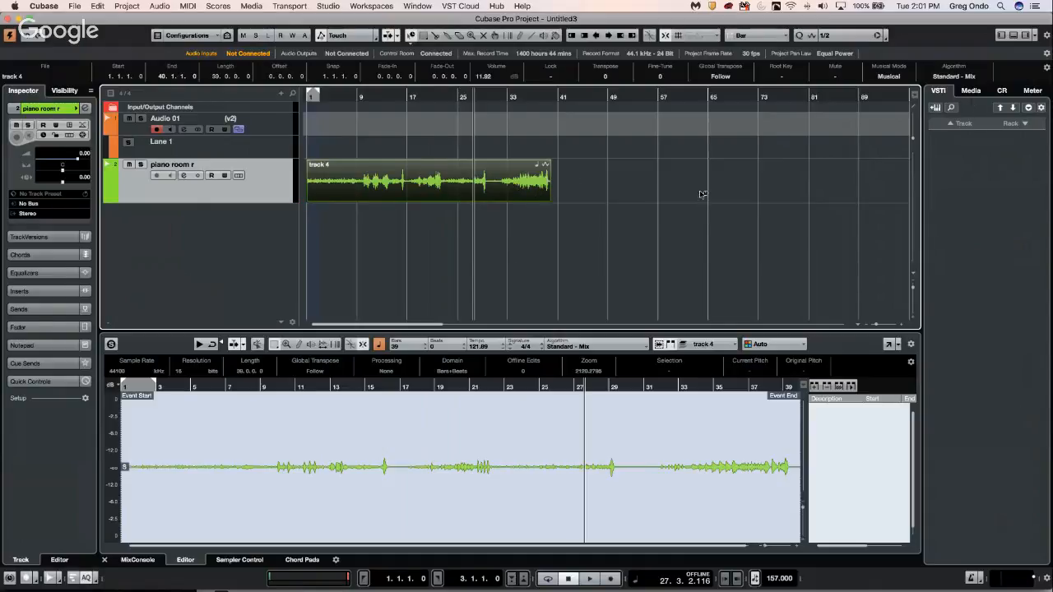
click(890, 75)
click(891, 78)
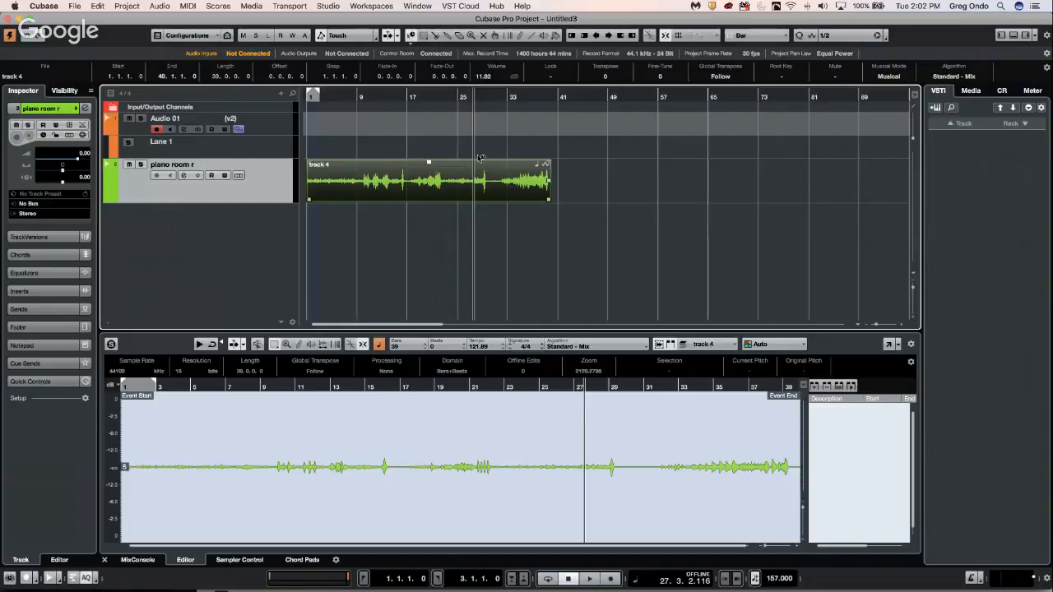
click(74, 6)
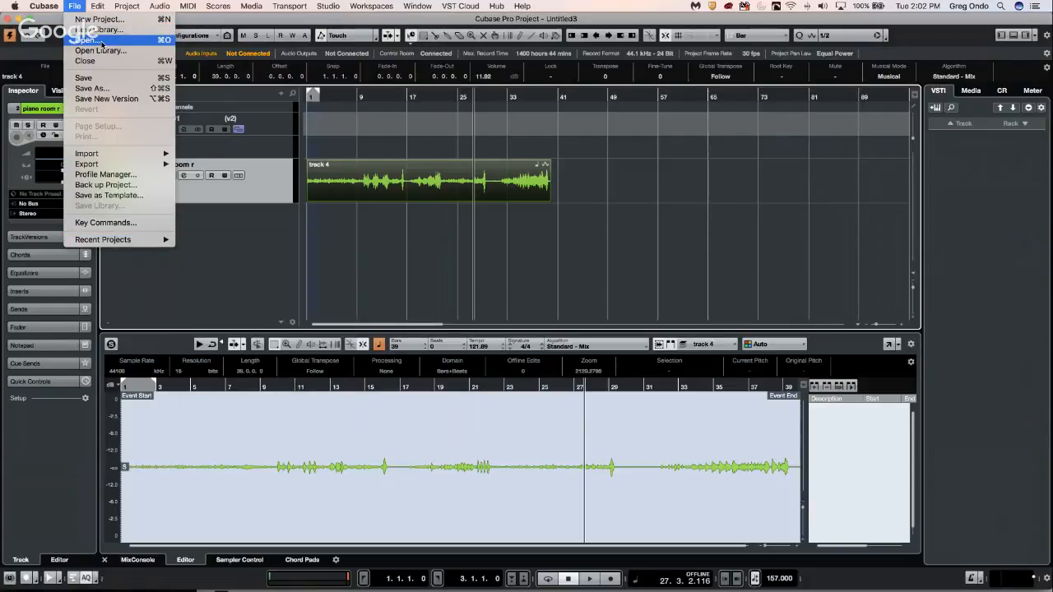
click(100, 41)
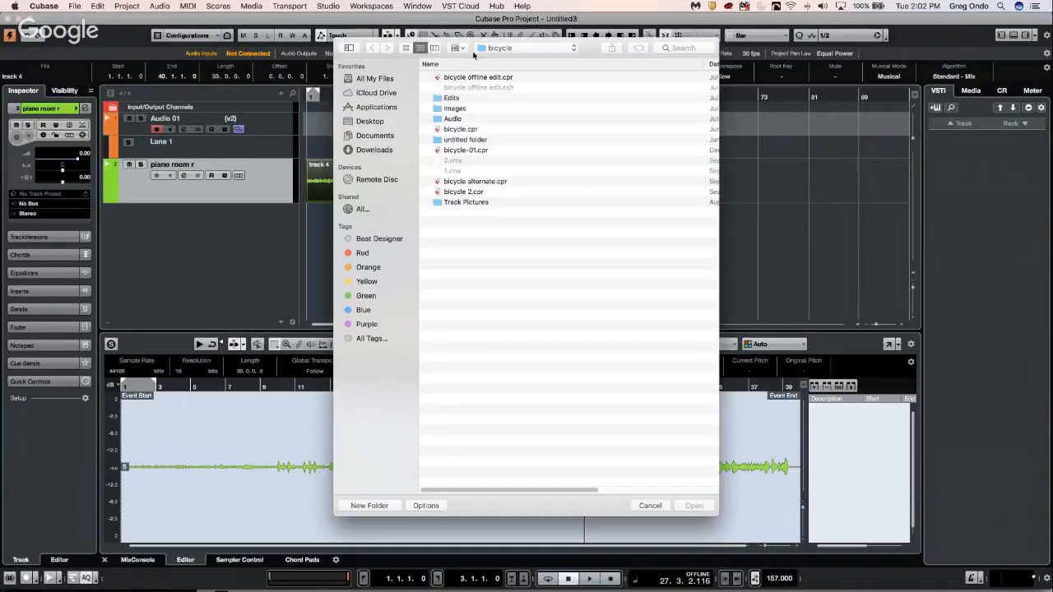
click(525, 51)
click(523, 60)
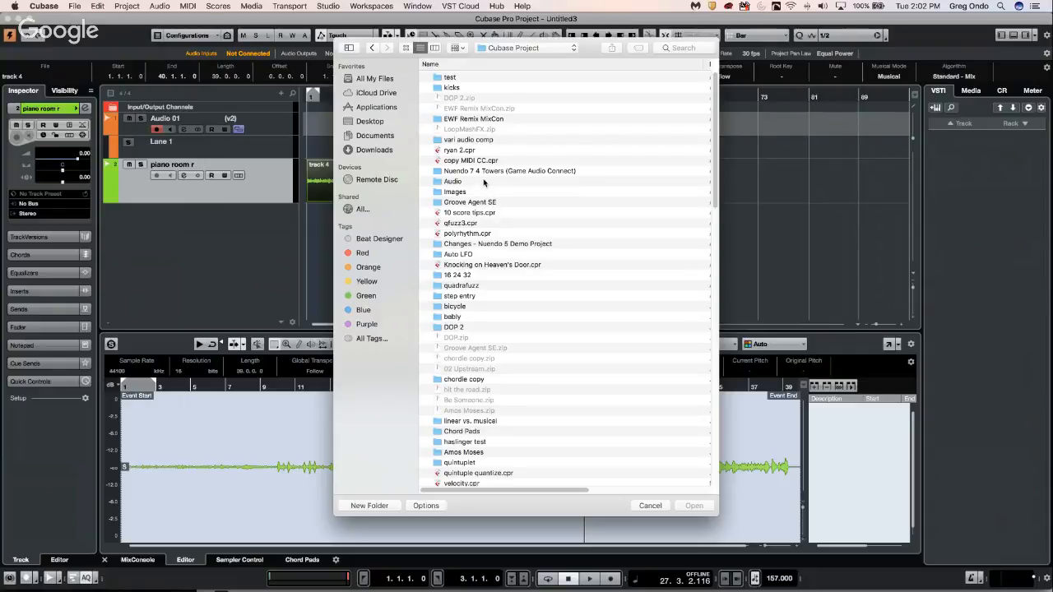
scroll(484, 183, down, 6)
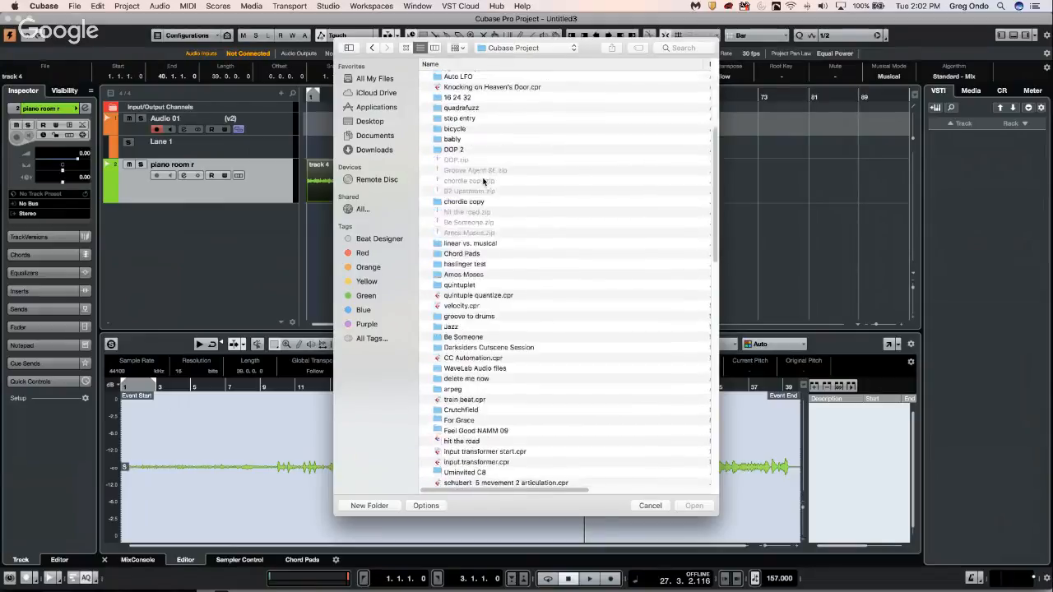
scroll(484, 181, up, 6)
click(650, 505)
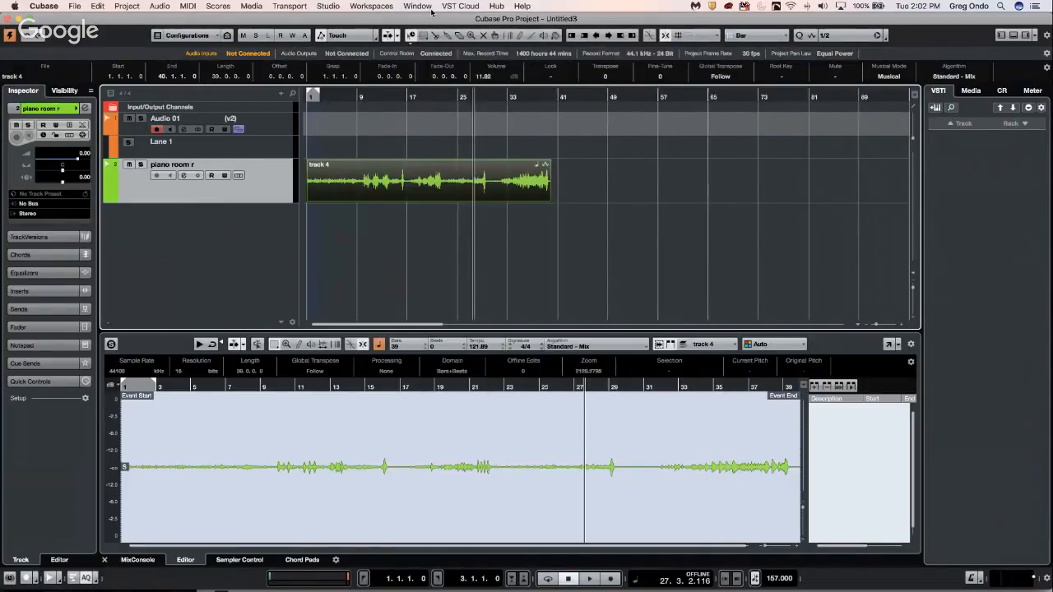
Step: Switch to the already open be someone project and activate it
click(418, 6)
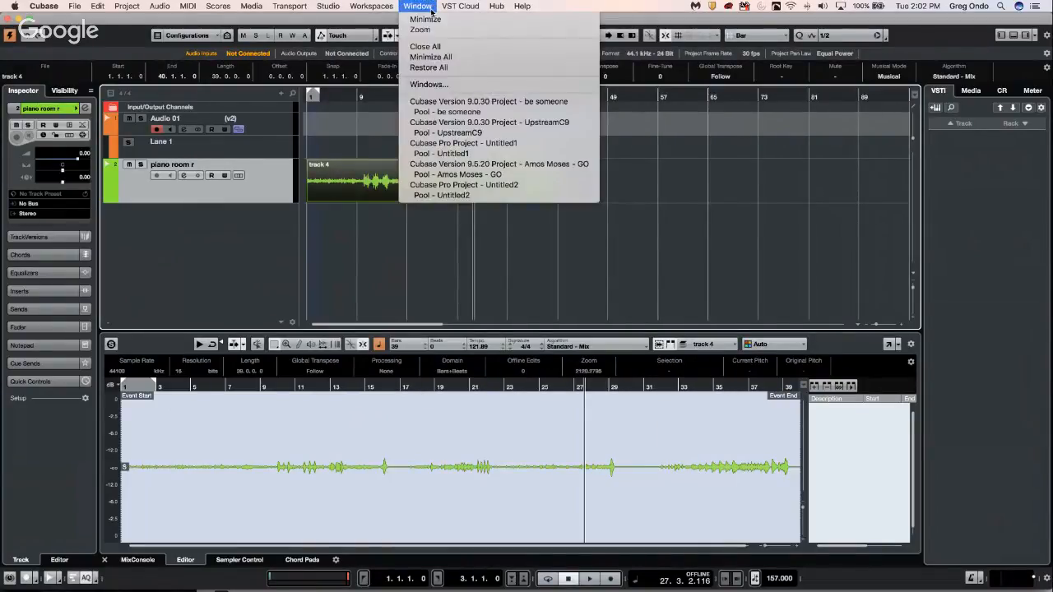
click(546, 102)
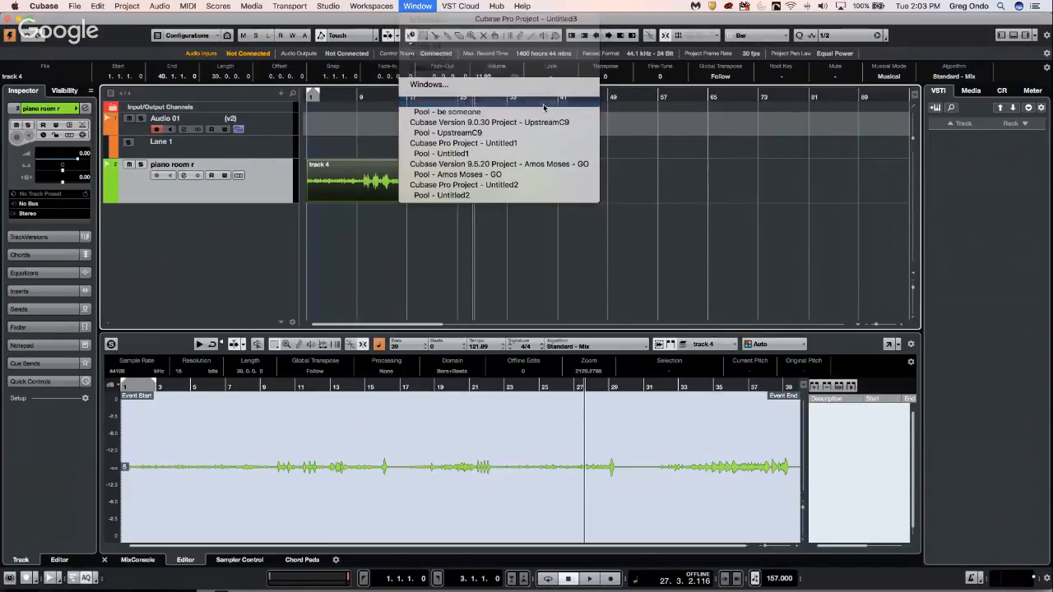
click(8, 39)
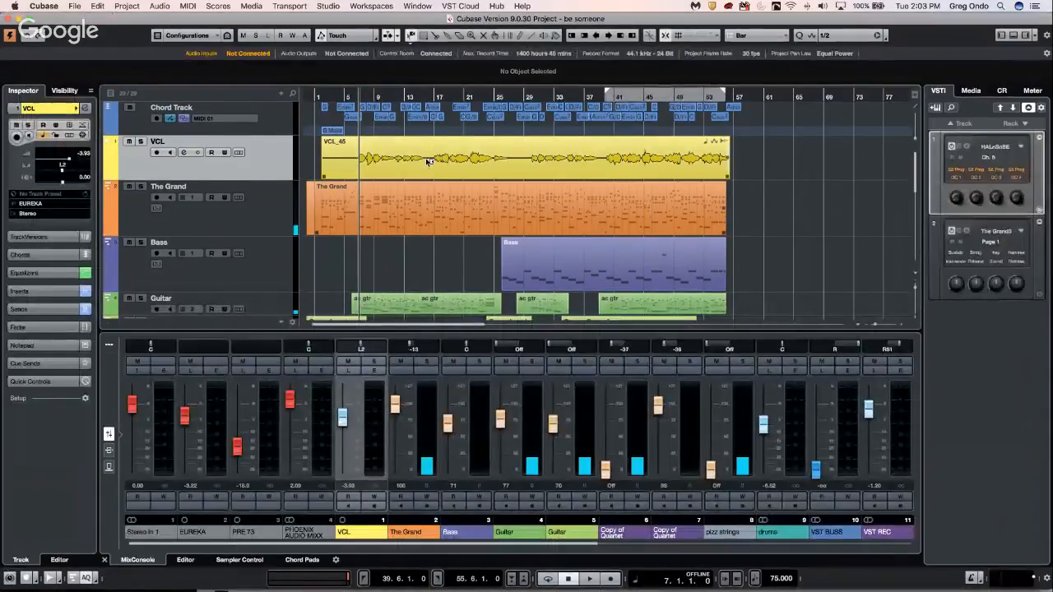
Step: Select the VCL_45 vocal event, solo the VCL track and start playback
click(428, 161)
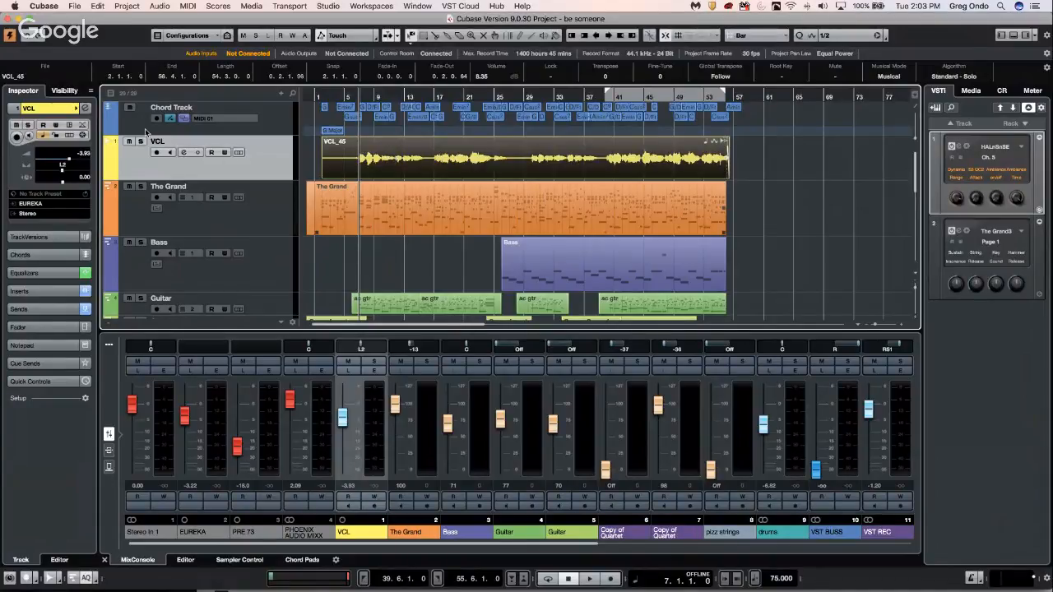
click(140, 141)
key(space)
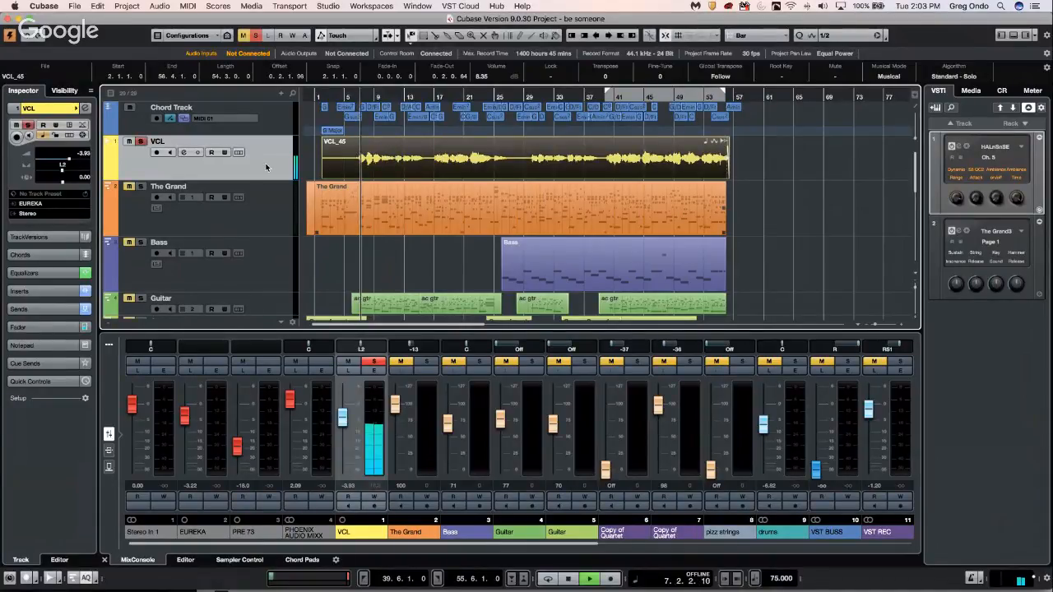
Step: Open the VCL_45 event in a separate, maximized sample editor window and activate VariAudio's Pitch & Warp mode
double_click(401, 164)
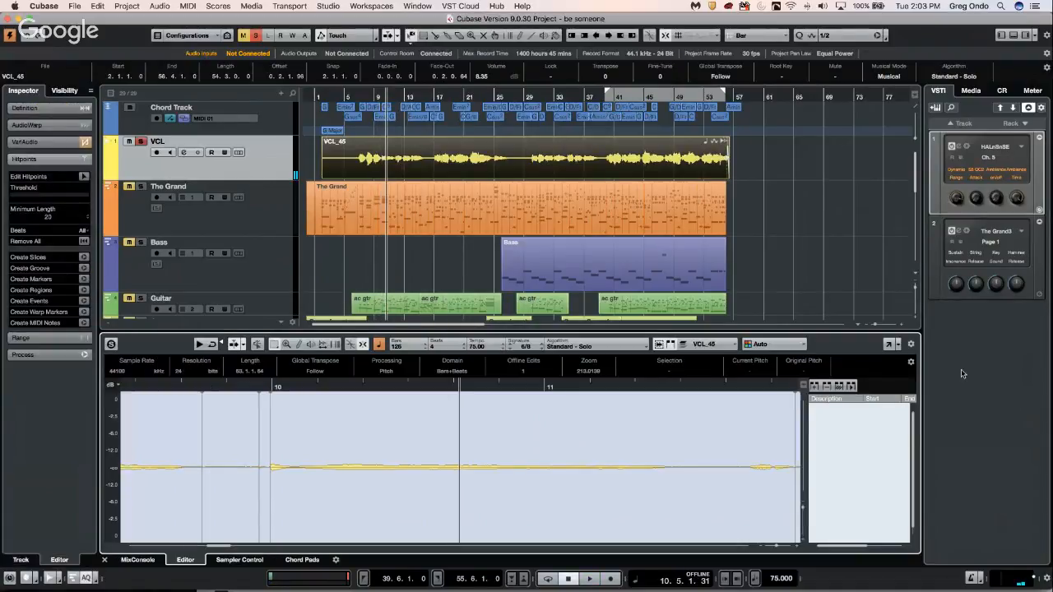
click(889, 345)
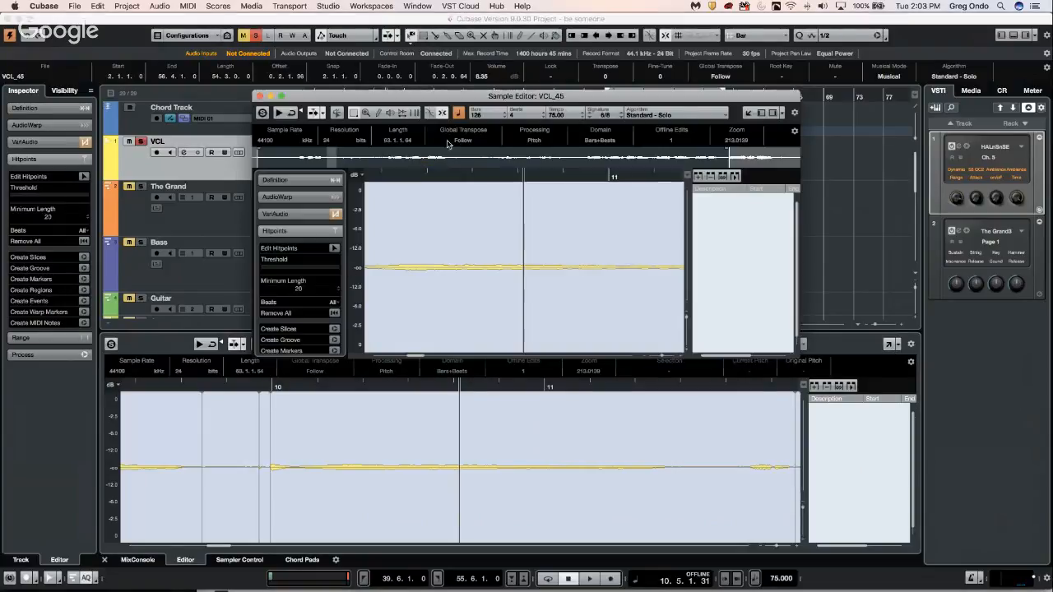
click(281, 97)
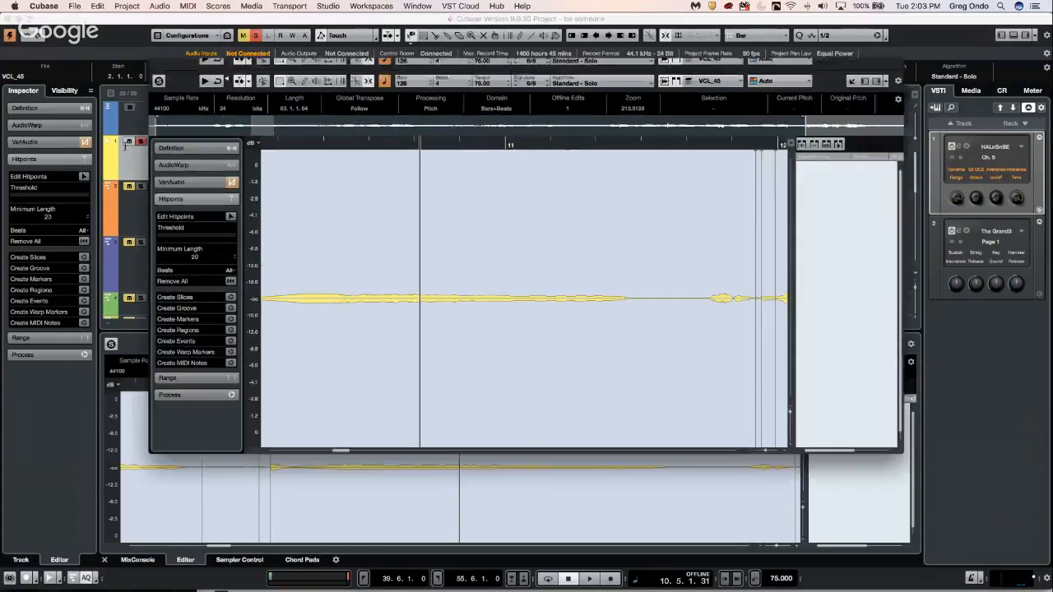
click(51, 138)
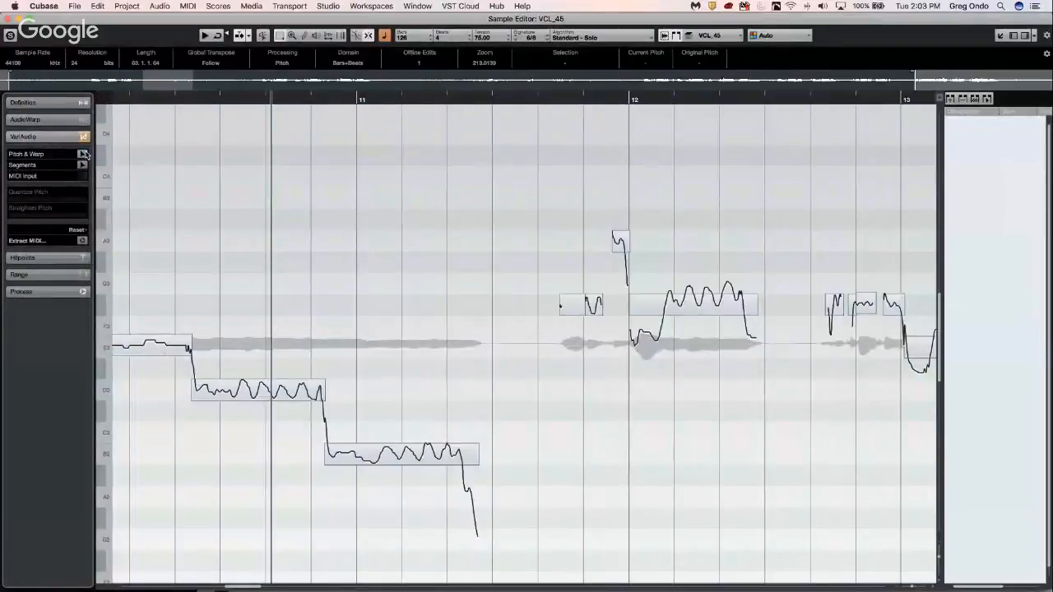
click(83, 154)
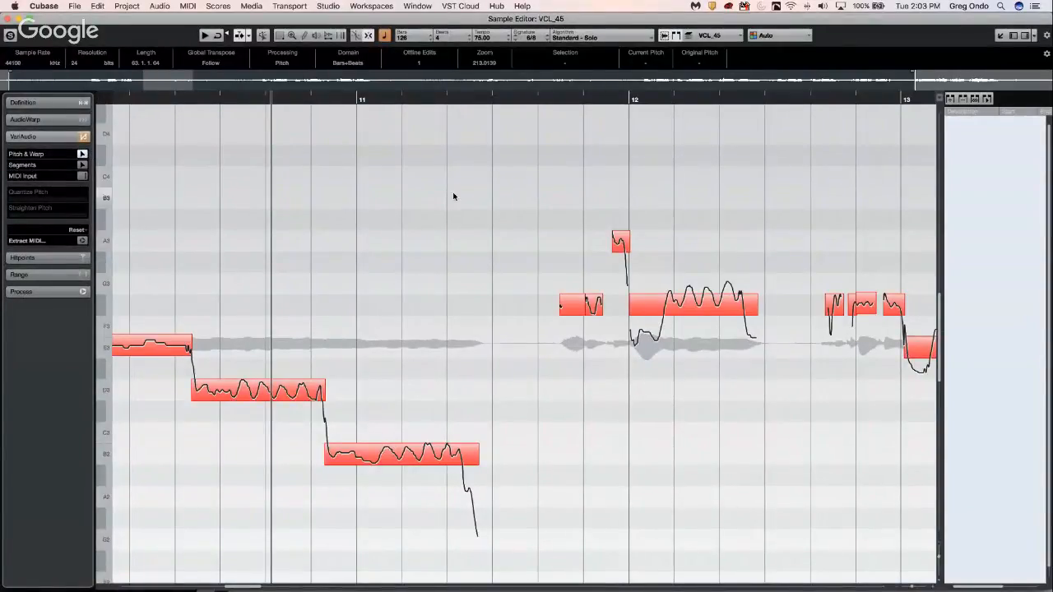
Step: Extract MIDI from the vocal with notes and static pitchbend data to a new MIDI track, then close the sample editor
click(81, 240)
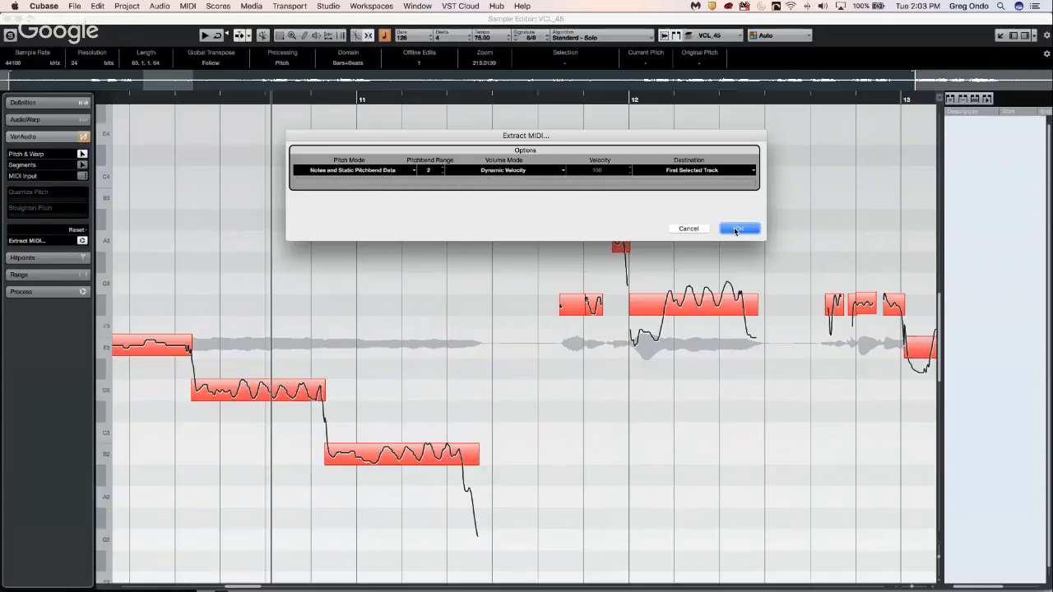
click(716, 174)
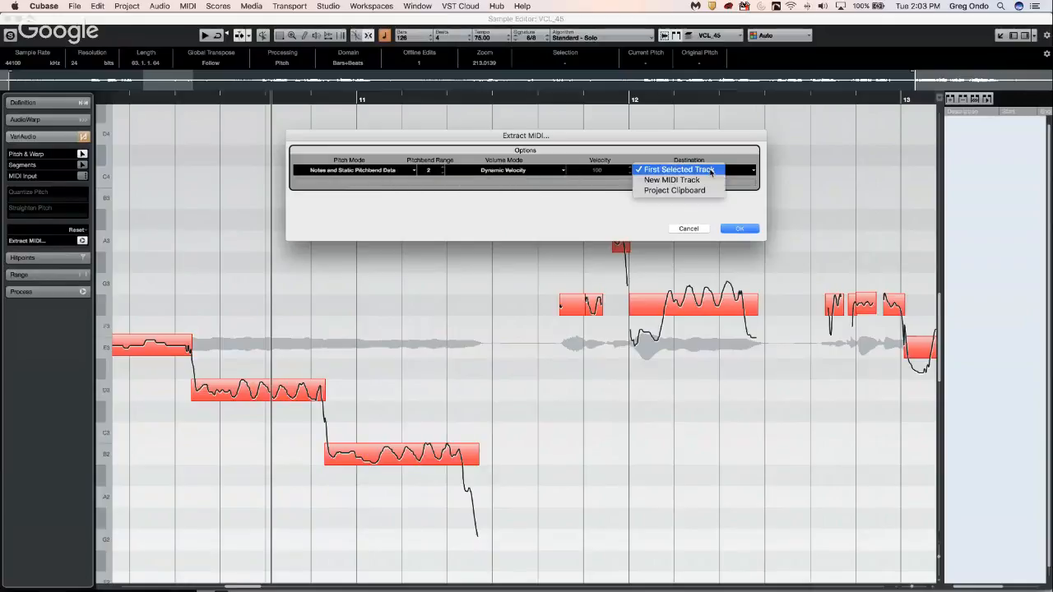
click(704, 181)
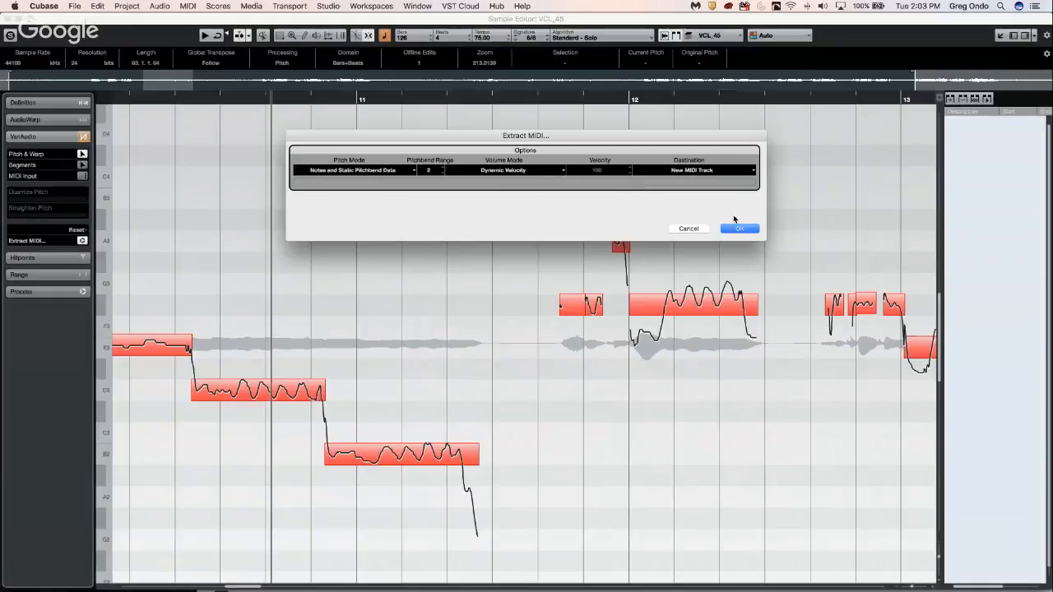
click(741, 229)
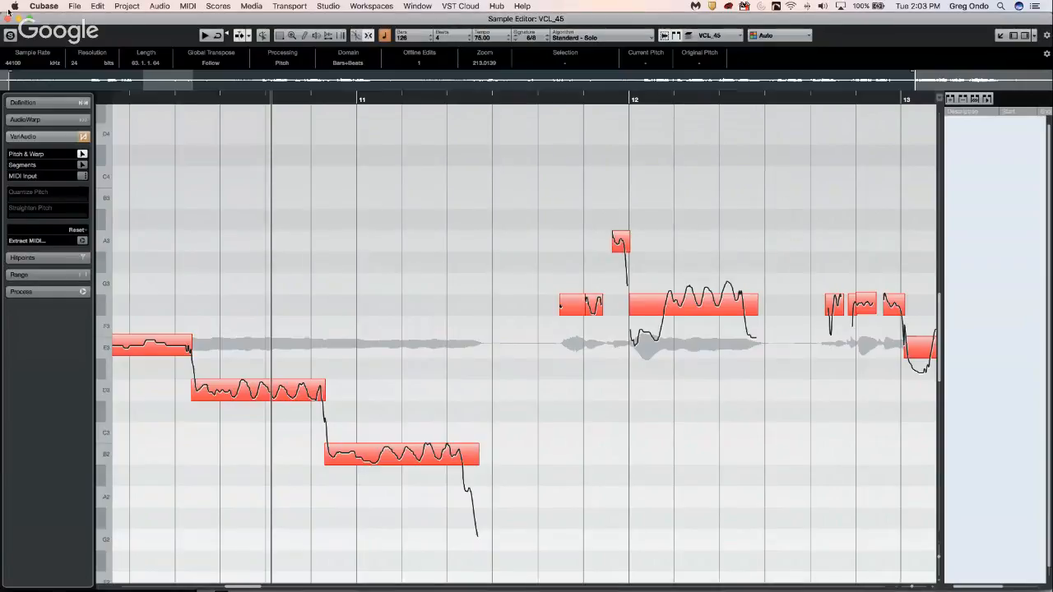
click(8, 18)
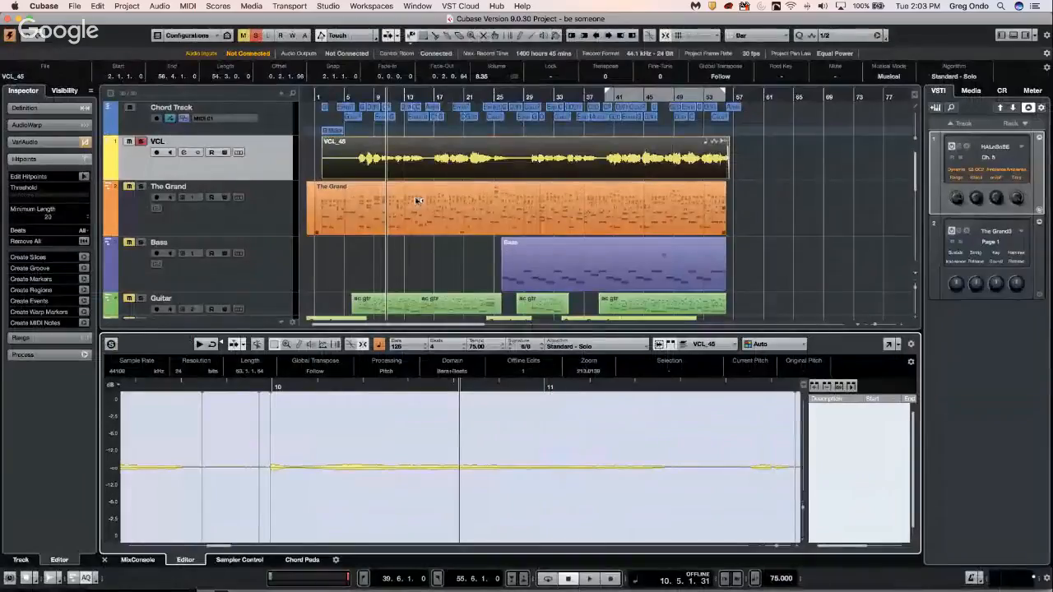
Step: Select the extracted VCL_45_midi part, then add one stereo audio track to the project
scroll(414, 191, down, 10)
click(449, 294)
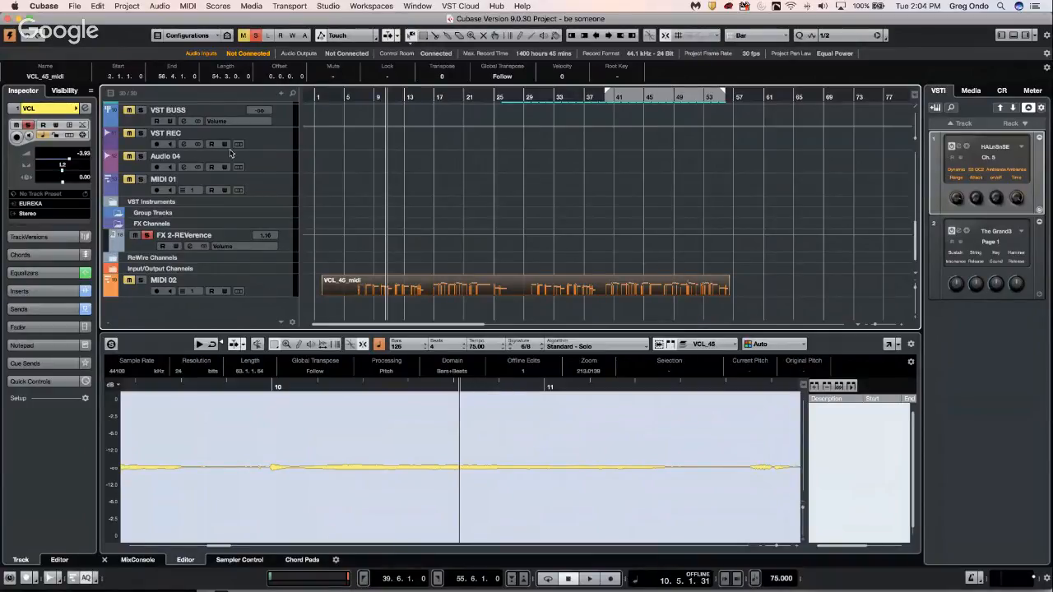
right_click(260, 311)
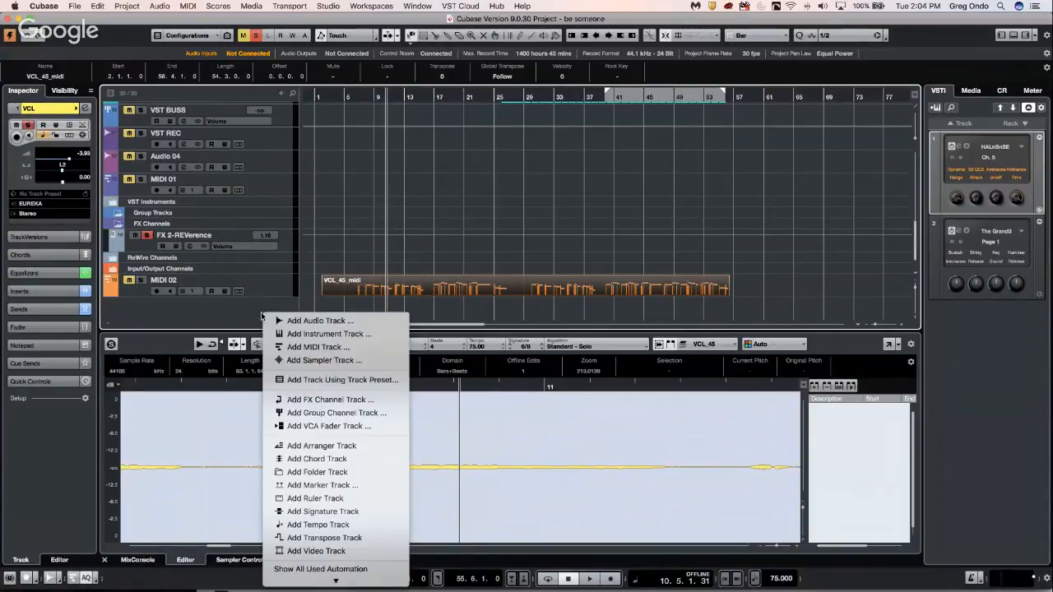
click(420, 196)
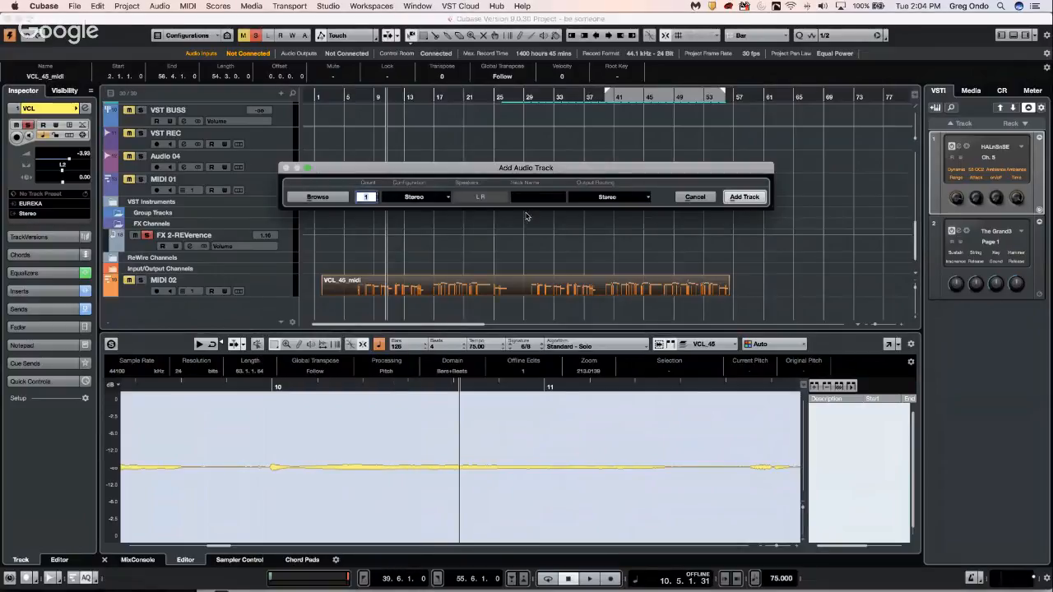
click(738, 197)
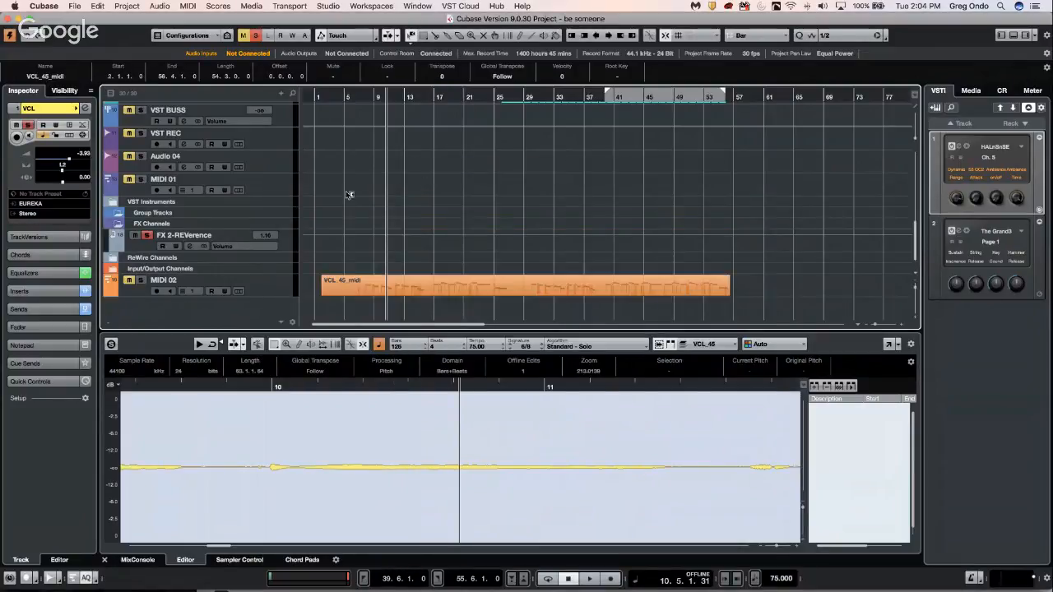
scroll(327, 178, down, 1)
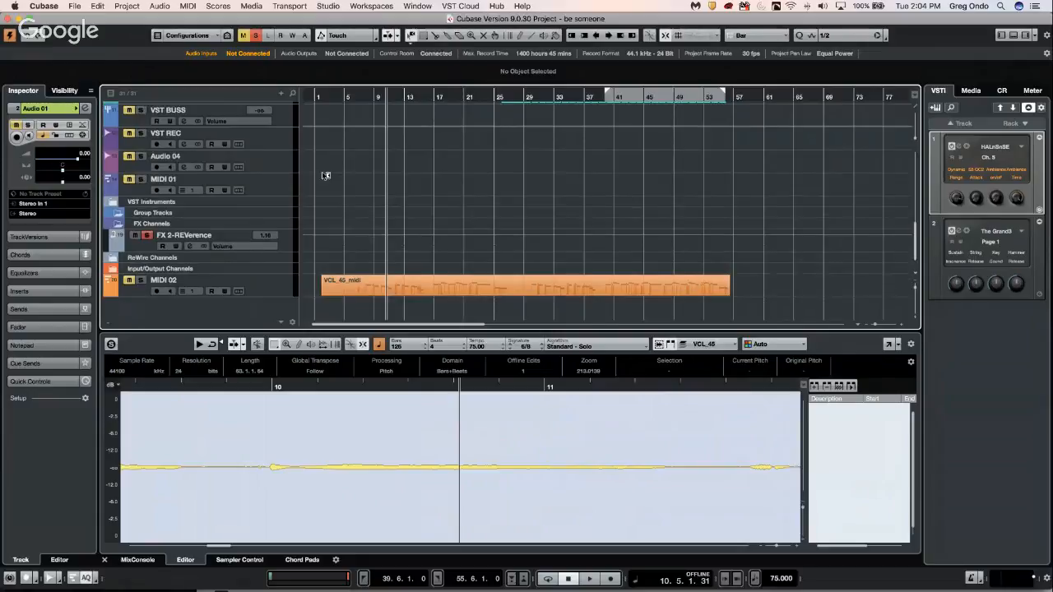
scroll(326, 176, up, 5)
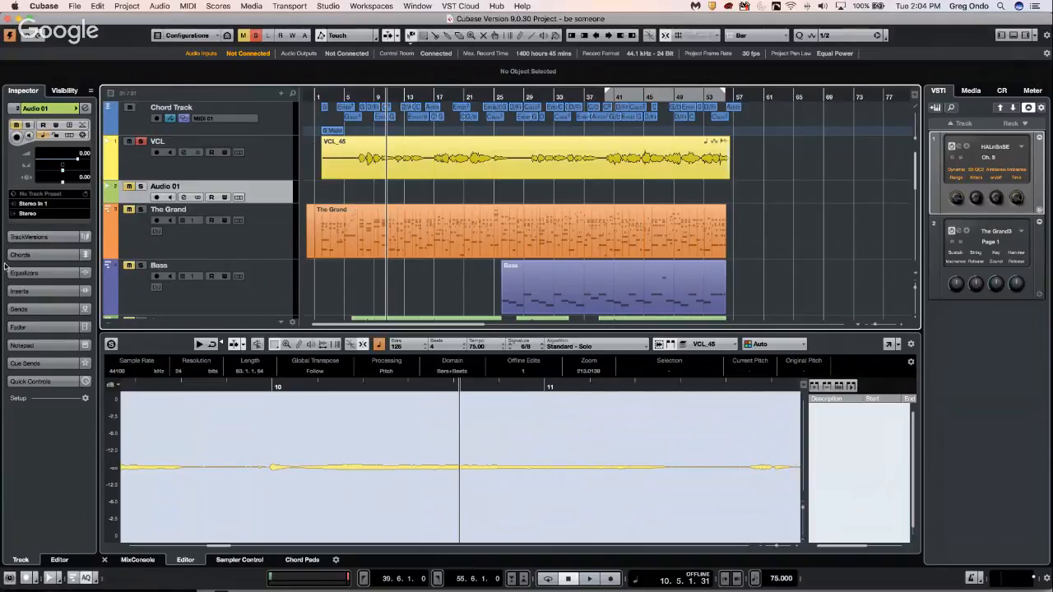
Step: Insert Pitch Correct in the first insert slot of Audio 01 and set its scale source to External - MIDI Note
click(66, 290)
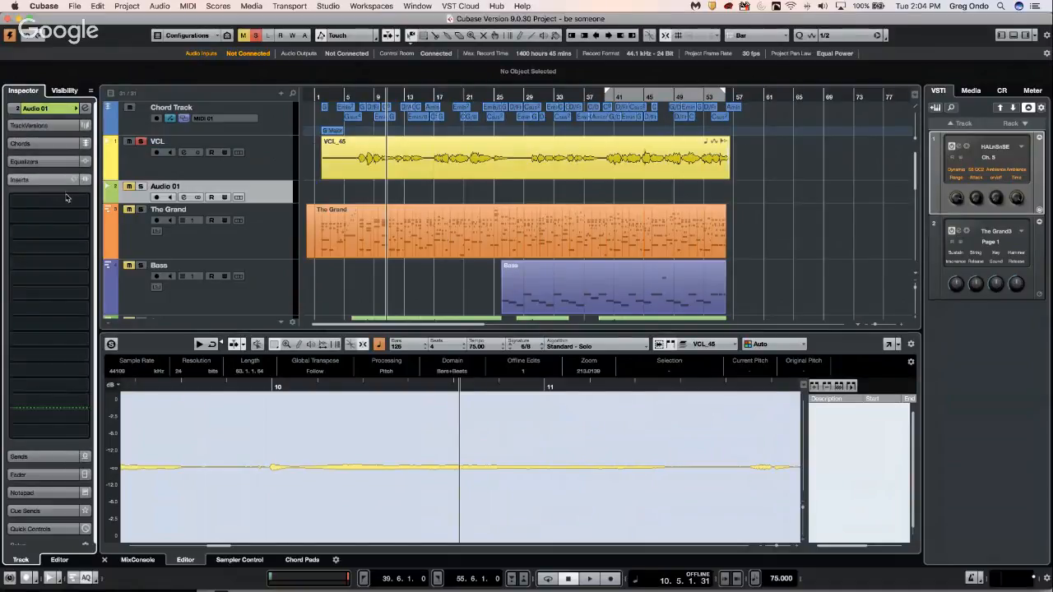
click(80, 202)
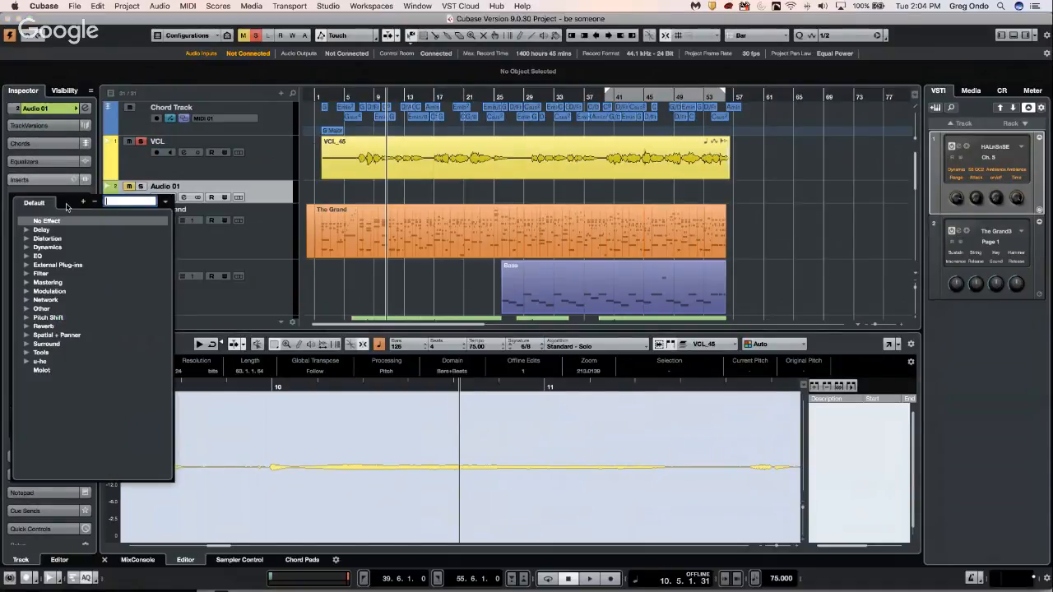
click(26, 248)
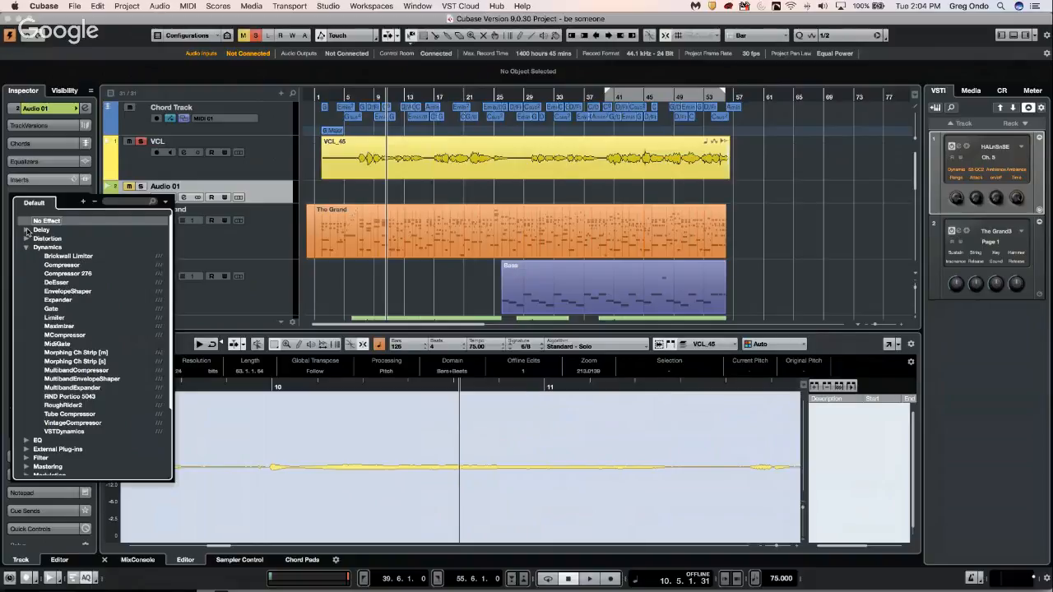
click(26, 247)
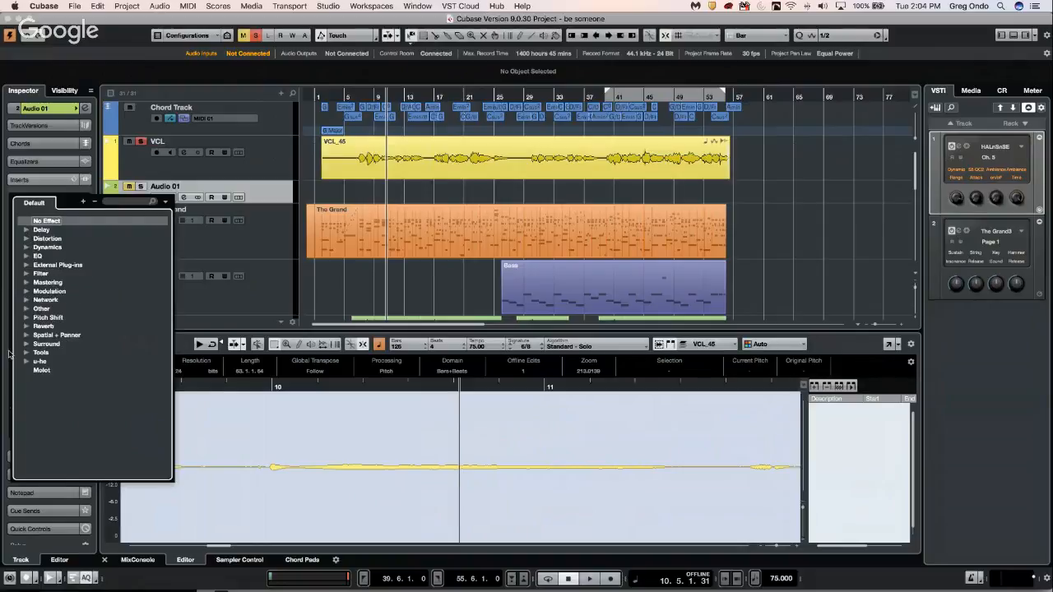
click(26, 317)
click(73, 336)
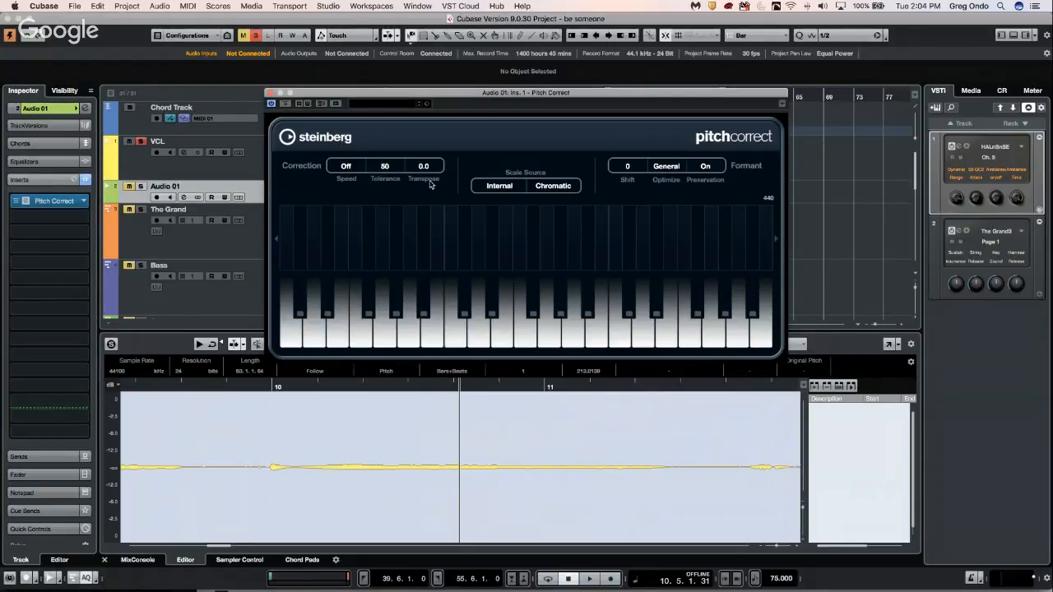
click(520, 188)
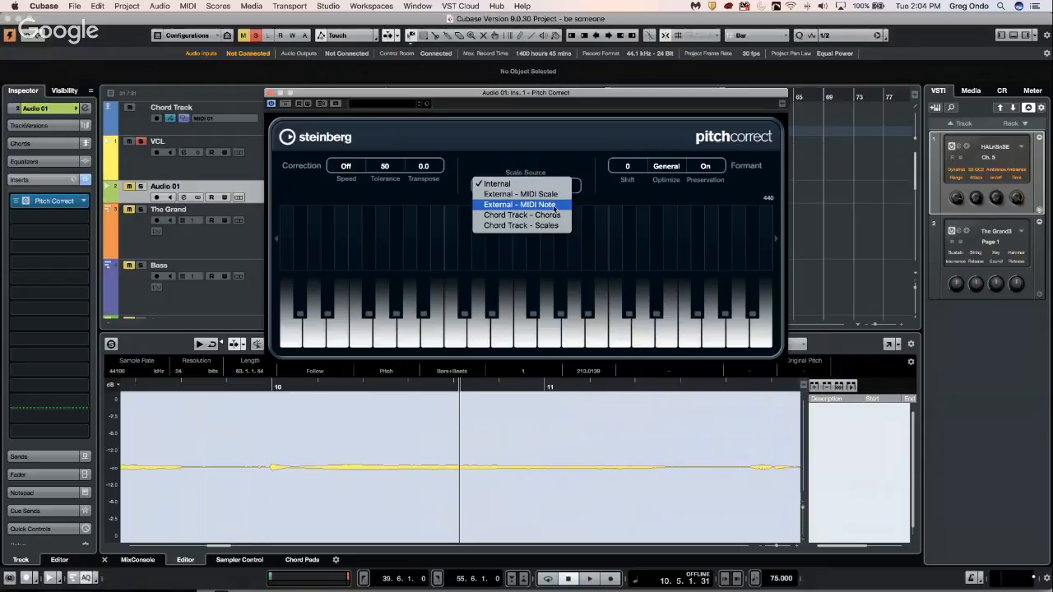
click(555, 205)
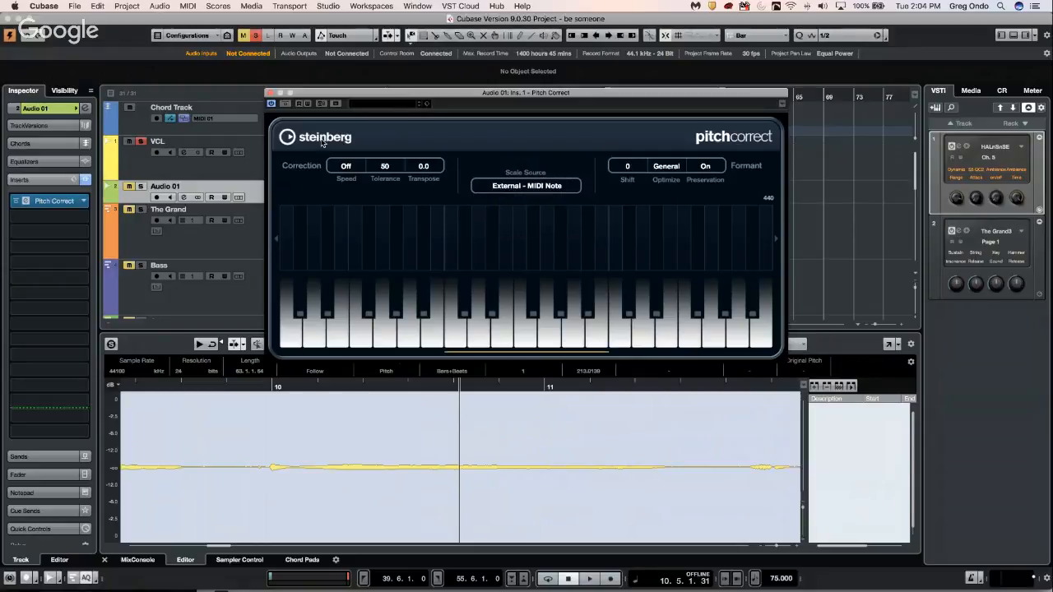
Step: Route the MIDI 02 track's output to the Pitch Correct MIDI input on Audio 01 and move the plug-in window aside
scroll(198, 260, down, 5)
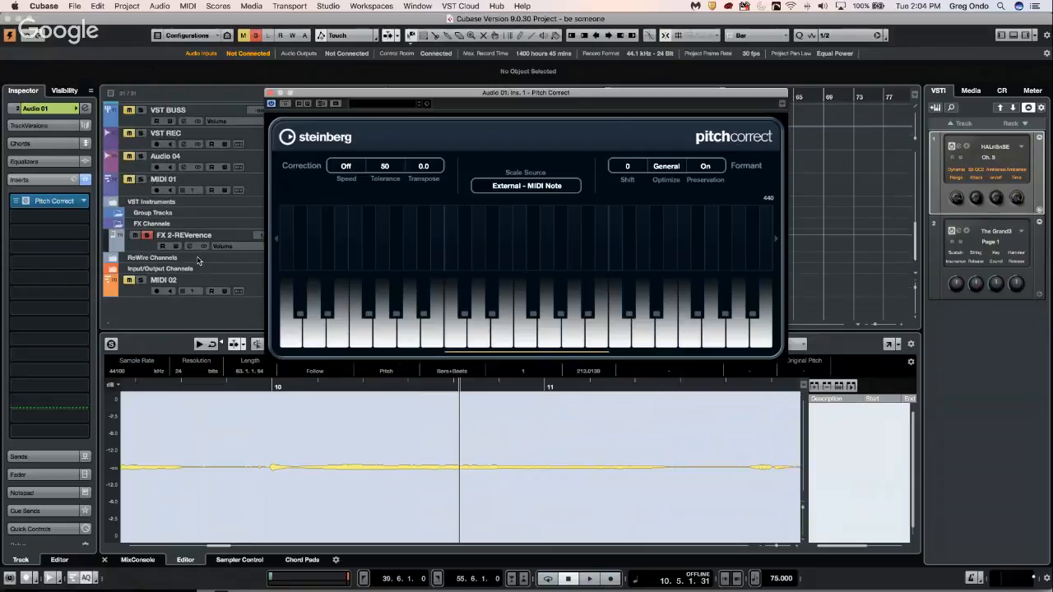
click(248, 280)
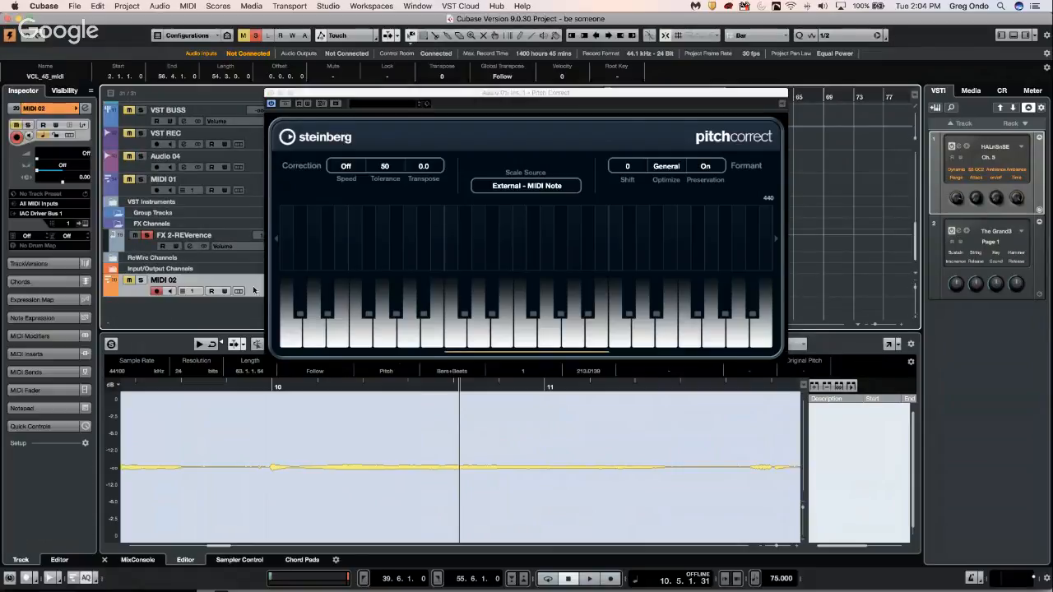
click(50, 214)
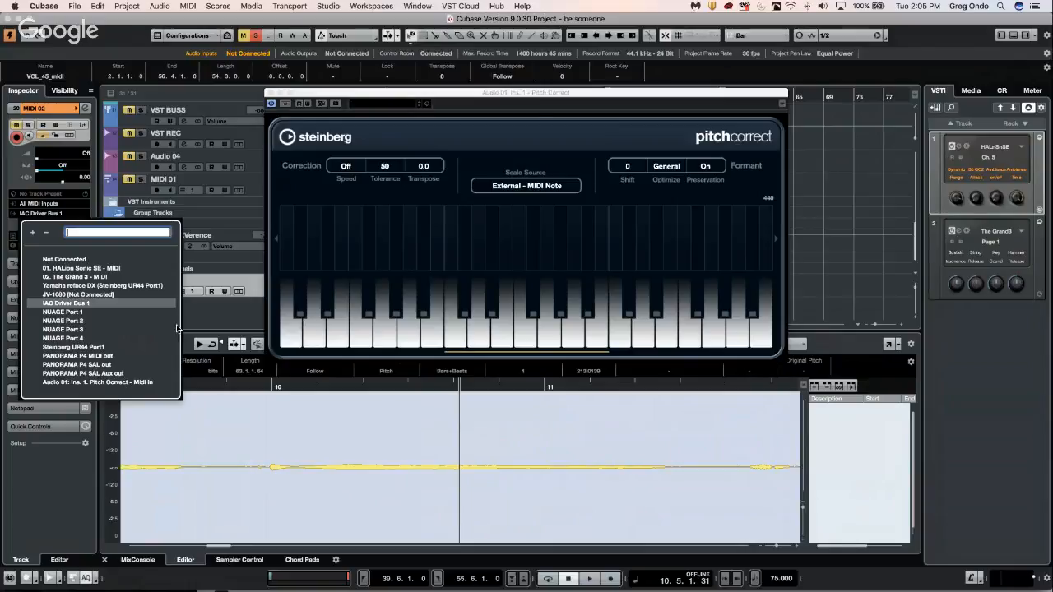
click(138, 383)
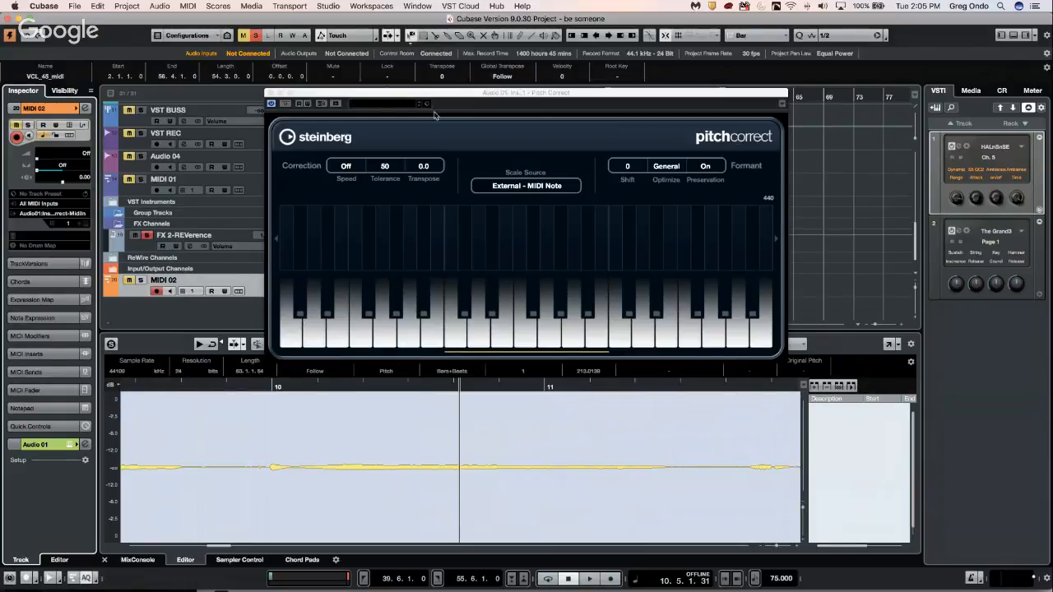
drag(423, 93, 504, 172)
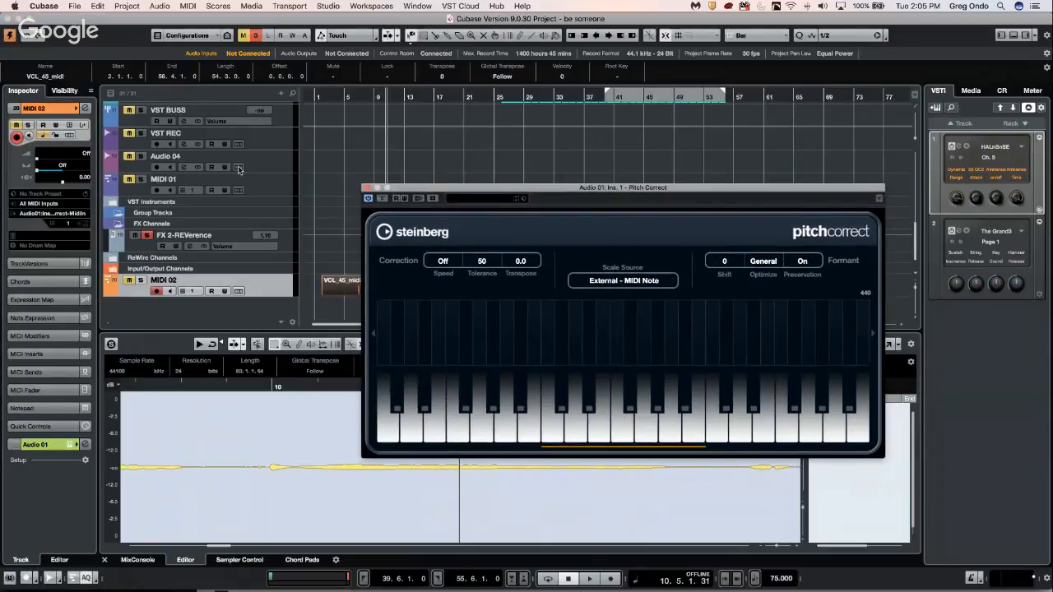
Step: Select Audio 01, close and reopen its Pitch Correct insert, and review the scale source setting
scroll(334, 142, up, 5)
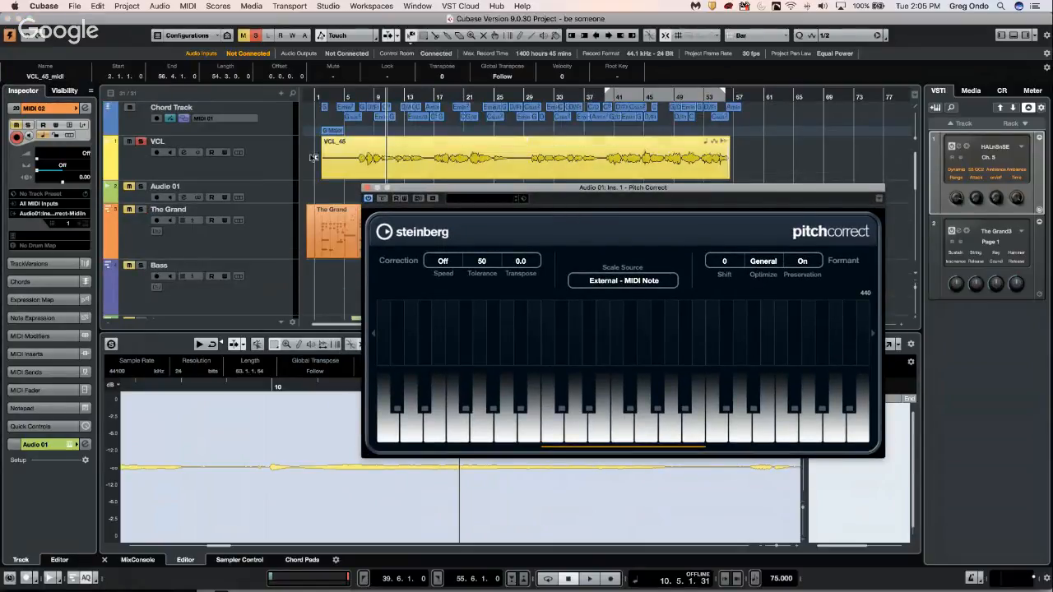
click(283, 191)
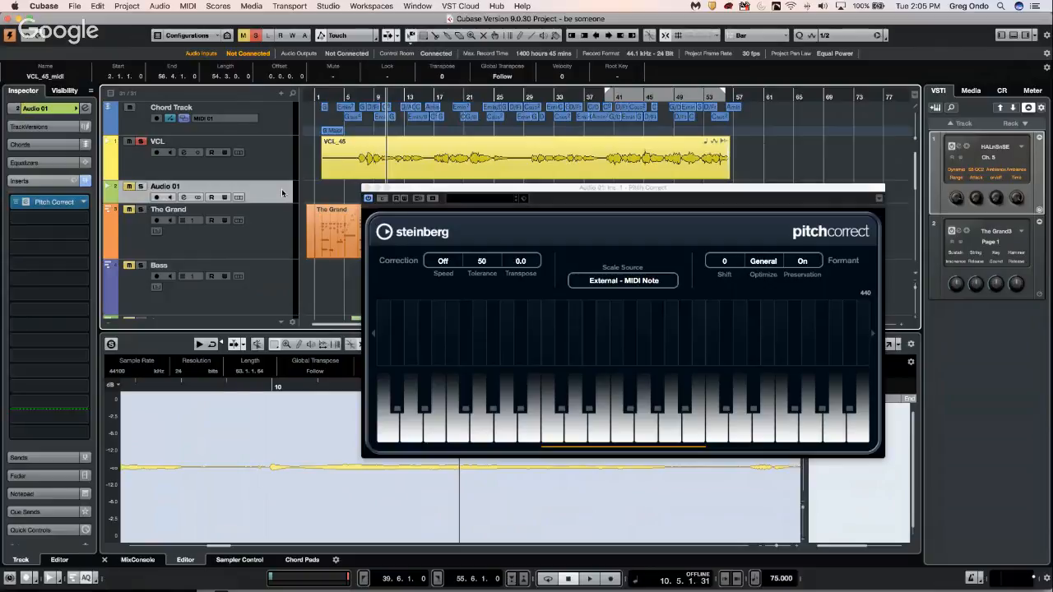
click(26, 203)
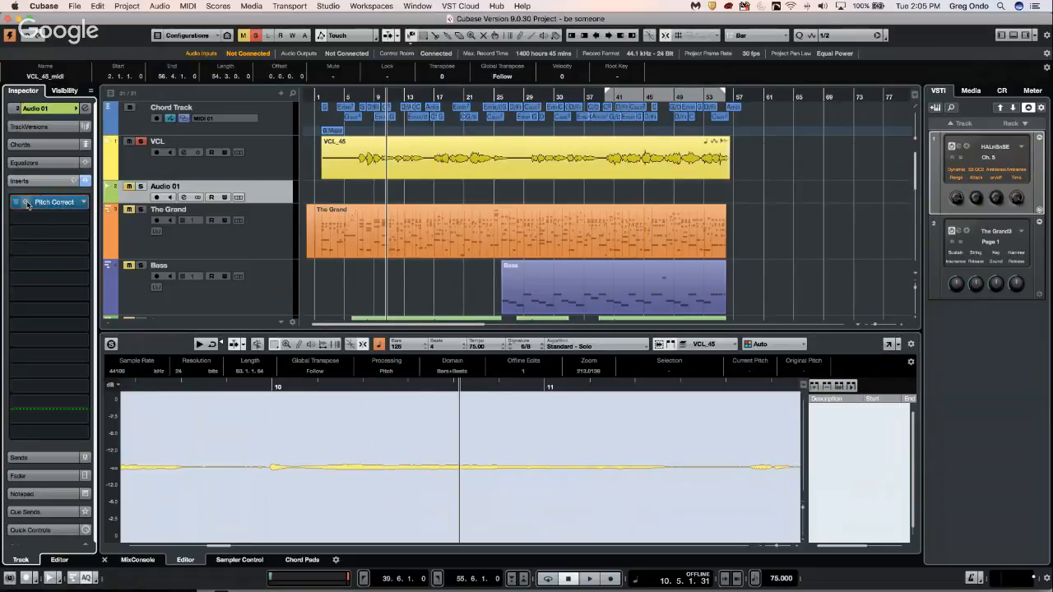
click(27, 204)
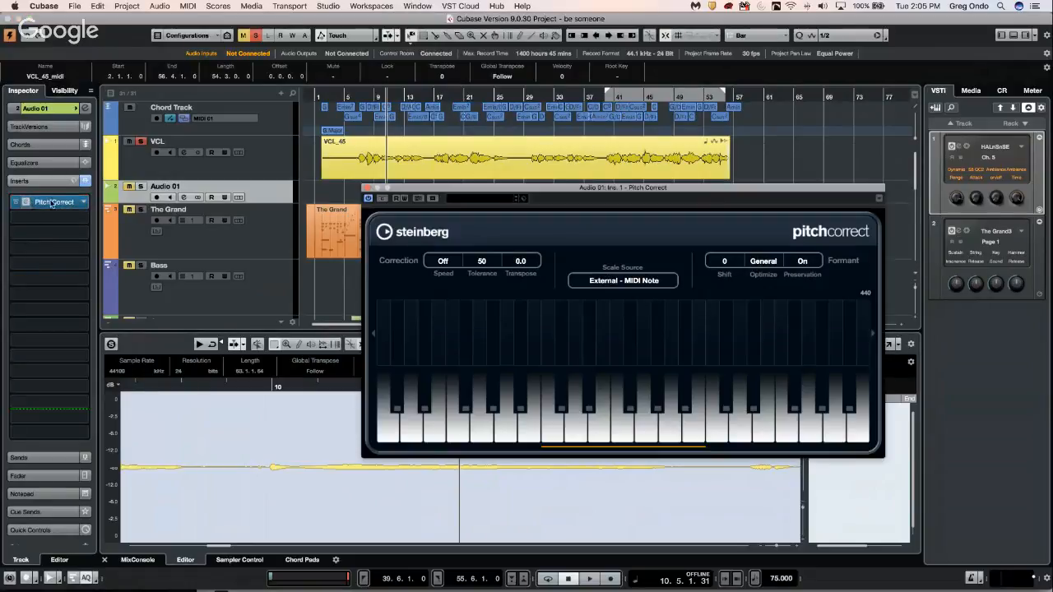
click(627, 283)
click(625, 279)
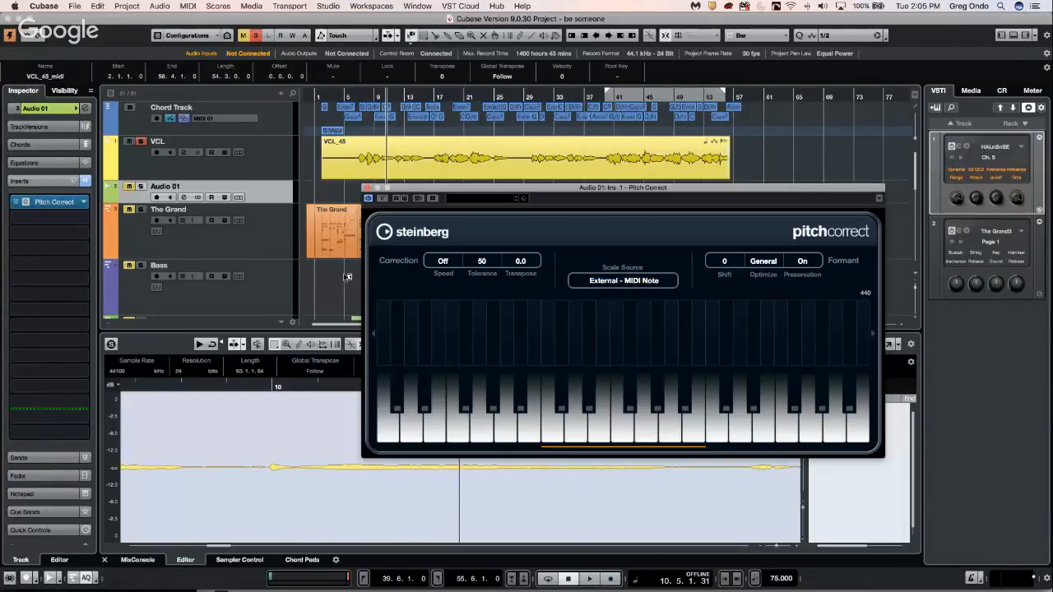
Step: Select the VCL_45_midi part and review the output routing choices of the MIDI 02 track
scroll(354, 164, down, 10)
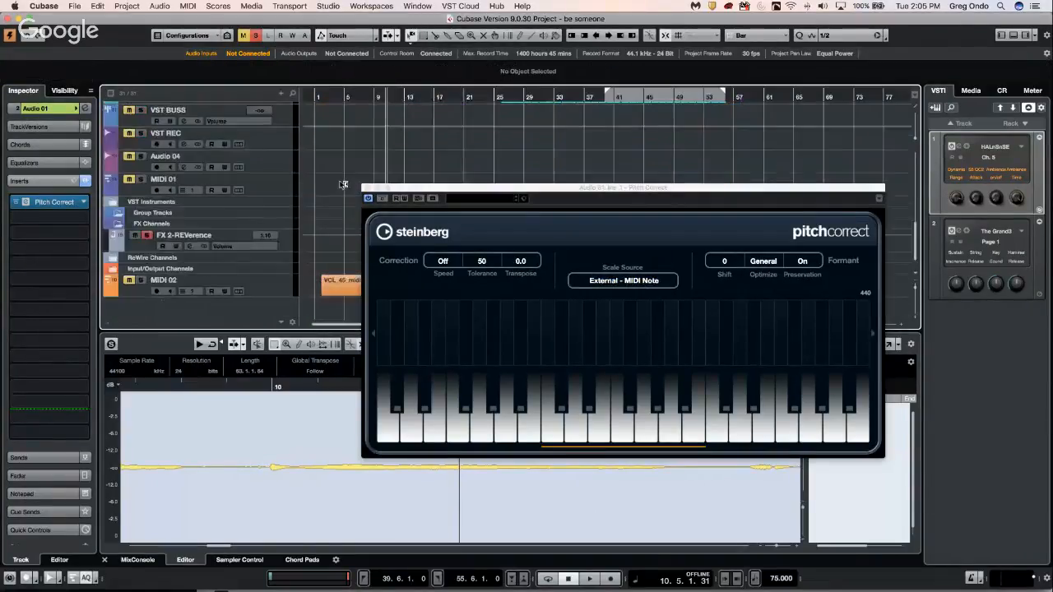
scroll(344, 184, up, 8)
scroll(344, 184, down, 10)
click(341, 282)
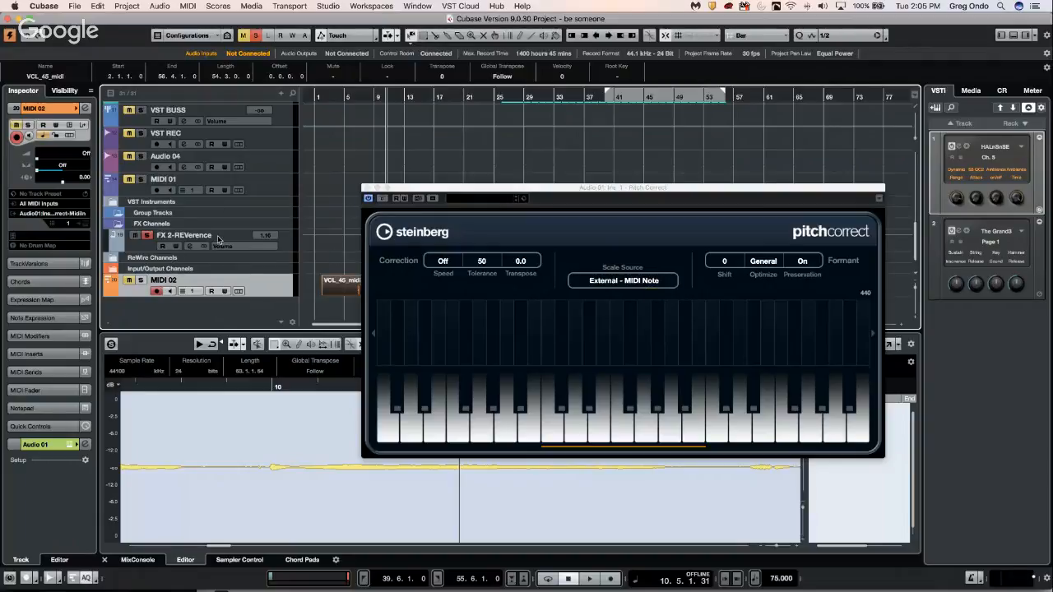
click(70, 214)
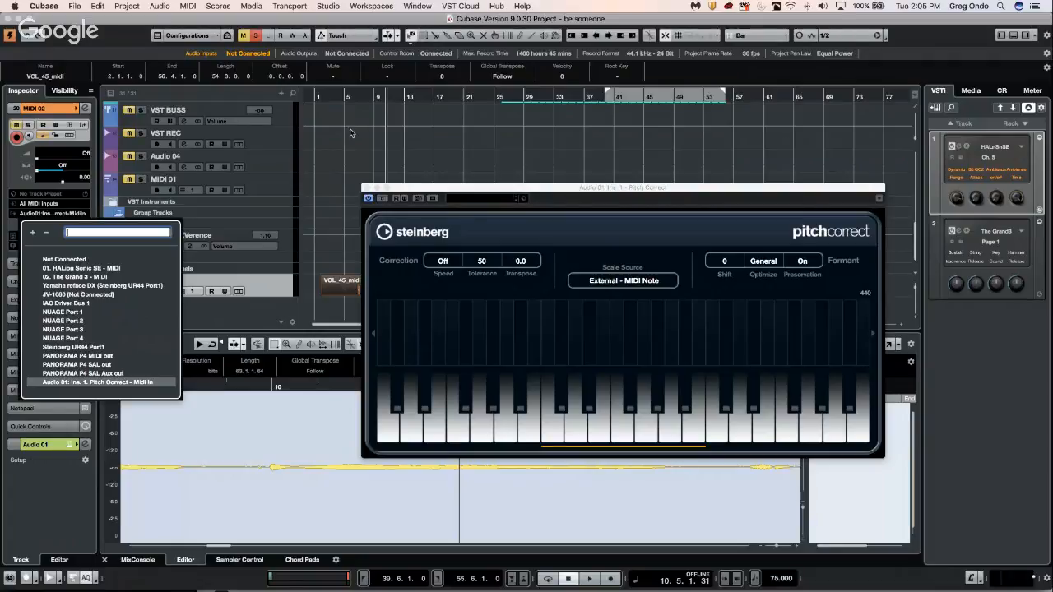
click(342, 167)
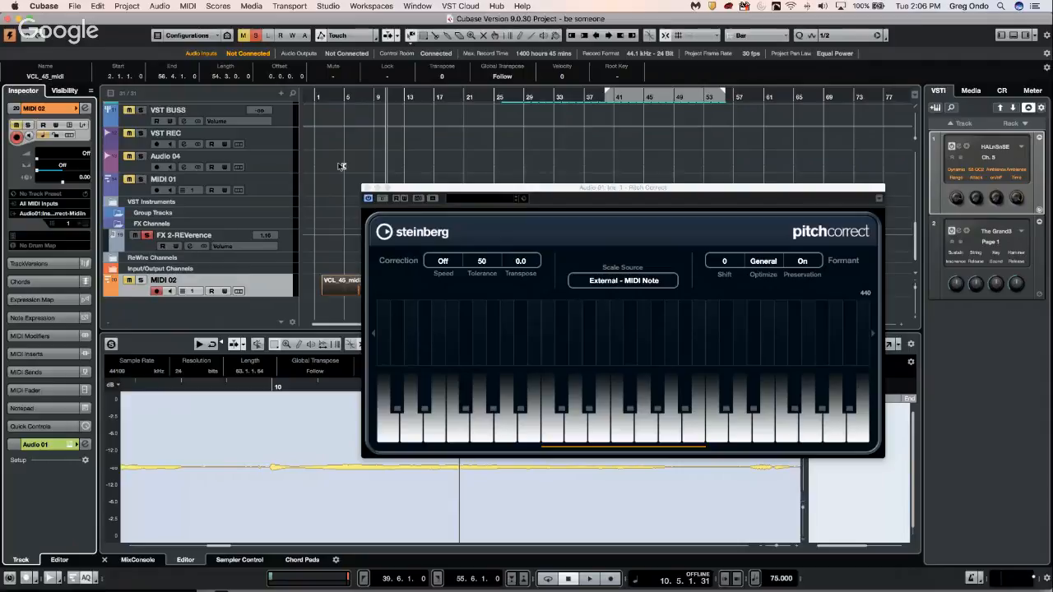
Step: Insert the SoftClipper distortion effect in the first insert slot of Audio 04, then close both open plug-in windows
click(286, 187)
click(271, 167)
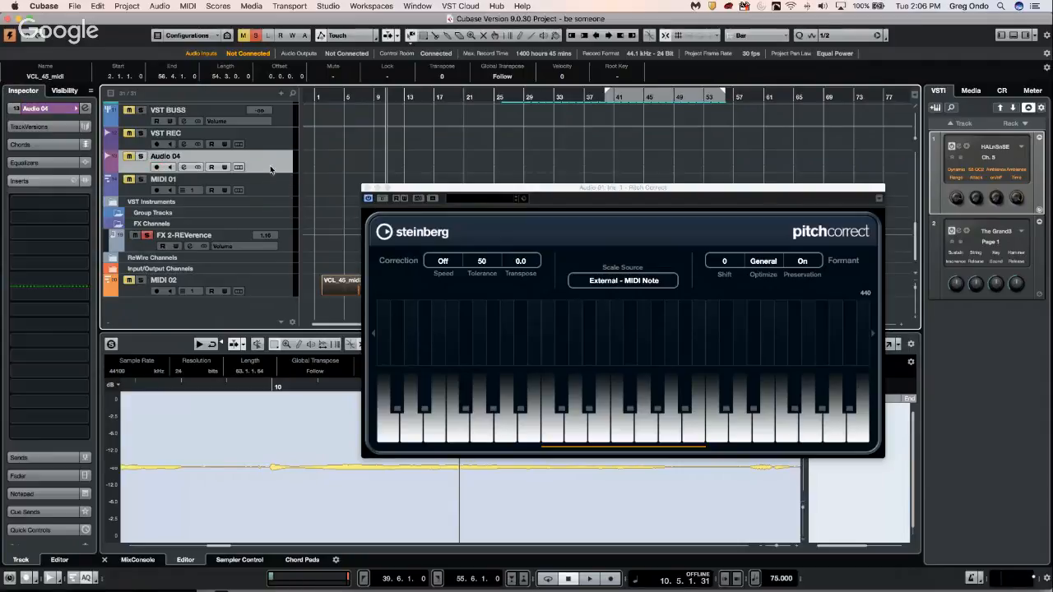
click(46, 202)
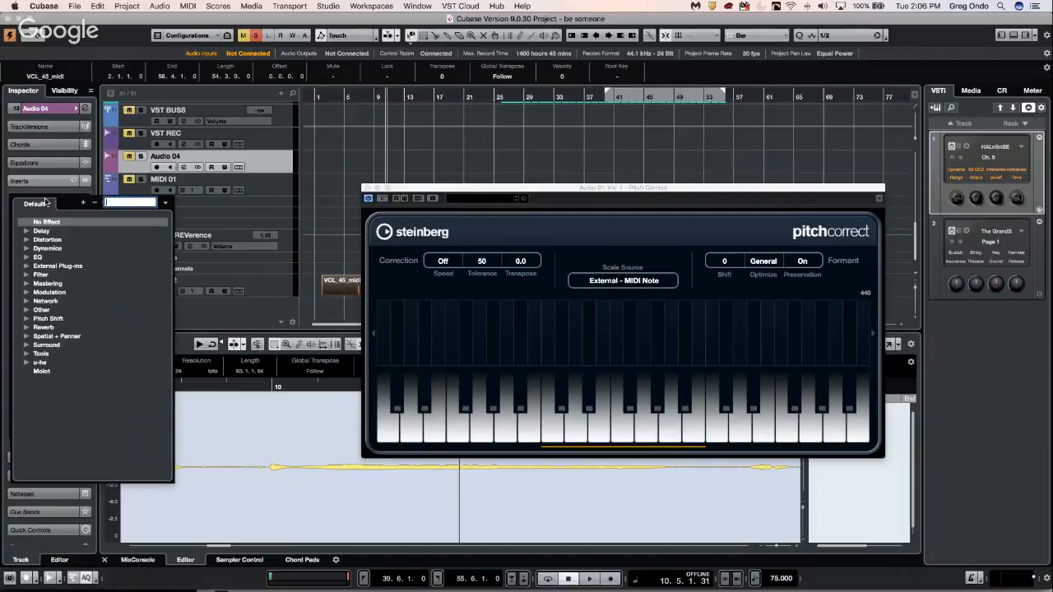
click(27, 248)
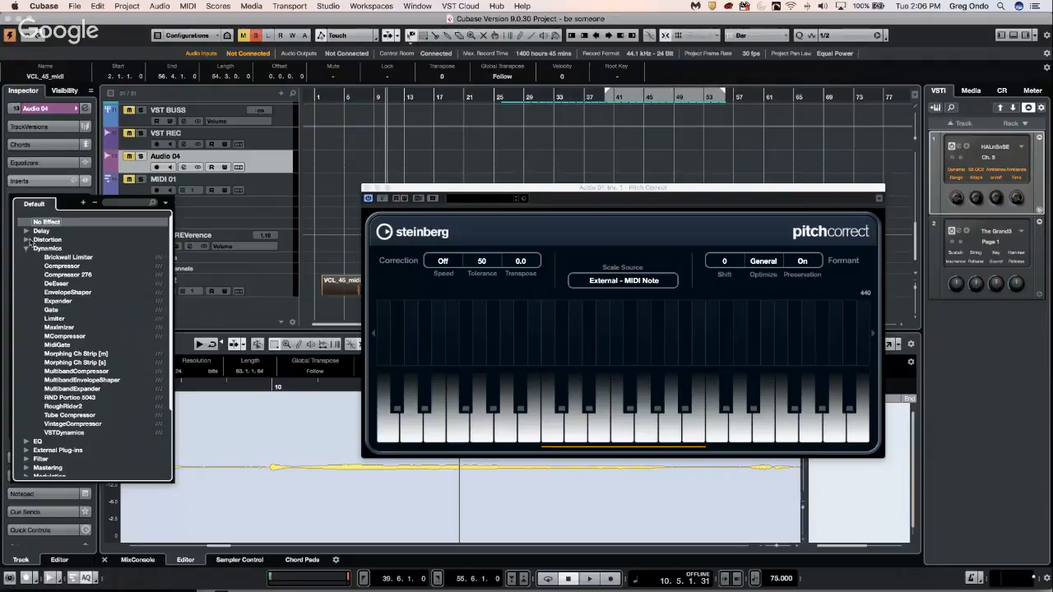
click(27, 239)
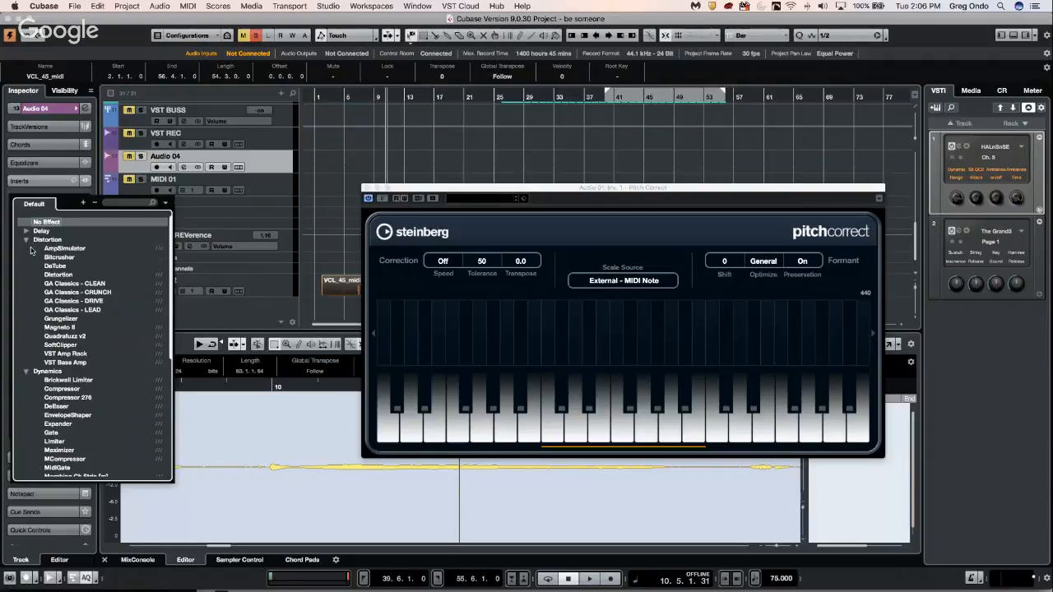
click(71, 346)
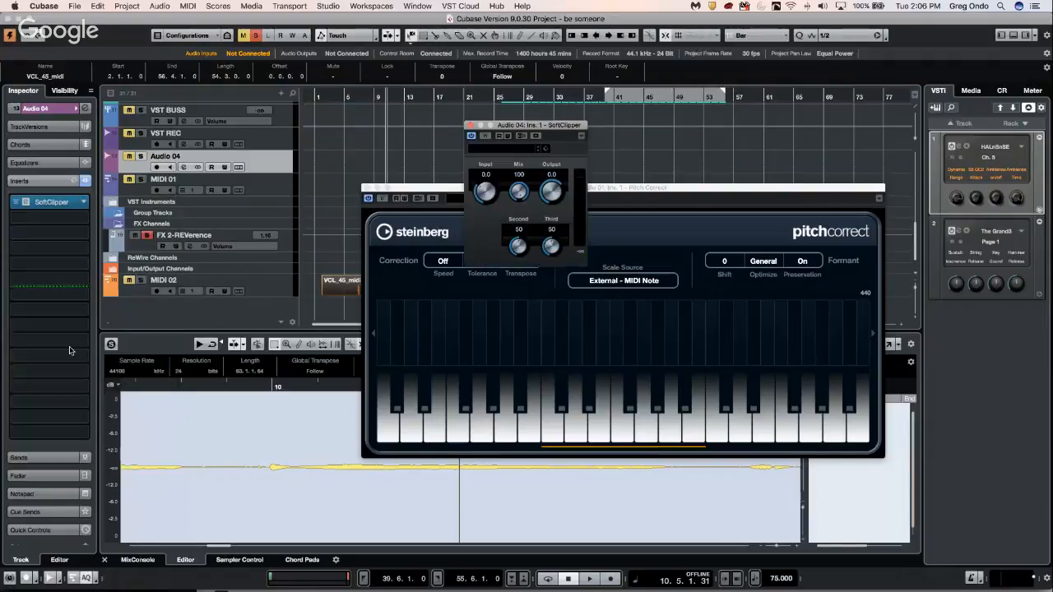
drag(537, 124, 330, 86)
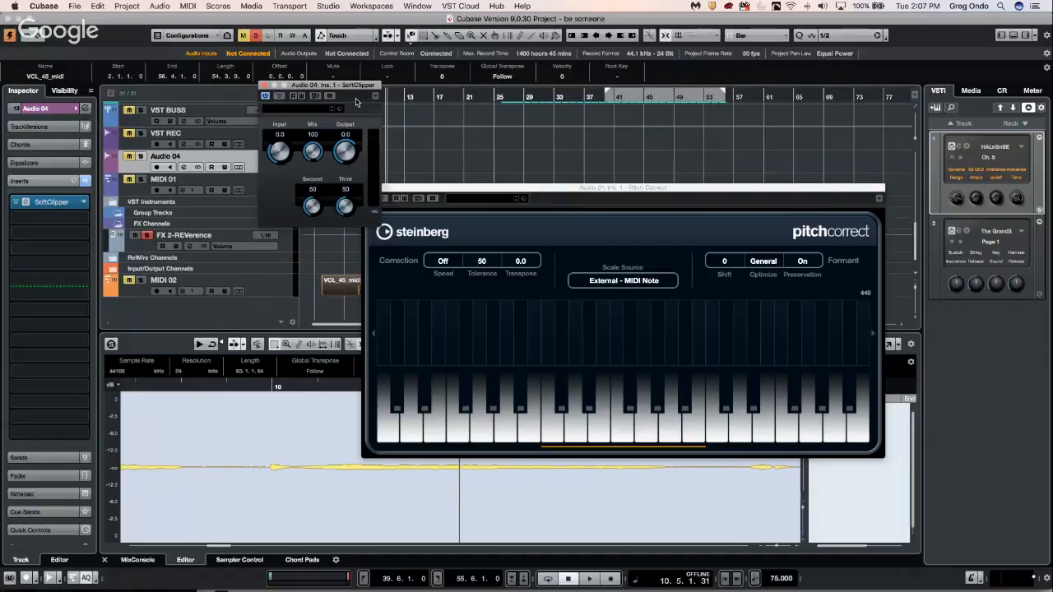
click(263, 84)
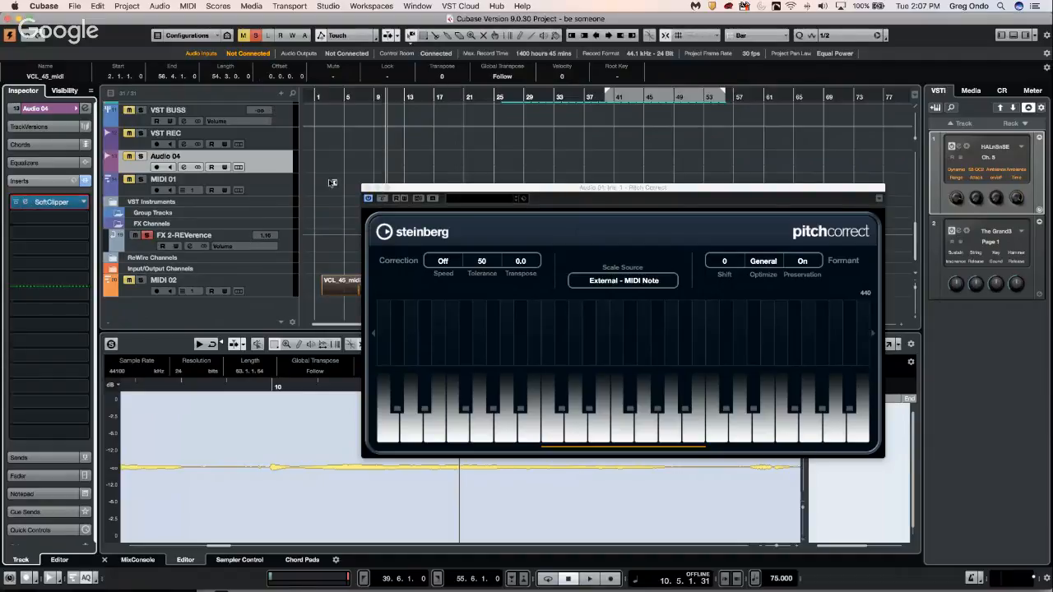
click(366, 188)
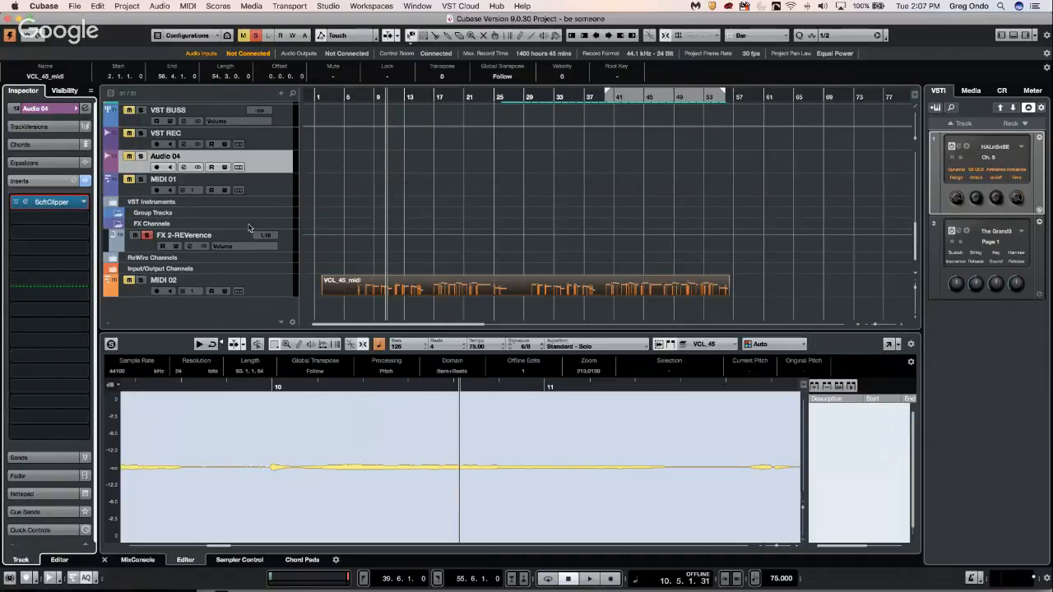
Step: Open the channel settings window of the Audio 04 track and move it over the track list
click(252, 162)
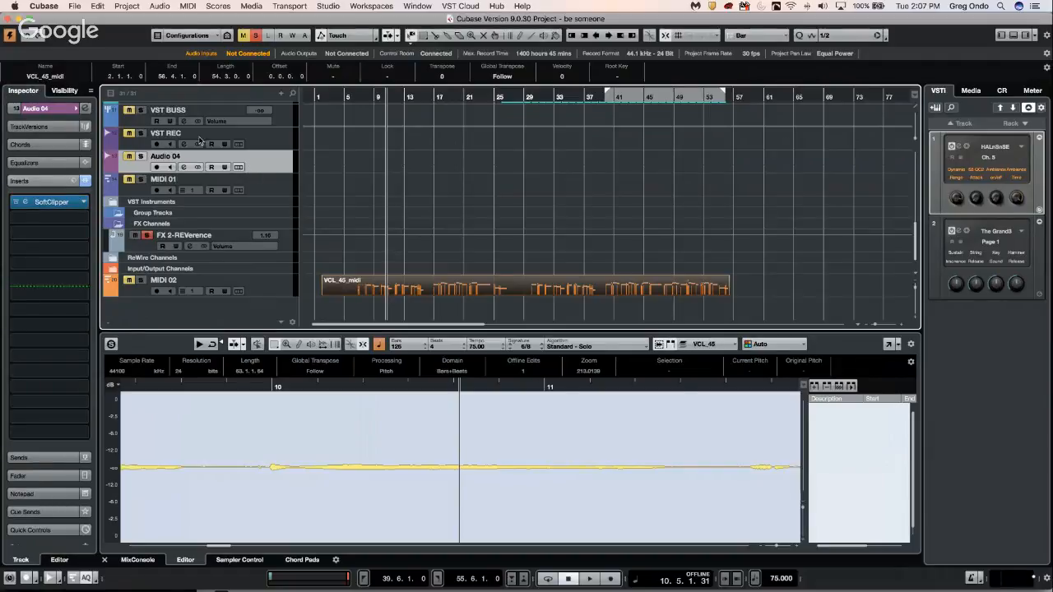
click(63, 109)
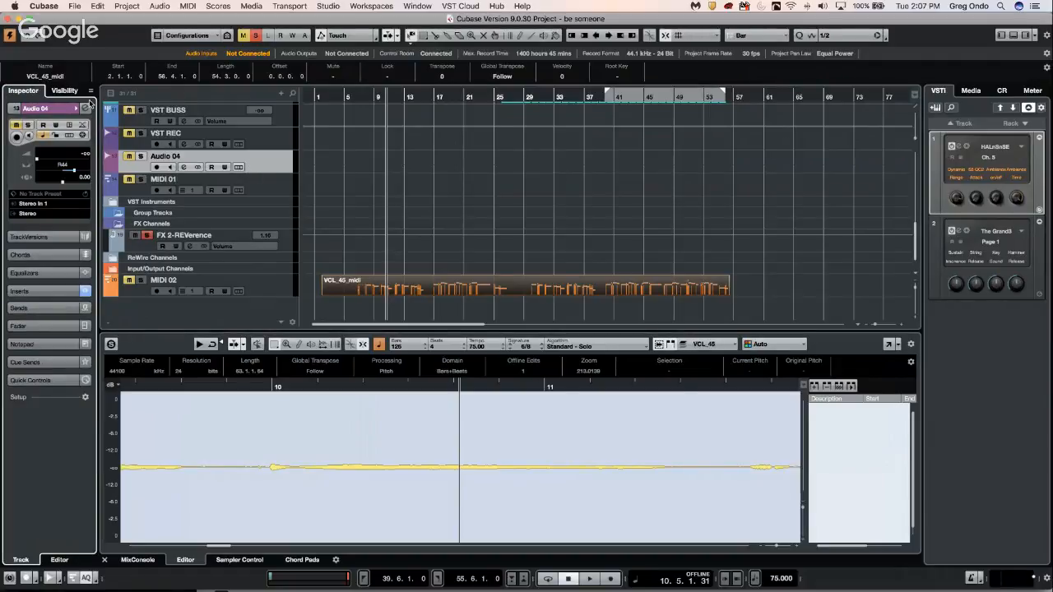
click(86, 108)
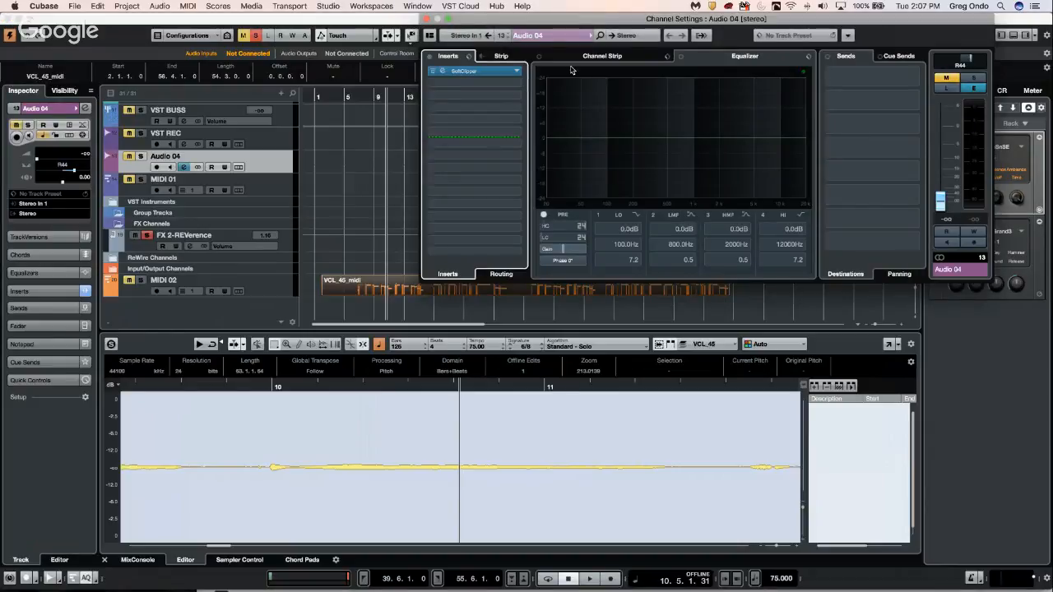
drag(568, 18, 313, 97)
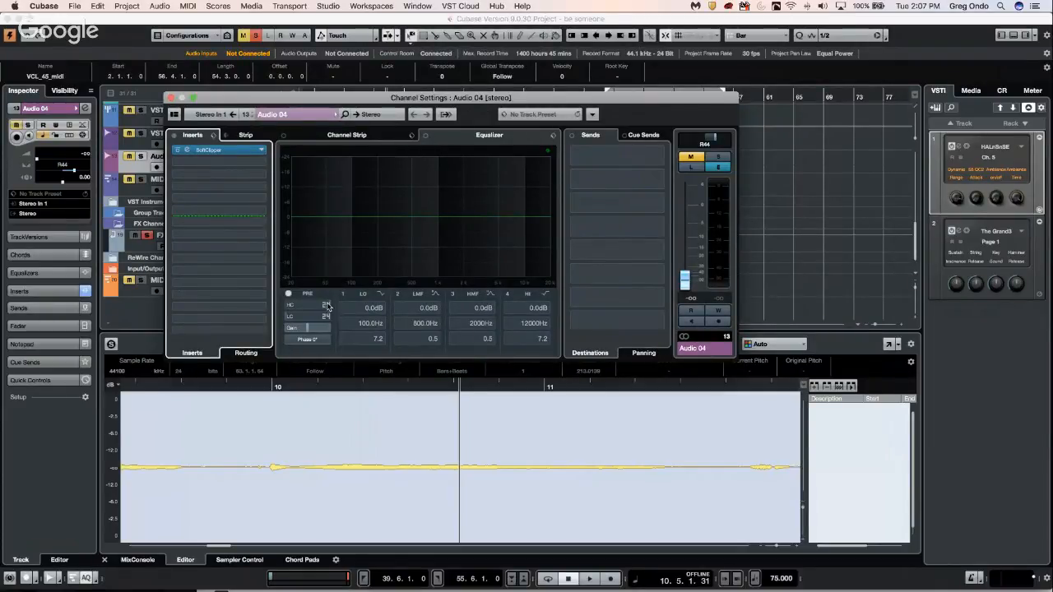
Step: Set Audio 04's low EQ band to Low Shelf III, enable the pre high-cut and low-cut filters, and check the high-mid band's filter type
click(383, 294)
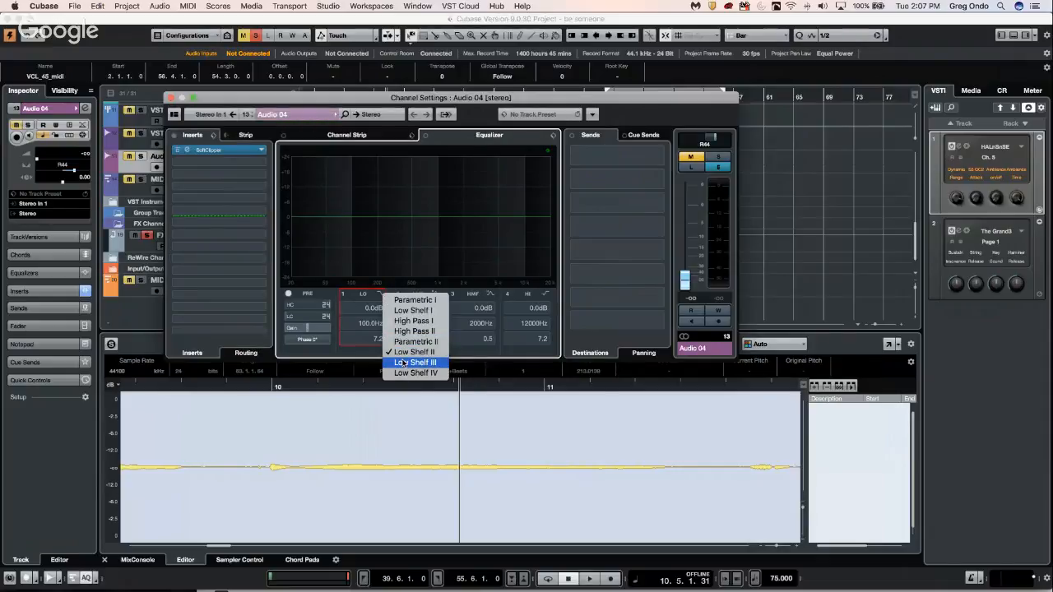
click(403, 363)
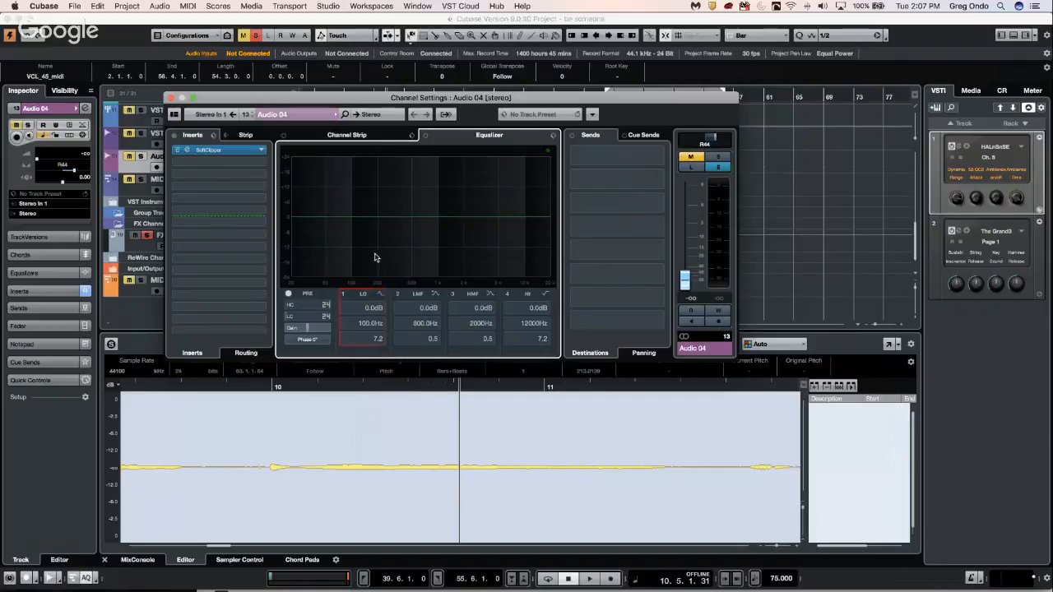
click(288, 306)
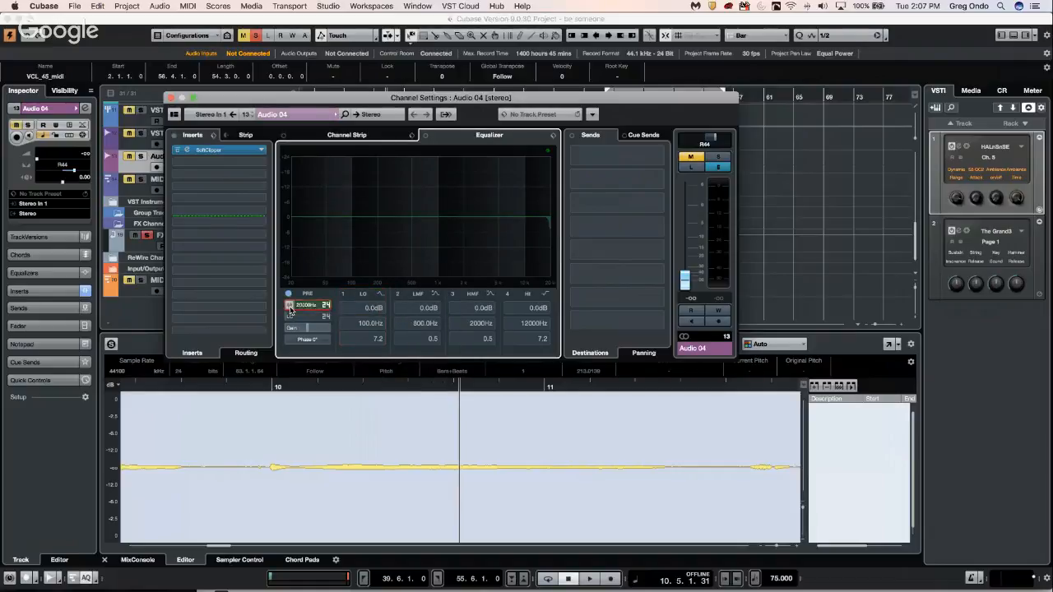
click(289, 316)
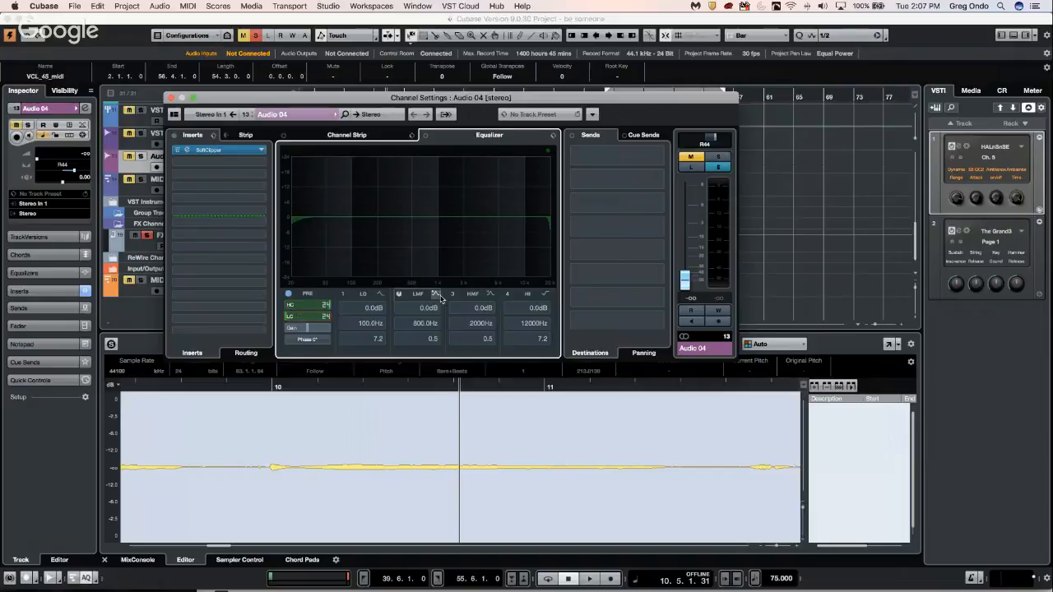
click(491, 297)
click(501, 301)
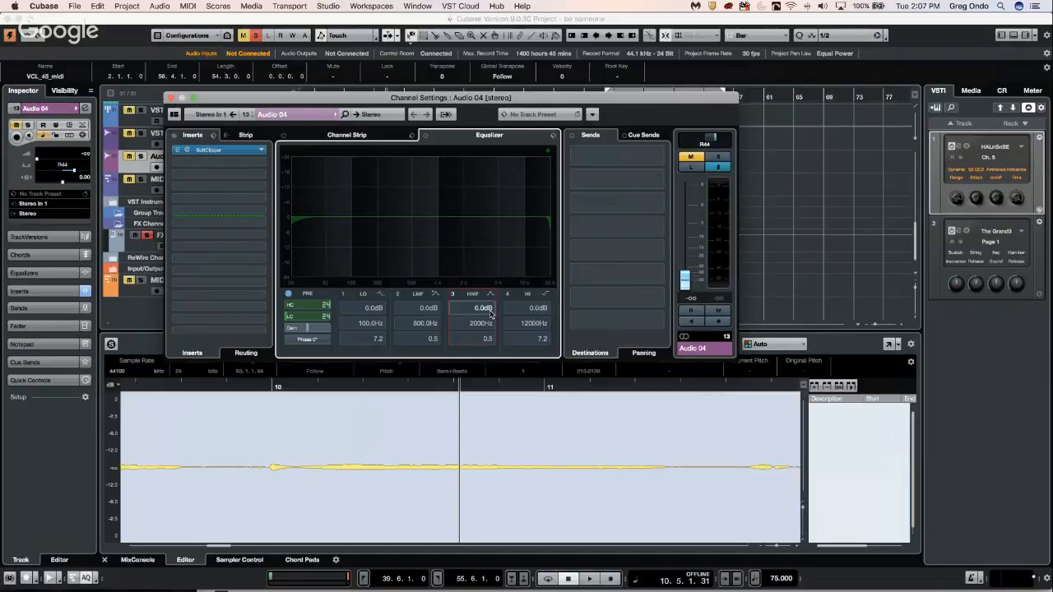
Step: Review the equalizer preset options, then lower Audio 04's high-cut filter frequency well into the upper range
click(554, 139)
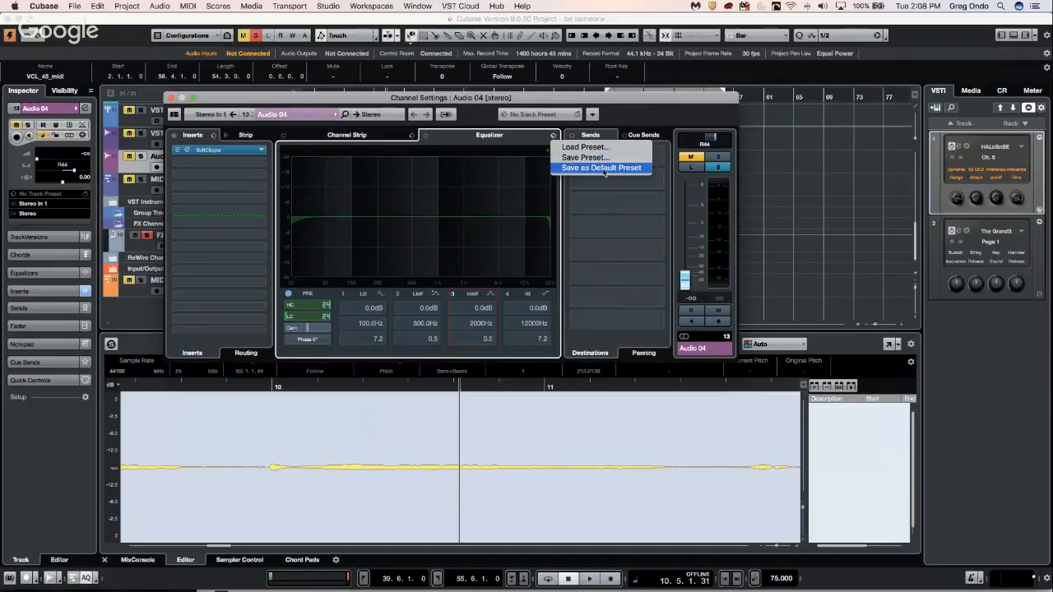
click(294, 316)
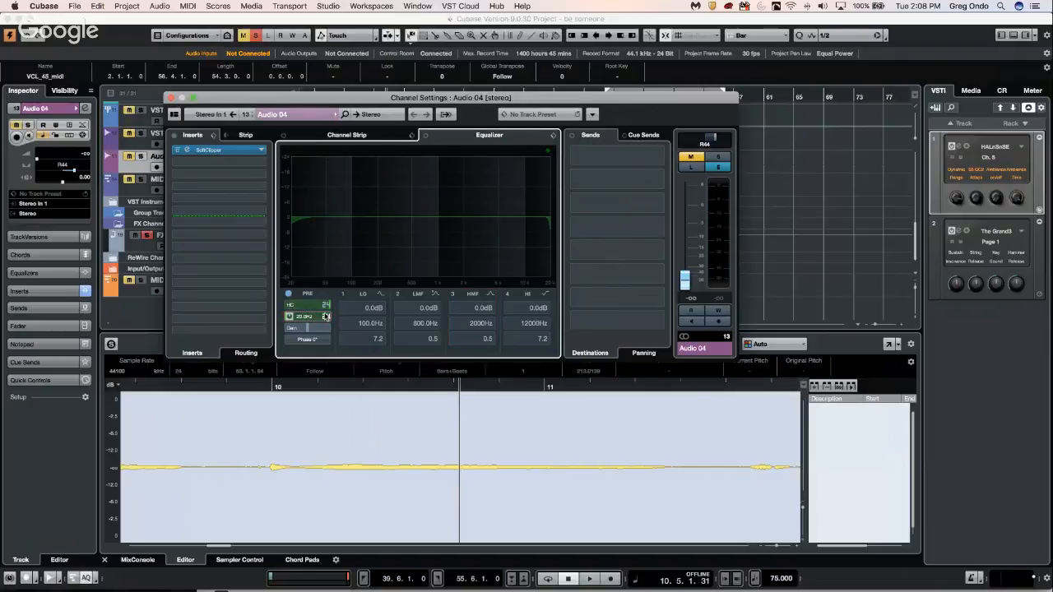
click(298, 317)
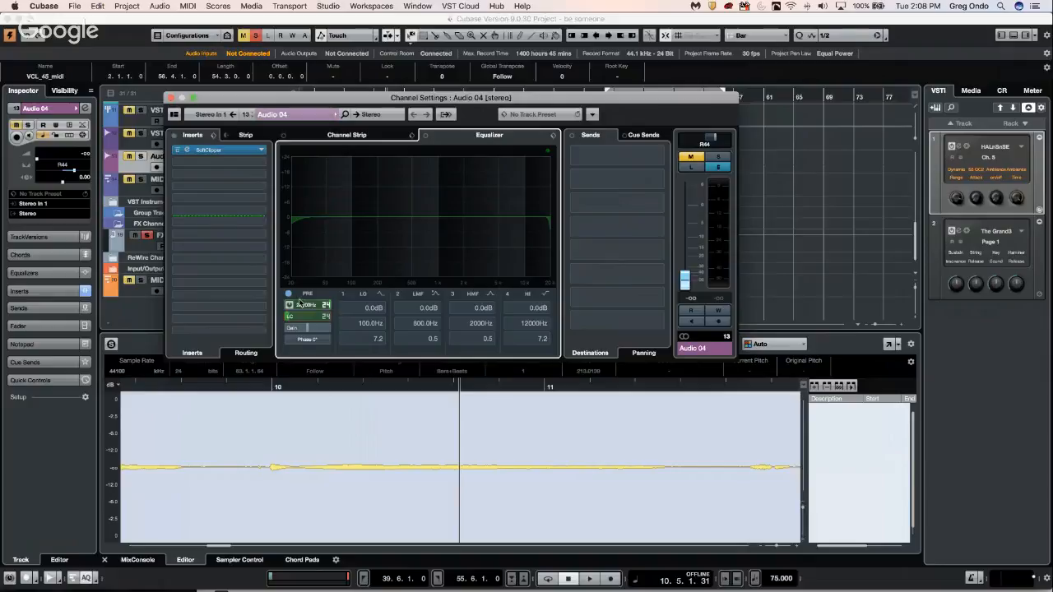
mouse_move(291, 308)
mouse_down()
mouse_move(318, 307)
mouse_move(283, 310)
mouse_up()
click(290, 305)
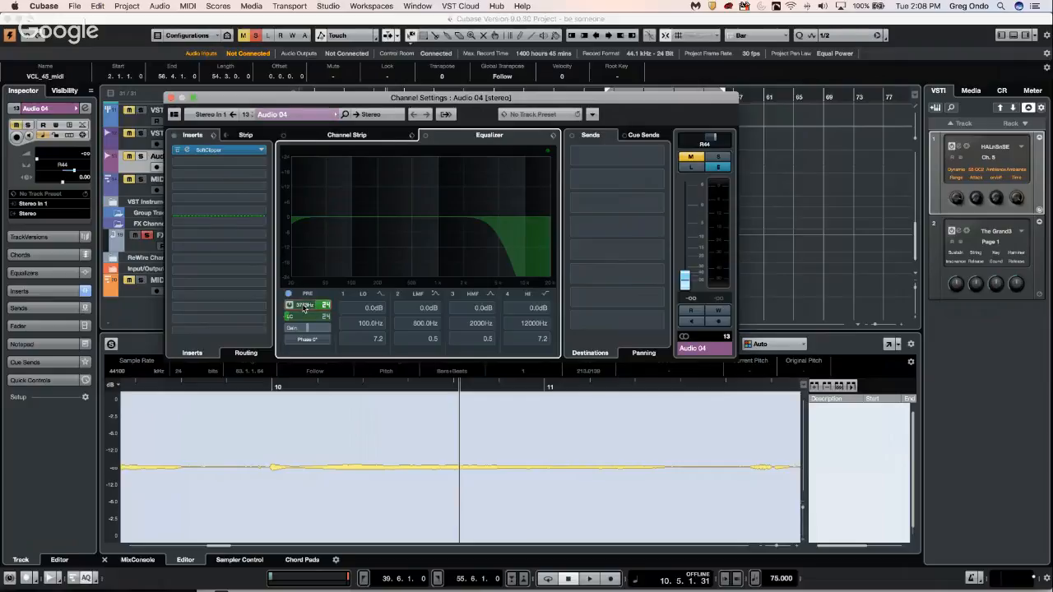
Step: Save Audio 04's current equalizer settings as the default preset and close the channel settings window
click(555, 135)
click(580, 168)
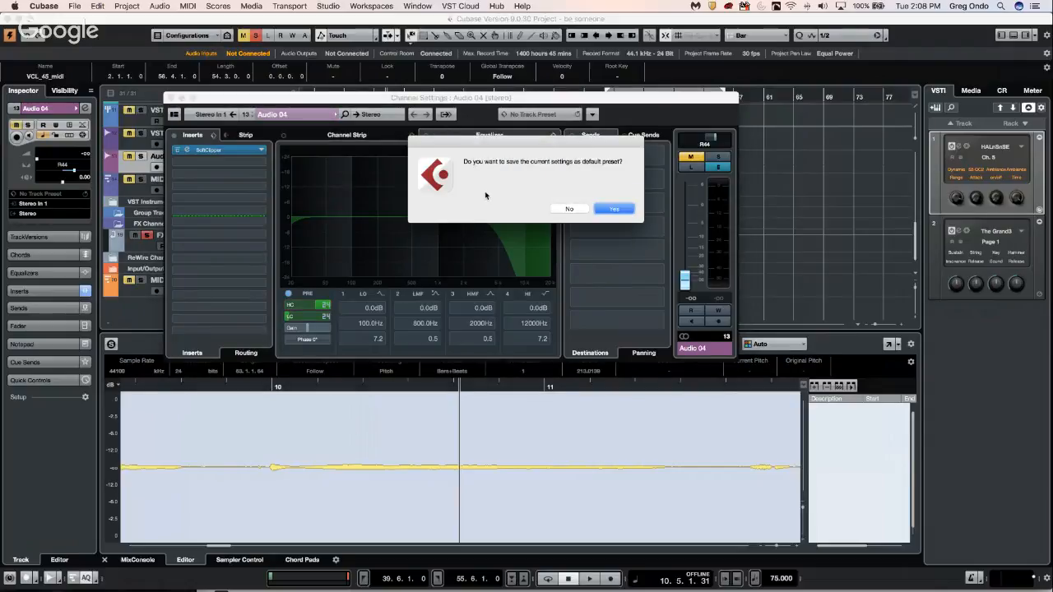
click(612, 209)
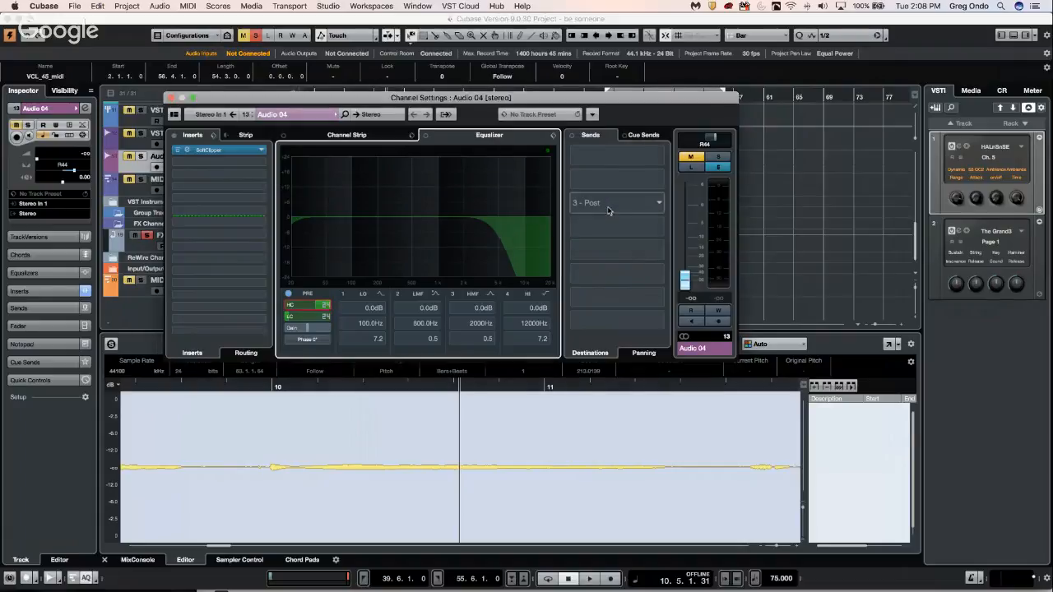
click(170, 97)
Step: Create a new empty project in the default location
click(74, 6)
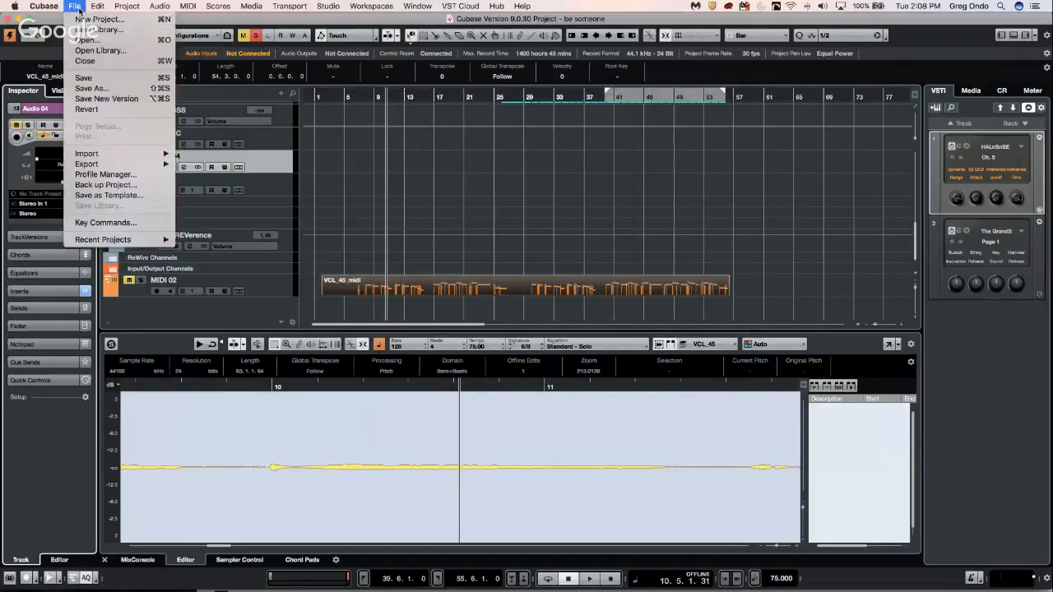
click(463, 179)
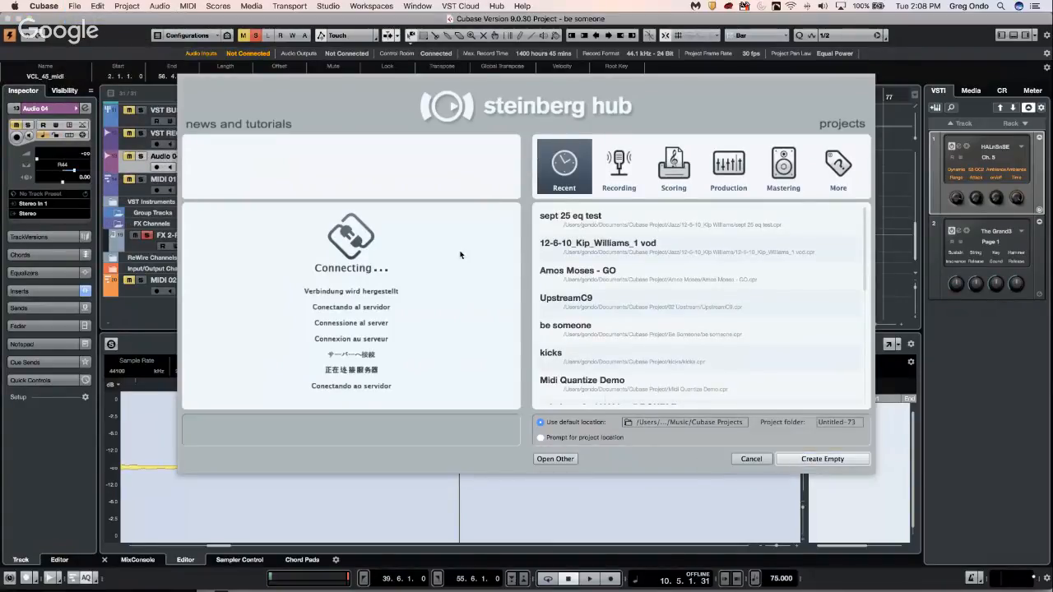
key(Return)
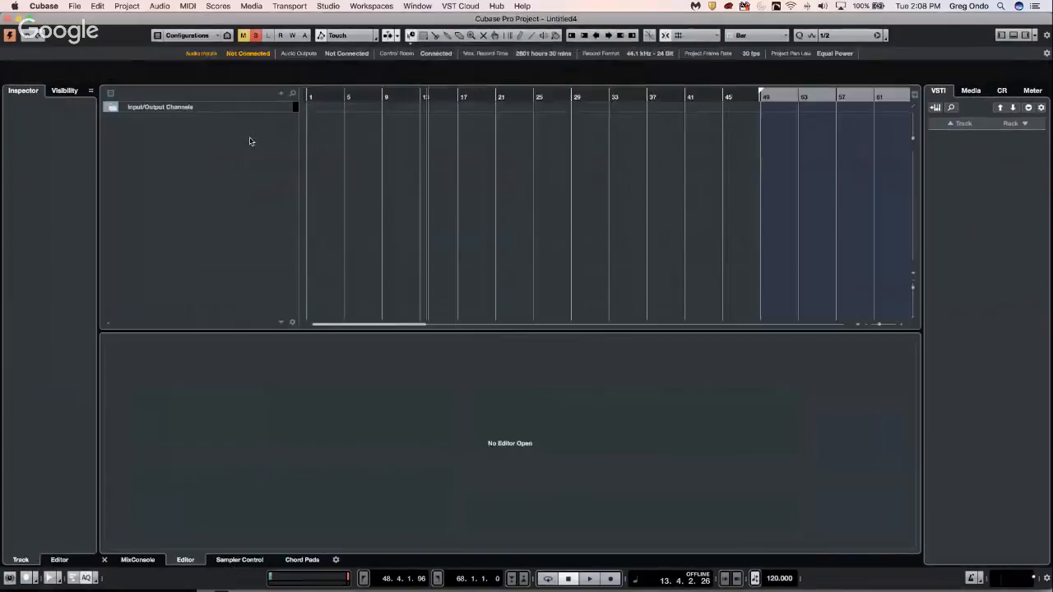
Step: Add nine stereo audio tracks to the empty project
right_click(248, 143)
click(289, 152)
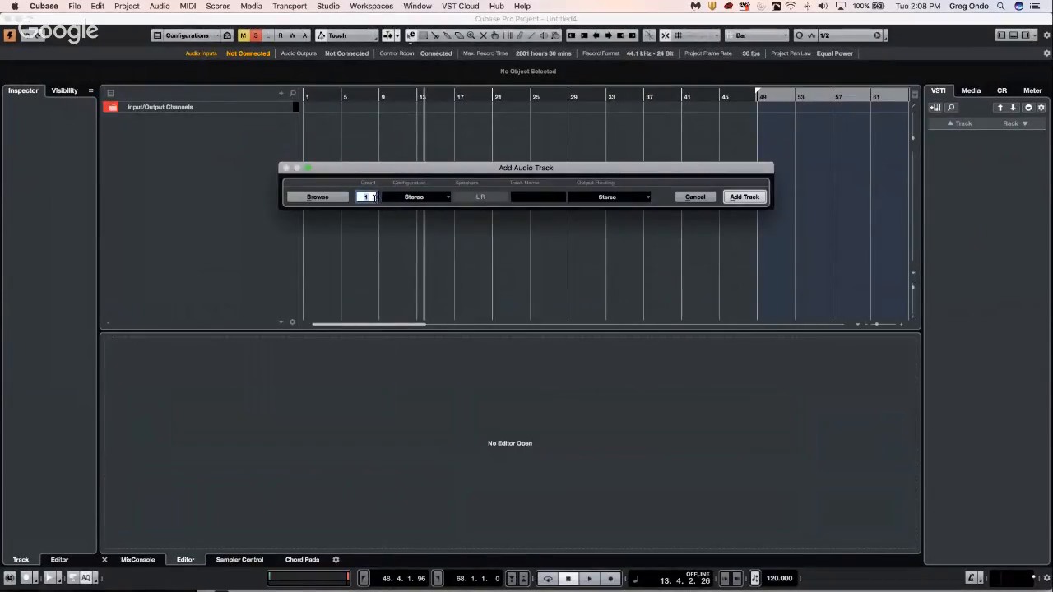
scroll(374, 197, up, 2)
click(745, 197)
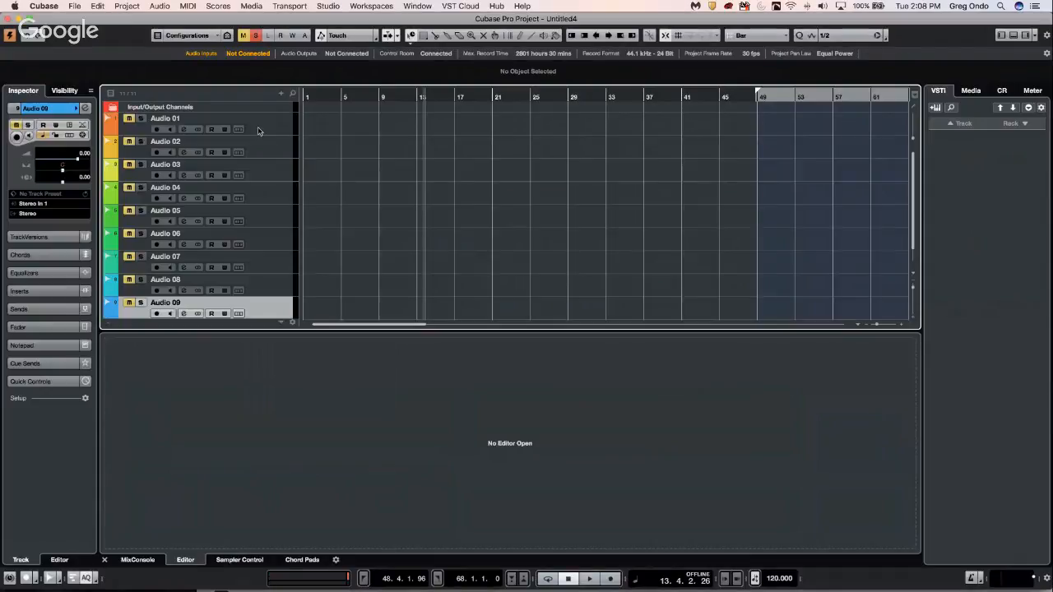
Step: Open the channel settings of Audio 01 and inspect its equalizer and the EQ preset options
click(262, 129)
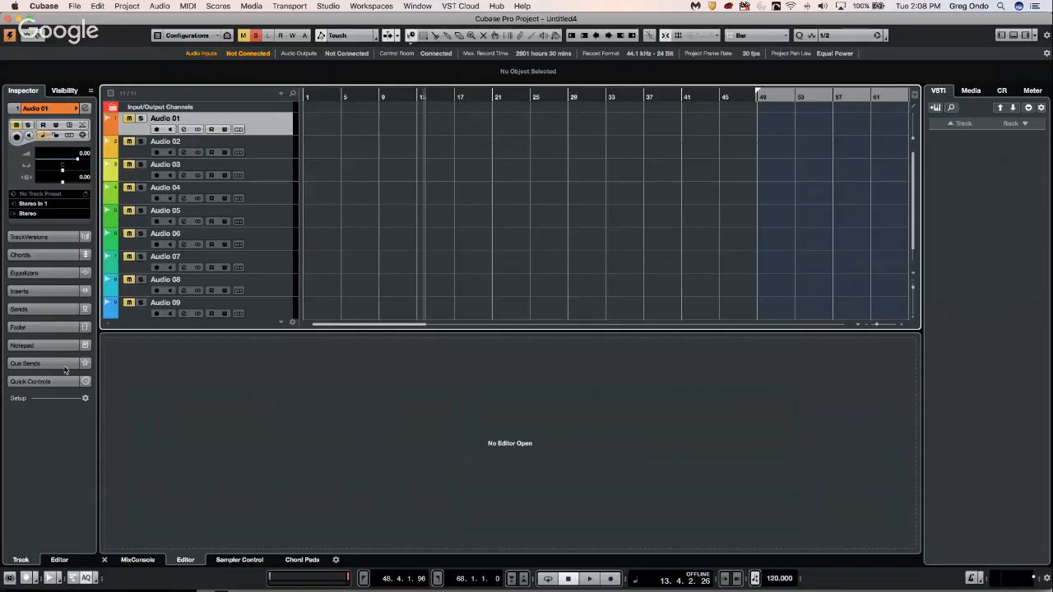
click(84, 108)
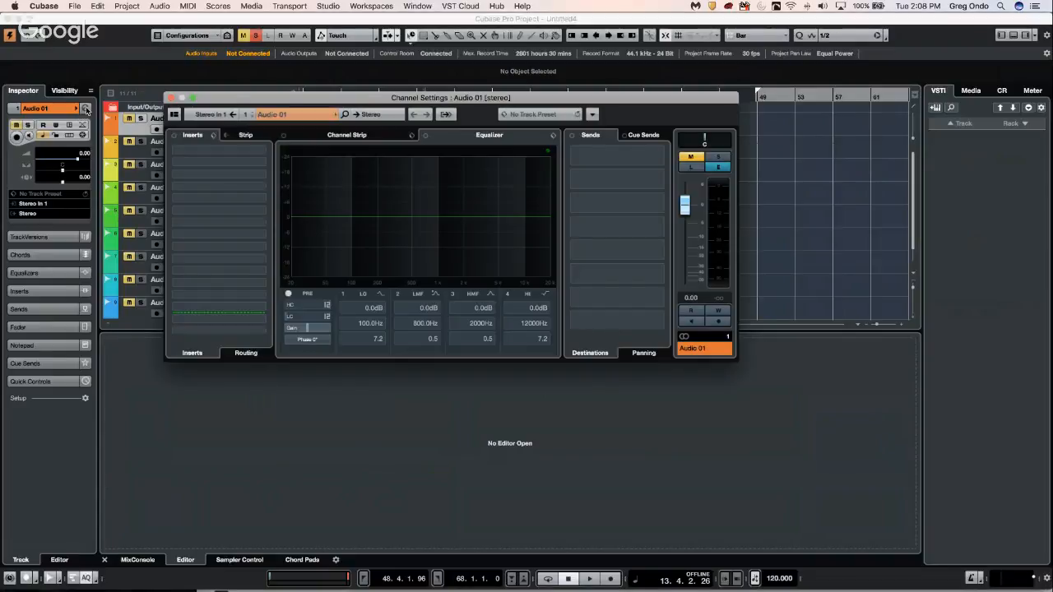
click(554, 135)
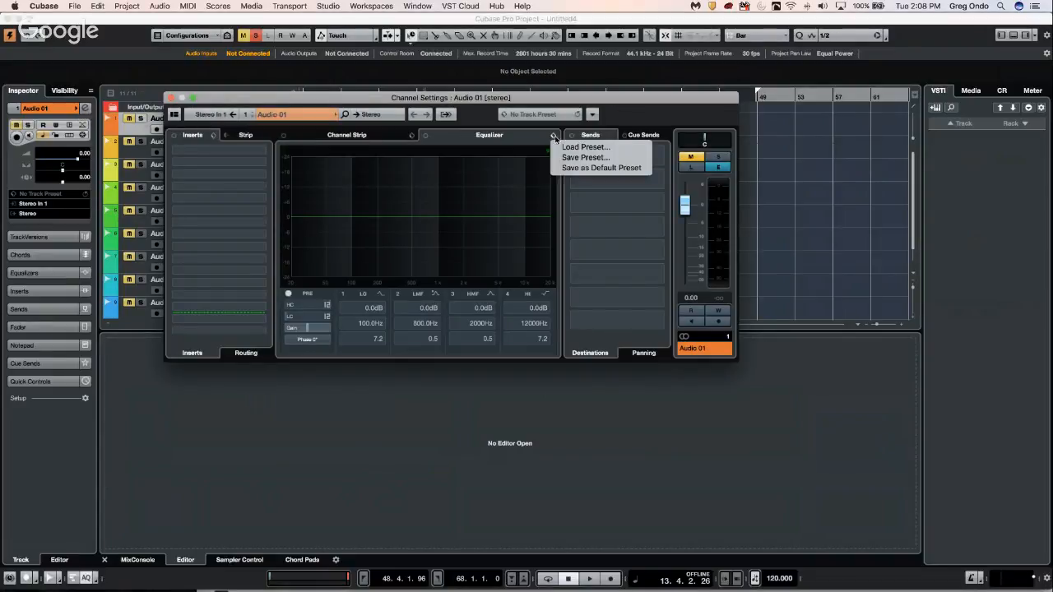
click(556, 136)
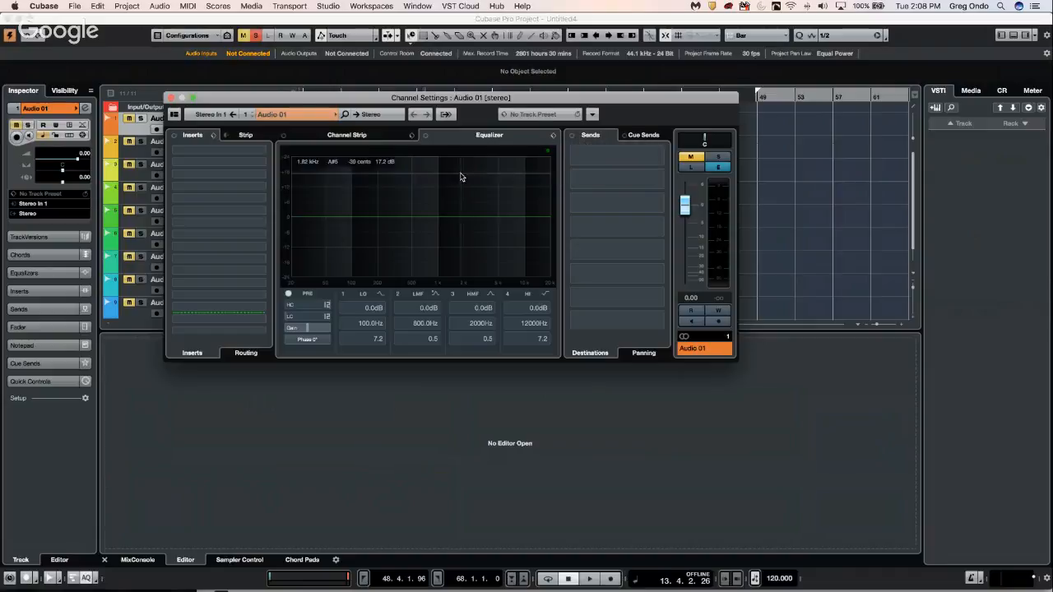
Step: Load the Default equalizer preset on Audio 01 and review the EQ preset options again
click(554, 136)
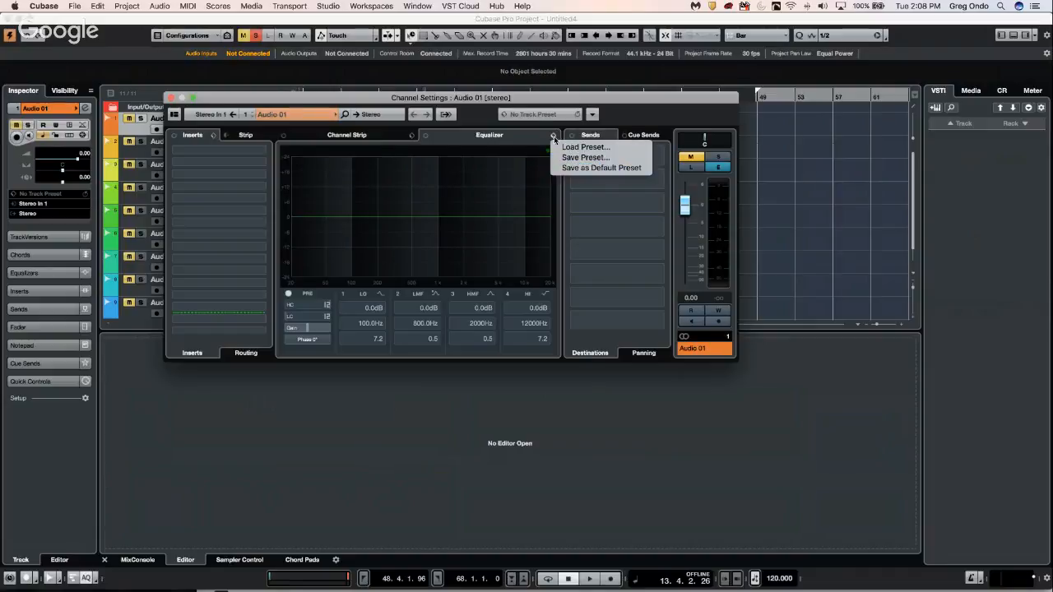
click(564, 147)
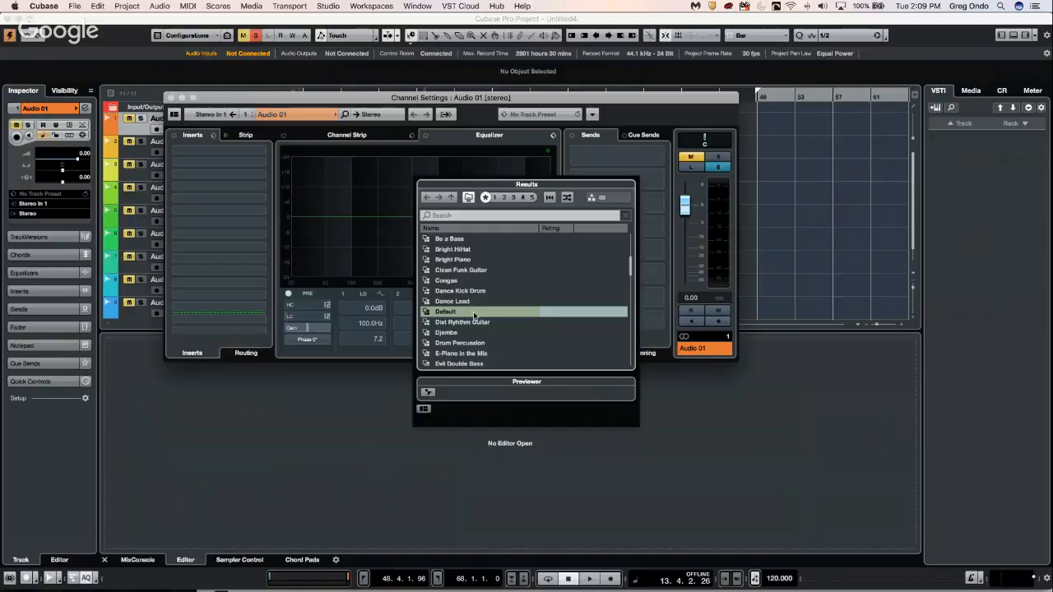
double_click(473, 311)
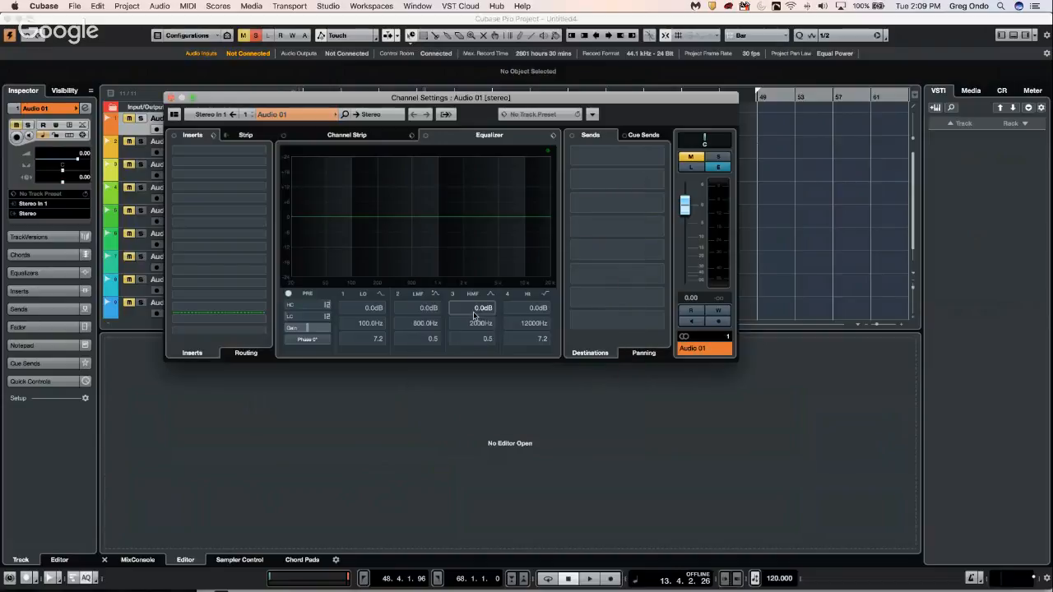
click(554, 137)
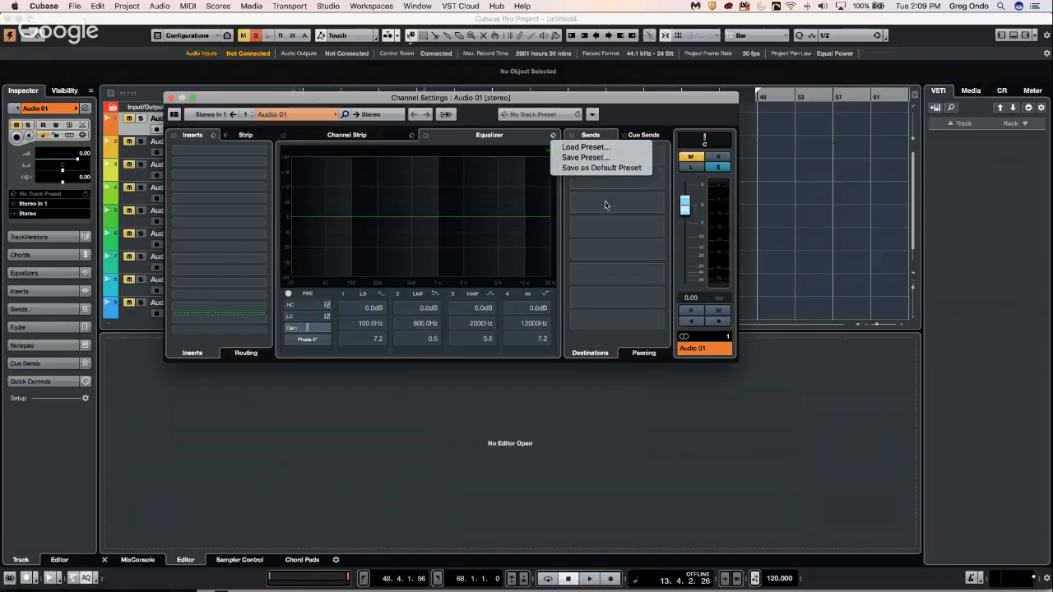
click(502, 174)
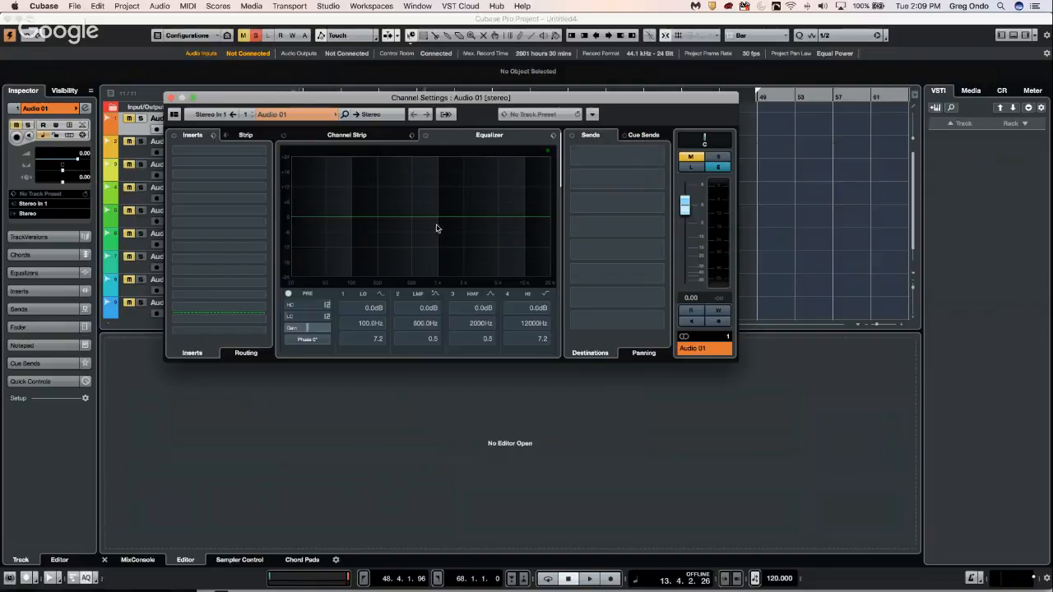
Step: Boost Audio 01's low-mid EQ band by about 5 dB near 436 Hz and save the equalizer as the default preset
drag(415, 216, 406, 205)
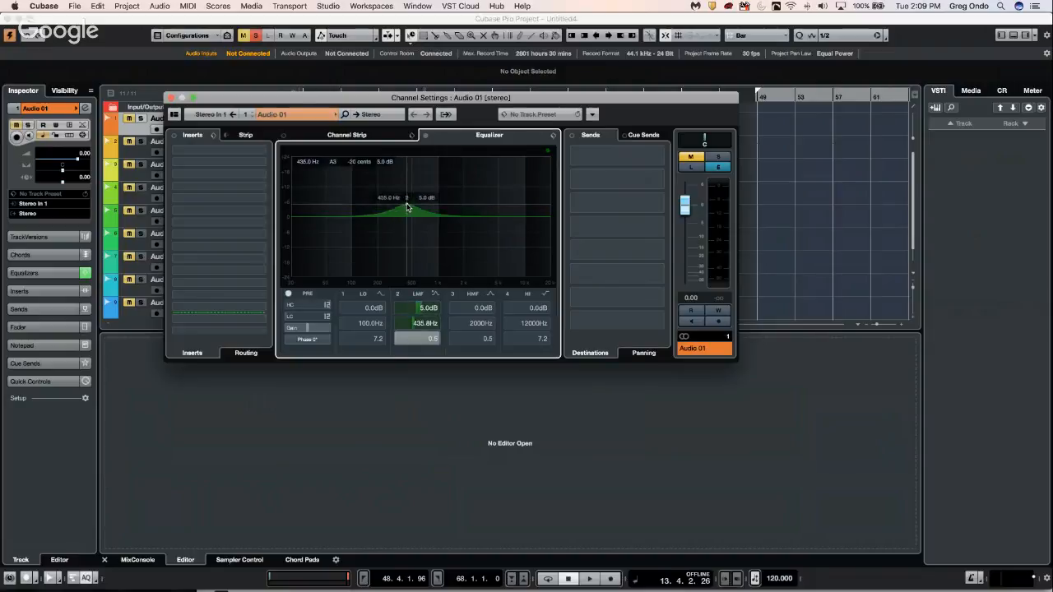
click(554, 136)
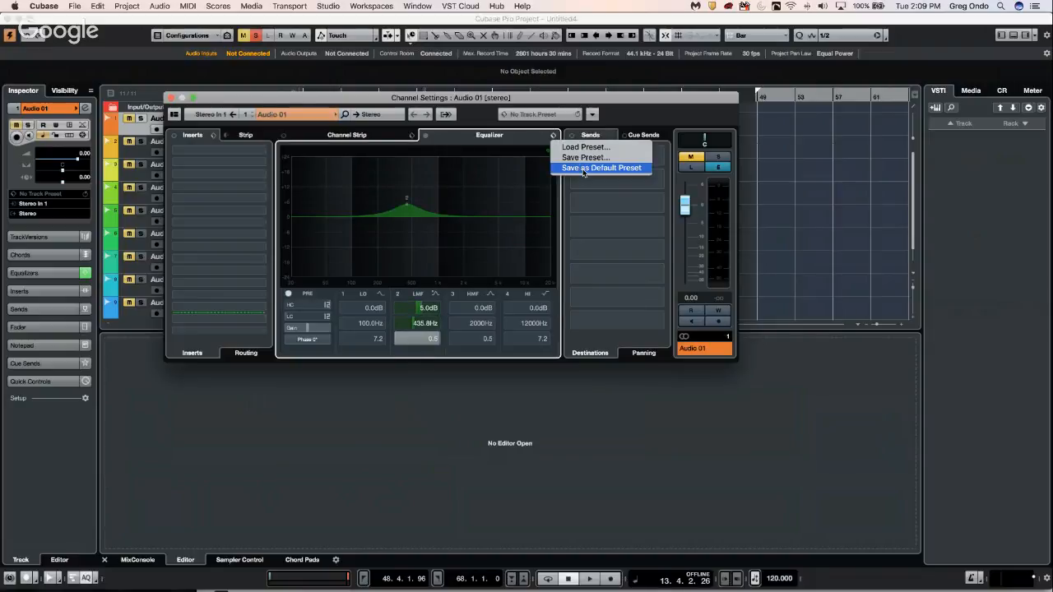
click(584, 169)
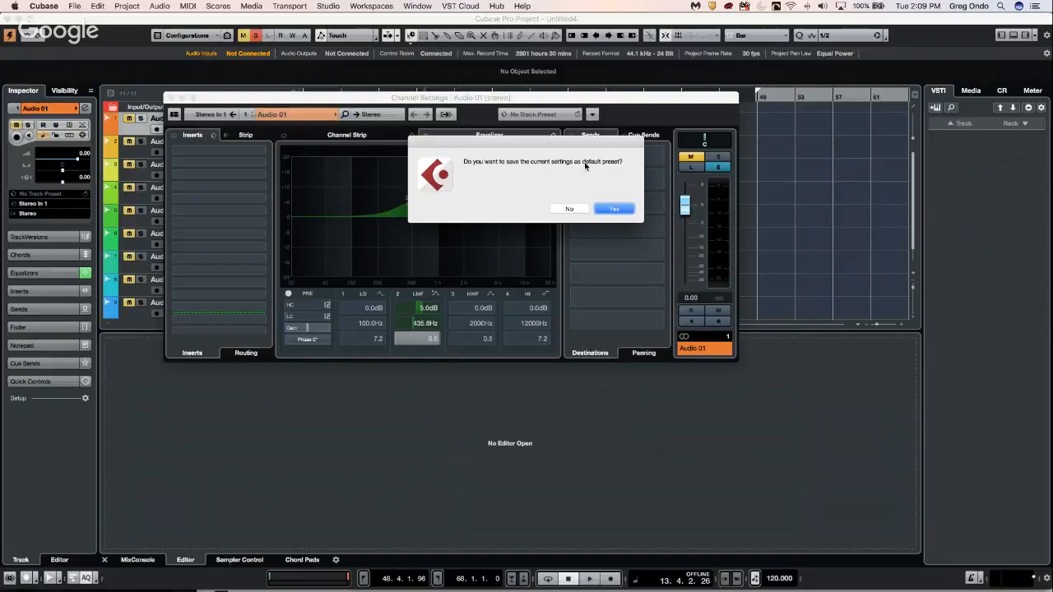
click(623, 212)
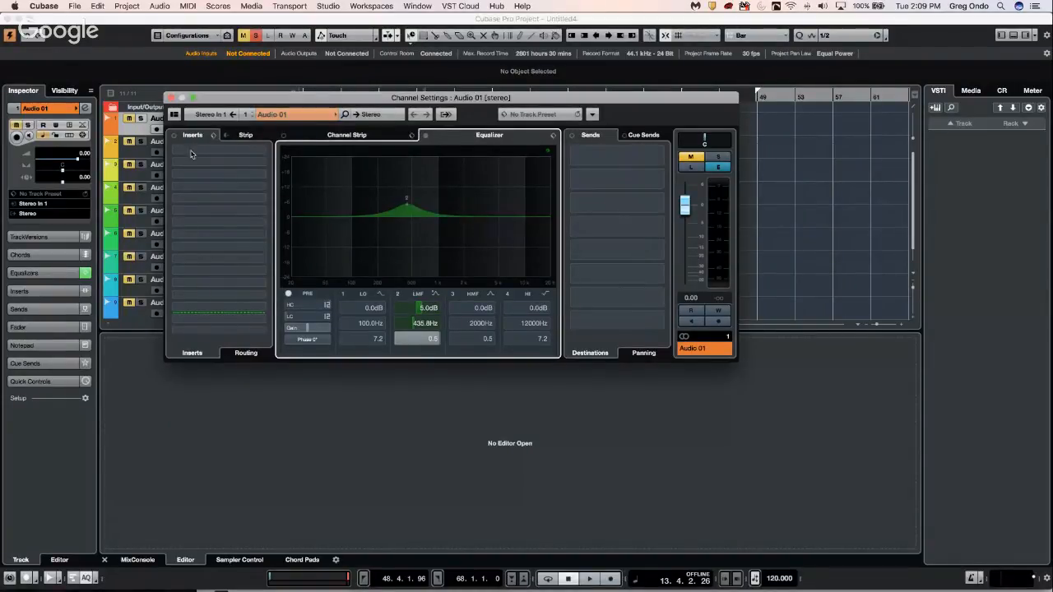
Step: Create a new empty project and add one stereo audio track to it
click(73, 8)
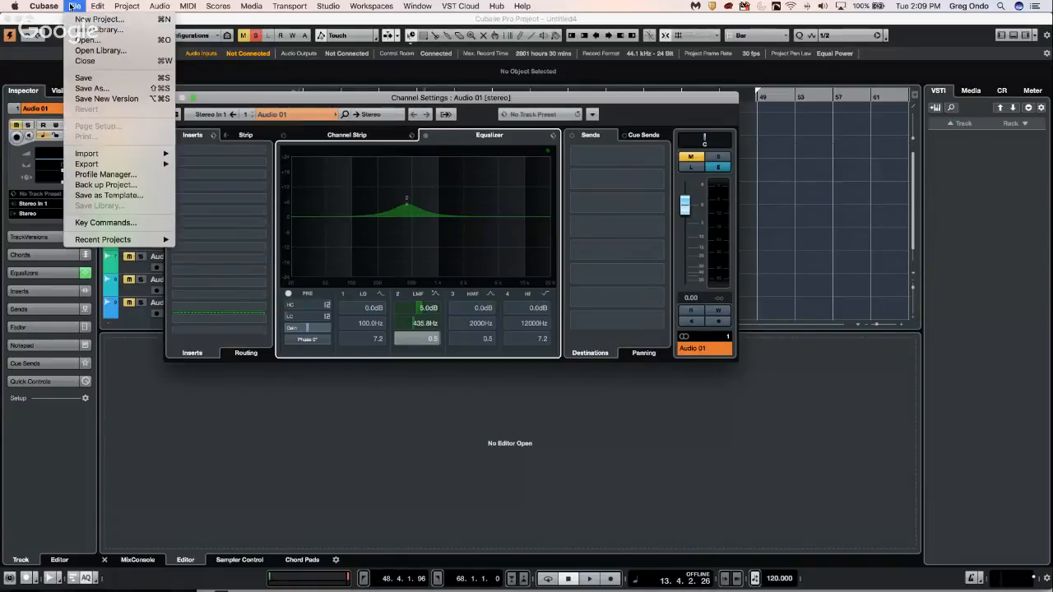
click(94, 19)
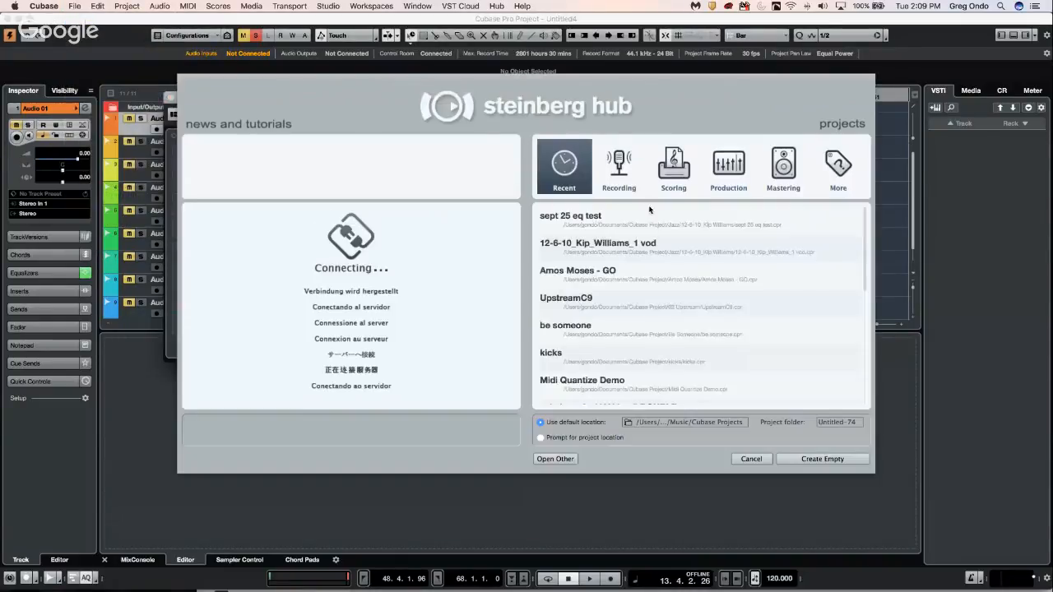
click(822, 461)
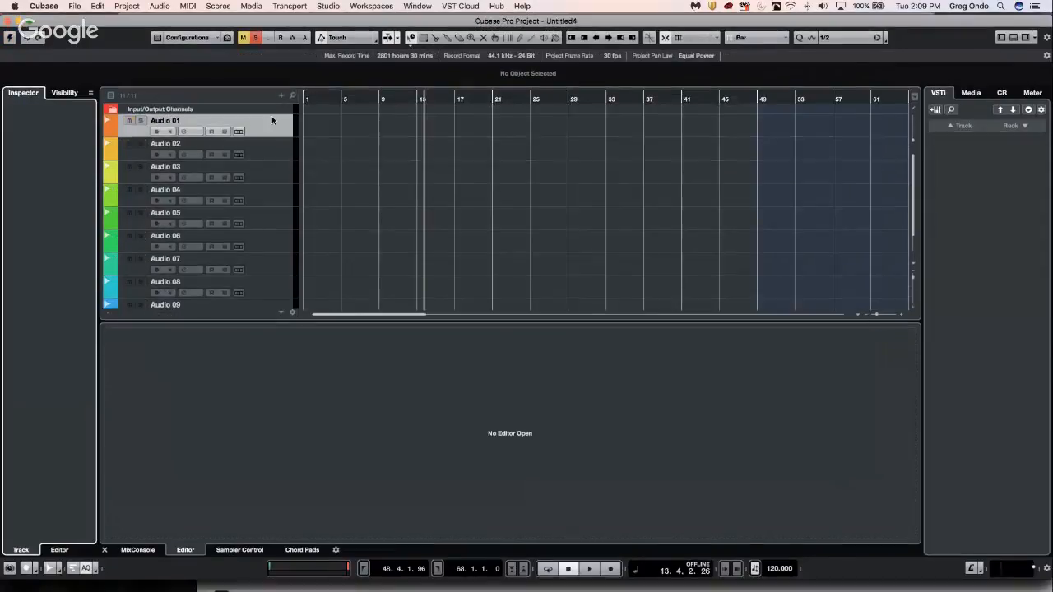
right_click(256, 130)
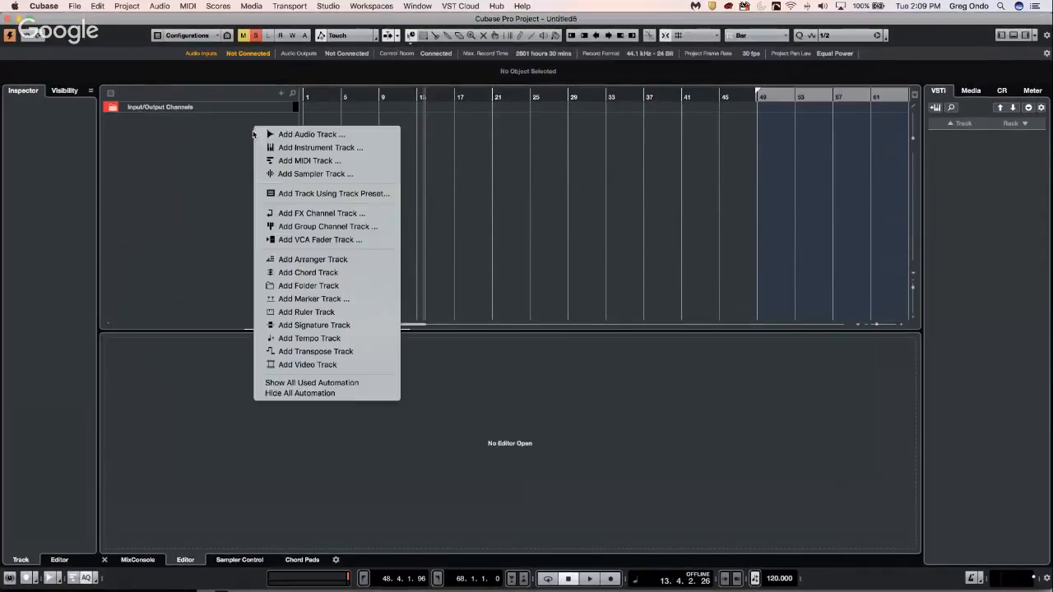
click(295, 135)
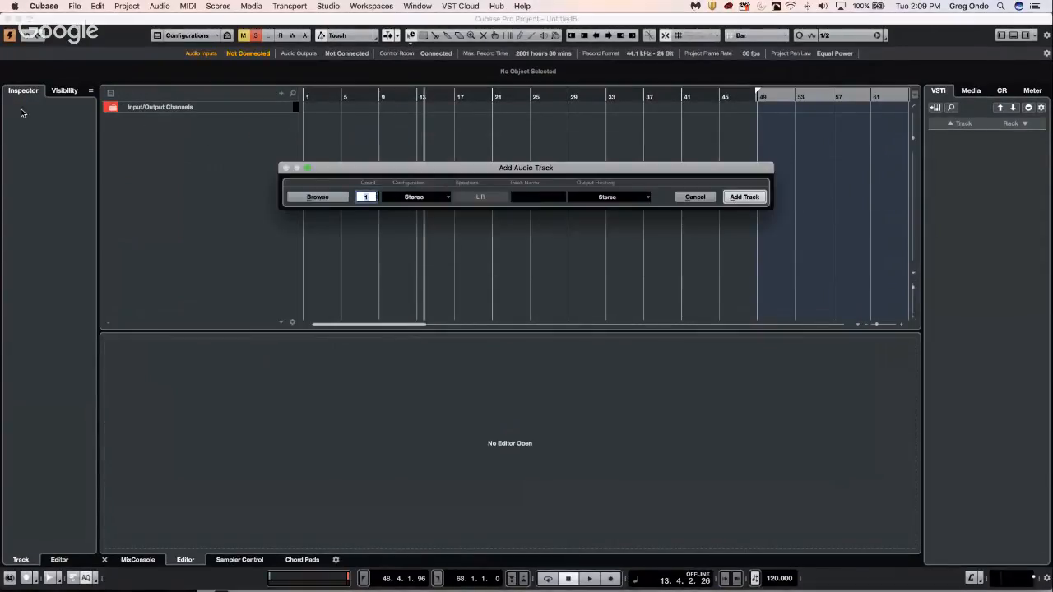
click(744, 198)
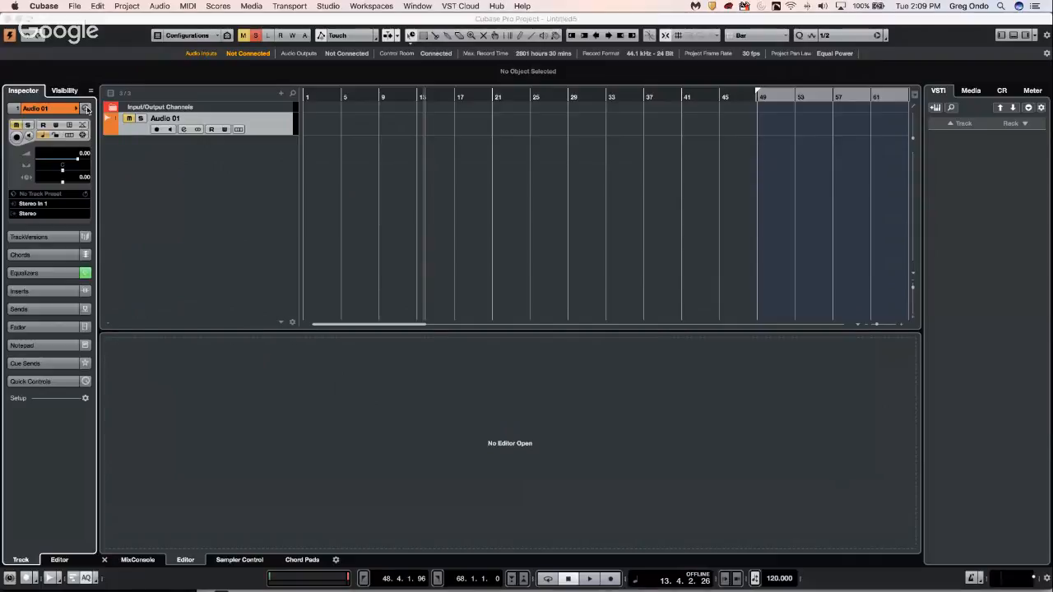
Step: Lower the low-mid EQ band on Audio 01 to about 0.7 dB near 429.5 Hz and bypass its Pre section
click(86, 109)
drag(407, 199, 407, 218)
click(288, 293)
click(292, 306)
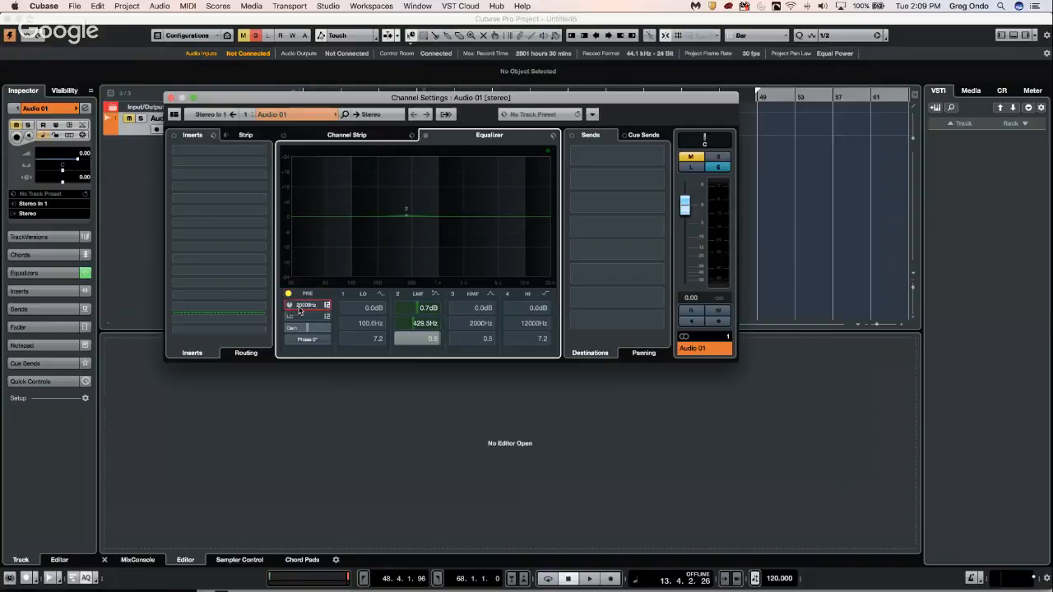
Step: Set the filter type of Audio 01's low EQ band to High Pass II
click(344, 293)
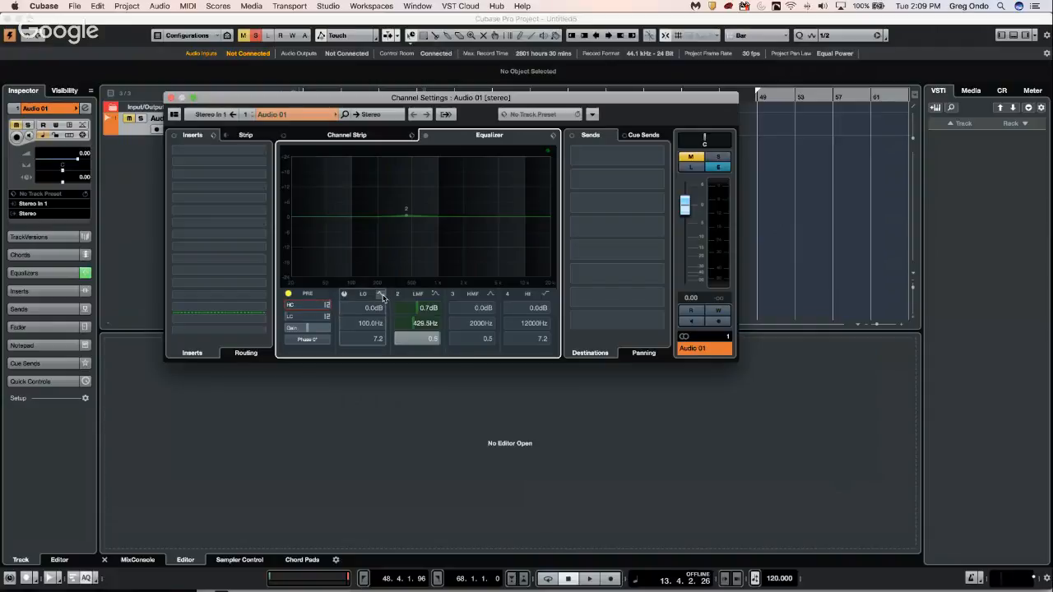
click(379, 294)
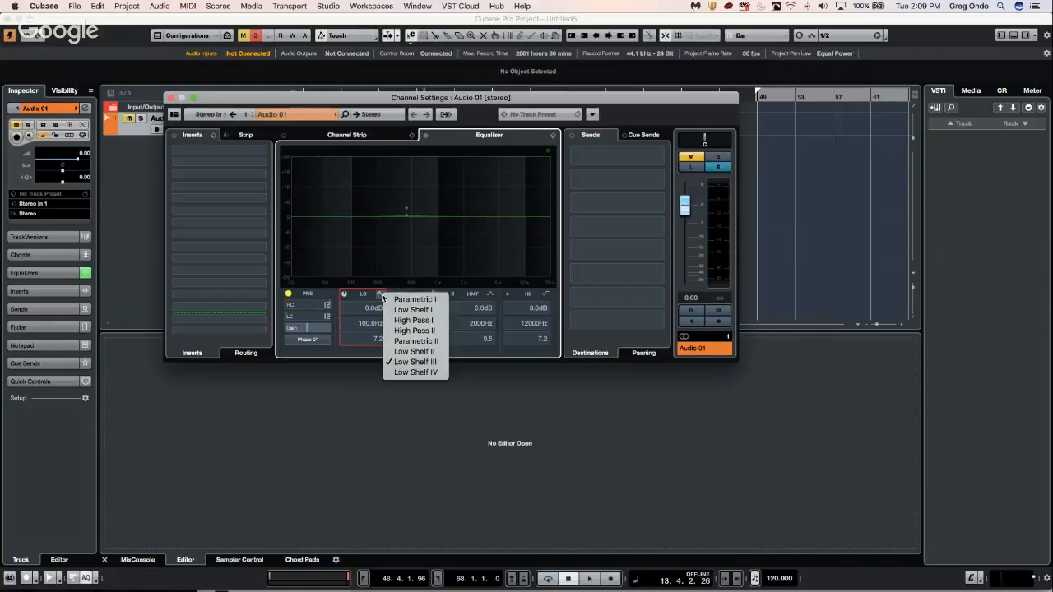
click(429, 332)
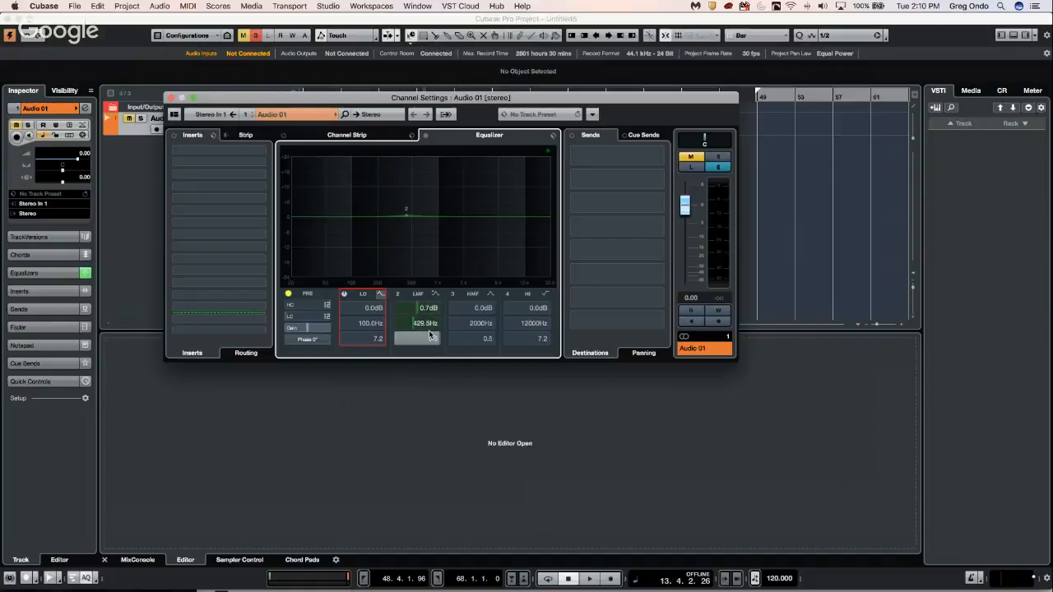
click(381, 294)
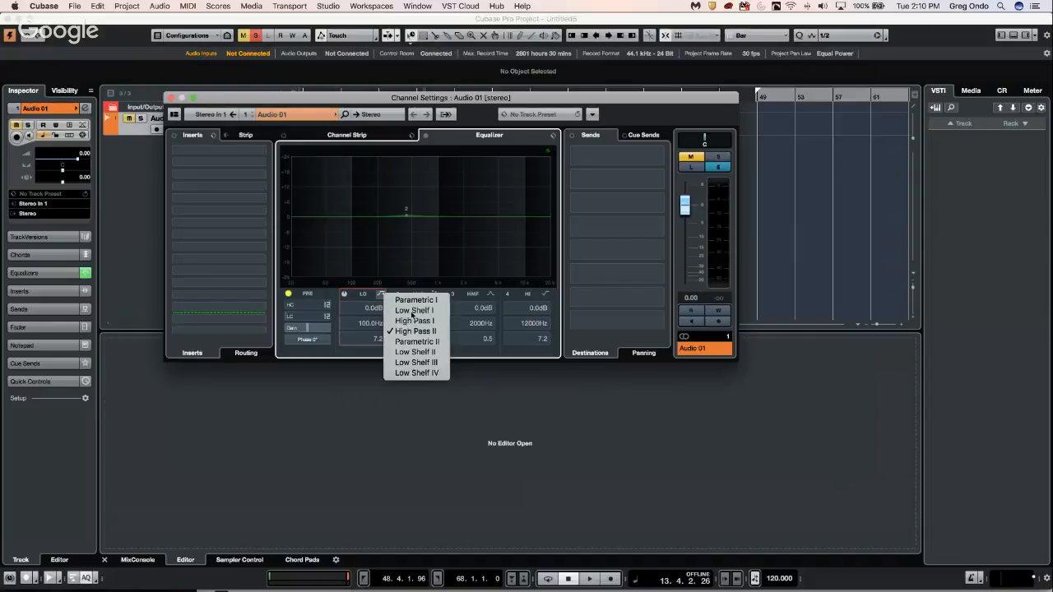
click(555, 138)
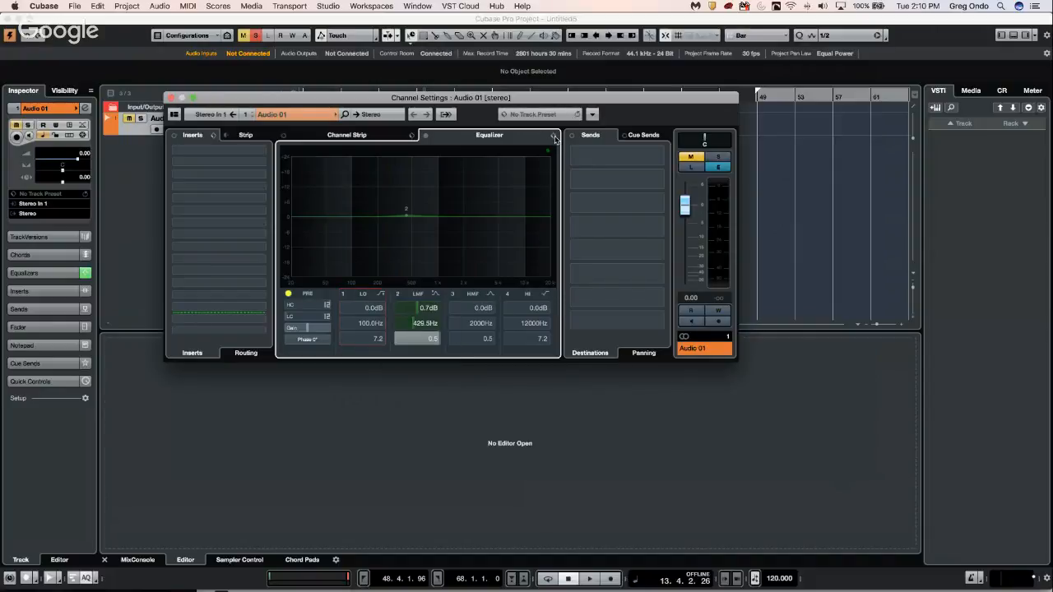
Step: Save Audio 01's current equalizer settings as the default preset
click(554, 138)
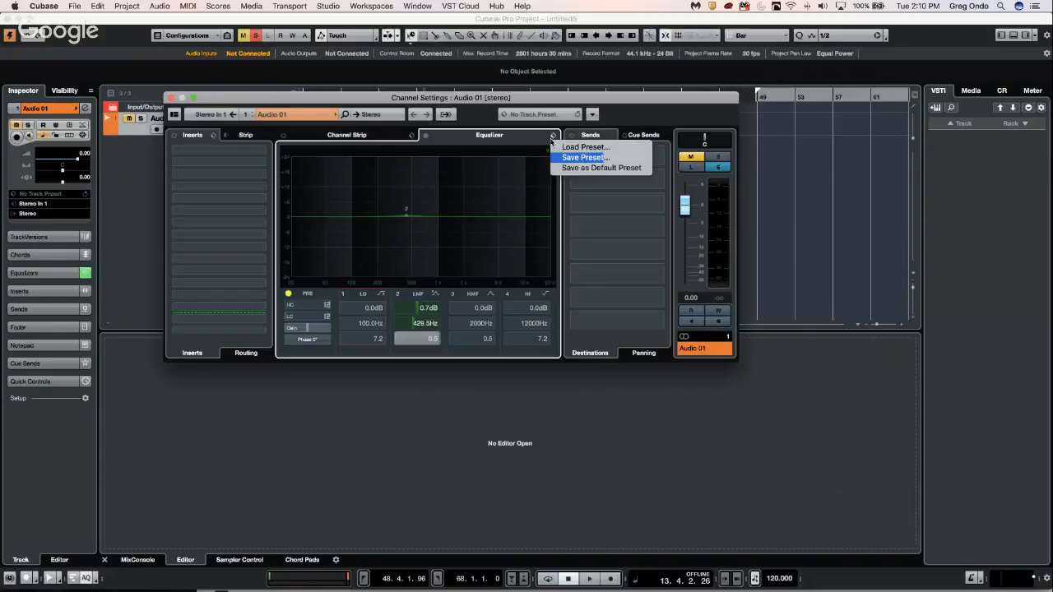
click(567, 168)
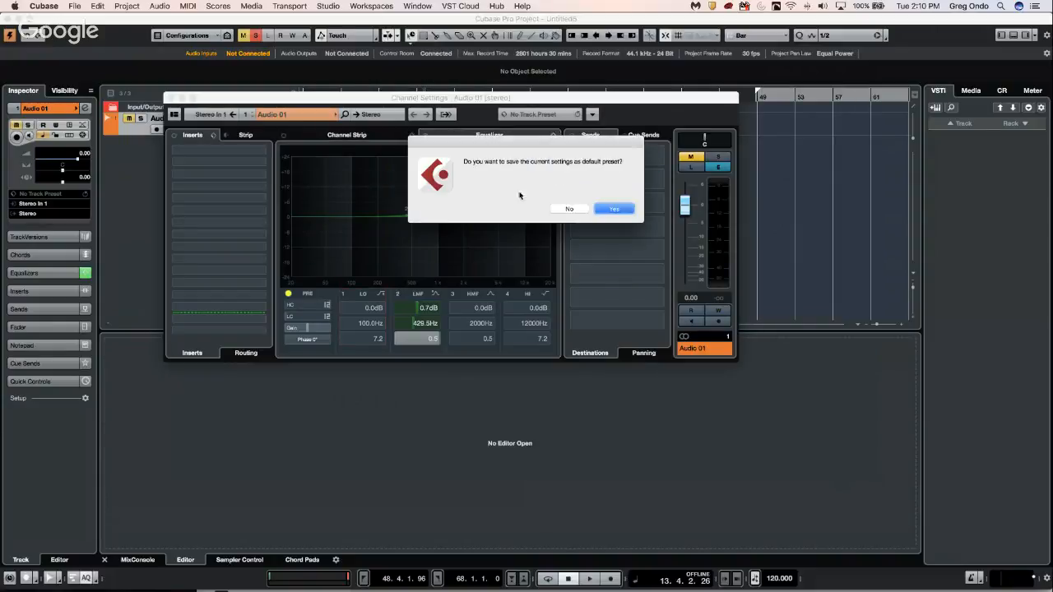
click(615, 211)
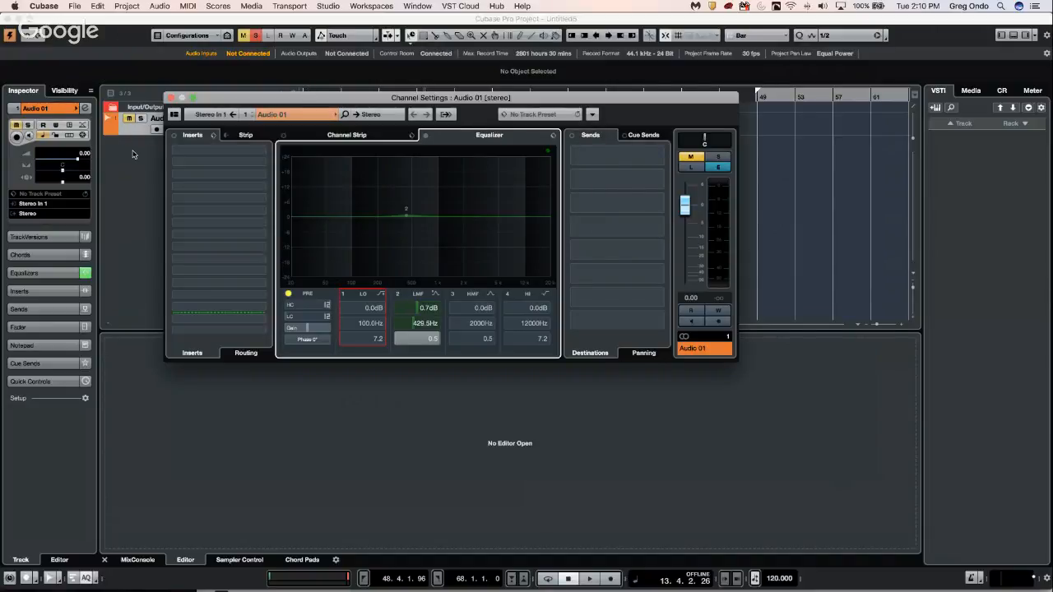
Step: Close Audio 01's channel settings and add a second stereo audio track to the project
click(85, 109)
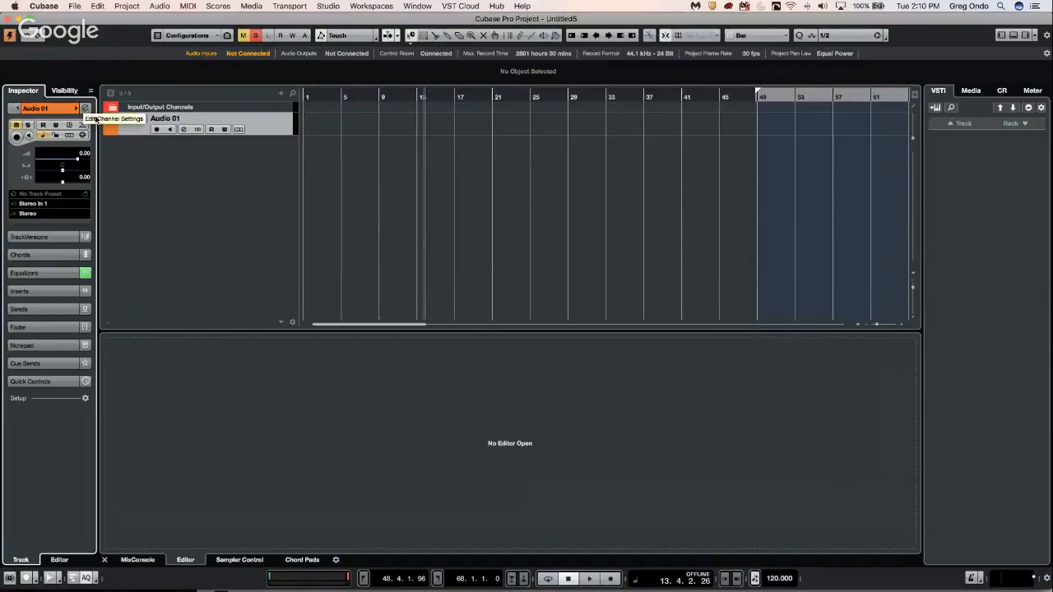
double_click(173, 160)
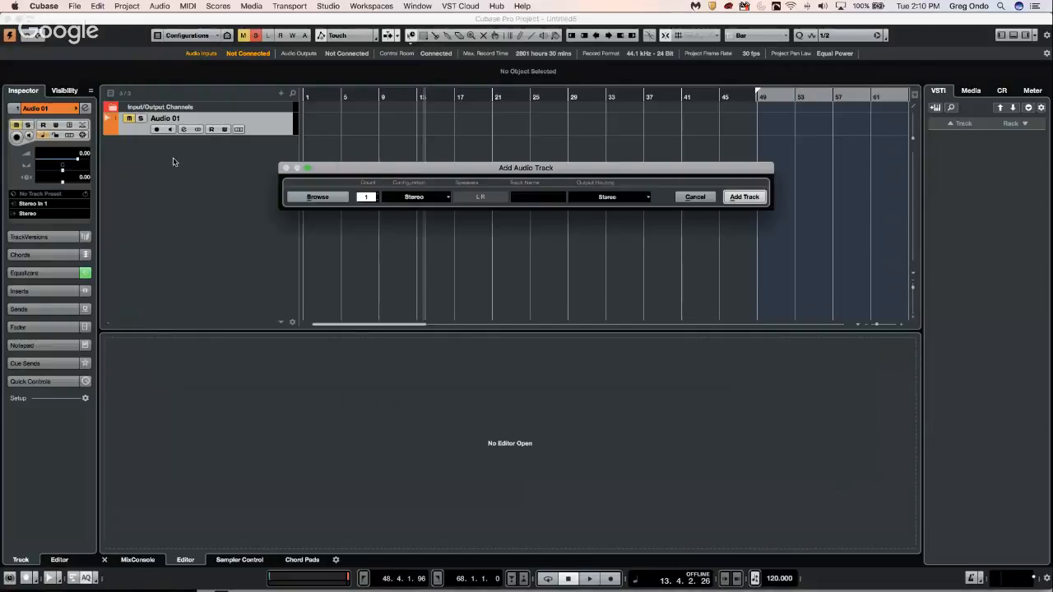
click(745, 198)
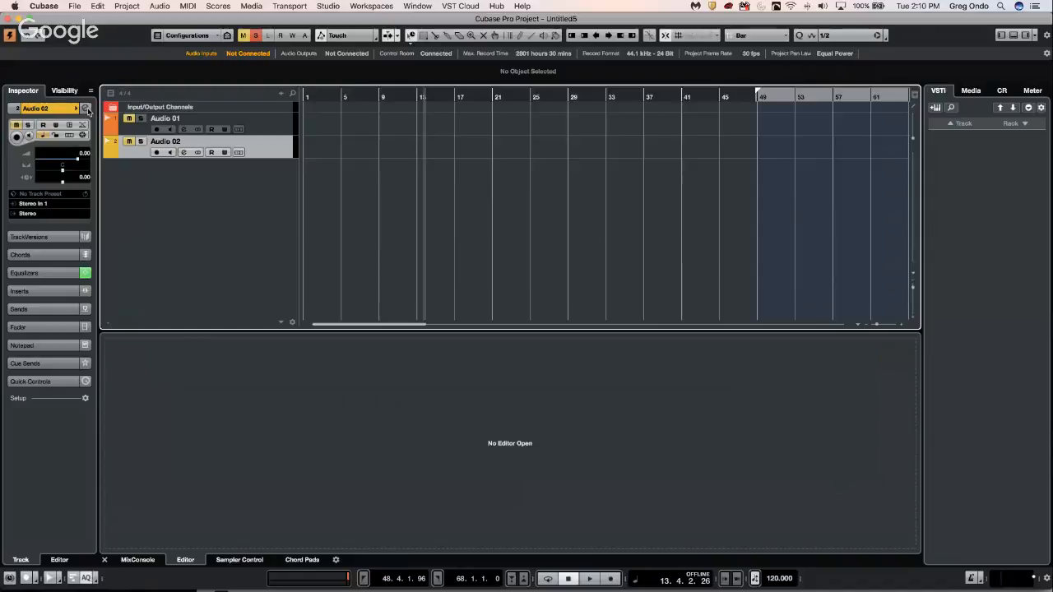
Step: Open the channel settings of Audio 02 and inspect its equalizer and the EQ preset options
click(85, 109)
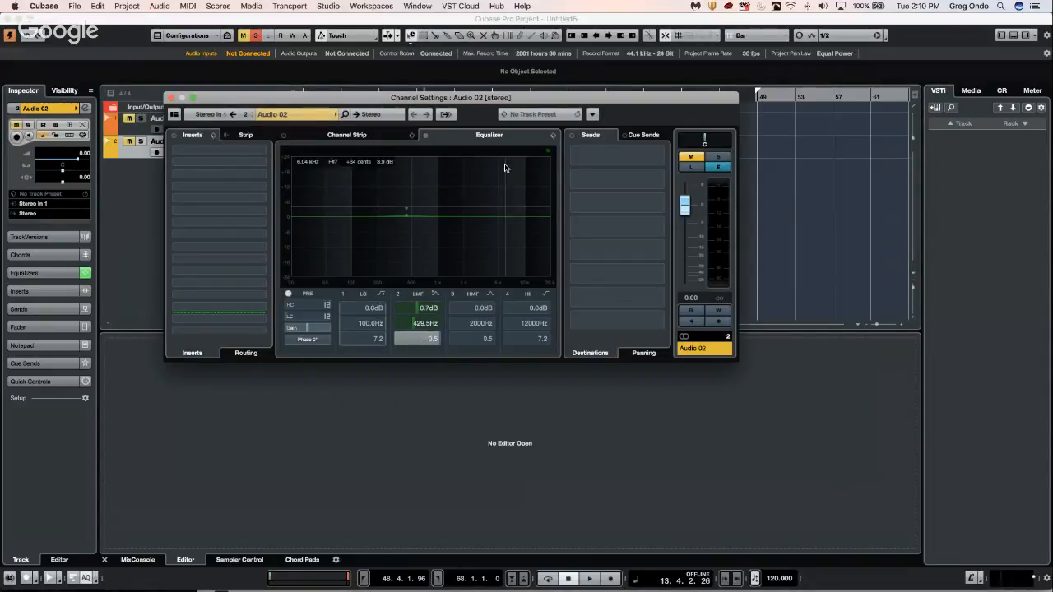
click(551, 137)
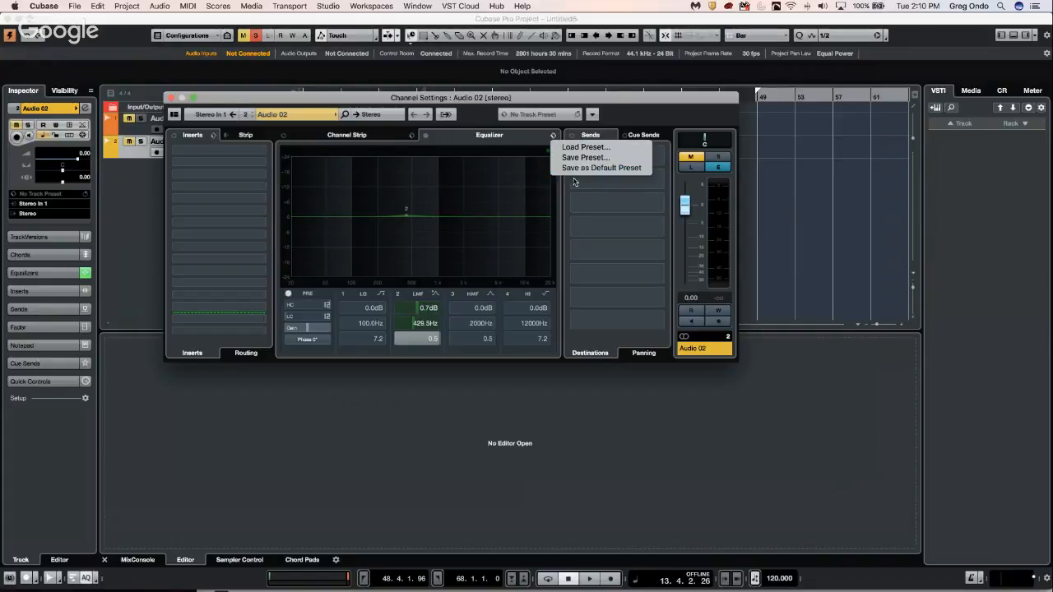
click(408, 219)
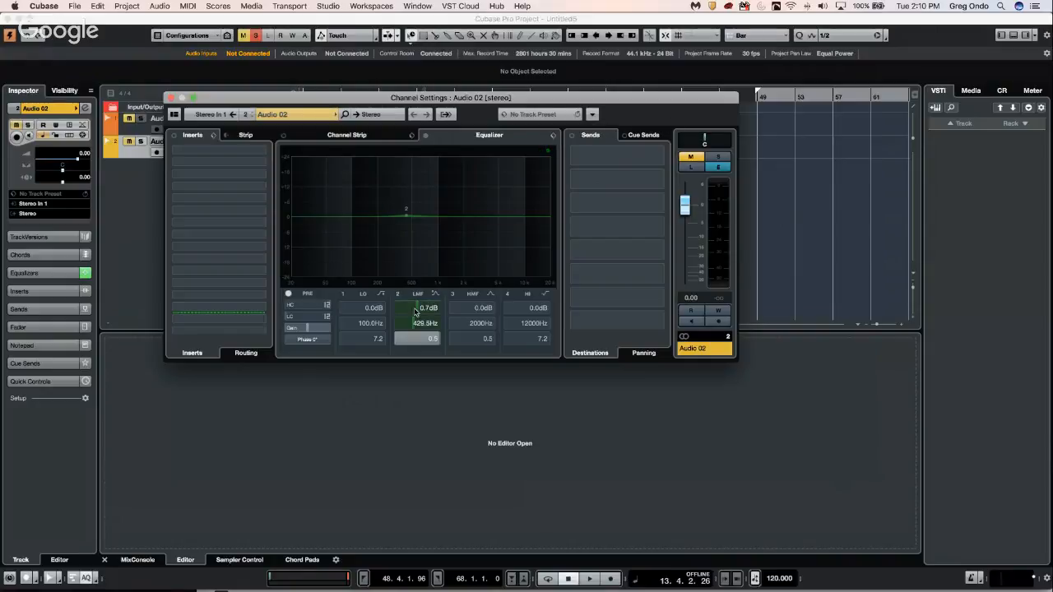
Step: Switch off Audio 02's low-mid EQ band, save the flat equalizer as the default preset, and close the channel settings
click(396, 292)
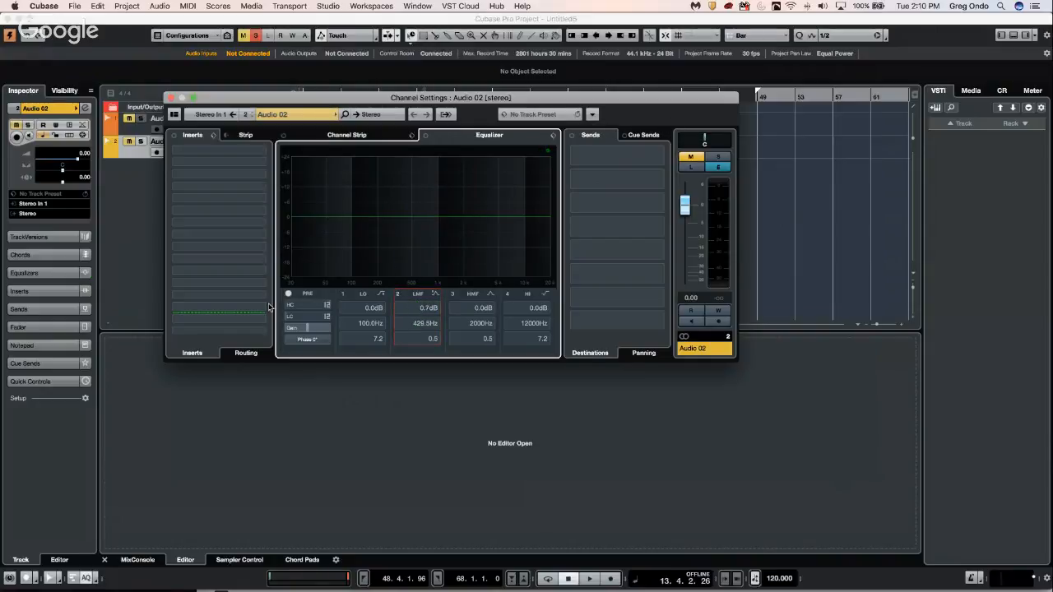
click(550, 139)
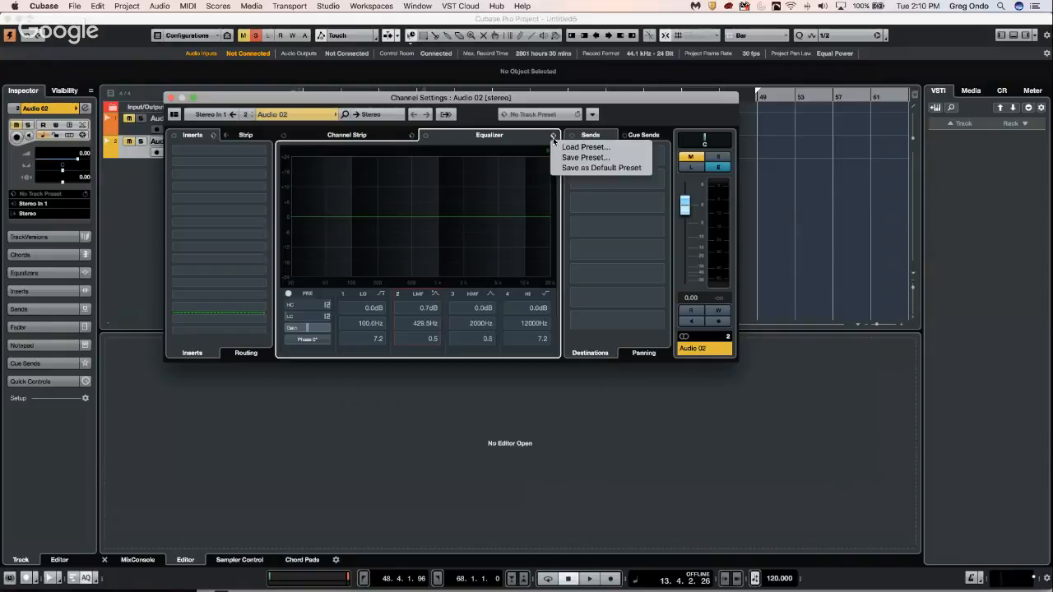
click(564, 167)
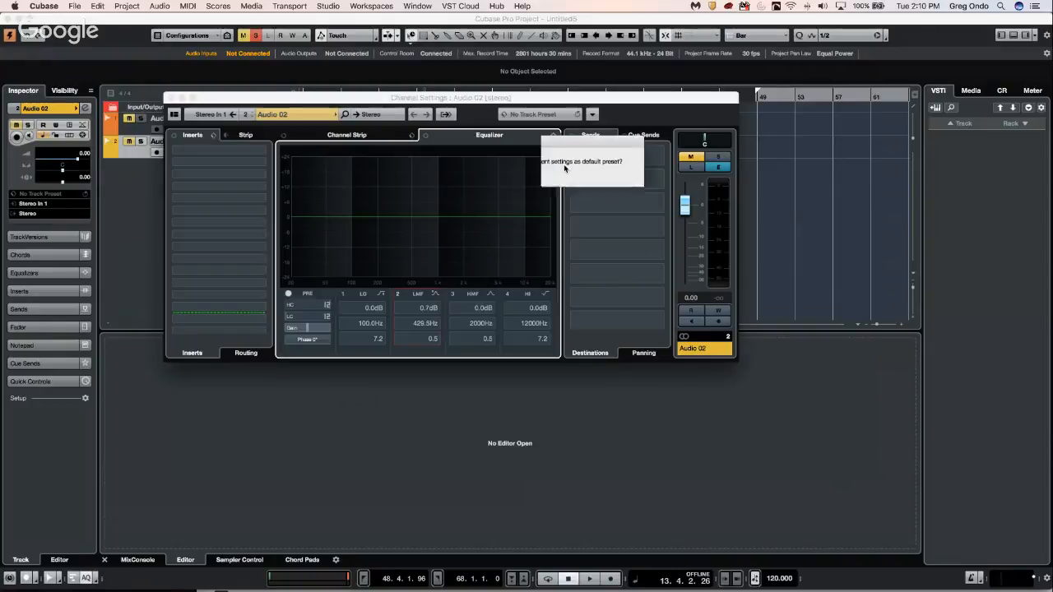
click(613, 210)
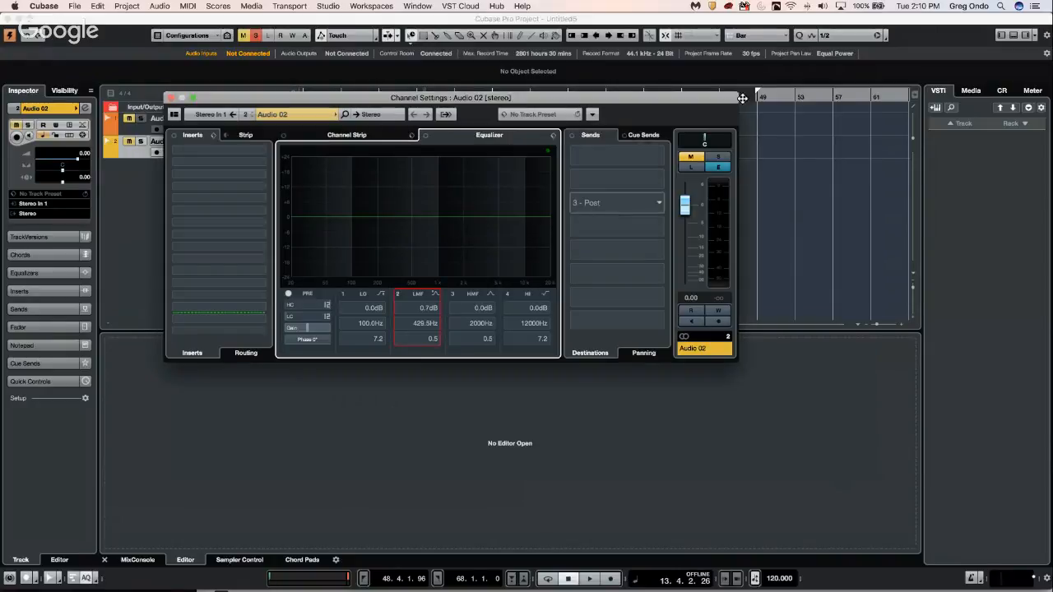
click(170, 98)
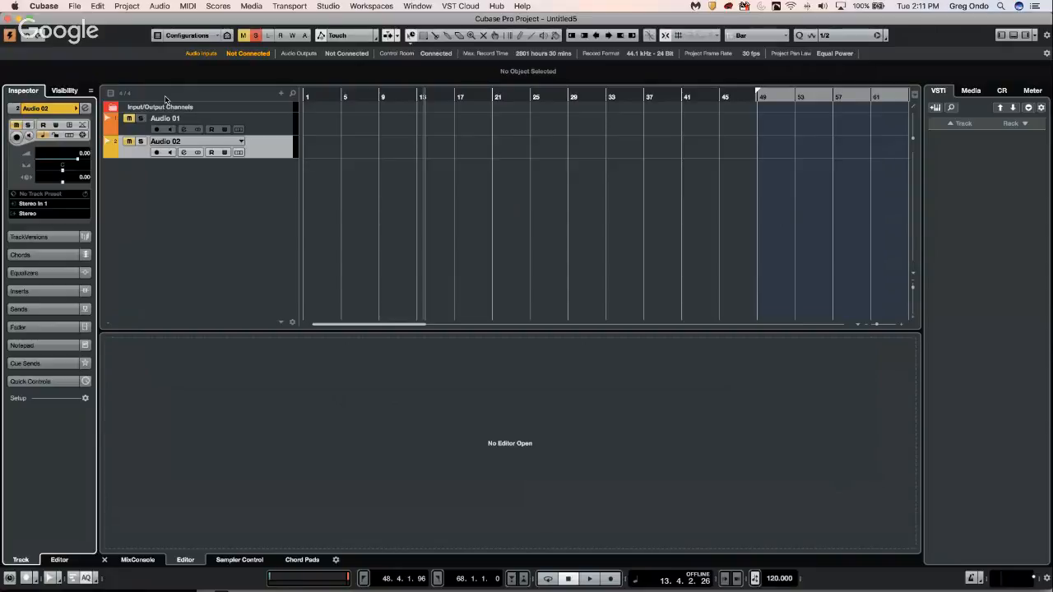
Step: Open the recent project UpstreamC9 and activate it
click(76, 6)
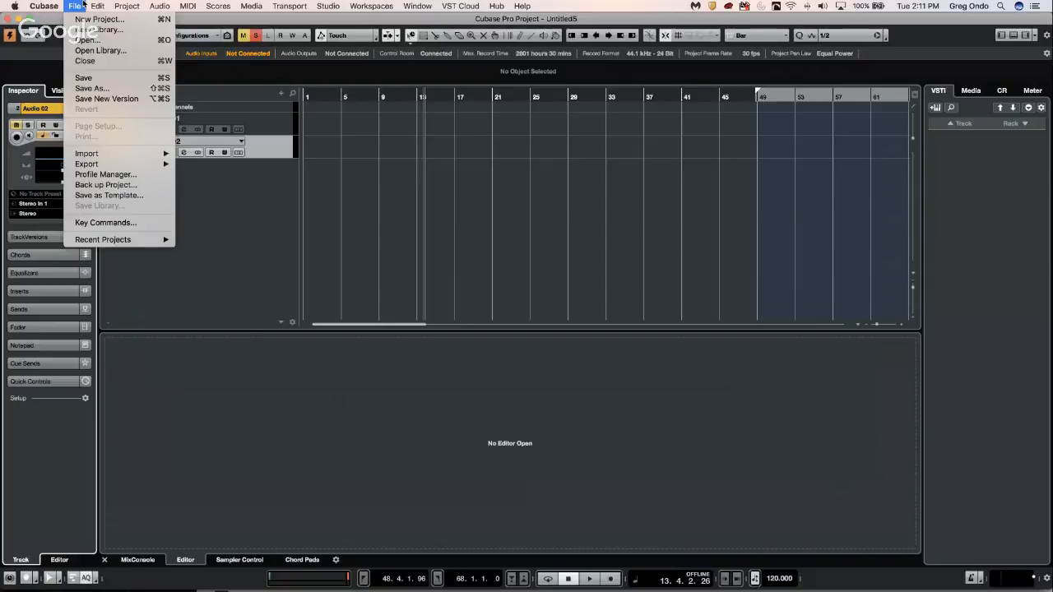
click(369, 163)
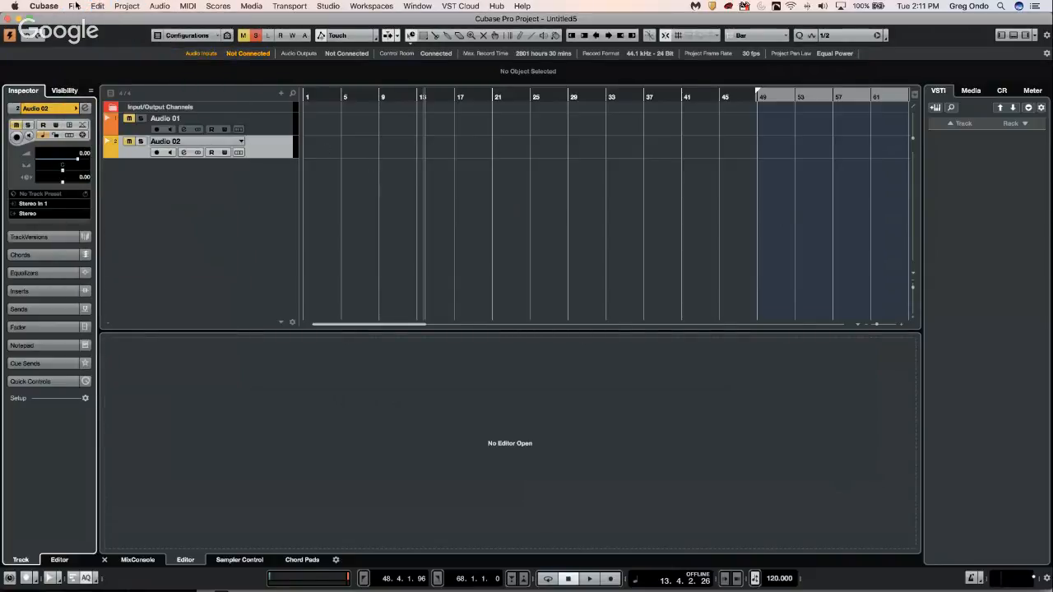
click(74, 6)
mouse_move(130, 241)
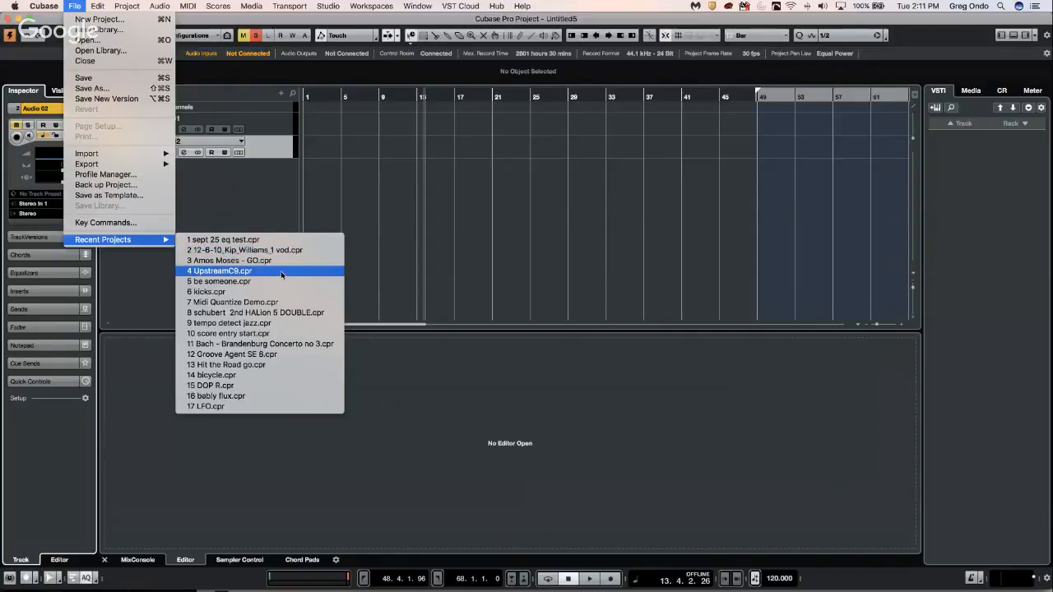
click(281, 270)
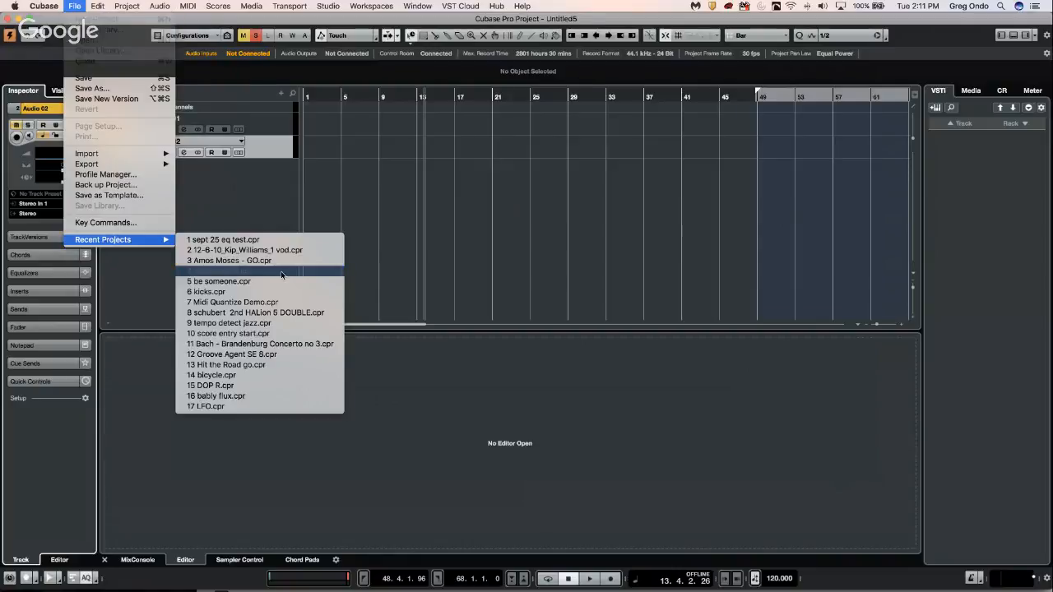
click(10, 39)
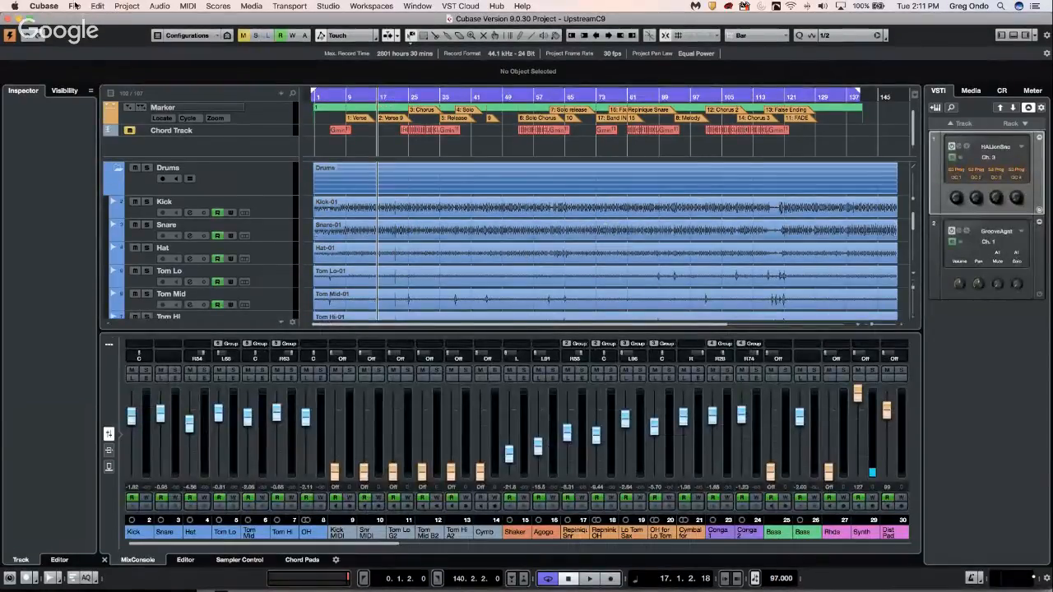
Step: Review the file import options for the UpstreamC9 project
click(74, 6)
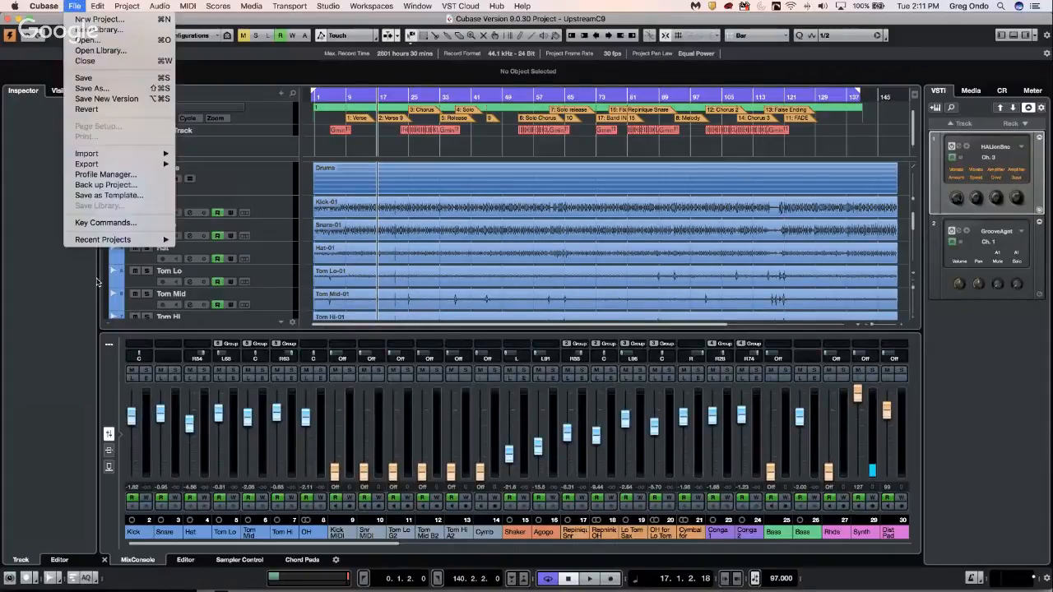
mouse_move(104, 154)
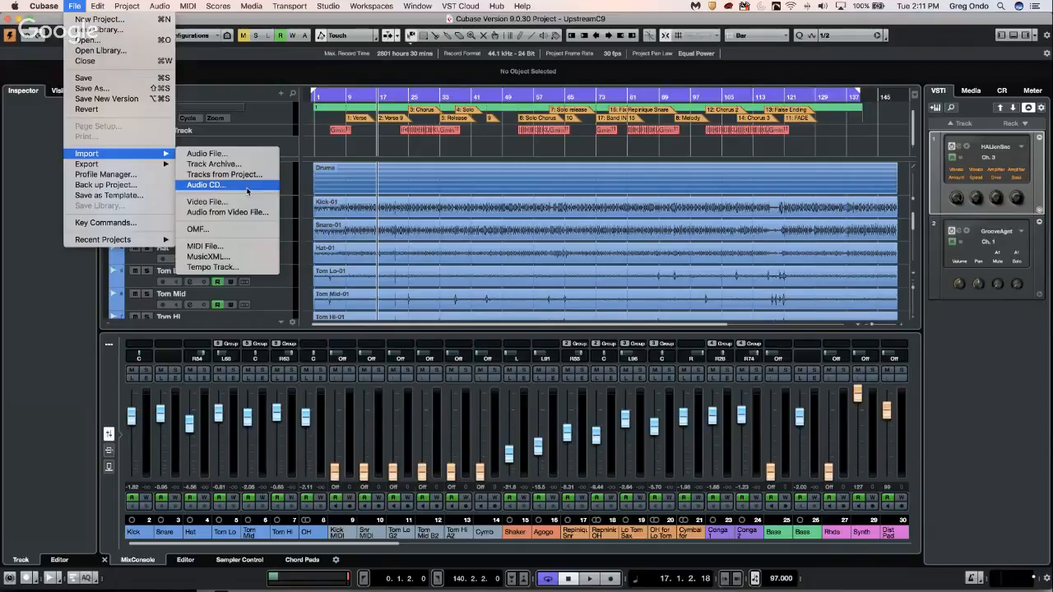
Step: Zoom out the project timeline and play a short passage of the full mix from before bar 17
click(363, 97)
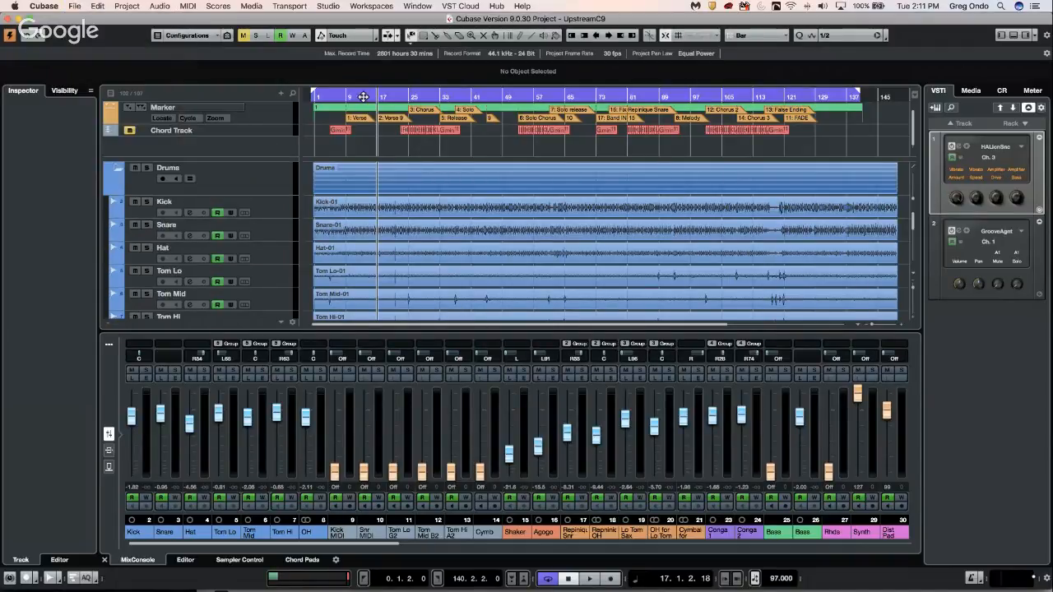
drag(362, 98, 364, 89)
key(space)
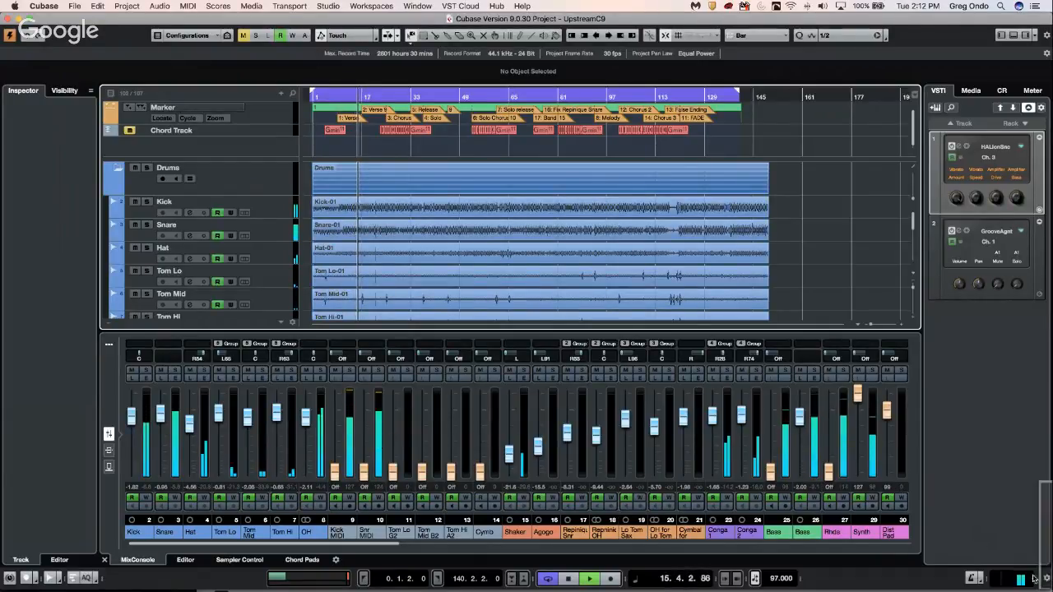
key(space)
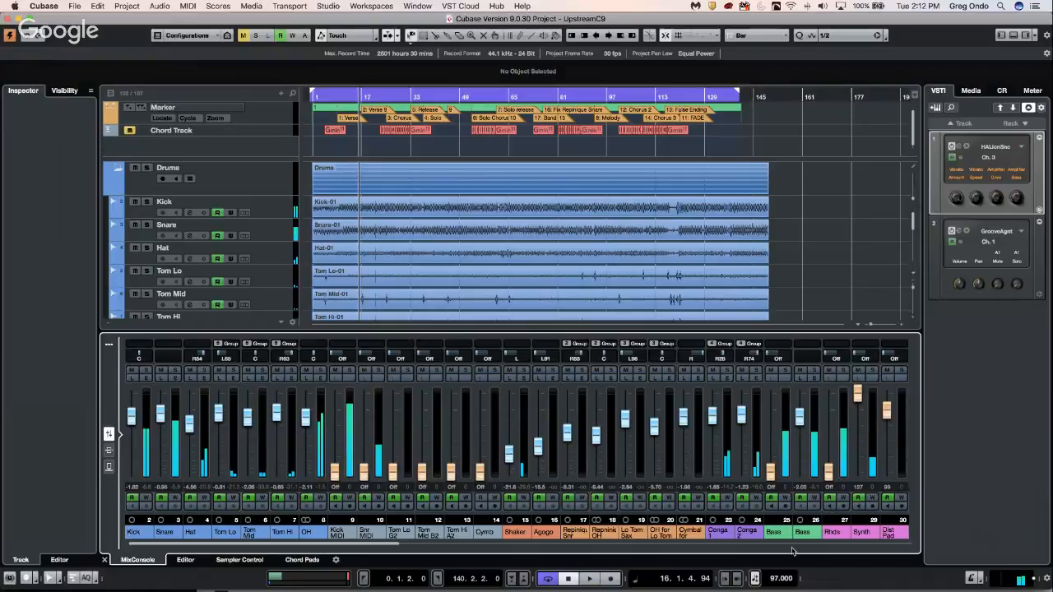
Step: Select the 24 bit Mixes (100316) track, solo it, and play it briefly
scroll(476, 277, down, 15)
scroll(476, 276, down, 2)
scroll(476, 277, up, 15)
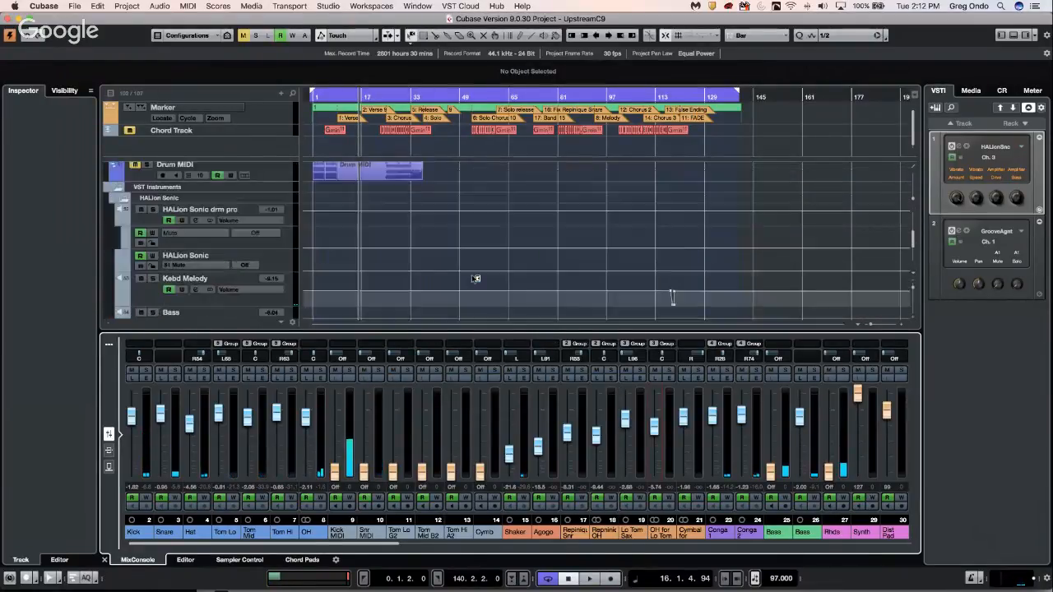
scroll(475, 278, down, 5)
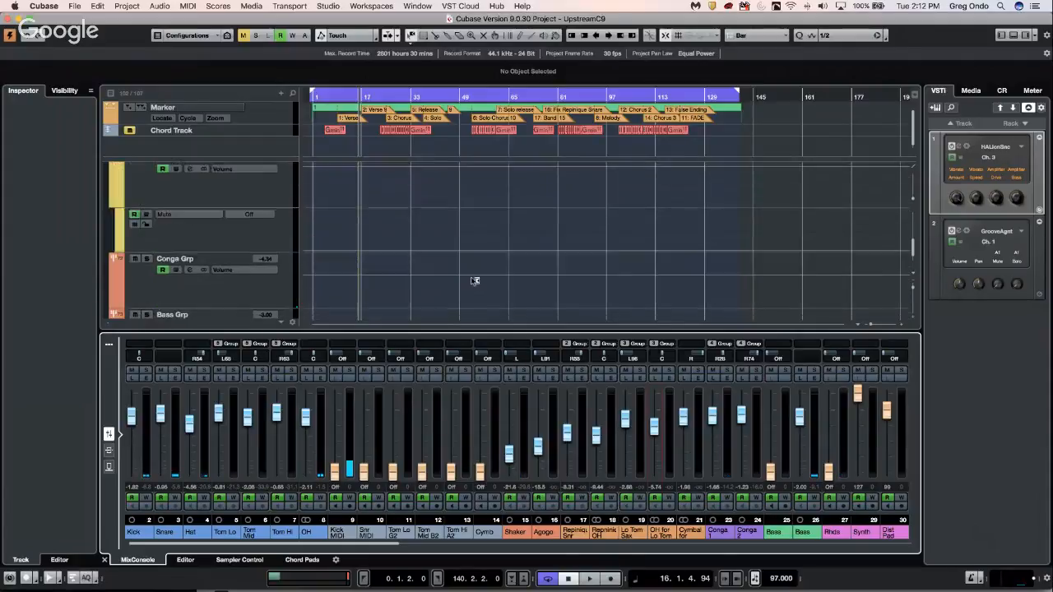
scroll(475, 280, down, 8)
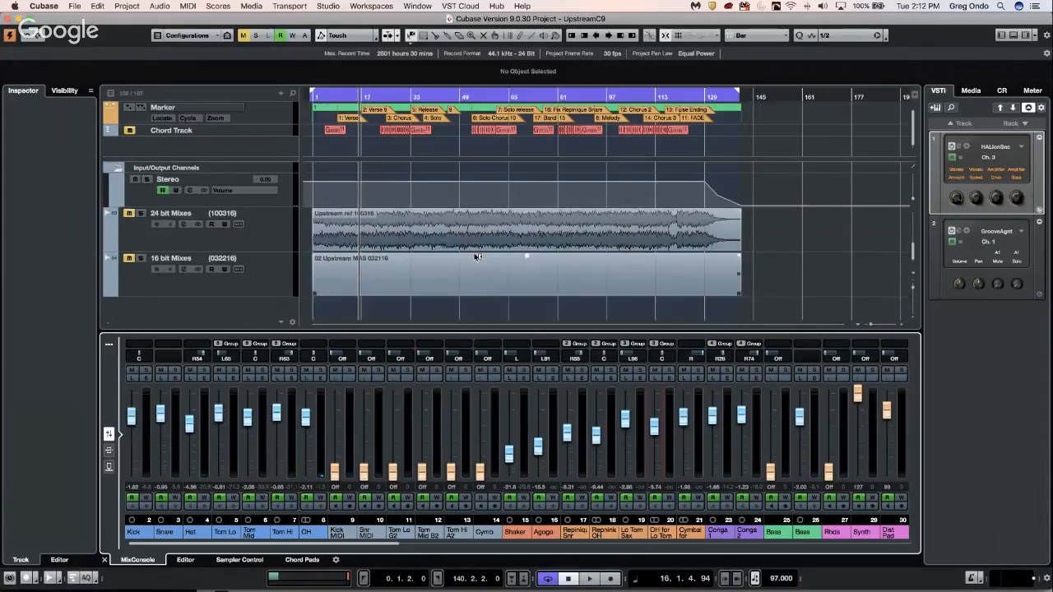
click(278, 221)
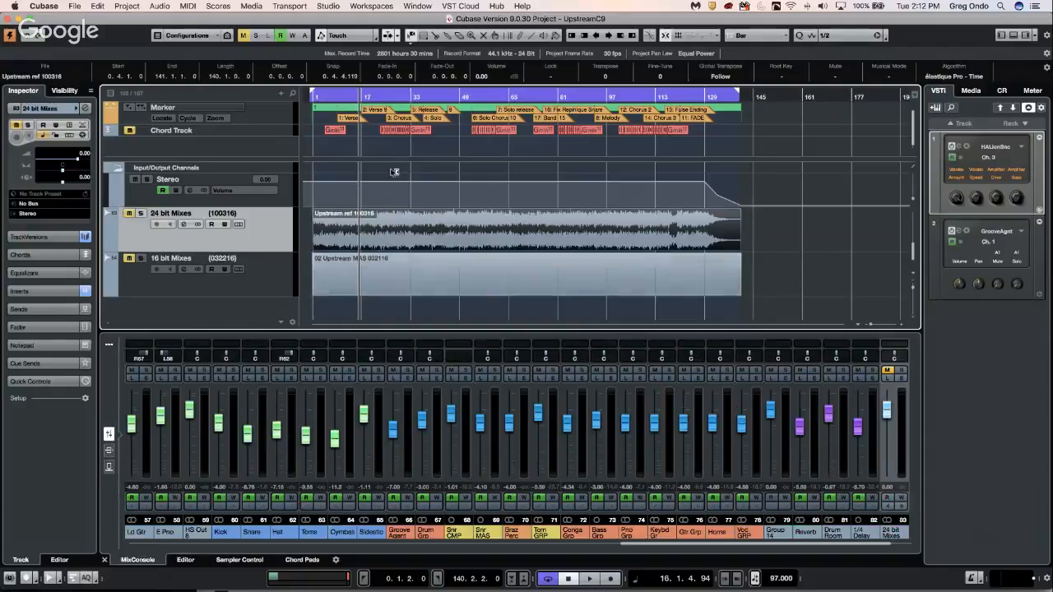
click(141, 213)
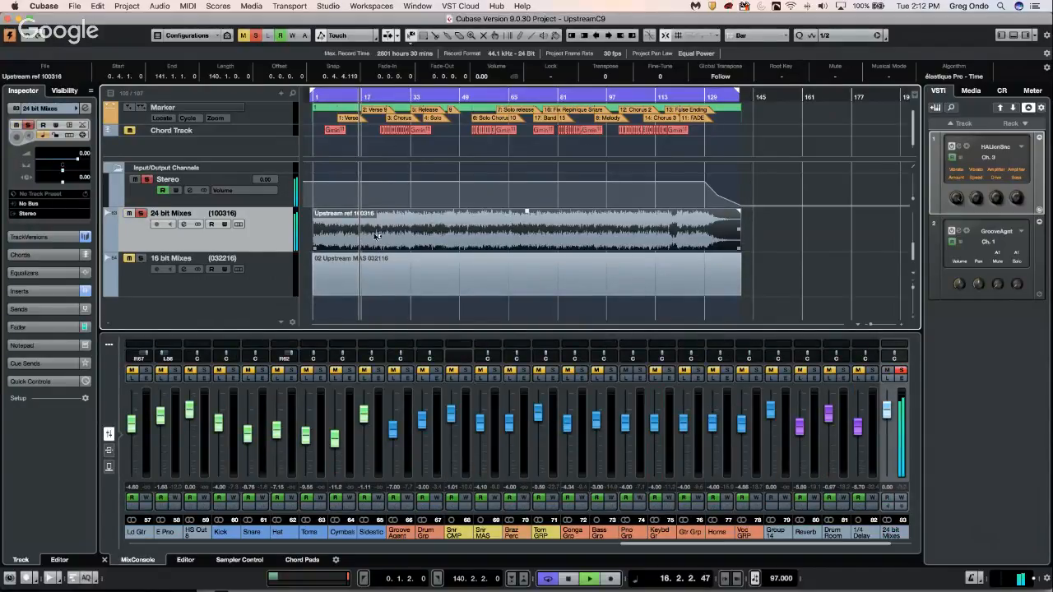
key(space)
Step: Cut the 24 bit Mixes channel's high EQ band by about 11 dB at 4316 Hz, audition it, and unsolo the track
click(902, 379)
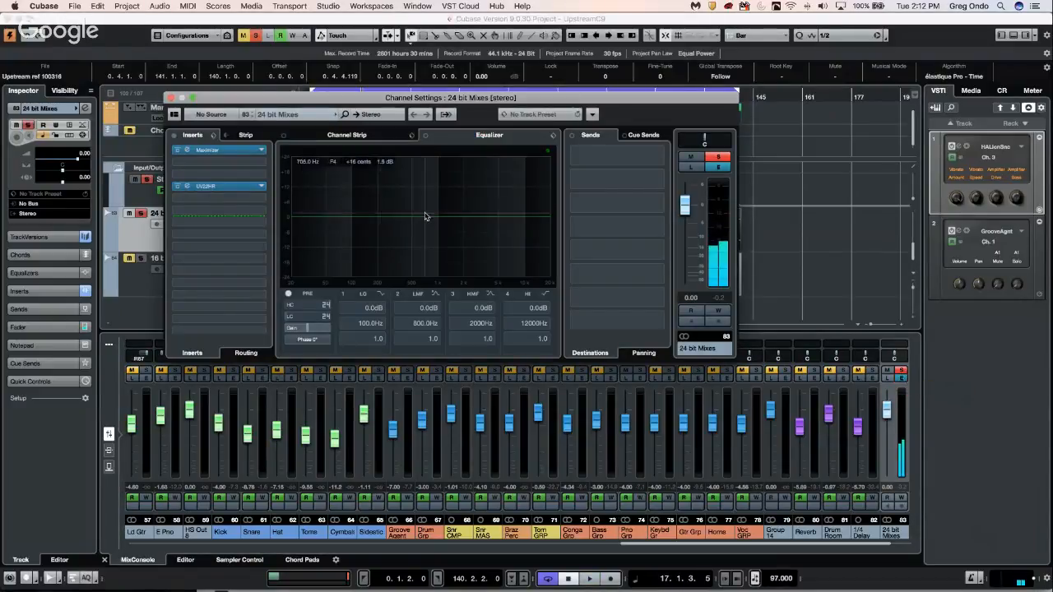
drag(482, 216, 501, 245)
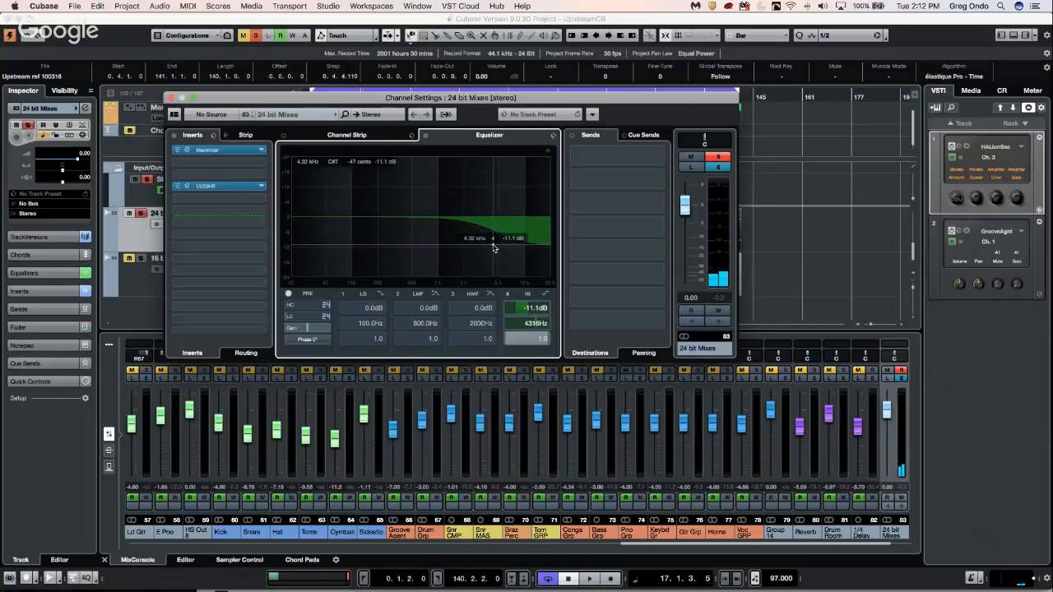
key(space)
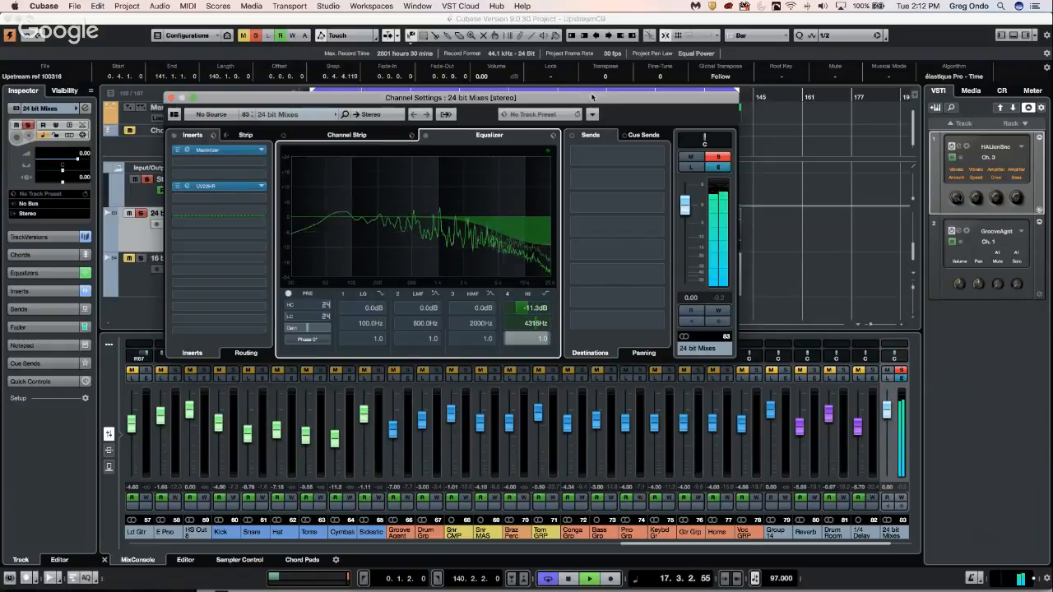
click(172, 98)
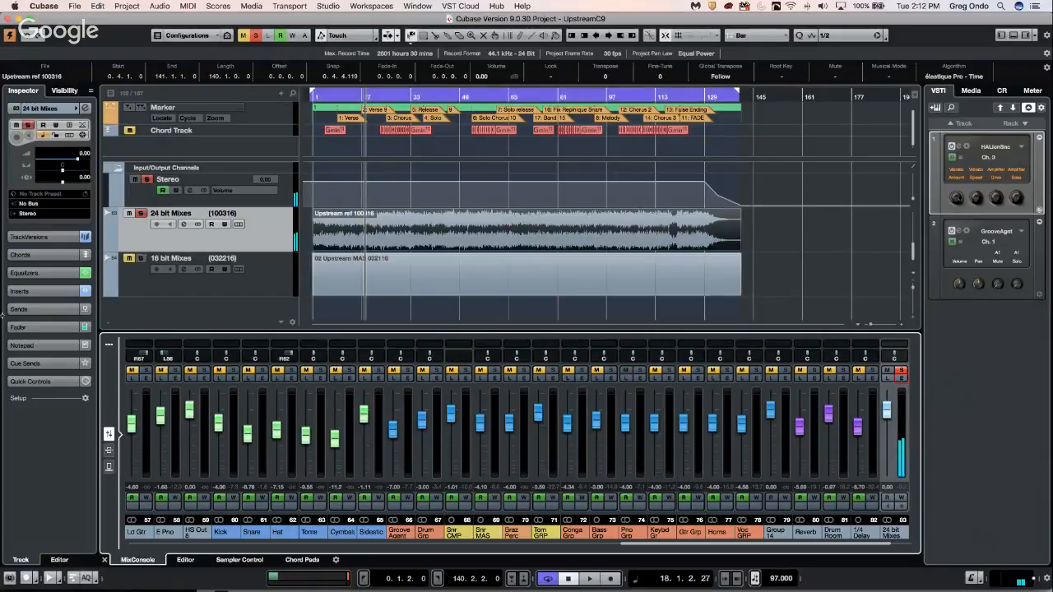
click(143, 215)
Step: Try different volume levels on the Upstream ref 100316 event, and reset its volume to 0.00
scroll(406, 250, up, 5)
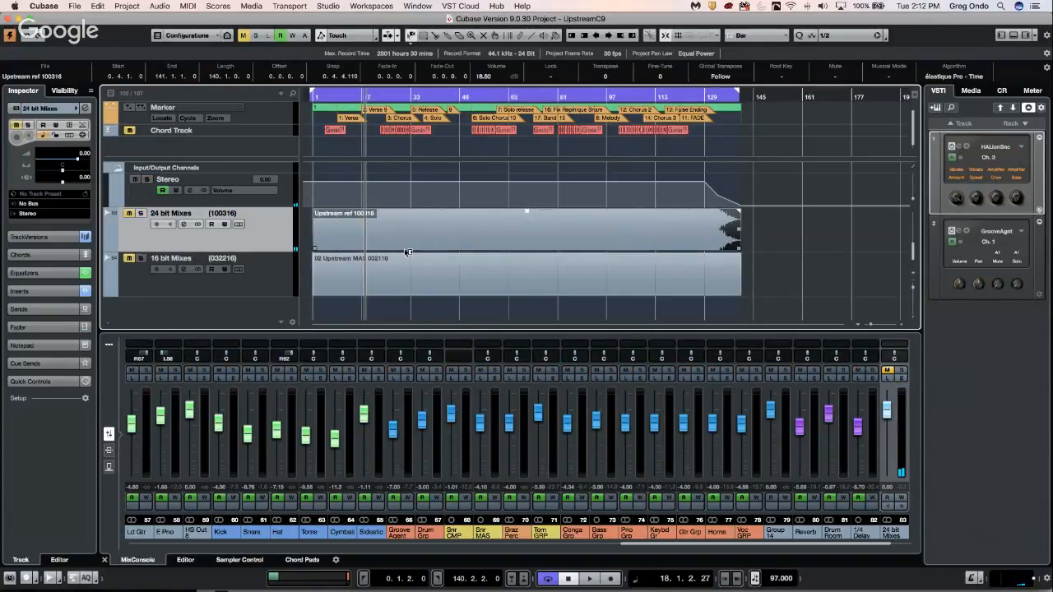
scroll(405, 247, down, 8)
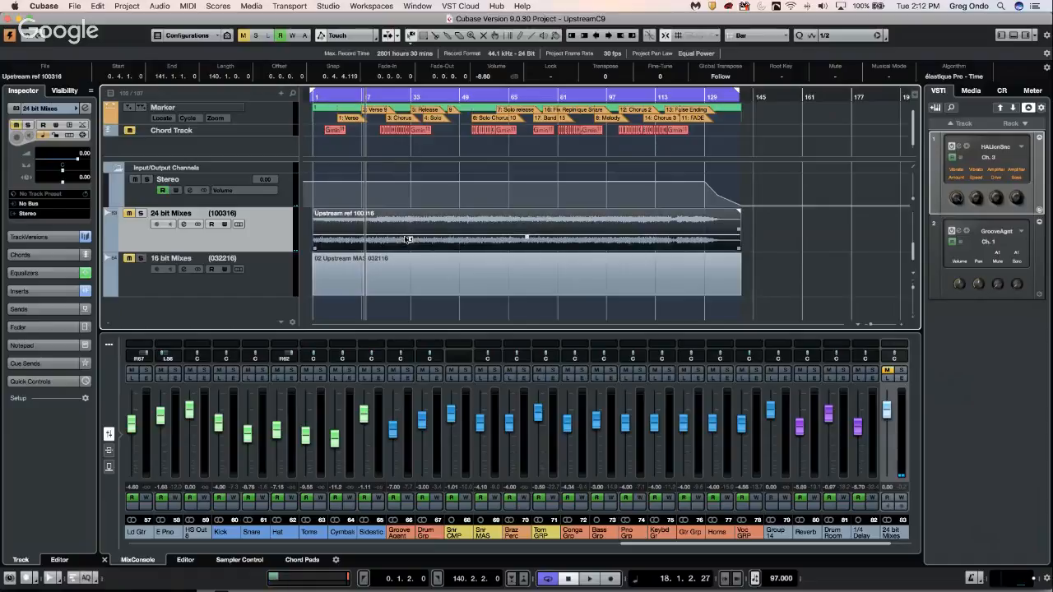
scroll(409, 240, up, 3)
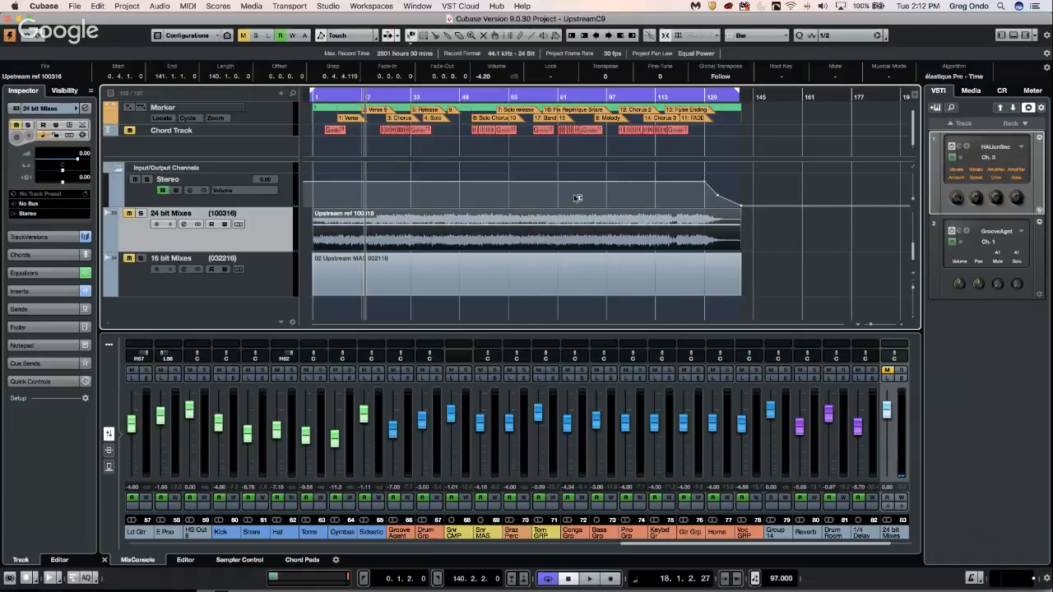
click(487, 76)
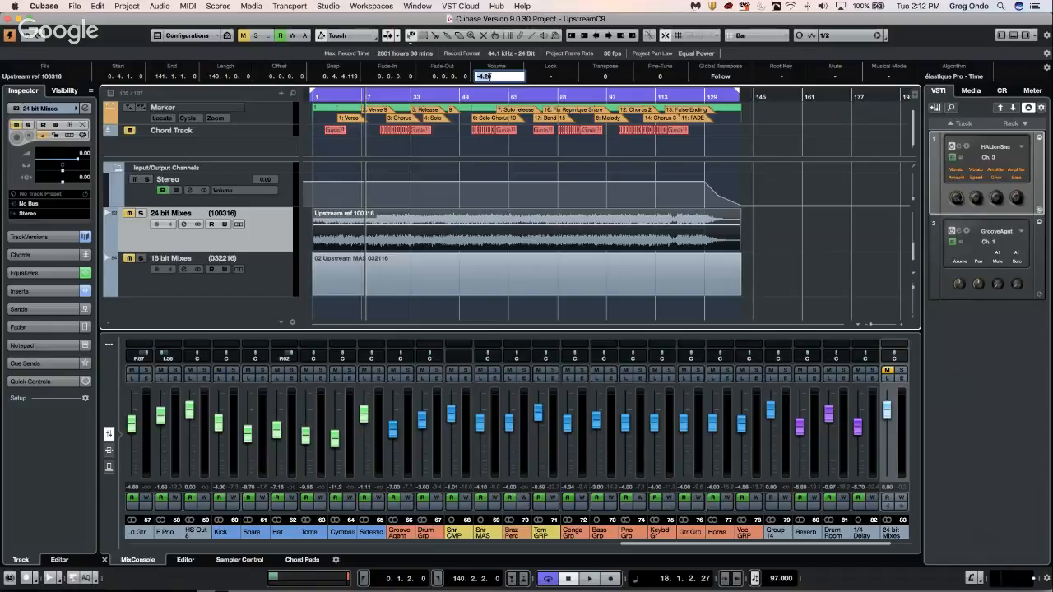
key(Return)
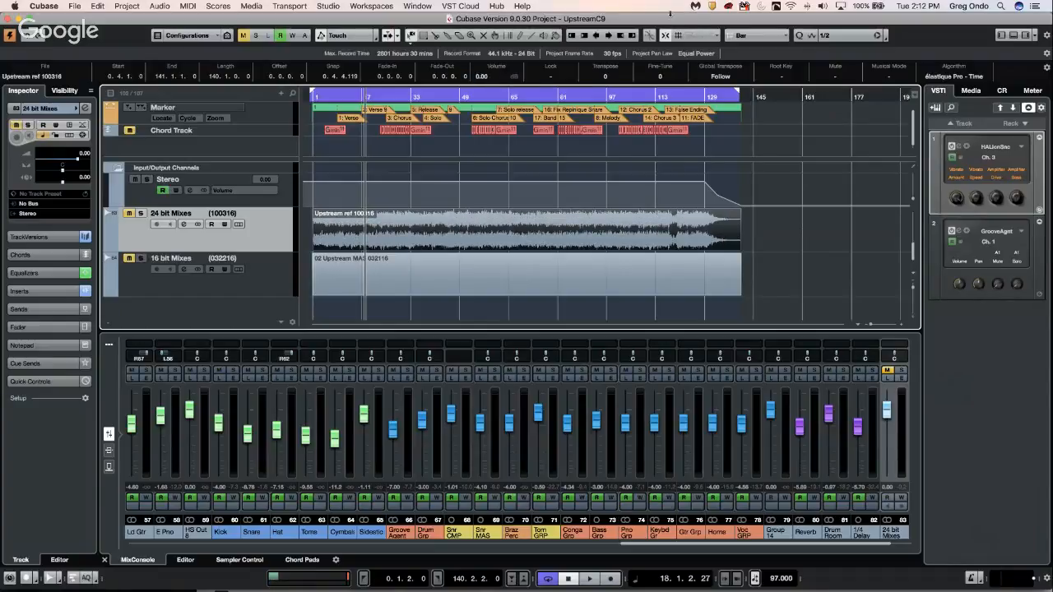
Step: Review the Control Room cue and monitor channels in the Audio Connections
click(335, 6)
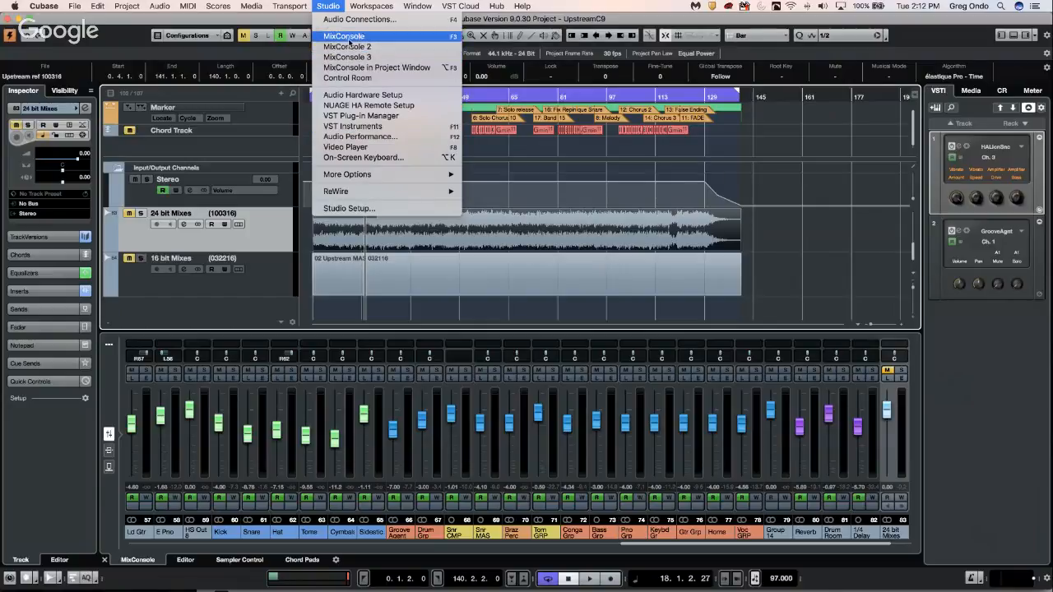
click(347, 19)
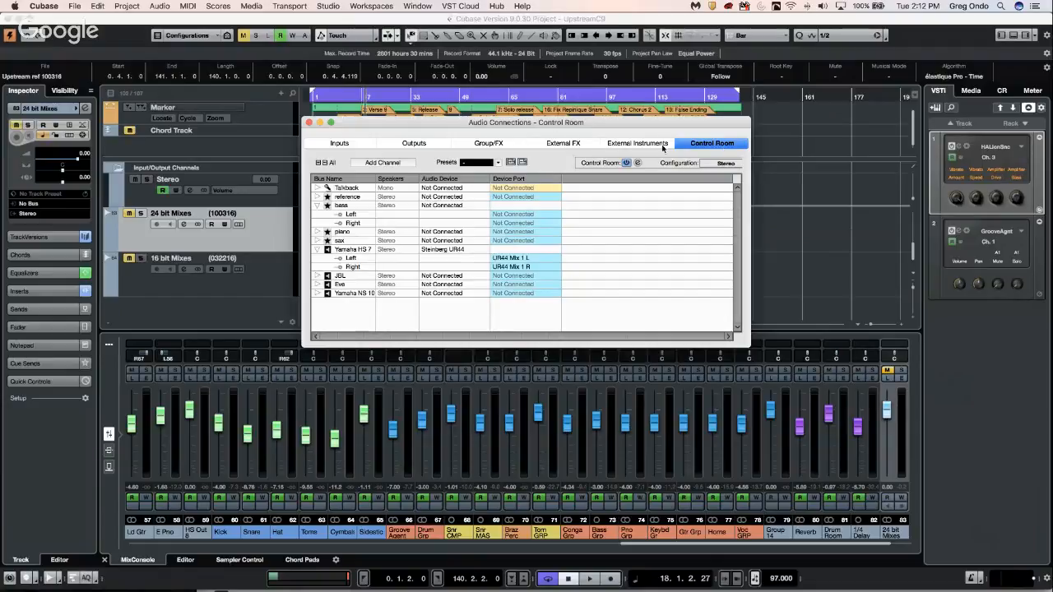
right_click(344, 206)
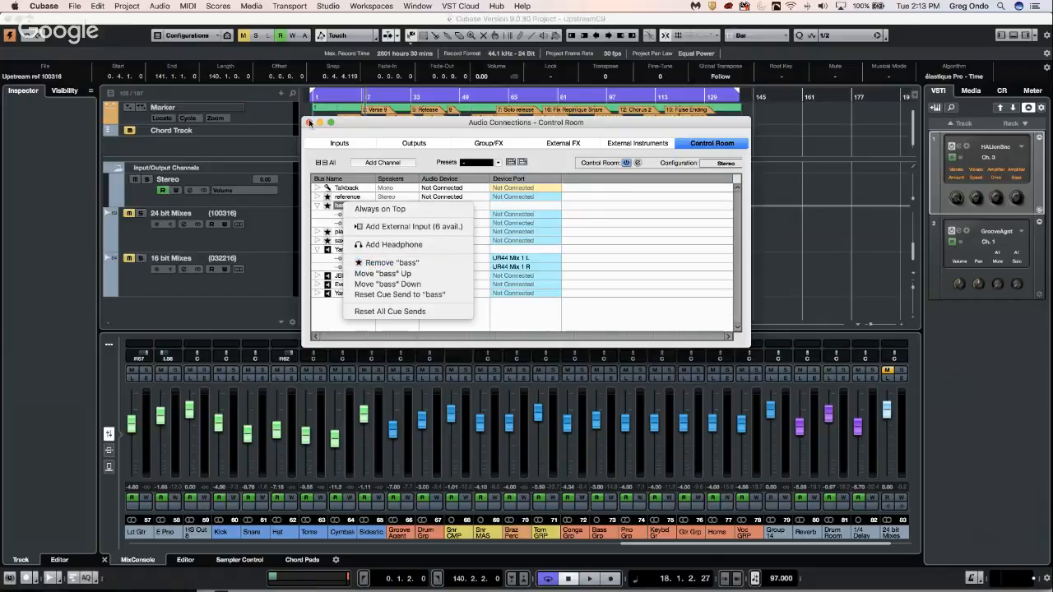
click(310, 122)
click(309, 123)
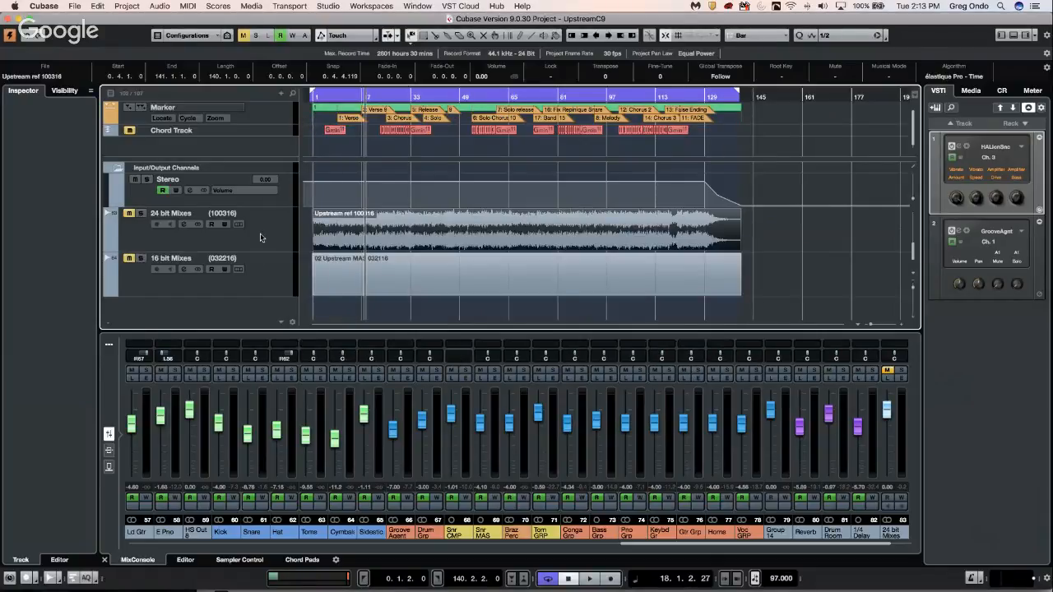
Step: Set the output routing of the 24 bit Mixes track to No Bus
click(260, 237)
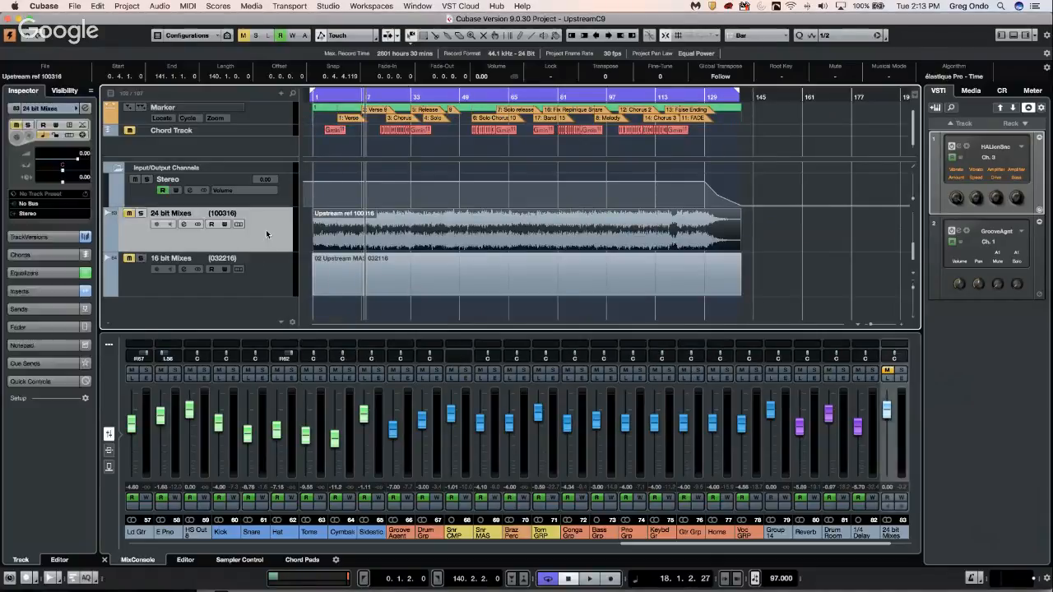
click(37, 215)
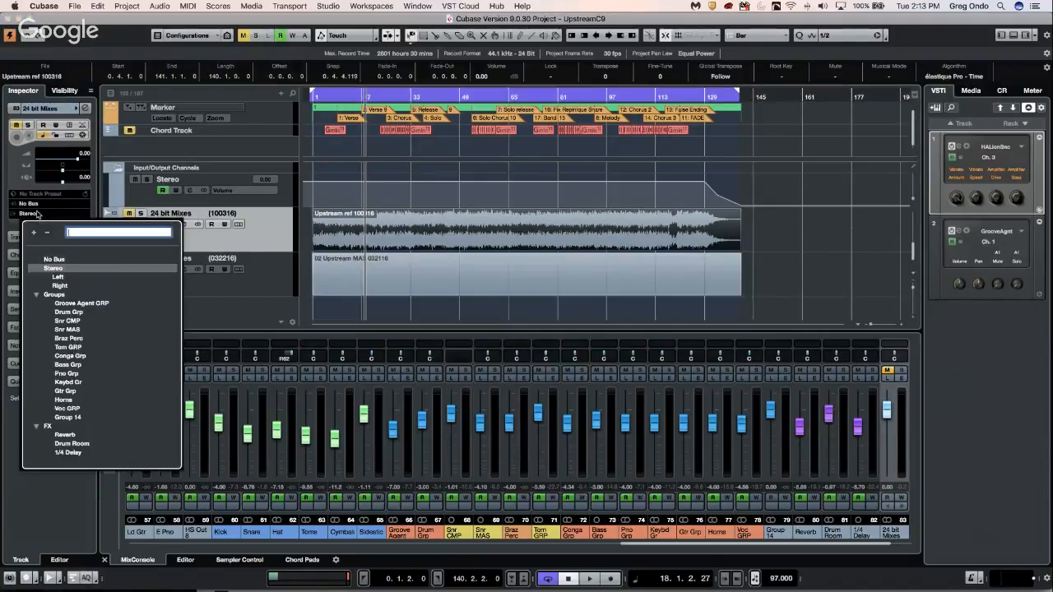
click(65, 261)
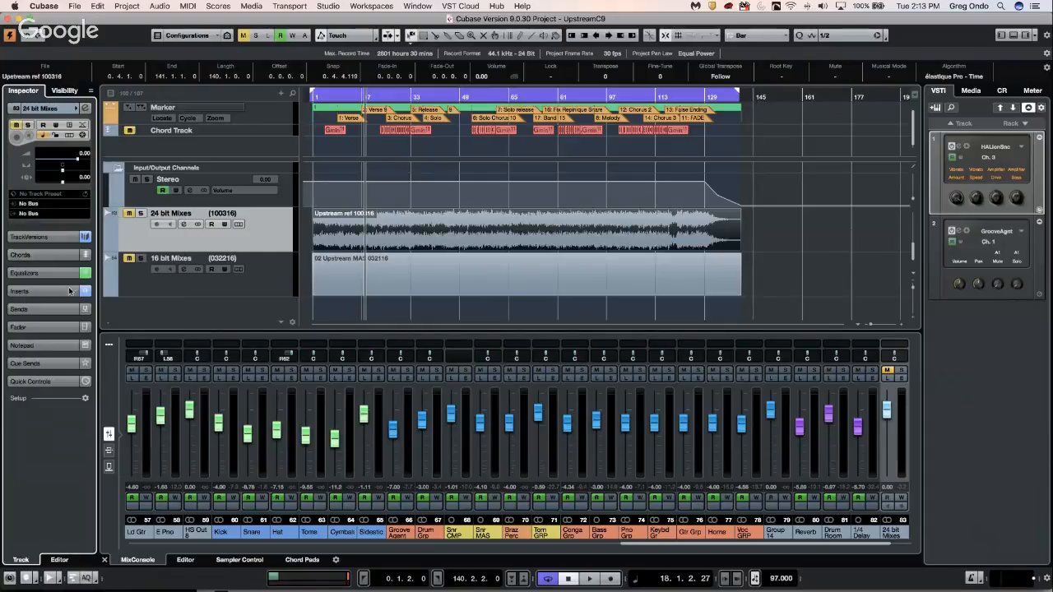
Step: Enable cue send 4 on the 24 bit Mixes track
click(48, 362)
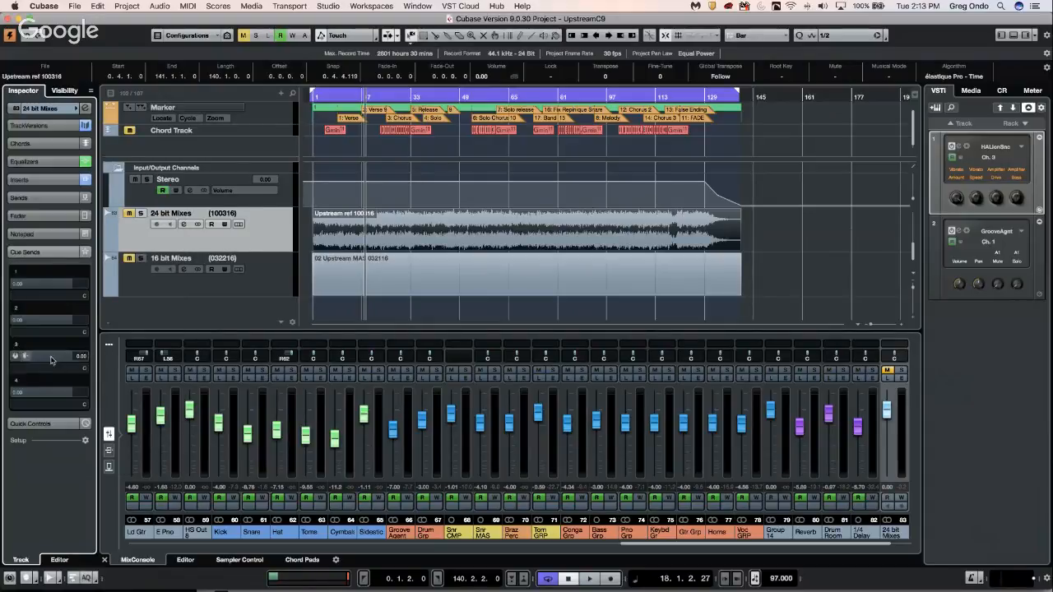
right_click(48, 252)
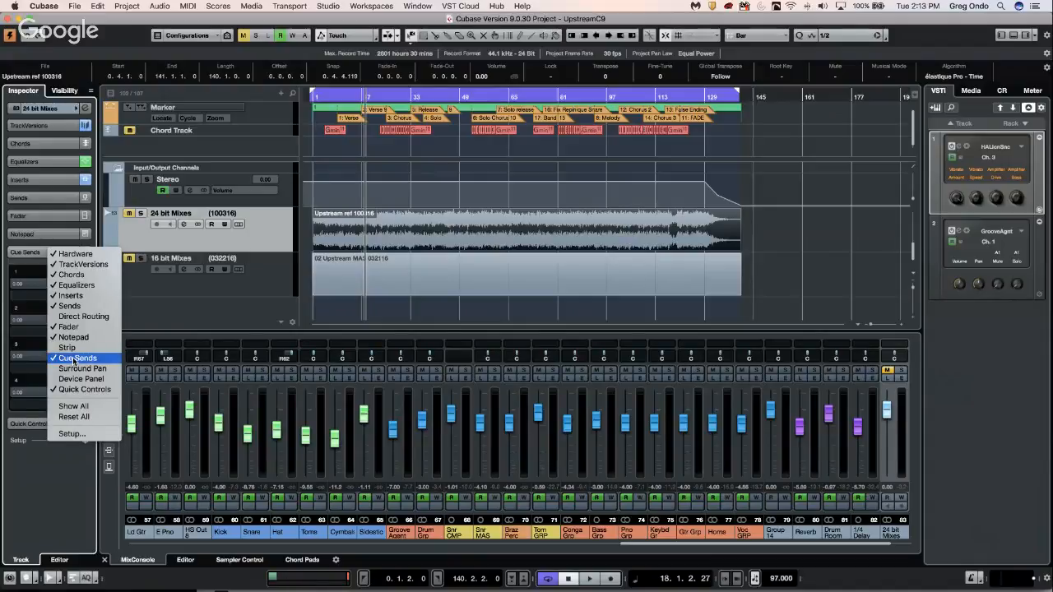
click(43, 473)
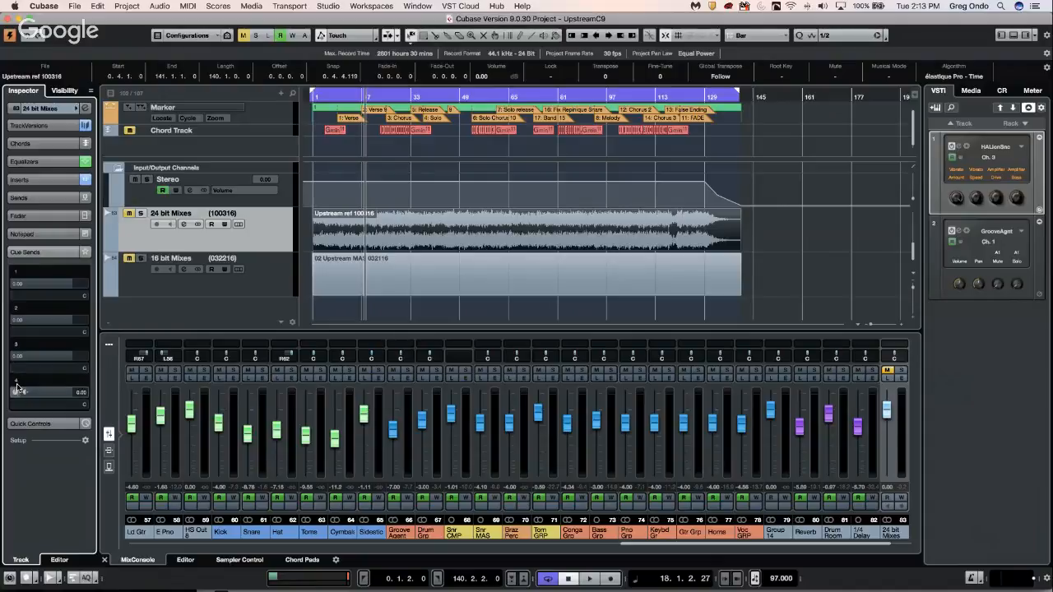
click(15, 392)
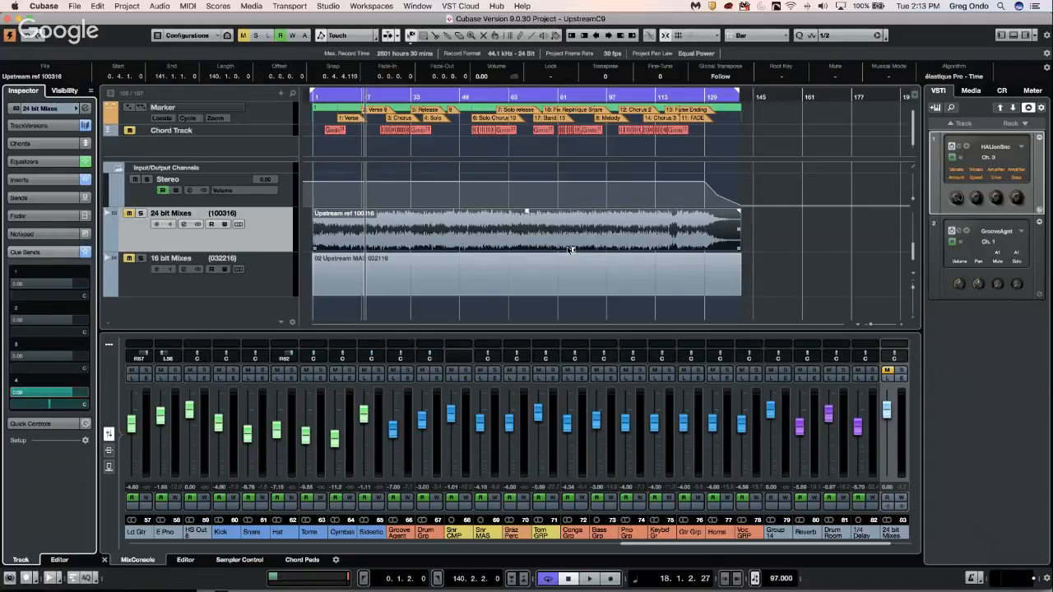
Step: Switch the Control Room monitoring to Cue 4 during playback, and unmute the 24 bit Mixes track to hear it
click(1002, 91)
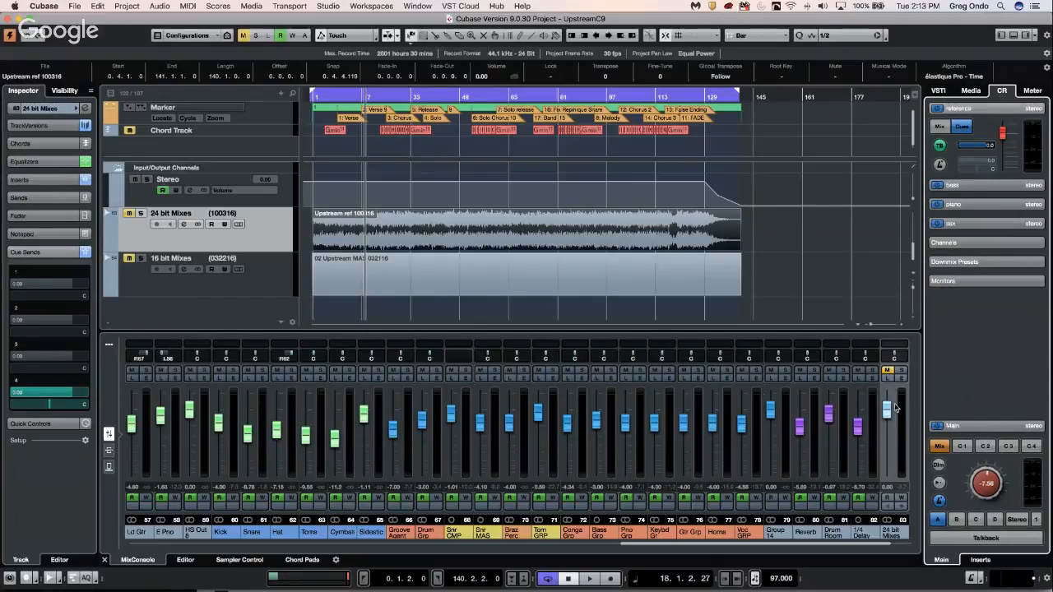
key(space)
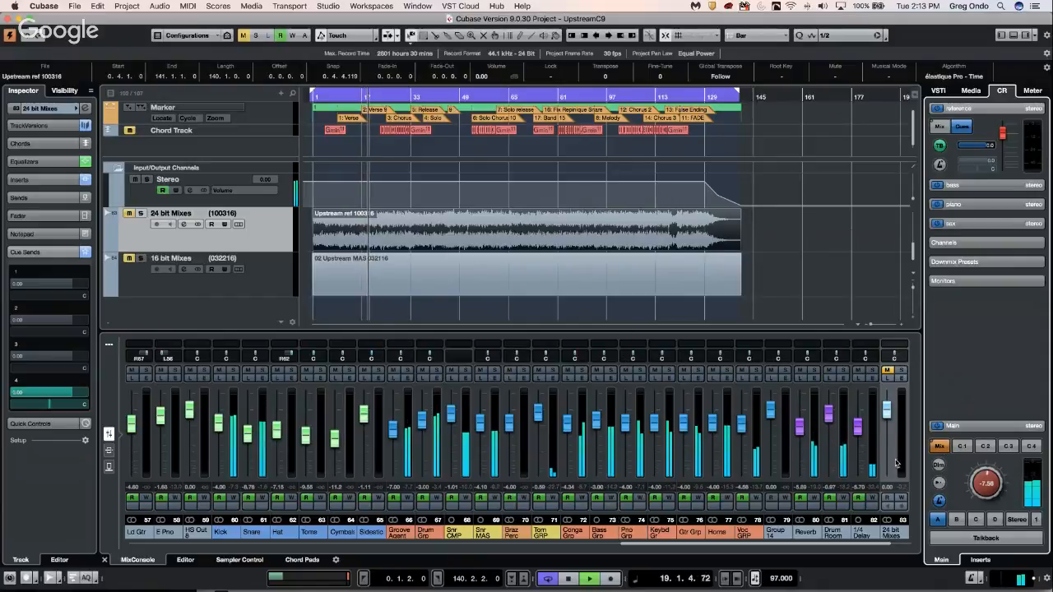
click(1032, 446)
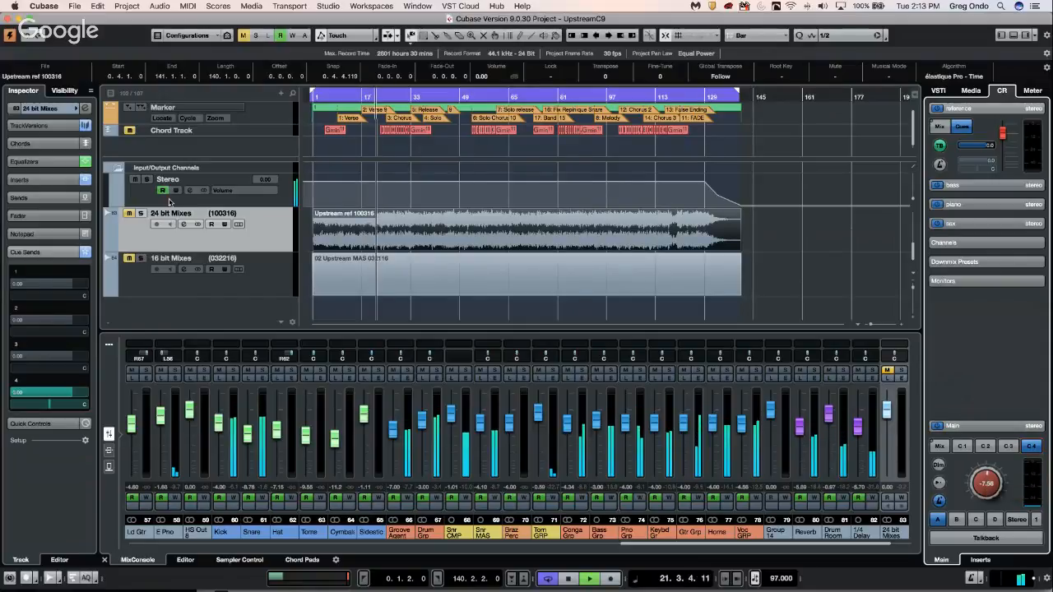
click(129, 214)
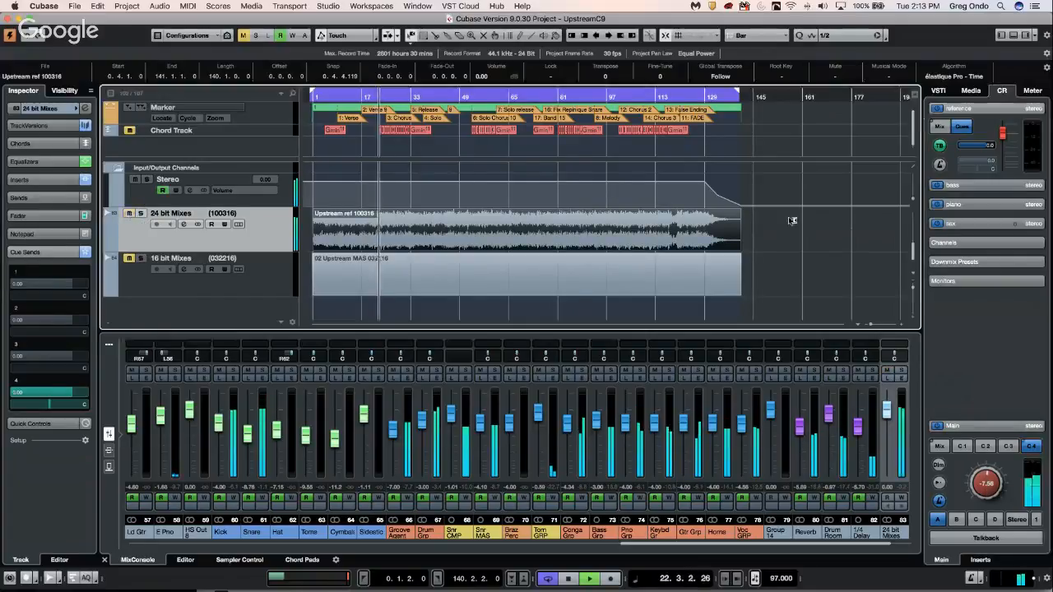
key(space)
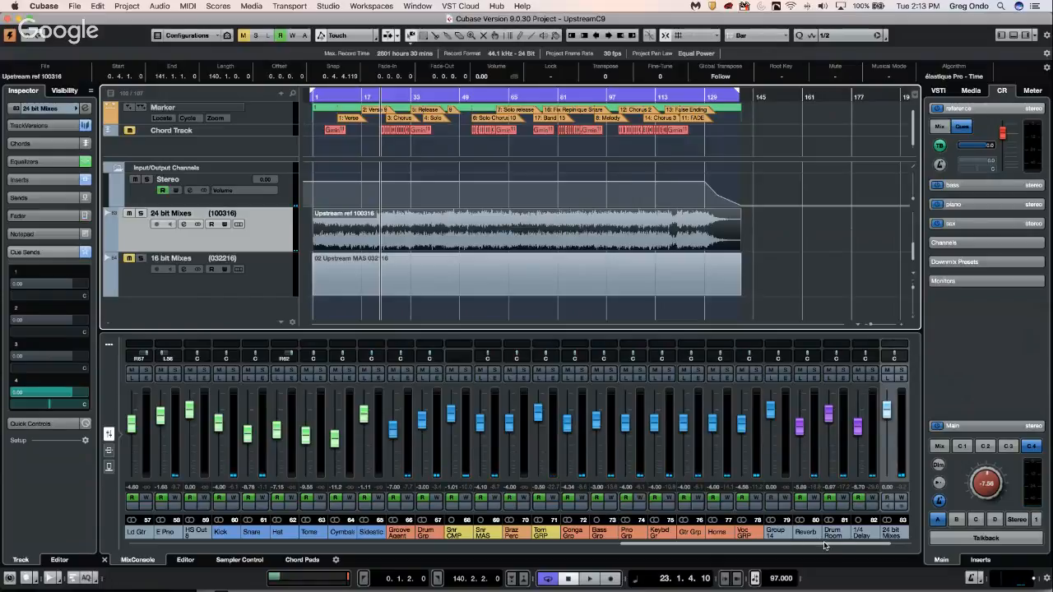
Step: Inspect the Stereo output channel's settings and its Frequency insert, and close both windows
scroll(824, 546, right, 2)
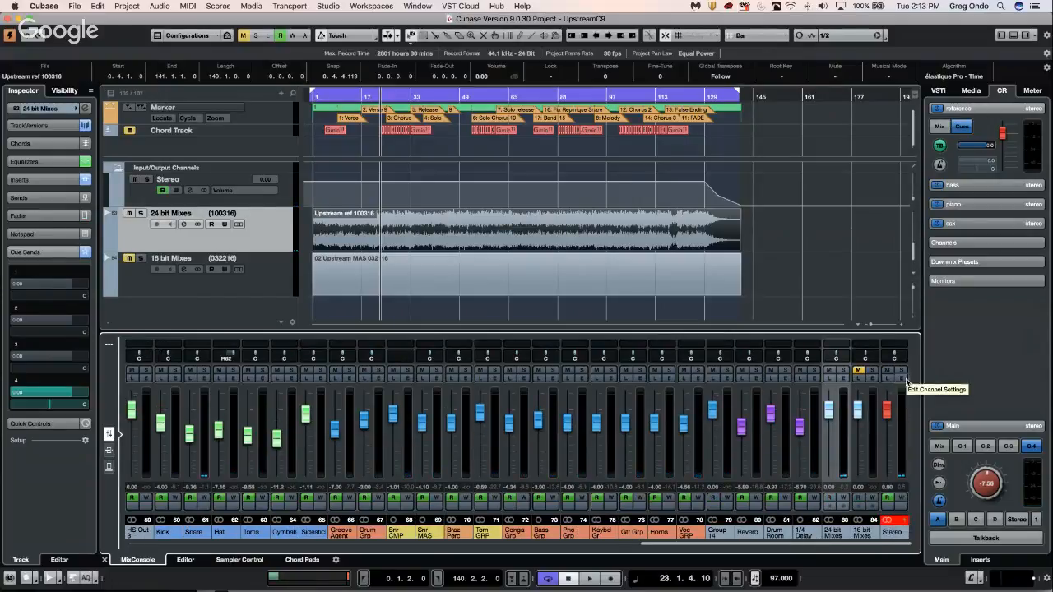
click(905, 380)
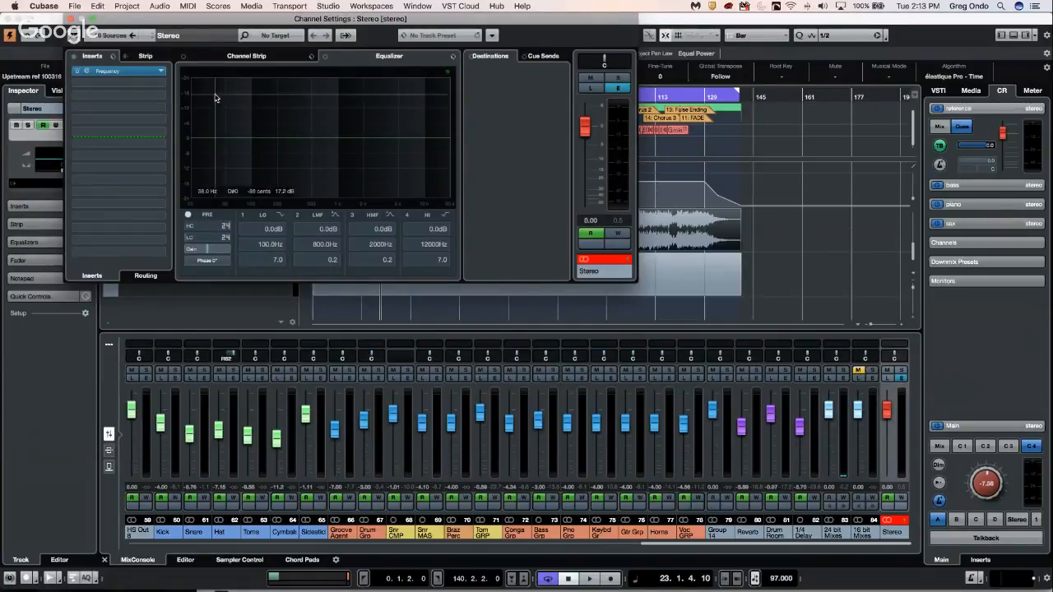
click(116, 71)
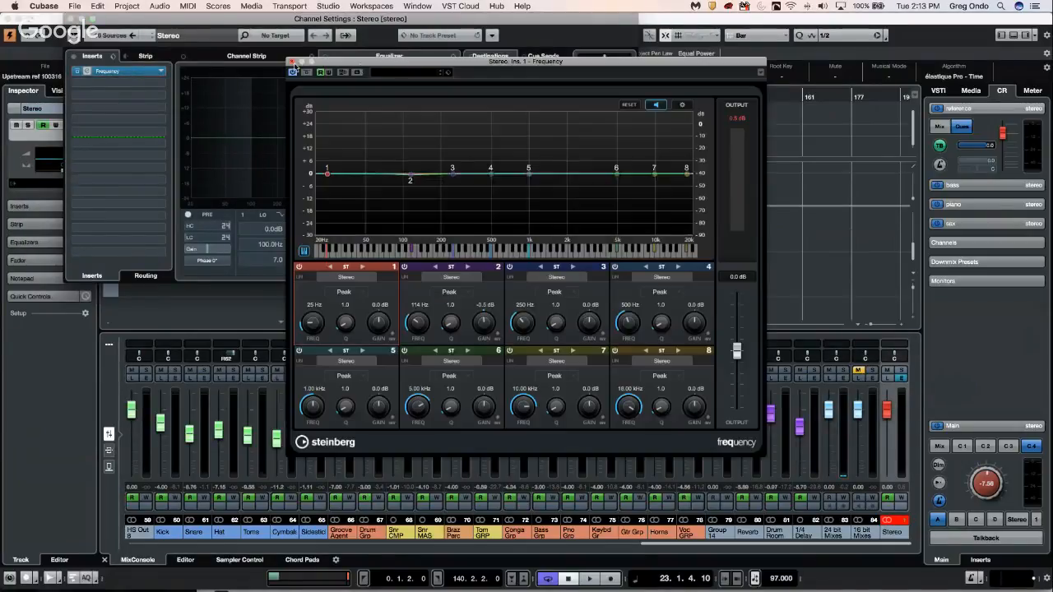
click(292, 62)
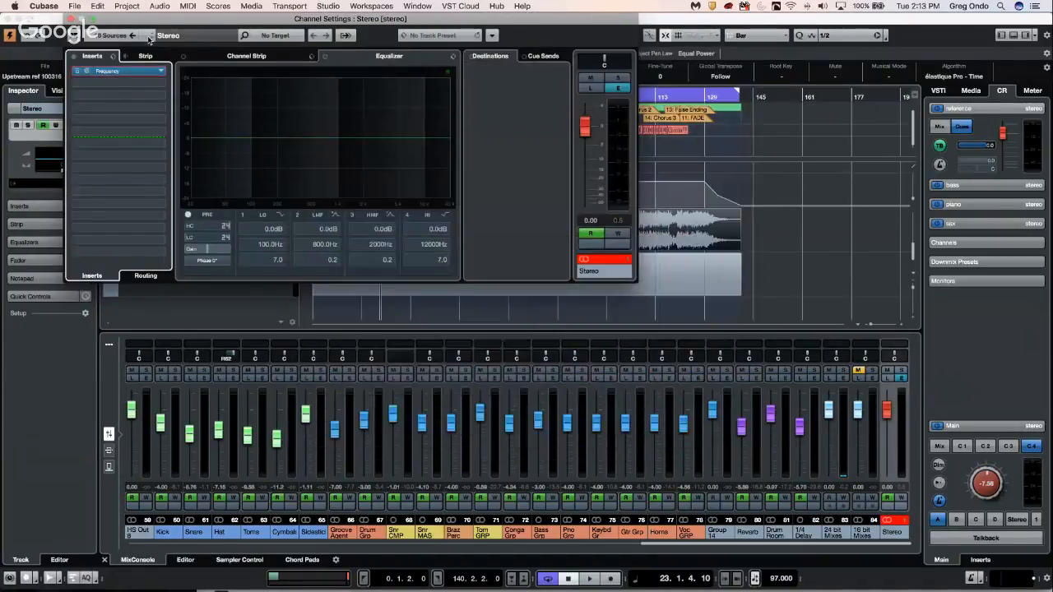
click(73, 19)
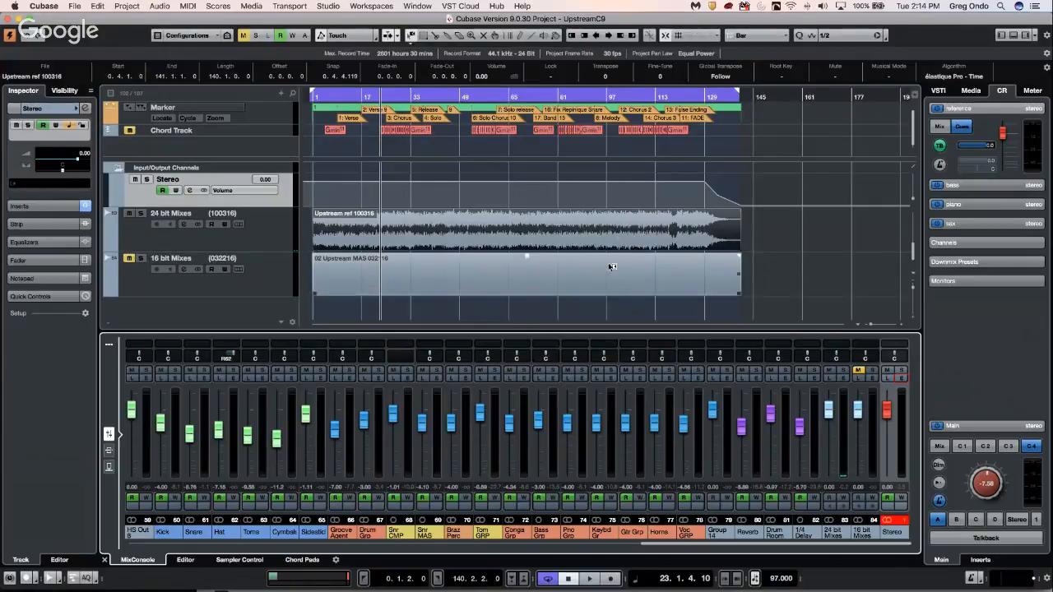
Step: Start playback and boost the Stereo output's high EQ band by 2.2 dB at 20000 Hz
key(space)
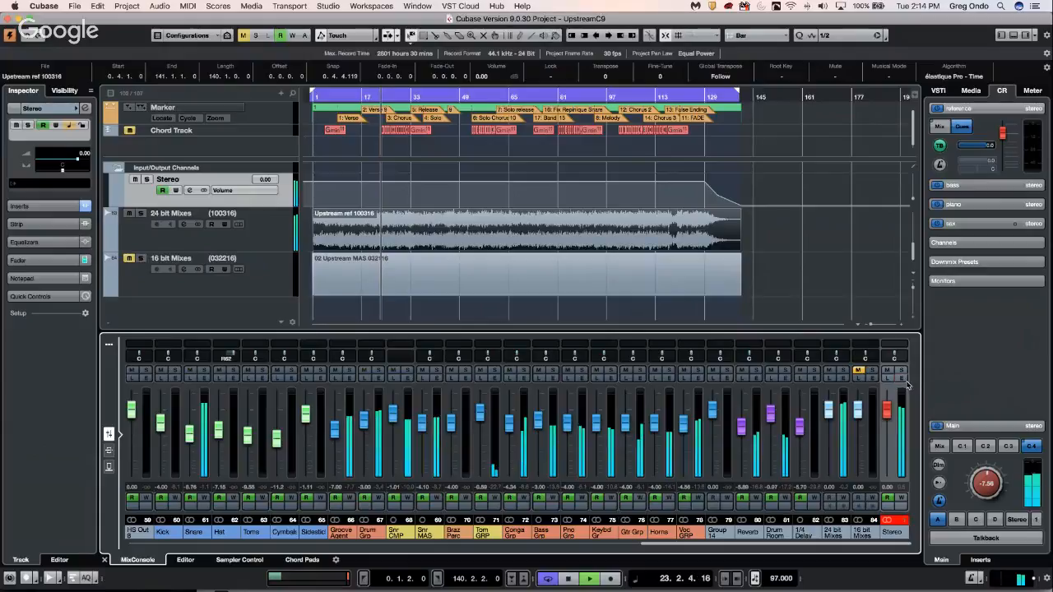
click(902, 378)
drag(381, 138, 451, 135)
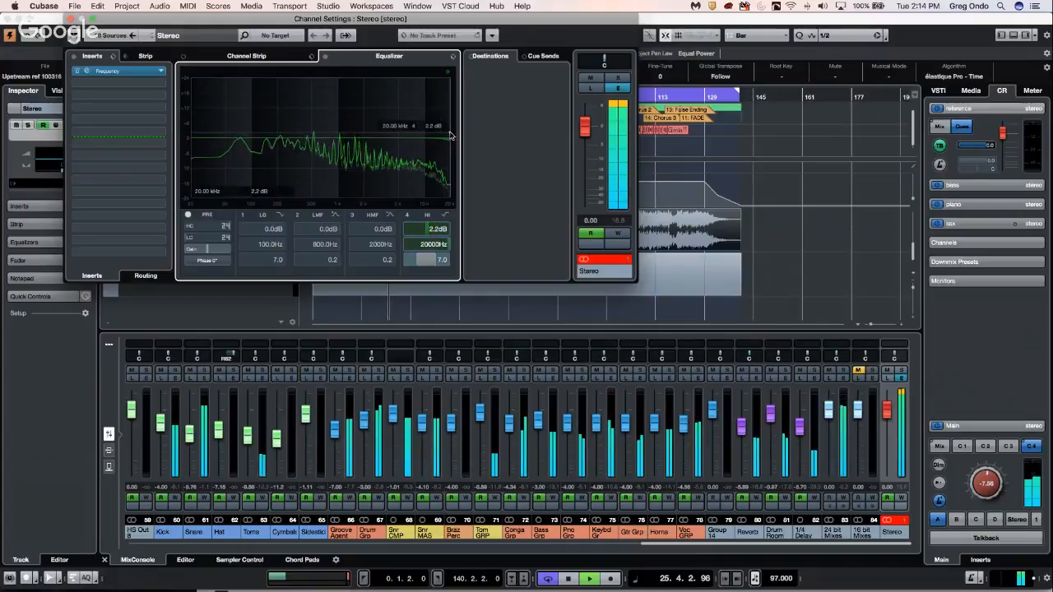
click(71, 18)
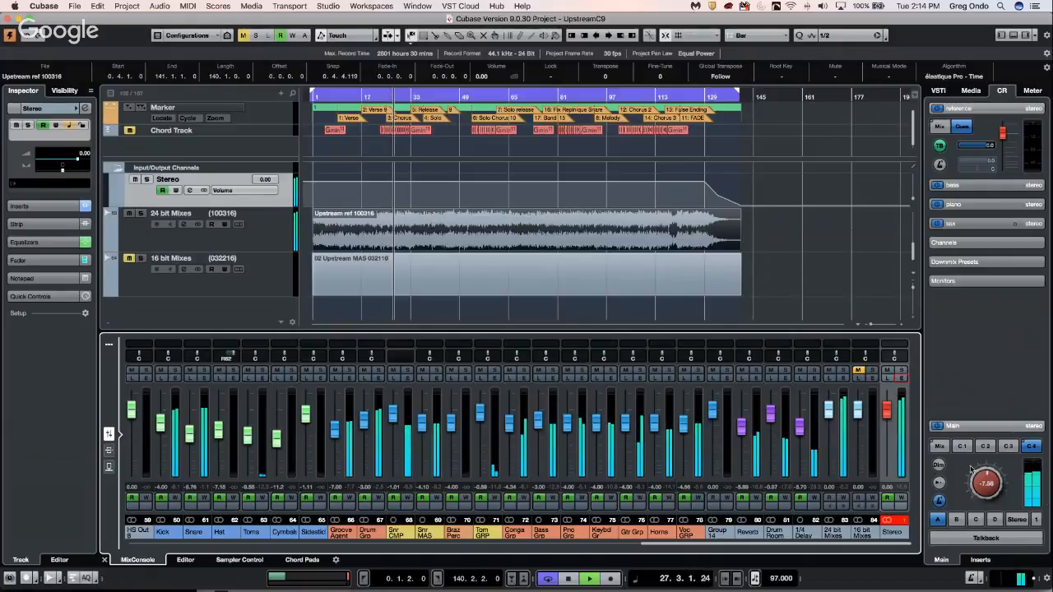
Step: Compare the Mix and Cue 4 sources in the Control Room during playback, and review the Stereo channel's EQ settings
click(940, 447)
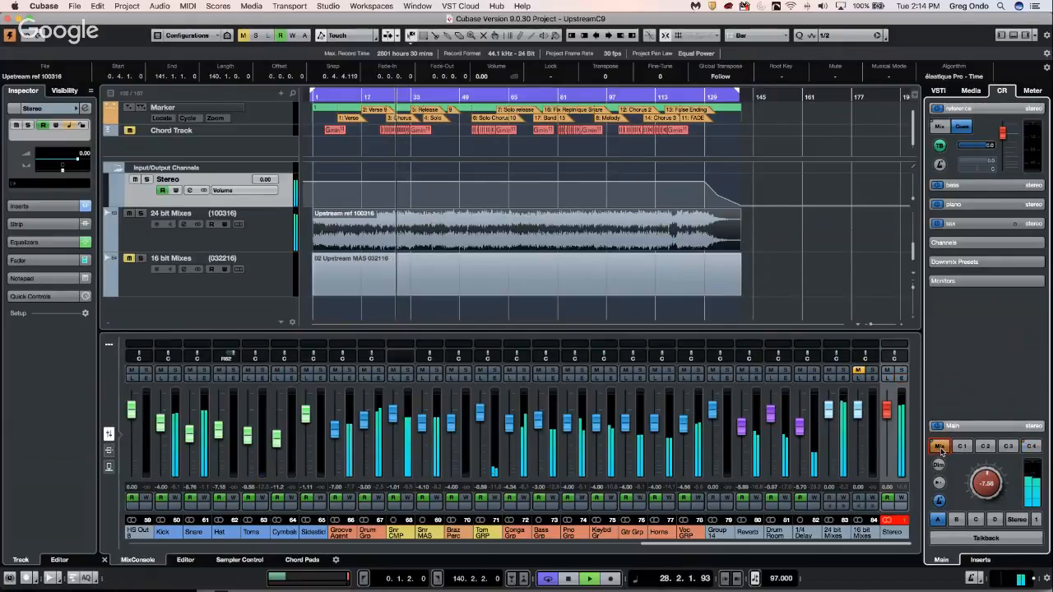
click(1032, 446)
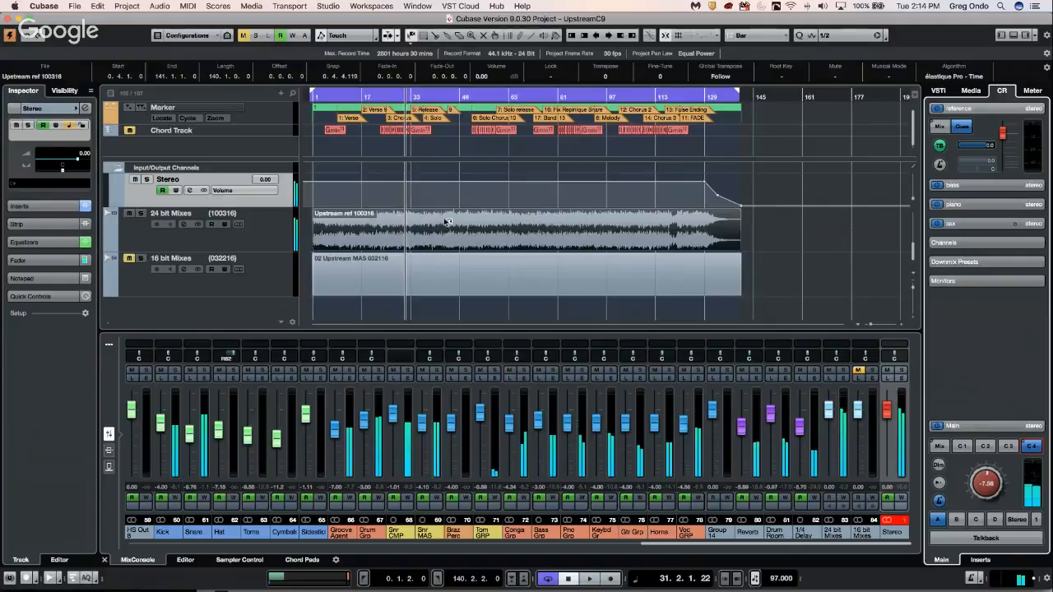
click(903, 377)
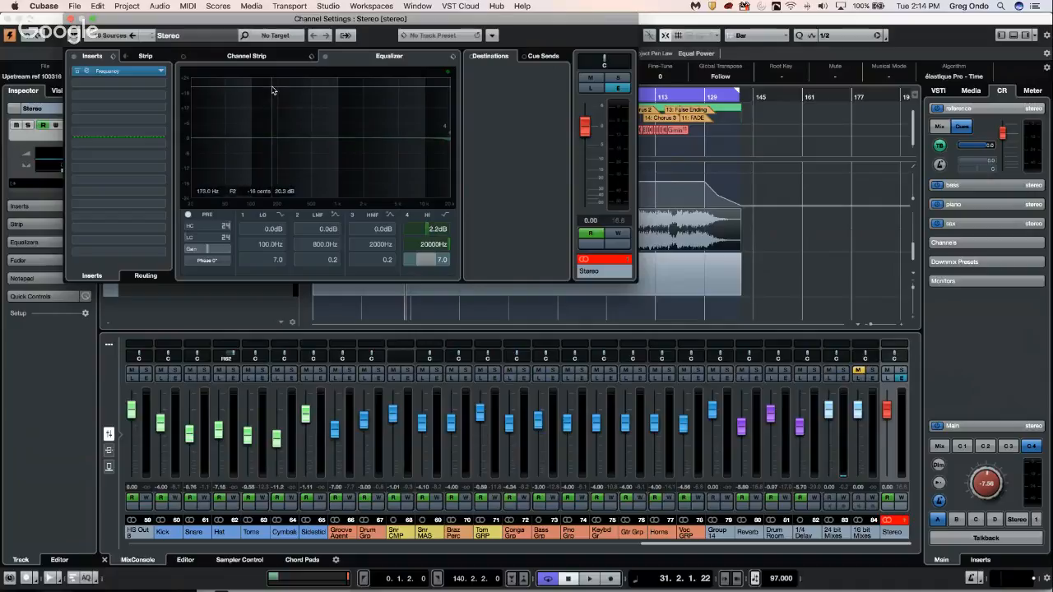
click(71, 19)
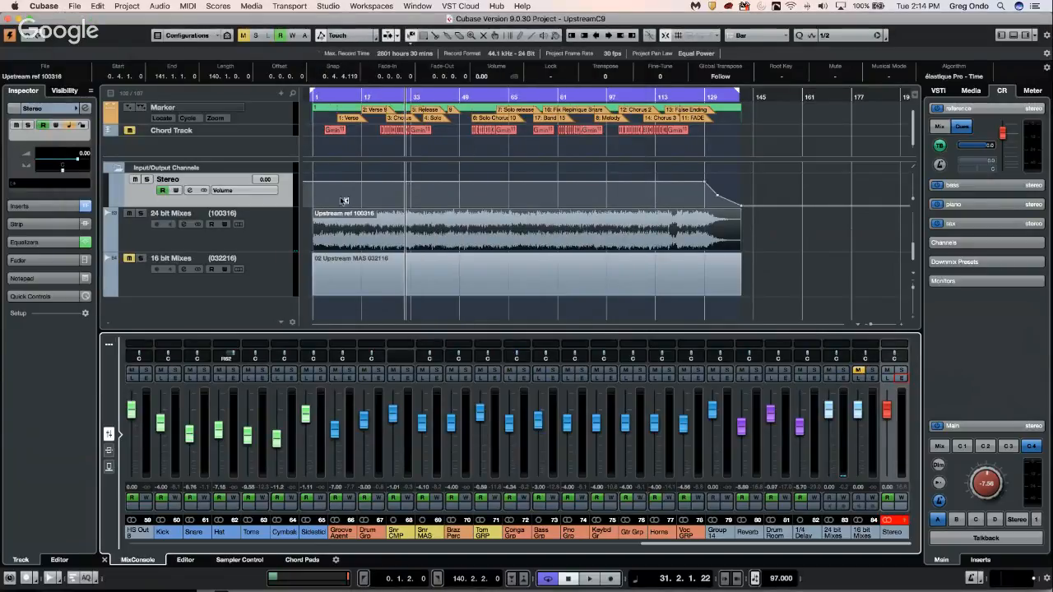
Step: Review the output routing of the 24 bit Mixes track and the Control Room channels in the Audio Connections
click(280, 226)
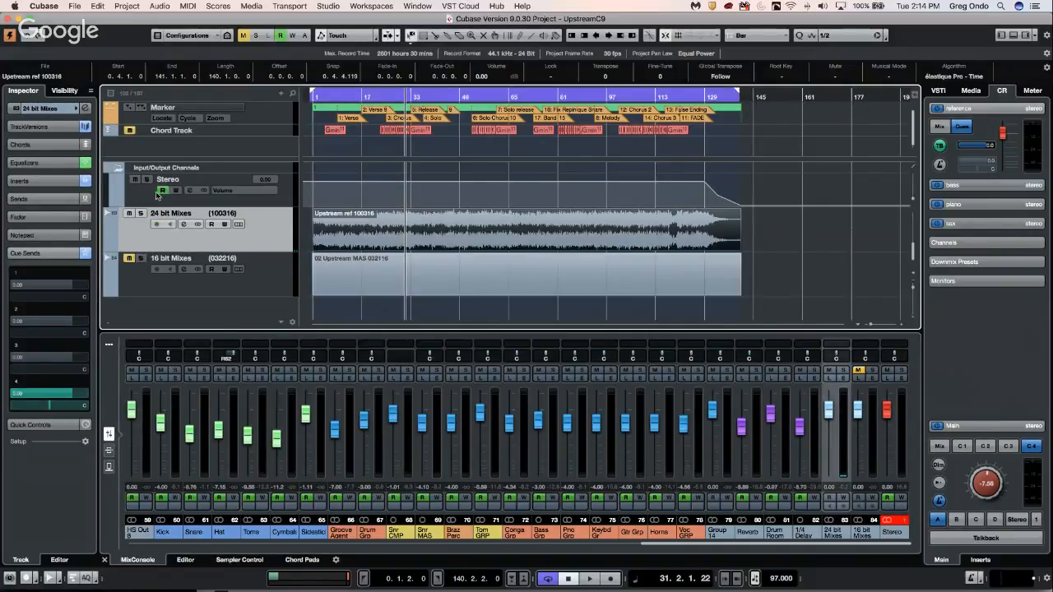
click(51, 109)
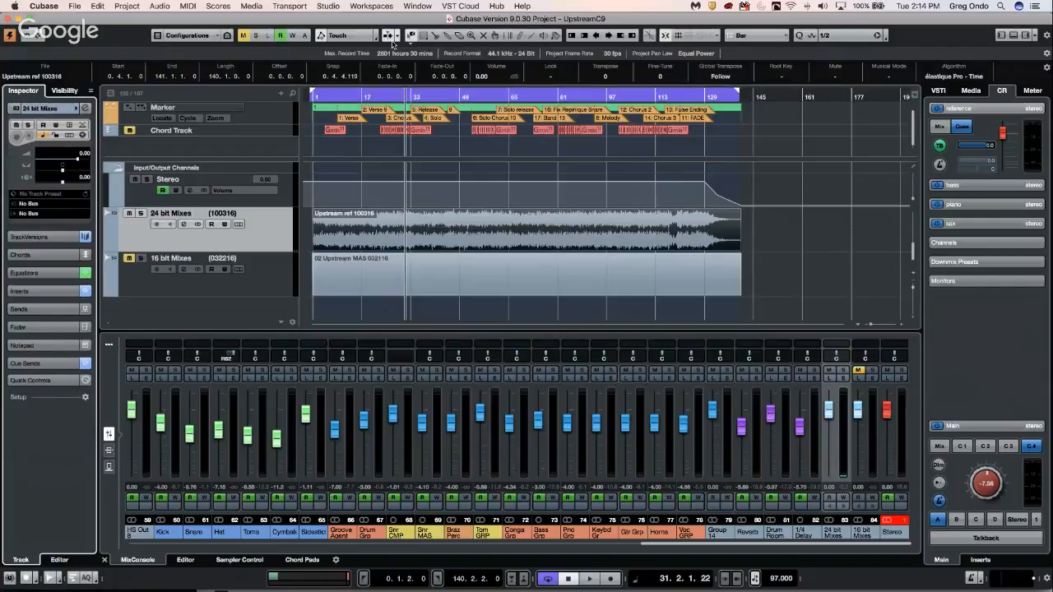
click(329, 6)
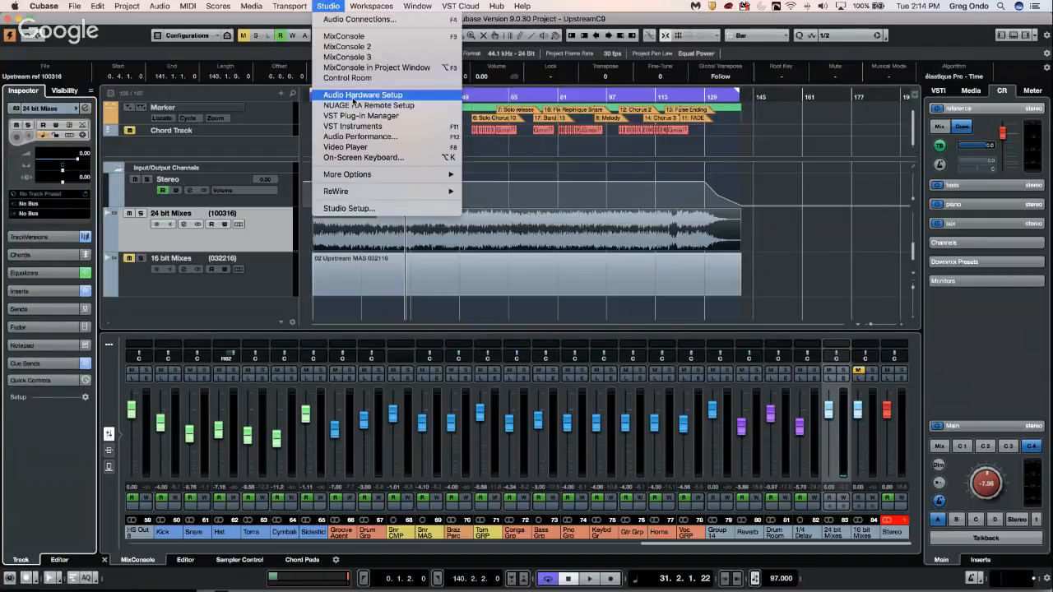
click(369, 19)
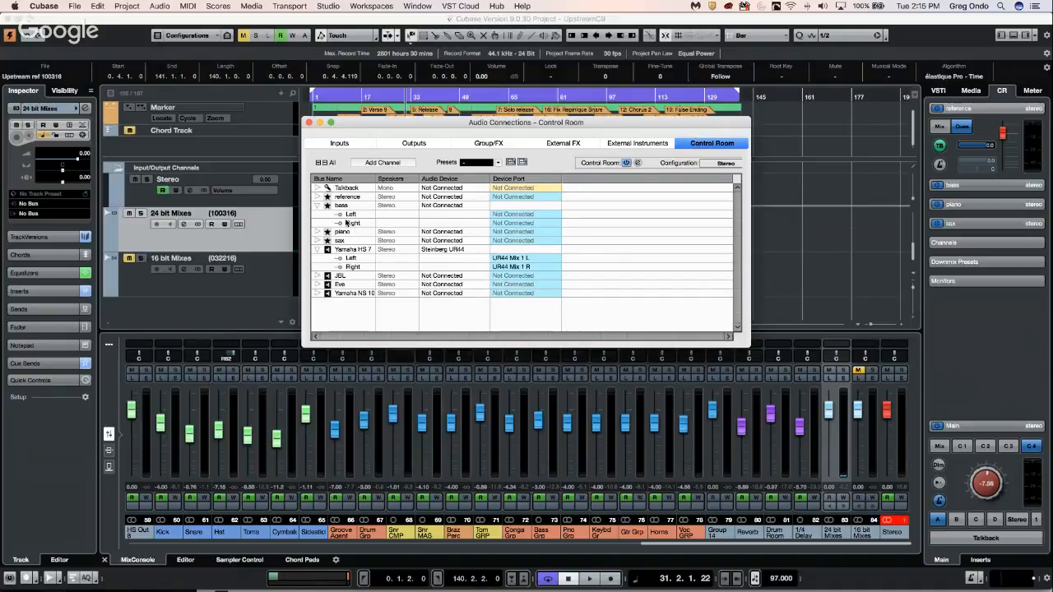
click(309, 123)
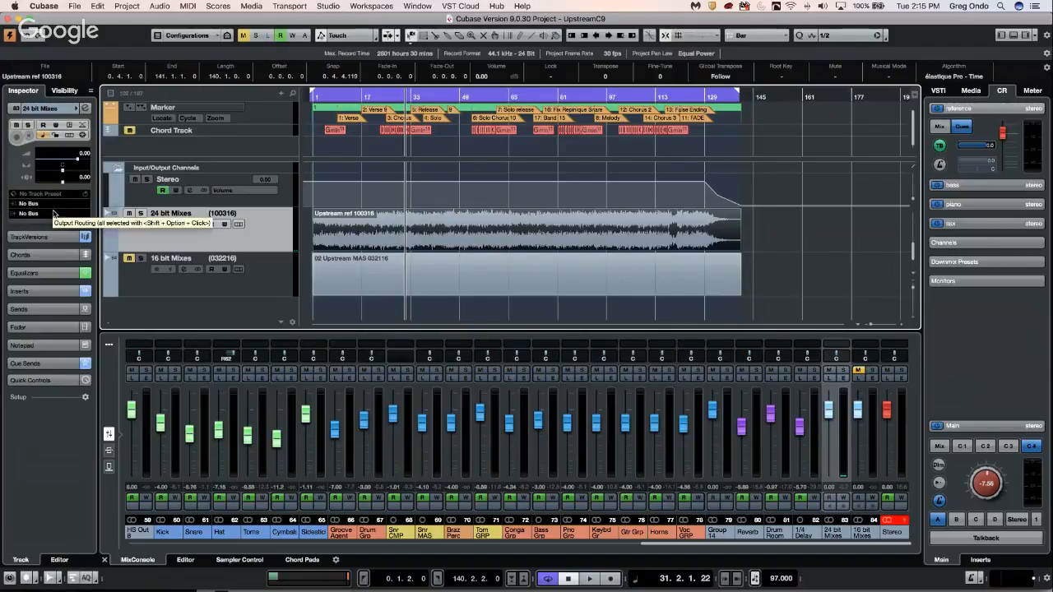
Step: Show the cue sends of the 24 bit Mixes track in the Inspector
right_click(51, 321)
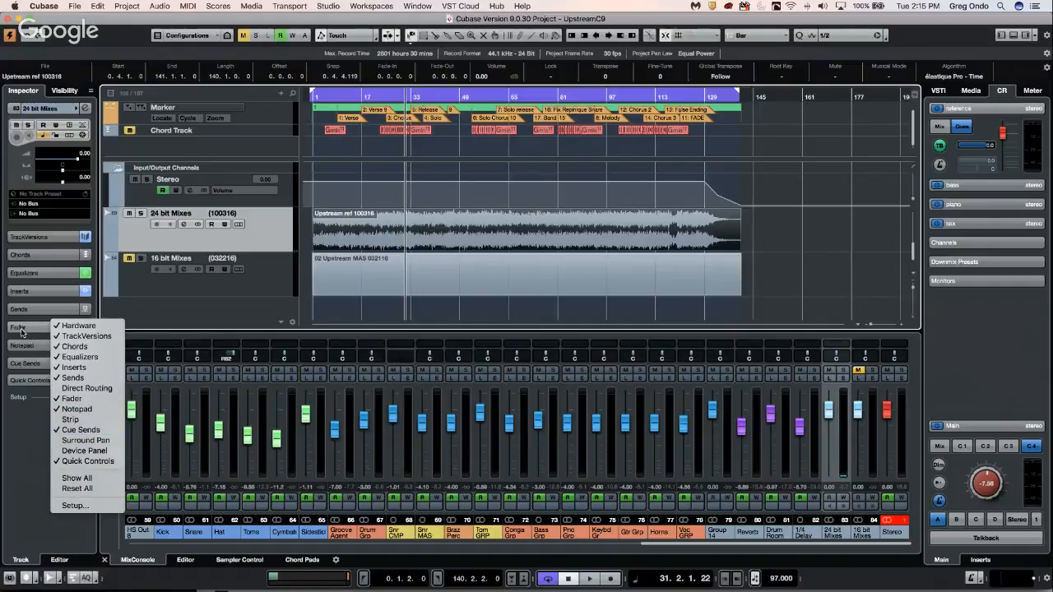
click(21, 331)
click(53, 362)
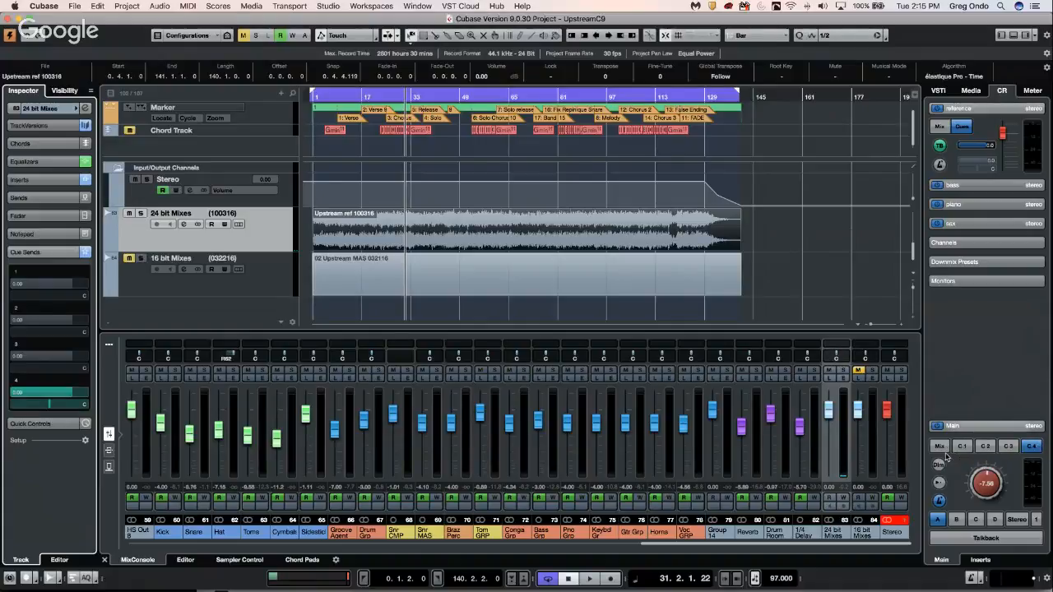
Step: Alternate the Control Room monitoring between Mix and Cue 4 during playback, finishing on Mix, and stop playback
key(space)
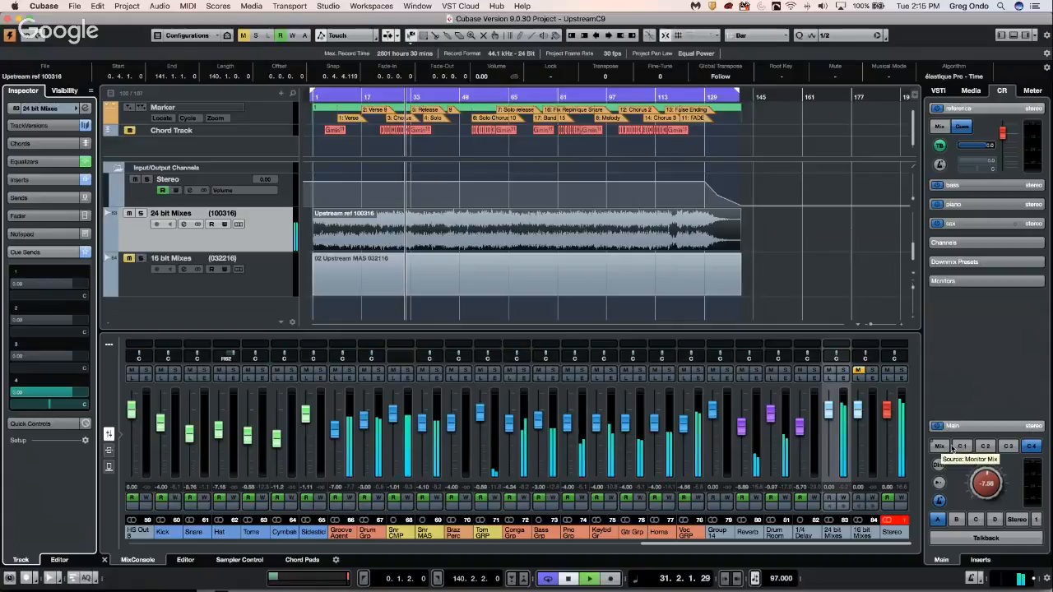
click(1036, 445)
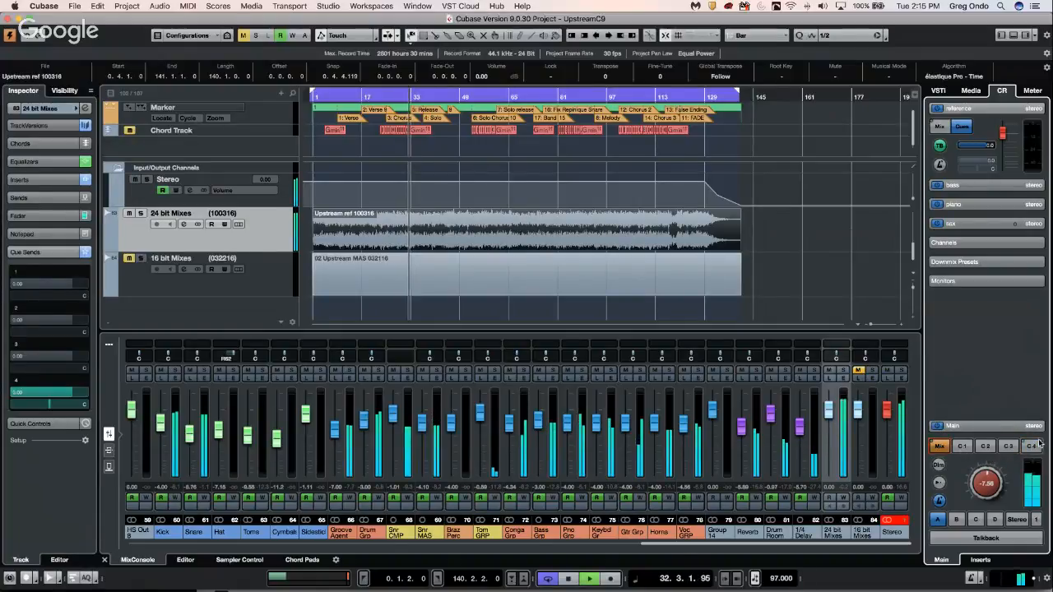
click(1033, 445)
click(941, 447)
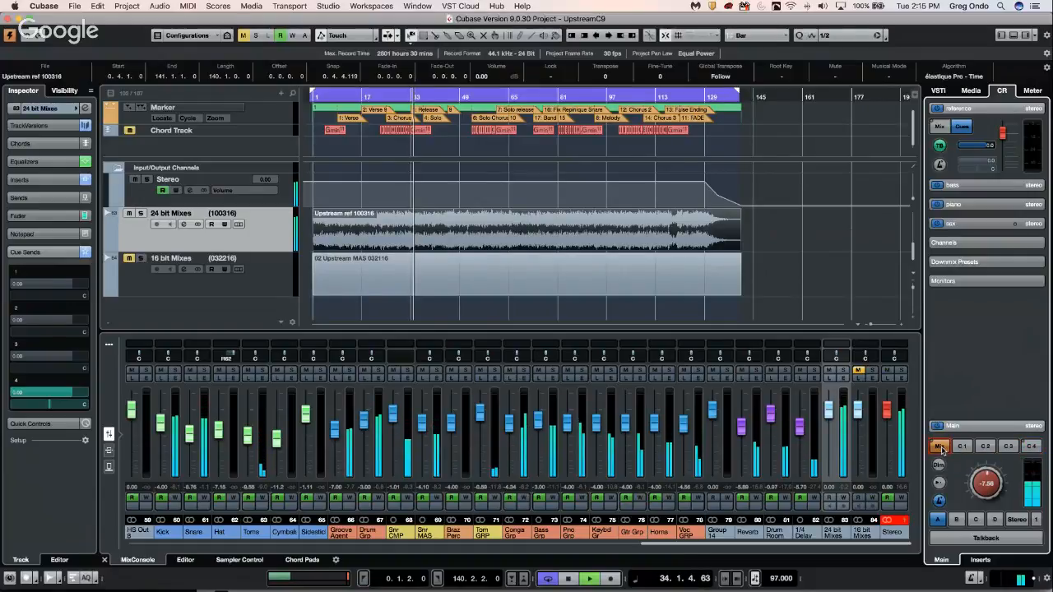
key(space)
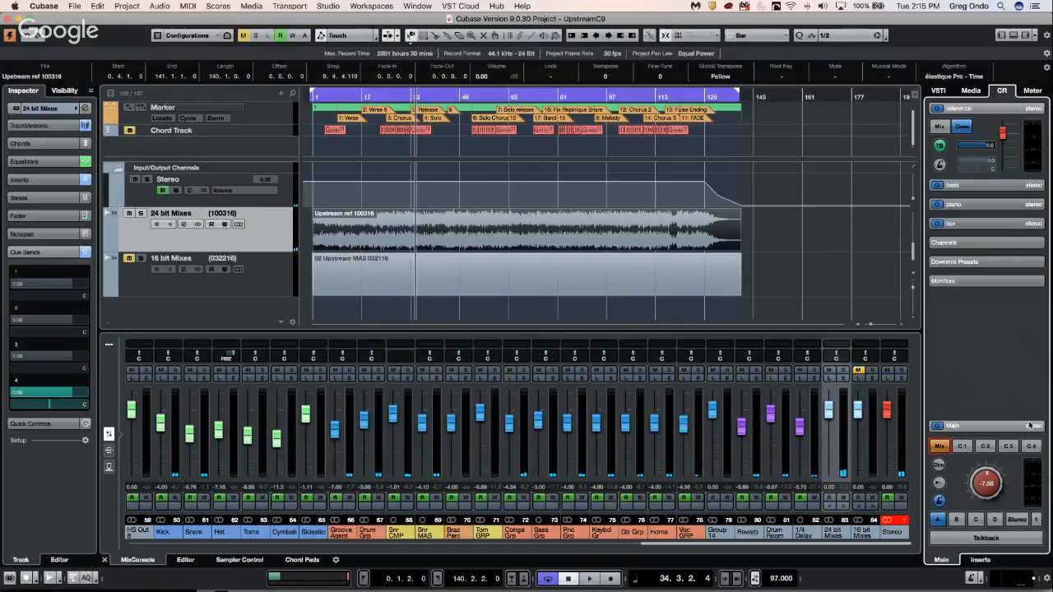
click(567, 293)
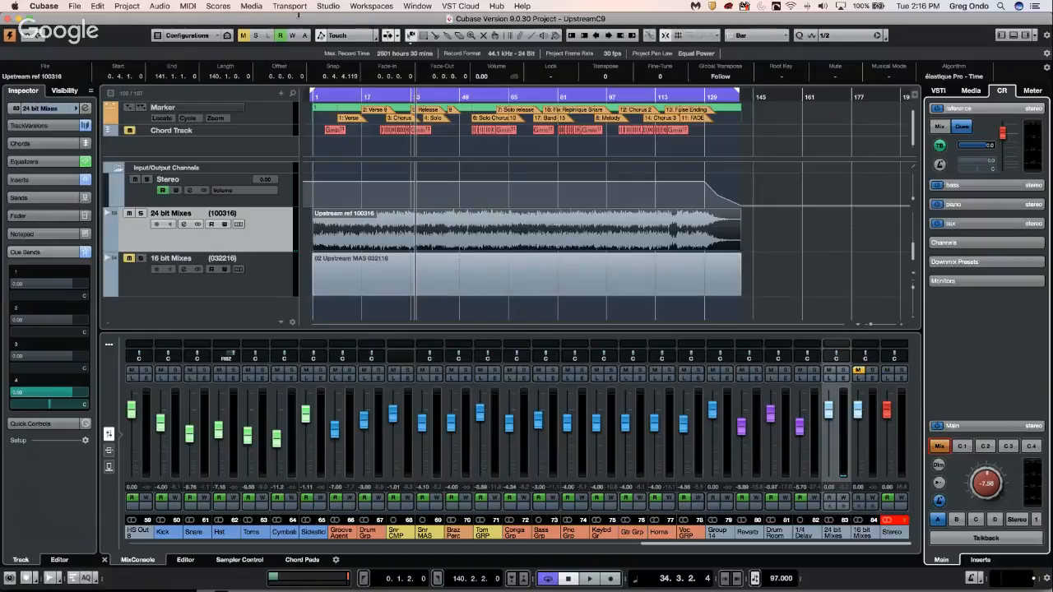
Step: Open the External FX setup in the Audio Connections and examine the send and return buses of the Pultec and 1176
click(337, 6)
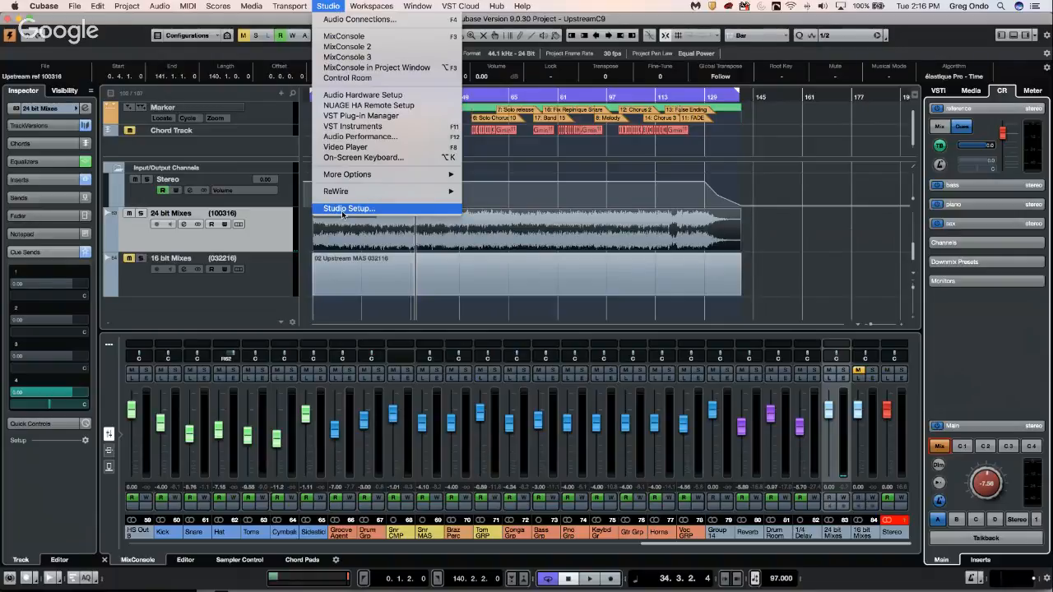
click(336, 20)
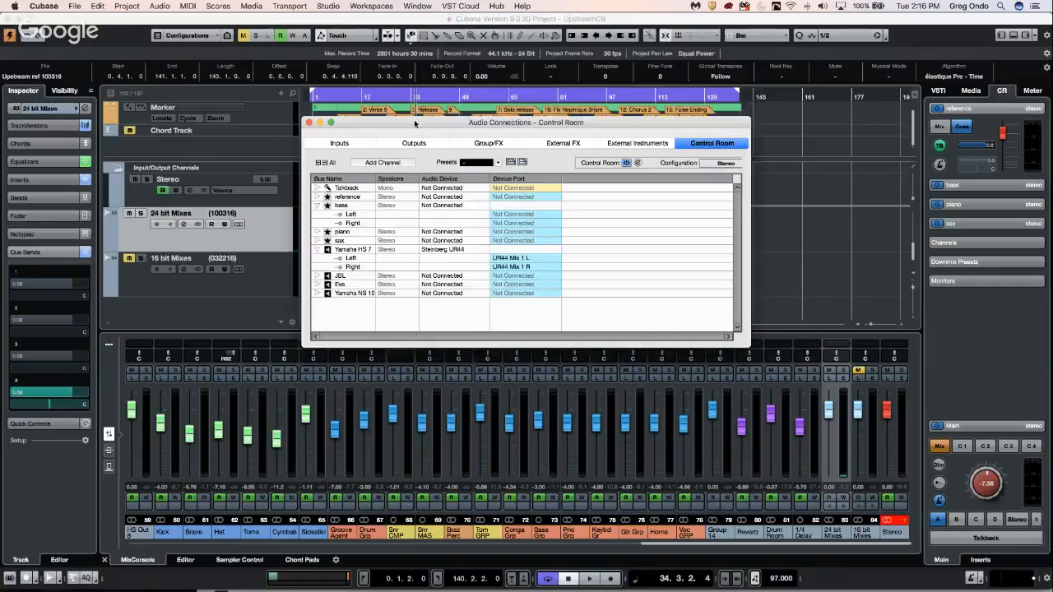
drag(414, 122, 300, 96)
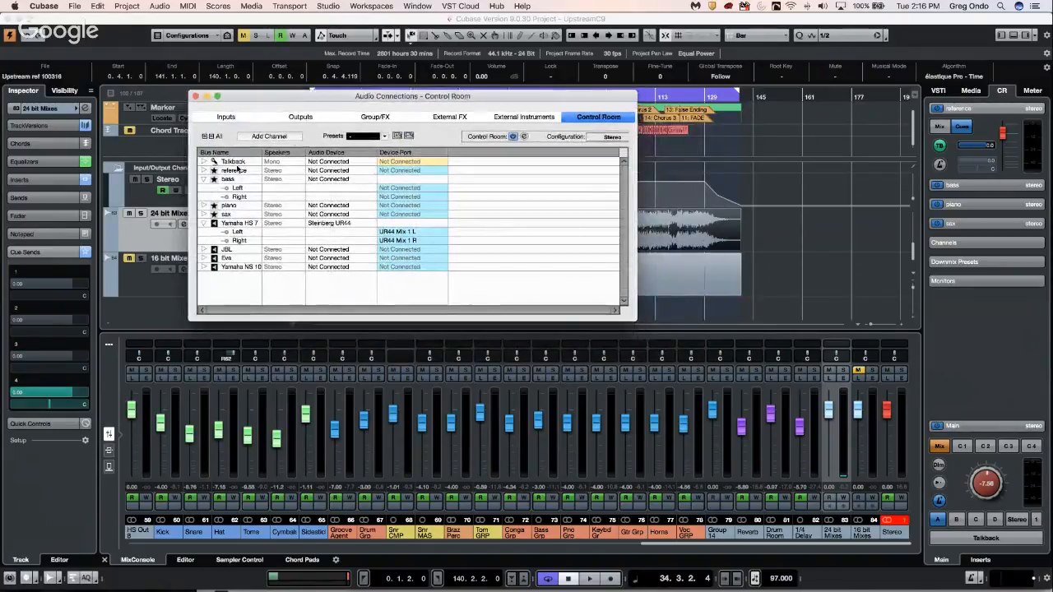
click(432, 116)
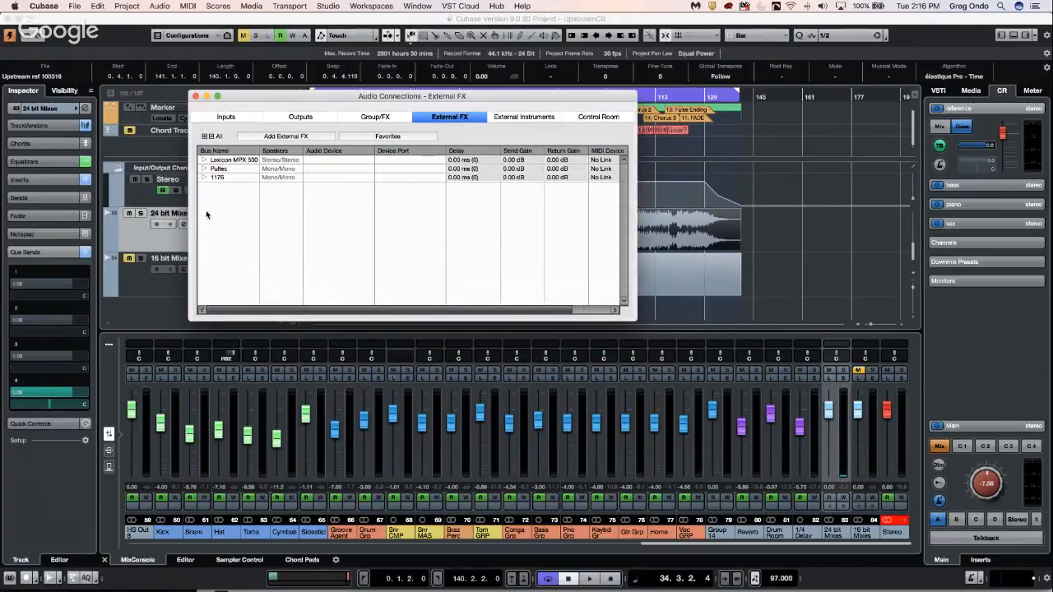
click(204, 169)
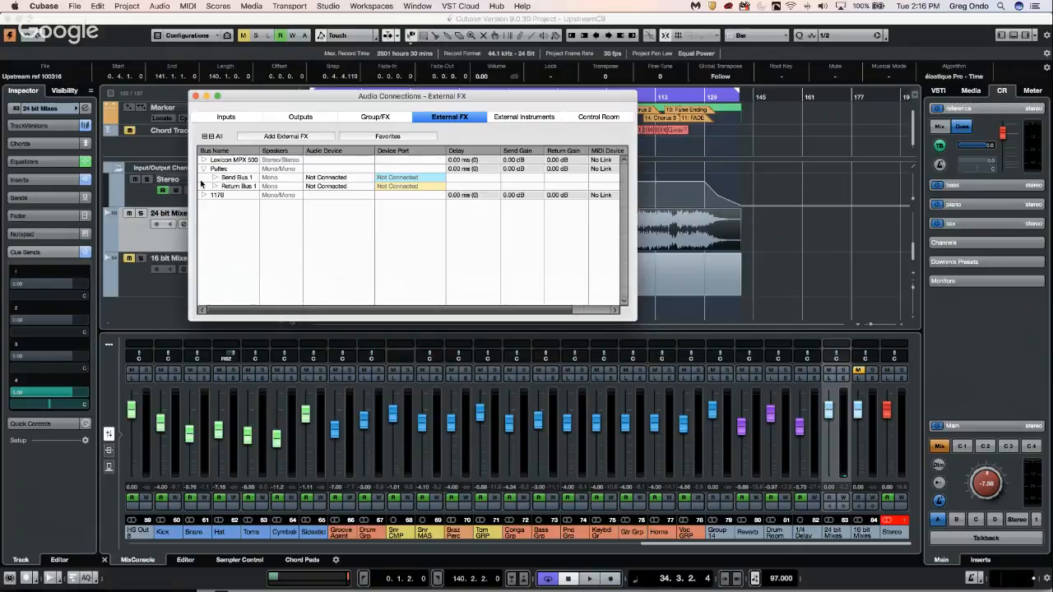
click(204, 169)
click(204, 178)
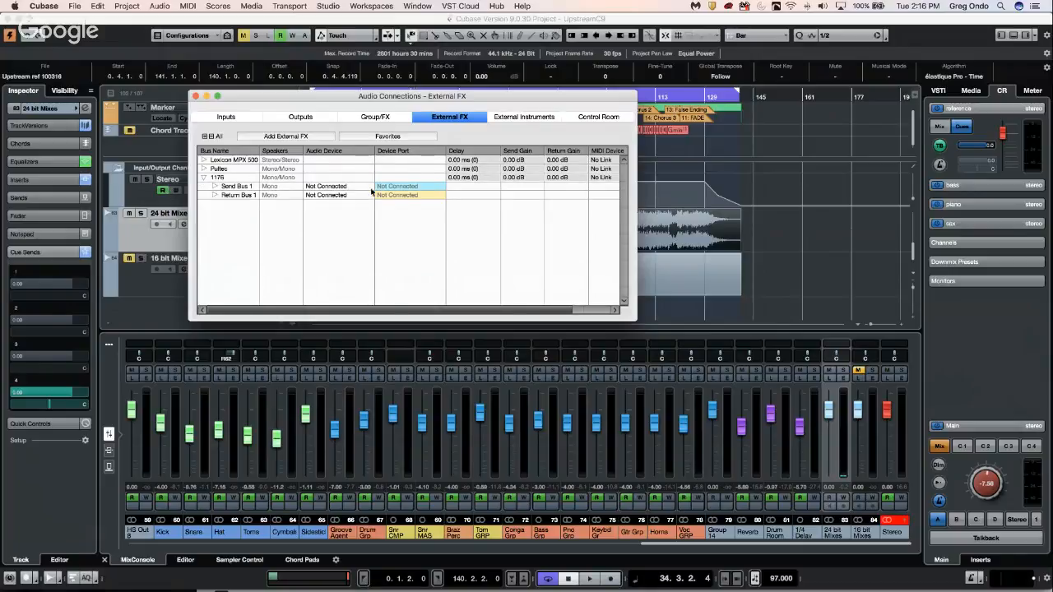
Step: Assign the 1176 send bus to UR44 Mix 2 L and its return bus to UR44 Input 3, and close the Audio Connections
click(399, 187)
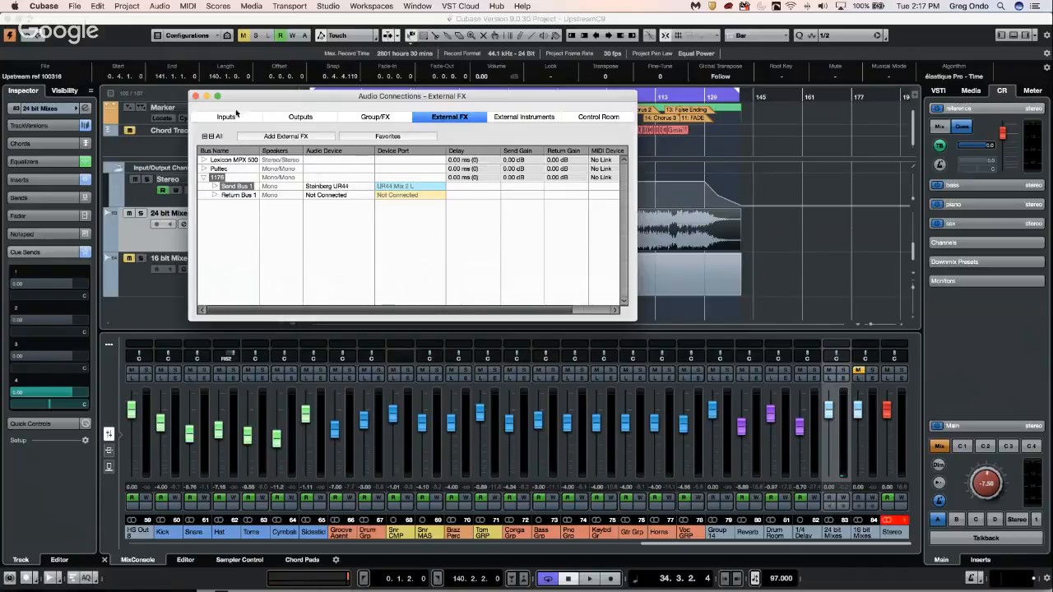
click(214, 187)
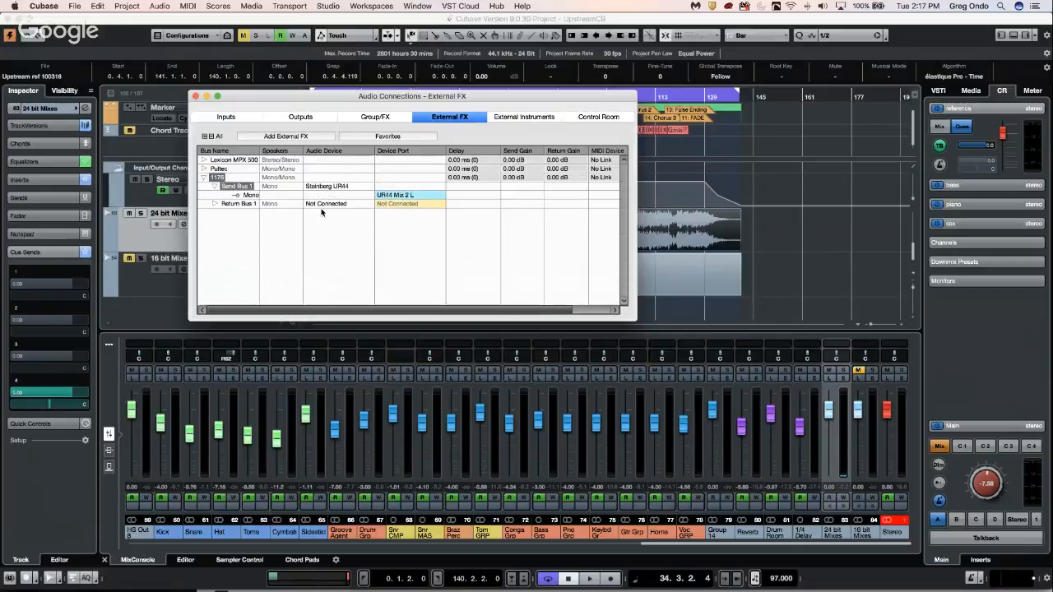
click(213, 203)
click(417, 215)
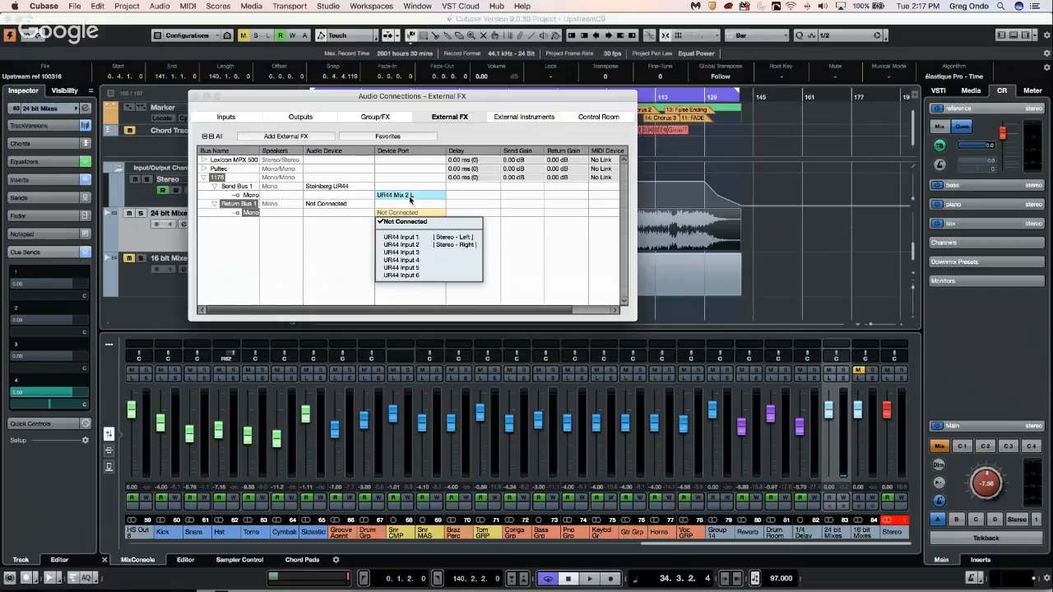
click(424, 253)
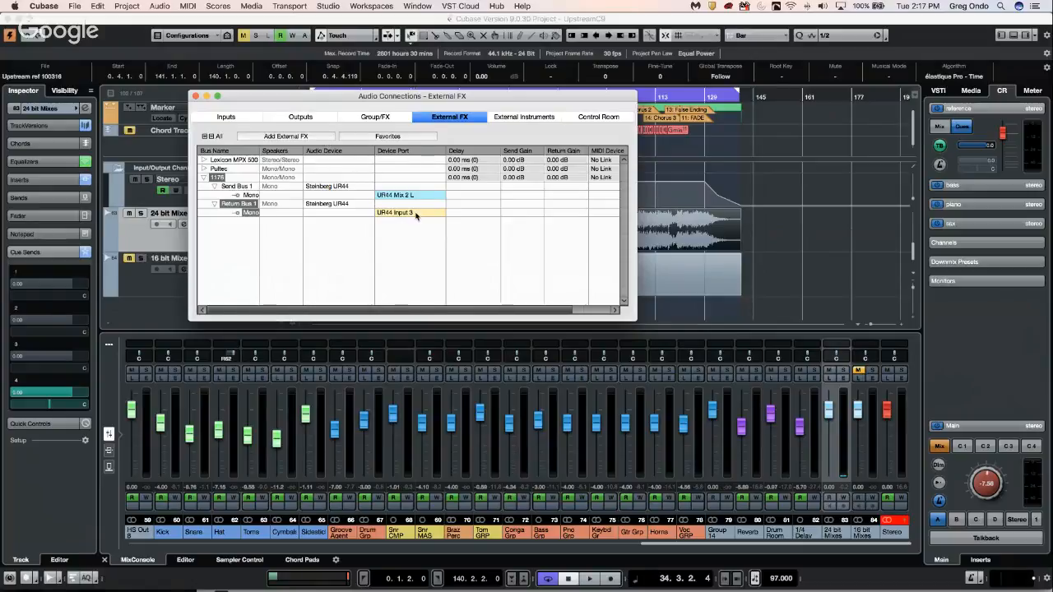
click(195, 96)
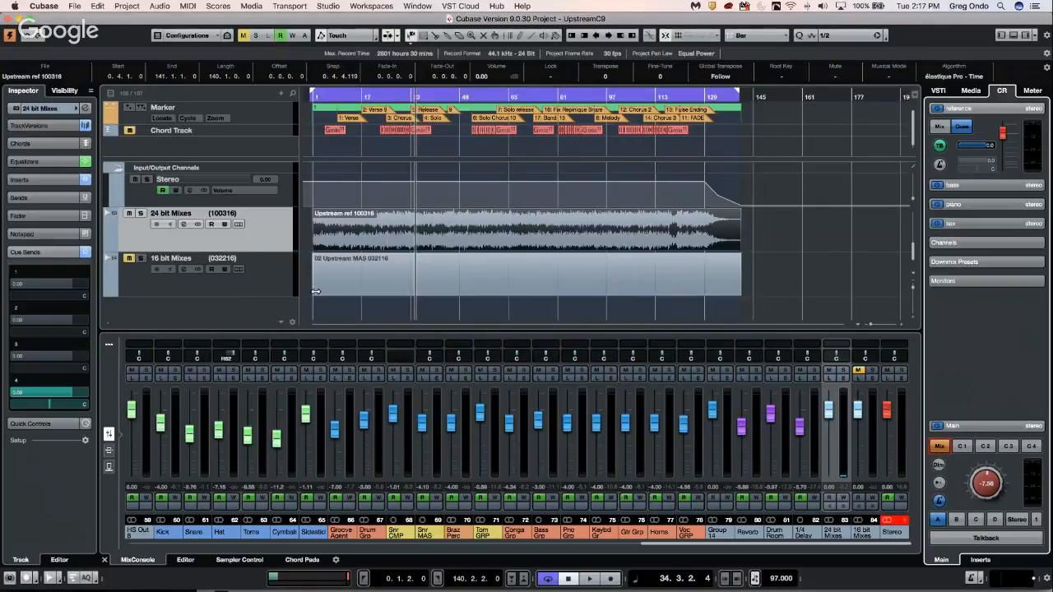
Step: Insert the external 1176 plug-in in insert slot 3 of the 24 bit Mixes track and measure its loop delay
click(280, 234)
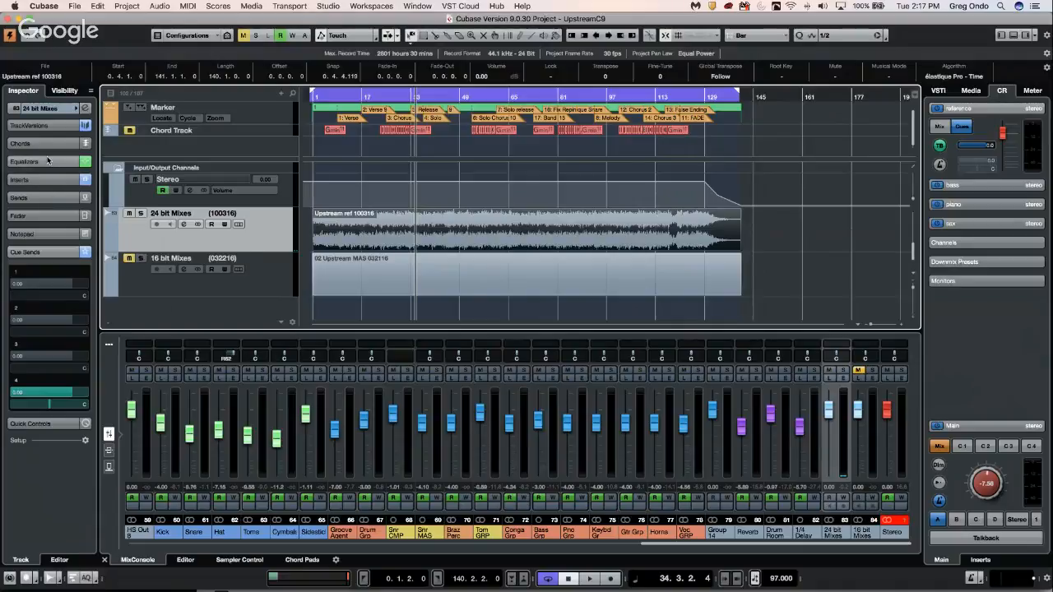
click(46, 181)
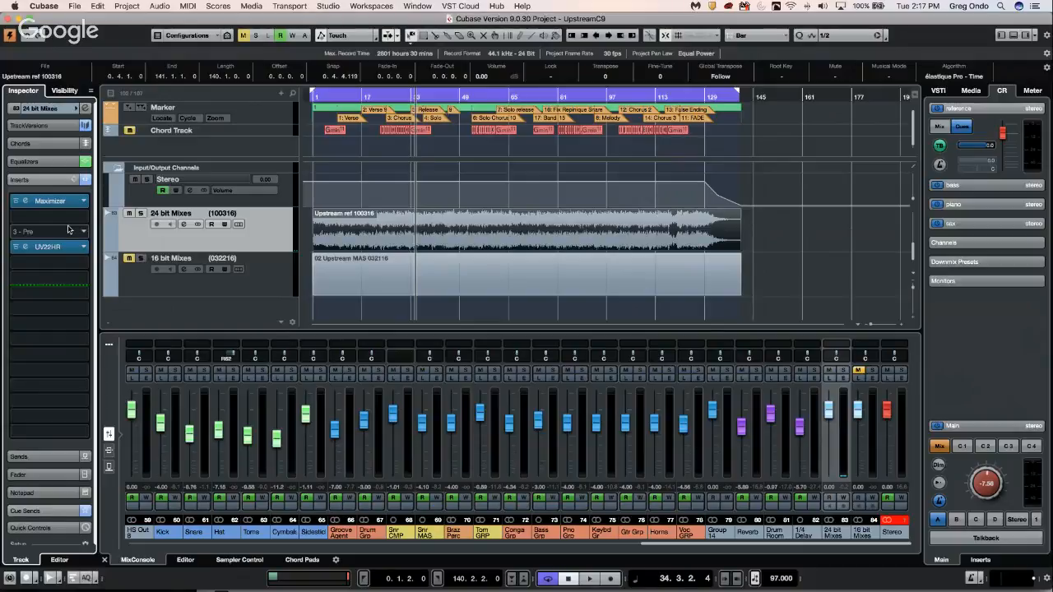
click(69, 230)
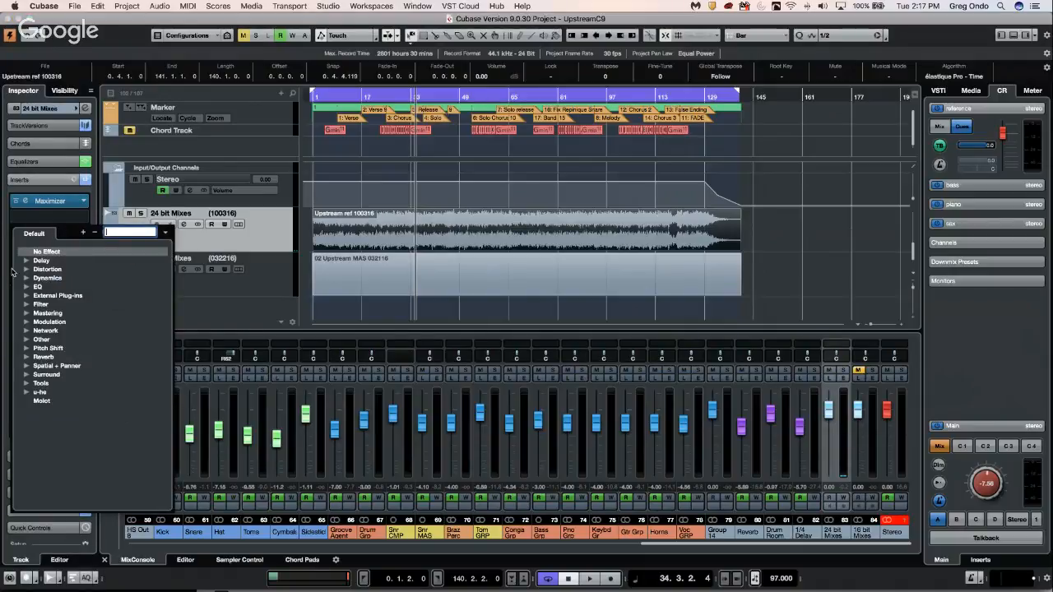
click(26, 296)
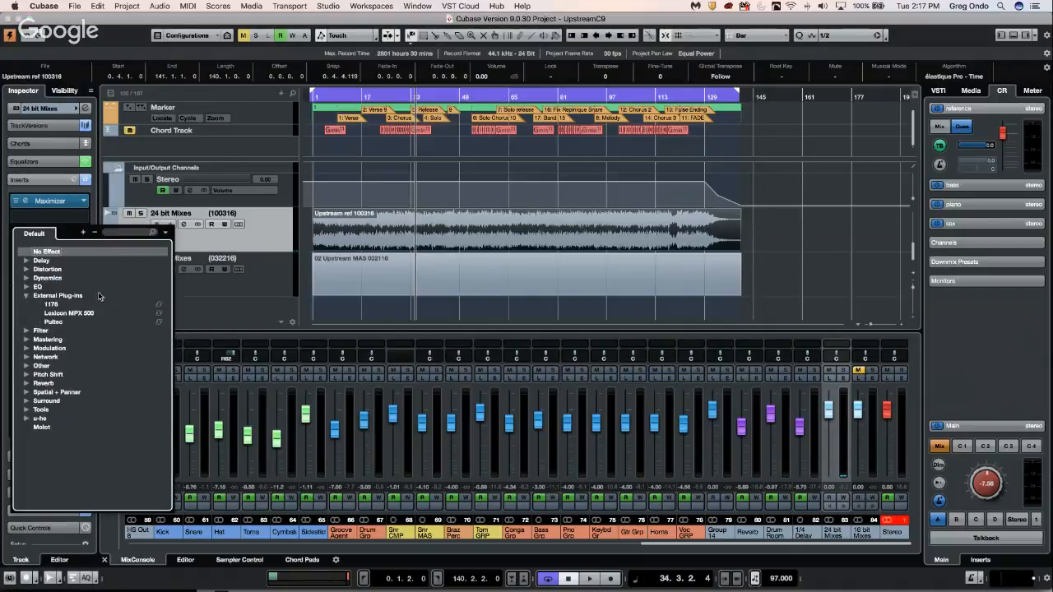
click(53, 304)
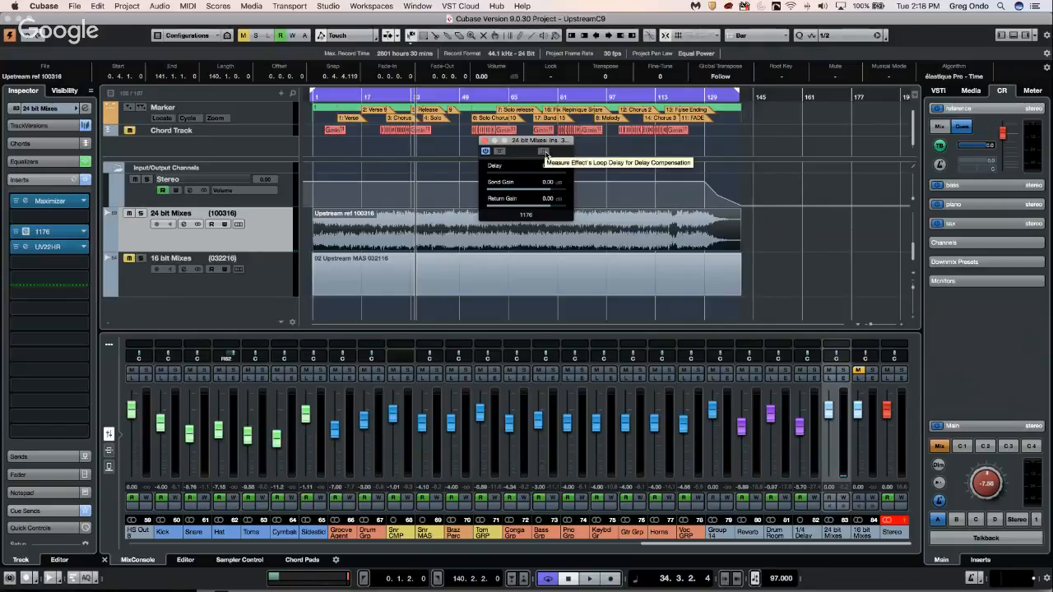
click(544, 152)
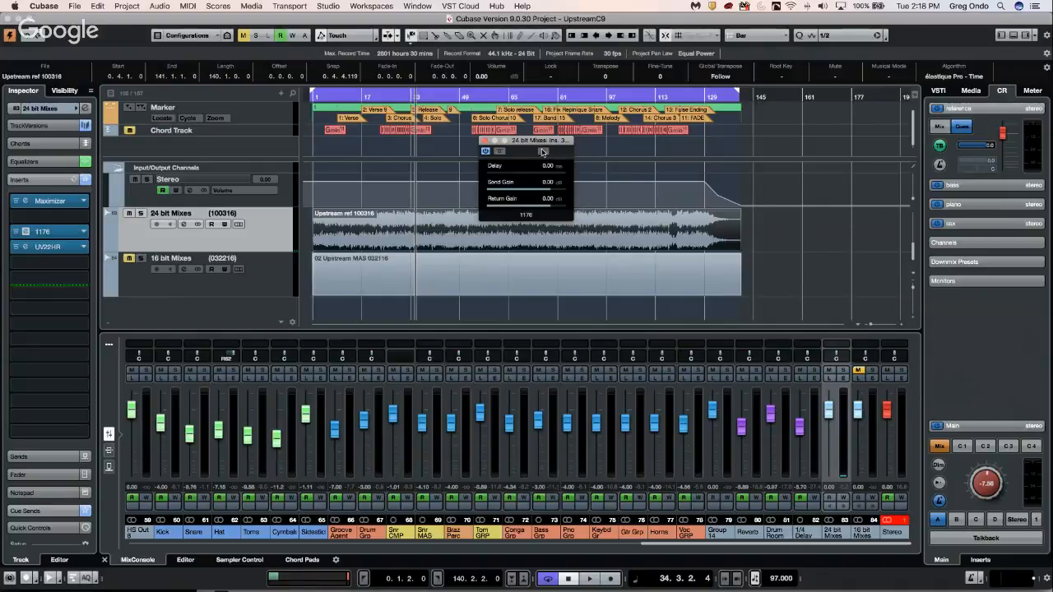
click(544, 152)
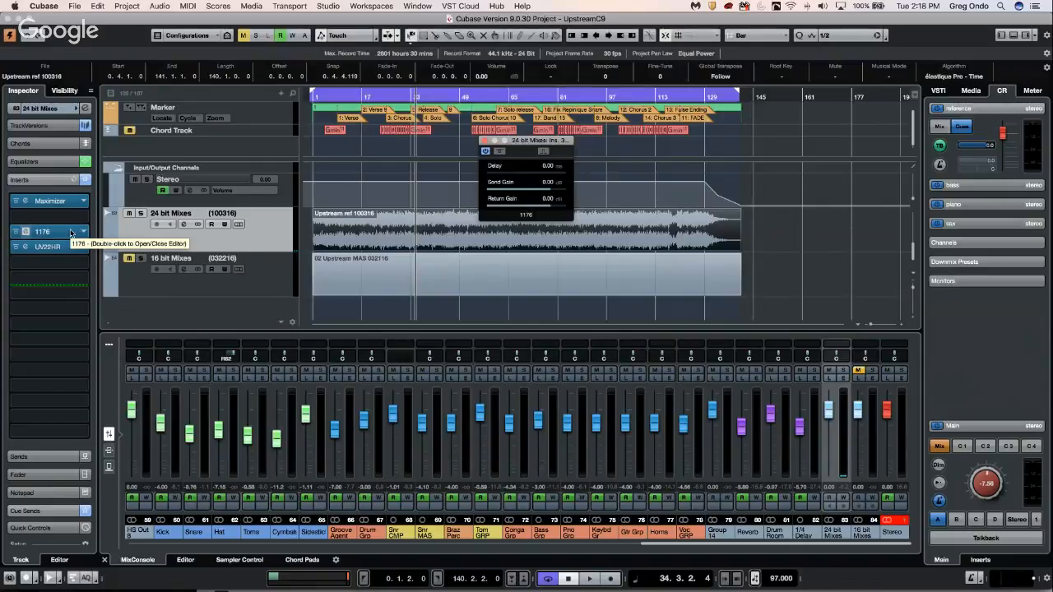
Step: Reopen the External FX connections, close the 1176 window, and examine the send and return buses of the Lexicon MPX 500, Pultec and 1176
click(329, 8)
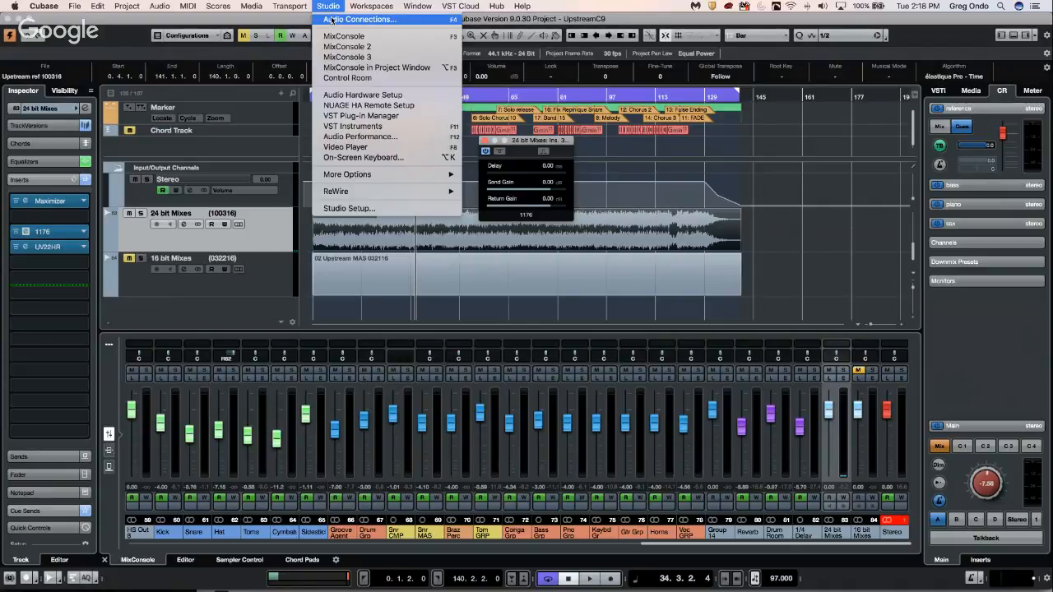
click(331, 19)
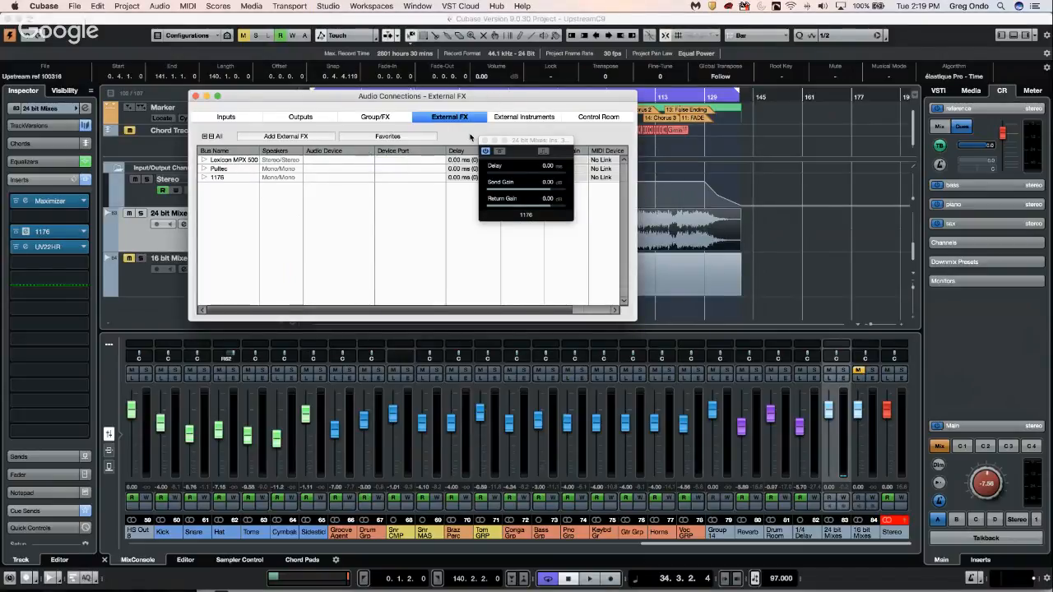
click(484, 139)
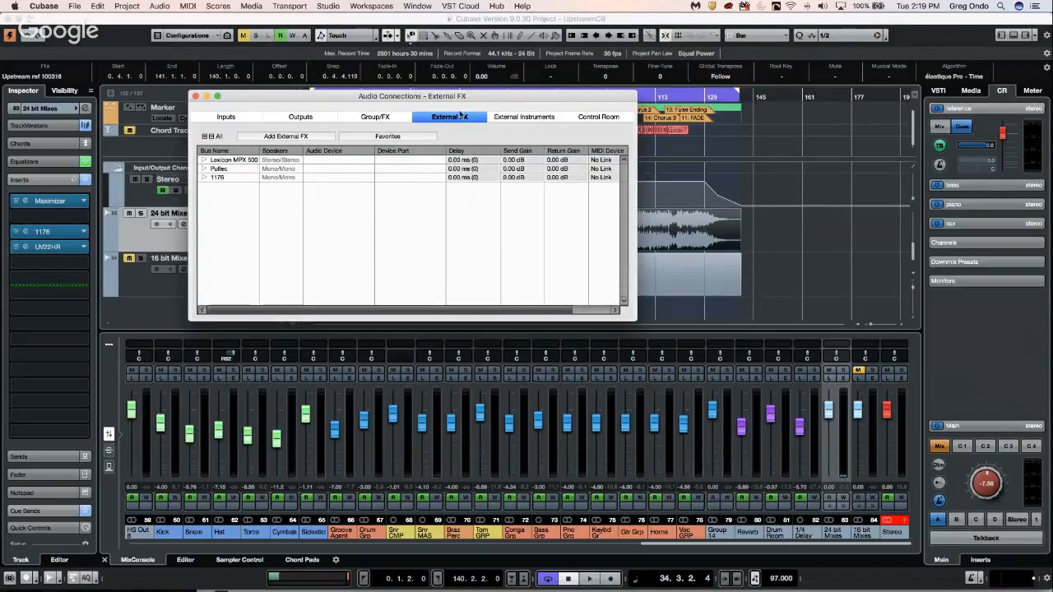
click(203, 178)
click(203, 168)
click(203, 160)
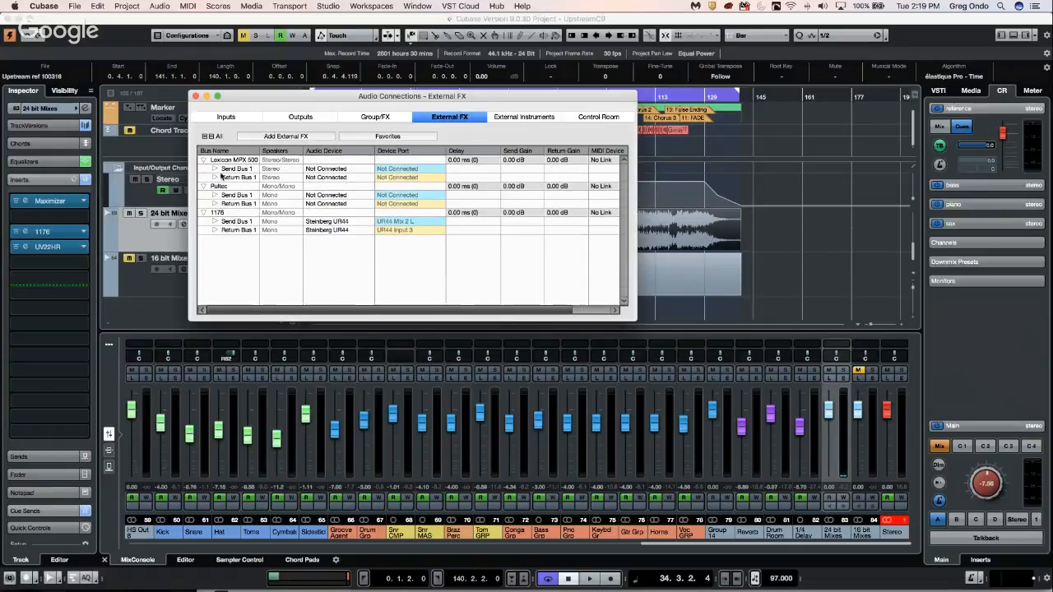
click(195, 97)
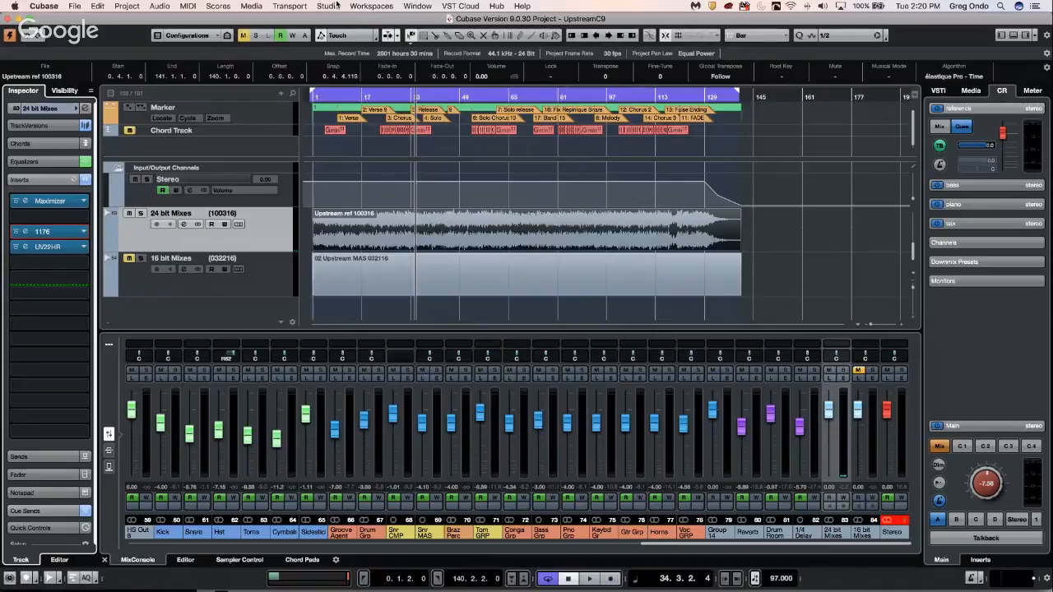
Step: Examine the MIDI Timecode source and destination options in the Project Synchronization Setup, and leave it without applying changes
click(302, 7)
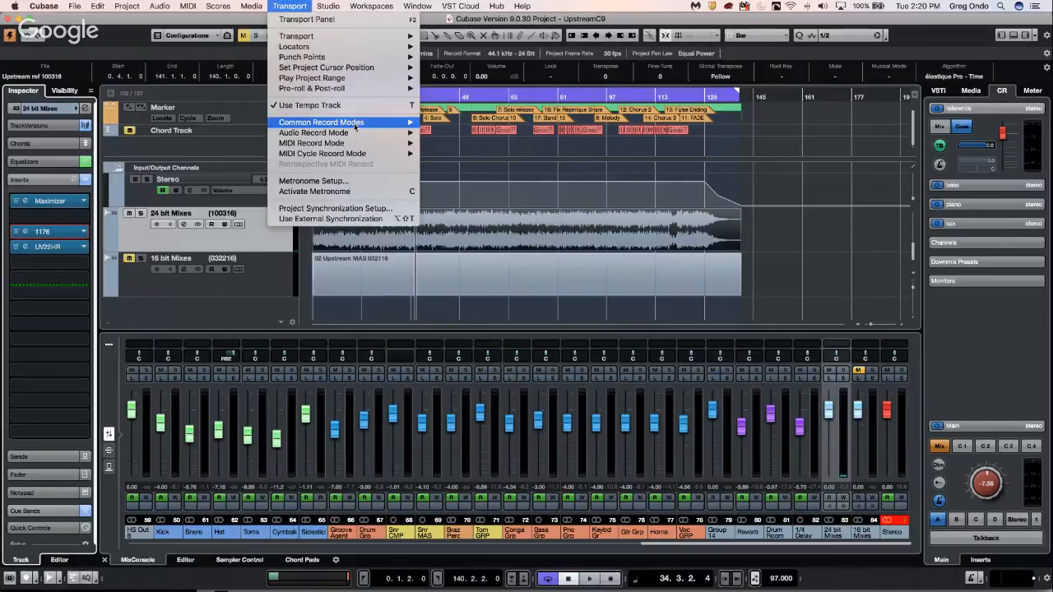
mouse_move(354, 124)
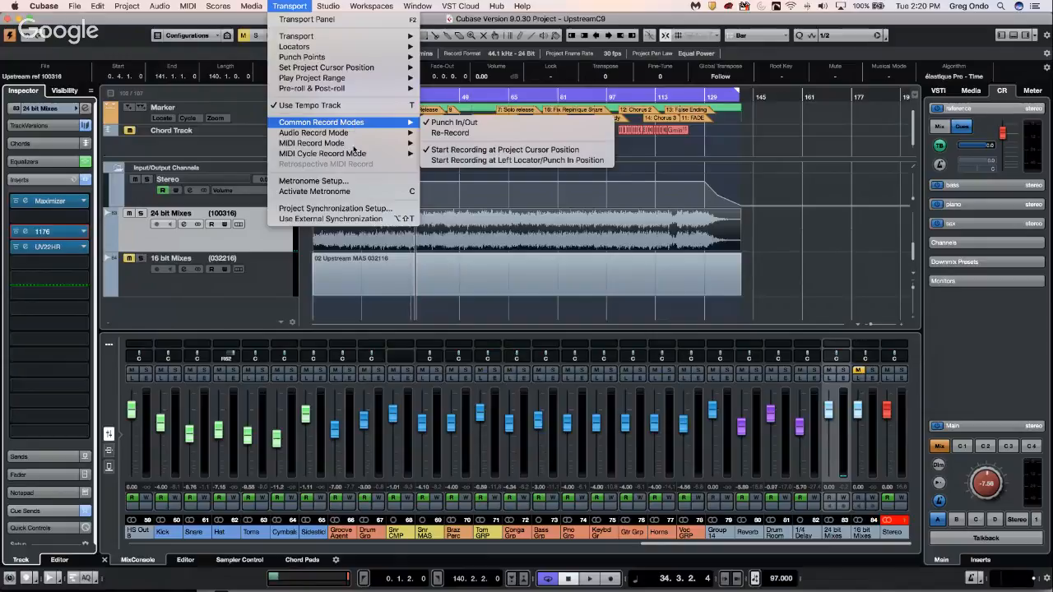
click(354, 208)
drag(431, 56, 310, 52)
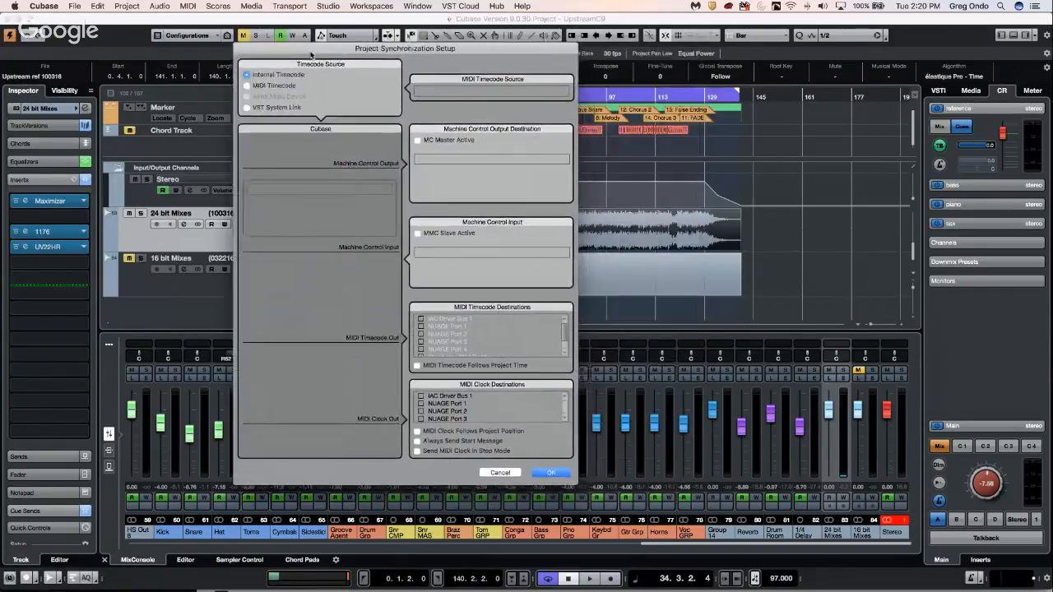
click(250, 88)
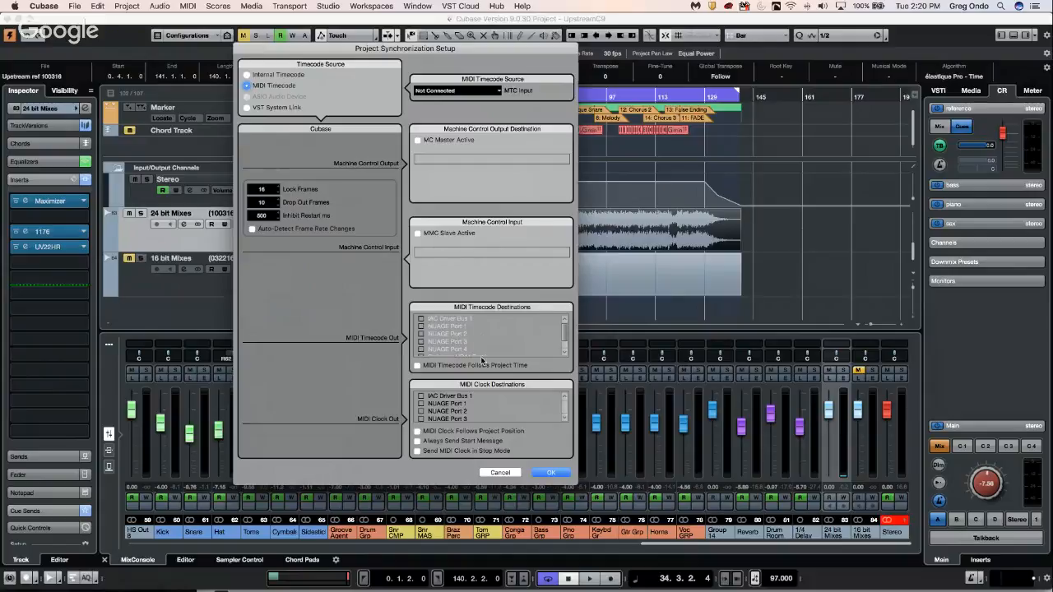
scroll(564, 335, down, 2)
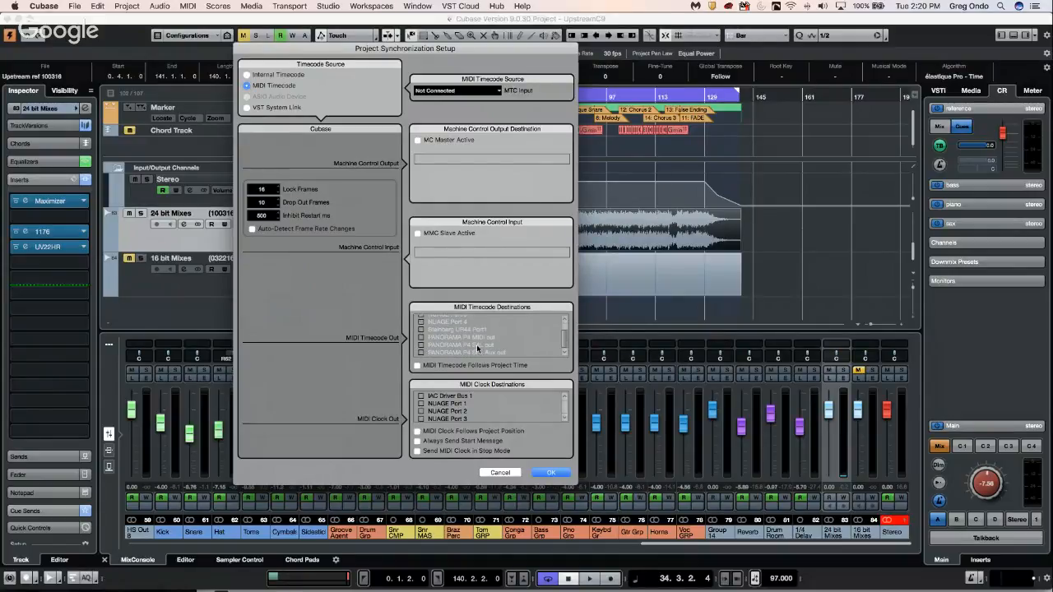
click(500, 473)
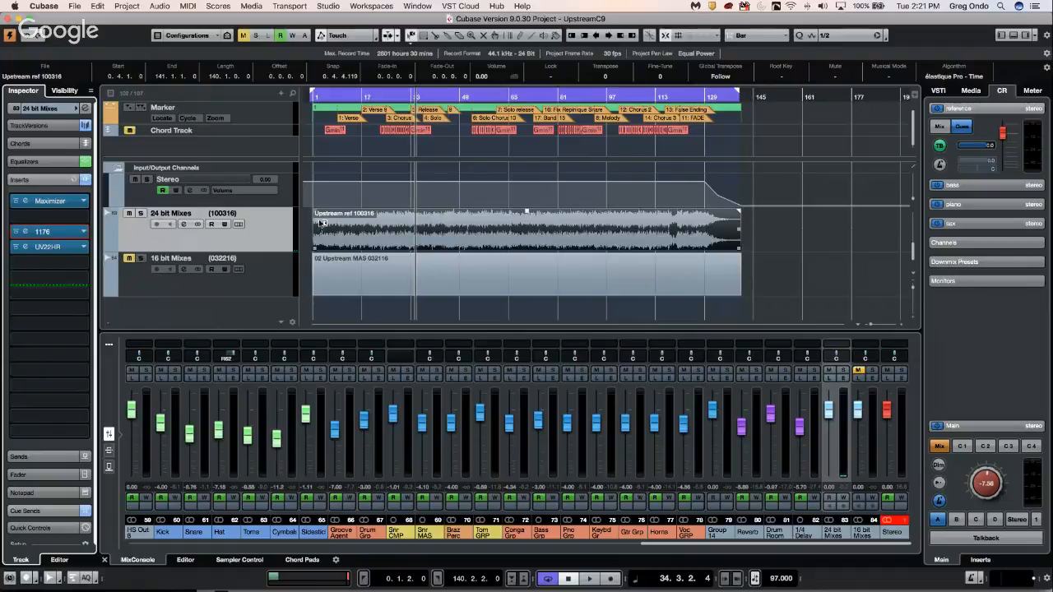
Step: Undo the recent volume changes on the Upstream ref 100316 event
key(super+z)
key(super+z)
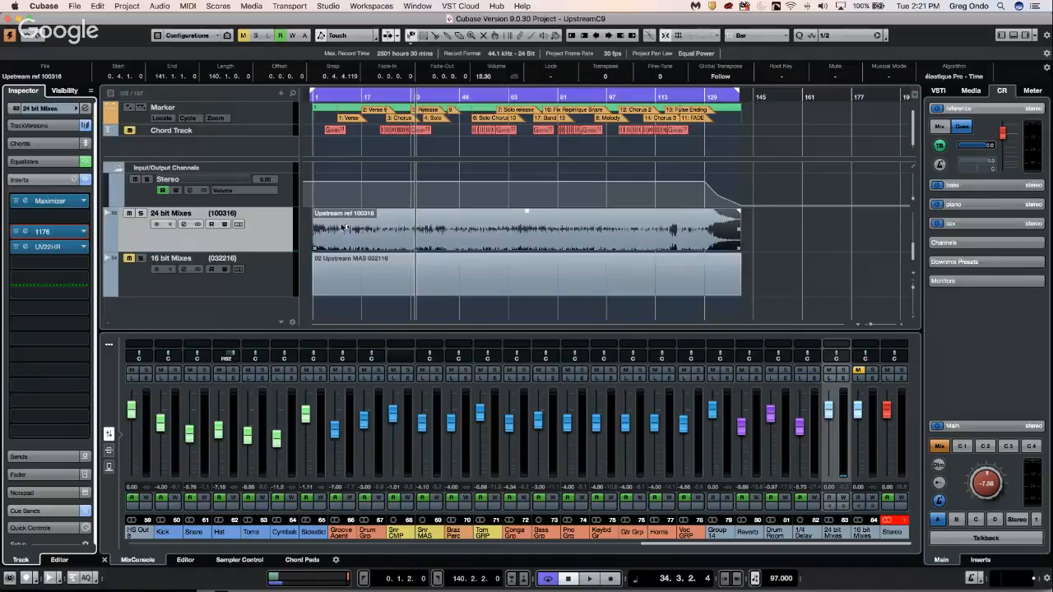
key(super+z)
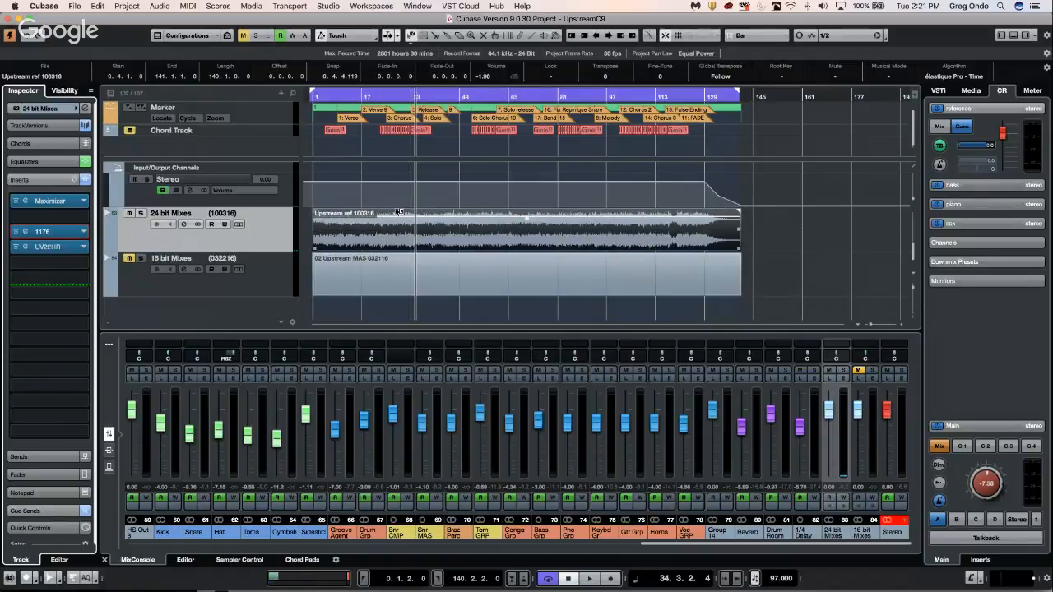
Step: Show the sends in the Inspector and select the Voc 1 track in the BG Vocals folder
scroll(242, 224, up, 1)
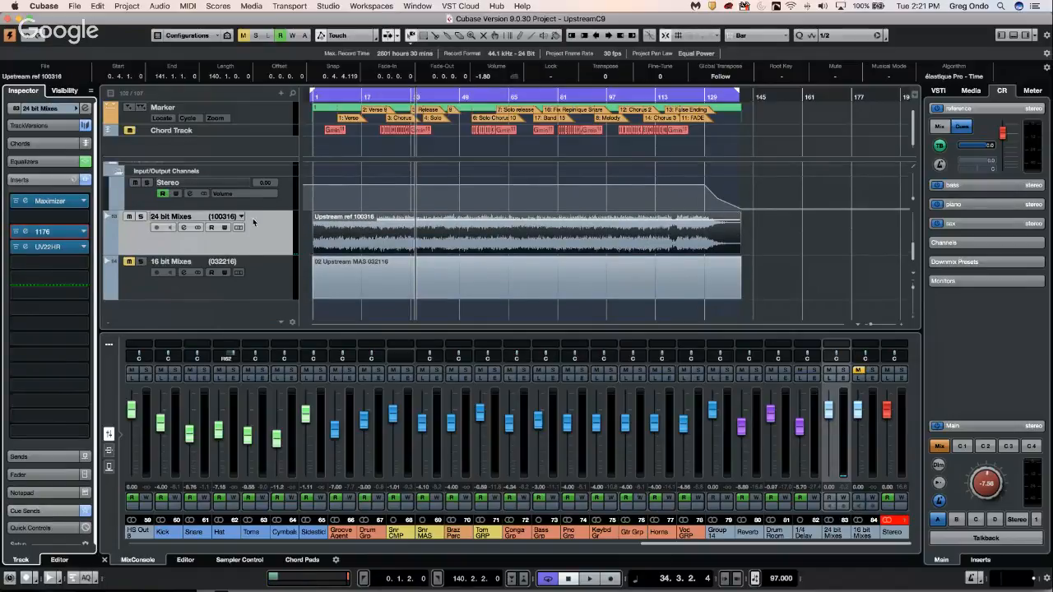
click(273, 229)
scroll(252, 226, up, 10)
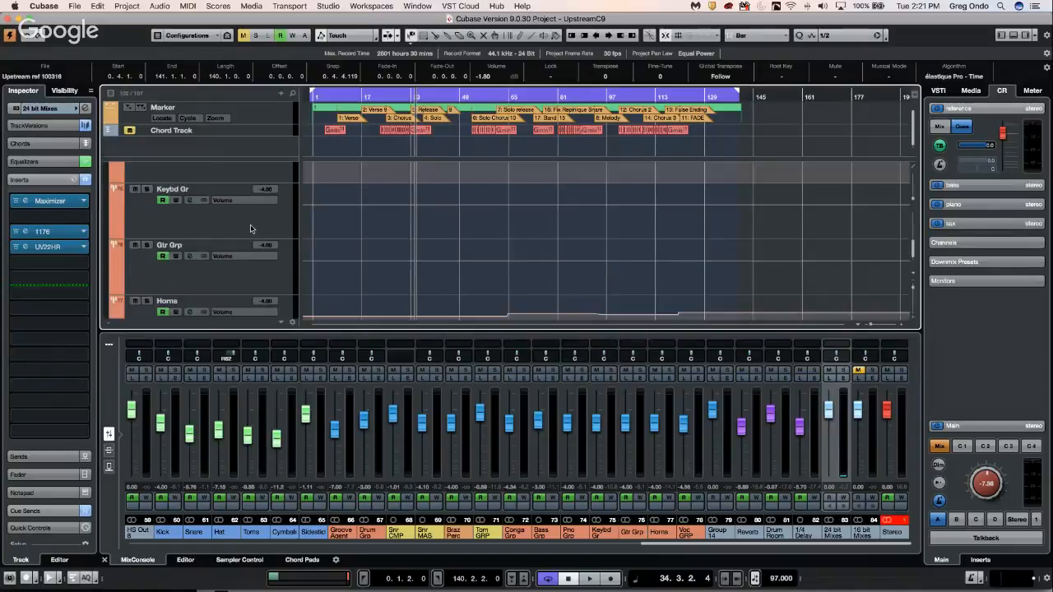
scroll(250, 225, up, 4)
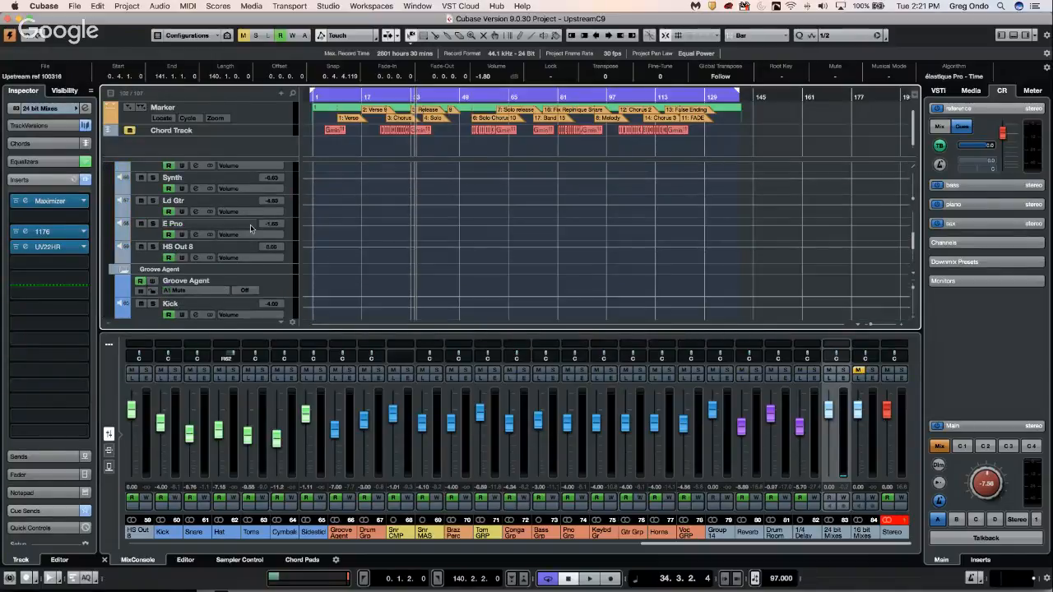
click(50, 175)
click(50, 176)
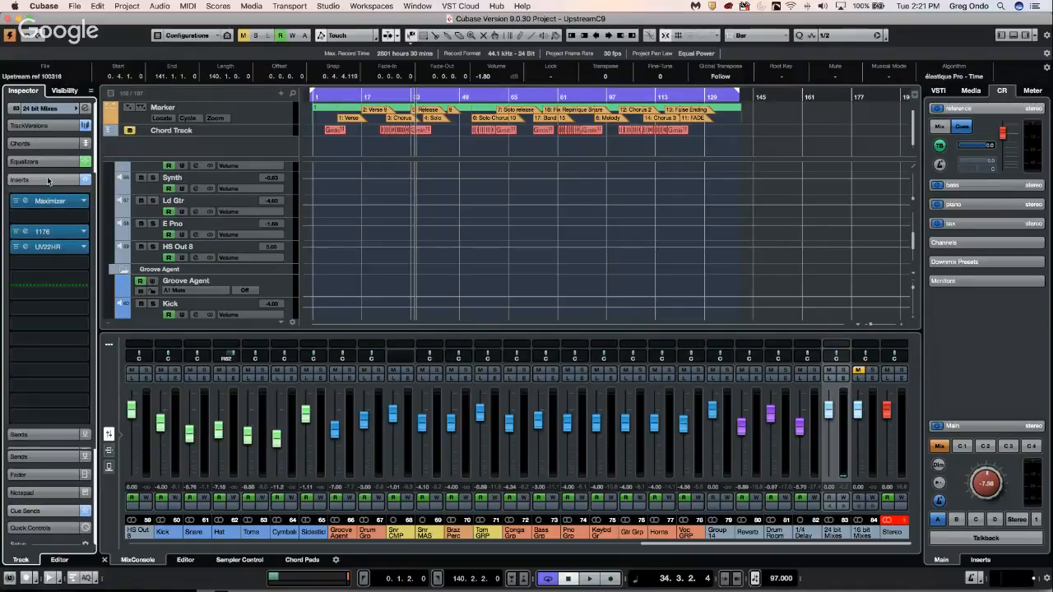
click(44, 198)
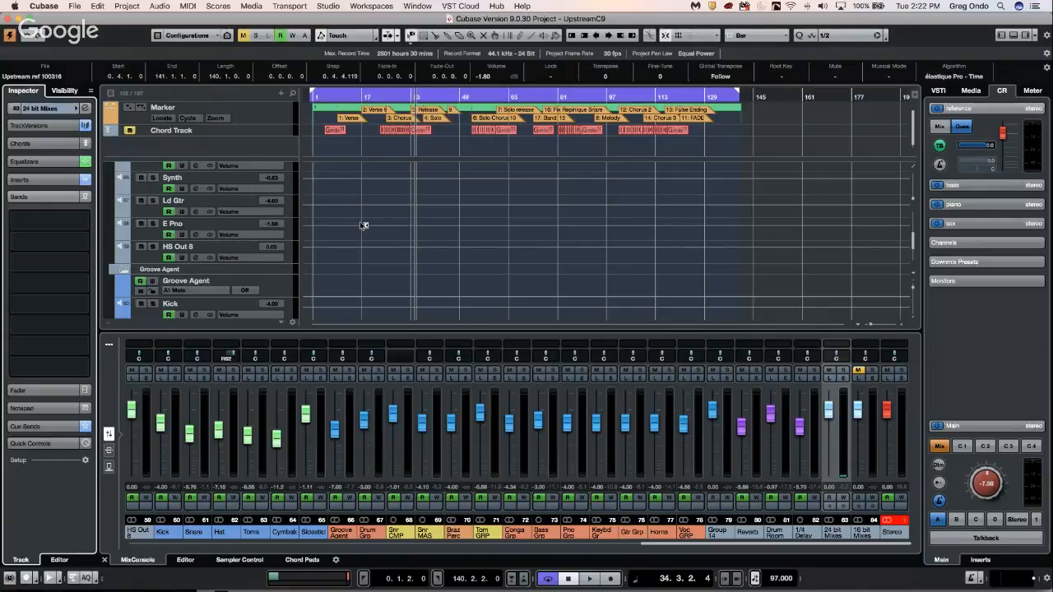
scroll(364, 225, up, 5)
click(394, 303)
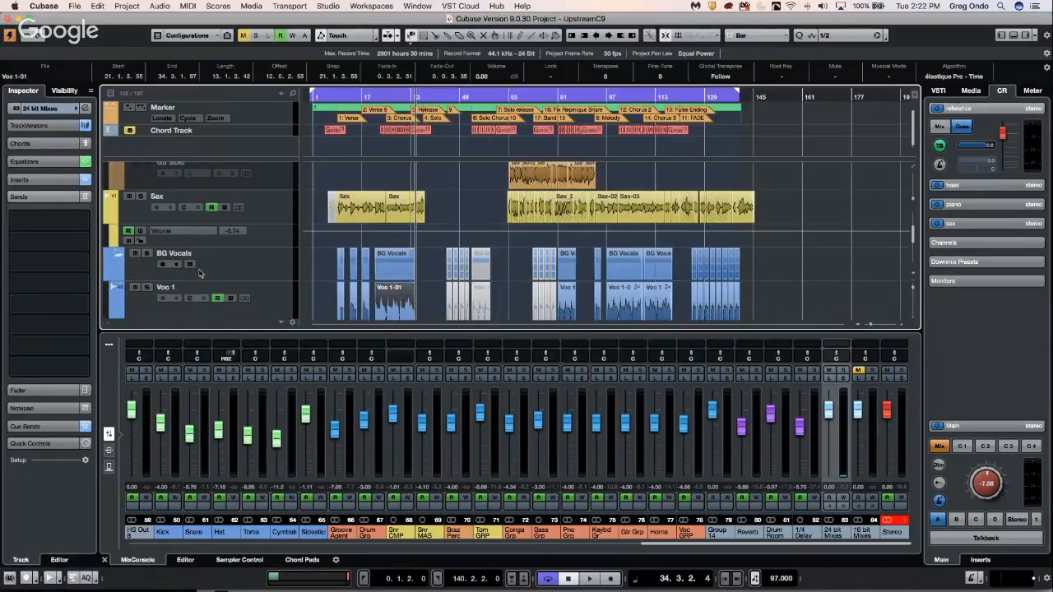
click(277, 300)
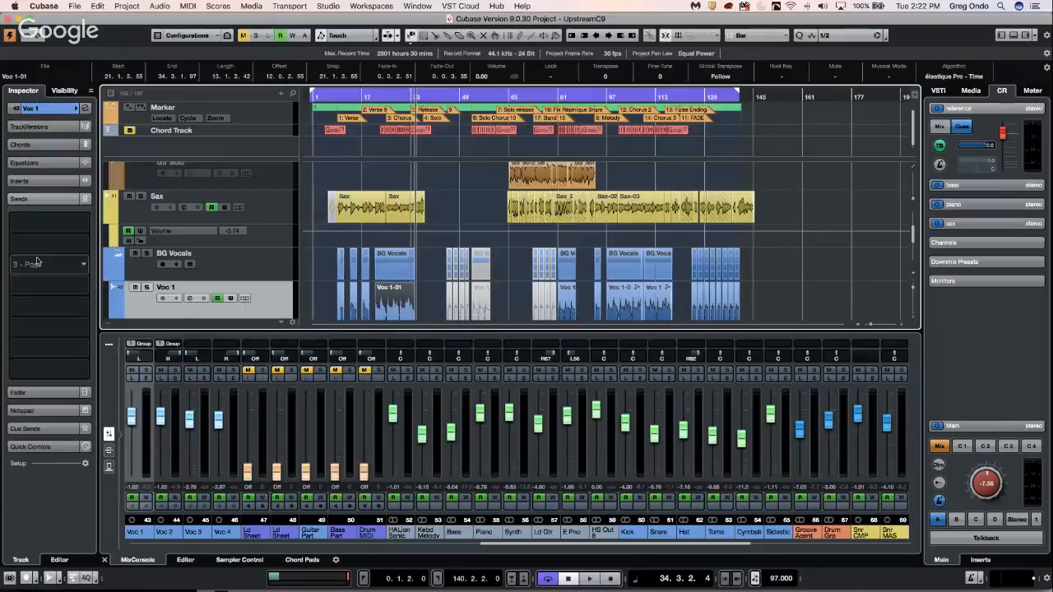
Step: Add a stereo FX channel with StereoDelay to Send 1 of the Voc 1 track, and close the plug-in window
right_click(51, 222)
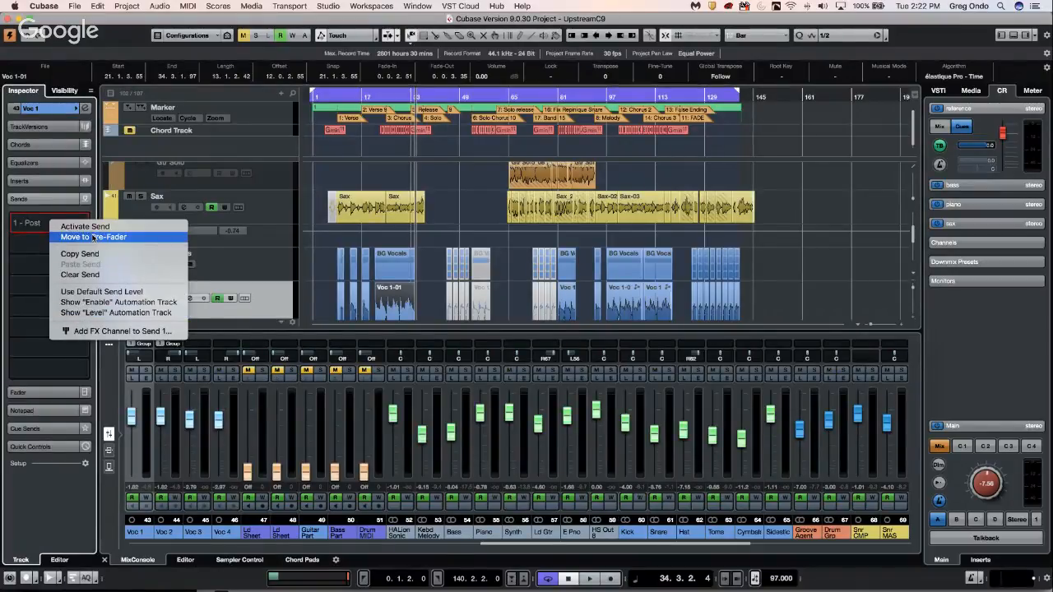
click(120, 330)
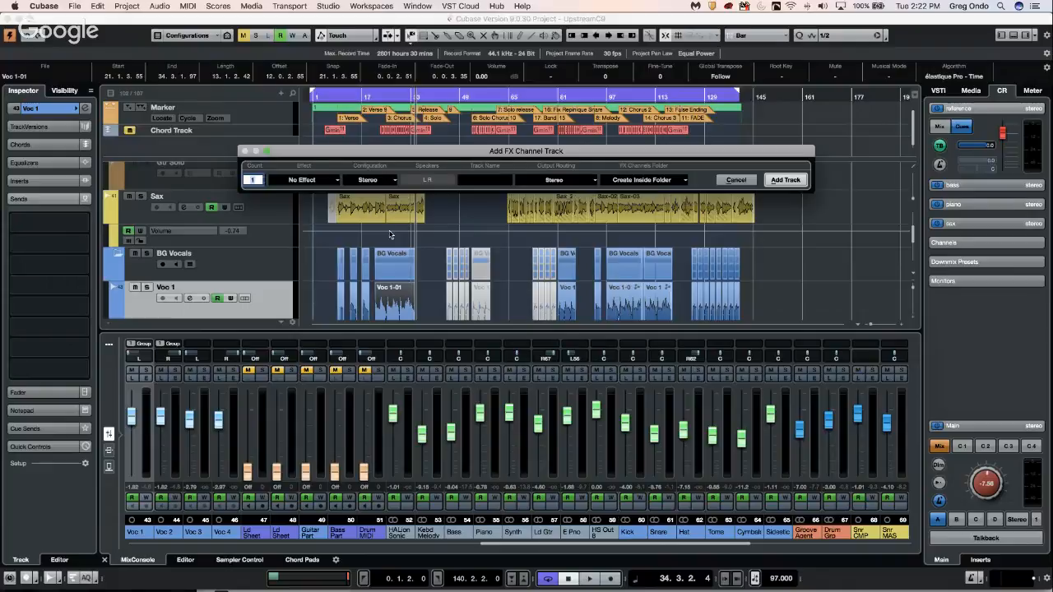
click(303, 180)
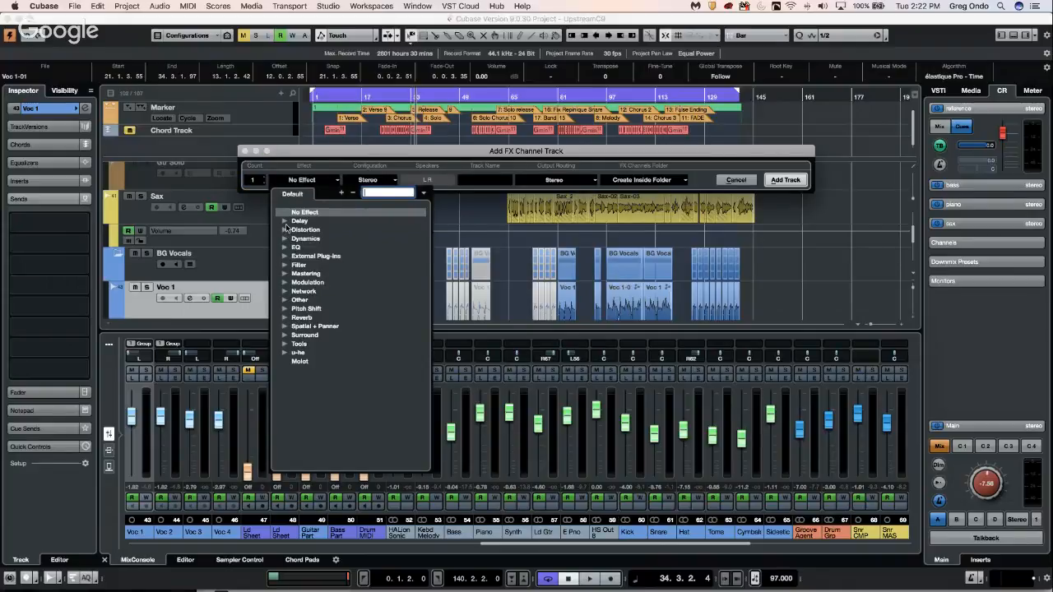
click(285, 222)
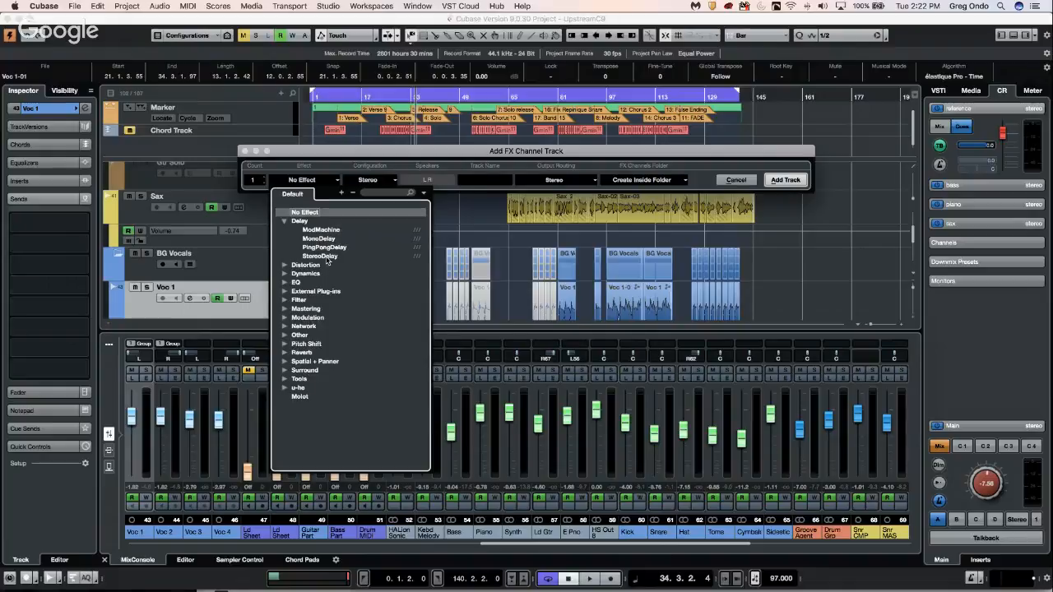
click(321, 256)
click(785, 179)
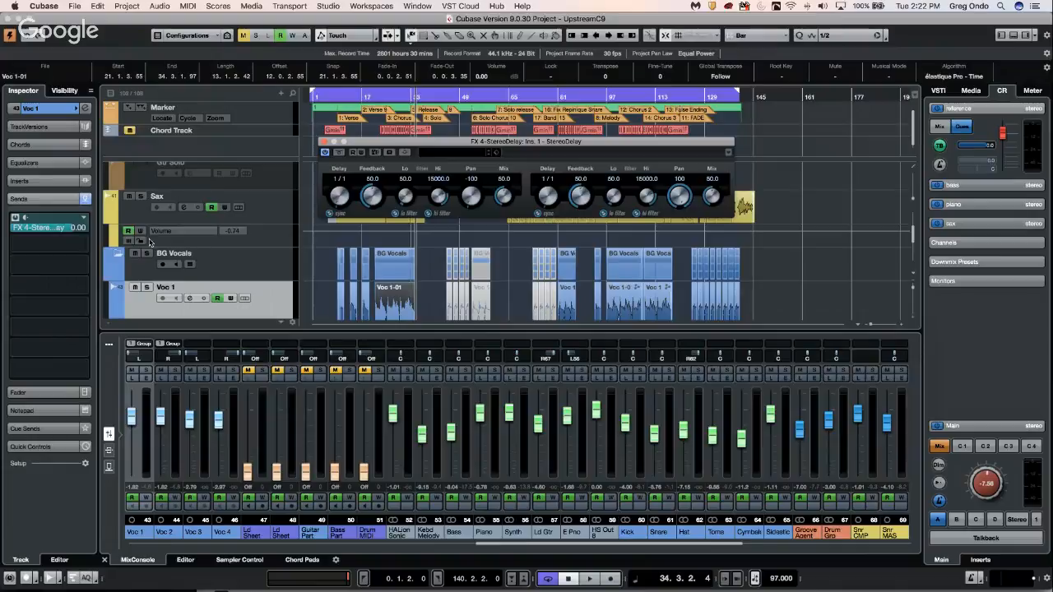
click(323, 142)
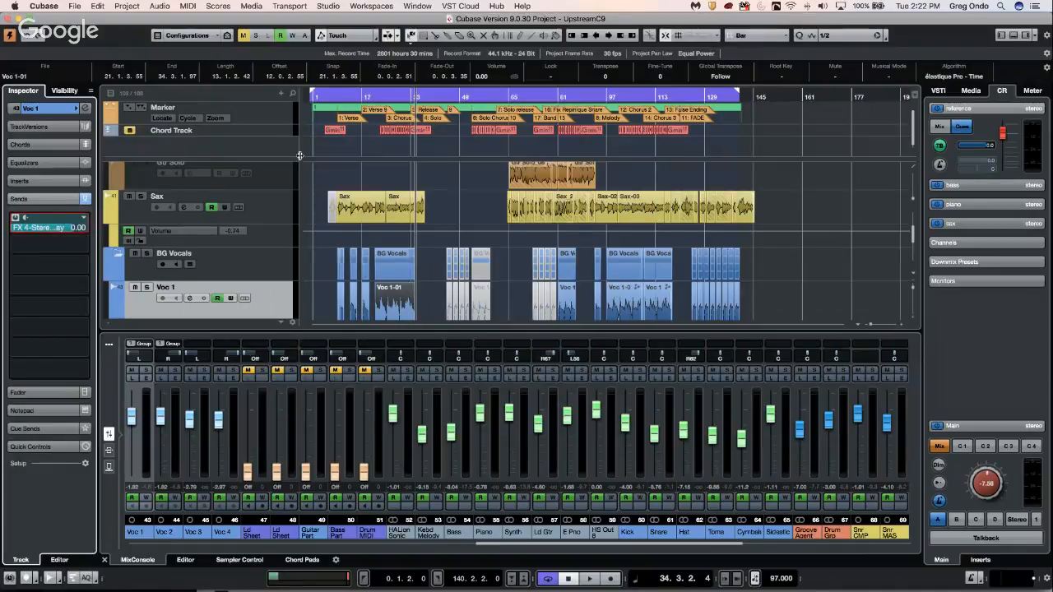
Step: Open the Channel Settings of the Voc 1 track
click(271, 301)
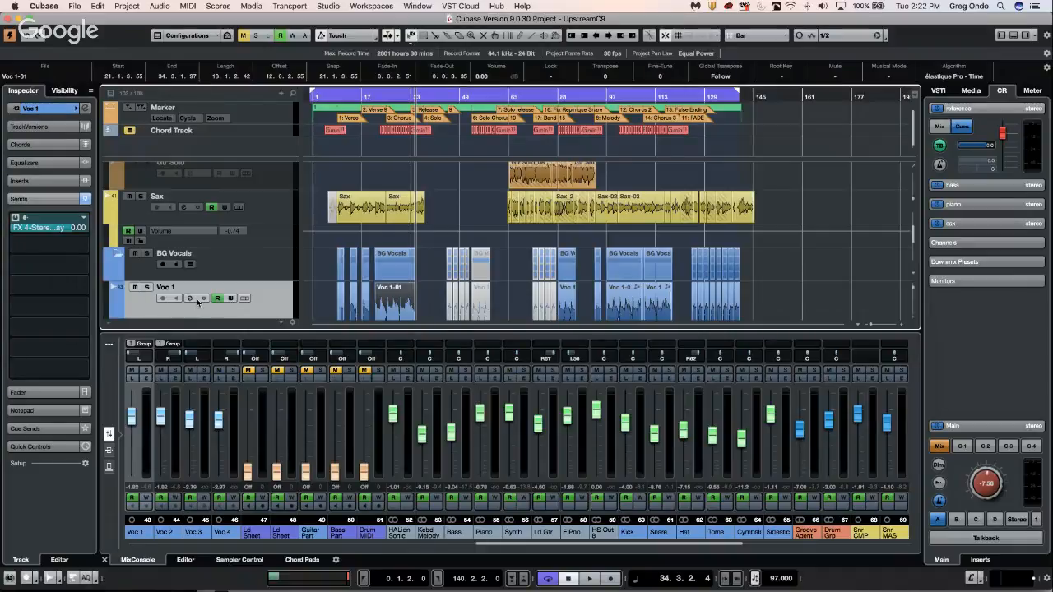
click(85, 108)
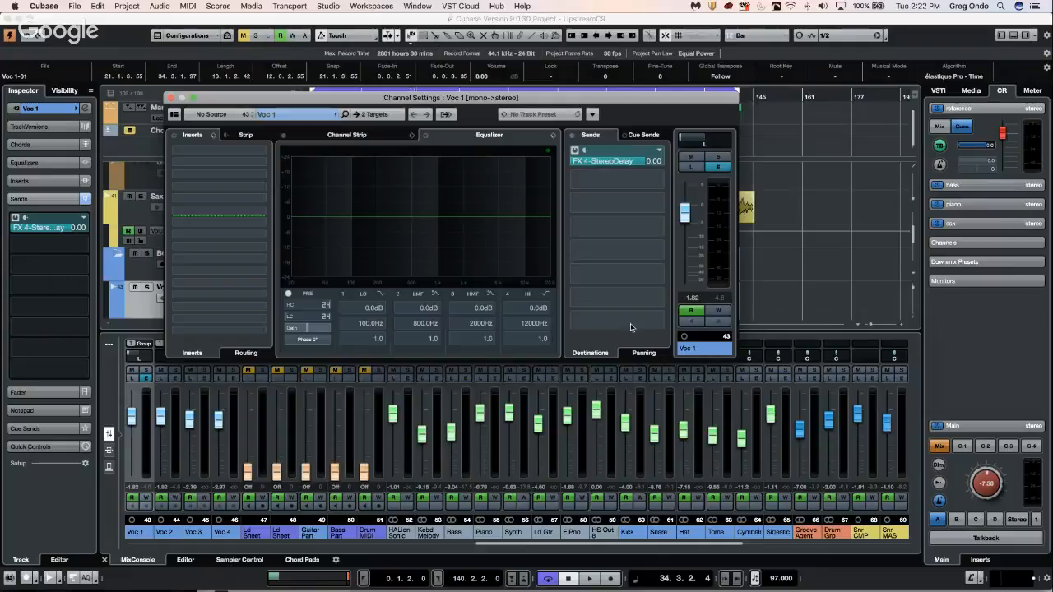
Step: Show the send panning in the Voc 1 channel settings, pan Send 1 slightly to the left, and close the window
click(638, 353)
mouse_move(618, 150)
mouse_down()
mouse_move(658, 157)
mouse_move(599, 157)
mouse_move(659, 156)
mouse_move(624, 153)
mouse_up()
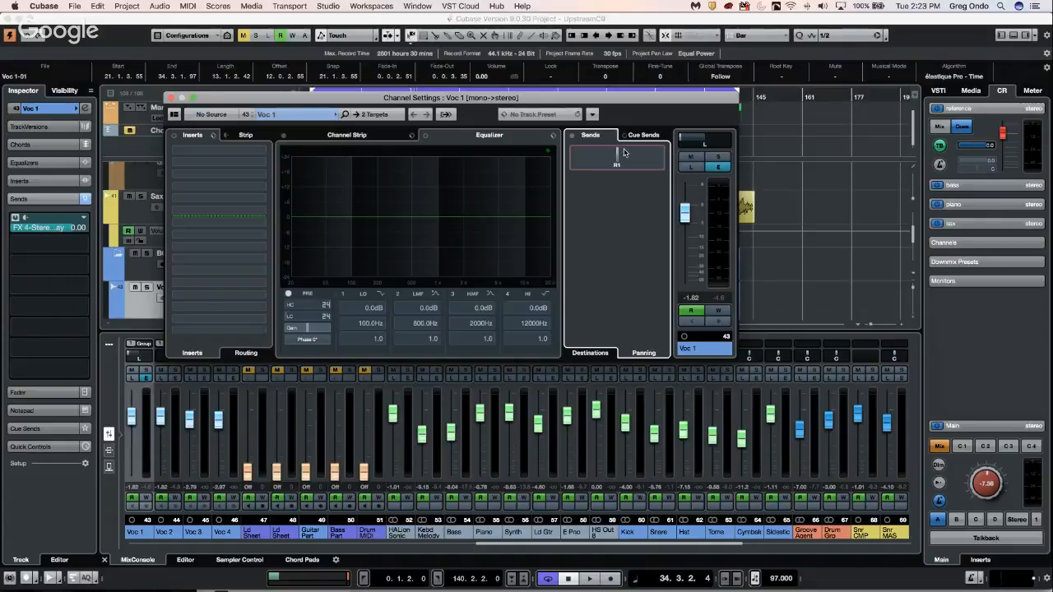
mouse_move(624, 153)
mouse_down()
mouse_move(574, 153)
mouse_move(679, 151)
mouse_move(627, 152)
mouse_up()
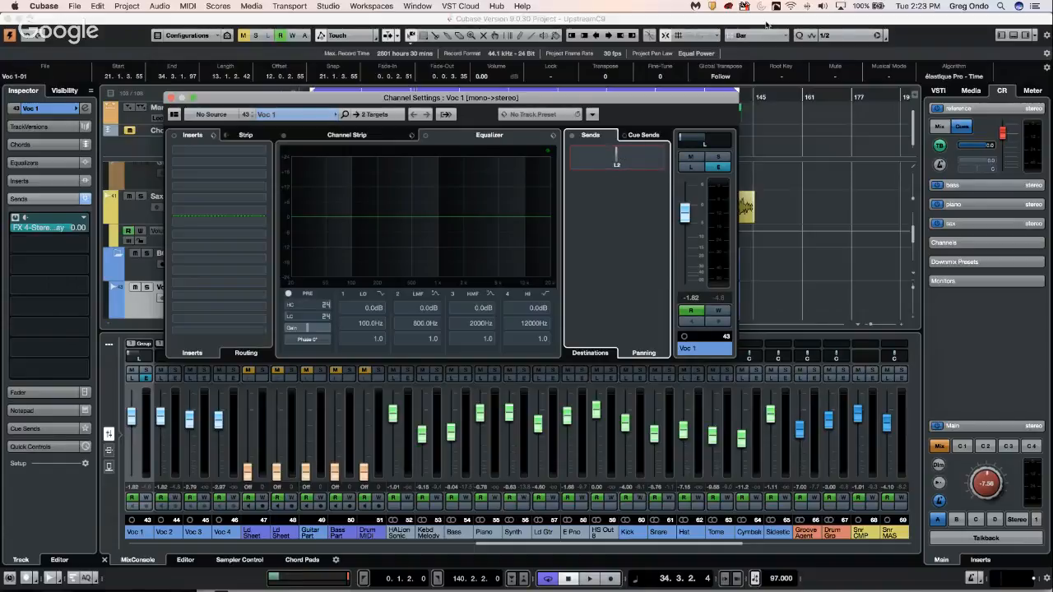
click(171, 99)
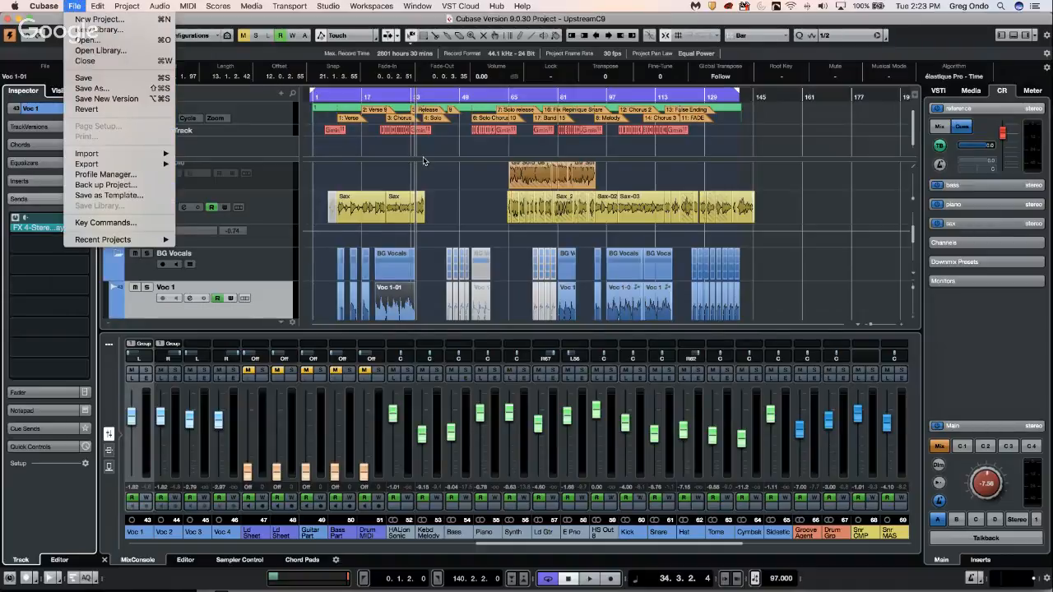
Step: Open the Export Audio Mixdown dialog, enable Channel Batch Export, and move the dialog aside
click(444, 176)
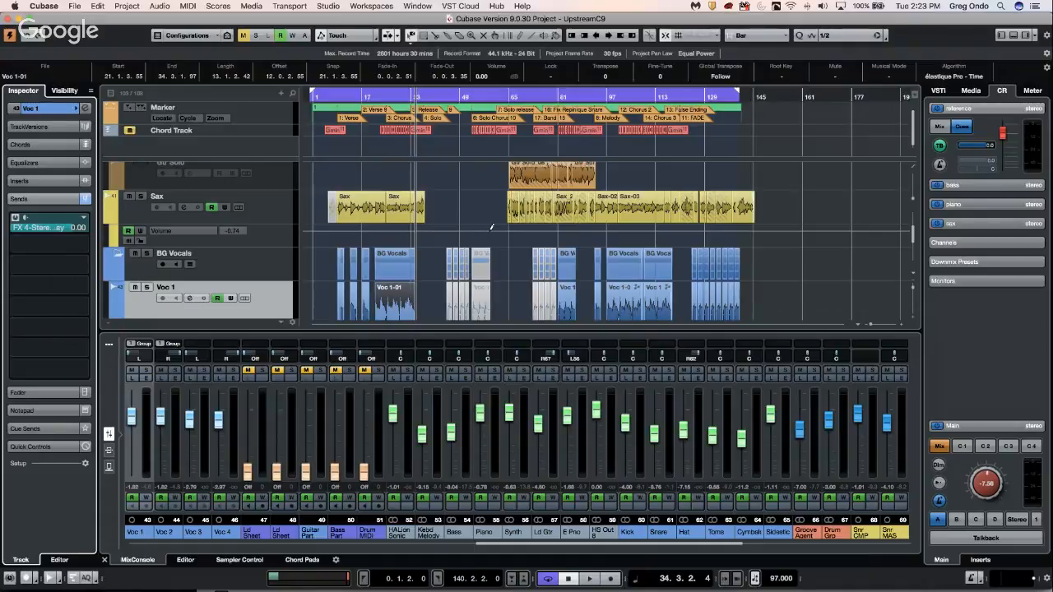
click(75, 5)
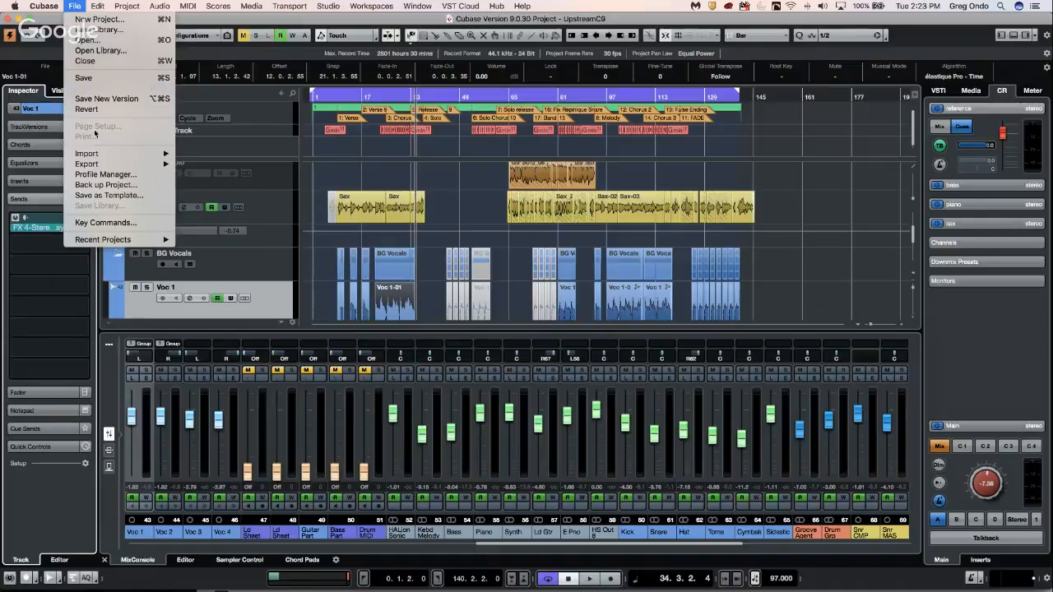
mouse_move(164, 163)
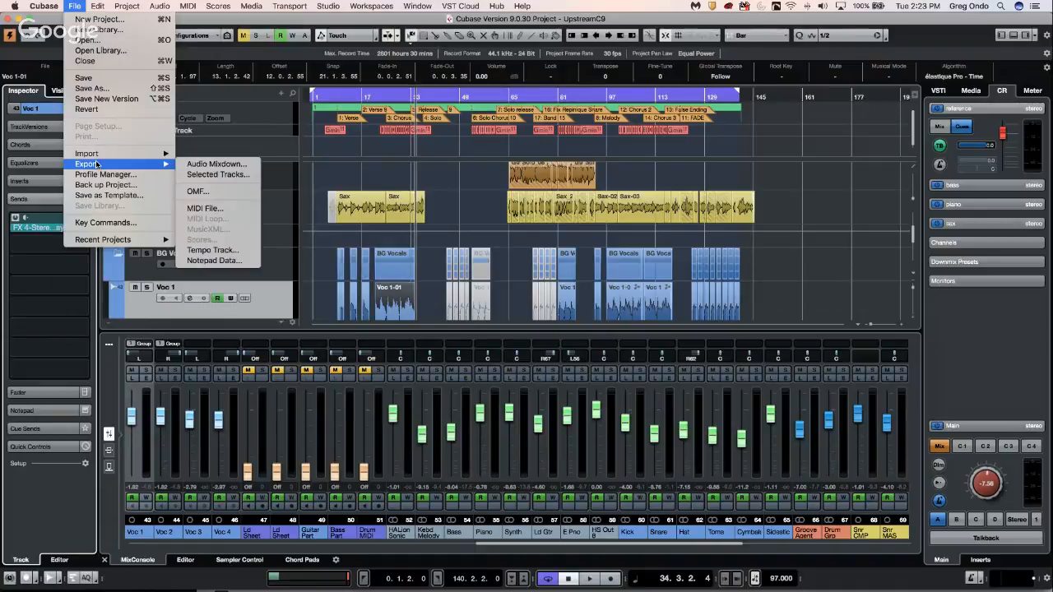
click(246, 164)
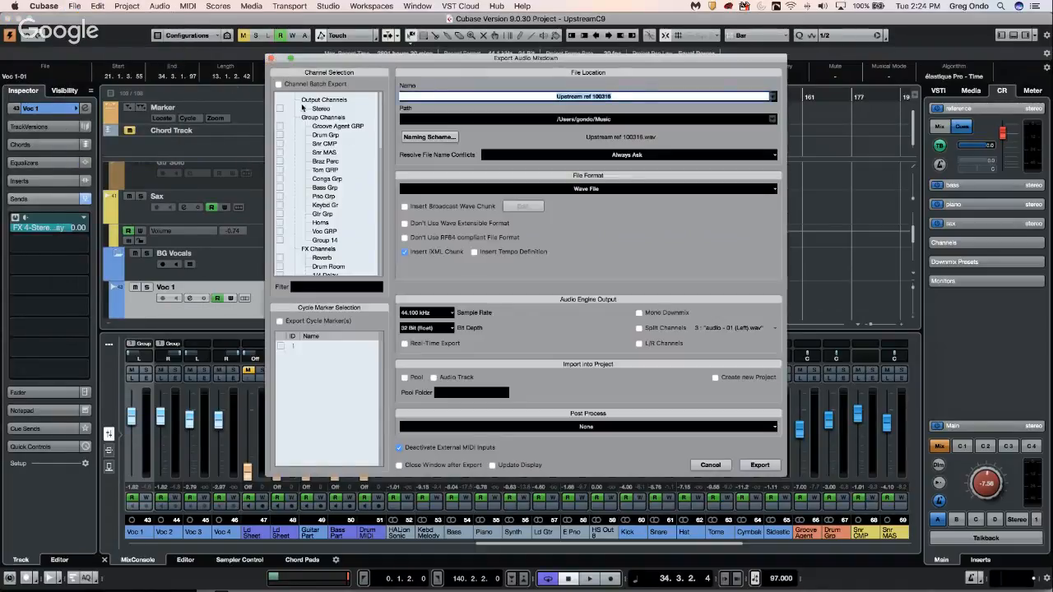
click(278, 85)
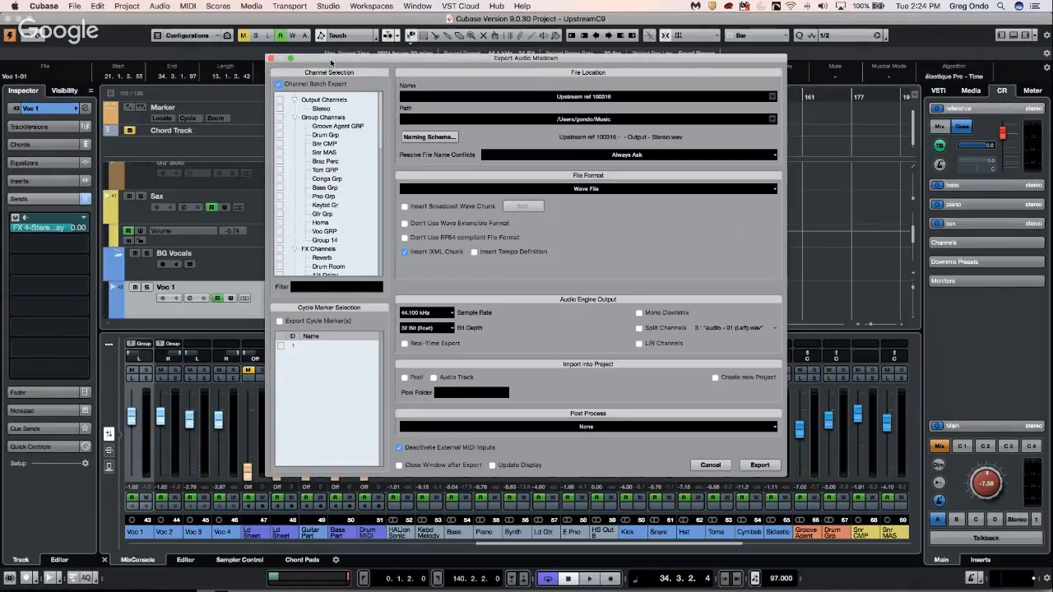
drag(332, 59, 209, 30)
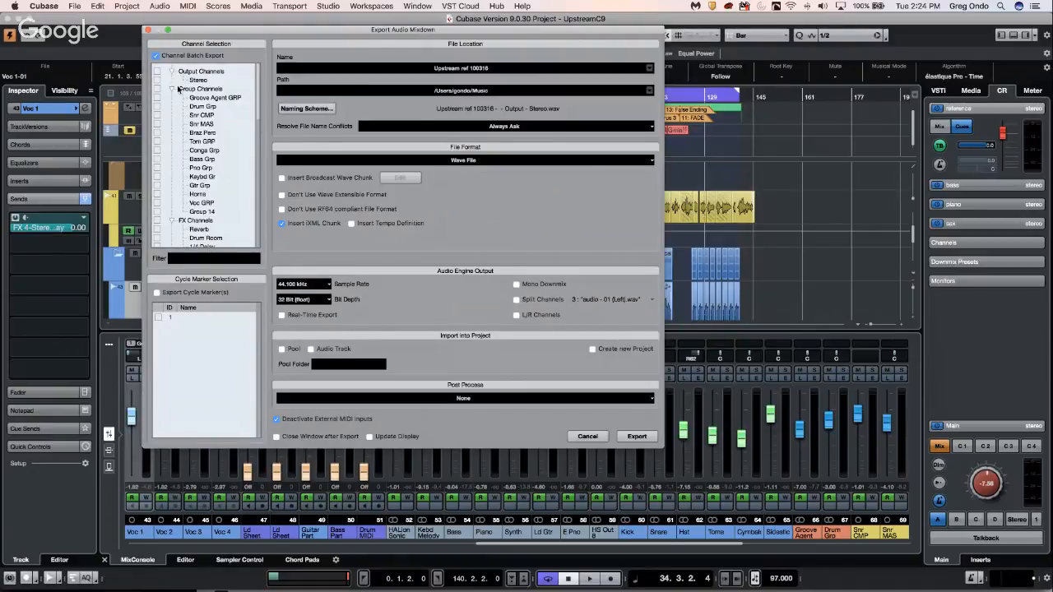
Step: Mark all Output Channels, Group Channels and FX Channels for the batch export
click(157, 71)
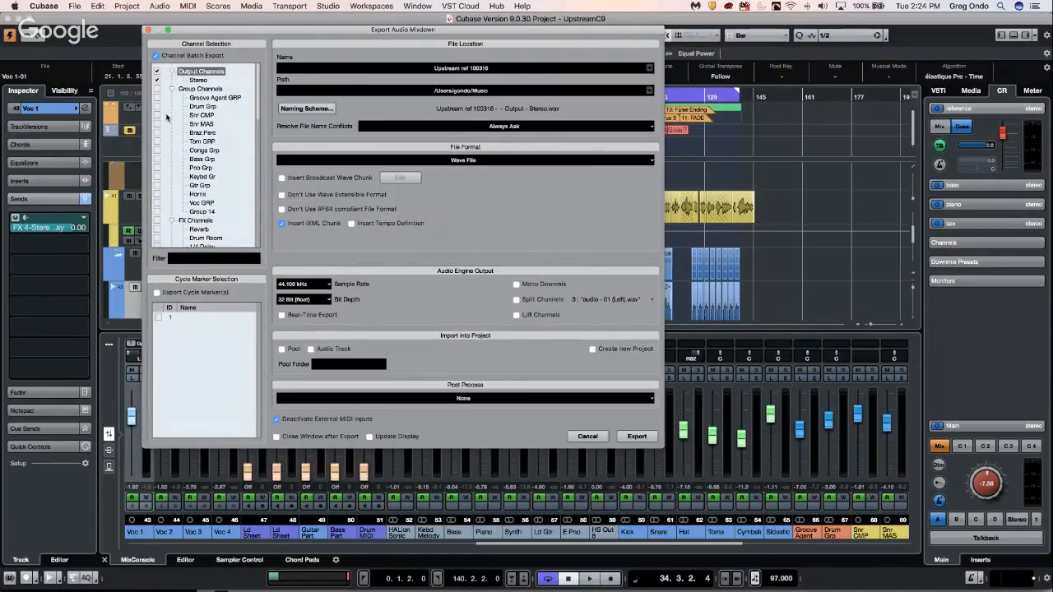
click(157, 89)
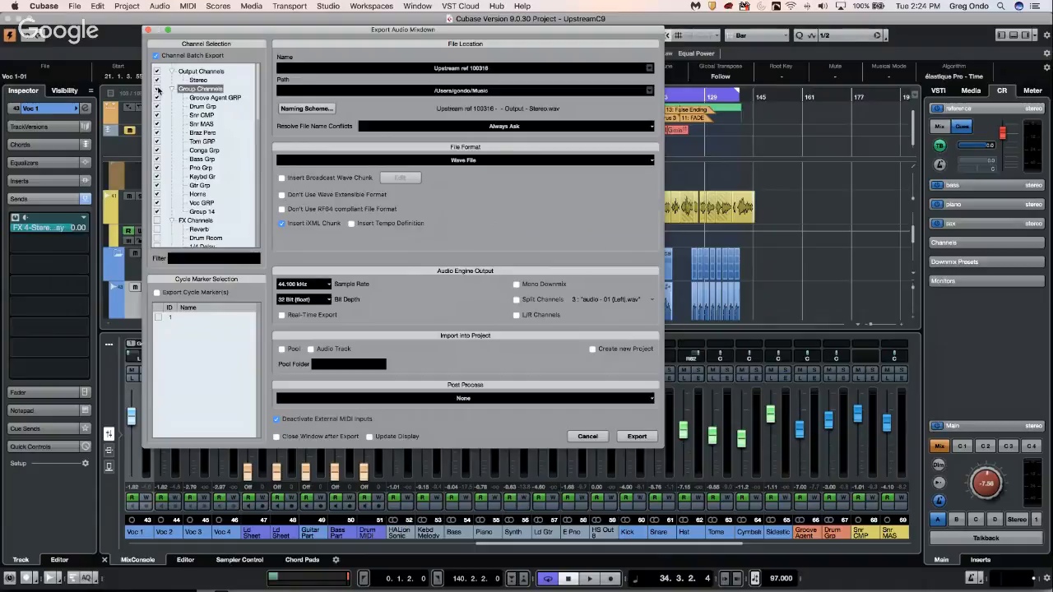
click(157, 220)
scroll(181, 173, down, 2)
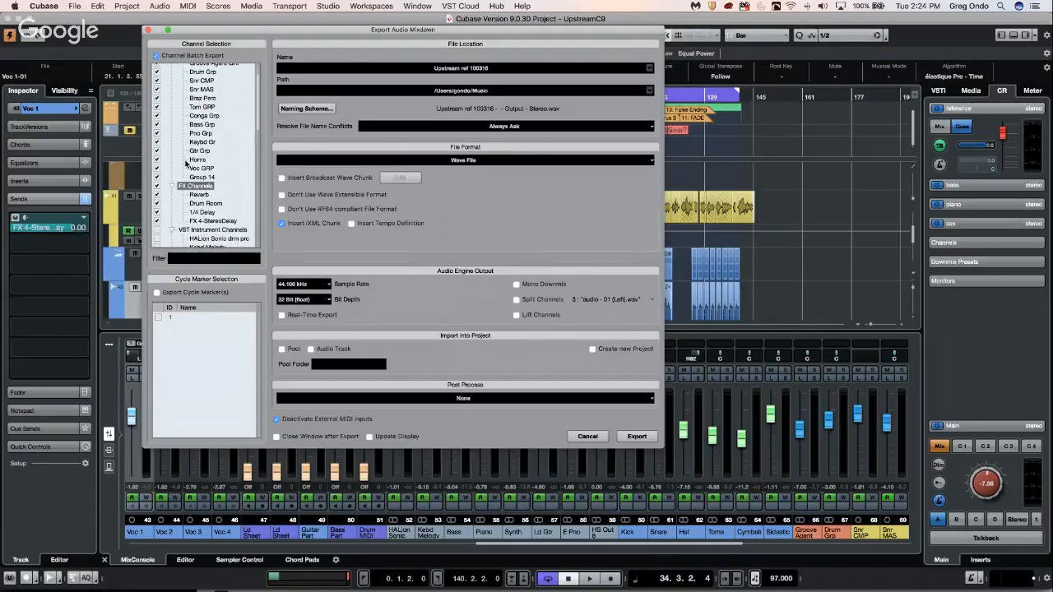
Step: Mark all VST Instrument Channels and Audio Channels for the batch export, check the whole channel list, and cancel the dialog
scroll(186, 162, down, 5)
click(157, 95)
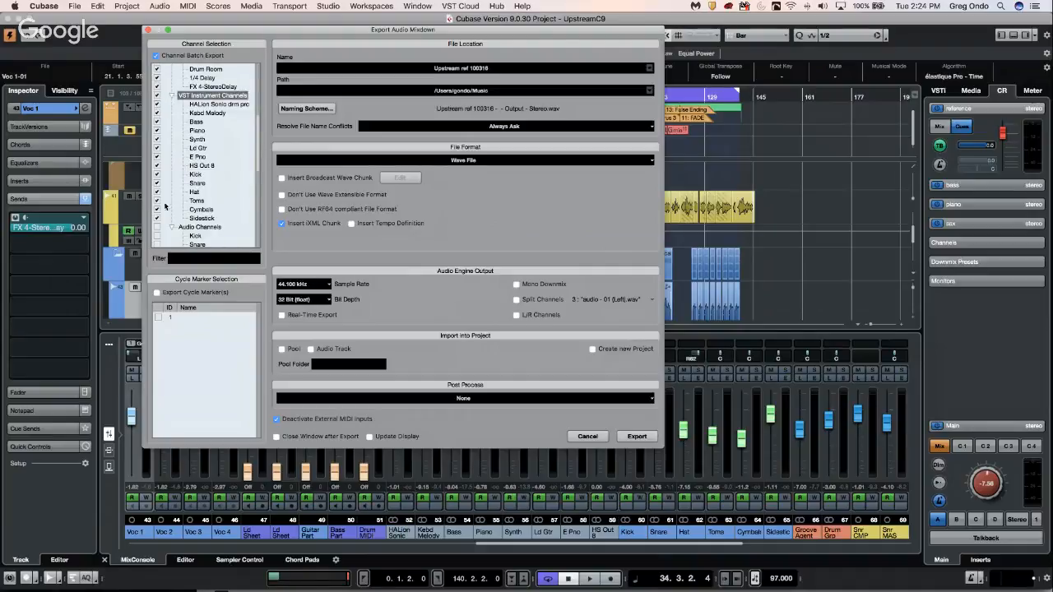
click(162, 227)
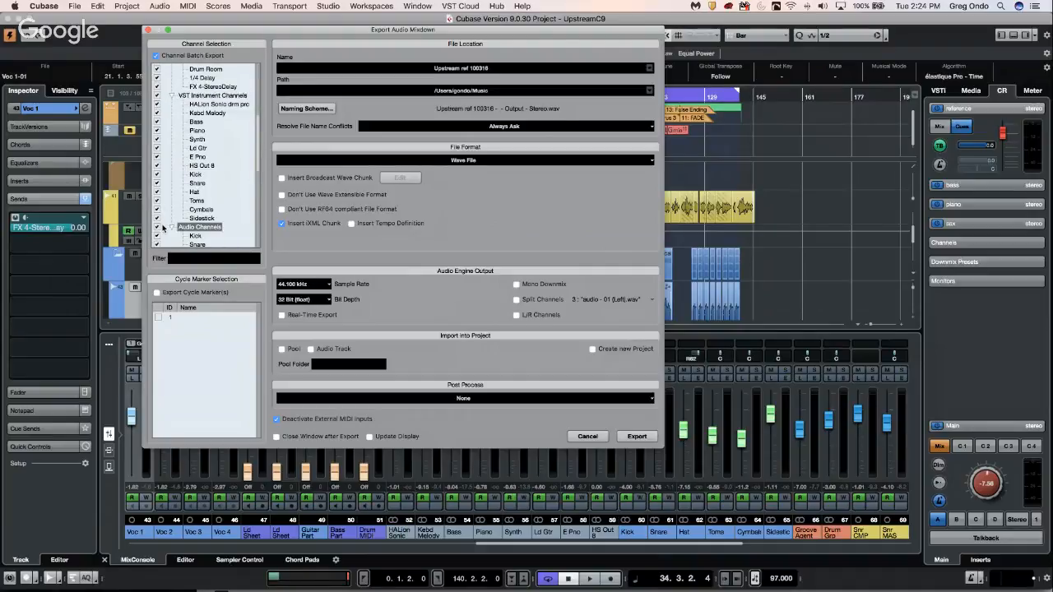
scroll(202, 177, down, 3)
scroll(206, 167, down, 15)
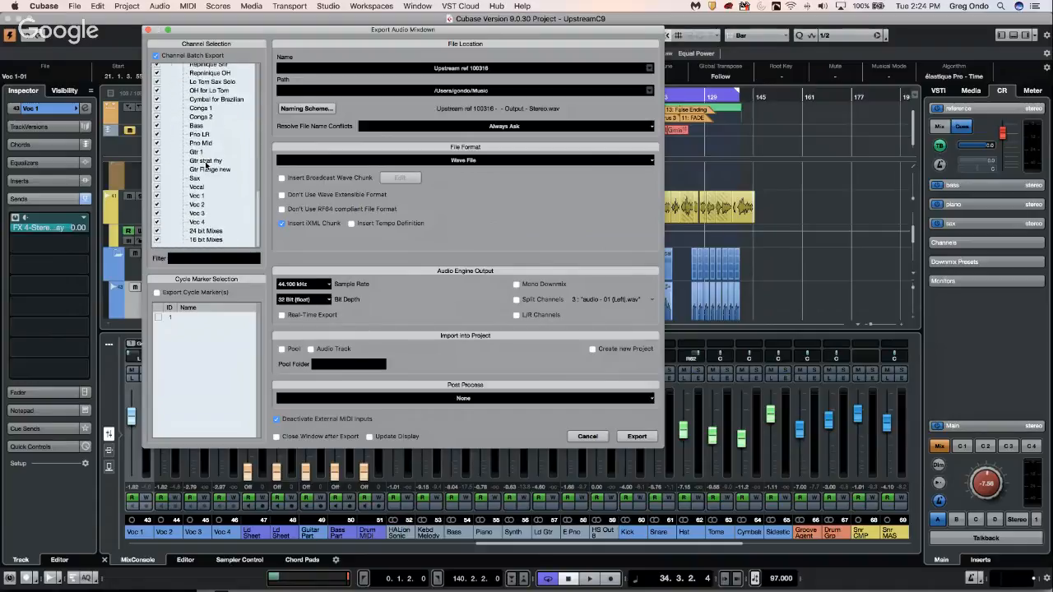
scroll(205, 165, up, 20)
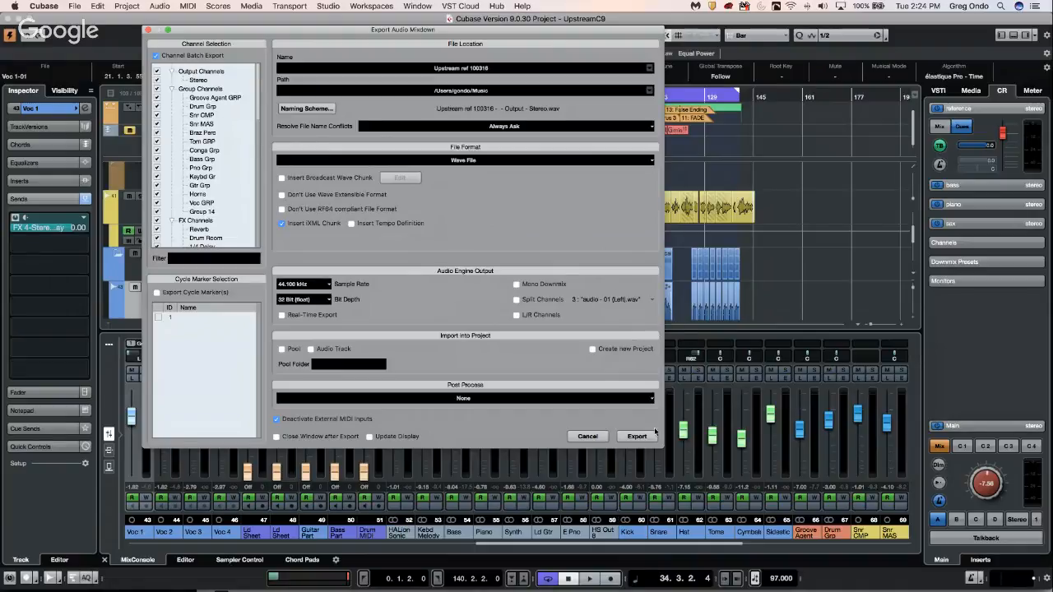
click(599, 436)
click(599, 438)
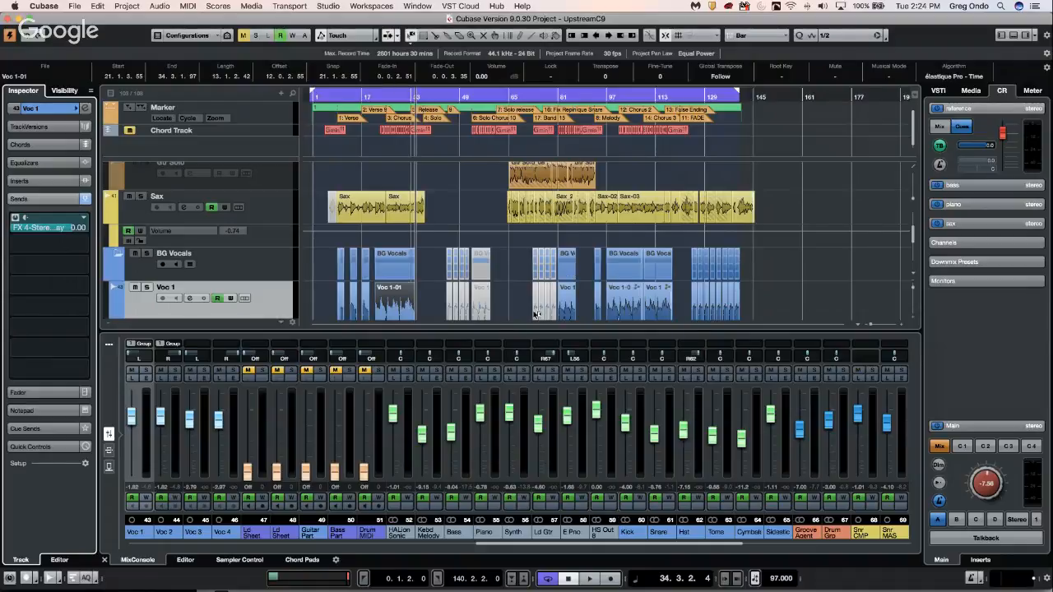
Step: Reopen the Export Audio Mixdown dialog, review the batch export option and its marked channels, and close the dialog
click(78, 6)
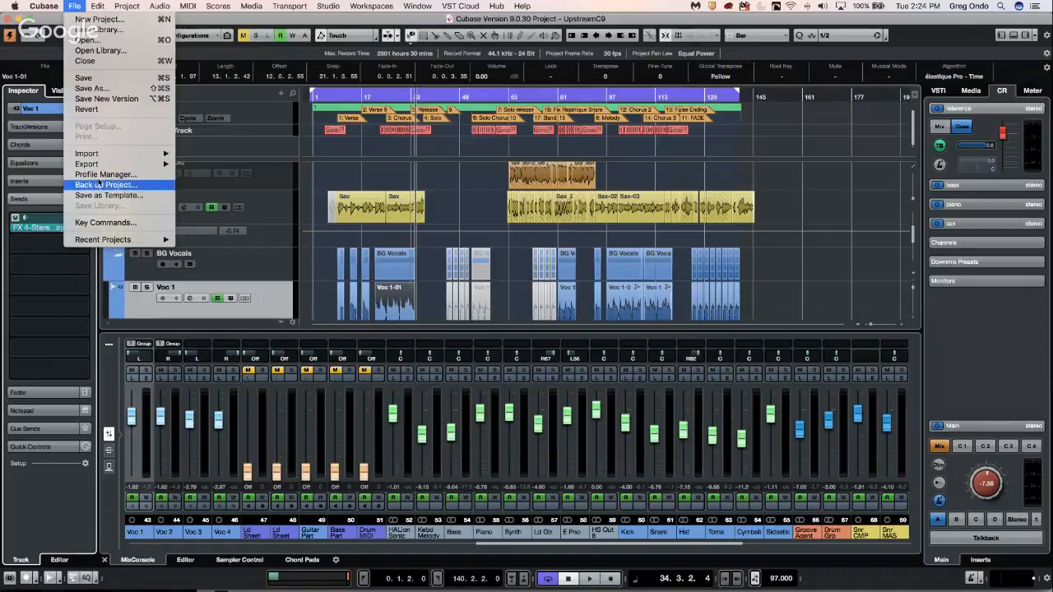
mouse_move(102, 165)
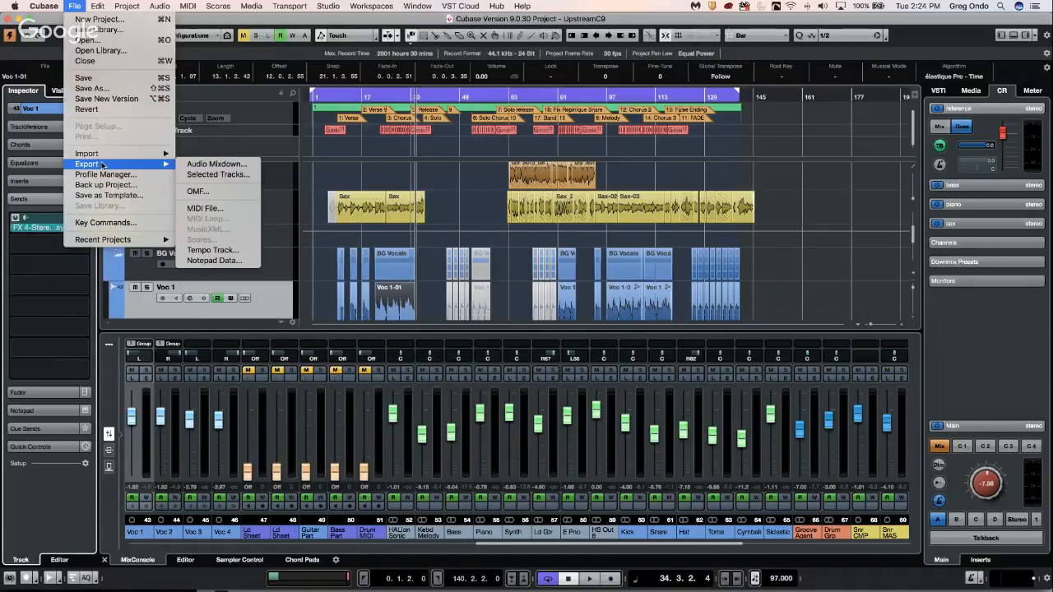
click(199, 164)
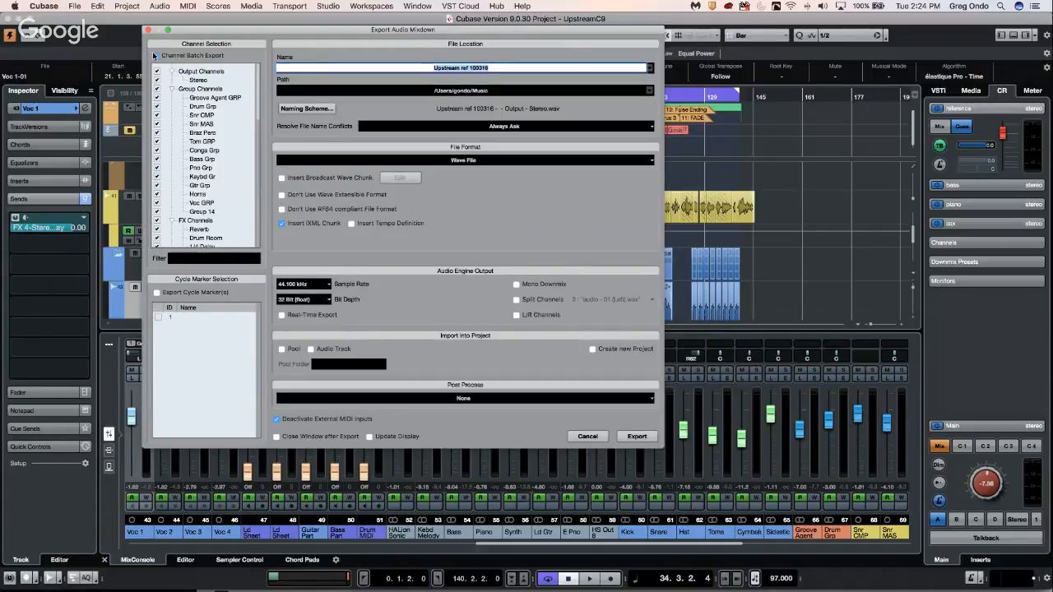
click(155, 55)
click(155, 55)
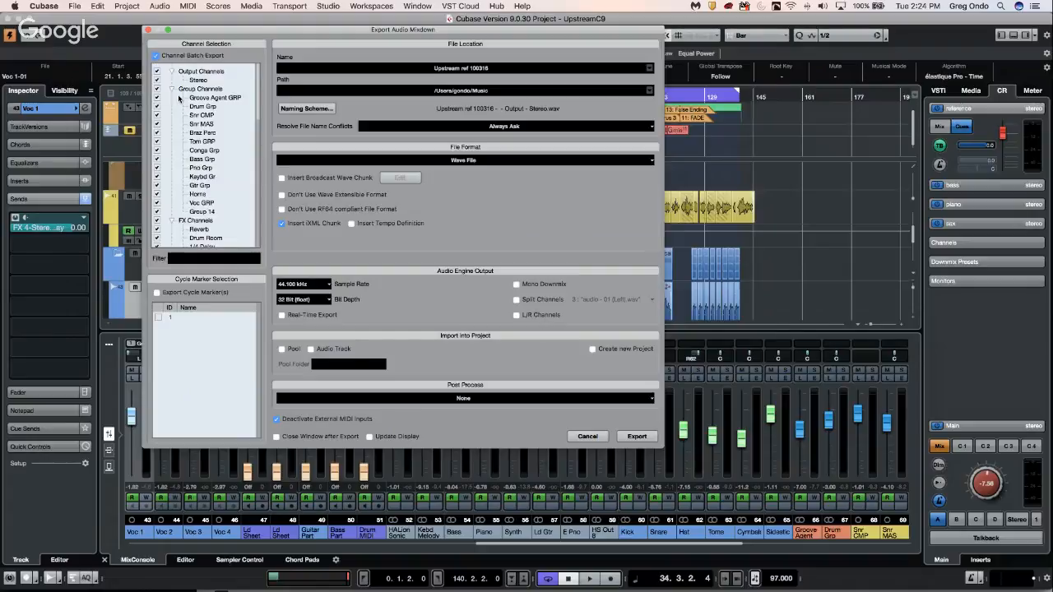
click(157, 72)
click(157, 72)
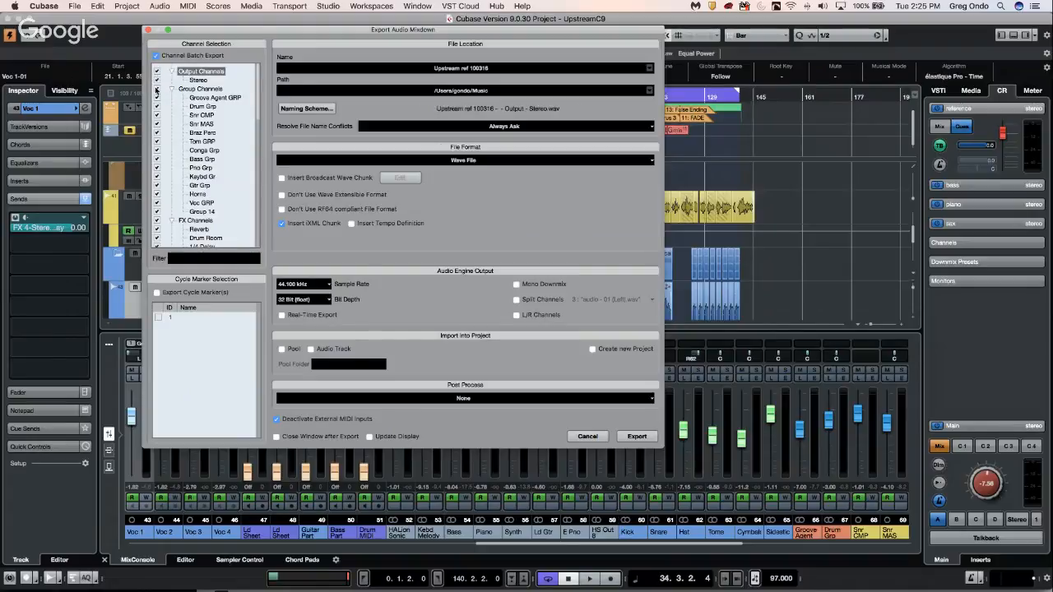
click(158, 88)
scroll(195, 98, down, 10)
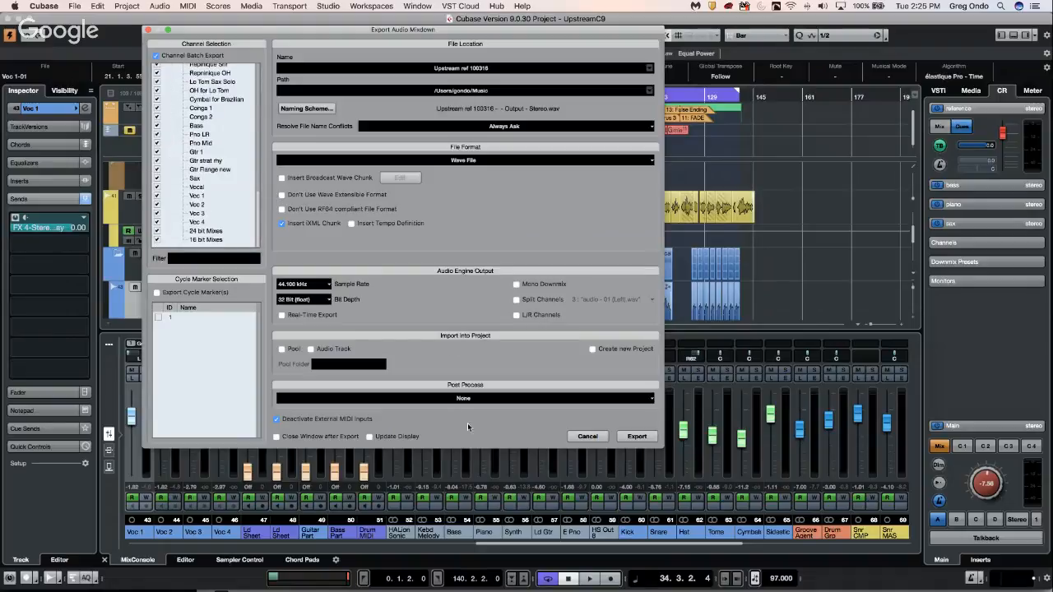
click(627, 436)
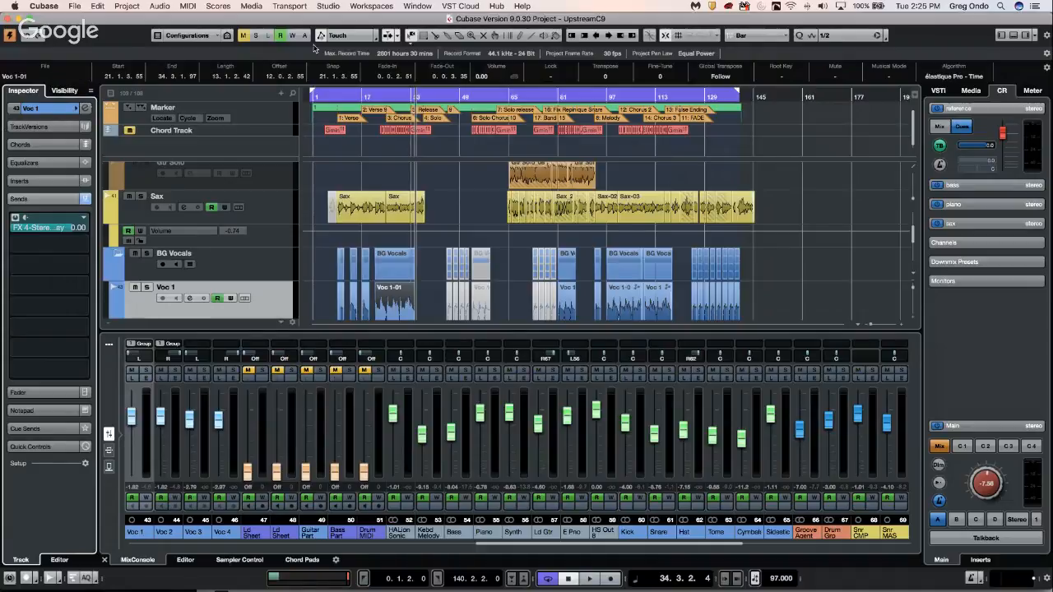
Step: Select the Sax track, show its Volume automation lane, and make the lane taller
click(278, 209)
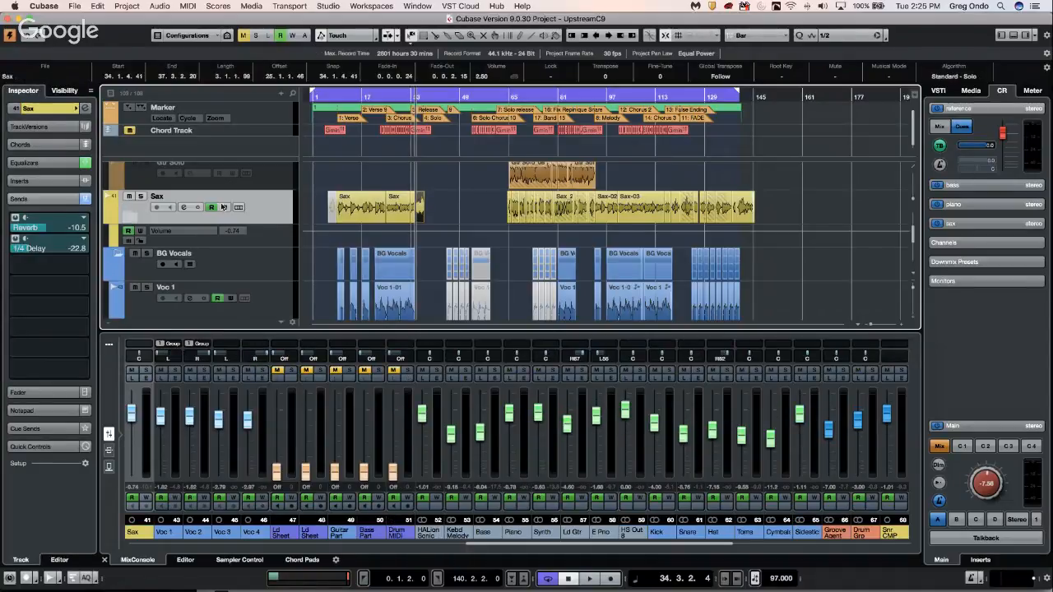
click(109, 219)
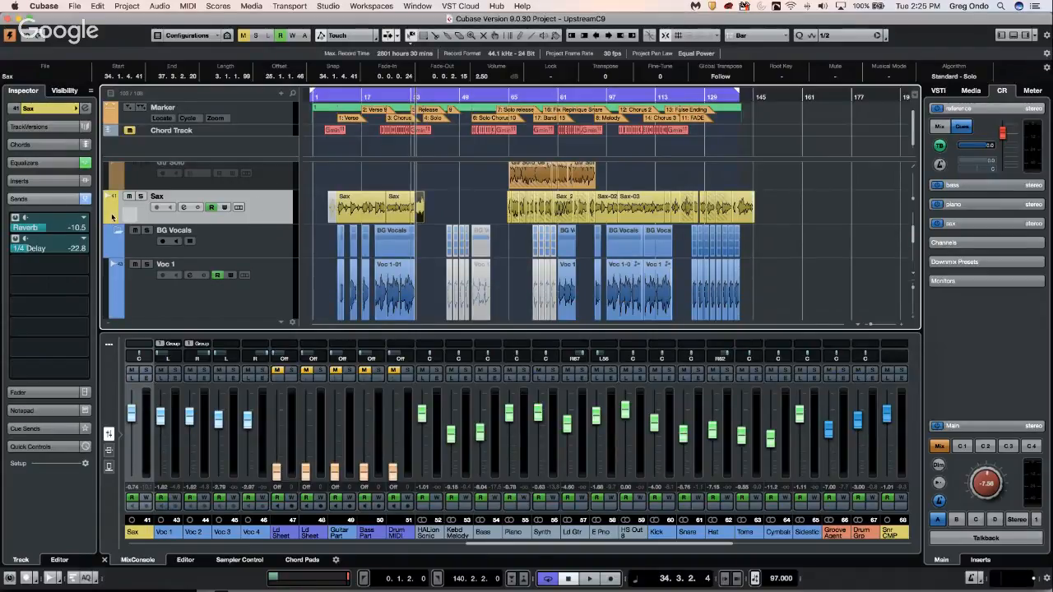
click(109, 219)
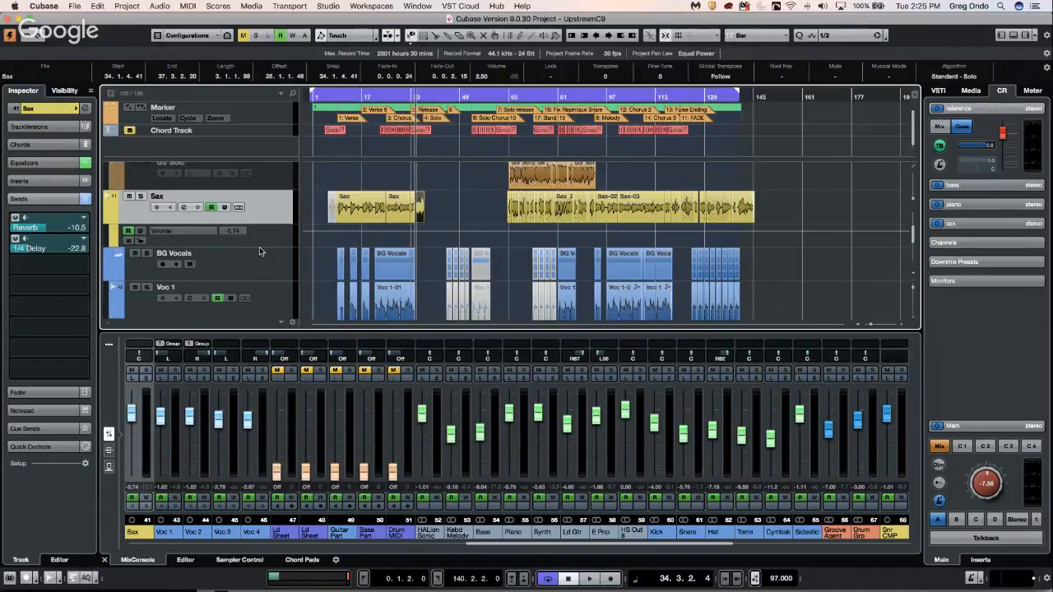
drag(260, 247, 257, 282)
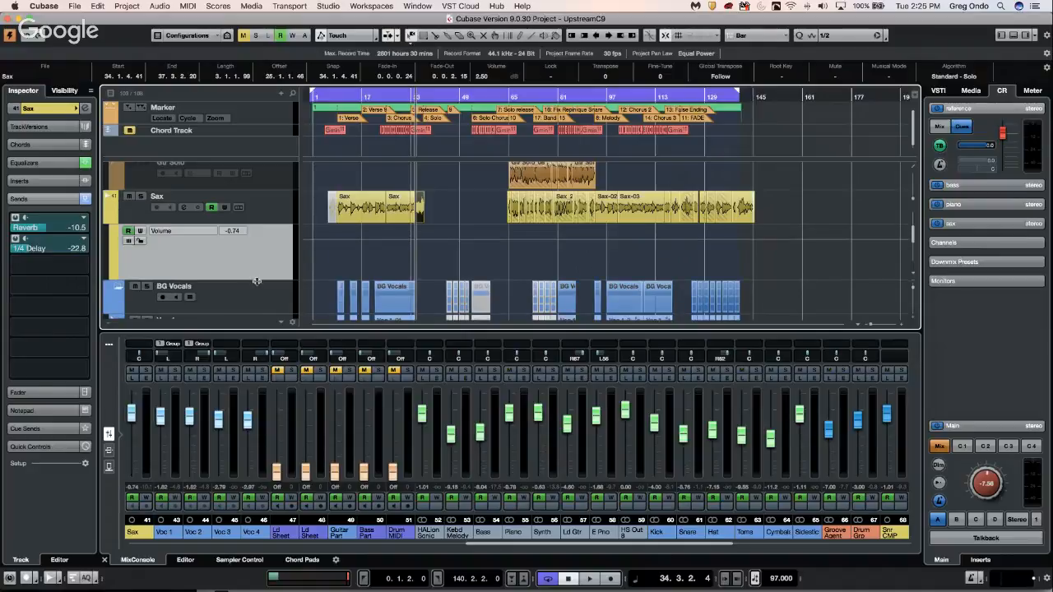
Step: Draw a jagged freehand volume automation curve with the Draw tool under the first Sax events, up to about bar 33
right_click(356, 255)
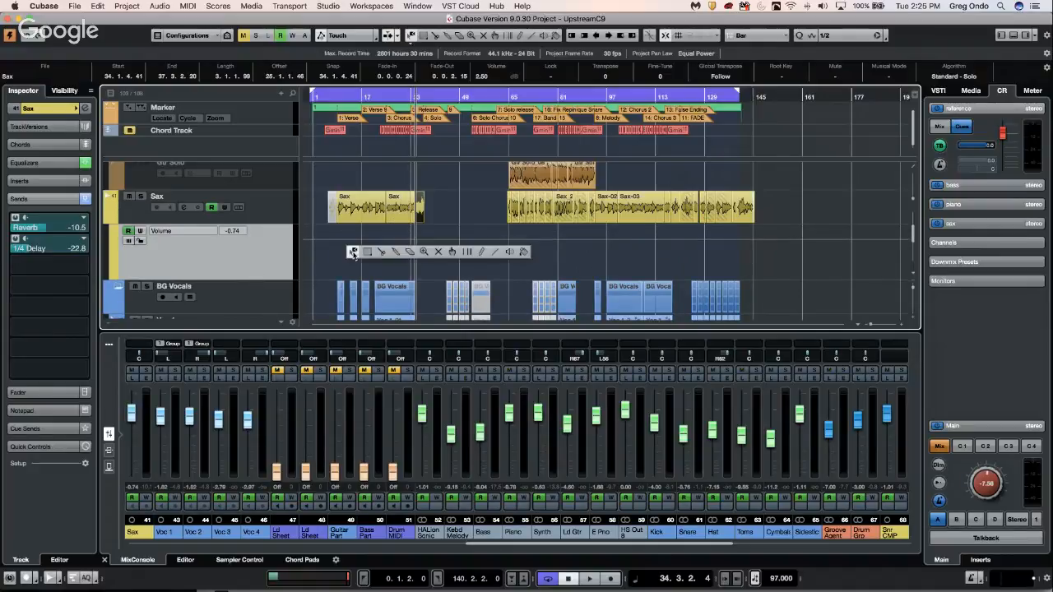
click(483, 252)
mouse_move(345, 244)
mouse_down()
mouse_move(418, 251)
mouse_move(394, 245)
mouse_move(401, 249)
mouse_move(386, 263)
mouse_move(403, 243)
mouse_up()
mouse_move(326, 240)
mouse_down()
mouse_move(345, 257)
mouse_move(361, 246)
mouse_up()
drag(364, 265, 376, 243)
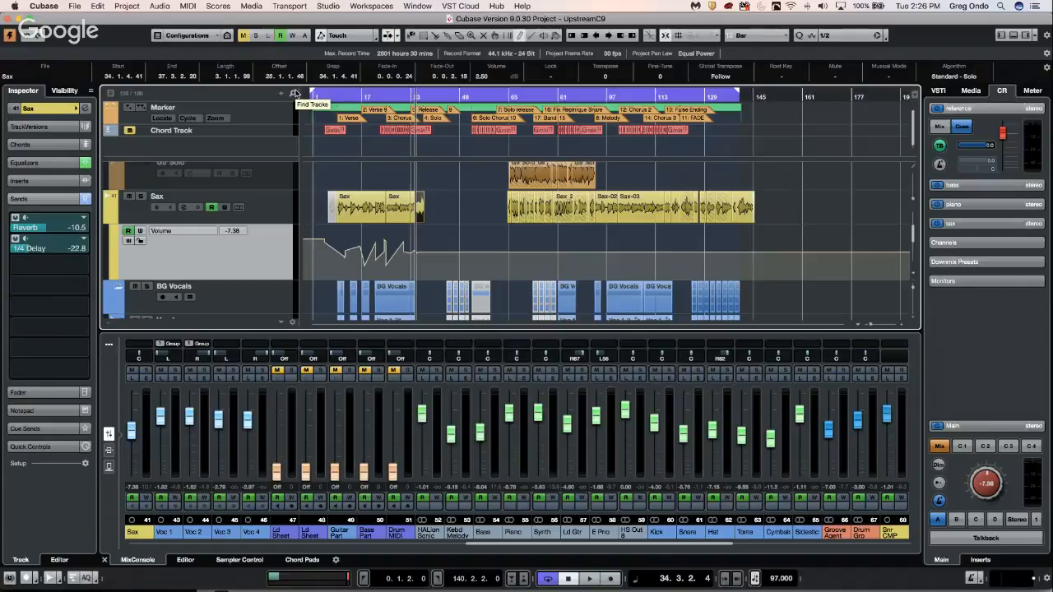
Step: Enable Show Data on Tracks in the Automation Panel settings, close the settings, and shift the panel slightly
key(F6)
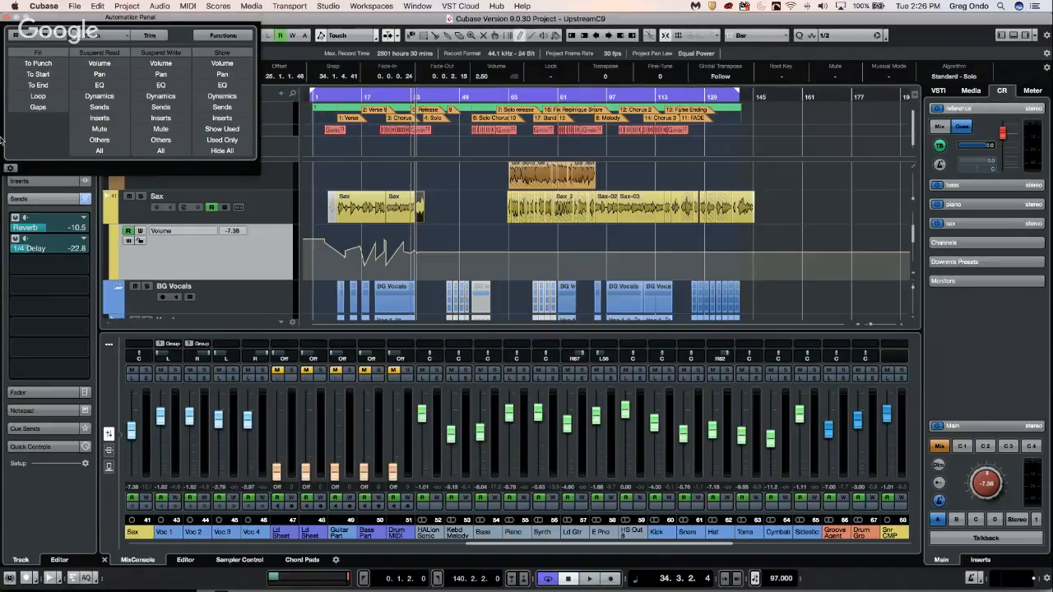
click(11, 168)
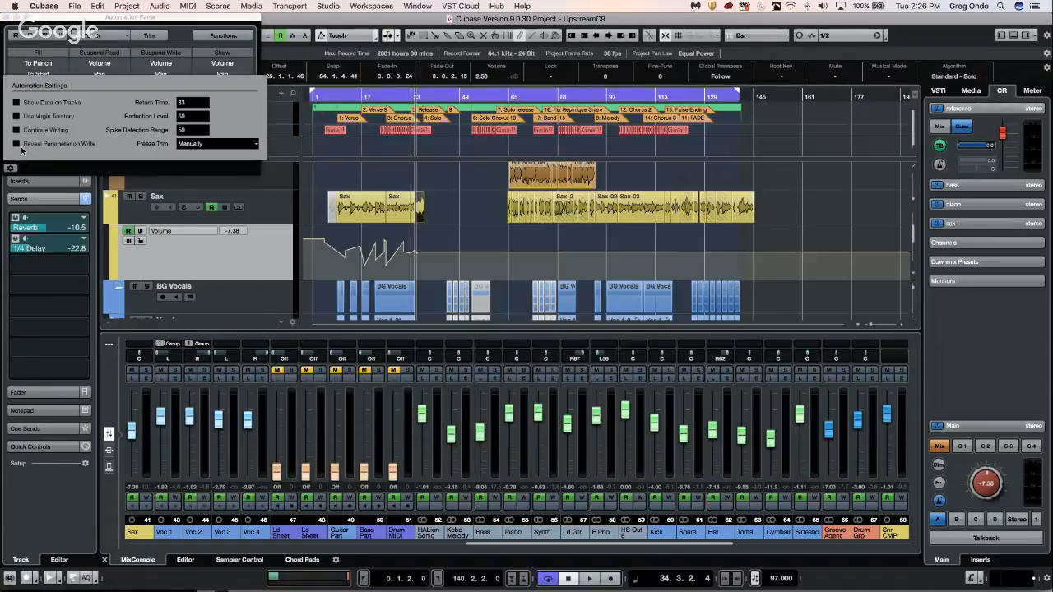
click(16, 144)
click(16, 102)
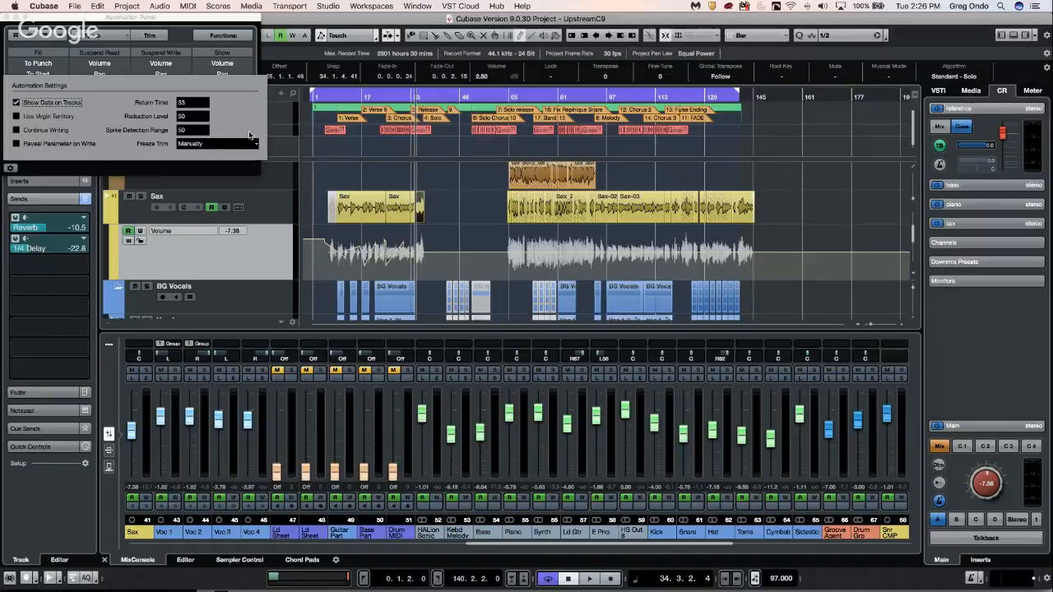
click(220, 18)
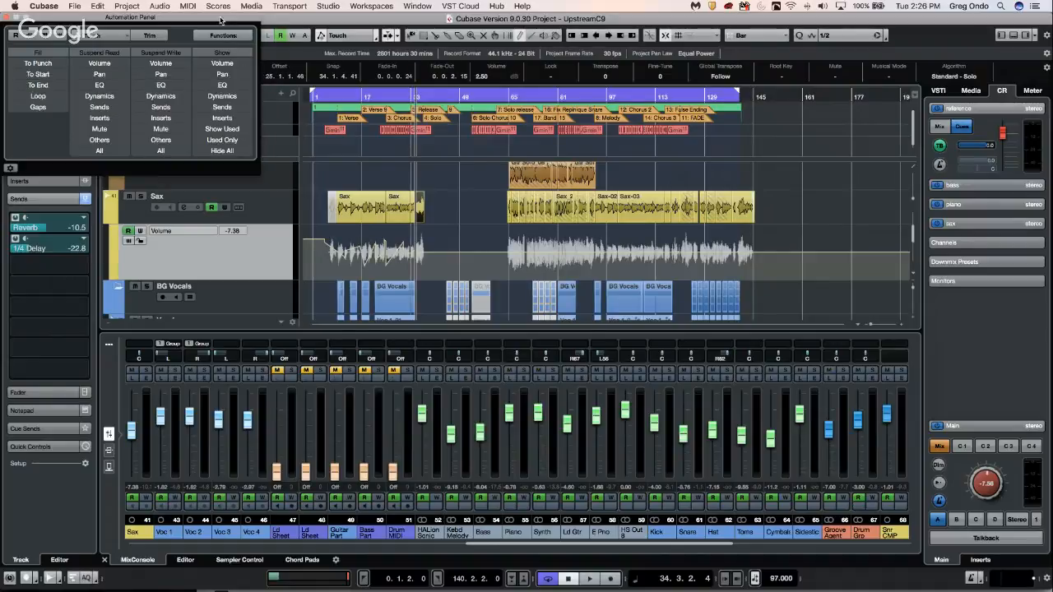
drag(220, 18, 228, 18)
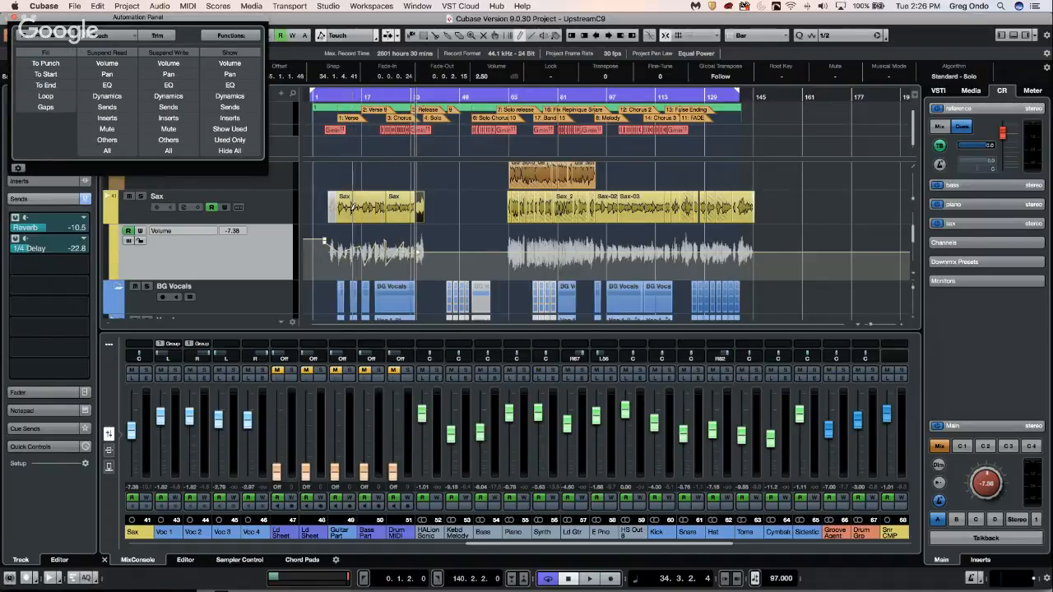
Step: Redraw the Sax Volume automation curve with a dip near bar 13, using the waveform in the lane as a guide
drag(349, 95, 350, 115)
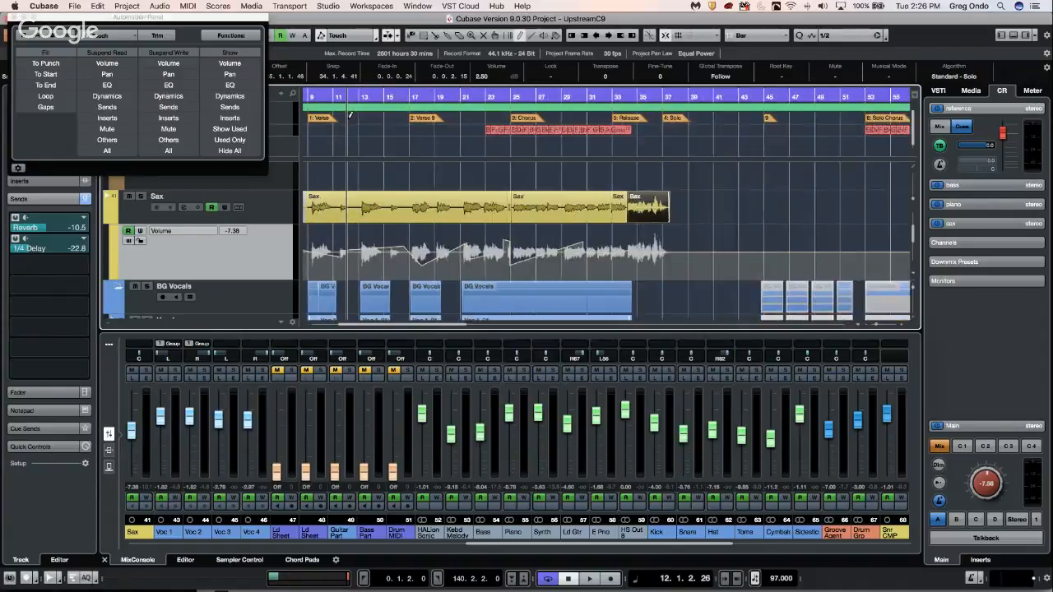
click(376, 251)
drag(376, 251, 365, 265)
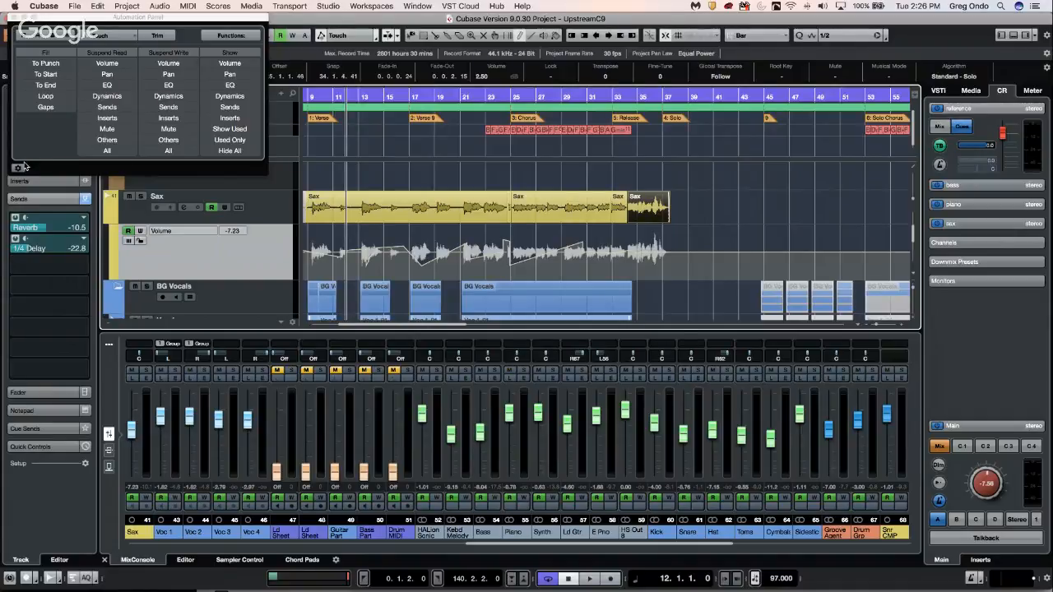
Step: Turn off Show Data on Tracks in the automation settings and close the Automation Panel
click(19, 169)
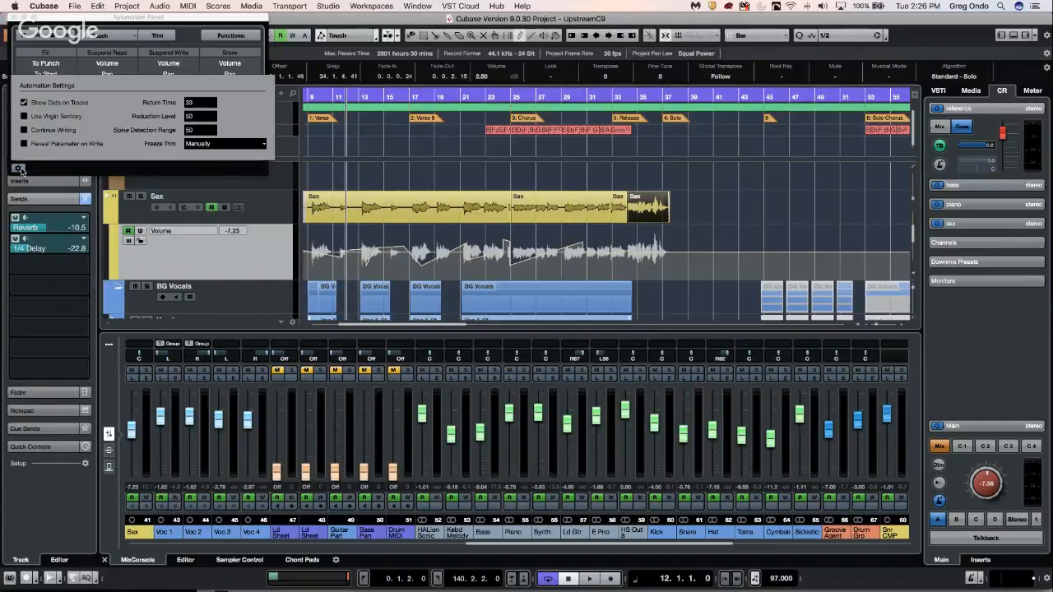
click(24, 102)
click(24, 102)
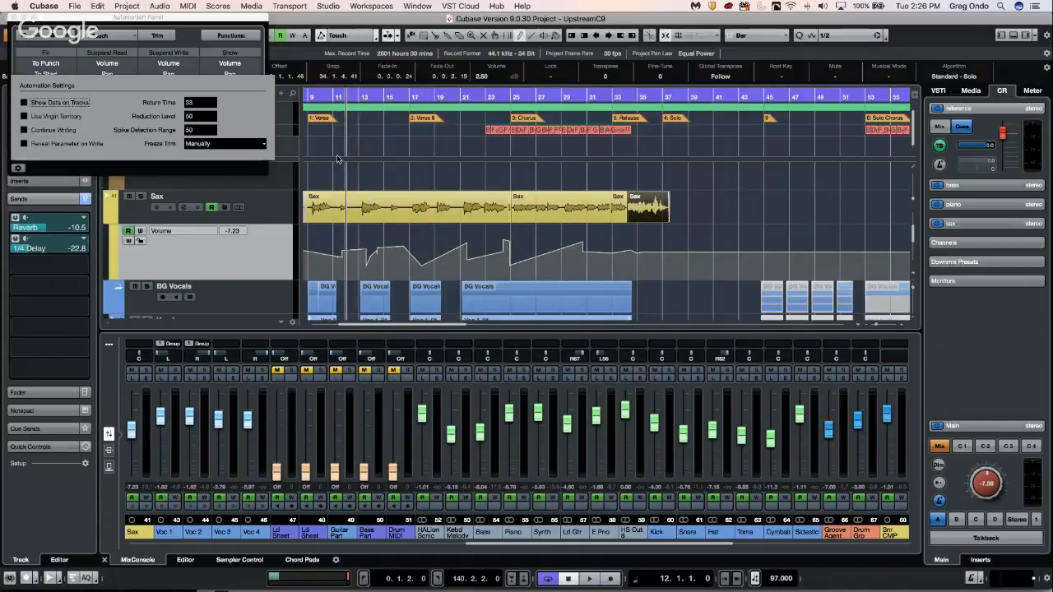
click(13, 16)
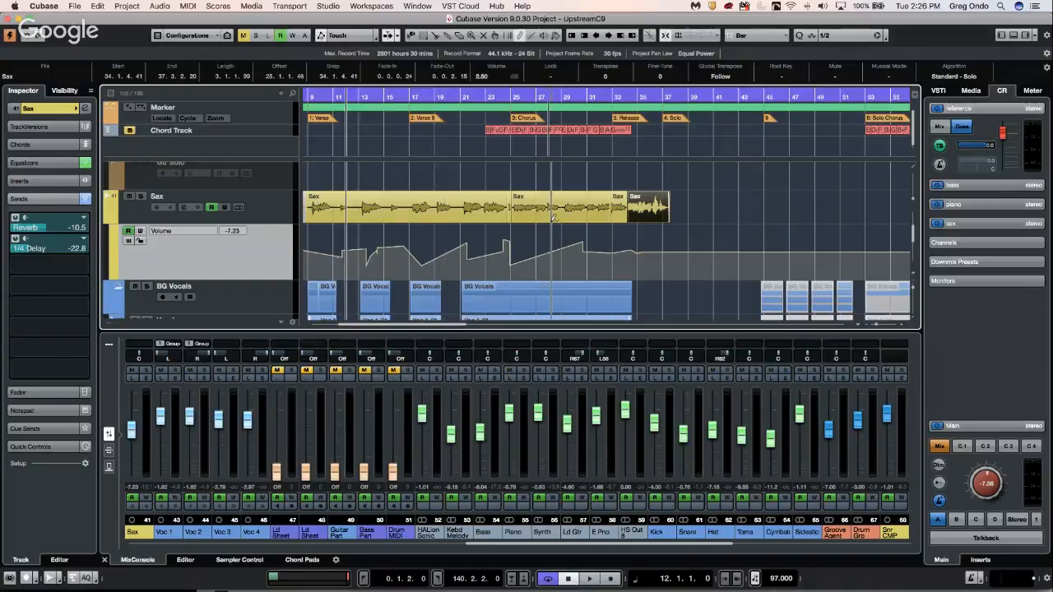
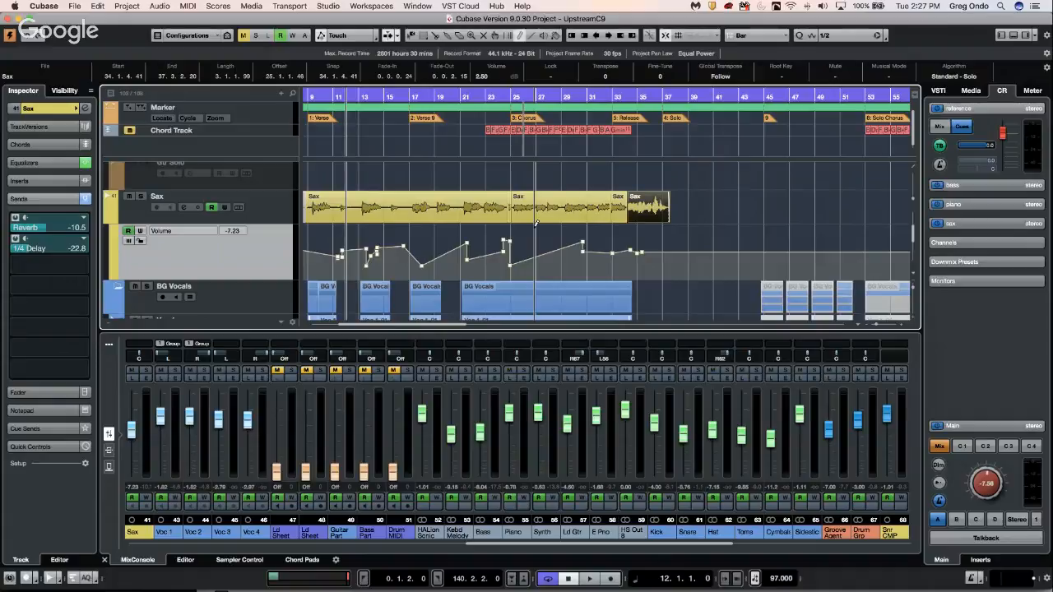
Step: Start opening another project and go up from the bicycle folder to the Cubase Project folder
click(74, 7)
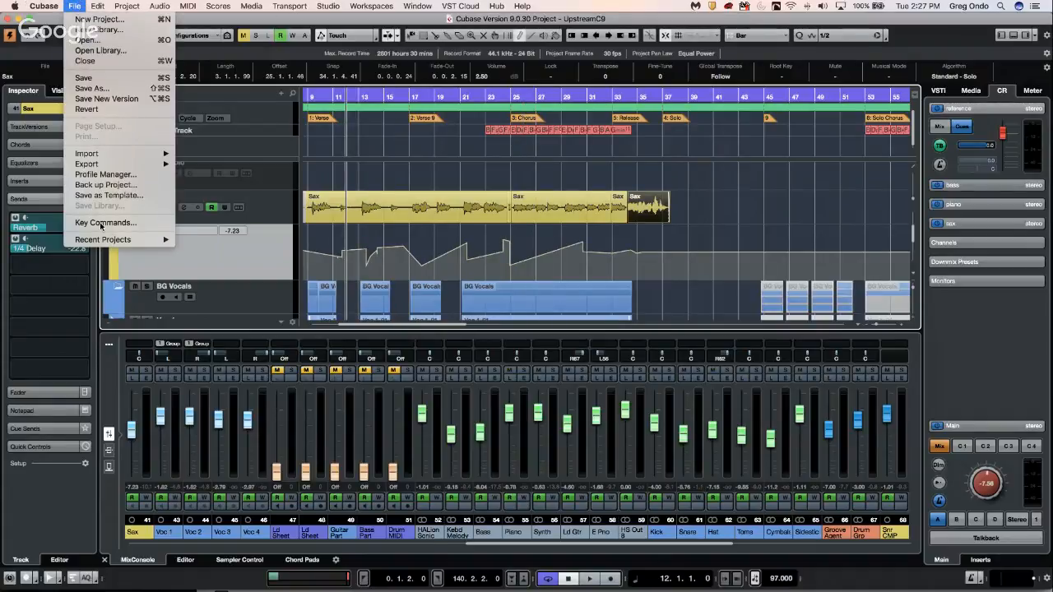
click(103, 41)
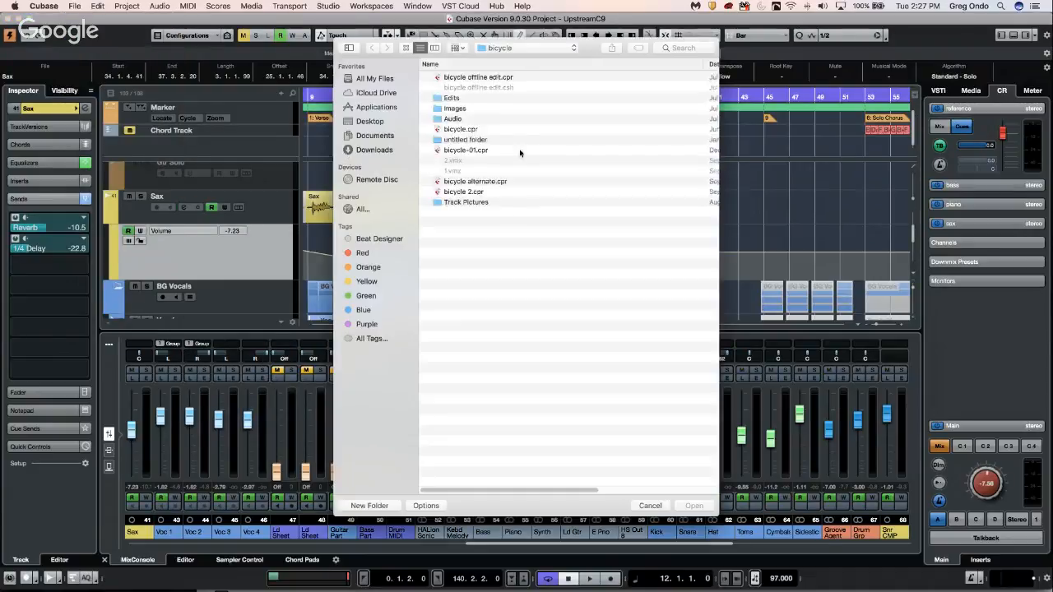
click(504, 50)
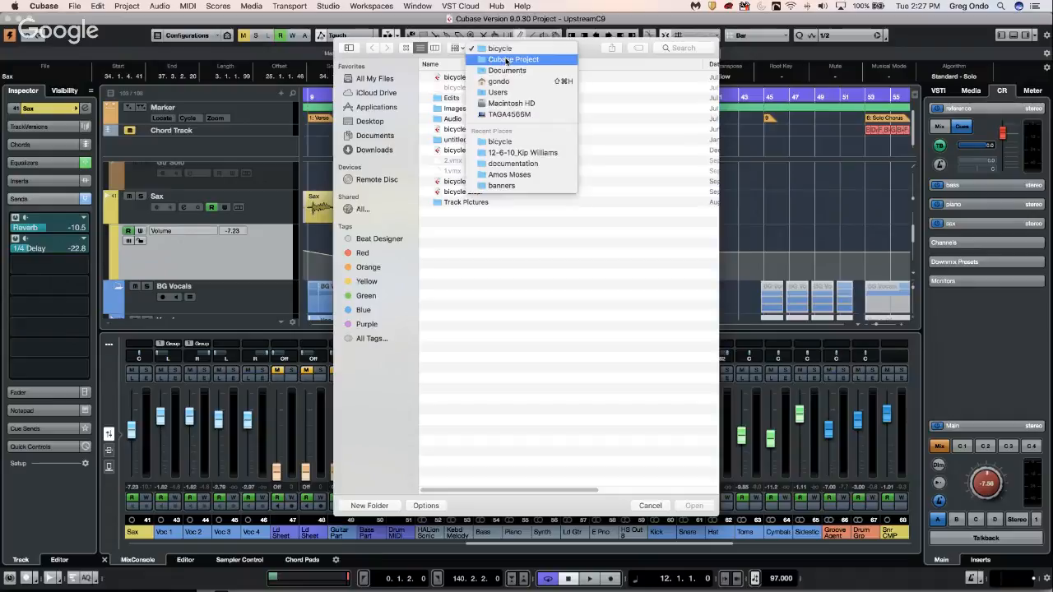
click(506, 60)
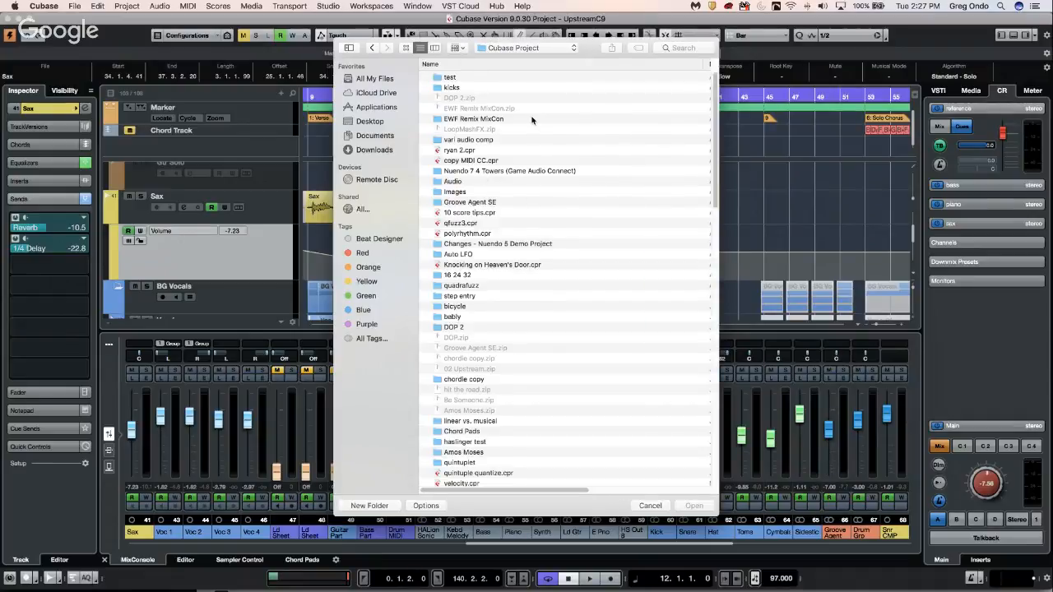
Step: Look through the Cubase Project folder's unsorted list for a suitable project
scroll(523, 146, down, 1)
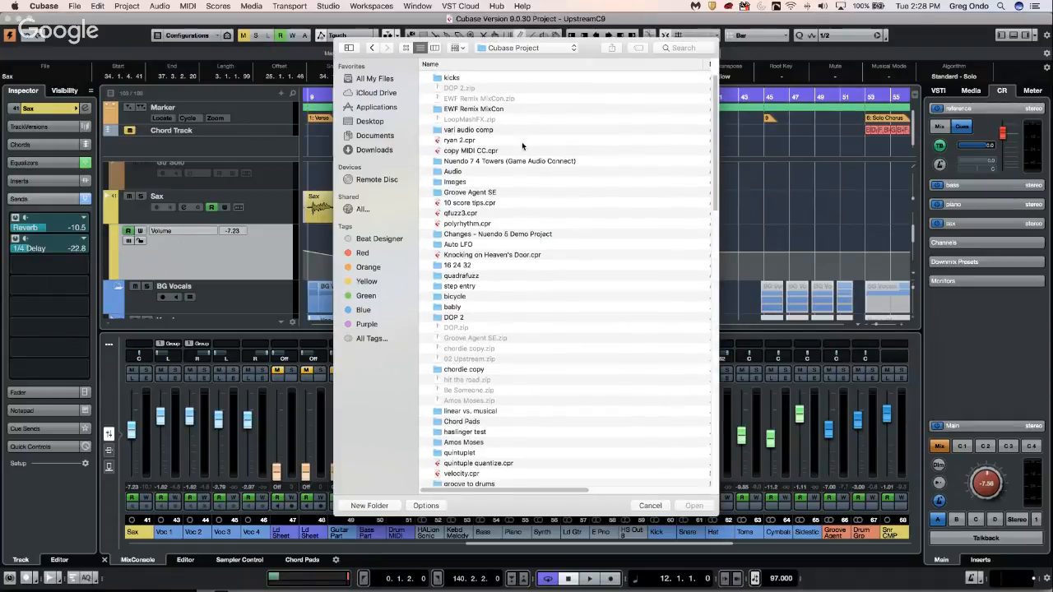
scroll(522, 146, down, 1)
scroll(522, 145, down, 1)
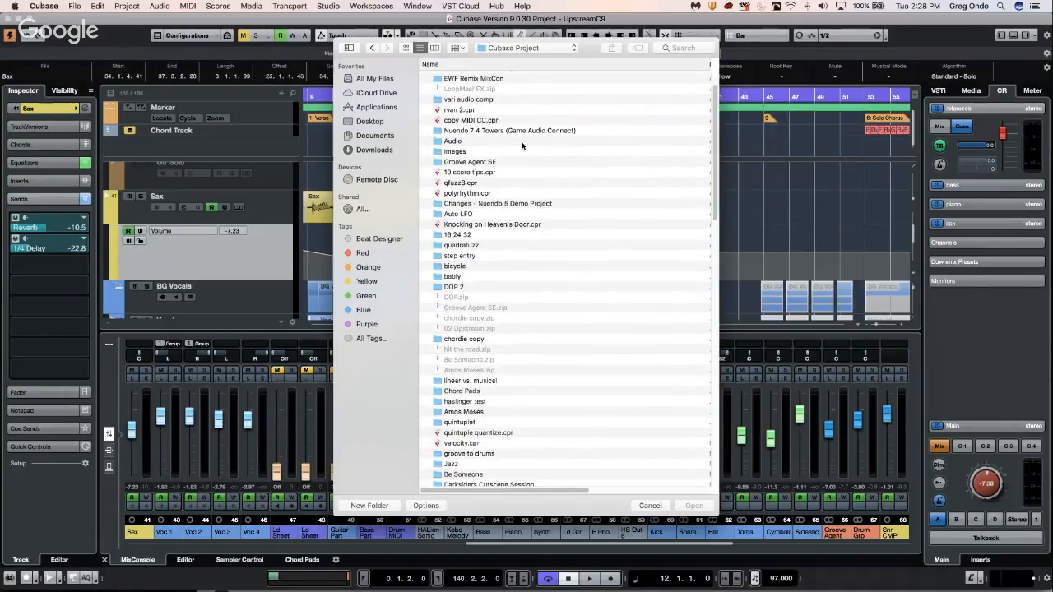
scroll(521, 146, down, 5)
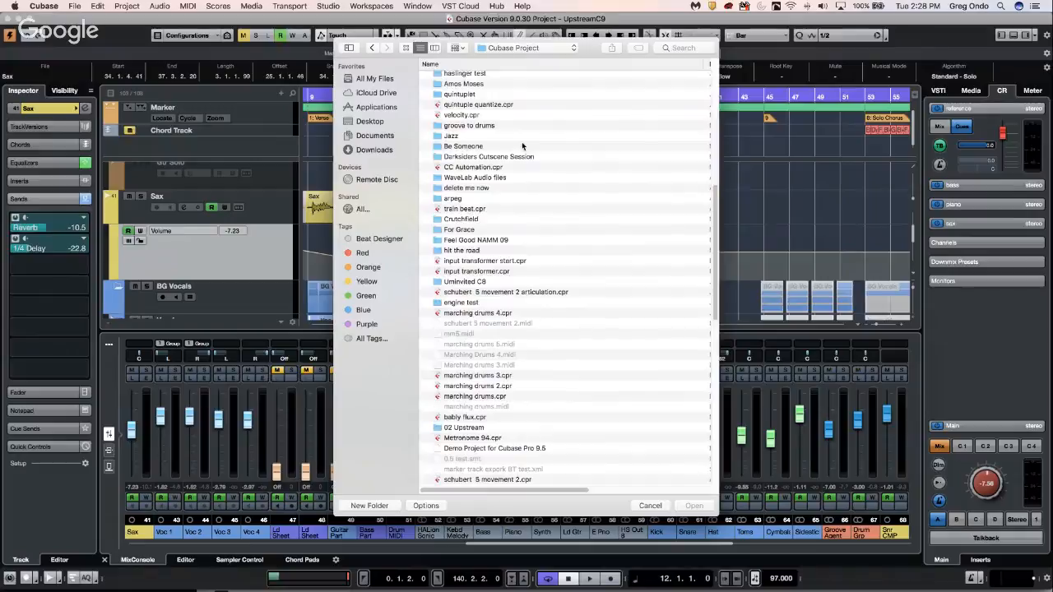
scroll(521, 146, down, 8)
scroll(522, 145, down, 1)
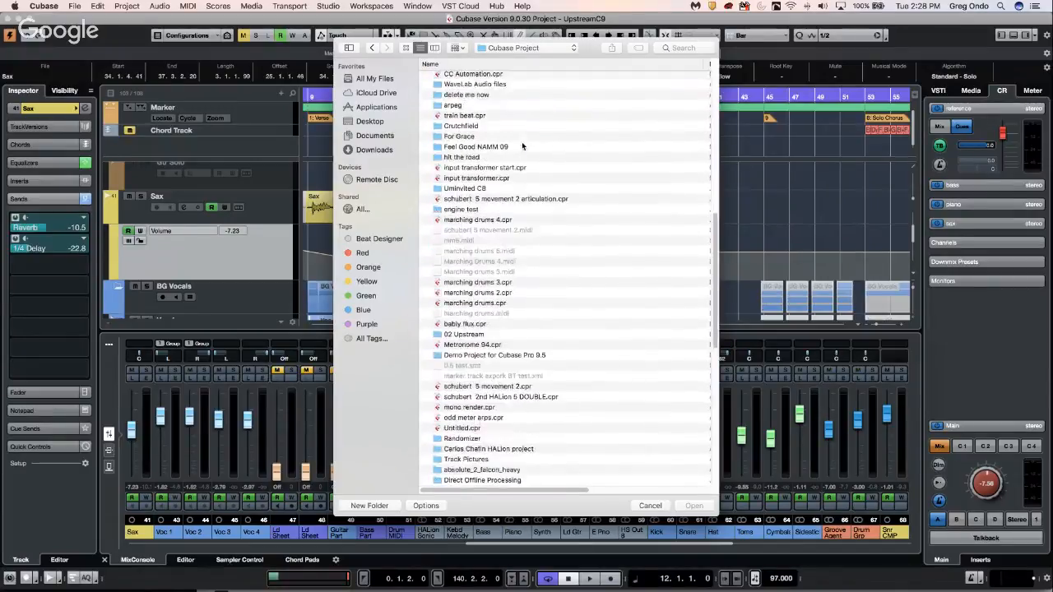
scroll(522, 146, down, 1)
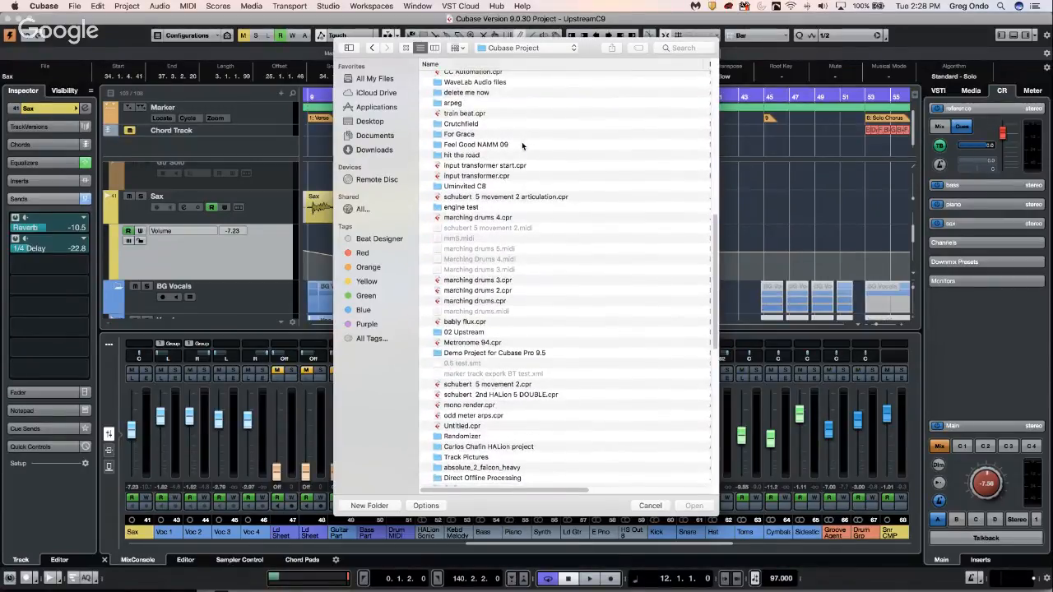
scroll(522, 145, down, 3)
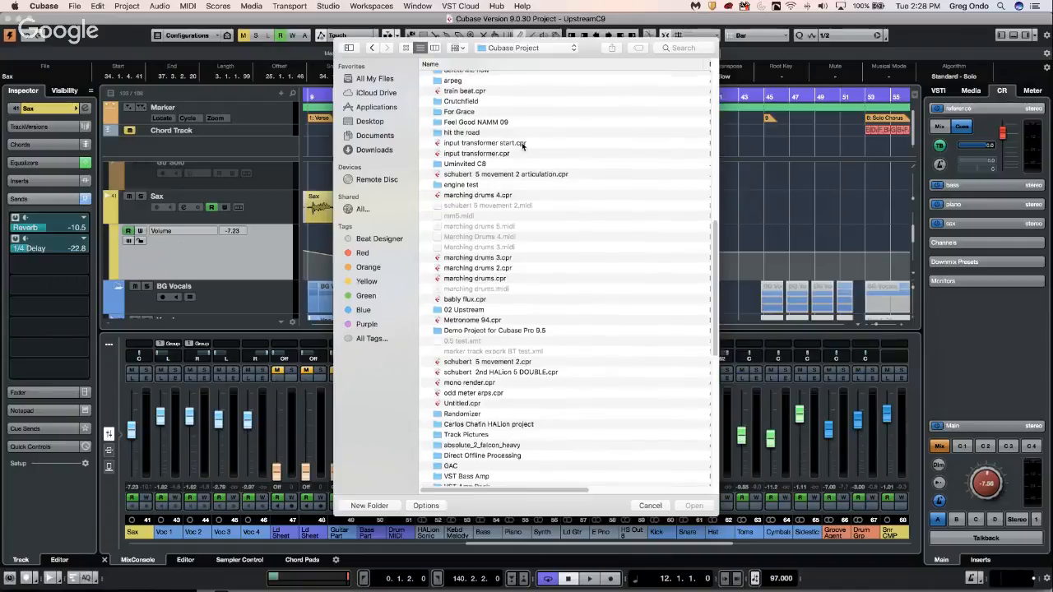
scroll(521, 146, down, 8)
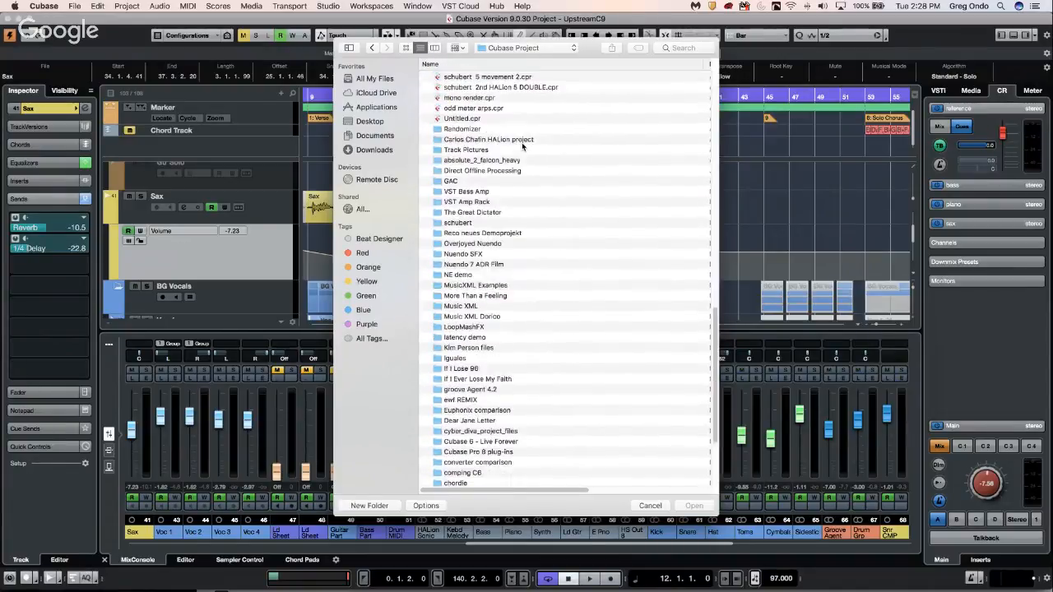
scroll(522, 146, down, 3)
scroll(522, 144, down, 2)
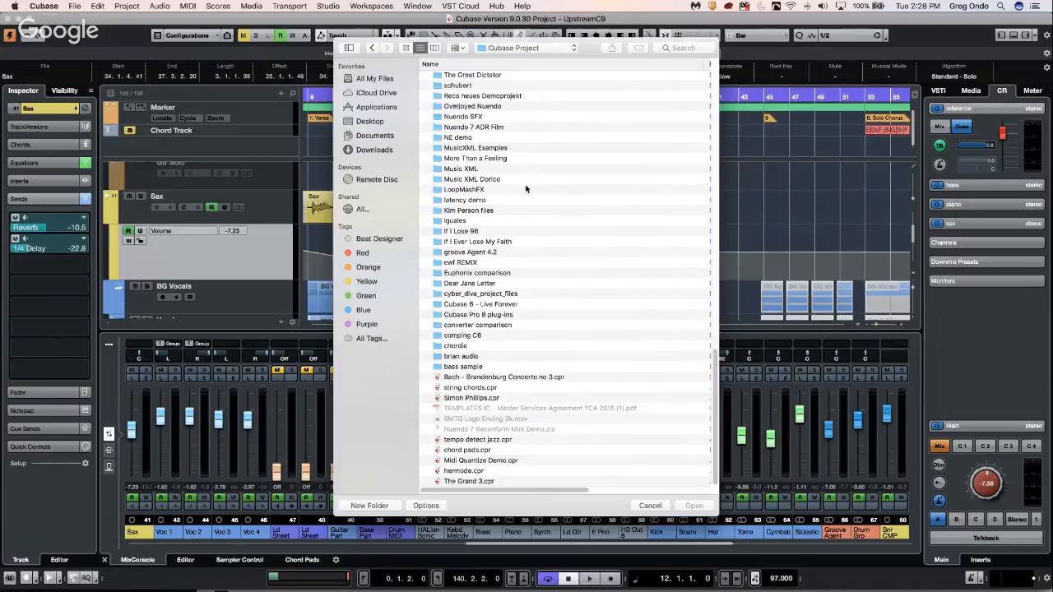
Step: Sort the Cubase Project folder by name and find the groove to drums folder
click(444, 64)
scroll(514, 138, up, 4)
scroll(514, 137, up, 10)
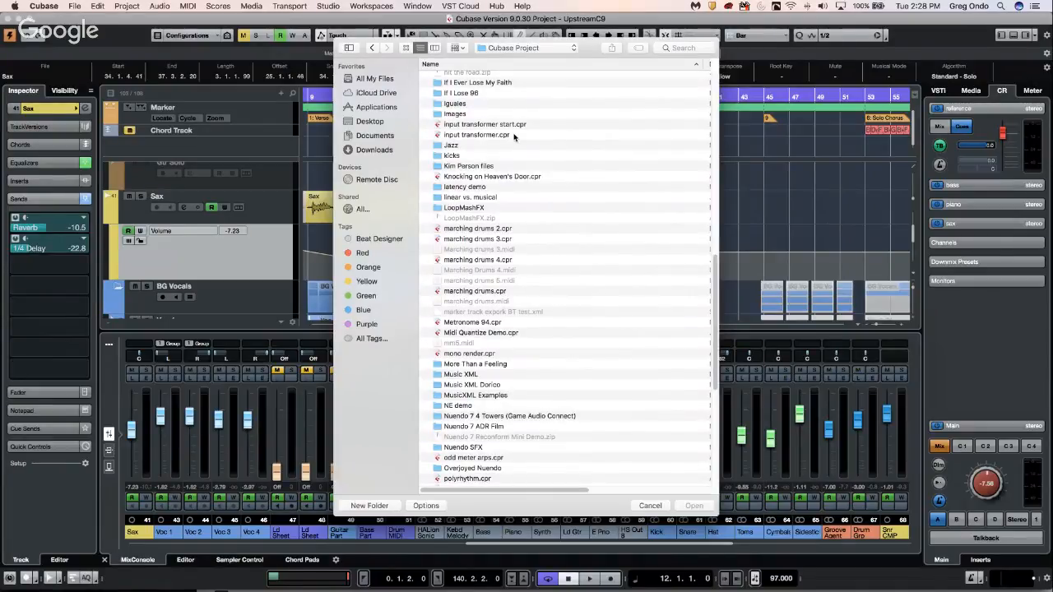
scroll(482, 144, up, 4)
scroll(482, 144, up, 2)
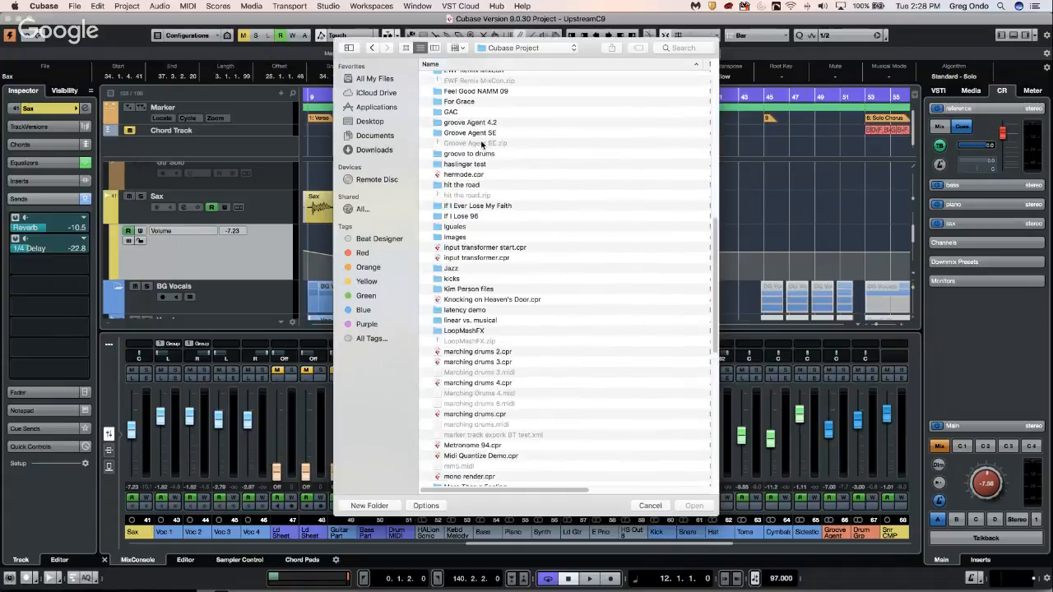
scroll(517, 133, up, 1)
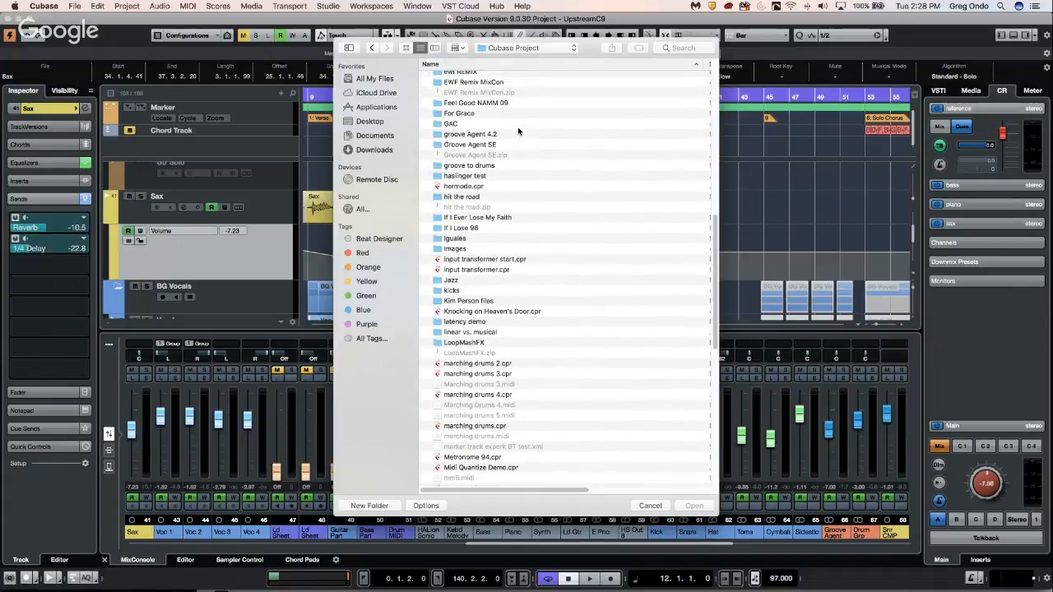
scroll(518, 131, up, 8)
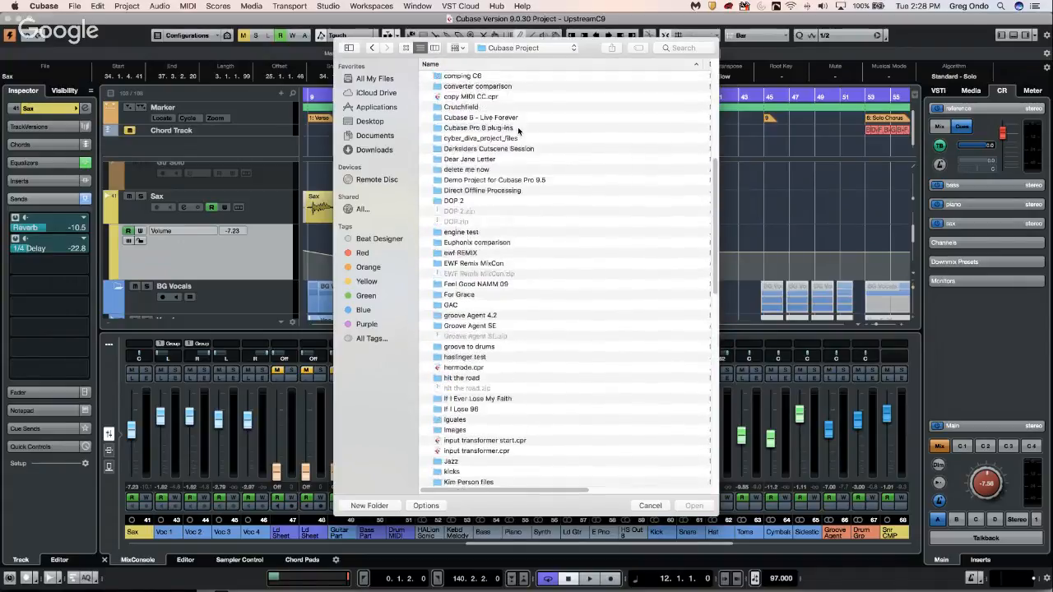
scroll(517, 129, up, 5)
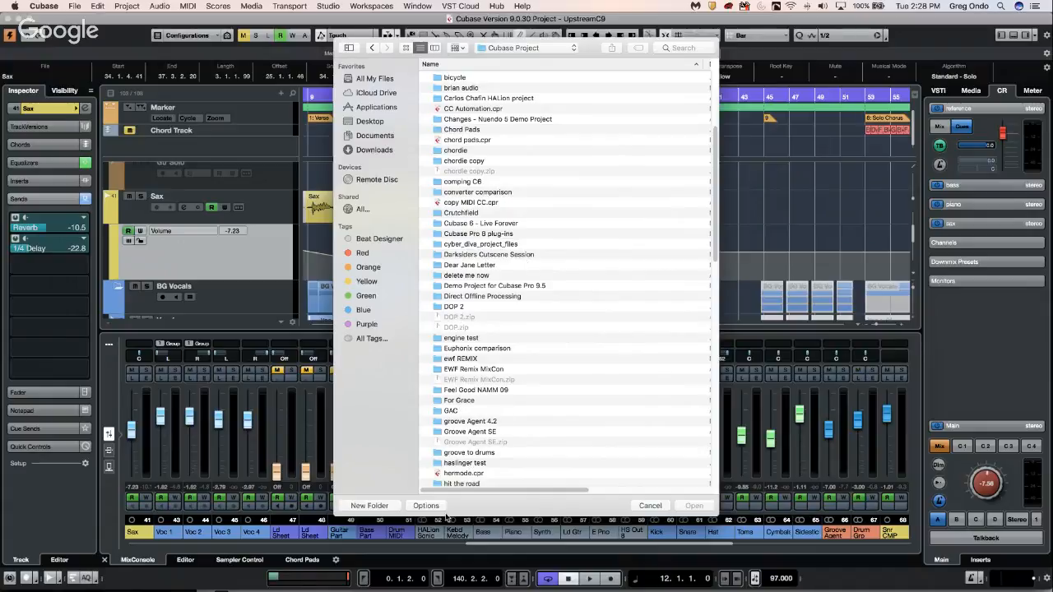
Step: Open add groove to drums S.cpr from the groove to drums folder, activate the project, and dismiss the missing files list
double_click(491, 453)
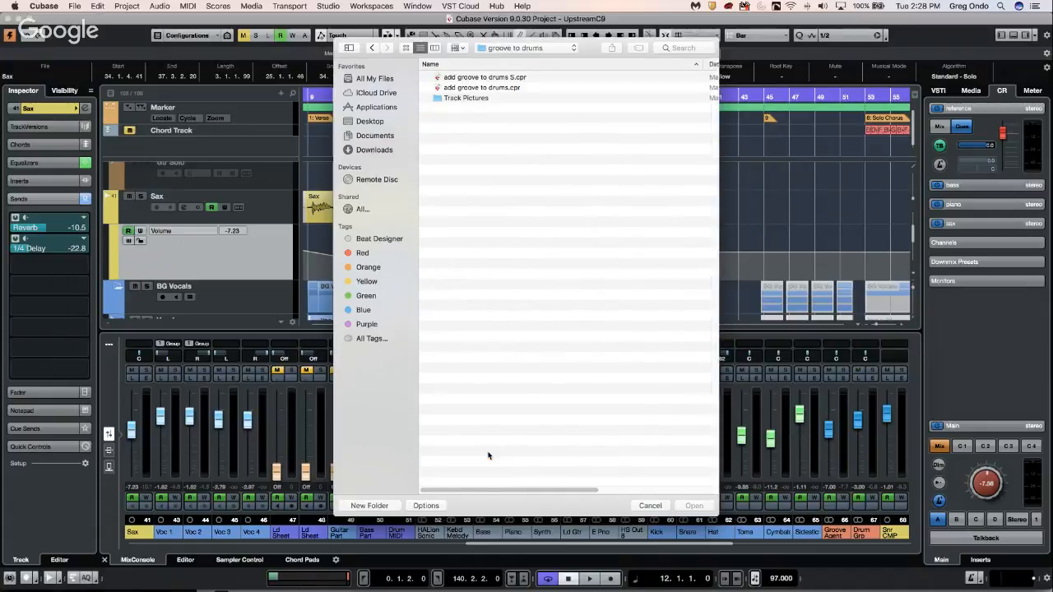
double_click(497, 79)
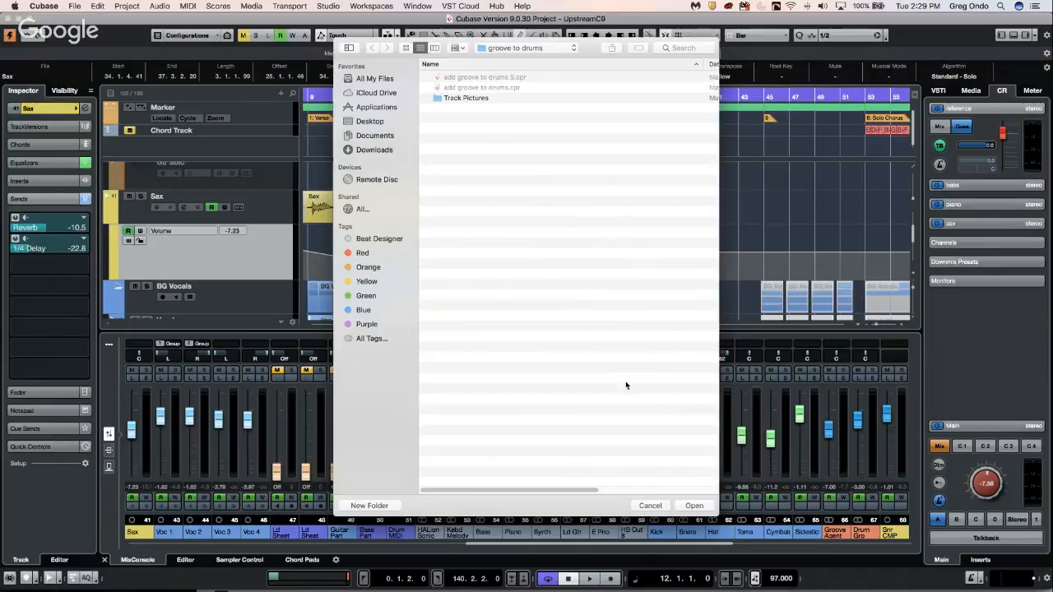
click(694, 506)
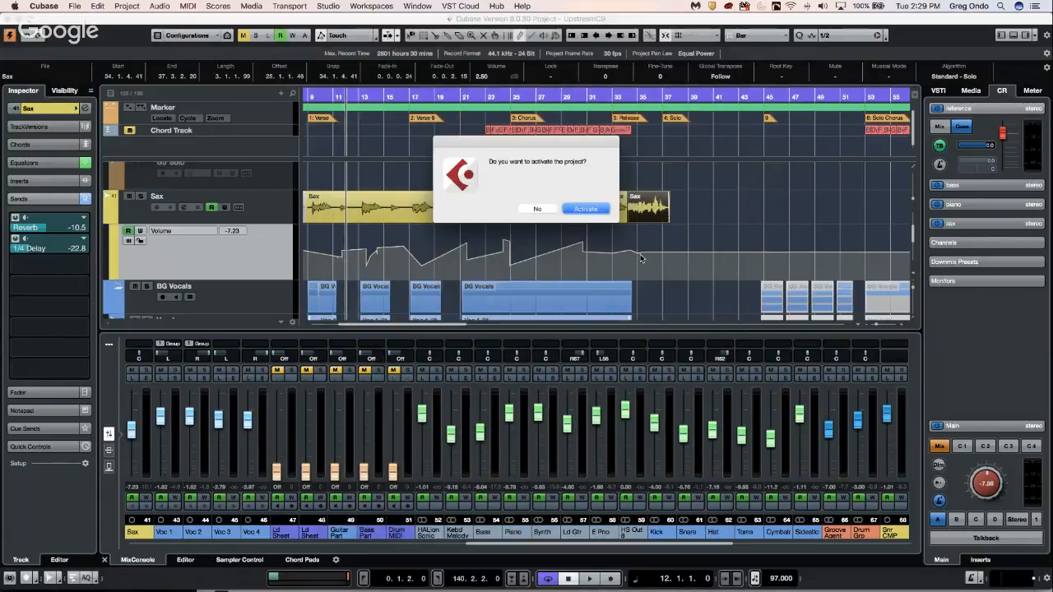
click(591, 209)
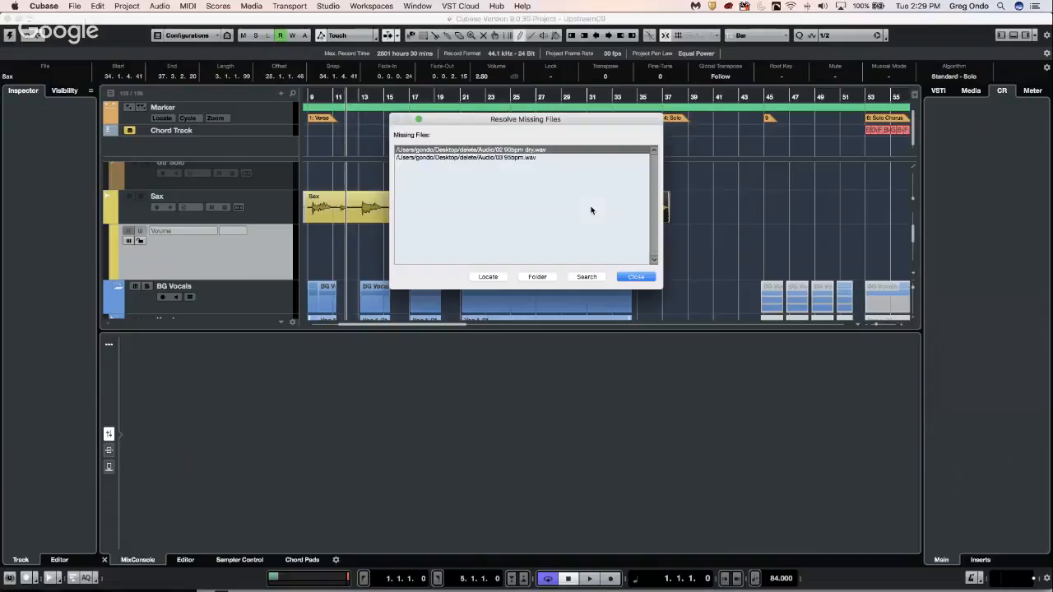
click(631, 278)
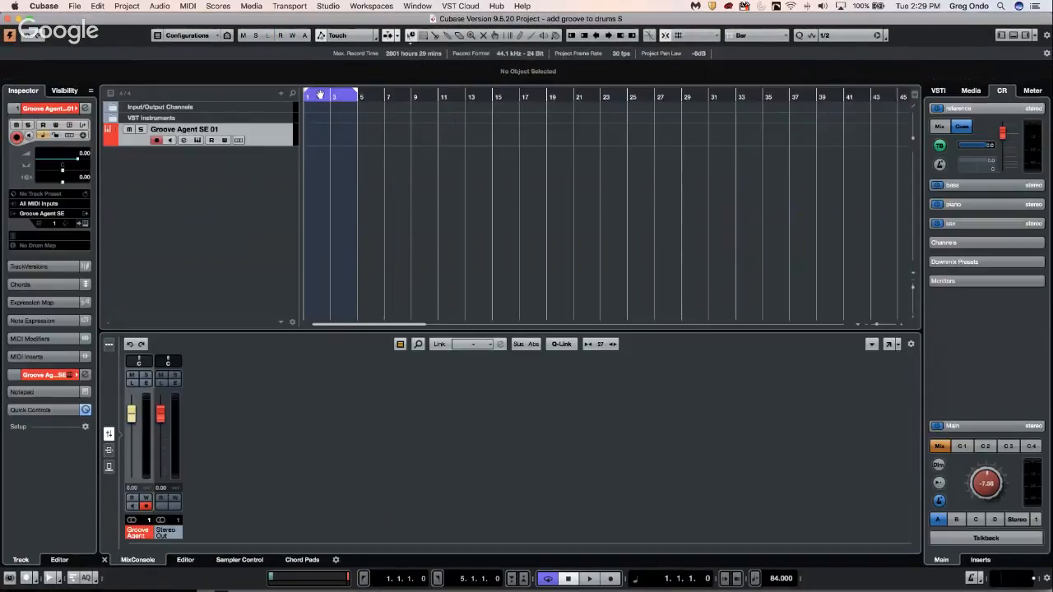
Step: Open add groove to drums.cpr from the same folder, activate the project, and dismiss the missing files list
drag(308, 95, 260, 94)
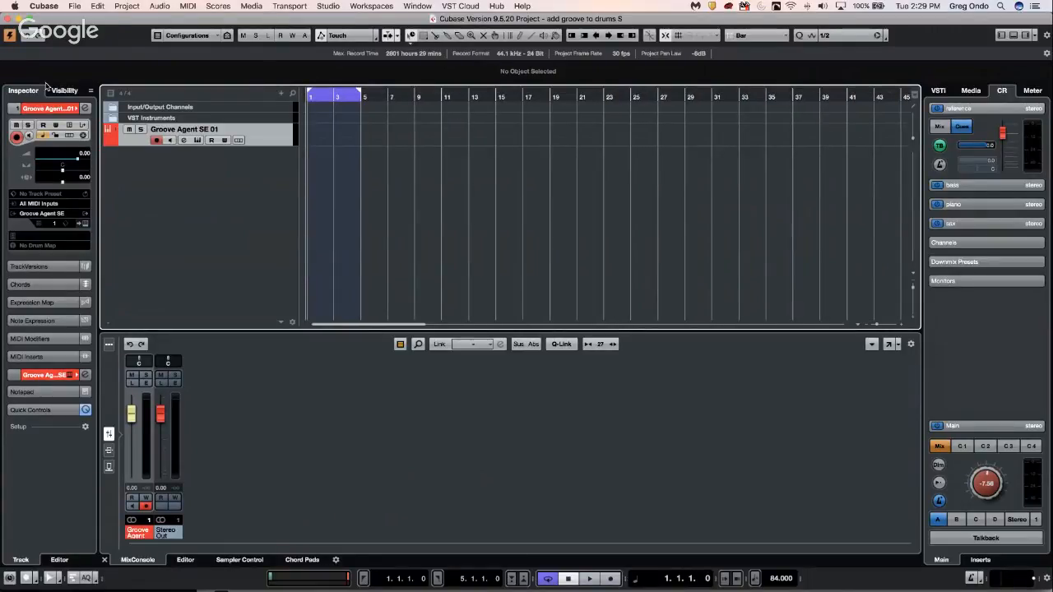
click(73, 6)
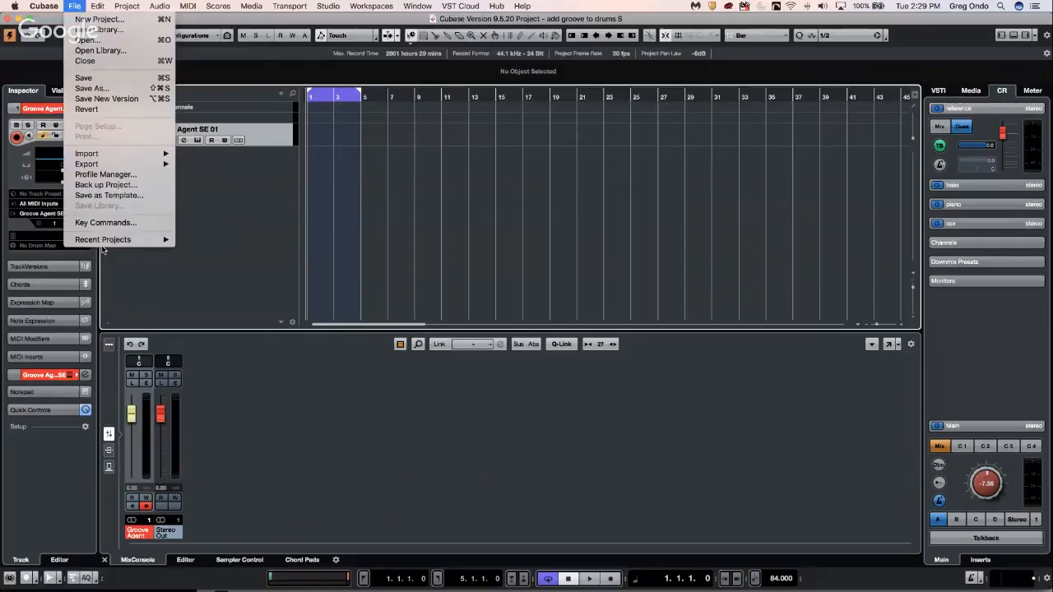
click(104, 40)
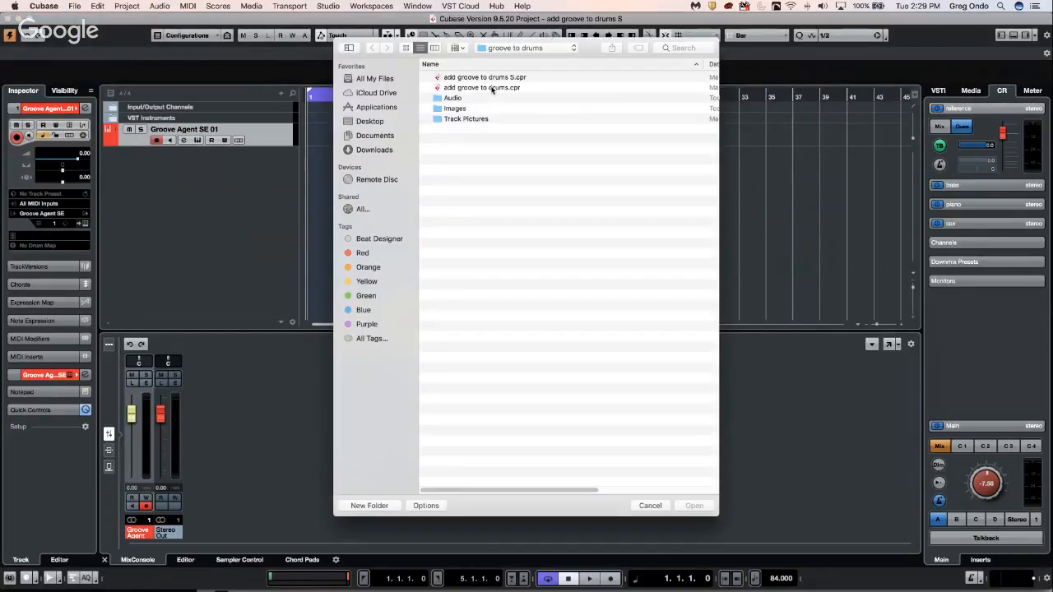
double_click(493, 88)
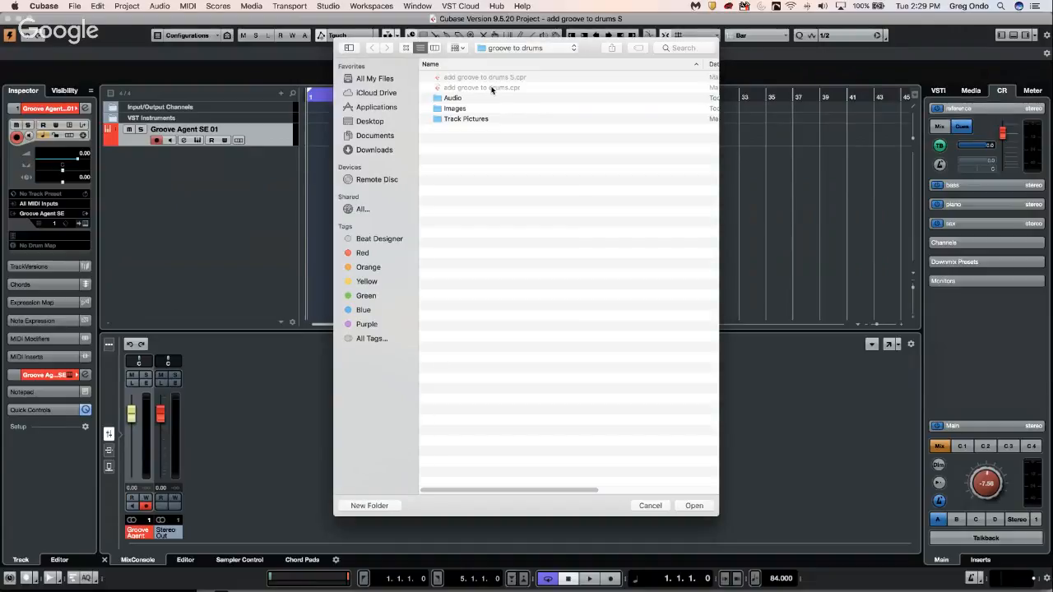
click(693, 506)
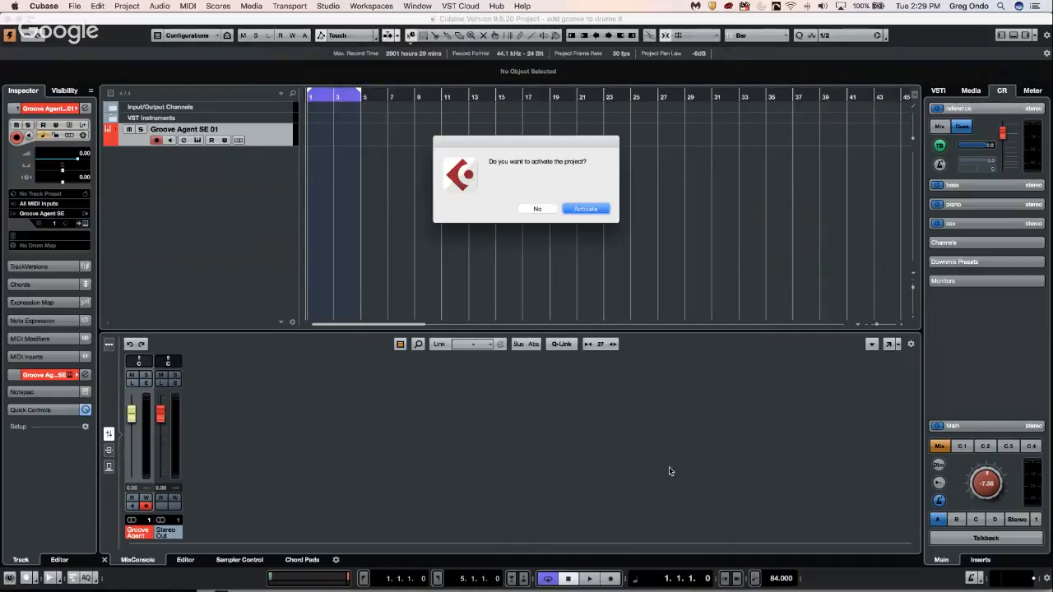
click(587, 210)
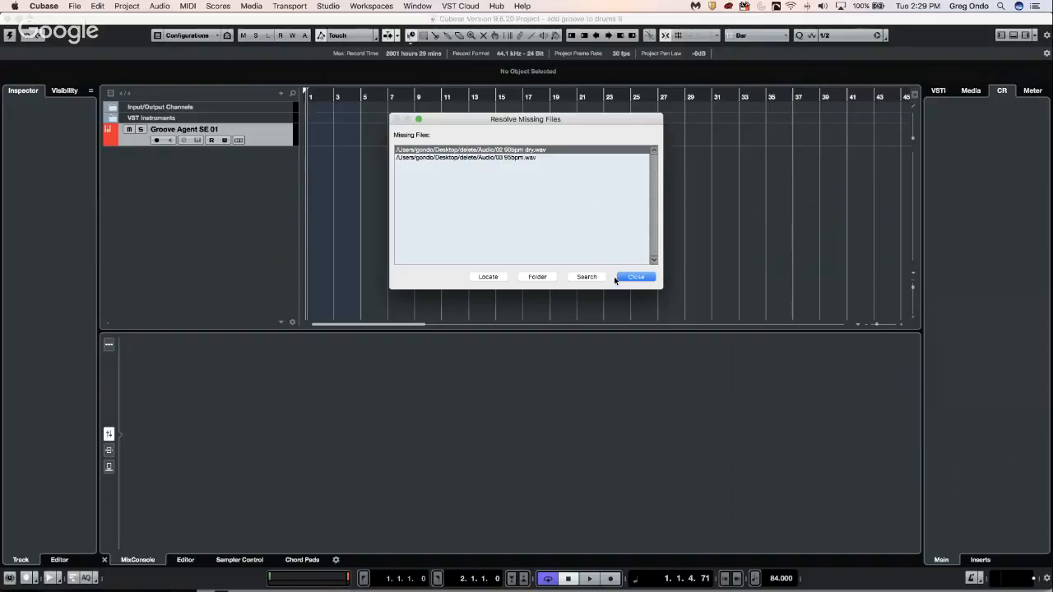
click(632, 280)
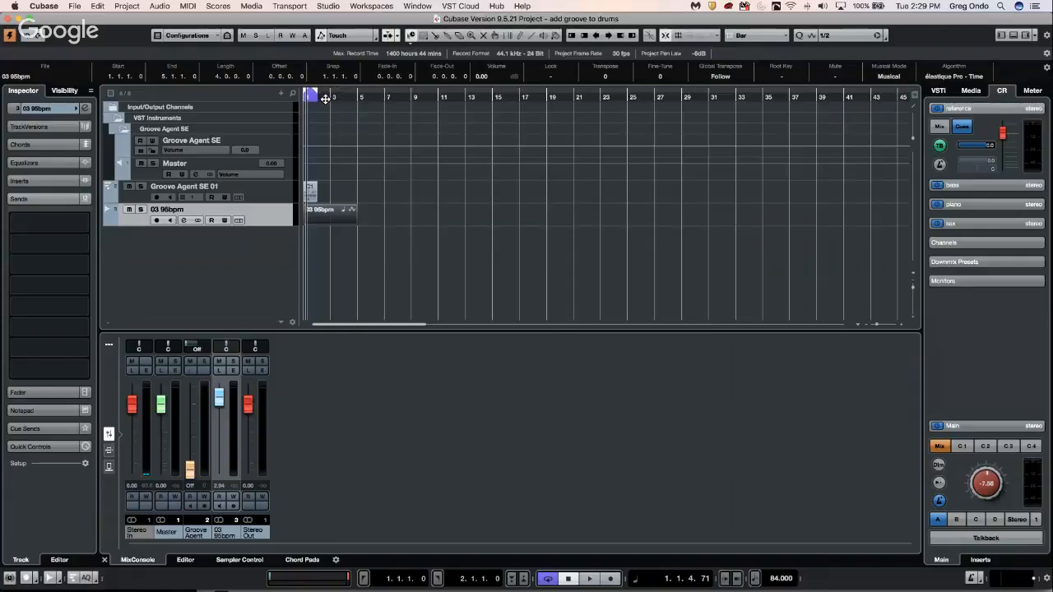
Step: Enlarge the 03 95bpm track and search the Drum Loops library for 95
key(h)
key(h)
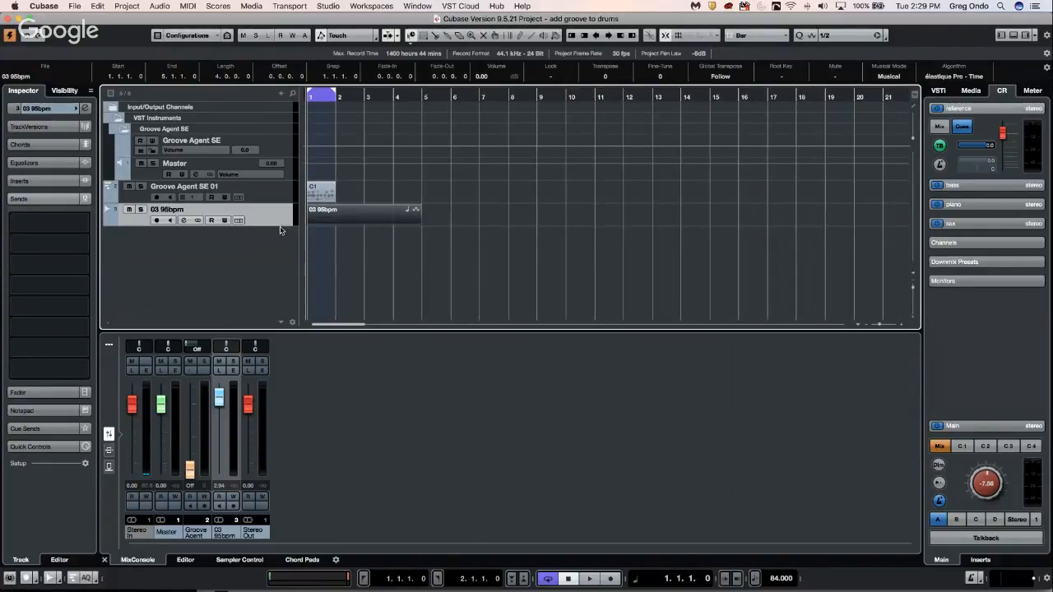
drag(280, 224, 281, 237)
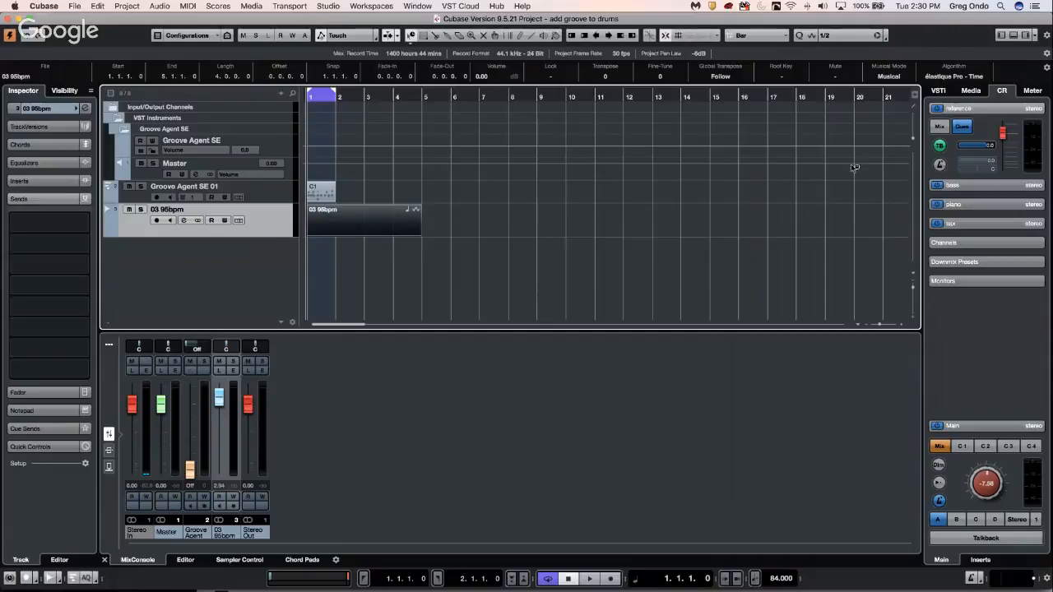
click(971, 92)
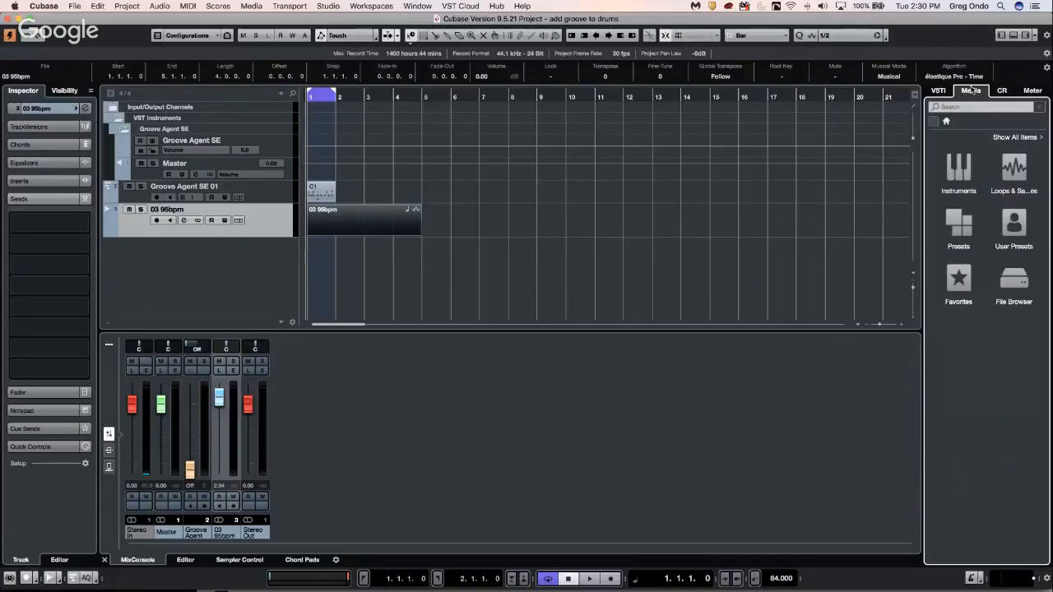
click(1010, 158)
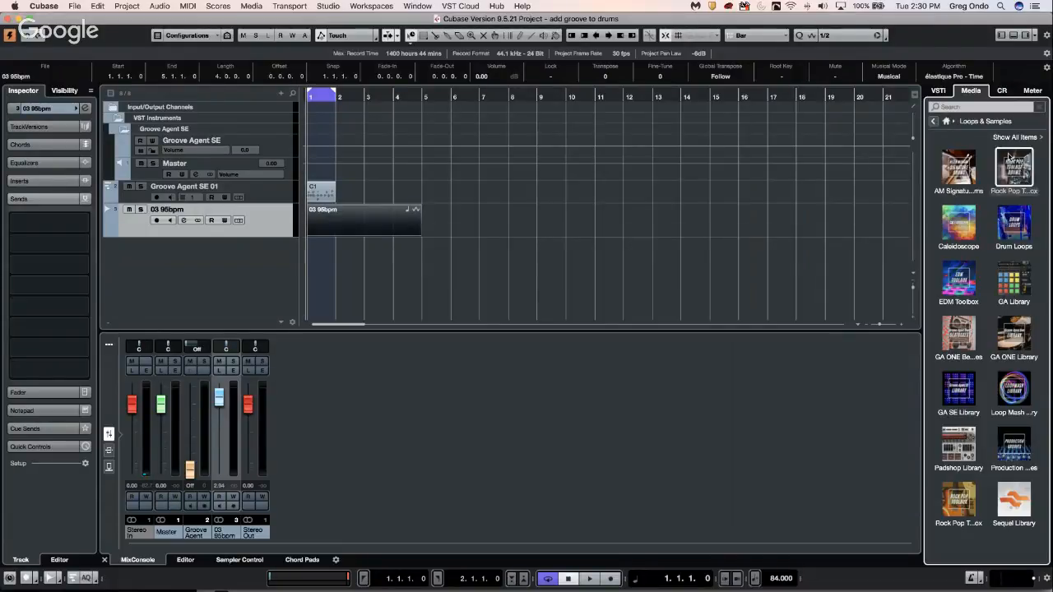
click(1017, 224)
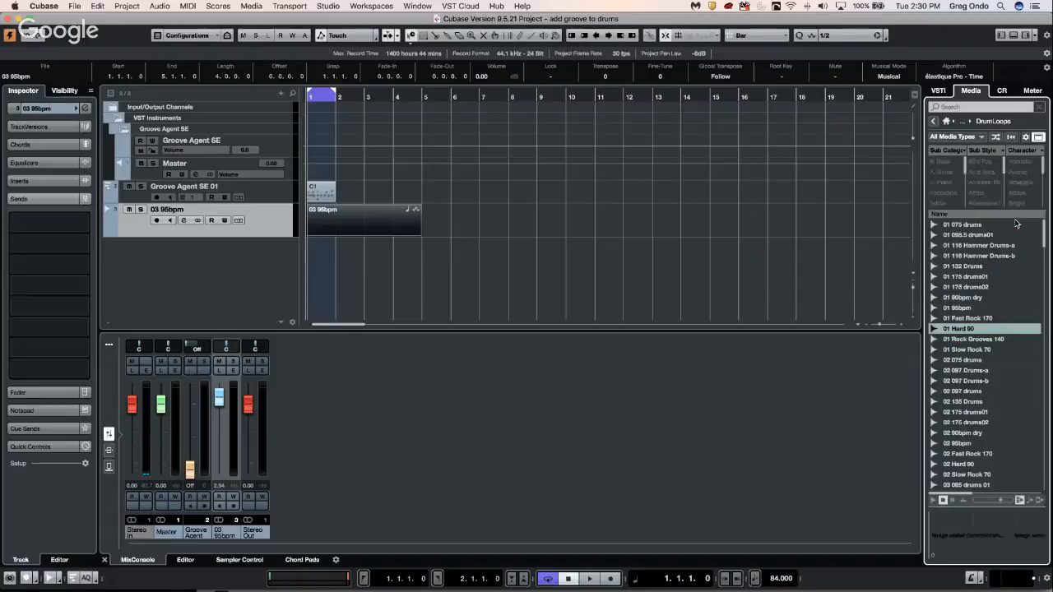
click(962, 107)
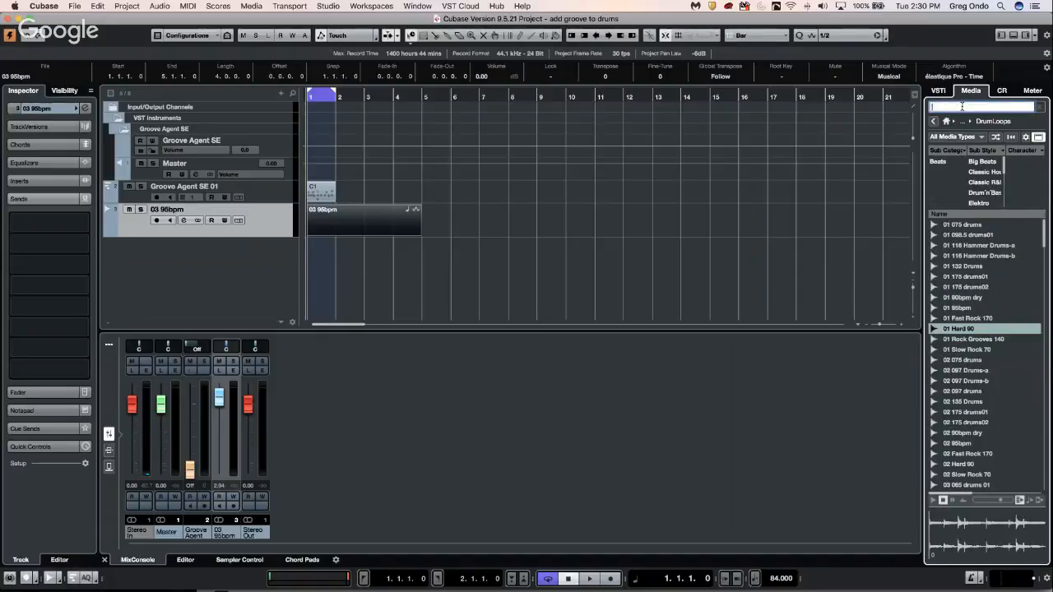
text(95)
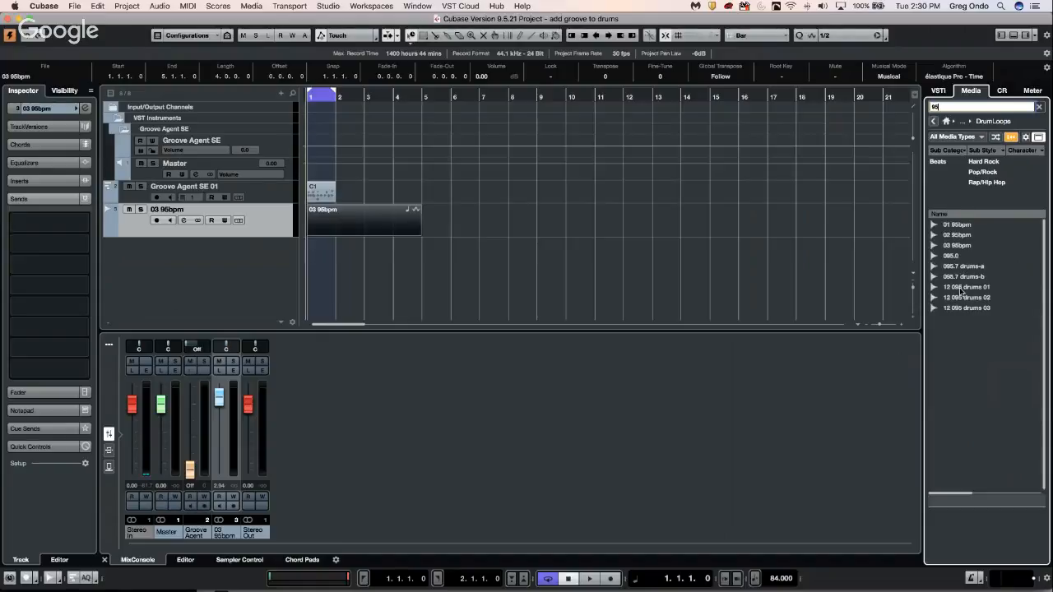
Step: Replace the blank event on the 03 95bpm track with the 03 95bpm loop from the library, starting at bar 1
click(966, 246)
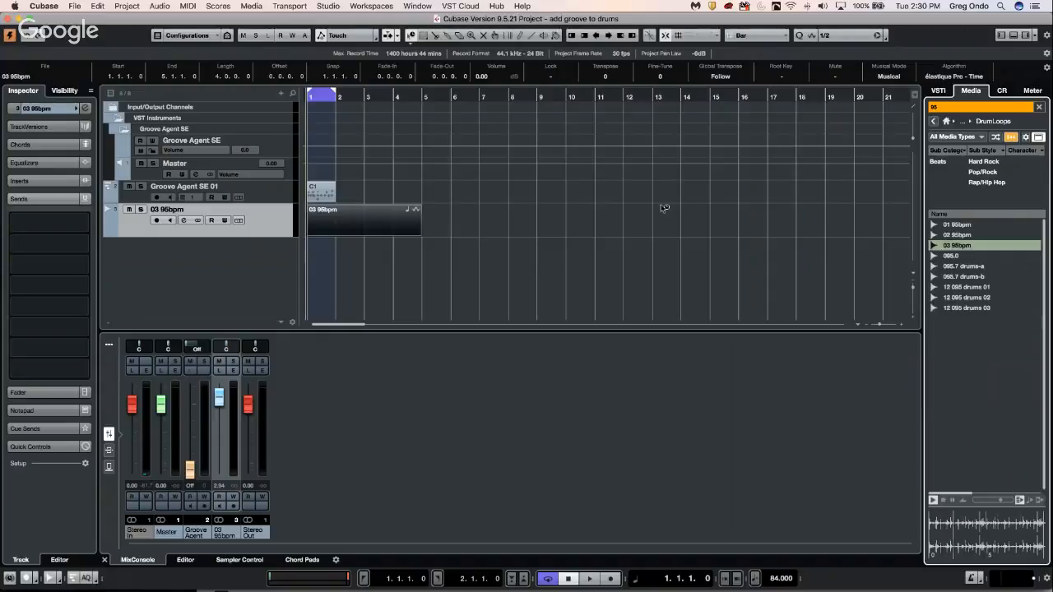
drag(940, 245, 432, 222)
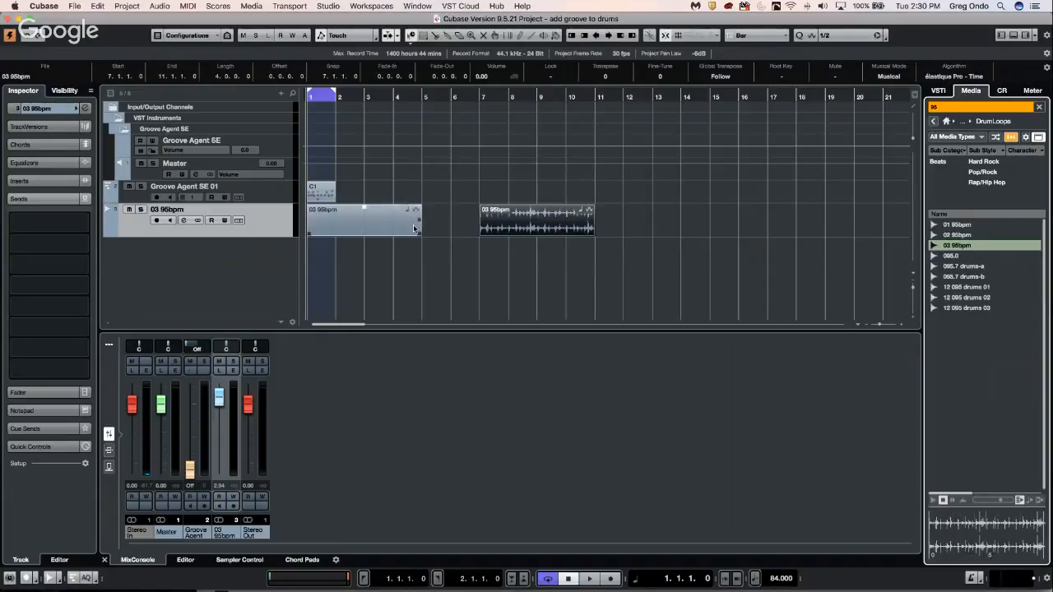
right_click(413, 229)
click(471, 227)
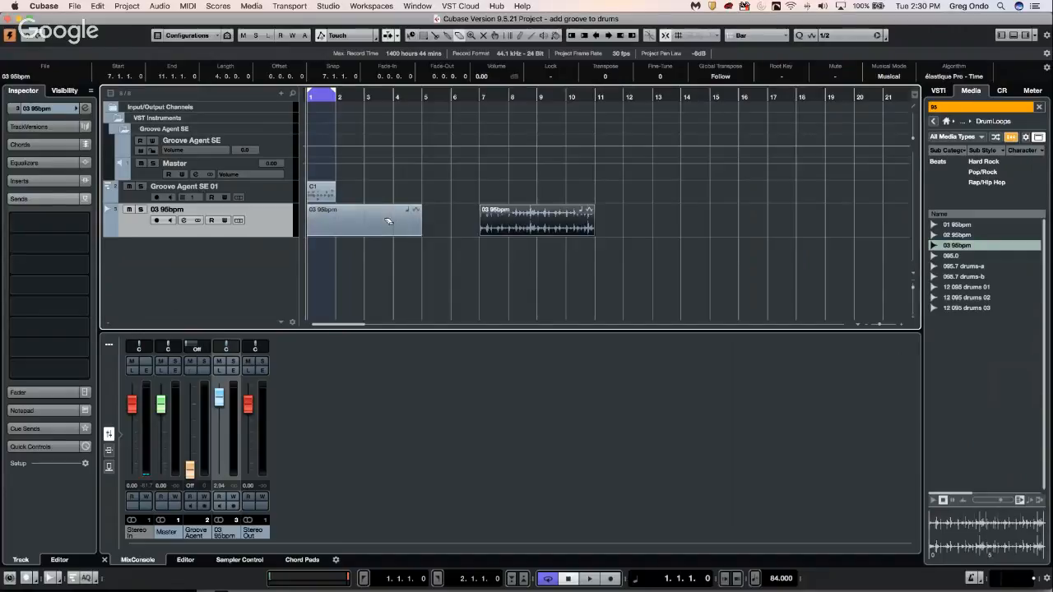
click(388, 220)
right_click(511, 250)
click(512, 251)
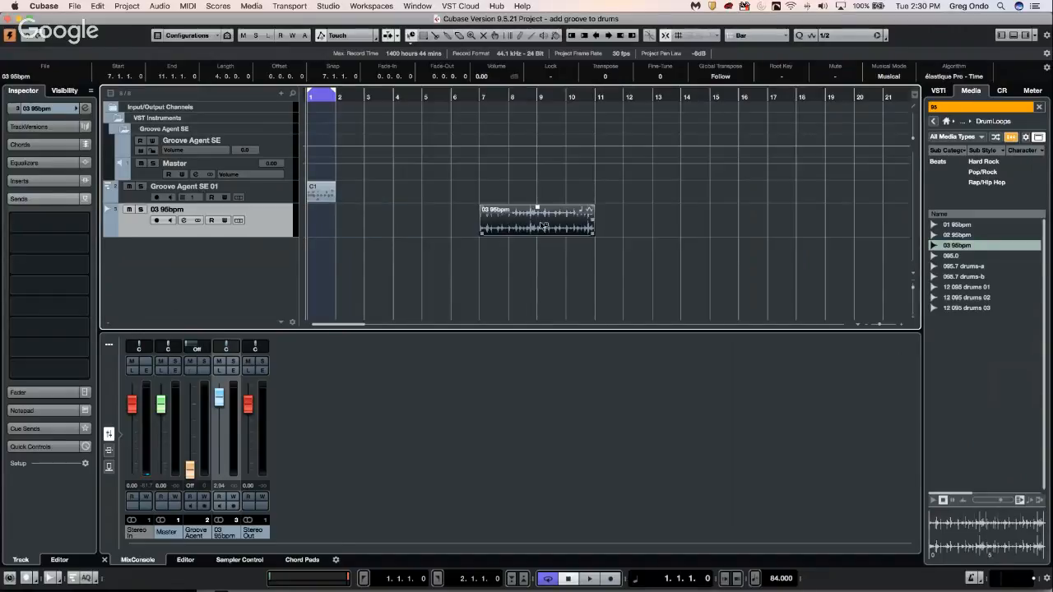
drag(526, 224, 343, 225)
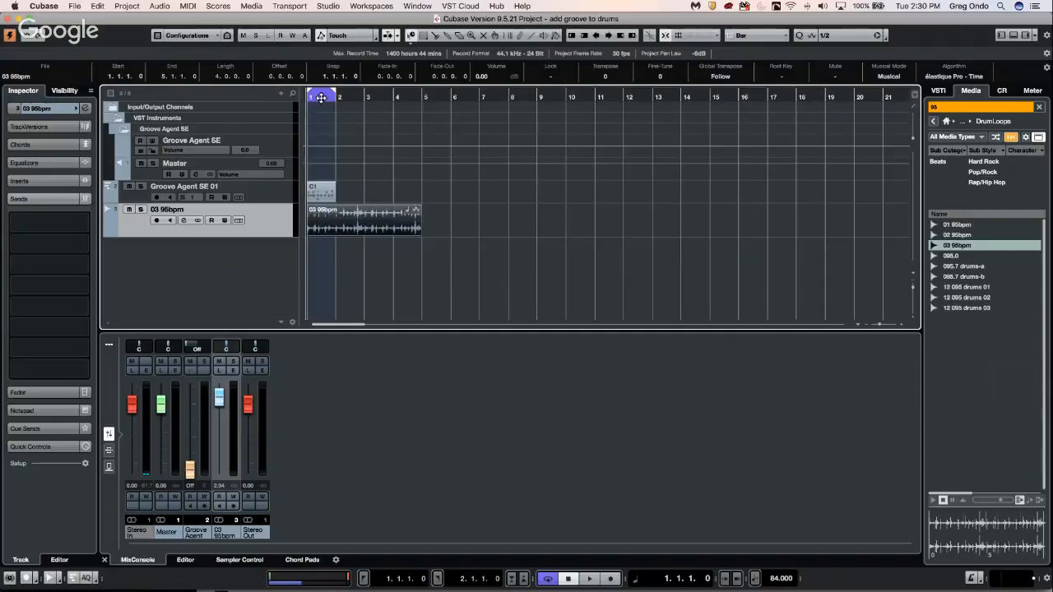
Step: Play the audio loop together with the Groove Agent SE part over the first bar
drag(315, 94, 289, 117)
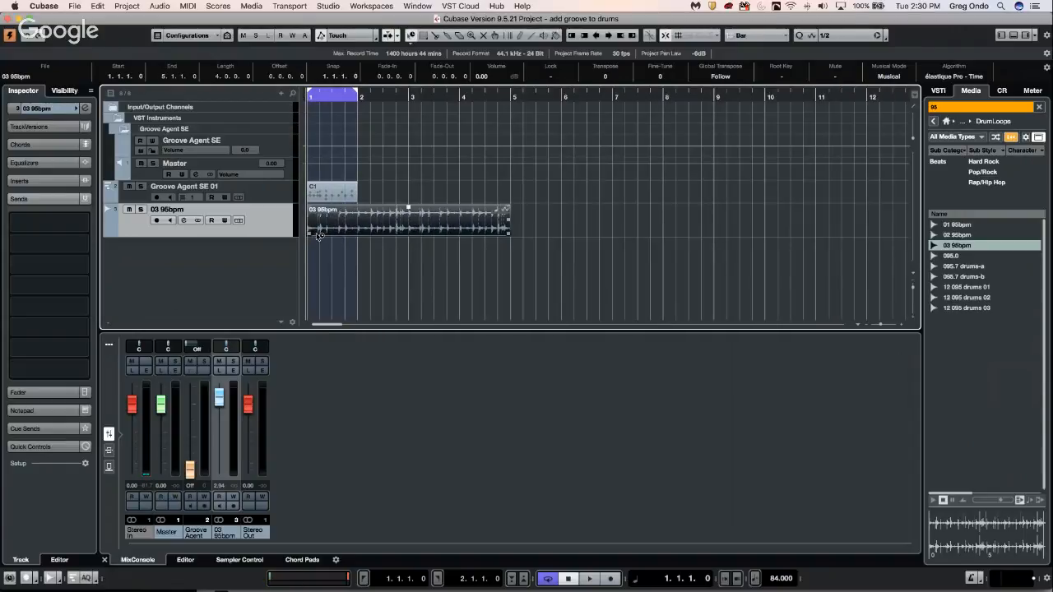
key(space)
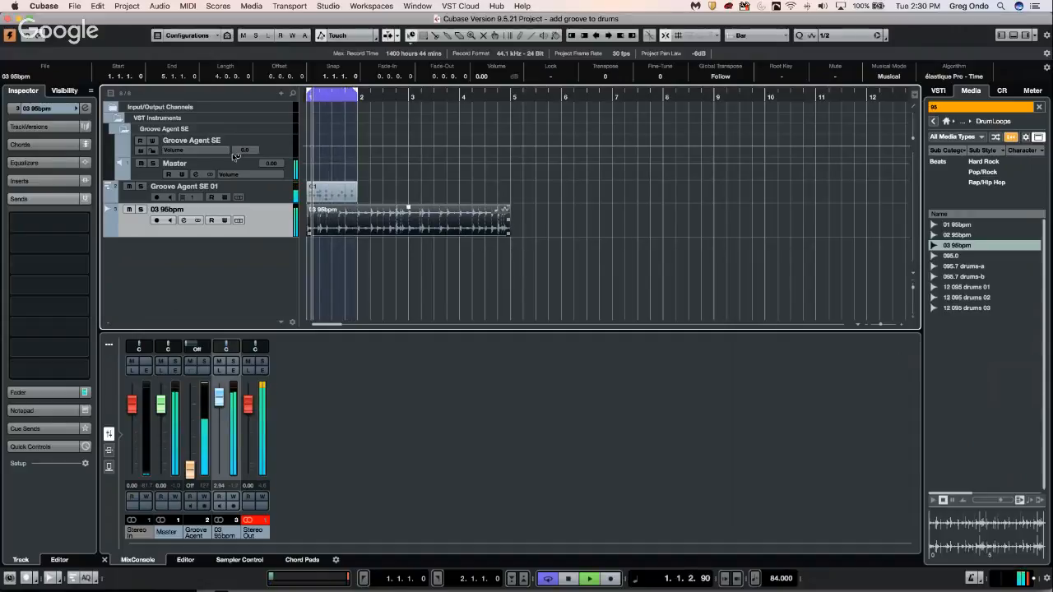
key(space)
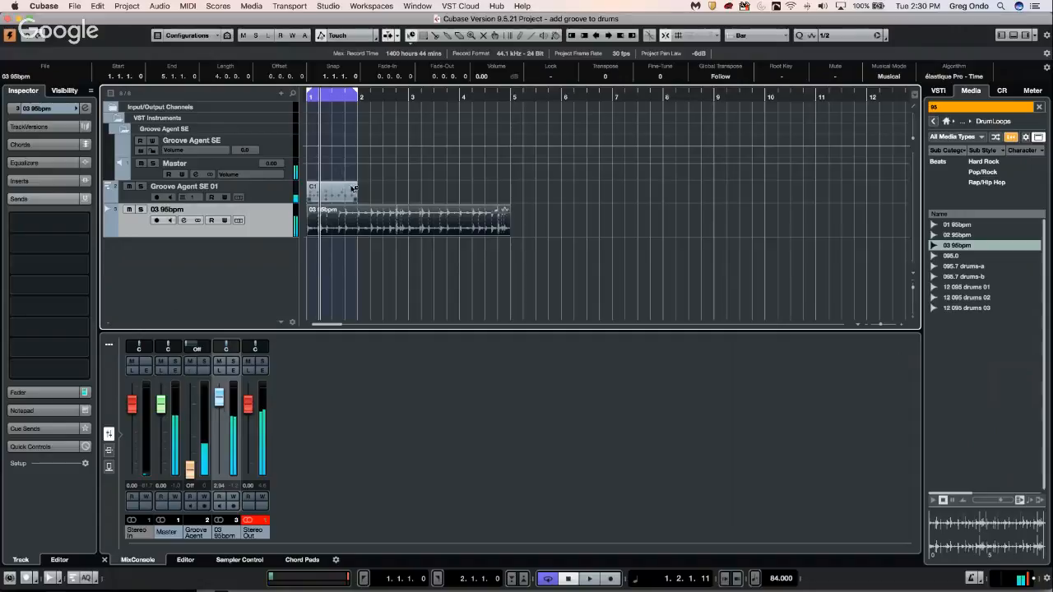
Step: Repeat the one-bar C1 part up to bar 5 and glue the copies into a single part
drag(358, 192, 480, 198)
right_click(396, 186)
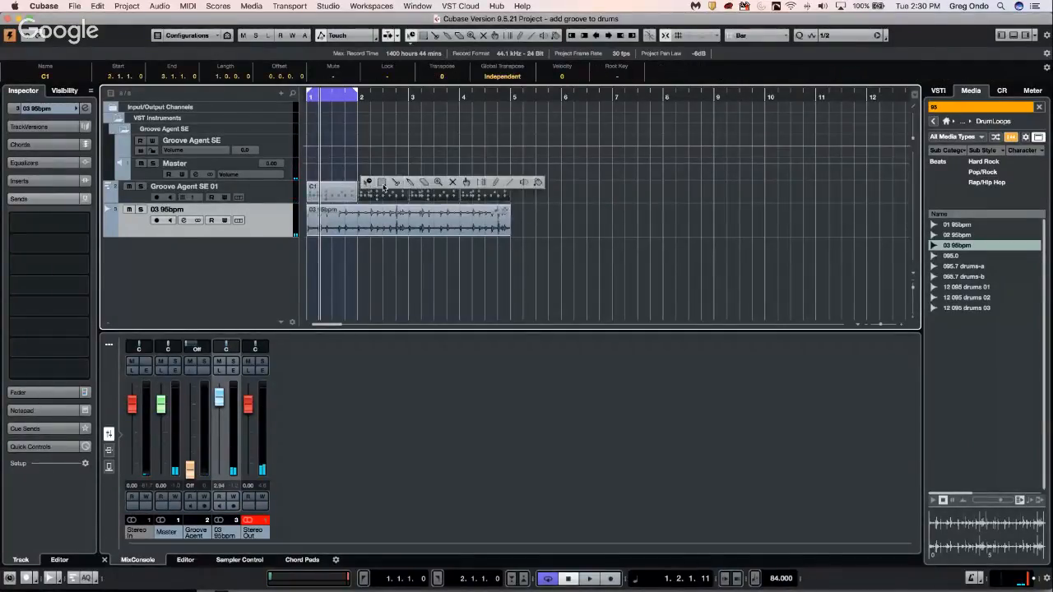
click(411, 185)
alt+click(332, 191)
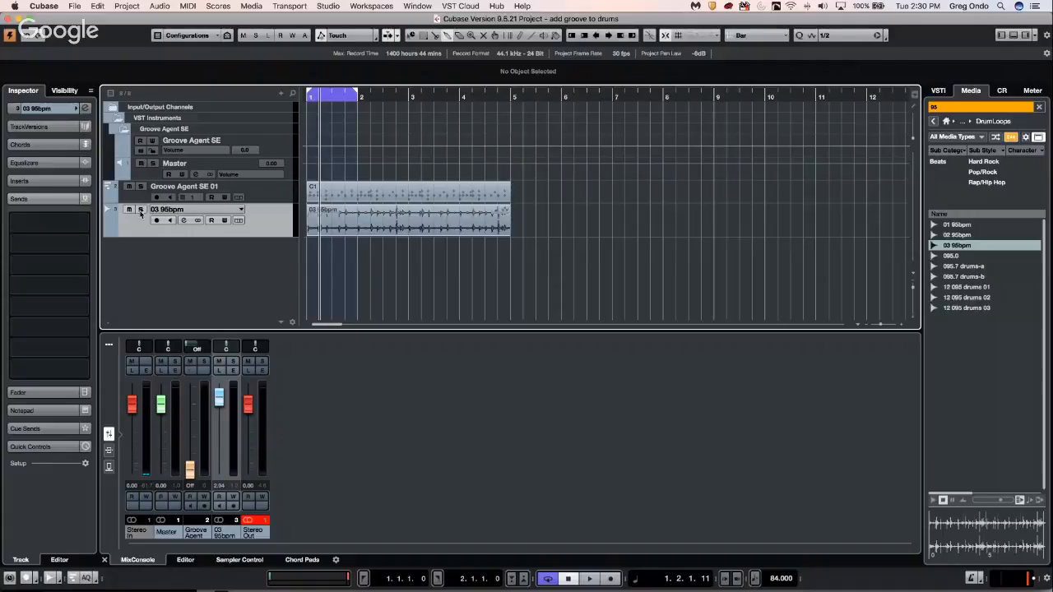
Step: Solo the 03 95bpm and Groove Agent SE 01 tracks during playback, extend the cycle range to bar 5, and enlarge the Groove Agent track
click(141, 210)
key(space)
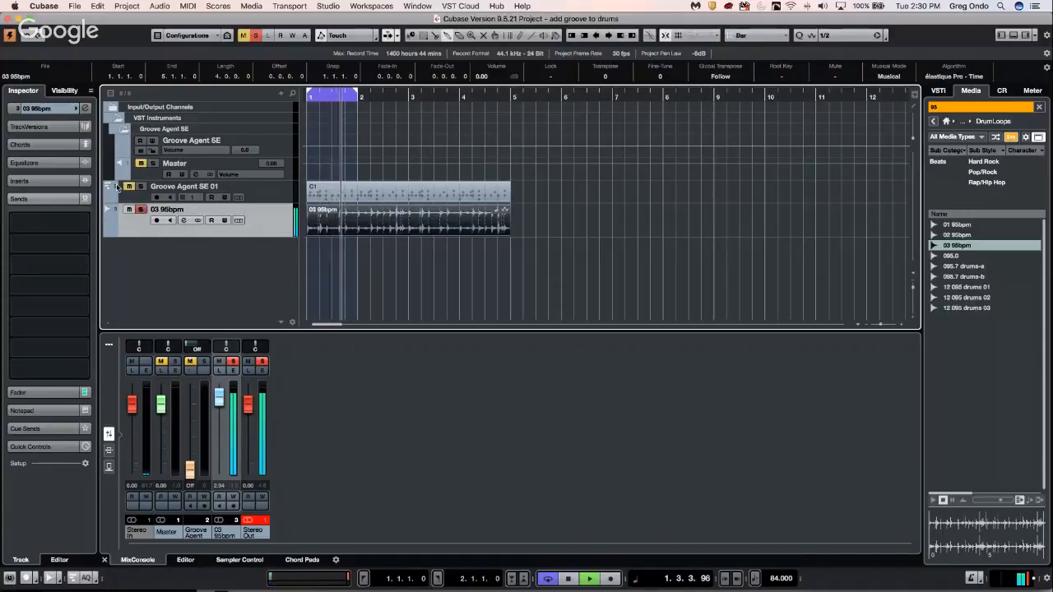
click(140, 187)
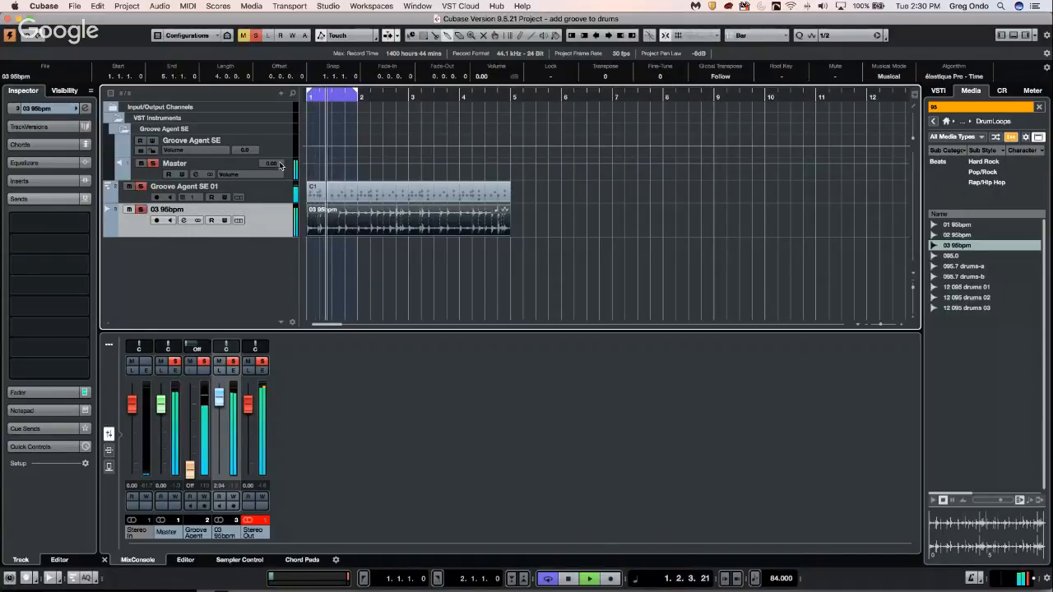
drag(356, 96, 512, 96)
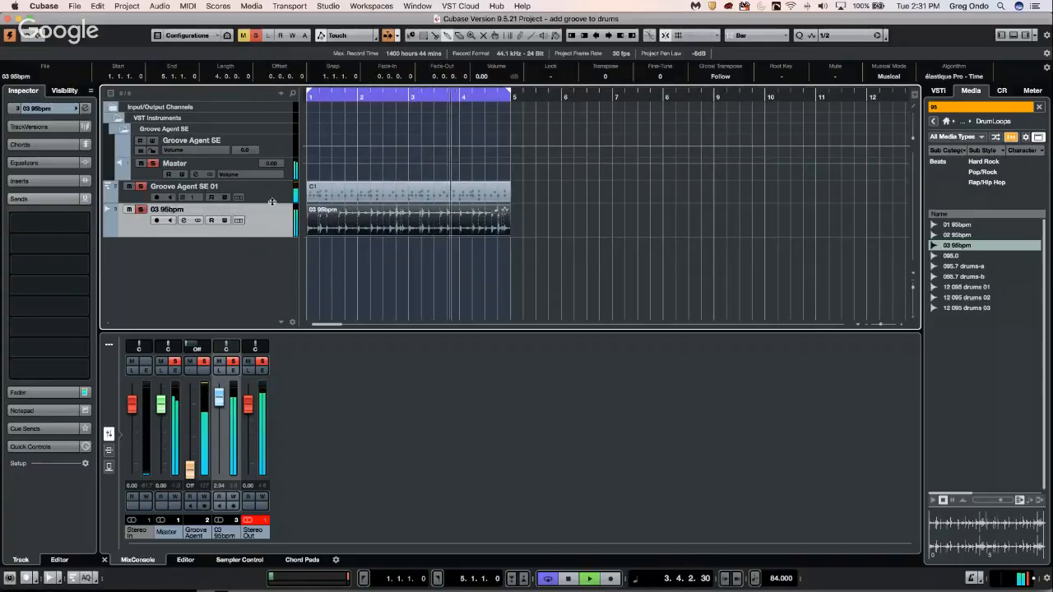
drag(272, 203, 272, 213)
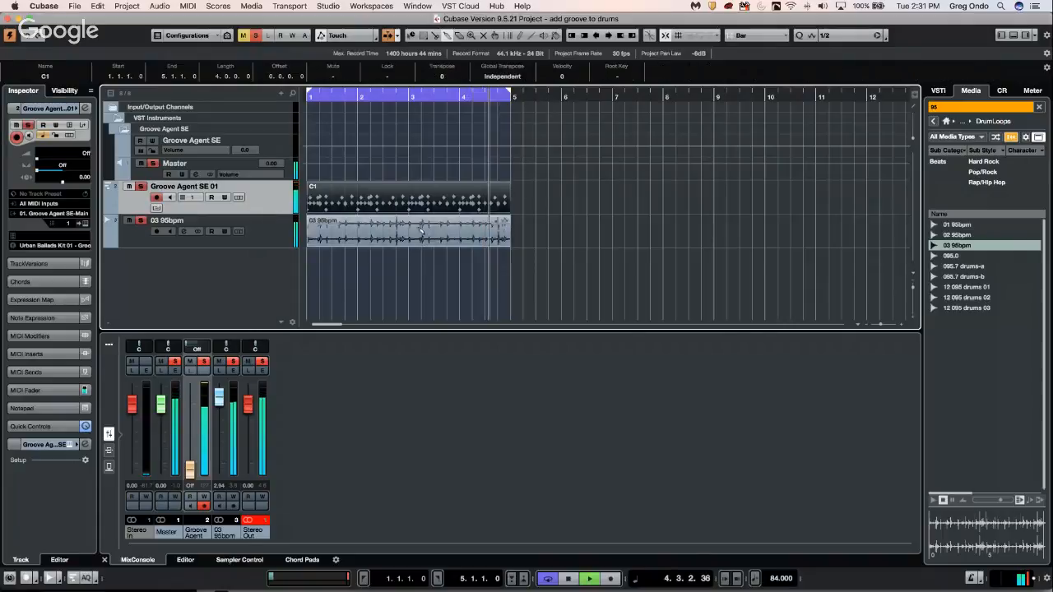
key(space)
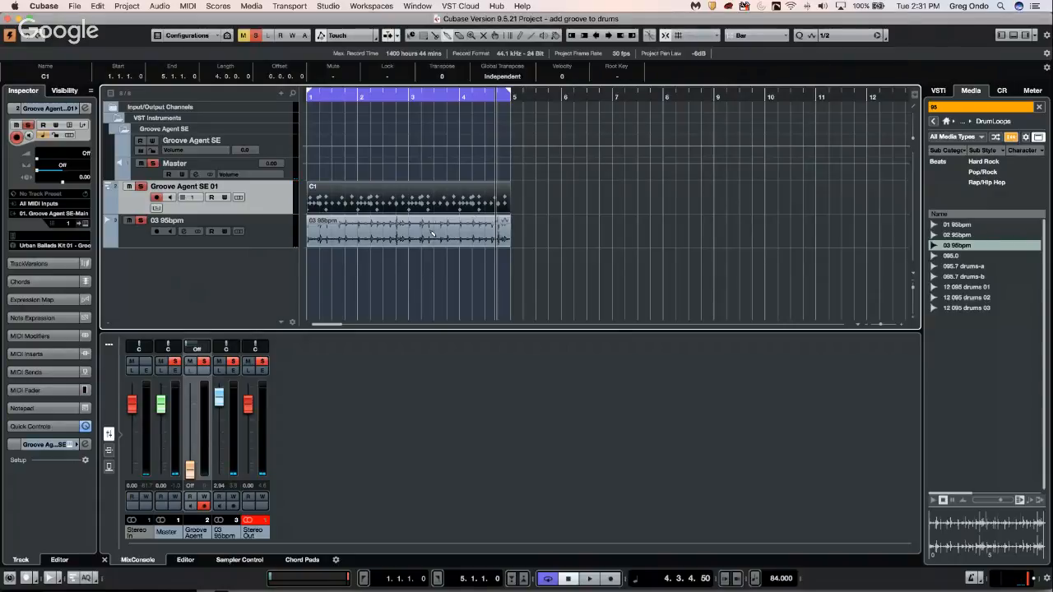
Step: Return to the Object Selection tool and play the two soloed tracks from bar 1 to compare their timing
right_click(629, 179)
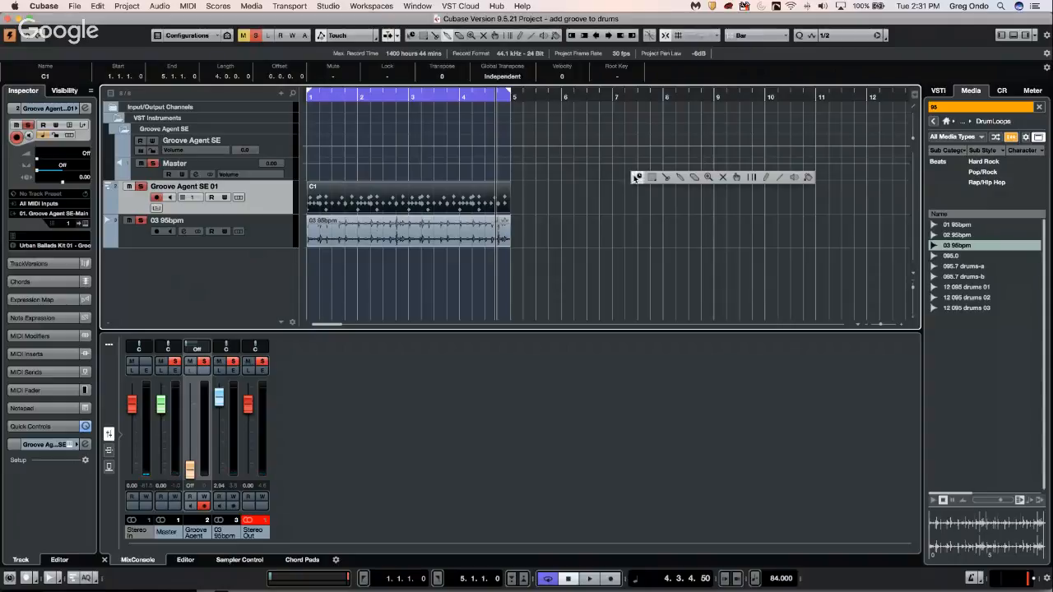
click(637, 178)
click(464, 242)
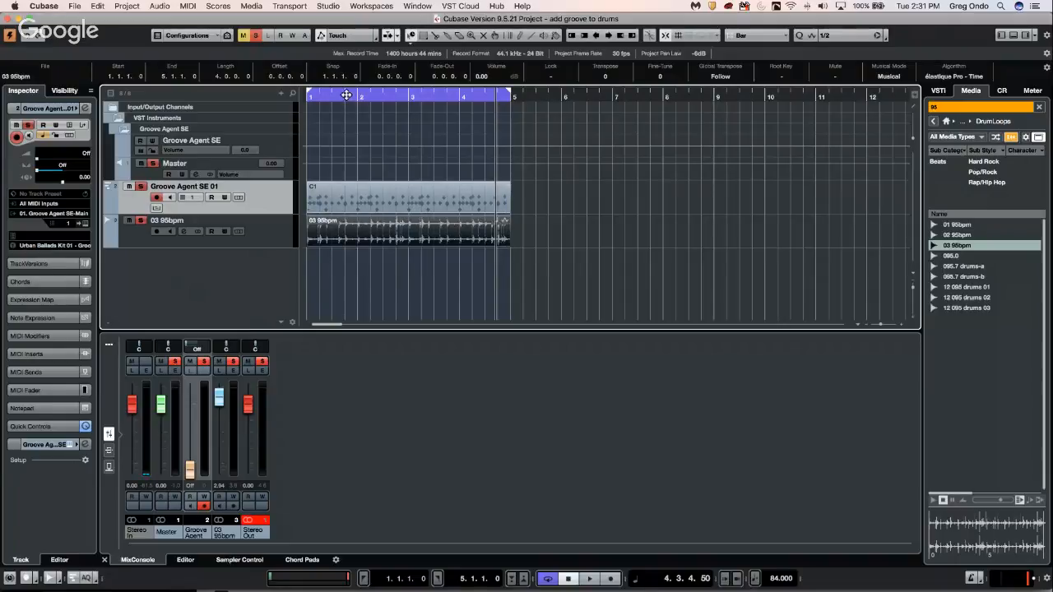
key(period)
key(space)
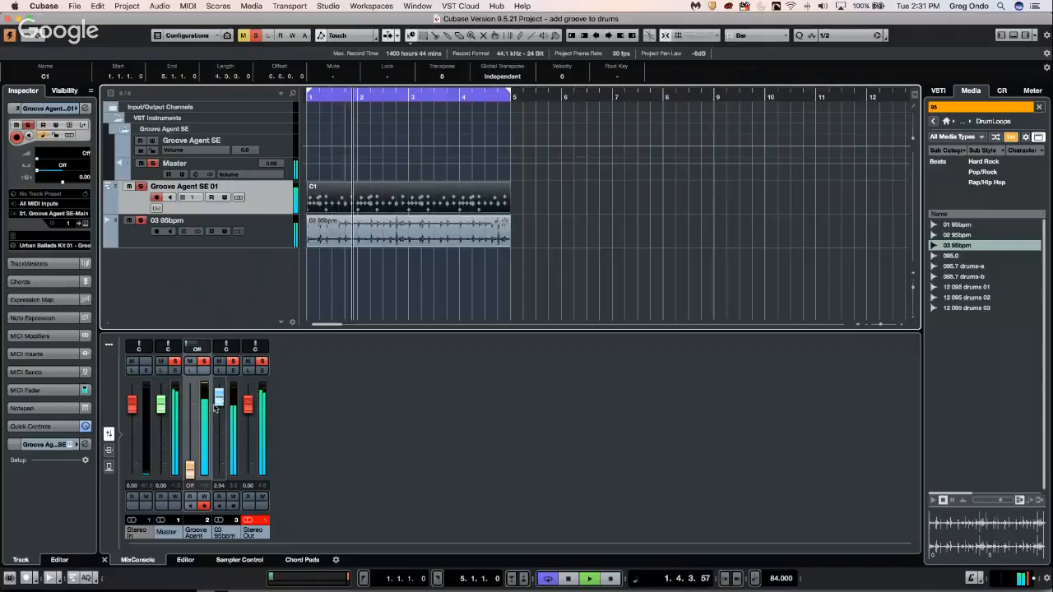
click(163, 408)
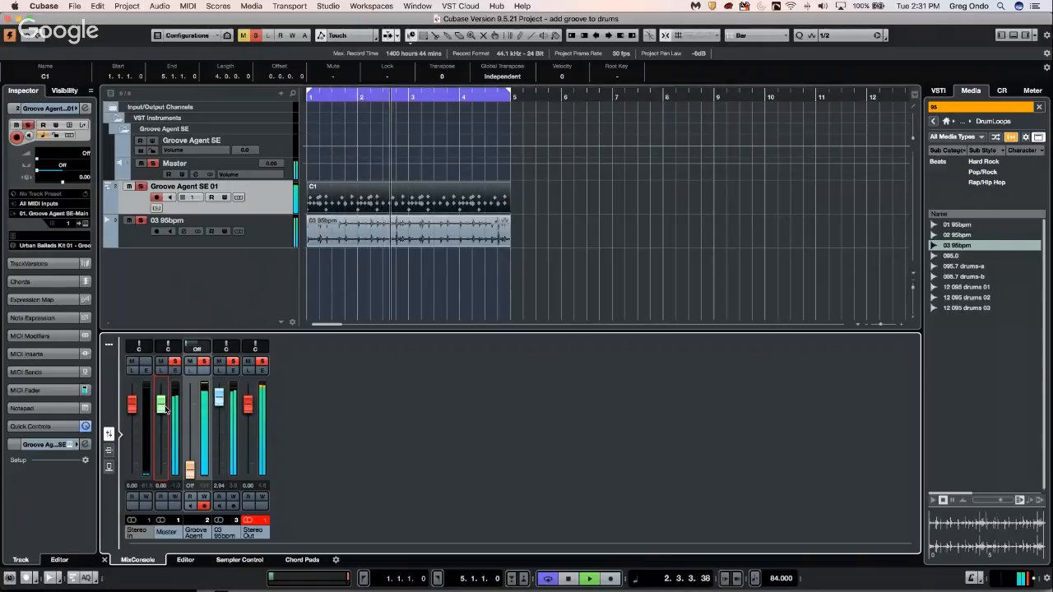
key(space)
Step: Open the Quantize Panel for the audio loop and look through the available quantize presets
click(435, 231)
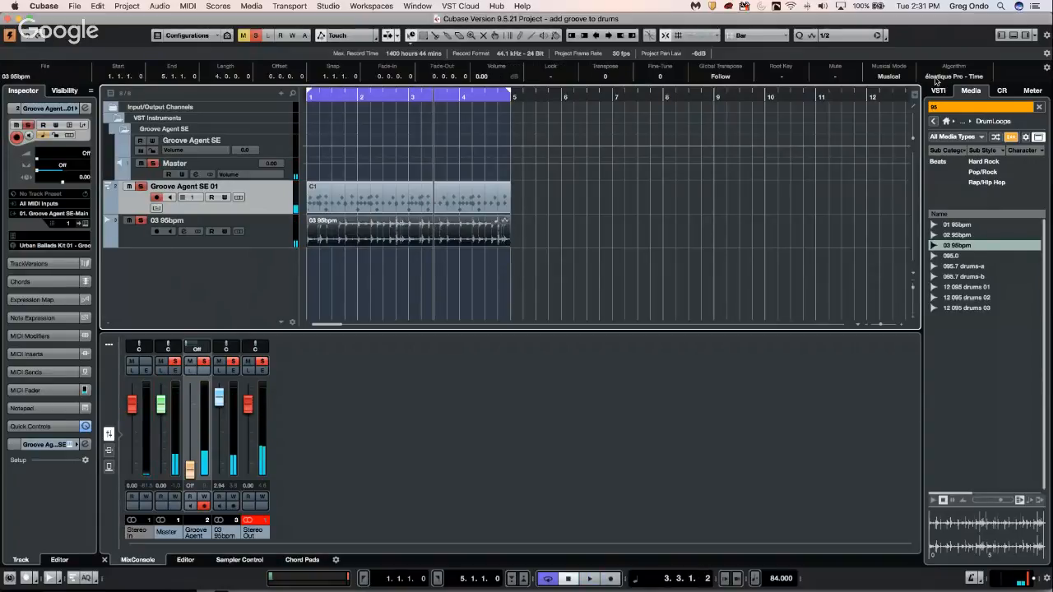
click(886, 35)
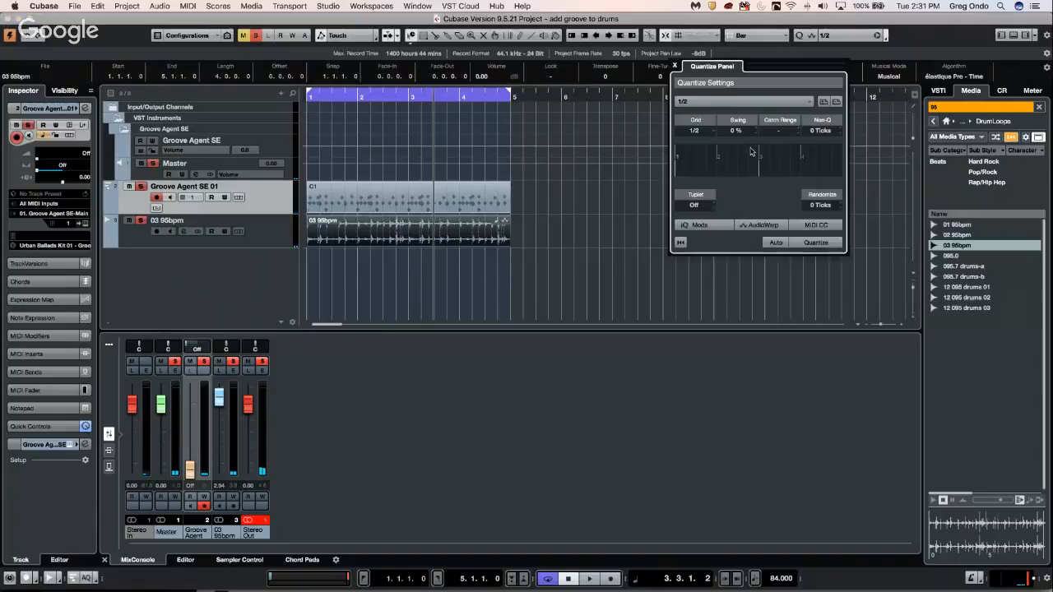
click(762, 102)
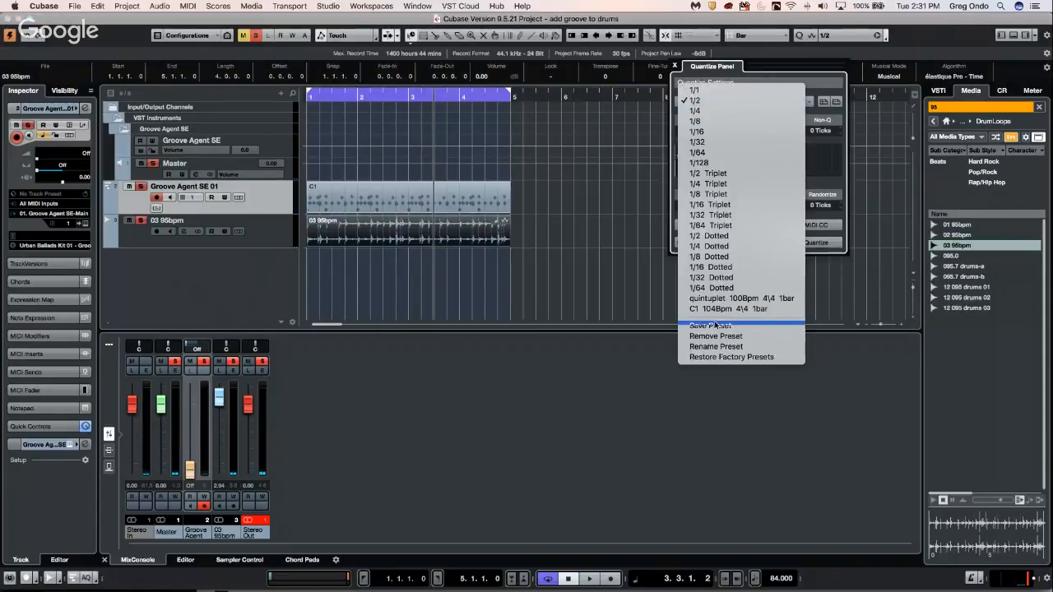
click(406, 228)
click(397, 237)
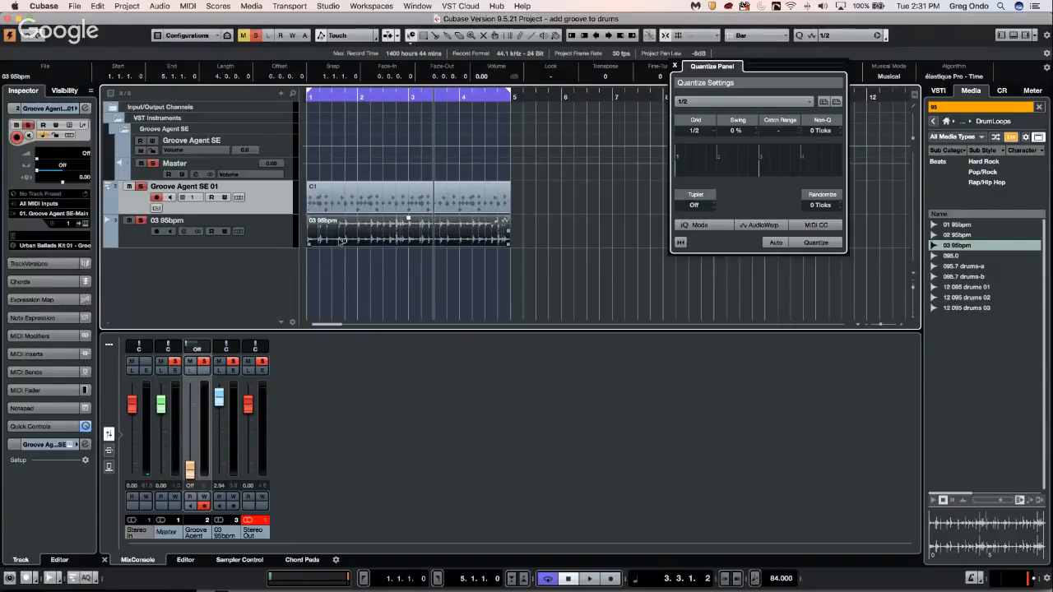
Step: Open the 03 95bpm loop in the Sample Editor, lower the hitpoint threshold, and create a groove quantize preset from its hitpoints
double_click(370, 232)
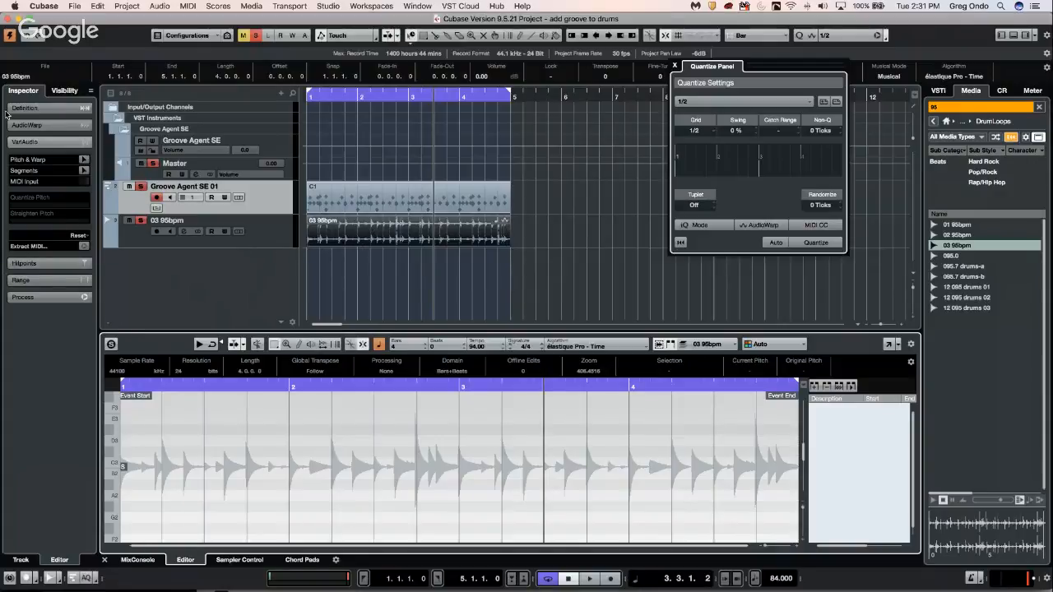
click(50, 263)
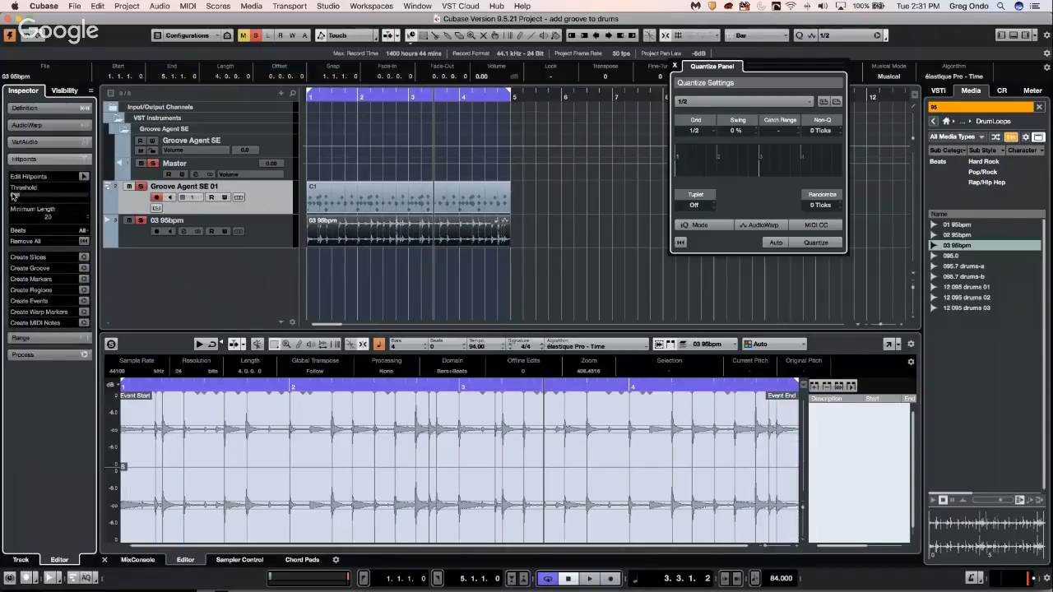
drag(17, 198, 13, 197)
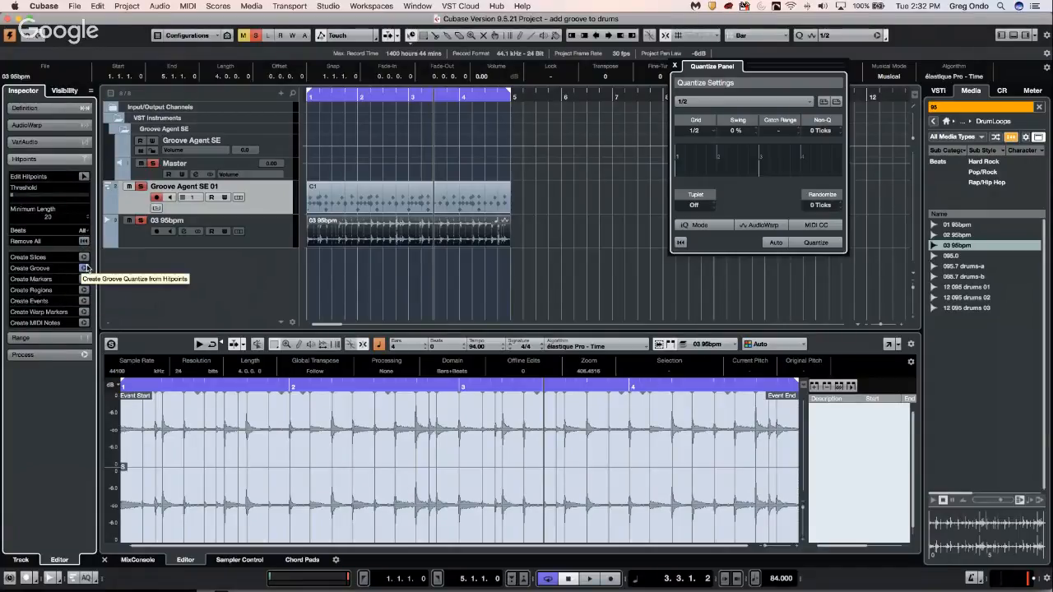
click(84, 268)
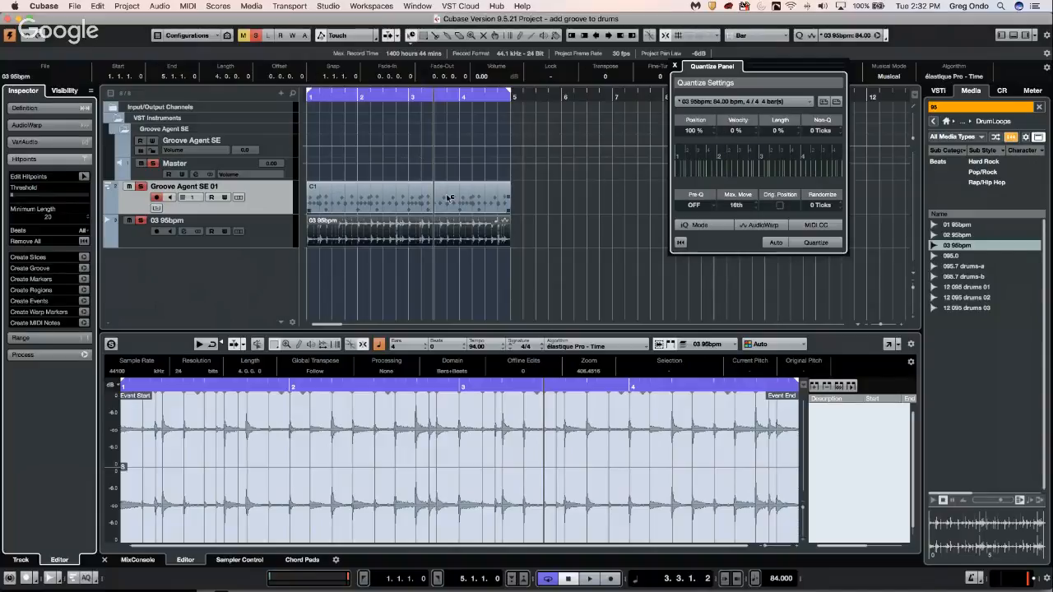
Step: Return playback to bar 1 and increase the height of the Groove Agent SE 01 track
click(314, 96)
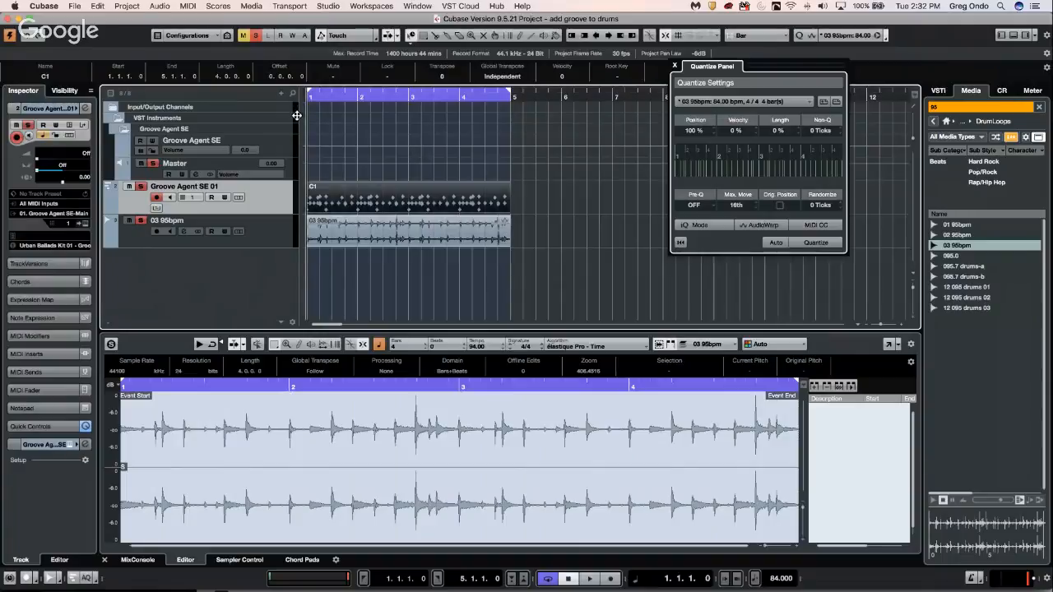
key(h)
key(h)
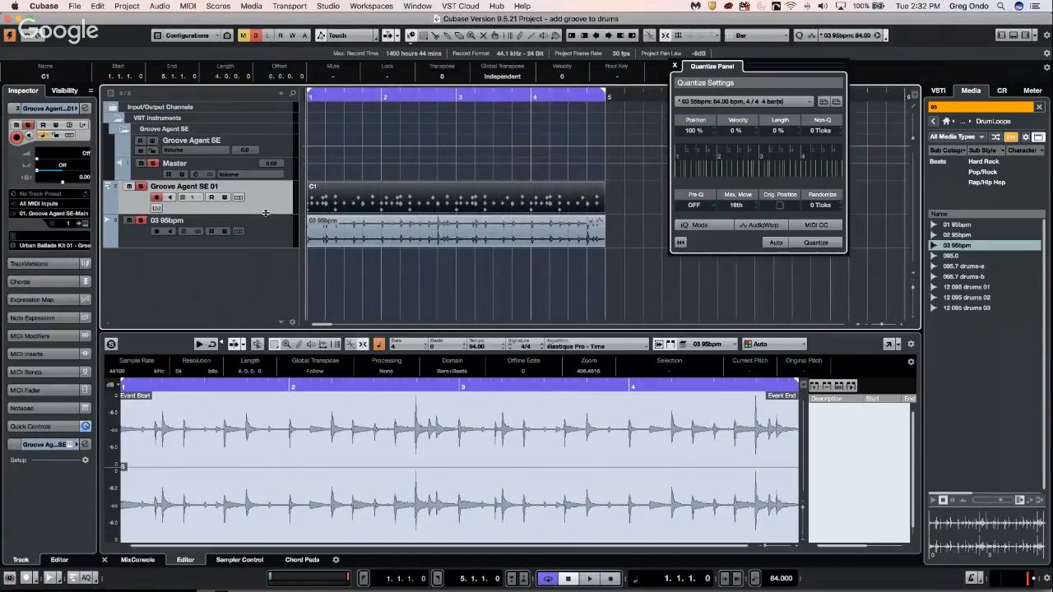
drag(266, 213, 260, 239)
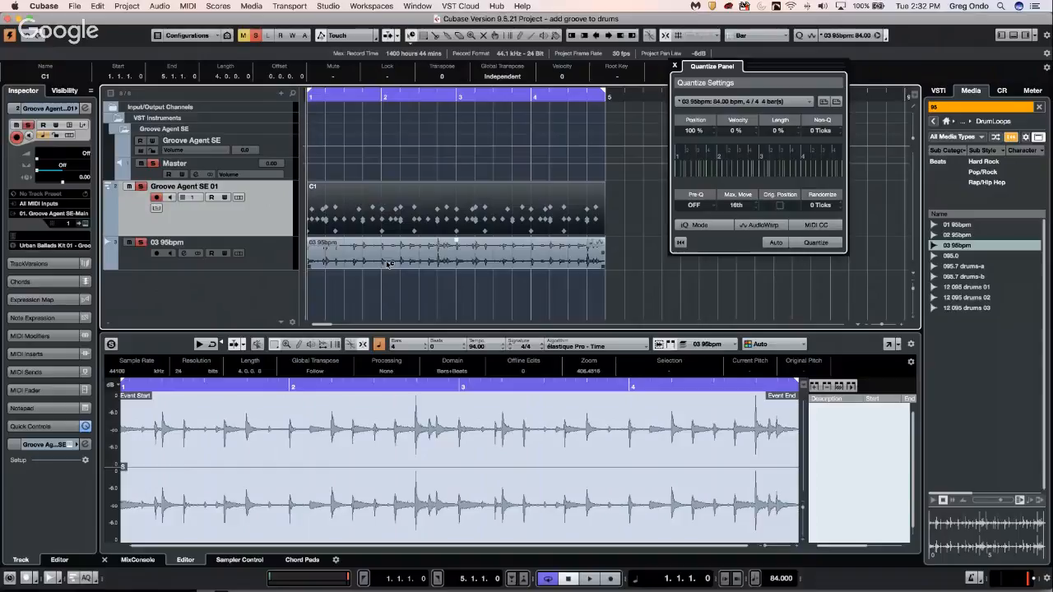
Step: Play both soloed tracks, muting and unmuting Groove Agent SE 01 and 03 95bpm in turn to compare their timing
key(space)
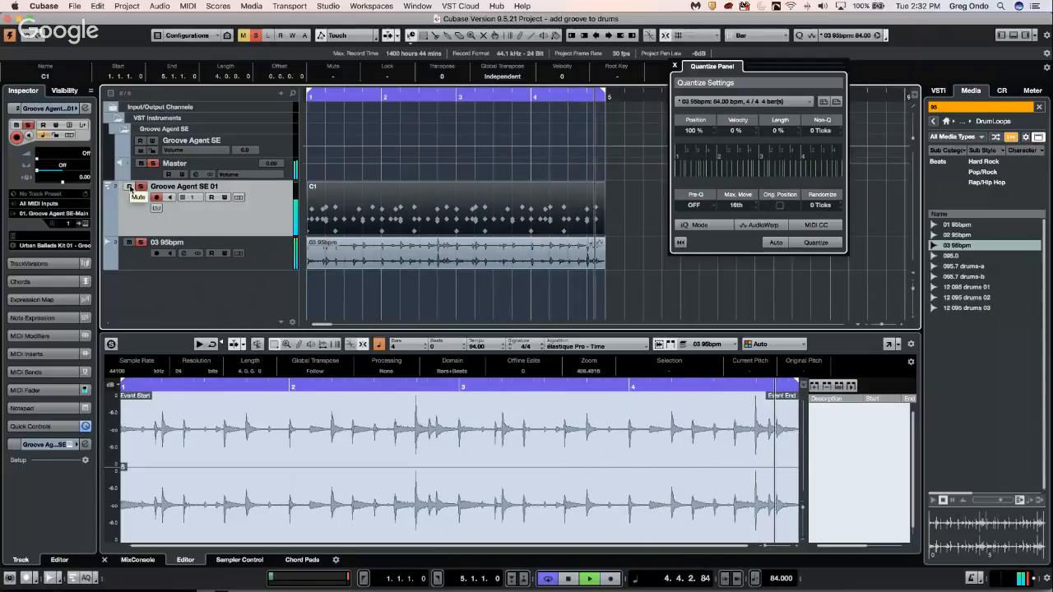
click(128, 188)
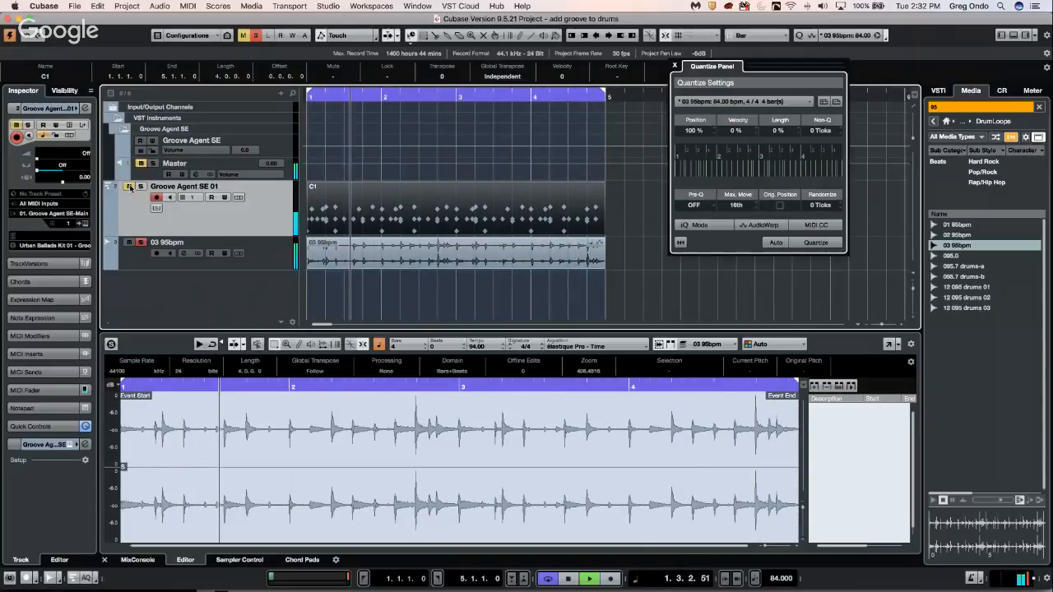
click(130, 187)
click(129, 243)
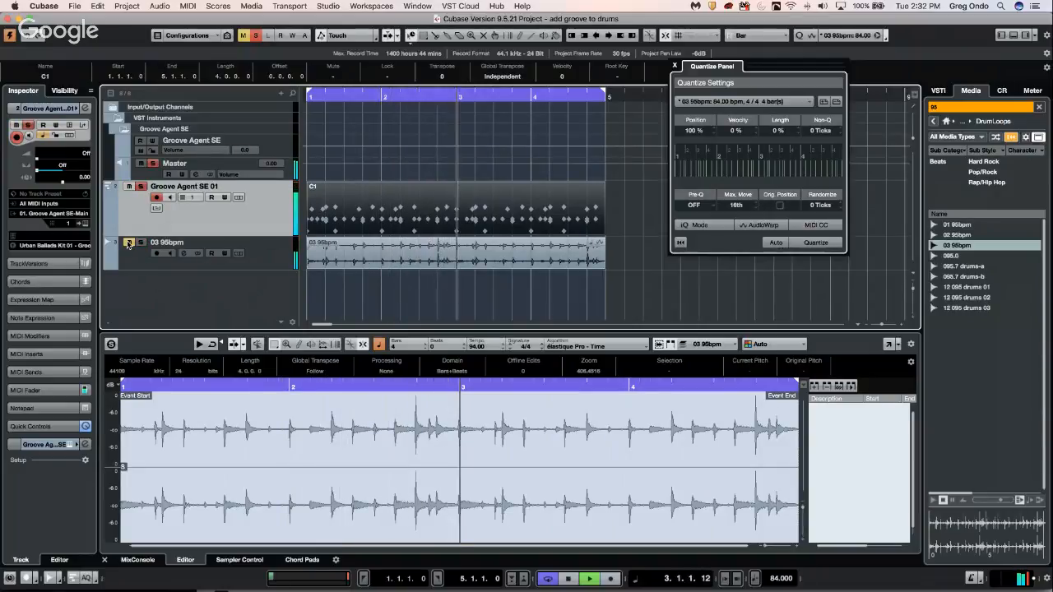
click(129, 243)
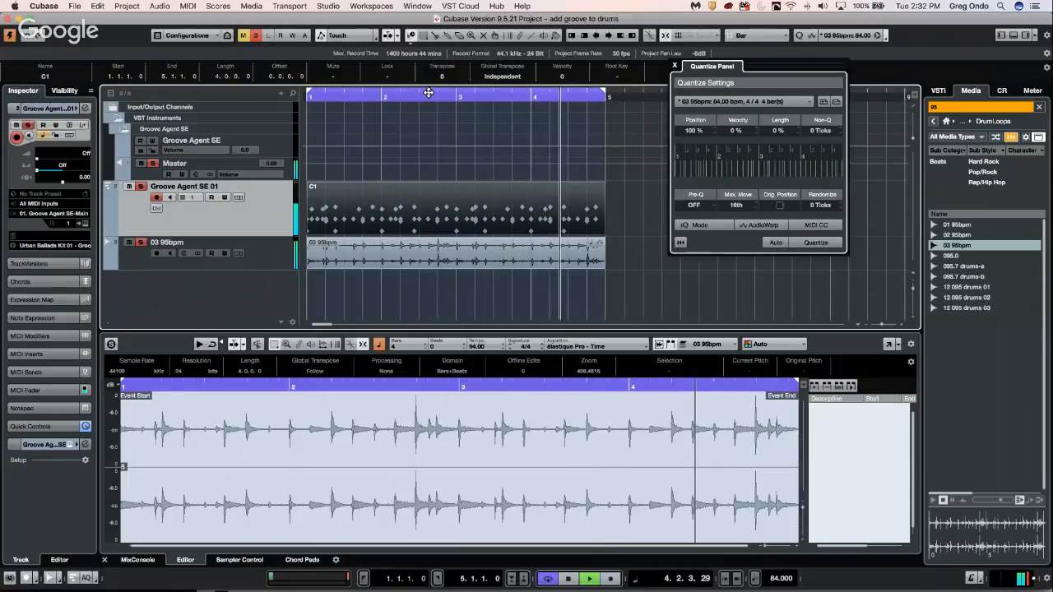
key(space)
Step: Quantize the C1 MIDI part with the loop's groove, and extract the part's own groove into the Quantize Panel as a preset
key(q)
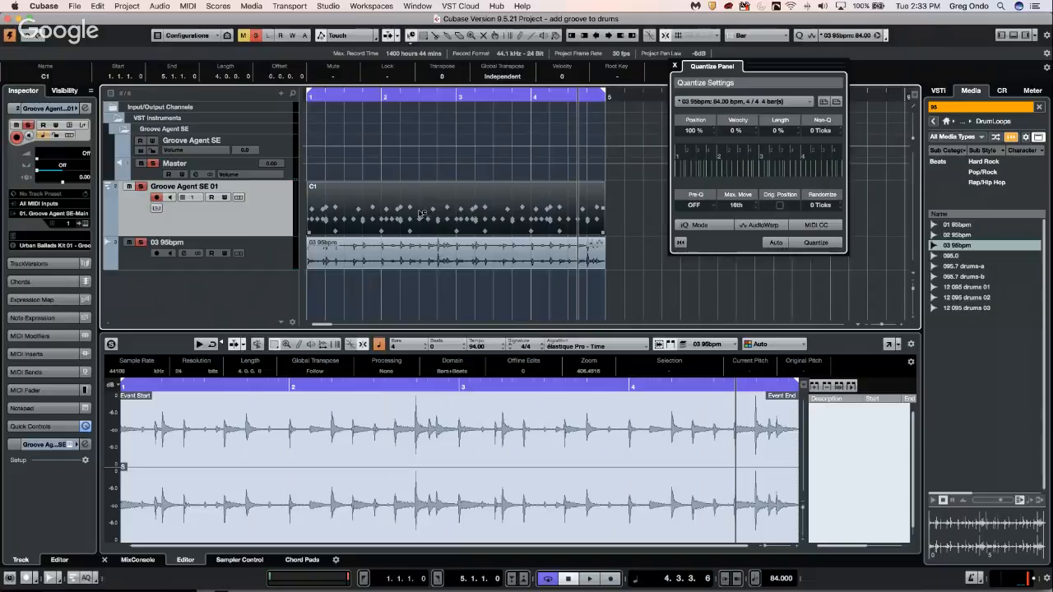
drag(455, 216, 758, 170)
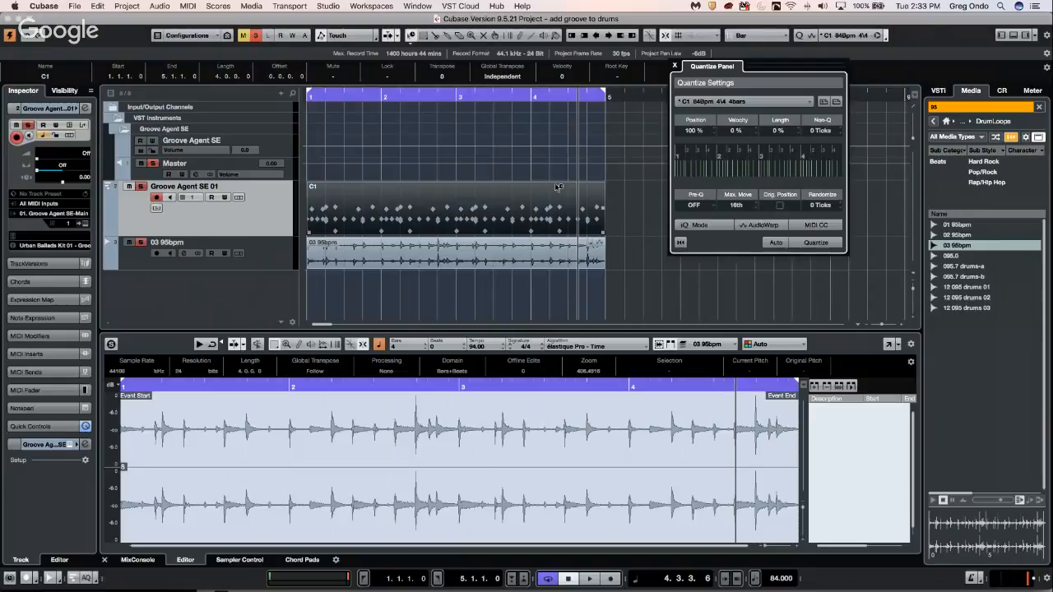
Step: Open the 03 95bpm loop in the Sample Editor and create slices from its hitpoints, agreeing to disable musical mode
click(453, 259)
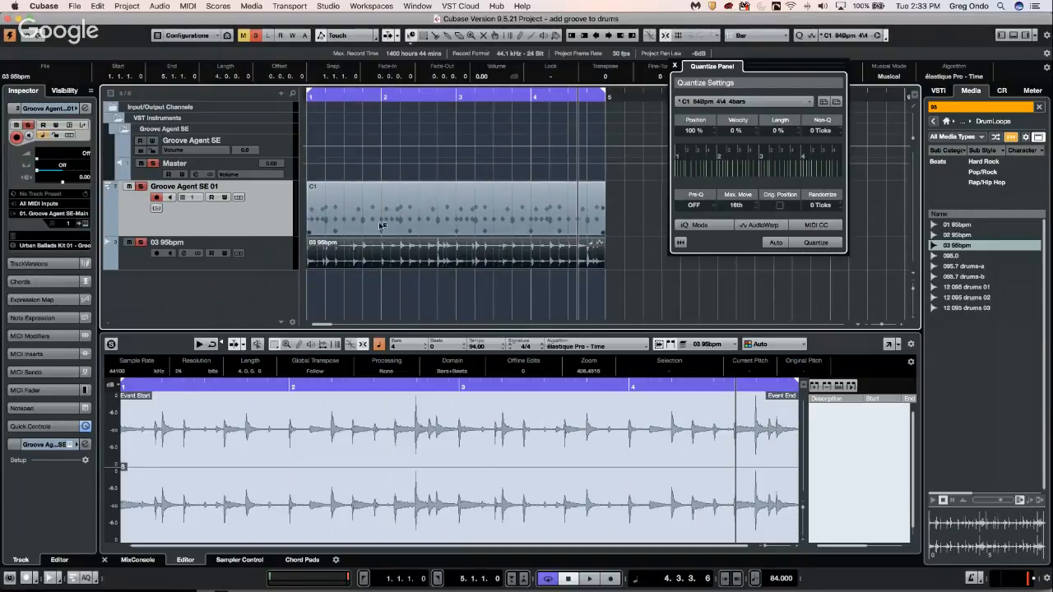
double_click(390, 251)
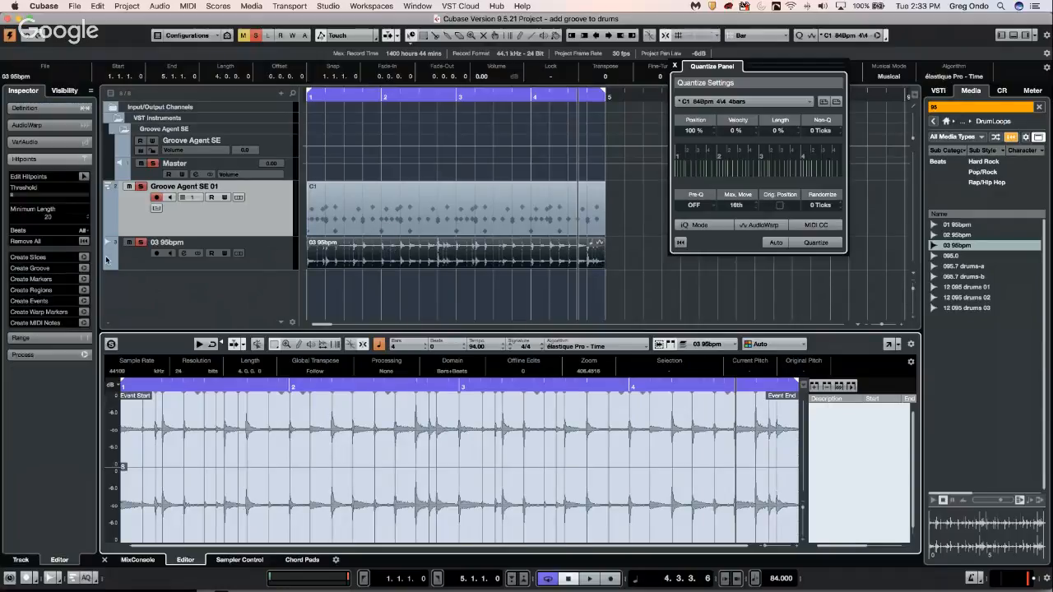
click(83, 258)
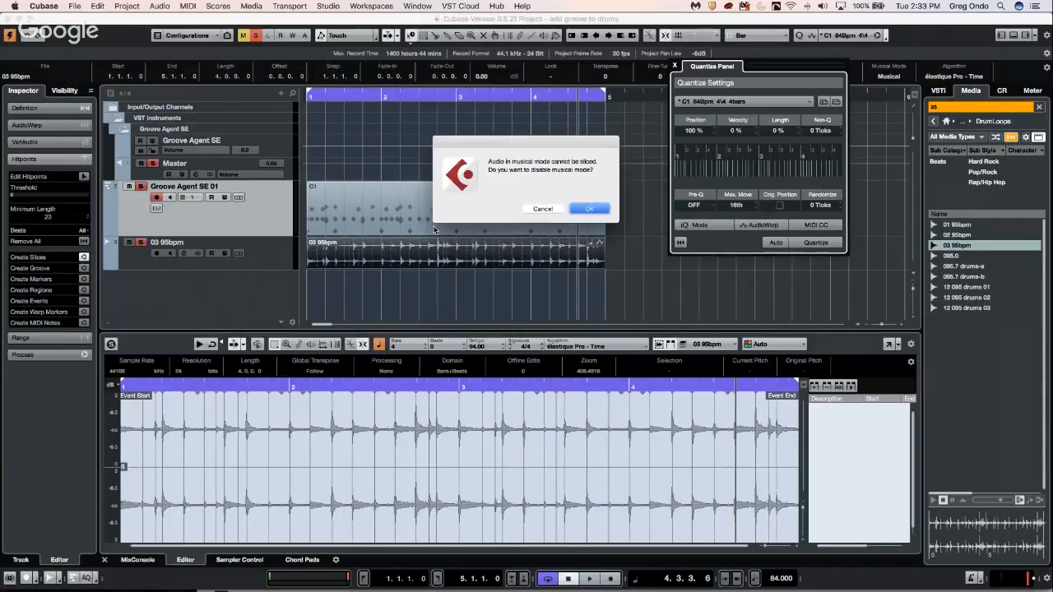
click(590, 210)
Step: Increase the height of the 03 95bpm track so the sliced loop shows more clearly
drag(643, 257, 267, 257)
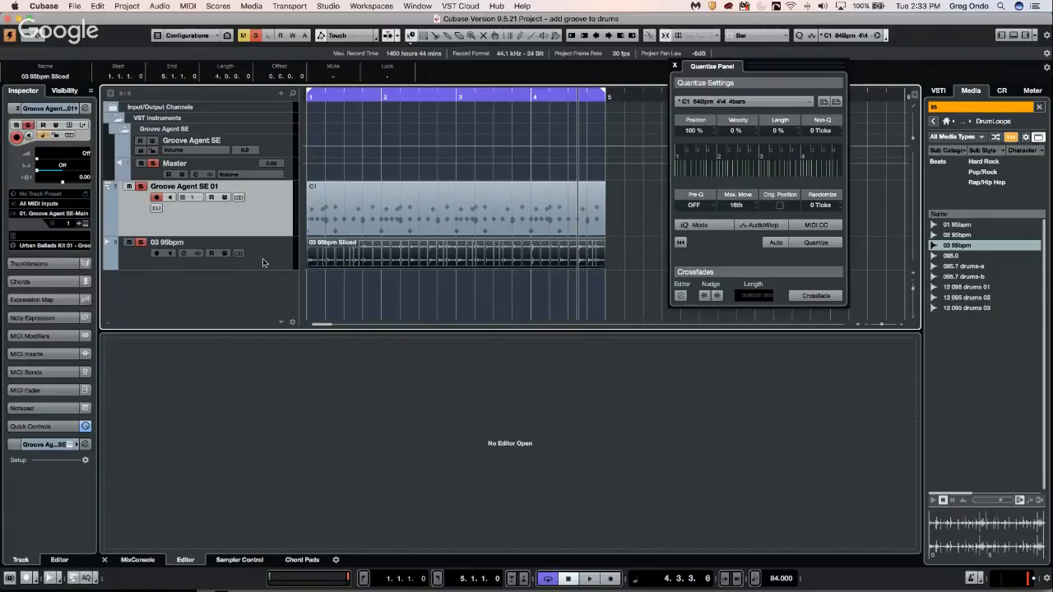
click(258, 288)
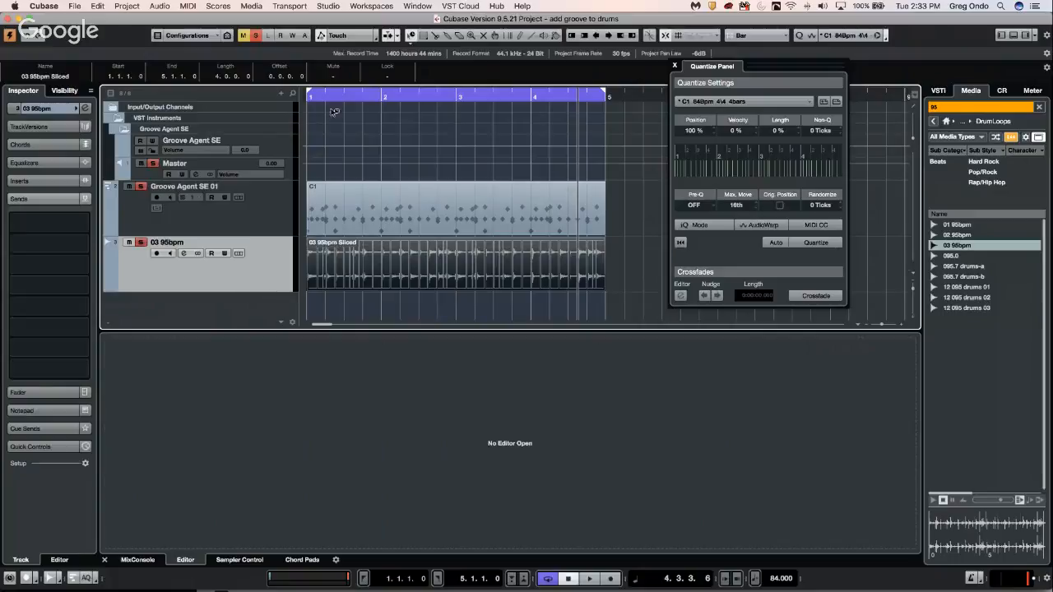
Step: Play the sliced loop and the Groove Agent part together from bar 1, and close the Quantize Panel
click(322, 95)
key(h)
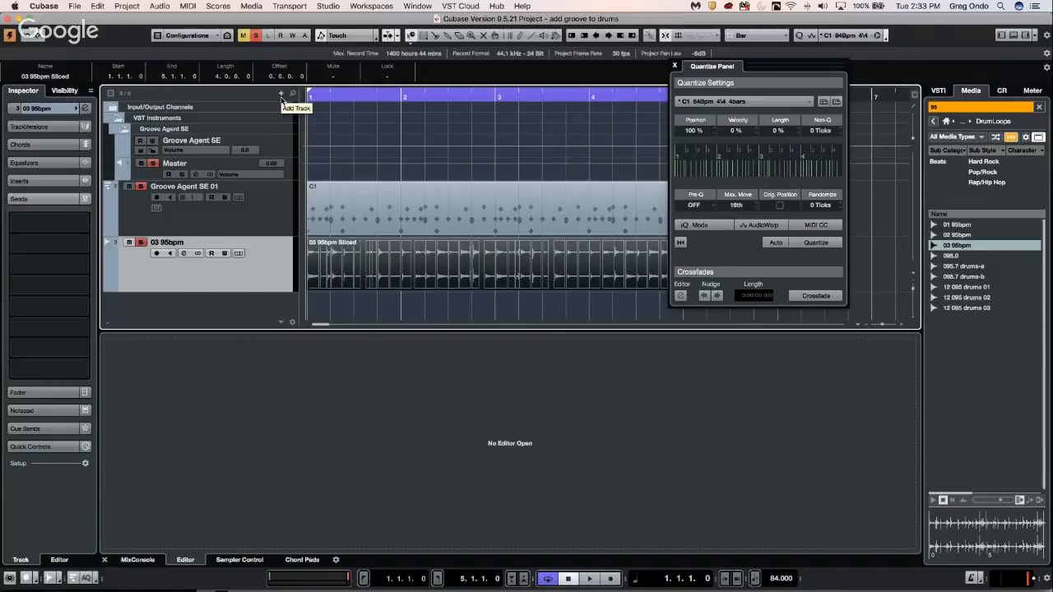
key(space)
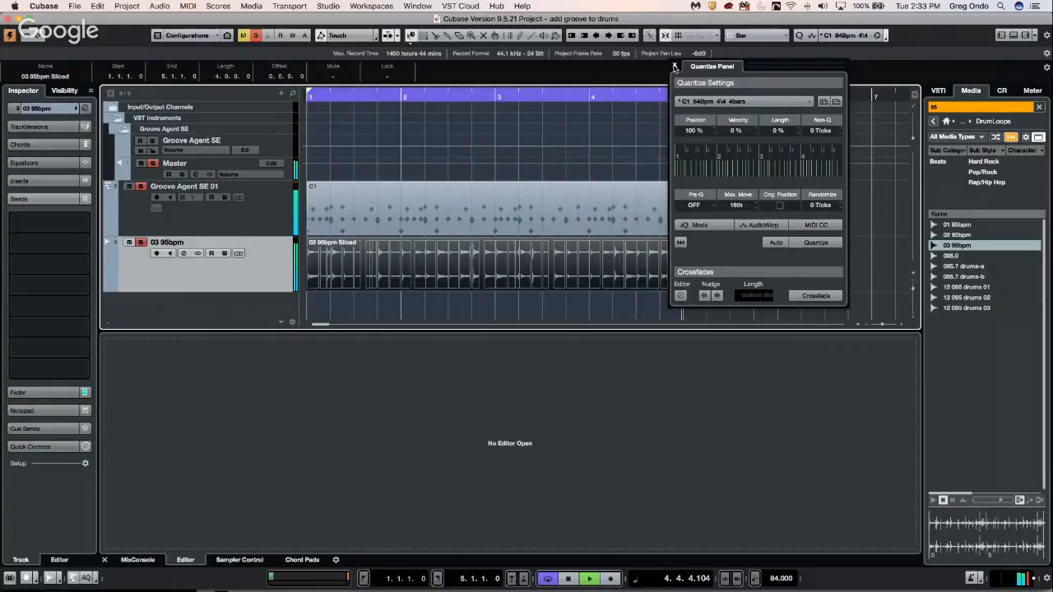
click(673, 66)
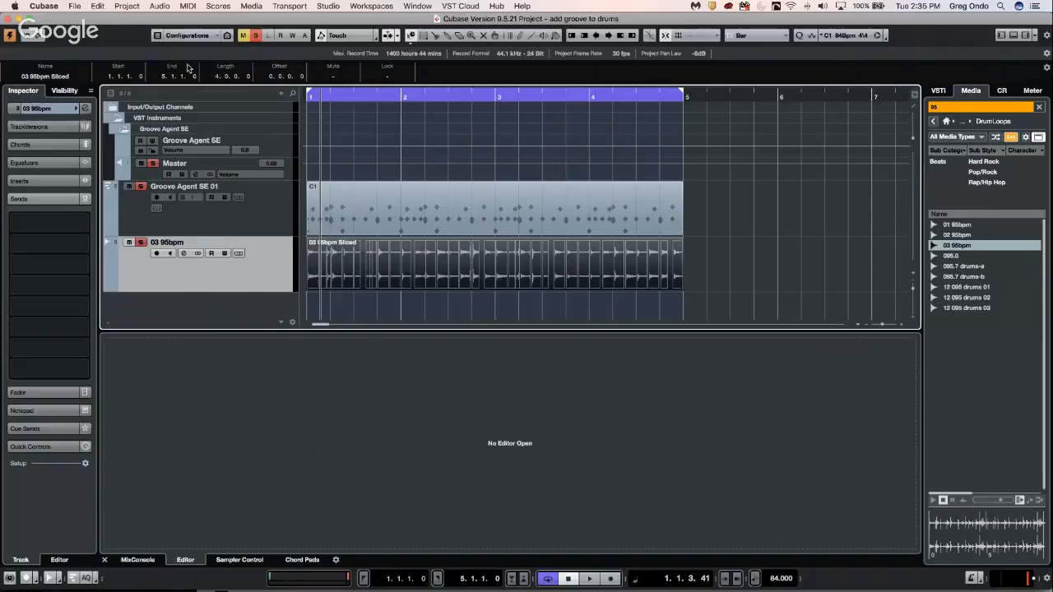
click(75, 6)
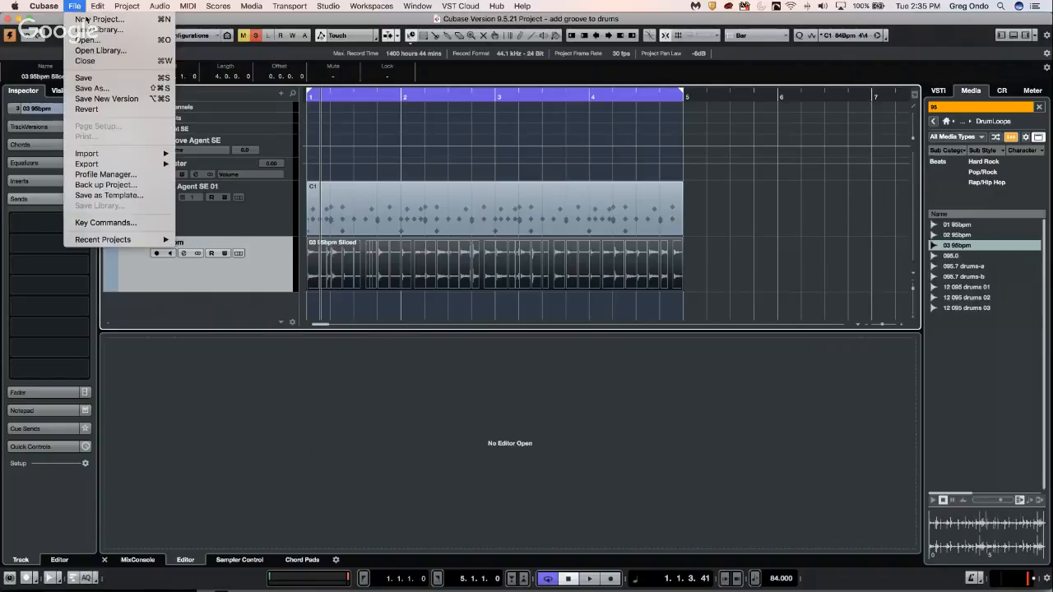
click(960, 198)
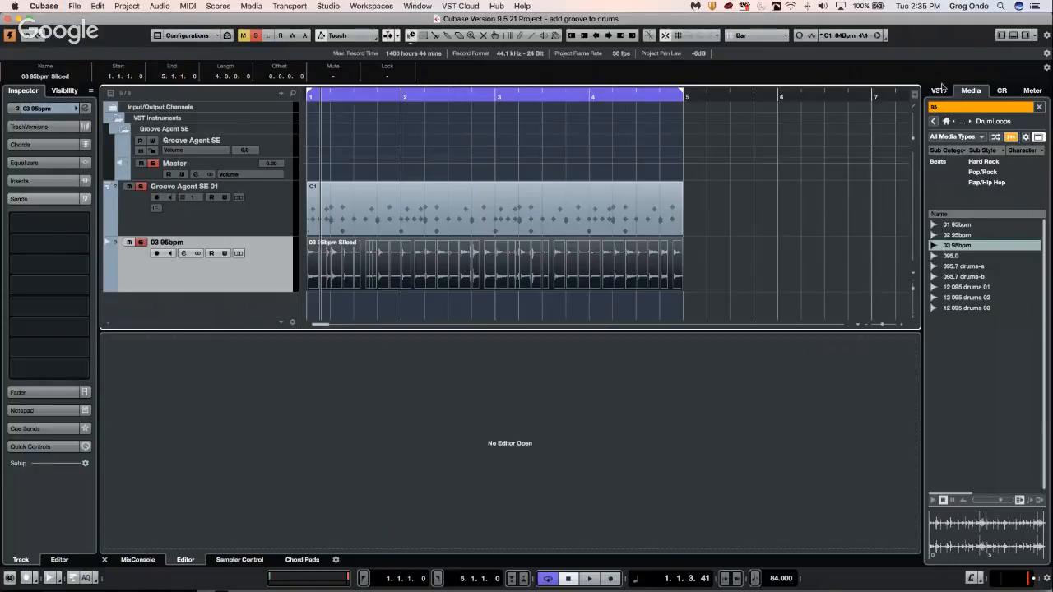
click(938, 90)
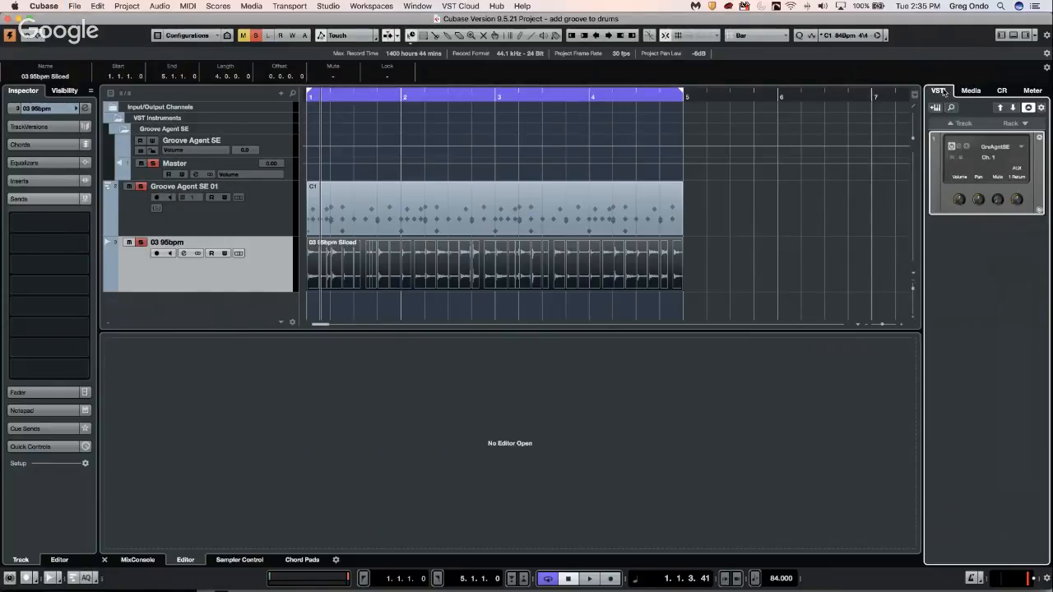
click(972, 90)
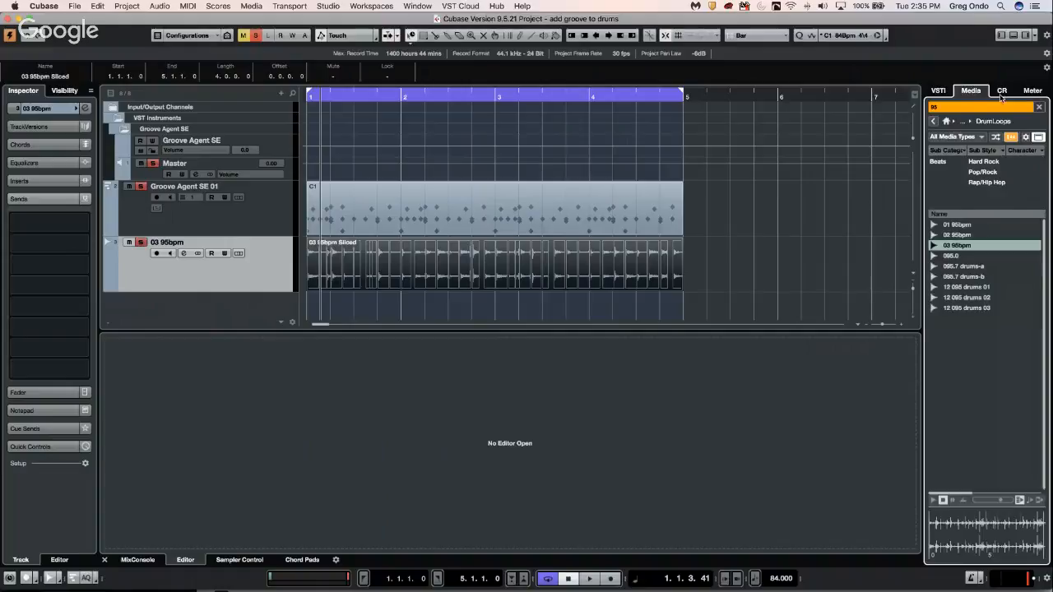
Step: Go back to the media browser's home and open the Sequel Library under Loops & Samples
click(934, 122)
click(934, 122)
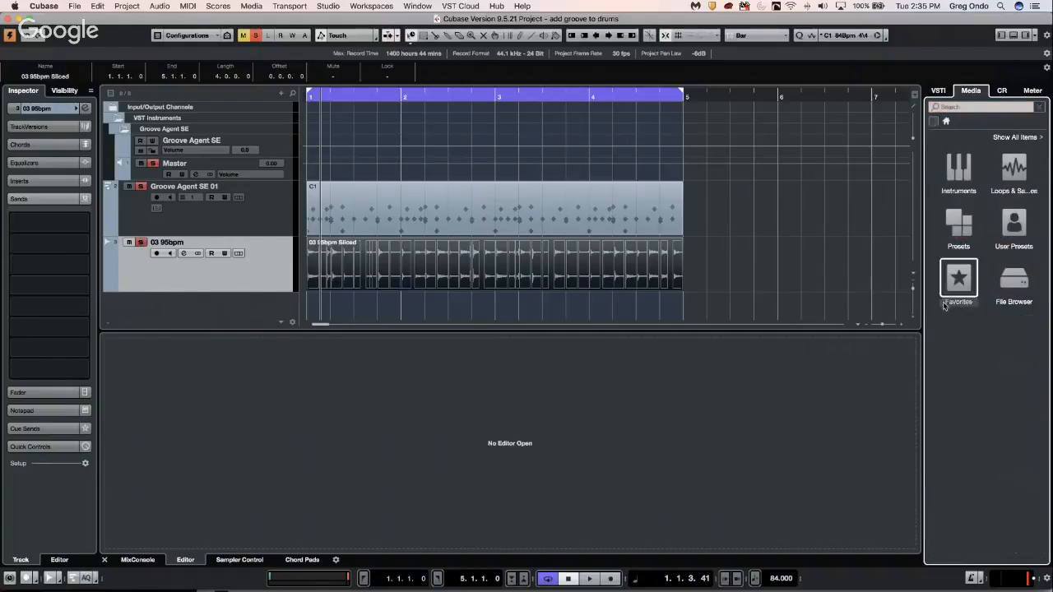
click(1014, 169)
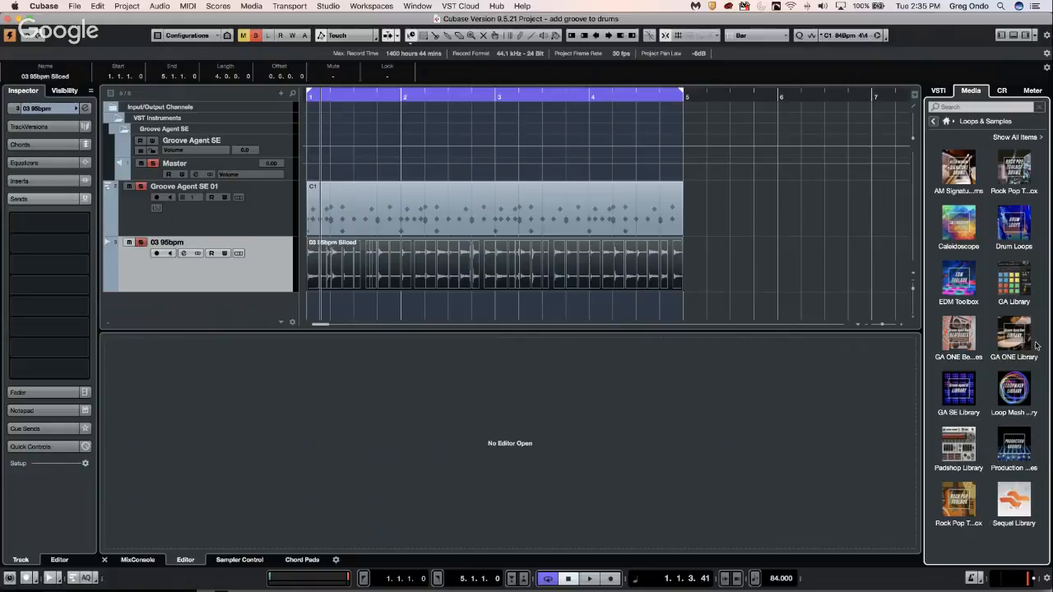
click(1015, 520)
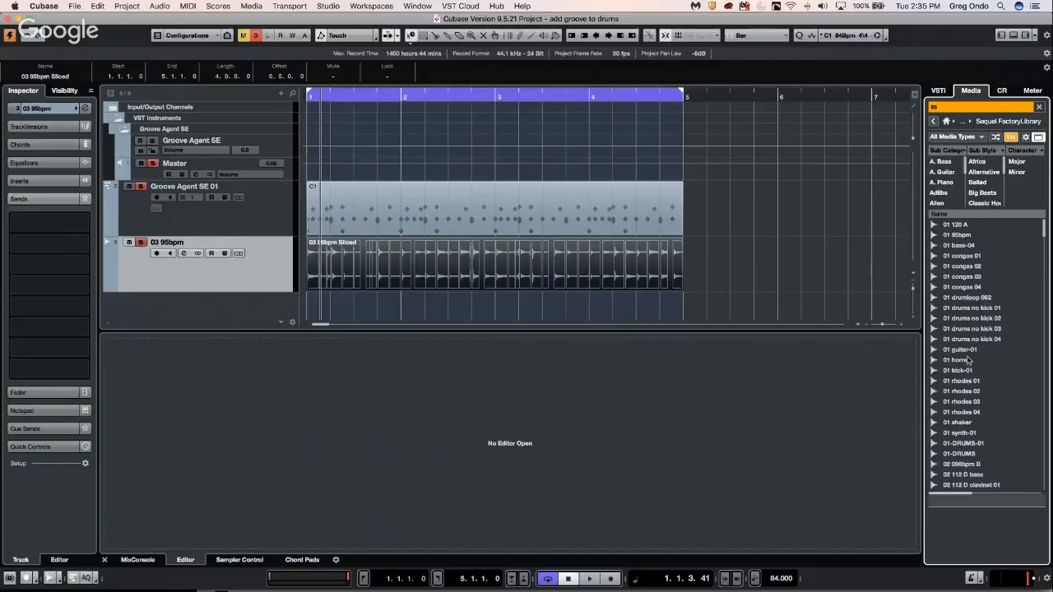
Step: Browse the Sequel Library and preview loops such as 01 guitar-01, 02 112 D bass, 02-DRUMS and 02 drums
click(968, 350)
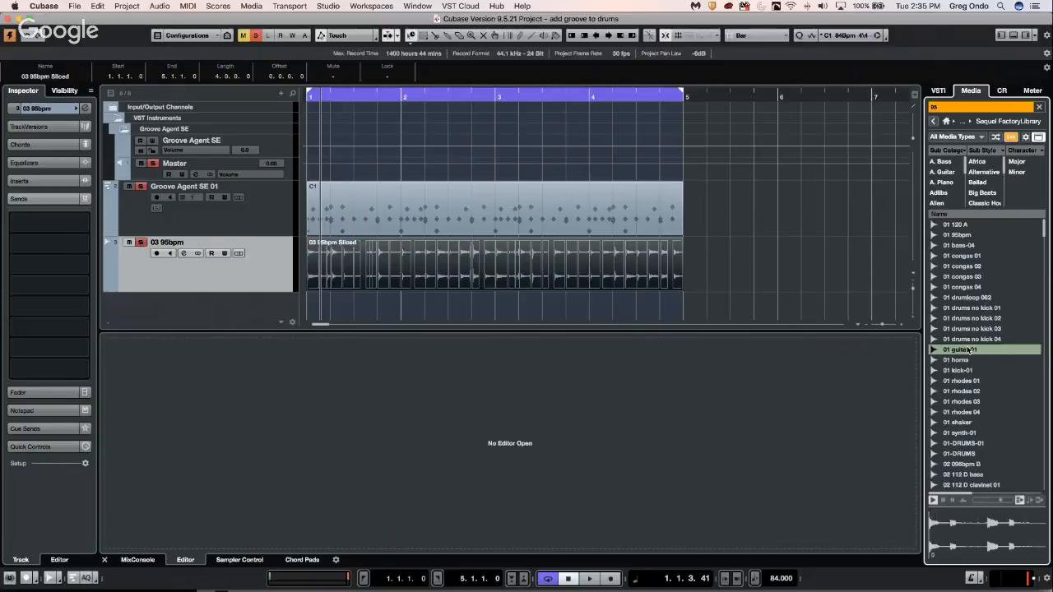
scroll(970, 351, down, 3)
scroll(971, 352, down, 3)
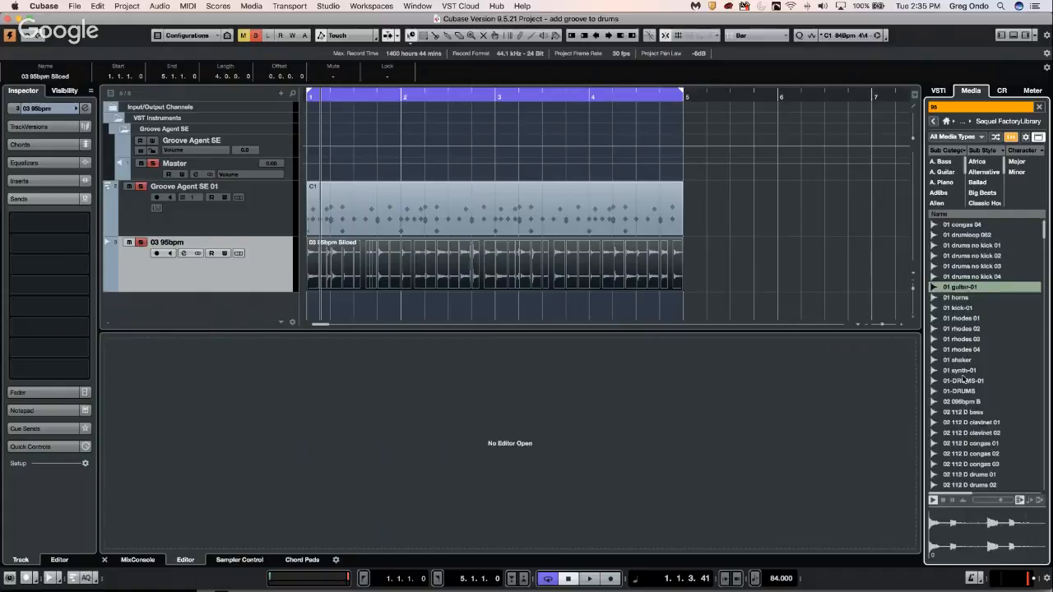
click(979, 413)
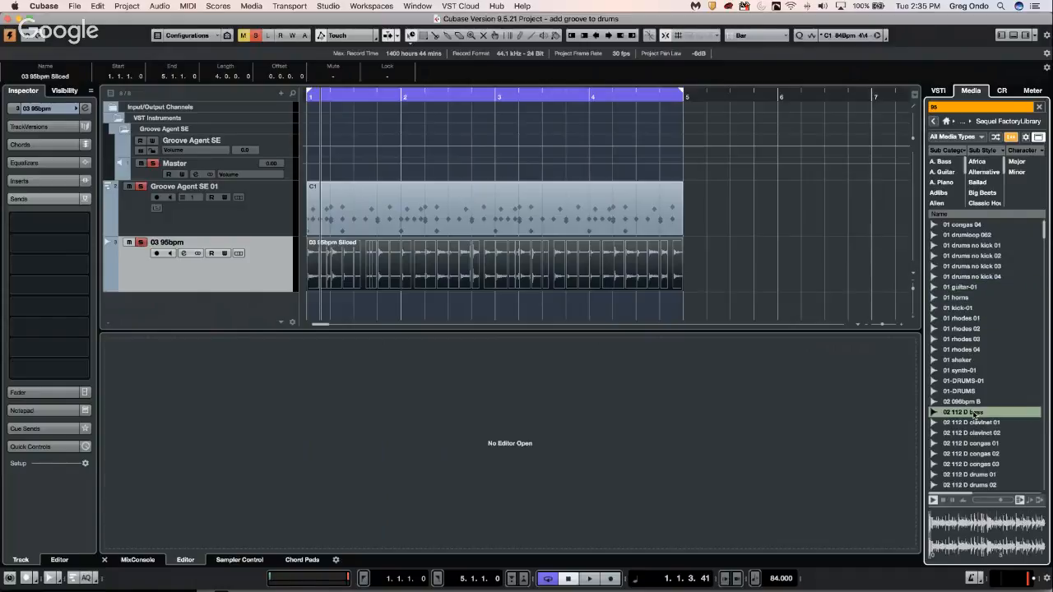
scroll(1001, 397, down, 5)
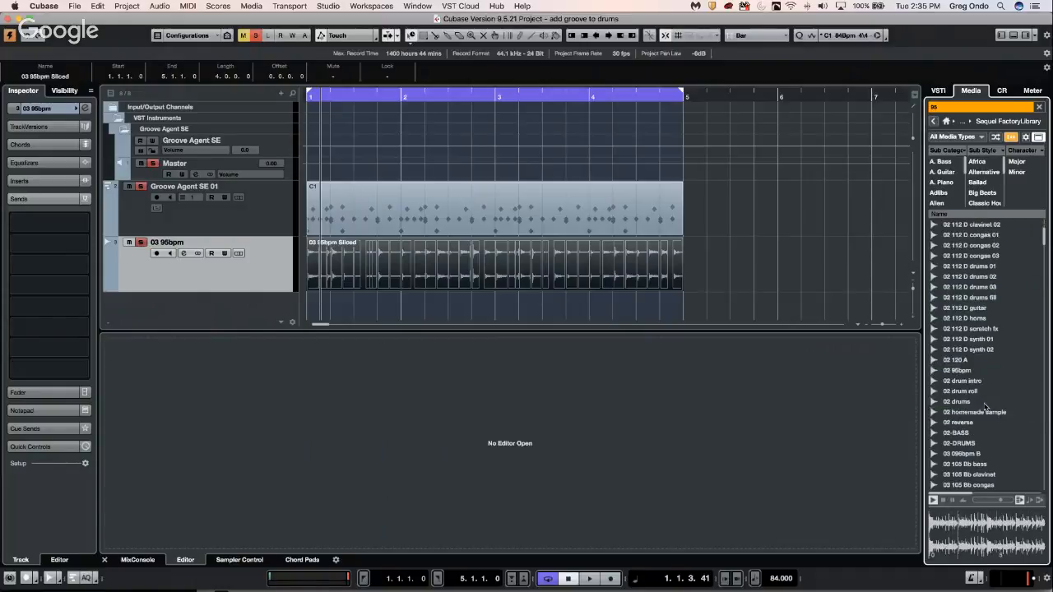
click(970, 446)
click(985, 415)
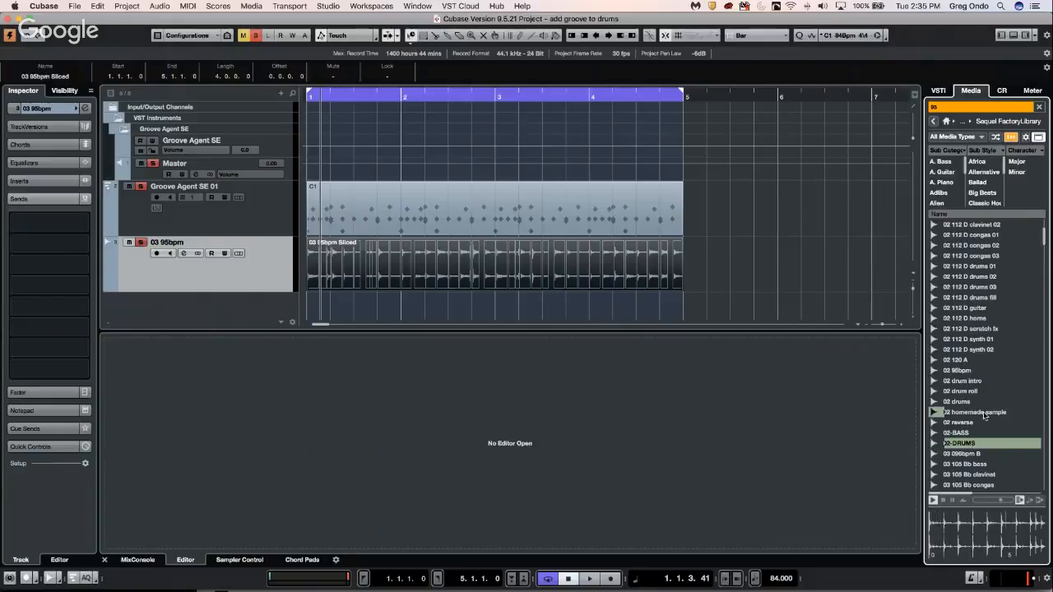
click(978, 401)
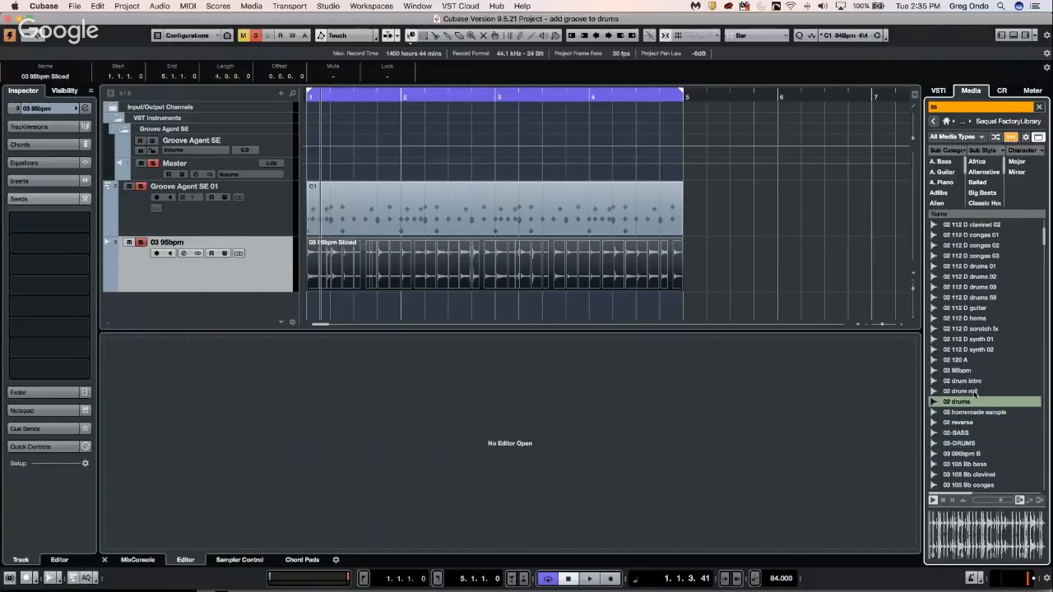
scroll(971, 376, down, 2)
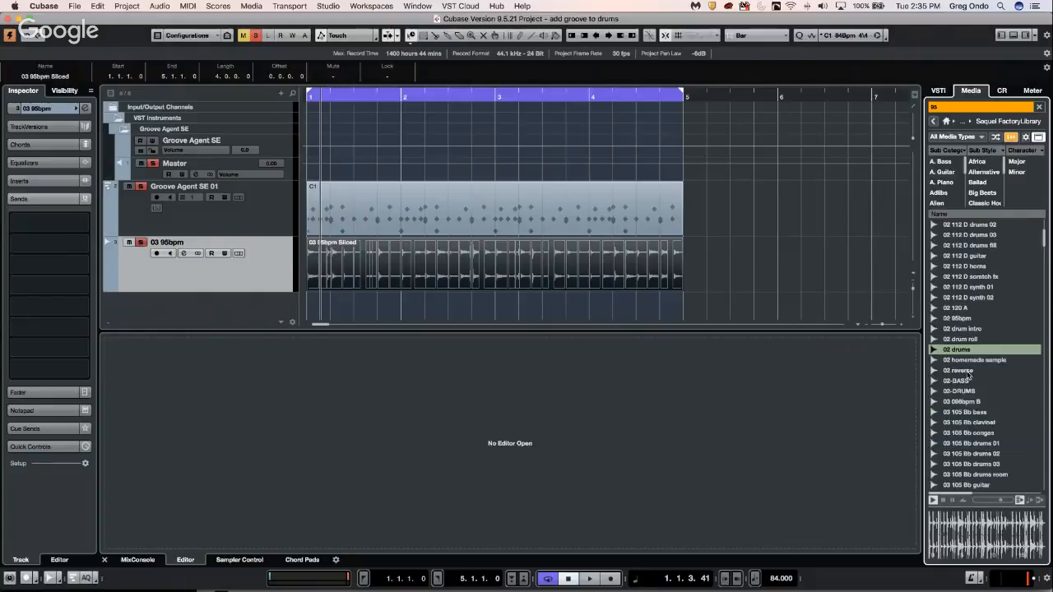
Step: Place the 06_synth chords loop on a new audio track below 03 95bpm, starting at bar 2
scroll(975, 420, down, 10)
click(990, 444)
drag(990, 443, 357, 313)
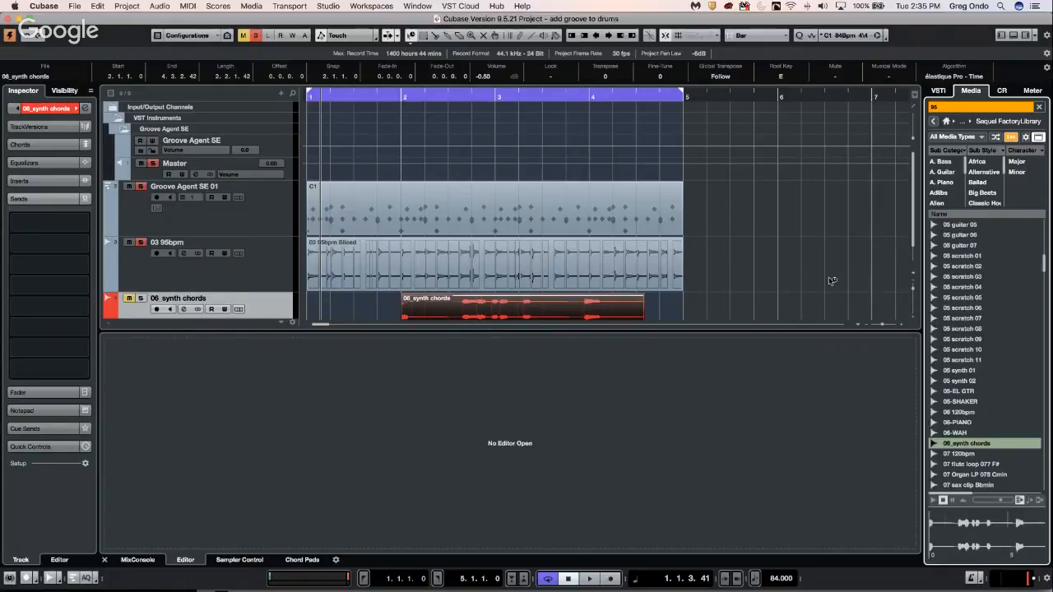
Step: Trim both ends of the synth chords event so it spans from about 2.3.2 to about 3.3.2
scroll(829, 279, down, 1)
click(404, 296)
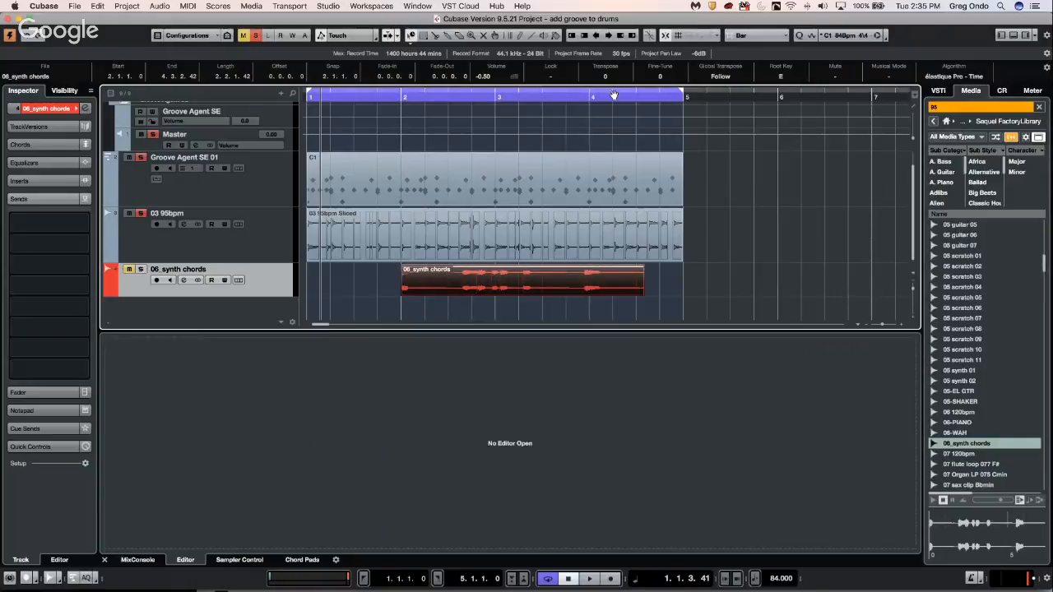
drag(404, 295, 449, 292)
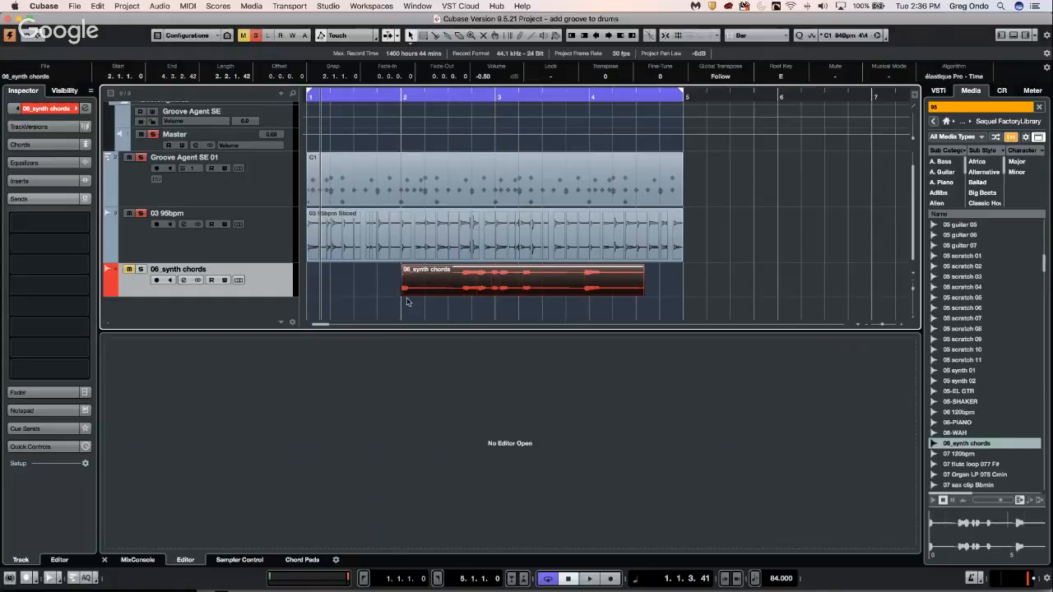
drag(403, 292, 462, 293)
drag(642, 291, 546, 291)
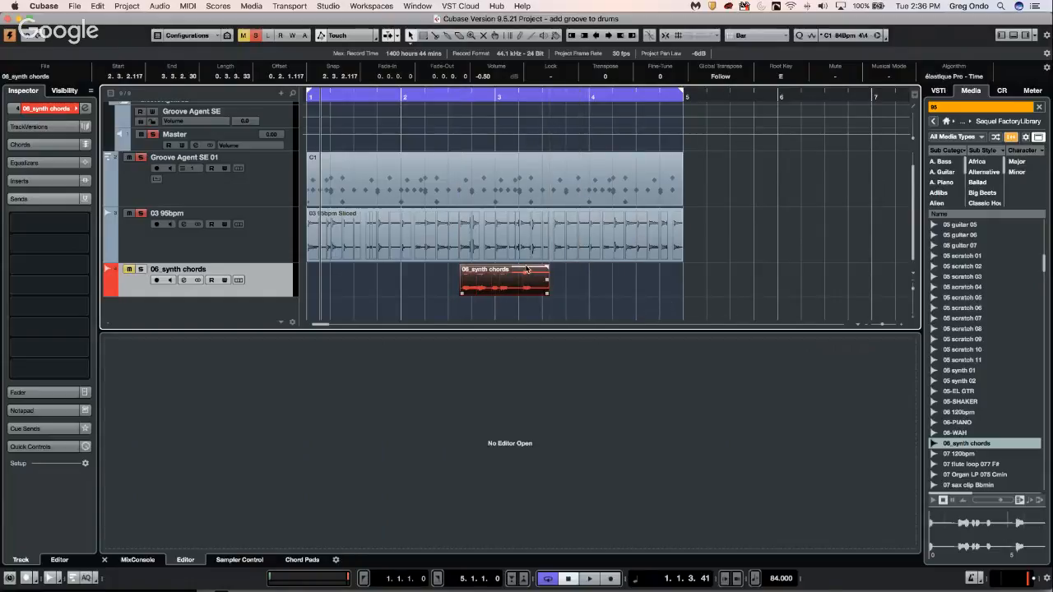
Step: Set the locators to the 06_synth chords event's range and play it in a cycle
key(p)
click(463, 99)
key(space)
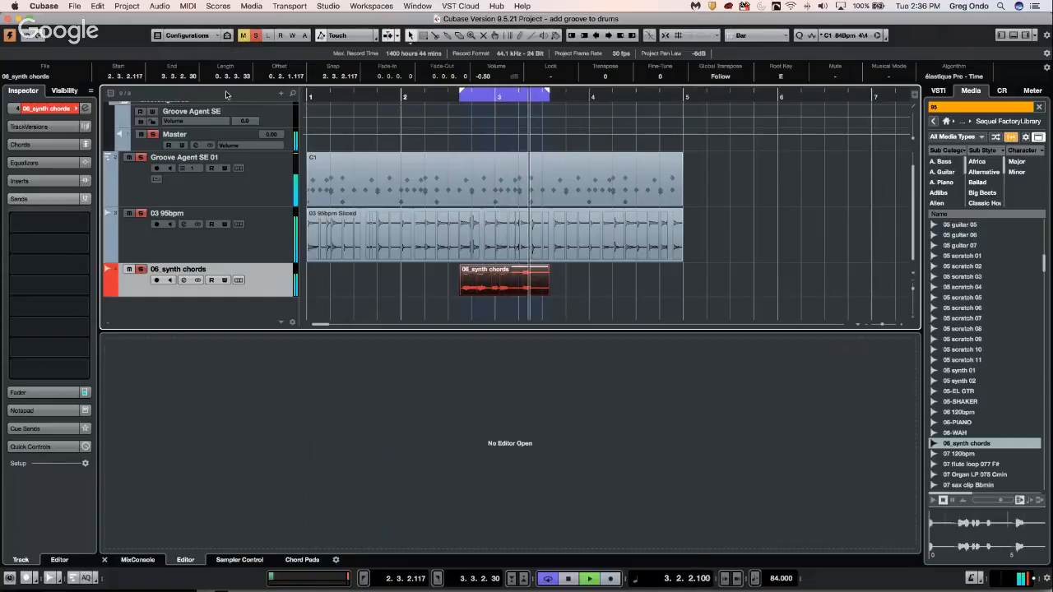
Step: Silence the 03 95bpm and Groove Agent SE 01 tracks and play the 06_synth chords track alone
key(space)
click(129, 214)
click(129, 157)
key(space)
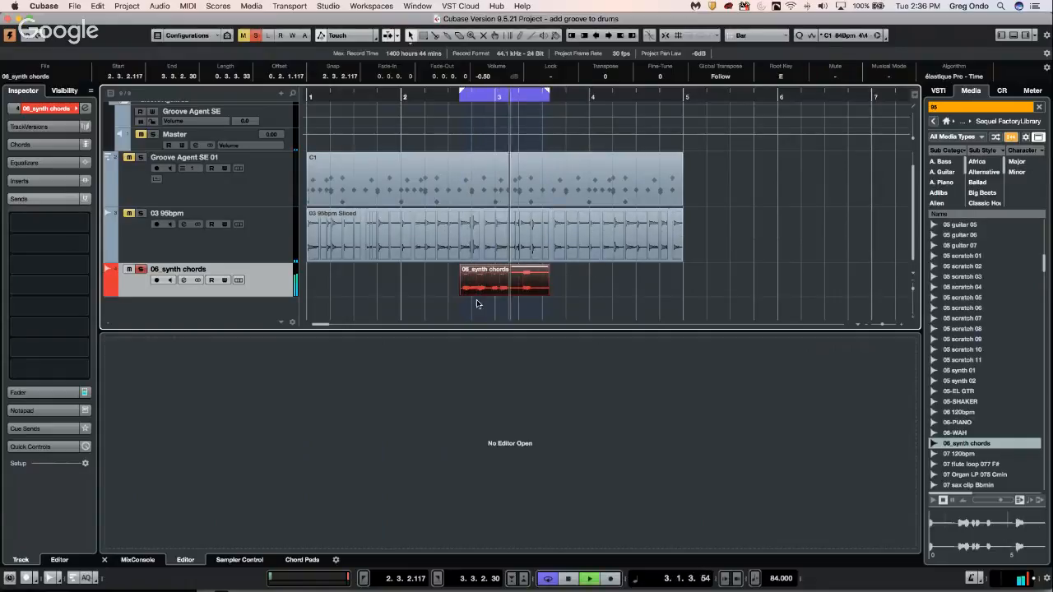
key(space)
Step: Audition the 06_synth chords event transposed down to -4 semitones and set its transpose back to 0
click(795, 214)
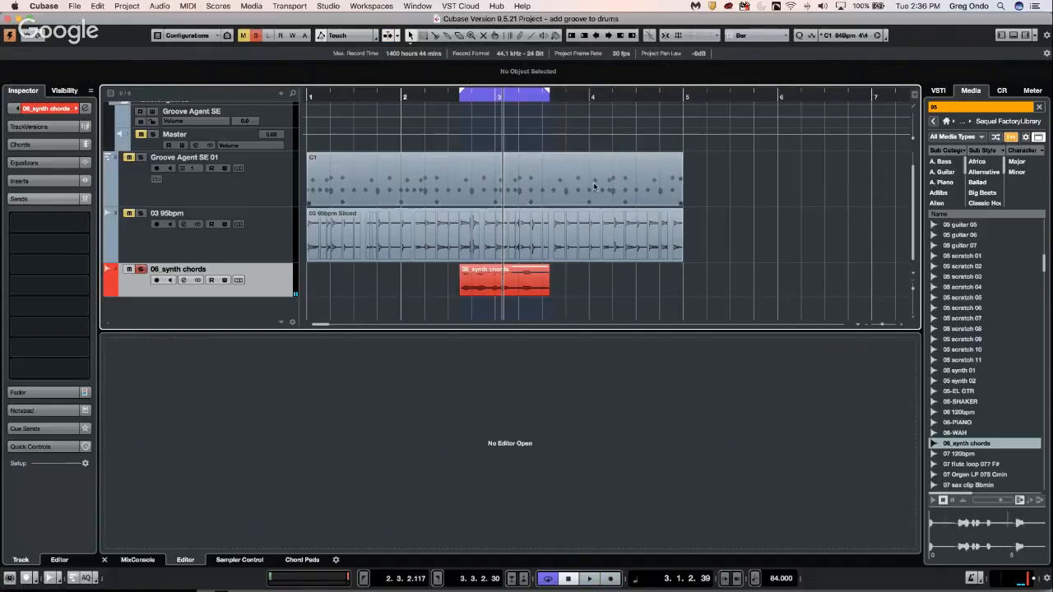
click(526, 288)
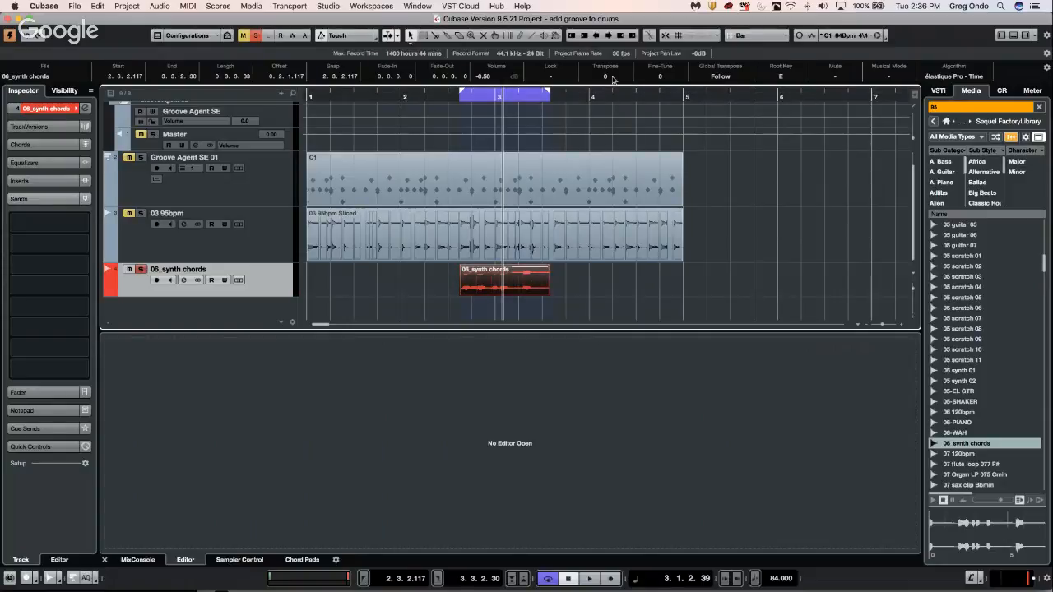
scroll(613, 79, down, 1)
key(space)
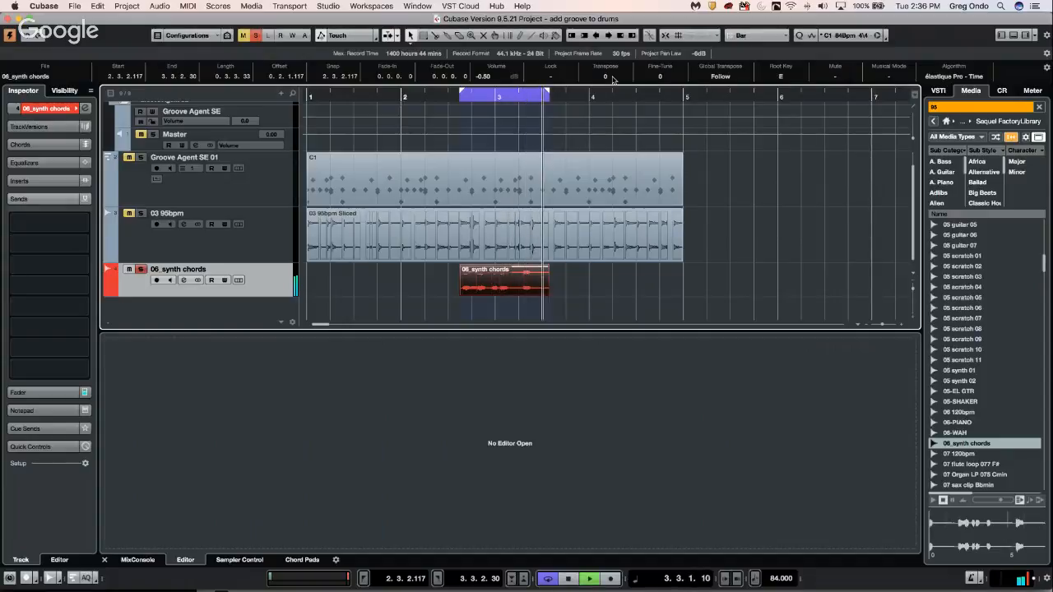
scroll(613, 79, down, 2)
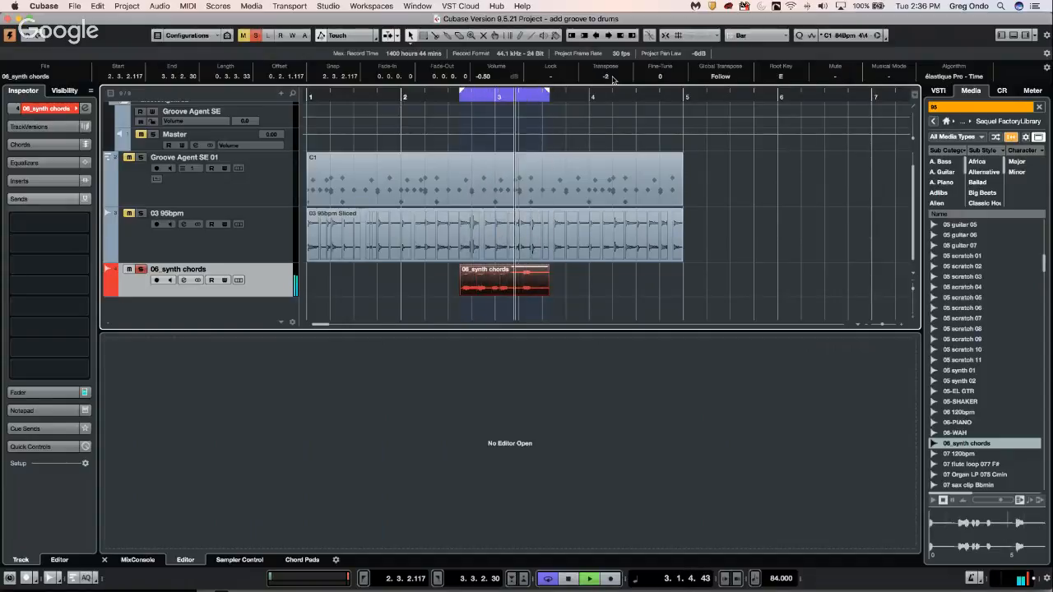
scroll(613, 79, down, 1)
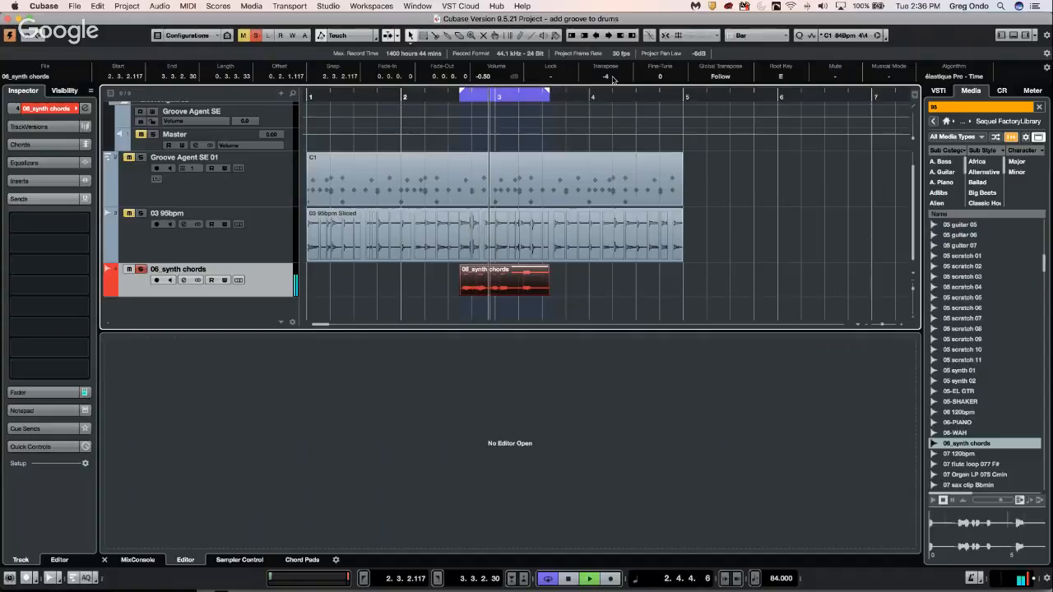
scroll(613, 80, up, 4)
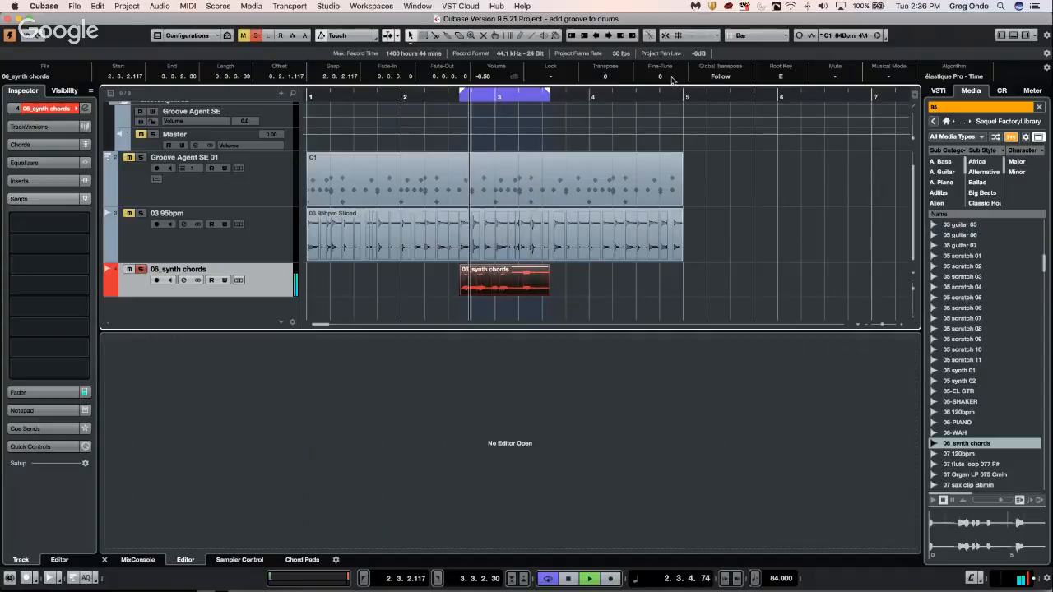
Step: Lower the synth chords event's fine-tune and audition its transpose below zero and up to 6, returning the transpose to 0
scroll(668, 79, down, 8)
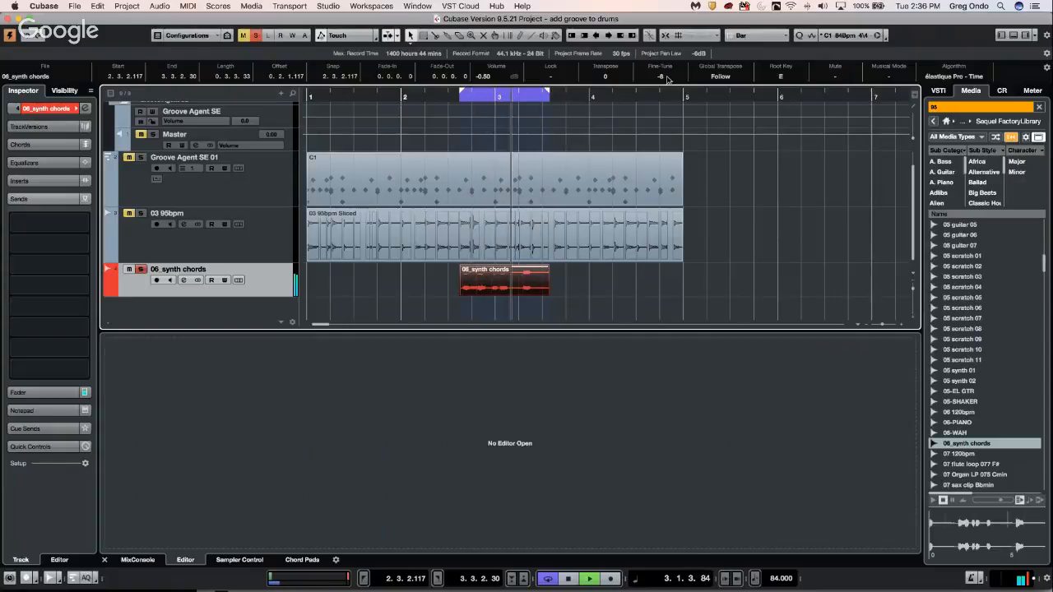
scroll(621, 80, down, 6)
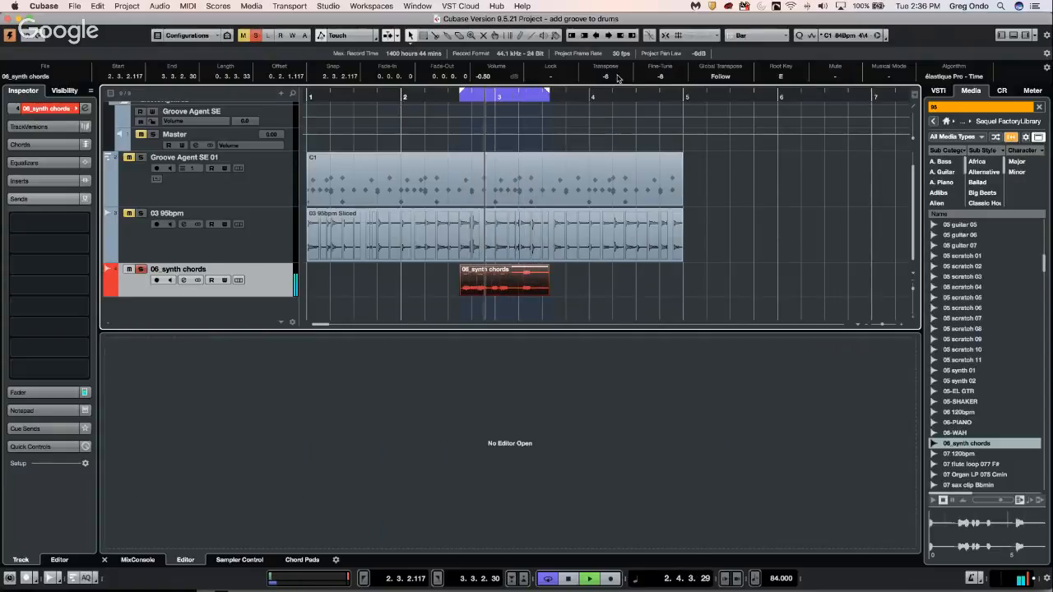
scroll(618, 78, up, 9)
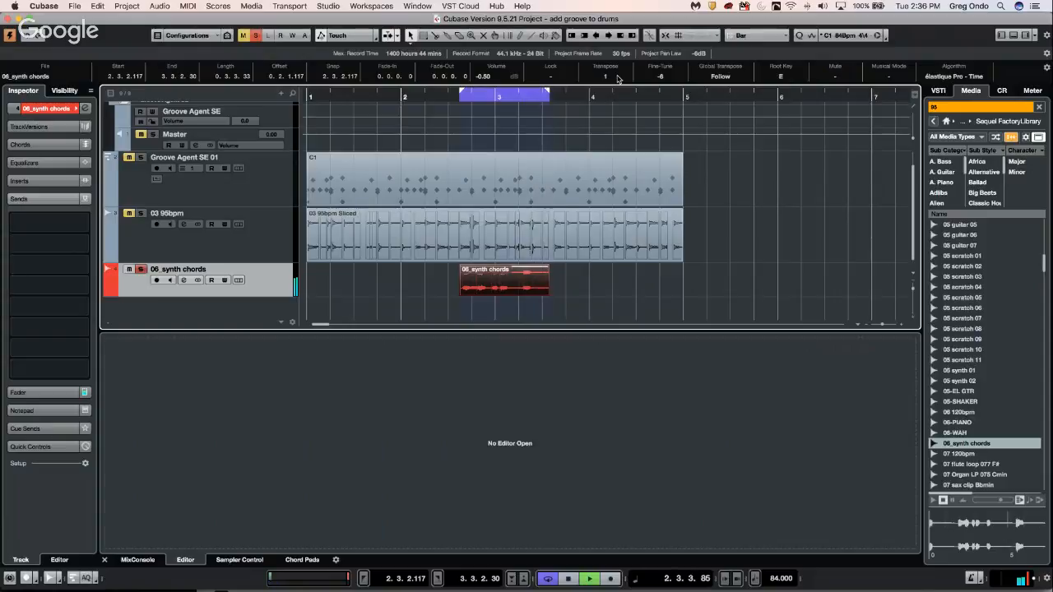
scroll(618, 78, up, 3)
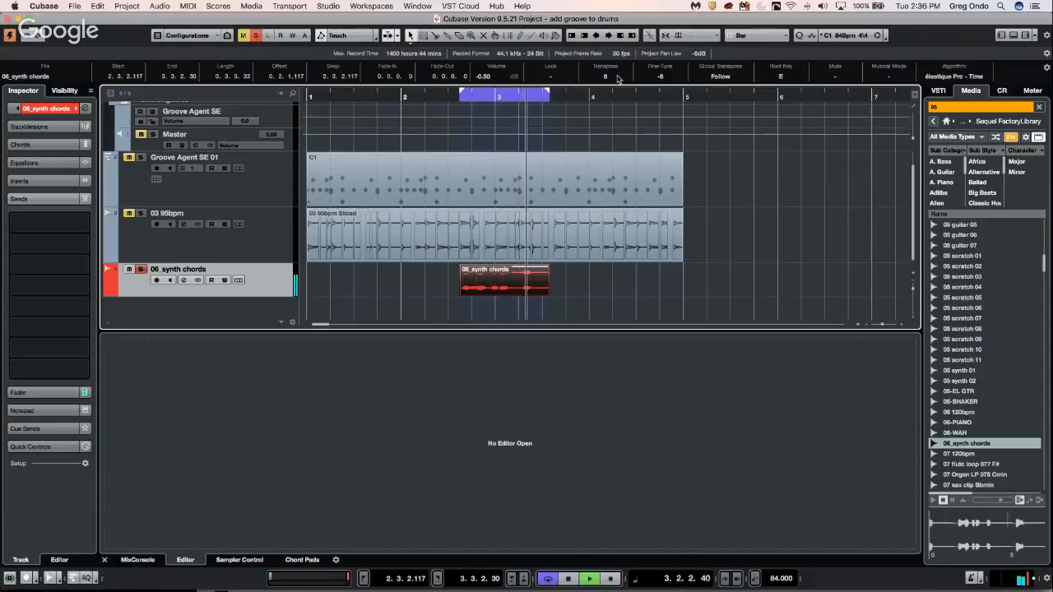
scroll(618, 78, down, 6)
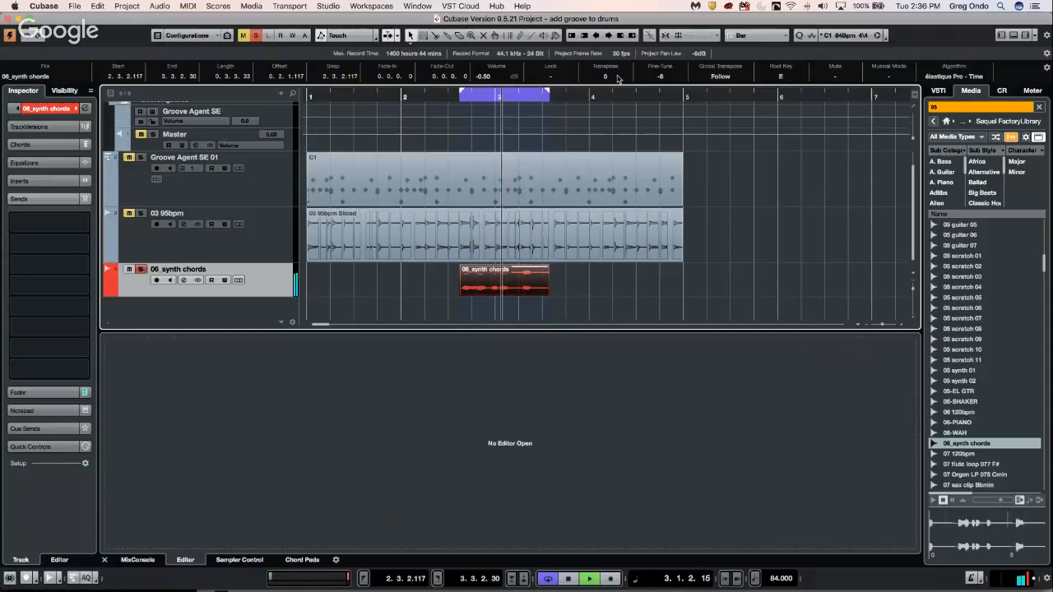
click(760, 228)
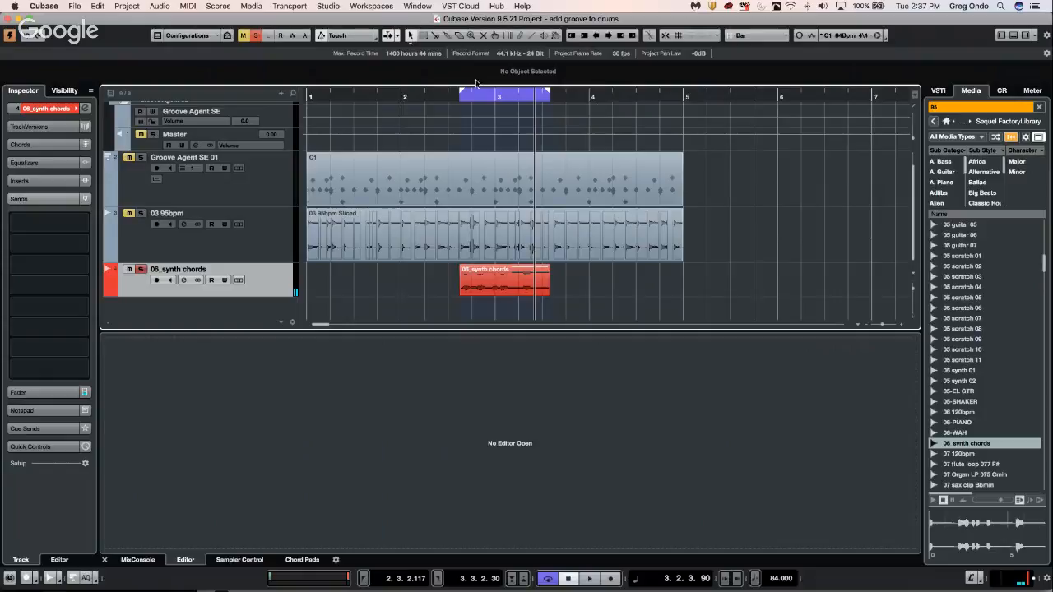
Step: Reset the fine-tune of the 06_synth chords event to 0
click(521, 295)
scroll(669, 79, down, 5)
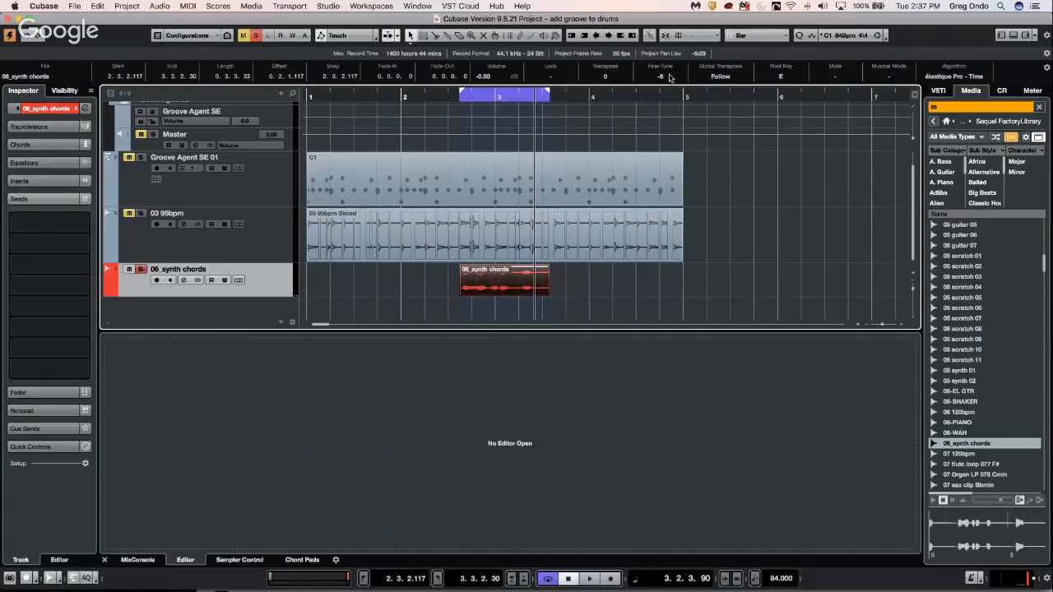
scroll(670, 80, up, 12)
key(alt+x)
key(ctrl+z)
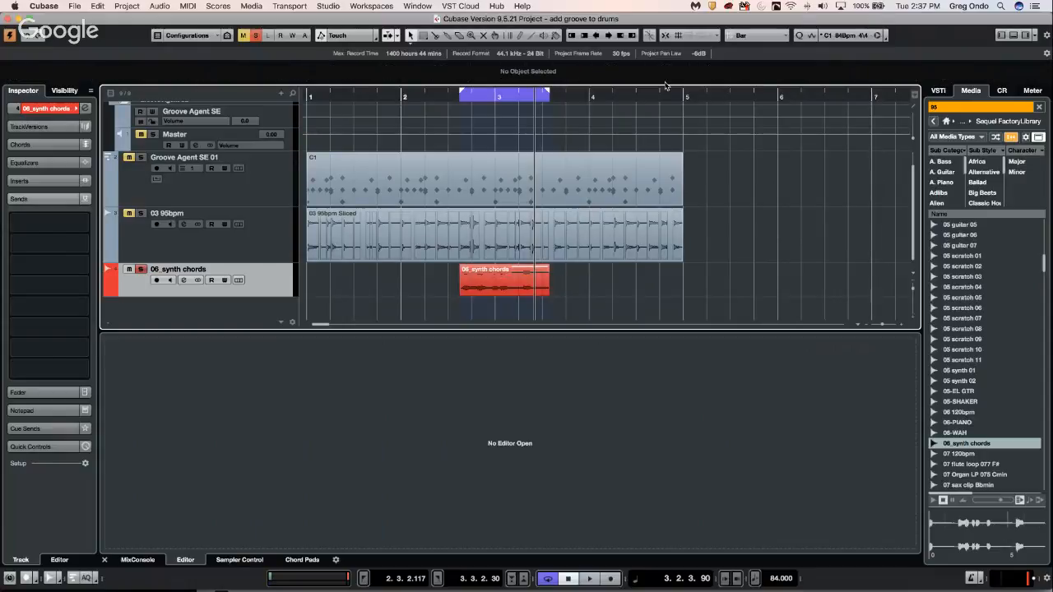
Step: Compare the transpose and root key settings of the 06_synth chords event and the C1 MIDI part
click(519, 282)
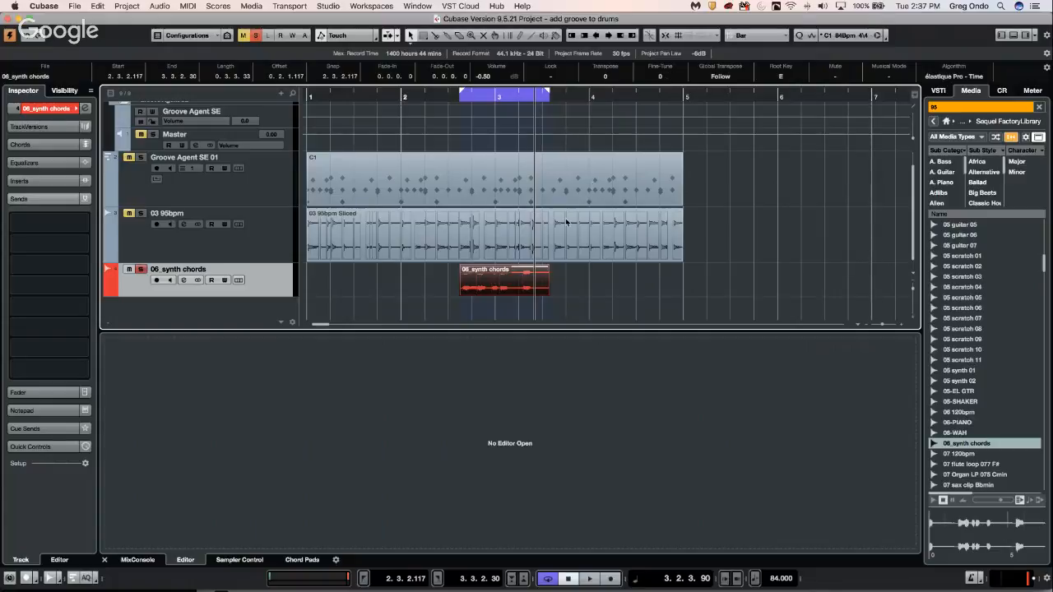
click(524, 173)
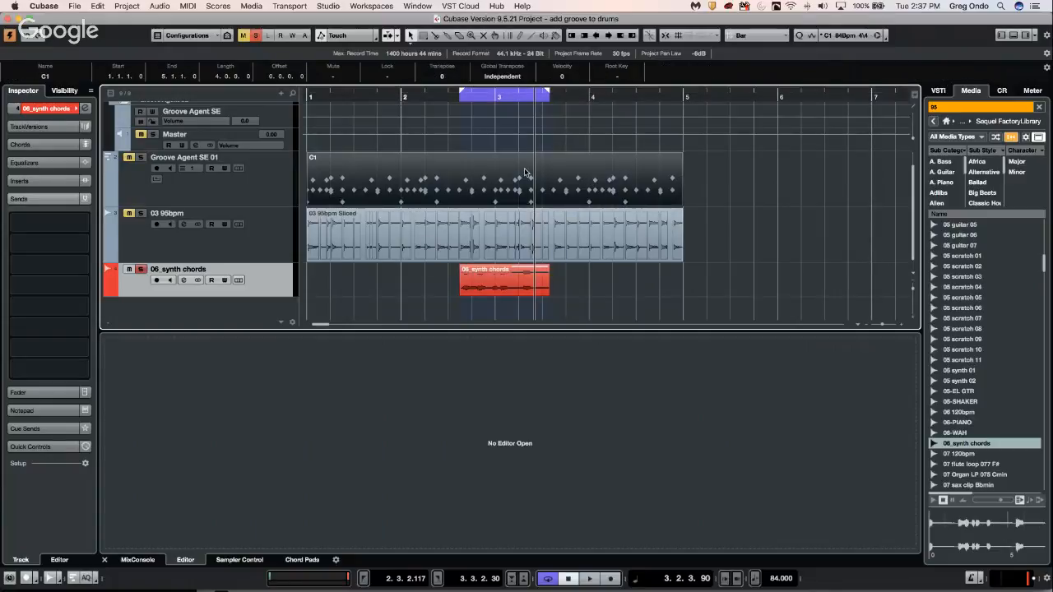
click(513, 284)
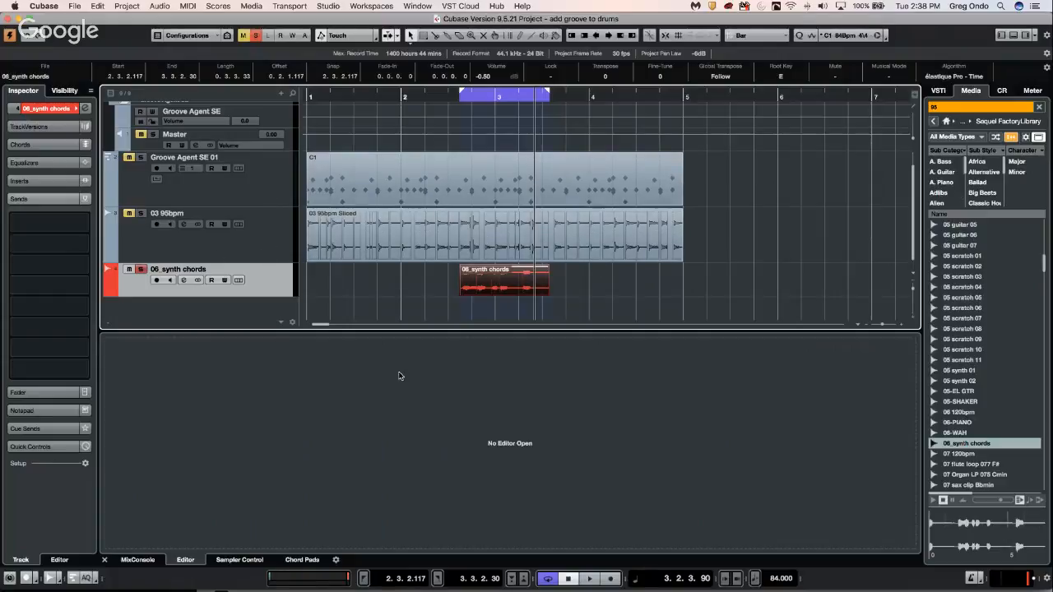
Step: Add one MIDI track without a preset below the 06_synth chords track
drag(315, 329, 314, 380)
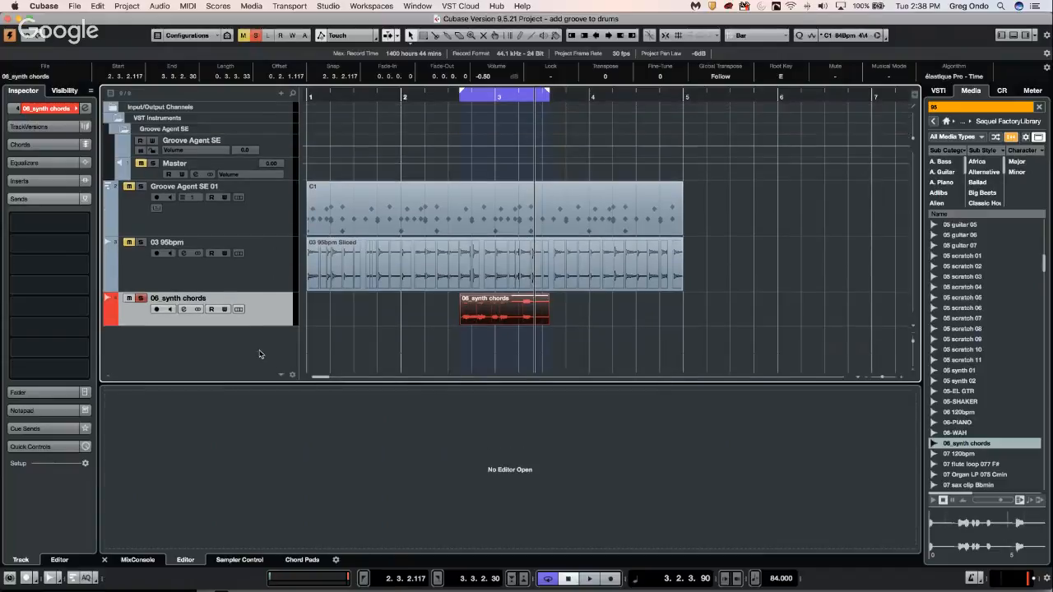
right_click(261, 351)
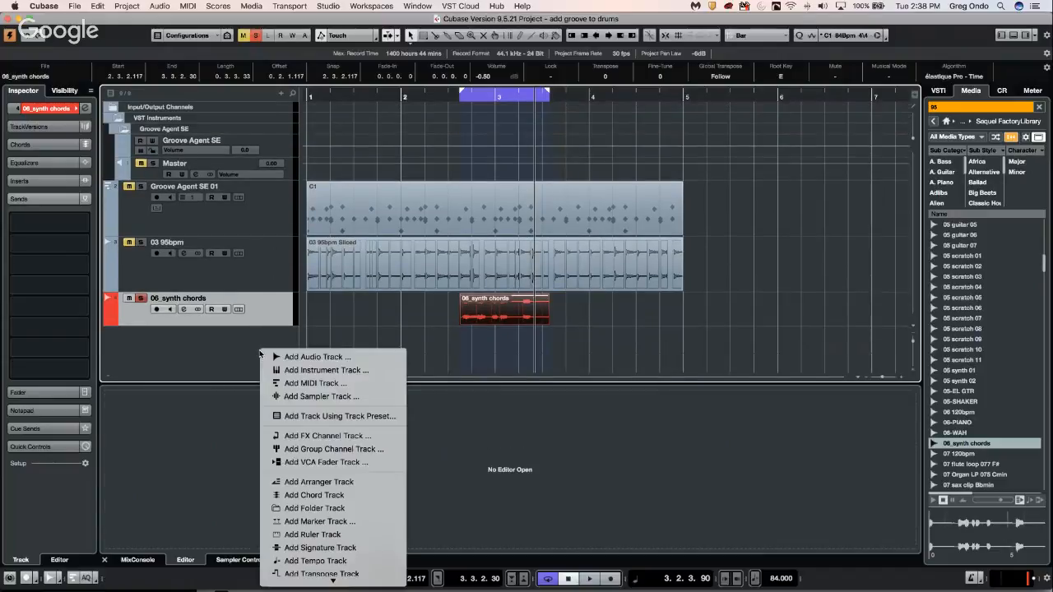
click(337, 383)
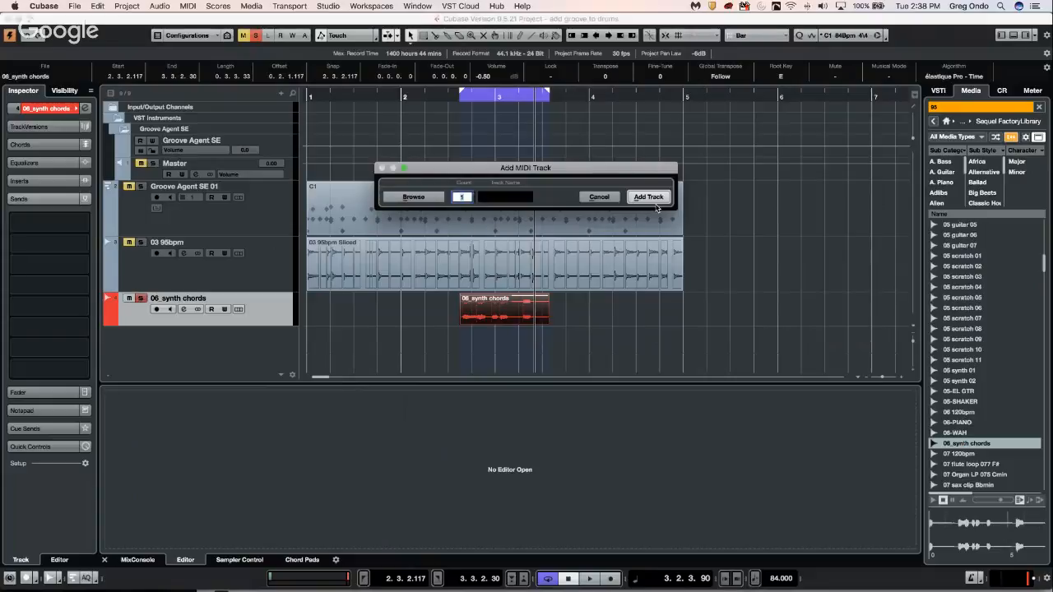
click(413, 197)
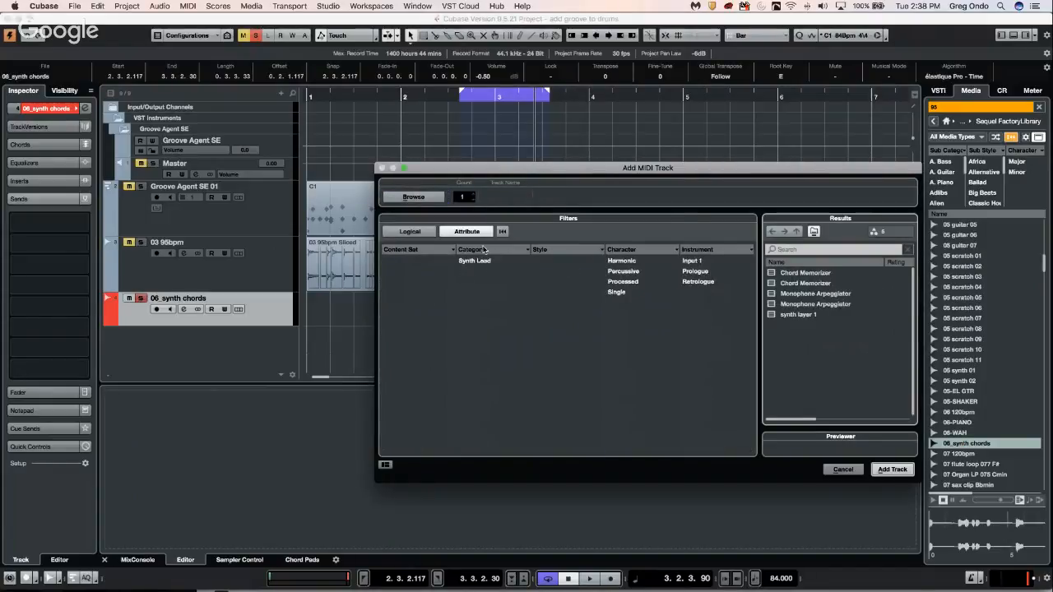
click(804, 252)
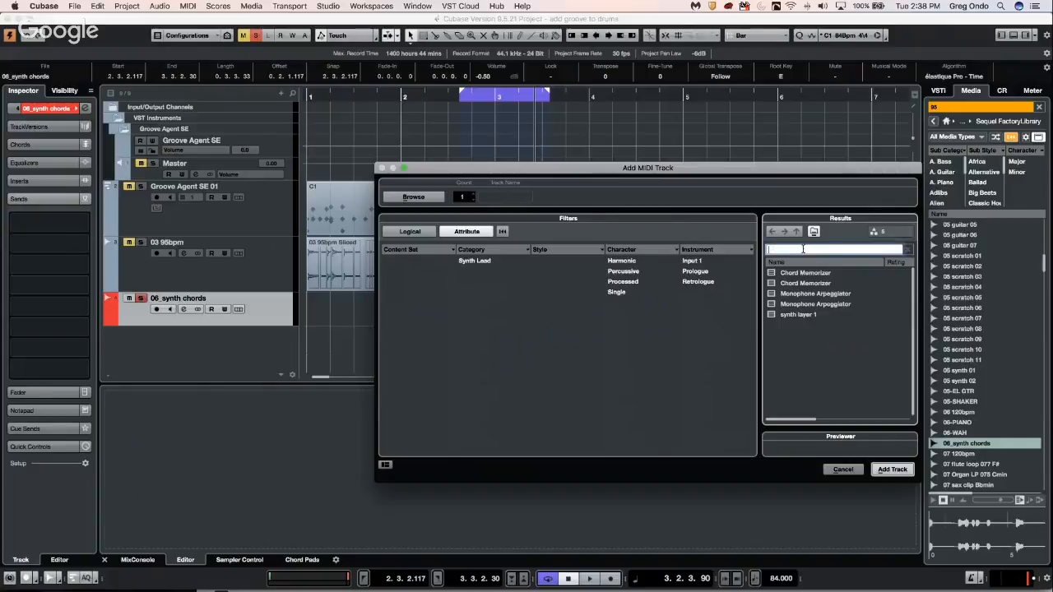
click(405, 198)
click(666, 199)
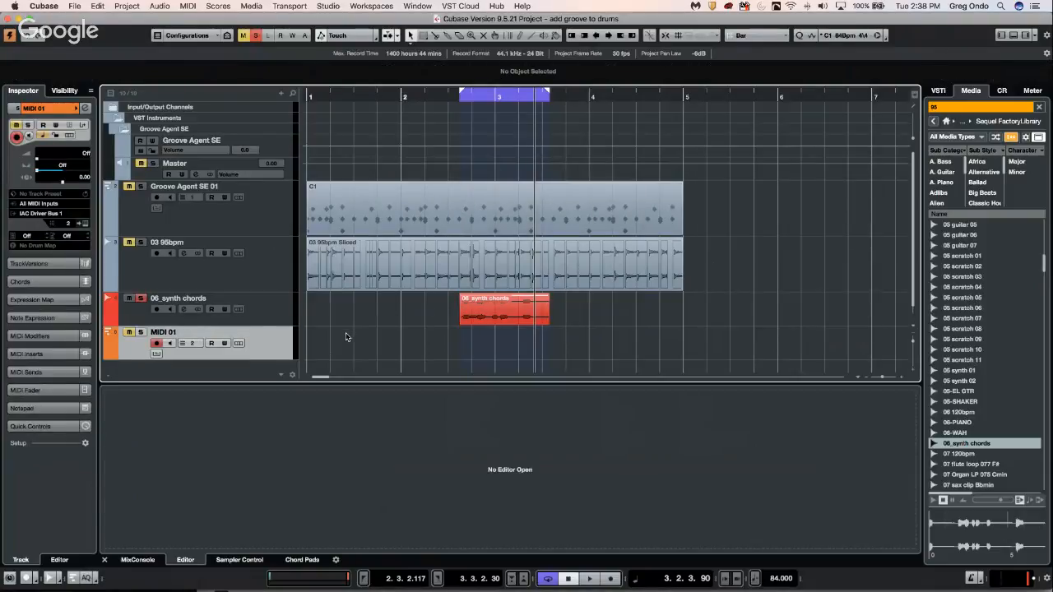
Step: Create an empty MIDI part on the MIDI 01 track spanning the locator range from 2.3.2.117 to 3.3.2.30
right_click(345, 337)
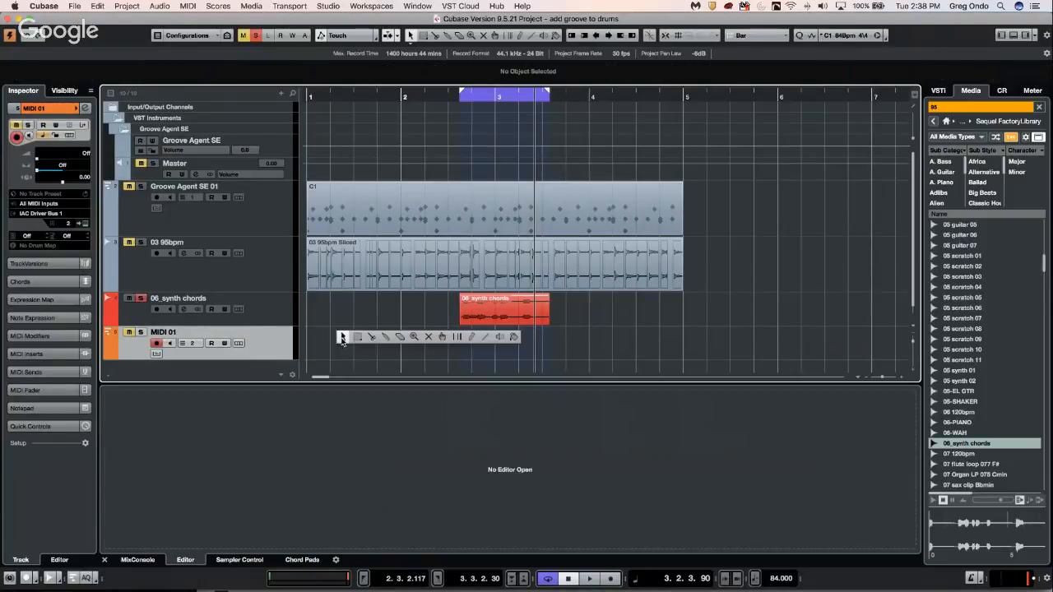
click(473, 339)
right_click(487, 340)
click(497, 341)
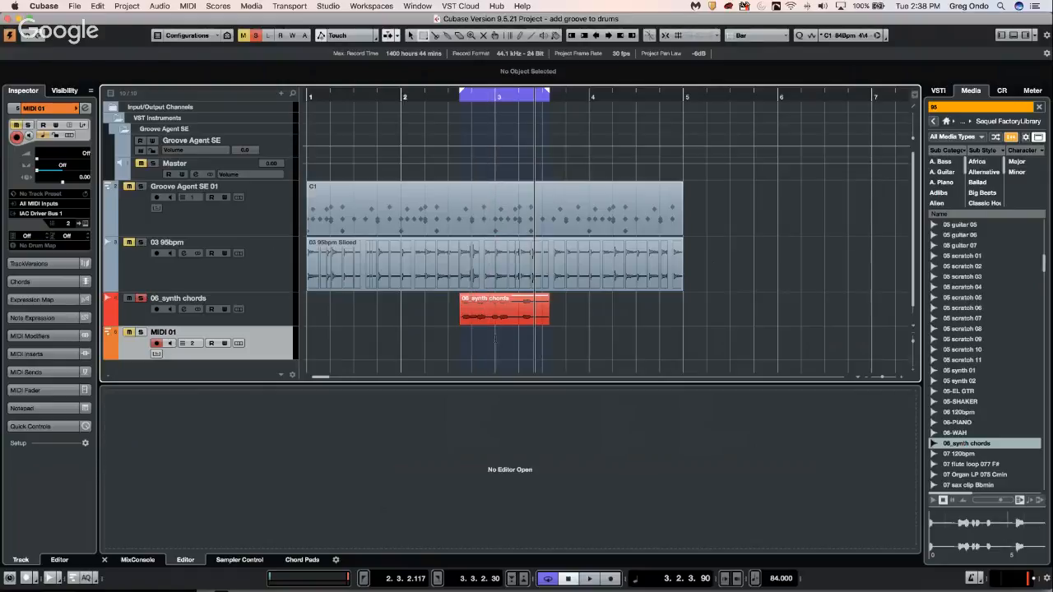
double_click(495, 339)
right_click(494, 341)
click(491, 342)
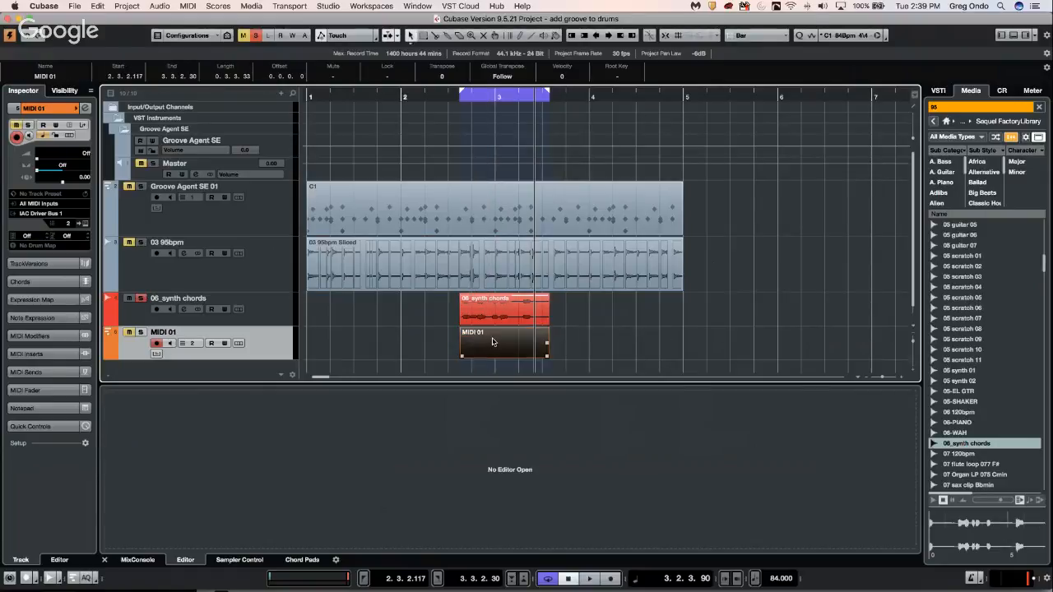
Step: Open the new MIDI 01 part in an enlarged Drum Editor in the lower zone
double_click(492, 342)
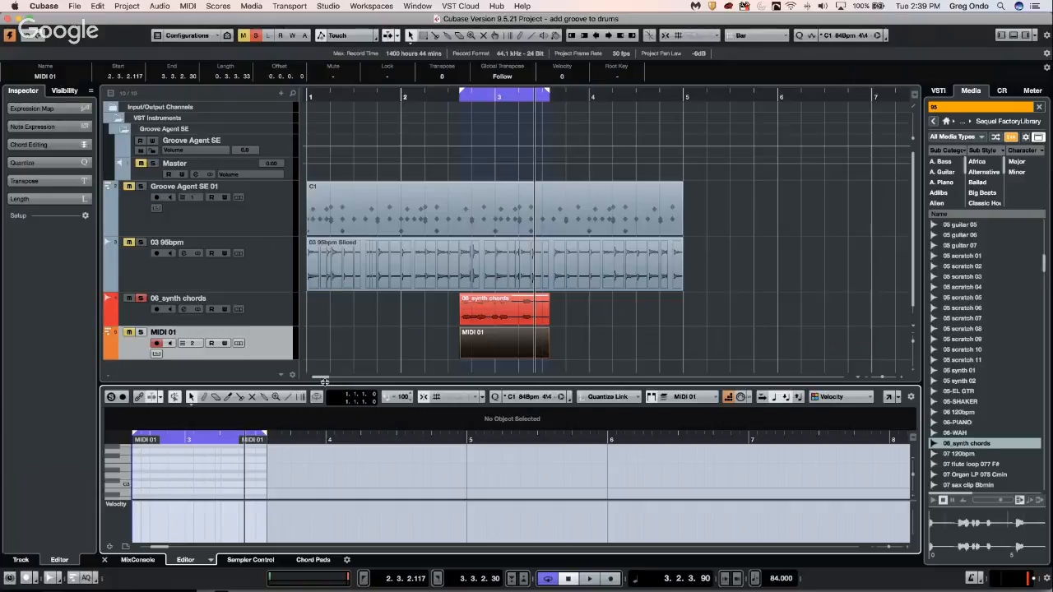
drag(326, 384, 368, 317)
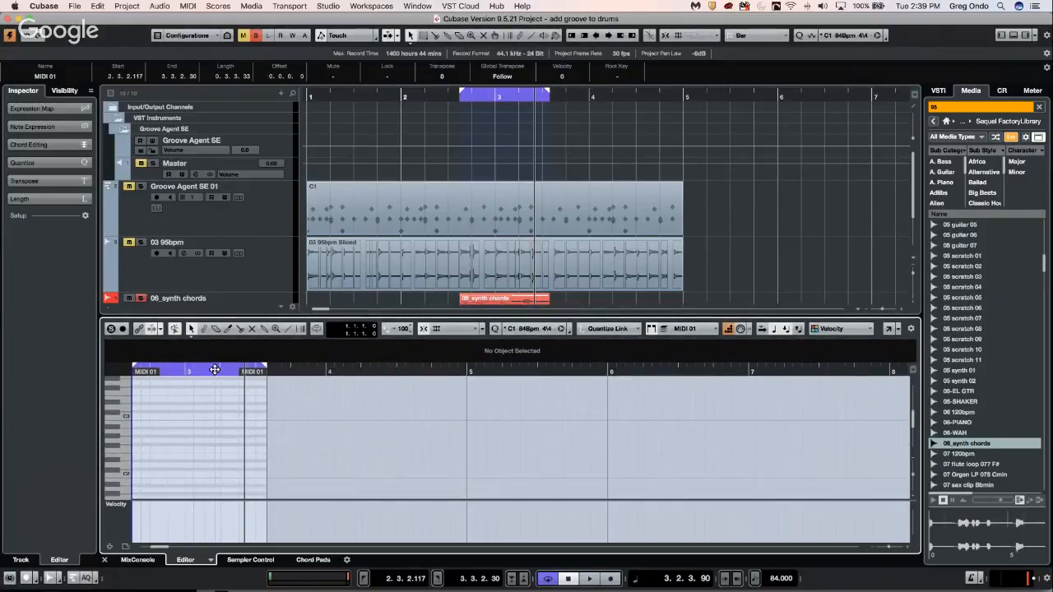
click(210, 561)
click(234, 547)
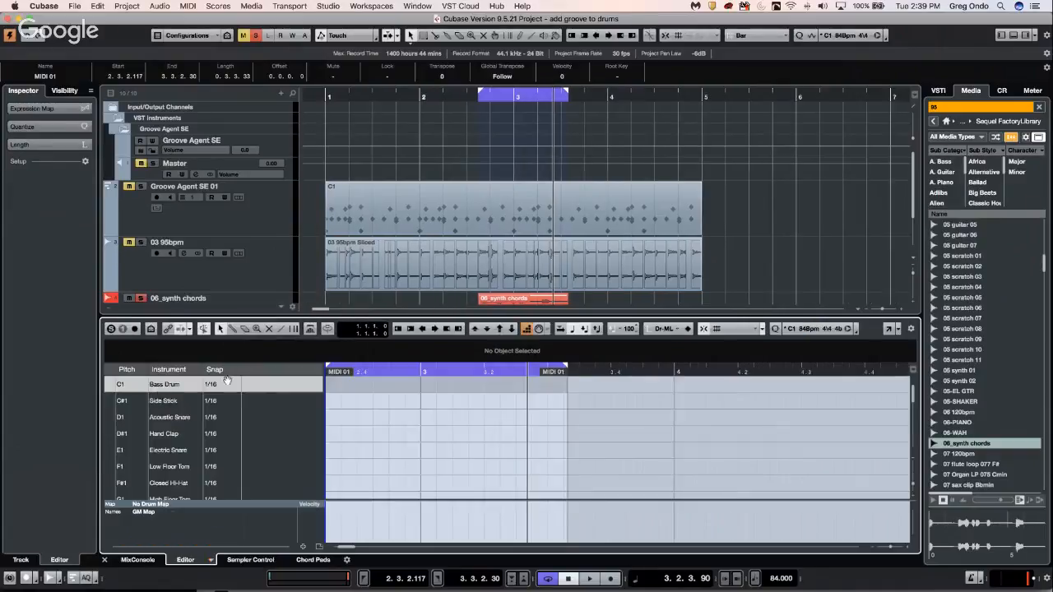
Step: Draw four Bass Drum (C1) hits at about 2.4.2, 3.1.1, 3.2.1 and 3.2.4 in the MIDI 01 part
right_click(398, 370)
right_click(385, 425)
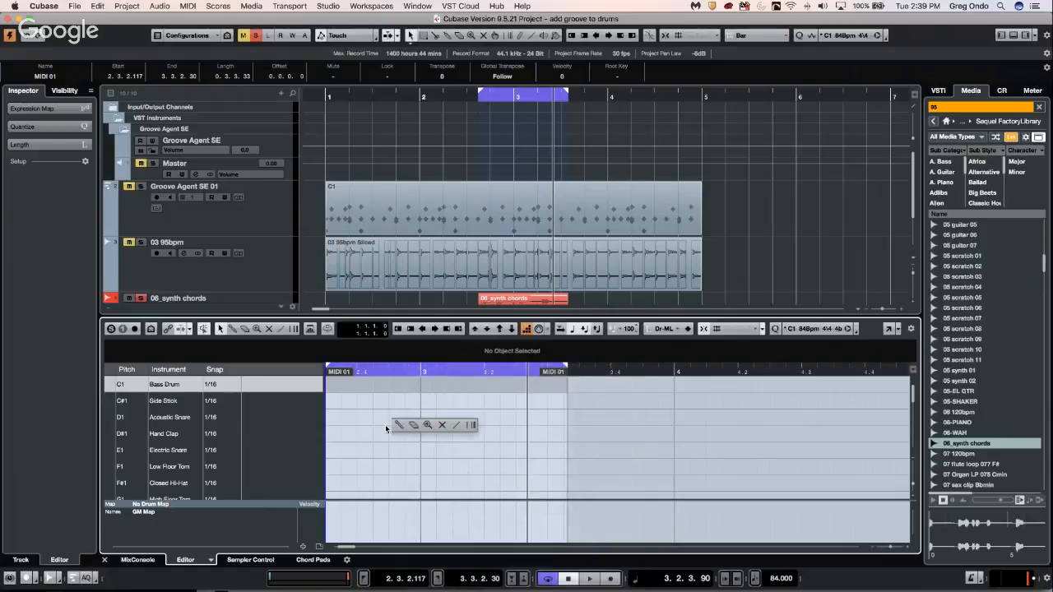
click(401, 425)
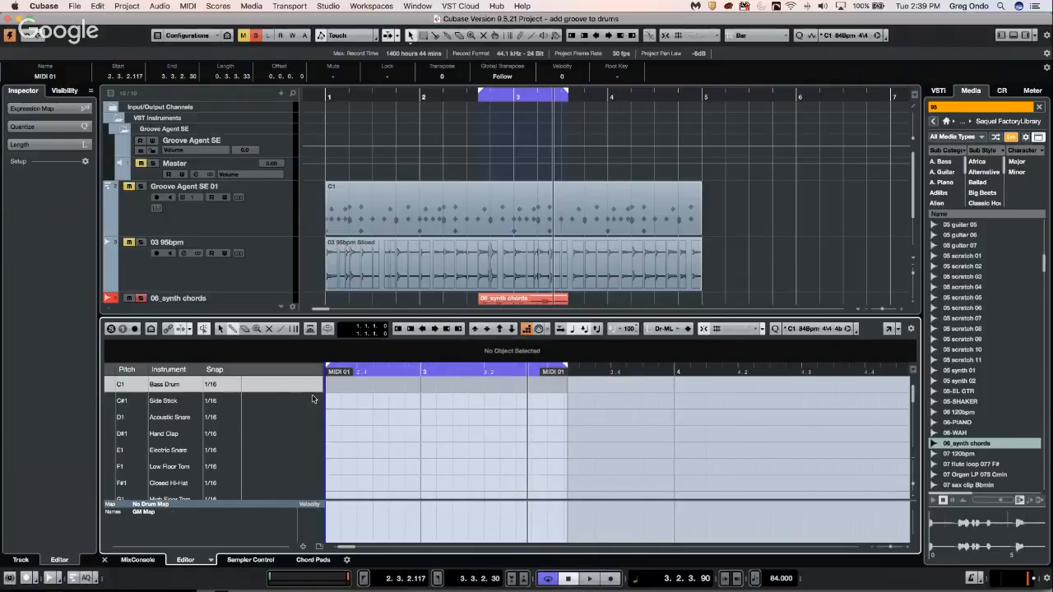
click(373, 384)
click(421, 384)
click(484, 385)
click(533, 384)
Step: Draw three Side Stick (C#1) hits at about 2.4.4, 3.1.3 and 3.2.3 between the Bass Drum hits
click(404, 401)
click(452, 400)
click(517, 400)
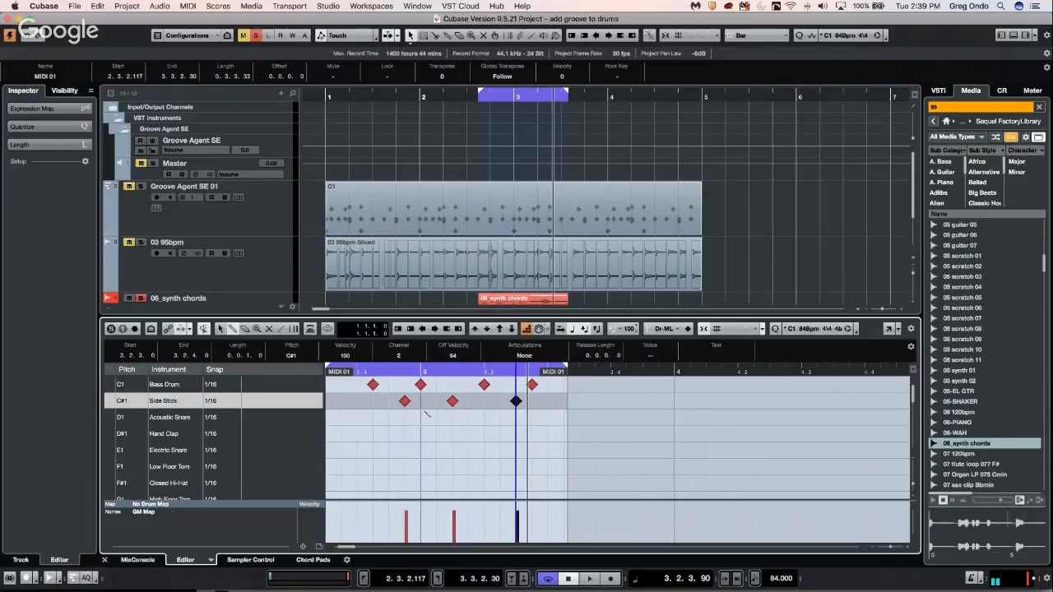
Step: Move the three Side Stick (C#1) hits up to the Acoustic Snare (D1) lane
right_click(392, 411)
click(392, 409)
drag(386, 403, 522, 417)
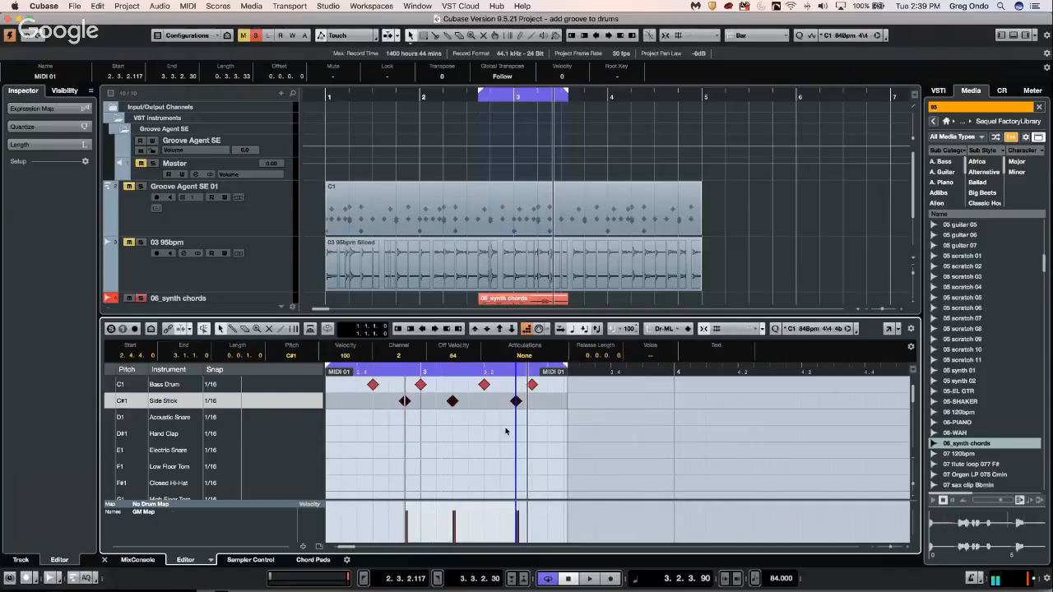
key(Up)
Step: Draw two Hand Clap (D#1) hits at about 3.1.2 and 3.2.1 in the MIDI 01 part
right_click(355, 442)
click(368, 441)
click(436, 434)
click(481, 434)
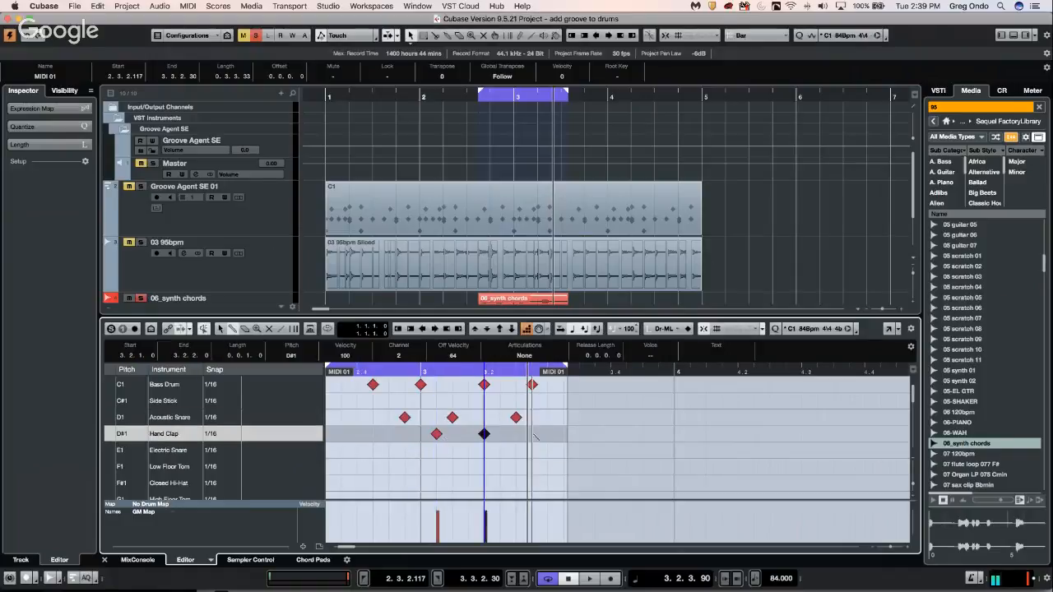
Step: Draw continuous 1/16 Closed Hi-Hat (F#1) hits from 2.4.1 to 3.3.2, plus a Low Floor Tom hit at 3.1.3 and an Electric Snare hit at 3.2.3
drag(357, 483, 564, 483)
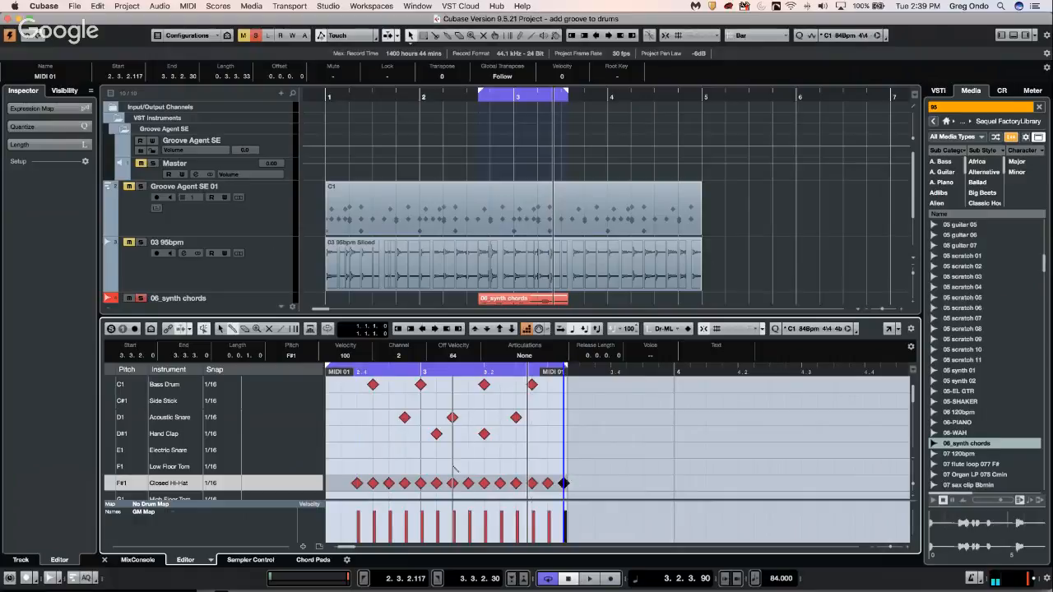
click(452, 466)
click(519, 450)
Step: Draw a Pedal Hi-Hat hit at about 3.1.2, a Low Tom hit at 3.1.4 and Open Hi-Hat hits at 3.2.1 and 3.2.4
scroll(389, 479, down, 2)
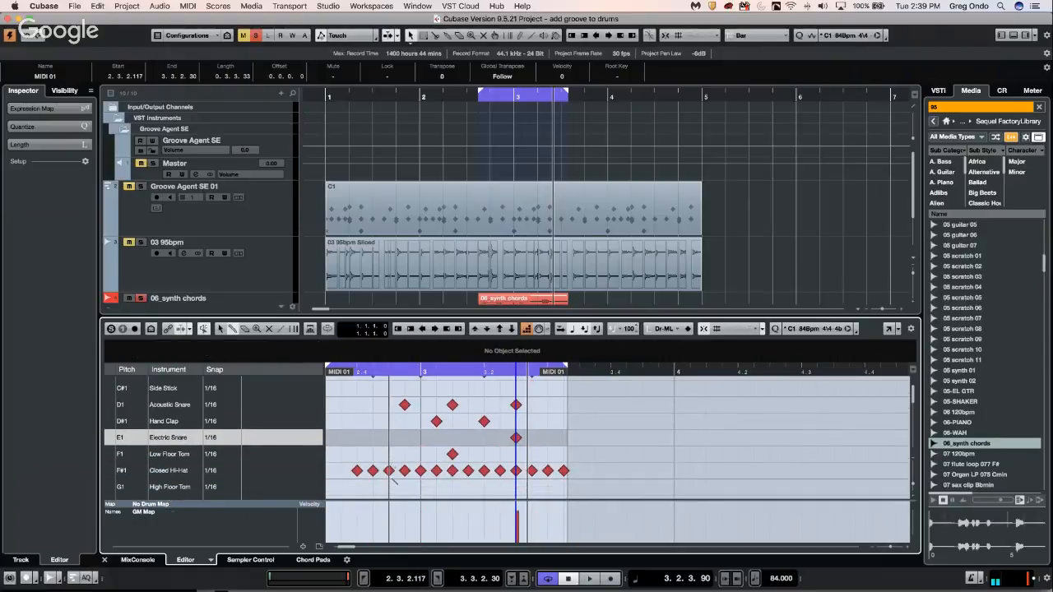
scroll(415, 480, down, 5)
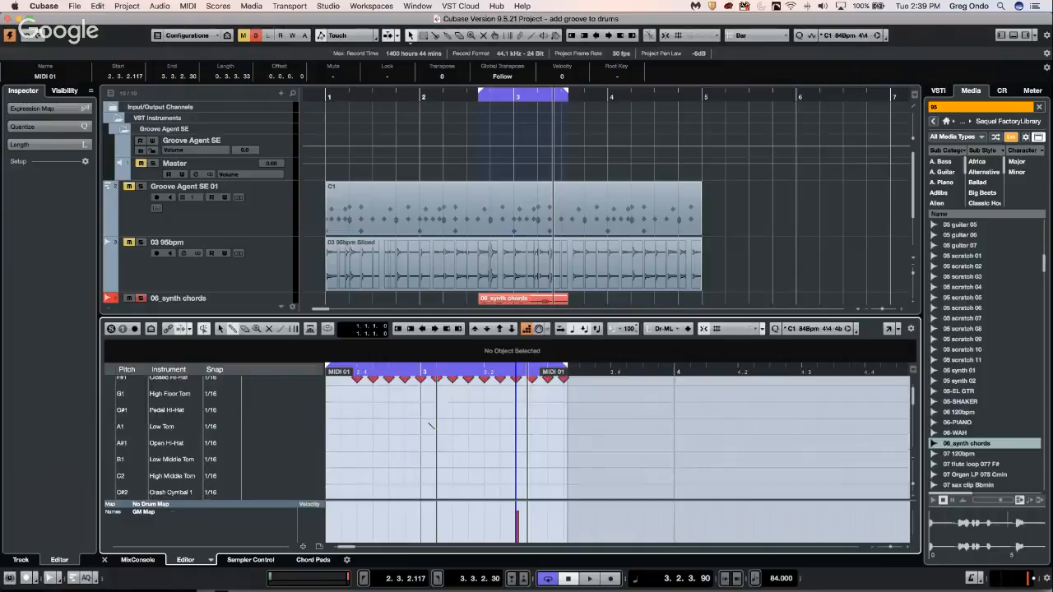
click(436, 413)
click(468, 428)
click(484, 445)
click(532, 446)
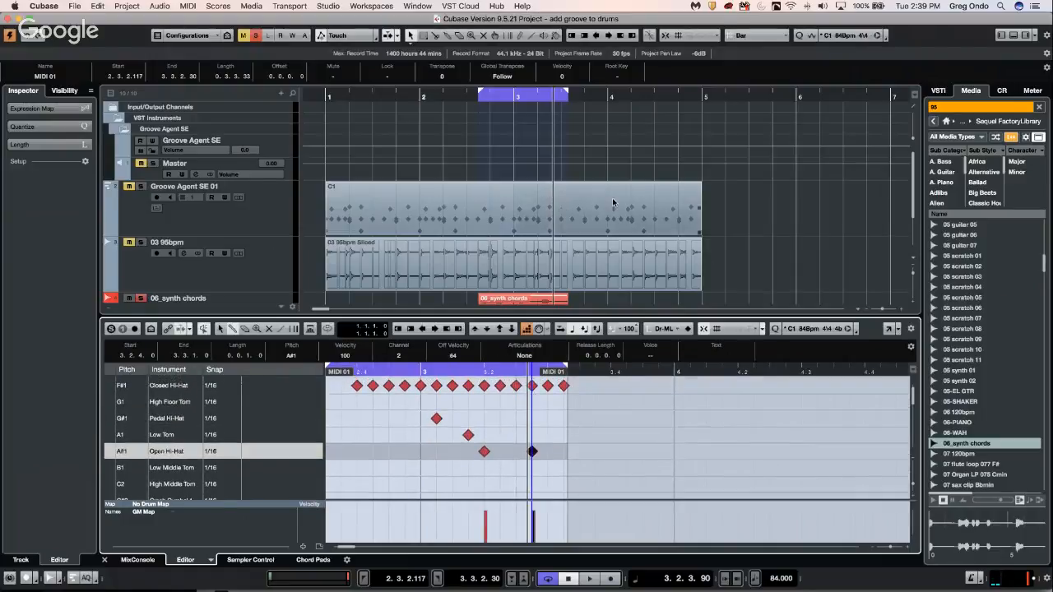
Step: Assign the GM Map drum map to the MIDI 01 track
scroll(596, 188, down, 3)
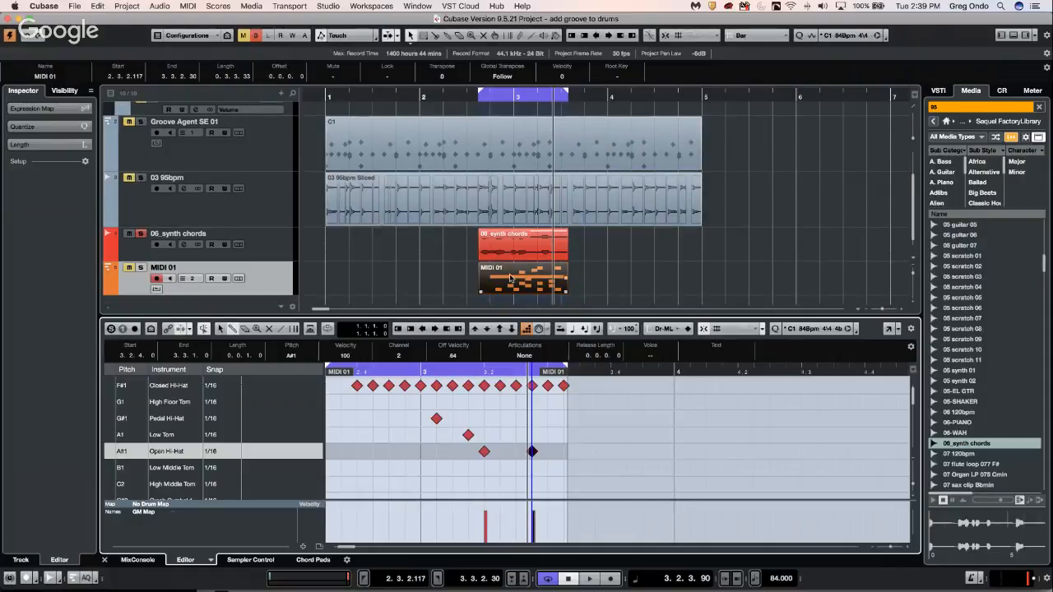
click(277, 281)
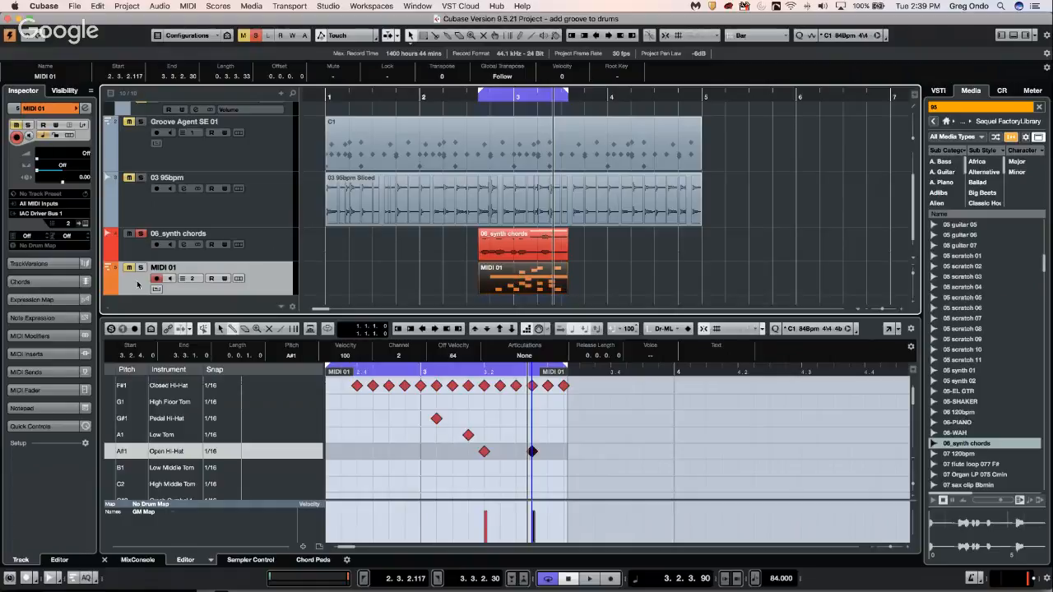
click(57, 246)
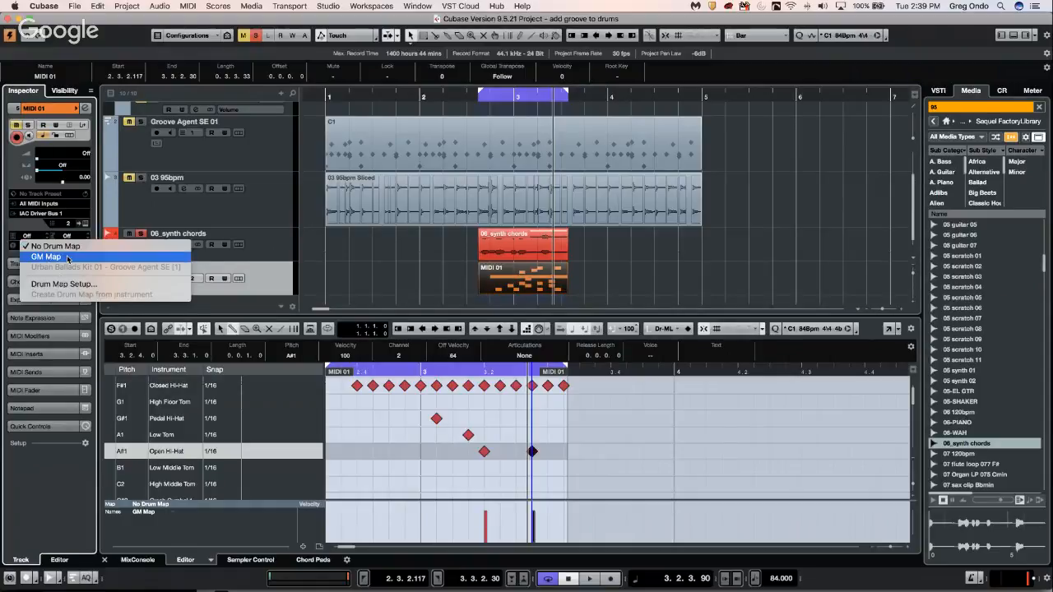
click(46, 257)
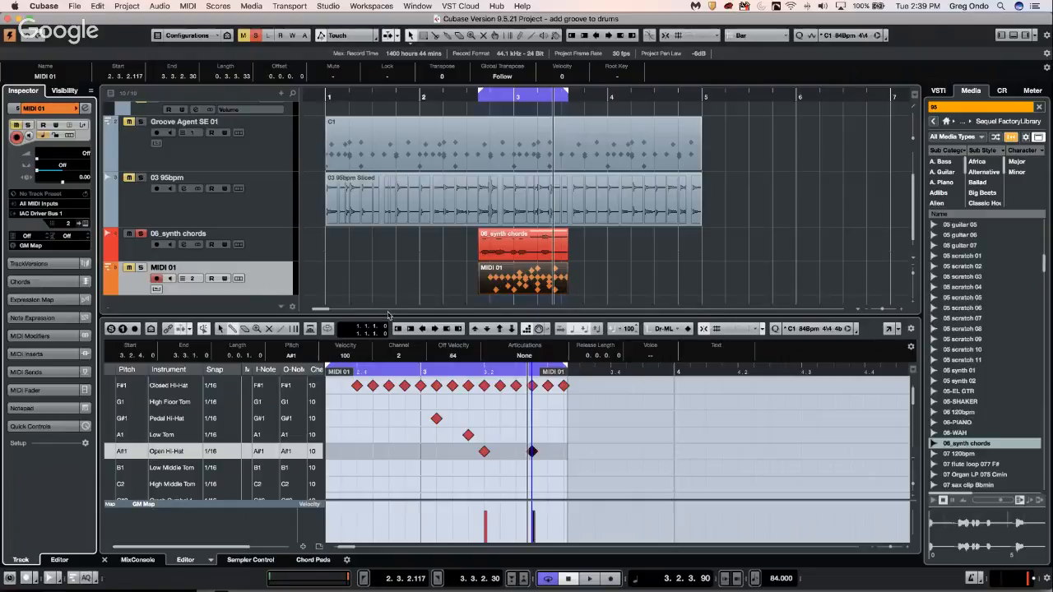
Step: Enlarge the arrangement area and dissolve the MIDI 01 part by separate pitches with Optimized Display enabled
drag(391, 317, 395, 360)
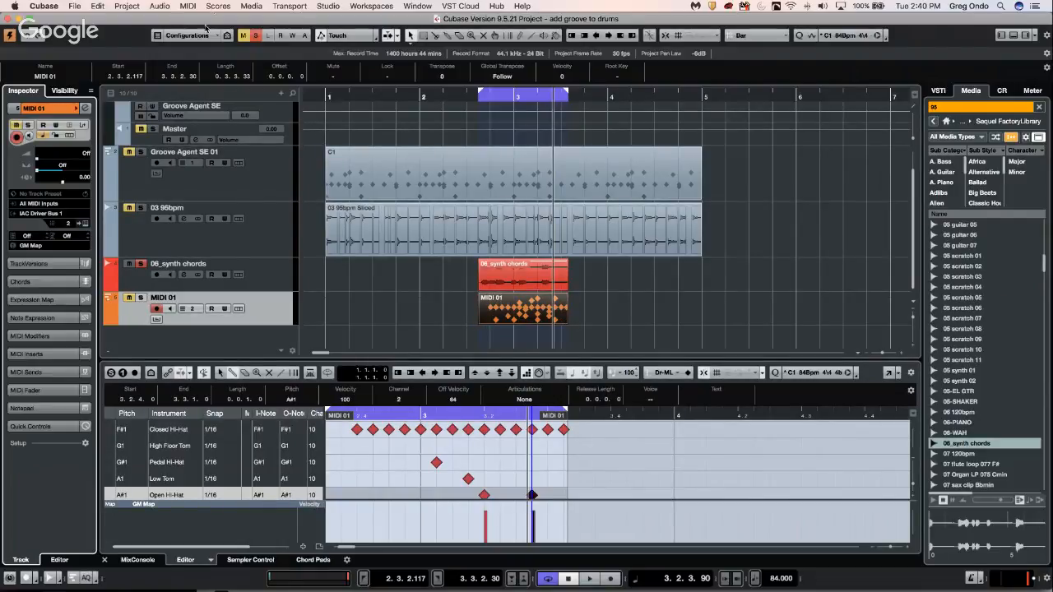
click(187, 6)
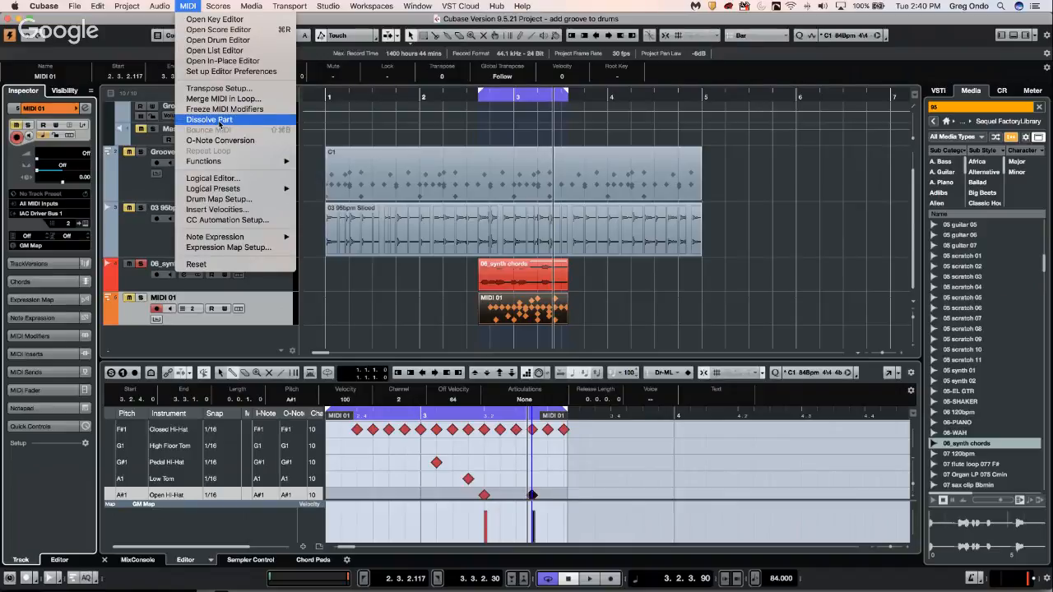
click(218, 120)
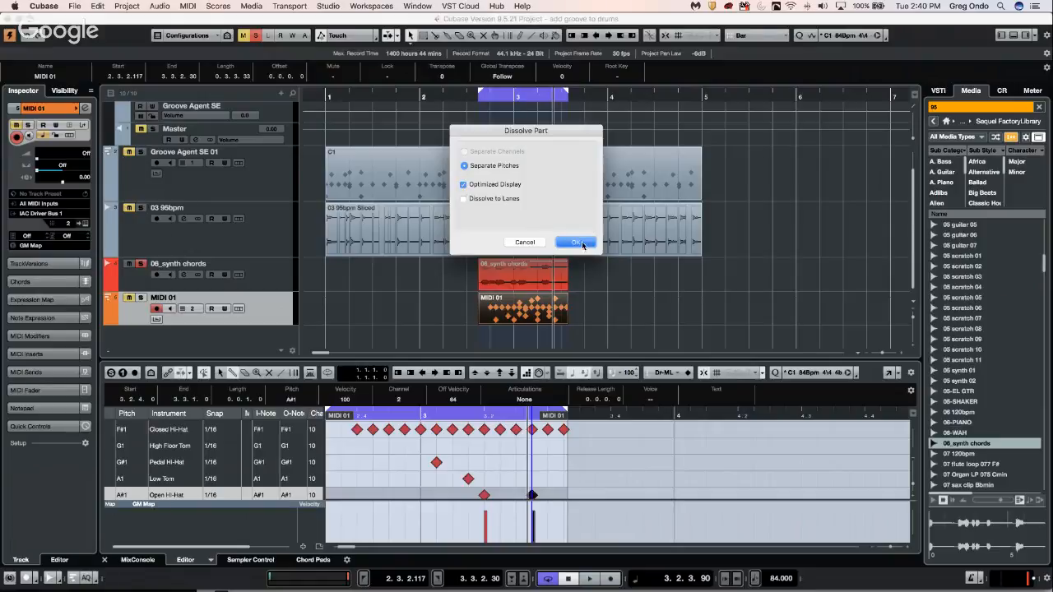
click(579, 242)
Step: Examine the separate tracks dissolved from the MIDI 01 part, giving the arrangement area more height
scroll(770, 204, down, 3)
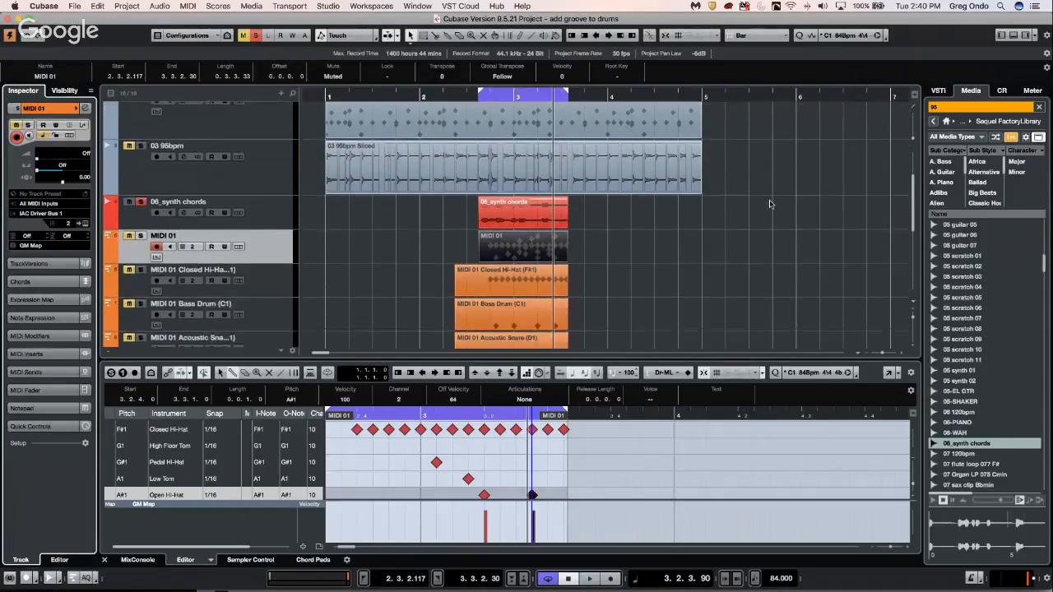
scroll(768, 204, down, 2)
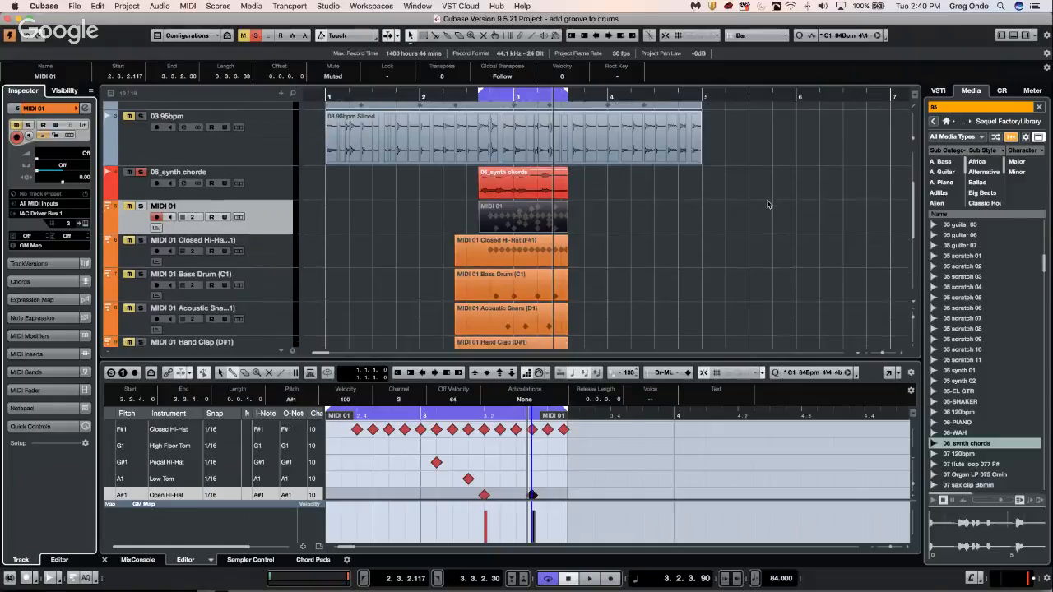
scroll(767, 206, down, 3)
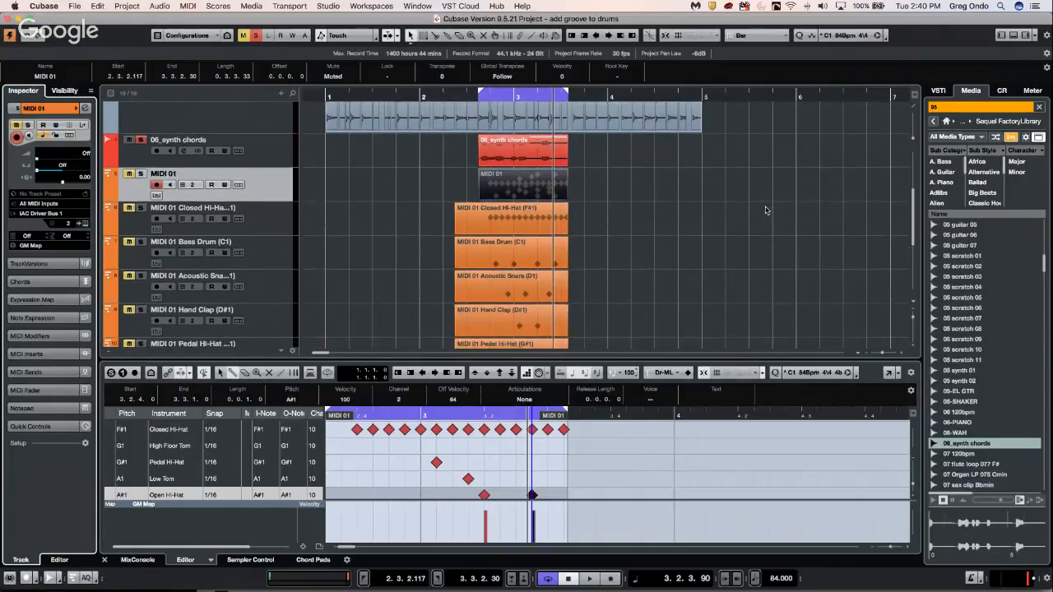
scroll(765, 210, down, 1)
scroll(762, 215, down, 4)
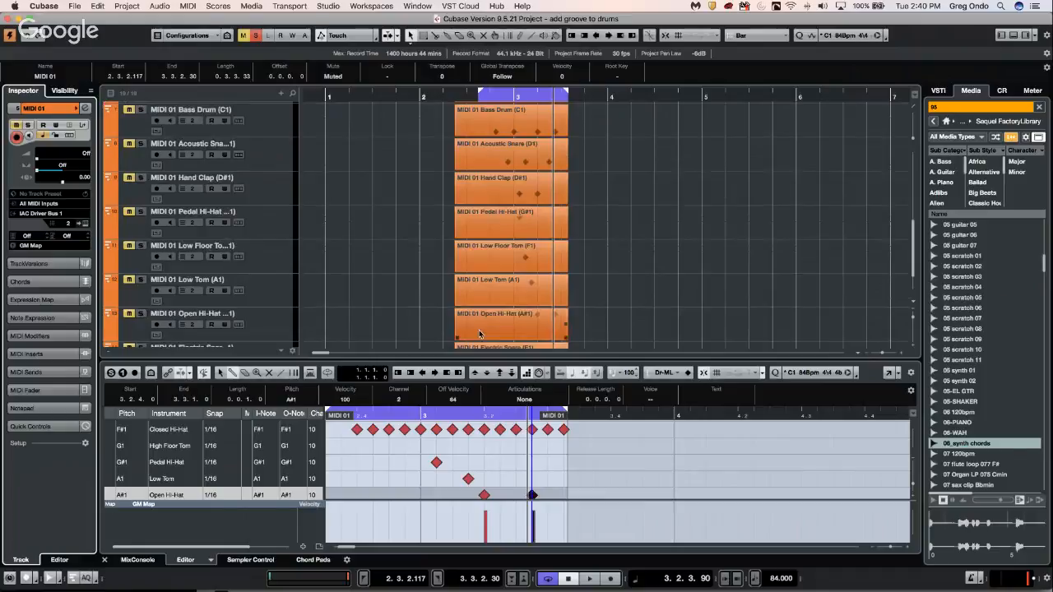
scroll(650, 256, down, 2)
scroll(630, 260, up, 6)
scroll(629, 260, down, 2)
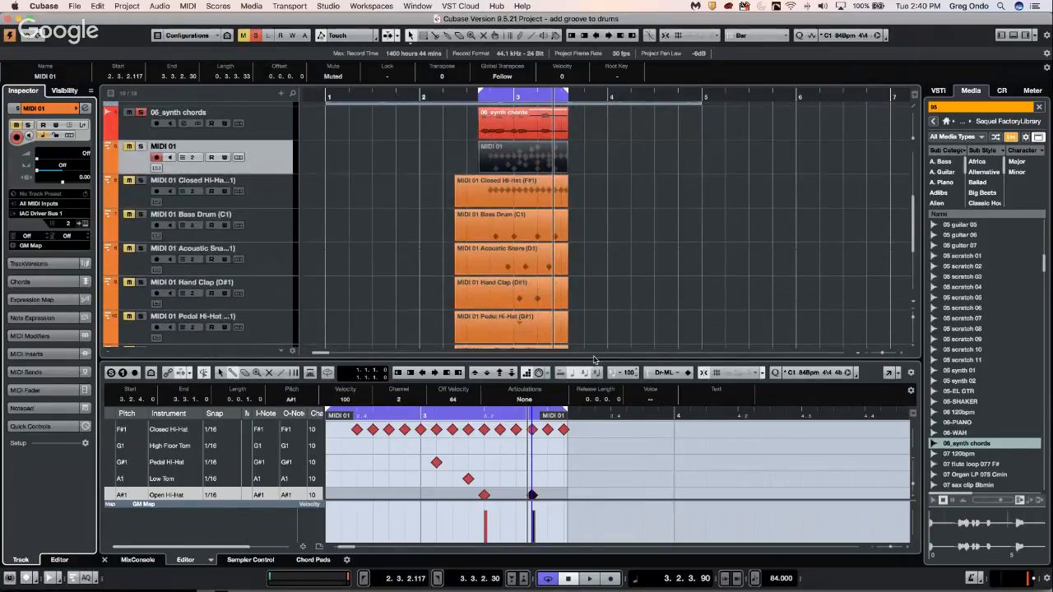
drag(599, 359, 599, 403)
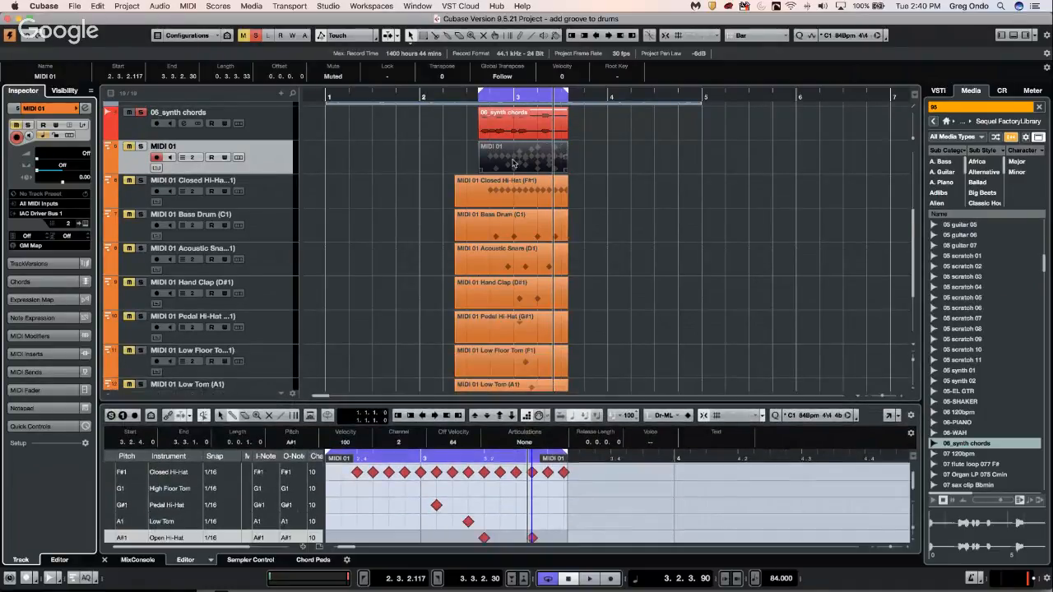
Step: Review the Dissolve Part options for the MIDI 01 part without applying them
click(218, 7)
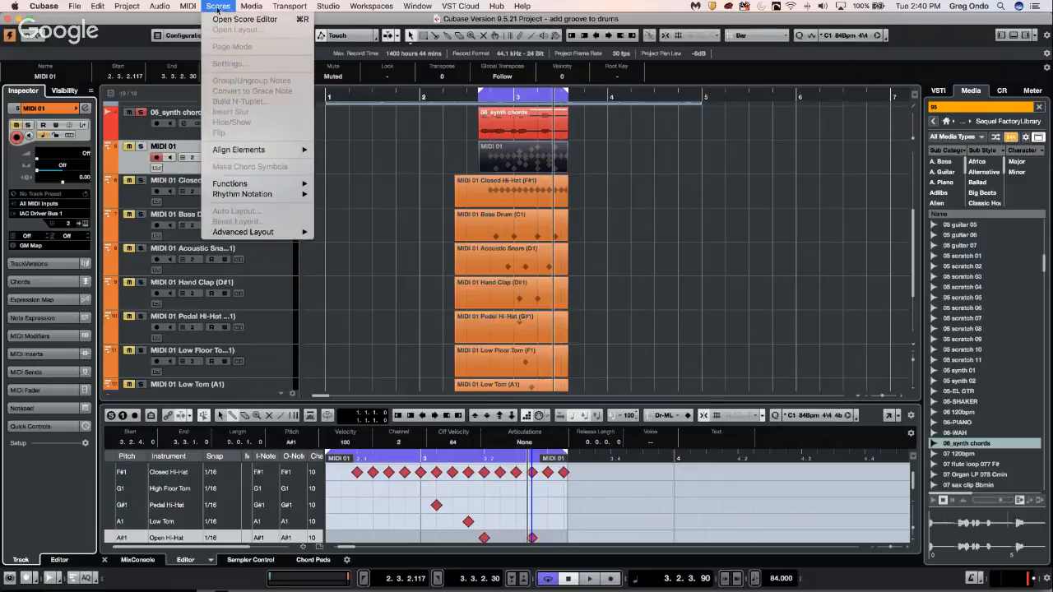
mouse_move(189, 8)
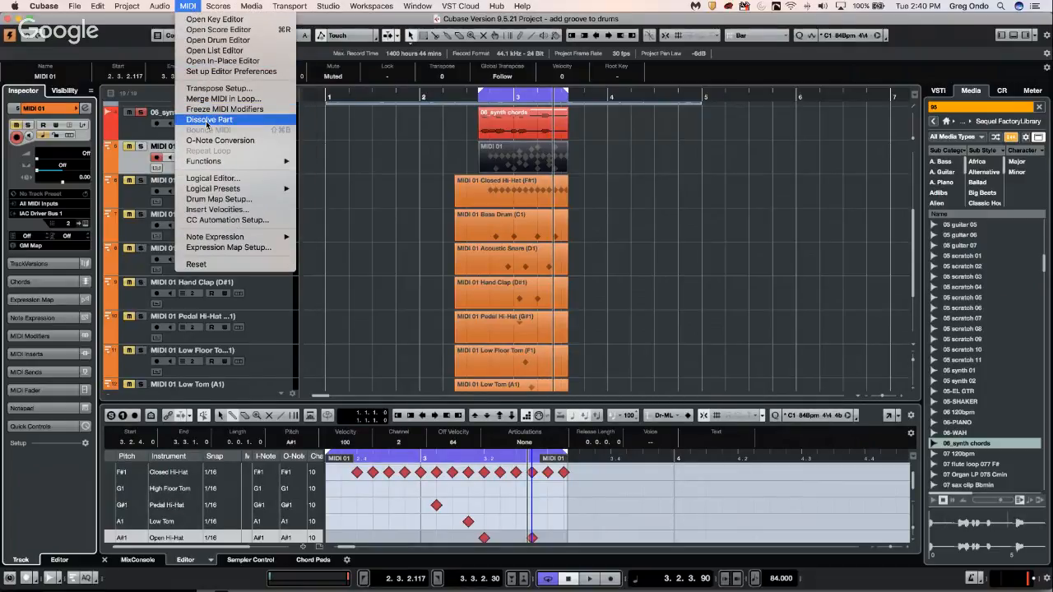
click(207, 120)
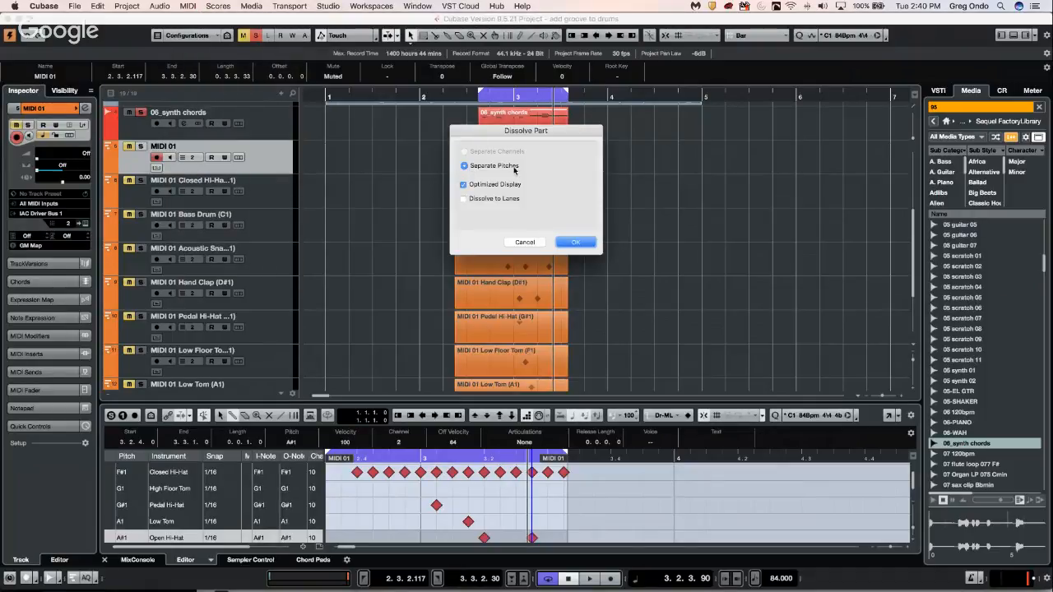
click(523, 243)
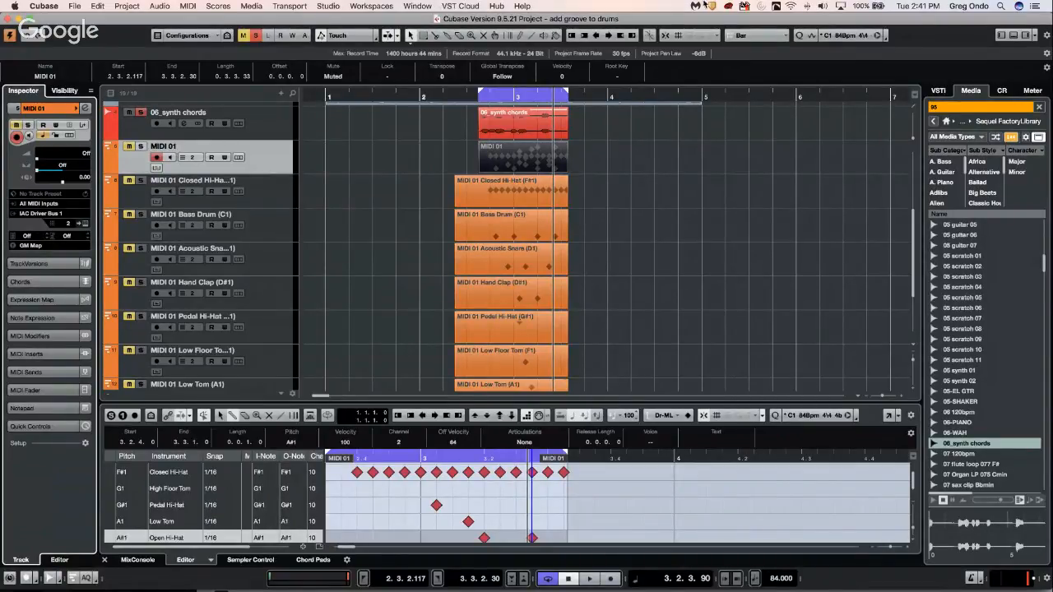
Step: Create a new empty project in the default location
click(74, 7)
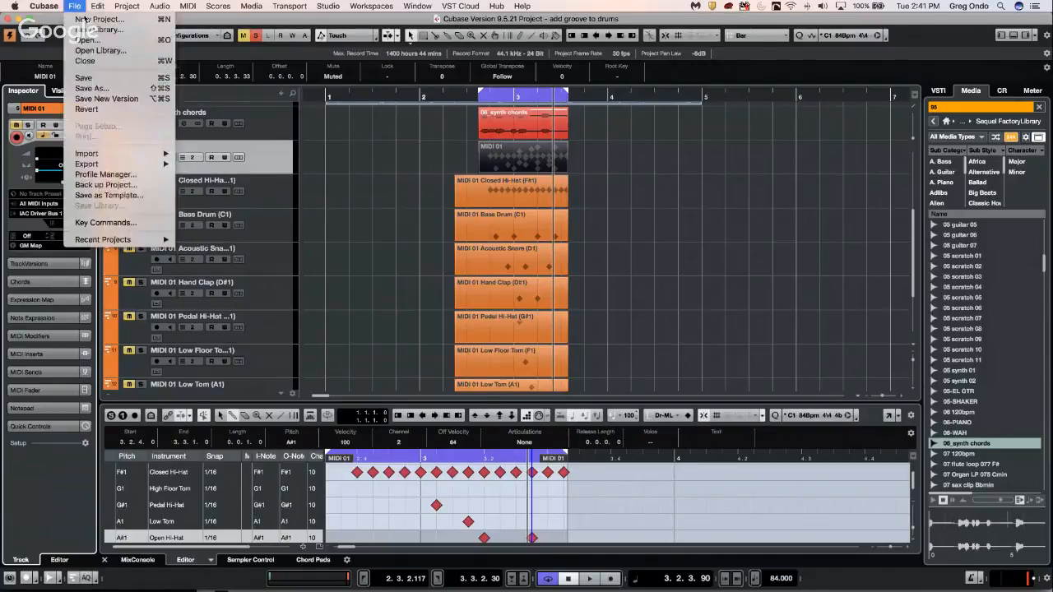
click(86, 23)
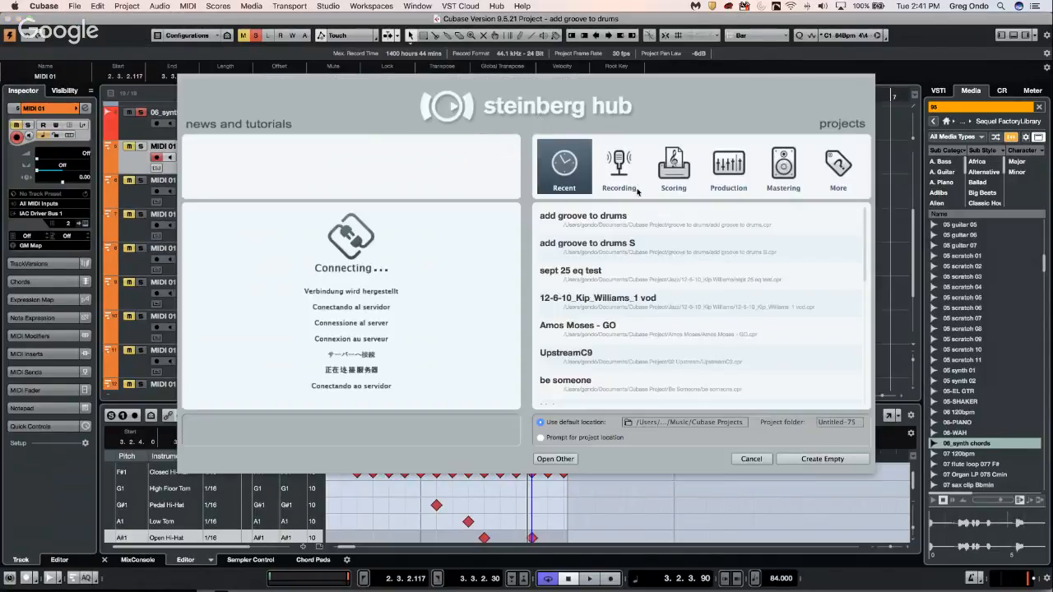
click(824, 463)
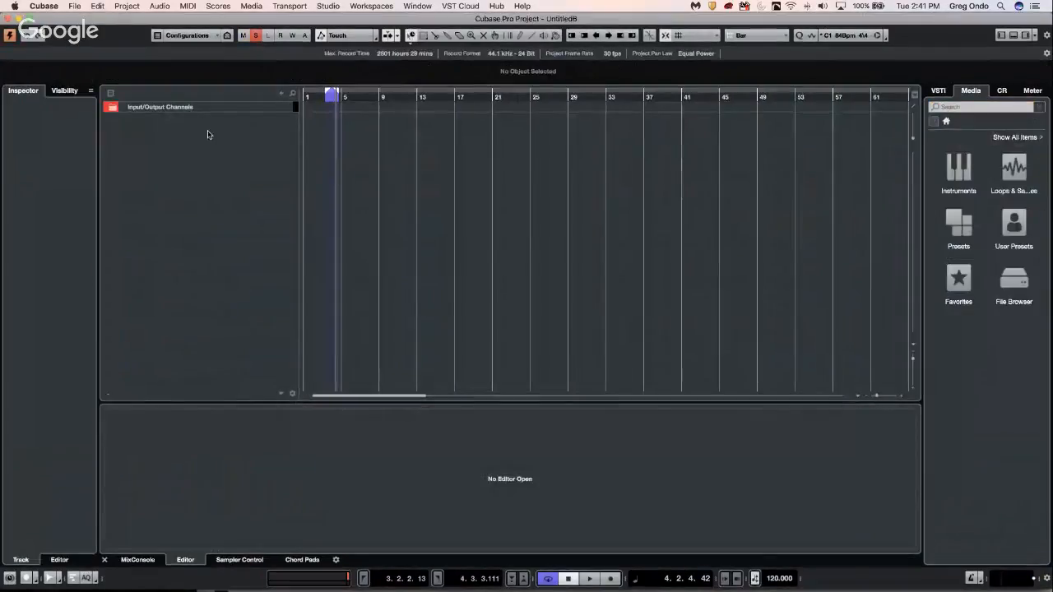
Step: Add 24 stereo audio tracks routed to Stereo Out
right_click(213, 130)
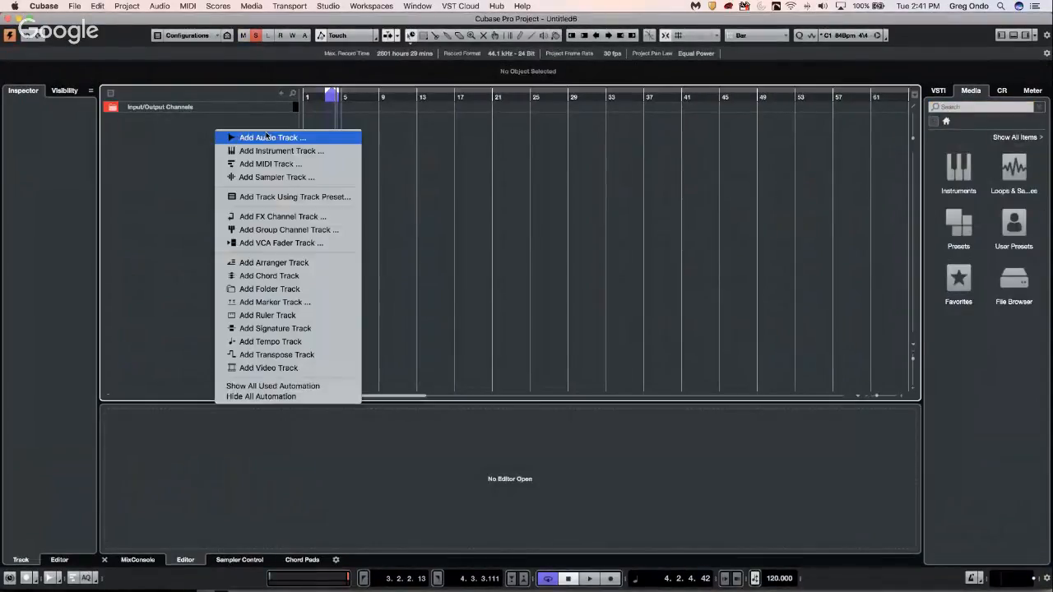
click(260, 141)
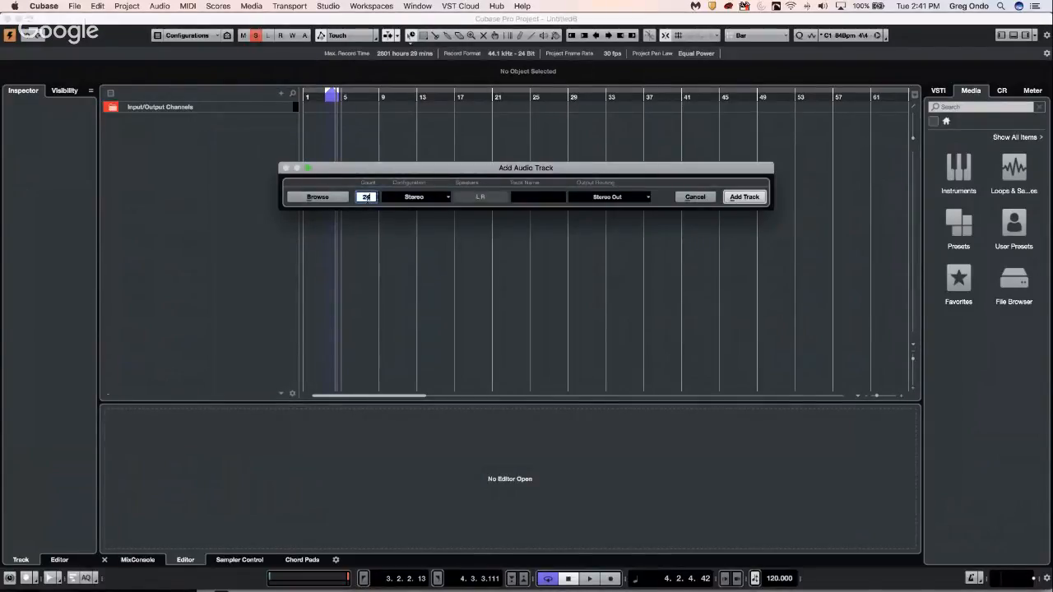
key(Return)
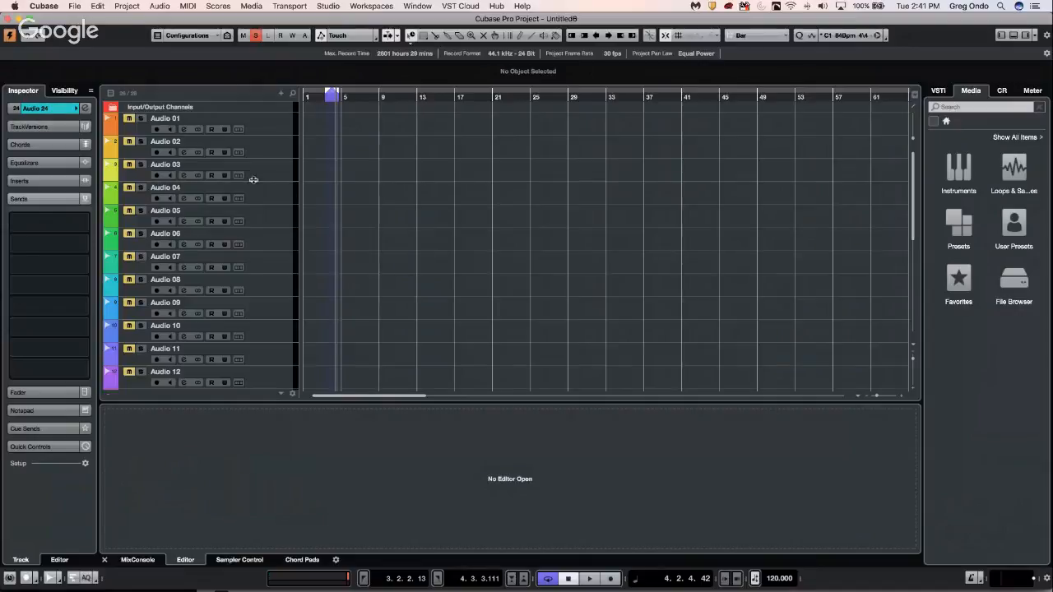
Step: Select all tracks from Audio 01 to Audio 24 and shrink their height until every track fits in view
scroll(262, 197, down, 5)
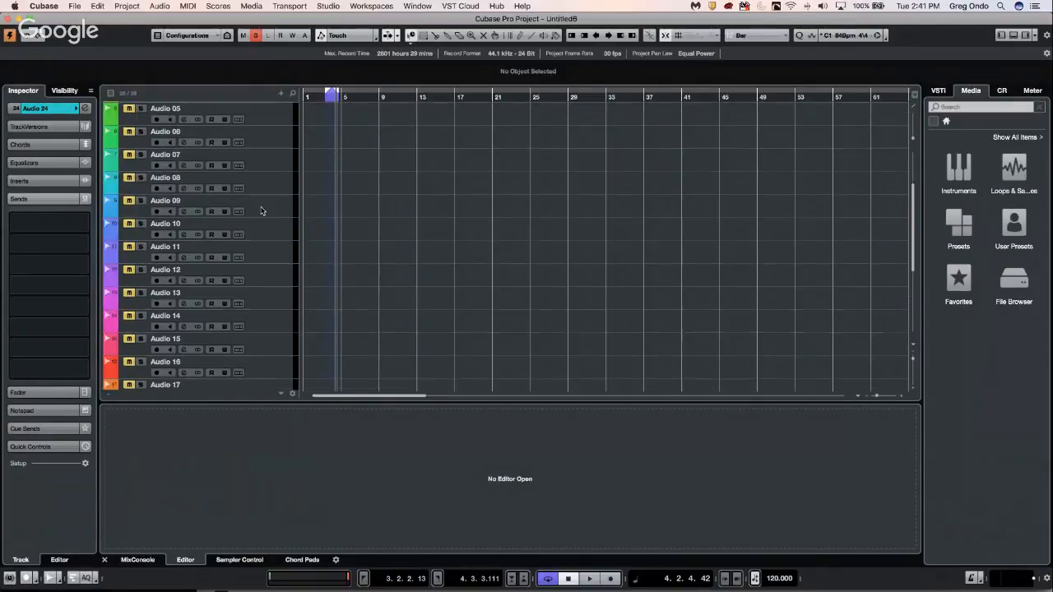
scroll(269, 331, down, 3)
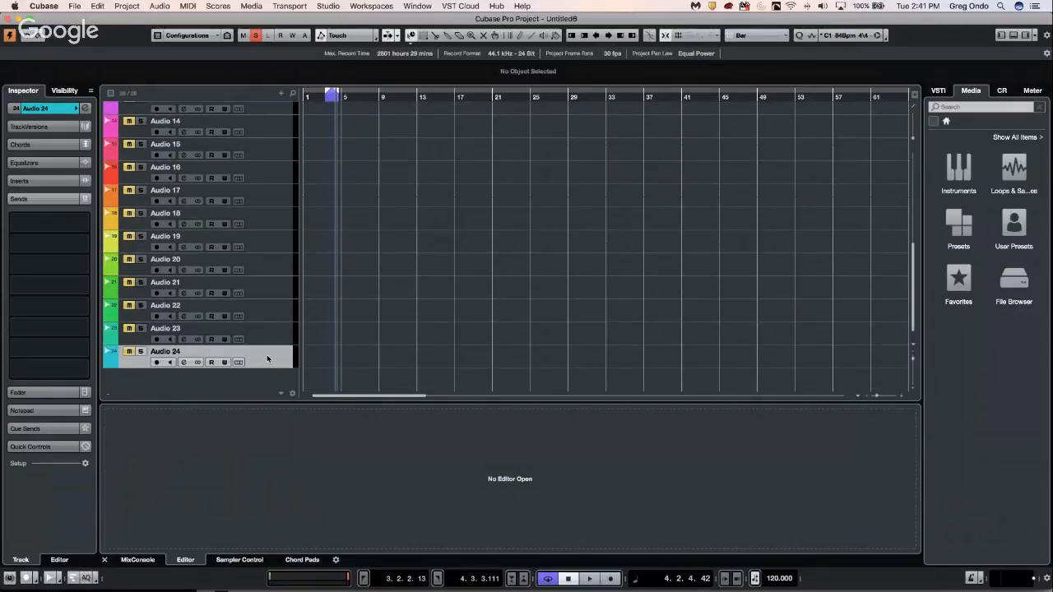
scroll(278, 190, up, 7)
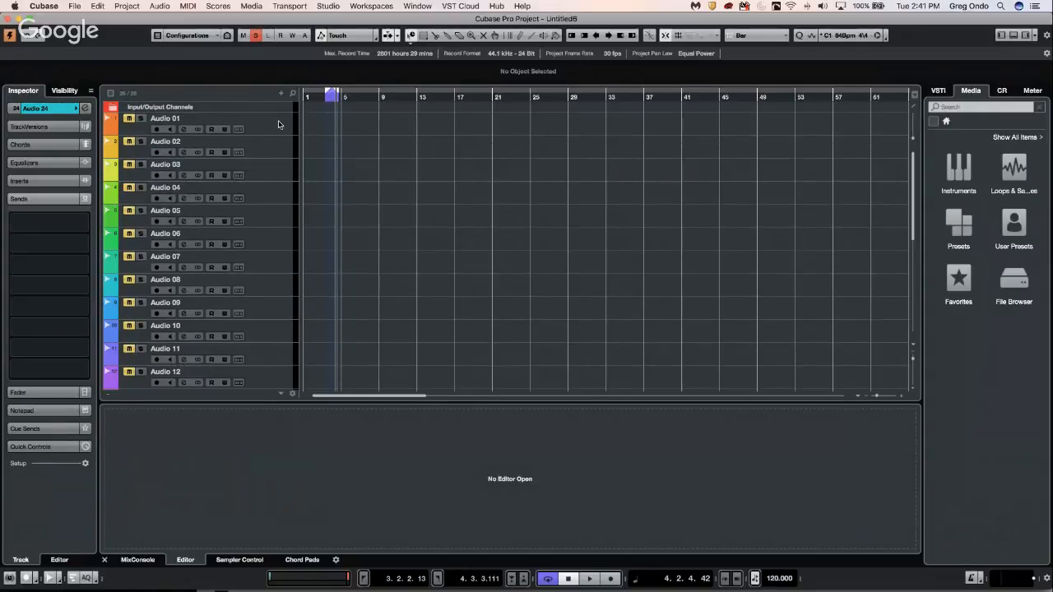
shift+click(279, 124)
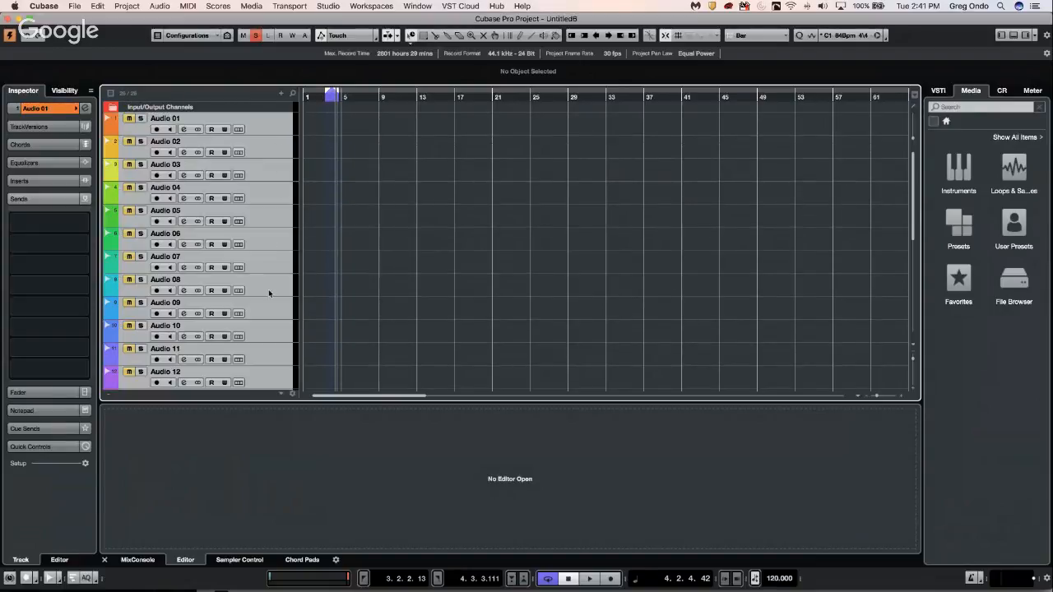
drag(272, 249, 273, 231)
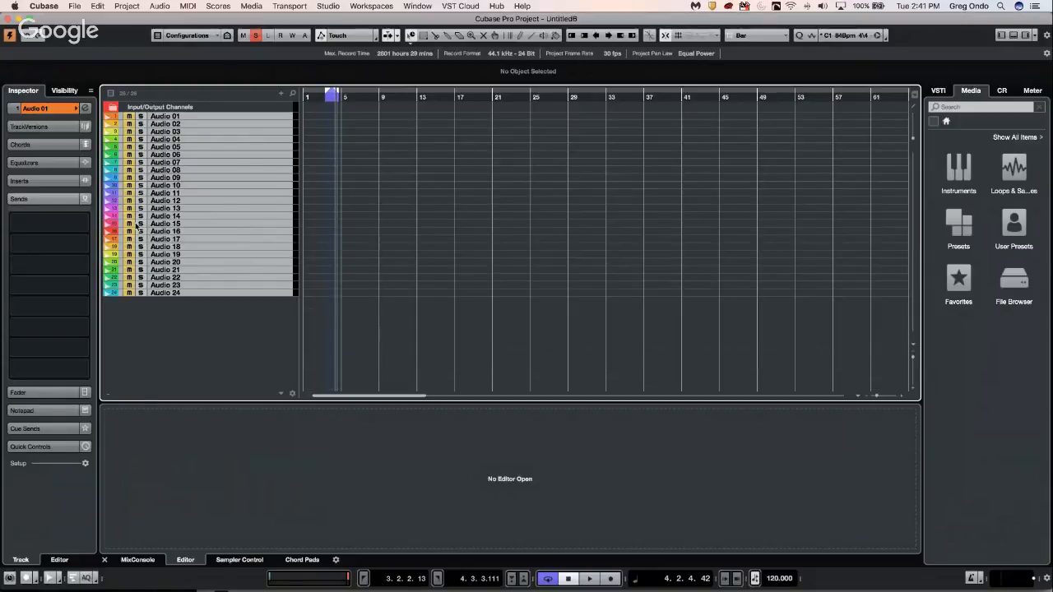
scroll(450, 179, left, 1)
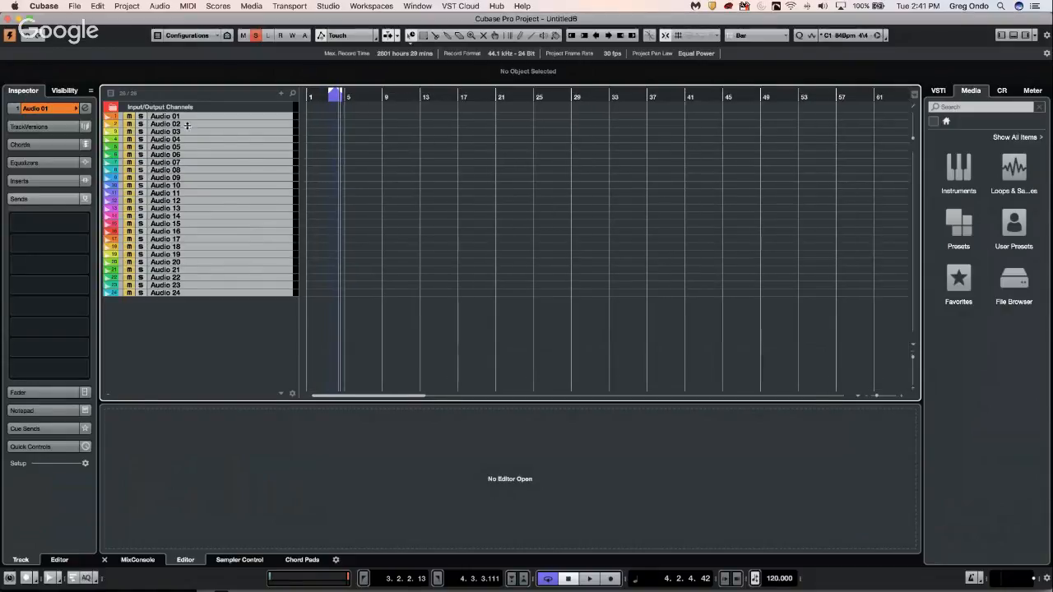
Step: Open the preferences and look through the Editing and Event Display pages for the track color settings under Event Display-Tracks
click(74, 6)
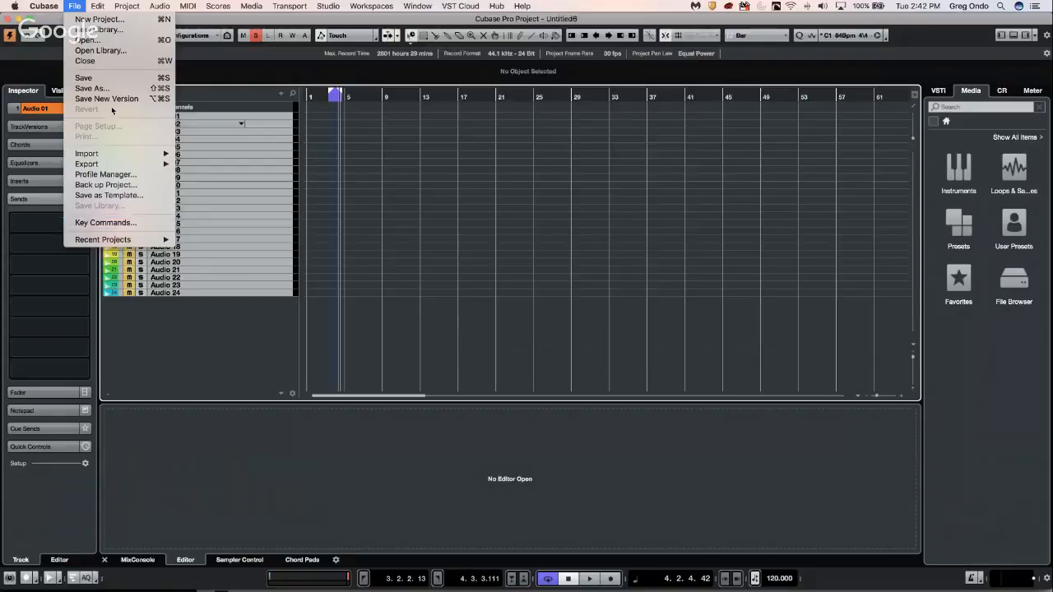
mouse_move(44, 6)
click(50, 36)
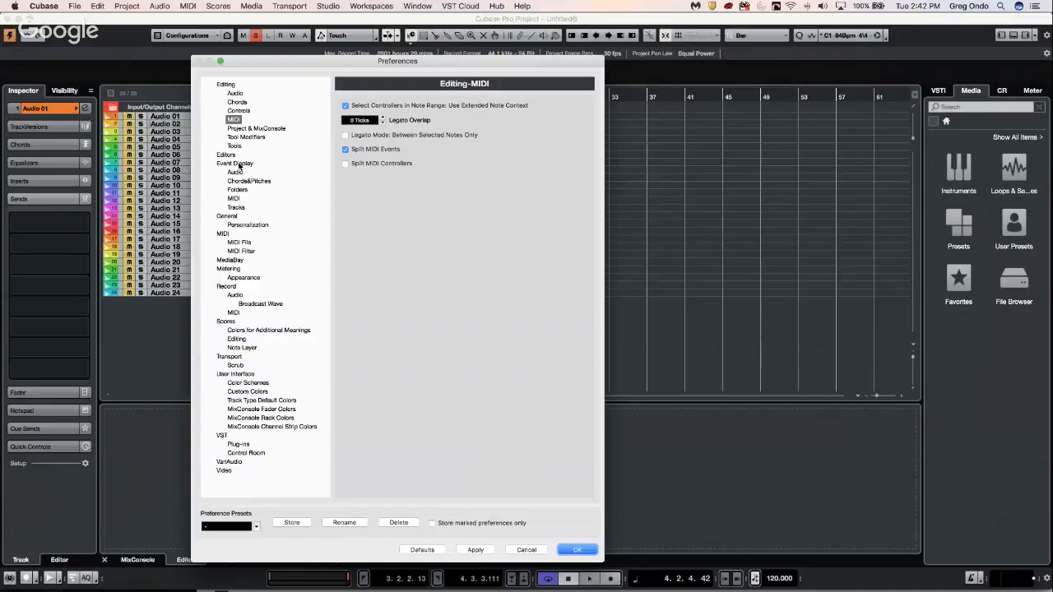
click(238, 163)
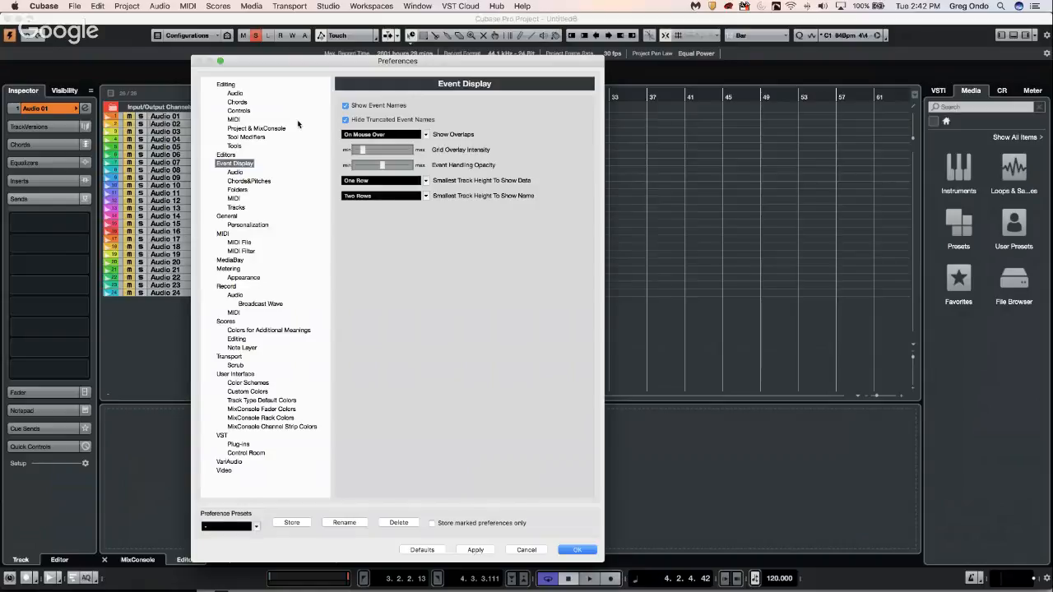
click(258, 129)
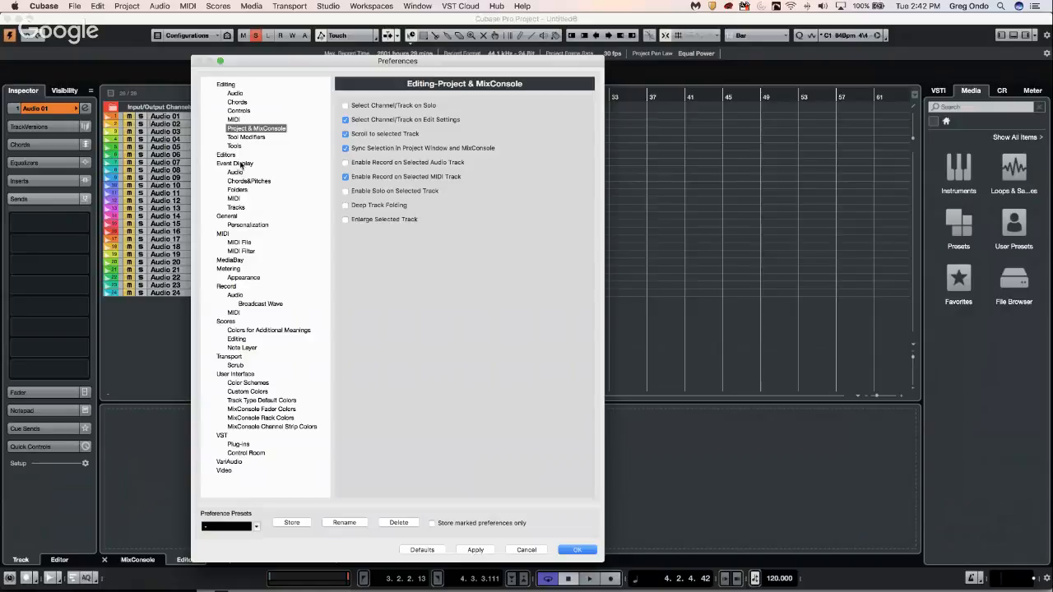
click(244, 165)
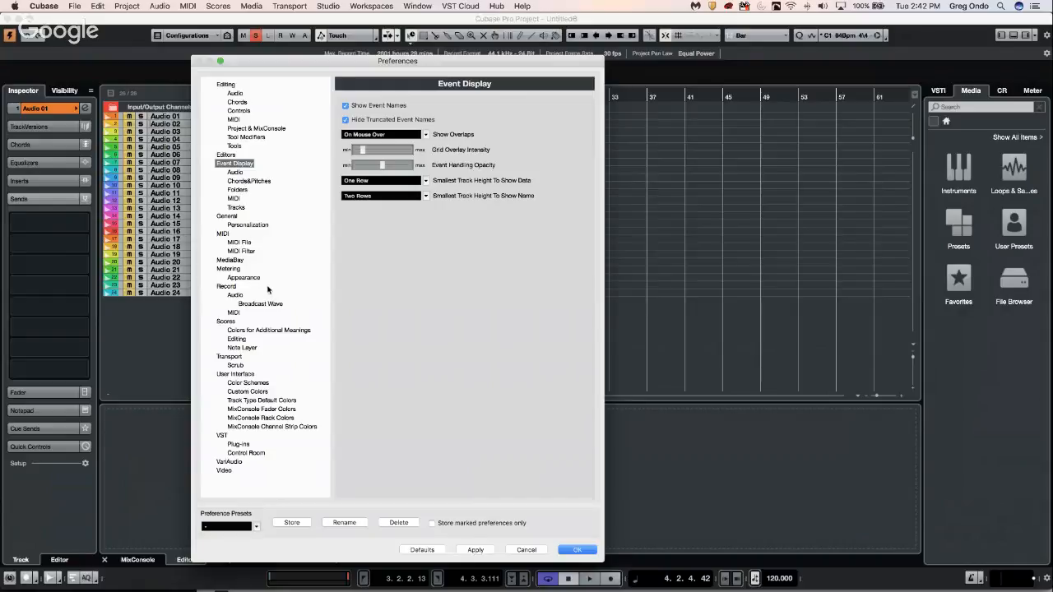
click(237, 173)
click(242, 182)
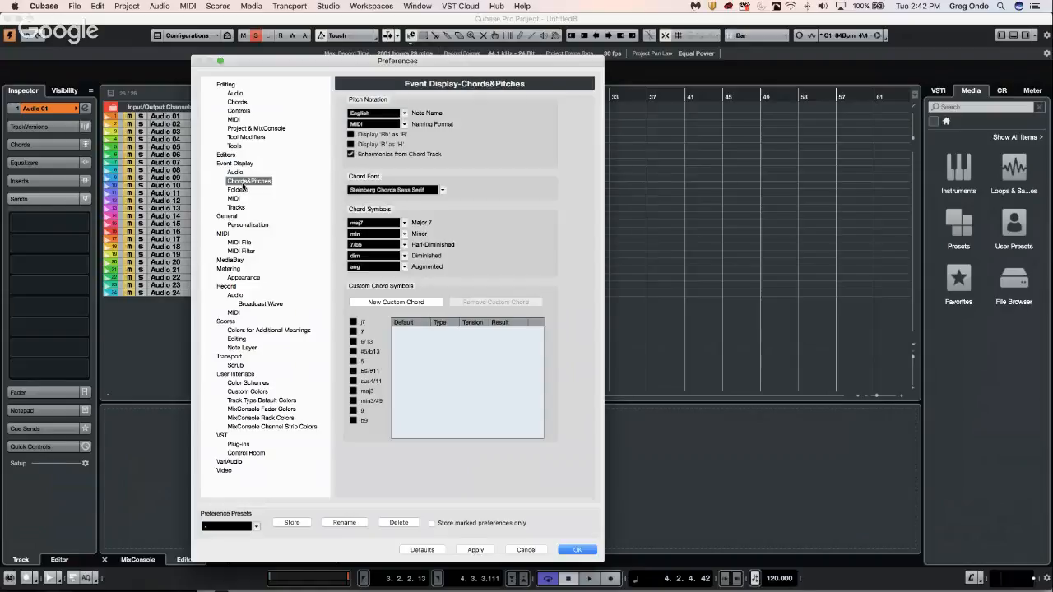
click(244, 199)
click(245, 208)
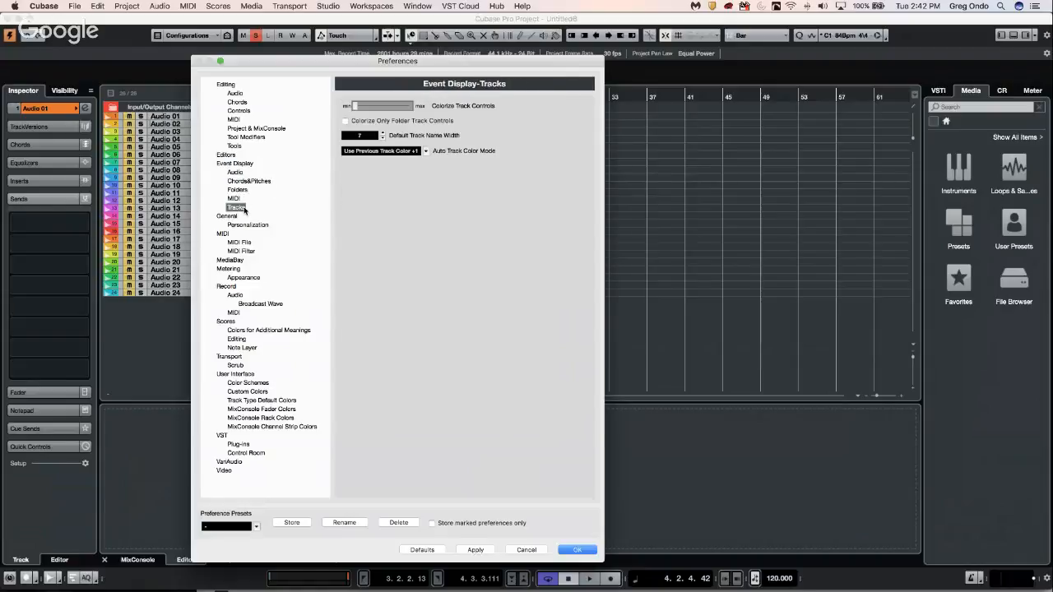
Step: Review the Auto Track Color Mode choices without changing the mode, and close the preferences
click(424, 151)
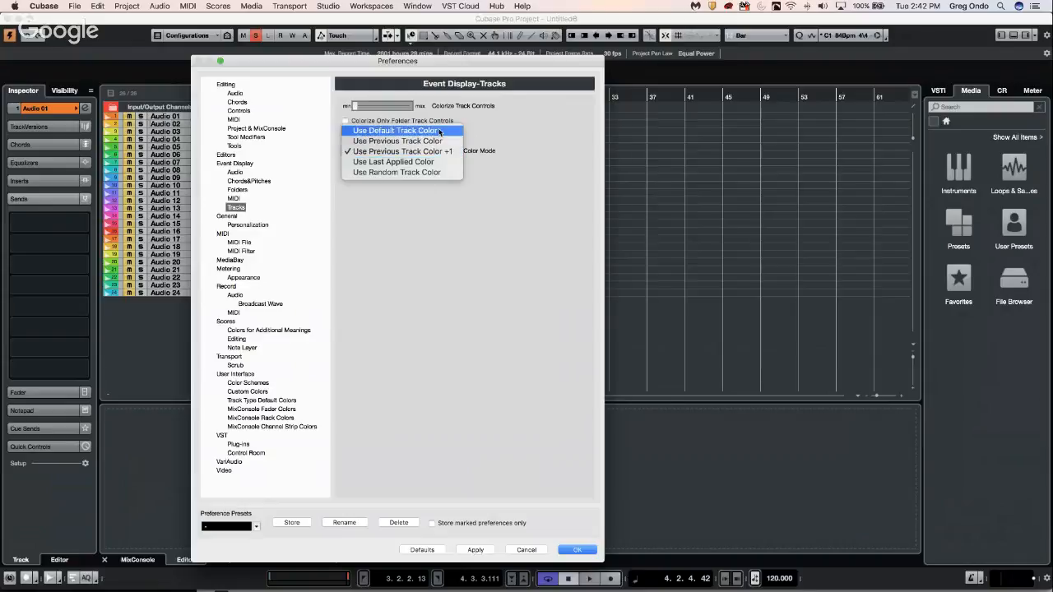
click(573, 494)
click(584, 551)
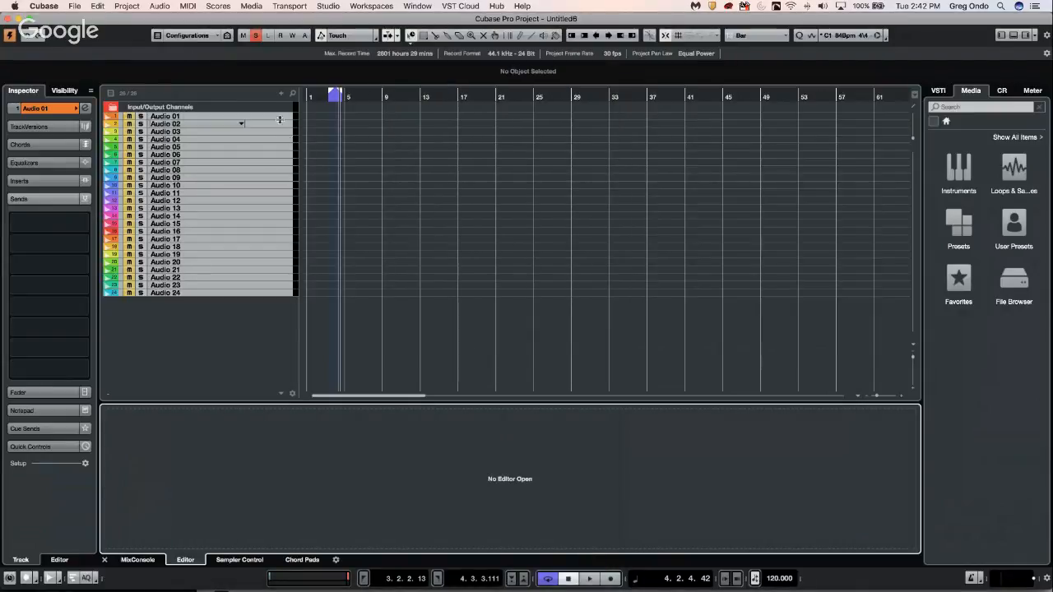
Step: Select tracks Audio 01 to Audio 07 and assign them Color 1
click(278, 116)
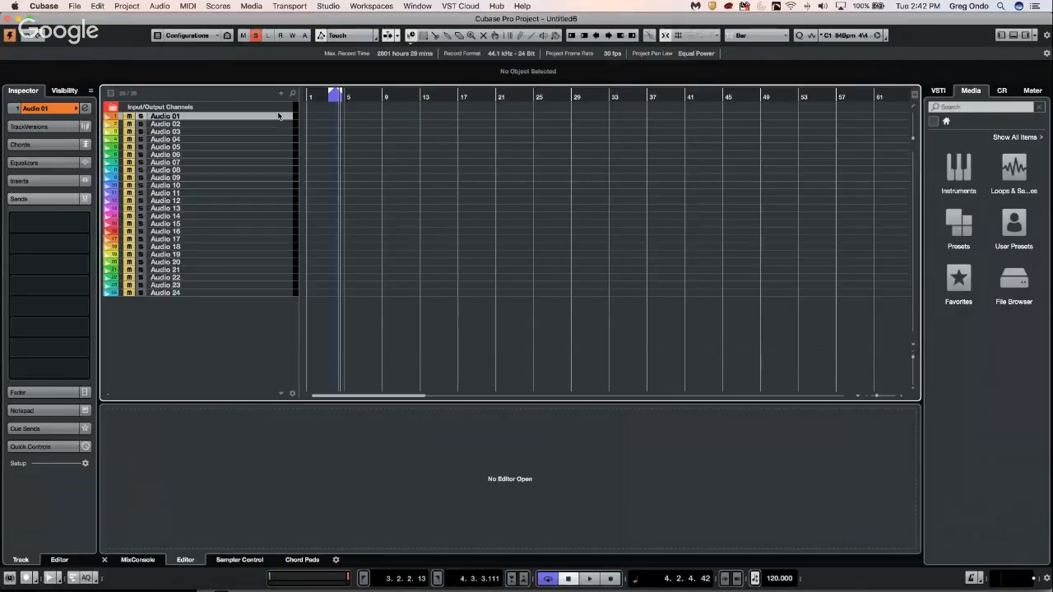
shift+click(269, 166)
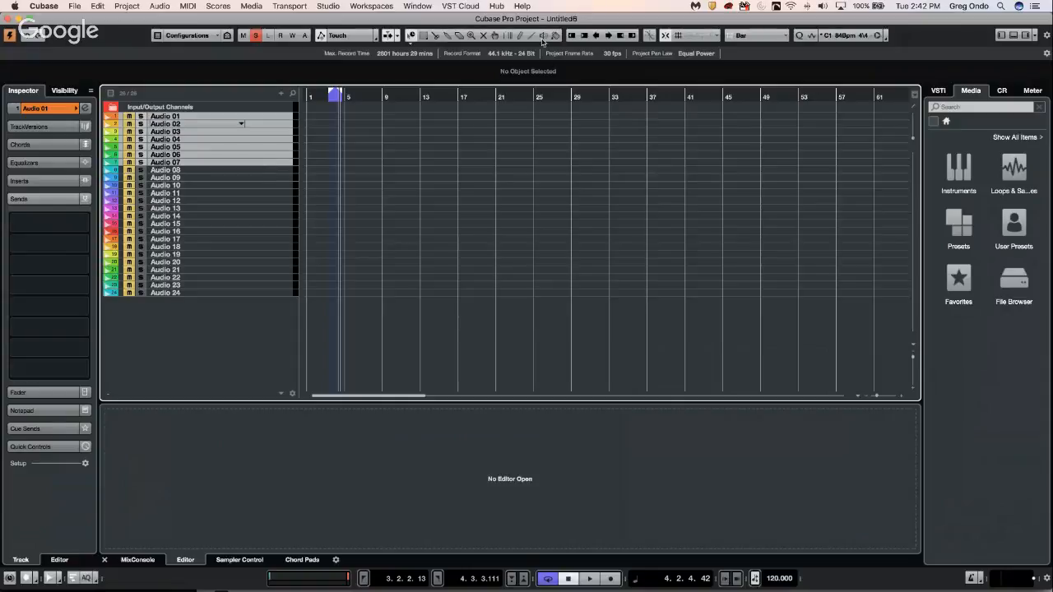
click(557, 37)
click(557, 37)
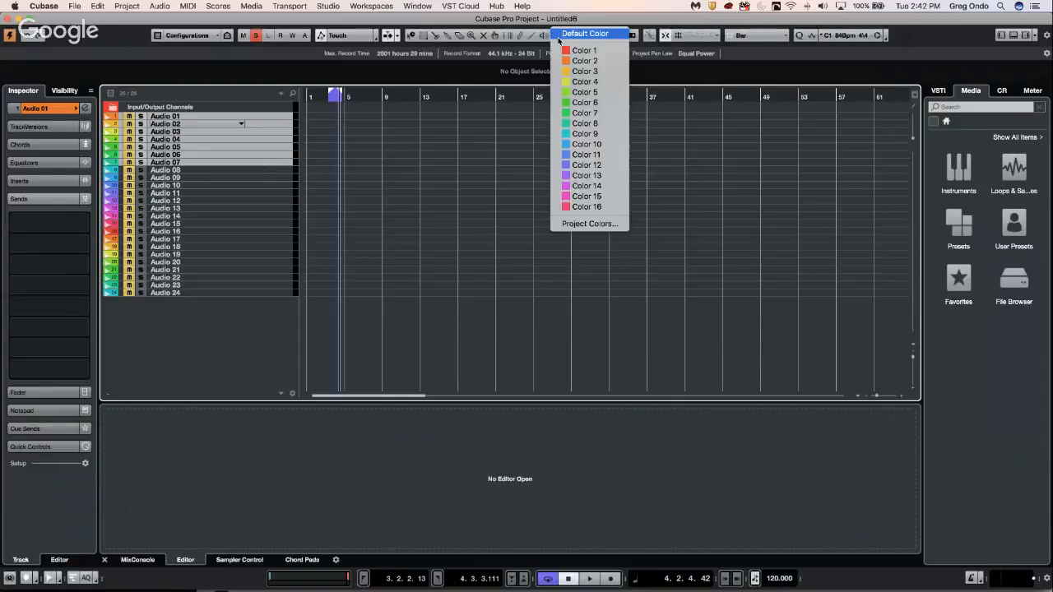
click(586, 48)
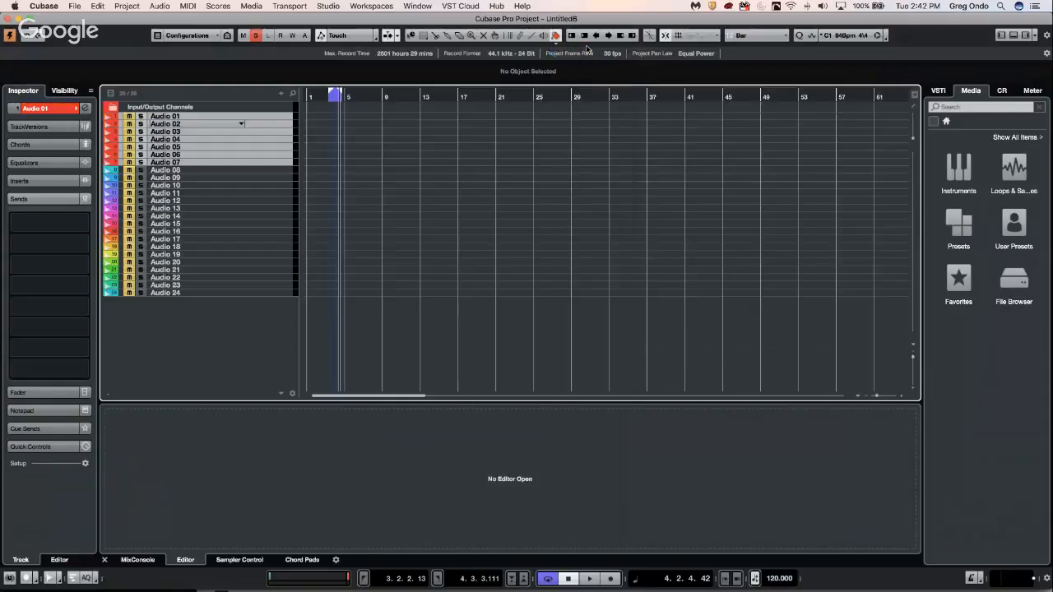
Step: Select tracks Audio 08 to Audio 14 and assign them Color 6
click(257, 171)
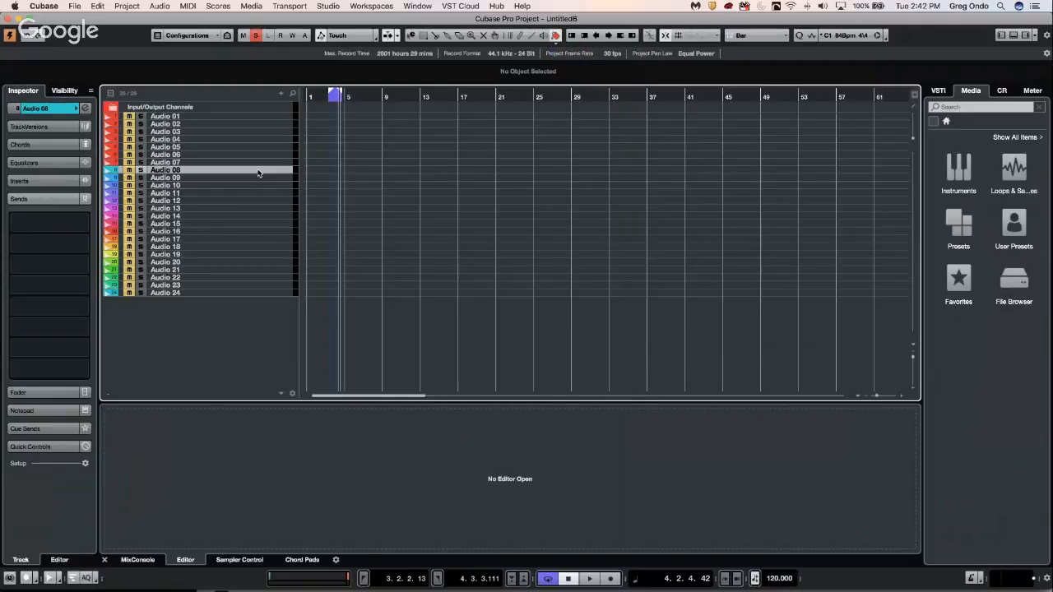
shift+click(264, 215)
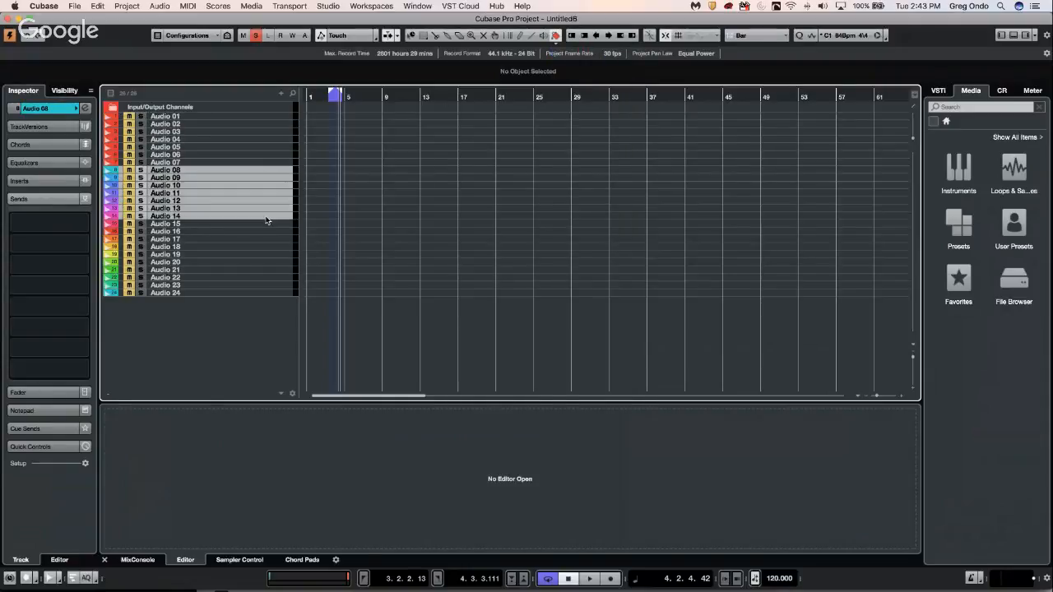
click(557, 37)
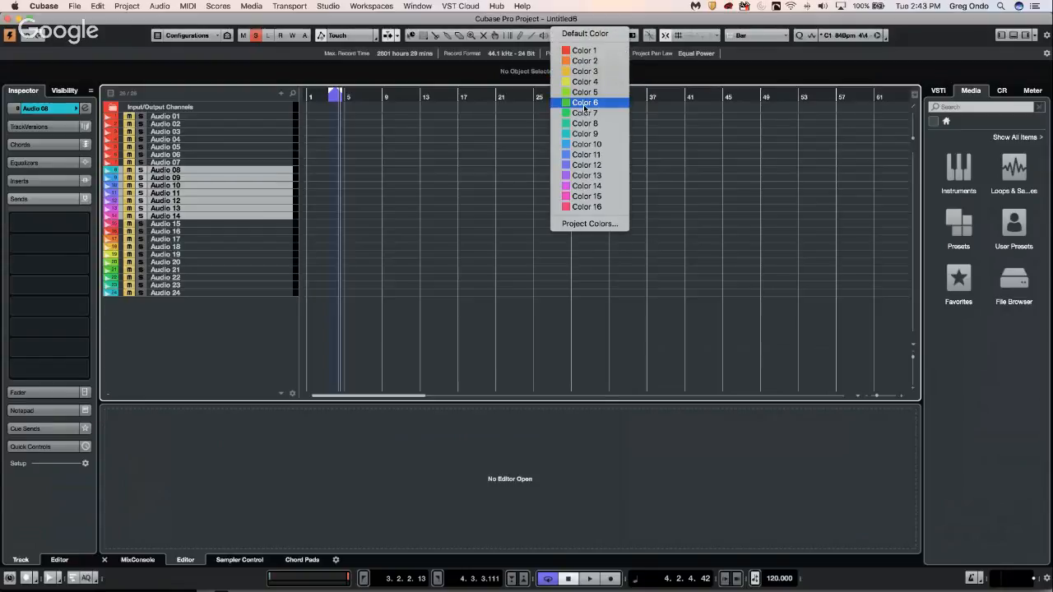
click(585, 106)
Step: Select tracks Audio 15 to Audio 22 and assign them Color 11
click(266, 224)
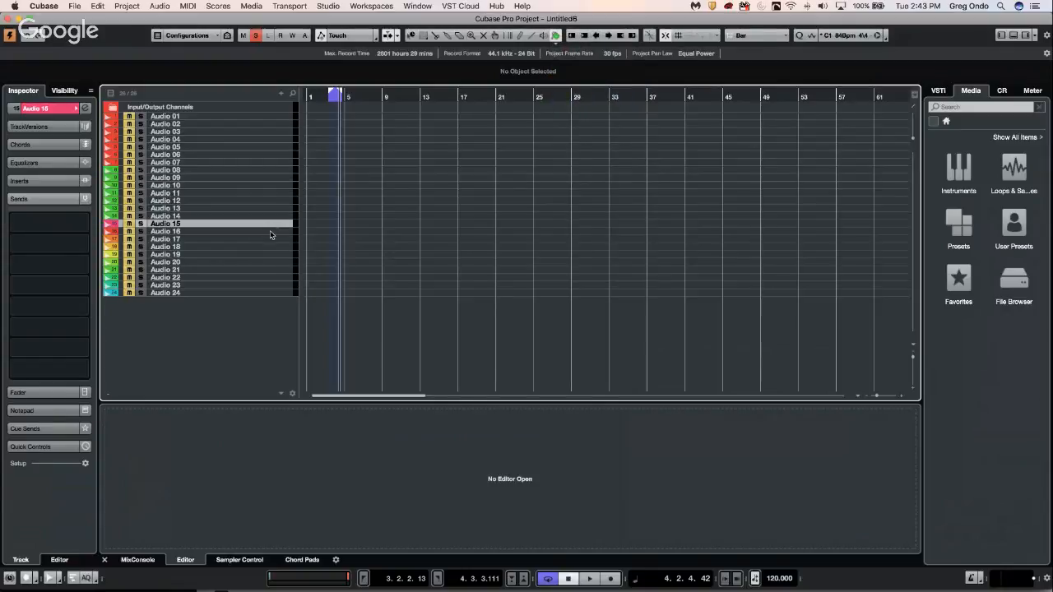
shift+click(277, 277)
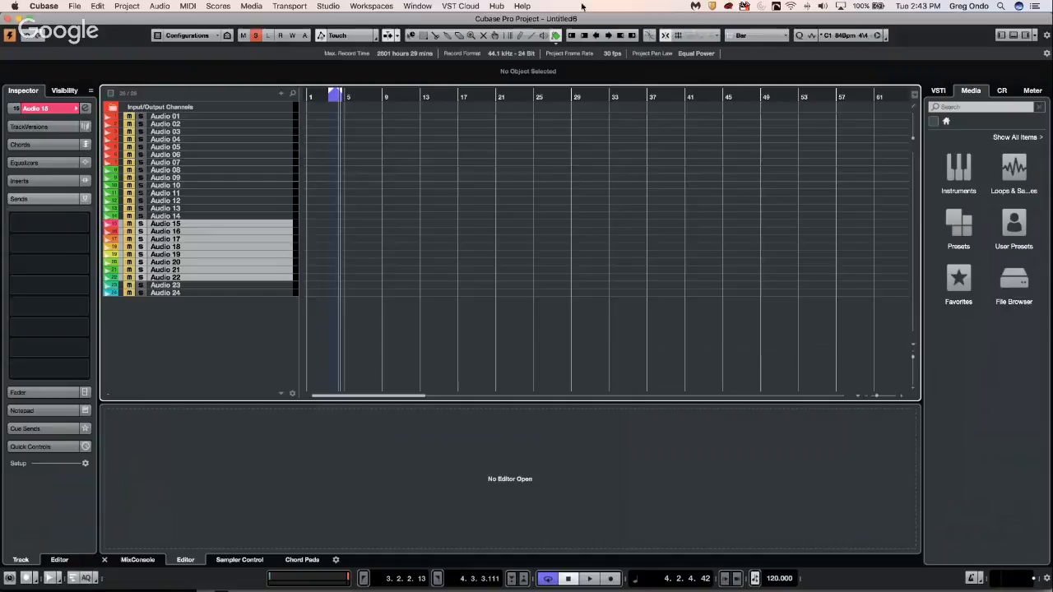
click(556, 37)
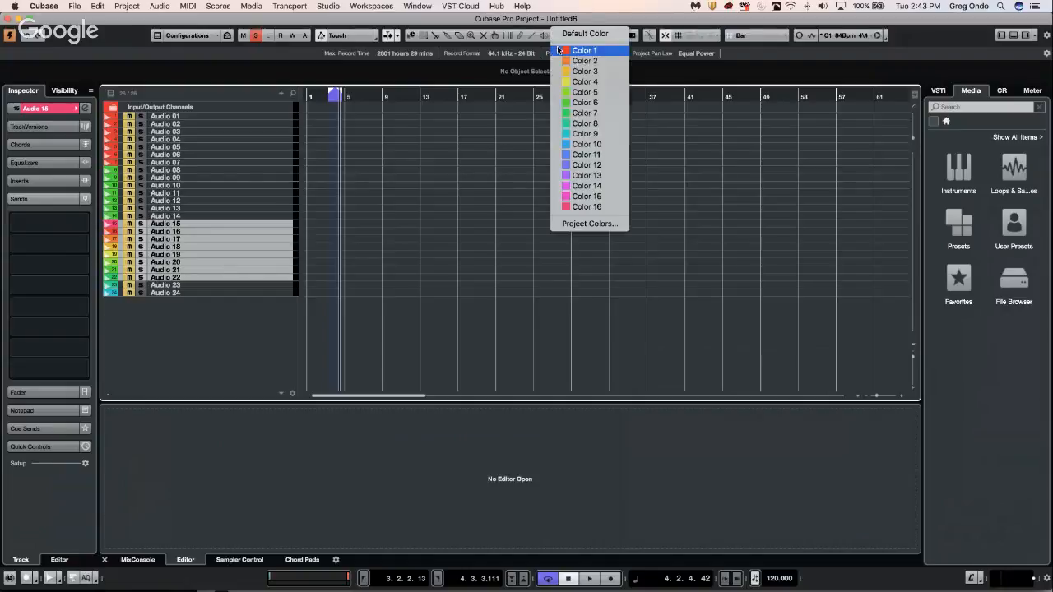
click(587, 155)
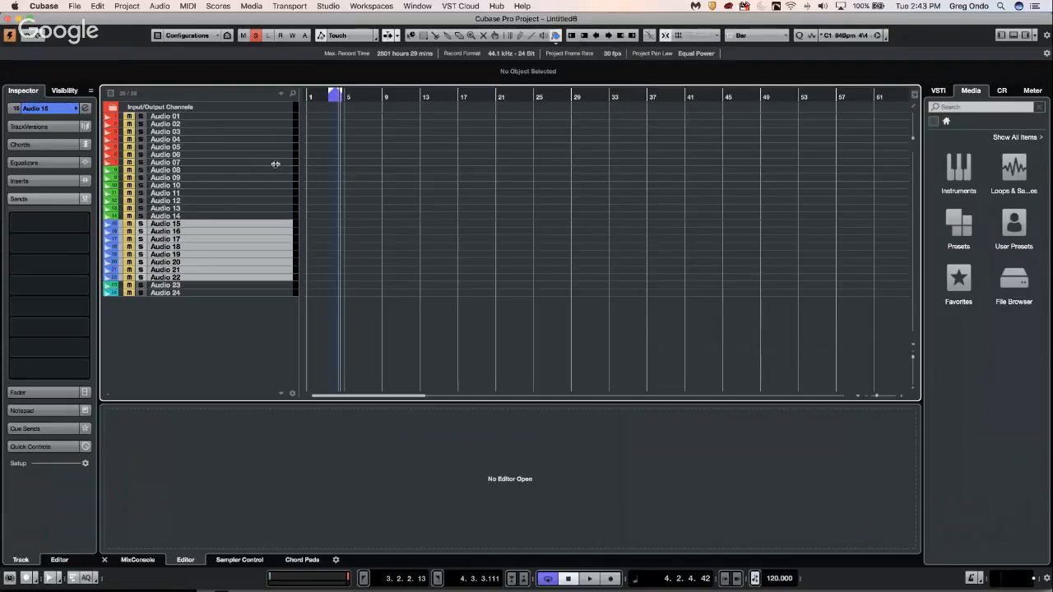
Step: Select tracks Audio 01 to Audio 07 and open the track color palette for them
click(257, 125)
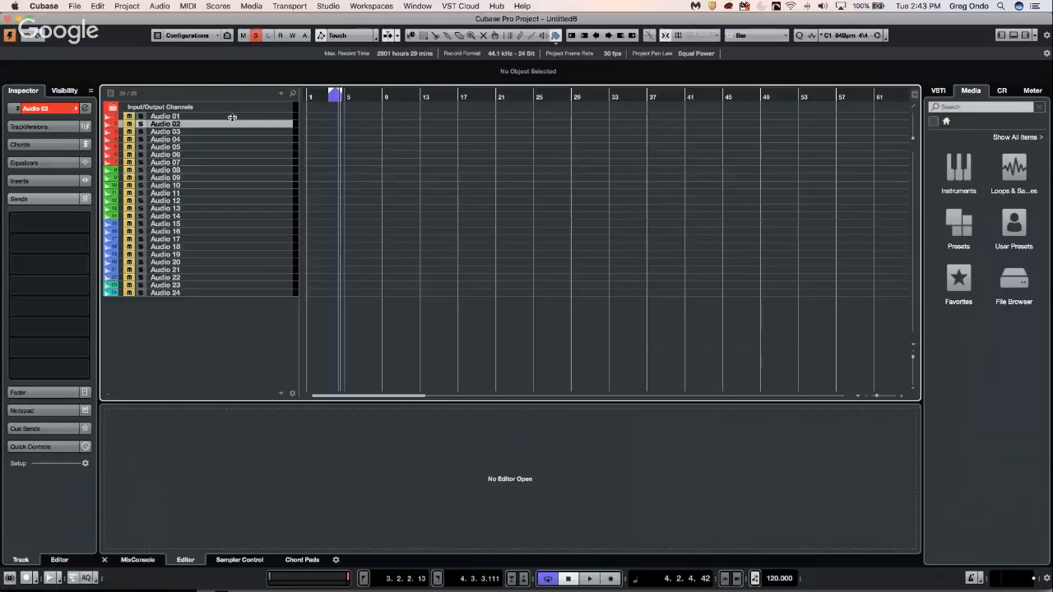
click(278, 119)
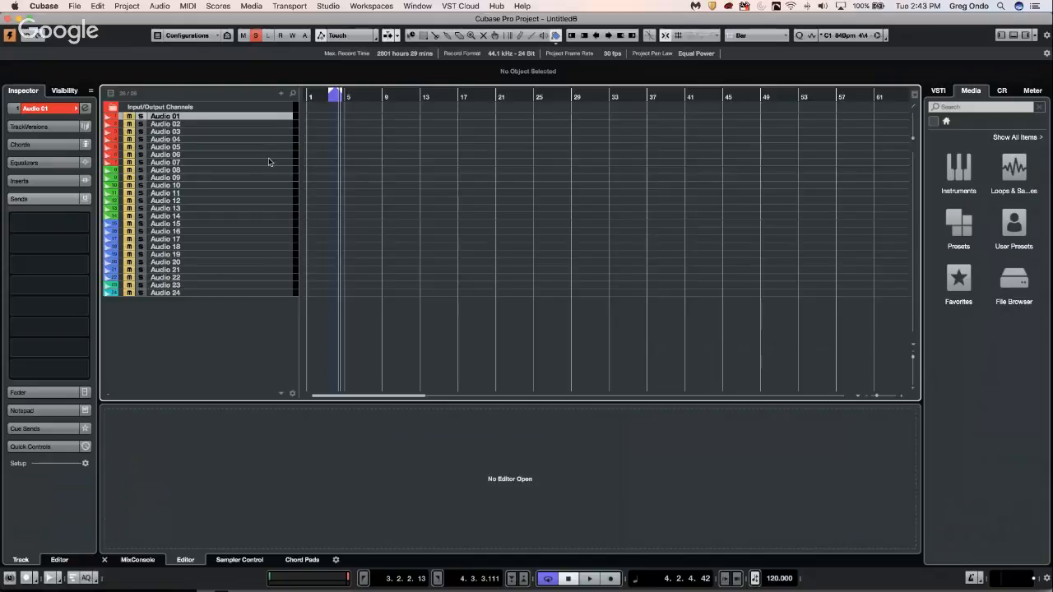
shift+click(269, 155)
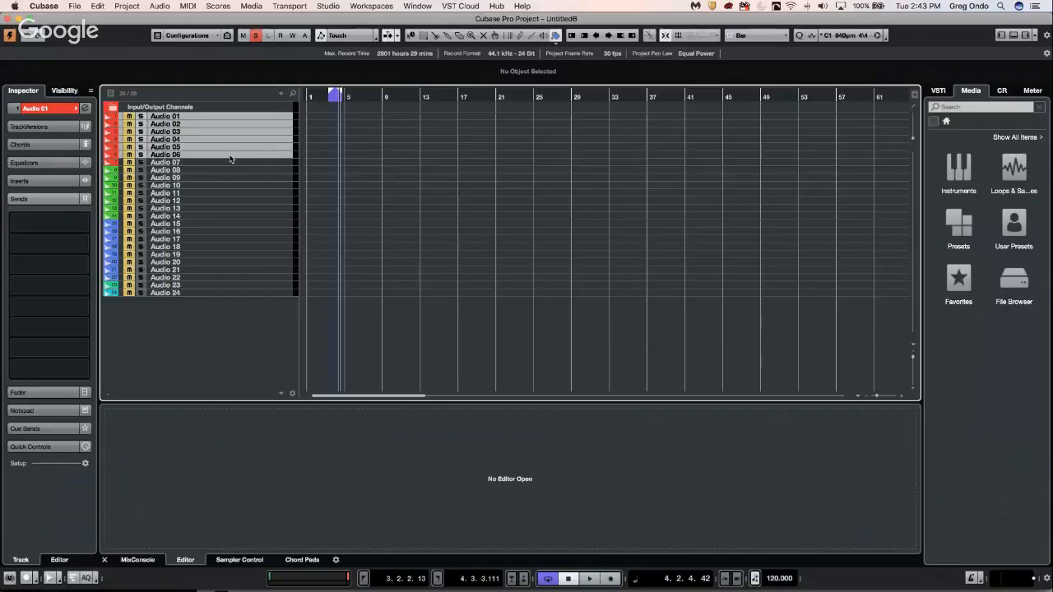
shift+click(248, 163)
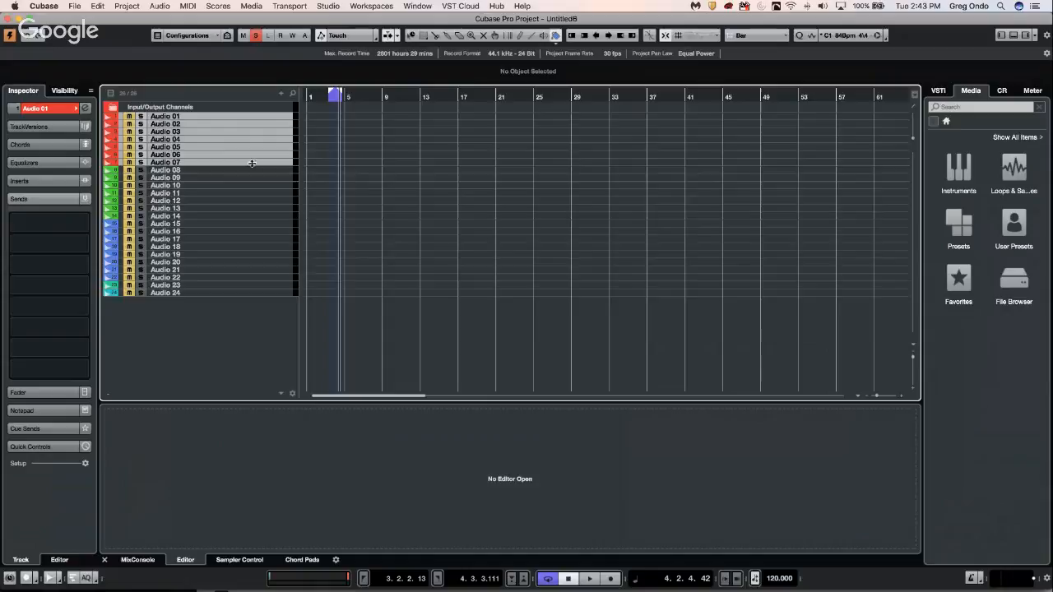
click(76, 109)
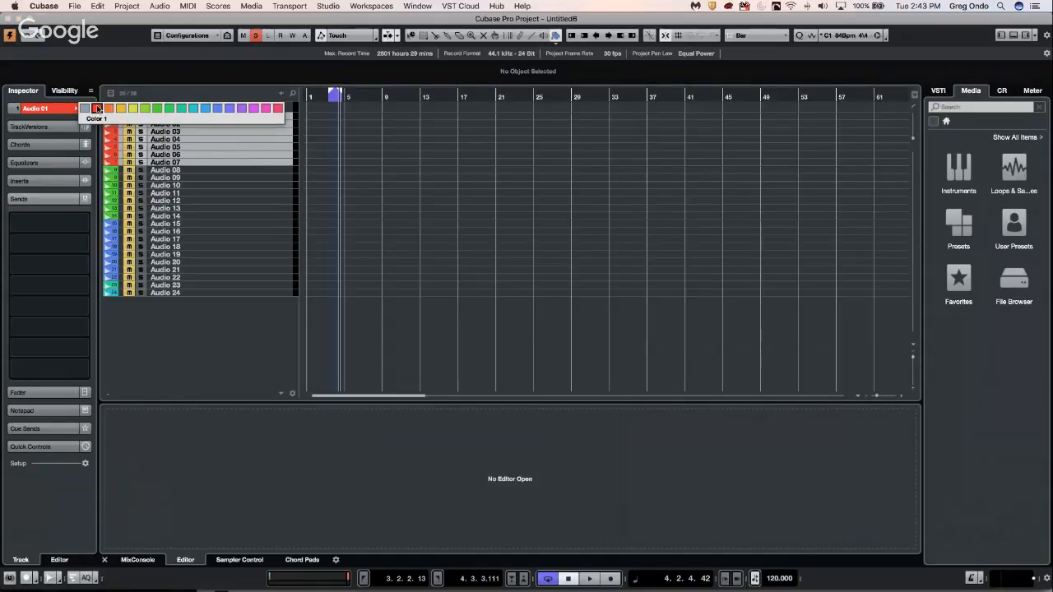
Step: Recolor Audio 01 green, then select tracks Audio 01 through Audio 16, try a magenta color on them and assign Color 3
click(168, 111)
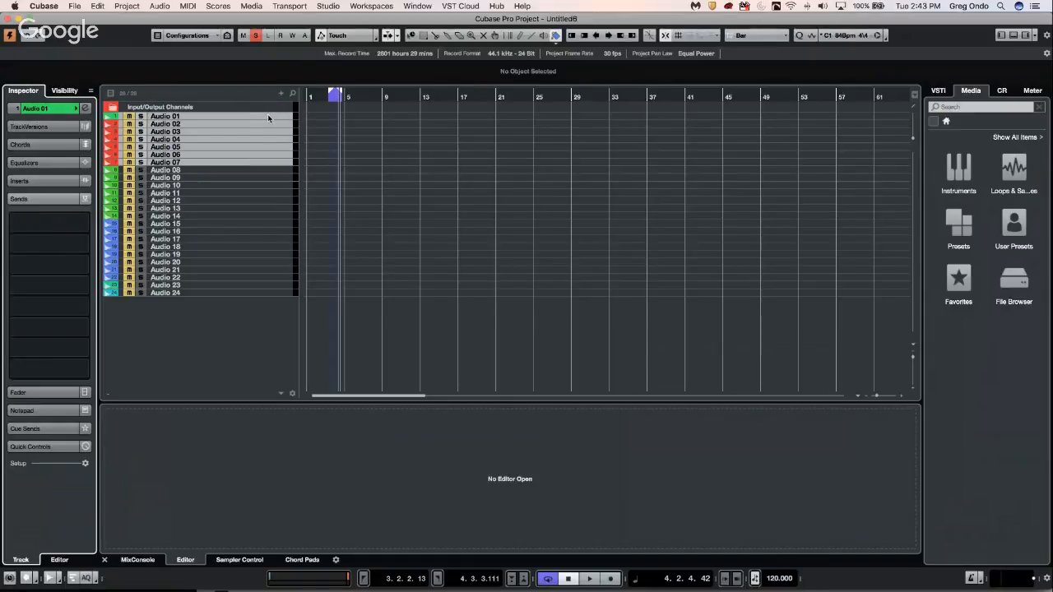
shift+click(242, 231)
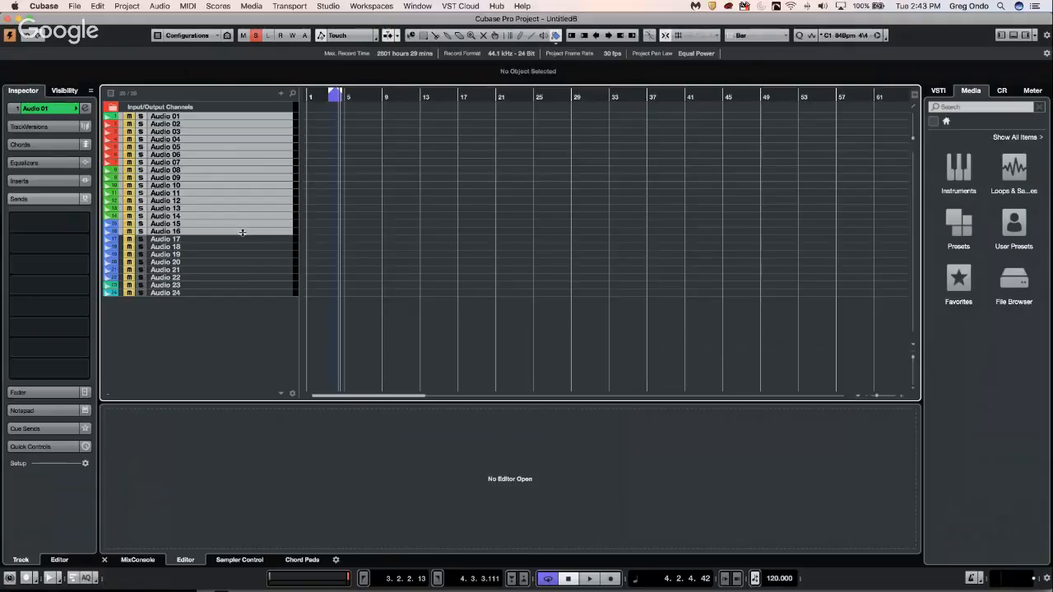
click(556, 36)
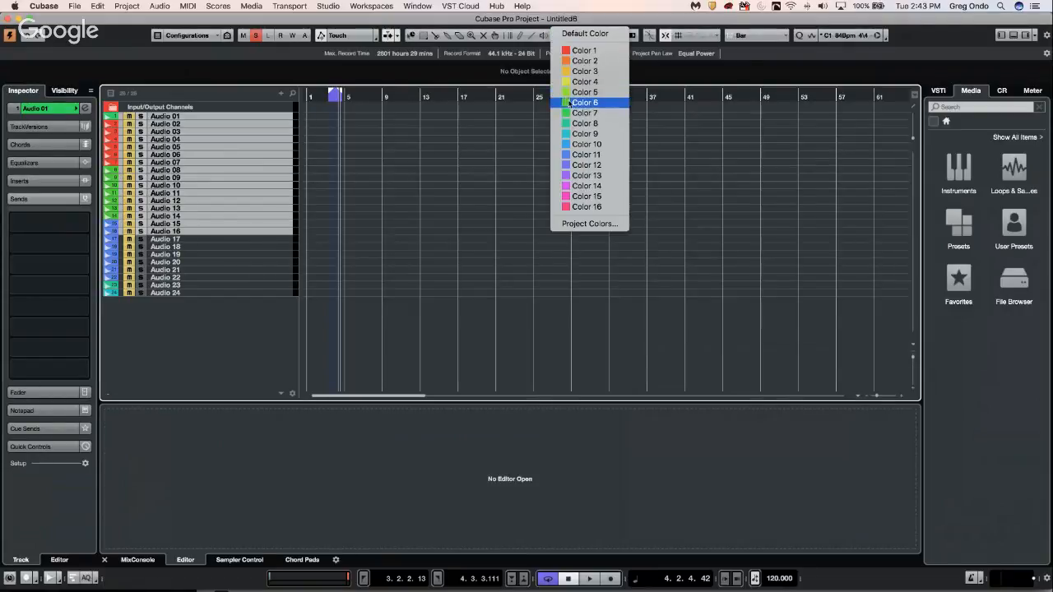
click(581, 196)
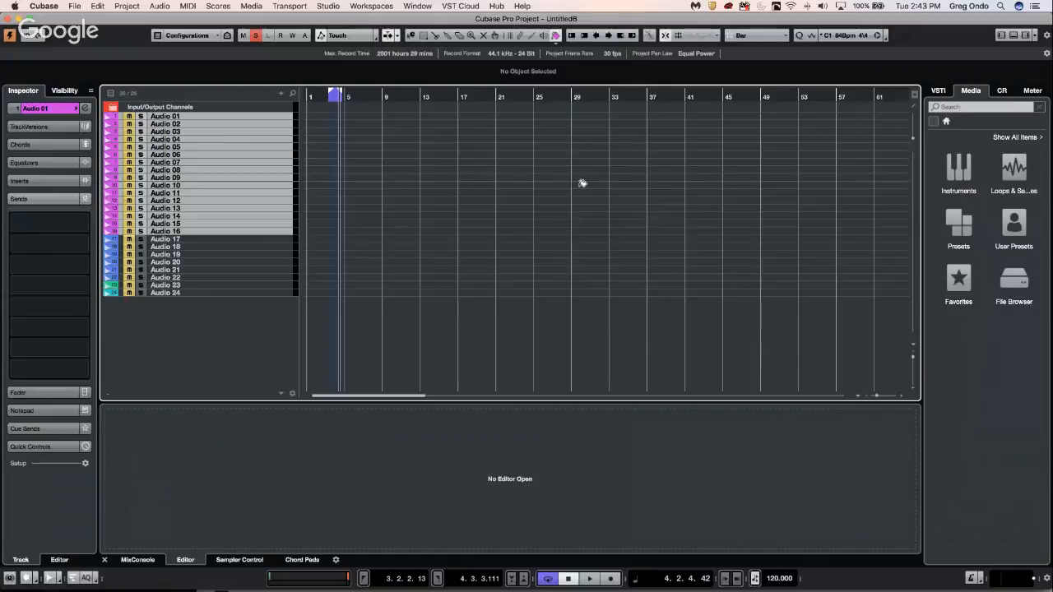
click(557, 37)
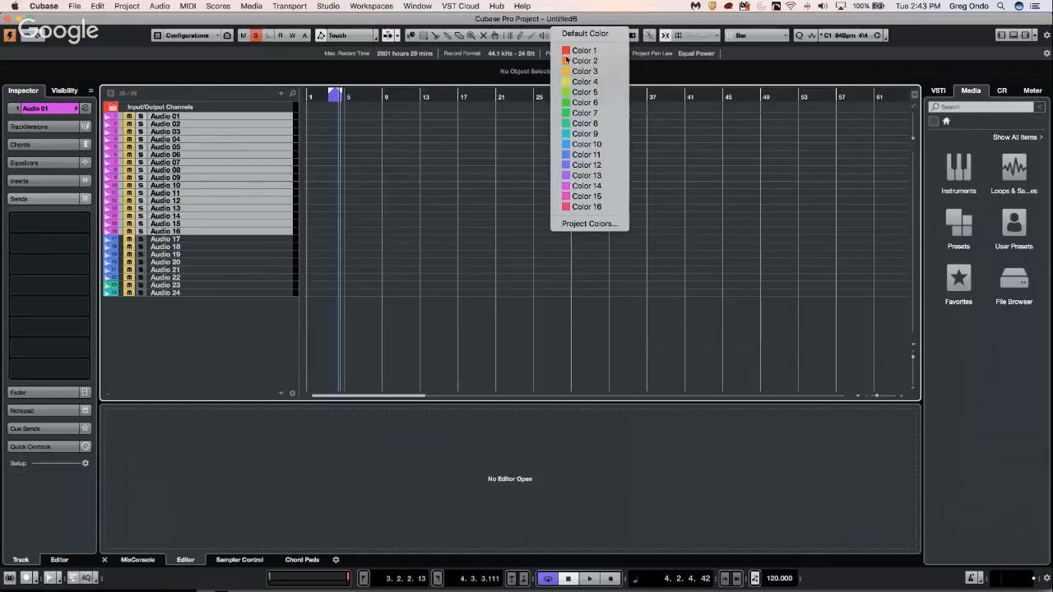
click(576, 70)
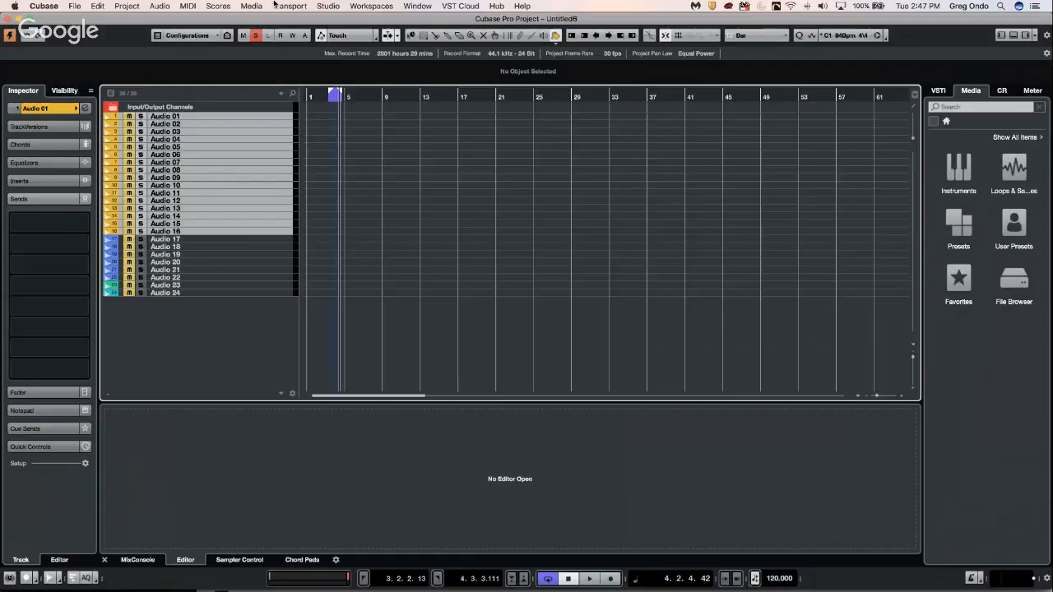
Step: Add two MIDI tracks below Audio 01 and increase the height of both in the track list
click(281, 117)
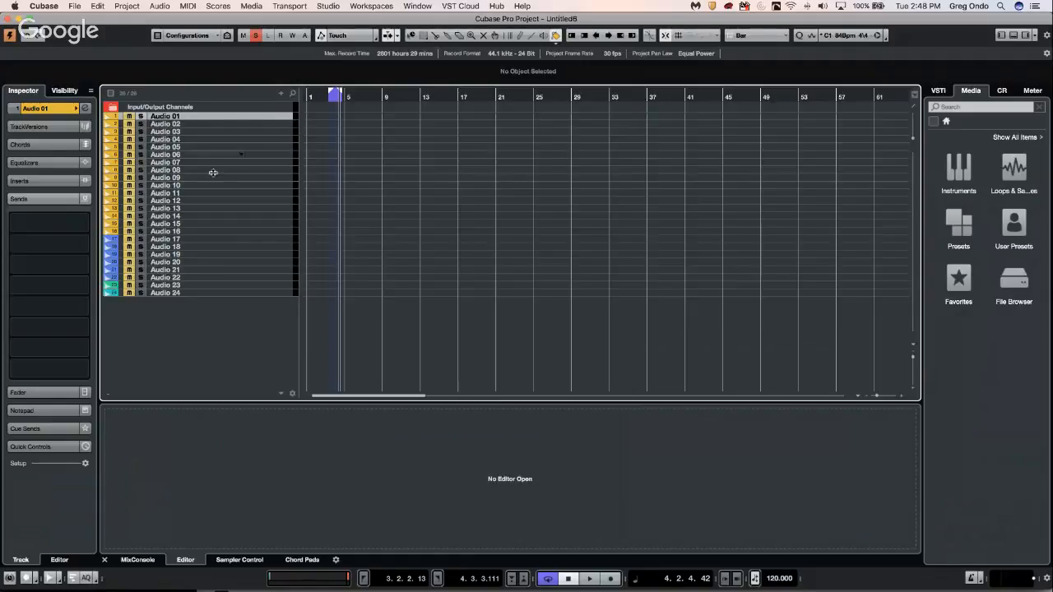
right_click(267, 117)
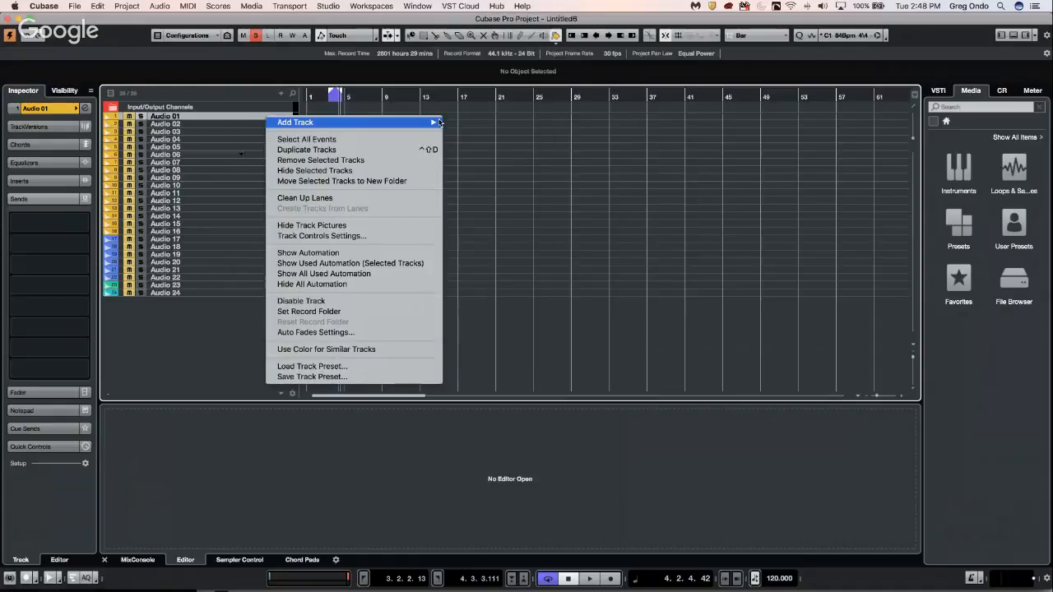
mouse_move(439, 123)
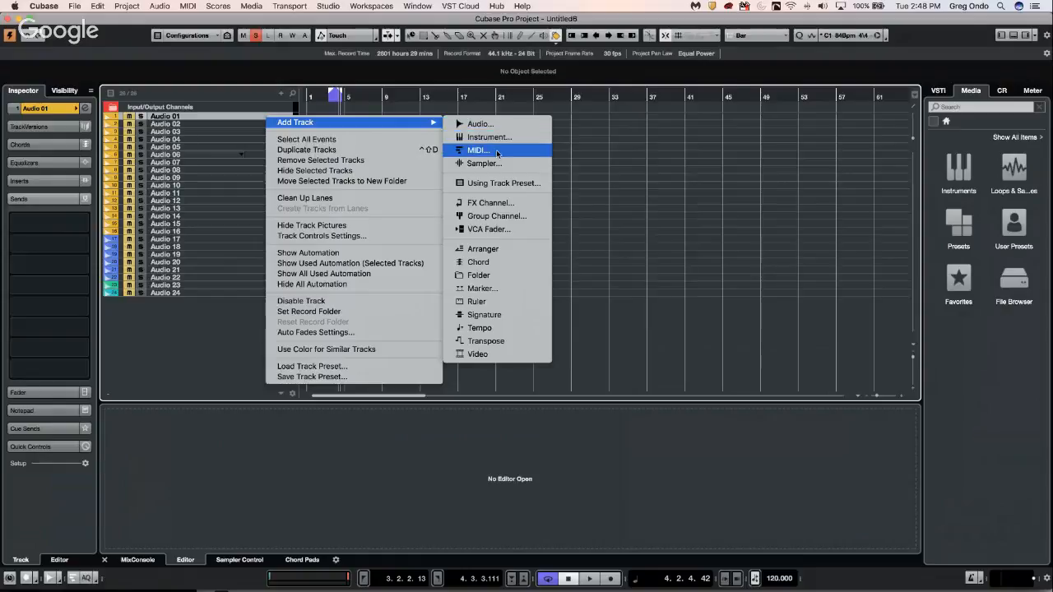
click(192, 66)
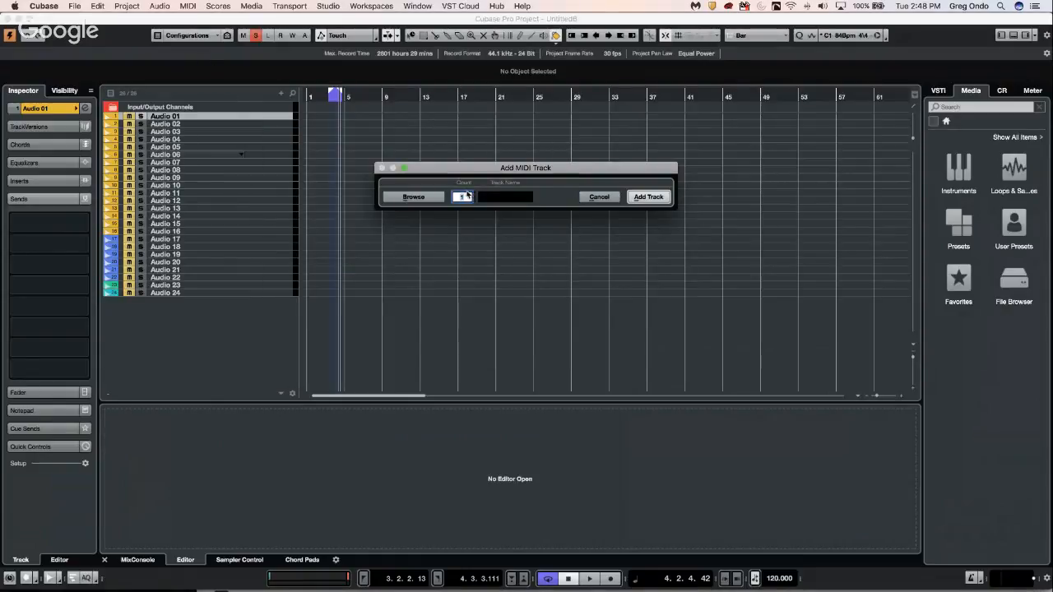
key(Return)
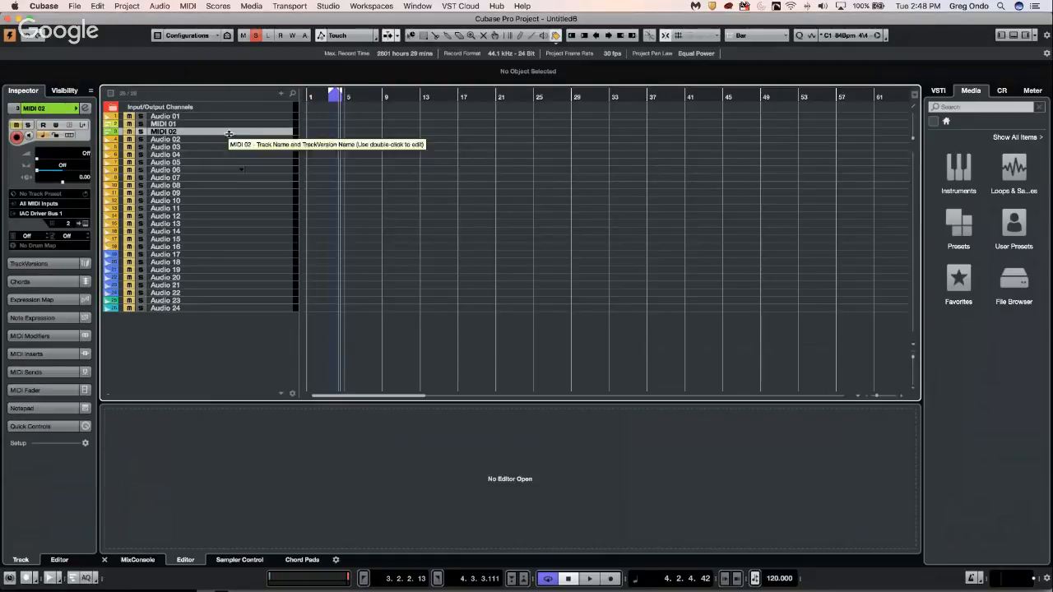
drag(222, 136, 218, 172)
drag(271, 125, 269, 153)
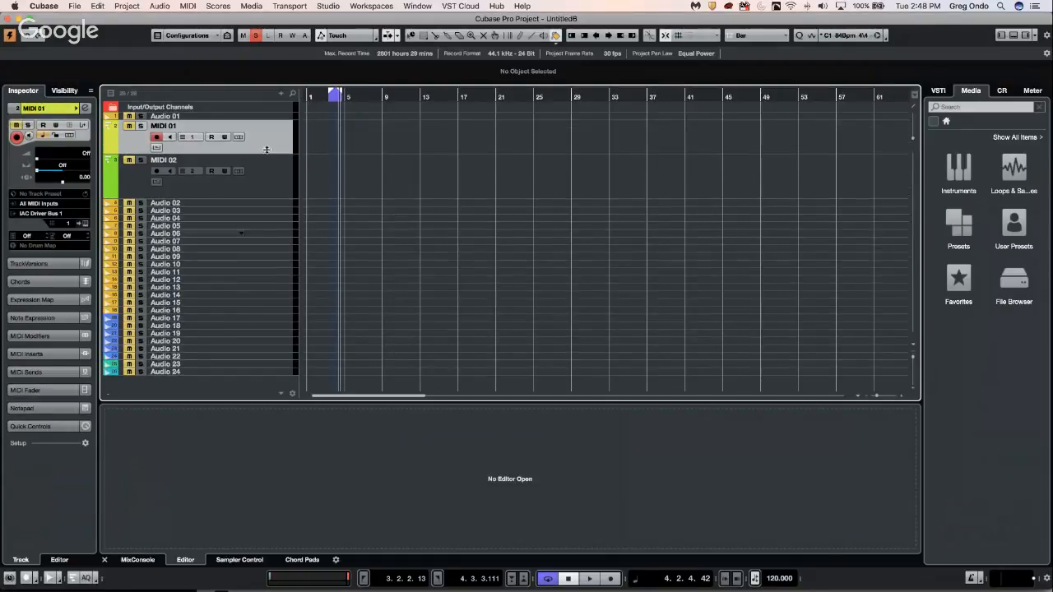
Step: Set the MIDI input of track MIDI 01 to IAC Driver Bus 1 and review its available output ports
click(48, 214)
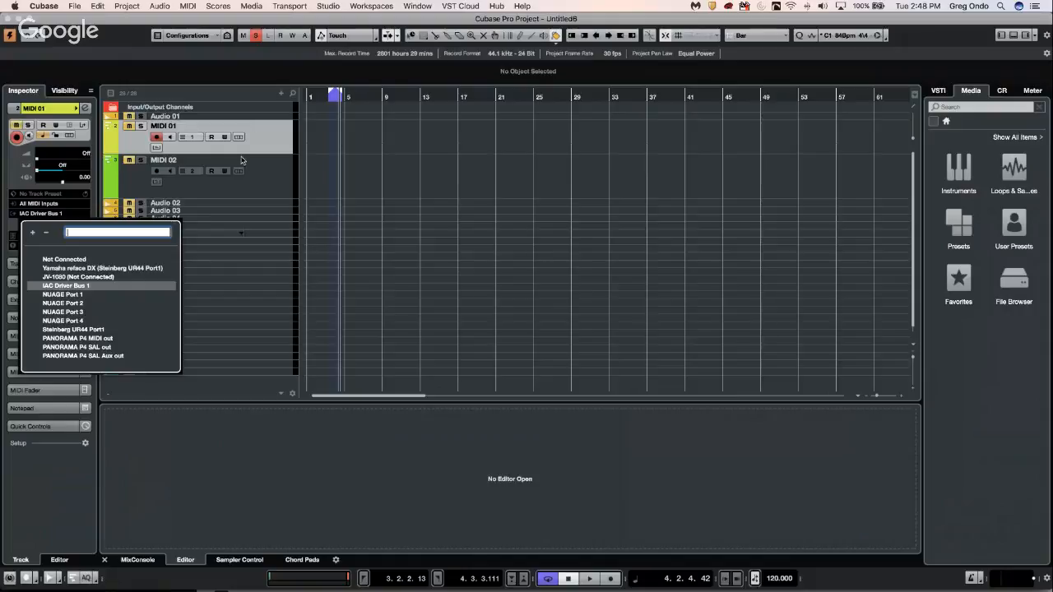
click(274, 189)
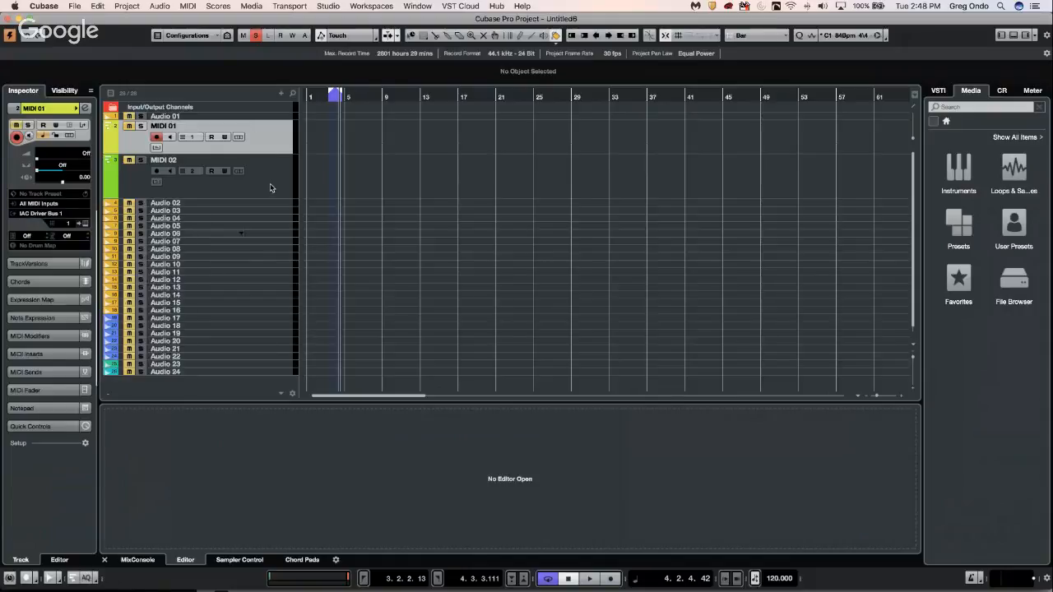
click(51, 206)
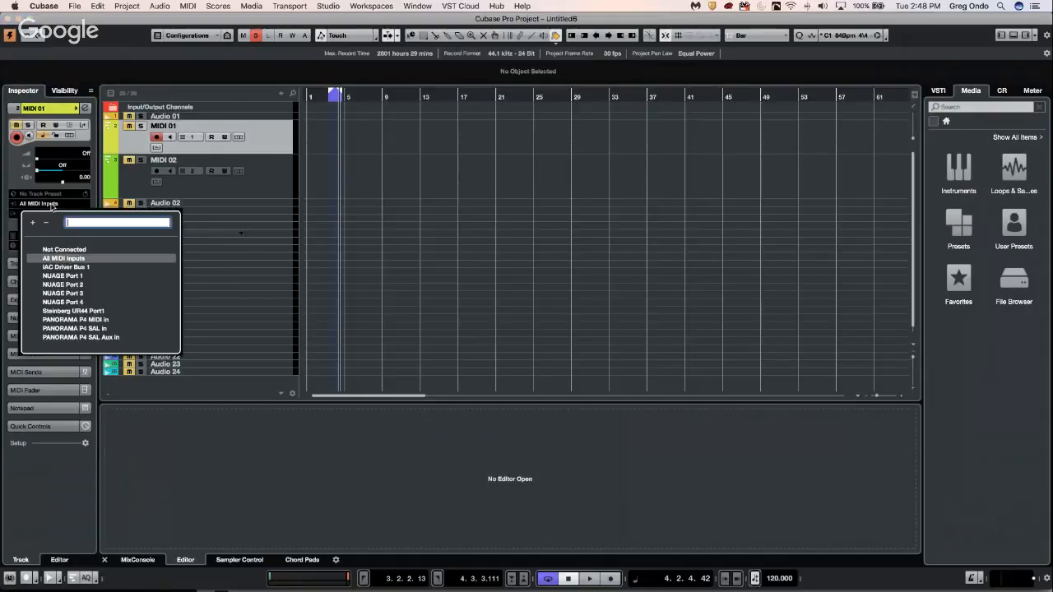
click(75, 270)
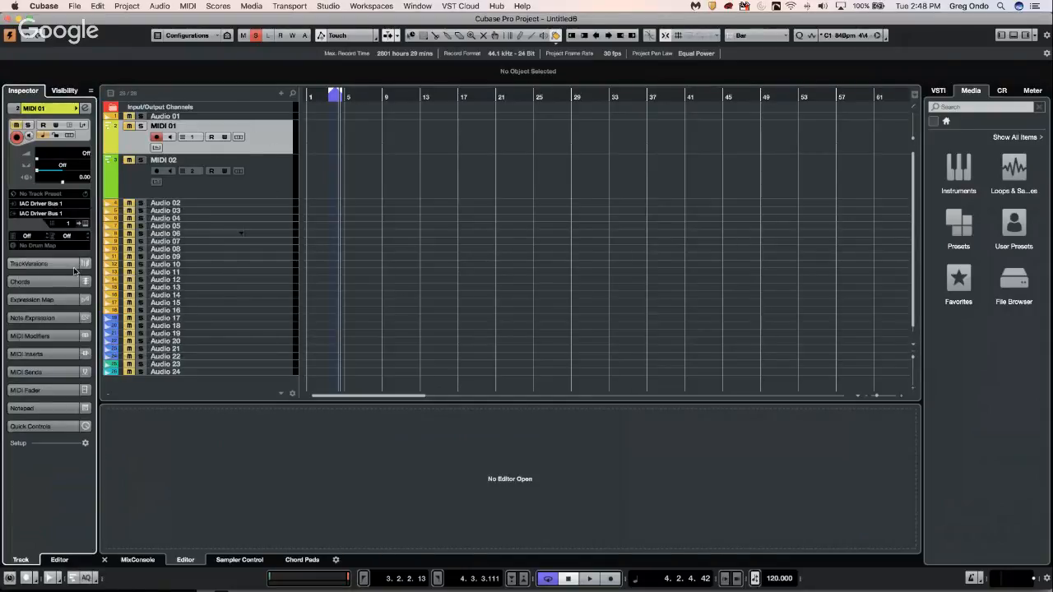
click(222, 188)
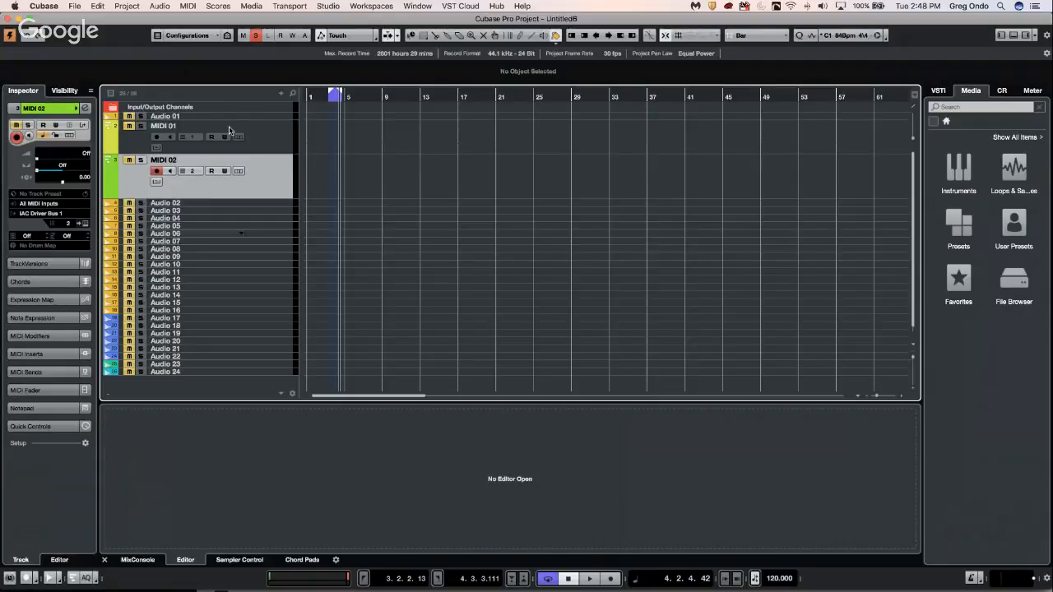
click(278, 136)
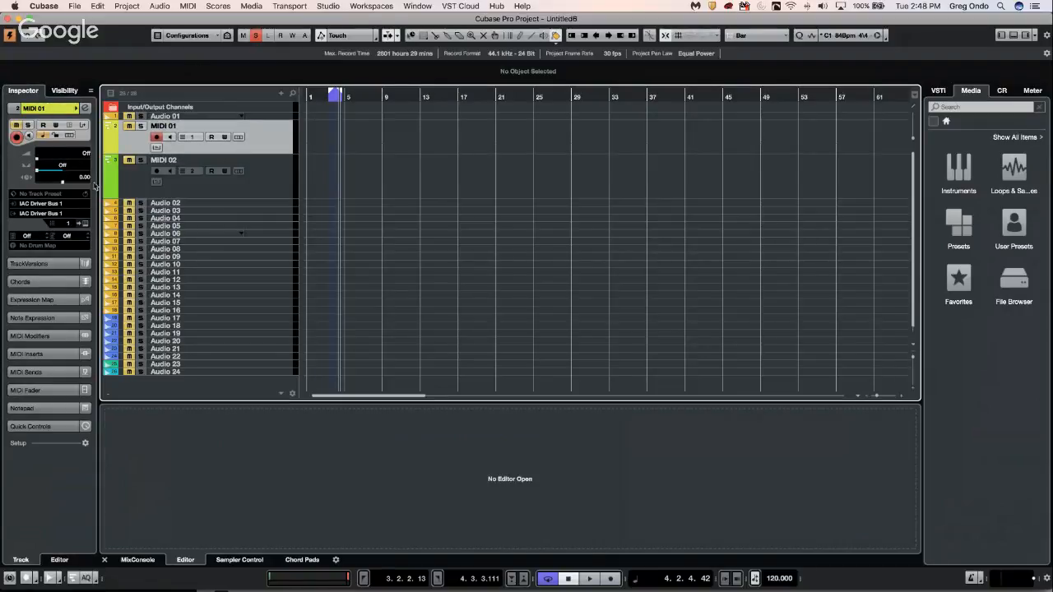
click(55, 214)
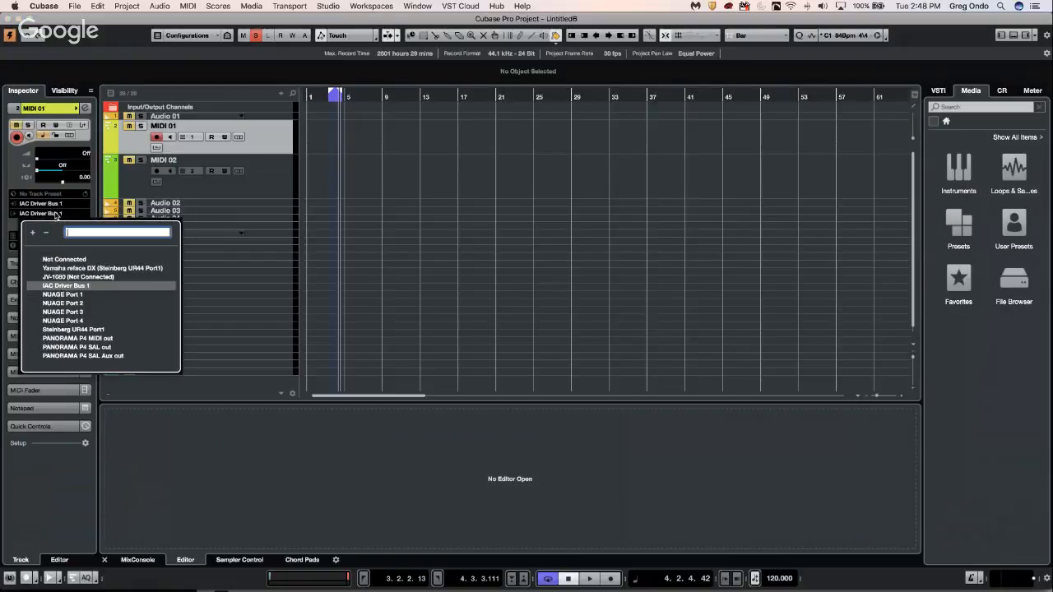
click(279, 184)
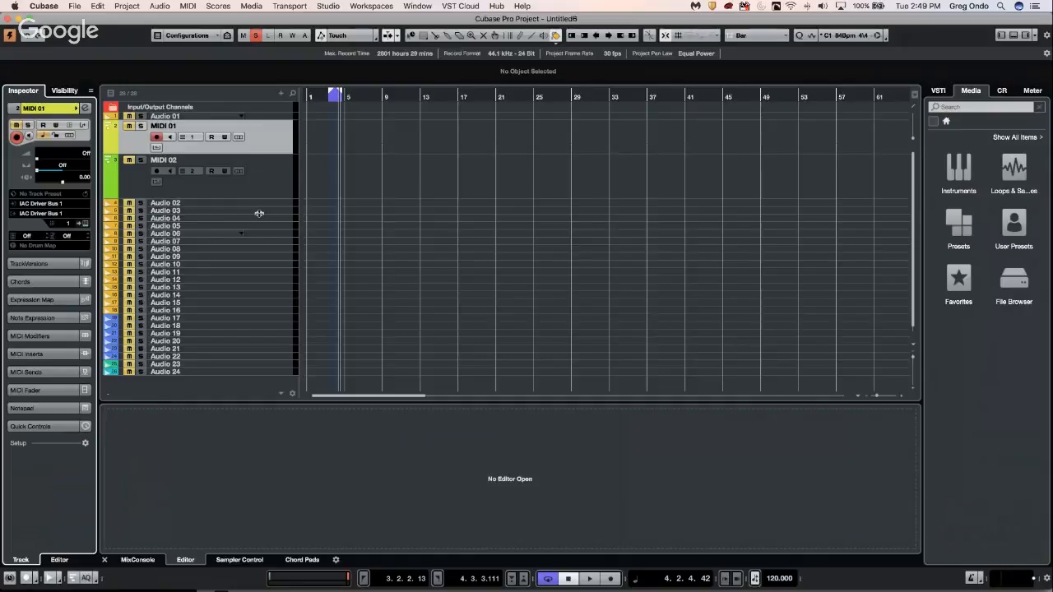
Step: Draw an empty MIDI part on track MIDI 01 from bar 4 to bar 18 and return to the Object Selection tool
right_click(364, 154)
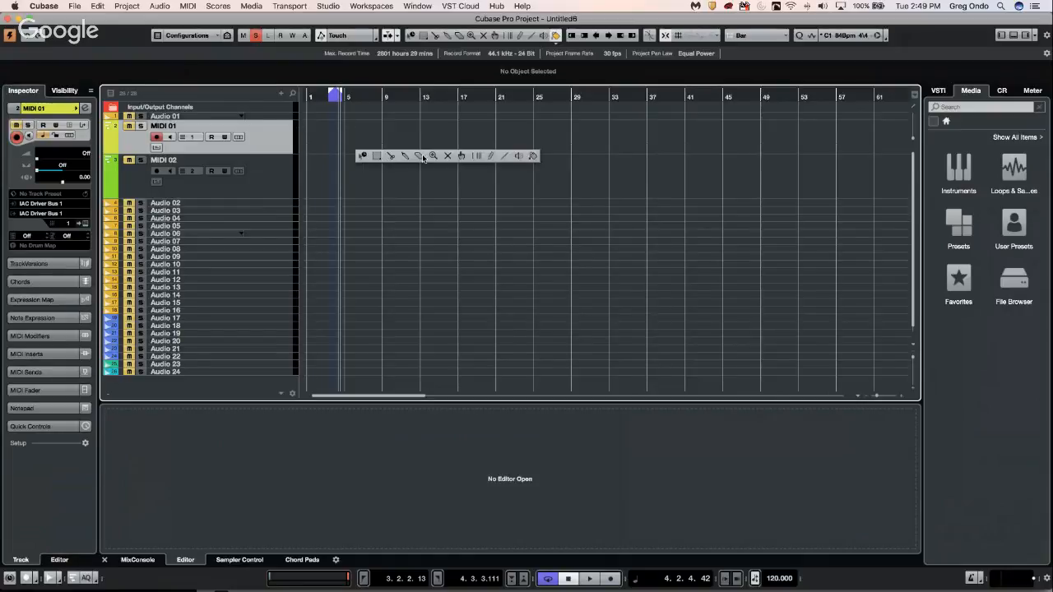
click(490, 155)
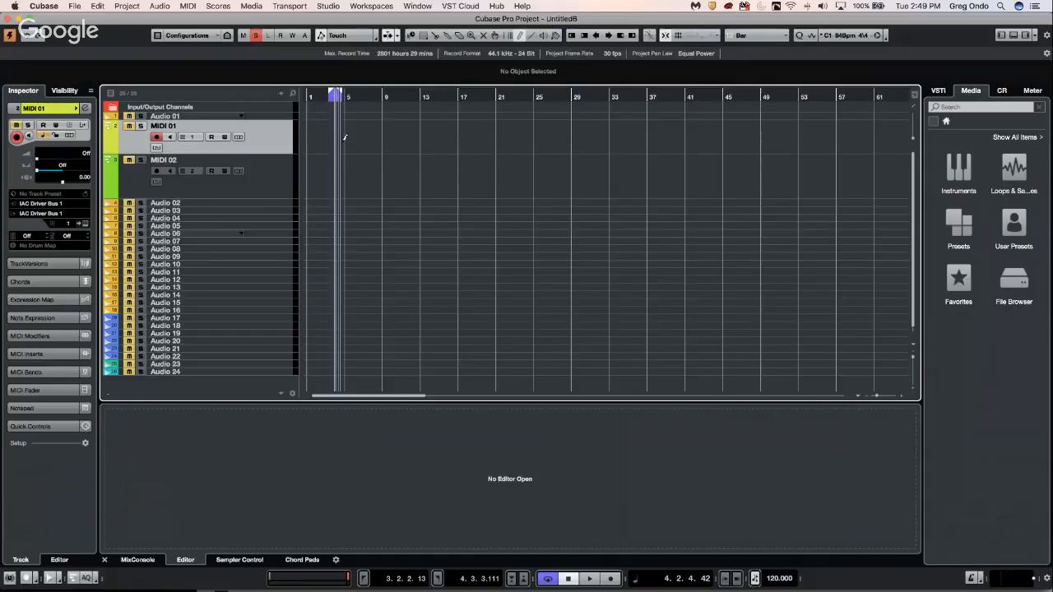
drag(338, 133, 466, 136)
right_click(378, 137)
click(377, 137)
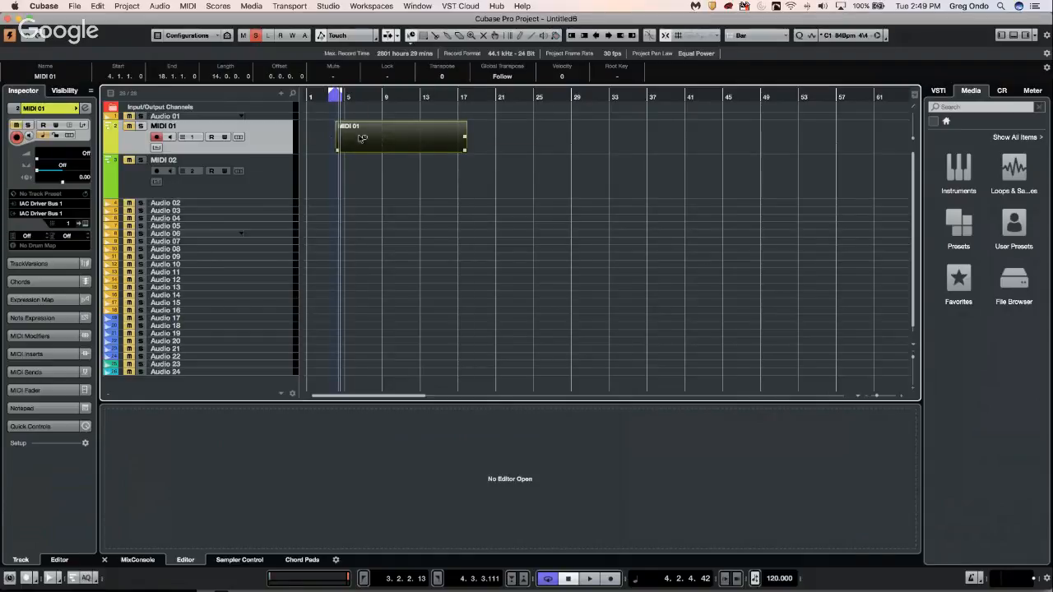
Step: Open the MIDI 01 part in the Key Editor, enlarge the editor area and draw a note in bar 5
double_click(362, 138)
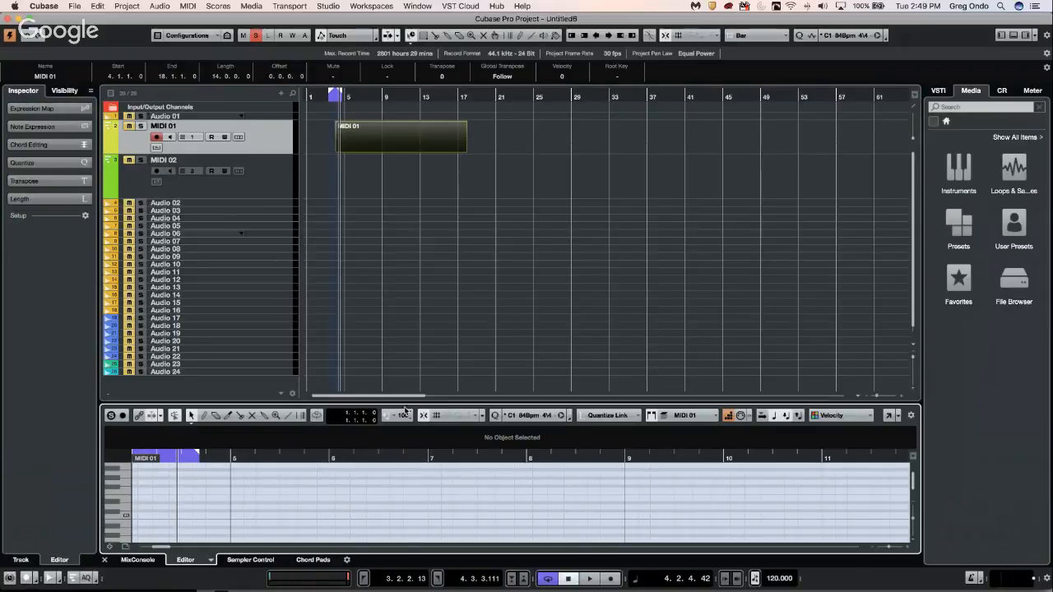
drag(406, 400, 407, 326)
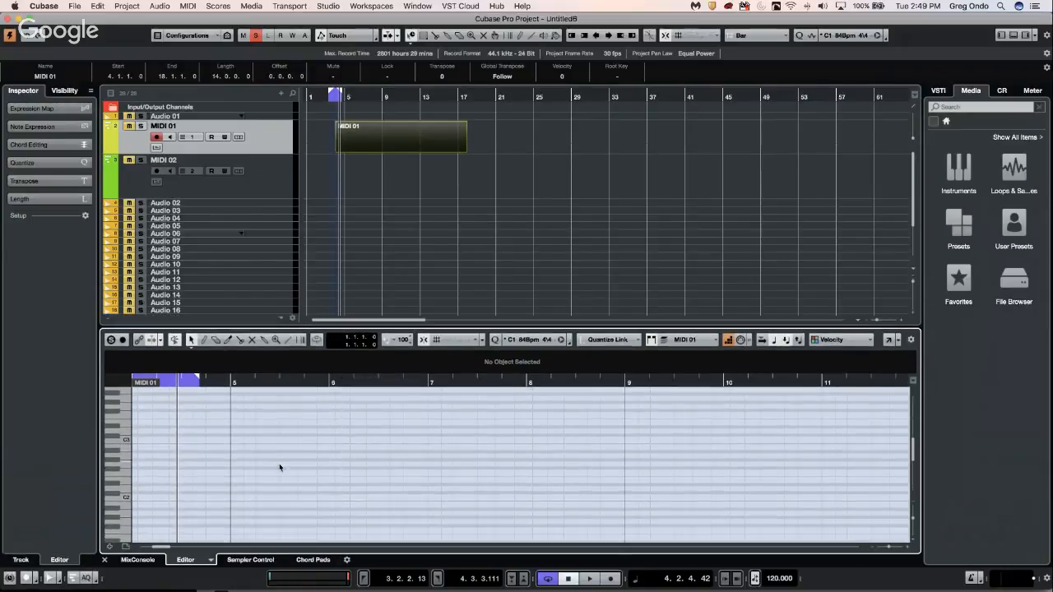
right_click(304, 447)
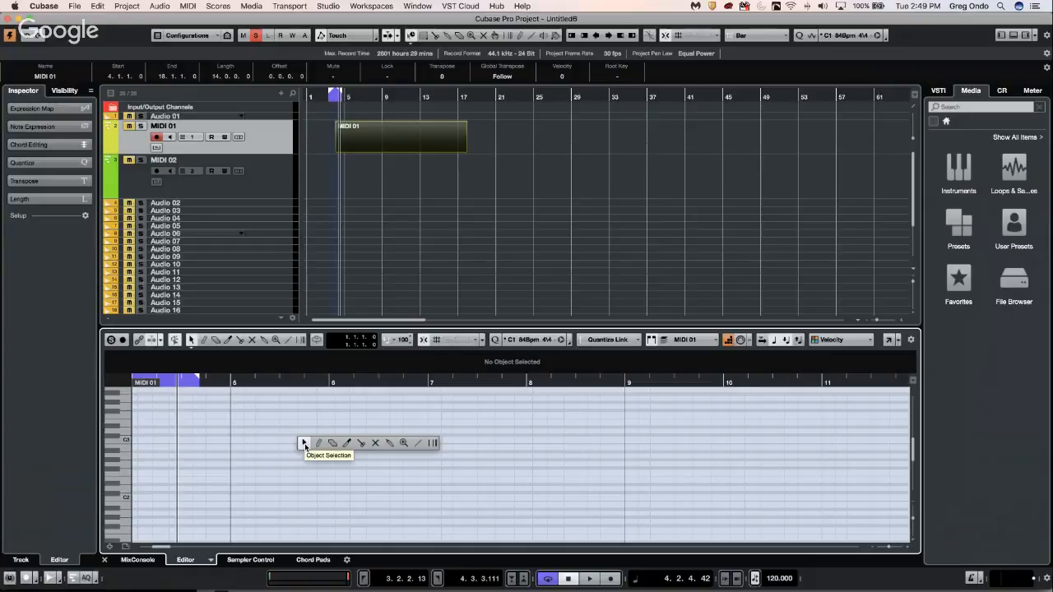
click(319, 444)
click(275, 463)
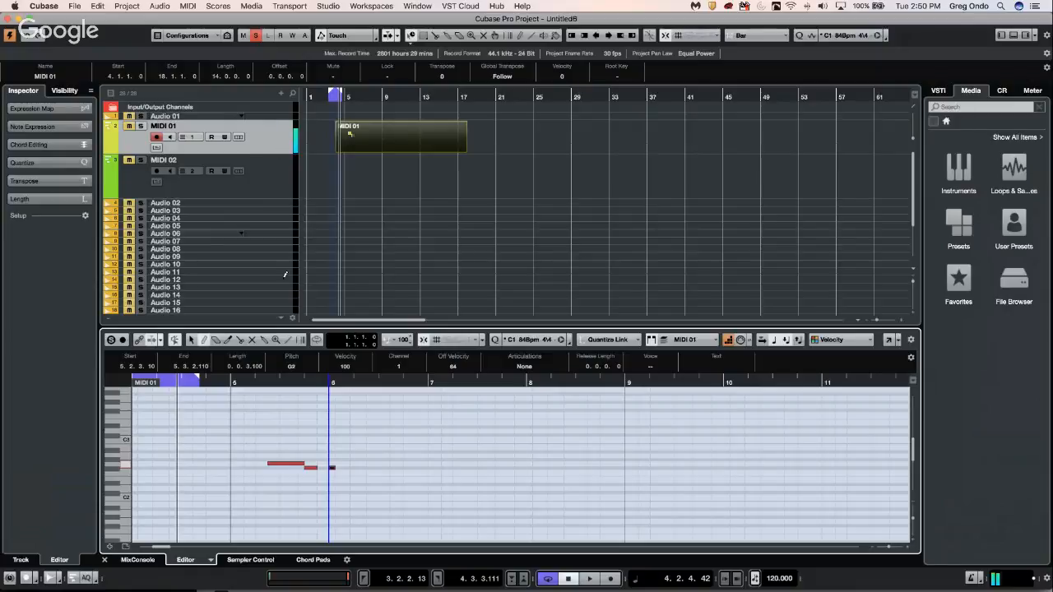
Step: Force quit Cubase 9.5 and relaunch it as Cubase Pro 9
mouse_move(327, 589)
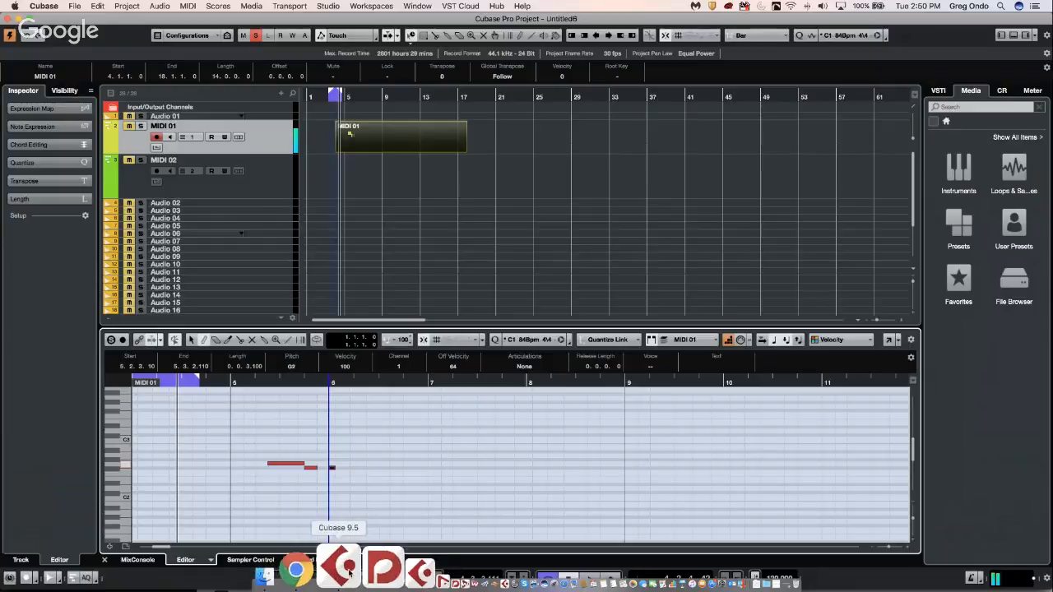
right_click(347, 573)
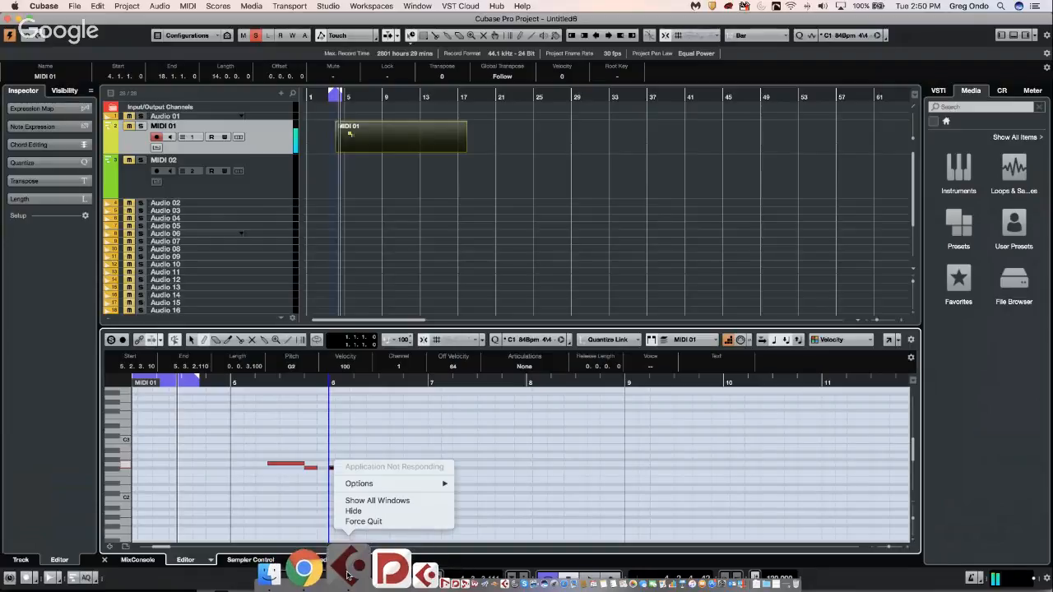
click(358, 522)
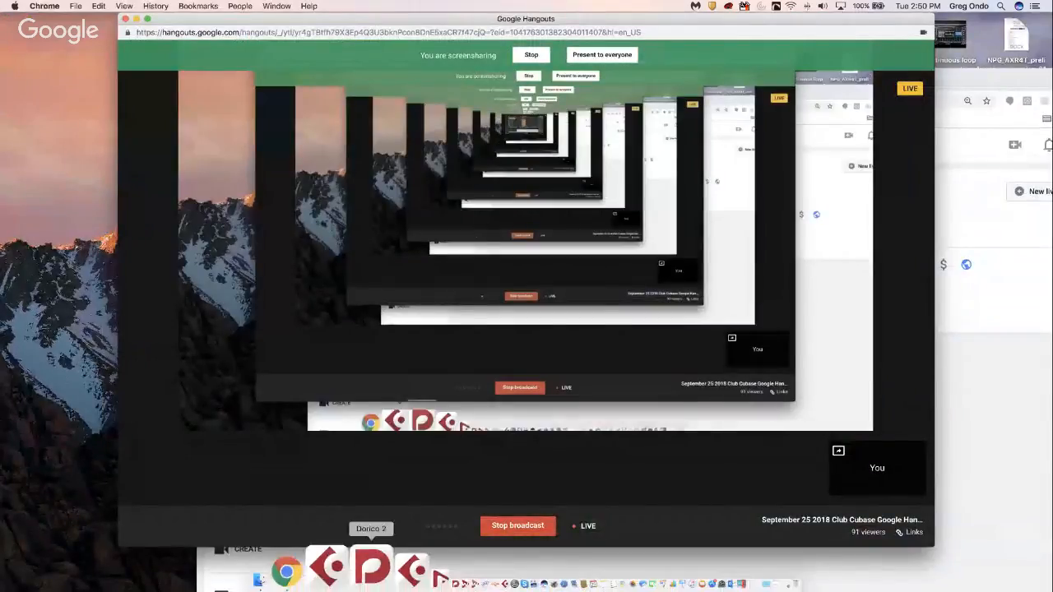
click(346, 568)
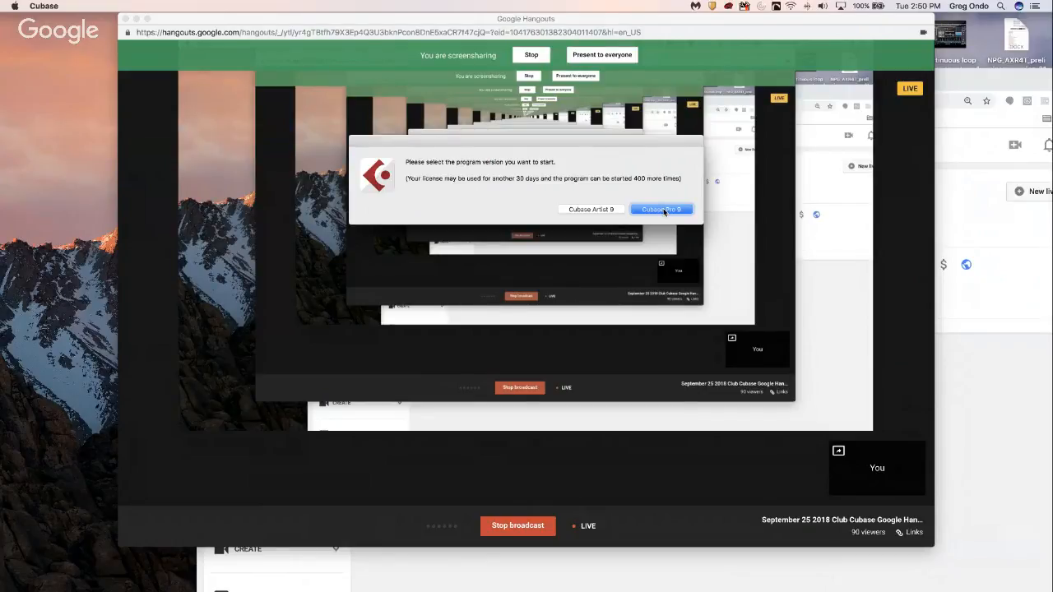
click(664, 210)
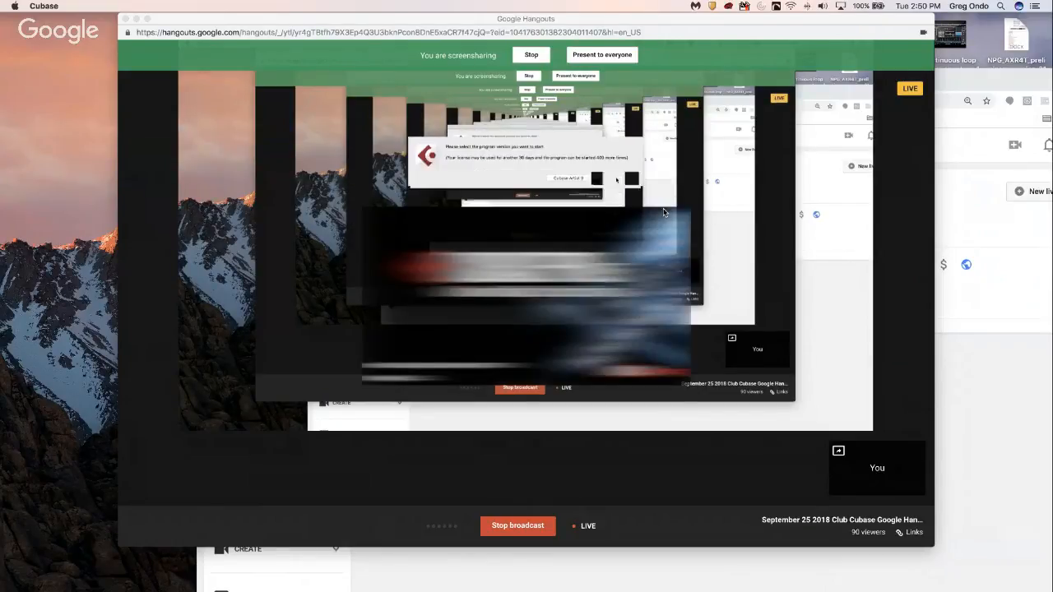
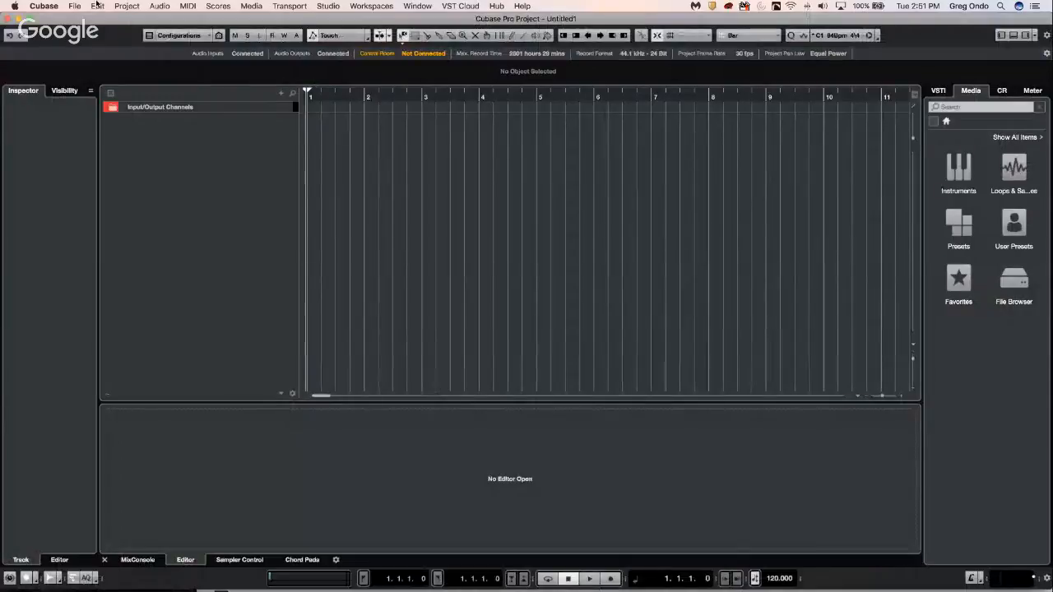
Step: Add one instrument track without an assigned instrument to the empty project
click(75, 7)
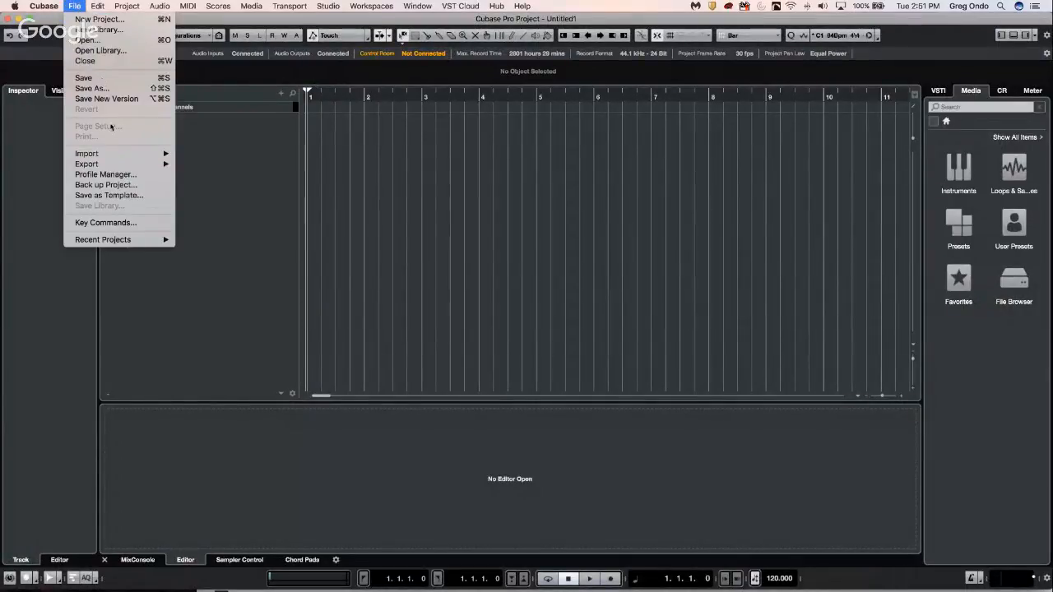
click(214, 132)
right_click(233, 144)
click(299, 163)
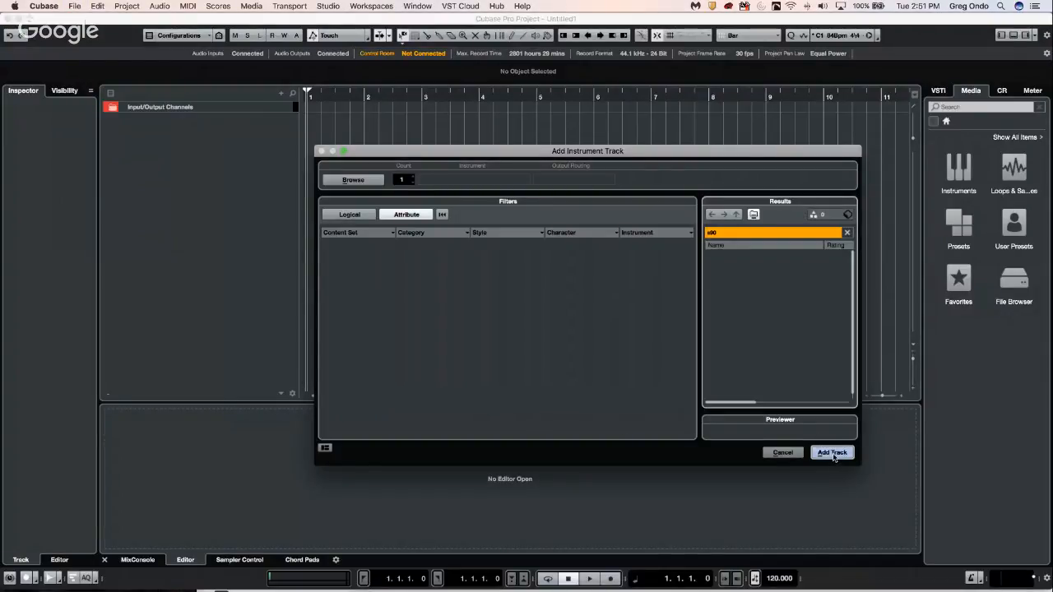
click(834, 453)
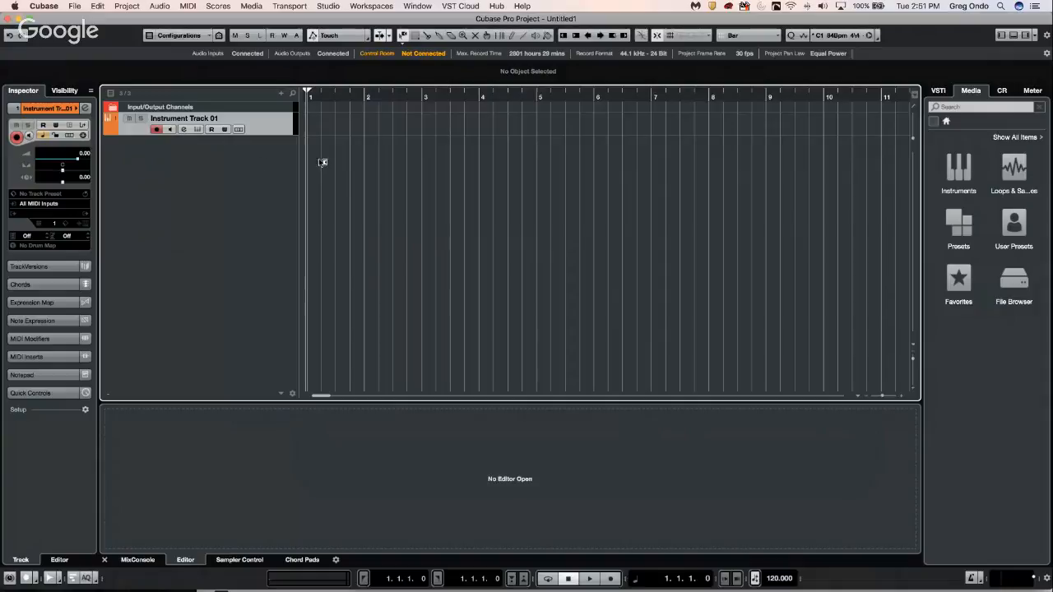
Step: Draw an empty part on Instrument Track 01 from bar 1 to bar 4 and return to the Object Selection tool
right_click(323, 128)
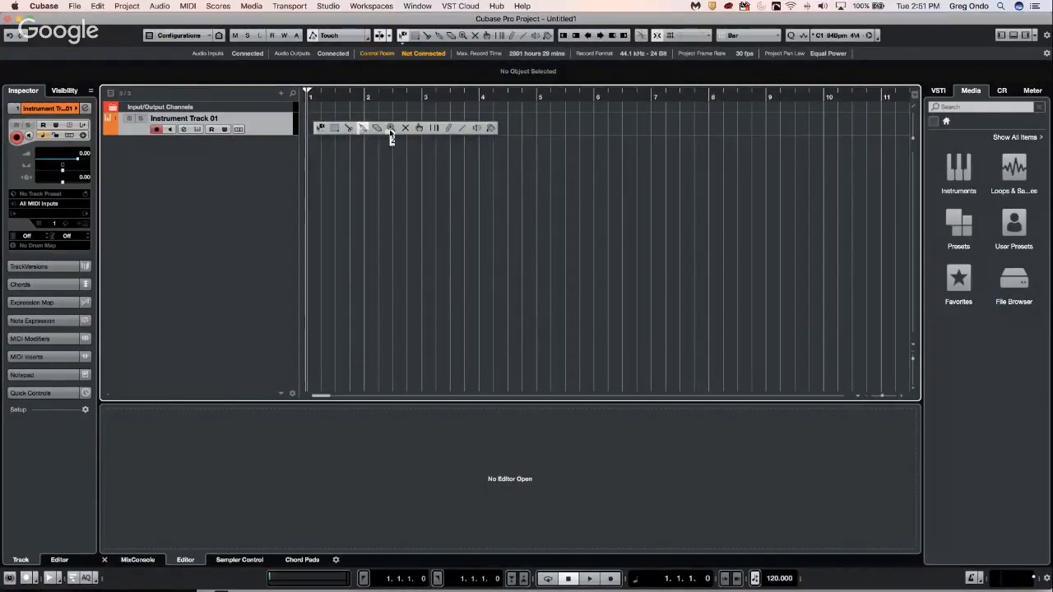
click(448, 129)
drag(357, 122, 487, 122)
right_click(337, 121)
click(340, 121)
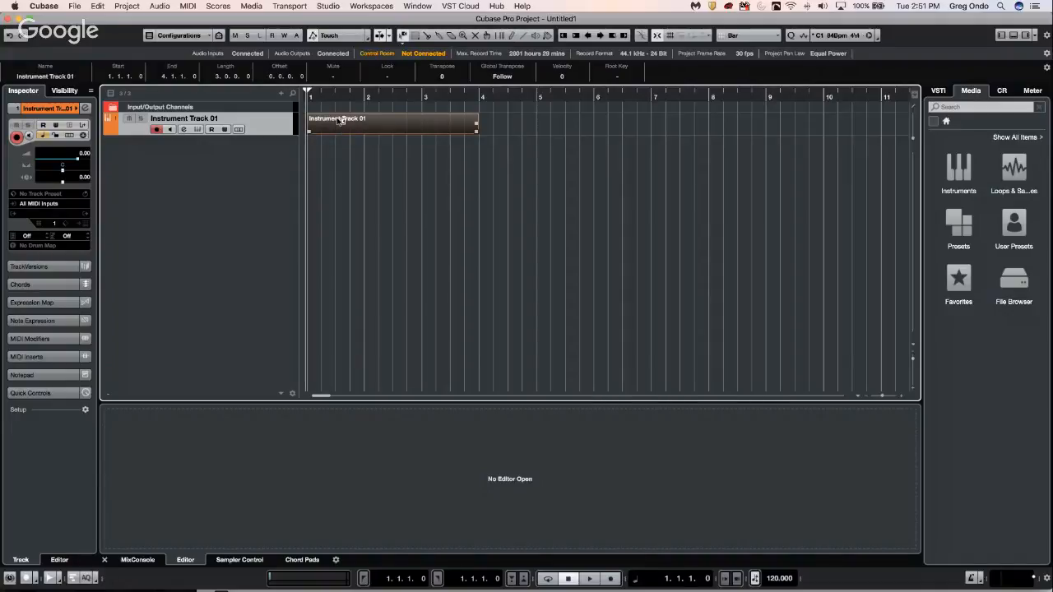
Step: Open the Instrument Track 01 part in the Key Editor, expand the editor inspector's Expression Map section and reselect the track
double_click(339, 120)
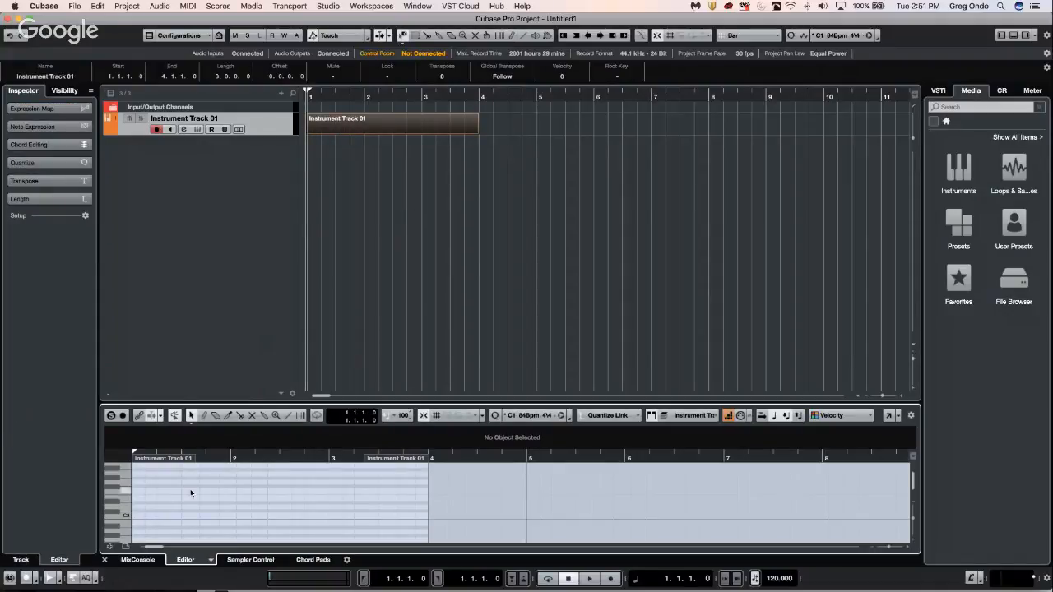
click(46, 110)
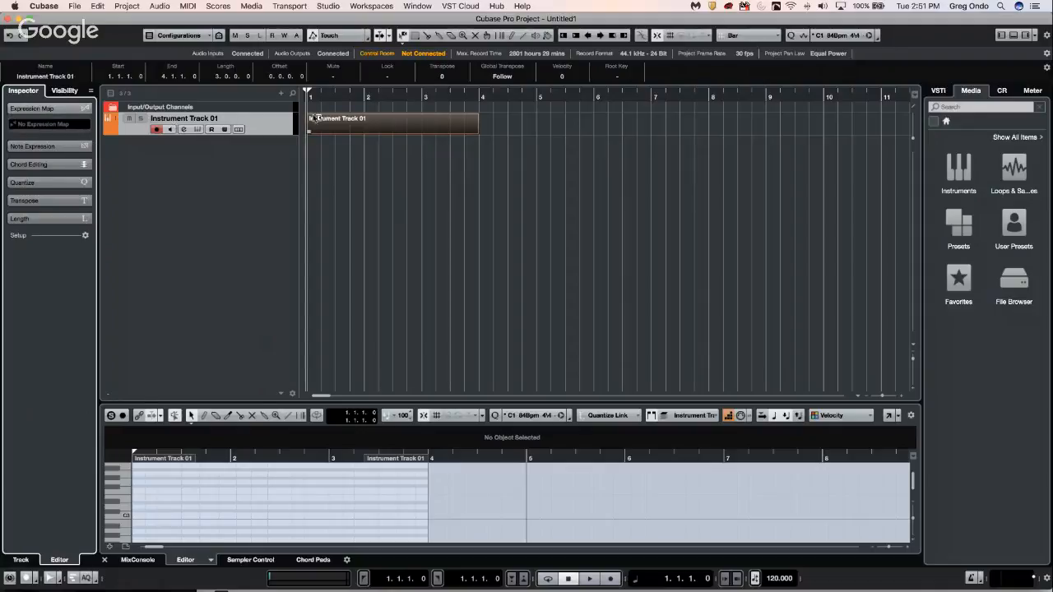
click(281, 130)
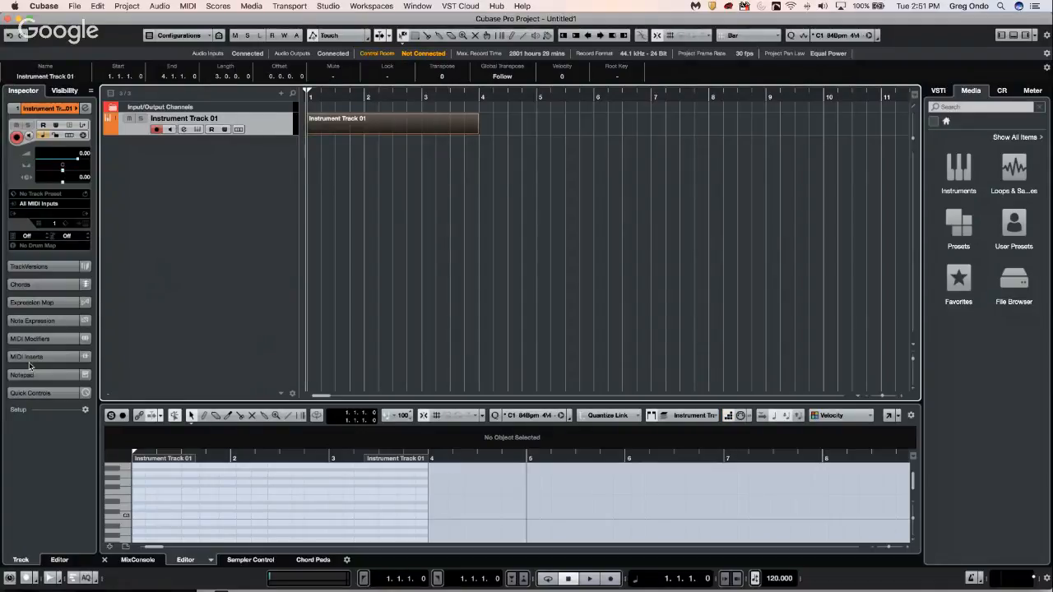
Step: Draw a scattered group of short and long notes between bars 1 and 3 in the Key Editor using the Draw tool
right_click(213, 501)
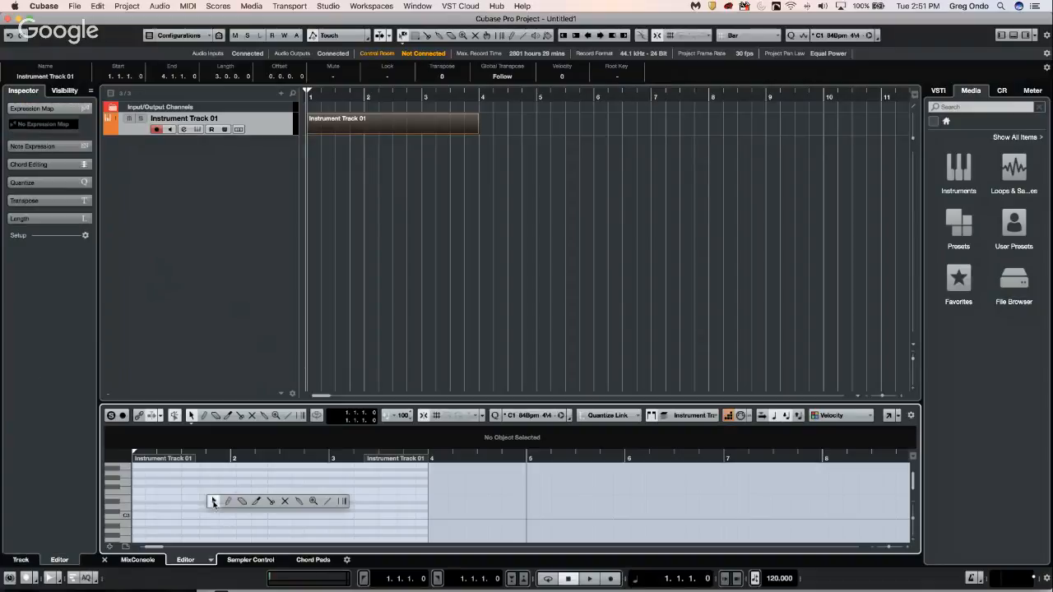
click(229, 504)
mouse_move(208, 507)
mouse_down()
mouse_move(313, 505)
mouse_move(329, 490)
mouse_up()
click(319, 486)
click(283, 515)
click(222, 515)
click(202, 523)
click(184, 522)
drag(183, 502, 253, 495)
click(253, 498)
click(271, 498)
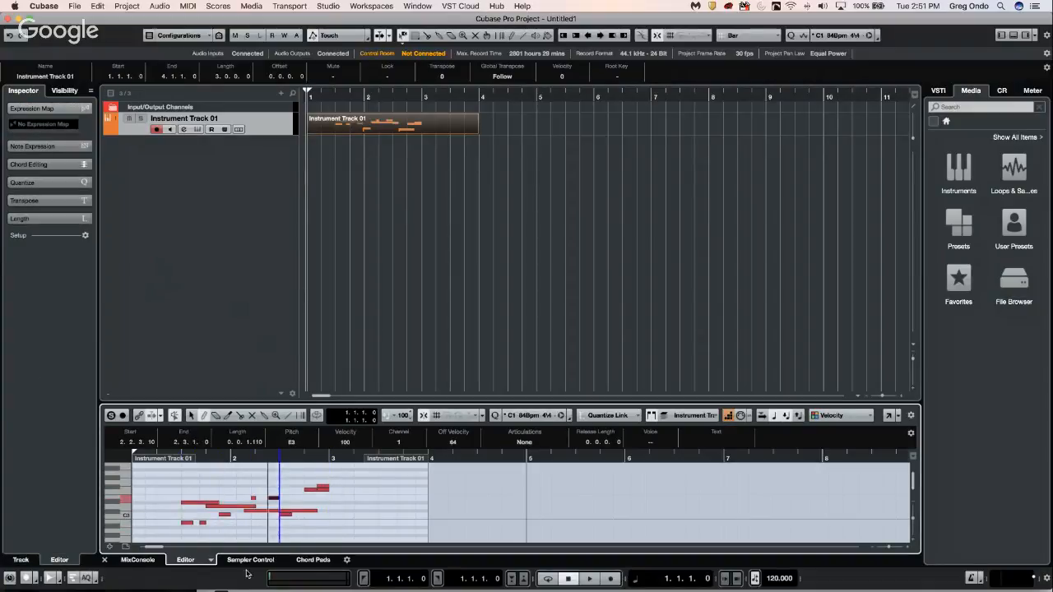
Step: View the part's notes in the Drum Editor and switch back to the Key Editor
click(211, 559)
click(237, 547)
click(211, 560)
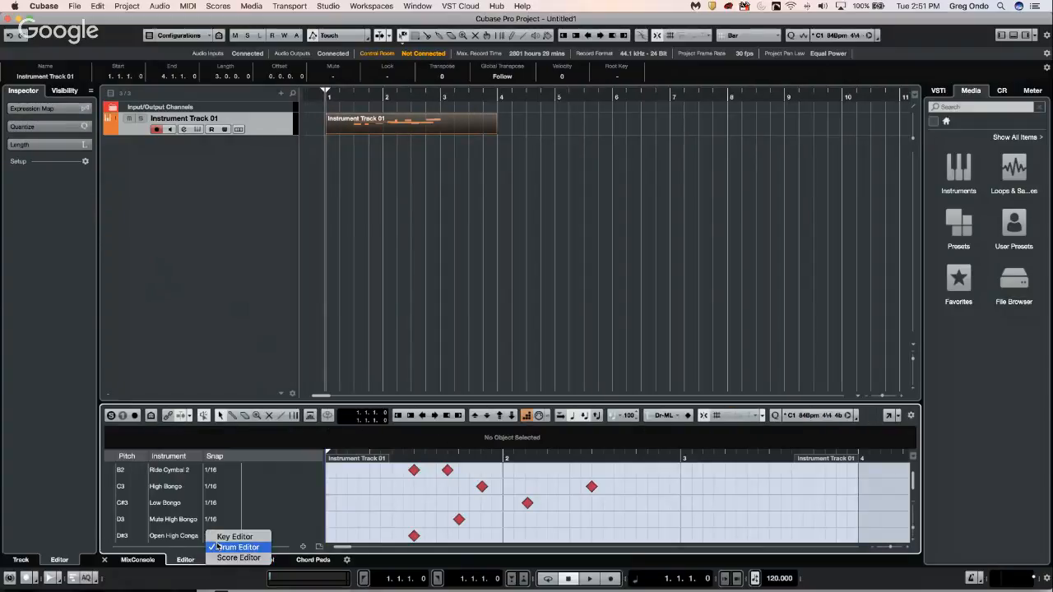
click(234, 537)
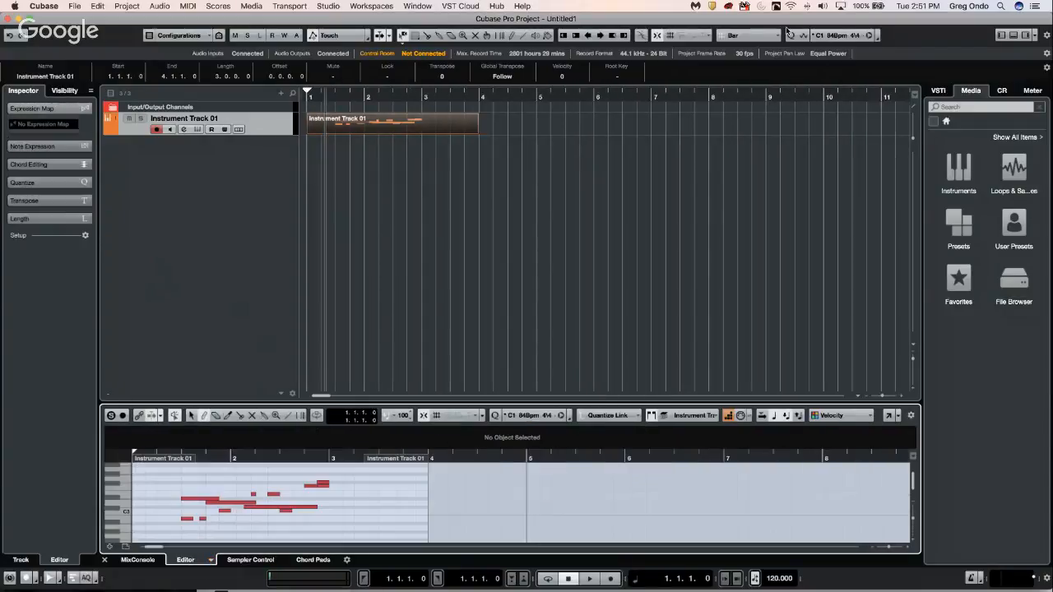
click(188, 7)
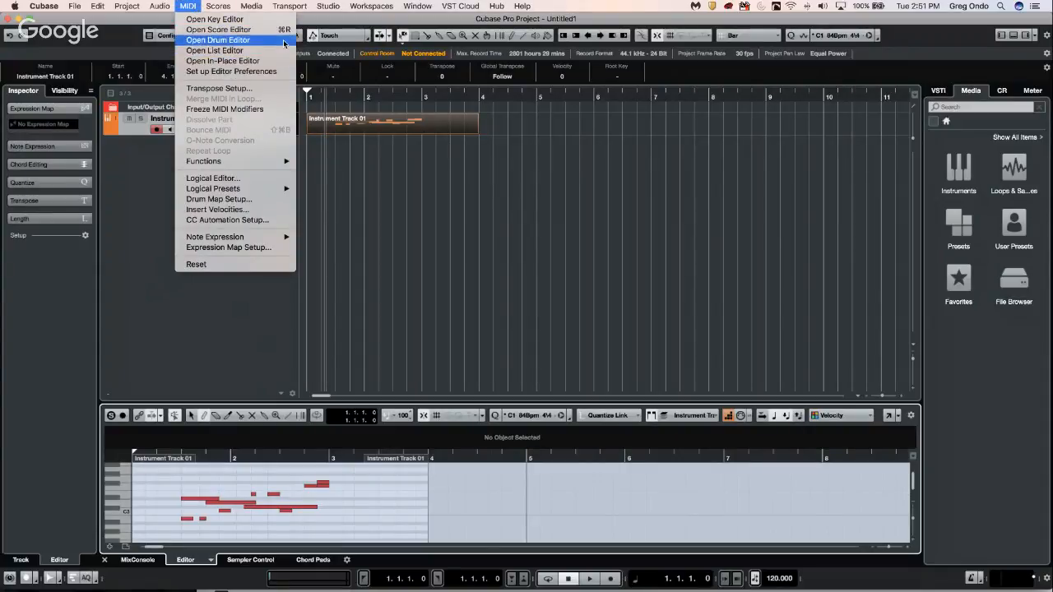
click(214, 19)
click(401, 157)
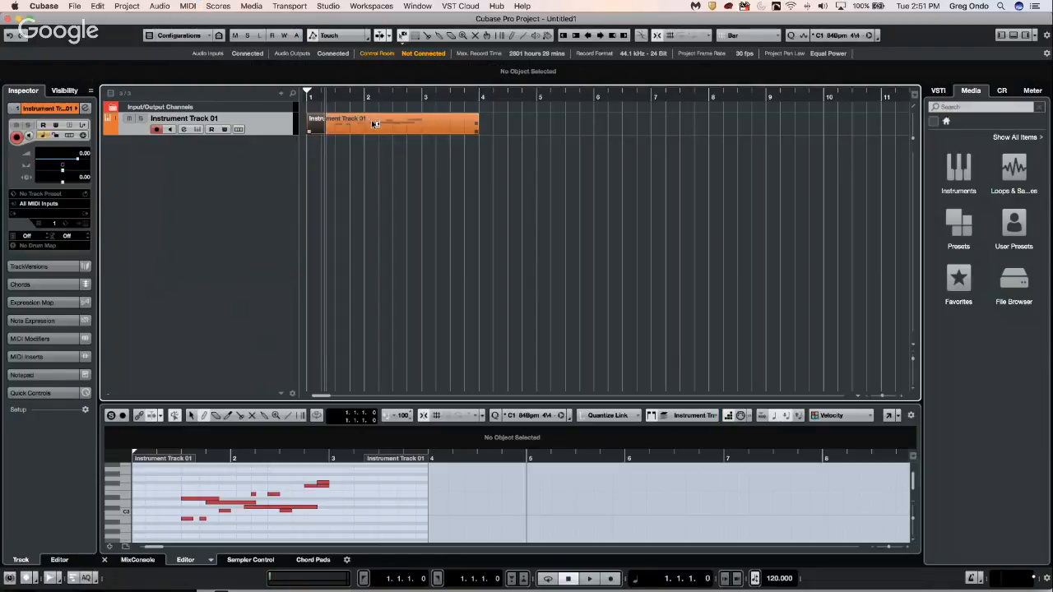
Step: Search the key commands for "open drum editor", check the editor-opening commands and their assigned keys, and close the dialog
click(83, 6)
mouse_move(45, 6)
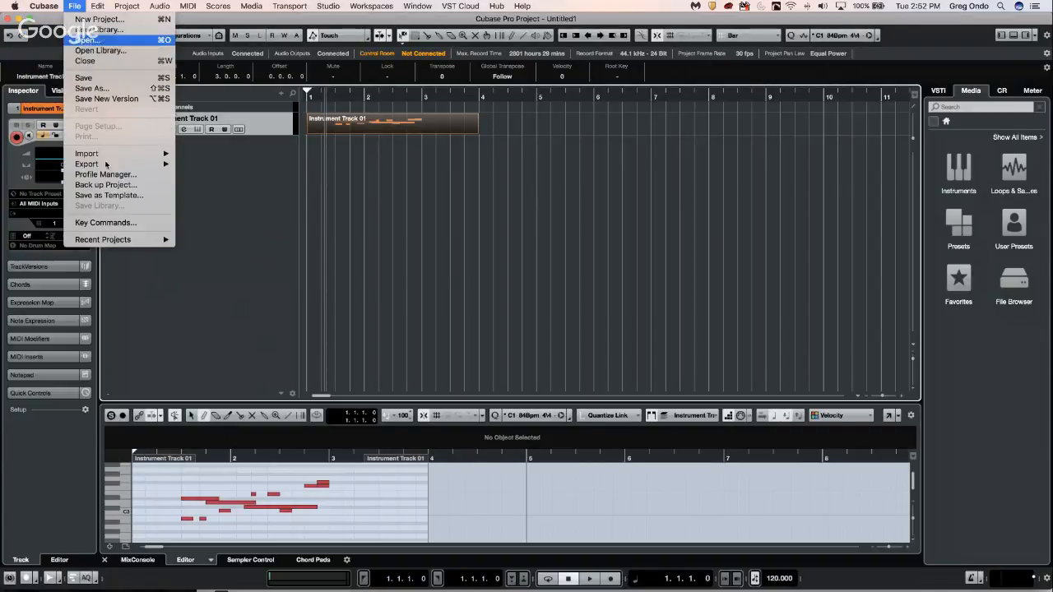
click(82, 223)
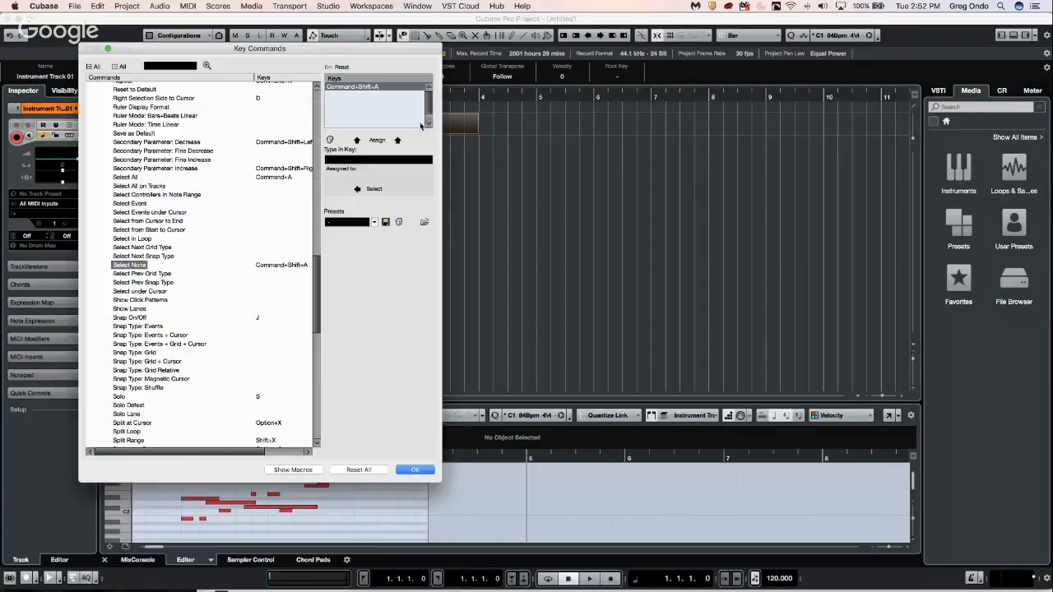
scroll(150, 173, down, 5)
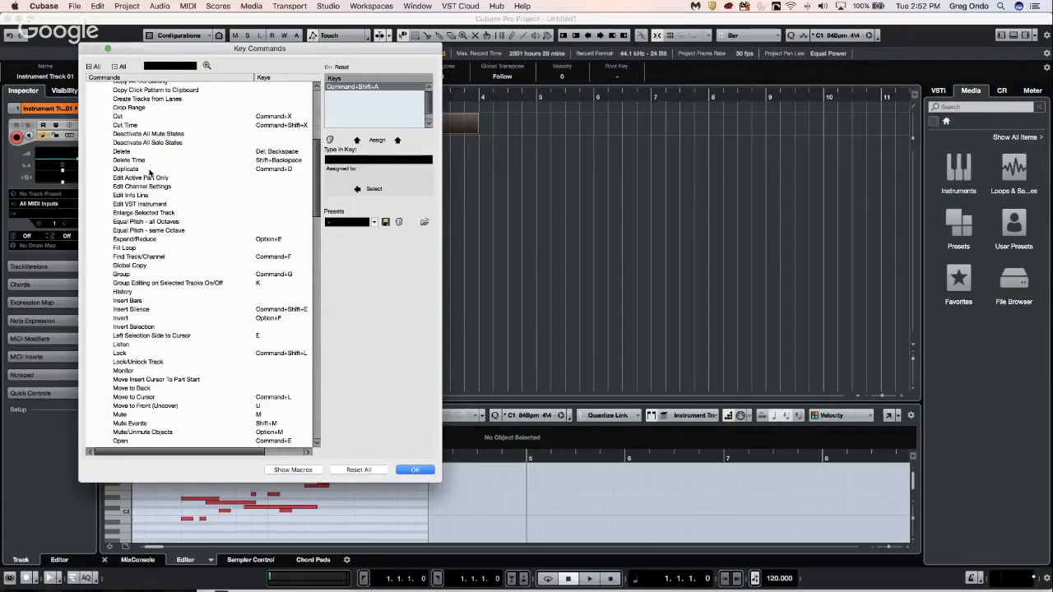
scroll(150, 173, up, 5)
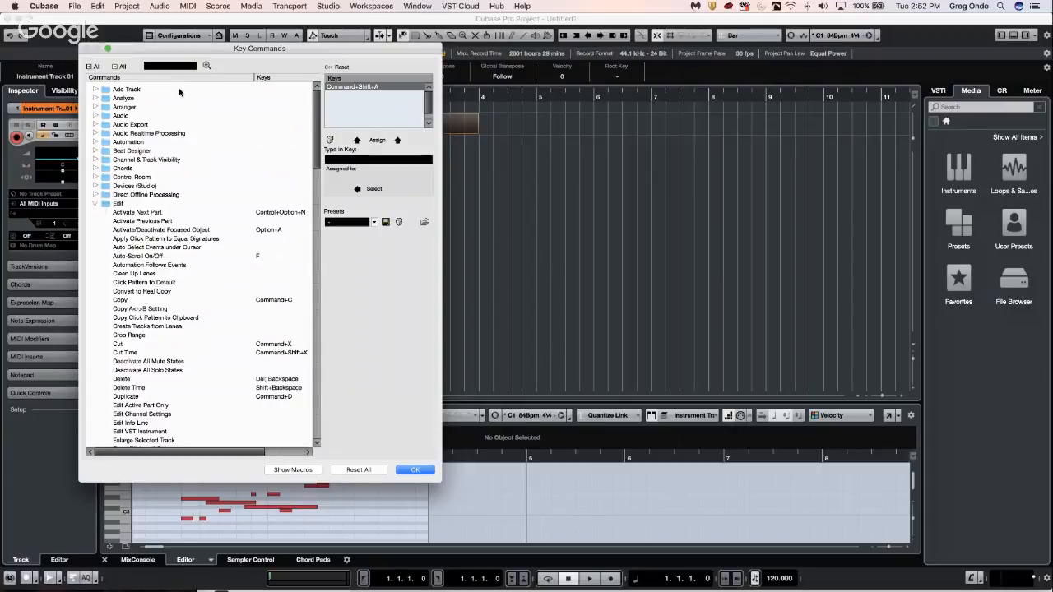
click(172, 68)
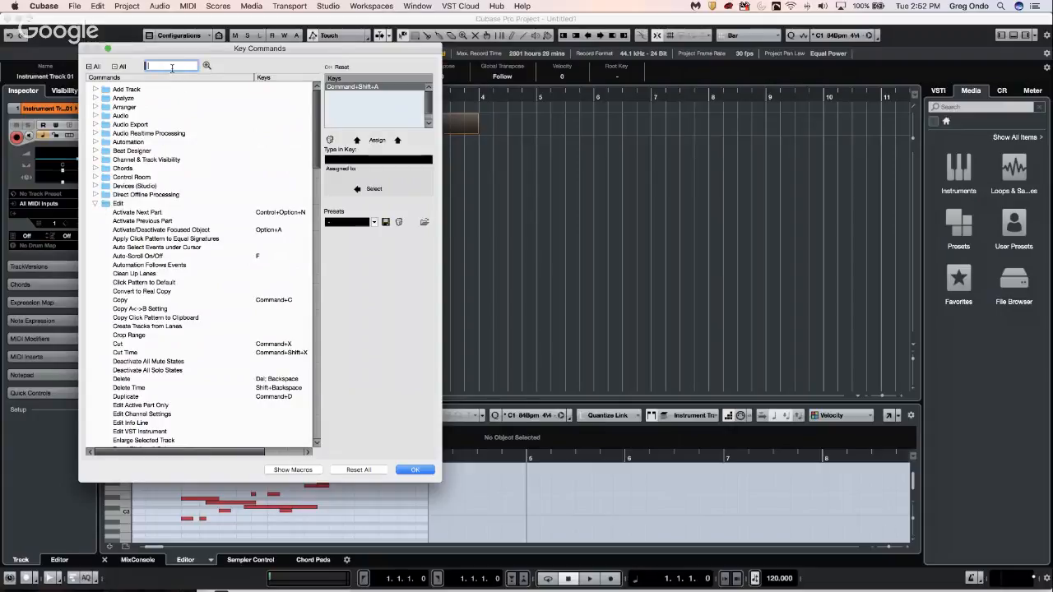
text(open drum editor)
key(Return)
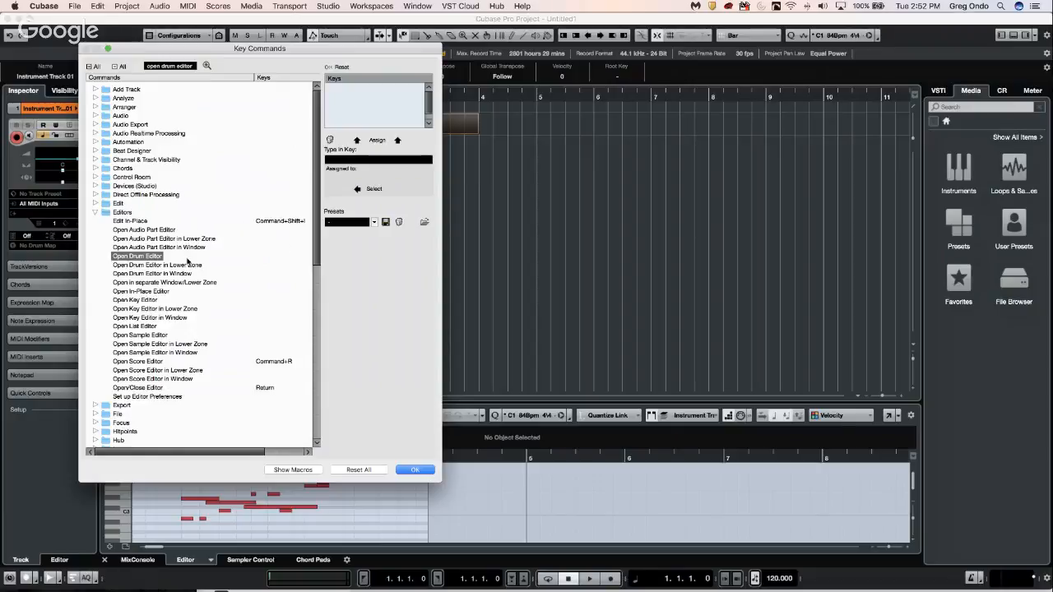
click(412, 470)
Step: Reselect the Instrument Track 01 part and open it again to check which editor it uses
click(381, 180)
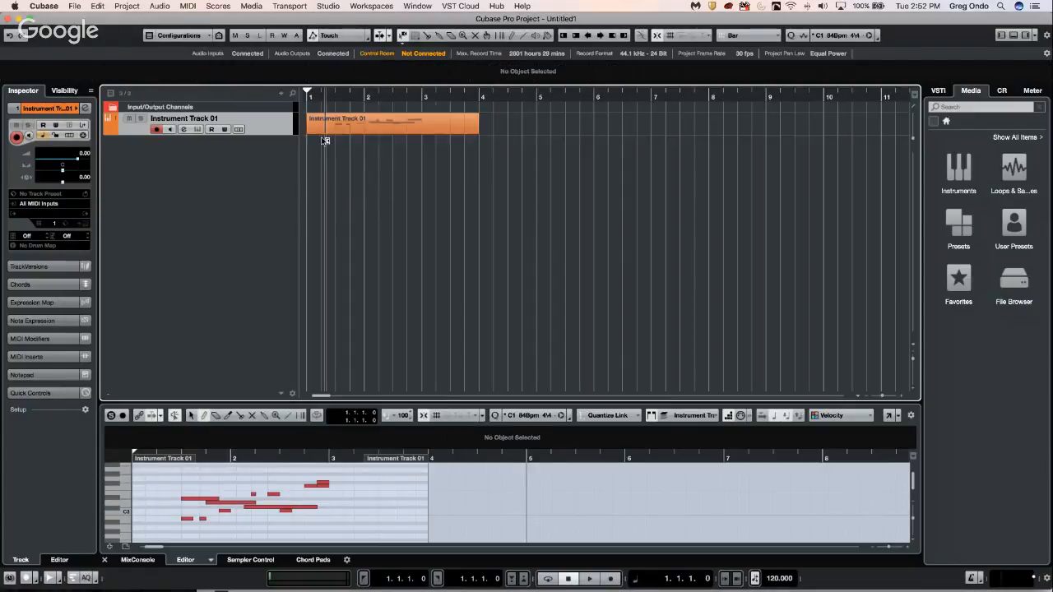
click(376, 127)
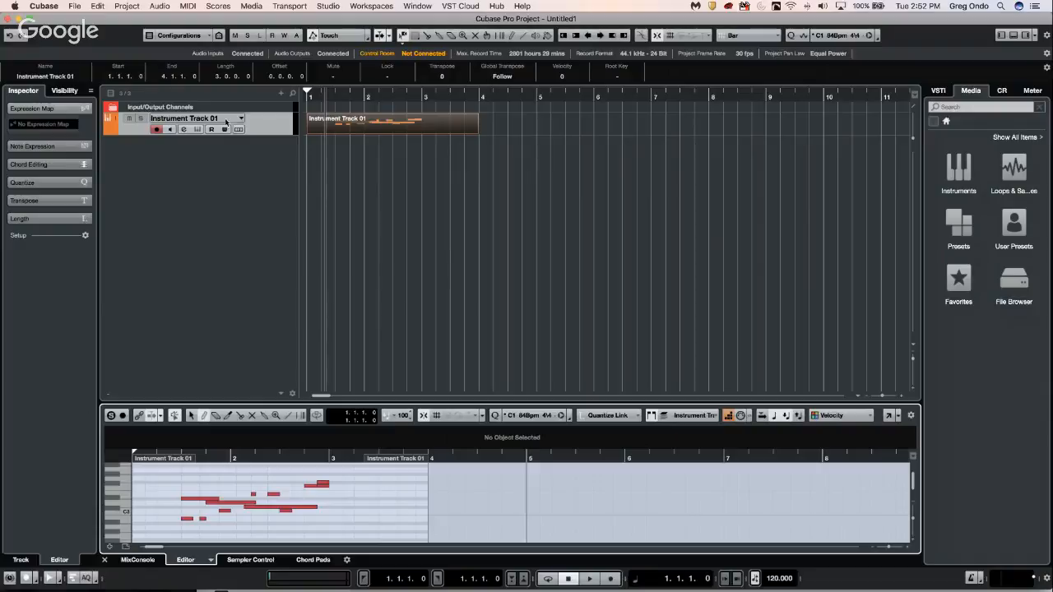
click(258, 125)
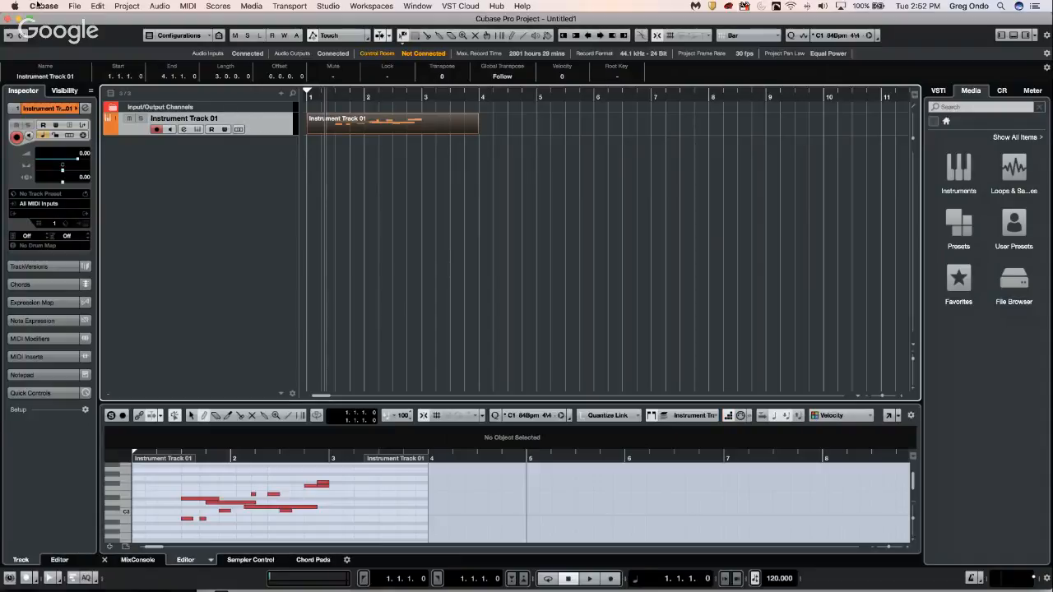
double_click(381, 127)
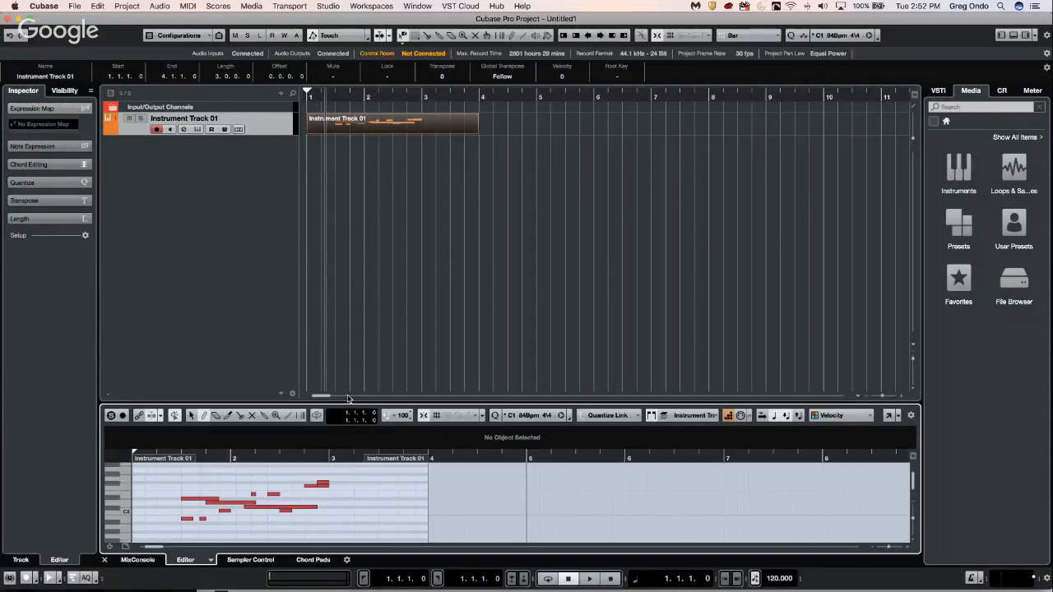
Step: Set the Default MIDI Editor preference to Open In-Place Editor, apply the change and close the preferences
click(44, 6)
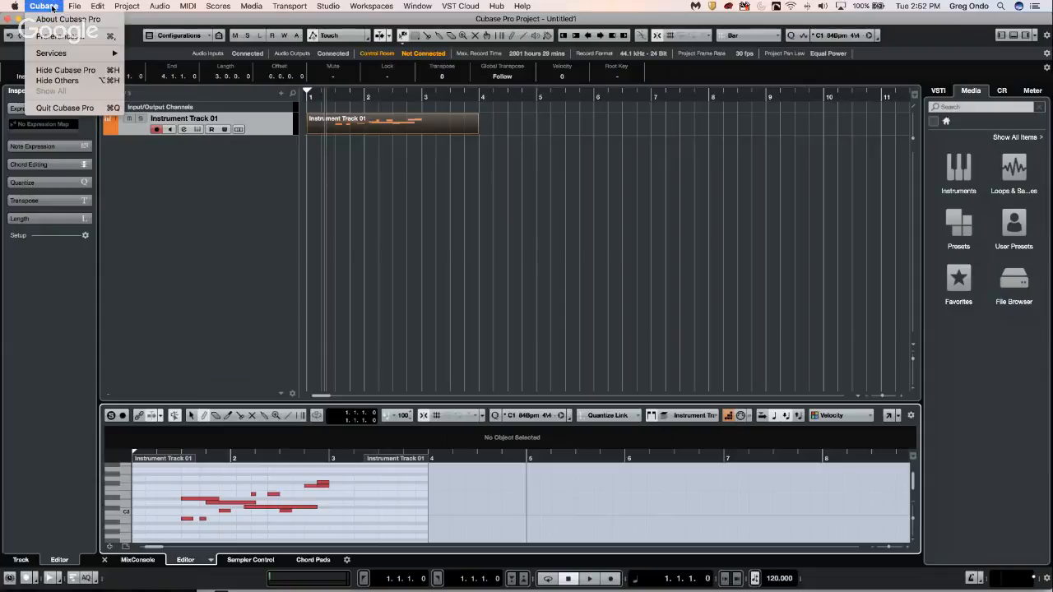
click(78, 36)
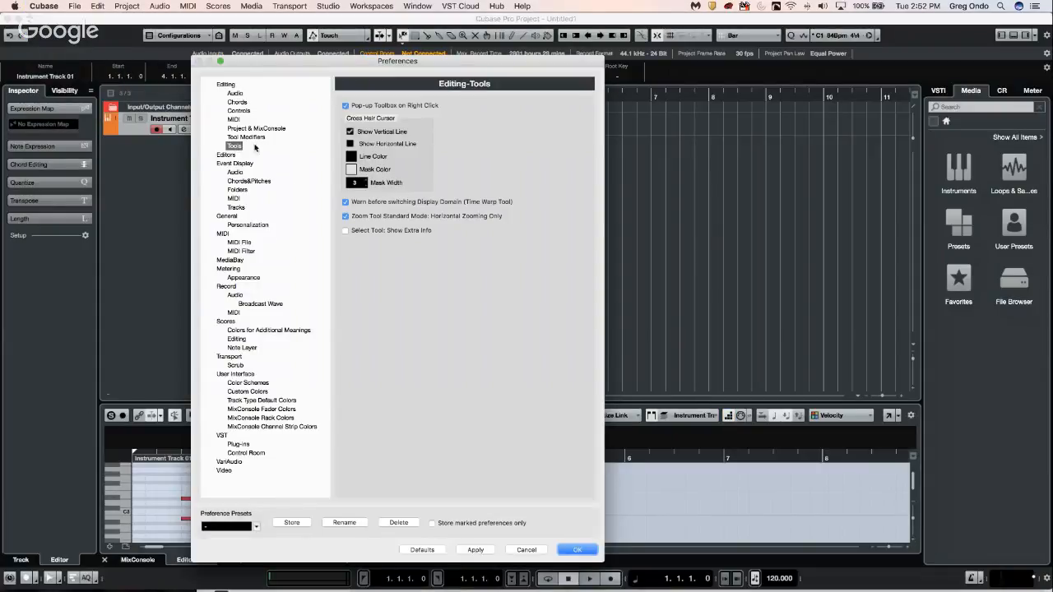
click(225, 155)
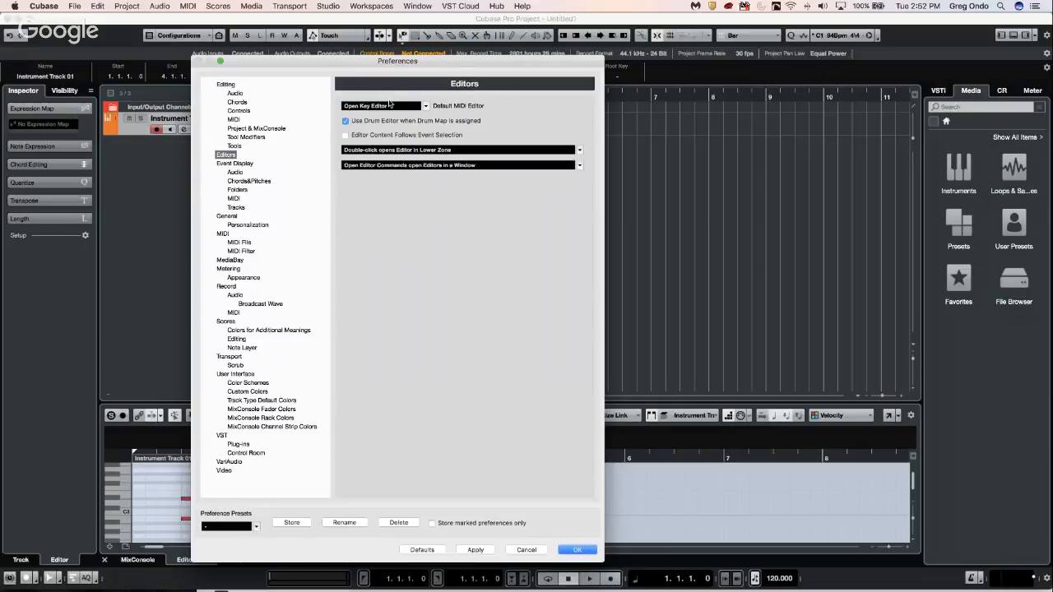
click(427, 107)
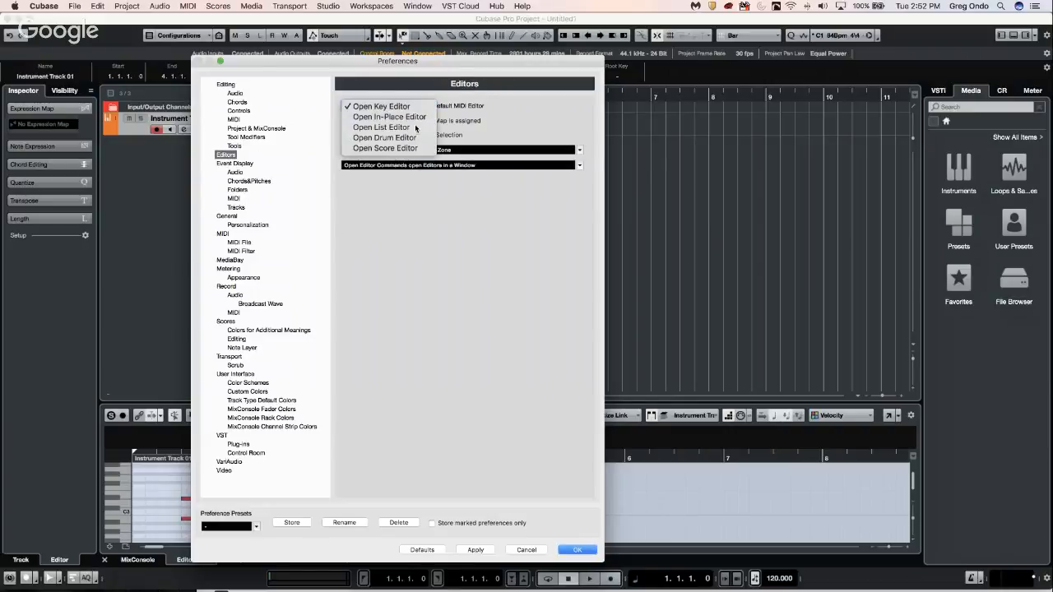
click(414, 118)
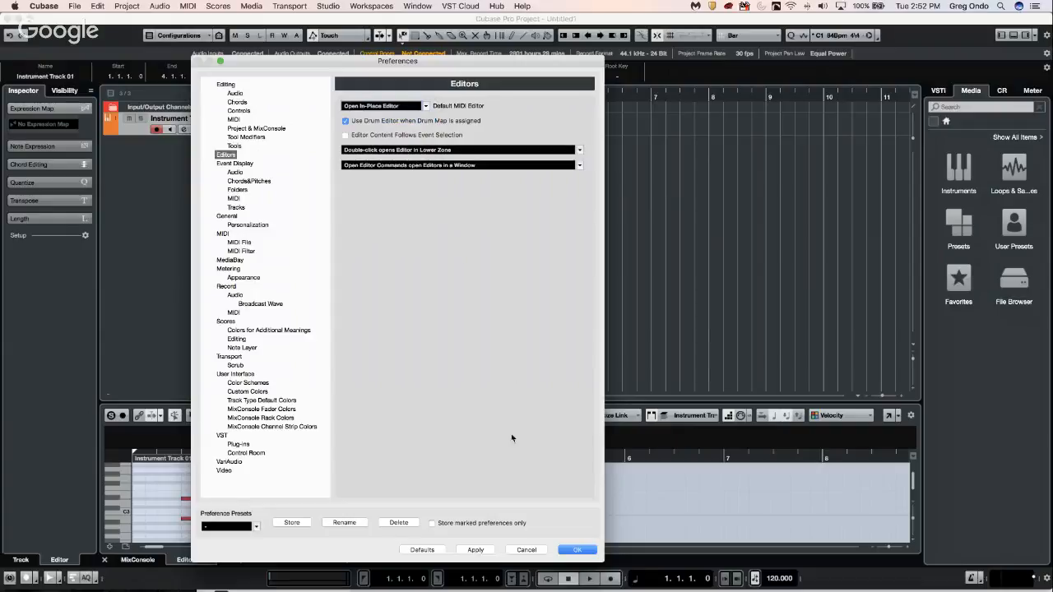
click(476, 550)
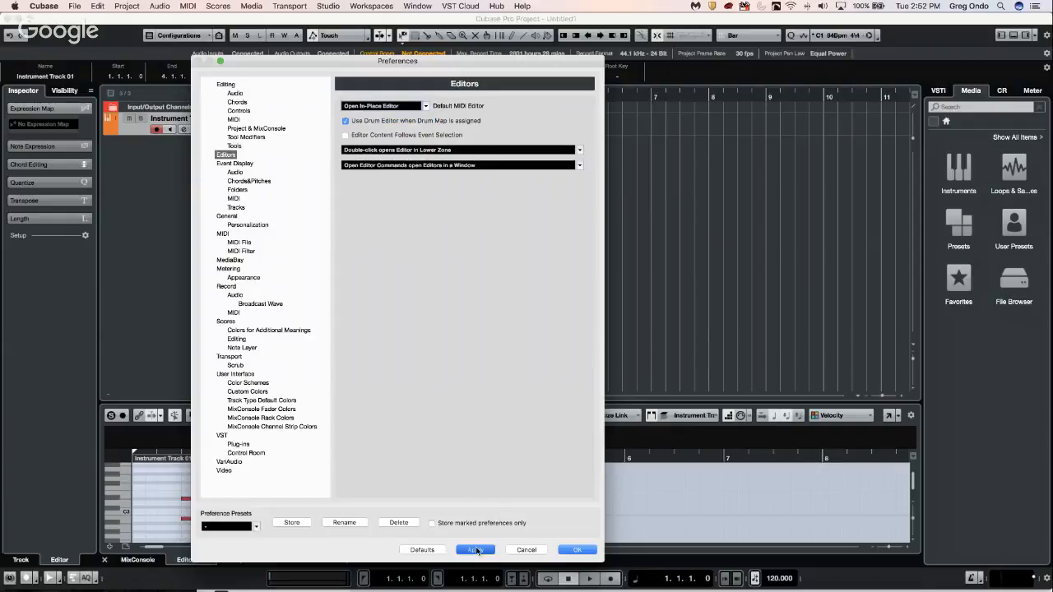
click(567, 549)
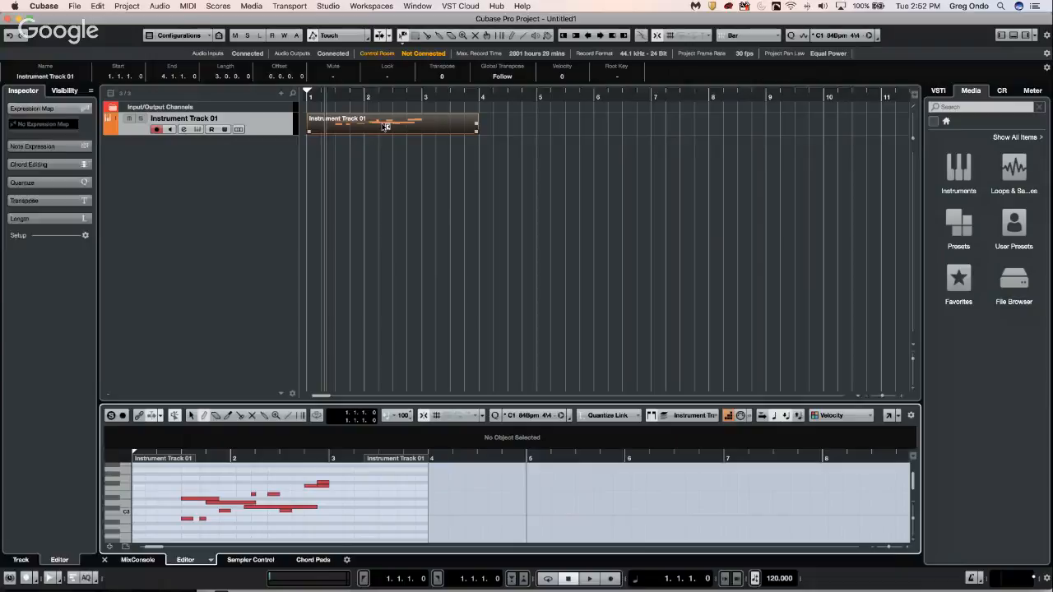
Step: Hide the lower zone and reopen the Instrument Track 01 part to test the default MIDI editor setting
click(385, 125)
double_click(384, 127)
click(1014, 35)
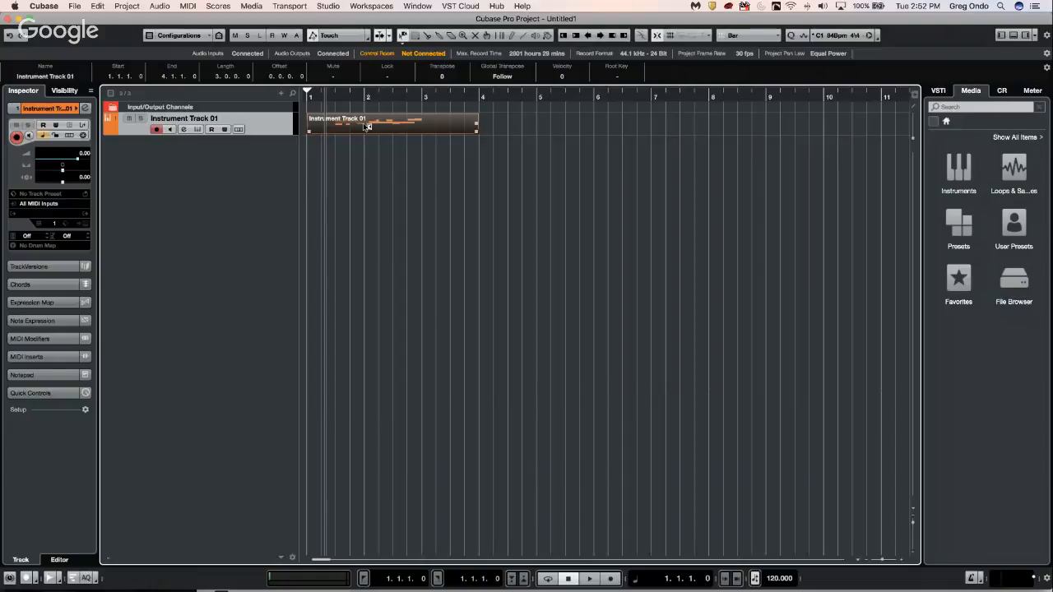
double_click(345, 125)
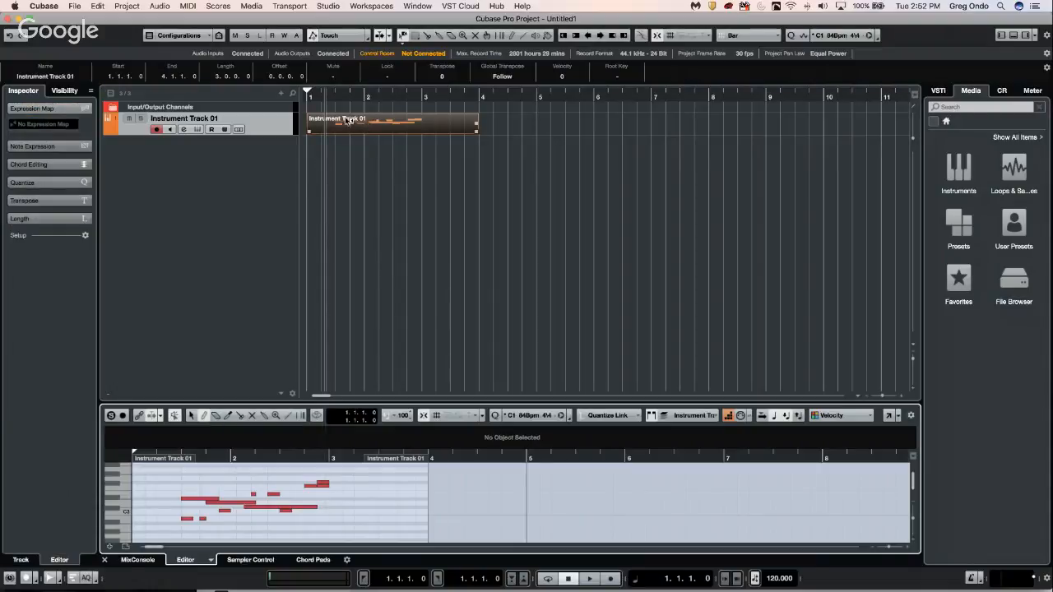
Step: Set the Default MIDI Editor preference to Open Score Editor, apply it, and reopen the Instrument Track 01 part to test it
click(74, 6)
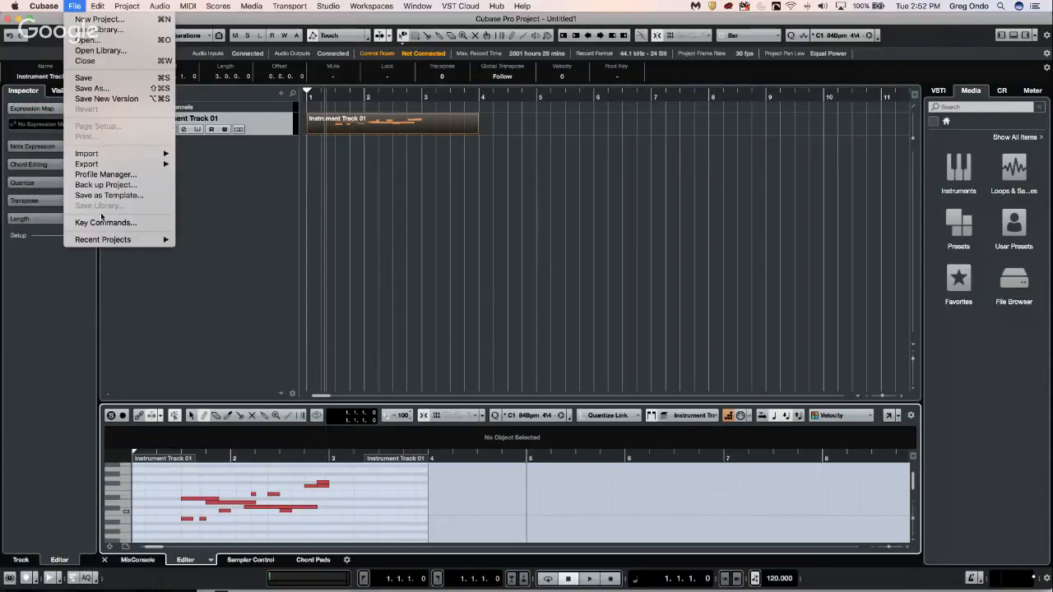
mouse_move(43, 6)
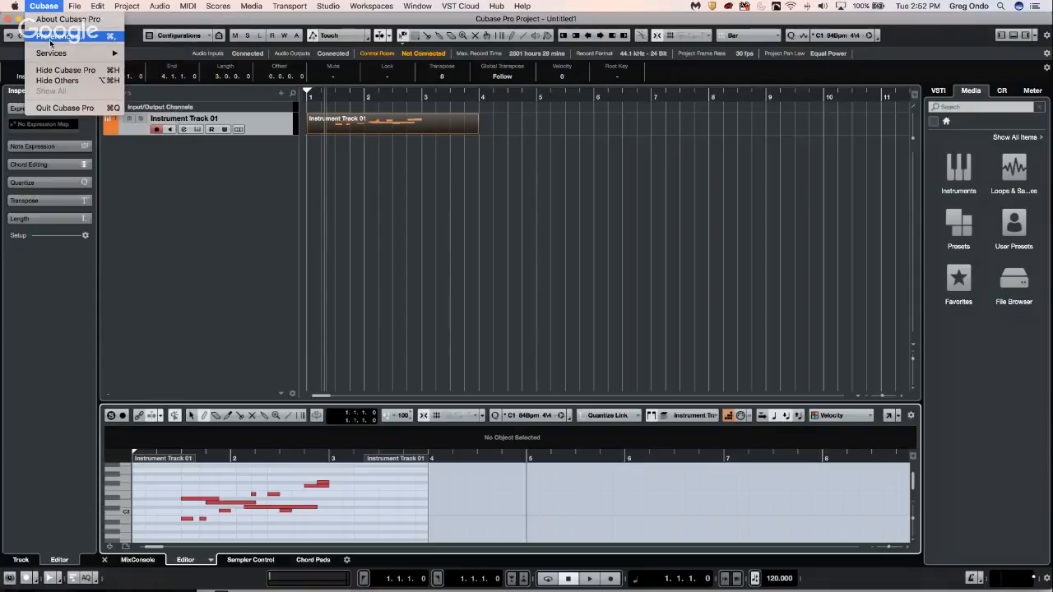
click(49, 38)
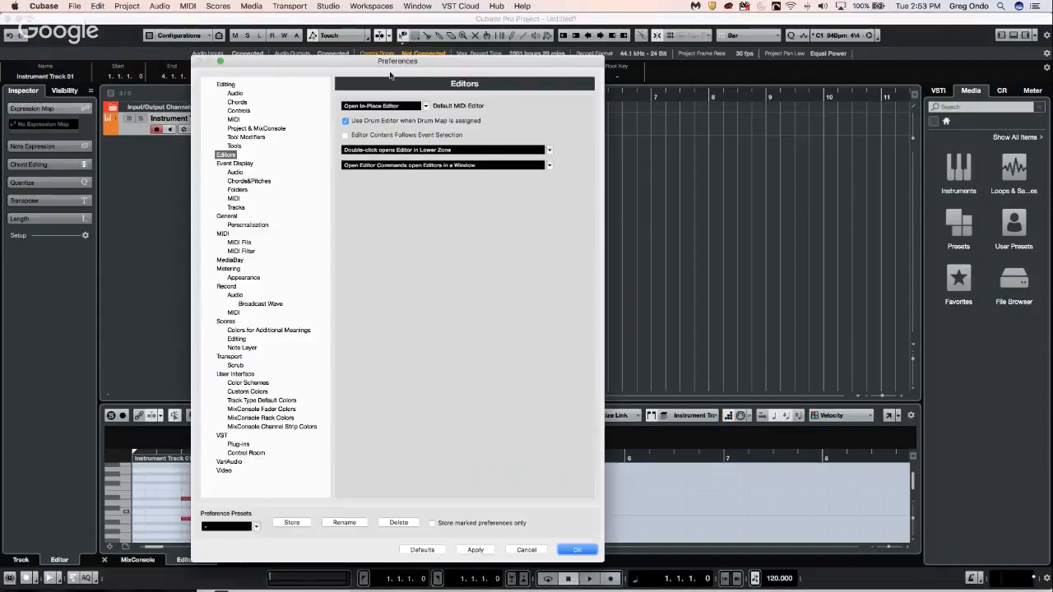
click(385, 107)
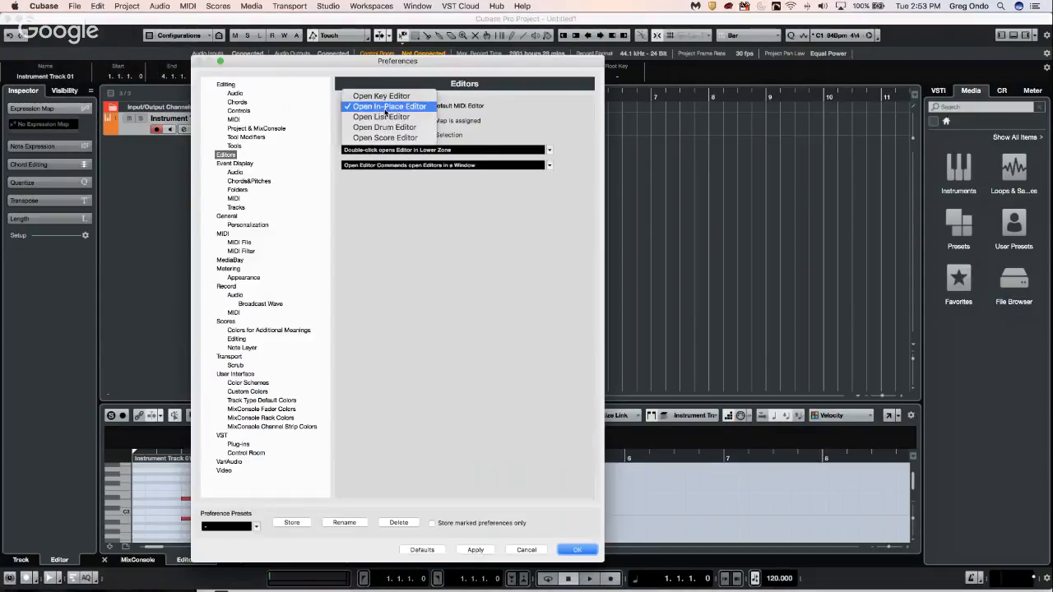
click(385, 137)
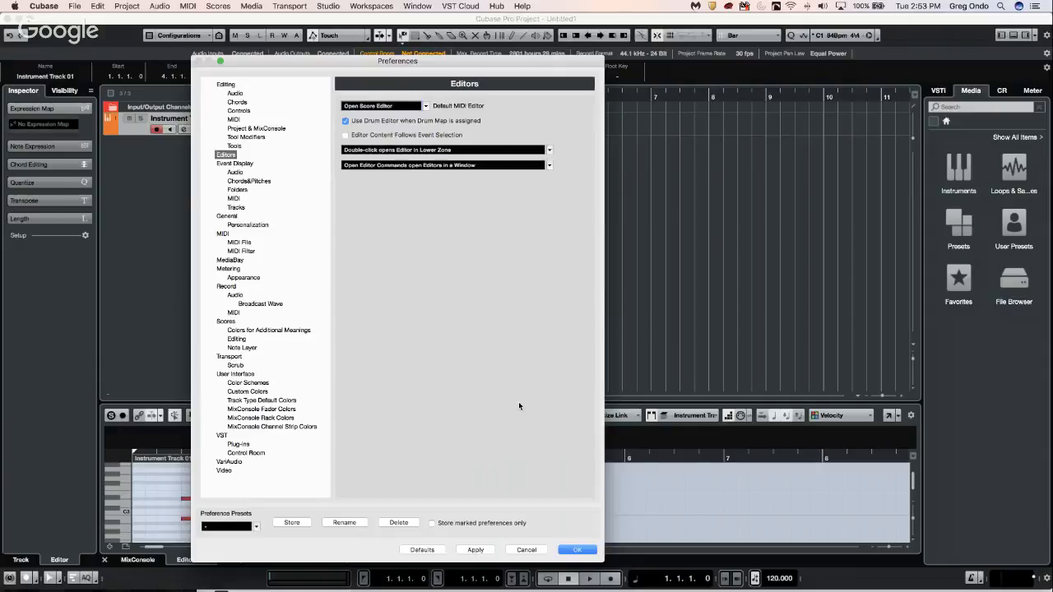
click(476, 549)
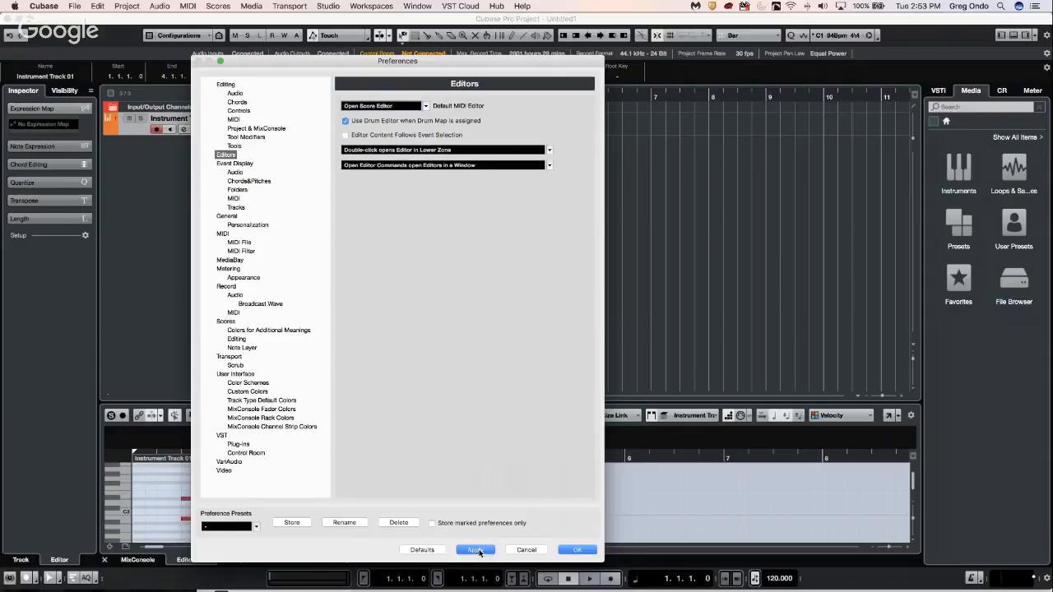
click(577, 549)
double_click(386, 128)
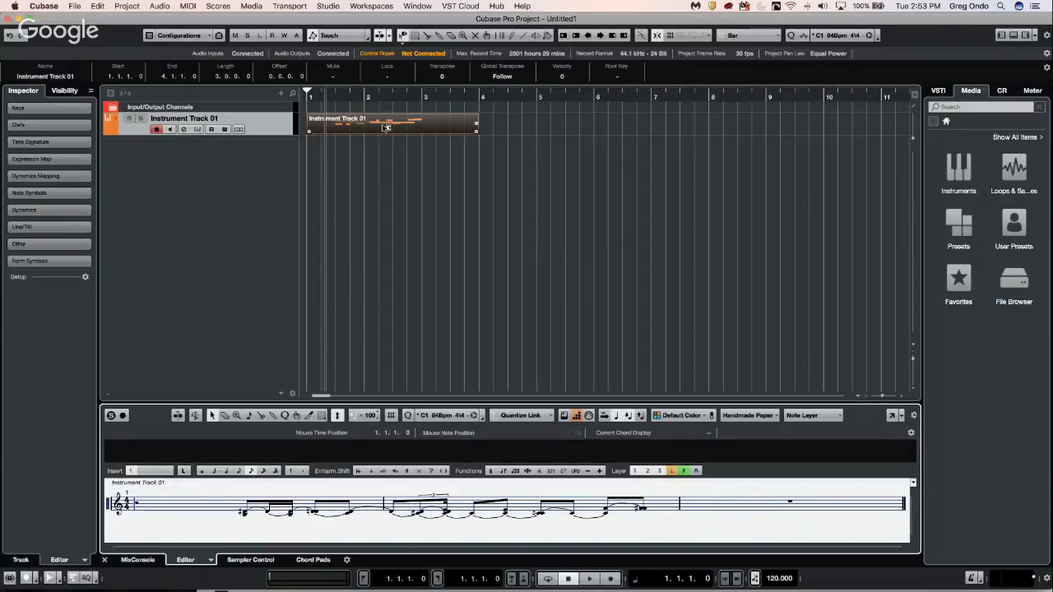
Step: Assign the GM Map drum map to Instrument Track 01 and open its part to check which editor it uses
click(75, 6)
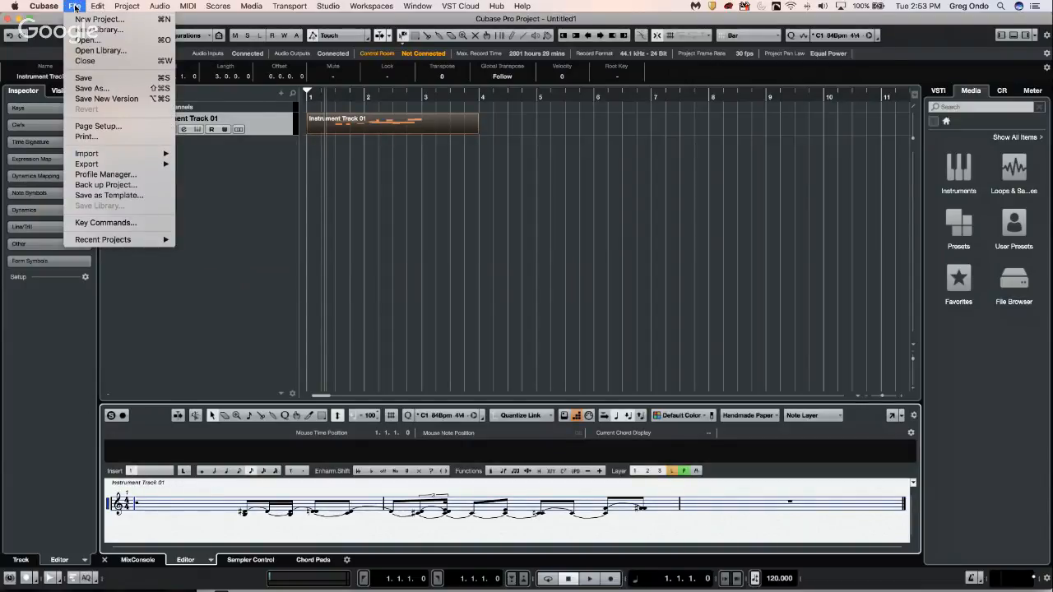
click(327, 128)
click(271, 130)
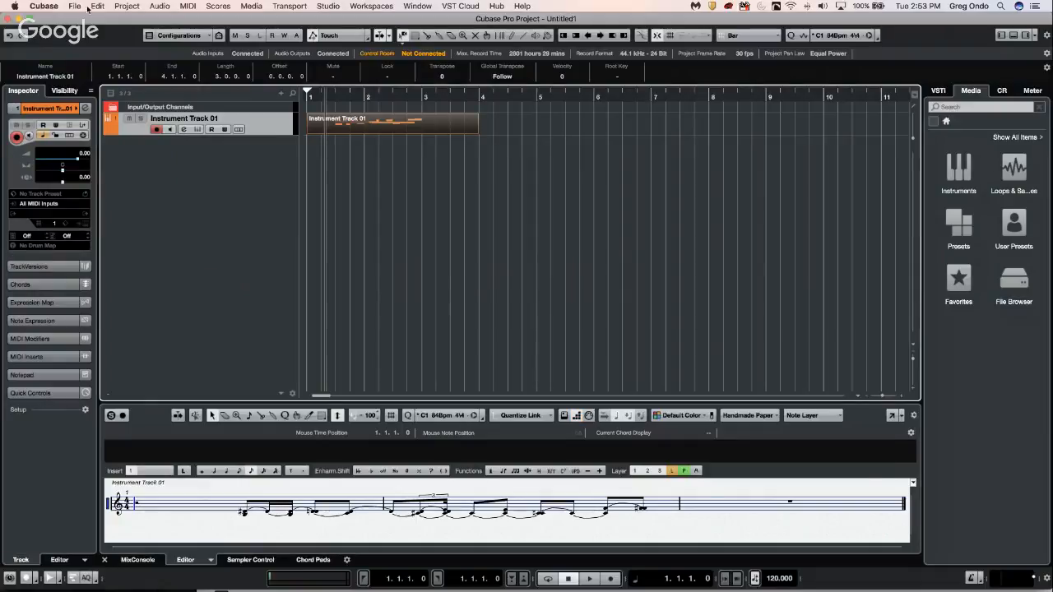
click(46, 245)
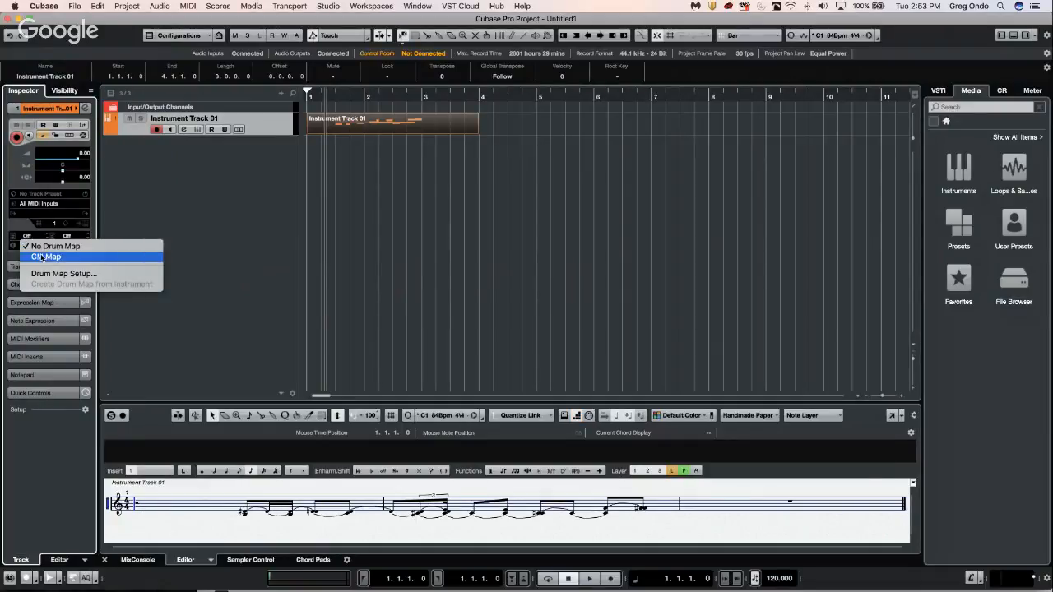
click(41, 257)
double_click(390, 123)
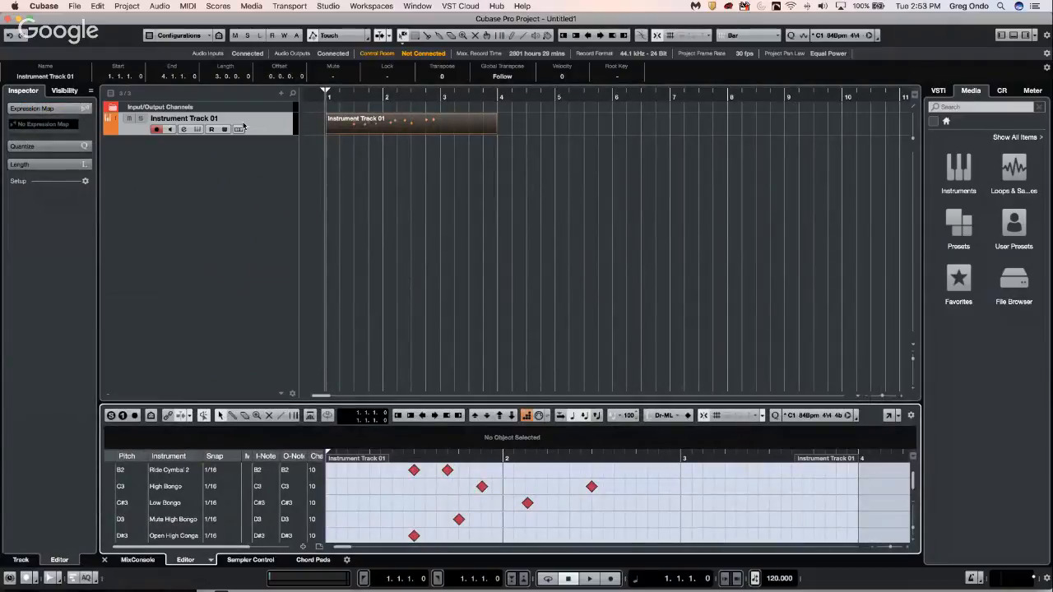
Step: Set the Default MIDI Editor preference to Open Key Editor, apply the change and close the preferences
click(76, 7)
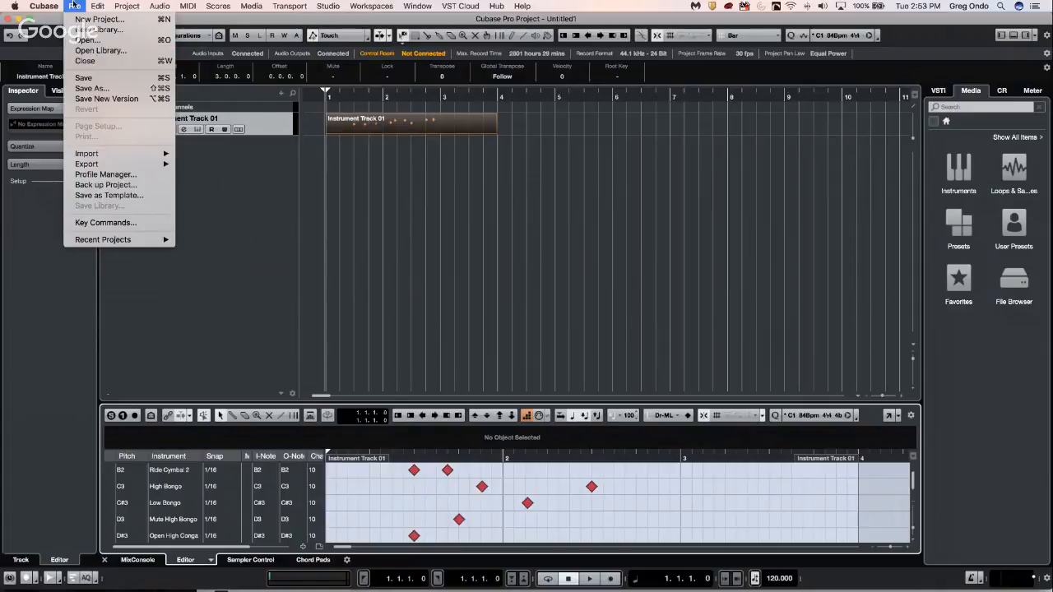
mouse_move(88, 165)
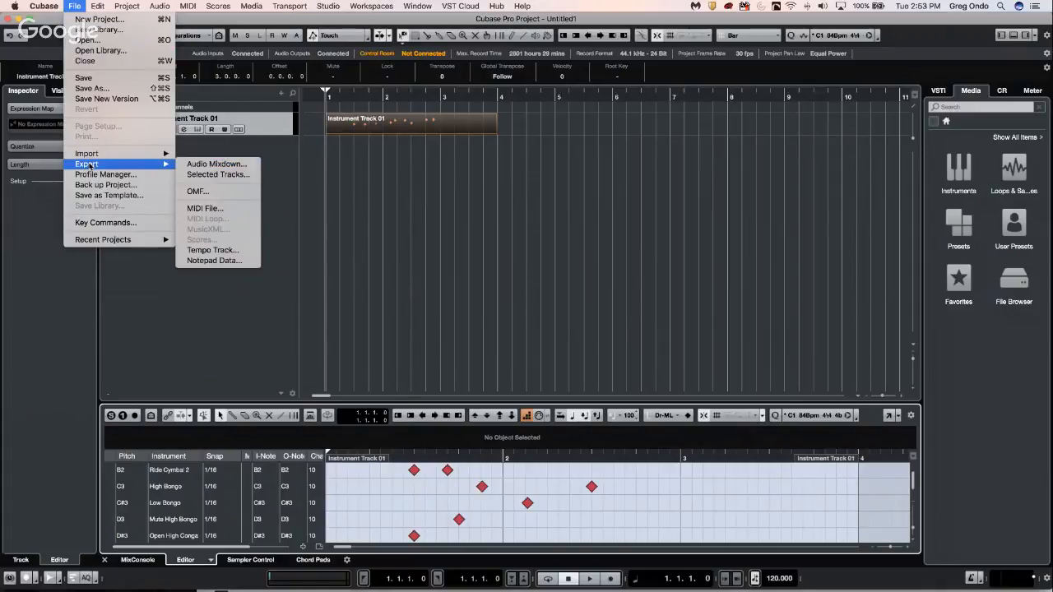
mouse_move(35, 5)
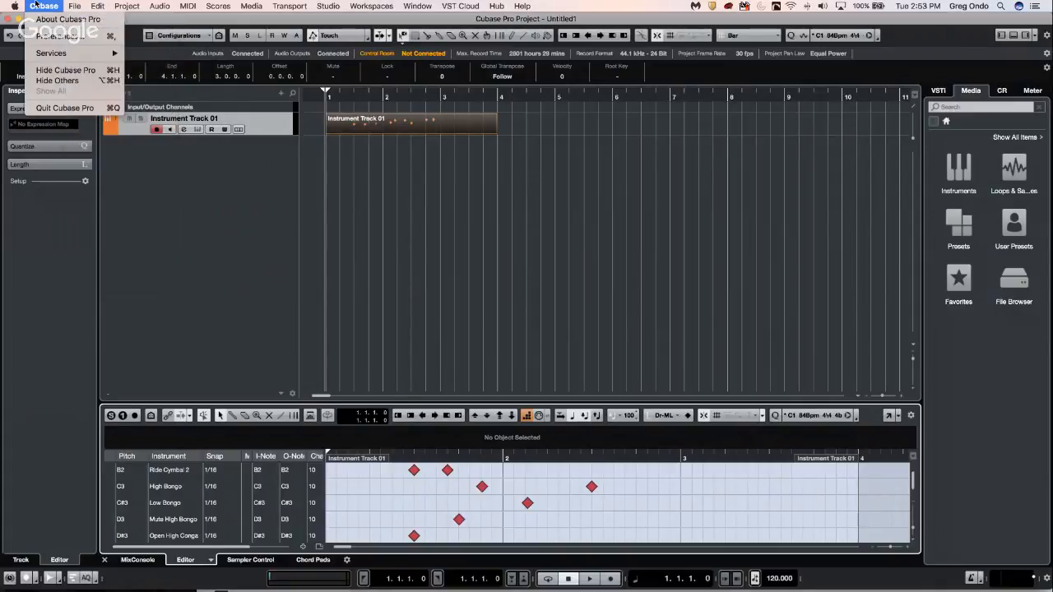
click(60, 35)
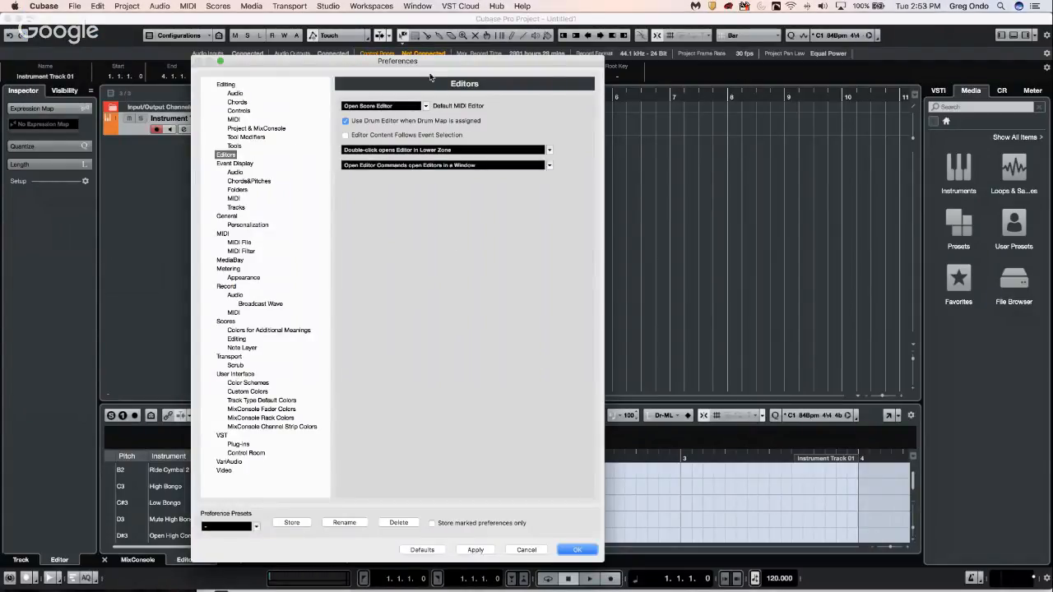
click(399, 107)
click(413, 68)
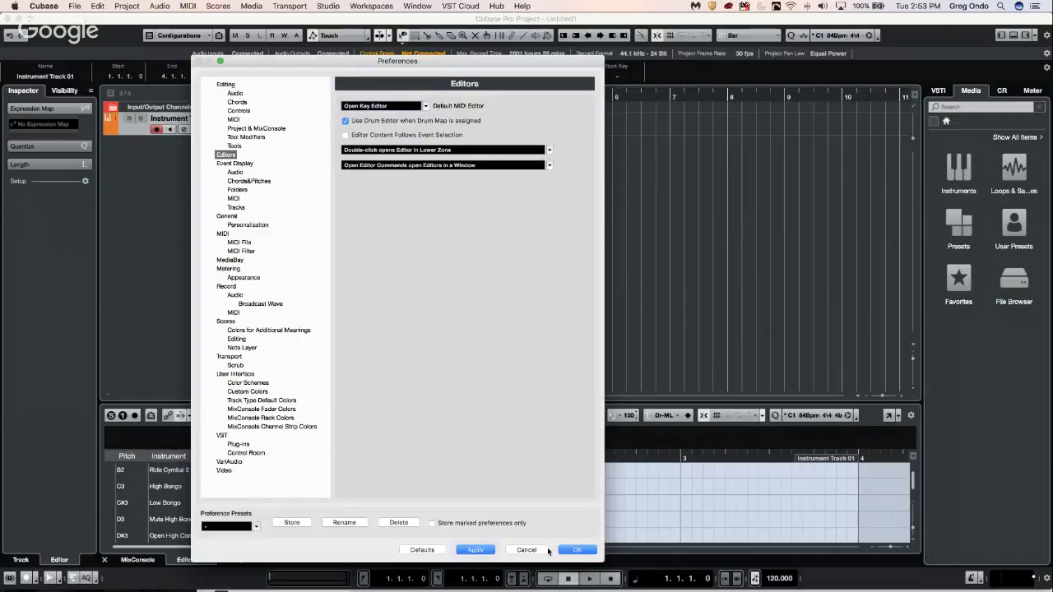
click(577, 549)
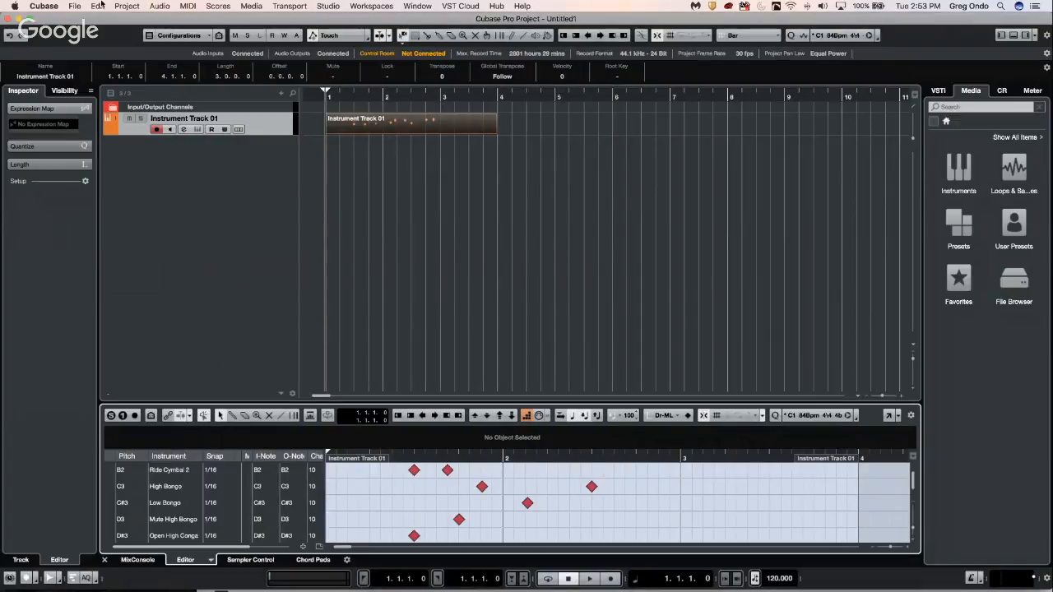
Step: Review the editor-opening commands and their assignments in the key commands, and close the dialog
click(73, 6)
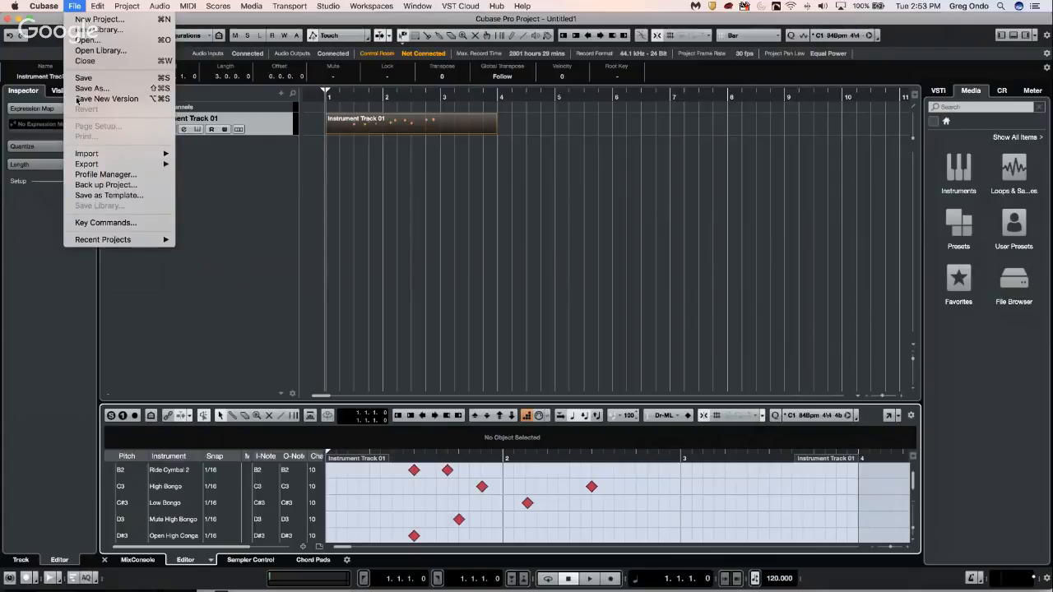
click(110, 222)
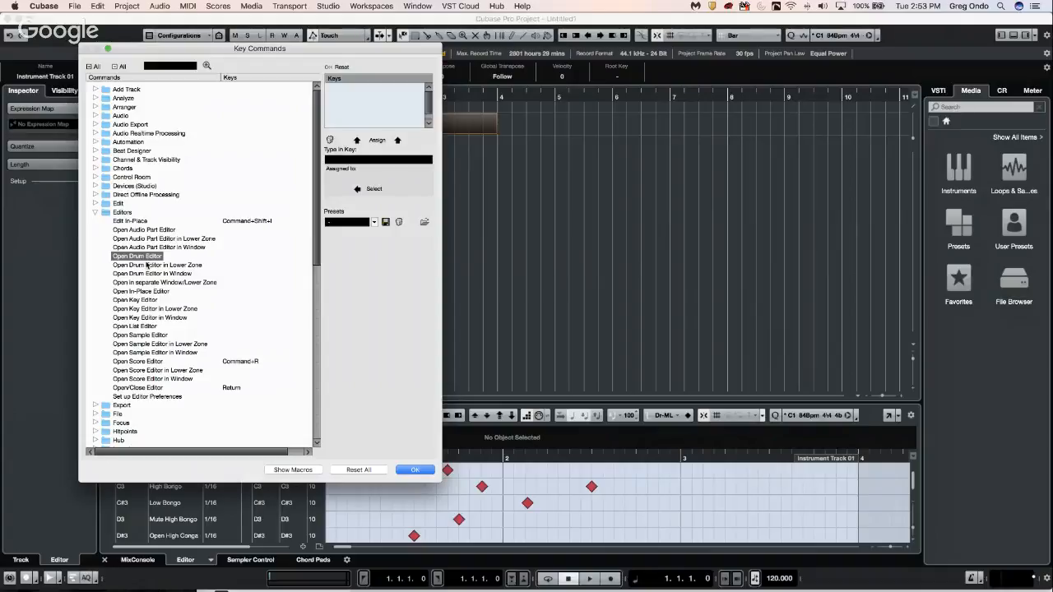
click(415, 470)
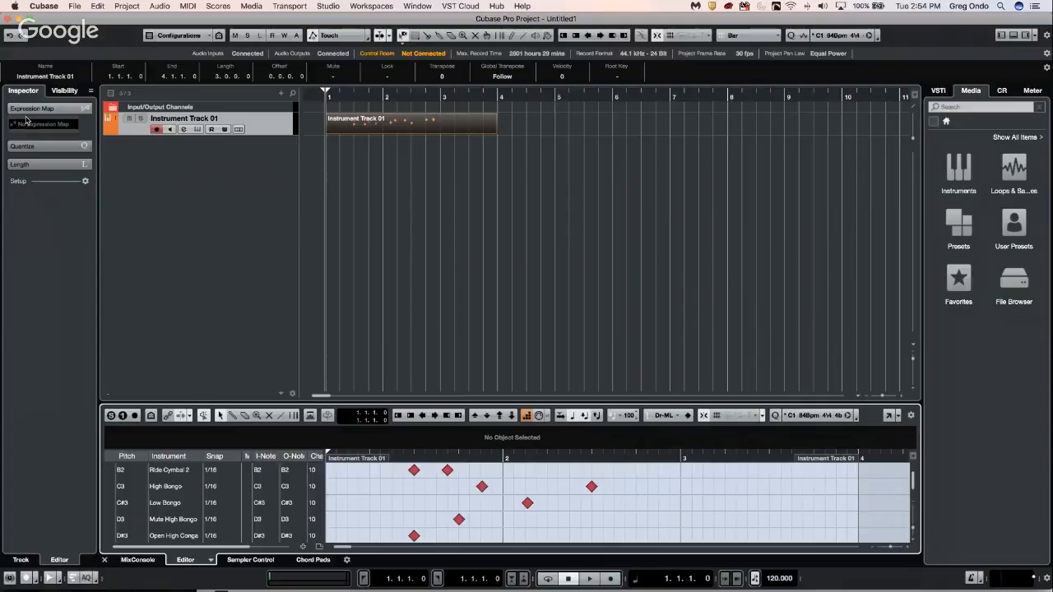
Step: Open MediaBay from the project and hide its File Browser section
click(386, 132)
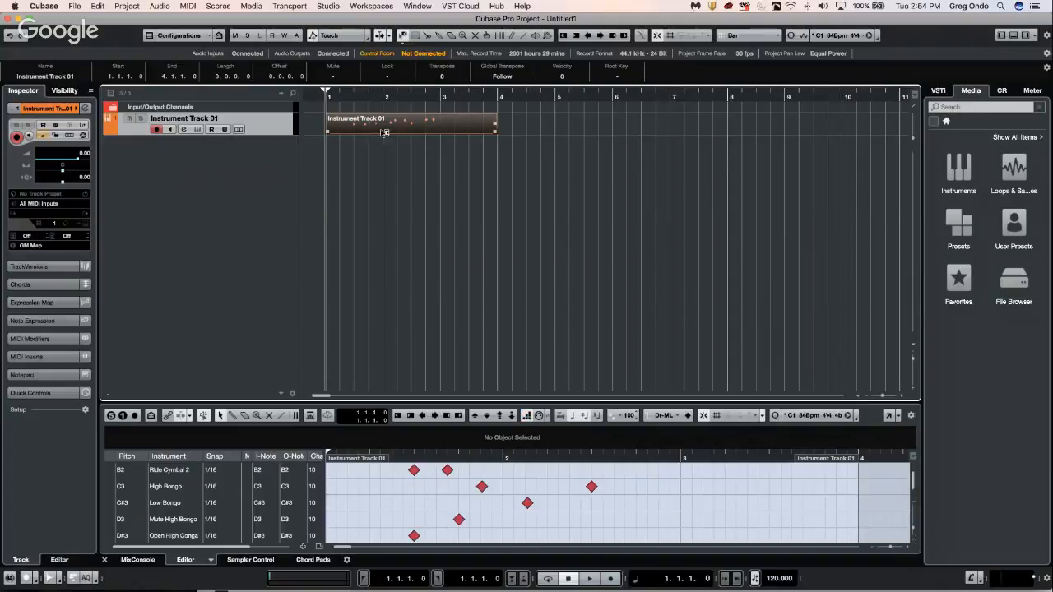
click(76, 6)
mouse_move(209, 4)
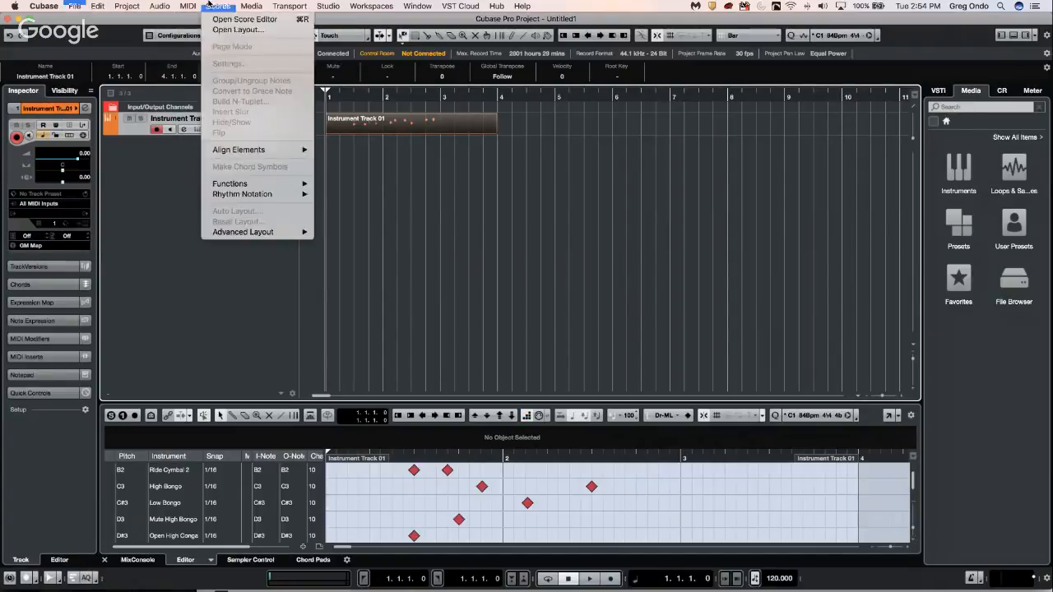
mouse_move(251, 6)
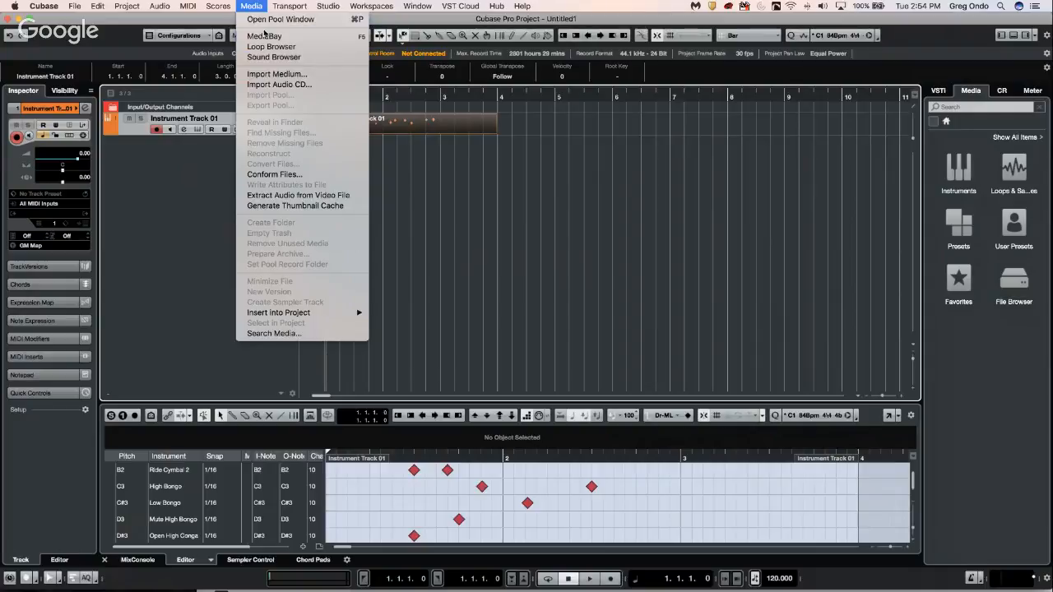
click(264, 35)
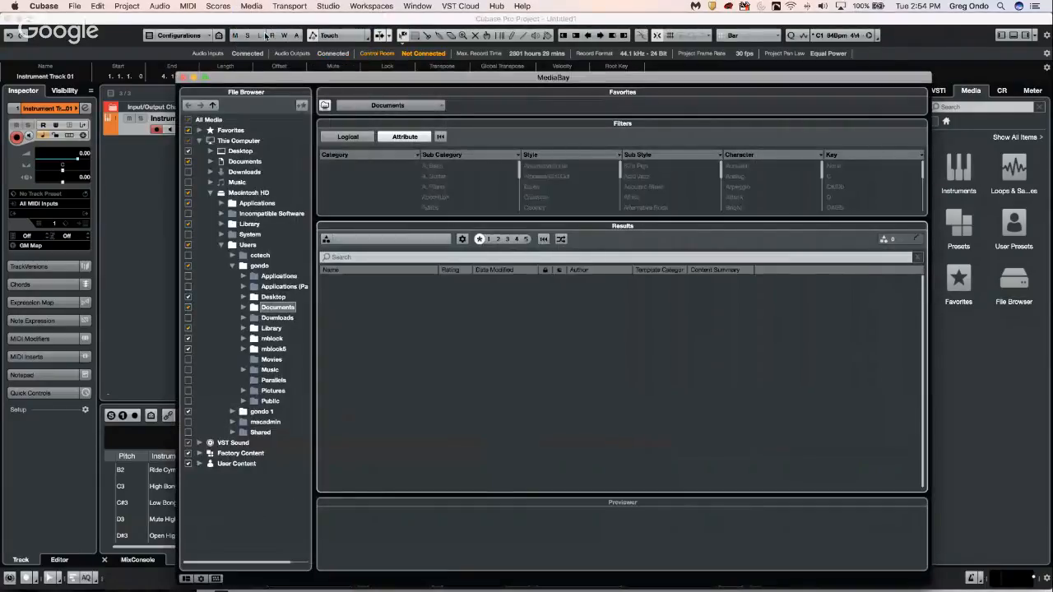
click(186, 580)
click(192, 534)
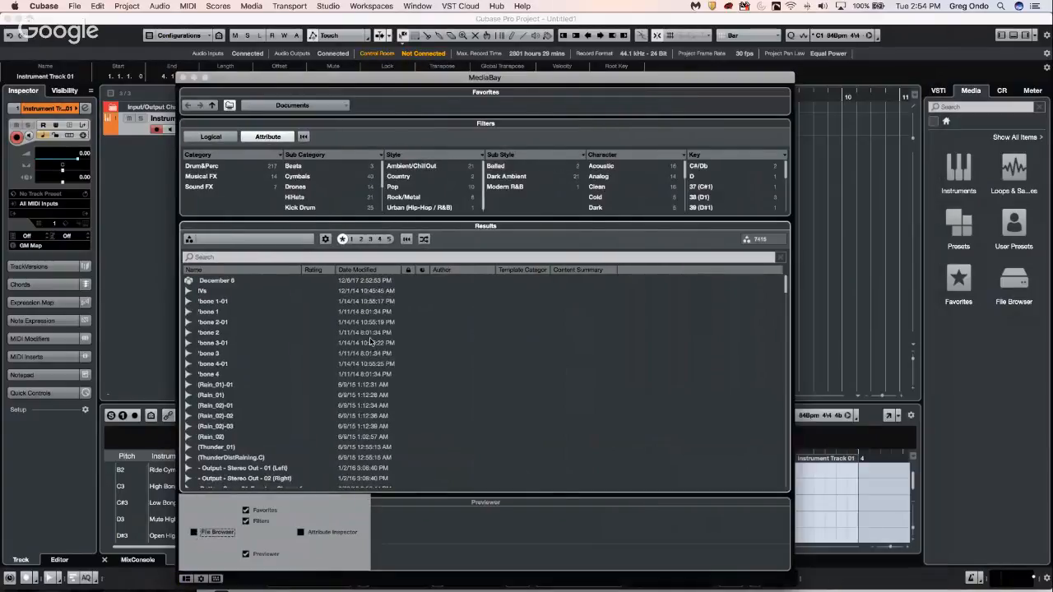
Step: Show the MediaBay File Browser section again and select the jazz folder under Documents
click(186, 579)
click(192, 534)
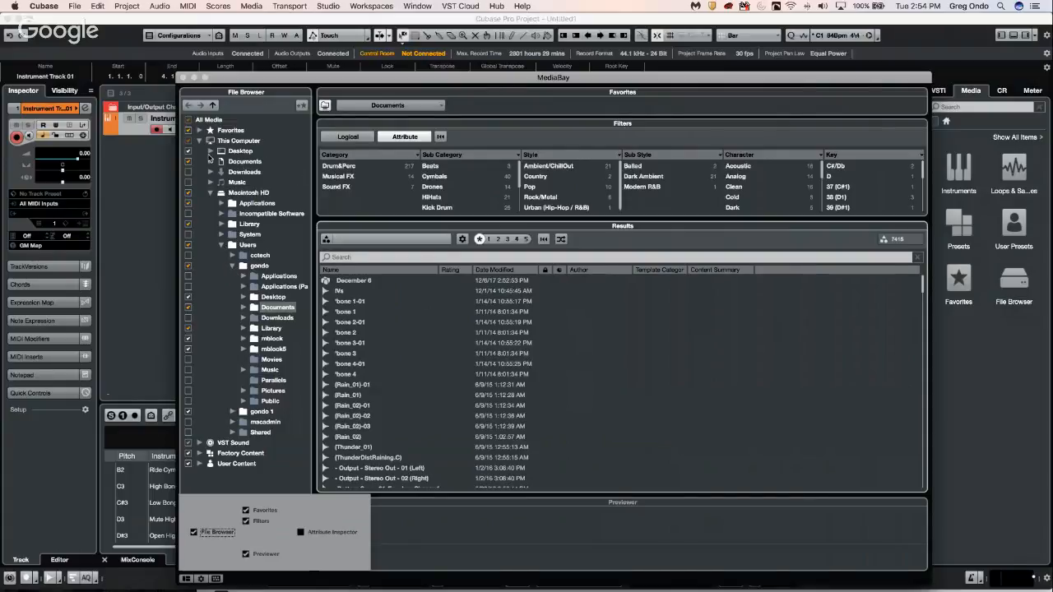
click(211, 161)
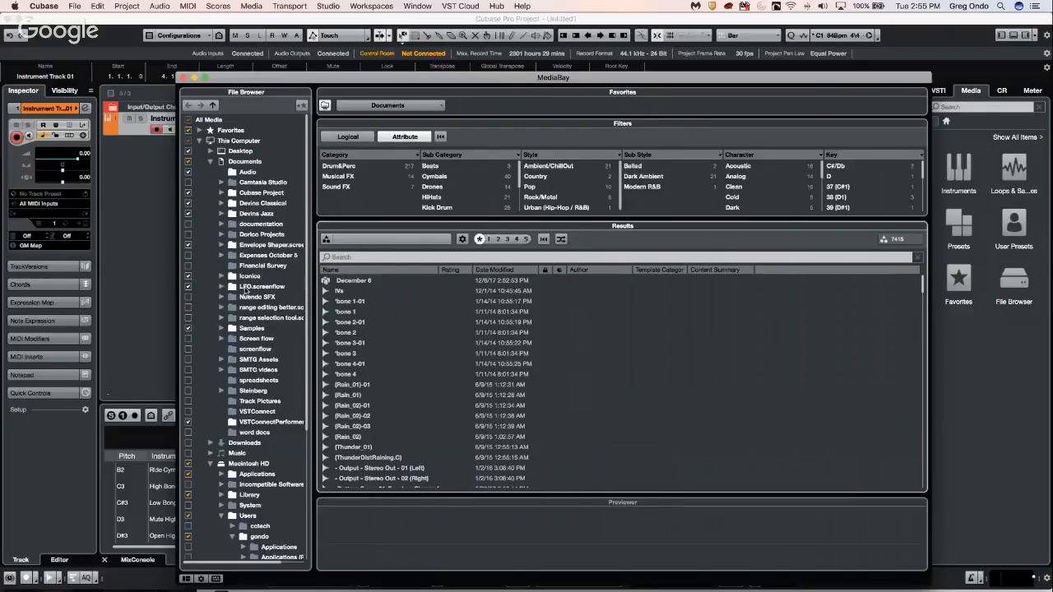
click(262, 215)
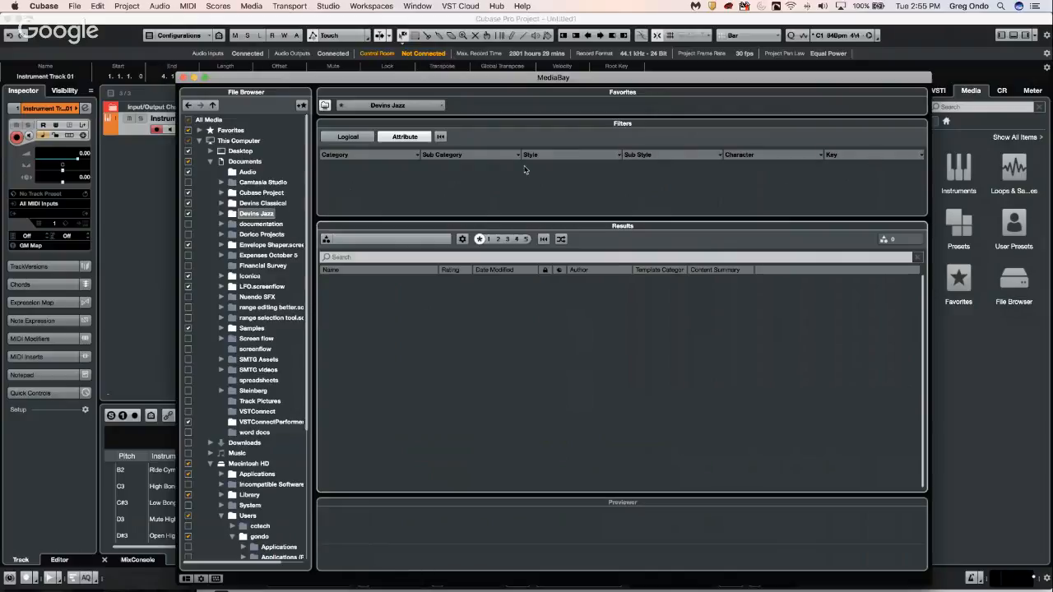
Step: Show the MediaBay Attribute Inspector section and save the selected folder as a favorite under its own name
click(187, 579)
click(299, 532)
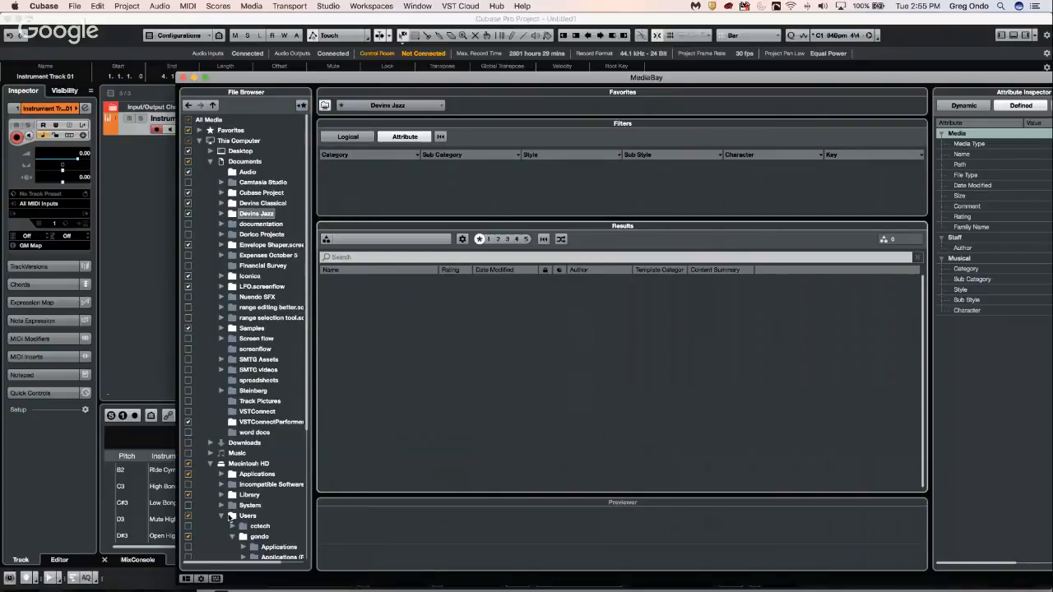
click(186, 579)
click(302, 105)
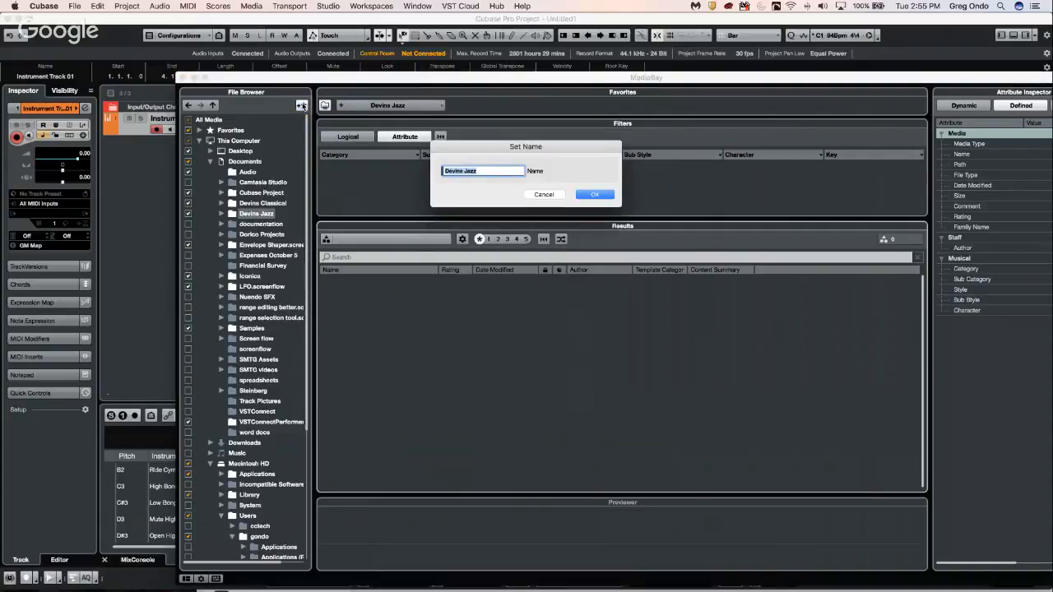
click(596, 195)
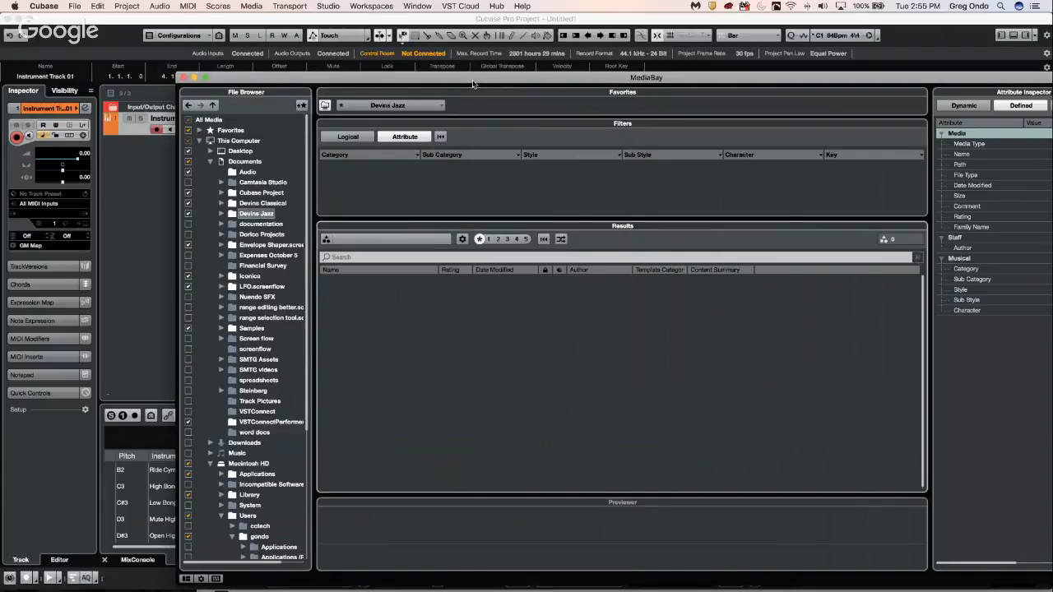
Step: Reposition MediaBay to view the Attribute Inspector, close it, and check the VST instruments list before returning to the media browser
drag(472, 81, 362, 62)
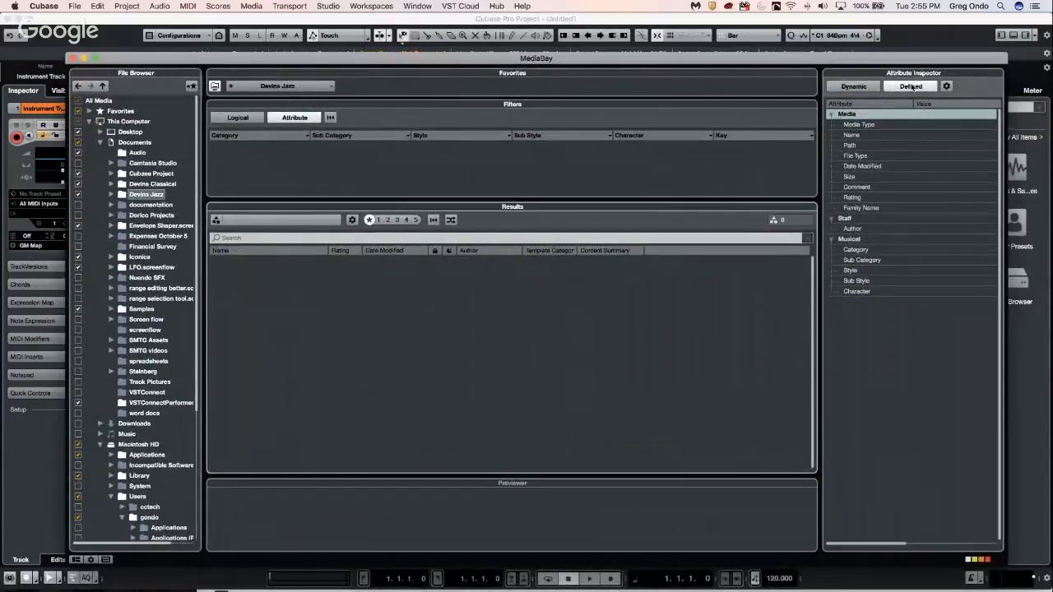
click(72, 58)
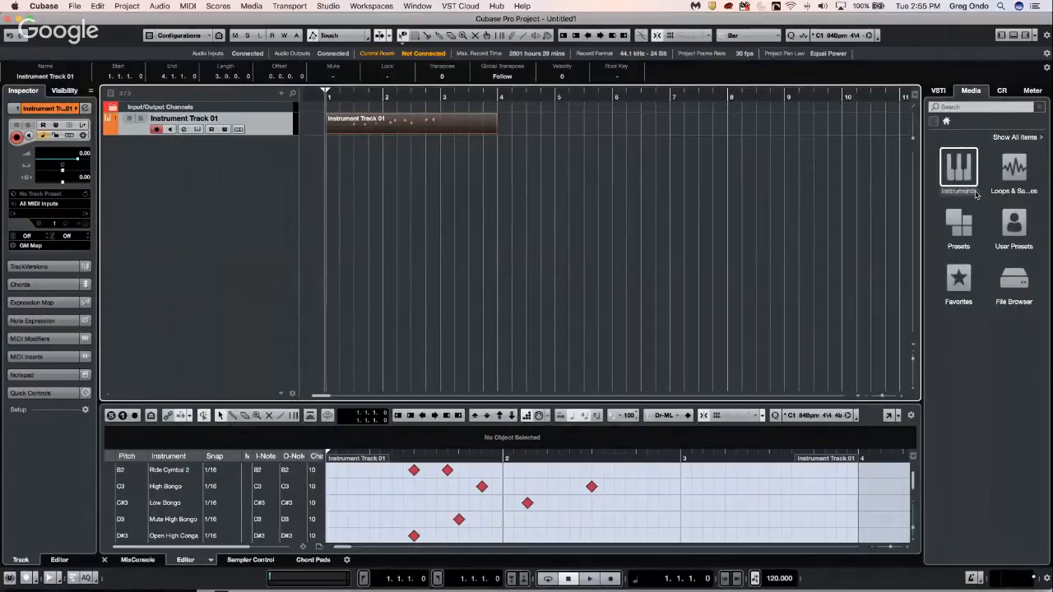
click(936, 92)
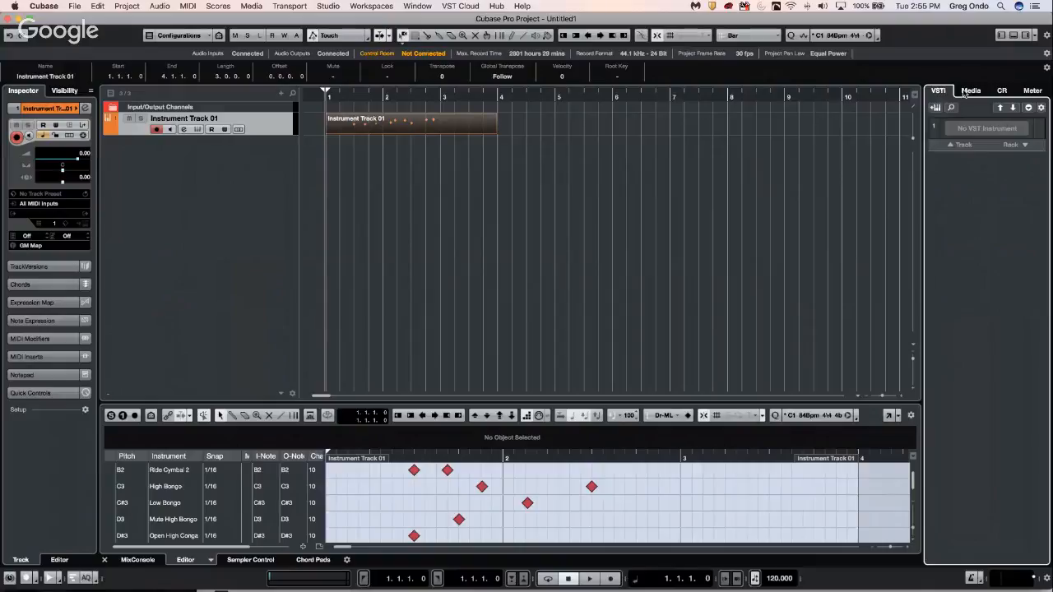
click(966, 93)
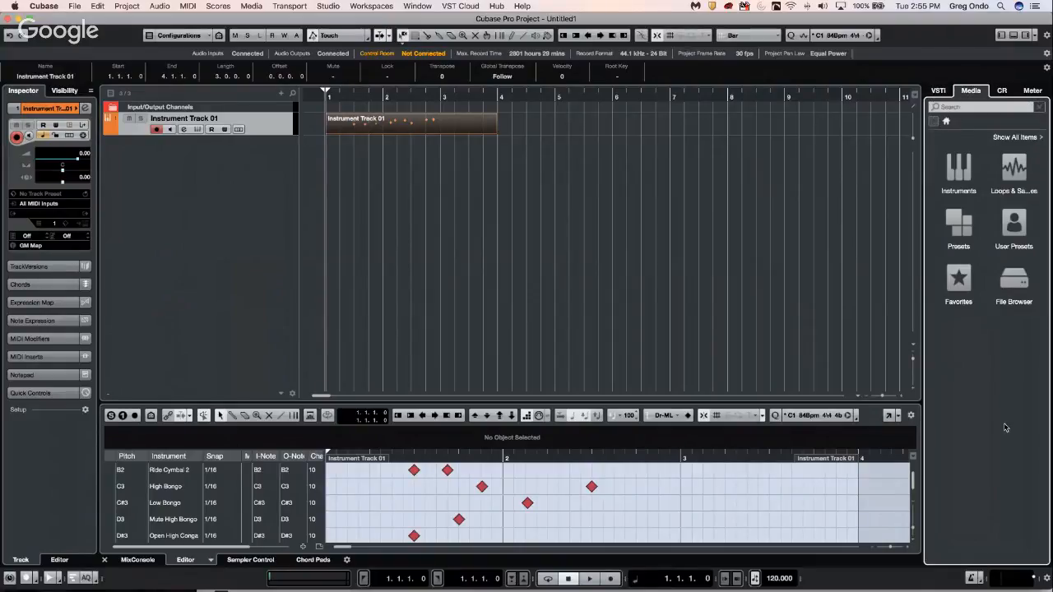
Step: Open the saved jazz folder from the media browser's Favorites and return to the browser's home level
click(957, 280)
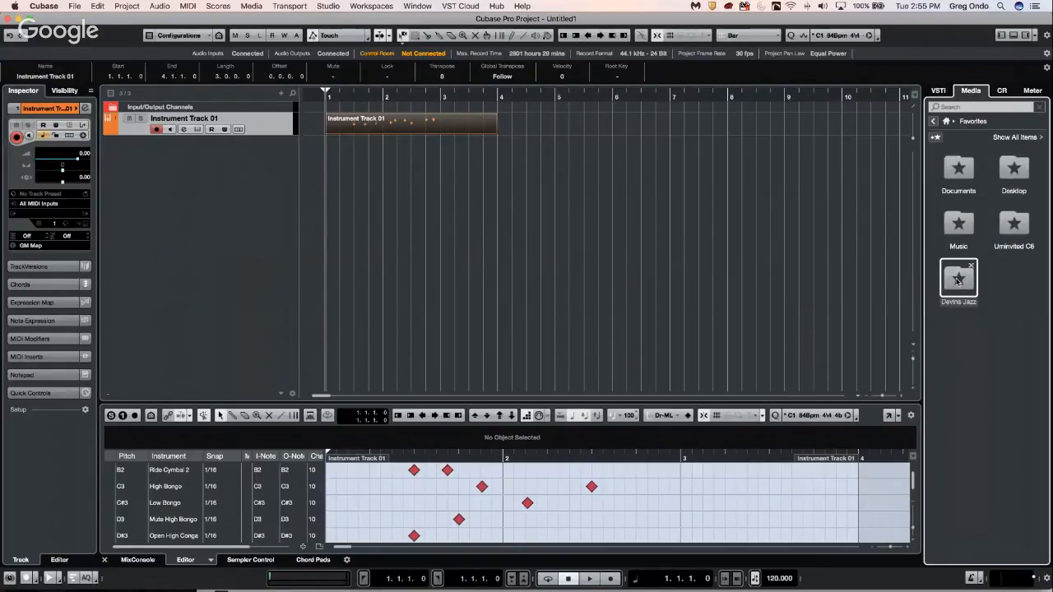
click(957, 280)
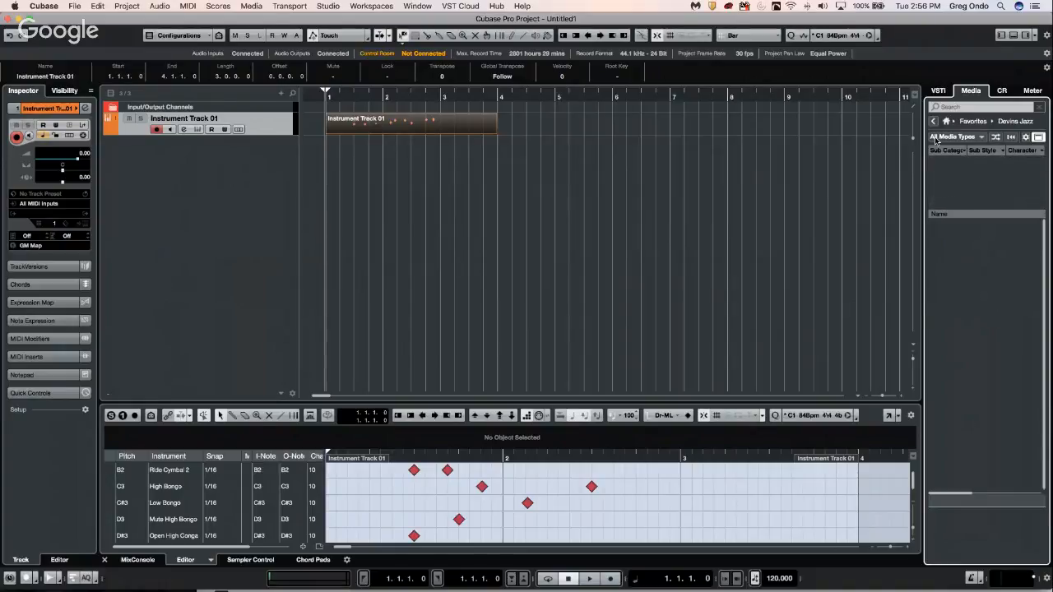
click(934, 122)
click(935, 121)
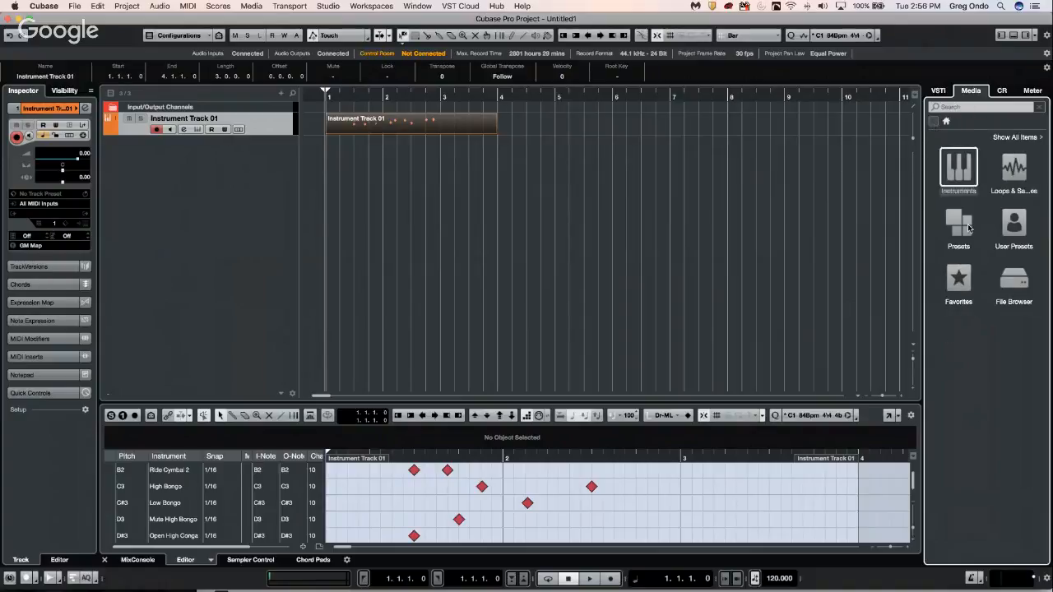
Step: Open the Music favorite, audition a few of its audio files, and return to the media browser's home level
click(960, 280)
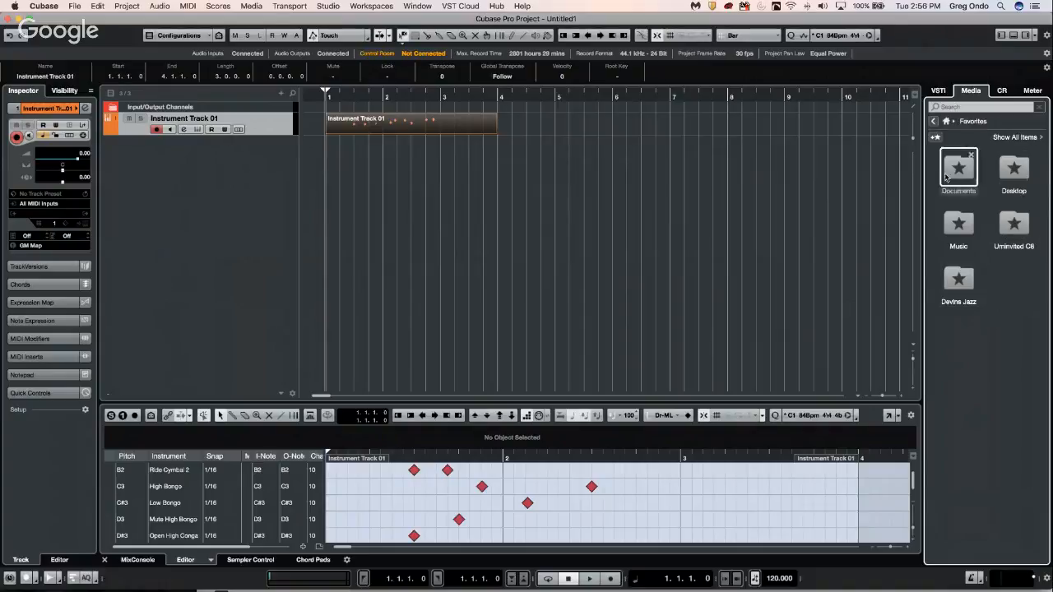
click(957, 224)
click(957, 268)
click(956, 249)
click(953, 257)
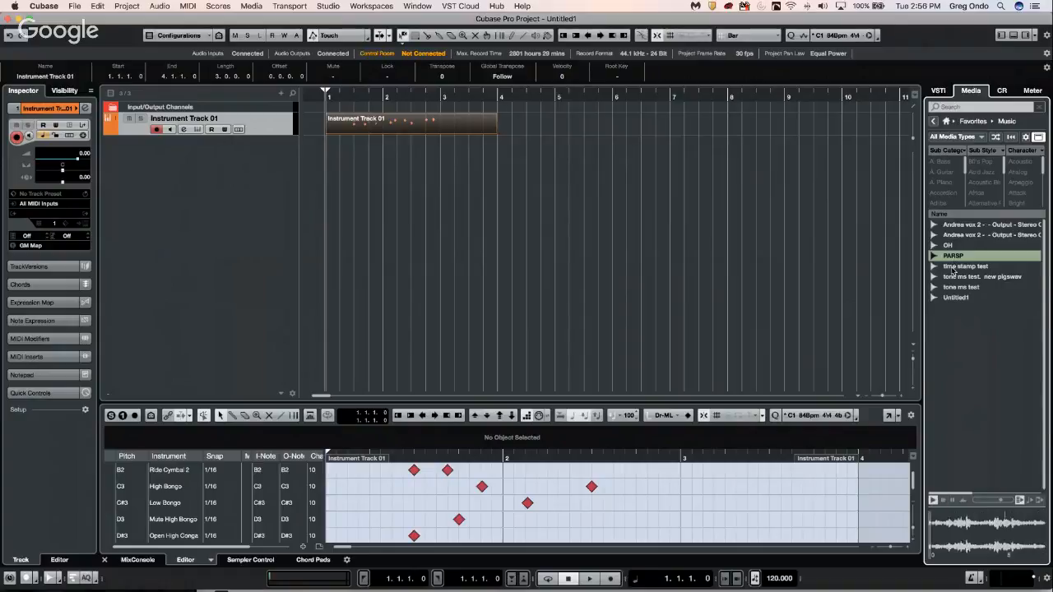
click(954, 277)
click(952, 278)
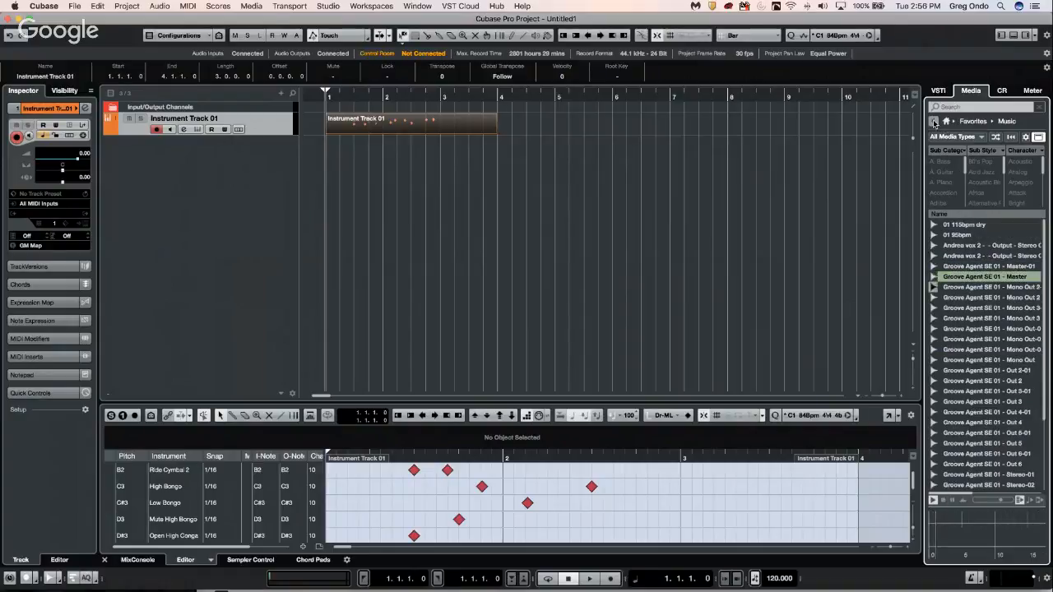
click(934, 121)
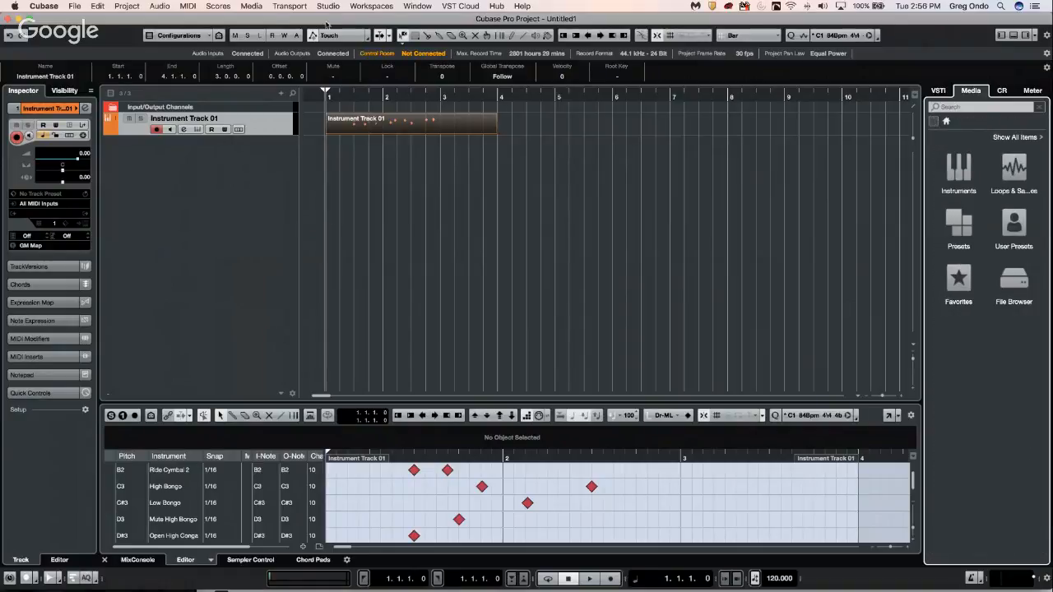
Step: Open MediaBay and check which of its window sections are enabled in the window layout setup
click(251, 6)
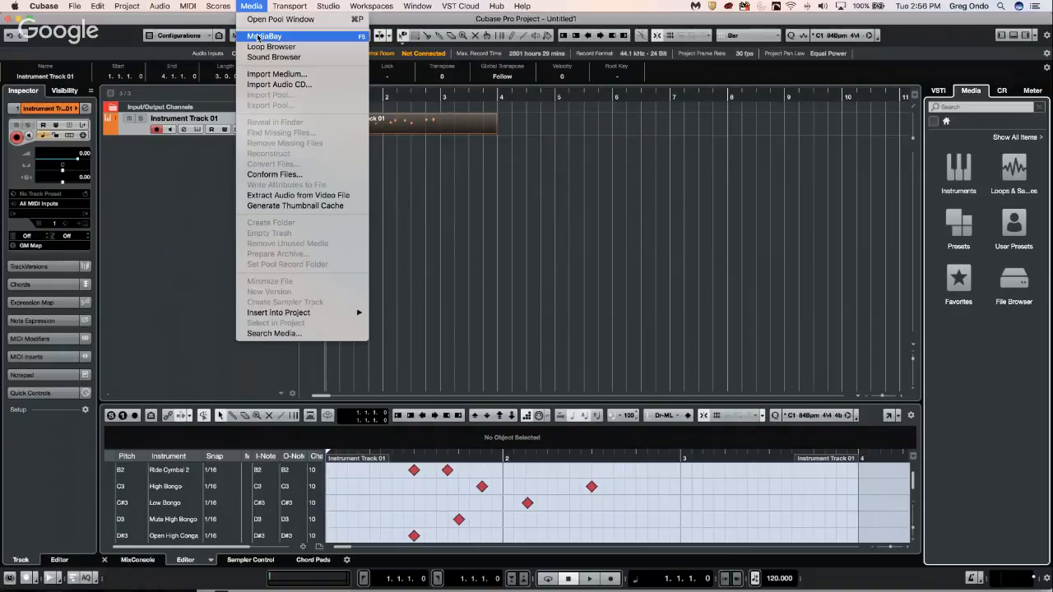
click(258, 37)
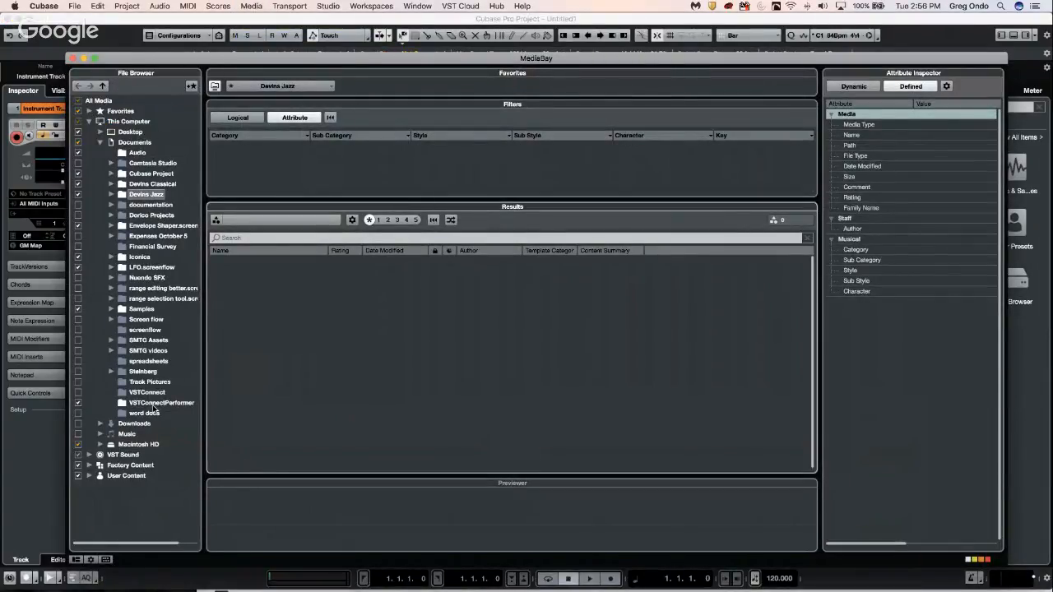
click(76, 560)
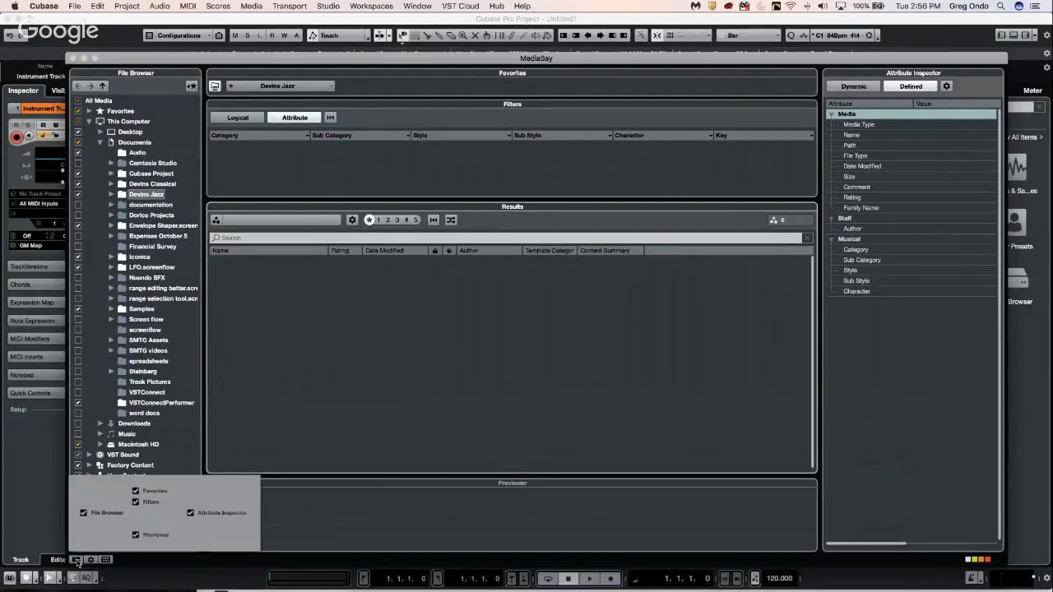
click(277, 368)
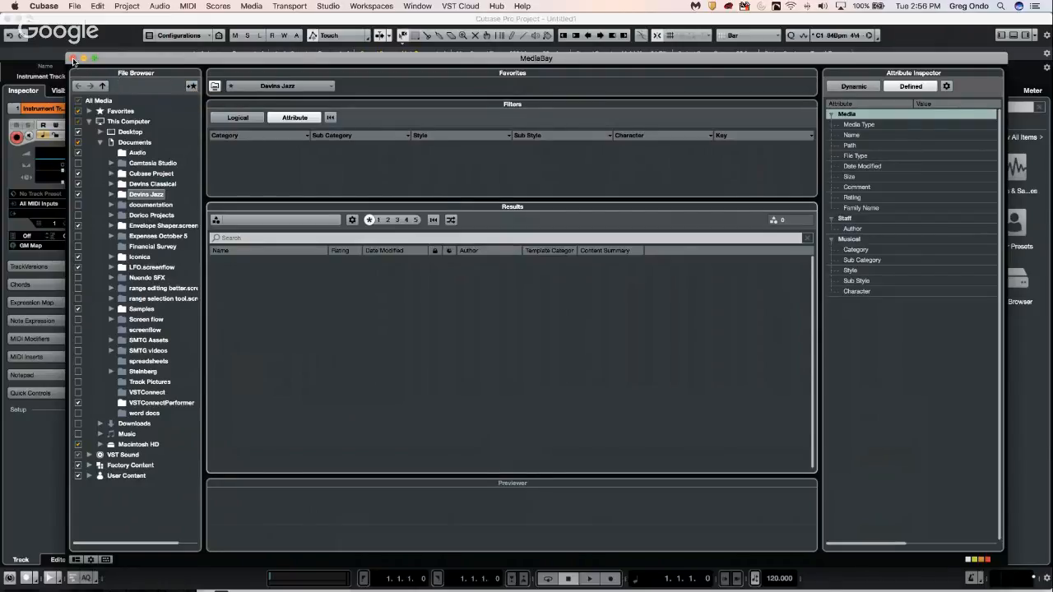
Step: Switch the MediaBay favorite to Desktop, Uminvited C8 and the jazz folder in turn, and close MediaBay
click(284, 86)
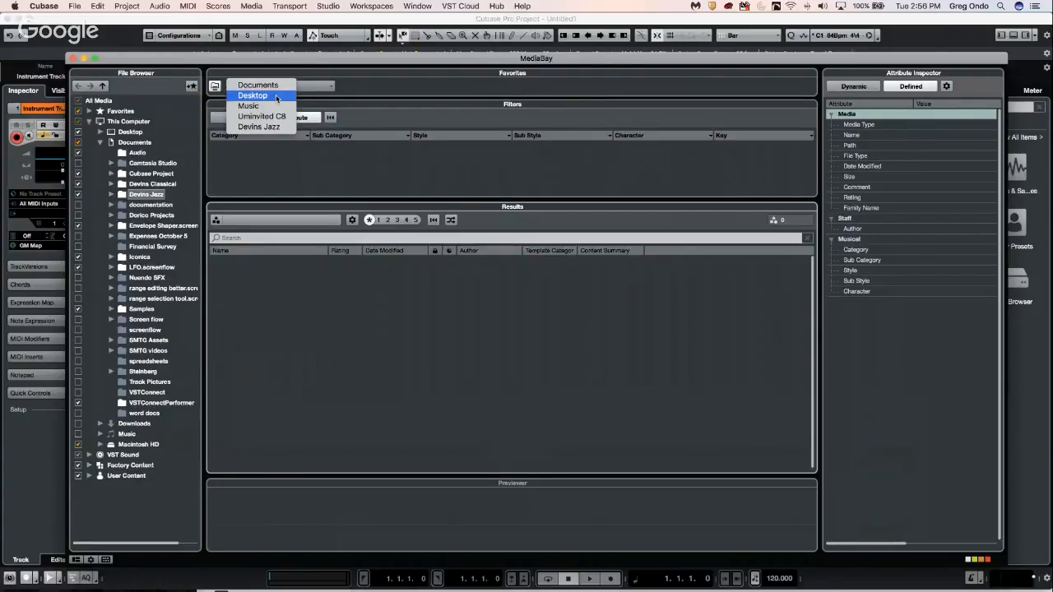
click(276, 97)
click(276, 86)
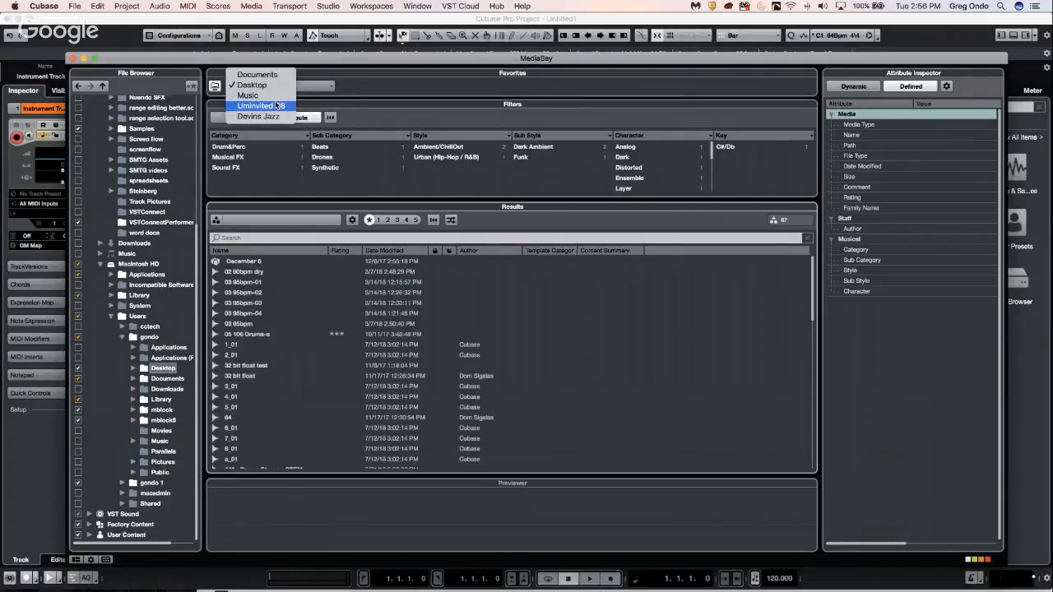
click(278, 105)
click(277, 85)
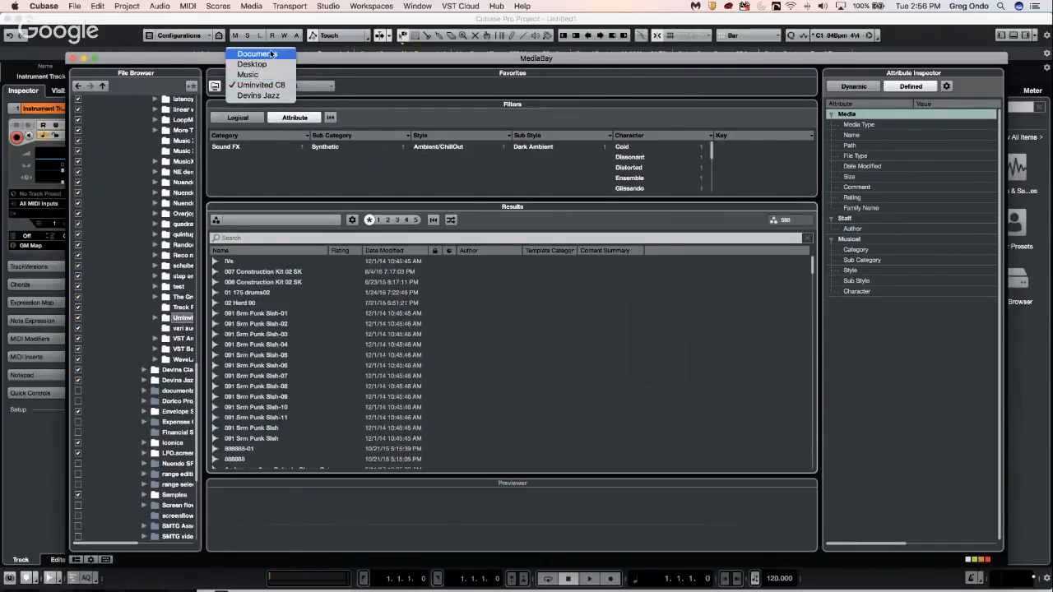
click(276, 95)
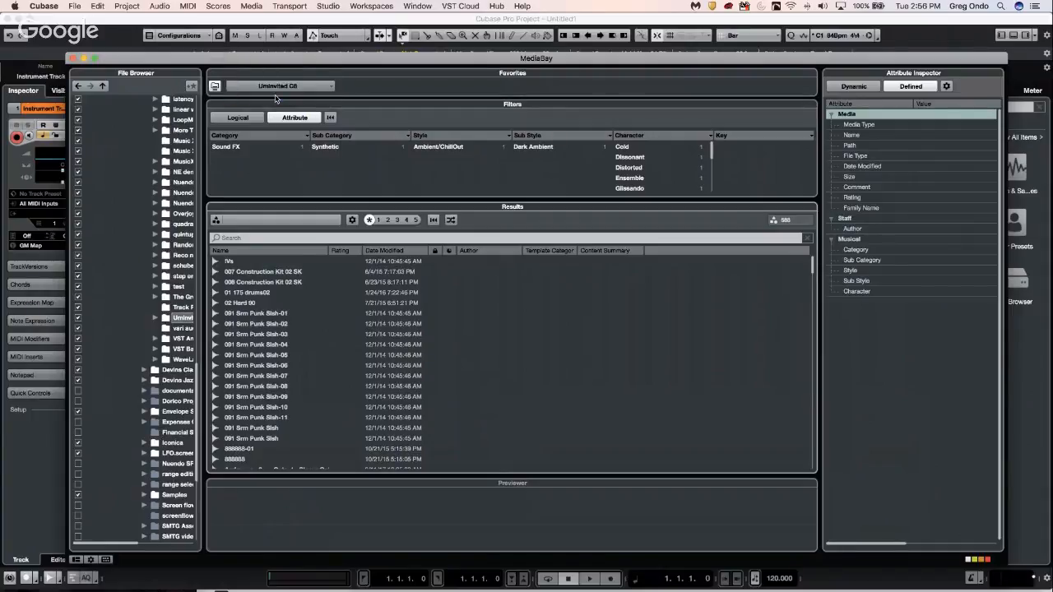
click(72, 59)
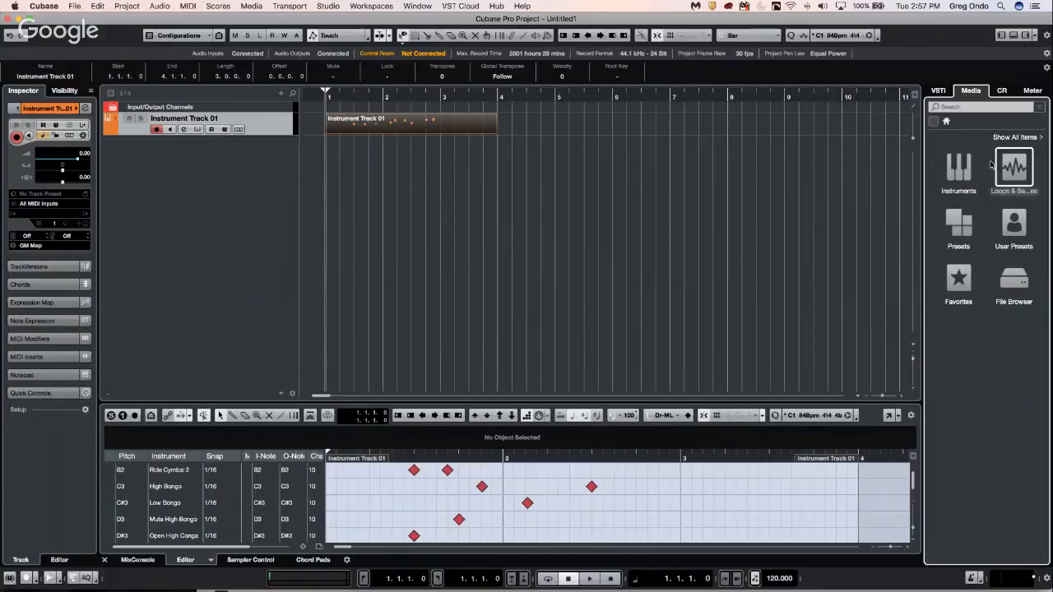
Step: Reopen MediaBay to view the full folder names in its File Browser, and close it again
click(328, 6)
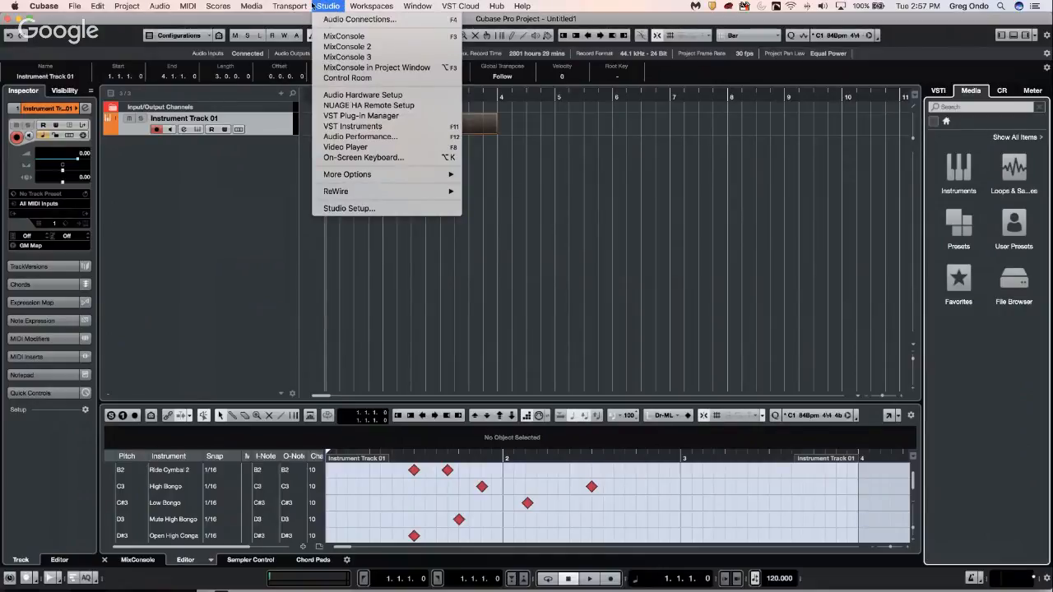
mouse_move(253, 6)
click(271, 37)
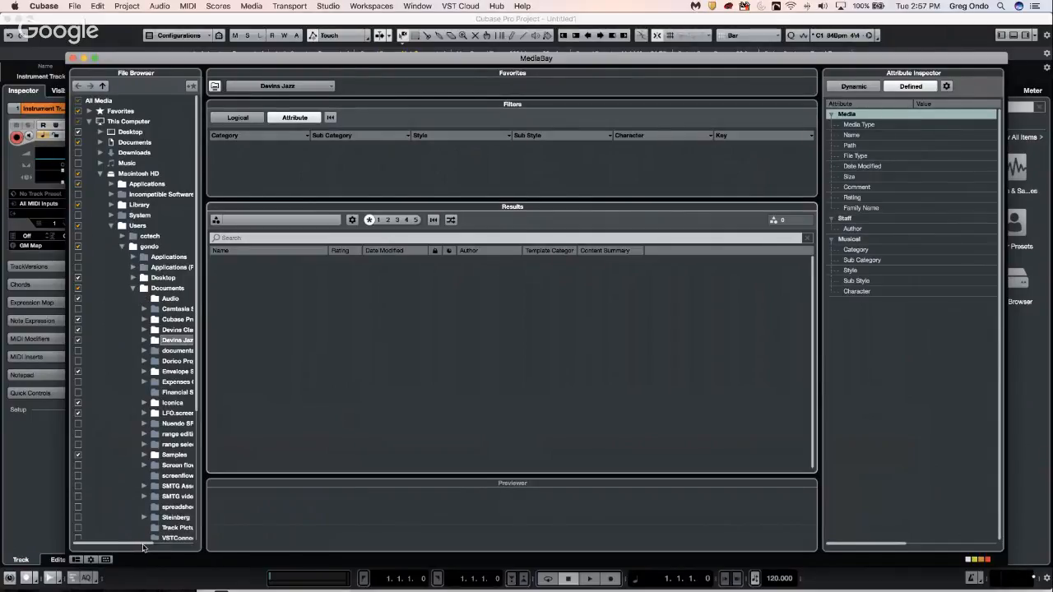
drag(143, 547, 163, 547)
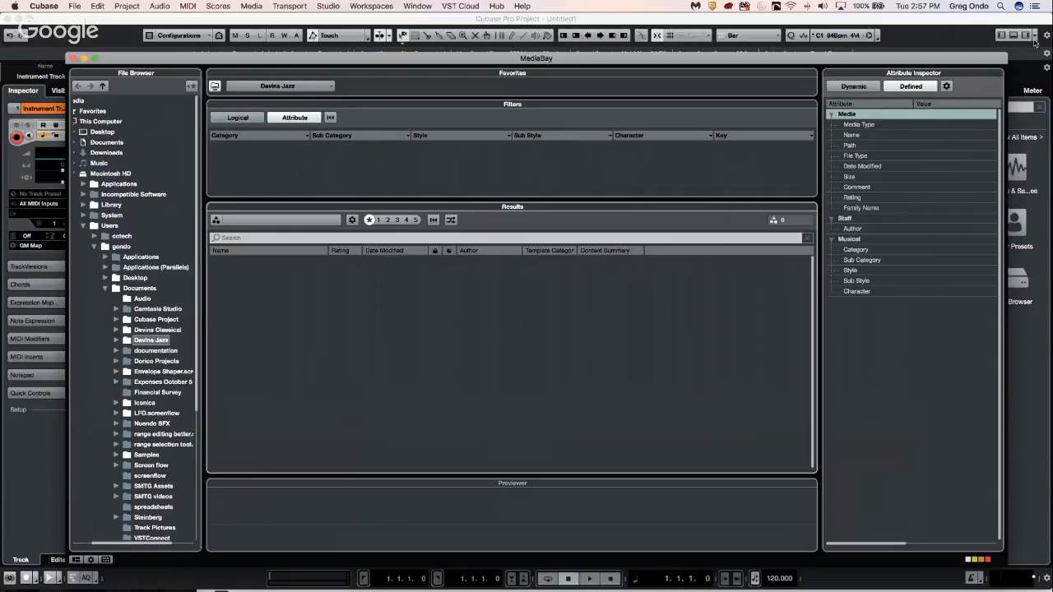
click(74, 60)
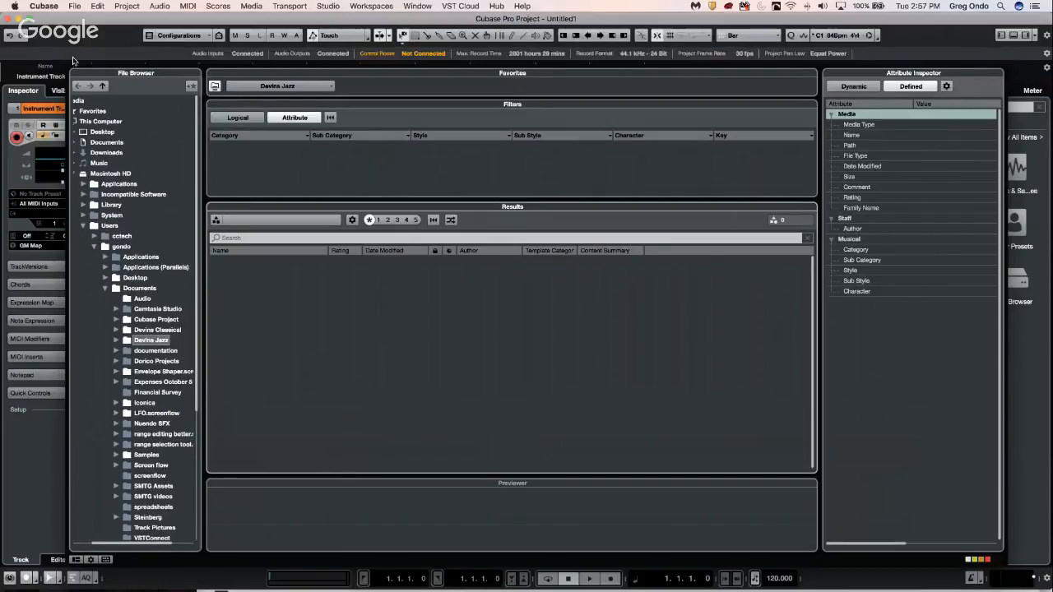
Step: Open the Drum Loops library under Loops & Samples in the media browser
click(1014, 172)
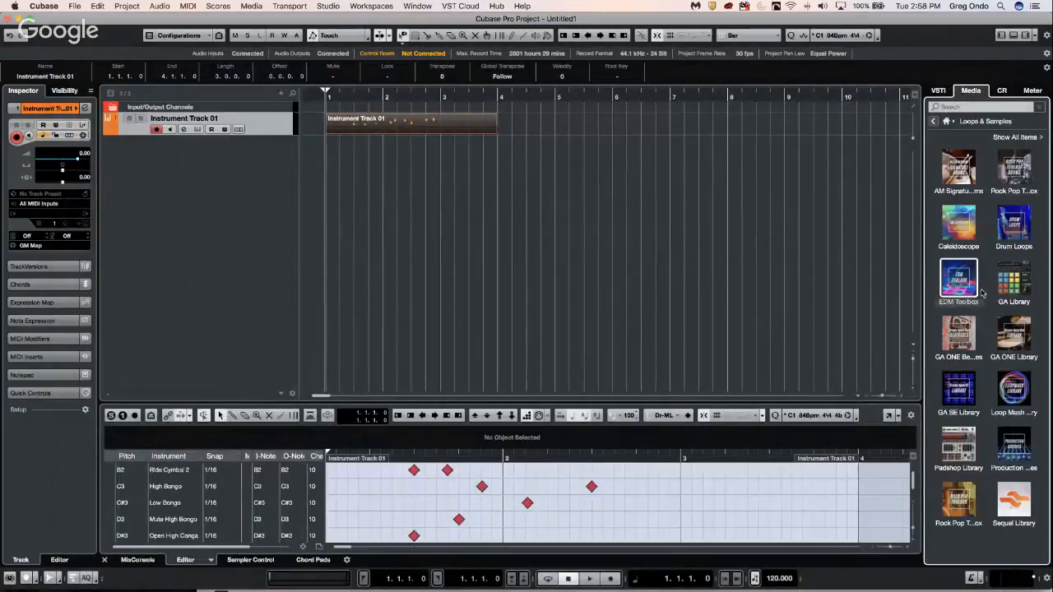
click(1015, 215)
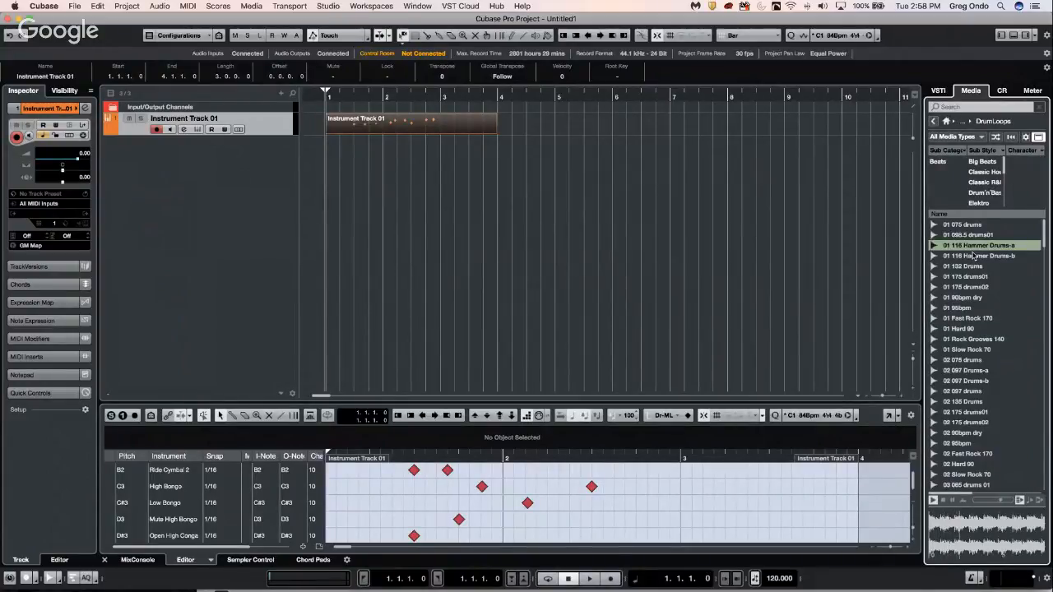
Step: In the Control Room audio connections, assign the Steinberg UR44 as audio device for the Yamaha HS 7 monitor
click(337, 6)
click(338, 21)
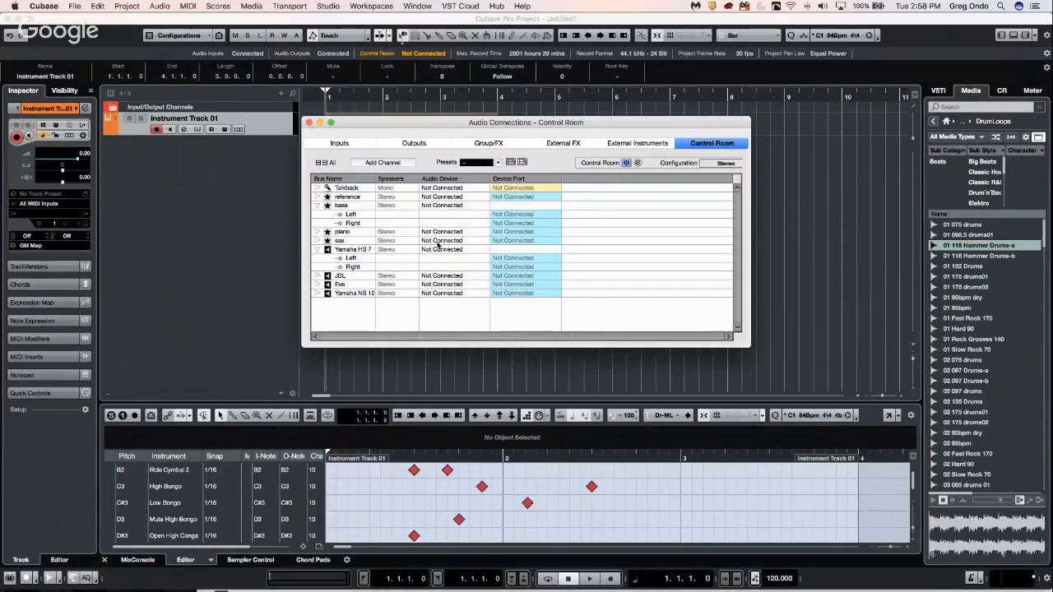
click(438, 246)
click(459, 272)
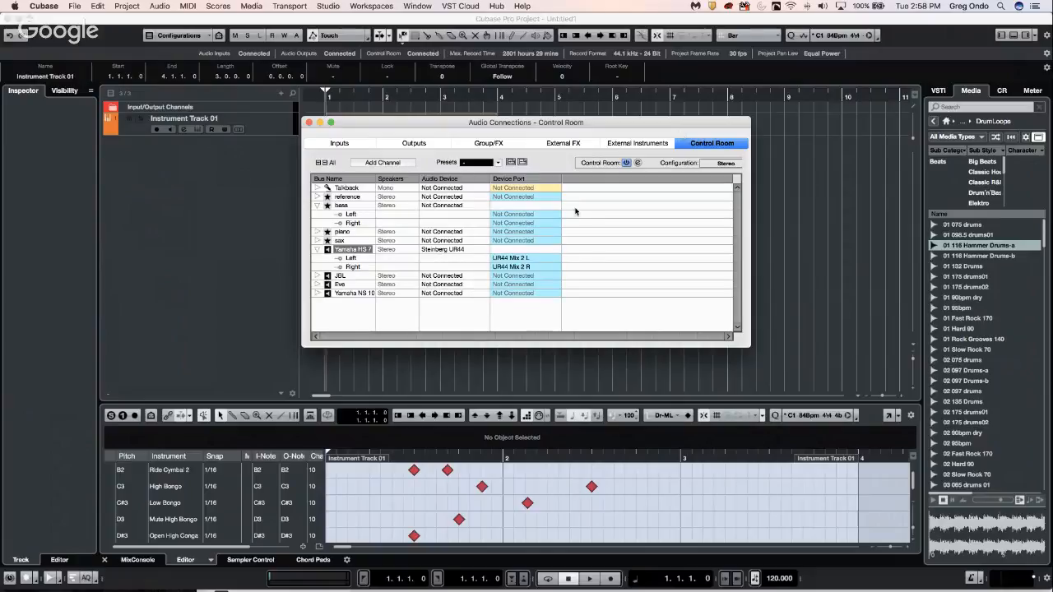
Step: Set the audio device of the Stereo Out output bus to Not Connected
click(414, 143)
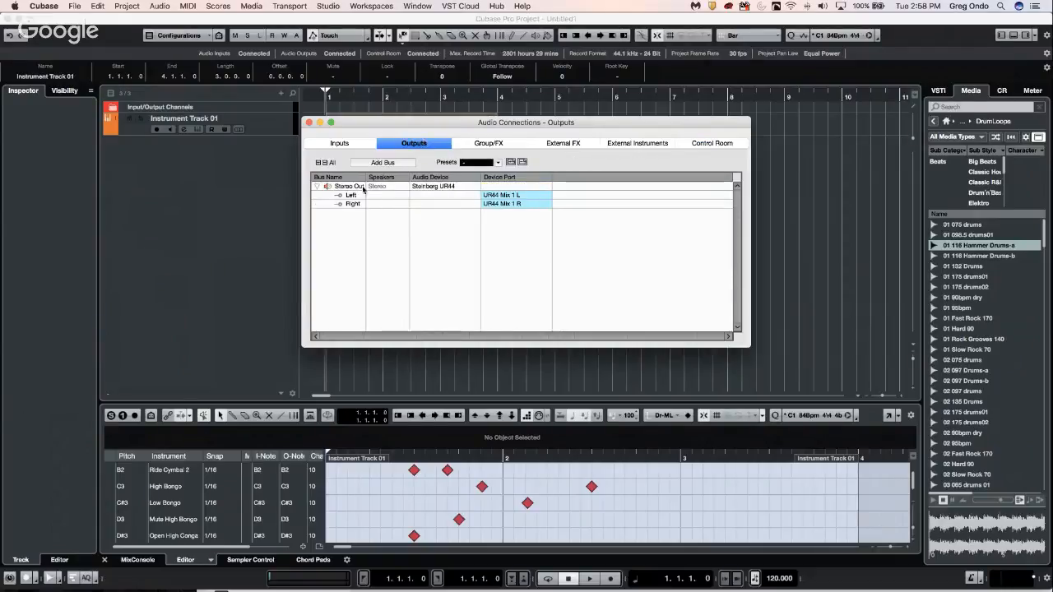
click(446, 186)
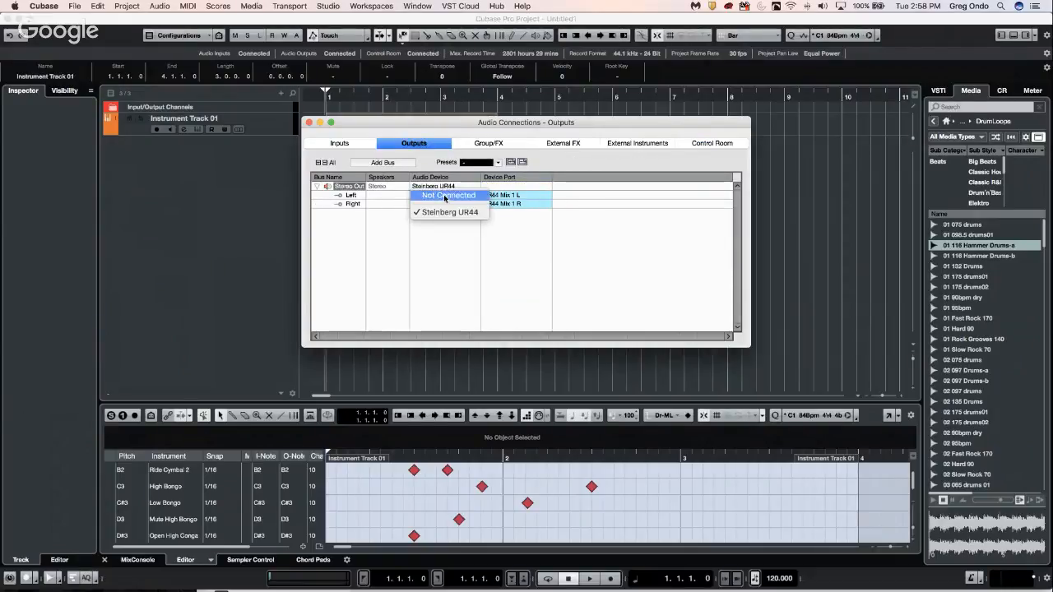
click(502, 203)
Step: Reassign the left and right device ports of the Yamaha HS 7 monitor, check the output bus, and close Audio Connections
click(714, 145)
click(715, 146)
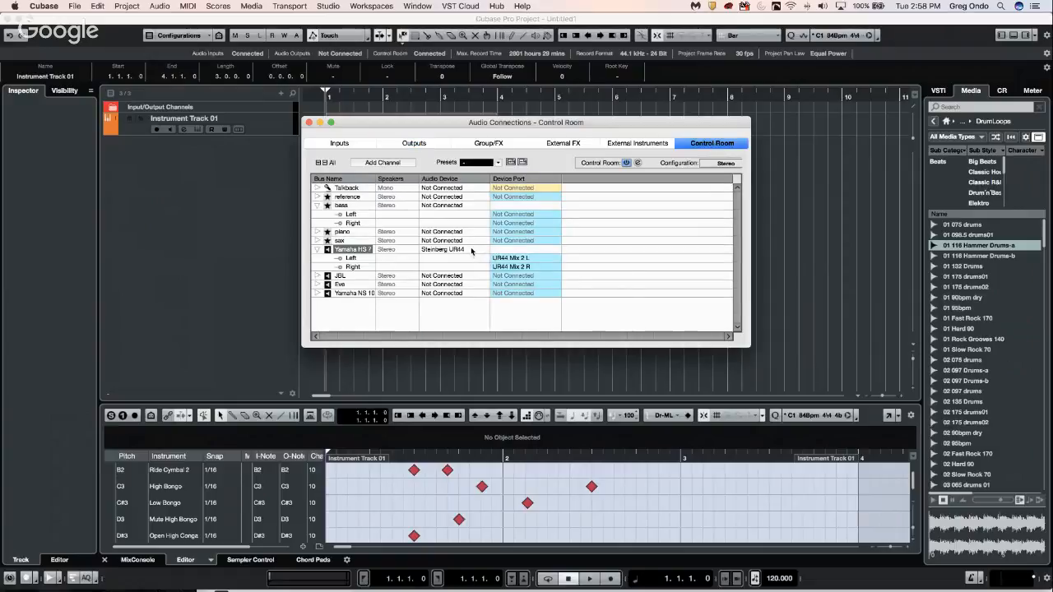
click(504, 258)
click(513, 280)
click(514, 267)
click(520, 310)
click(411, 144)
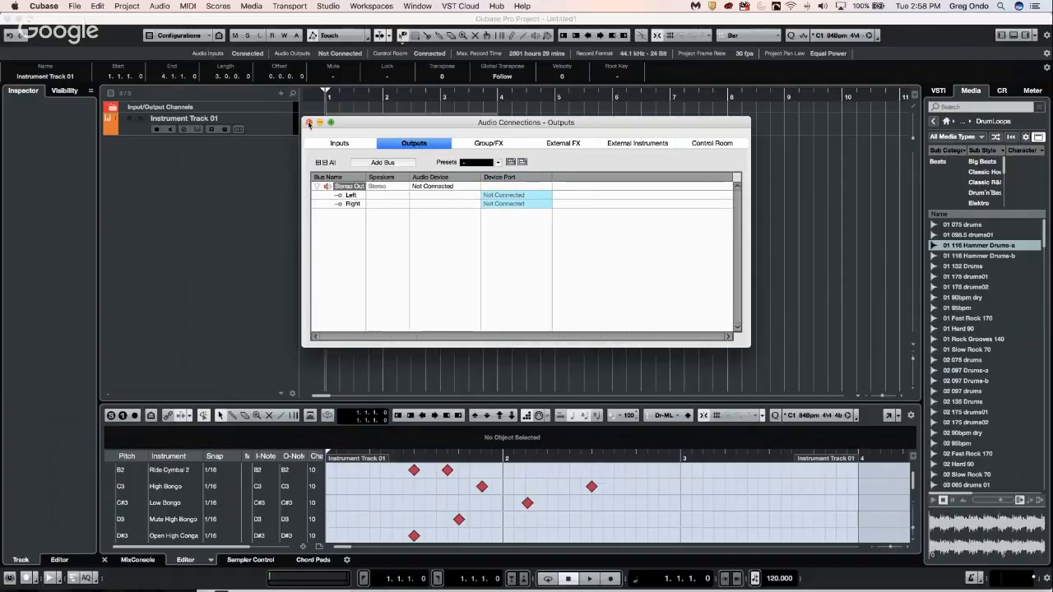
click(309, 123)
Step: Audition the drum loops one after another from 01 175 drums02 down to 03 175 drums02
click(946, 288)
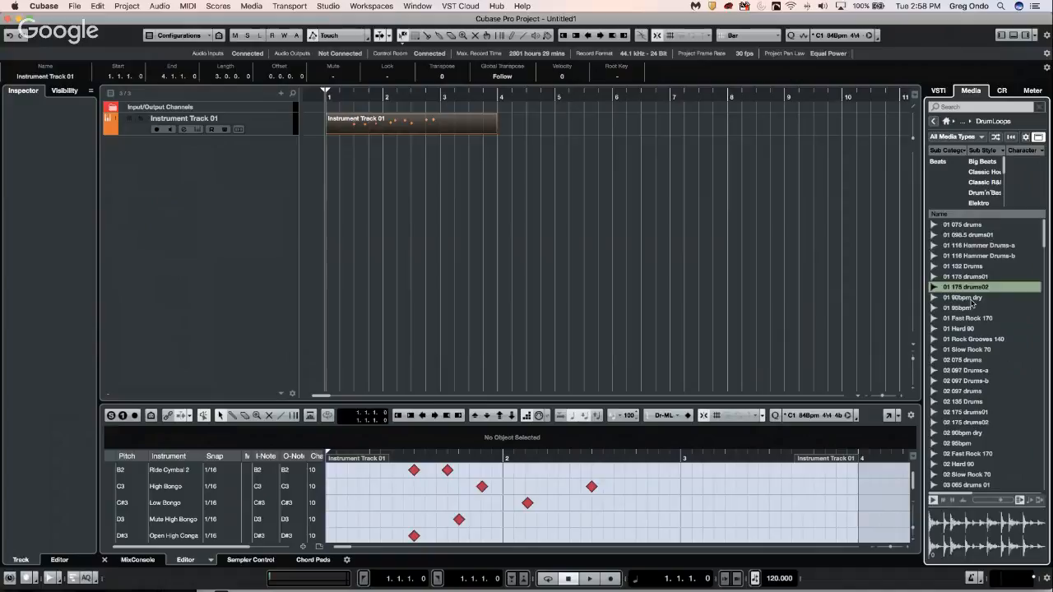
key(Down)
key(Down)
key(Down)
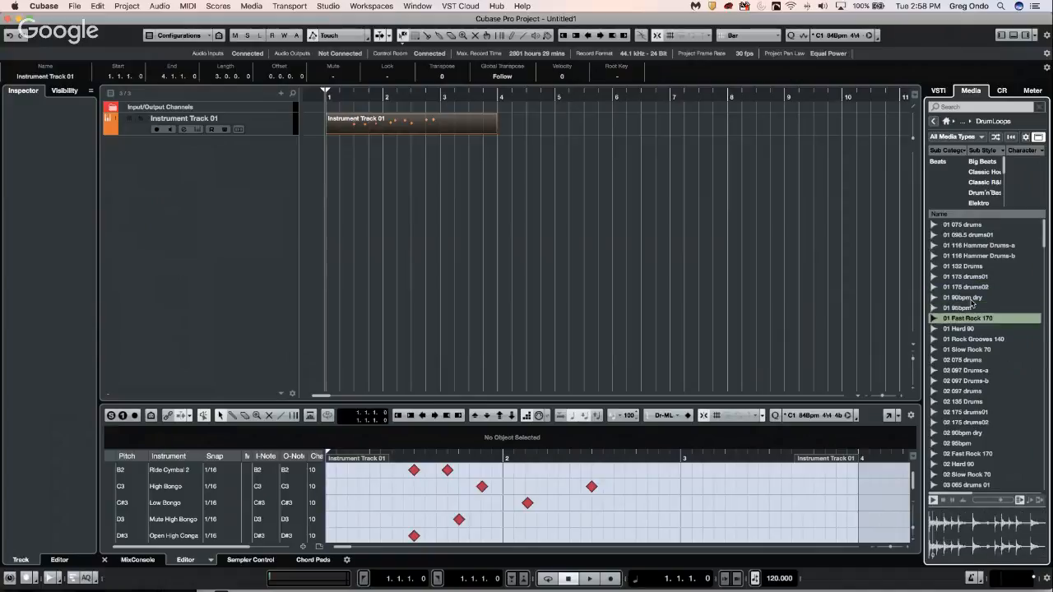
key(Down)
key(Down)
key(Down)
key(Down)
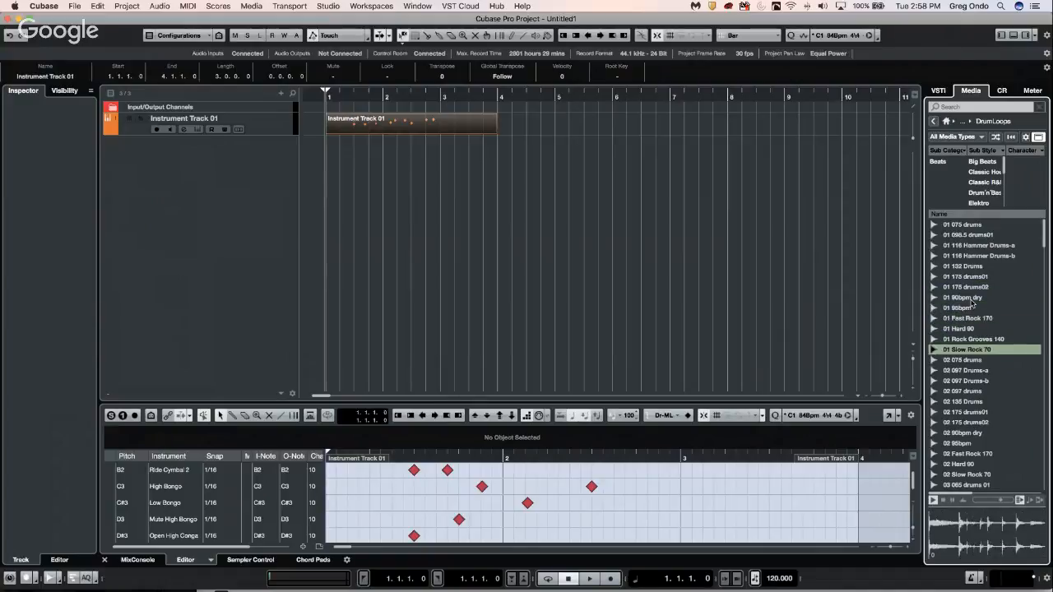
key(Down)
key(Down)
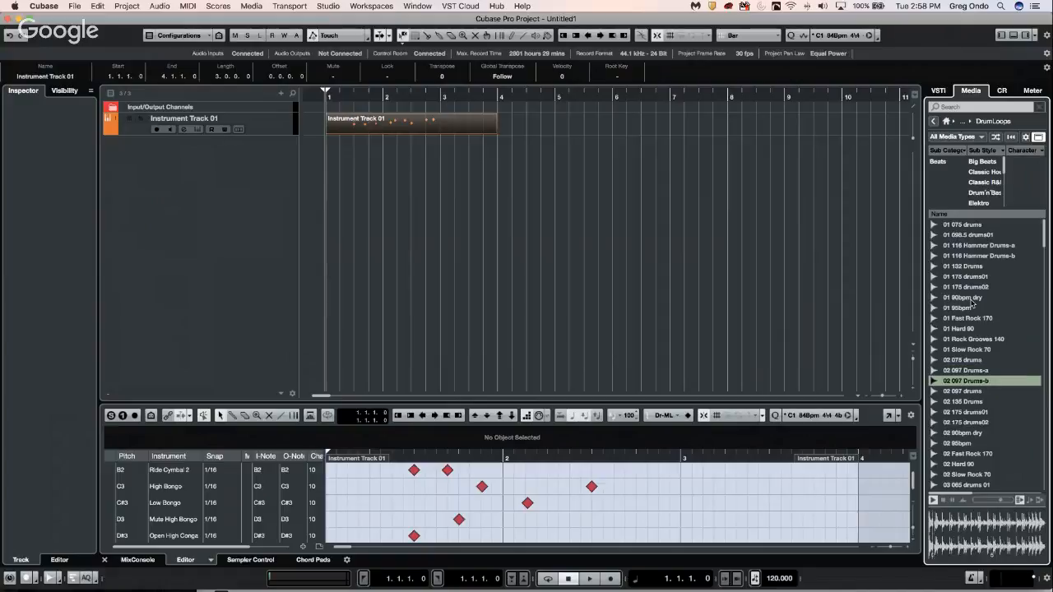
key(Down)
key(Down)
key(Down)
key(Down)
key(Down)
key(Down)
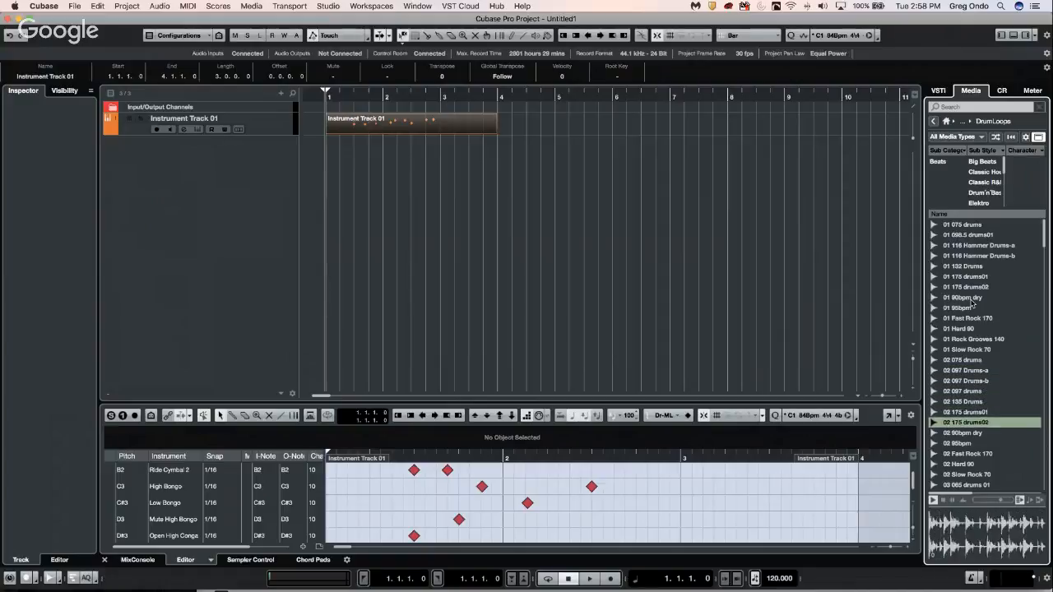
key(Down)
key(Down)
key(Down)
key(Down)
key(Down)
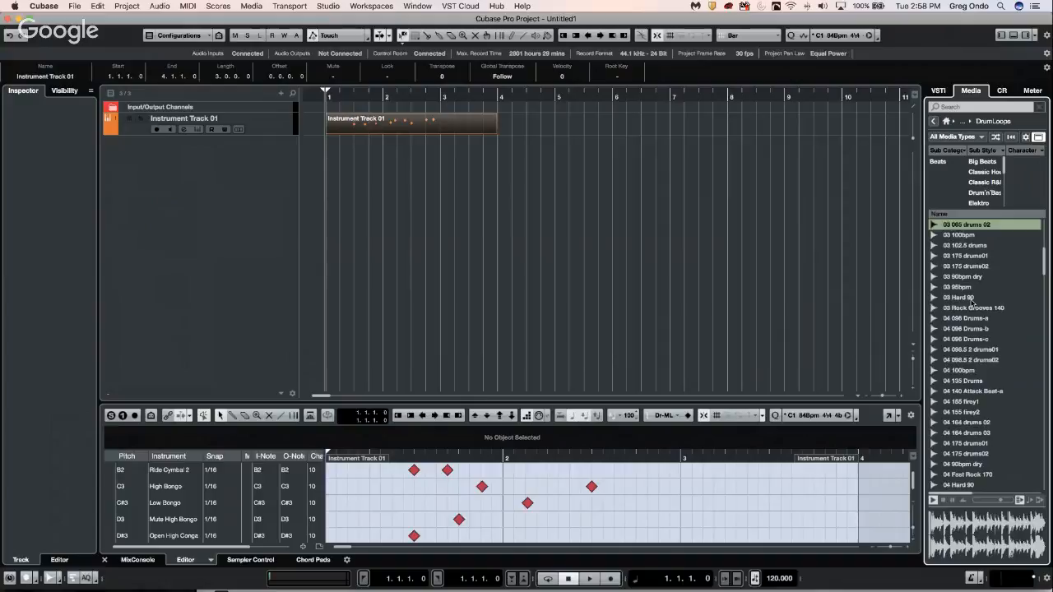
key(Down)
key(Down)
key(Down)
key(Down)
key(Down)
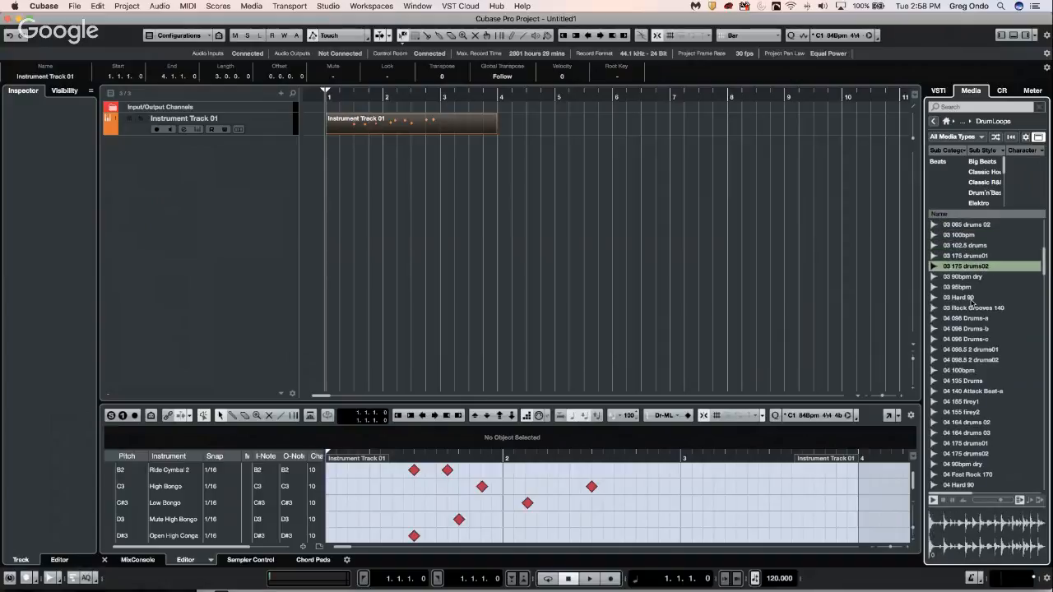
Step: Audition the drum loops around 03 175 drums02, working back up the list to 03 065 drums 01
key(Down)
key(Down)
key(Up)
key(Up)
key(Up)
key(Up)
key(Up)
key(Up)
key(Up)
key(Up)
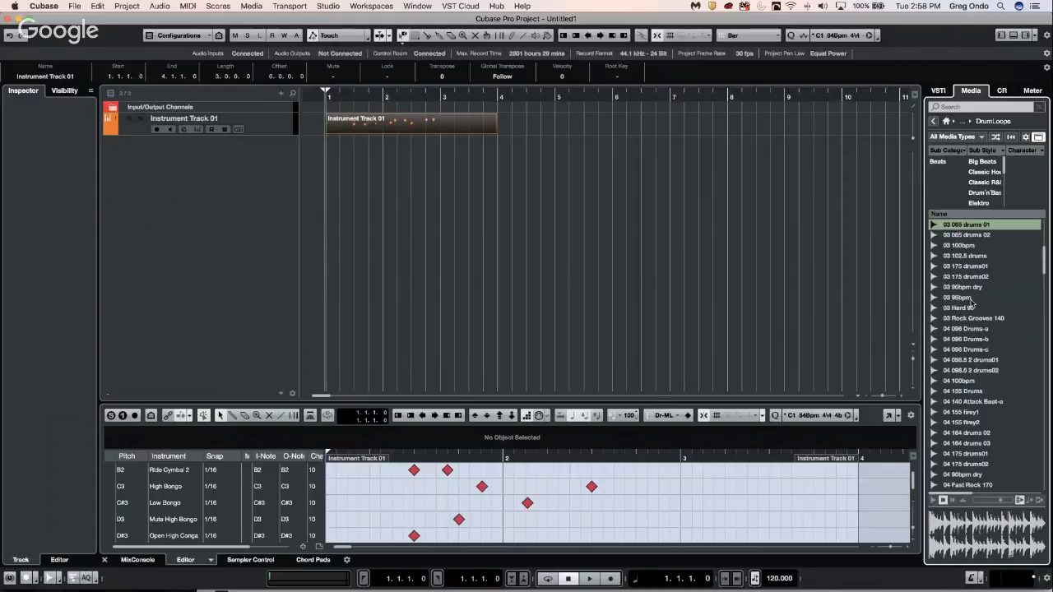
Step: Open the MediaBay window, view the media found in the Desktop folder, and close the window
click(254, 7)
click(167, 217)
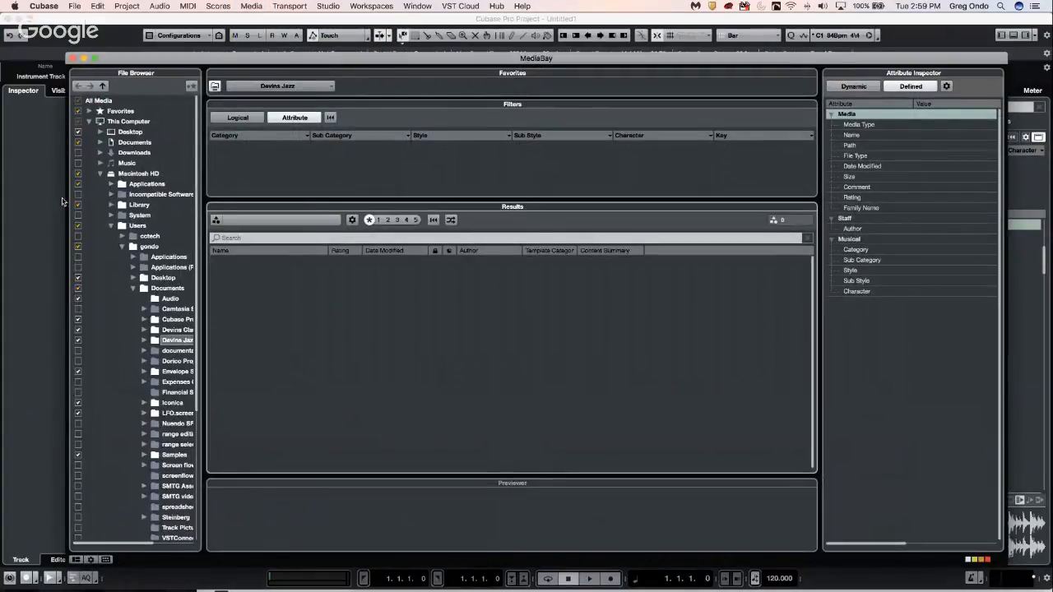
click(132, 133)
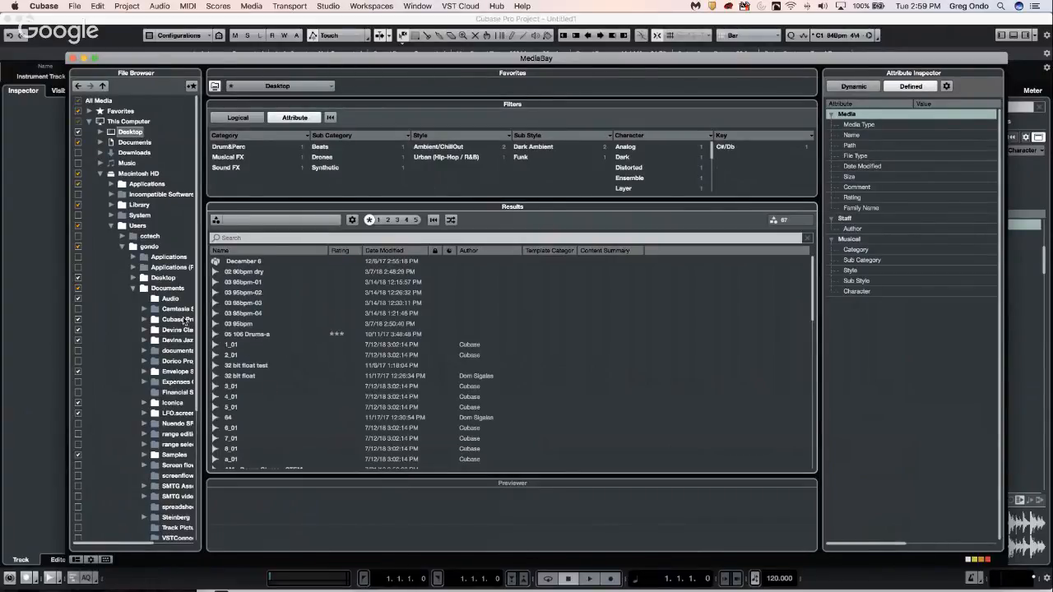
click(72, 59)
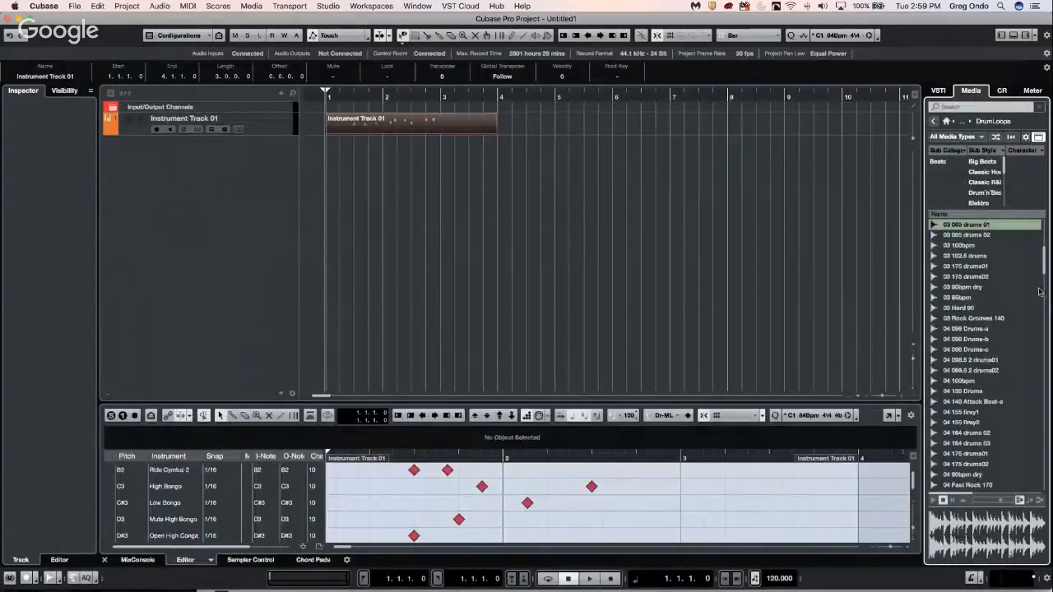
Step: Audition several drum loops from 03 175 drums02 down to 04 096 Drums-c
click(976, 277)
click(972, 288)
click(969, 307)
click(966, 320)
click(963, 331)
click(959, 351)
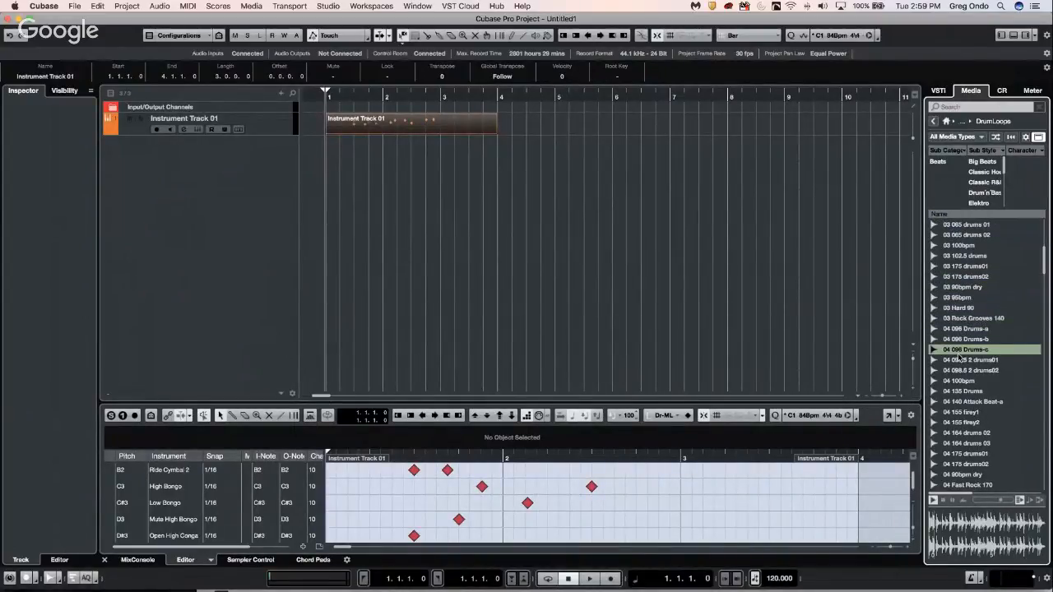
Step: Review the Outputs and Control Room assignments in Audio Connections, then close the window
click(254, 6)
mouse_move(328, 6)
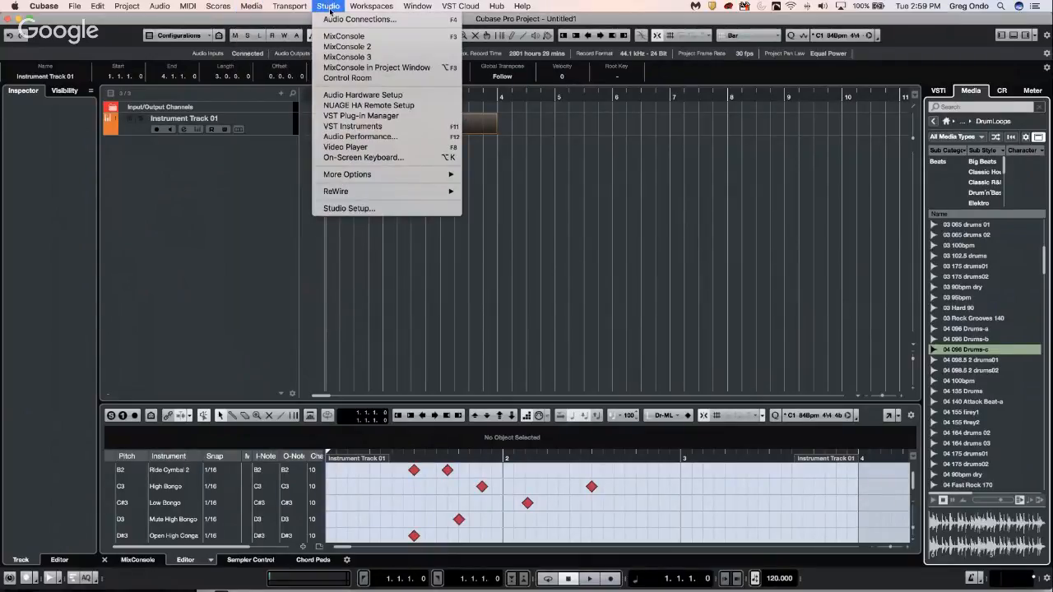
click(356, 19)
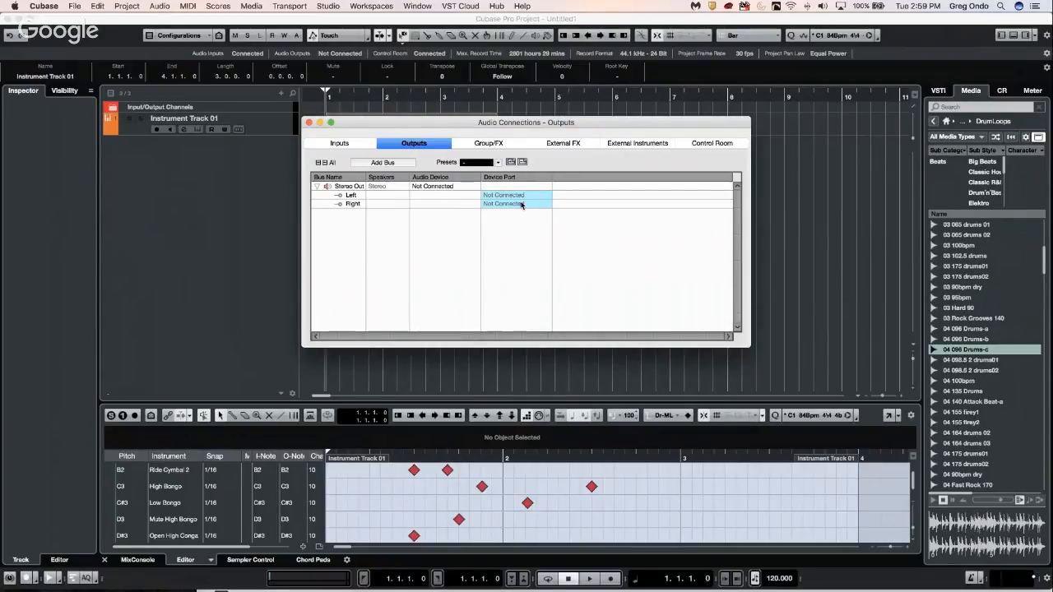
click(706, 144)
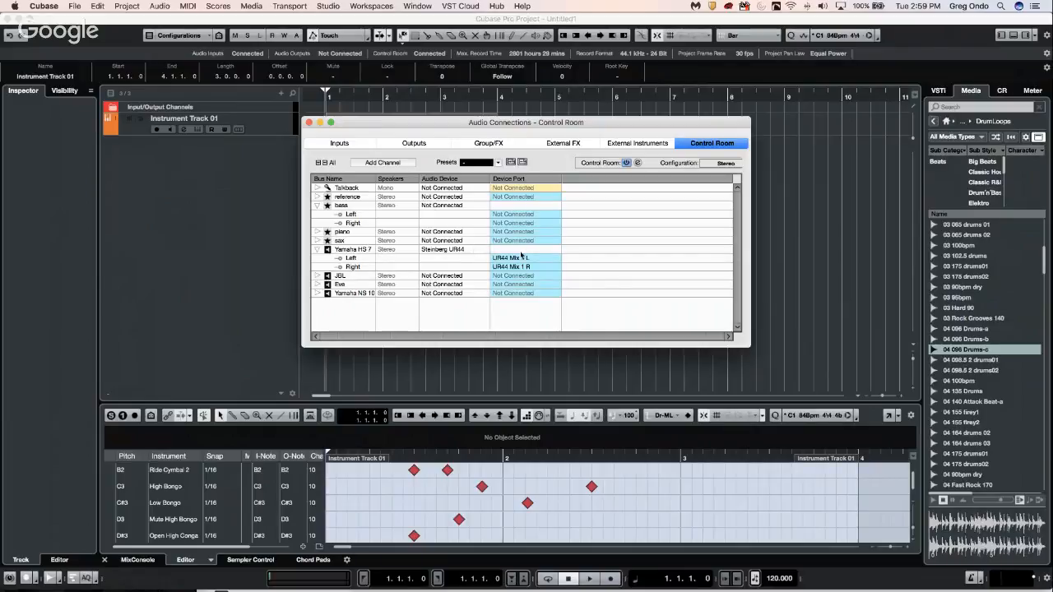
click(308, 122)
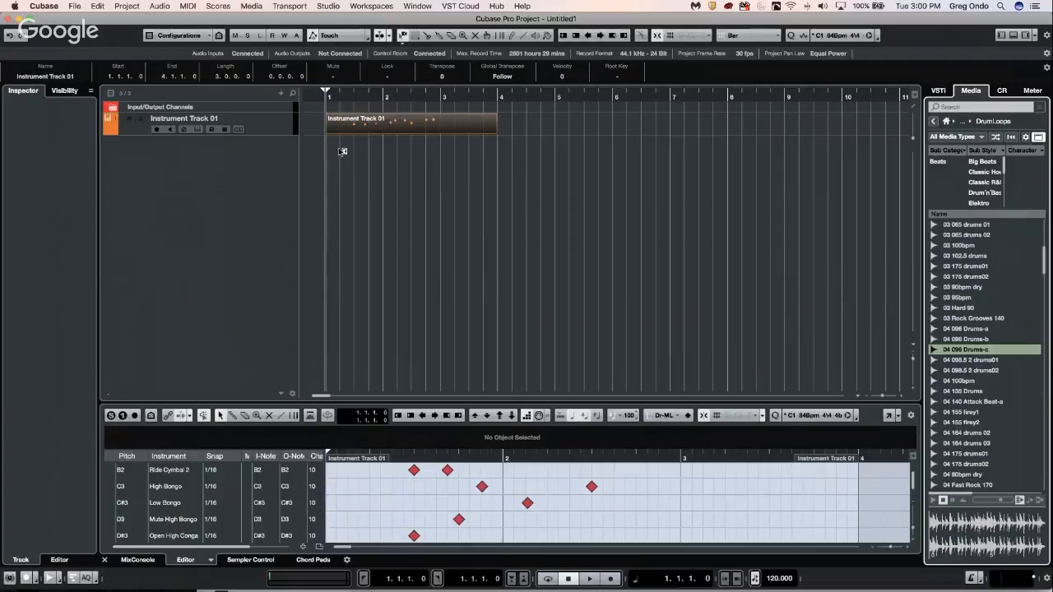
Step: Move the project cursor to bar 3 on the timeline
click(441, 94)
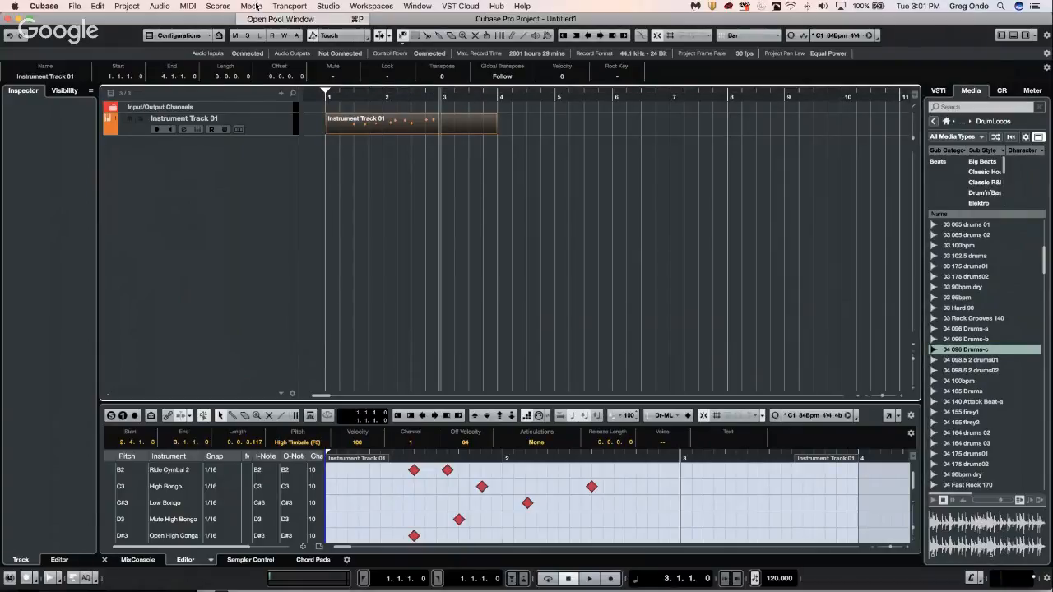
mouse_move(304, 5)
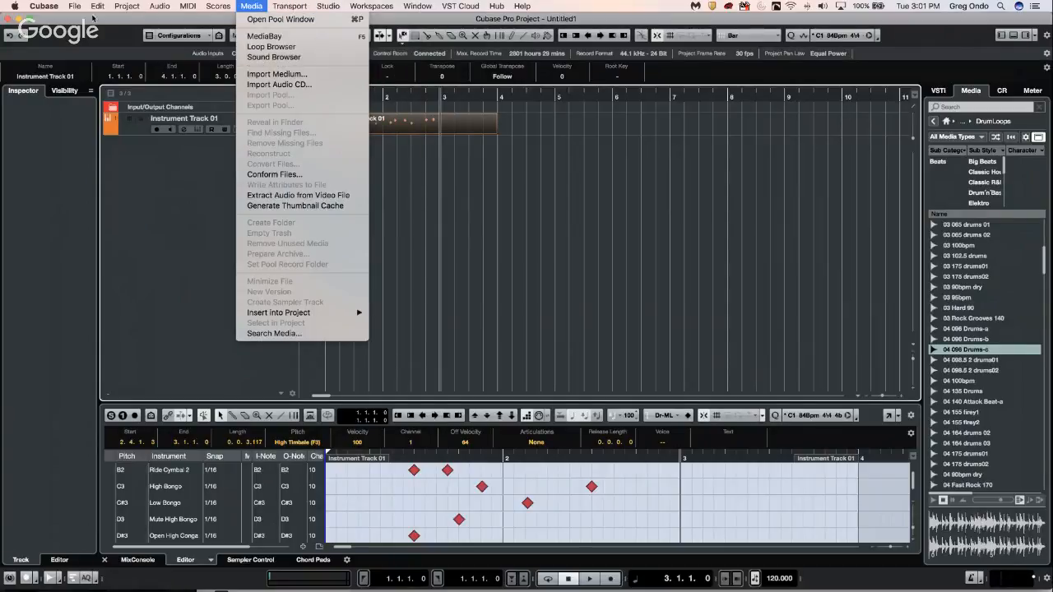
mouse_move(73, 9)
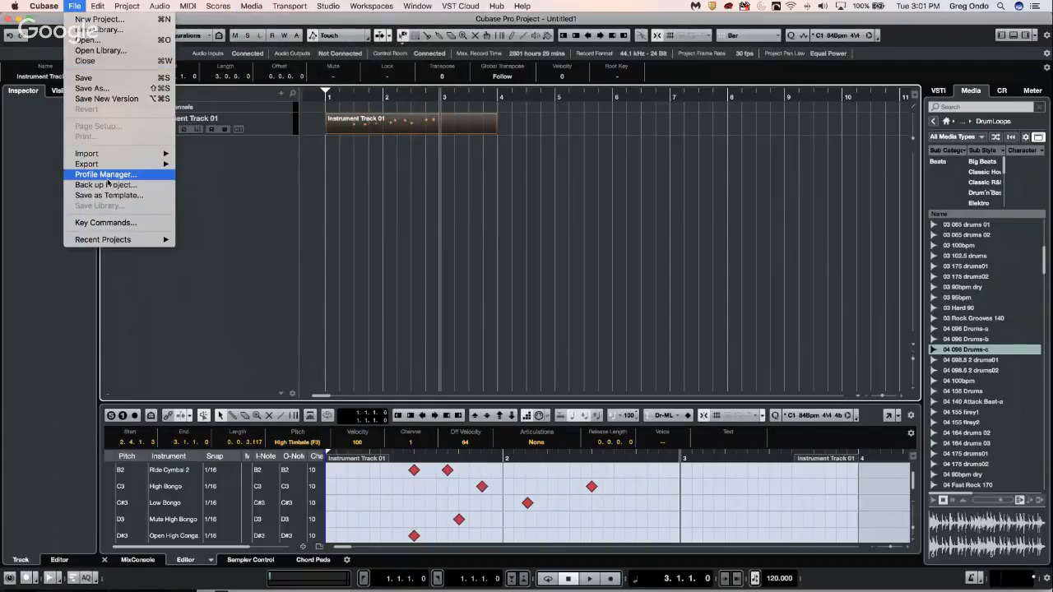
mouse_move(121, 7)
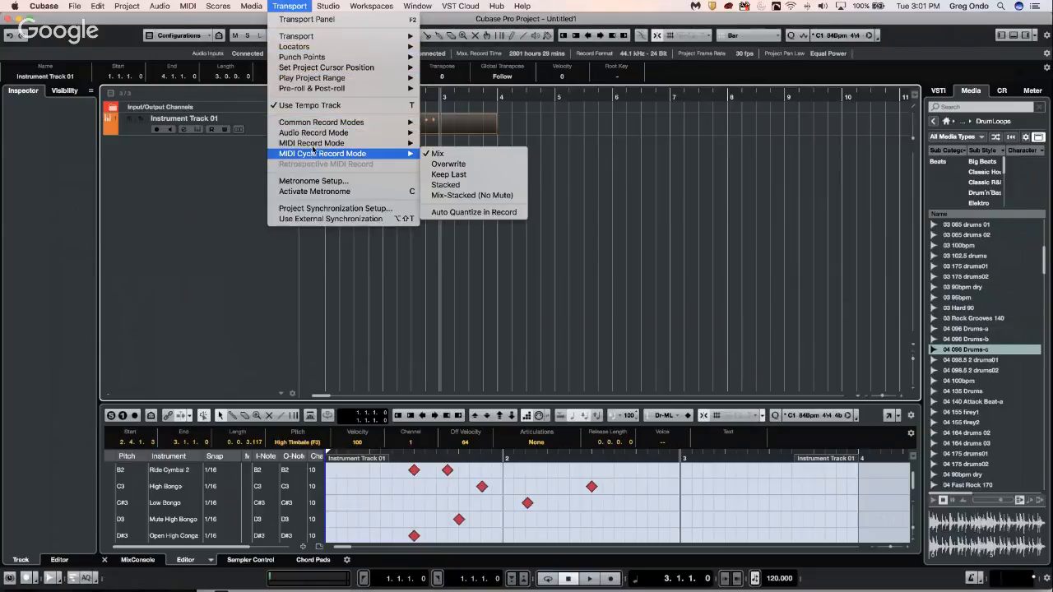
mouse_move(333, 145)
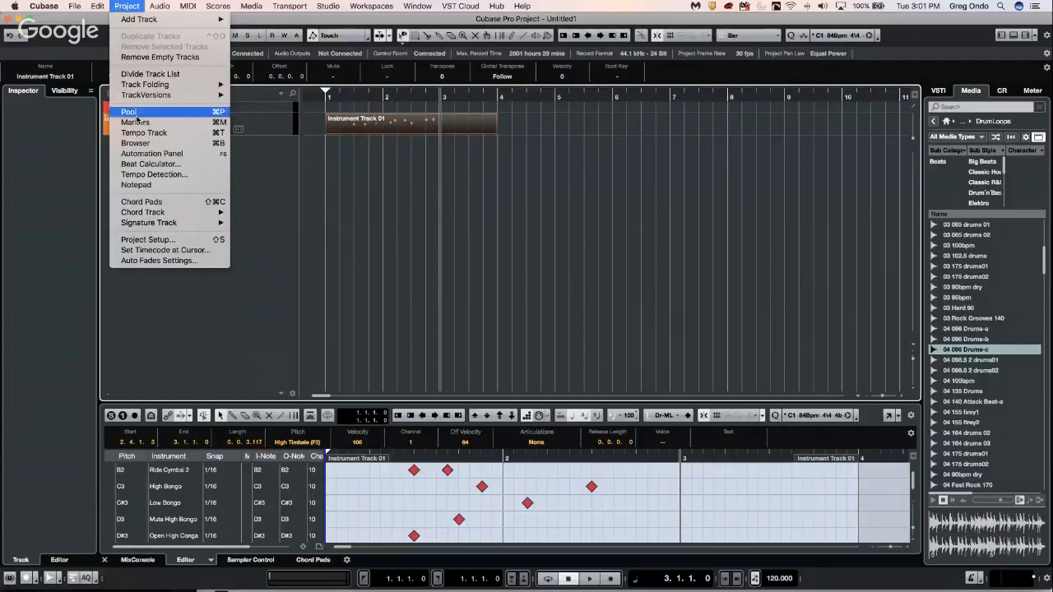
mouse_move(191, 6)
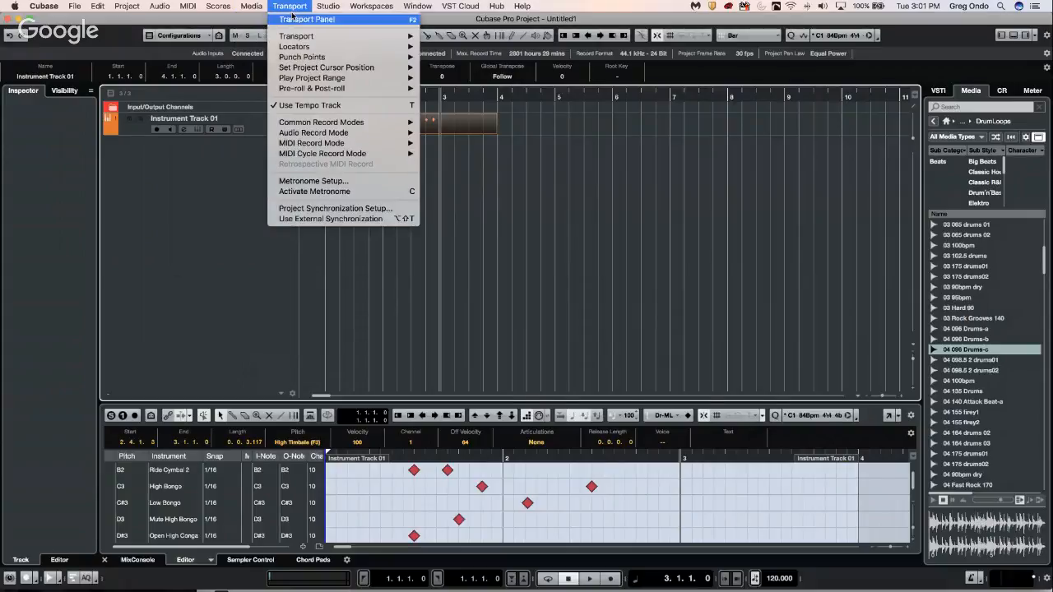
mouse_move(294, 37)
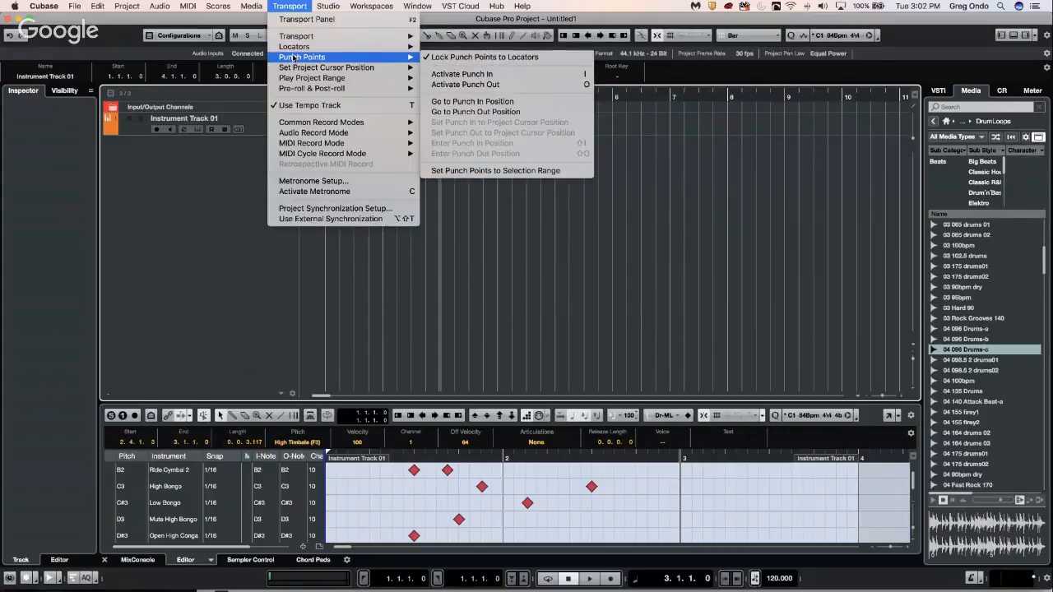
click(293, 57)
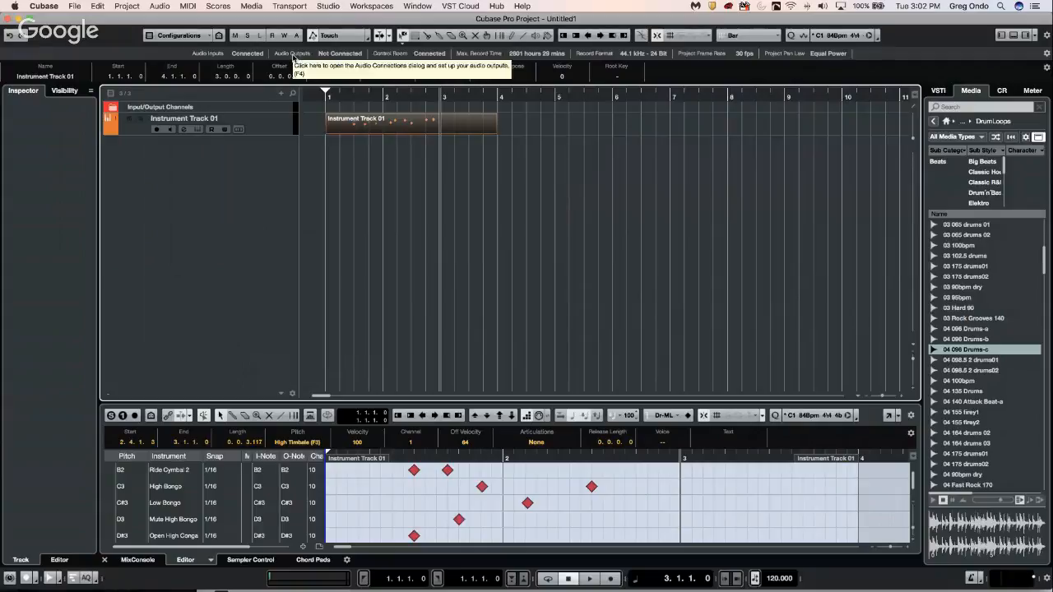
click(292, 7)
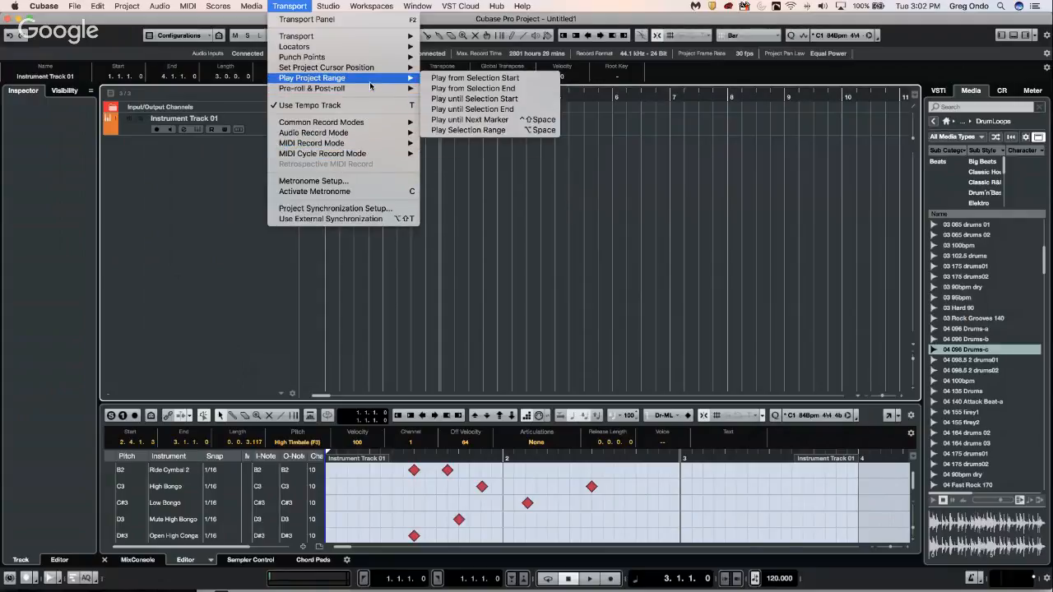
mouse_move(374, 74)
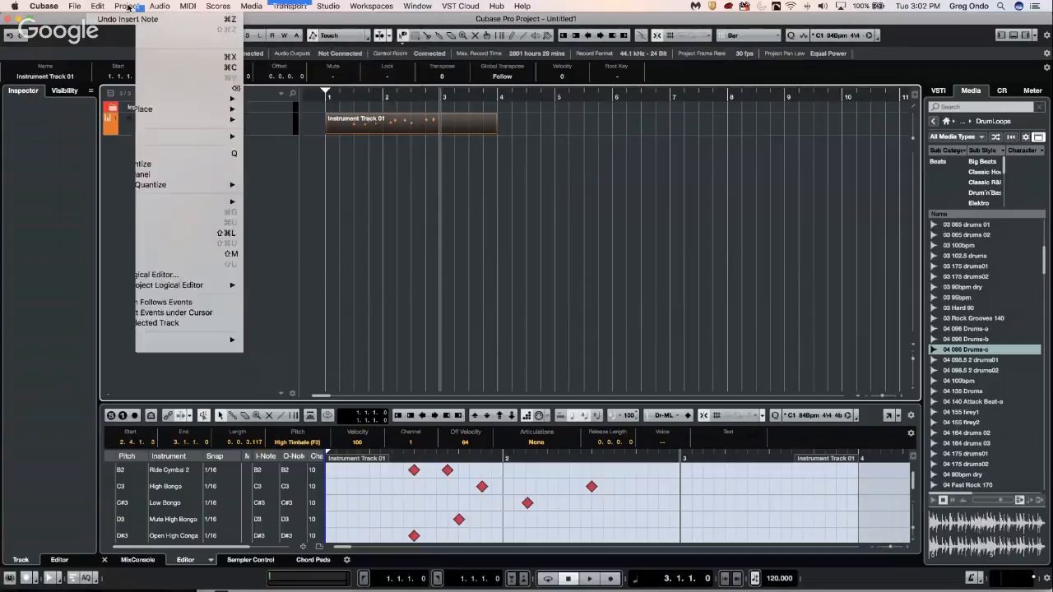
mouse_move(67, 4)
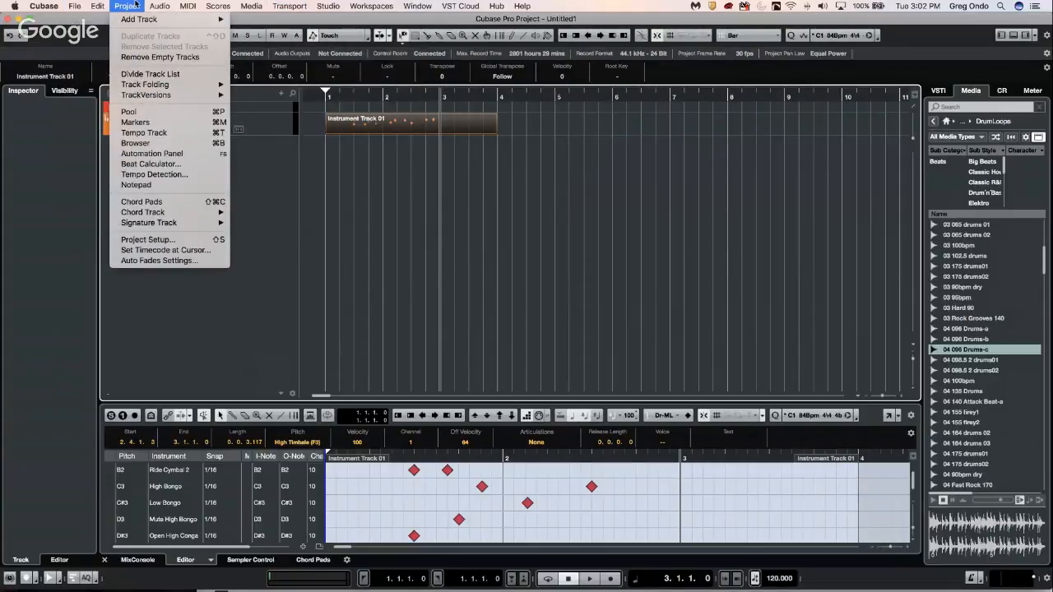
mouse_move(180, 213)
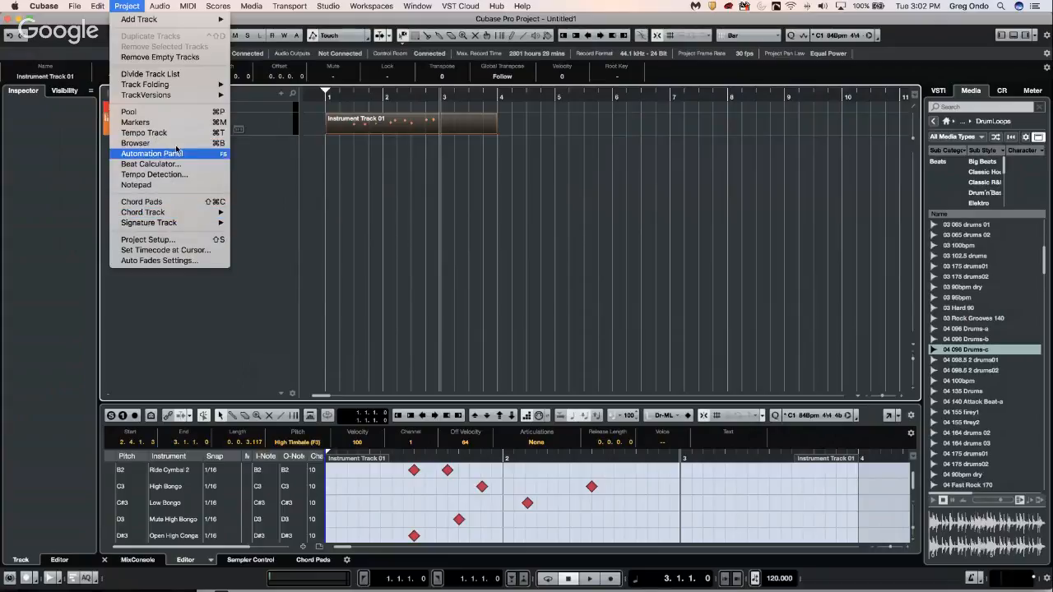
Step: Set the timecode at the project cursor to 00:00:00:00, keeping the project content at its timecode positions
click(188, 253)
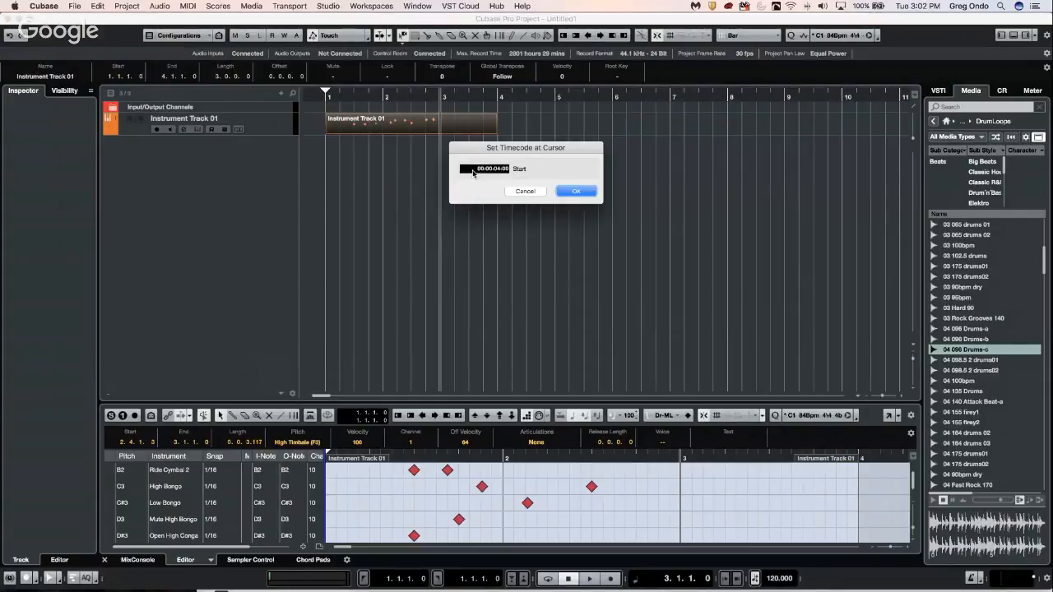
click(500, 171)
text(00)
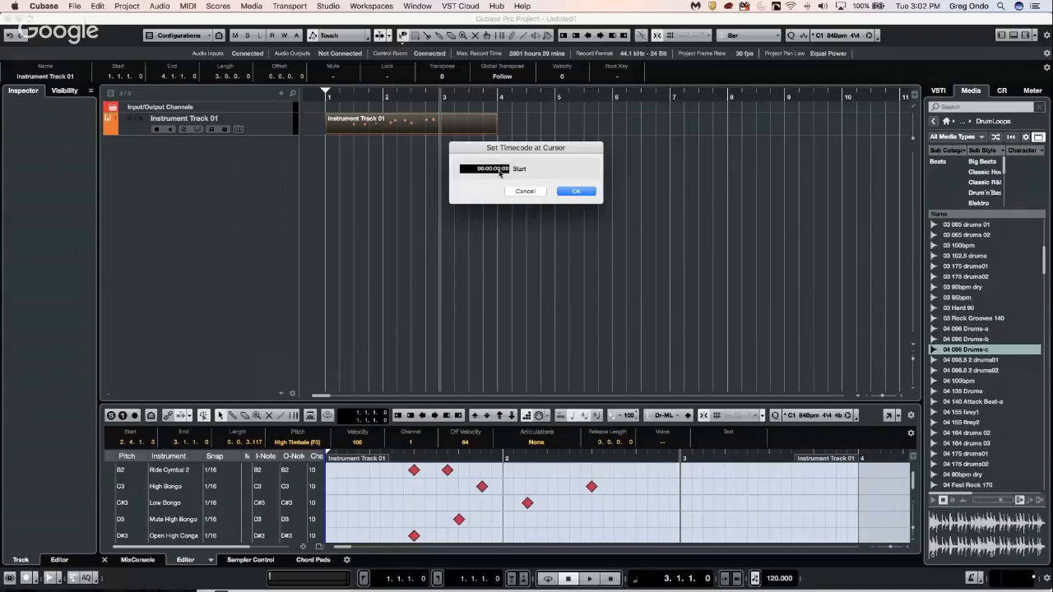
click(584, 194)
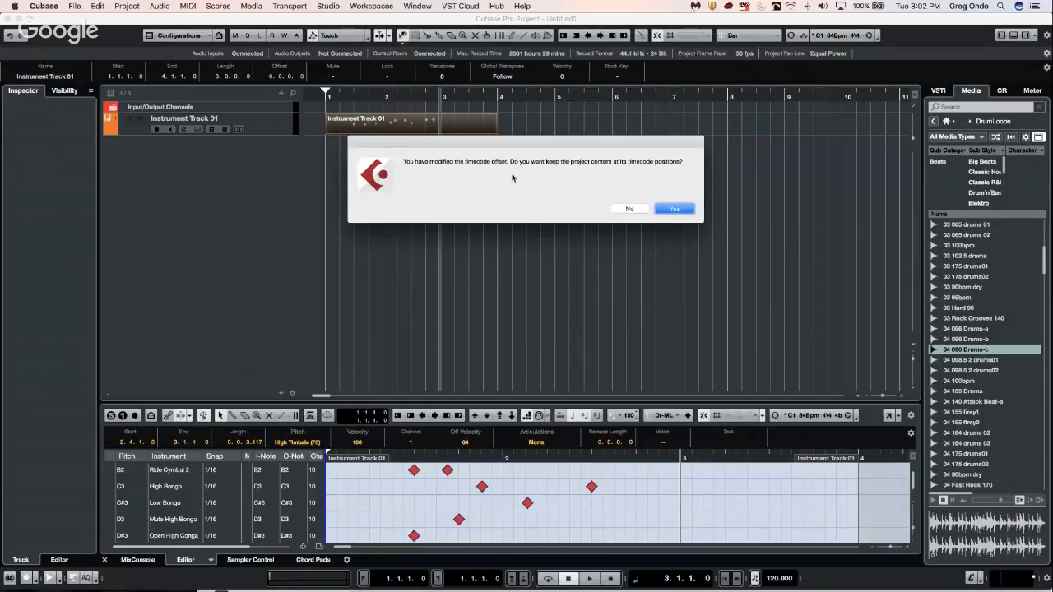
click(672, 210)
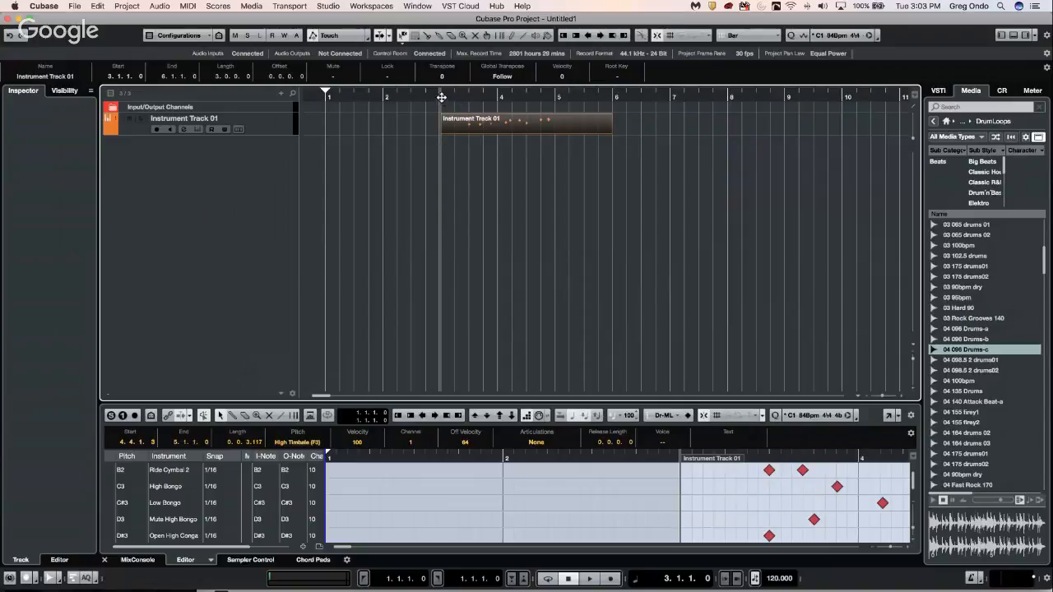
Step: Add a ruler track above Instrument Track 01 and set its display format to Timecode
click(99, 5)
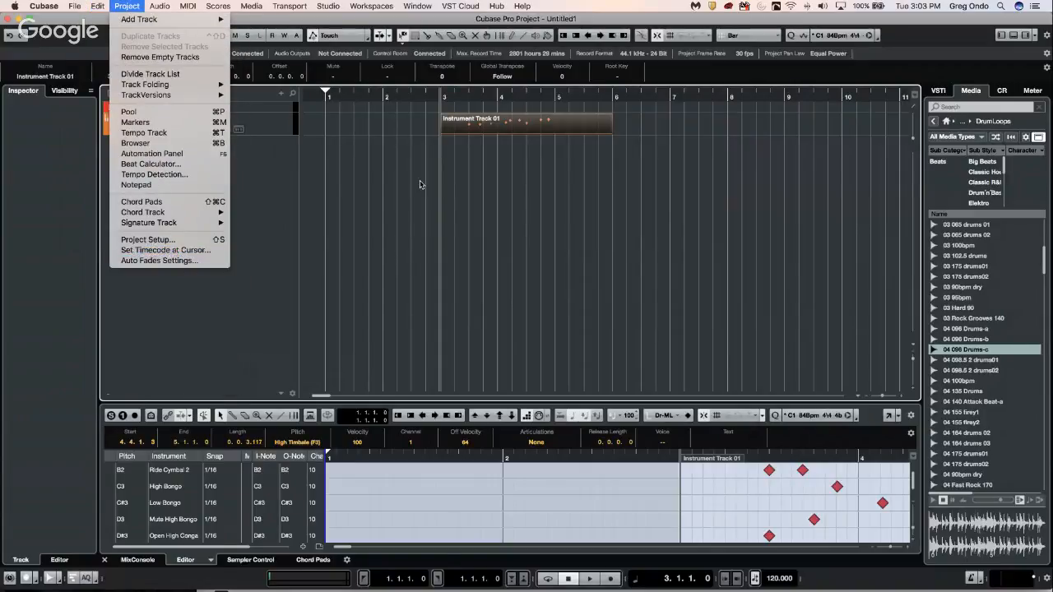
click(274, 106)
right_click(281, 108)
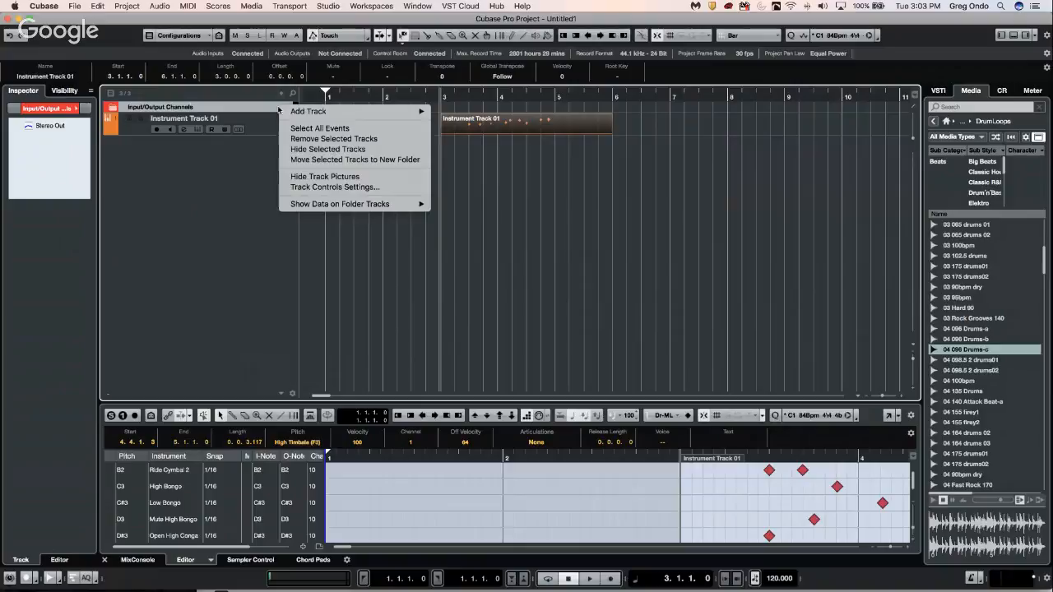
mouse_move(323, 115)
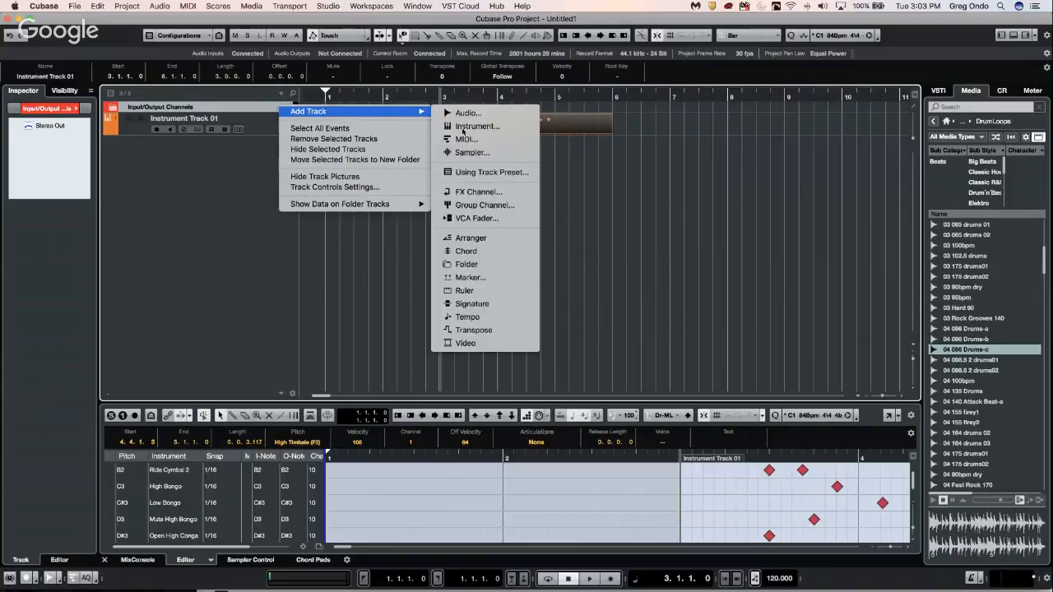
click(501, 291)
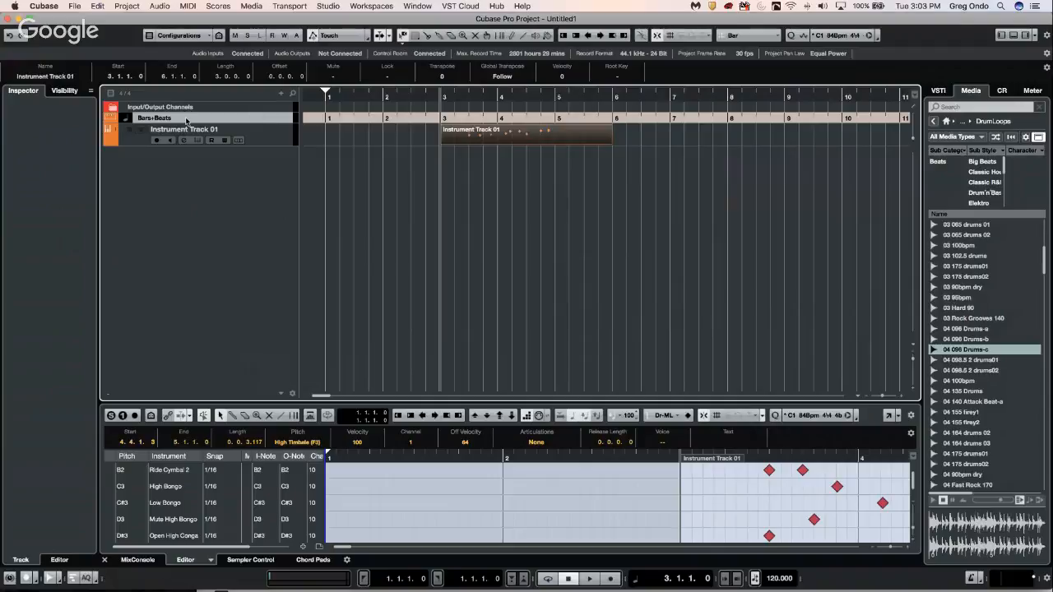
click(155, 120)
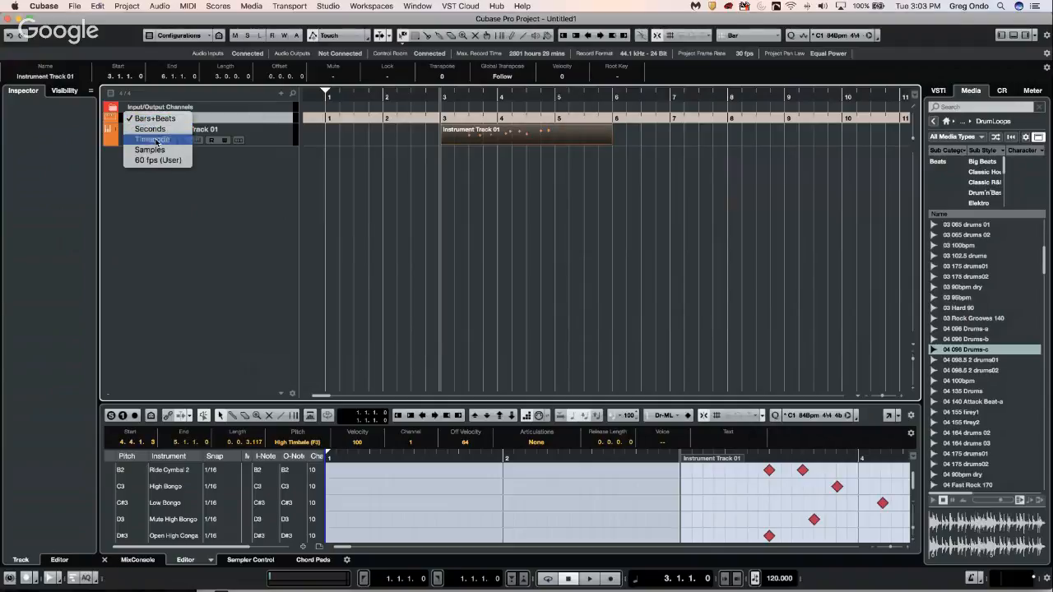
click(156, 140)
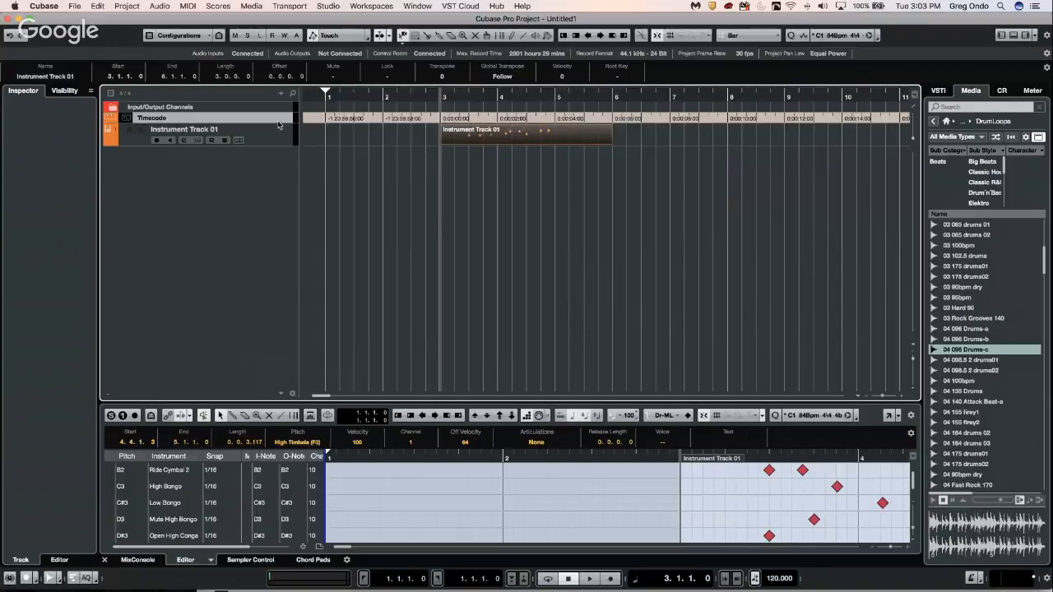
Step: Switch the project's main ruler to Timecode and place the project cursor at 0:00:00:00, the start of the MIDI part
right_click(444, 96)
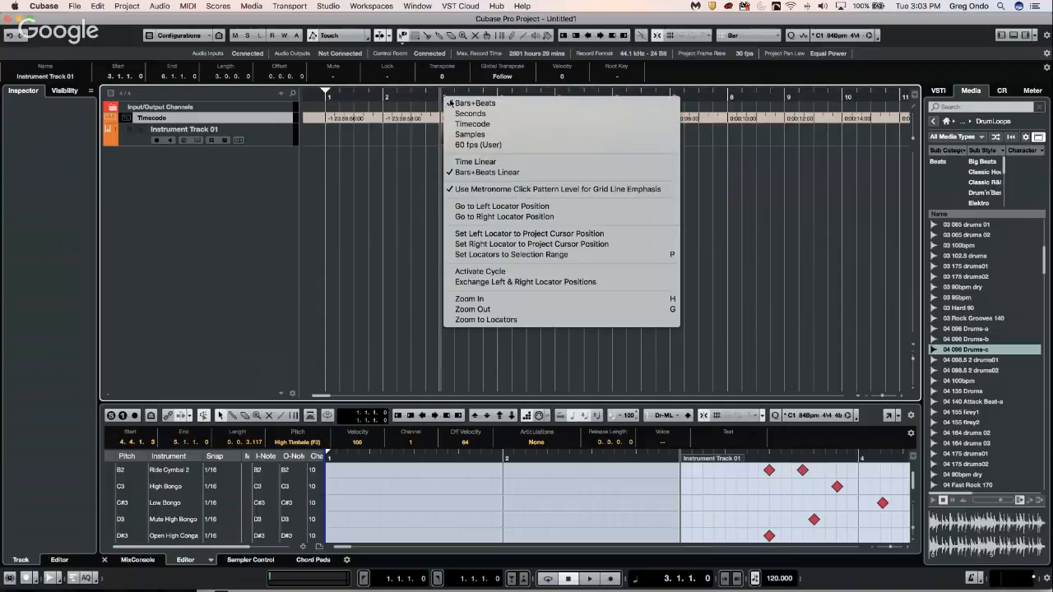
click(473, 123)
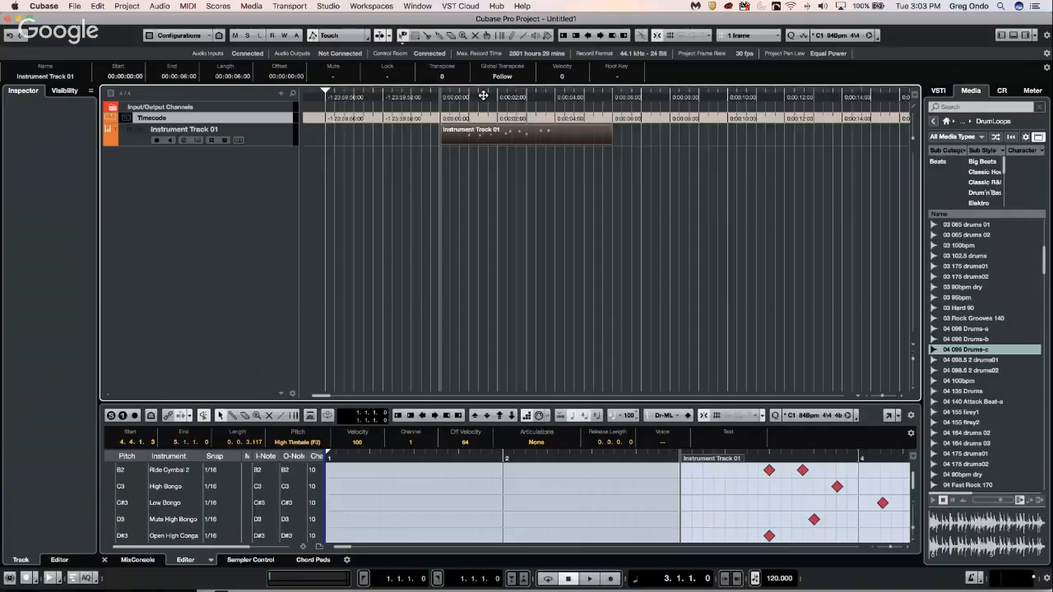
drag(429, 100, 316, 105)
click(450, 95)
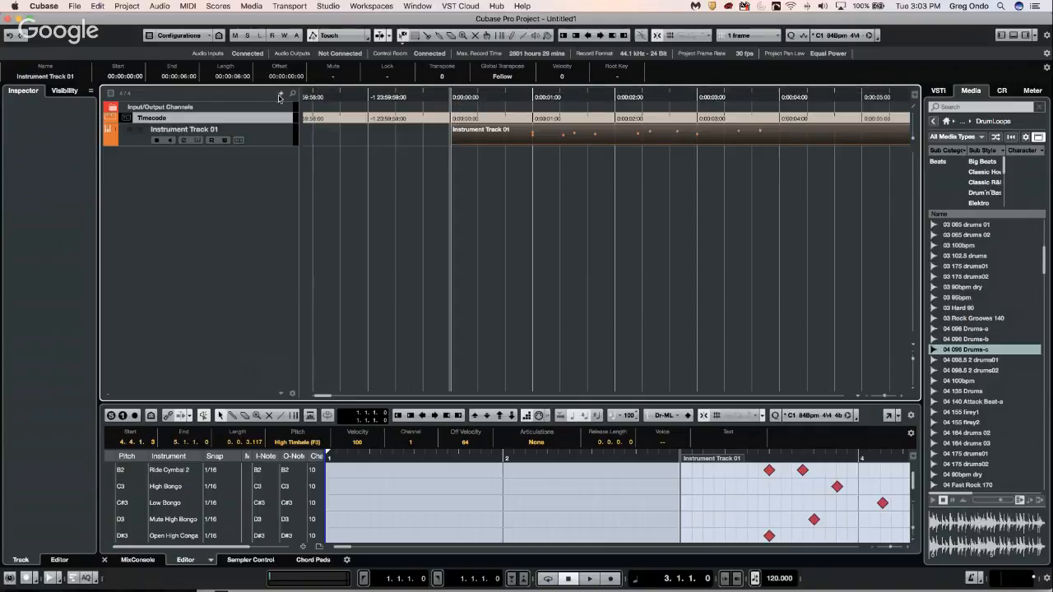
Step: Switch the project's main ruler display format back to Bars+Beats
click(321, 96)
right_click(326, 96)
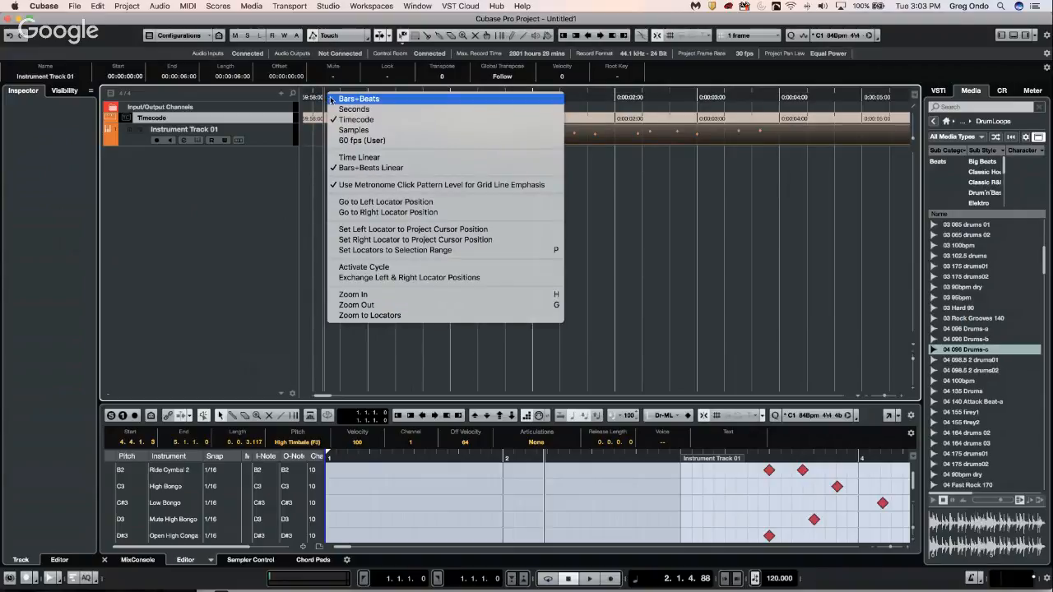
click(332, 99)
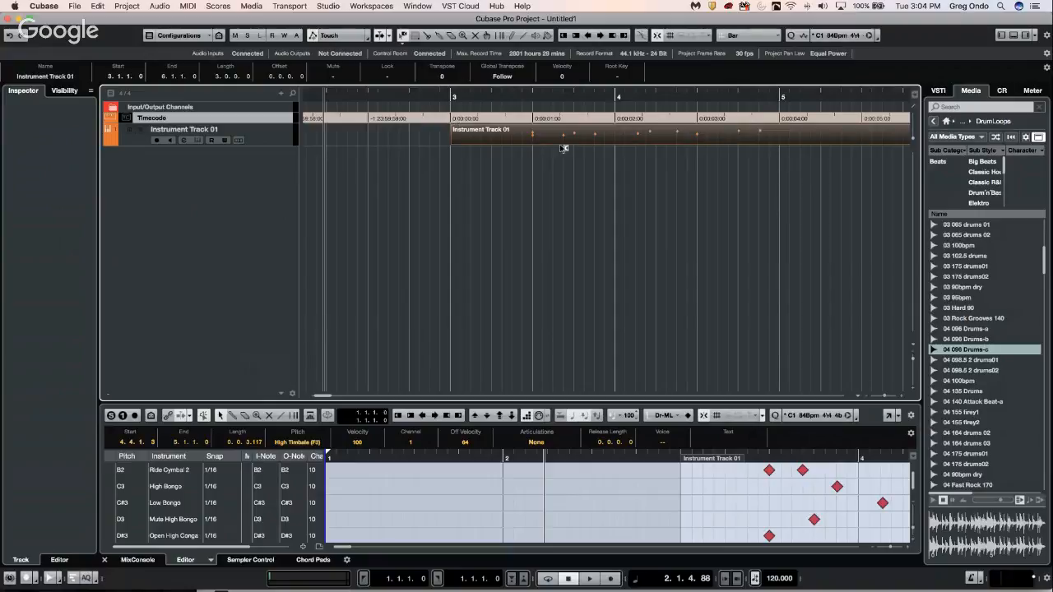
Step: Add a tempo track above Instrument Track 01 and increase its height
right_click(220, 170)
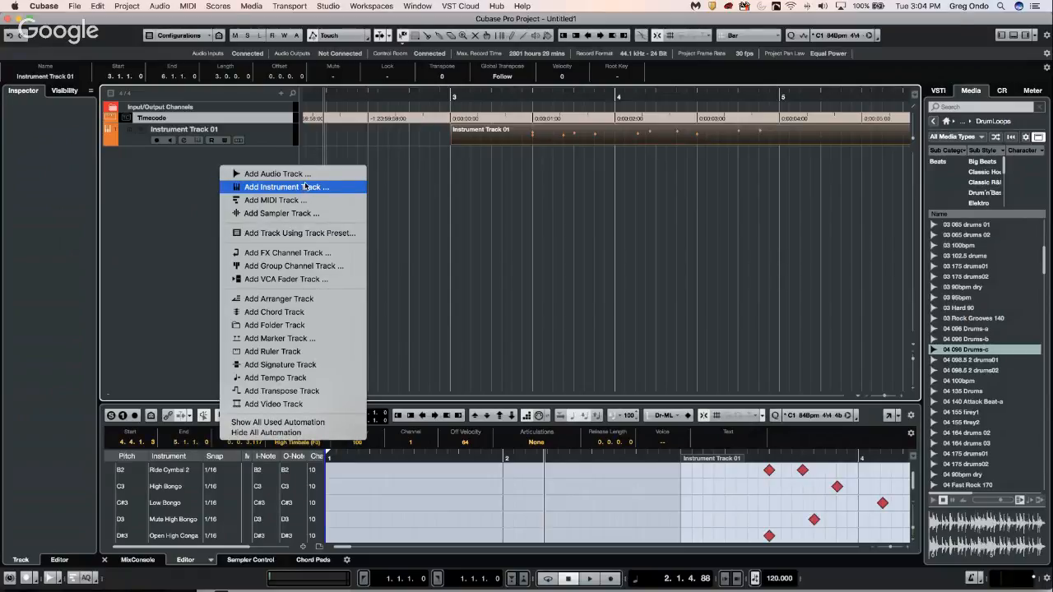
click(302, 379)
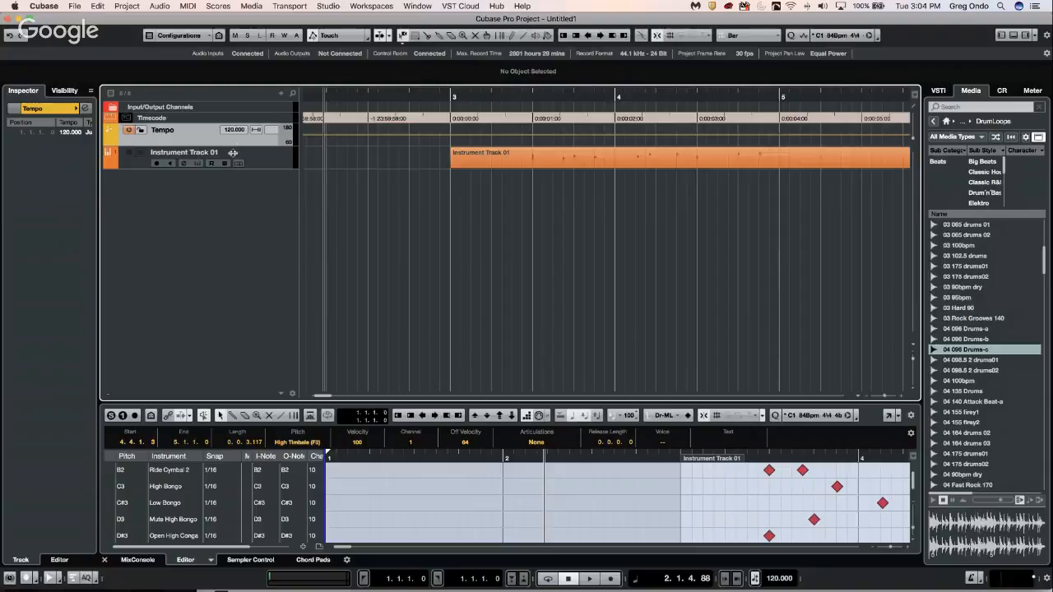
drag(233, 145, 230, 168)
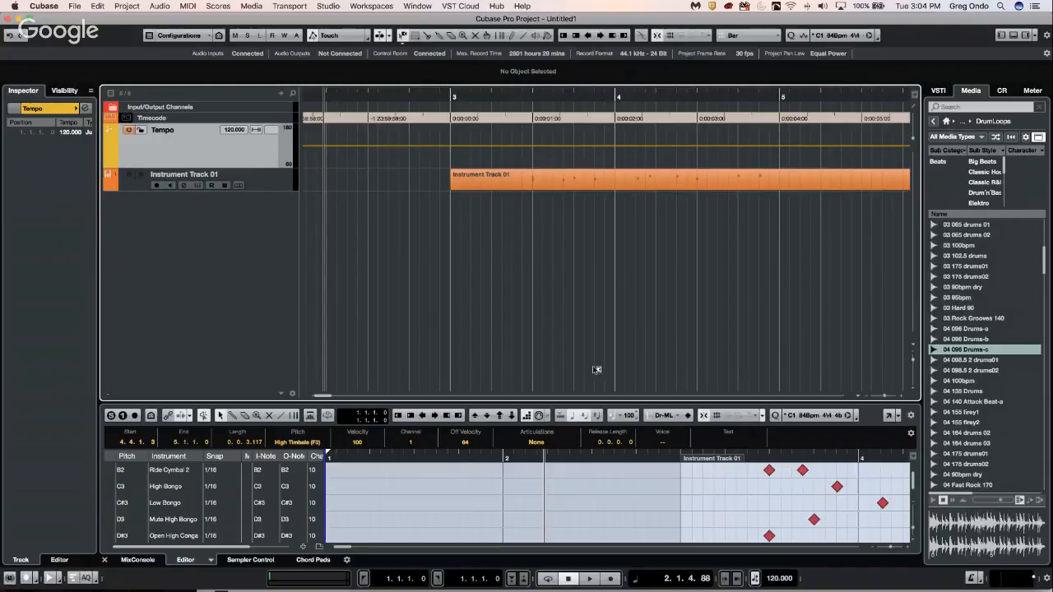
Step: Draw a tempo point at bar 3 and fluctuating tempo changes from about bar 6 to bar 21, and enlarge the tempo track further
right_click(423, 148)
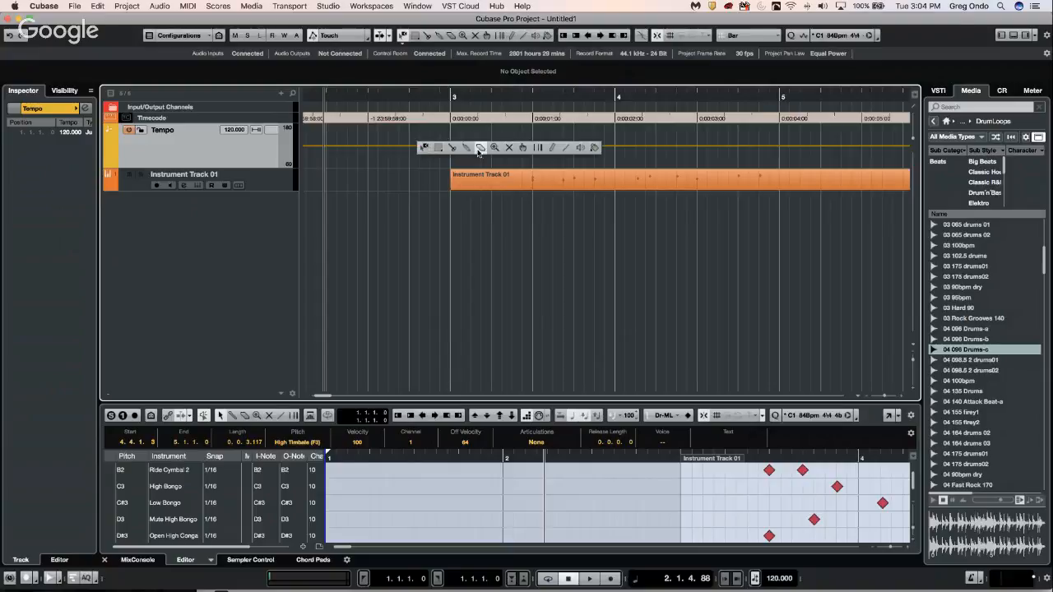
click(551, 148)
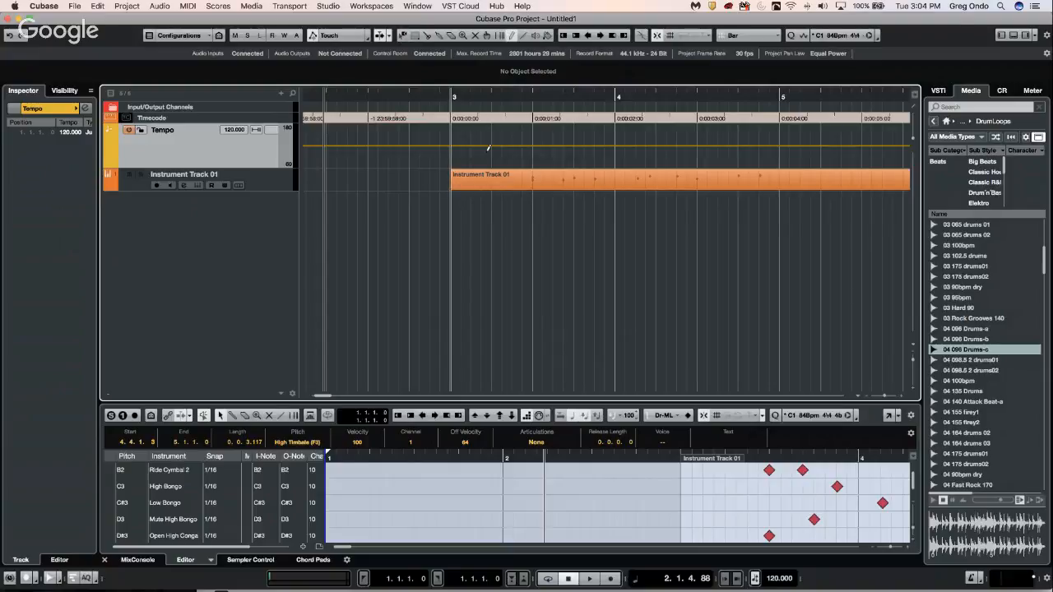
click(487, 148)
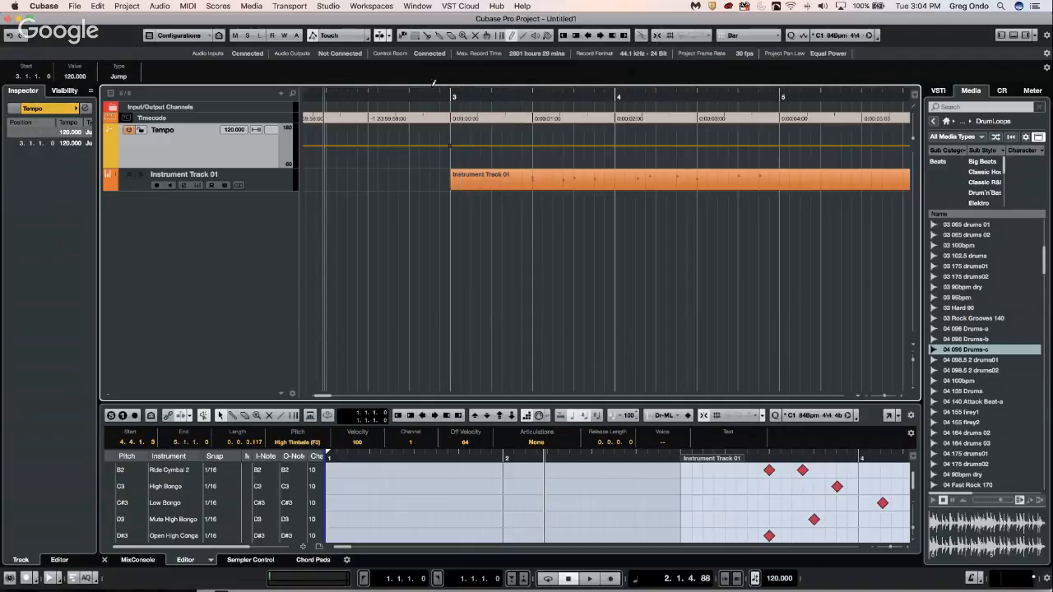
drag(430, 93, 432, 22)
click(407, 151)
drag(427, 147, 670, 145)
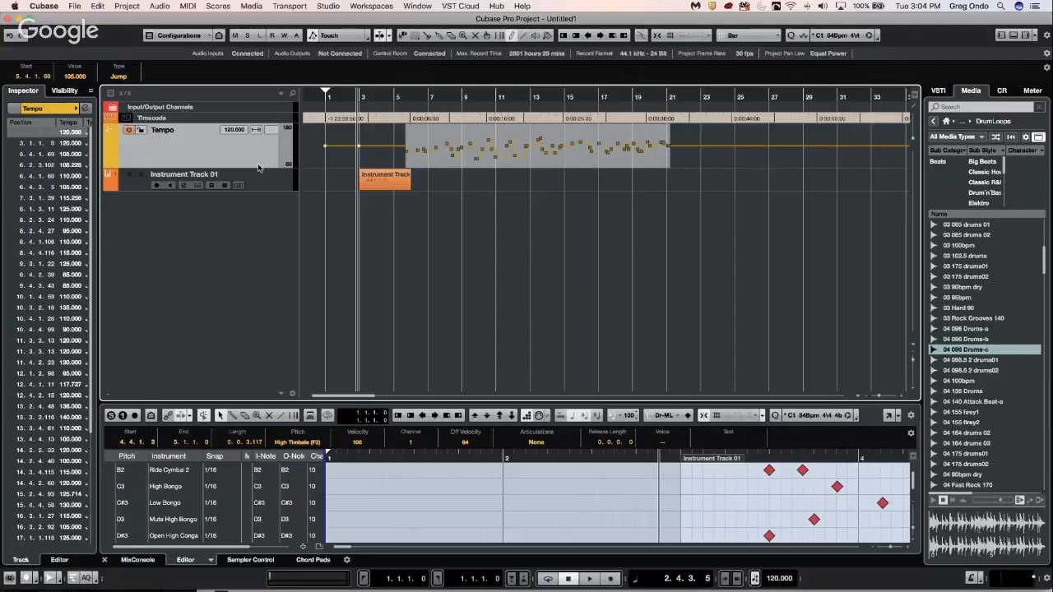
drag(258, 168, 252, 222)
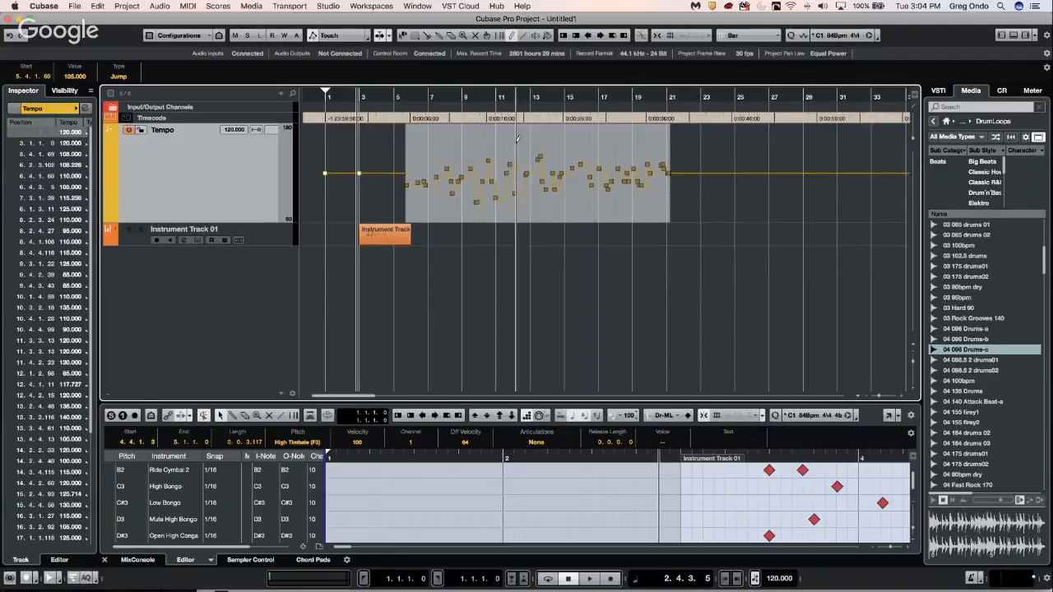
Step: Select the tempo points between about bars 14 and 19, compress their tempo range and shift them slightly lower
key(1)
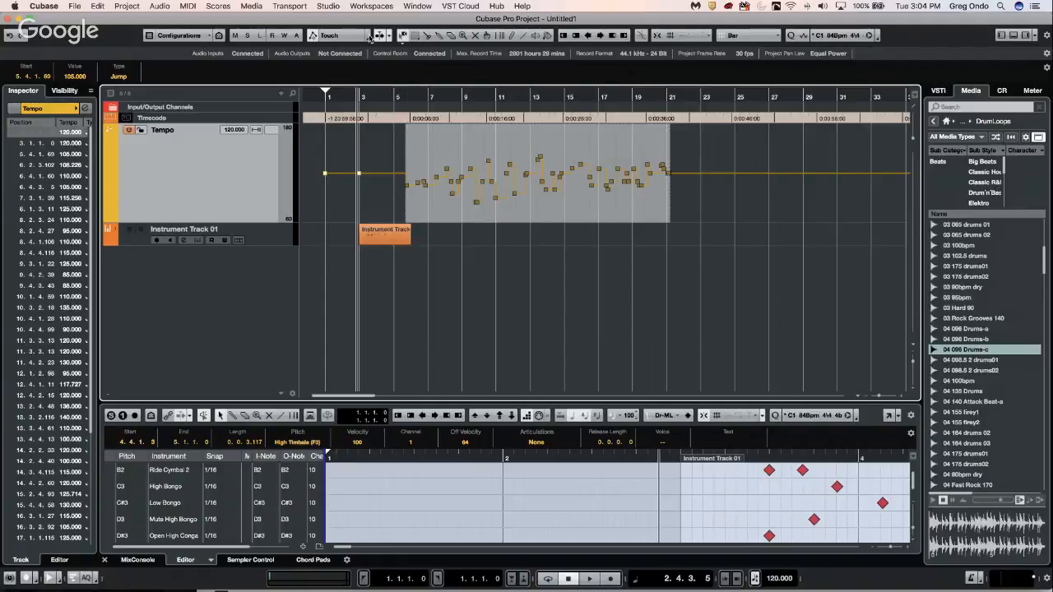
click(402, 35)
click(449, 49)
mouse_move(550, 153)
mouse_down()
mouse_move(591, 170)
mouse_move(560, 170)
mouse_move(630, 221)
mouse_up()
click(594, 283)
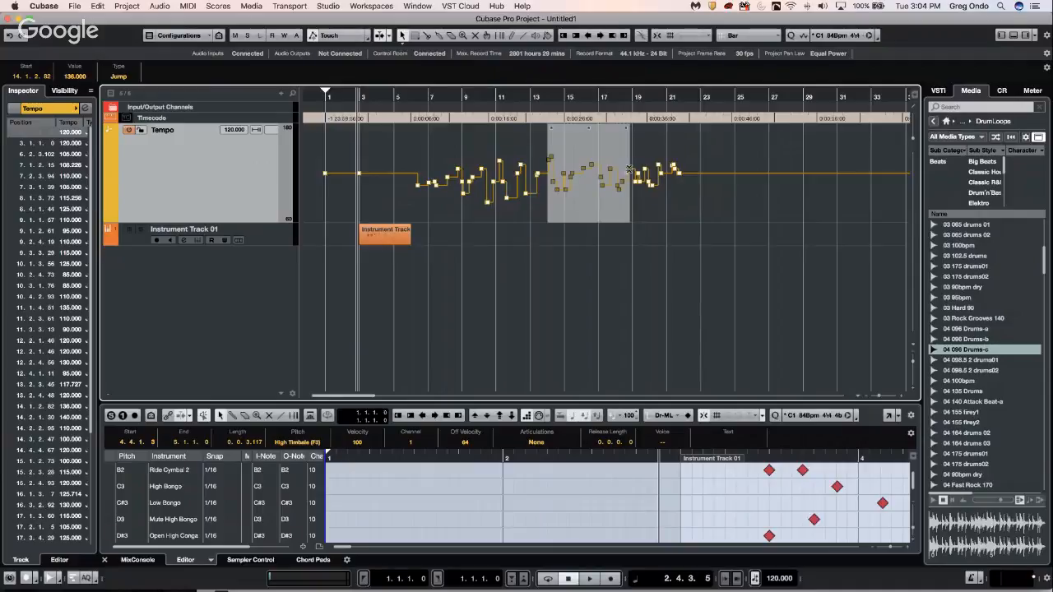
drag(629, 171, 647, 220)
drag(647, 120, 644, 175)
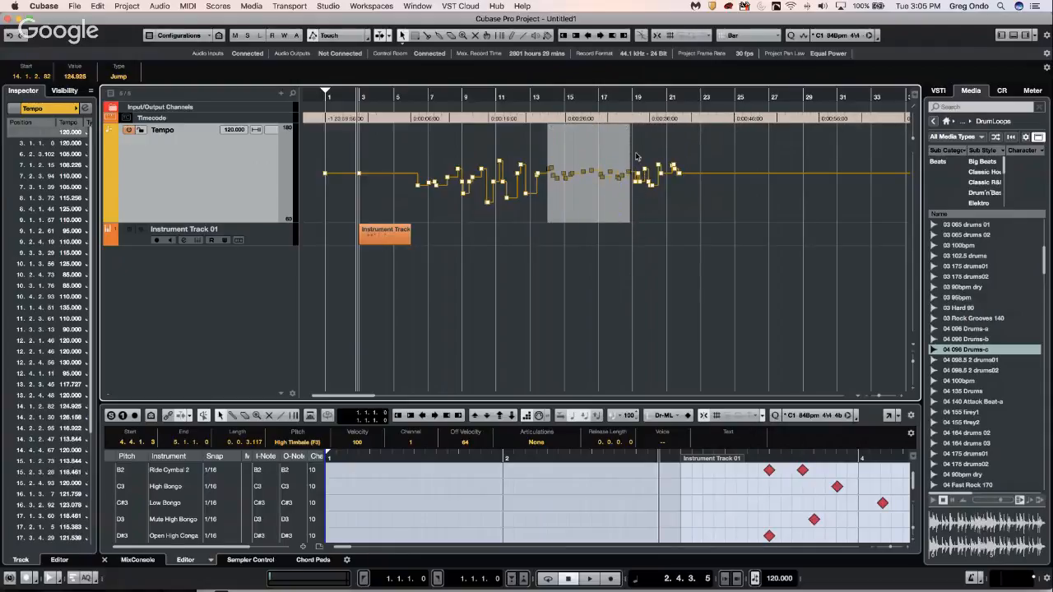
drag(629, 92, 631, 136)
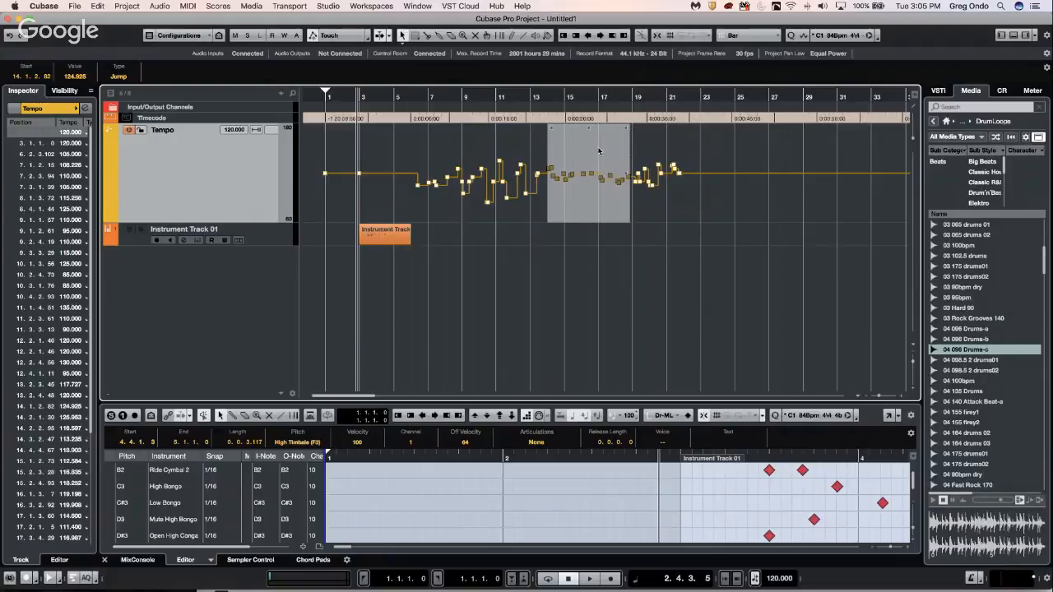
drag(589, 126, 588, 131)
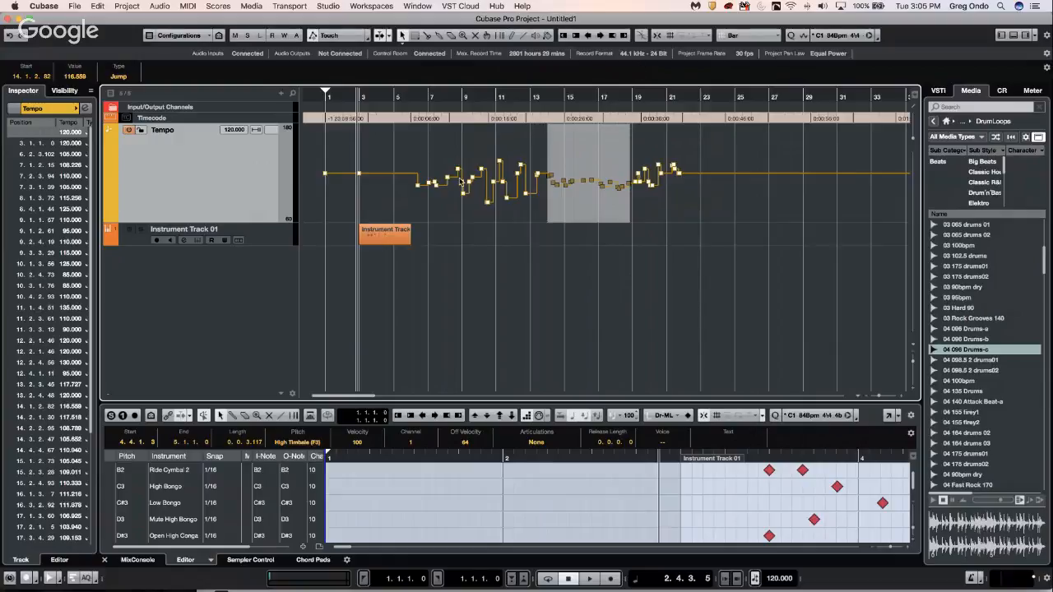
Step: Select the tempo points between about bars 9 and 13 and scale down their tempo variation
drag(466, 150, 549, 217)
click(583, 137)
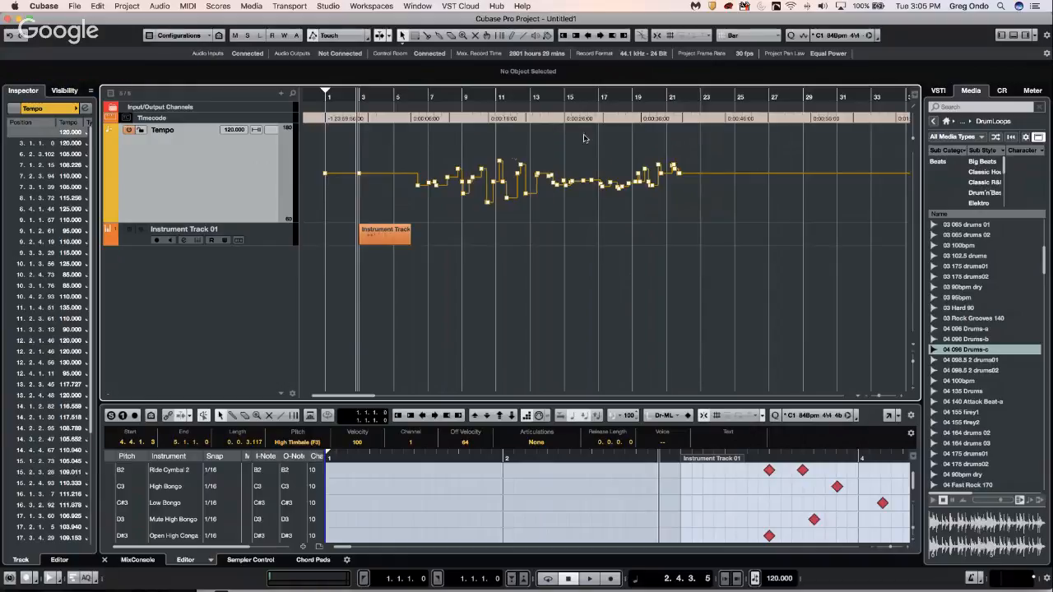
drag(514, 141, 641, 216)
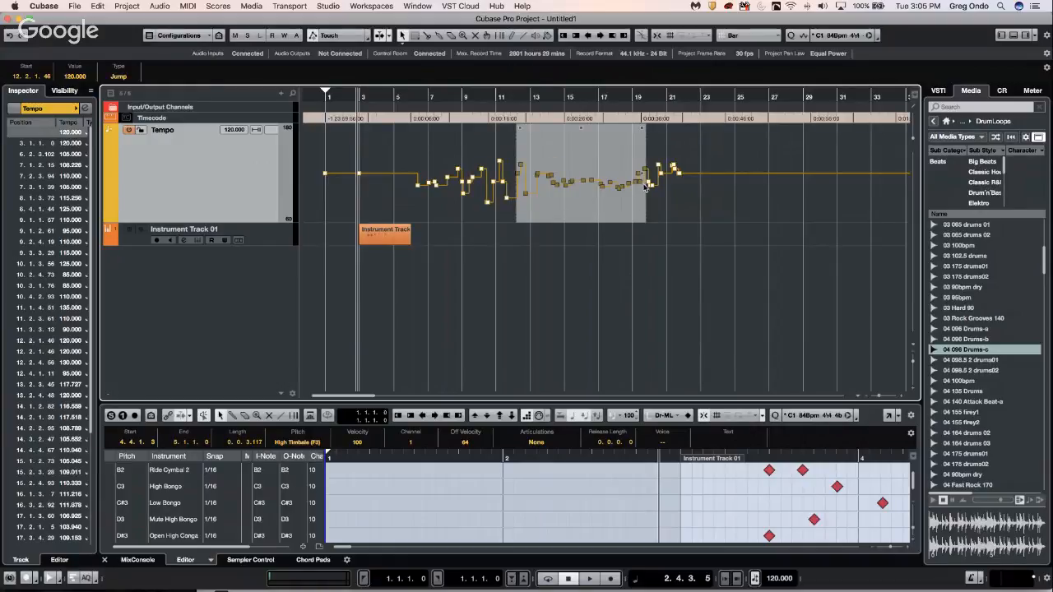
click(468, 148)
drag(467, 143, 539, 193)
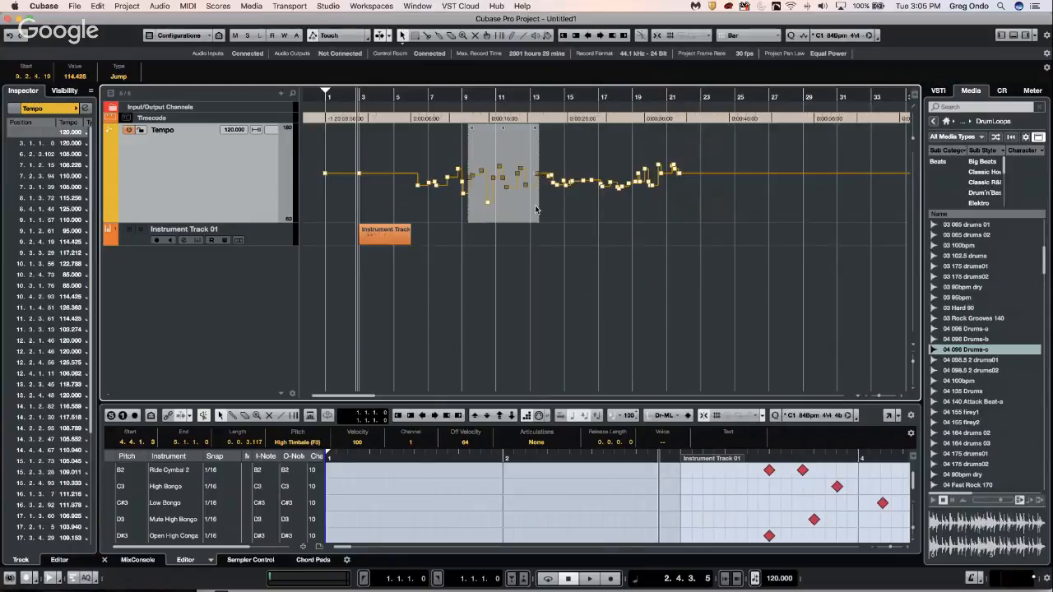
drag(539, 237, 543, 202)
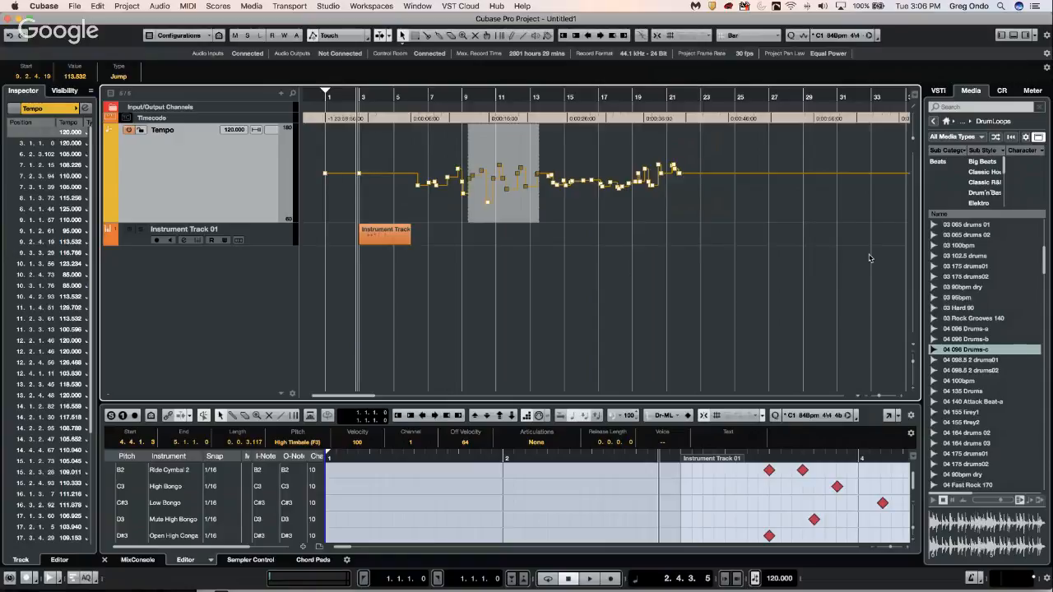
Step: Browse from DrumLoops up to the Sequel FactoryLibrary folder and add the 03 Bass loop as a new audio track just before bar 11
scroll(962, 268, up, 1)
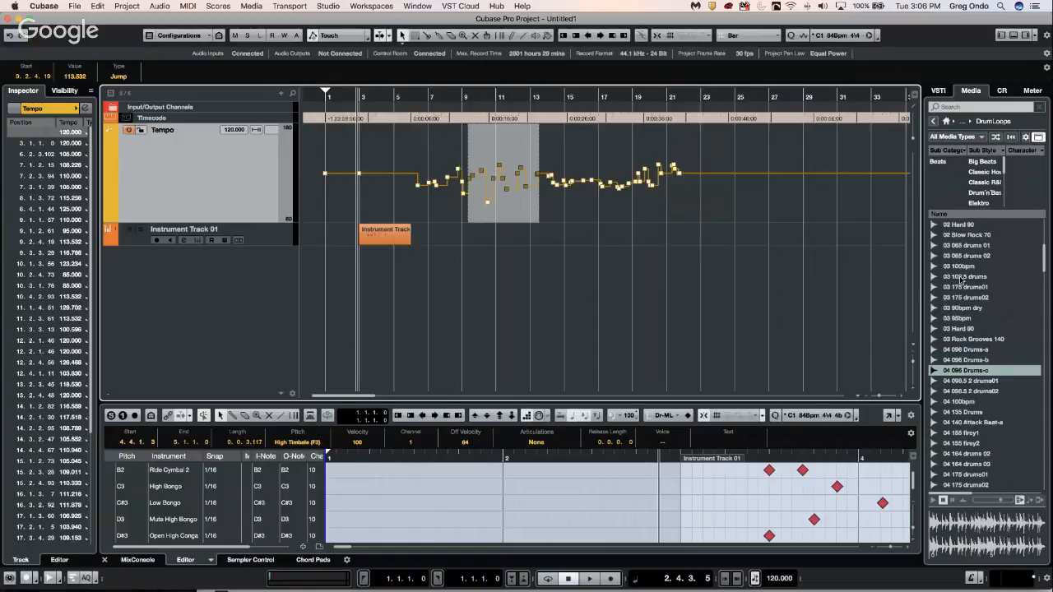
click(964, 277)
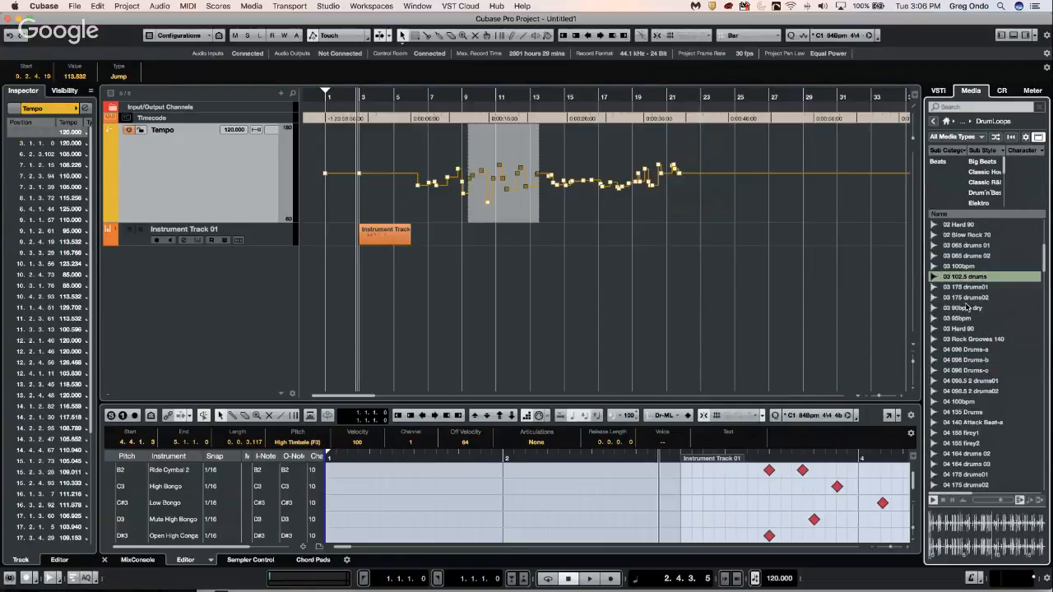
scroll(967, 306, up, 5)
click(934, 120)
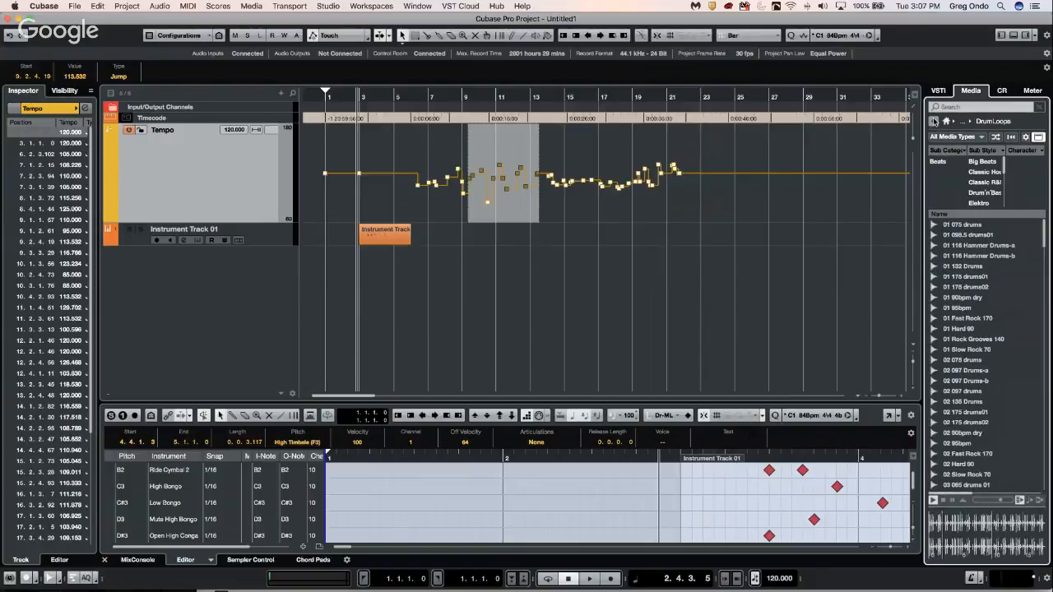
click(1022, 498)
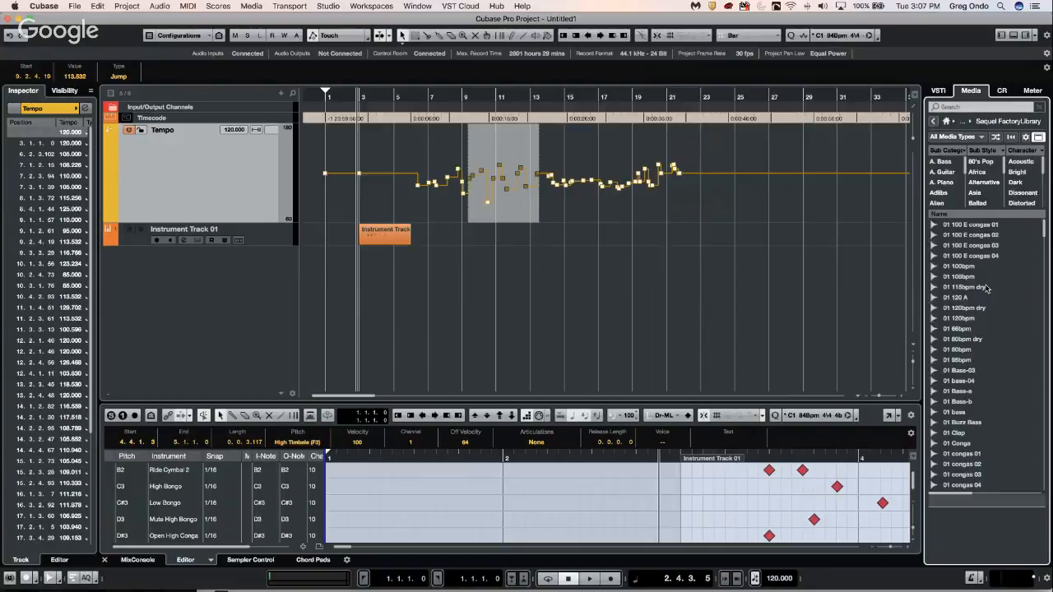
scroll(959, 318, down, 10)
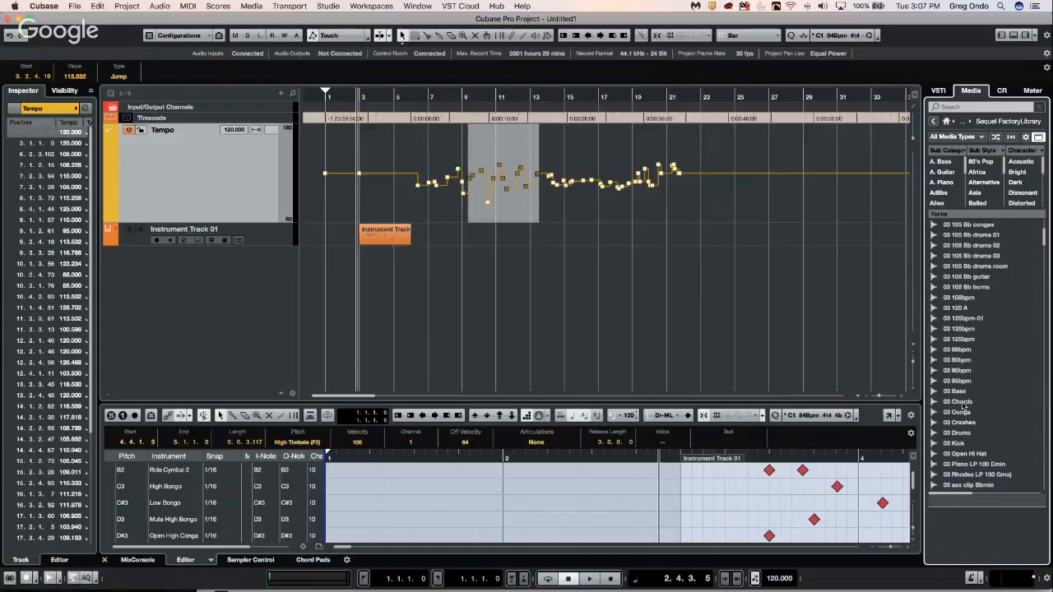
click(964, 391)
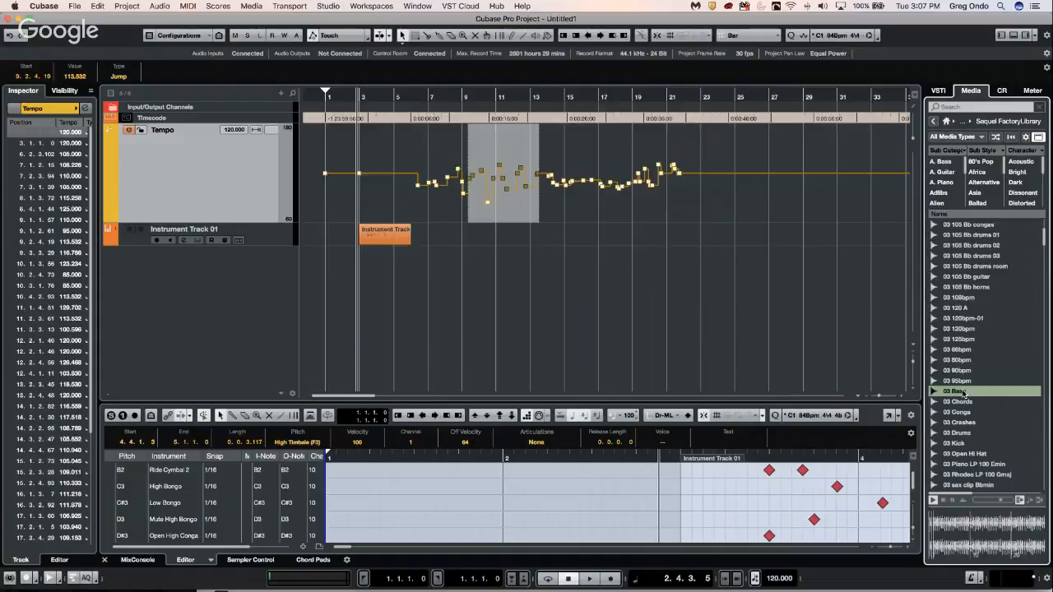
click(502, 267)
drag(502, 266, 502, 266)
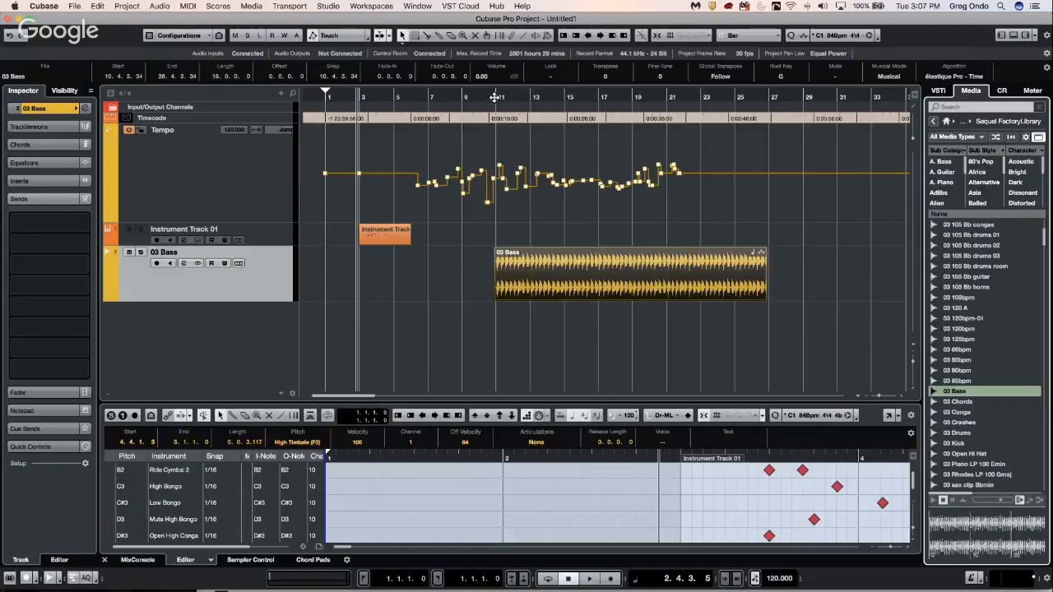
Step: Open the 03 Bass event in the sample editor and play it from its start with the track soloed, following the tempo changes
drag(495, 99, 495, 140)
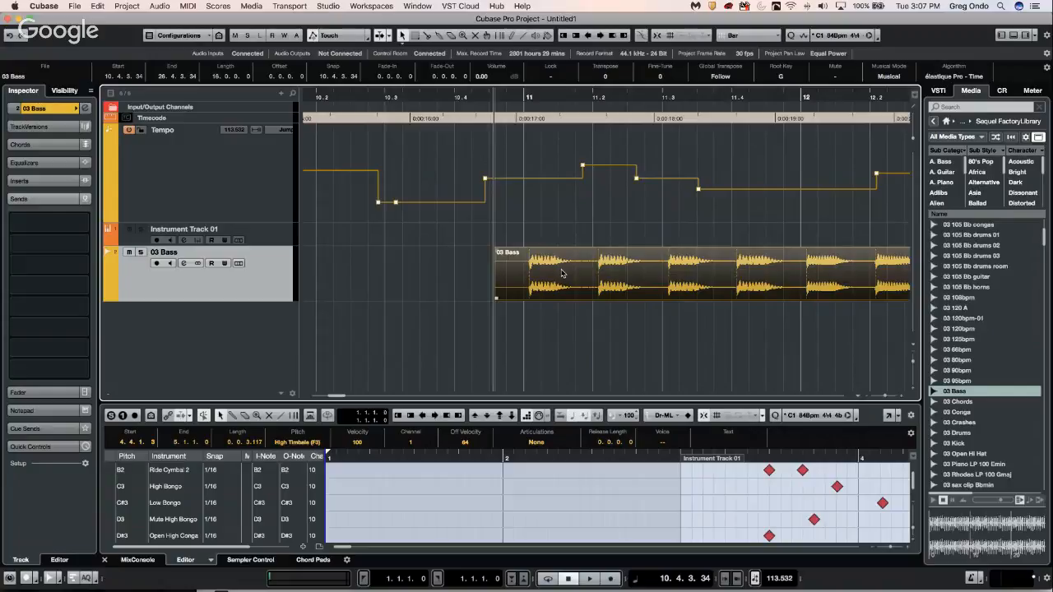
double_click(563, 273)
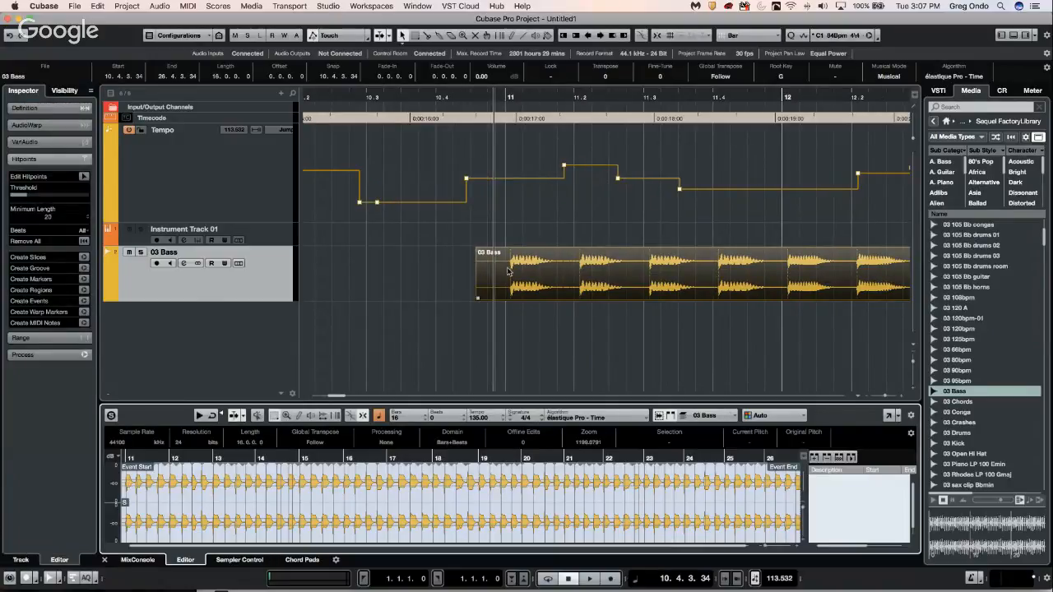
key(space)
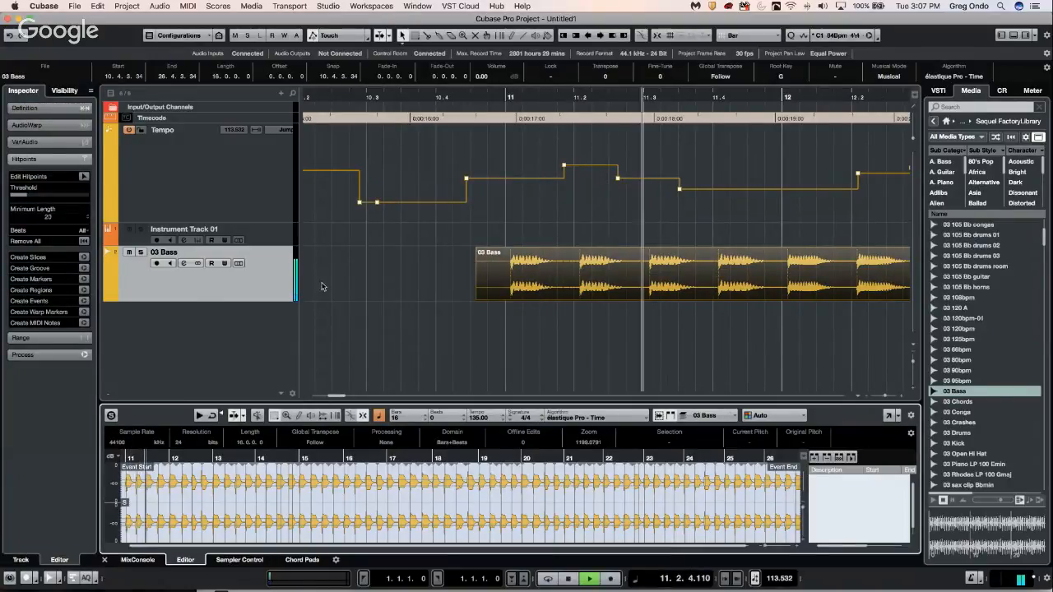
click(141, 253)
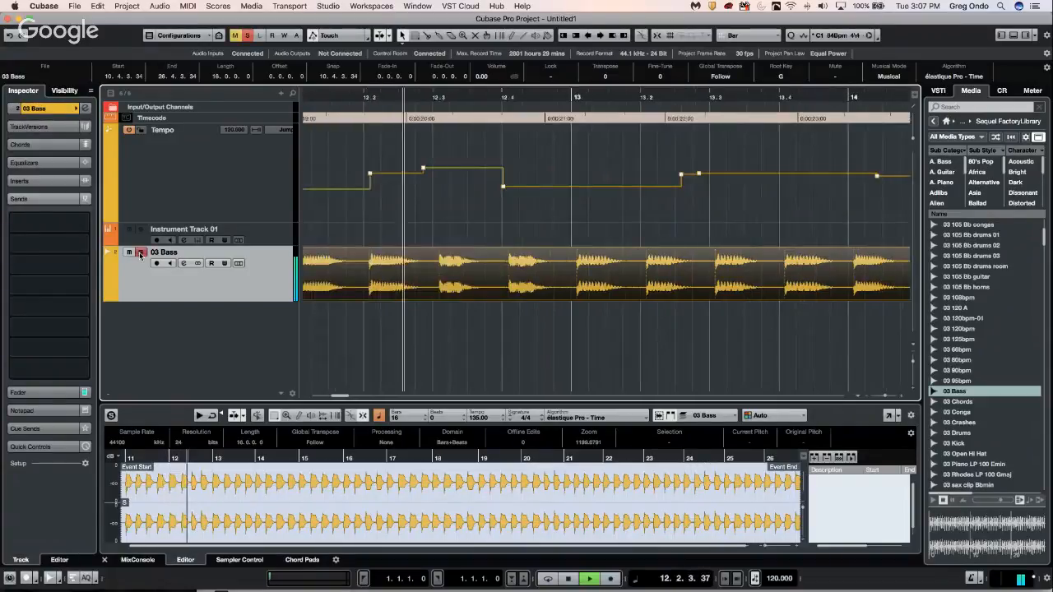
key(g)
key(g)
key(g)
key(g)
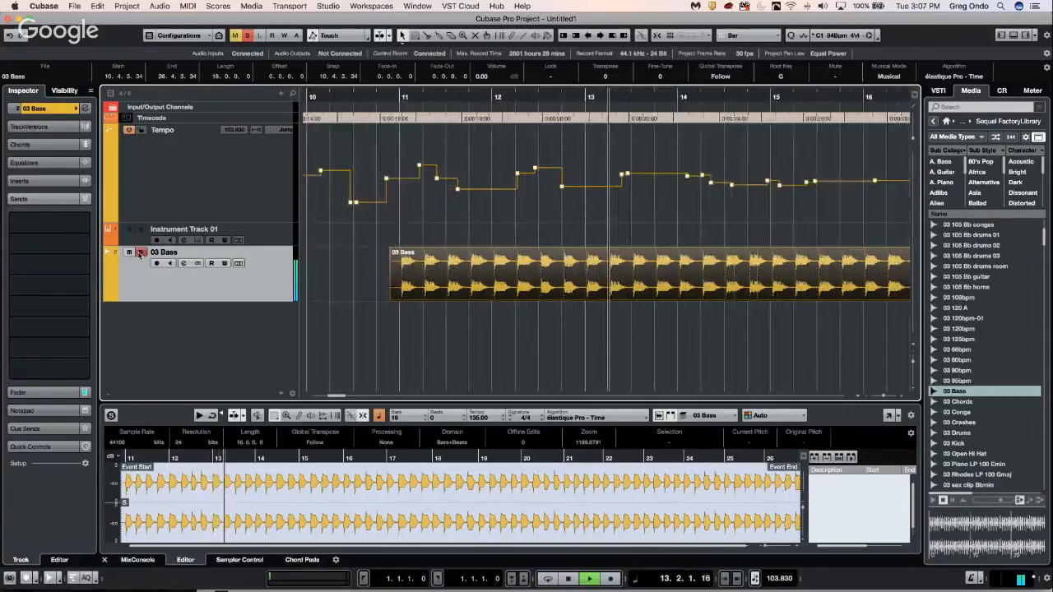
key(g)
key(g)
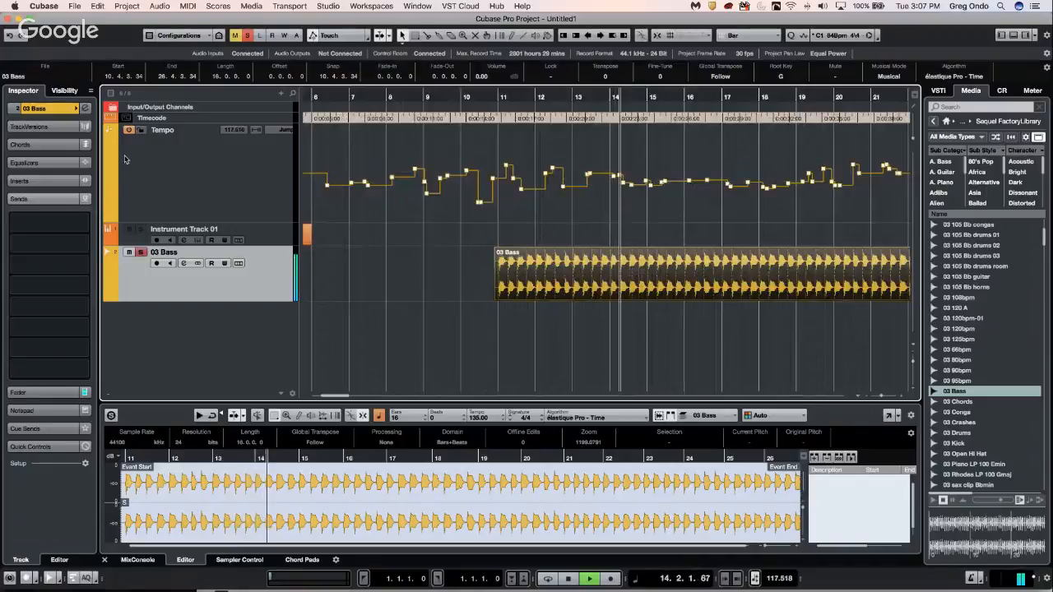
Step: Deactivate the tempo track and play the 03 Bass loop from near its start at the fixed tempo
click(128, 130)
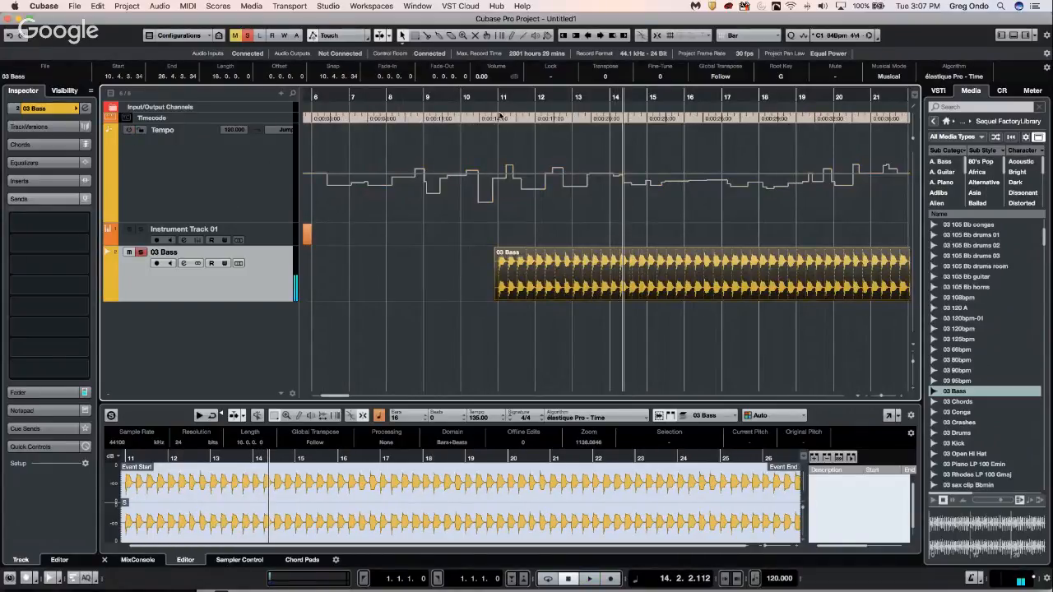
drag(497, 96, 540, 248)
key(space)
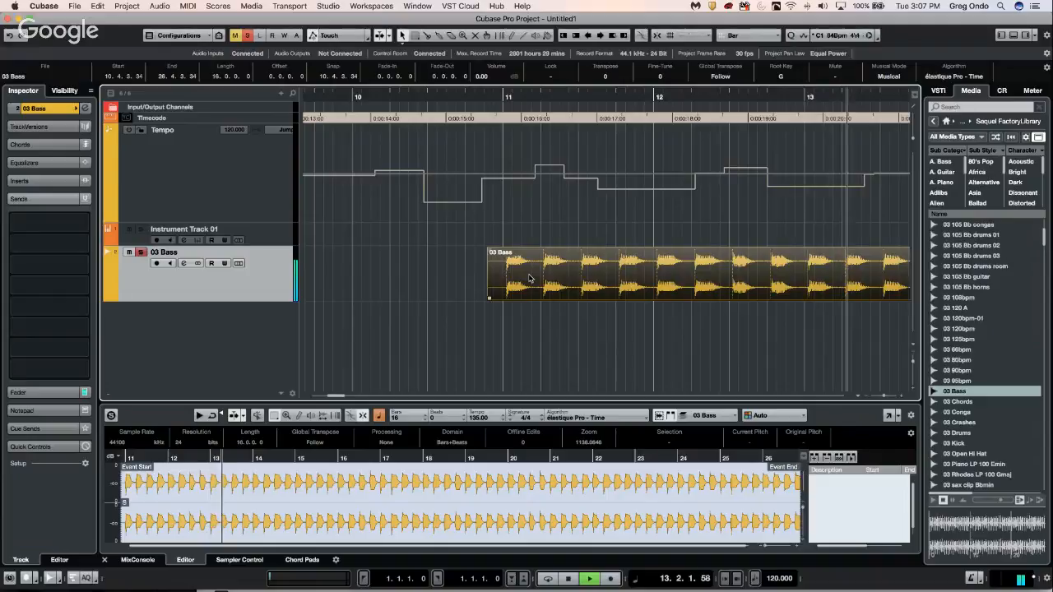
key(space)
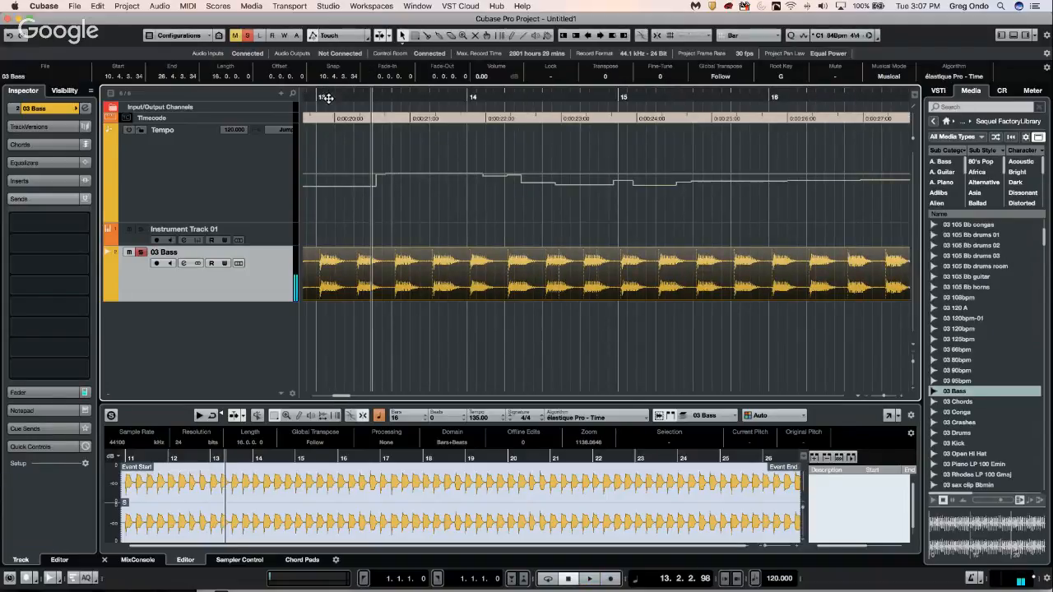
Step: Open the 03 Bass sample editor in its own full-screen window, show the AudioWarp settings and select the loop's first beat
click(890, 417)
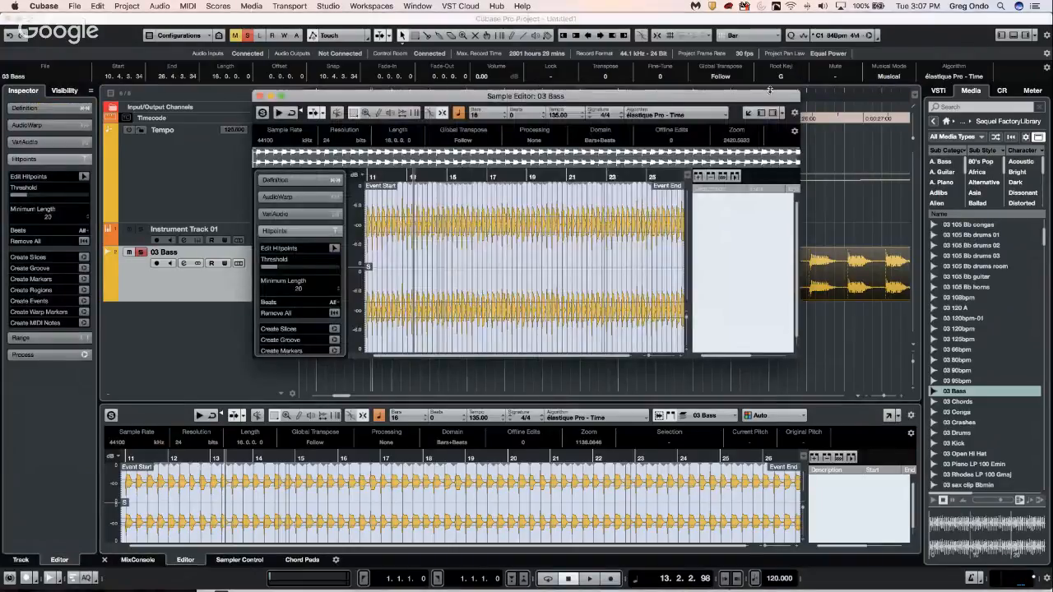
click(281, 97)
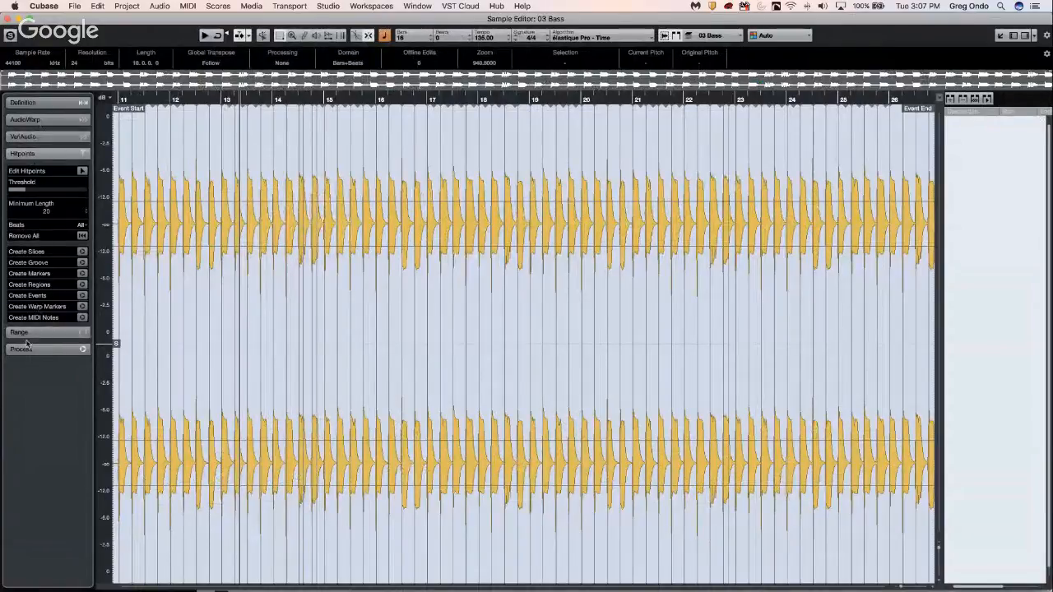
click(43, 120)
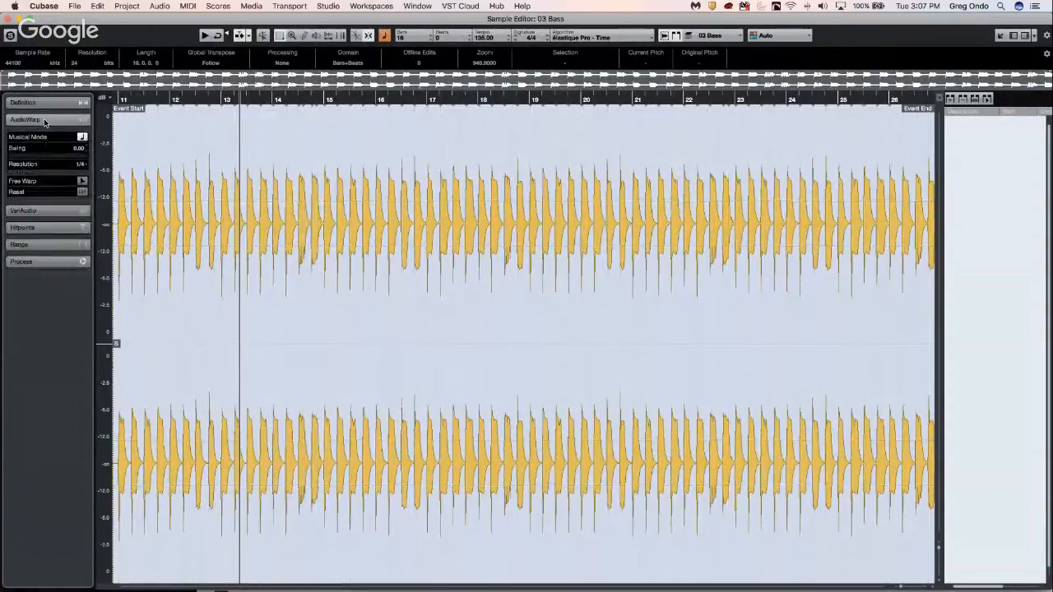
click(118, 98)
drag(115, 136, 116, 191)
drag(143, 236, 238, 235)
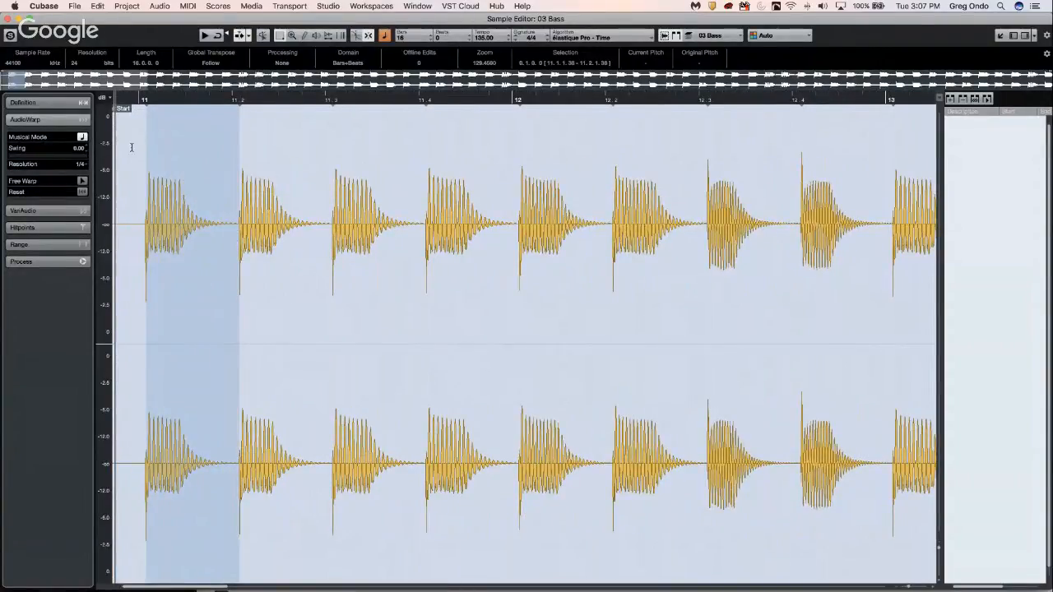
Step: With Free Warp, compress the bass notes before bar 11 and at 11.3, stretch the following note toward bar 12, and close the separate editor
click(82, 180)
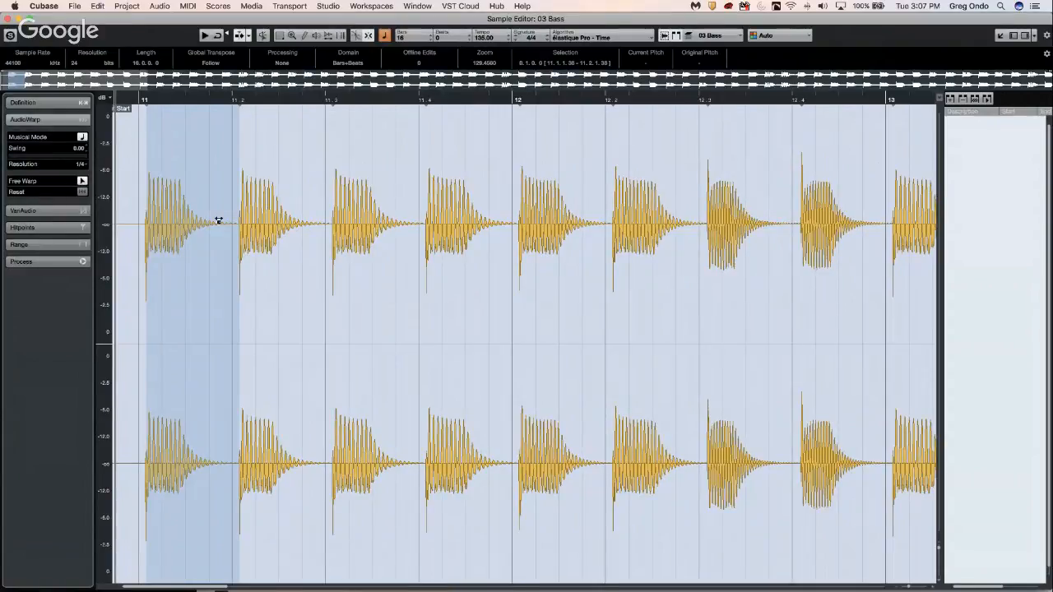
mouse_move(245, 232)
mouse_down()
mouse_move(686, 214)
mouse_move(357, 216)
mouse_move(118, 242)
mouse_move(134, 245)
mouse_up()
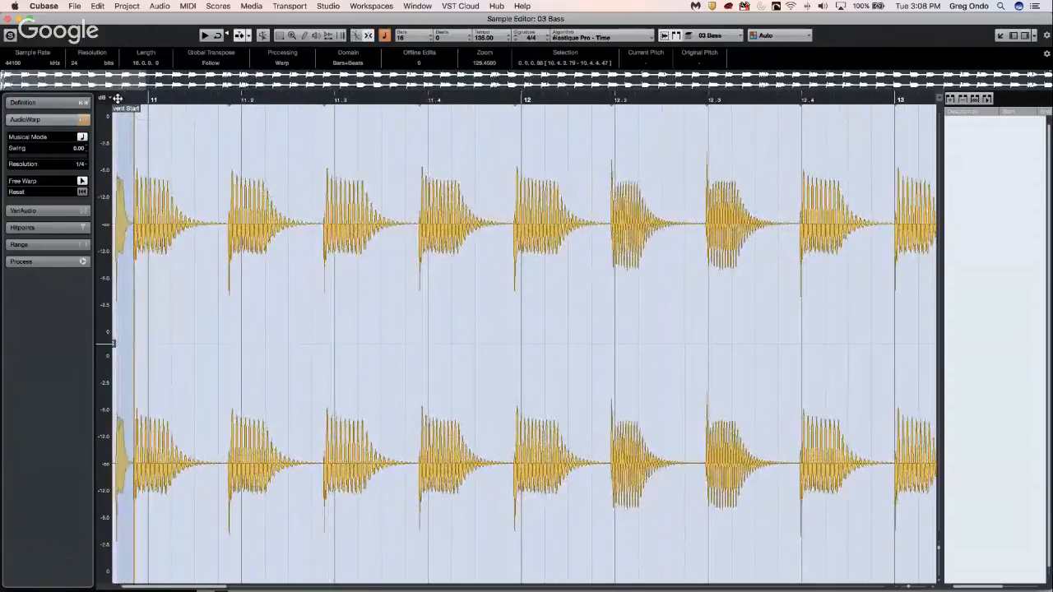
scroll(100, 99, left, 1)
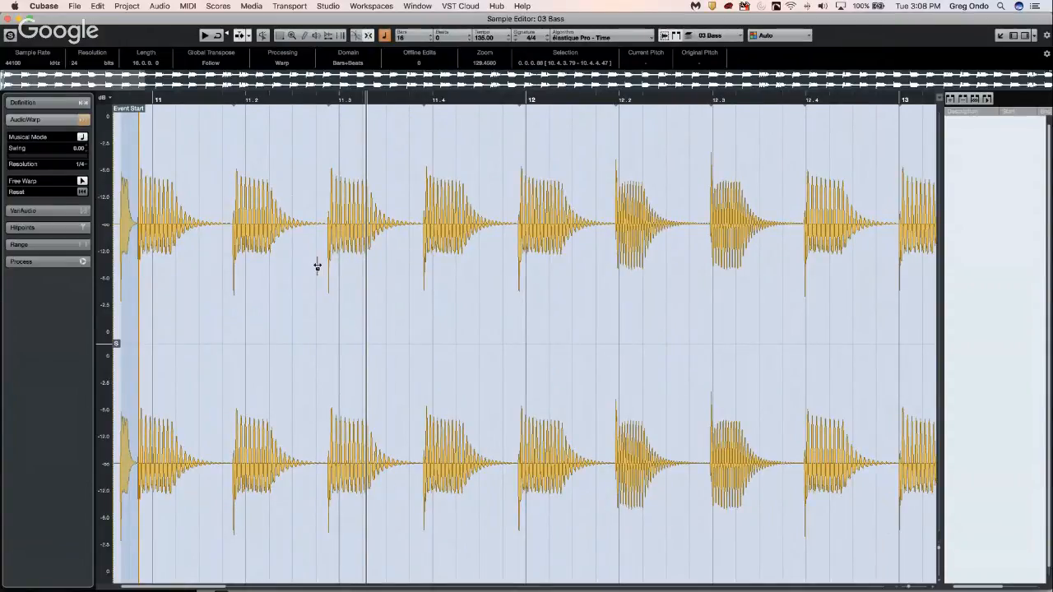
drag(318, 268, 329, 267)
drag(423, 247, 349, 255)
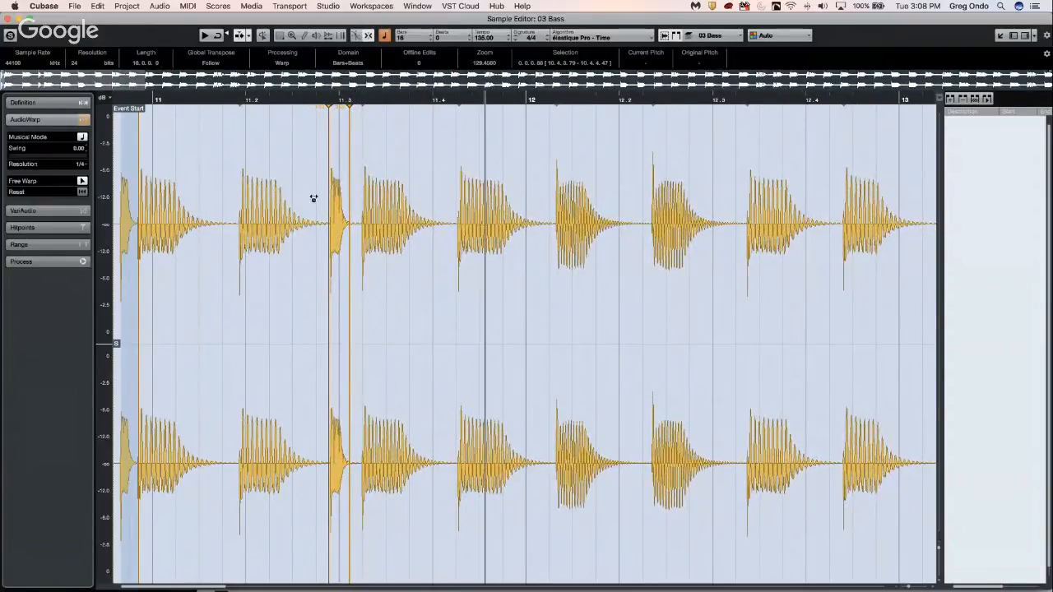
drag(440, 242, 502, 239)
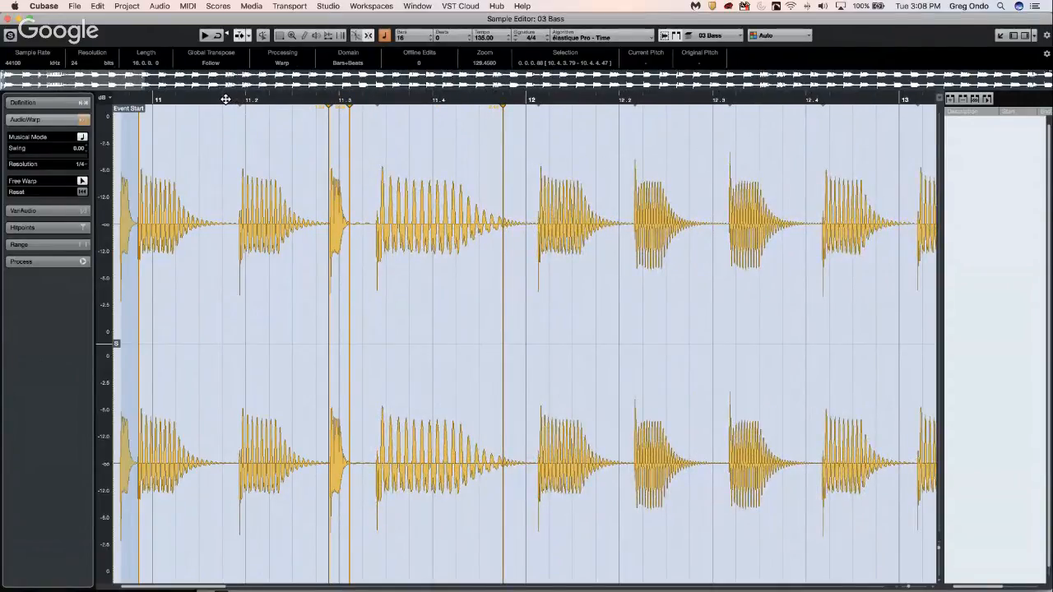
click(195, 80)
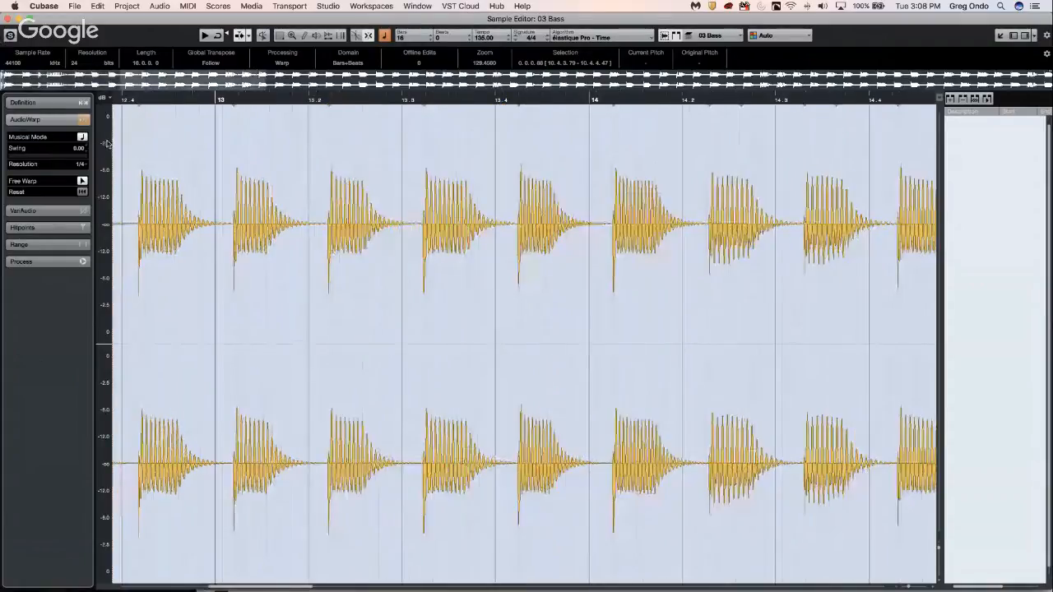
click(7, 19)
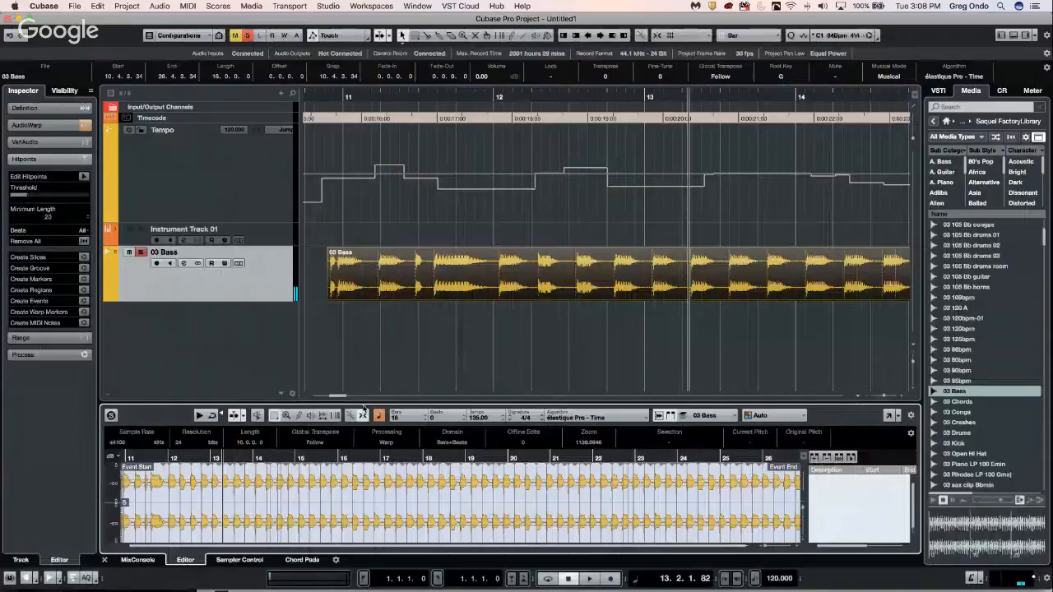
Step: Enlarge the docked sample editor, enable Free Warp there and stretch the bass note just after bar 13
drag(363, 403, 393, 337)
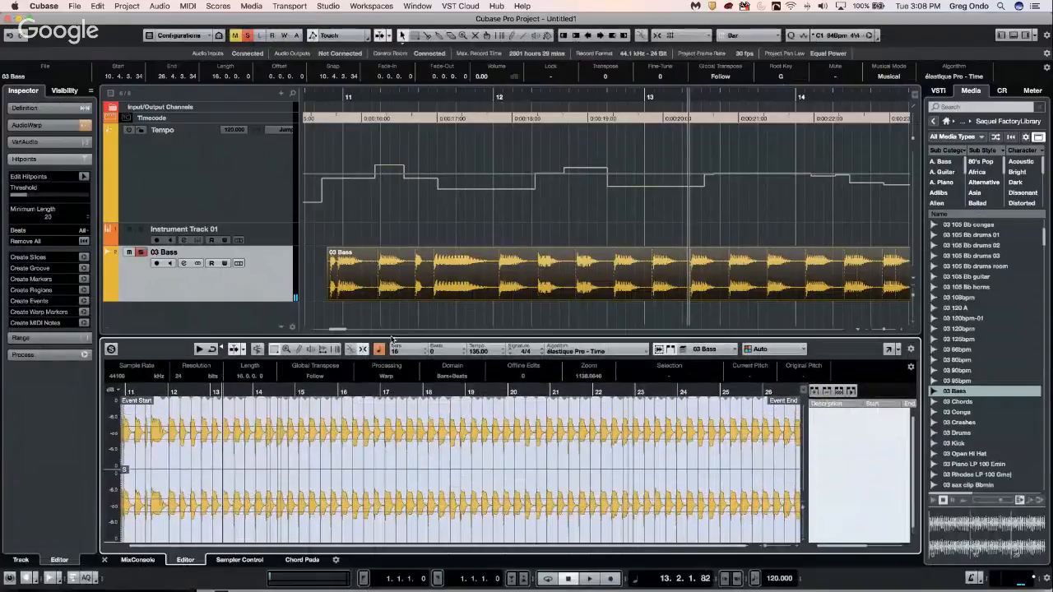
click(47, 126)
click(83, 187)
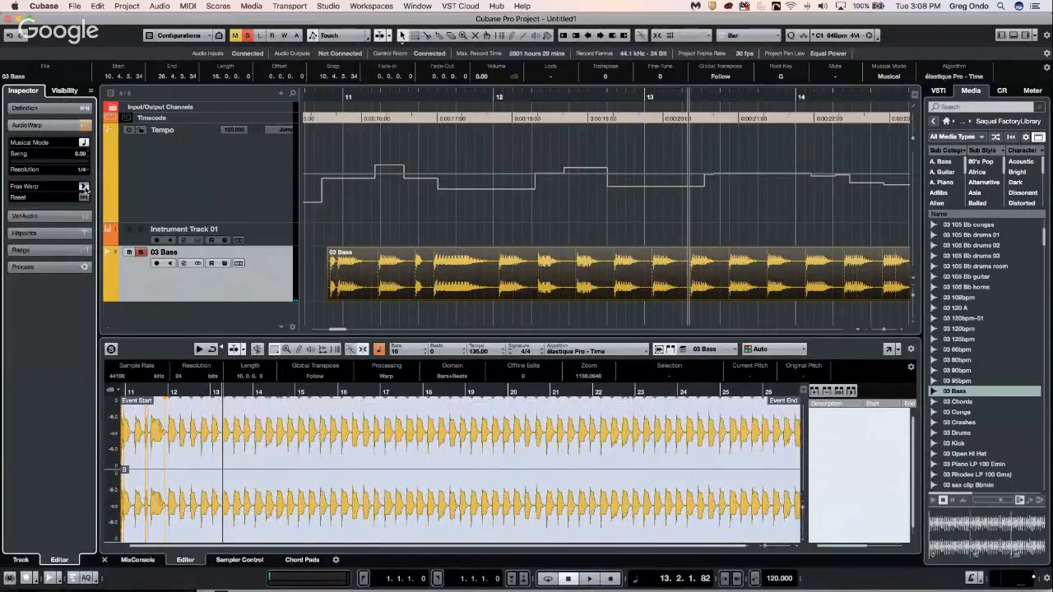
mouse_move(228, 395)
mouse_down()
mouse_move(235, 420)
mouse_move(271, 444)
mouse_move(176, 452)
mouse_up()
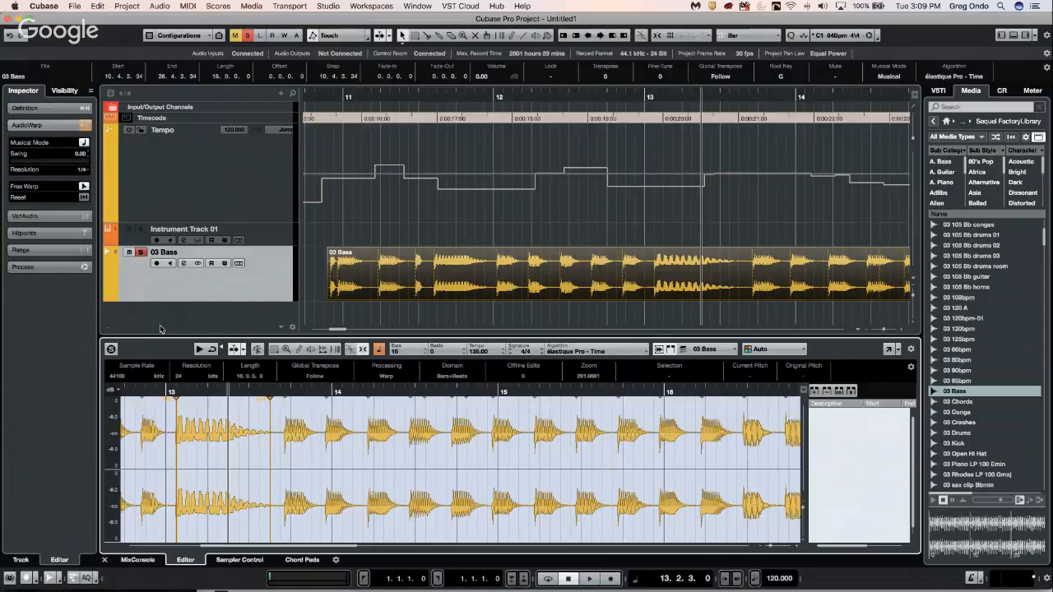
Step: Create a new empty project in the default location
click(237, 187)
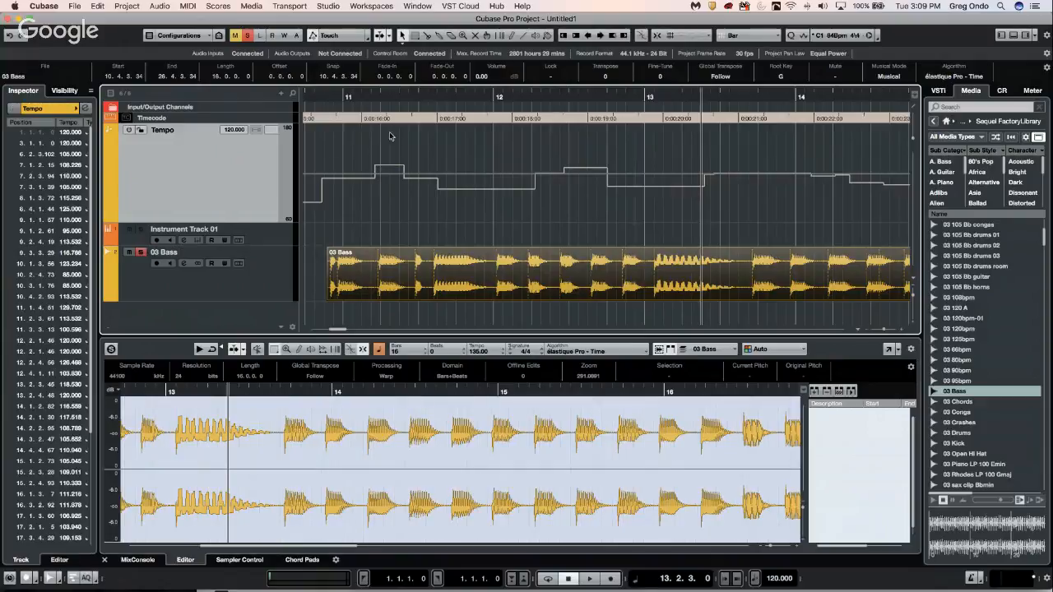
click(74, 6)
click(93, 20)
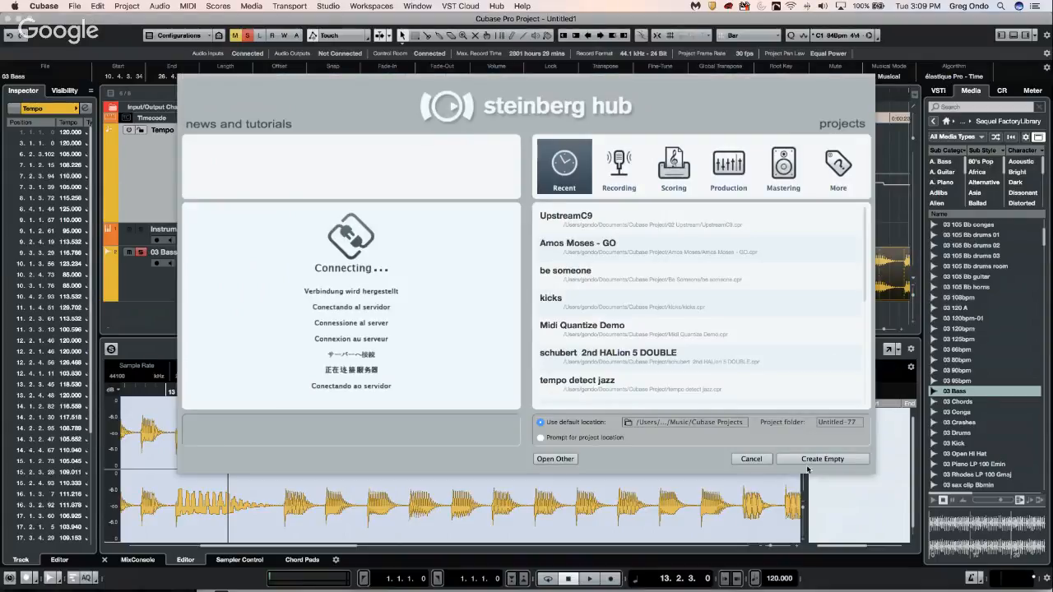
click(807, 464)
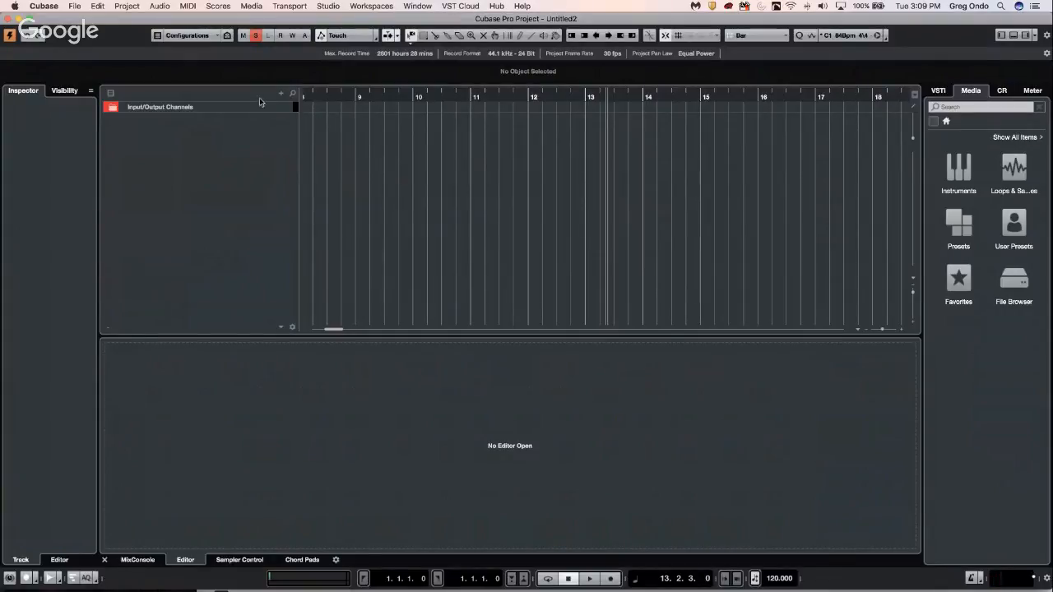
Step: Add one instrument track using HALion Sonic SE routed to Stereo Out
right_click(245, 139)
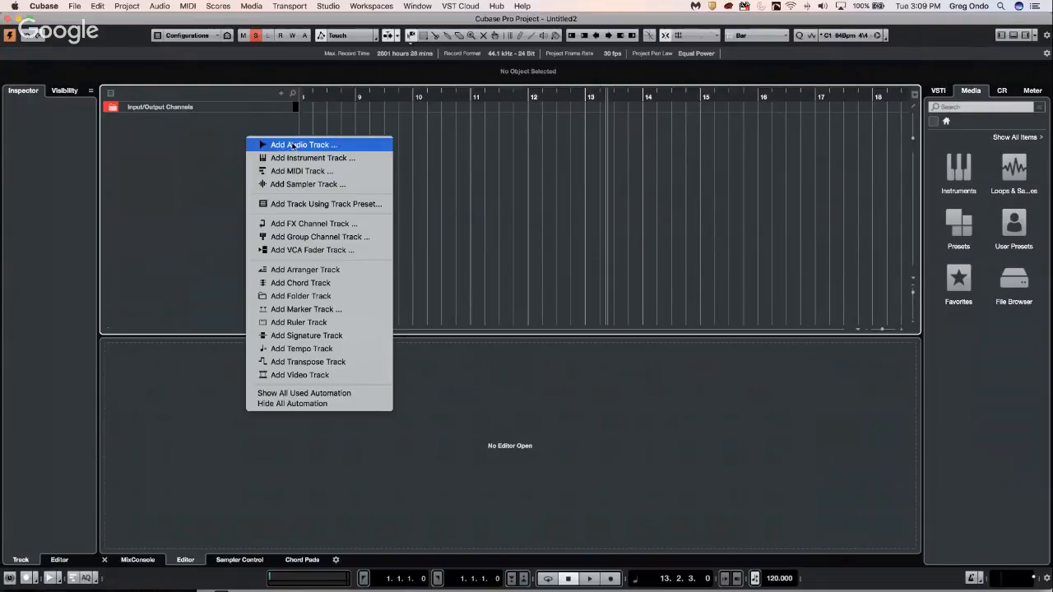
click(296, 157)
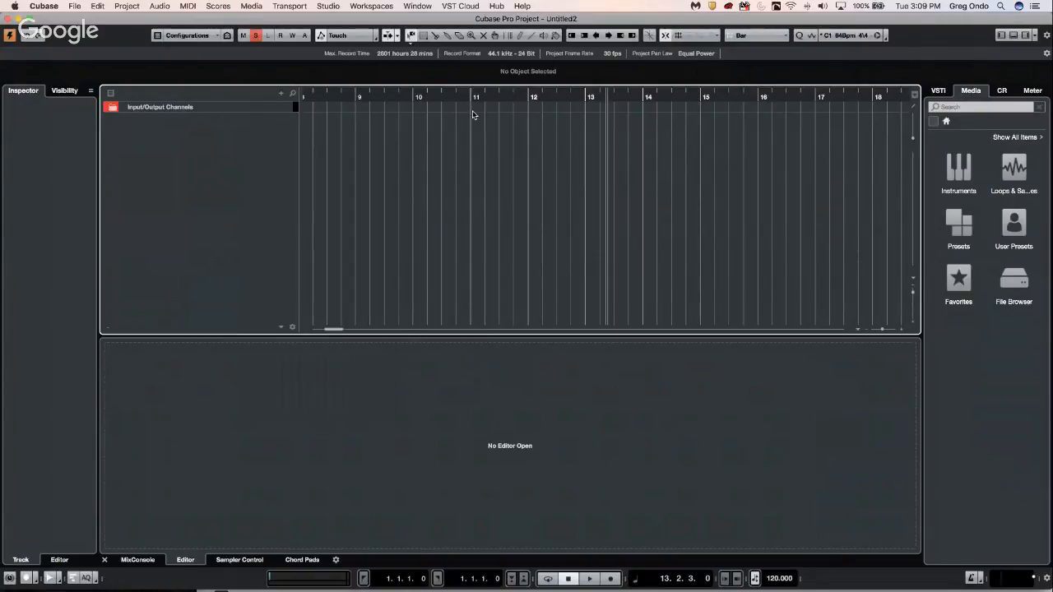
click(353, 179)
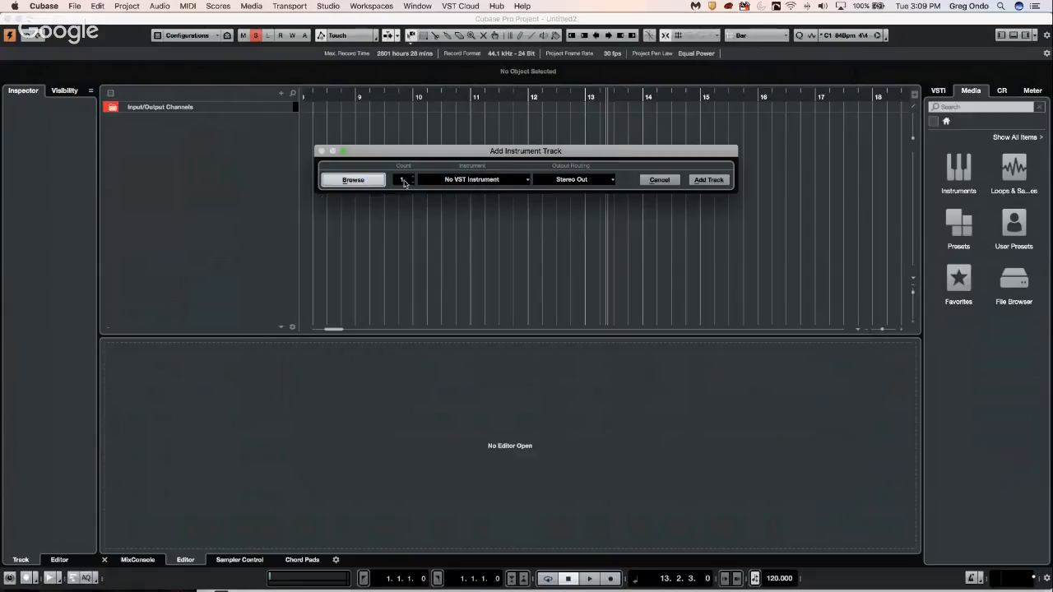
click(462, 181)
click(434, 238)
click(478, 247)
click(711, 180)
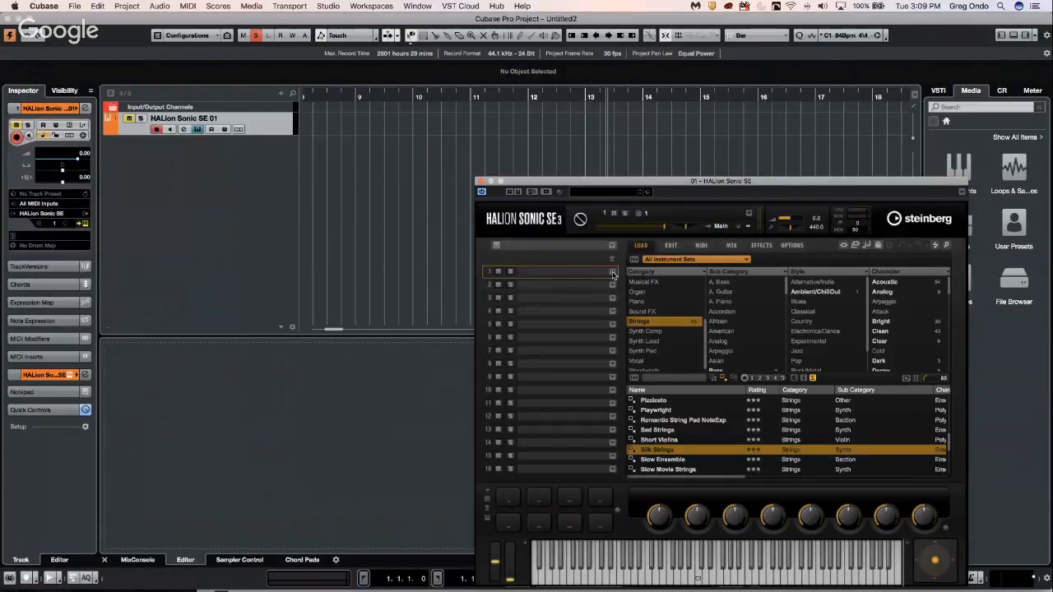
Step: Load StepMod Trance into HALion Sonic SE slot 1 and Stone Poly into slot 2
click(612, 272)
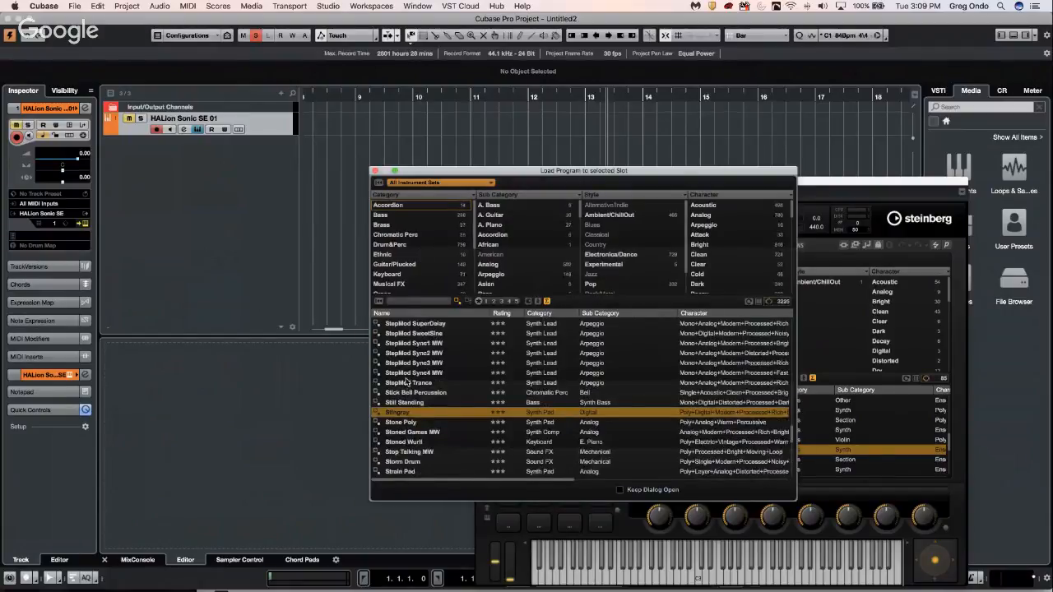
double_click(407, 384)
click(576, 288)
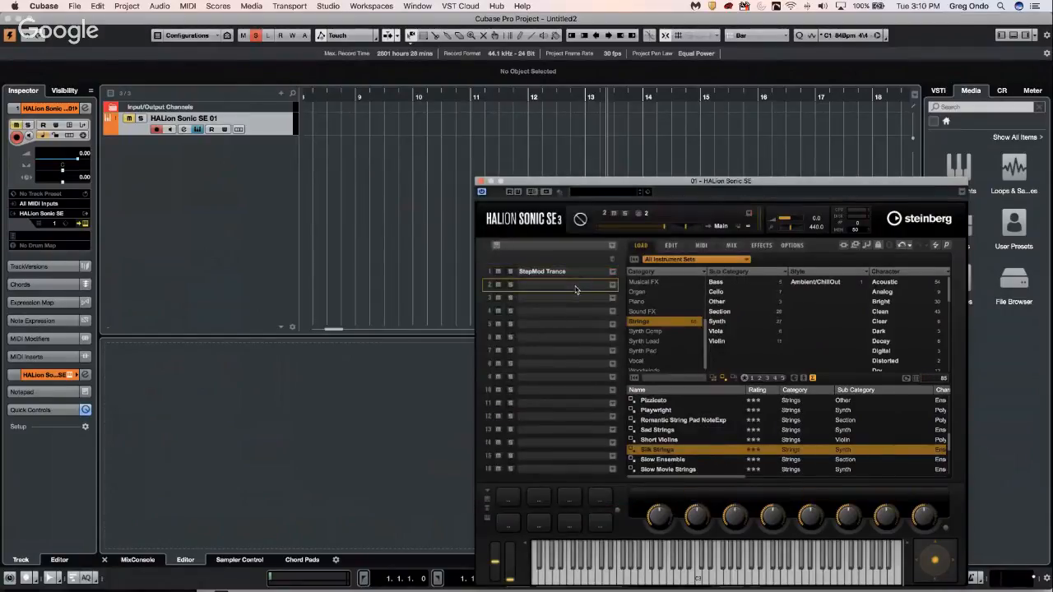
click(613, 286)
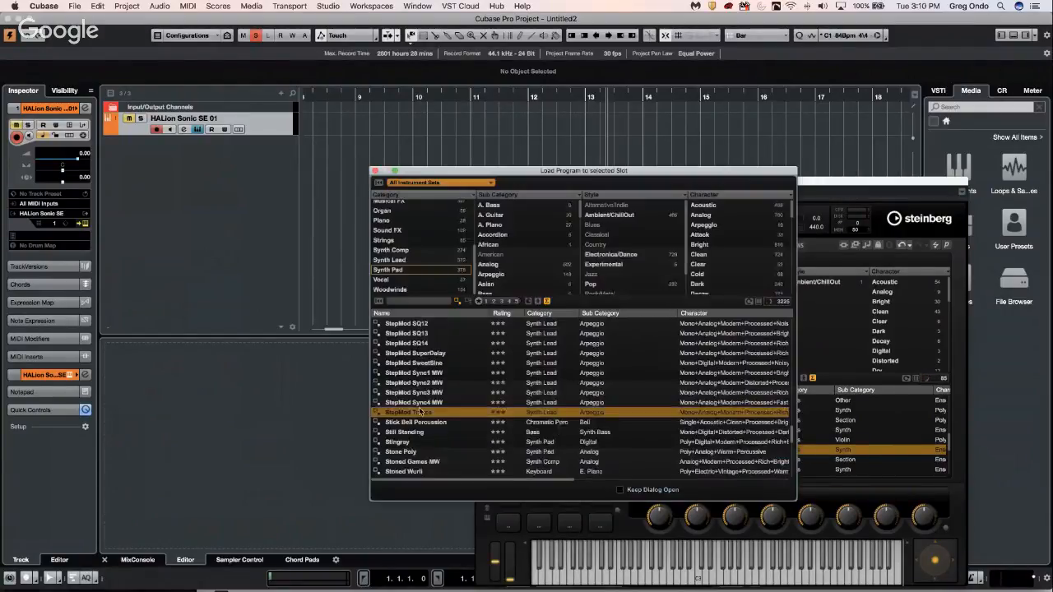
click(407, 452)
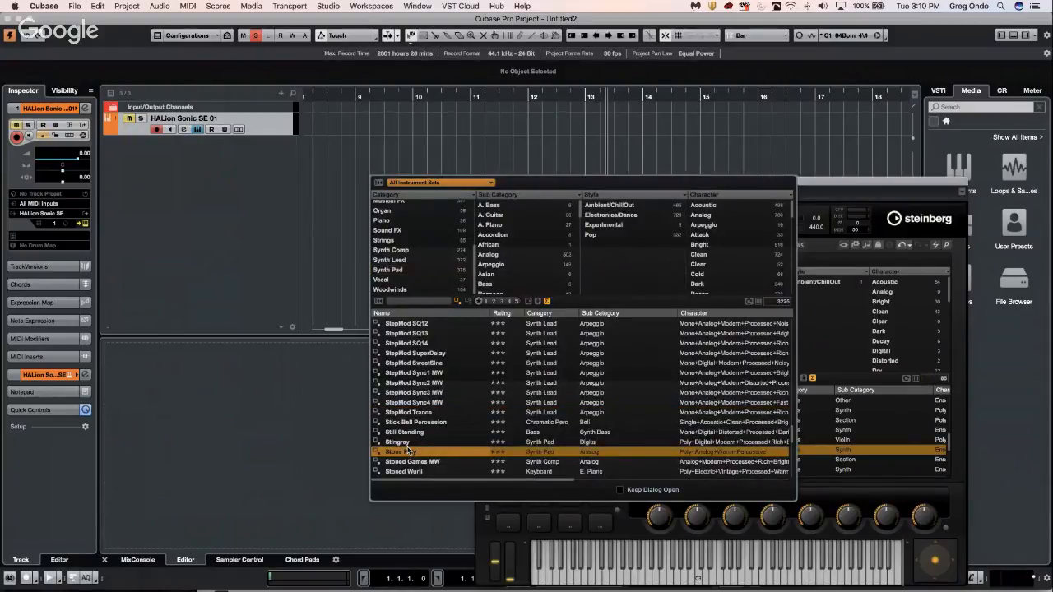
double_click(408, 452)
Step: Load The Real Impact into HALion Sonic SE slot 3 and Theremin Bells into slot 4
click(614, 300)
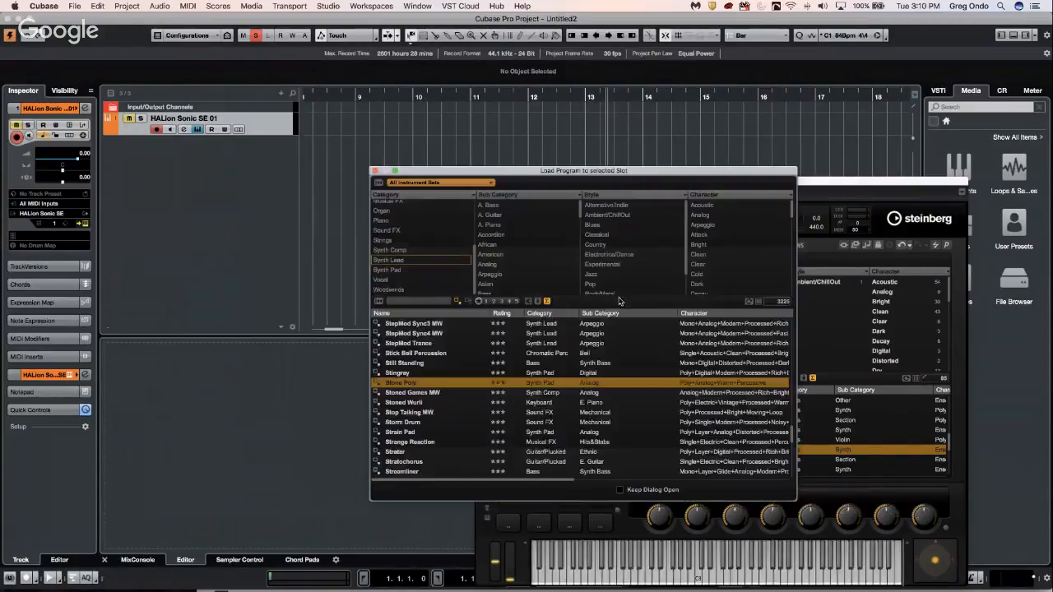
click(399, 239)
double_click(429, 404)
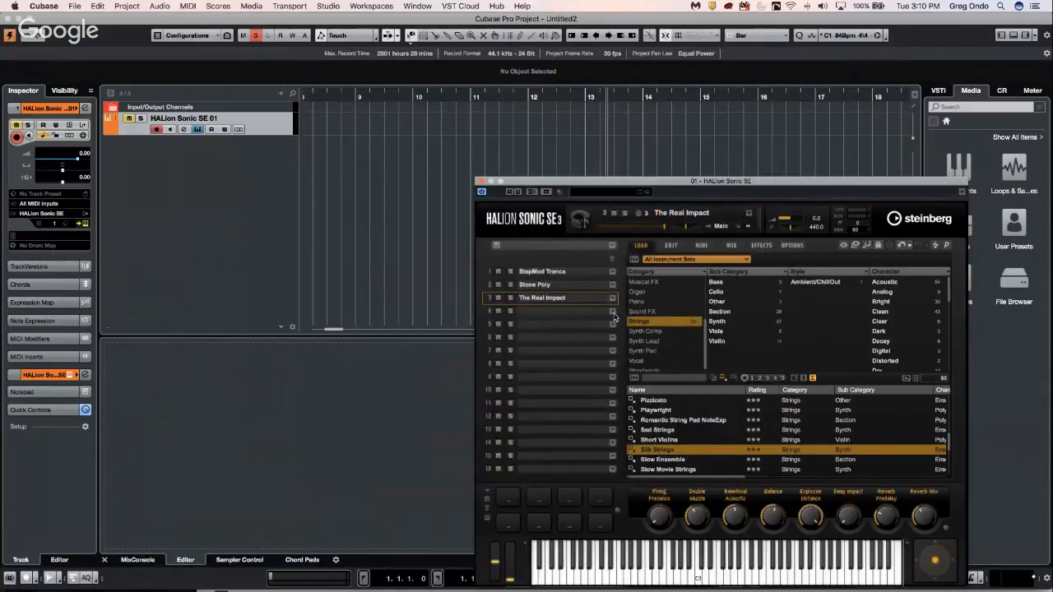
click(613, 298)
click(409, 452)
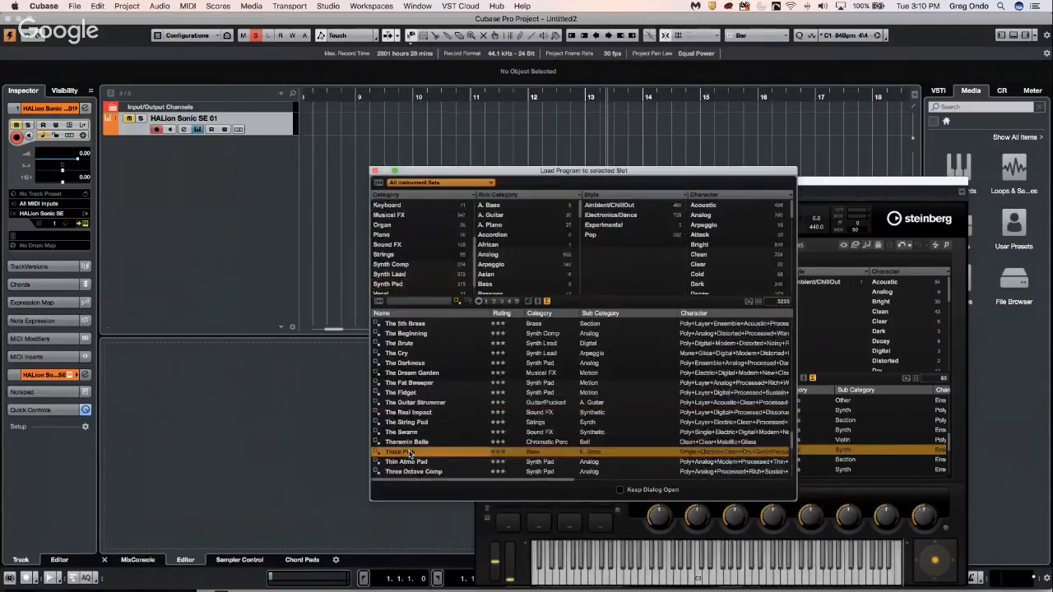
double_click(411, 443)
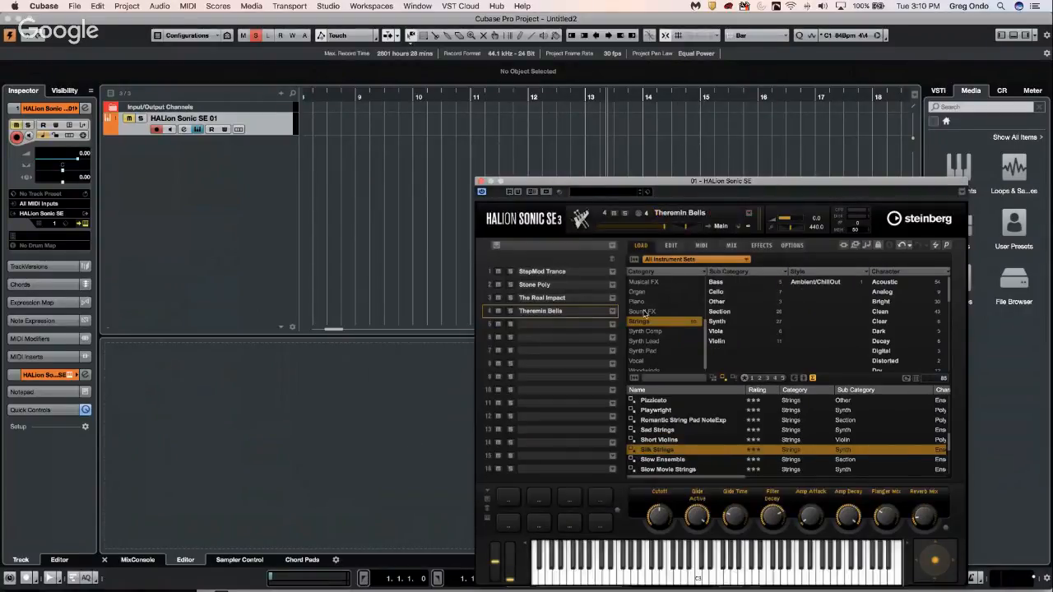
Step: Load Three Octave Swell into slot 5 and the Guitar/Plucked program Tremolo Rock Guitar into slot 6, and close the instrument window
click(614, 314)
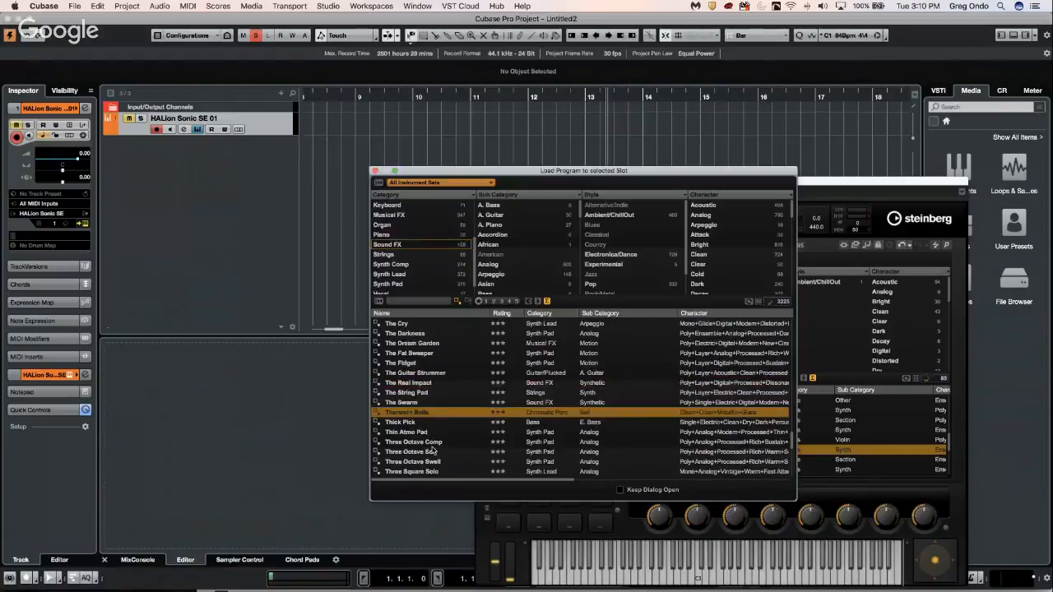
double_click(425, 462)
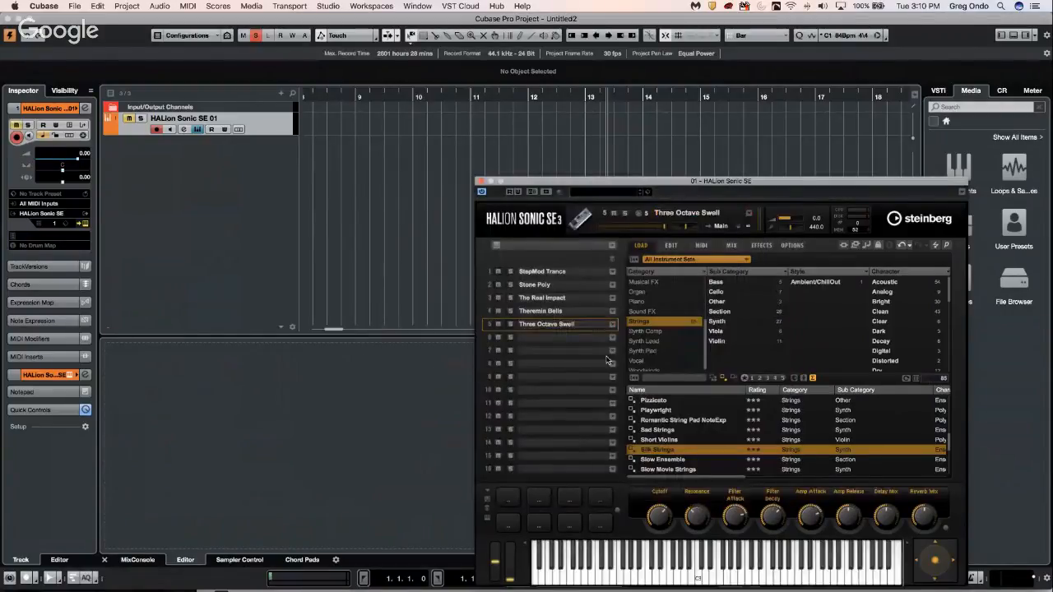
click(611, 341)
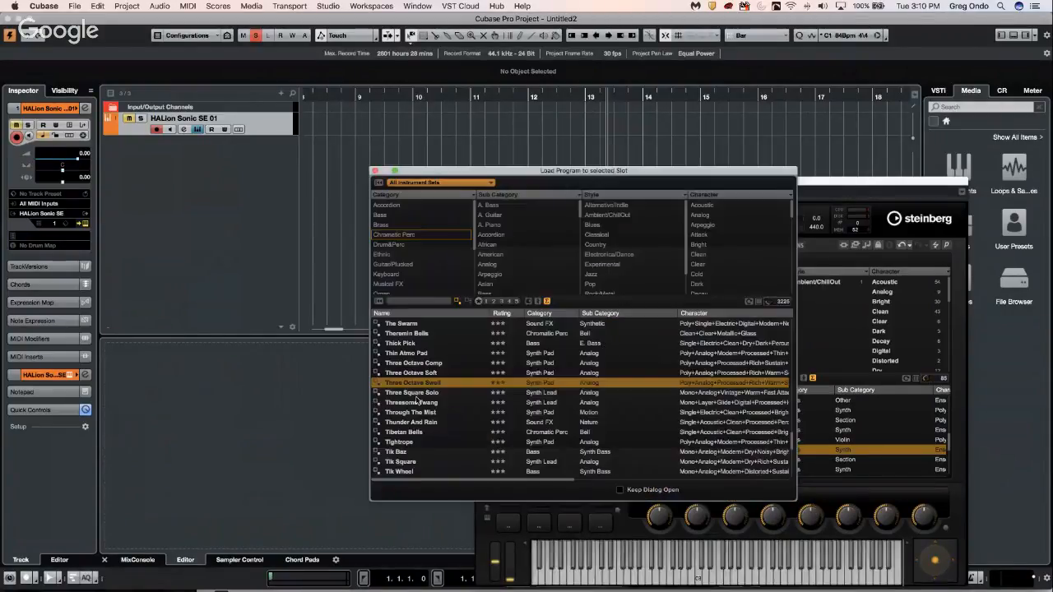
click(403, 265)
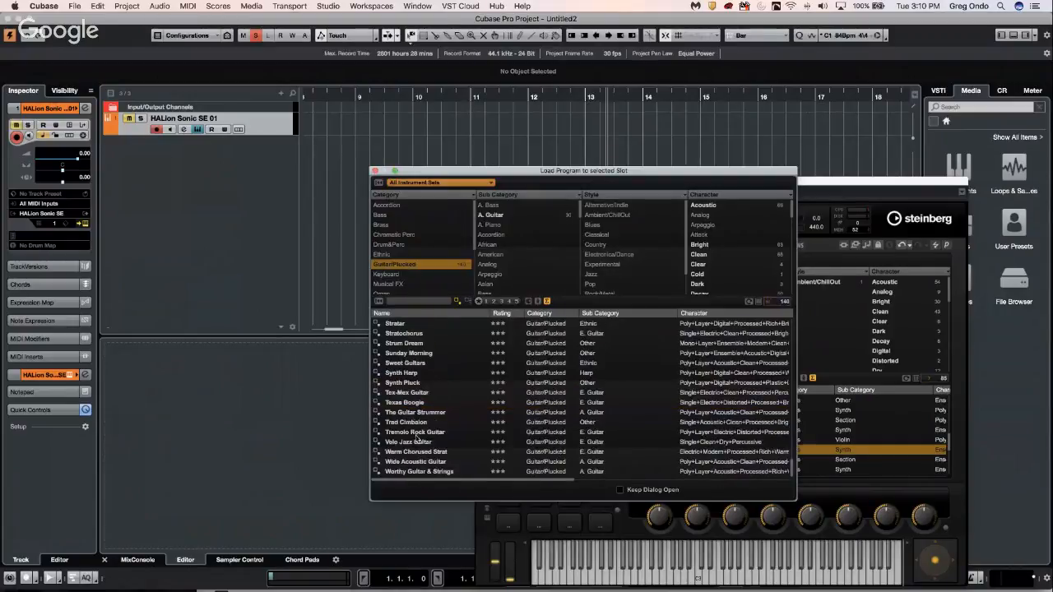
double_click(416, 430)
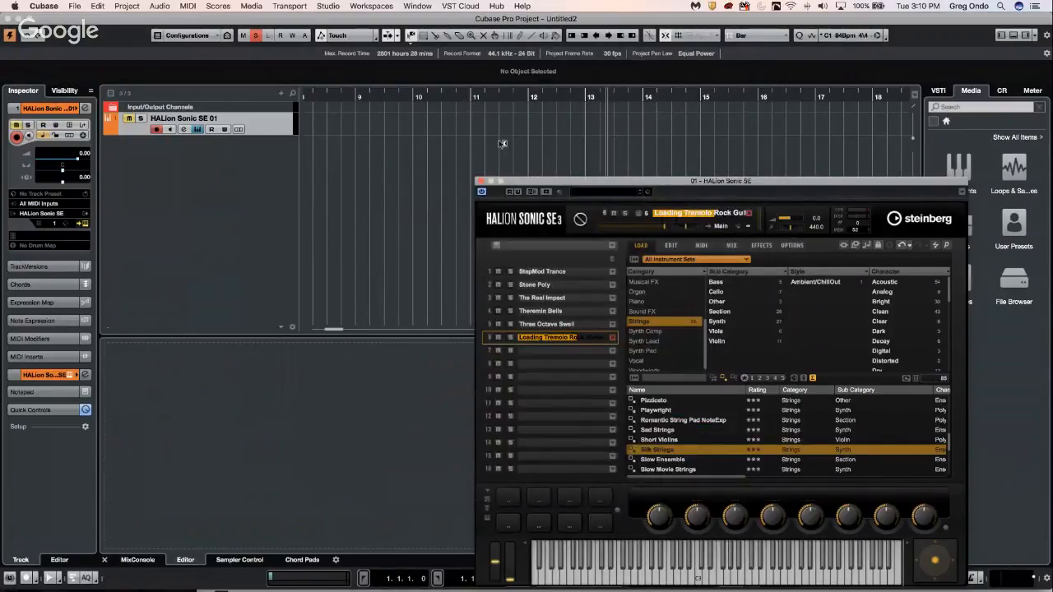
click(481, 180)
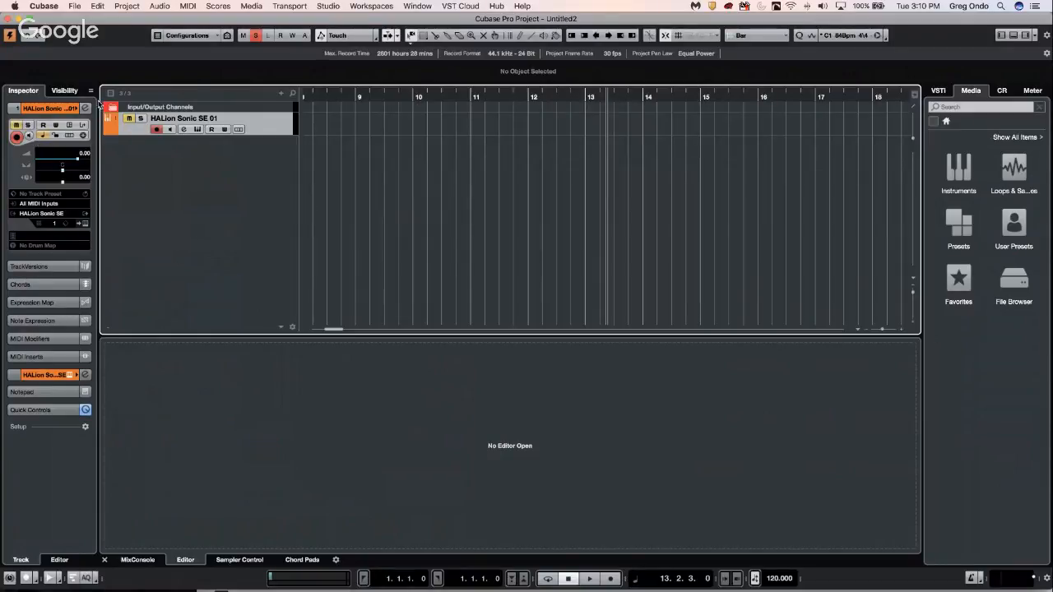
Step: Solo the HALion Sonic SE 01 track and set its MIDI channel to Any
click(141, 119)
click(55, 228)
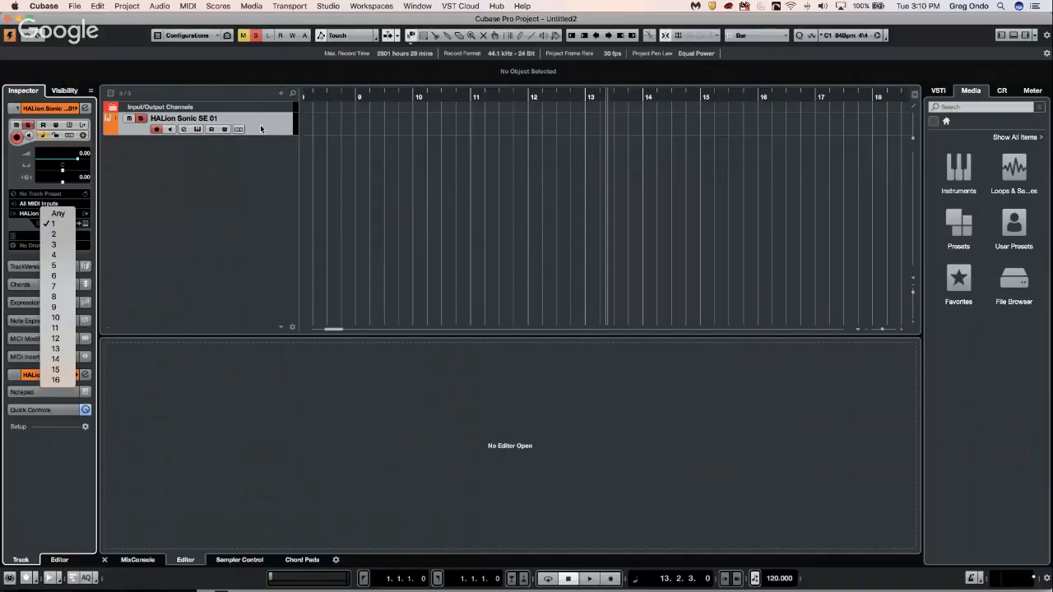
click(66, 215)
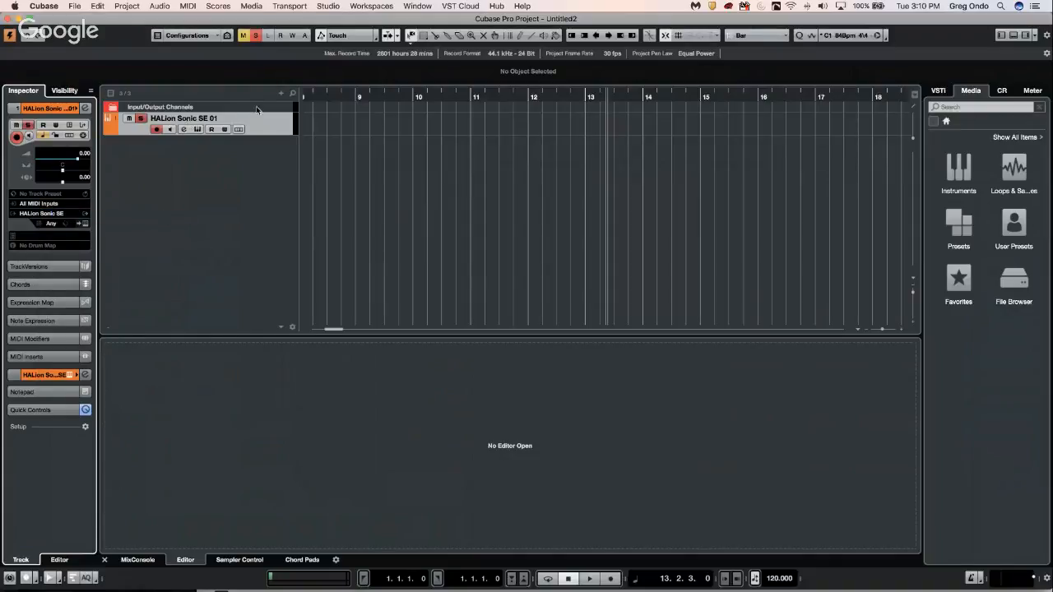
Step: Reopen the track's HALion Sonic SE instrument window and keep the MIDI channel set to Any
click(84, 223)
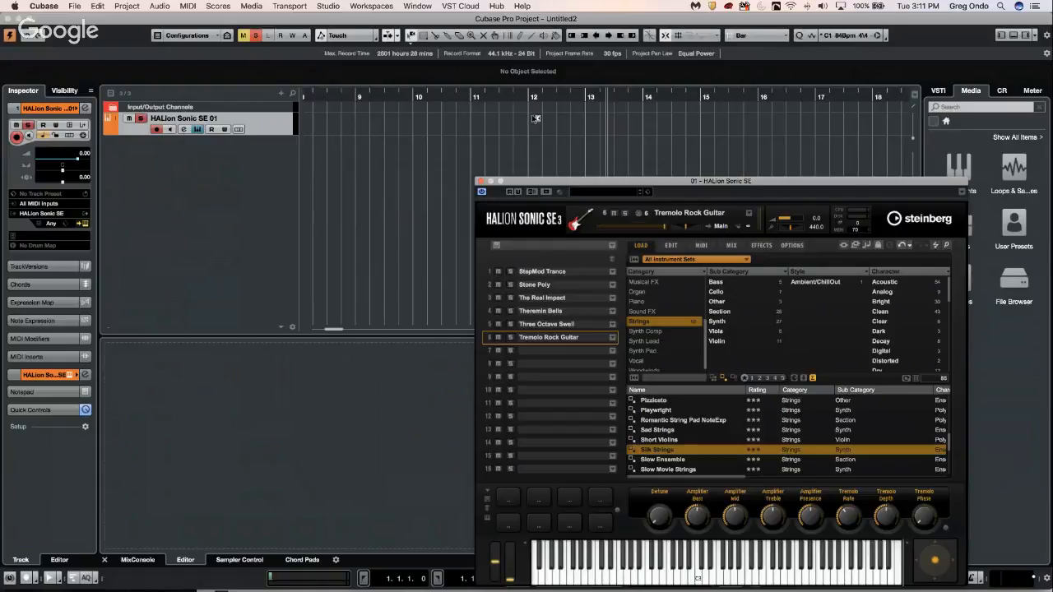
click(55, 226)
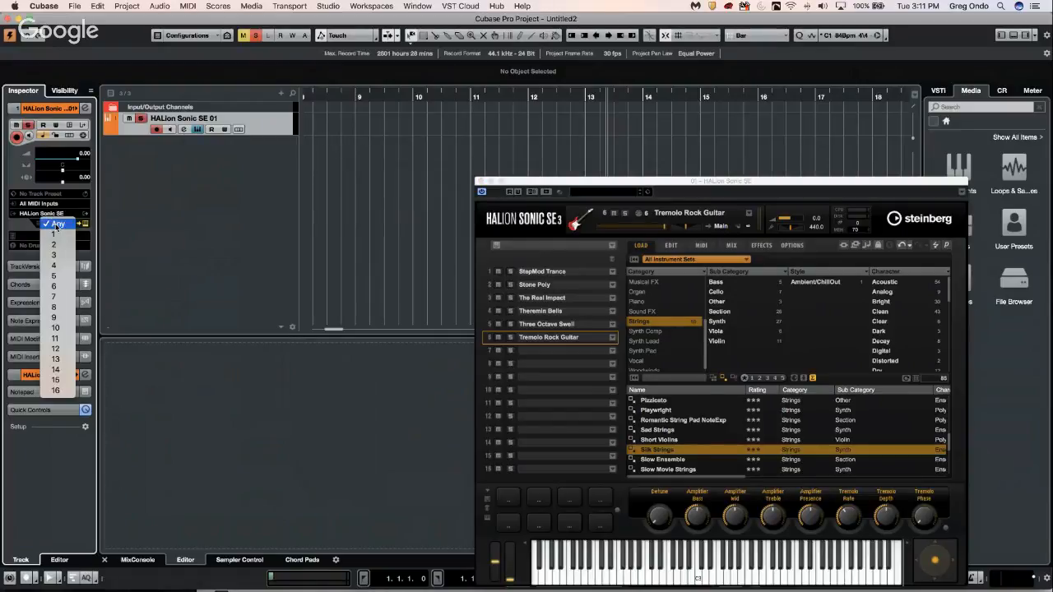
click(57, 224)
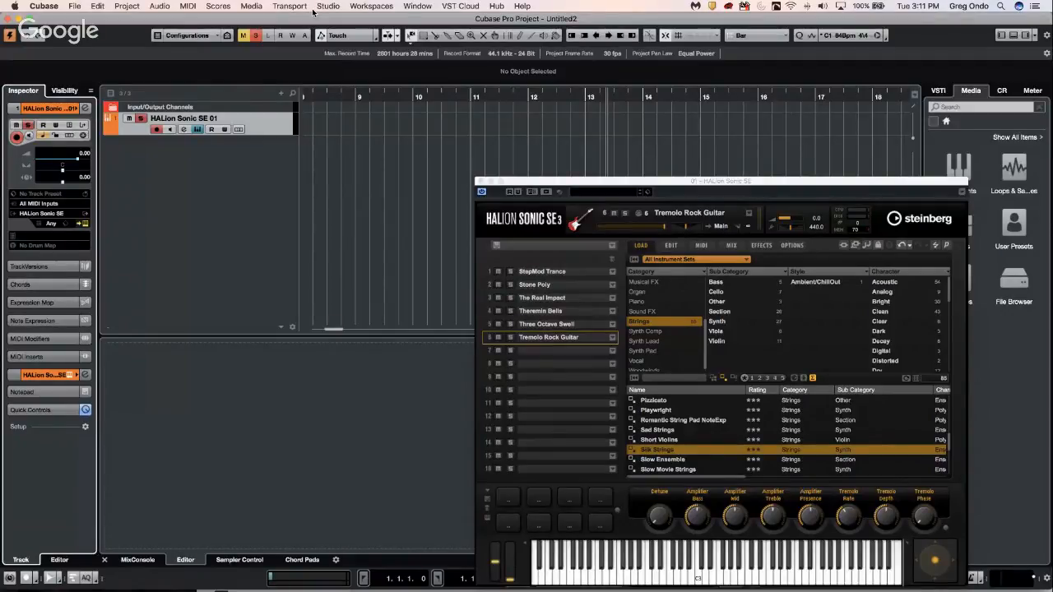
Step: Draw an empty MIDI part from bar 8 to bar 11 on HALion Sonic SE 01 and open it in the key editor
click(187, 5)
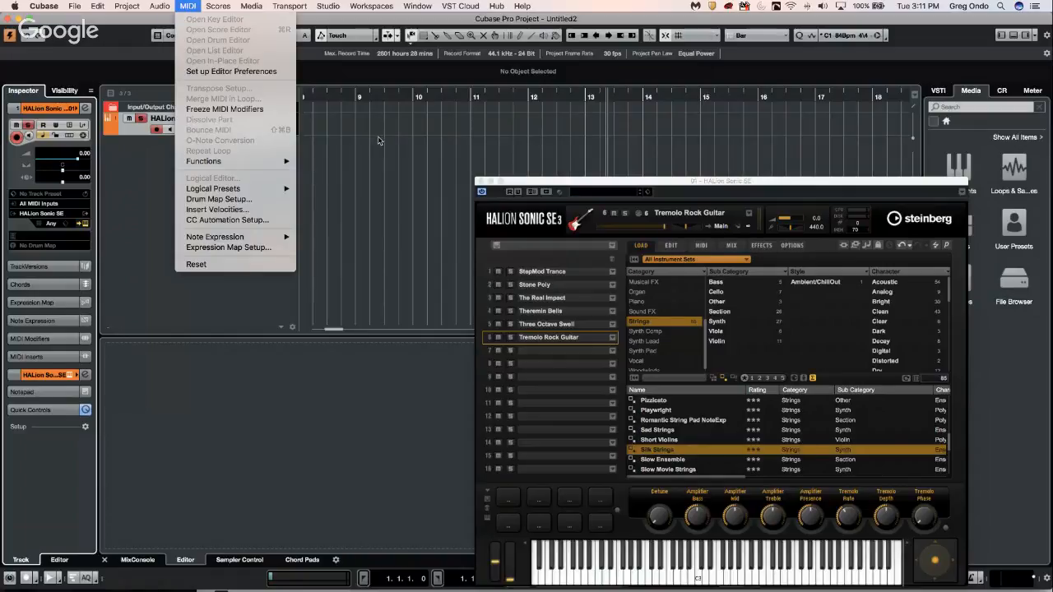
click(332, 125)
right_click(332, 123)
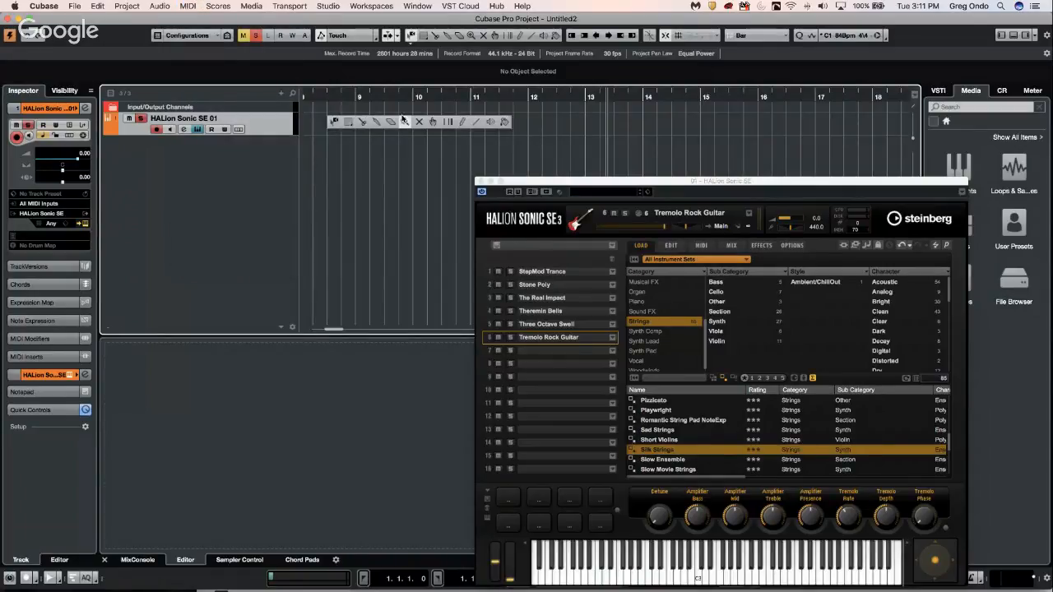
click(462, 122)
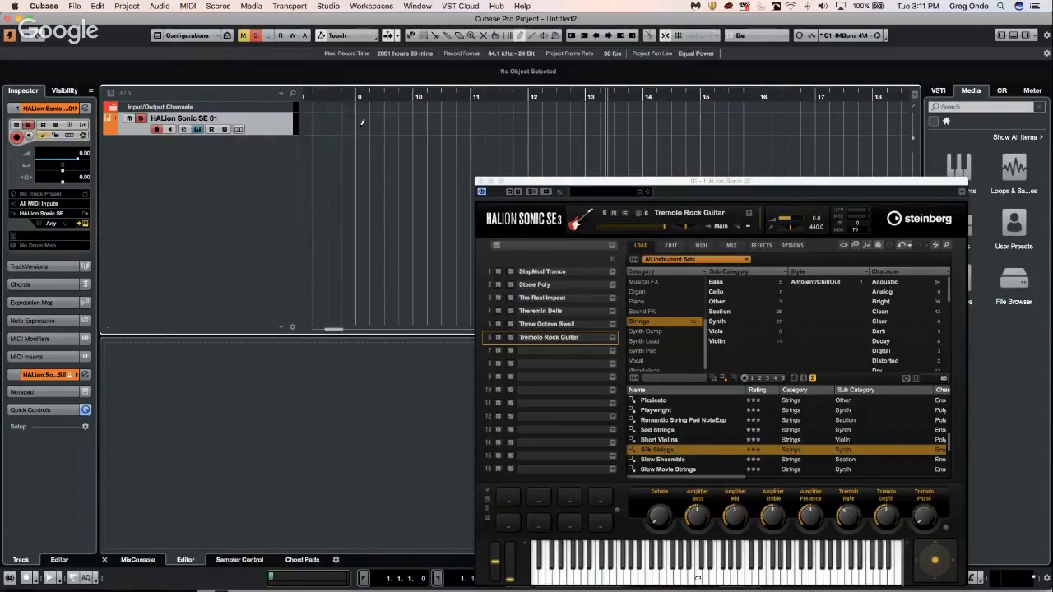
click(360, 124)
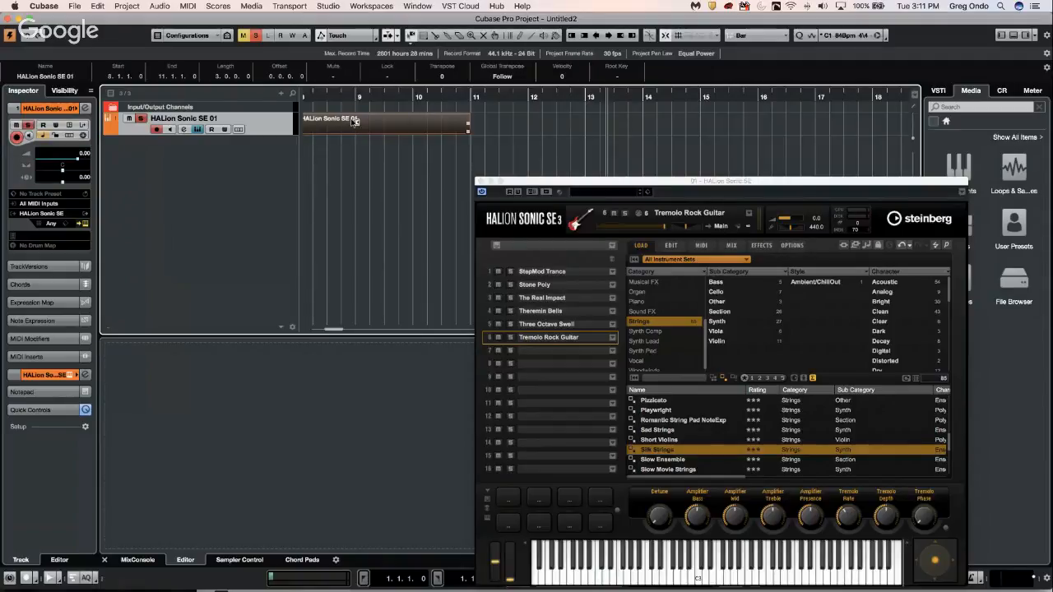
double_click(354, 121)
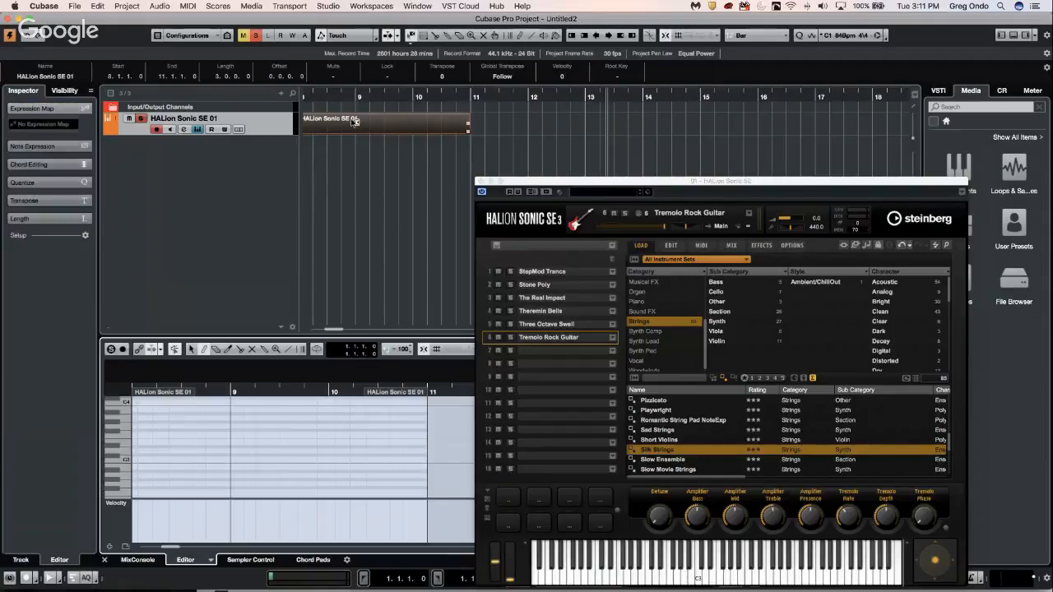
Step: Draw a short sequence of notes across bar 9 of the MIDI part
click(184, 6)
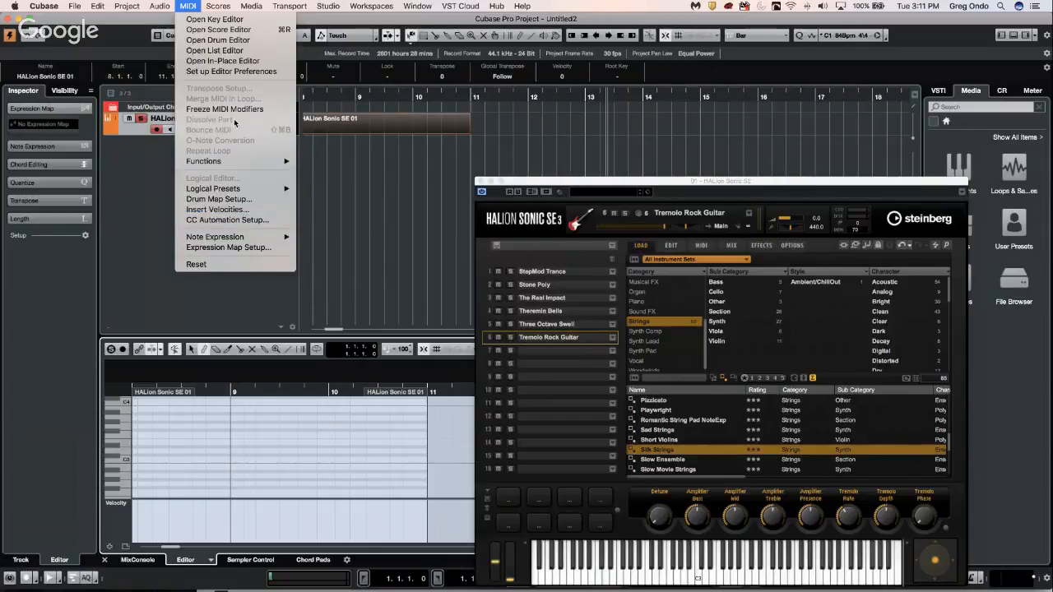
click(365, 282)
drag(237, 442, 280, 456)
drag(281, 458, 317, 458)
drag(317, 446, 338, 395)
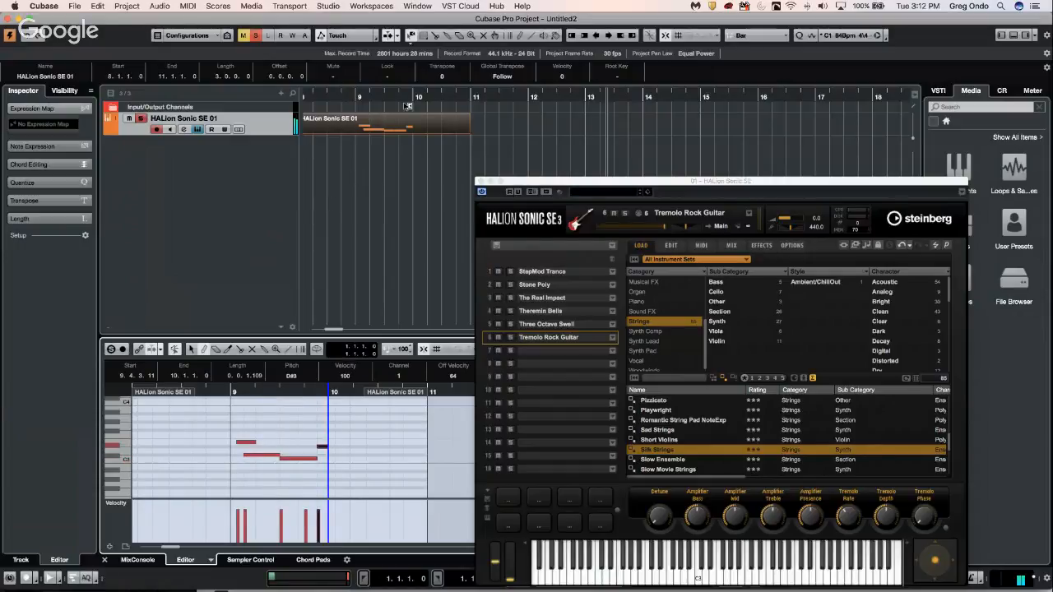
Step: Examine the Dissolve Part options for the selected MIDI part and cancel without applying them
click(377, 131)
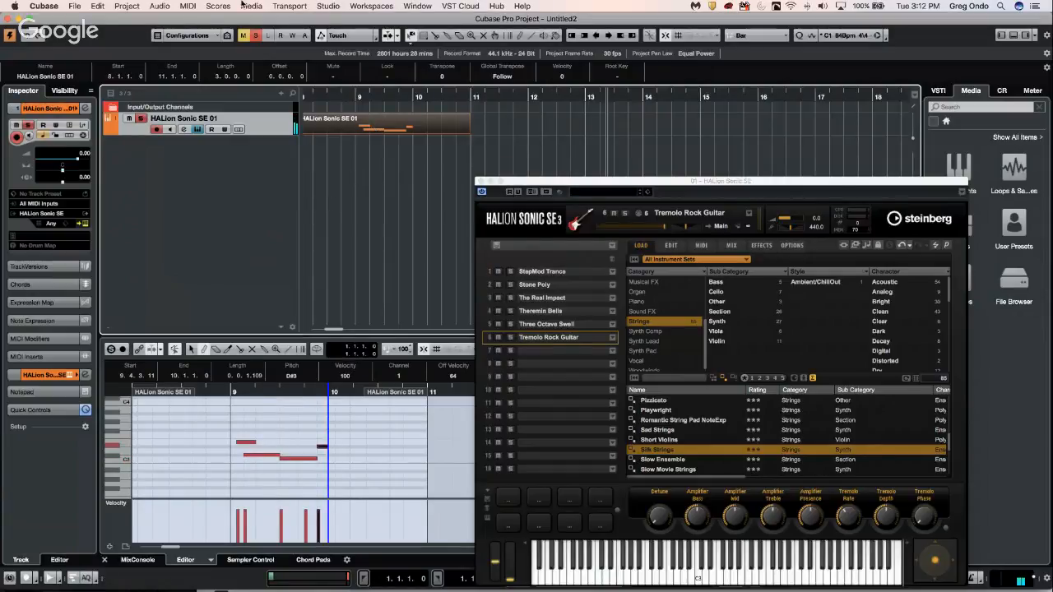
click(189, 6)
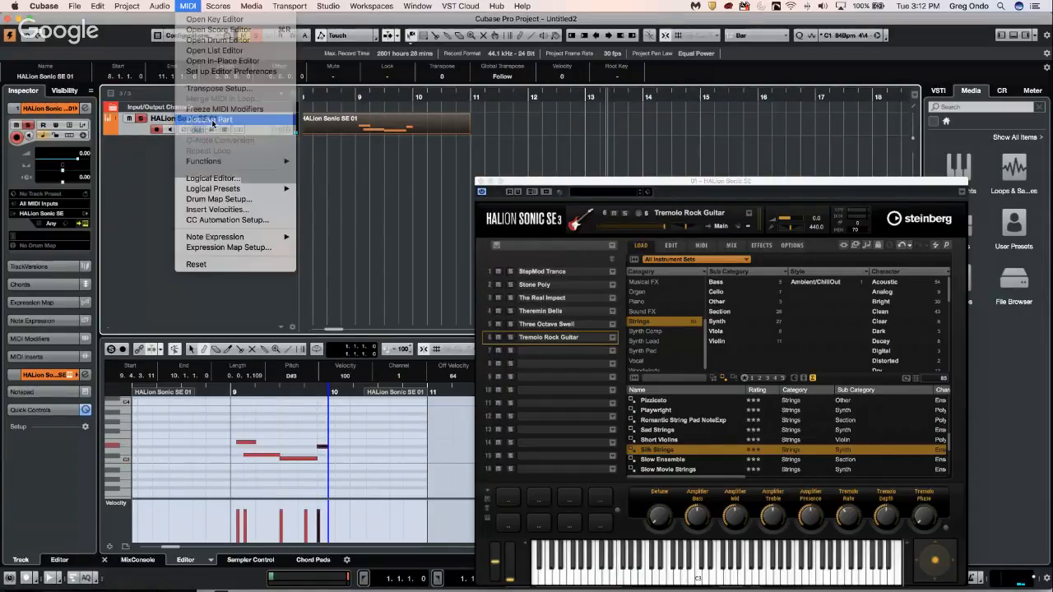
click(212, 120)
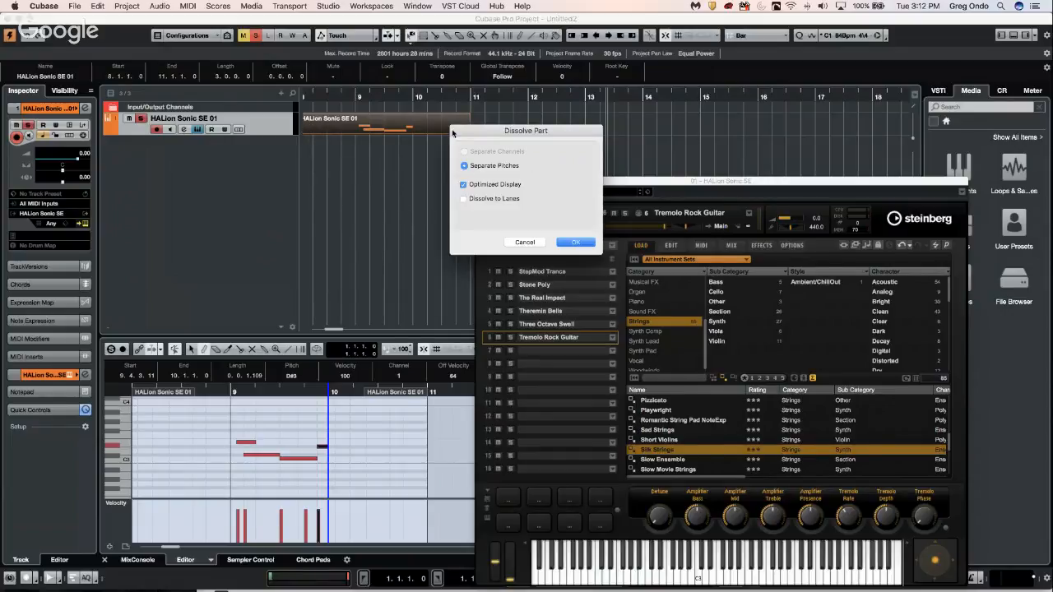
click(525, 242)
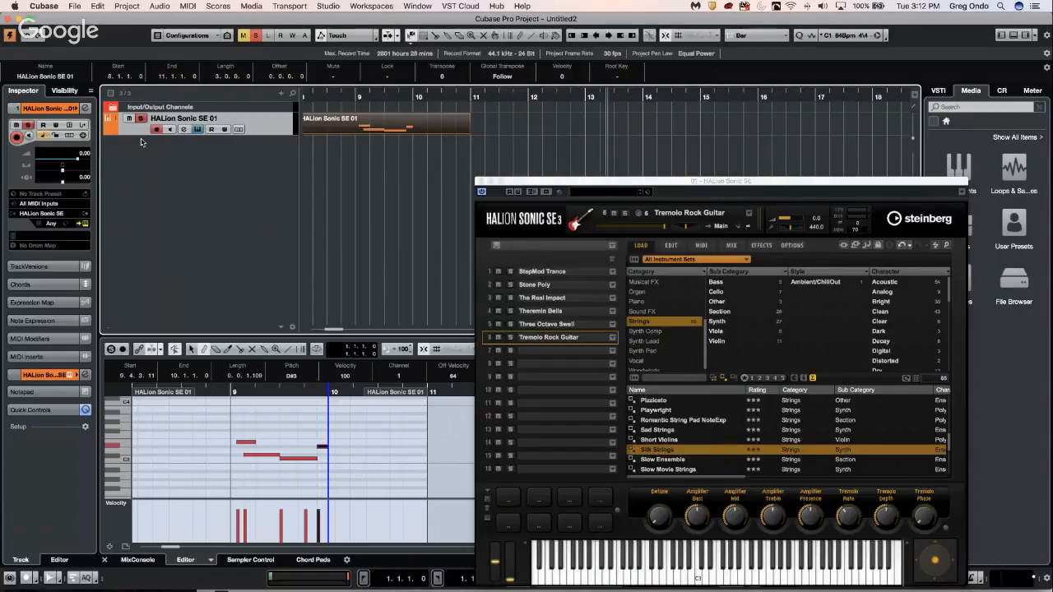
click(55, 224)
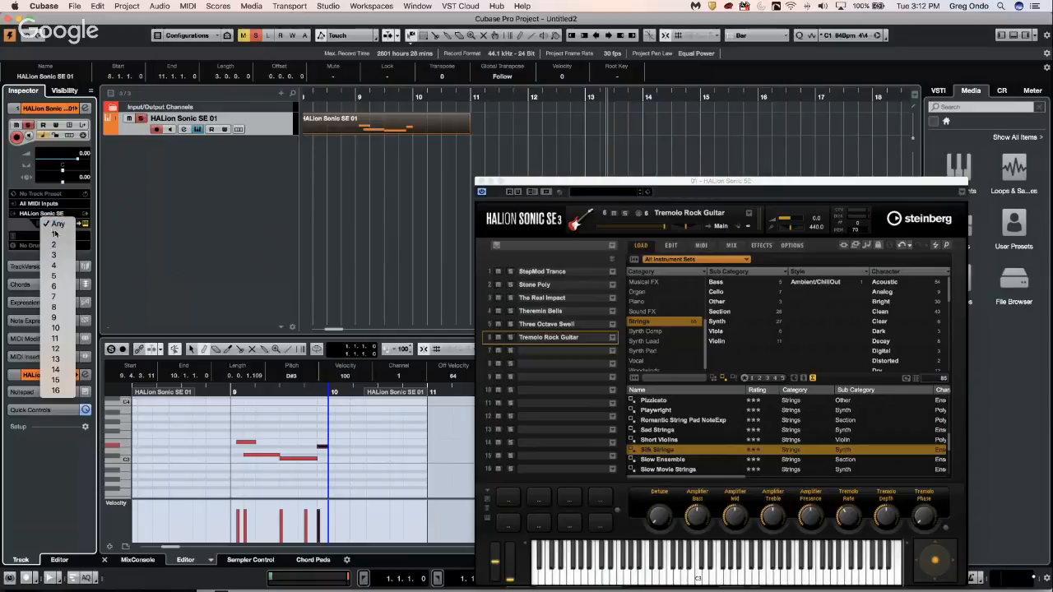
click(69, 224)
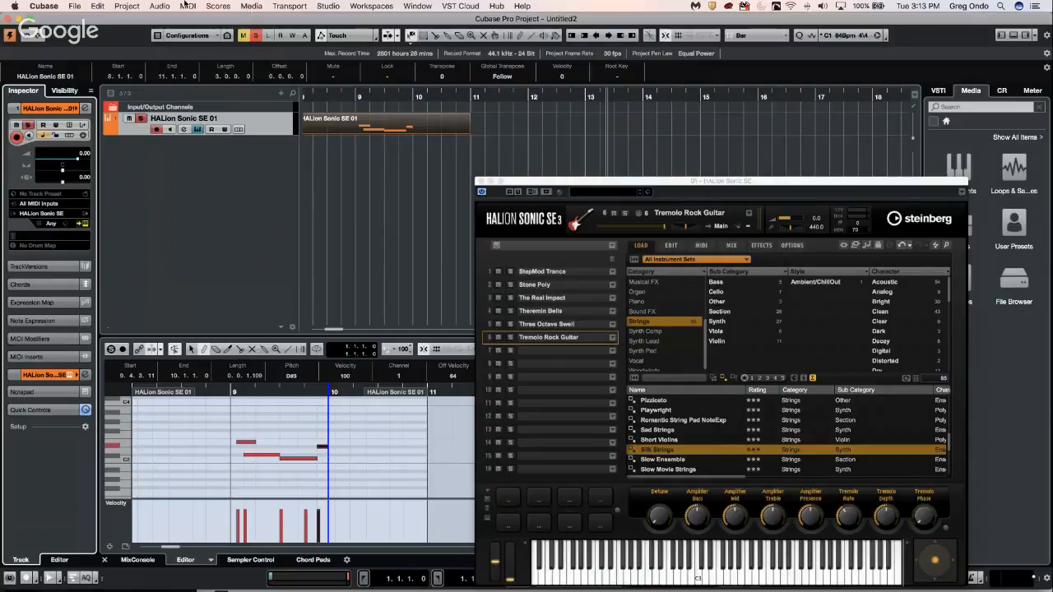
right_click(343, 122)
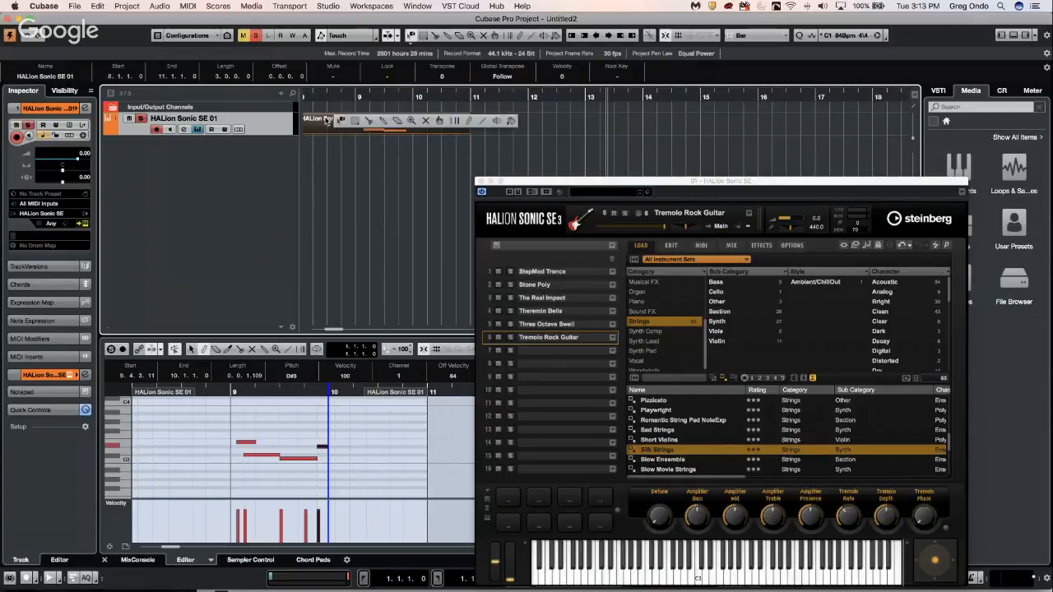
click(270, 153)
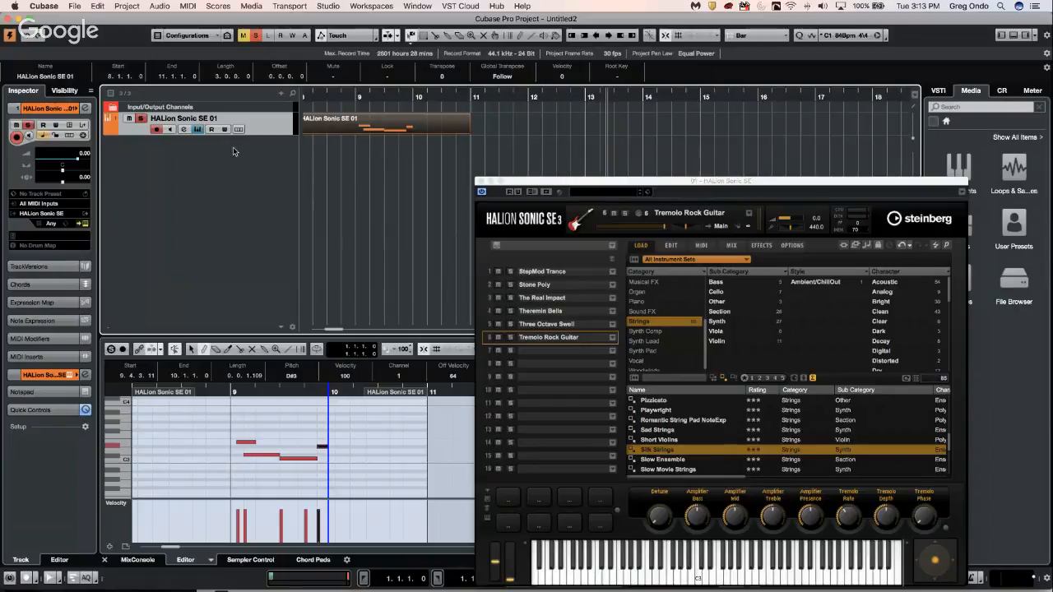
Step: Add five MIDI tracks below HALion Sonic SE 01 and deactivate all solo states
right_click(238, 150)
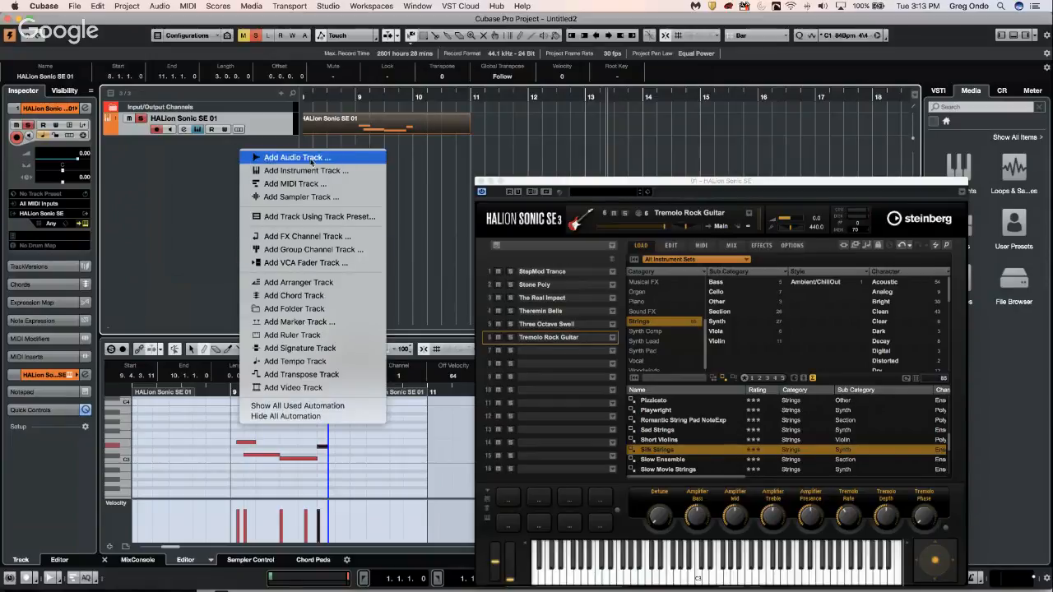
click(300, 184)
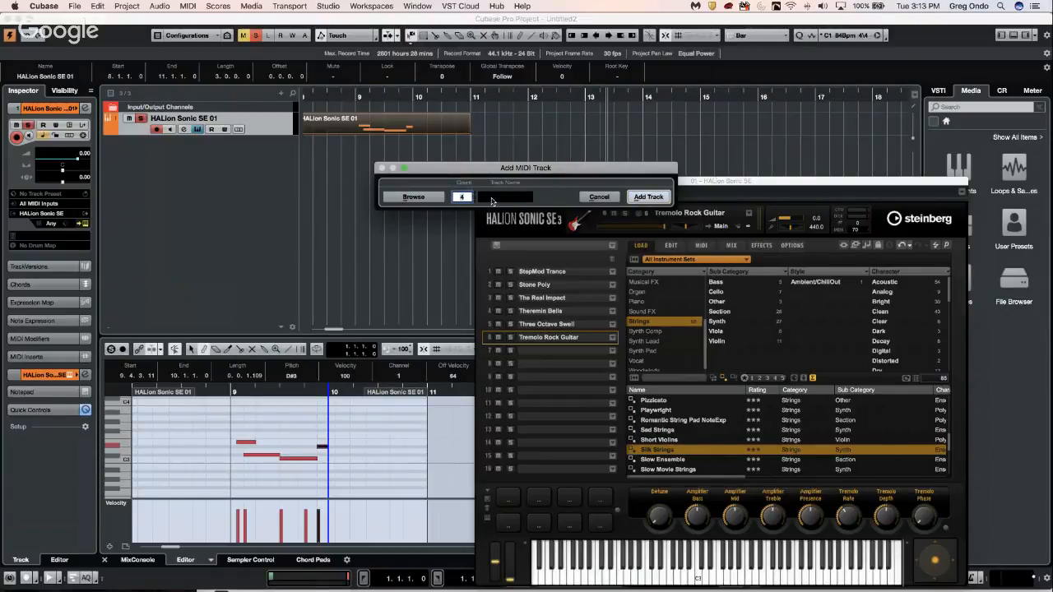
click(648, 196)
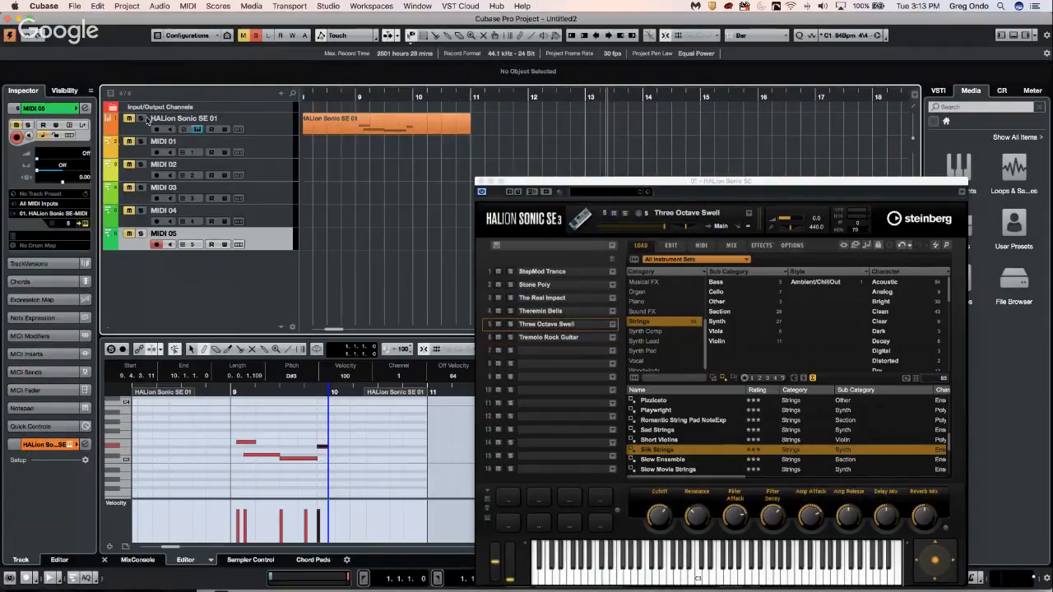
click(256, 36)
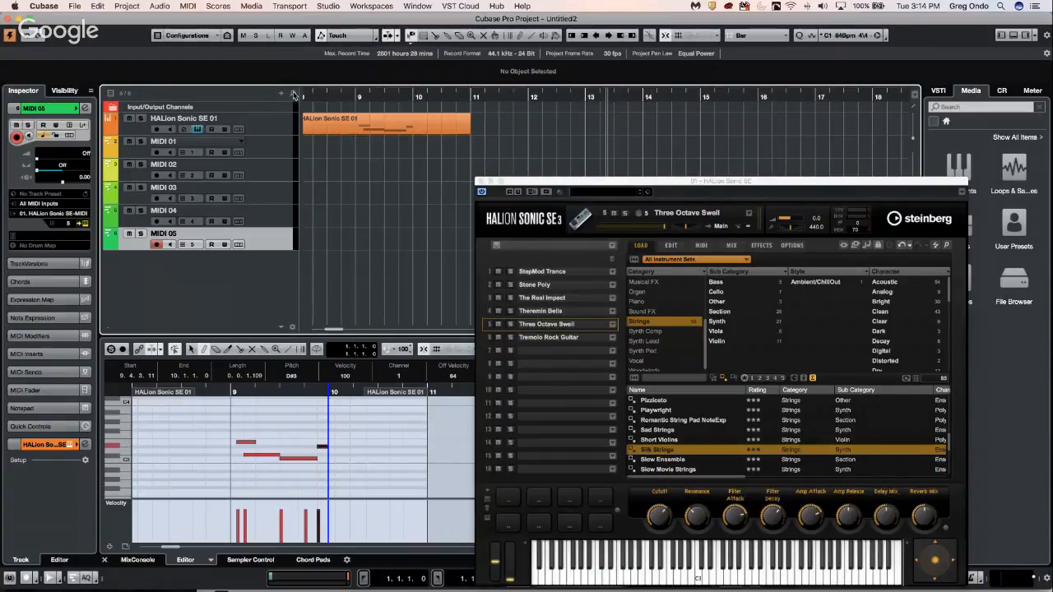
Step: Move the HALion Sonic SE 01 track and the five MIDI tracks together into a new folder
drag(302, 96, 277, 133)
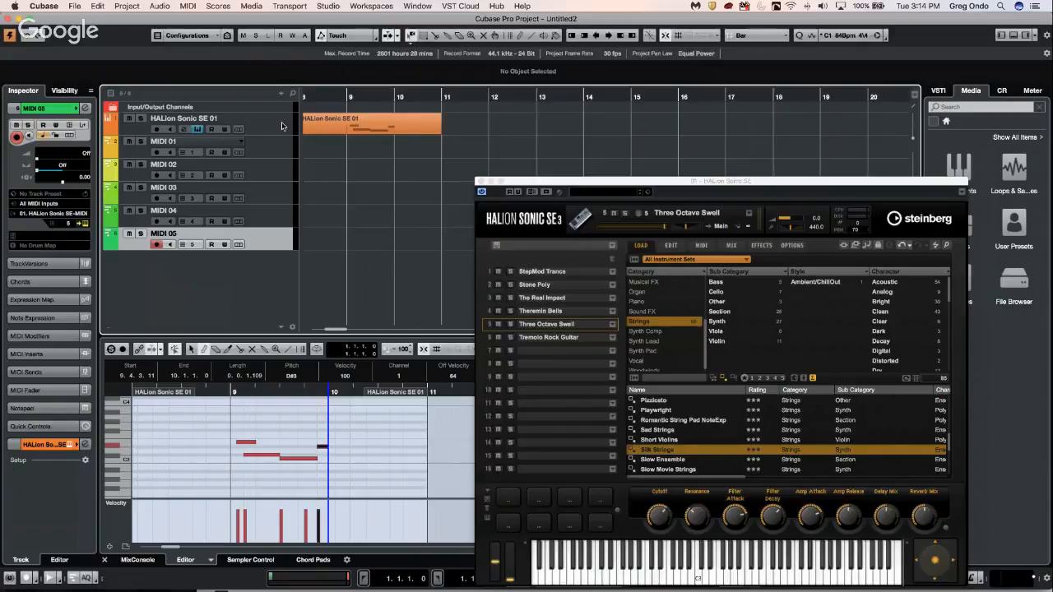
shift+click(283, 126)
click(269, 124)
right_click(269, 124)
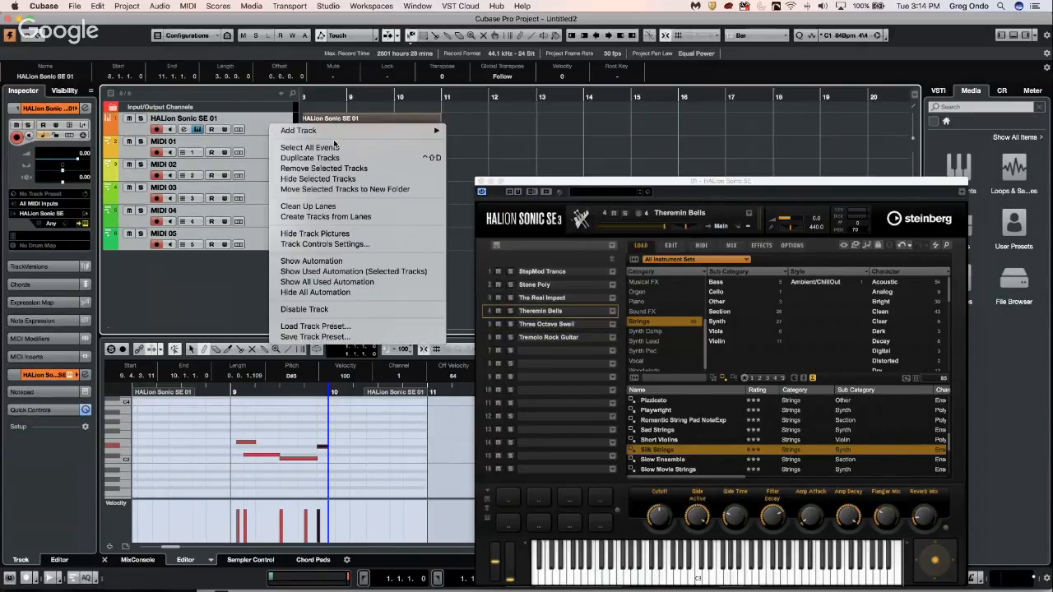
mouse_move(334, 137)
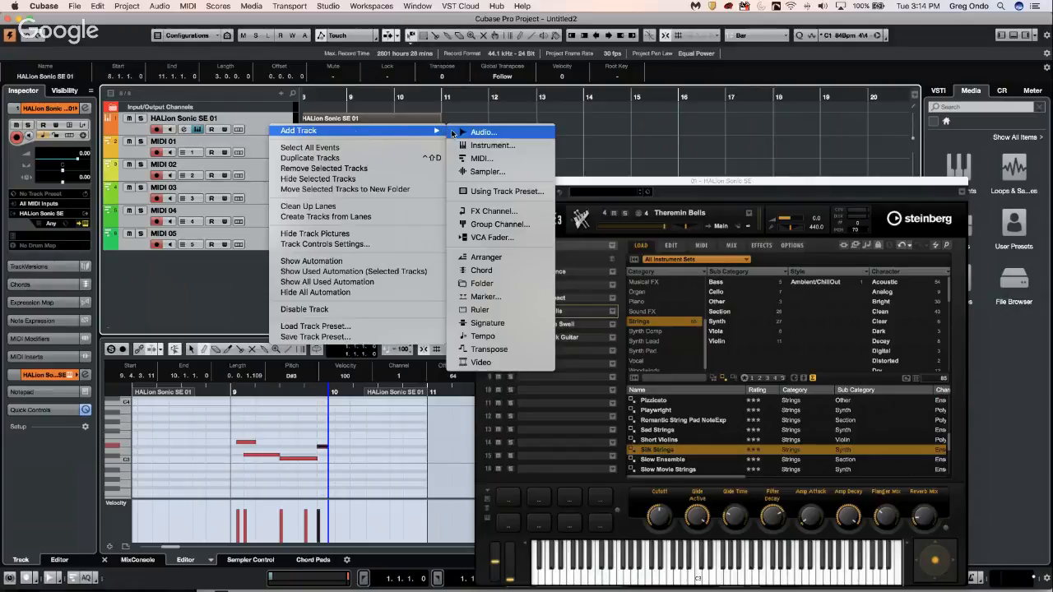
mouse_move(391, 132)
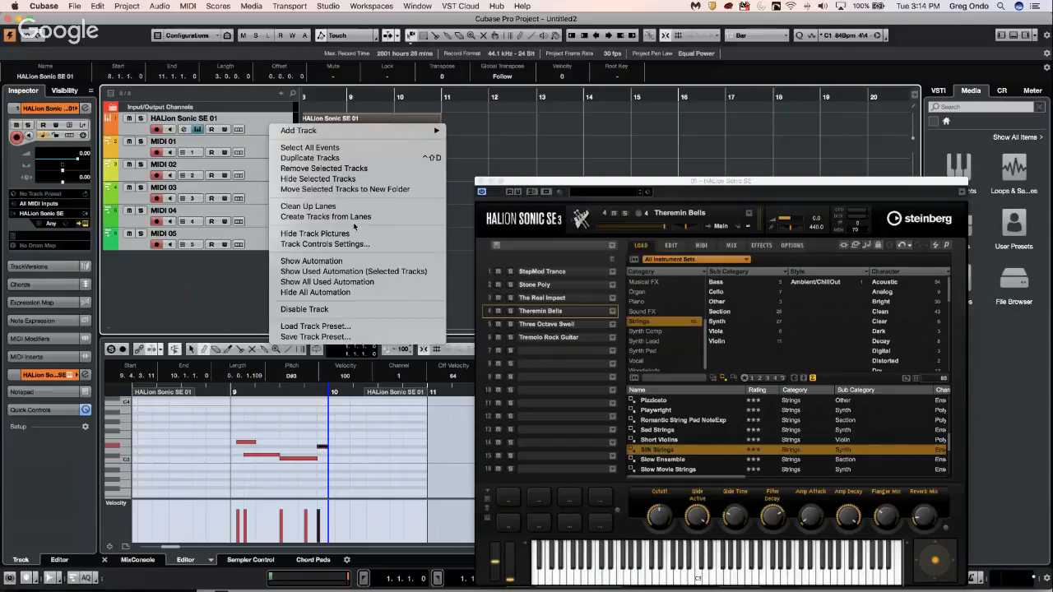
click(354, 189)
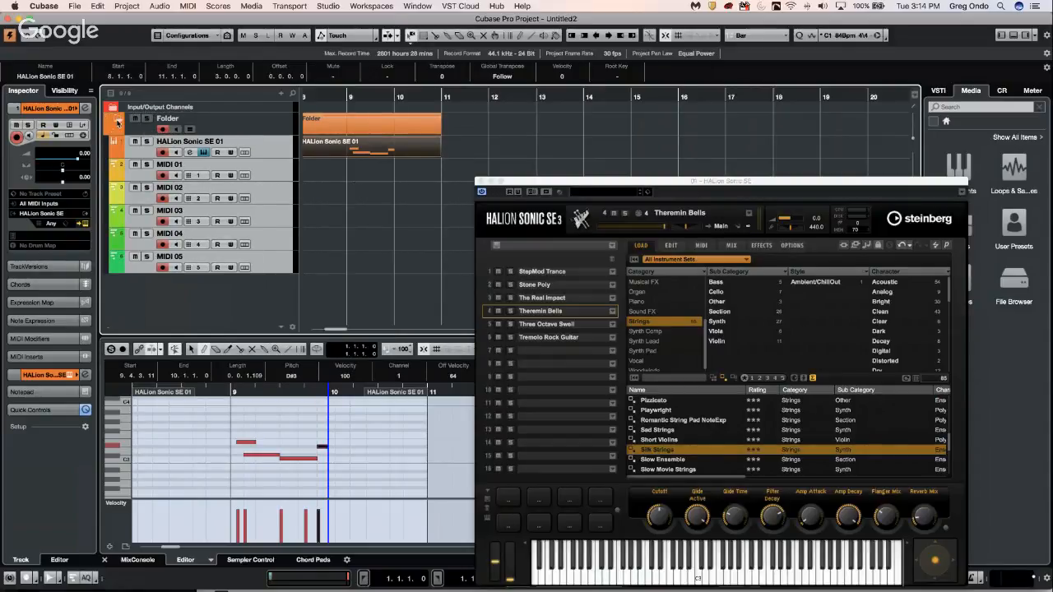
Step: Collapse the folder track and duplicate it with its contents twice
click(117, 122)
right_click(244, 128)
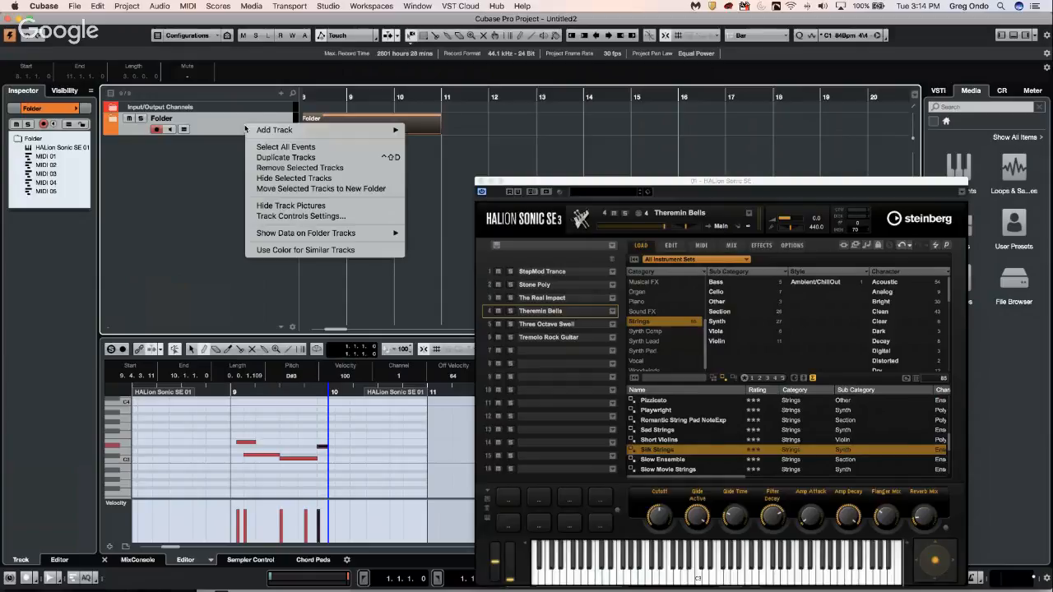
click(311, 158)
right_click(241, 191)
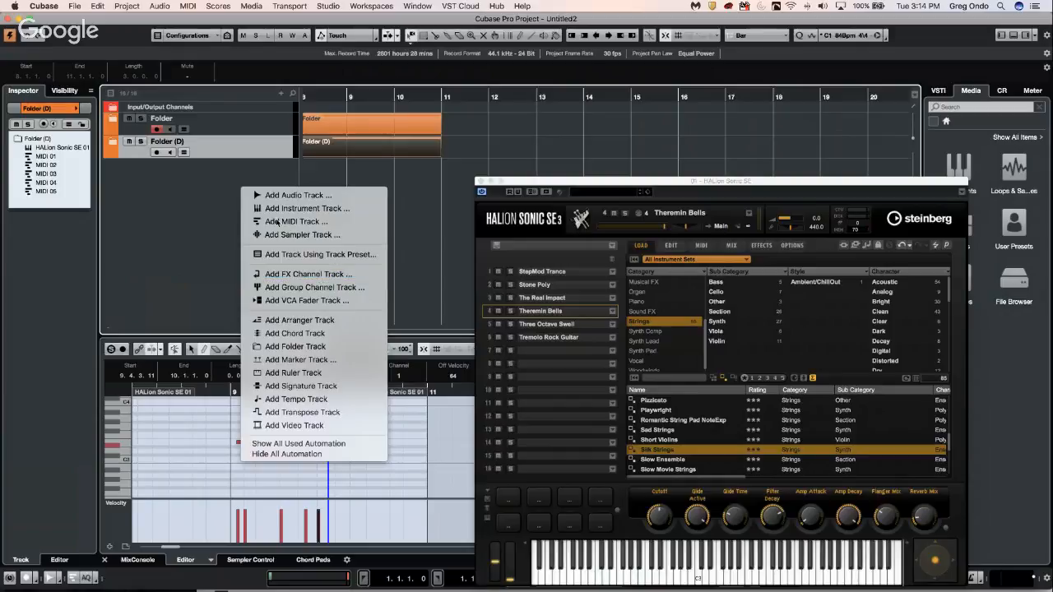
click(230, 141)
right_click(230, 143)
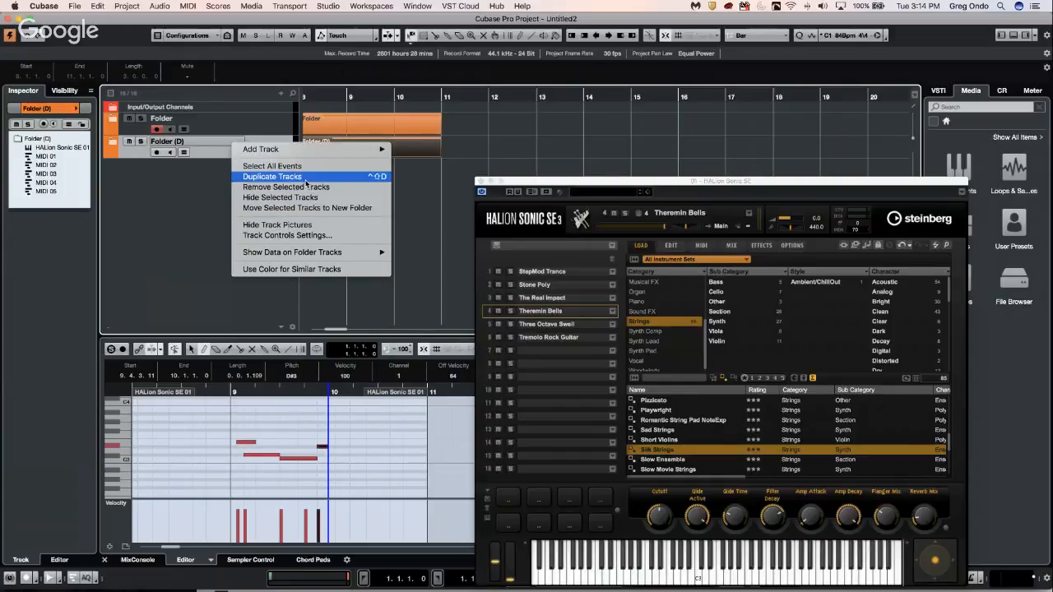
click(188, 190)
Step: Rename the three folder tracks song 1, Song 2 and Song 3 in order
double_click(181, 119)
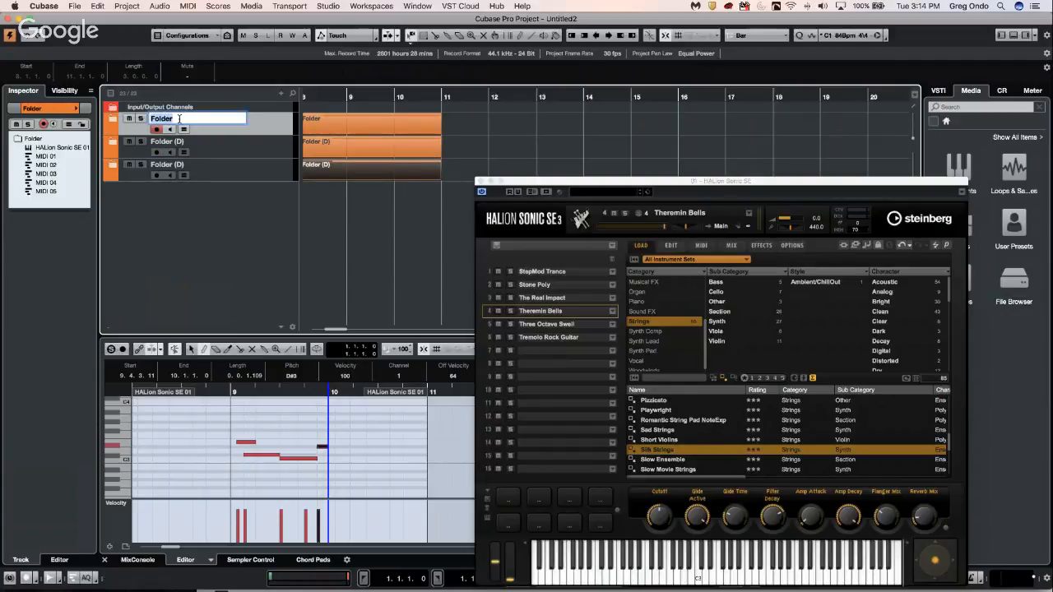
text(so)
key(Tab)
text(Song)
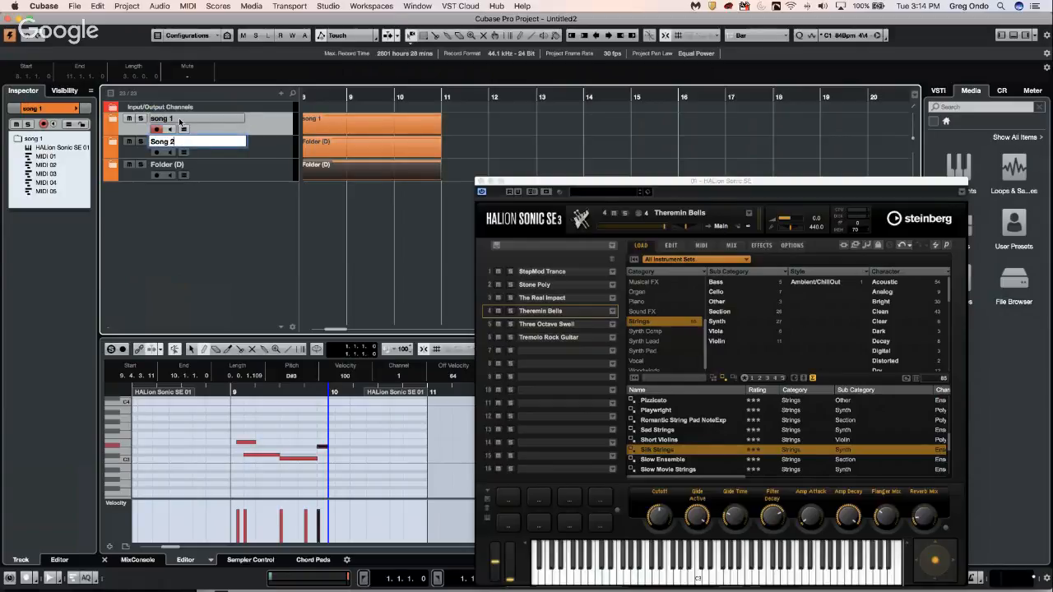
text( 2)
key(Tab)
text(Son)
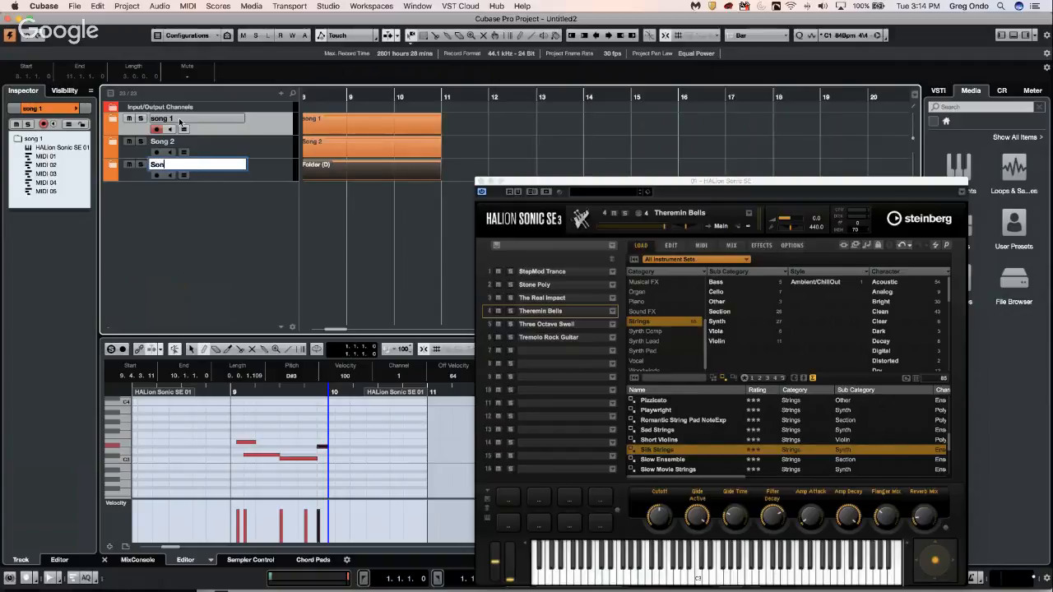
text(g 3)
key(Return)
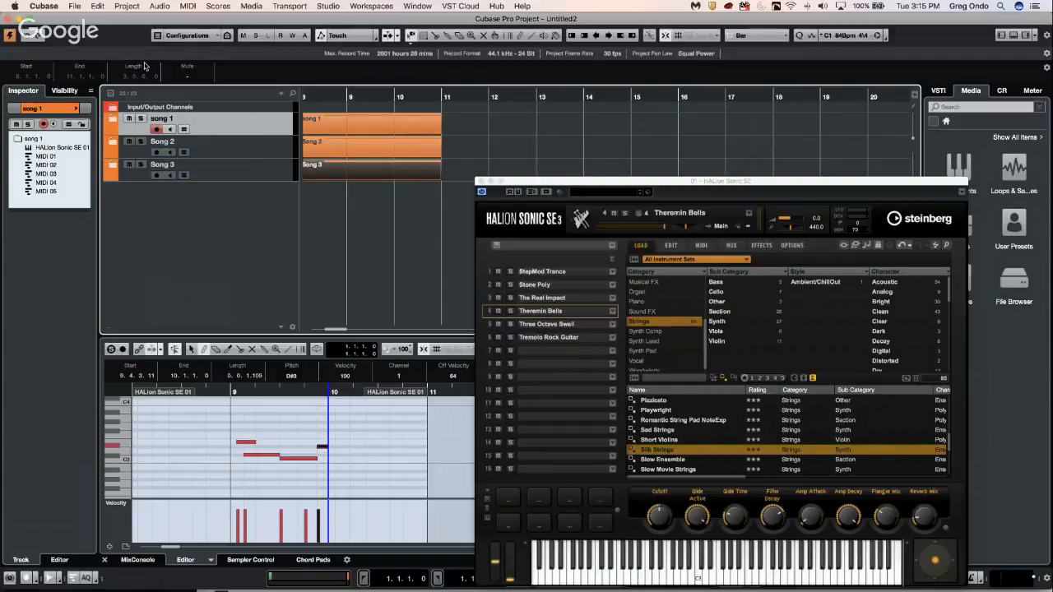
Step: Move the selection through the song folders and examine the Project & MixConsole editing preferences for record-enable behaviour
key(Down)
key(Down)
key(Up)
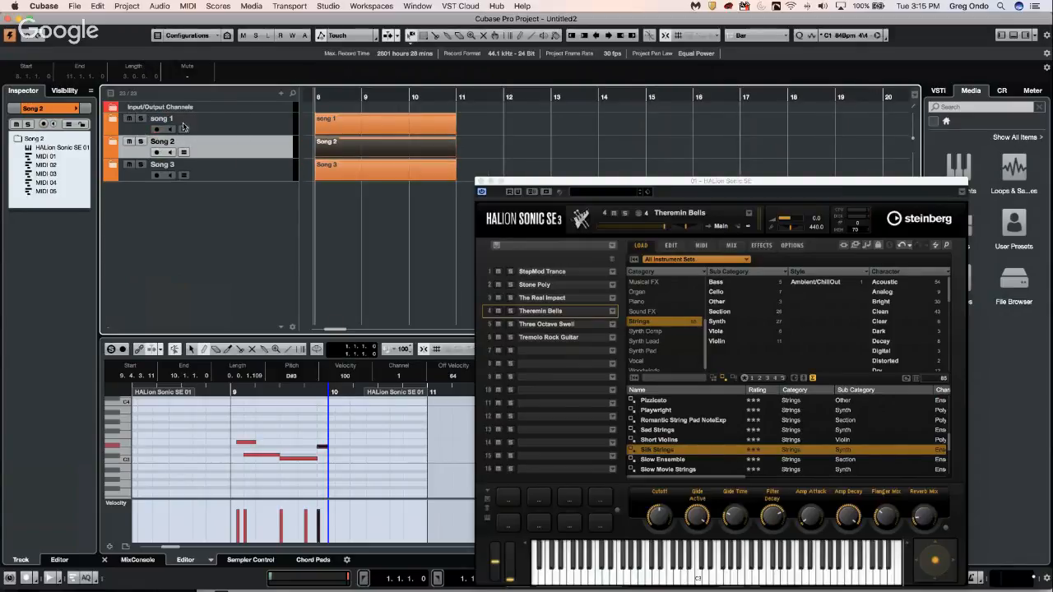
click(245, 120)
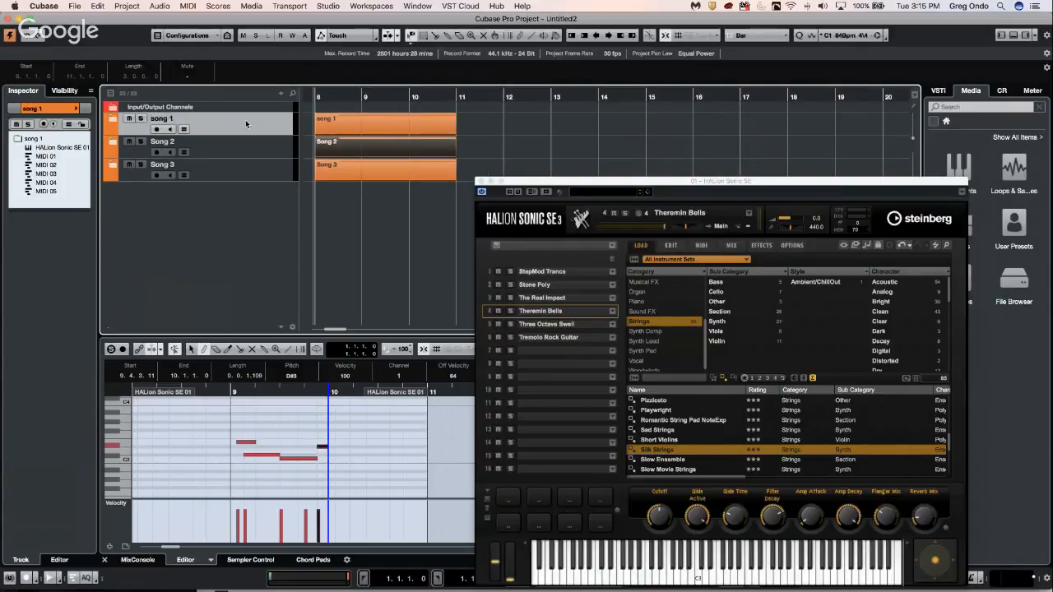
click(44, 6)
click(66, 37)
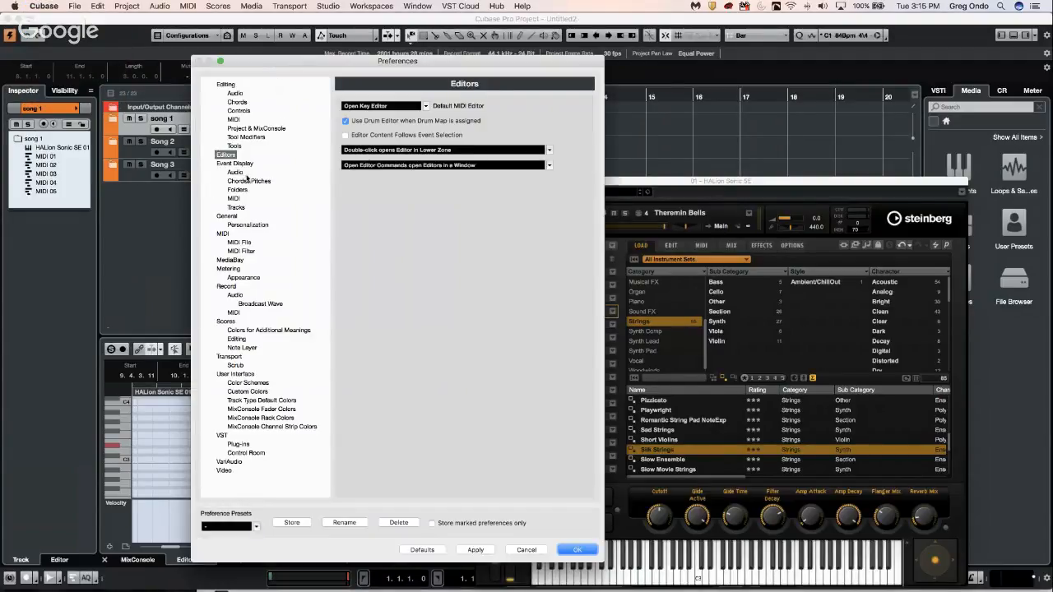
click(249, 129)
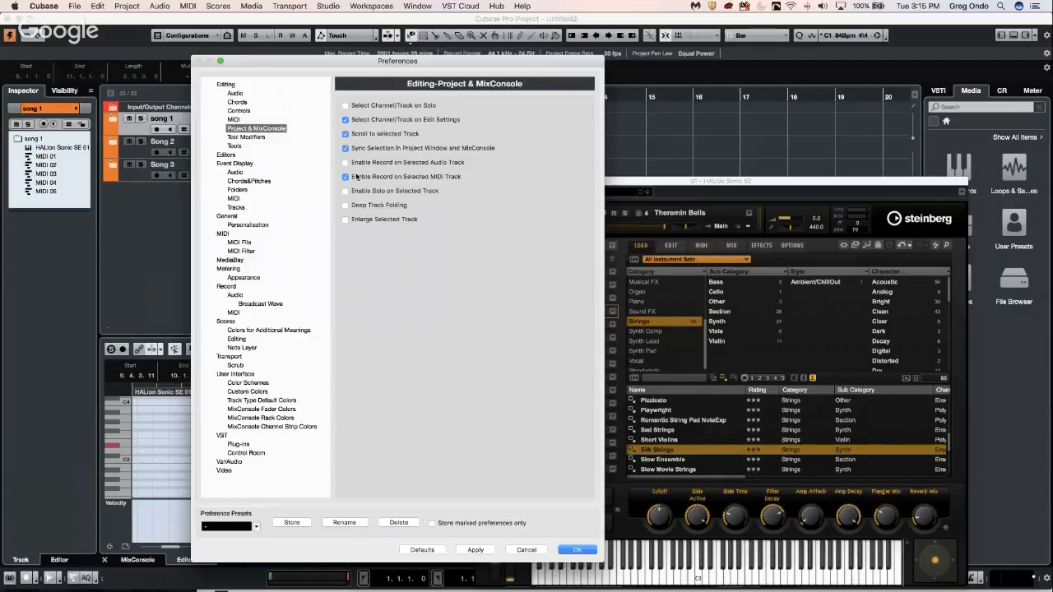
click(578, 550)
click(236, 147)
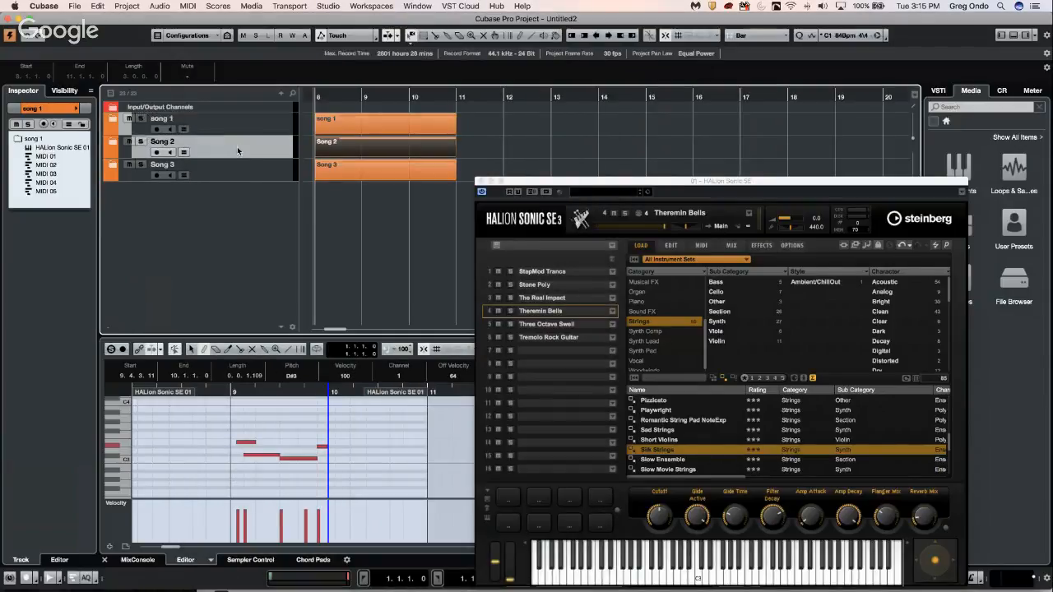
Step: Turn on Enable Record on Selected Audio Track in the Project & MixConsole editing preferences and test it by selecting the song 1 and Song 2 folders
click(74, 7)
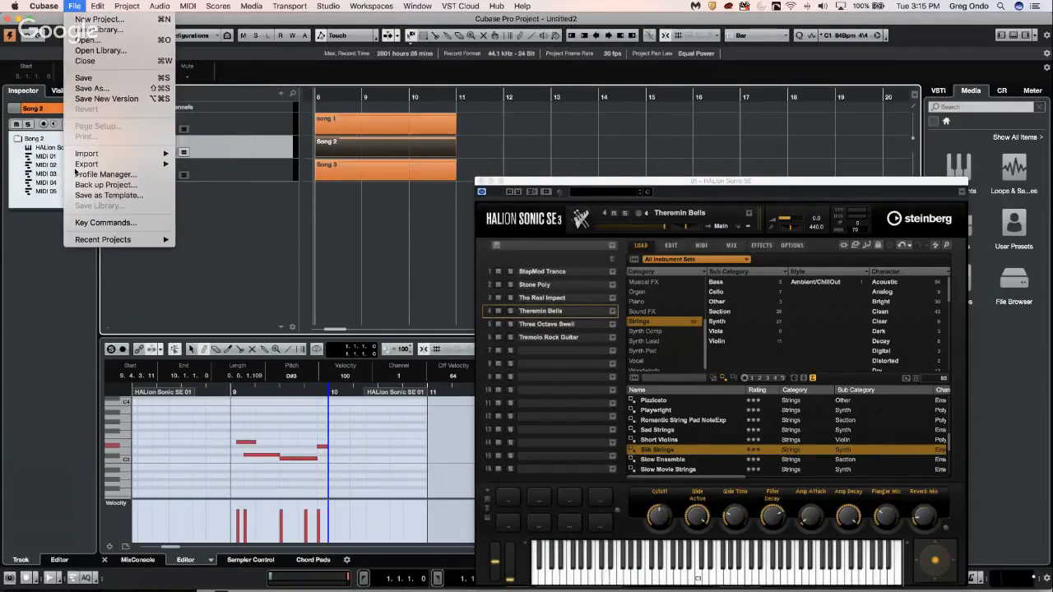
click(164, 130)
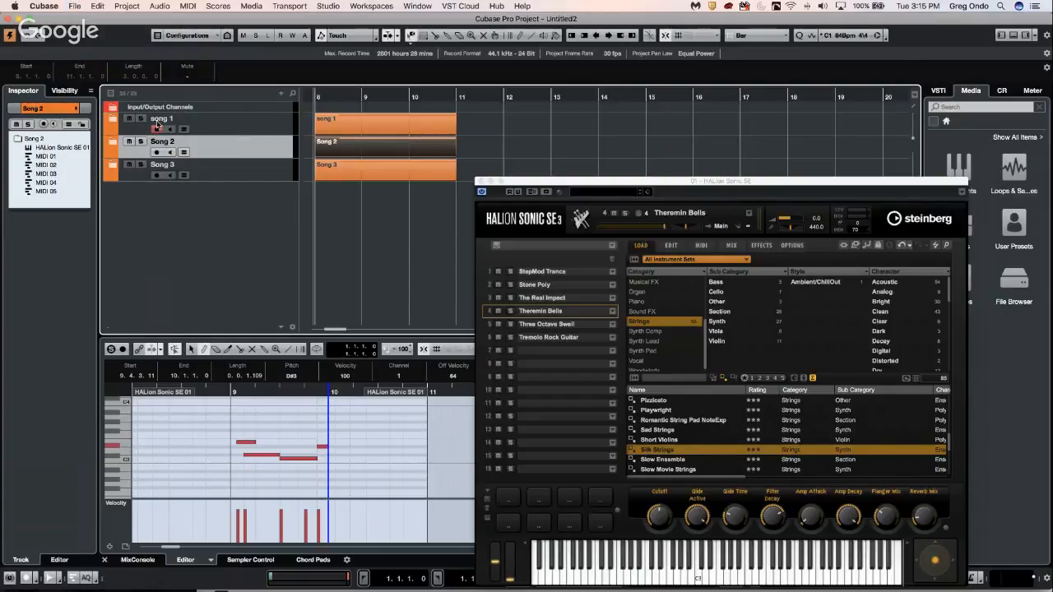
click(74, 5)
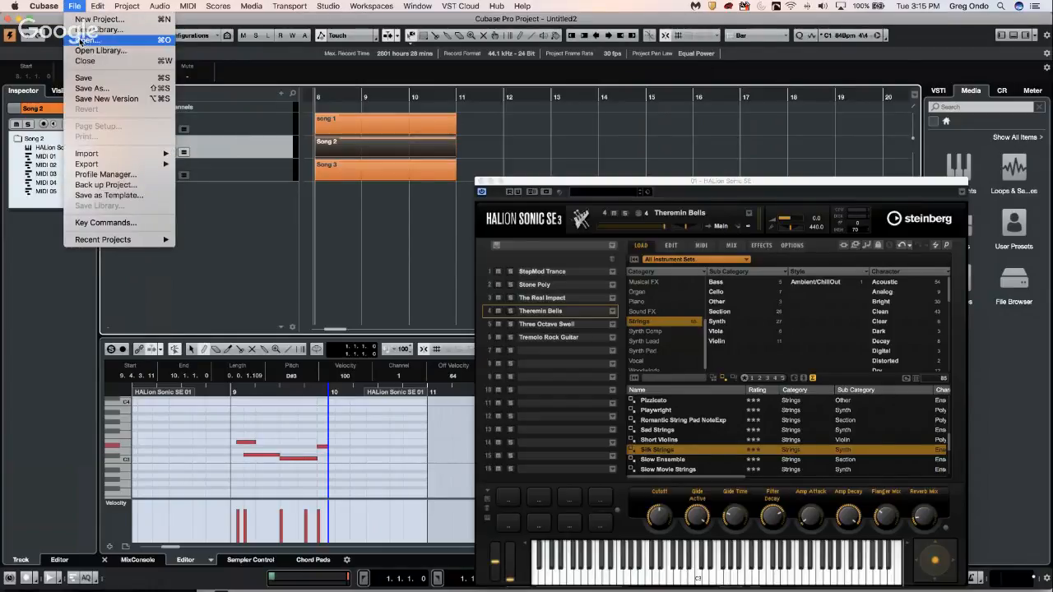
mouse_move(45, 5)
click(83, 35)
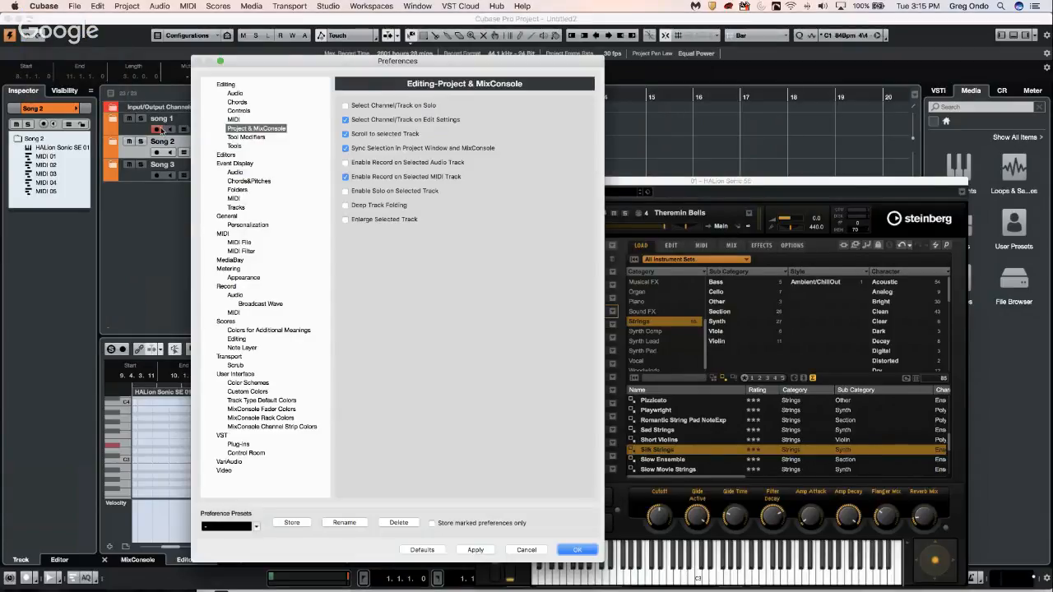
click(233, 119)
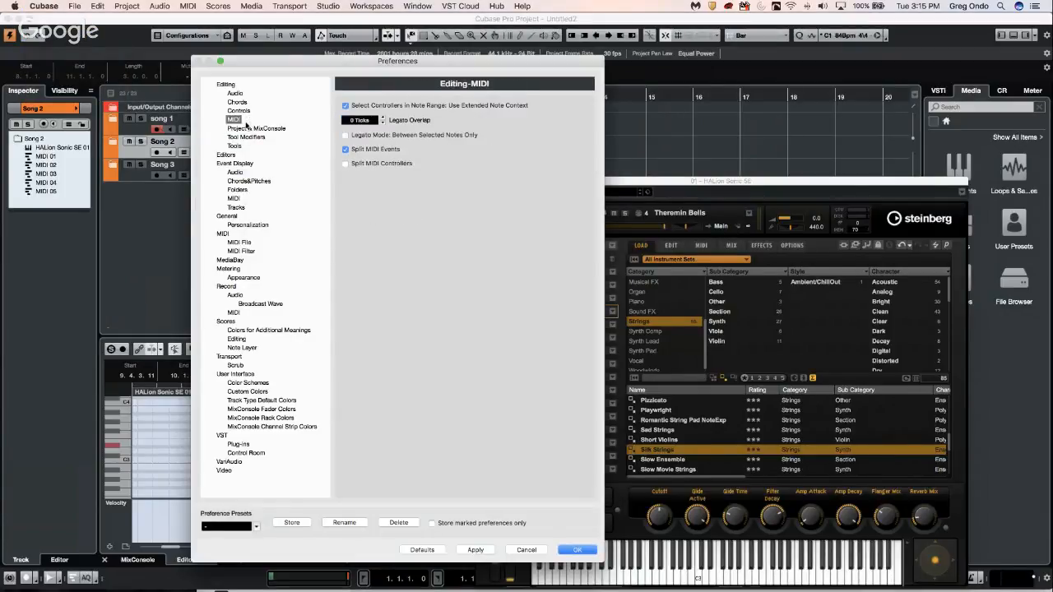
click(247, 129)
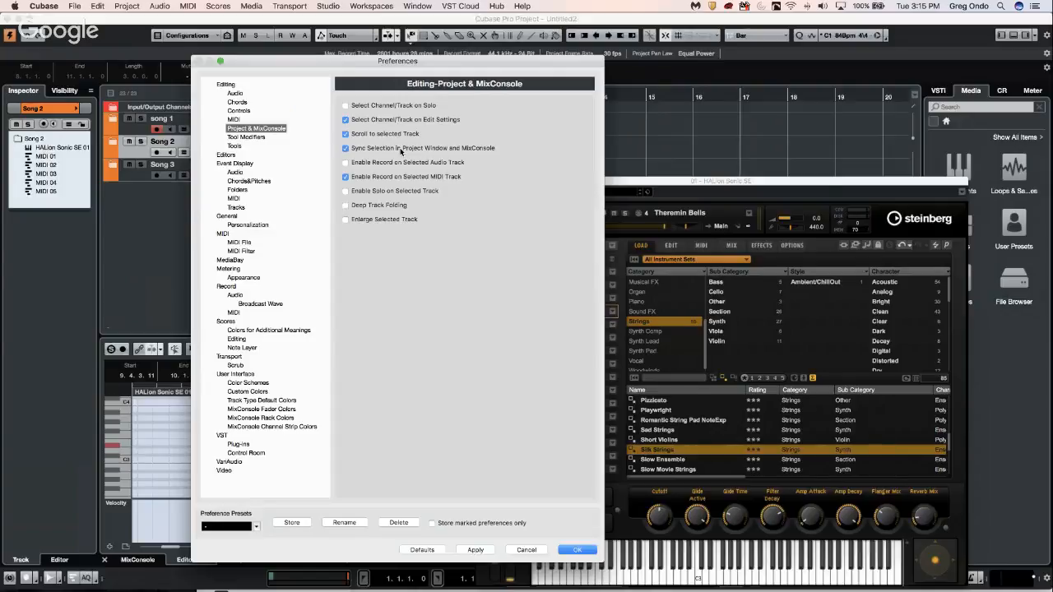
click(347, 163)
click(474, 549)
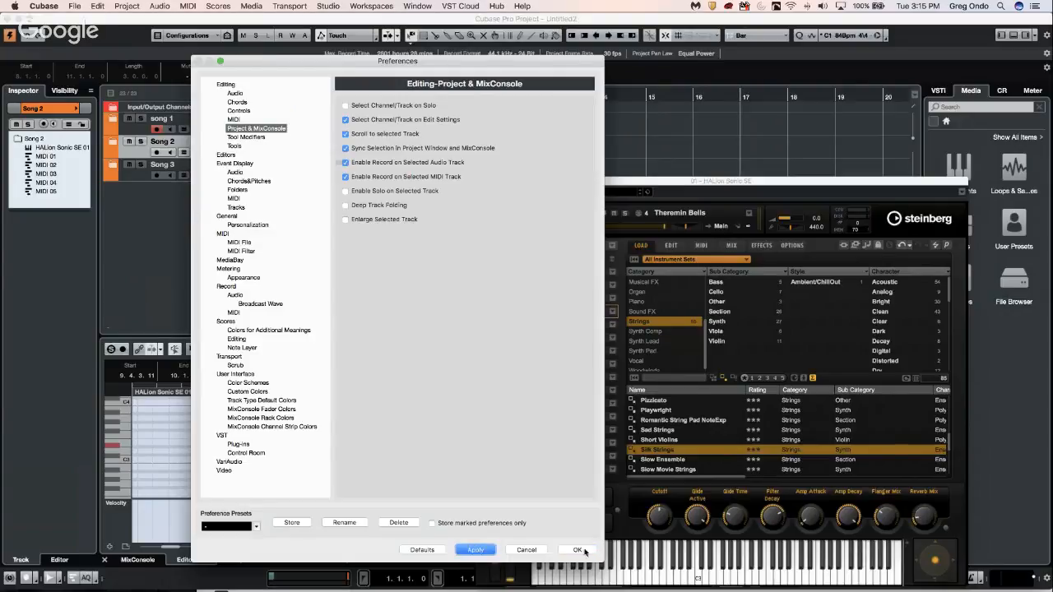
click(579, 551)
click(247, 128)
click(246, 151)
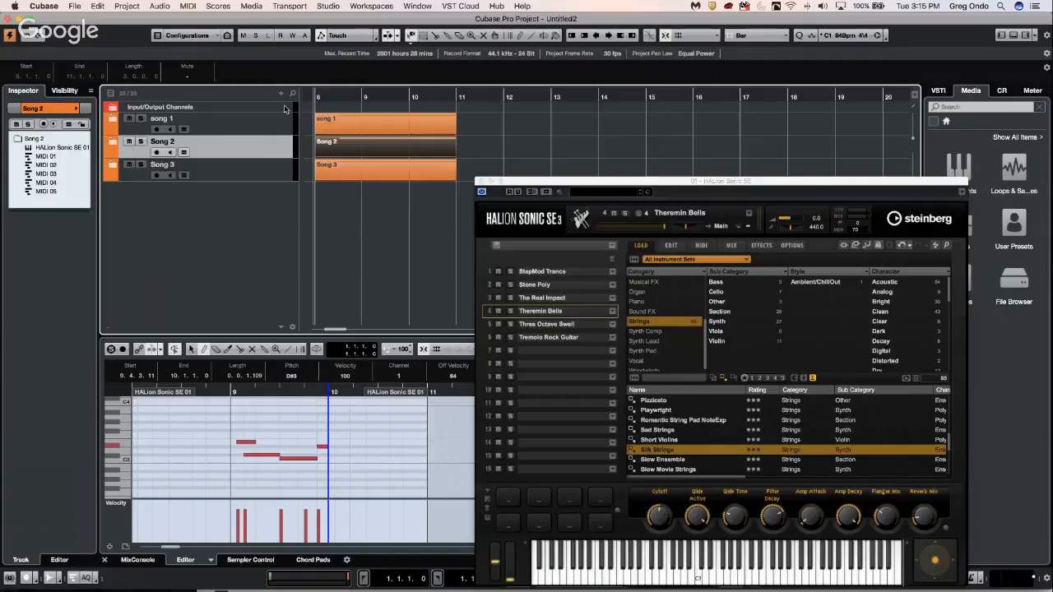
Step: Record-enable the Song 3 folder, and expand and collapse the Song 3 and Song 2 folders to check their tracks
click(156, 153)
click(158, 155)
click(156, 175)
click(114, 168)
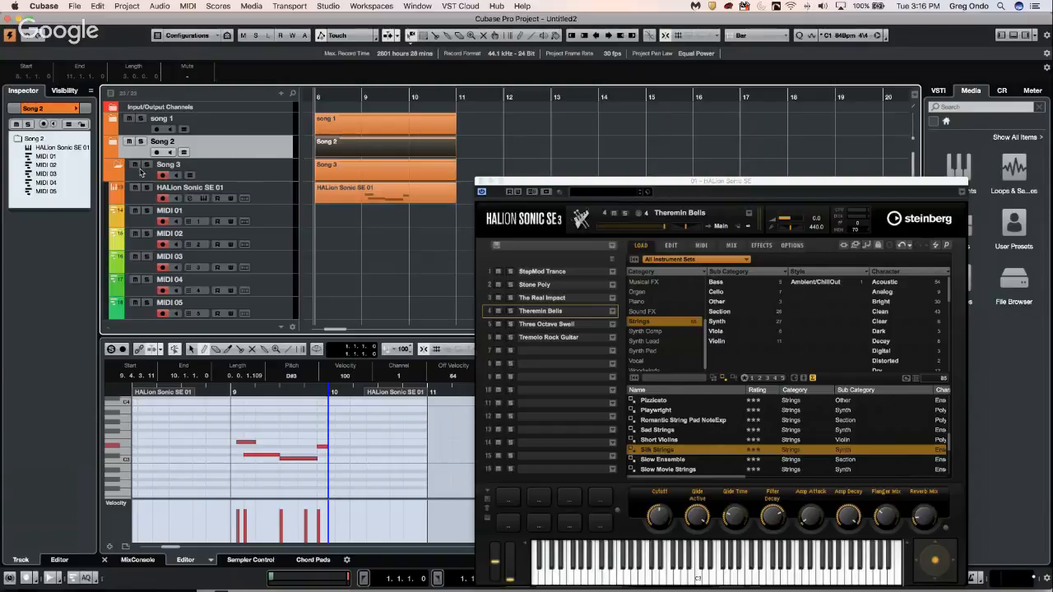
click(117, 168)
click(118, 168)
click(115, 167)
click(114, 150)
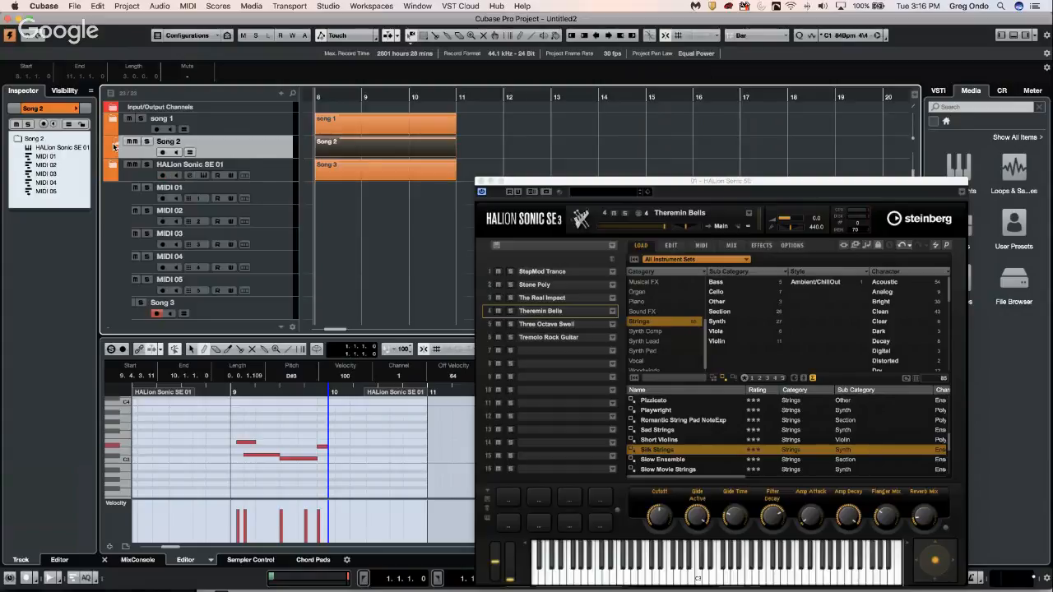
click(114, 148)
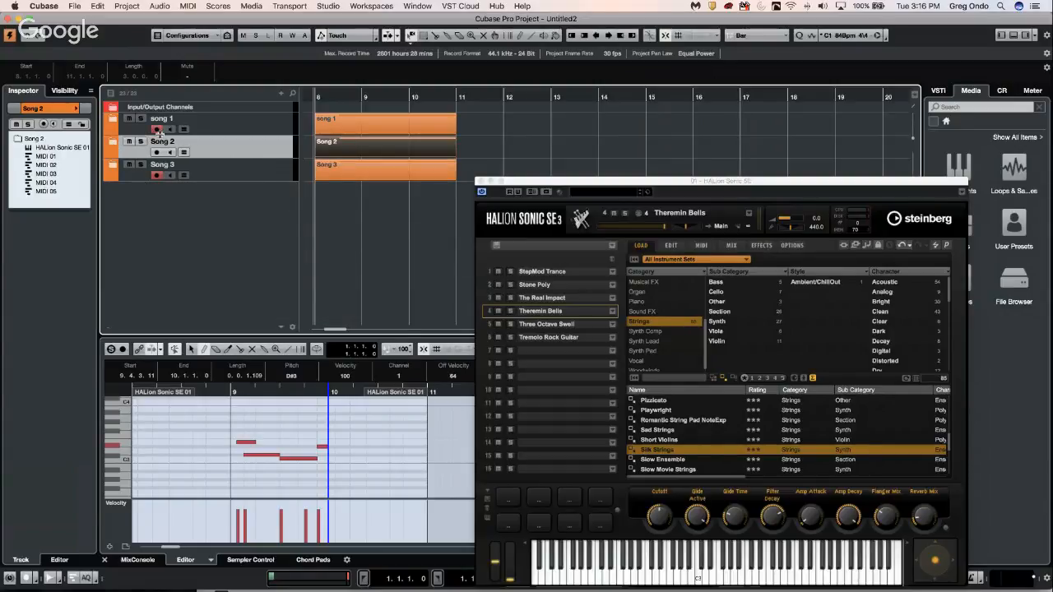
Step: Toggle record enable for the song 1 and Song 2 folders on and off again
click(158, 130)
click(157, 130)
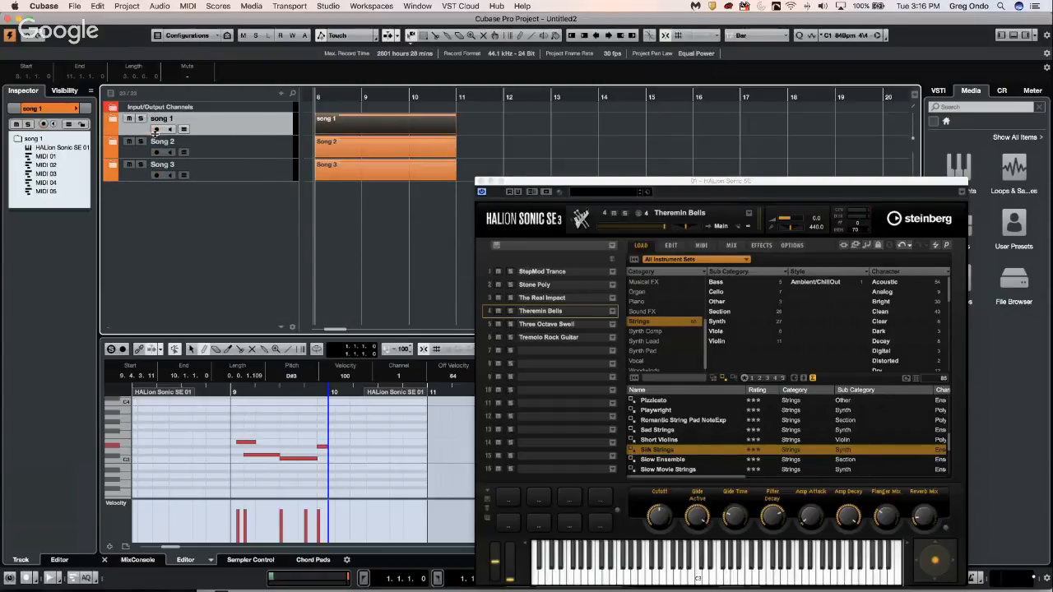
click(157, 130)
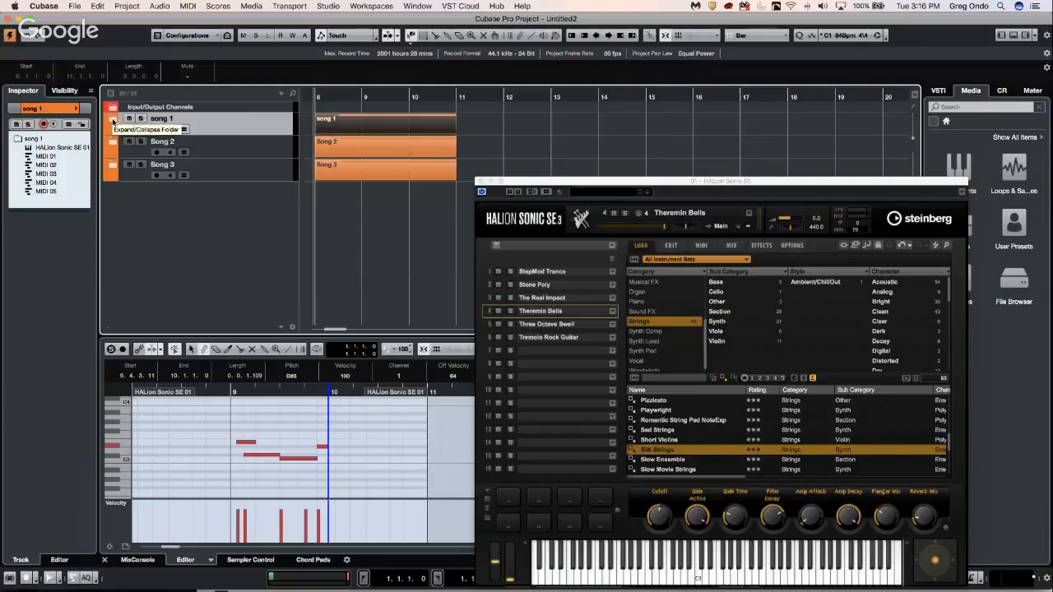
click(158, 153)
click(159, 153)
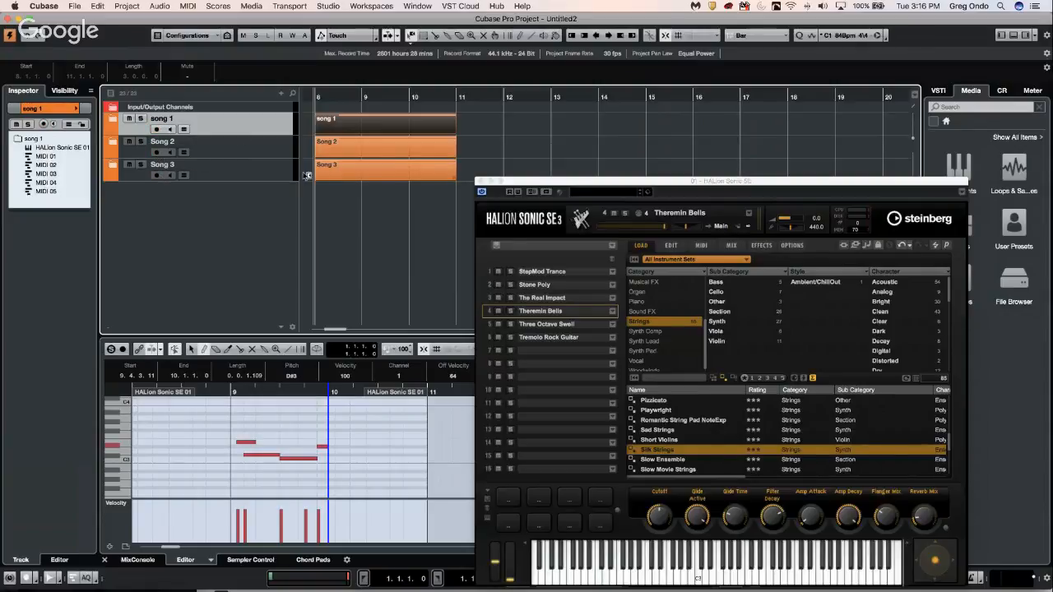
Step: Move the Song 2 folder part to start at bar 12 and the Song 3 folder part to bar 16
drag(538, 183, 505, 269)
drag(450, 148, 640, 148)
drag(433, 175, 801, 175)
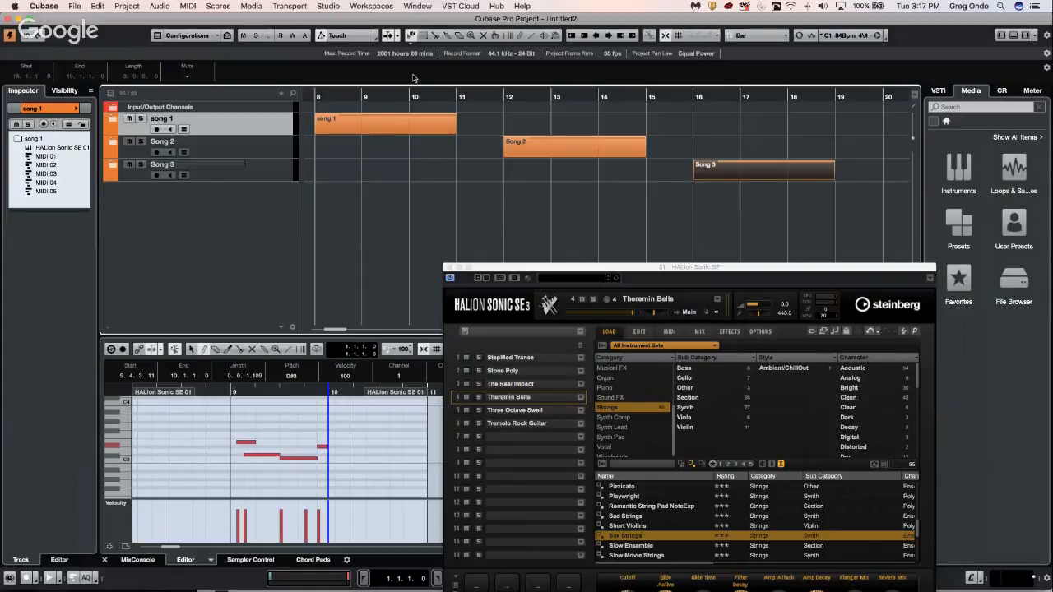
Step: Close the HALion Sonic SE instrument window
click(391, 108)
drag(391, 106, 418, 116)
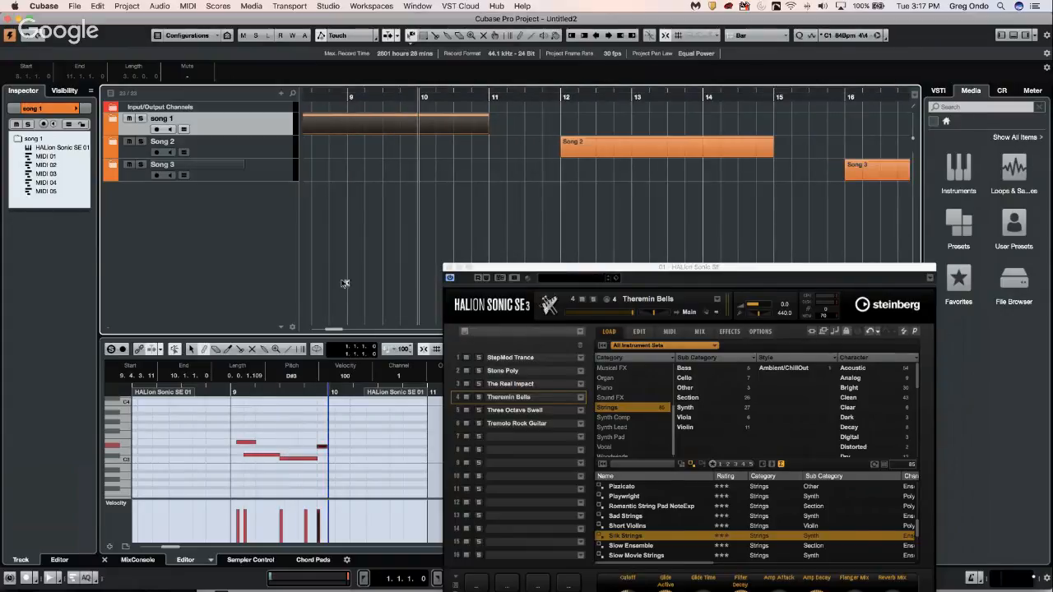
drag(333, 329, 302, 327)
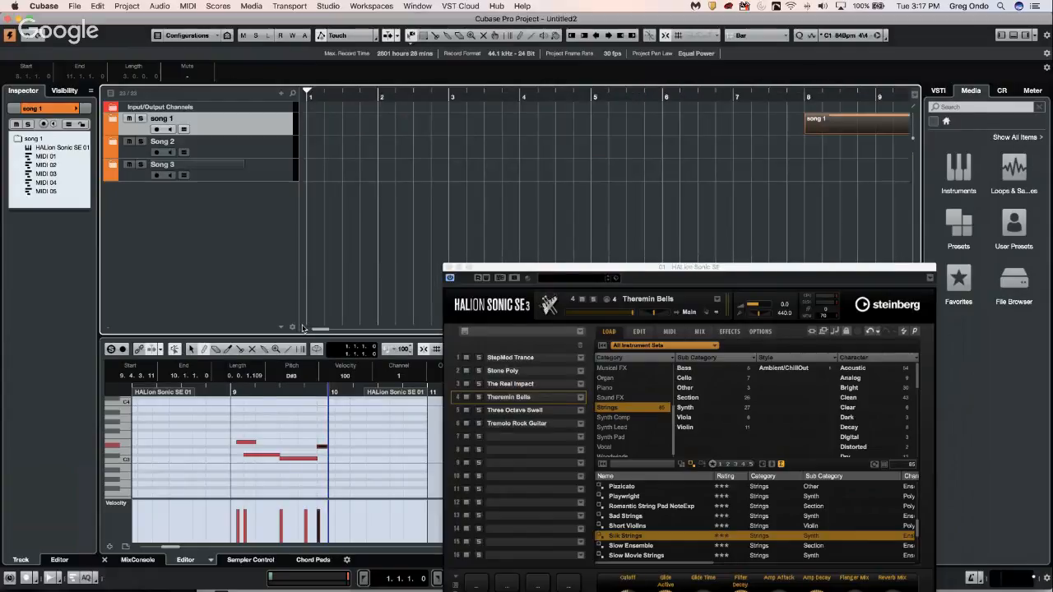
drag(350, 89, 351, 82)
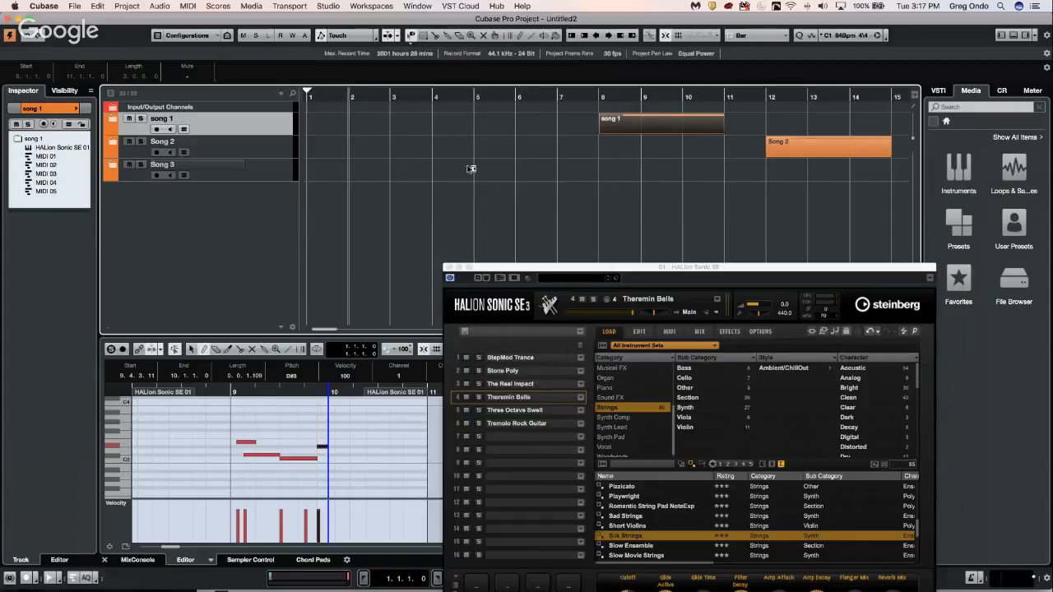
click(448, 268)
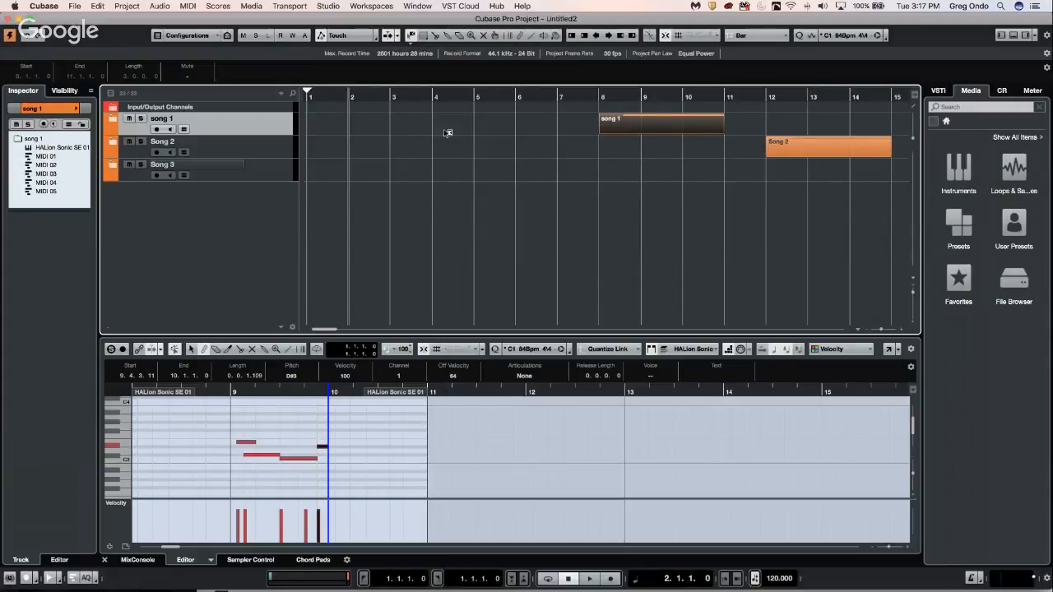
Step: Save the project to the Desktop as "delete september 25"
click(74, 6)
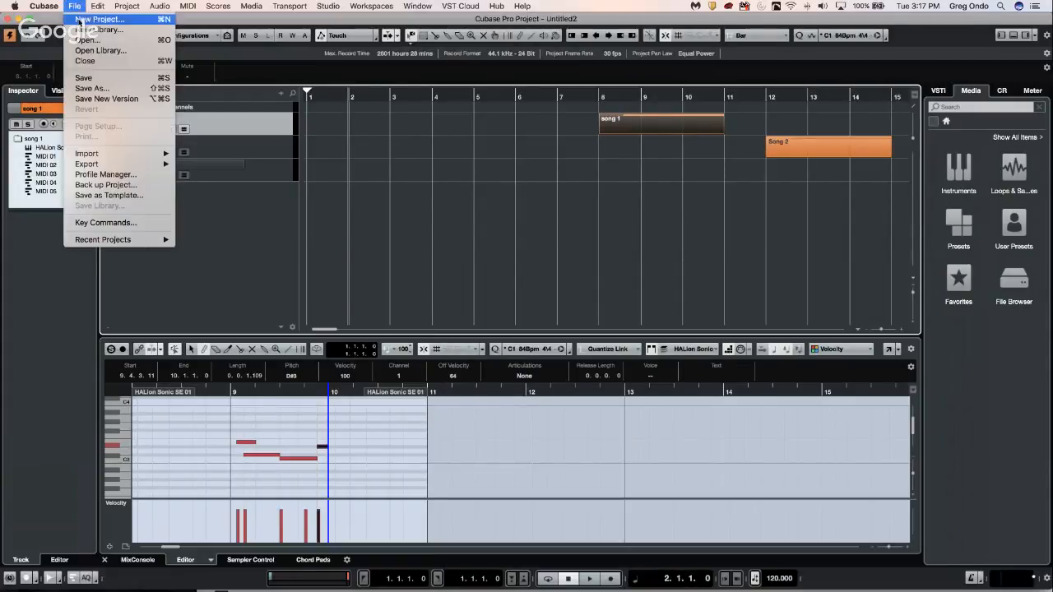
click(130, 89)
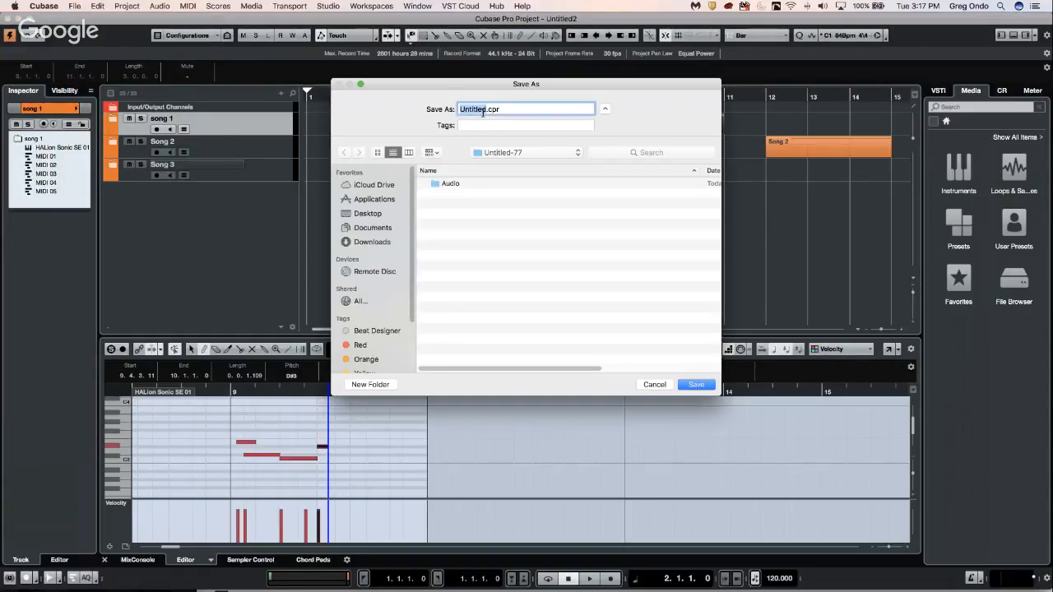
click(372, 214)
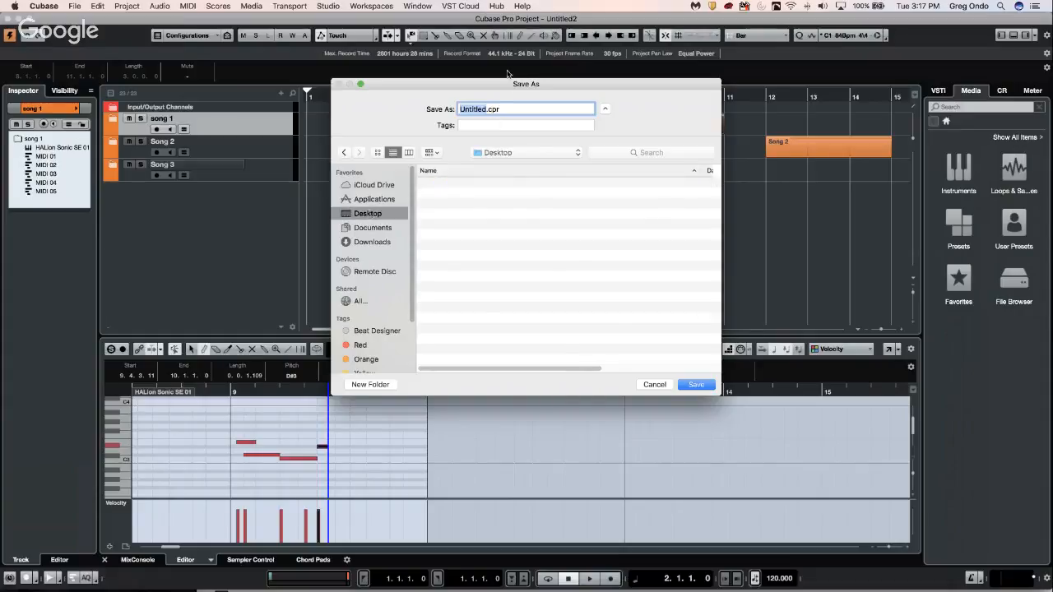
text(delete)
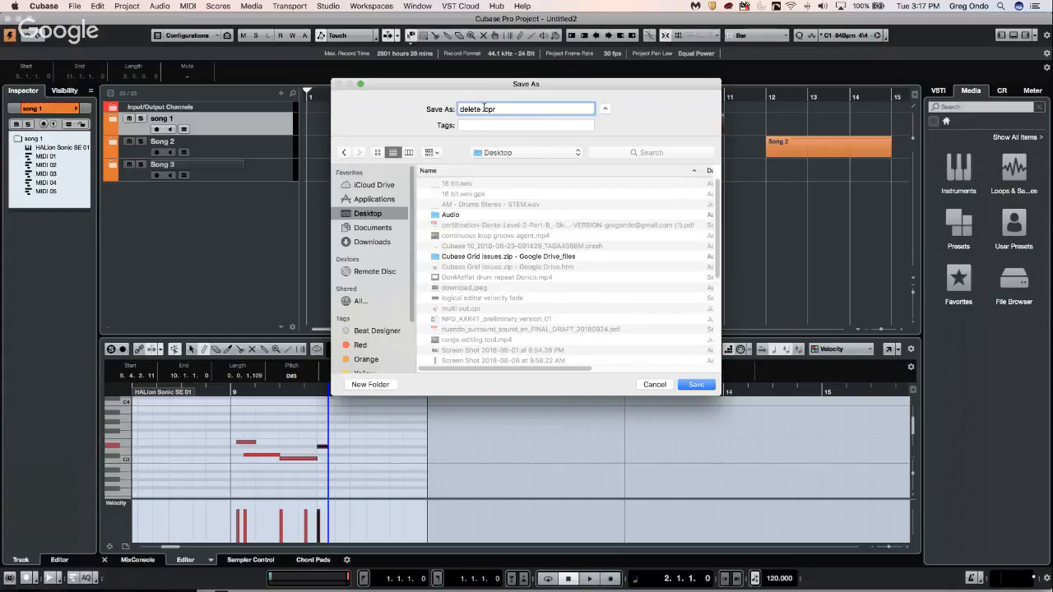
text( september 25)
key(Return)
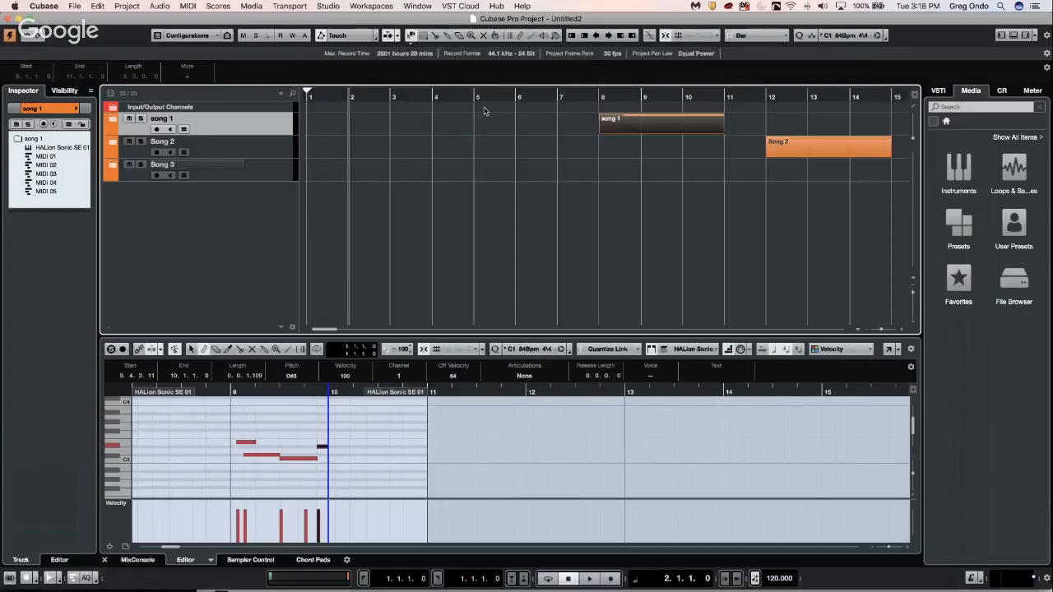
Step: Open the recent project "Amos Moses - GO.cpr" and activate it
click(81, 5)
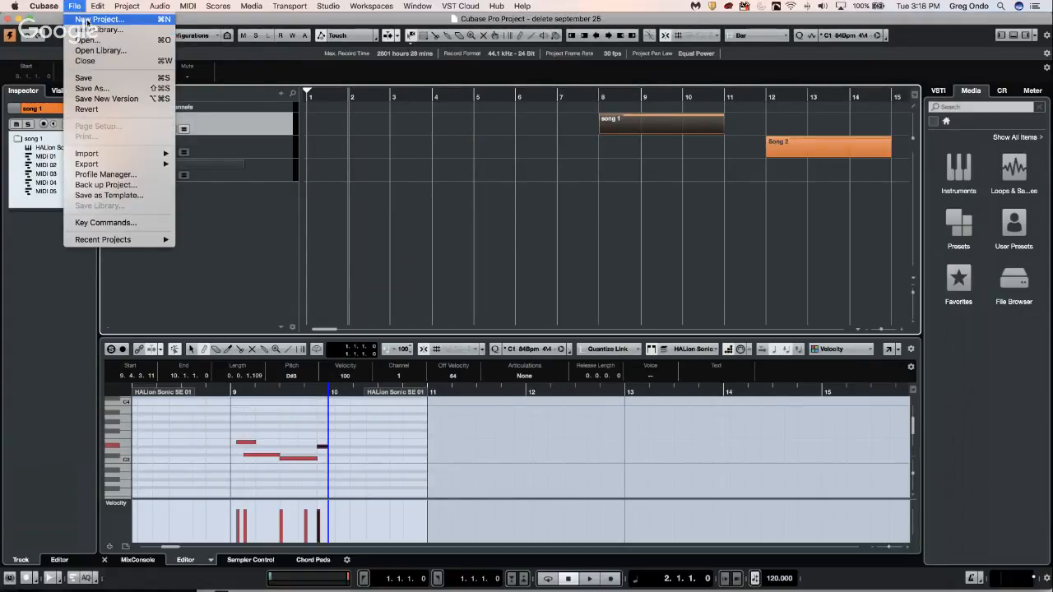
mouse_move(97, 241)
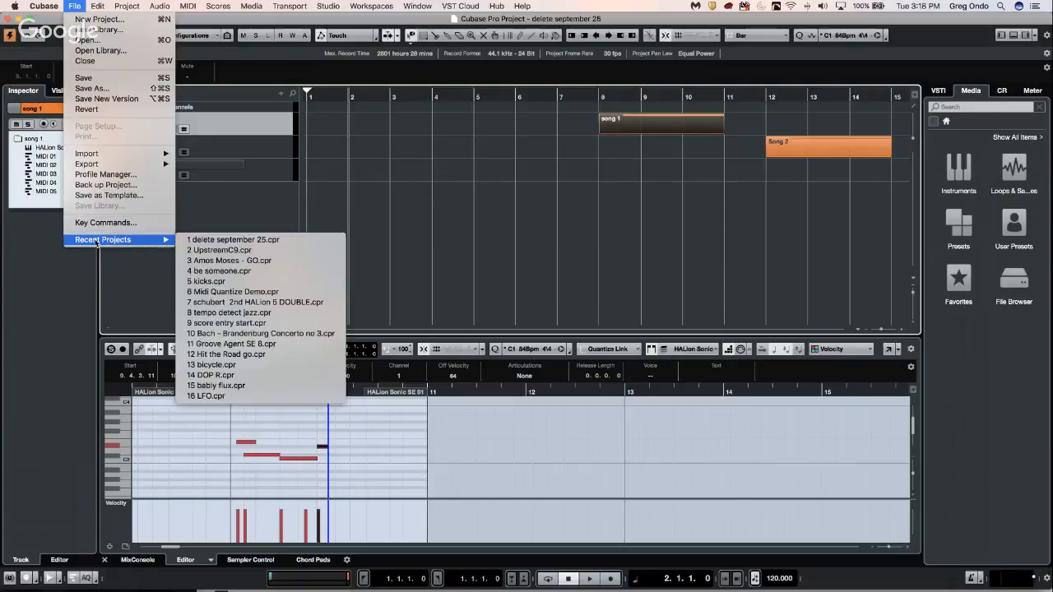
click(287, 260)
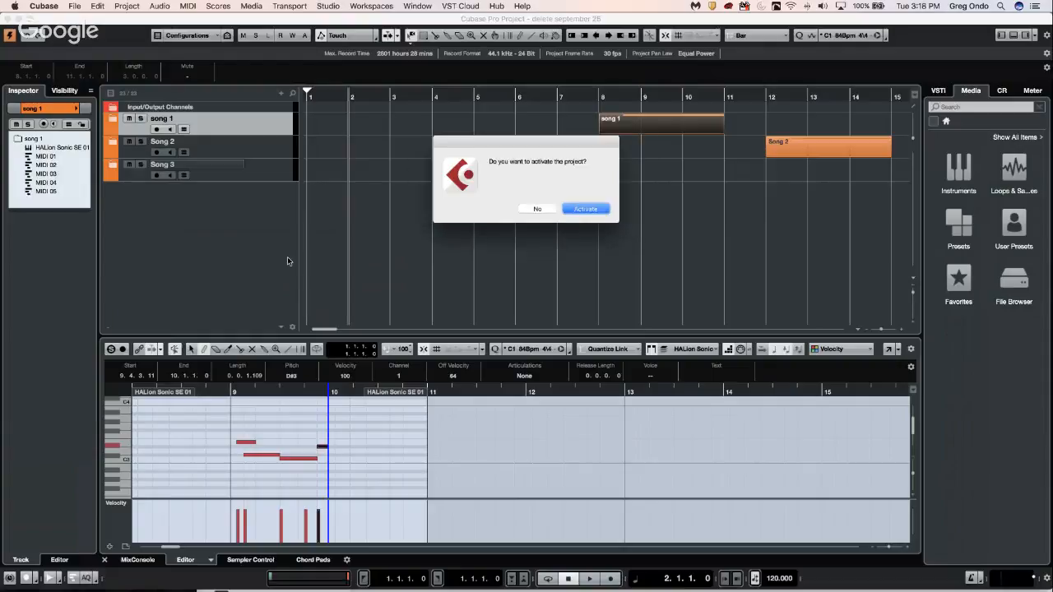
click(577, 211)
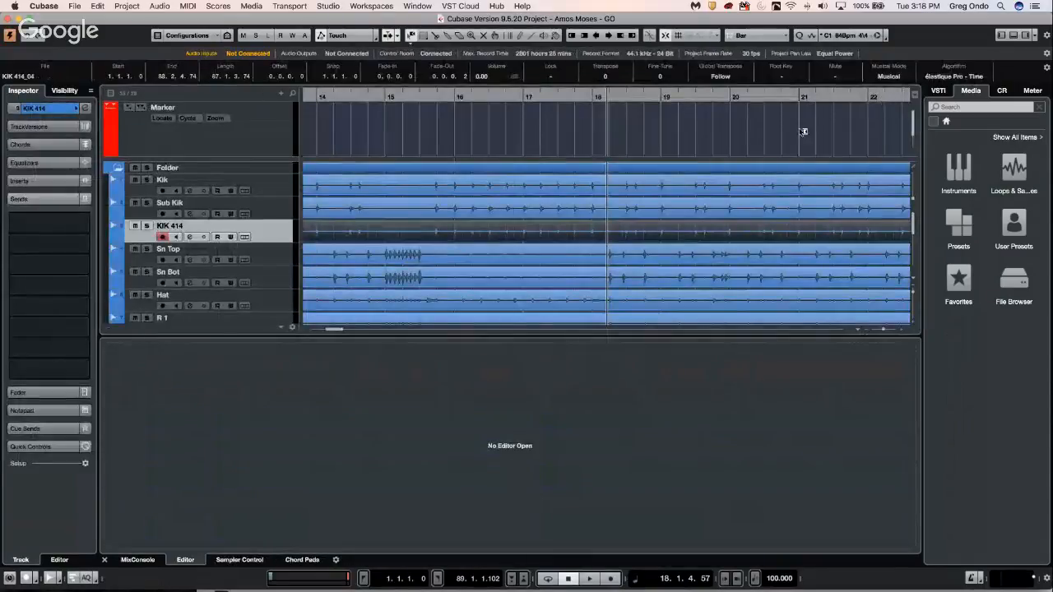
right_click(814, 94)
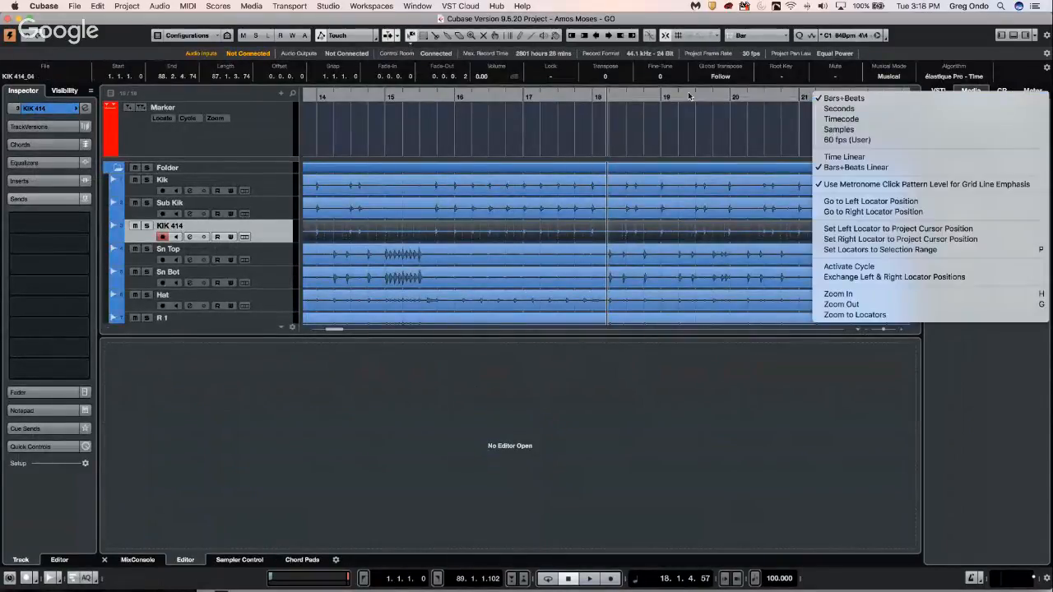
click(78, 8)
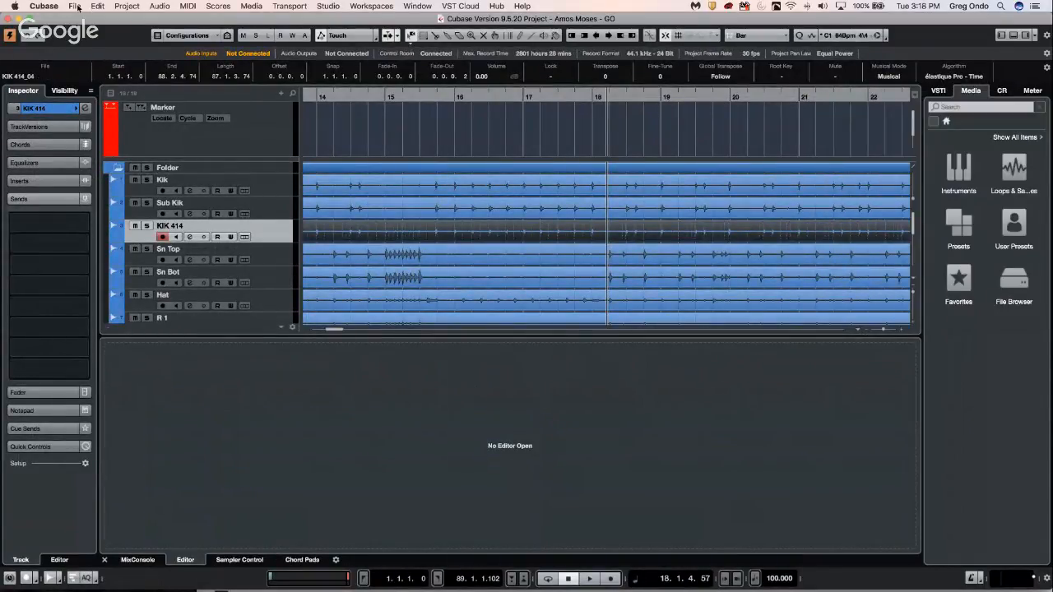
Step: Bring up the "delete september 25" project from the recent projects and close its window
click(76, 7)
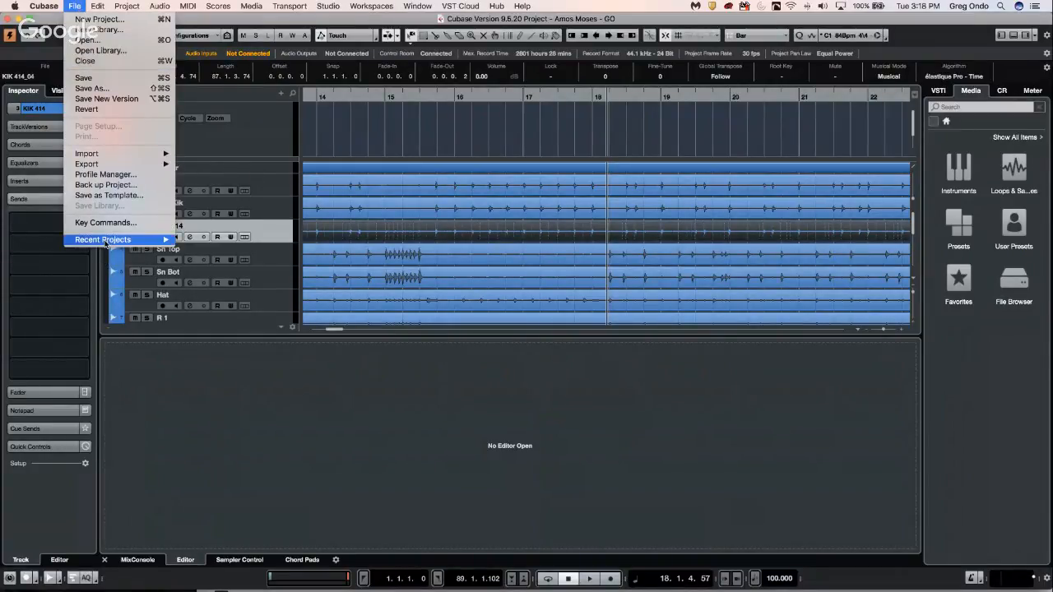
mouse_move(105, 241)
click(303, 250)
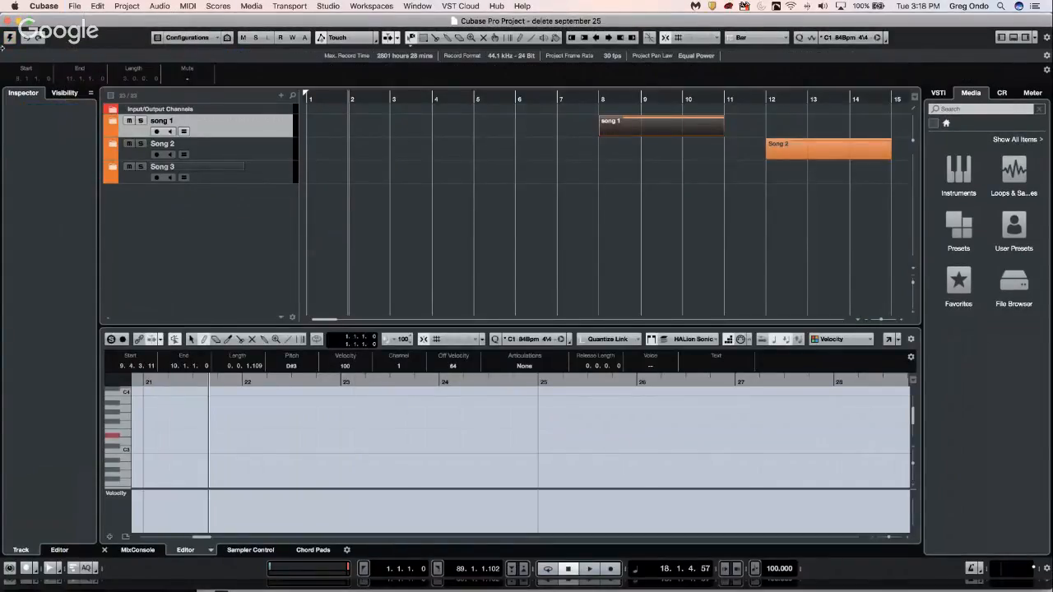
click(8, 21)
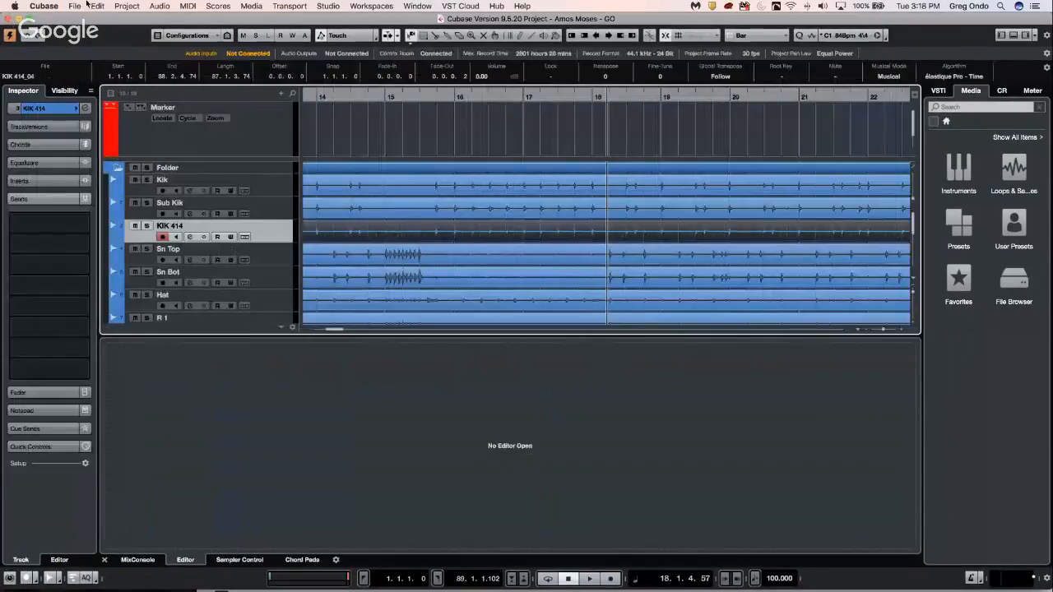
Step: Show the MixConsole in the lower zone and place the project cursor at bar 15
click(433, 97)
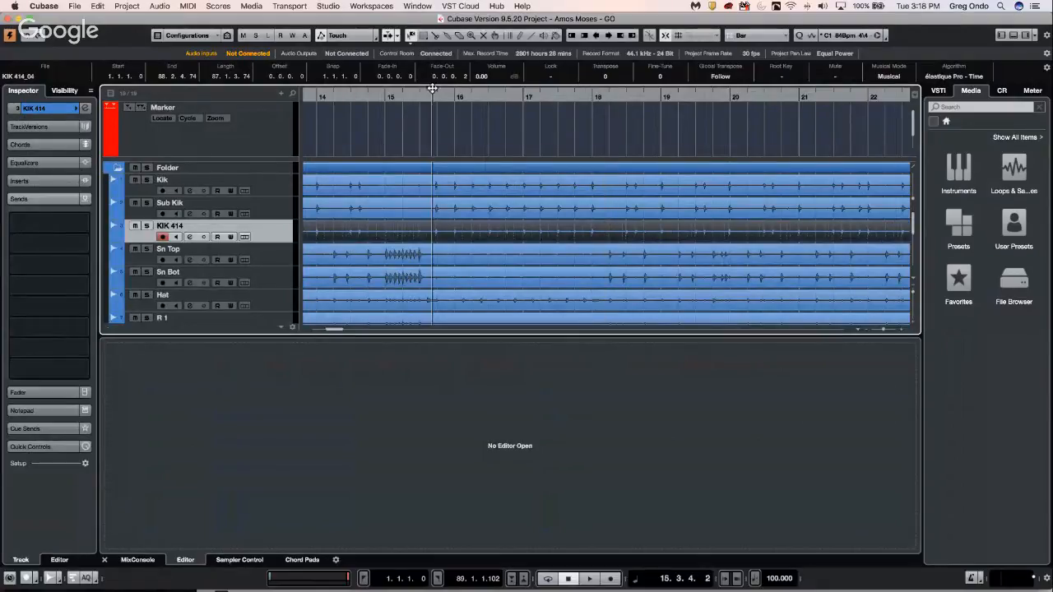
drag(433, 74, 435, 87)
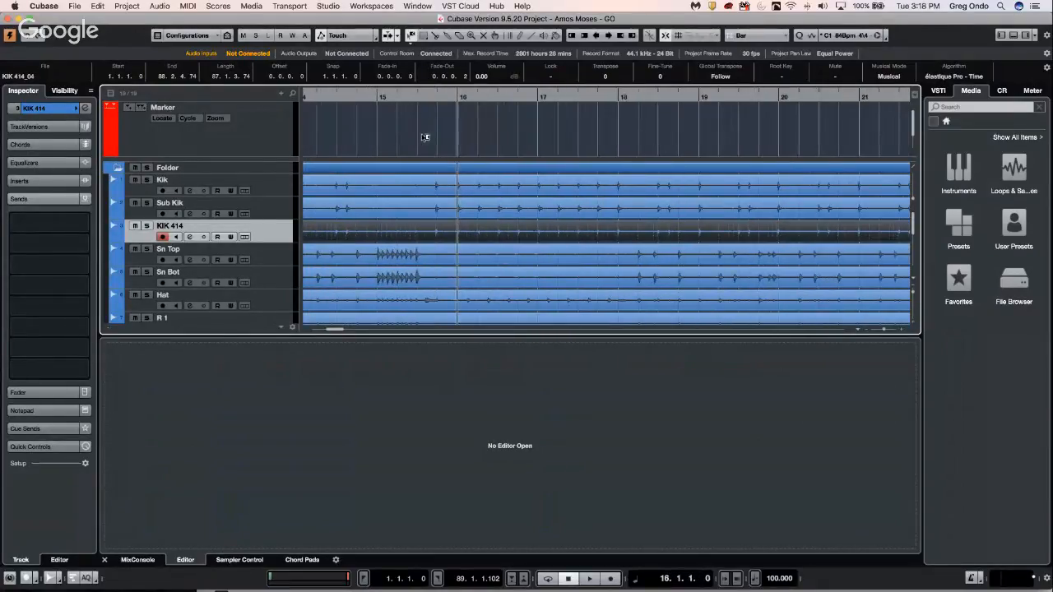
click(138, 559)
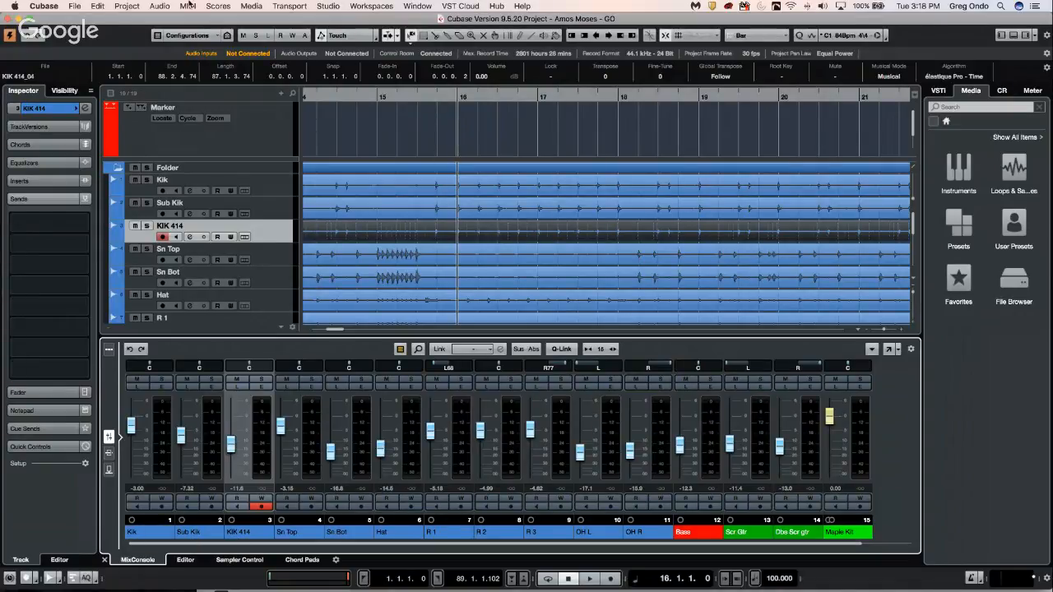
click(74, 6)
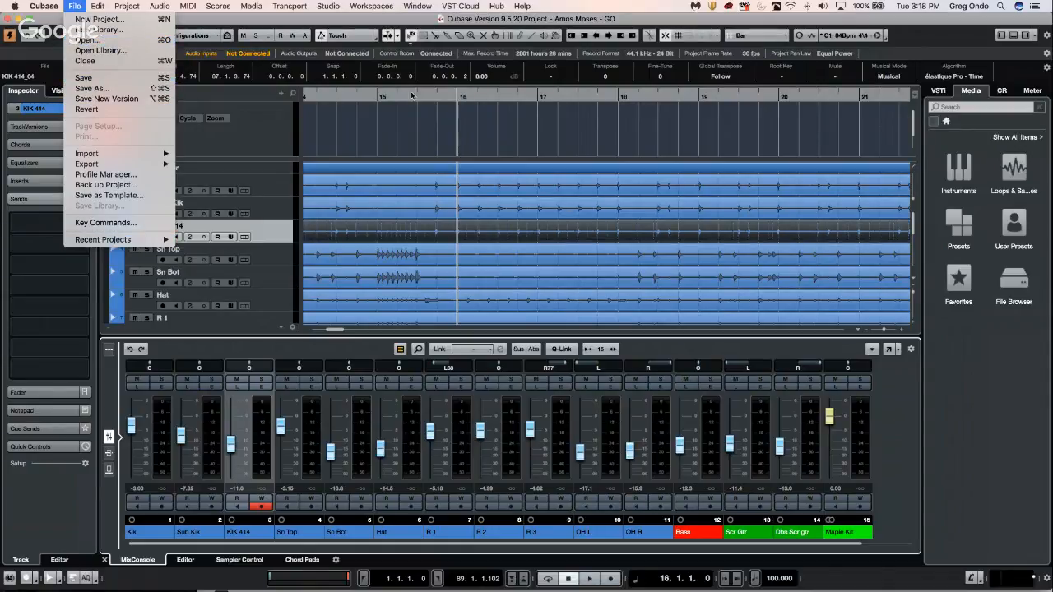
click(380, 96)
drag(391, 96, 387, 3)
Step: Open "delete september 25.cpr" from the Desktop and activate the project
click(75, 6)
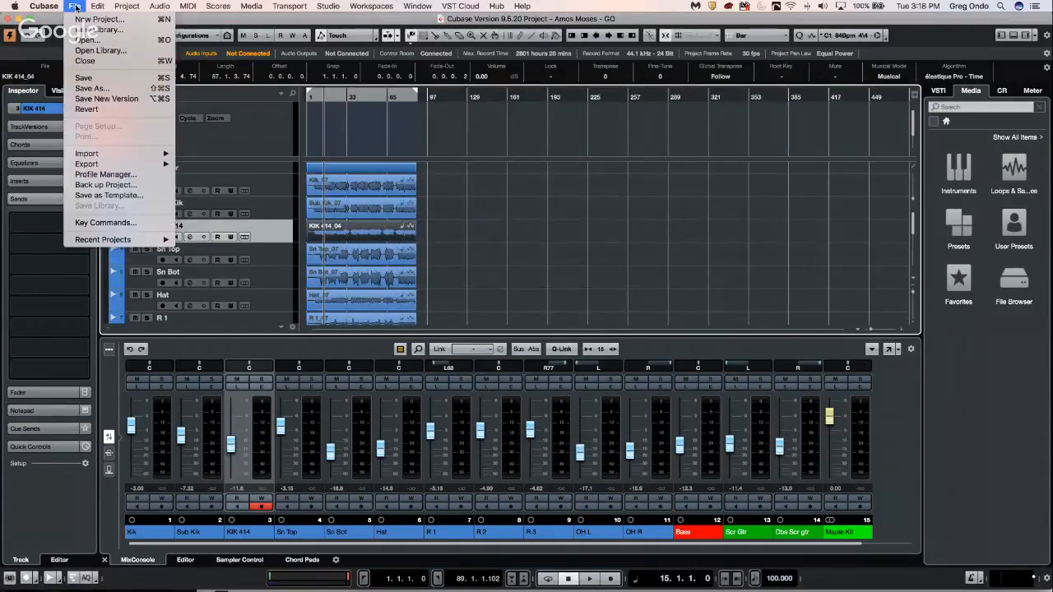
click(95, 41)
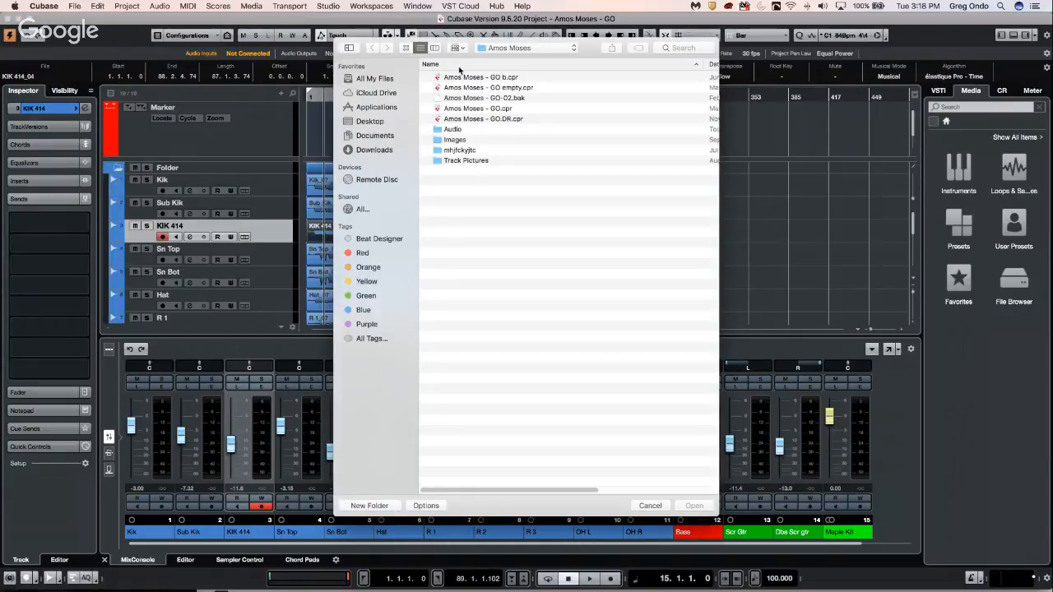
click(374, 121)
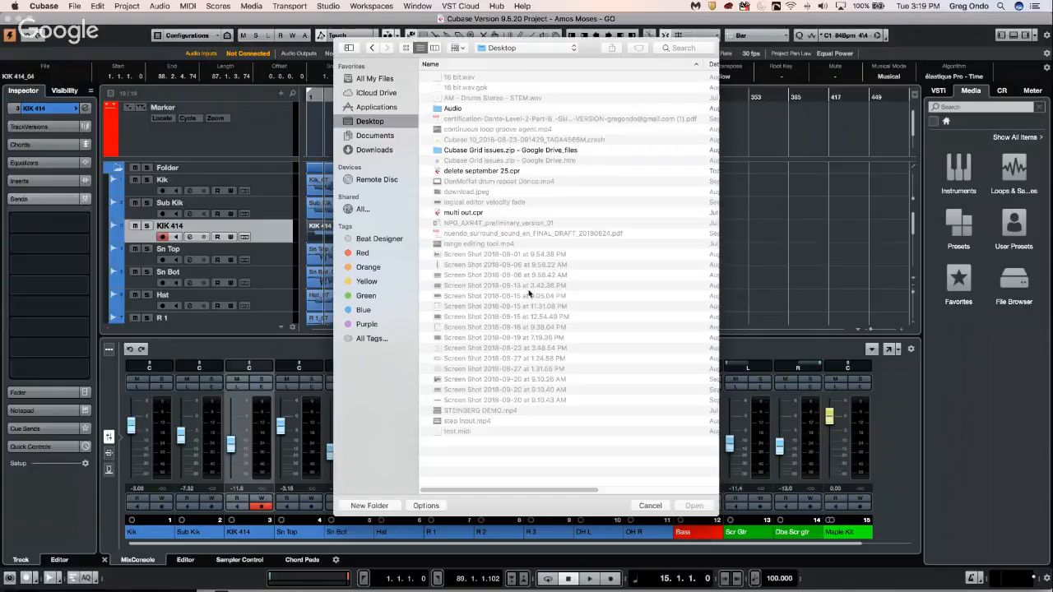
click(482, 171)
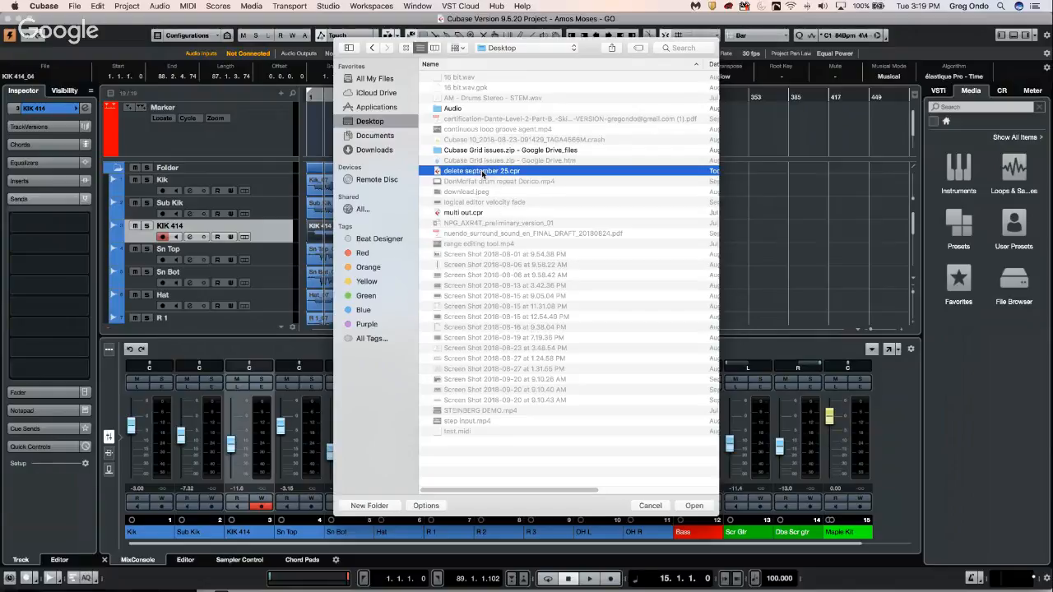
double_click(482, 171)
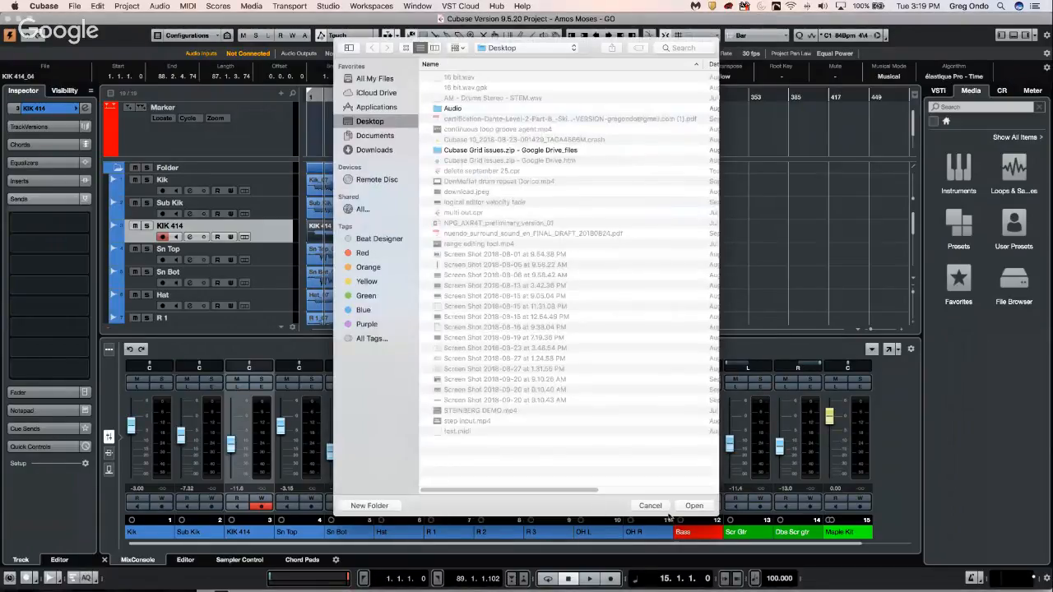
click(707, 506)
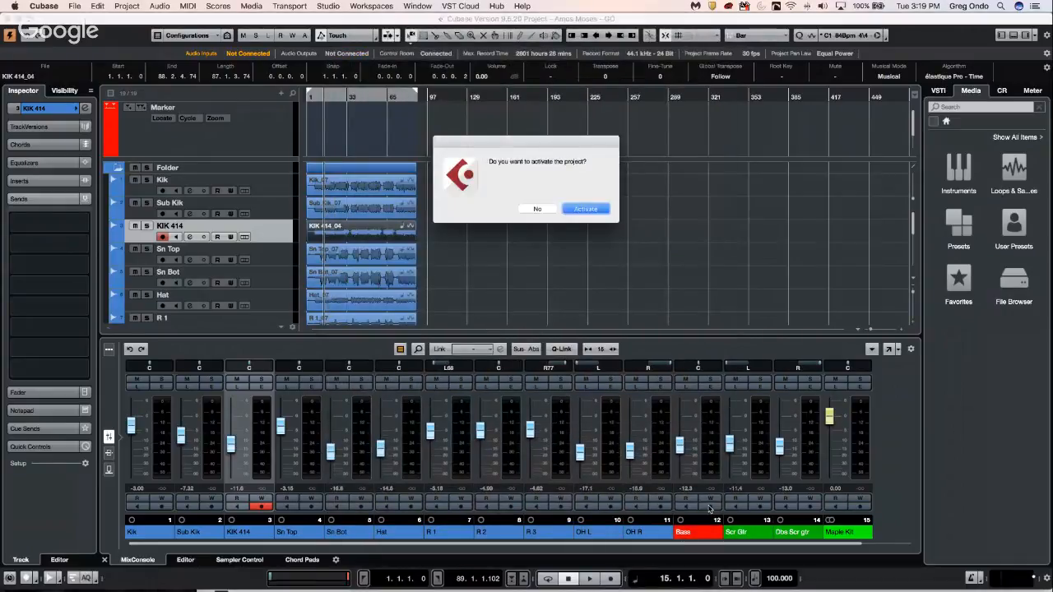
click(581, 213)
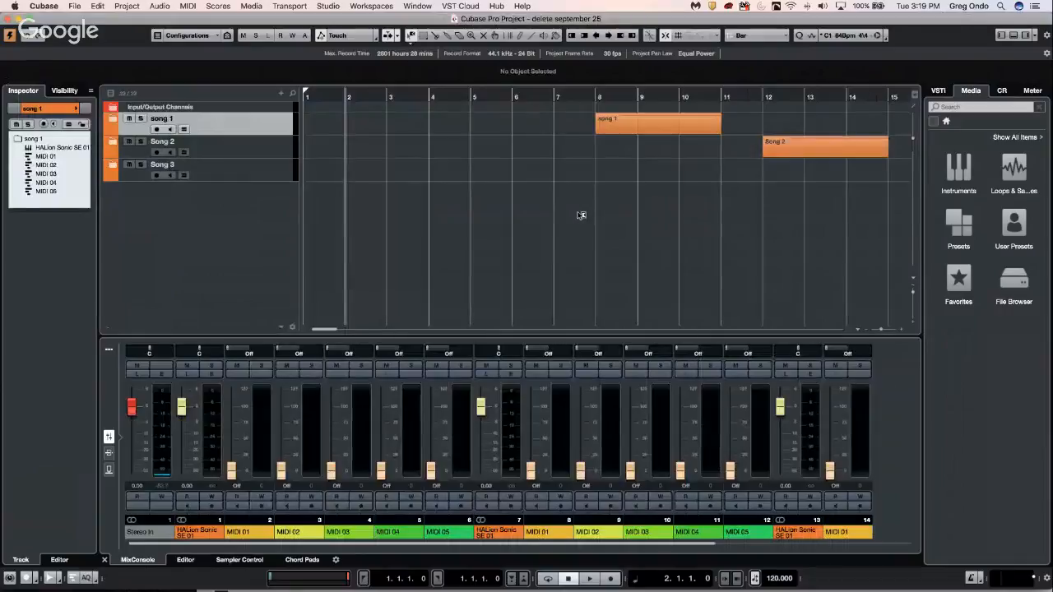
Step: Open the Preferences and examine the Event Display settings, including the Audio, Folders and Tracks pages
click(27, 6)
mouse_move(43, 6)
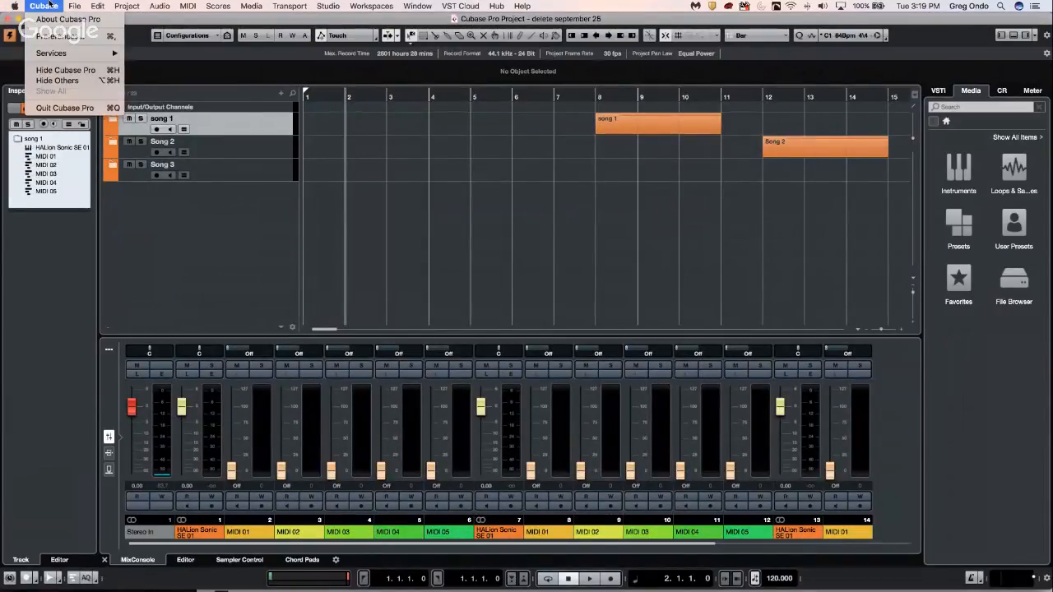
click(54, 36)
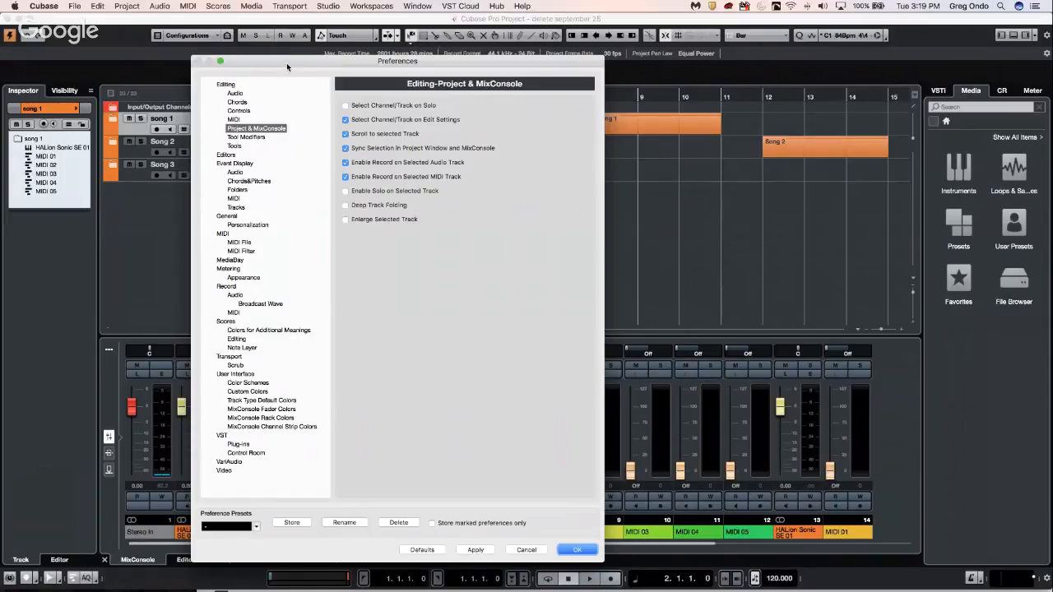
click(230, 164)
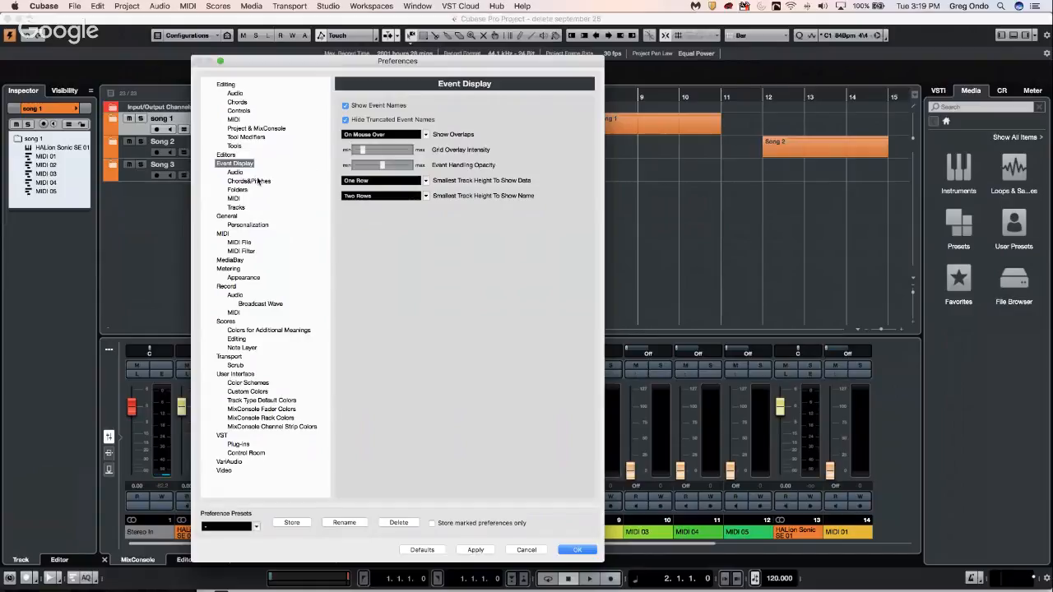
click(235, 208)
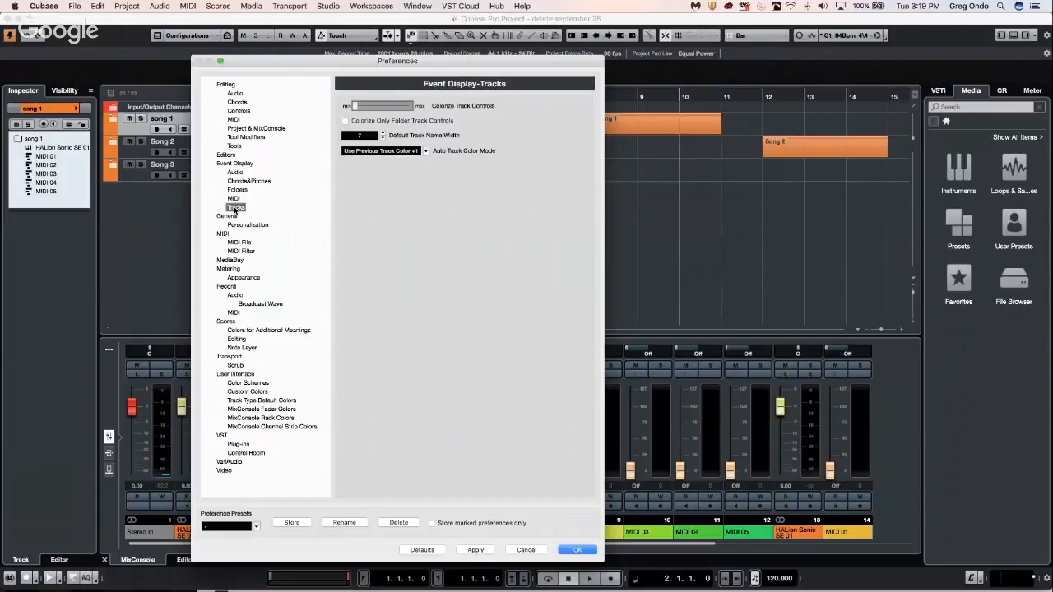
click(243, 163)
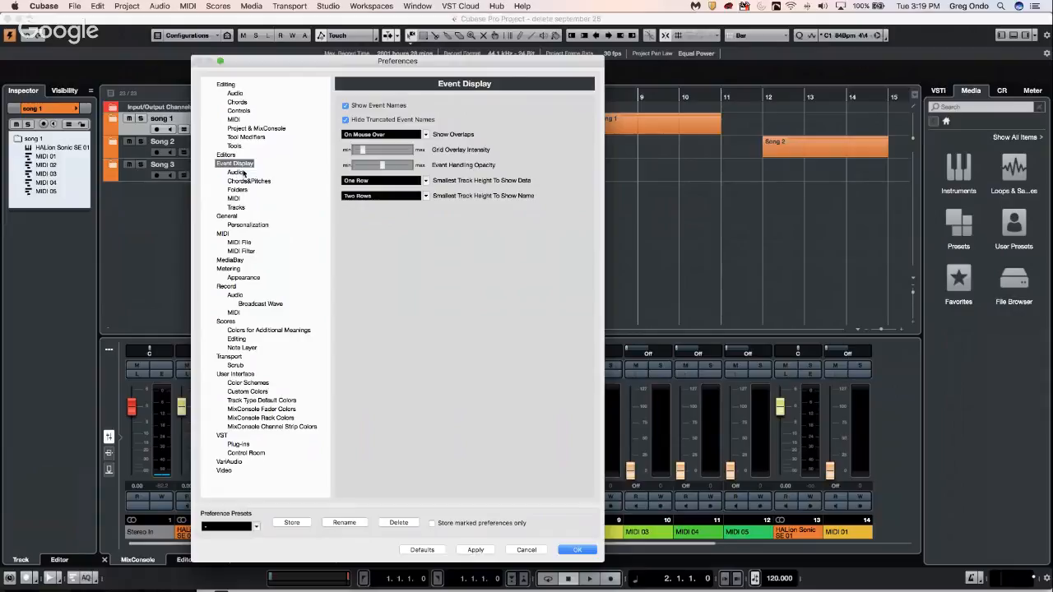
click(237, 172)
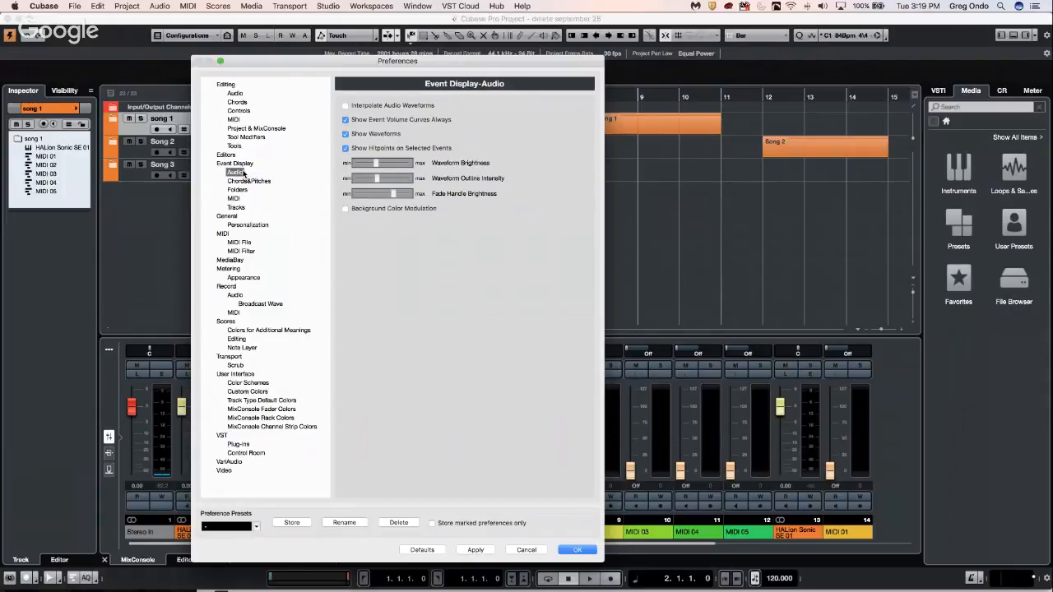
key(Down)
key(Down)
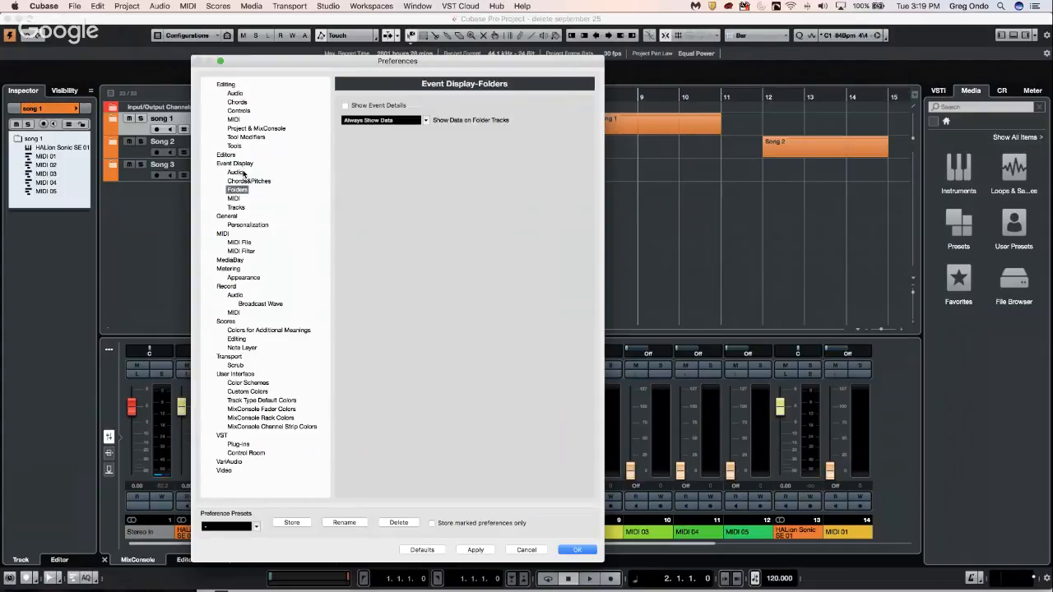
key(Down)
key(Down)
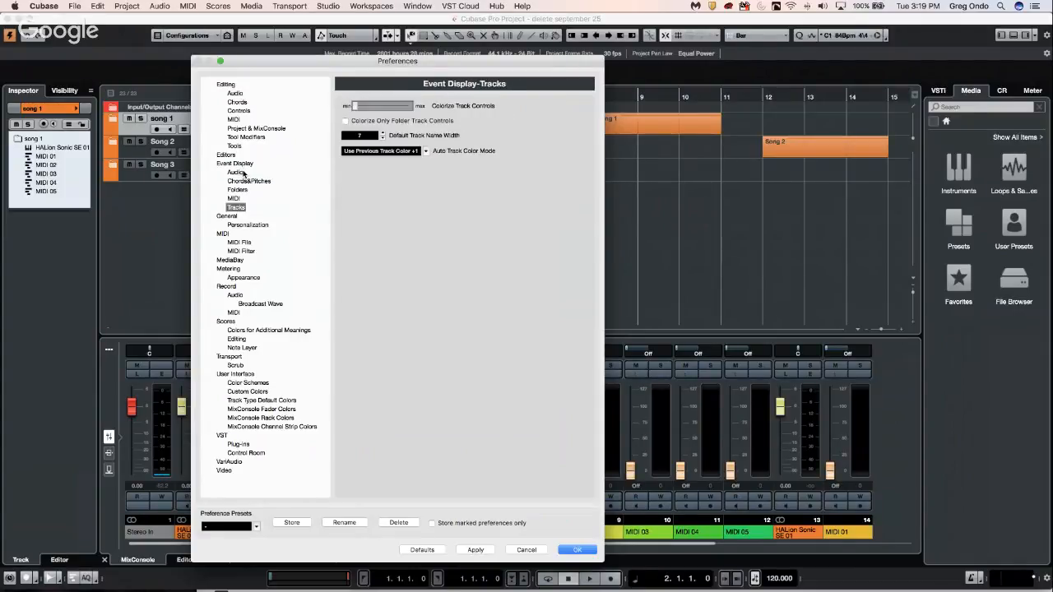
Step: Examine the General and MIDI pages of the Preferences
key(Down)
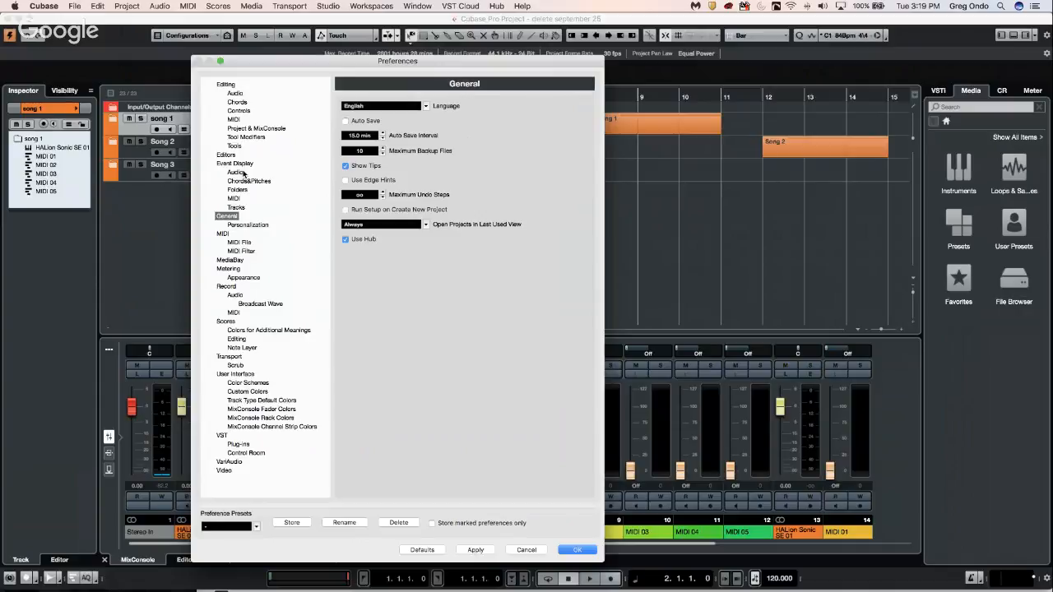
key(Down)
key(Down)
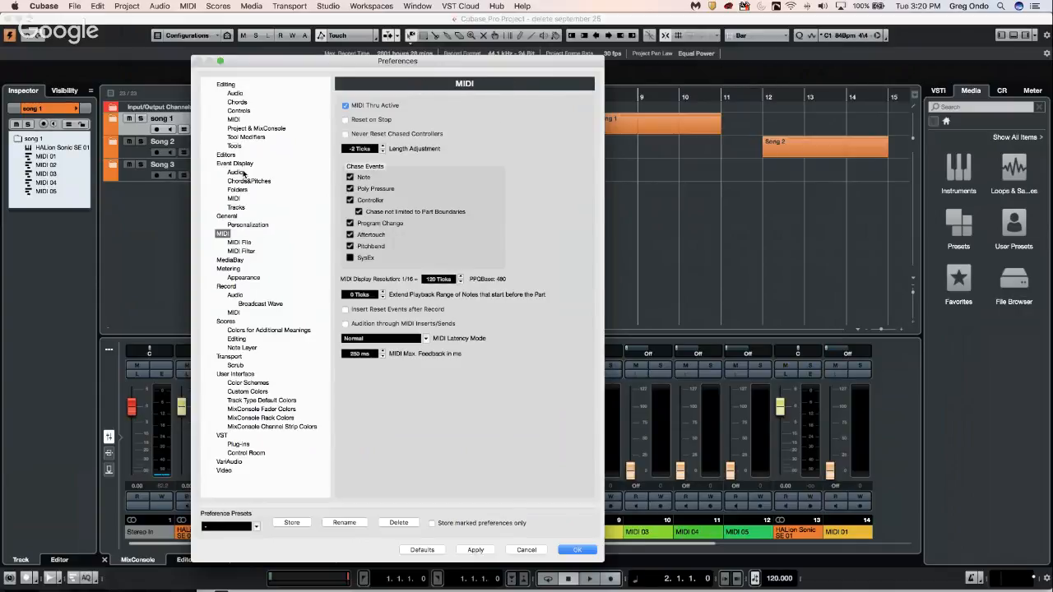
Step: Look through the preference pages from MIDI past Metering, Scores, Transport and User Interface to VST
key(Down)
key(Down)
key(Down)
key(Down)
key(Down)
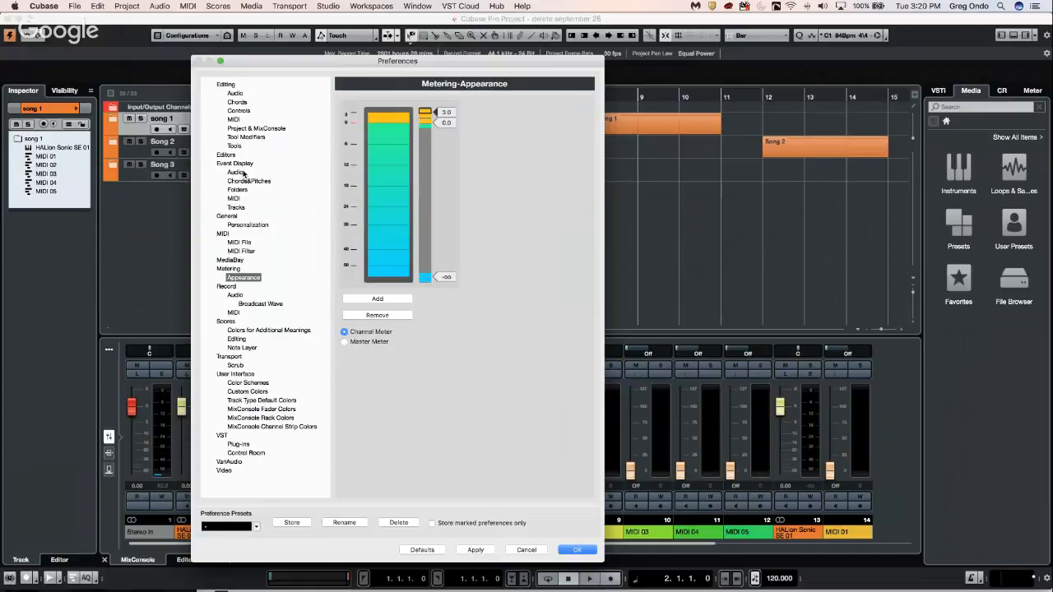
key(Down)
key(Down)
key(Down)
key(Down)
key(Down)
key(Down)
key(Down)
key(Down)
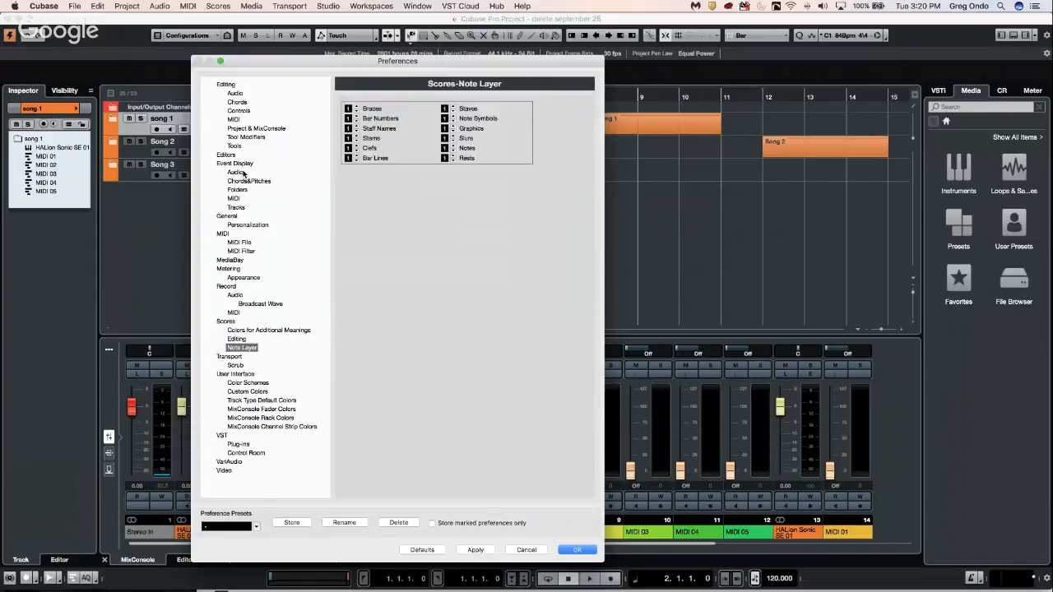
key(Down)
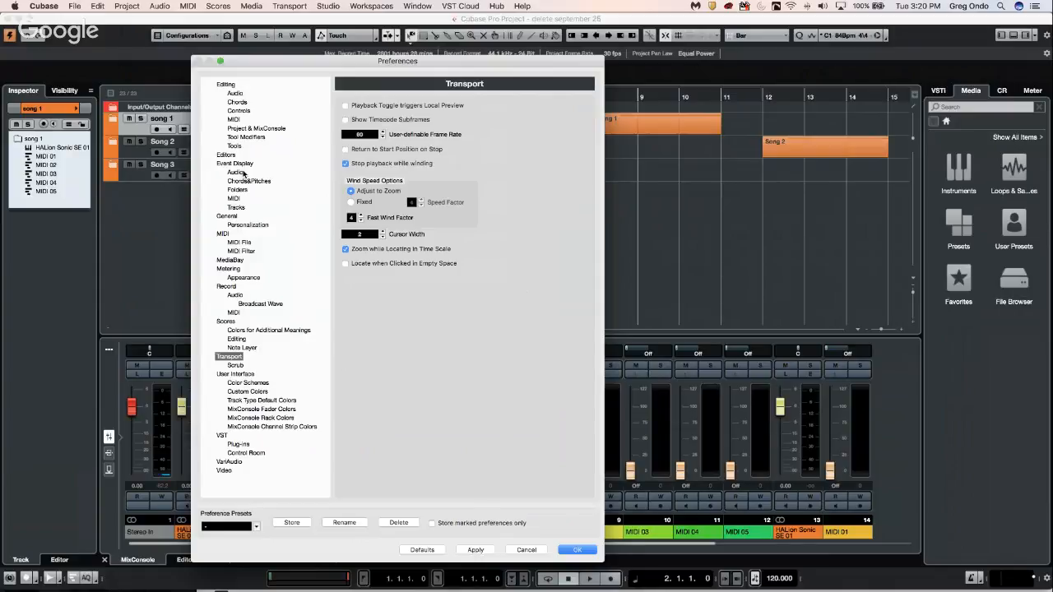
key(Down)
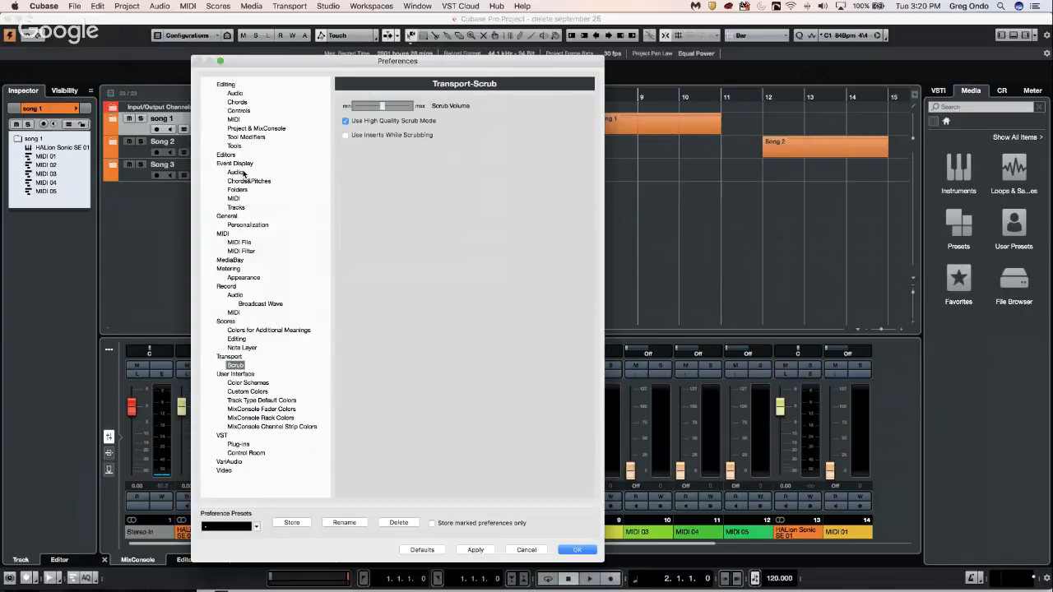
key(Down)
key(Down)
key(Down)
key(Down)
key(Down)
key(Down)
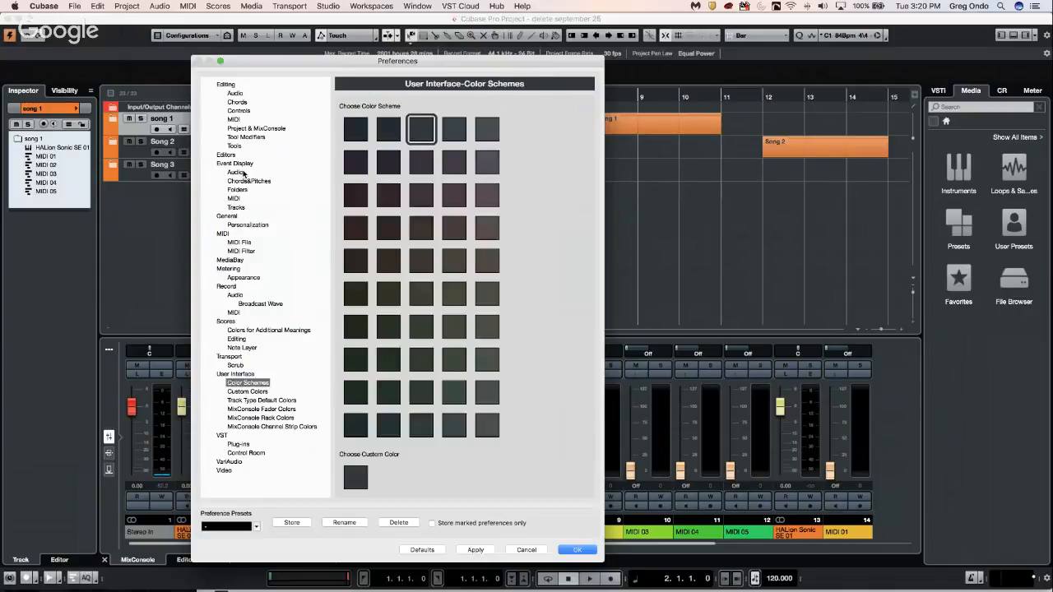
key(Down)
key(Down)
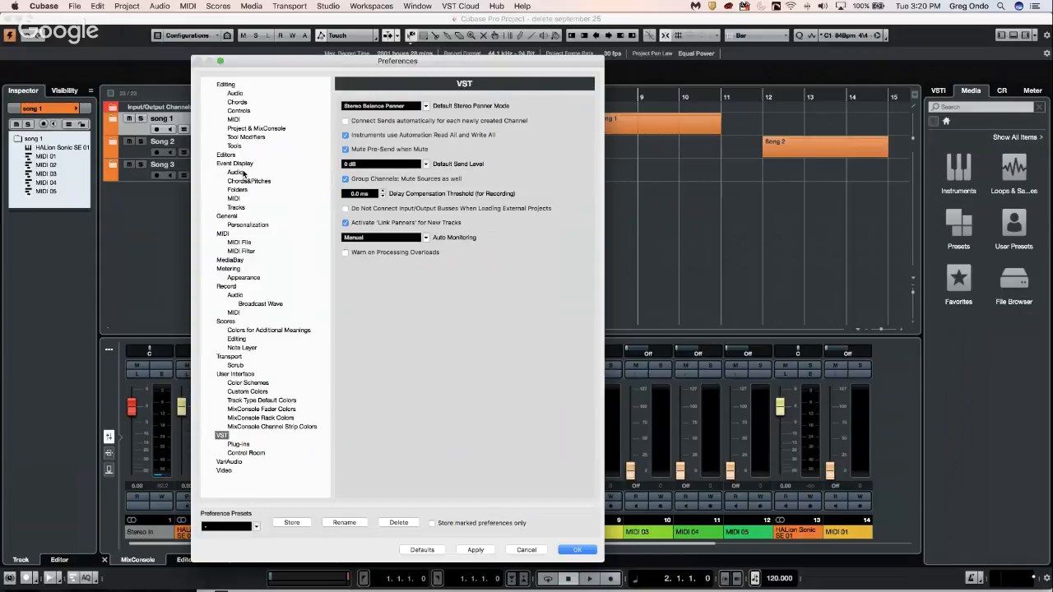
Step: Go back up through the preference pages, checking Transport on the way, and review the main Editing page
key(Up)
key(Up)
key(Up)
key(Up)
key(Up)
key(Up)
key(Up)
key(Up)
key(Up)
key(Up)
key(Up)
key(Up)
key(Up)
key(Up)
key(Up)
key(Up)
key(Up)
key(Up)
key(Up)
key(Up)
key(Up)
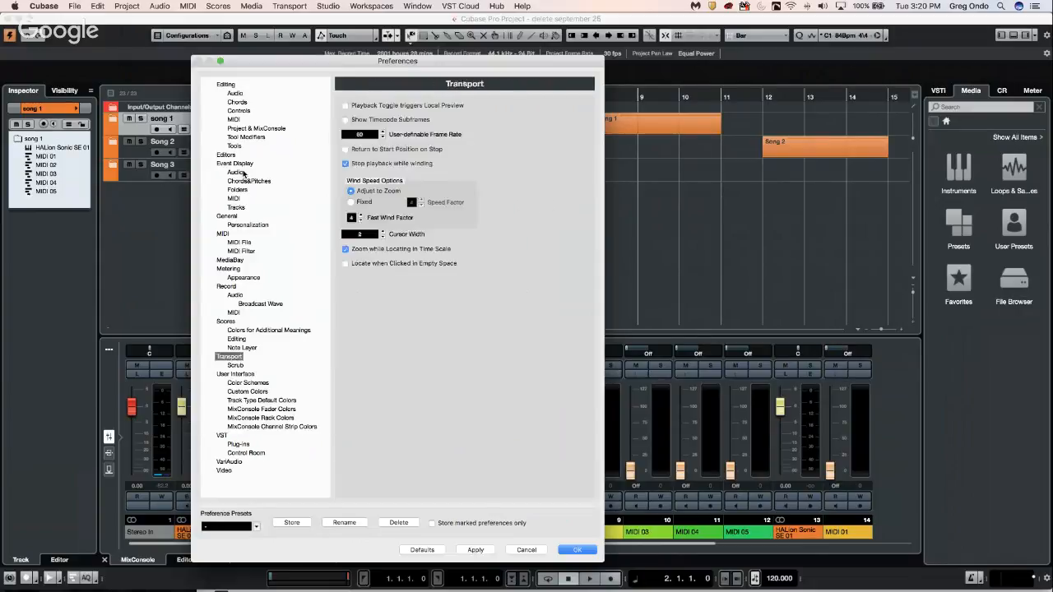
key(Up)
key(Up)
key(Up)
key(Up)
key(Up)
key(Up)
key(Up)
key(Up)
key(Up)
key(Up)
key(Up)
key(Up)
key(Up)
key(Up)
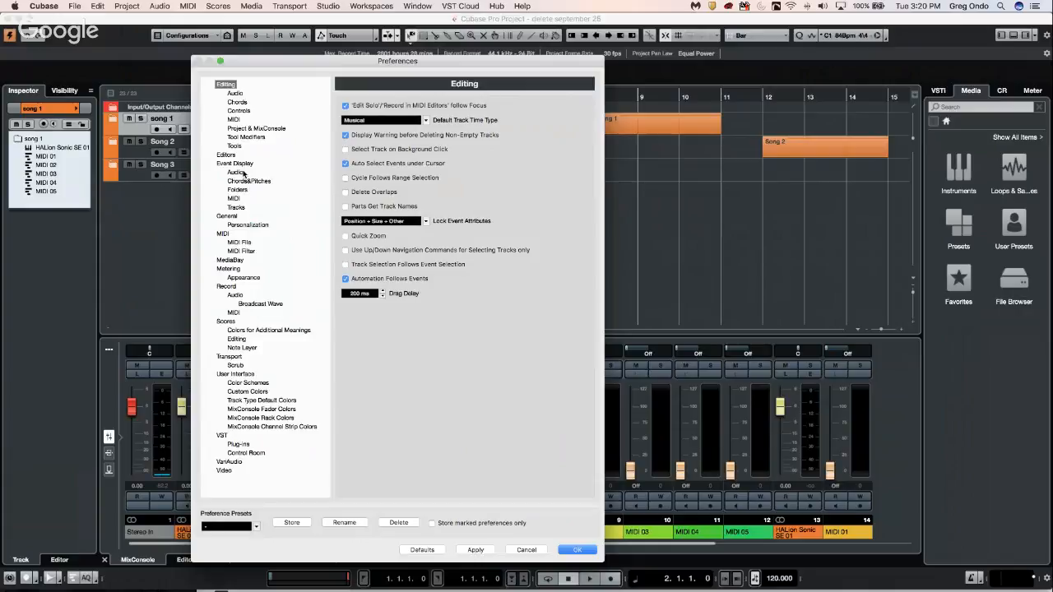
Step: Review the Editing preference subpages from Audio through Tool Modifiers, and close the preferences without saving changes
key(Down)
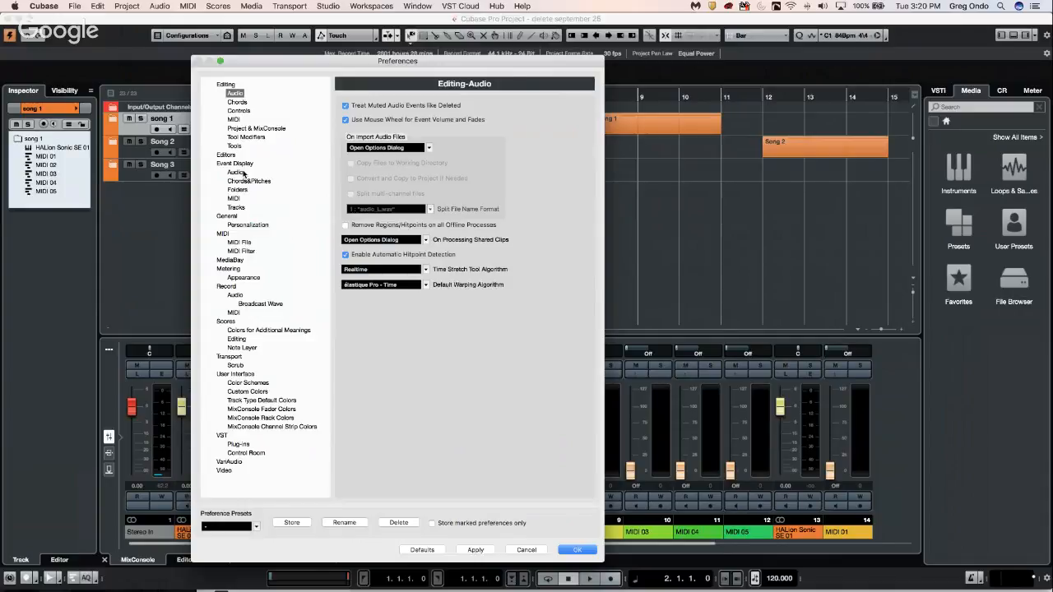
key(Down)
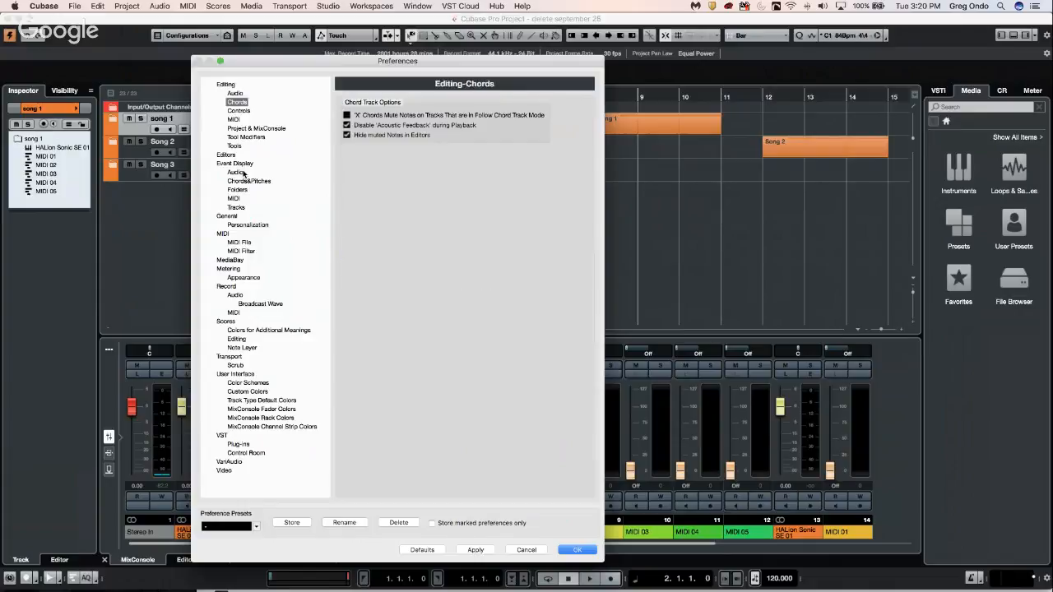
key(Down)
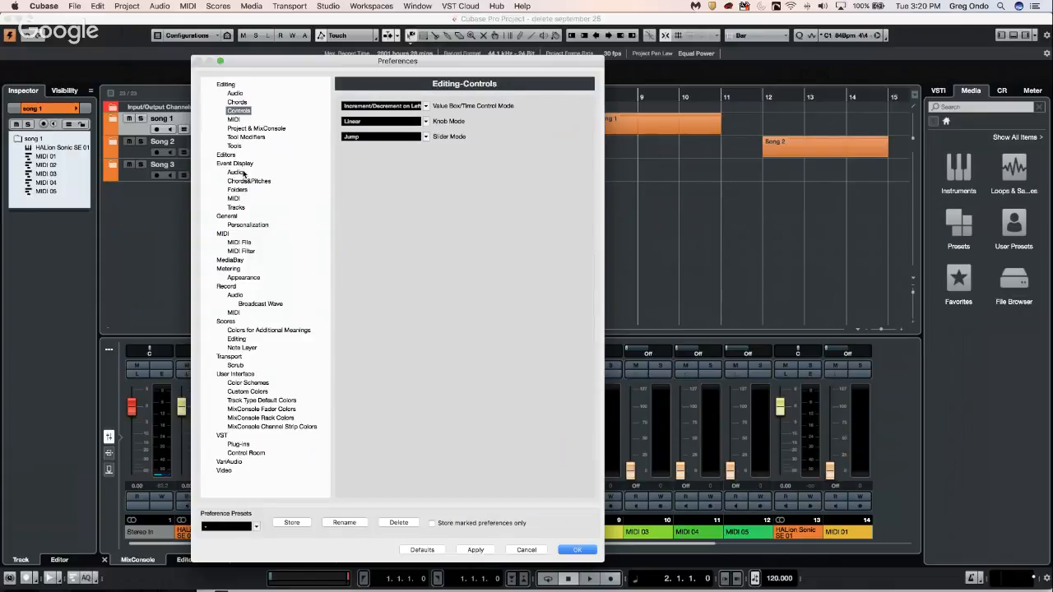
key(Down)
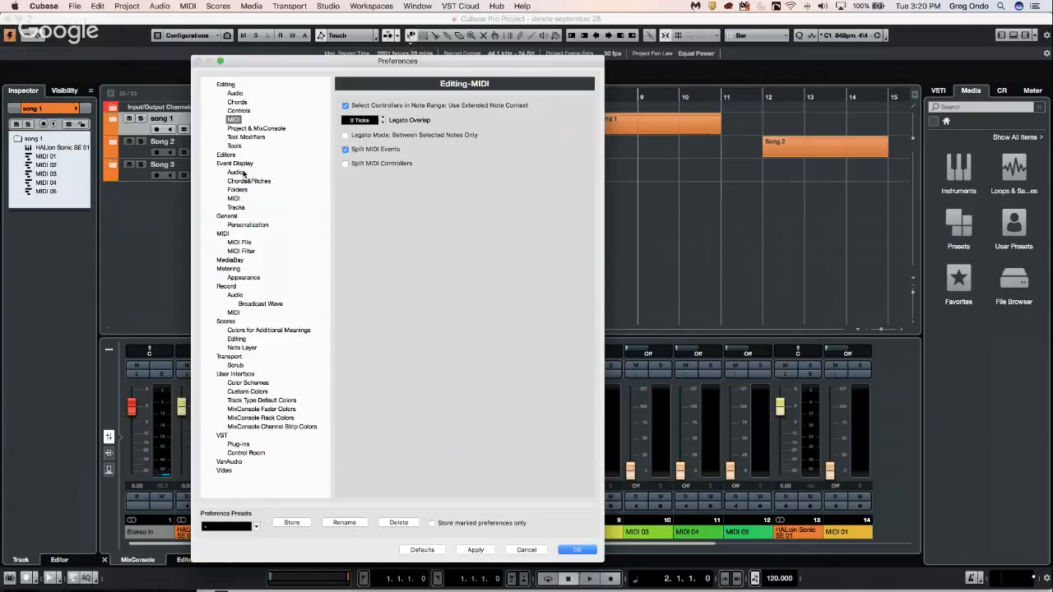
key(Down)
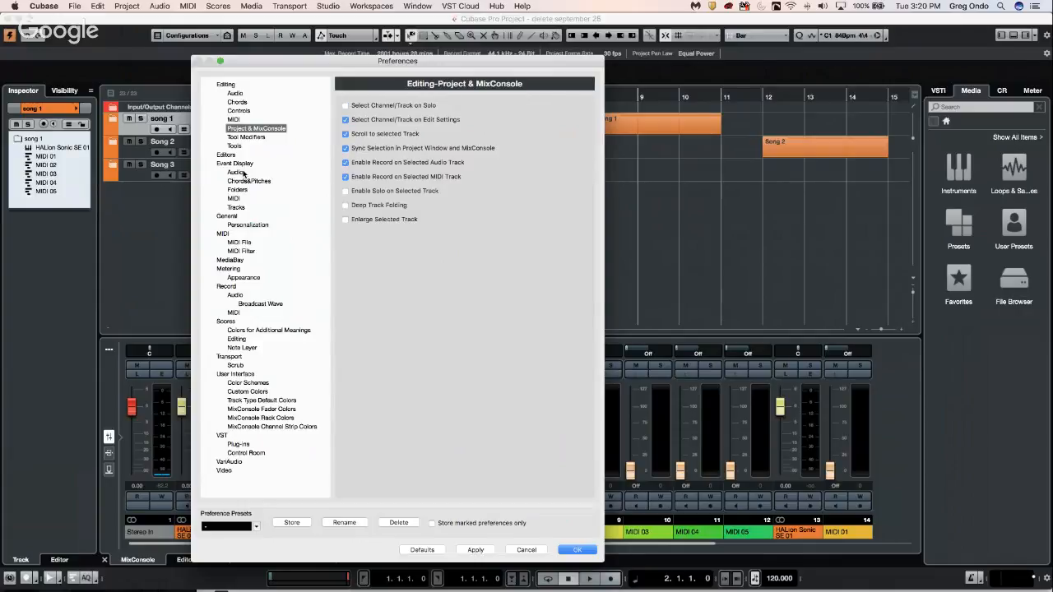
key(Down)
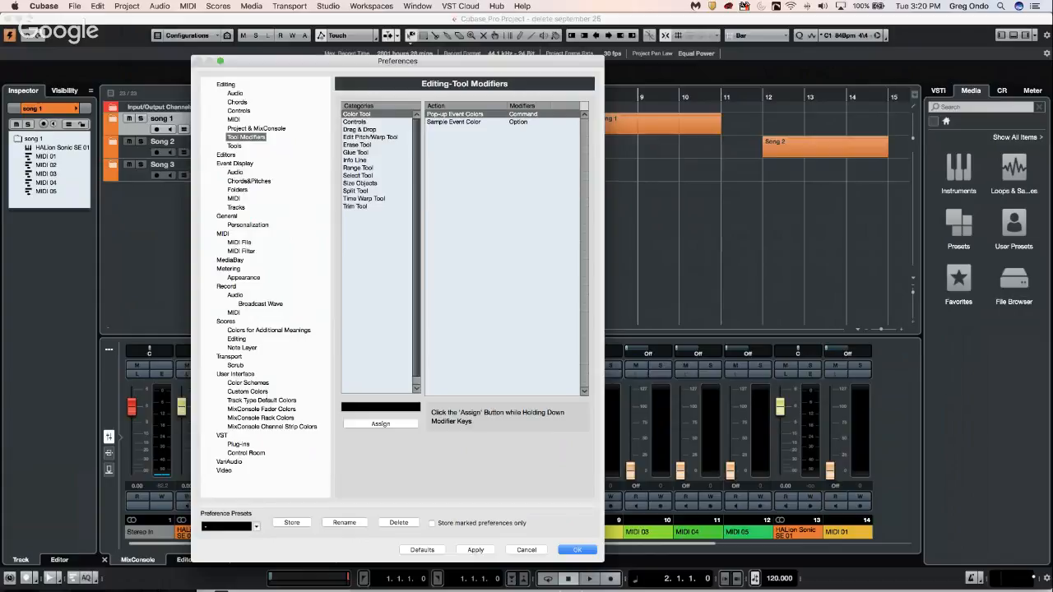
click(527, 550)
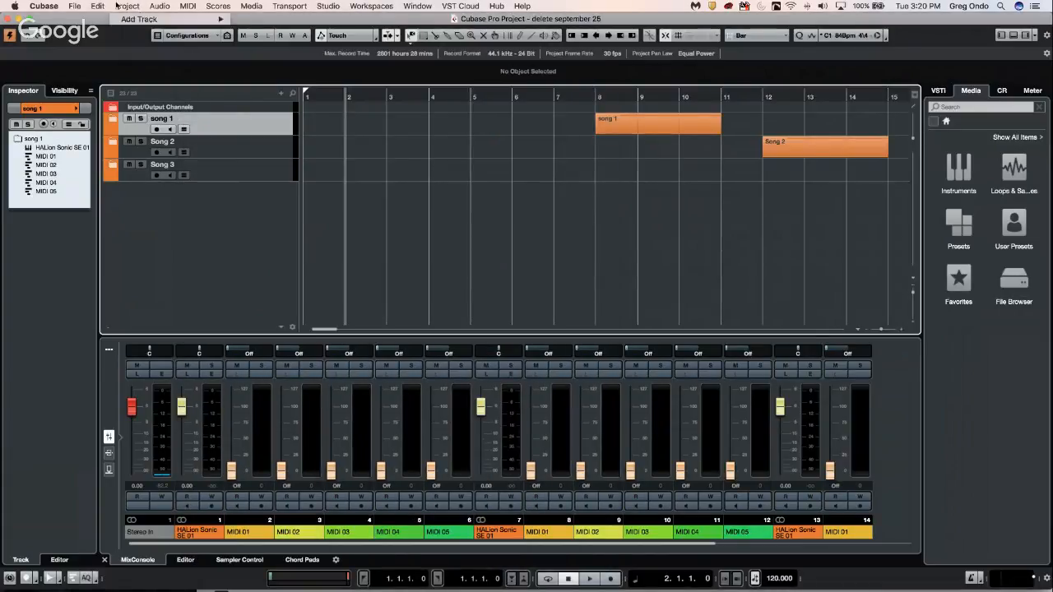
click(117, 6)
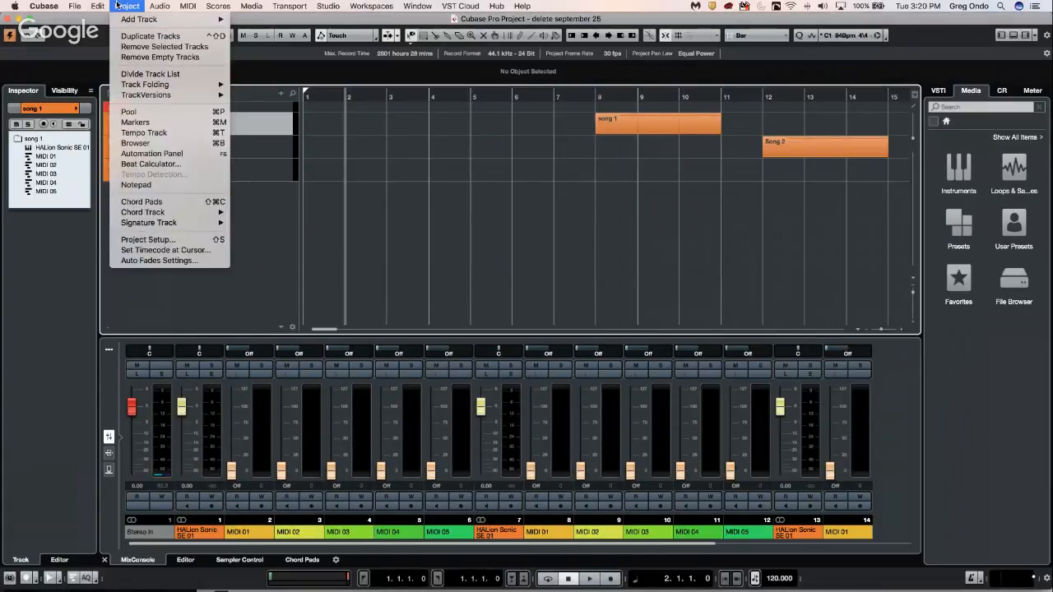
mouse_move(114, 20)
mouse_move(159, 5)
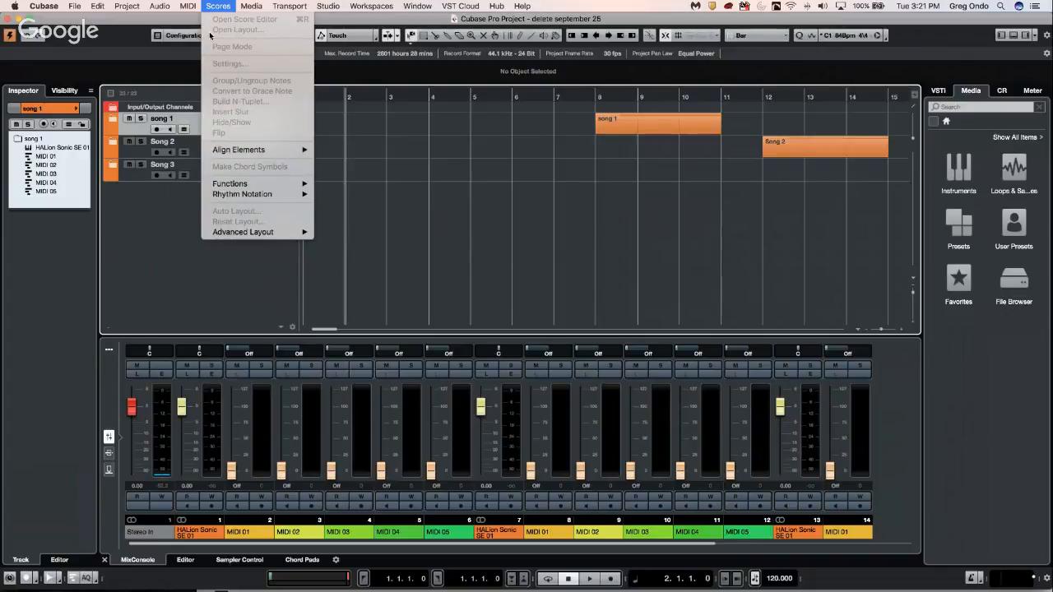
click(432, 147)
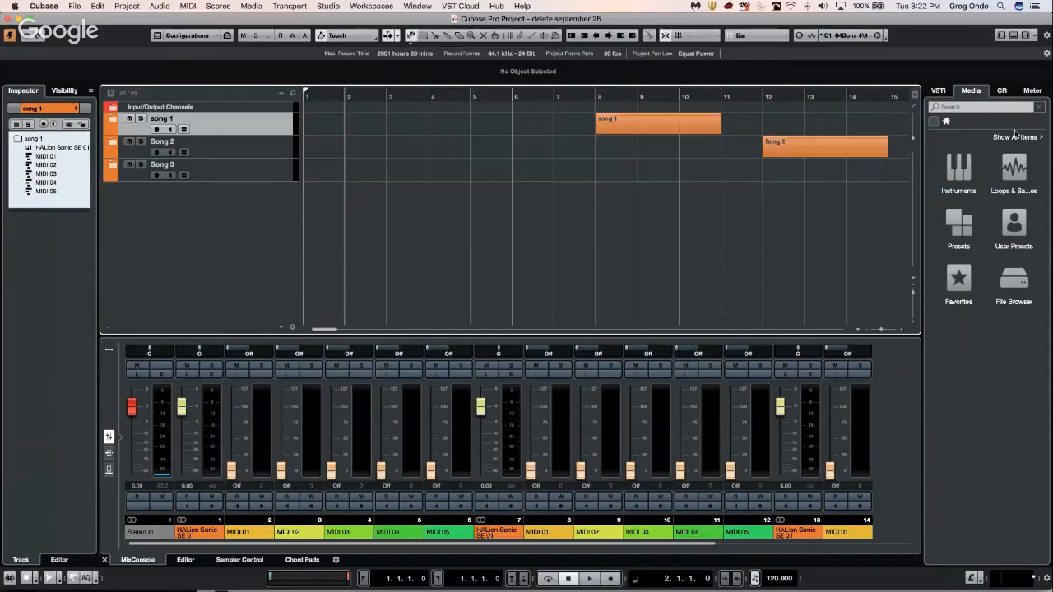
Step: Add one instrument track with the Groove Agent drum instrument, routed to Stereo Out, from the VST instrument rack
click(942, 92)
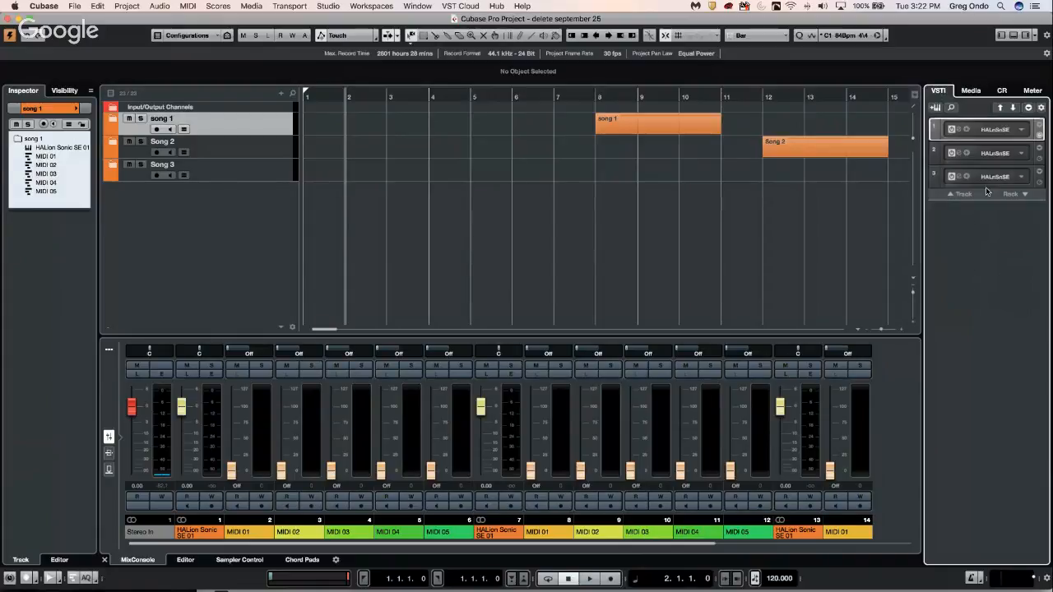
click(952, 195)
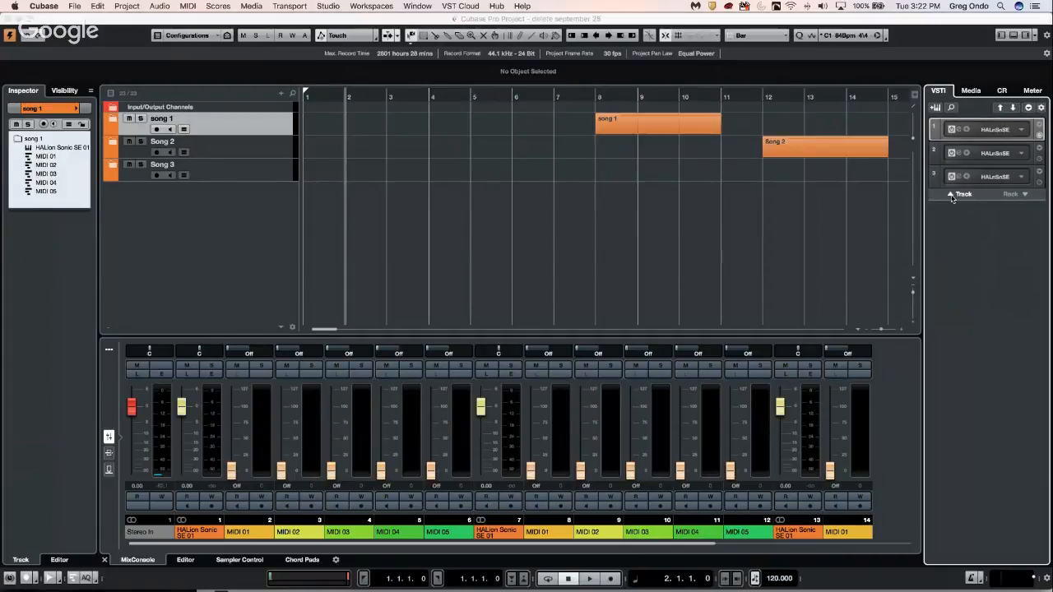
click(474, 180)
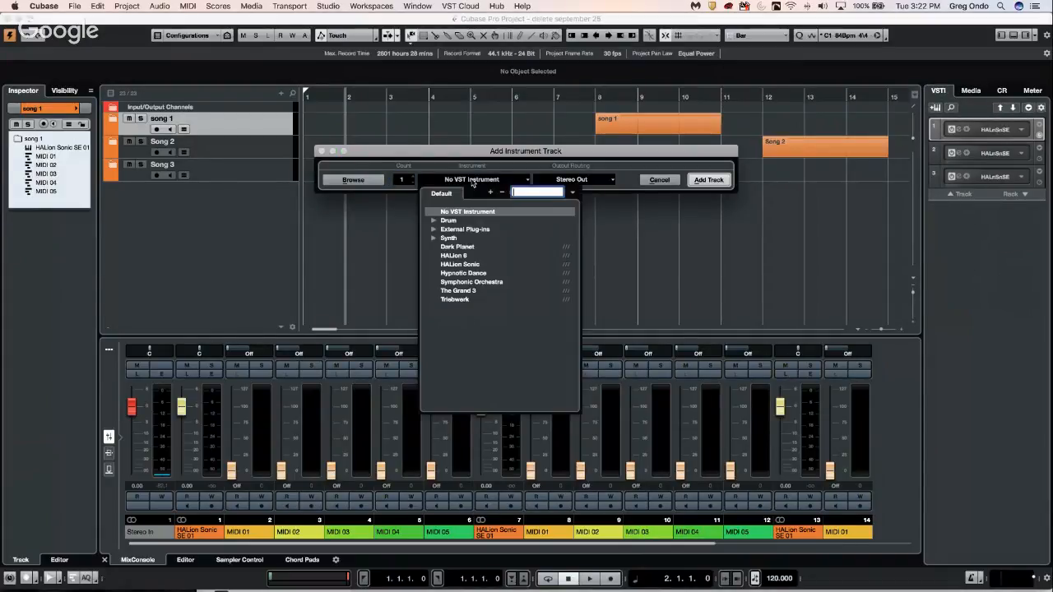
click(434, 221)
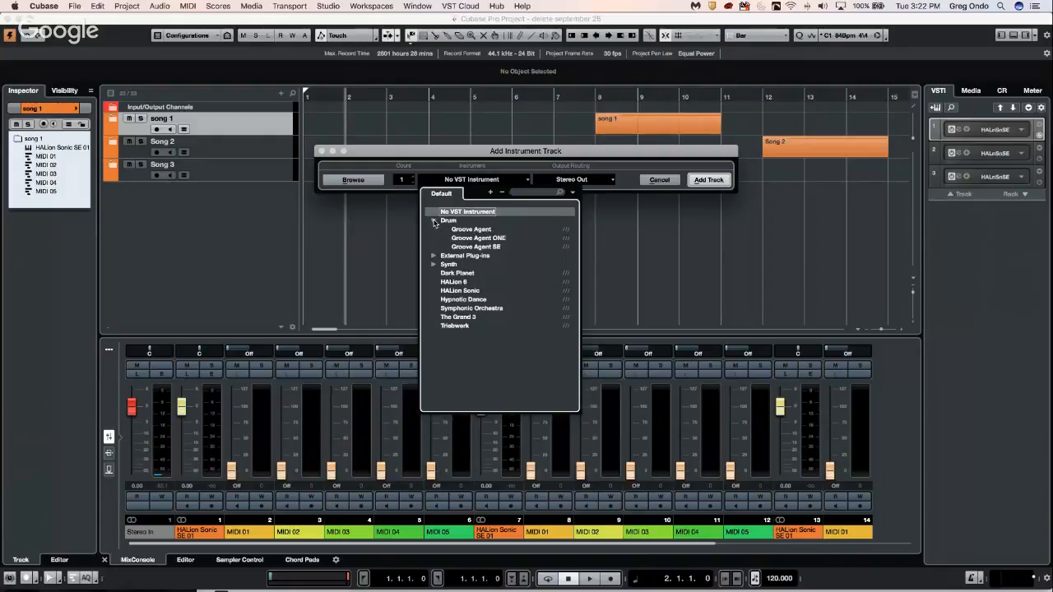
click(480, 229)
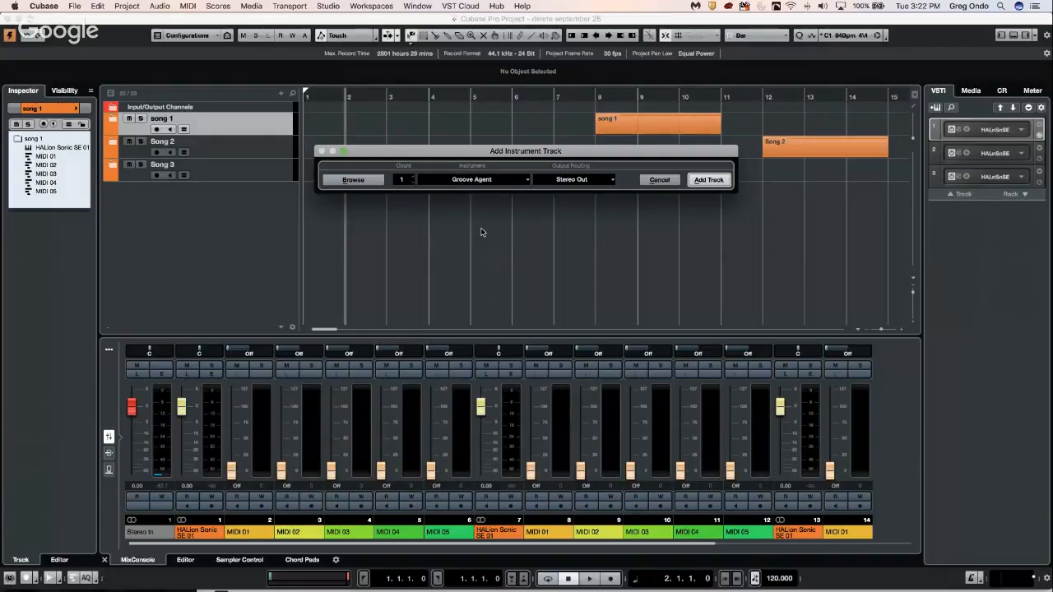
click(704, 180)
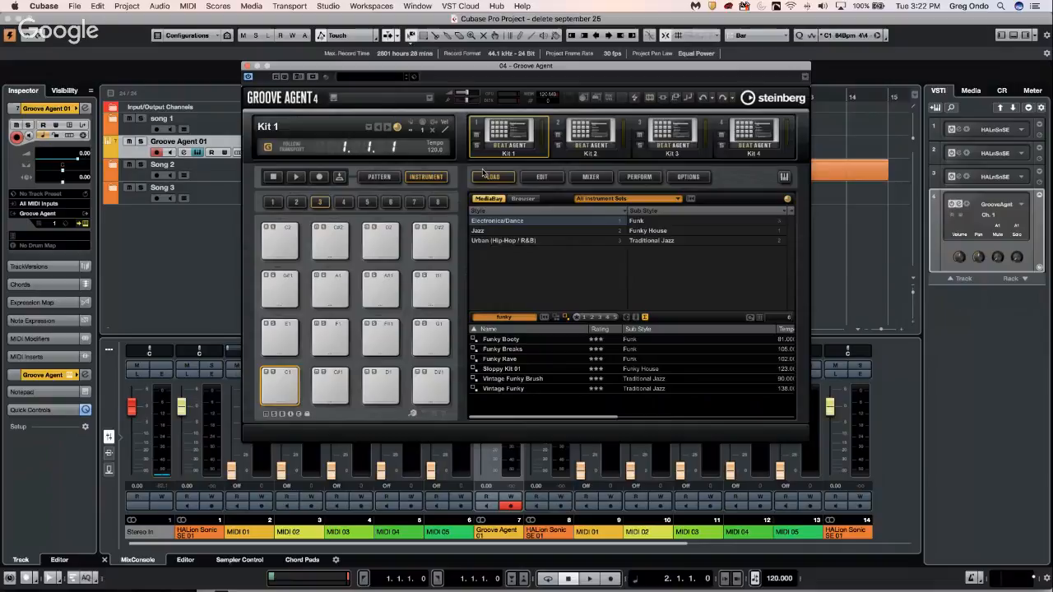
Step: Select the D2 and C#1 pads in Groove Agent, check the pad lock options, and show the pad information
click(390, 232)
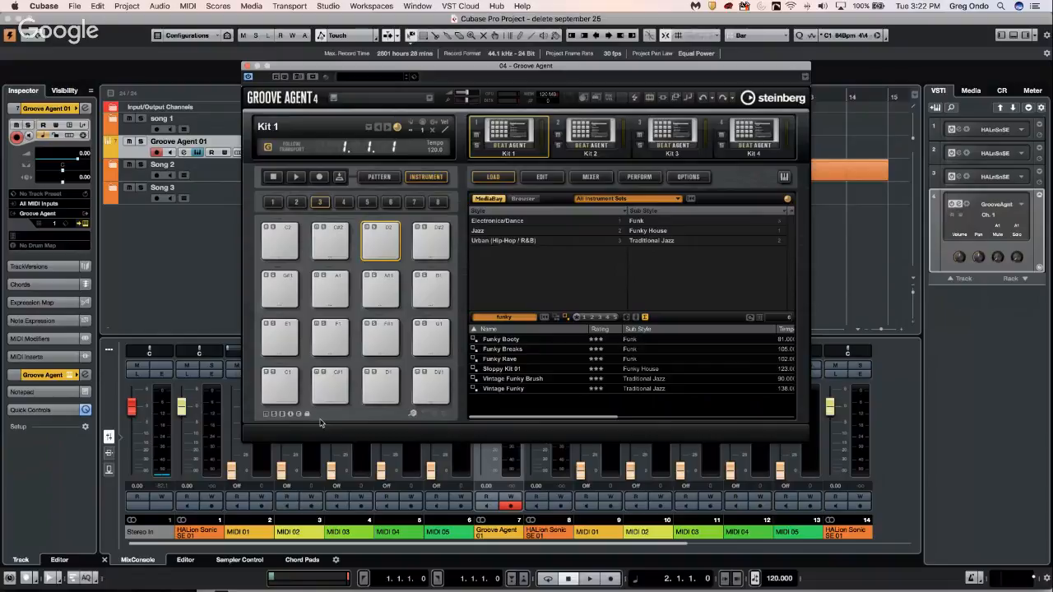
click(334, 393)
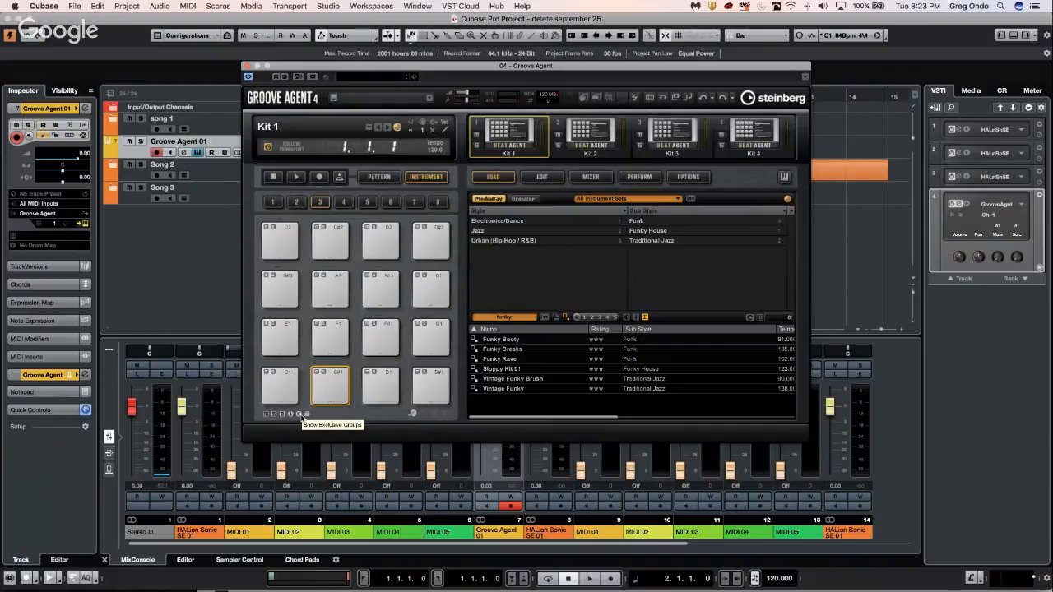
click(307, 415)
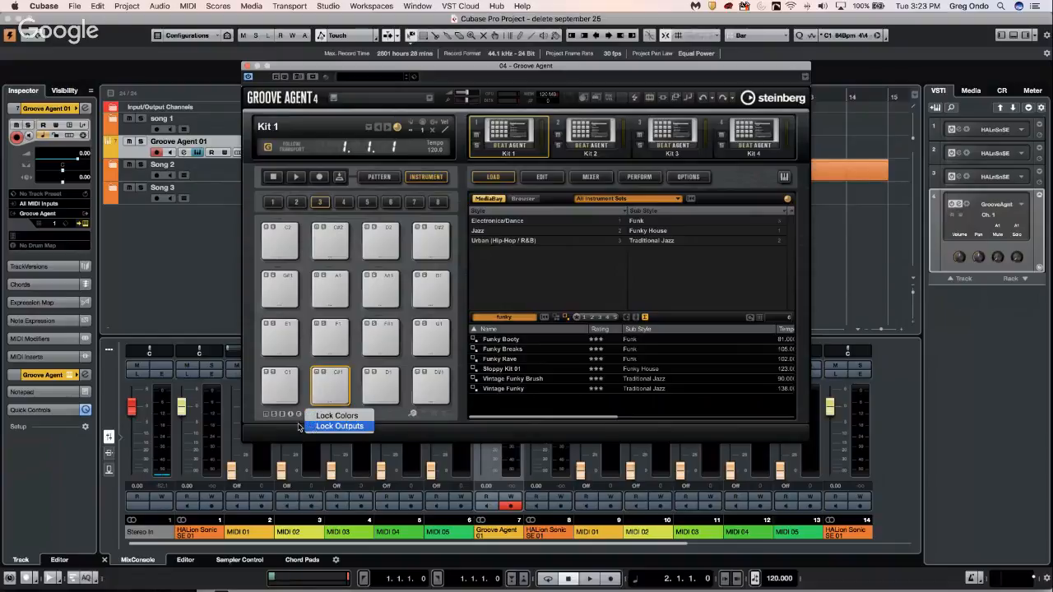
click(290, 416)
click(290, 415)
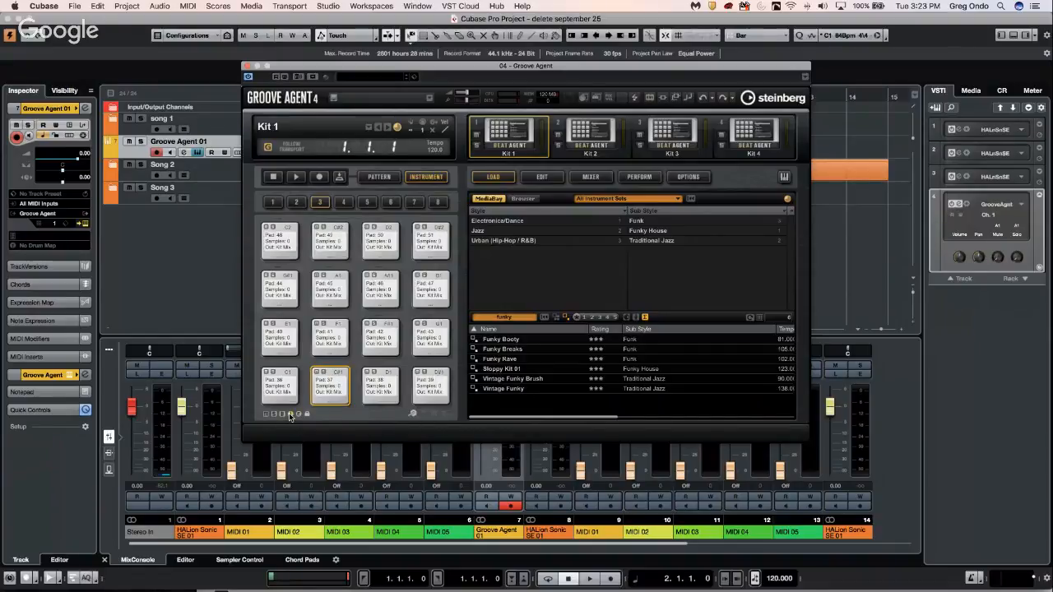
Step: Examine the available commands and color choices for the D2 pad, and hide the pad information
click(388, 231)
right_click(388, 231)
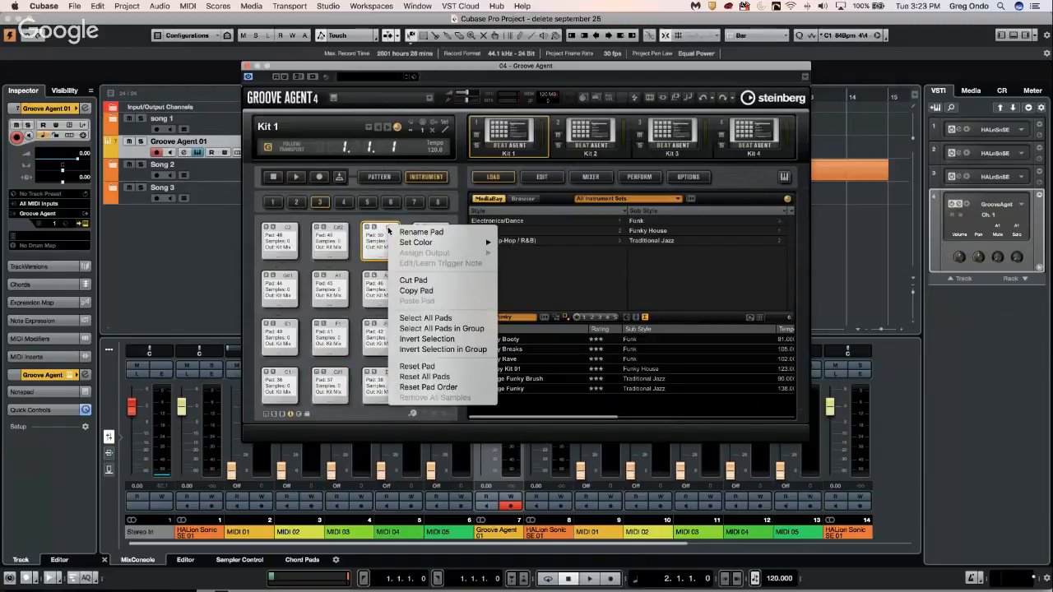
mouse_move(474, 243)
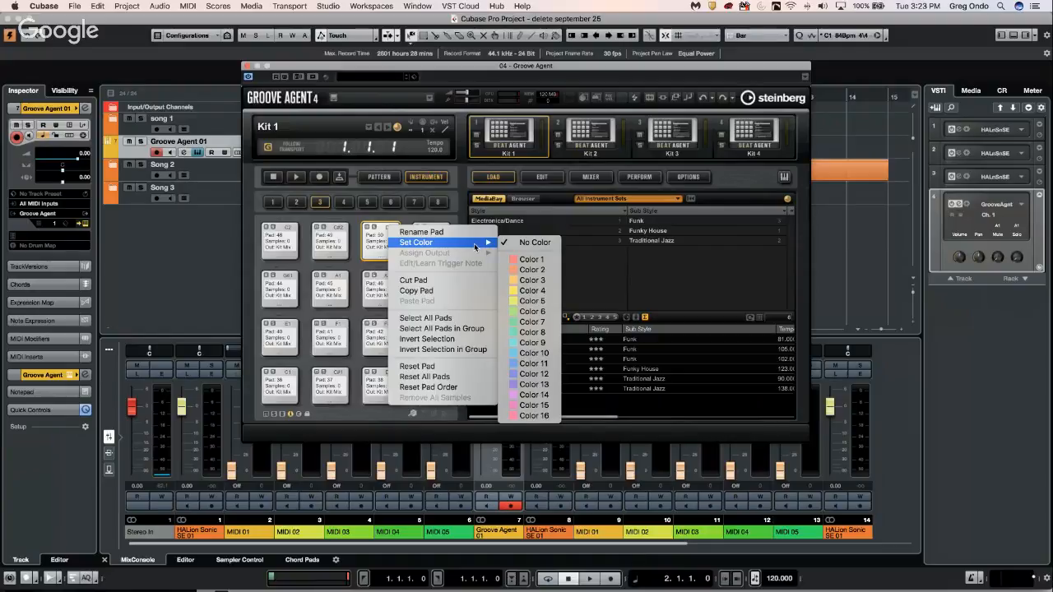
click(372, 234)
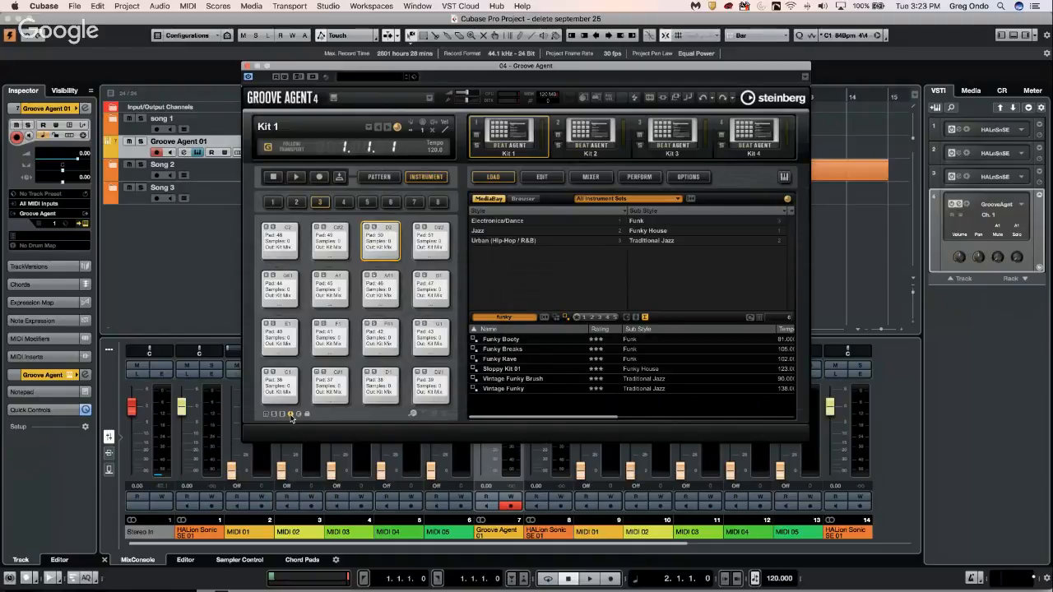
click(291, 414)
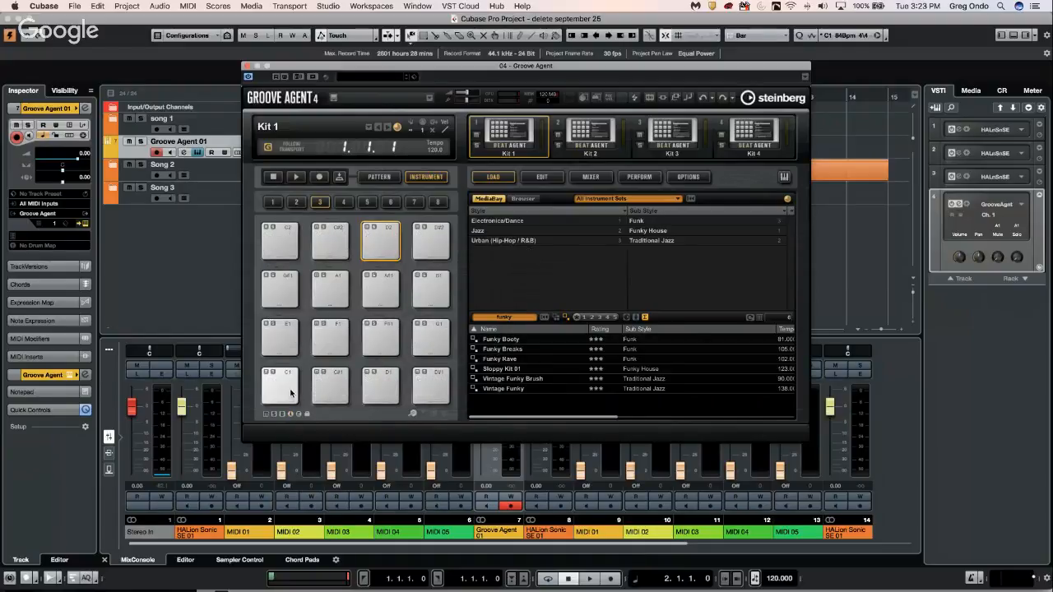
Step: Select the C1 pad, show the pad information, and check which commands are available for that pad
click(289, 375)
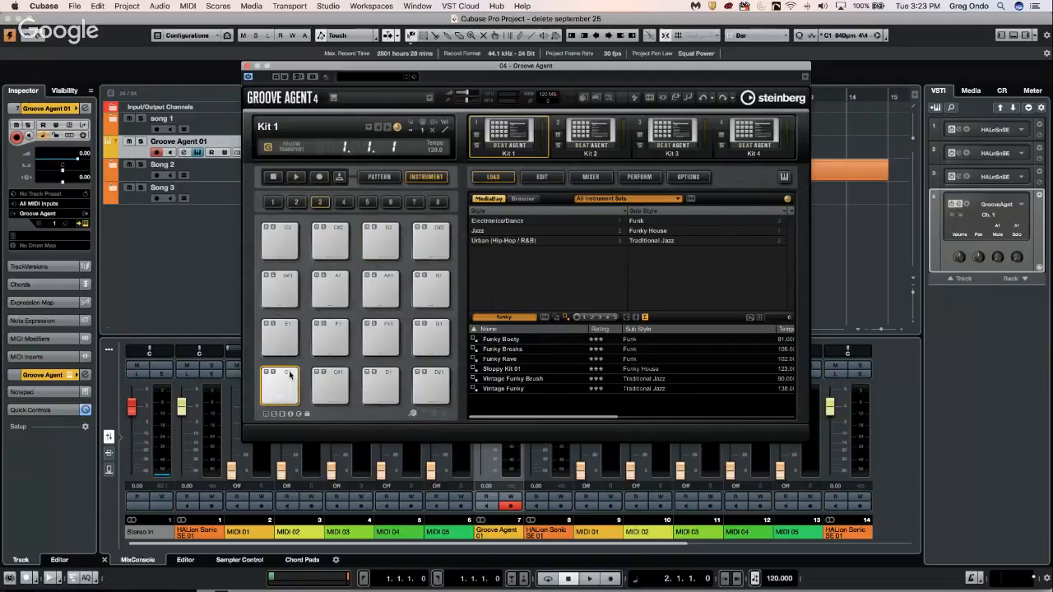
click(291, 414)
right_click(290, 379)
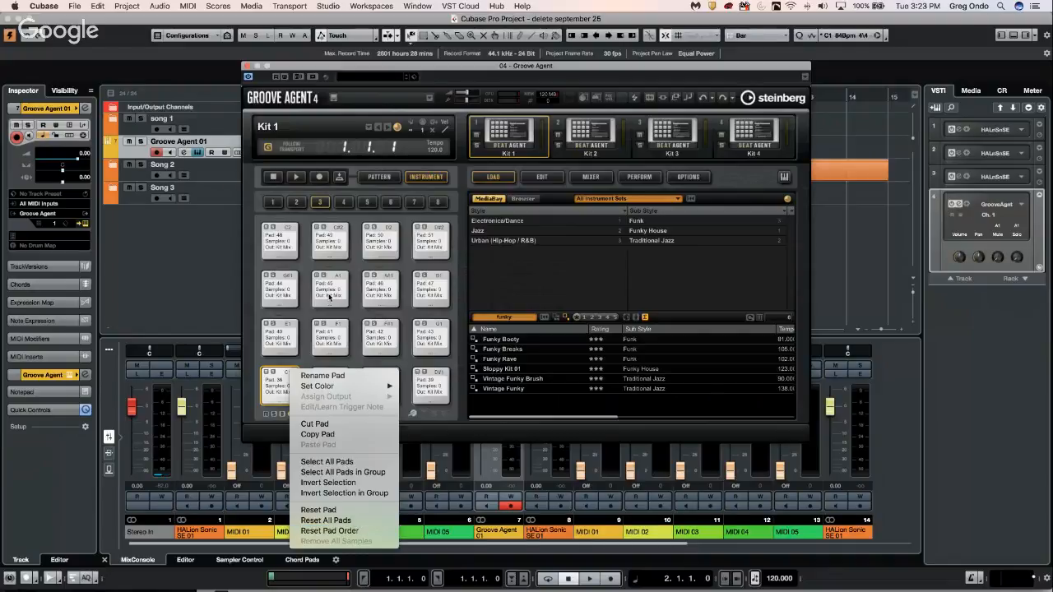
click(459, 259)
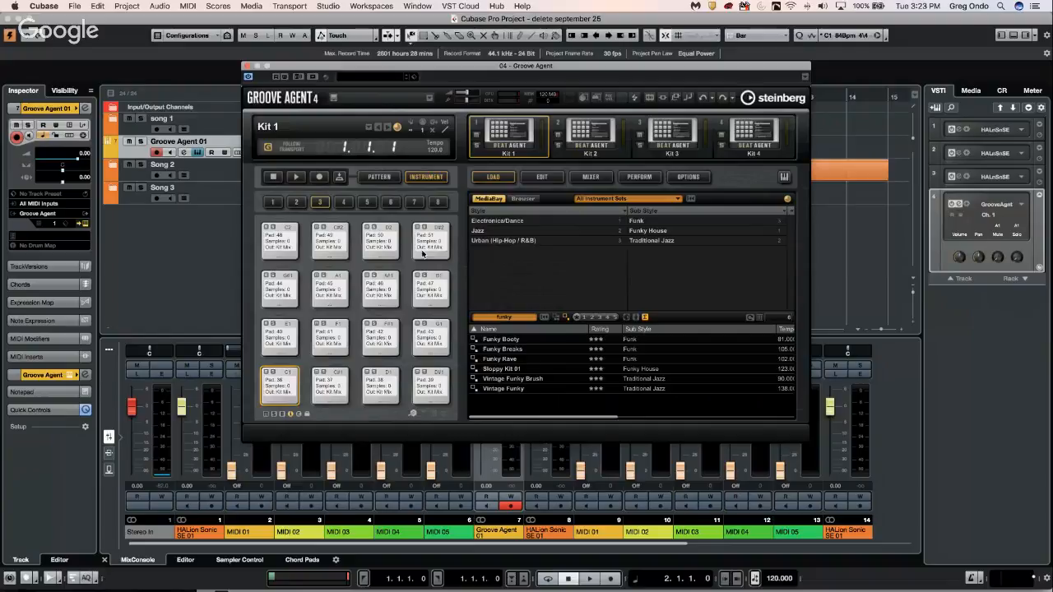
Step: Select the Groove Agent pads from C1 to D#2, check the commands available for them, and try renaming the D2 pad
click(432, 244)
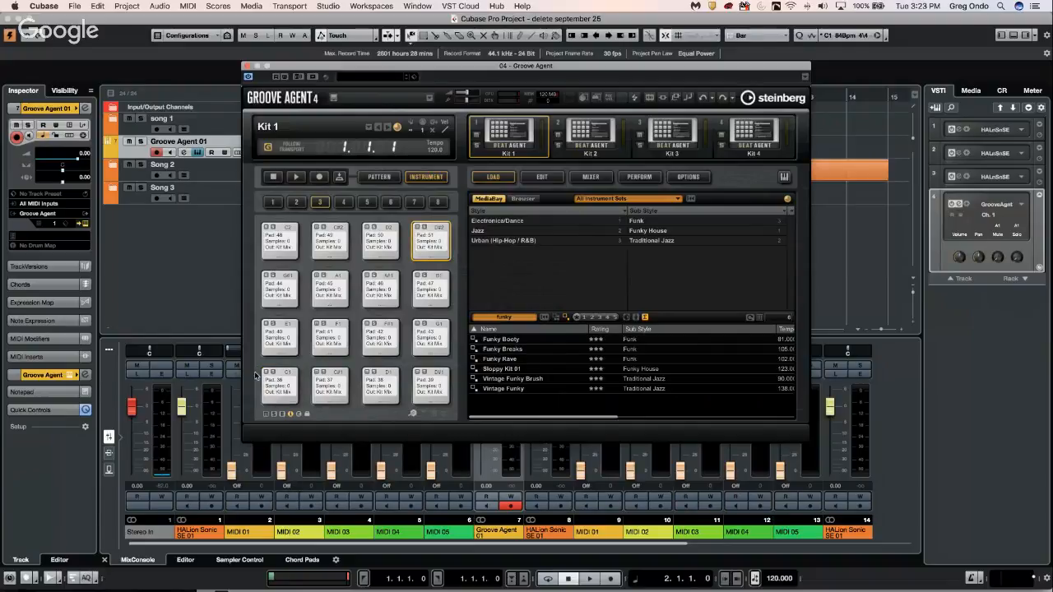
click(276, 379)
shift+click(288, 392)
right_click(386, 244)
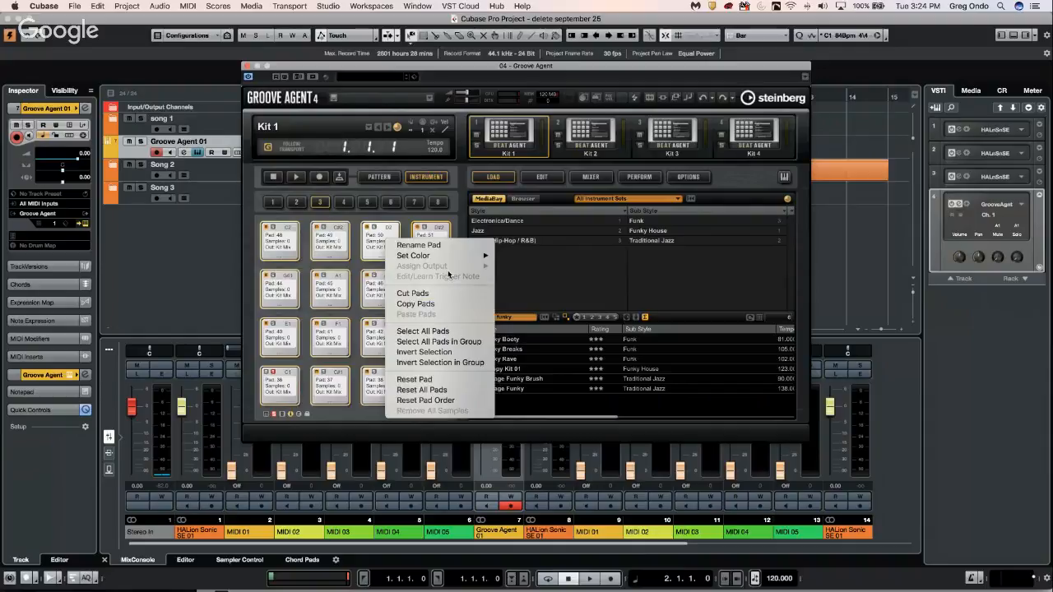
click(442, 245)
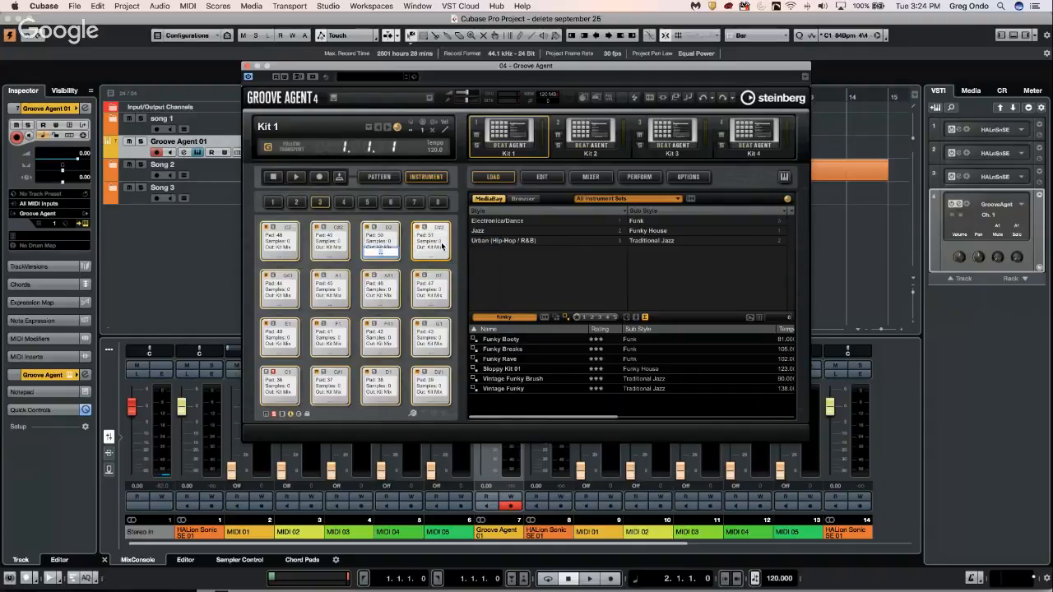
click(442, 245)
Step: Reselect the full range of pads, check whether the output assignment command is available for them, and close Groove Agent
shift+click(286, 385)
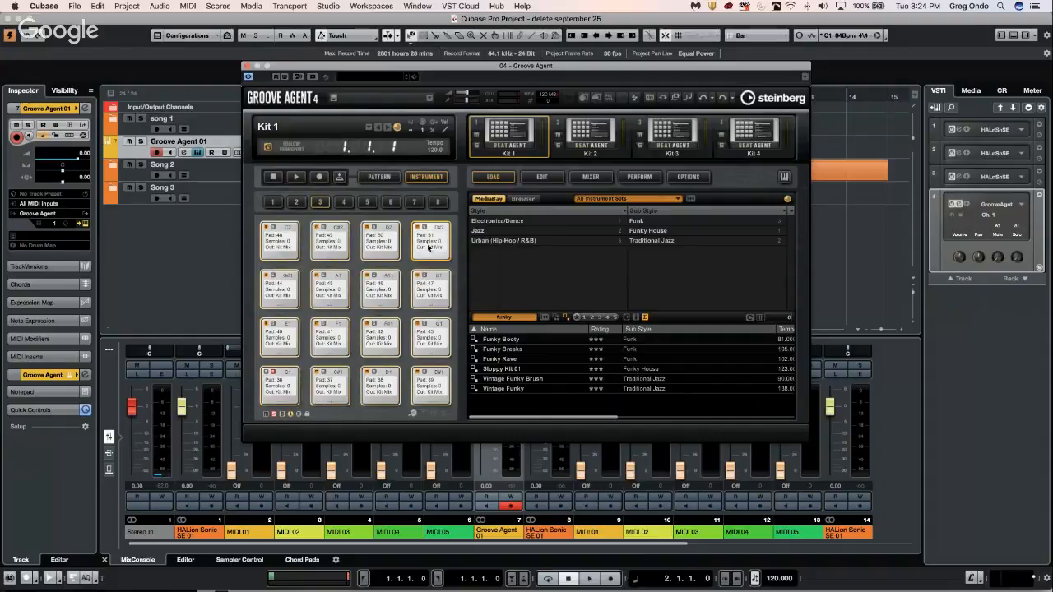
right_click(431, 237)
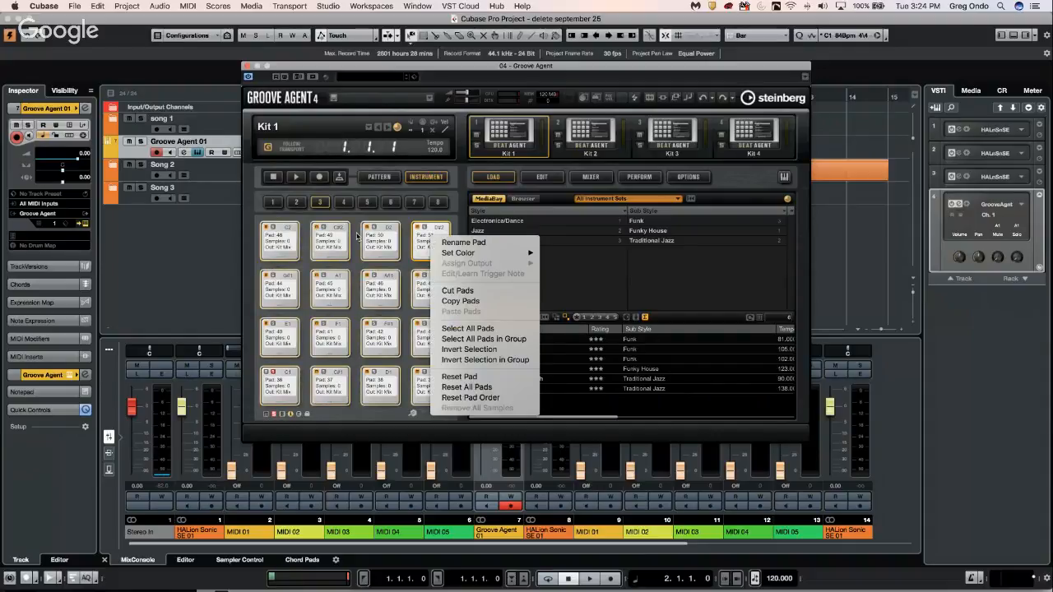
click(274, 207)
right_click(429, 237)
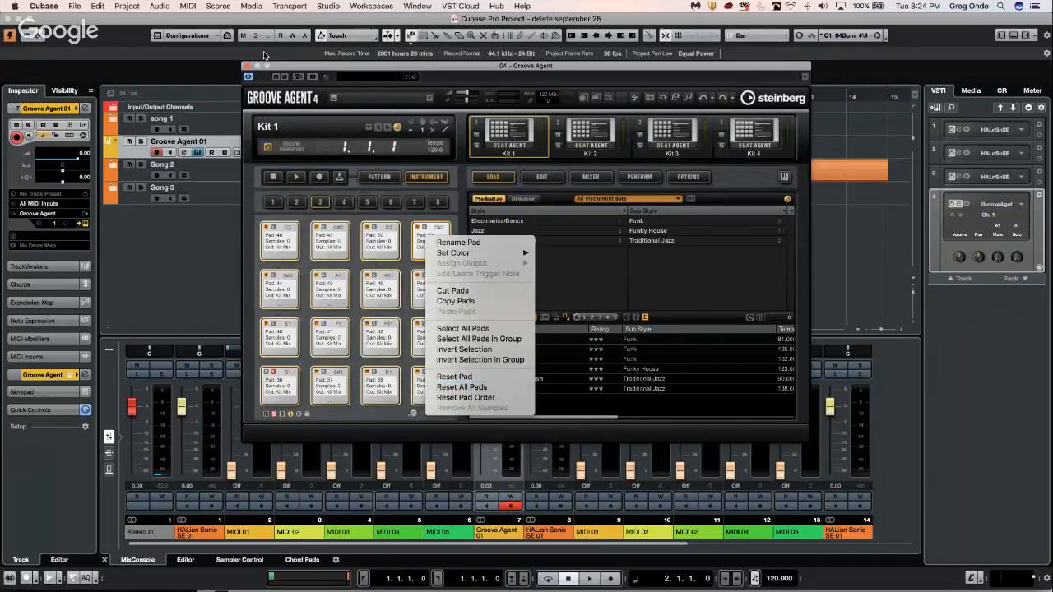
click(250, 68)
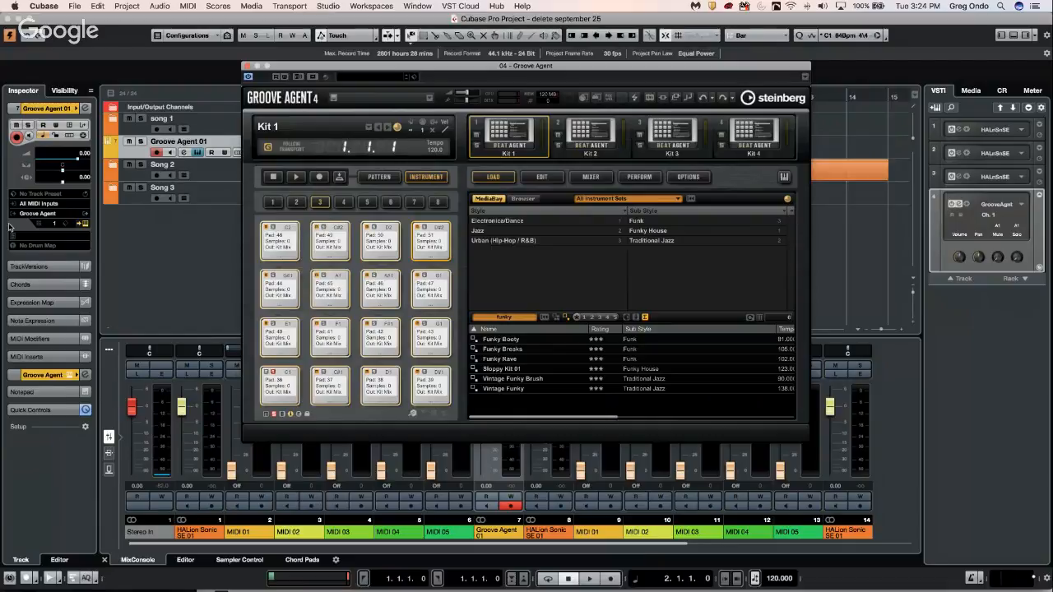
click(247, 65)
Step: Open the audio connections and compare the input and output bus assignments
click(290, 6)
mouse_move(364, 6)
click(354, 28)
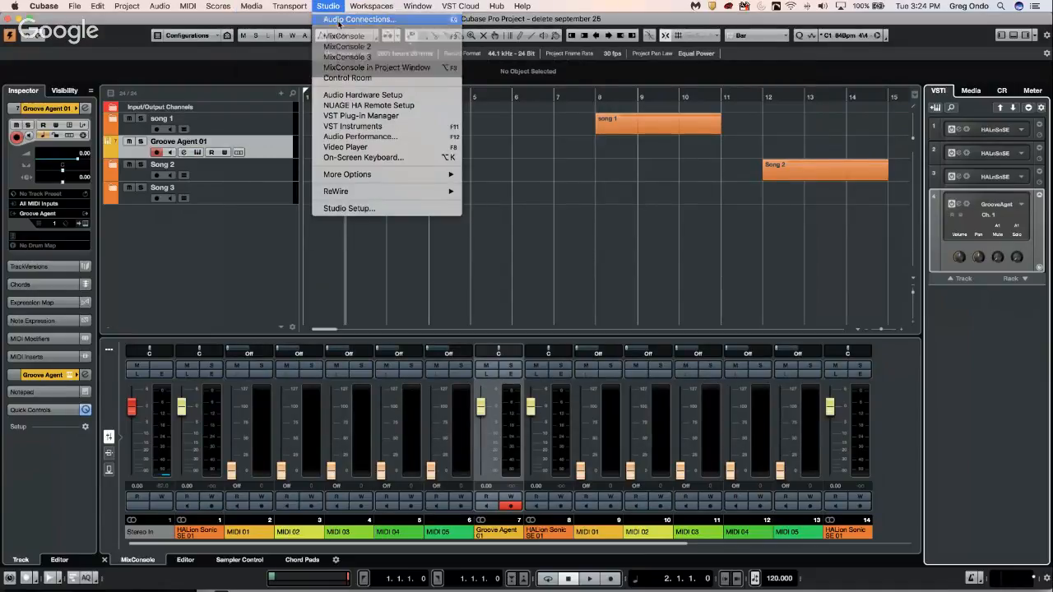
drag(387, 107, 276, 85)
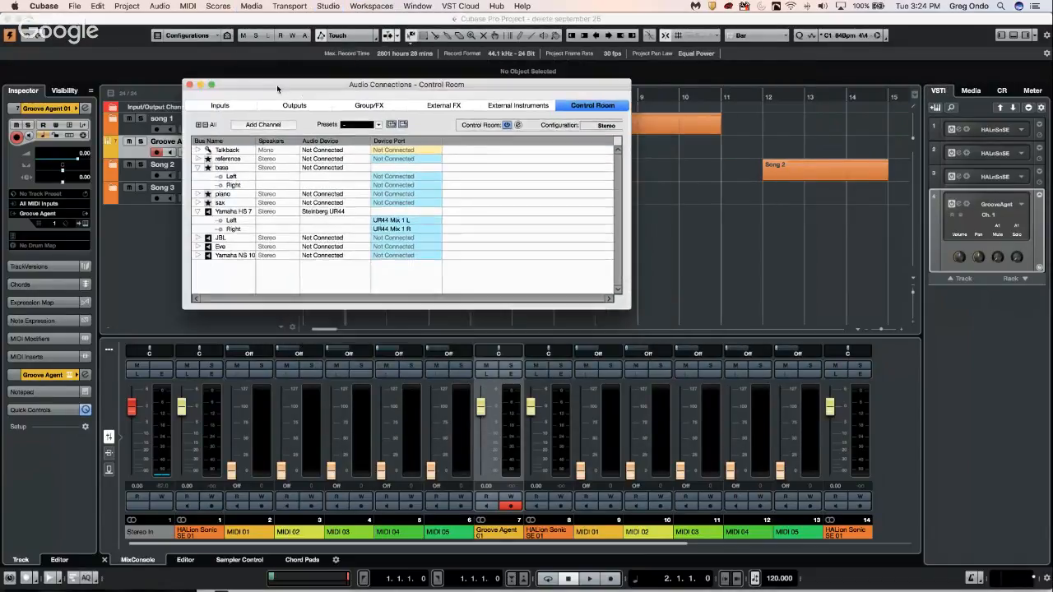
click(239, 108)
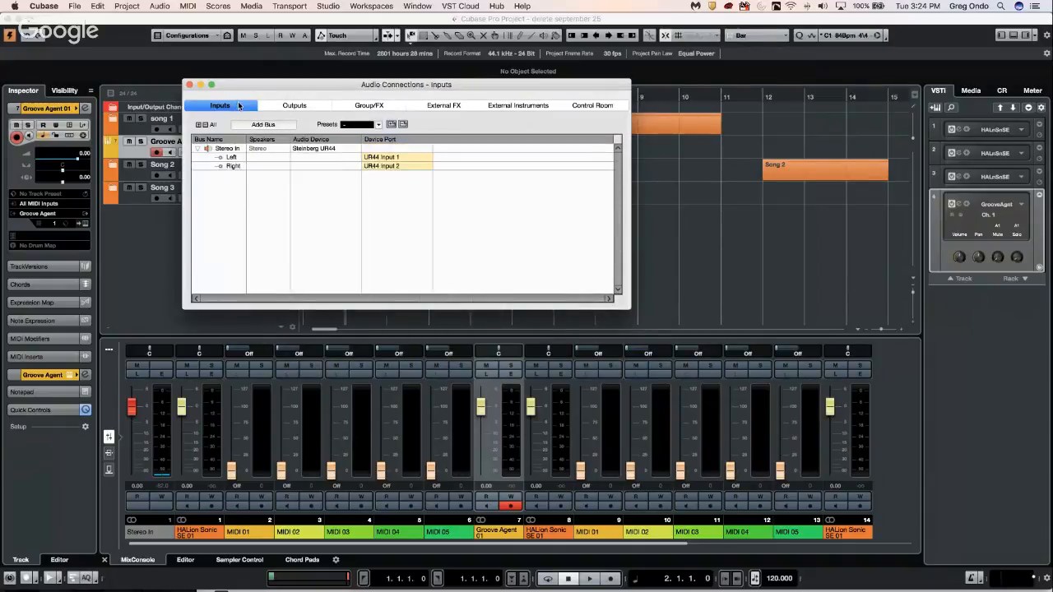
click(294, 104)
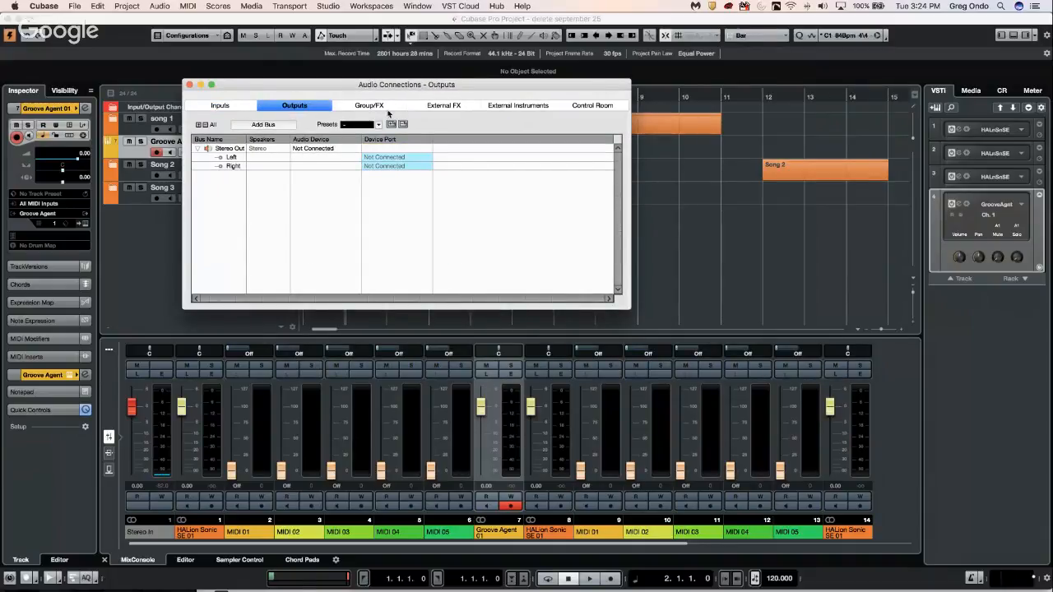
drag(585, 80, 569, 104)
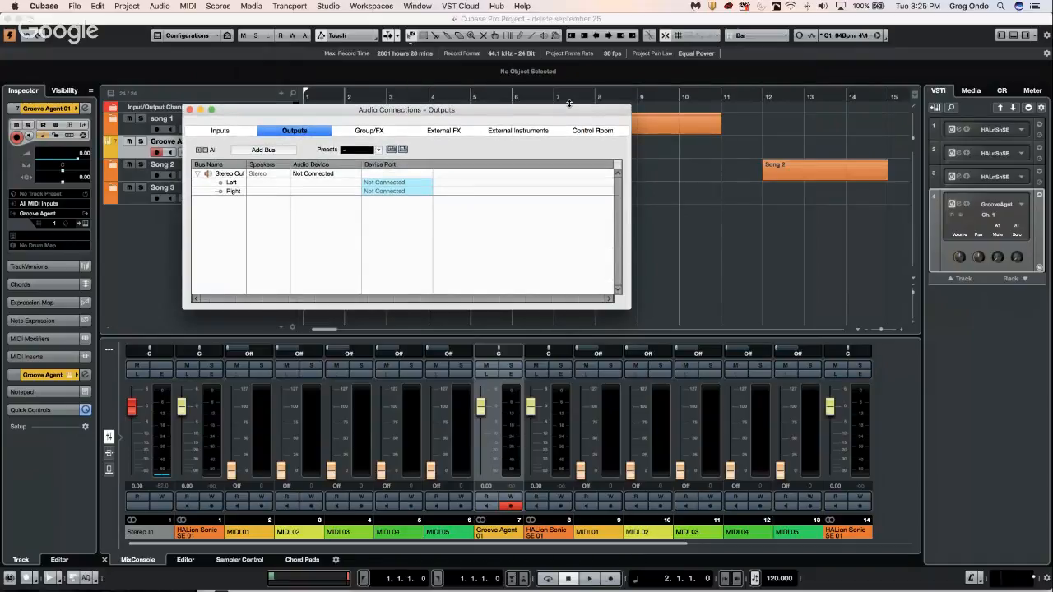
click(226, 132)
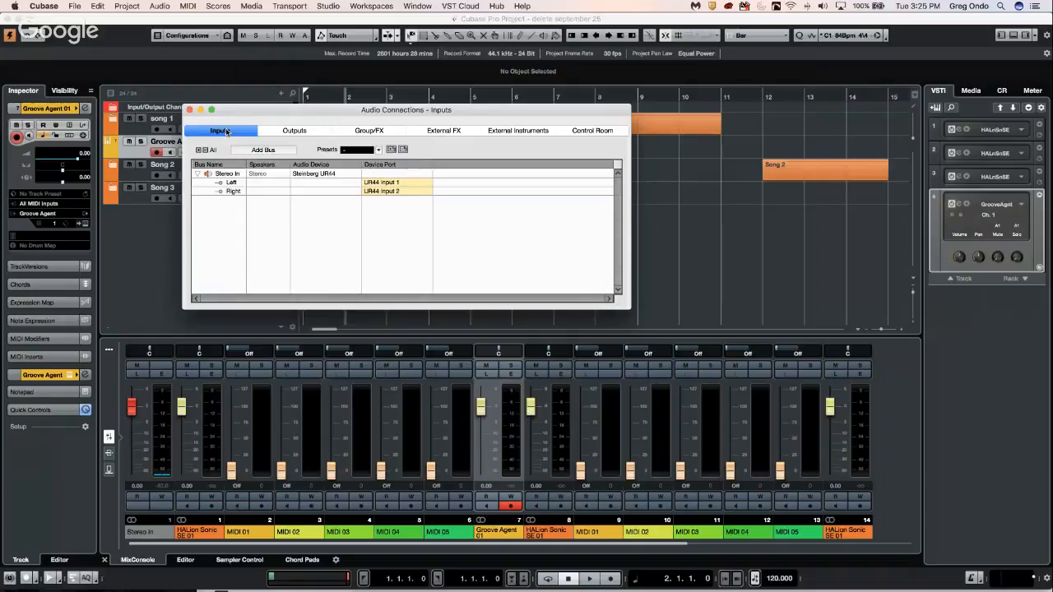
click(290, 131)
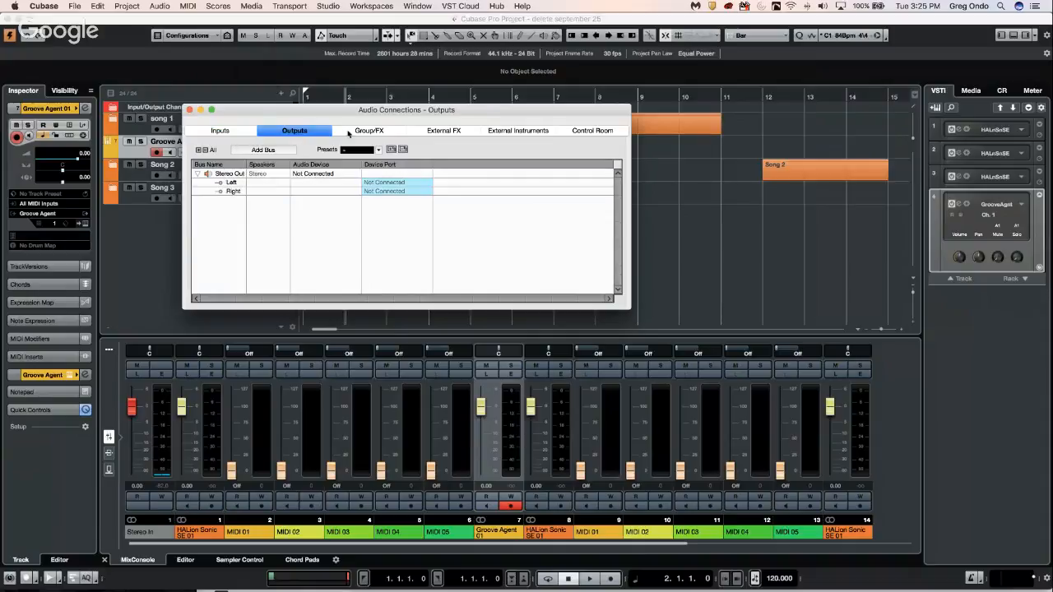
Step: Review the Group/FX, External FX, External Instruments and Control Room connections alongside the inputs and outputs, and close the audio connections
click(369, 131)
click(443, 131)
click(518, 130)
click(589, 130)
click(519, 131)
click(444, 131)
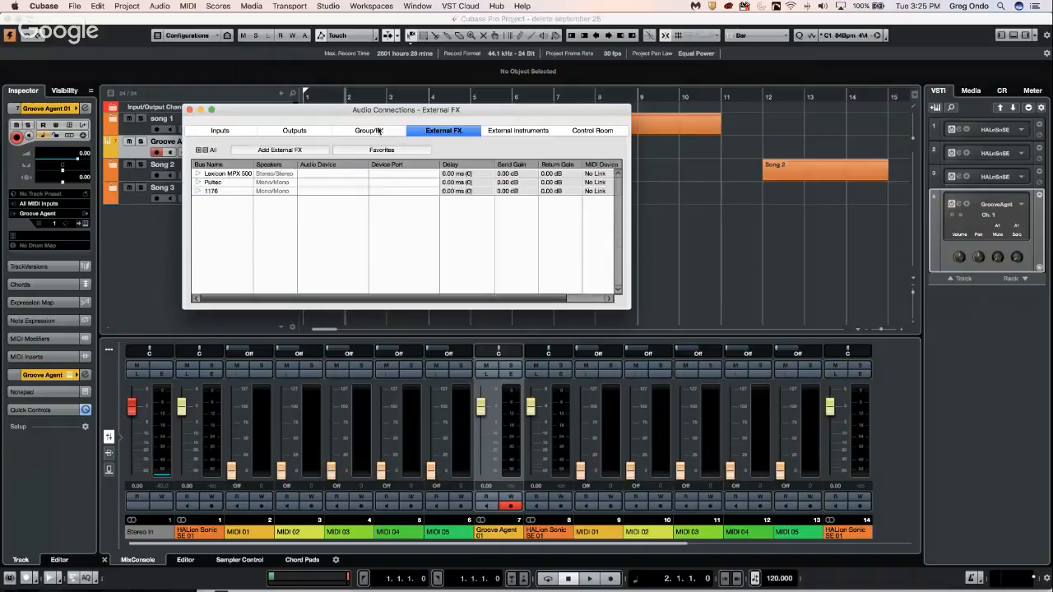
click(369, 131)
click(294, 131)
click(220, 131)
click(293, 131)
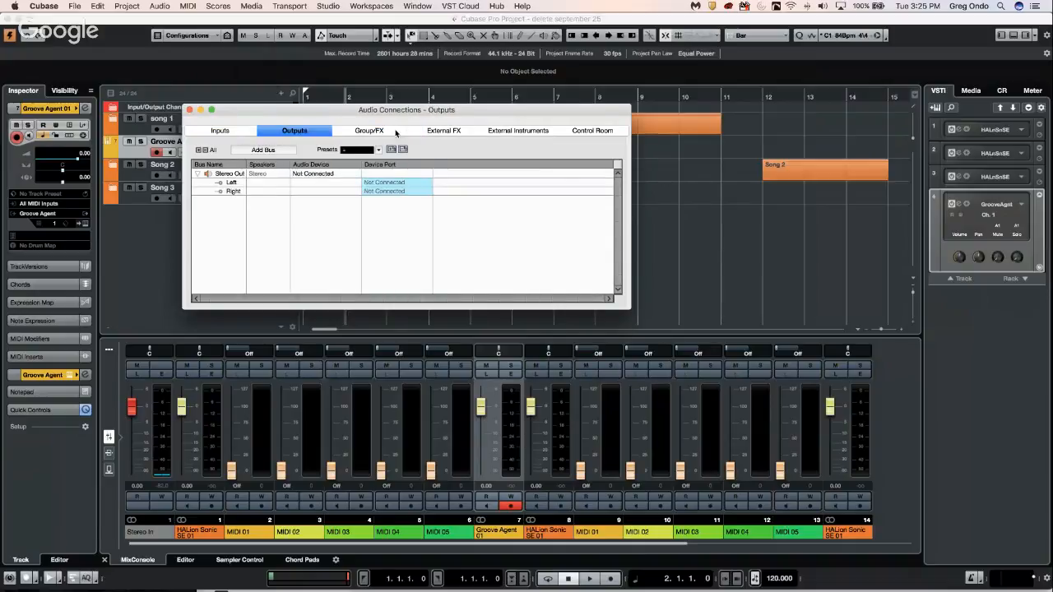
click(365, 132)
click(448, 131)
click(547, 130)
click(589, 131)
click(518, 131)
click(443, 130)
click(370, 131)
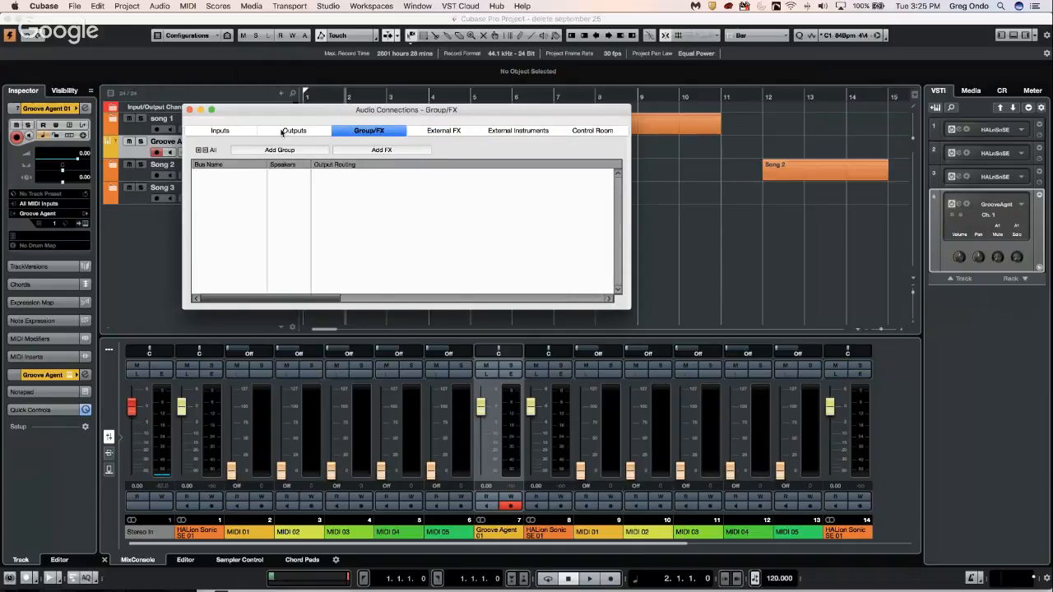
click(224, 133)
click(294, 132)
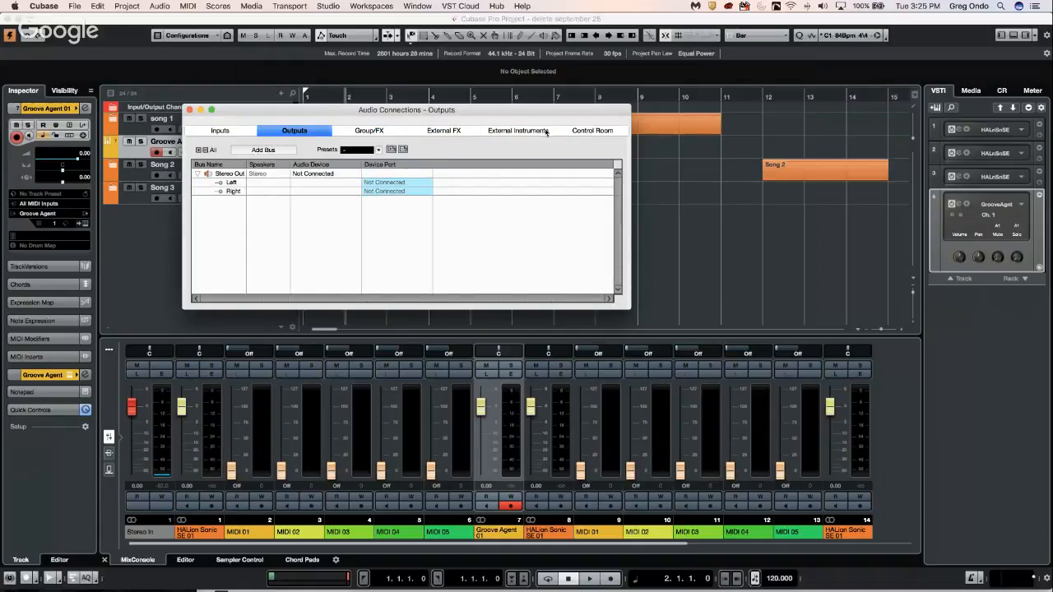
click(584, 132)
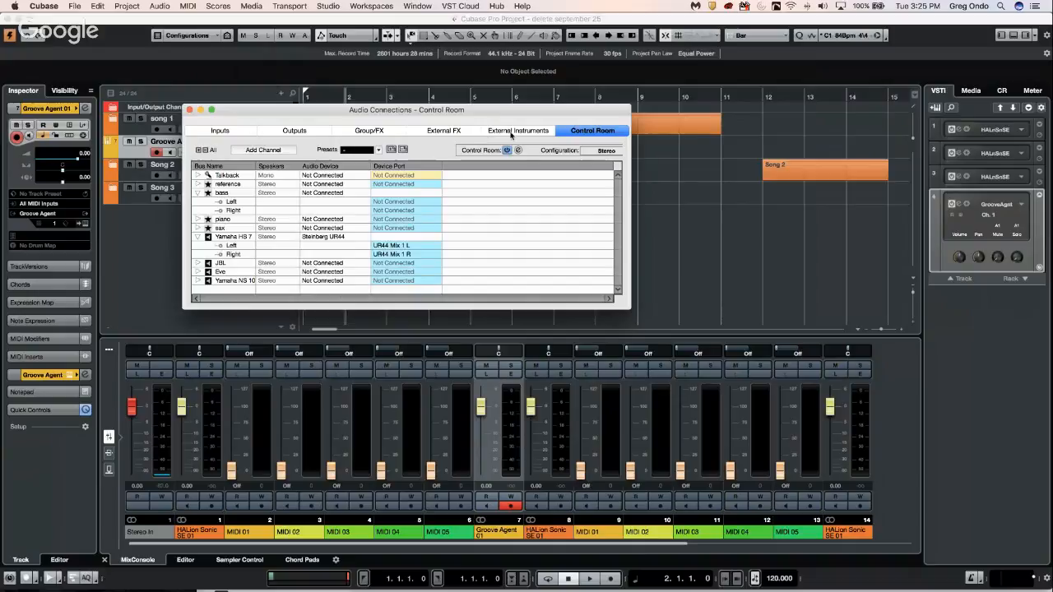
click(514, 130)
click(443, 131)
click(370, 131)
click(294, 131)
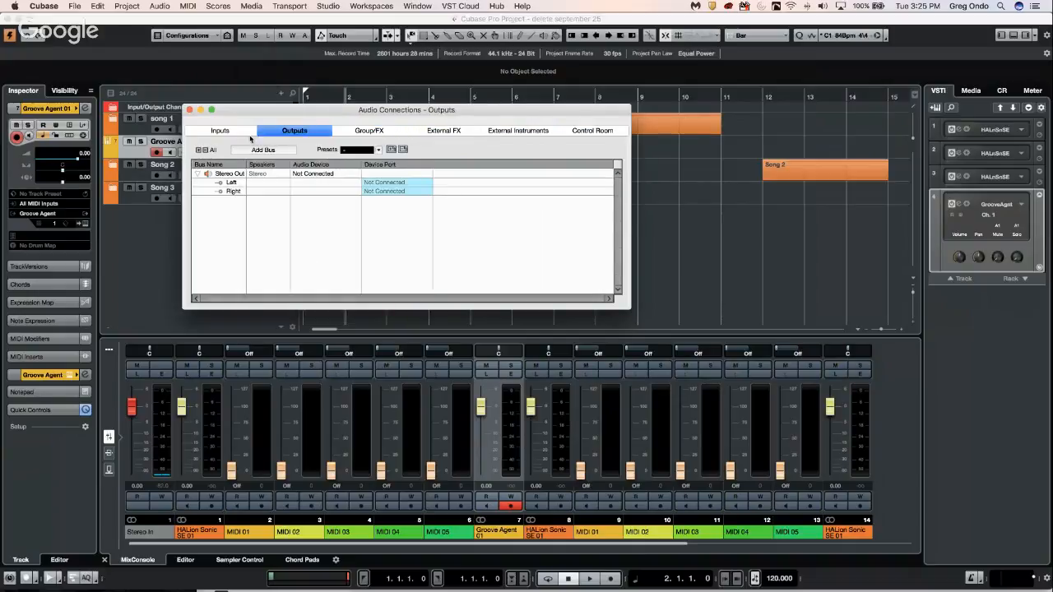
click(197, 136)
click(190, 112)
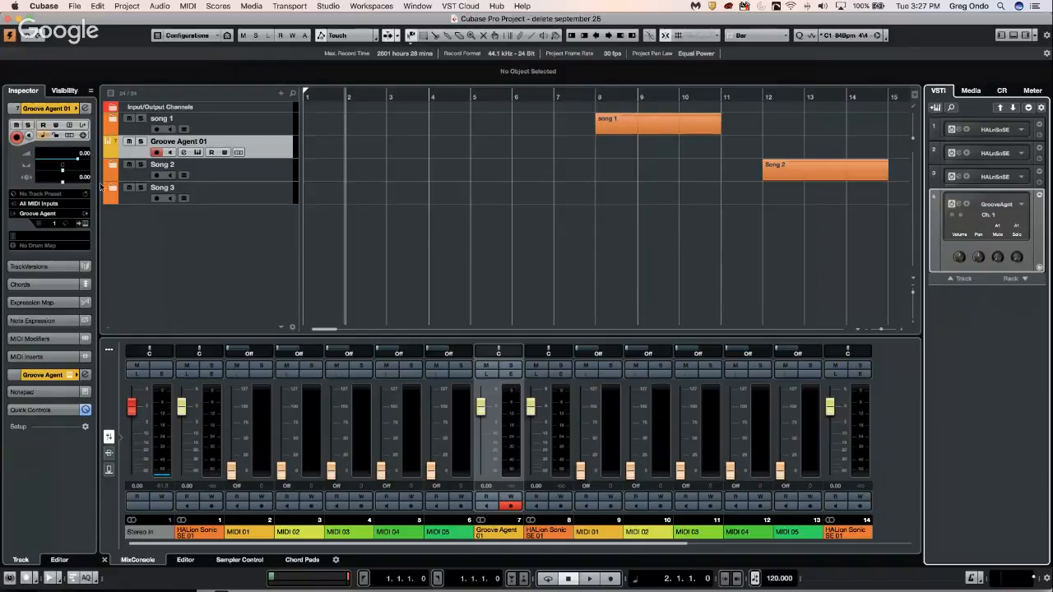
Step: Add one stereo audio track routed to Stereo Out below Song 3, and record a clip just under two bars long on it
click(244, 190)
right_click(169, 219)
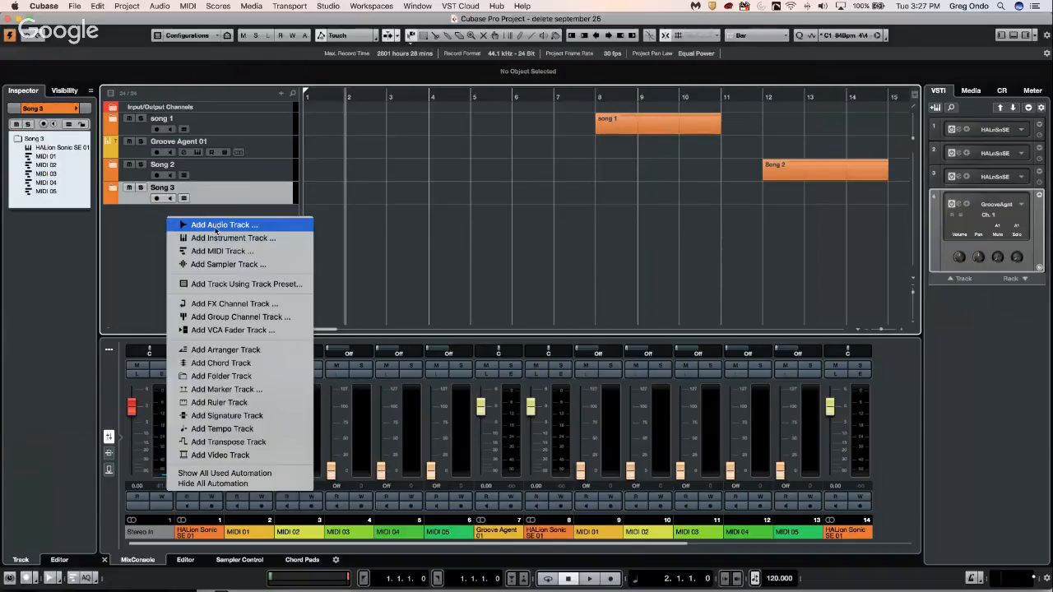
click(222, 226)
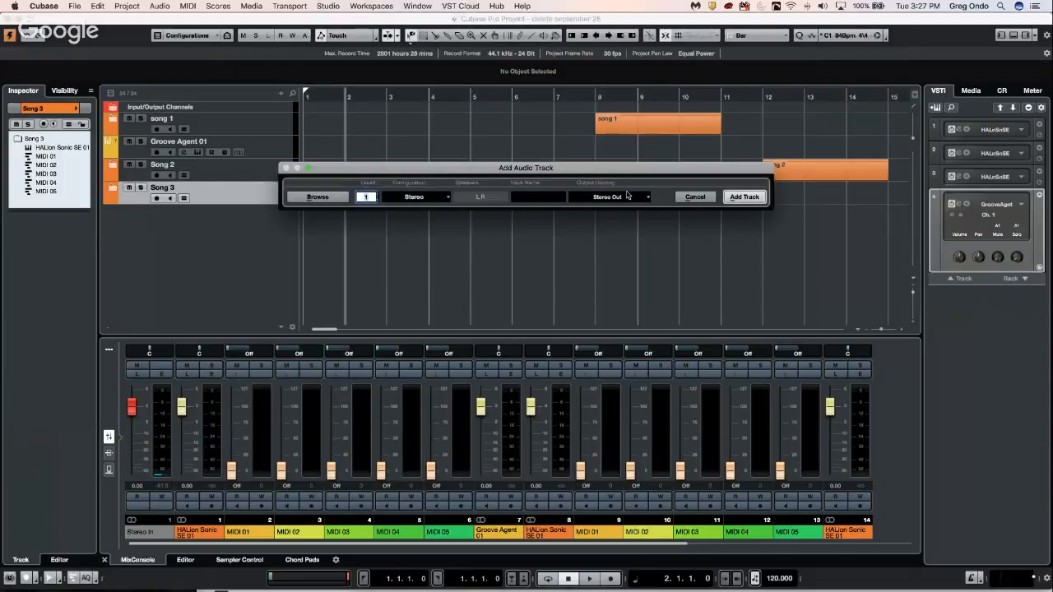
click(755, 198)
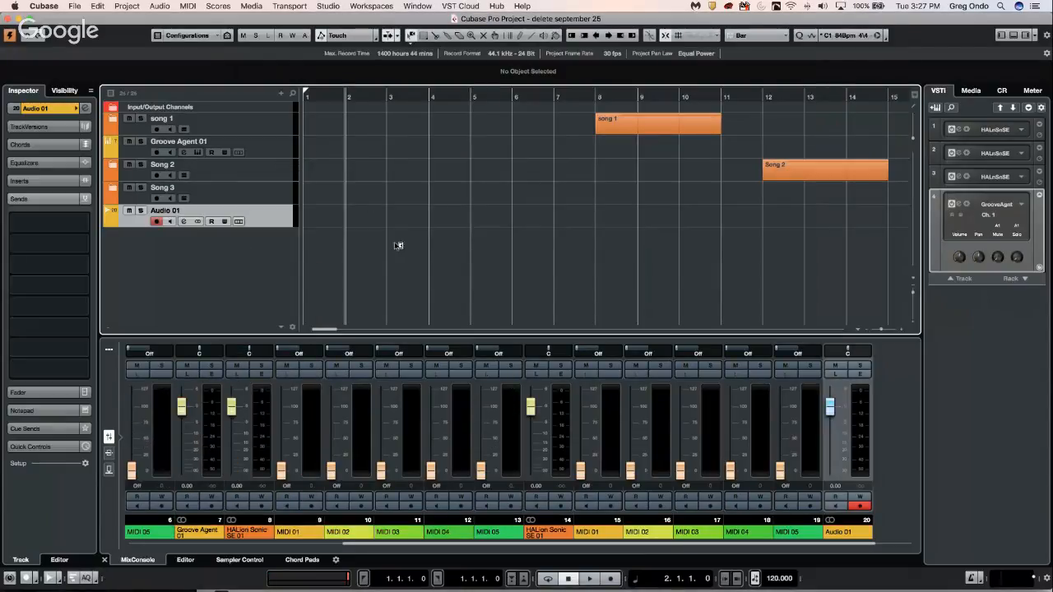
click(612, 579)
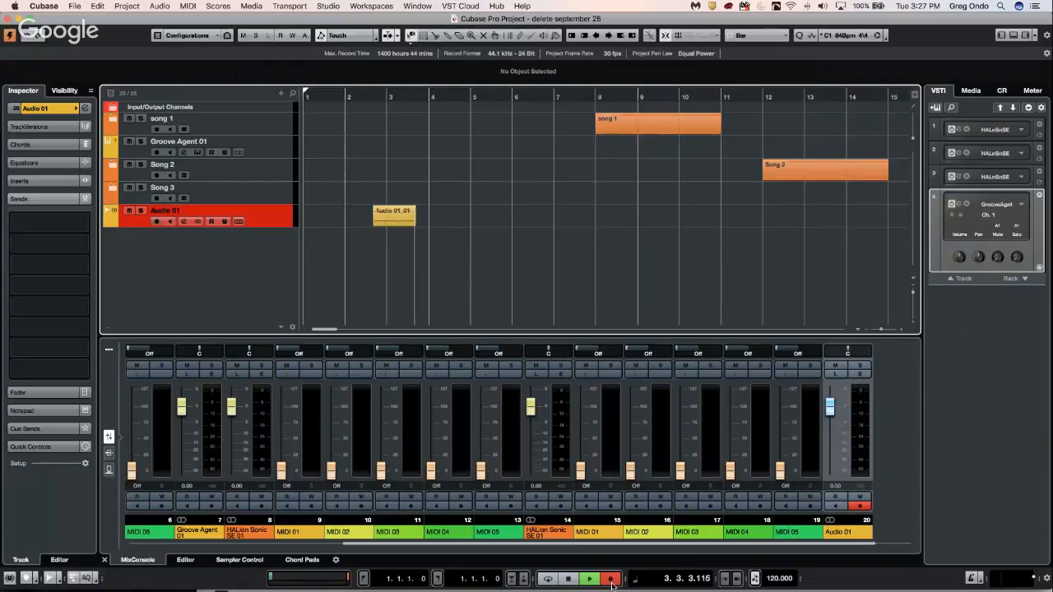
key(space)
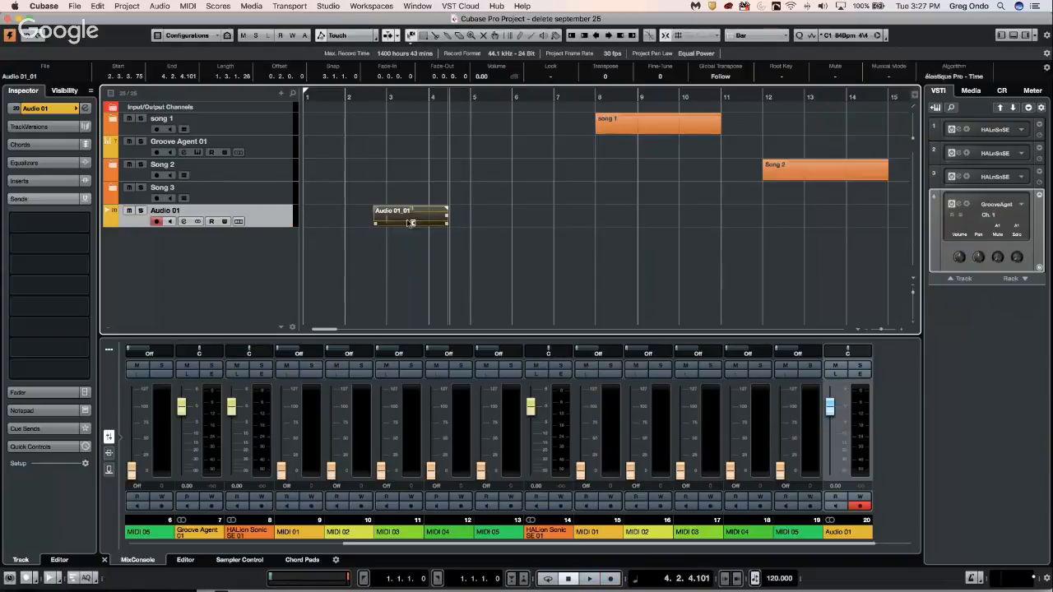
Step: Set the tempo of the Audio 01_01 clip to 130 in the Pool, and close the Pool
click(330, 7)
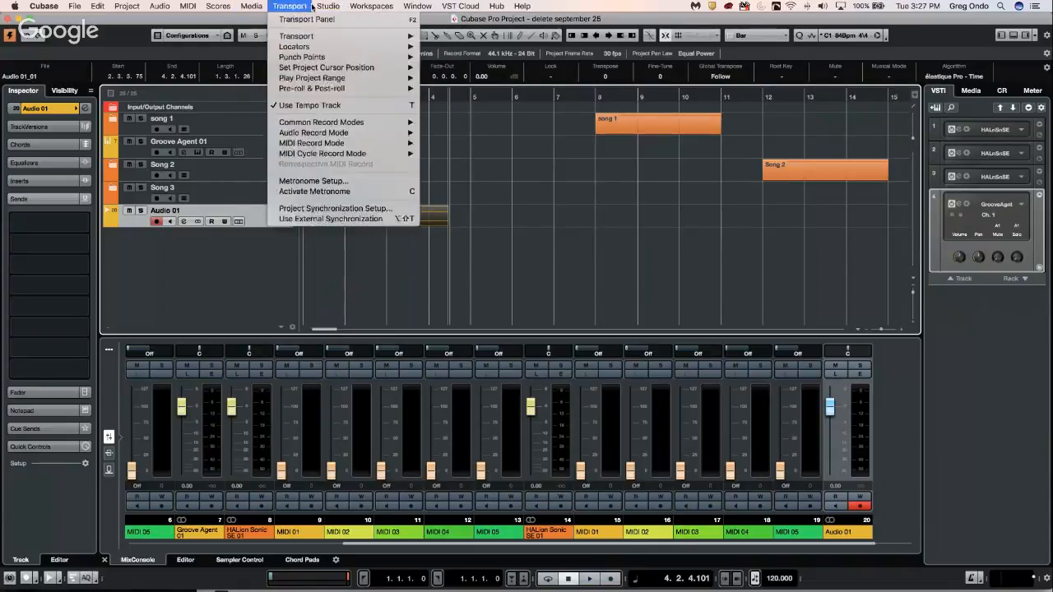
click(260, 23)
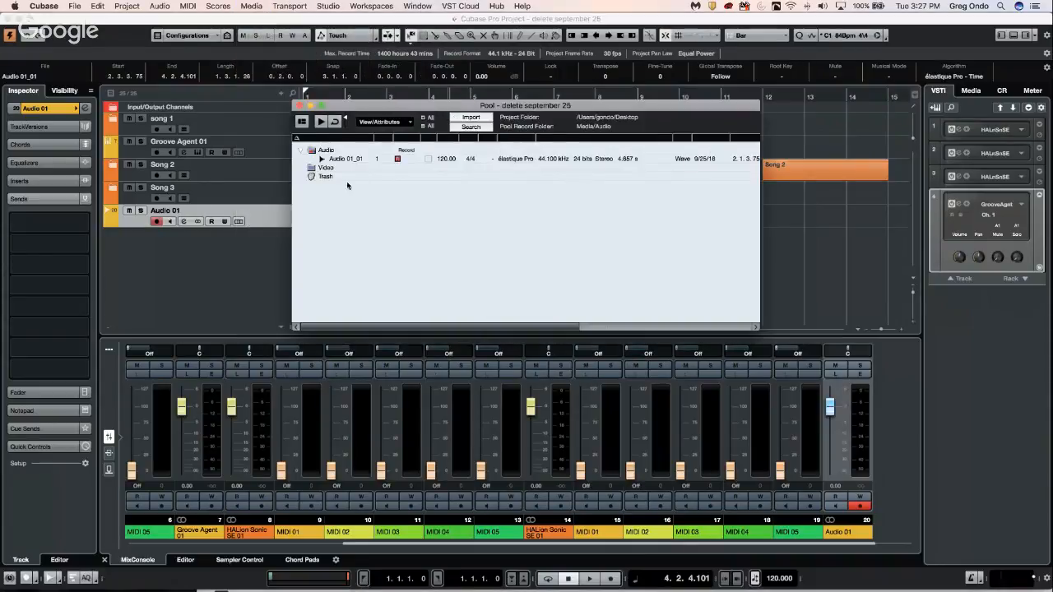
click(447, 158)
click(448, 158)
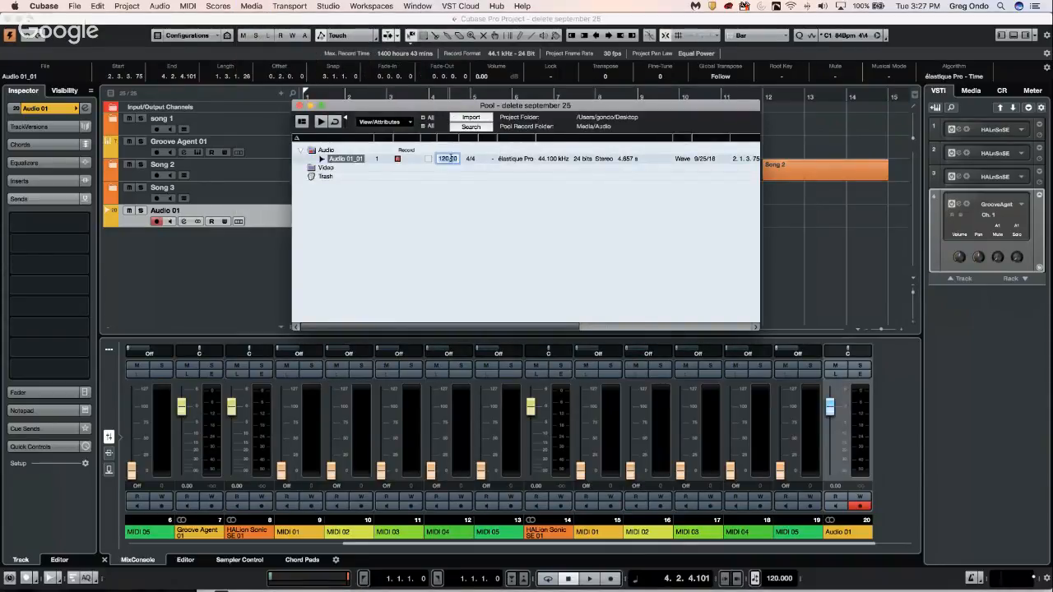
text(130)
key(Return)
click(420, 177)
click(450, 161)
click(434, 185)
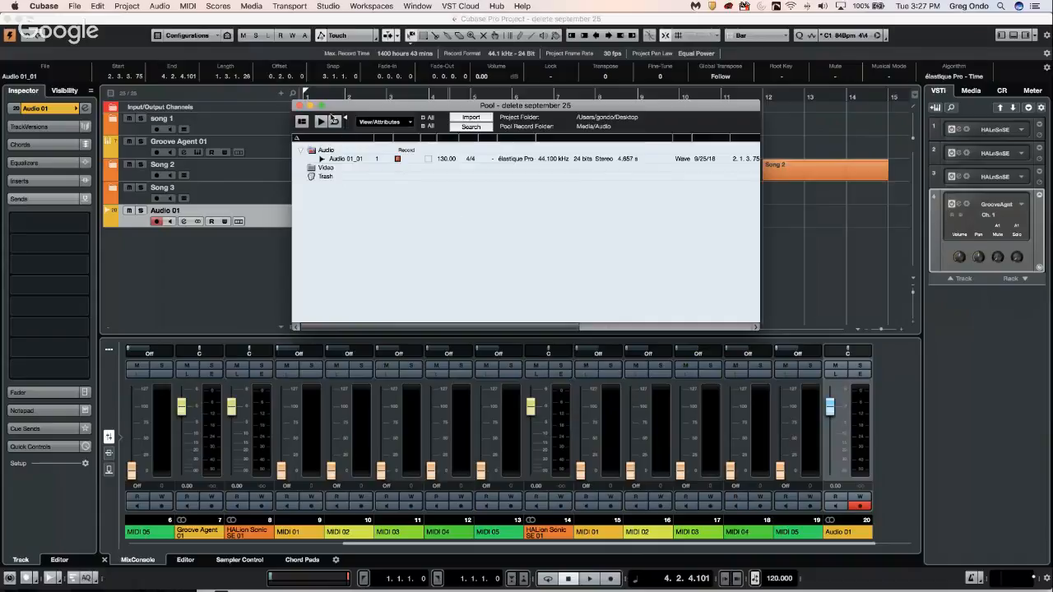
click(298, 107)
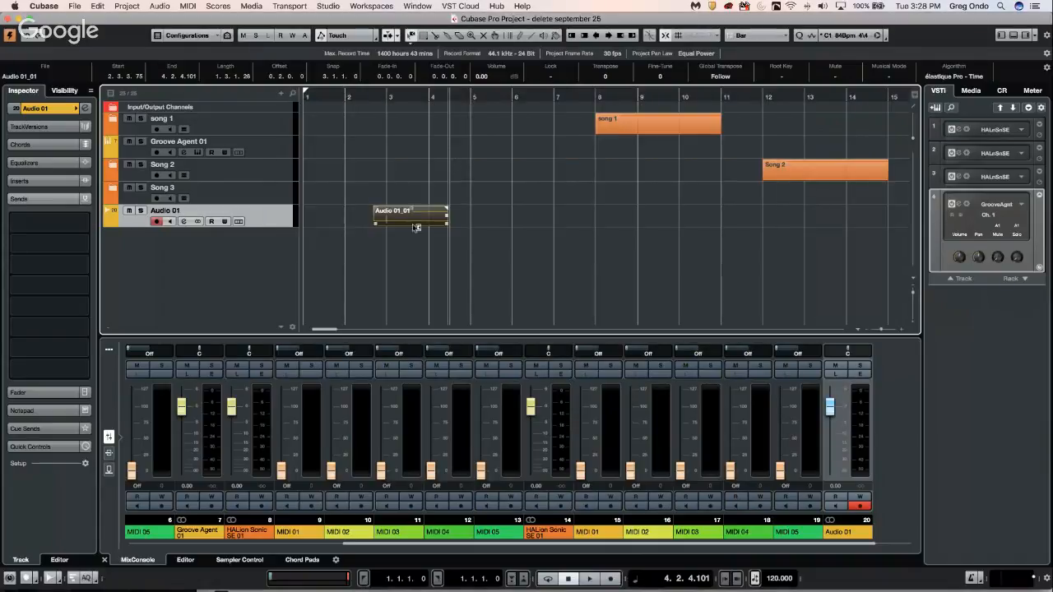
Step: Open the Audio 01_01 clip in the sample editor and check its tempo there and in the Pool
double_click(416, 227)
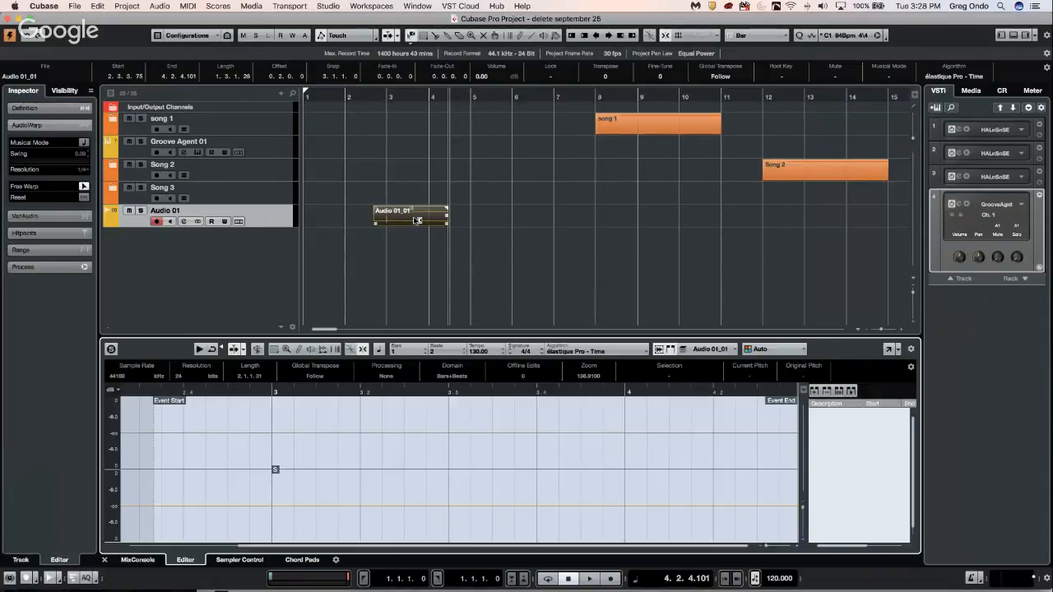
click(310, 7)
mouse_move(251, 6)
click(296, 19)
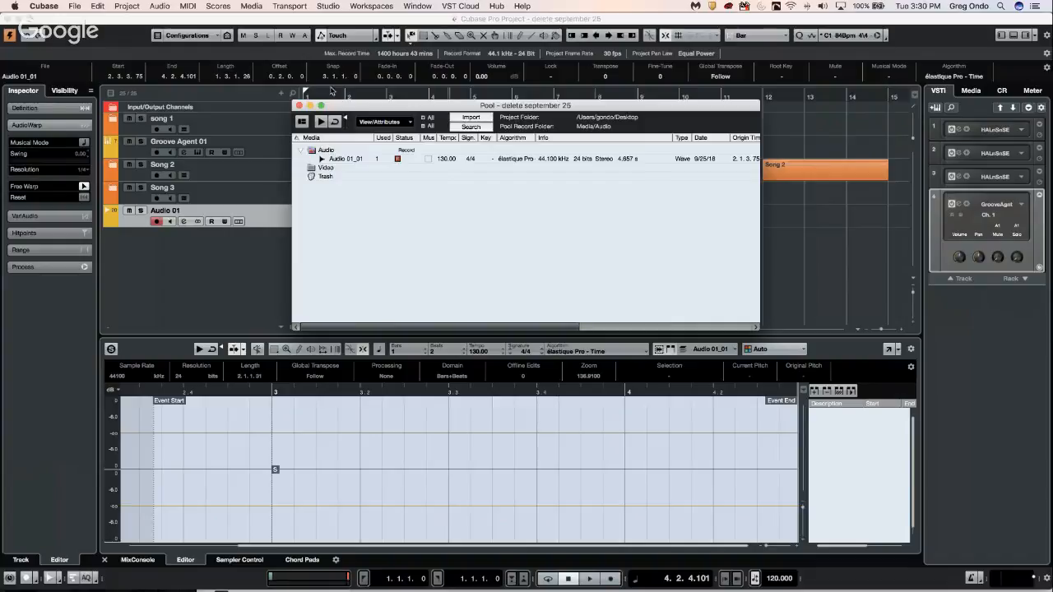
click(298, 106)
Step: Open the recent project Amos Moses - GO.cpr
click(75, 5)
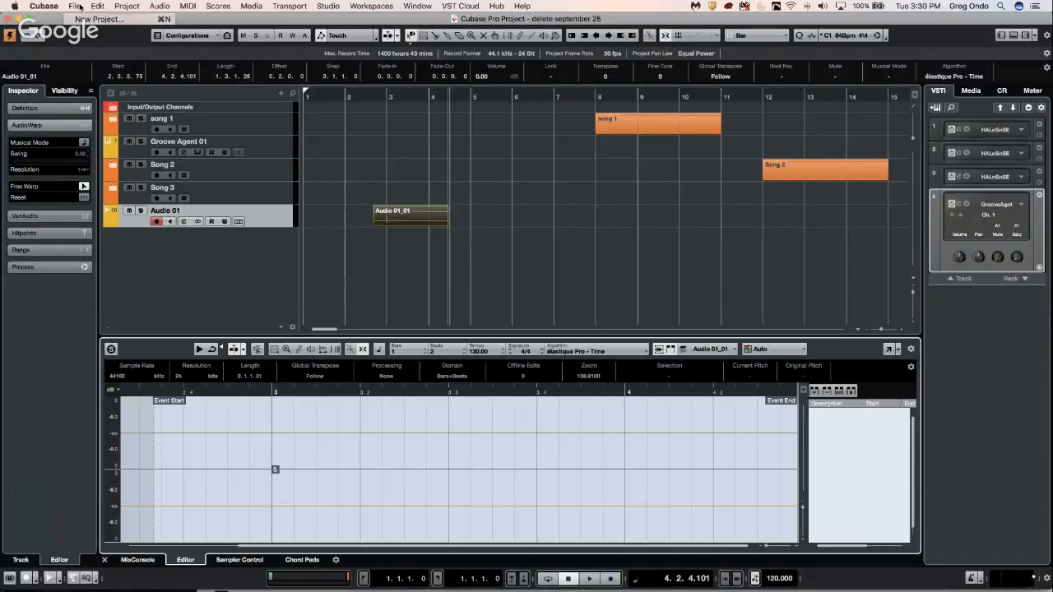
mouse_move(136, 240)
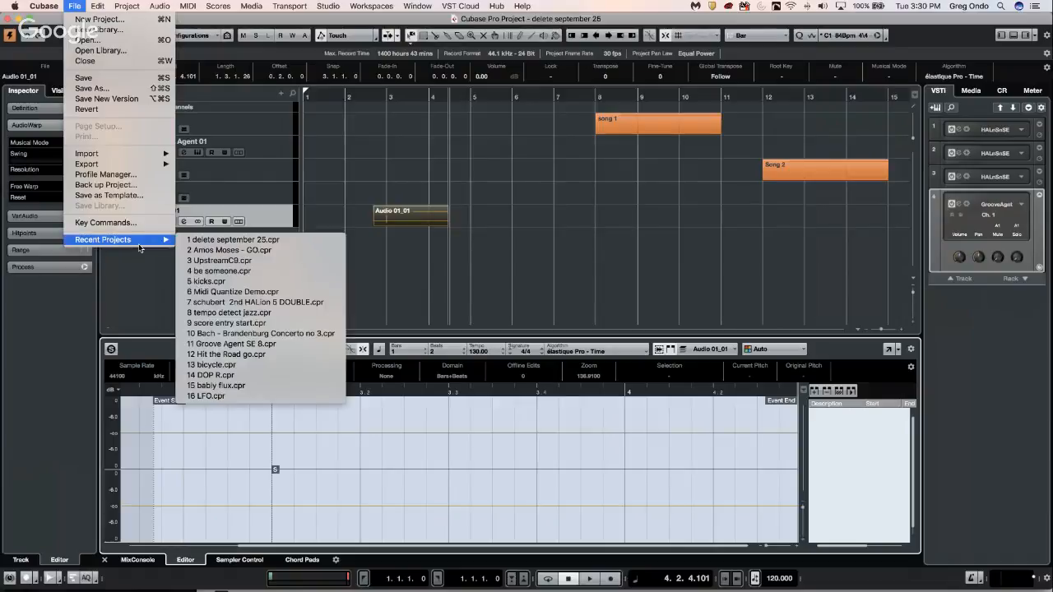
click(284, 250)
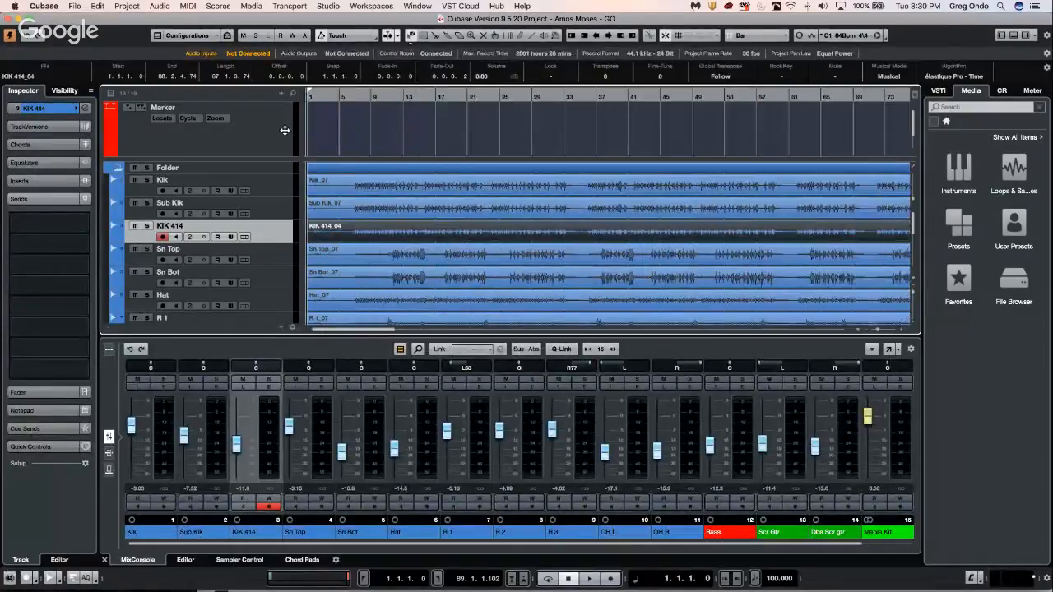
Step: Create a folder named backup inside Amos Moses as the project backup destination, then review the Back up Project options and cancel the backup
click(75, 6)
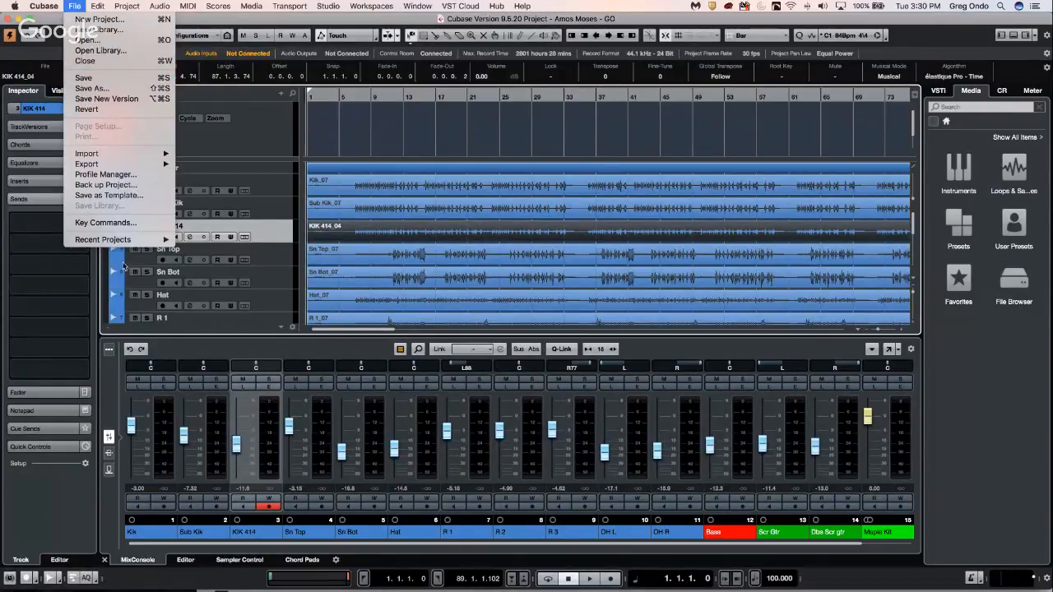
click(119, 186)
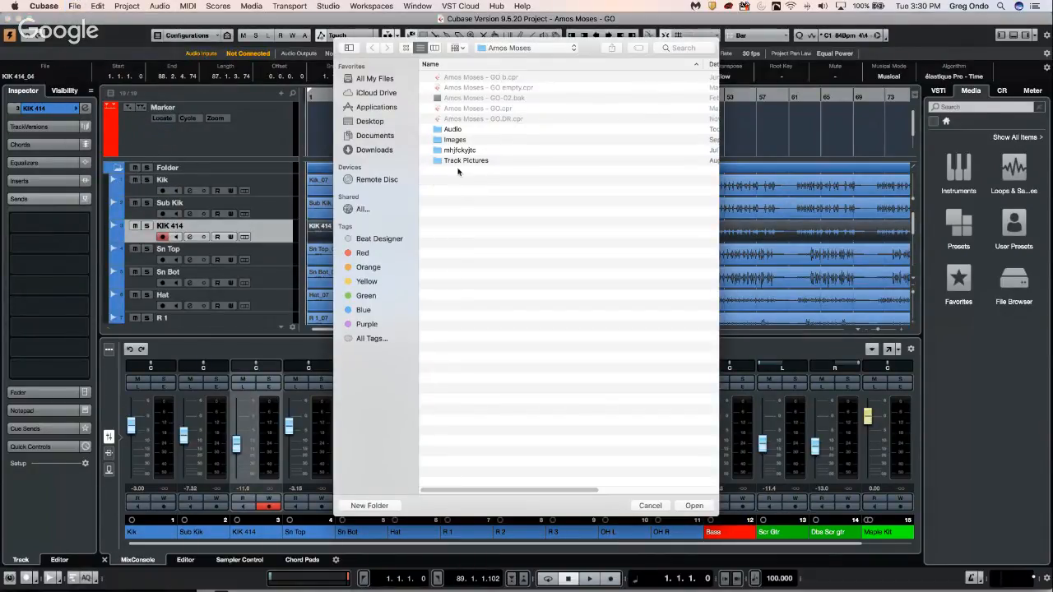
click(373, 506)
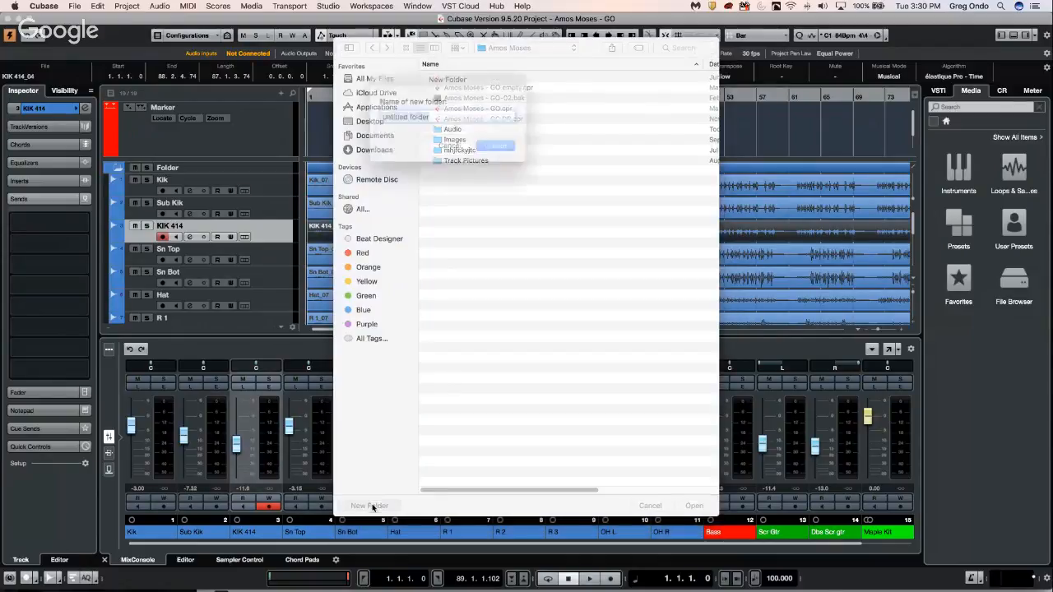
text(ba)
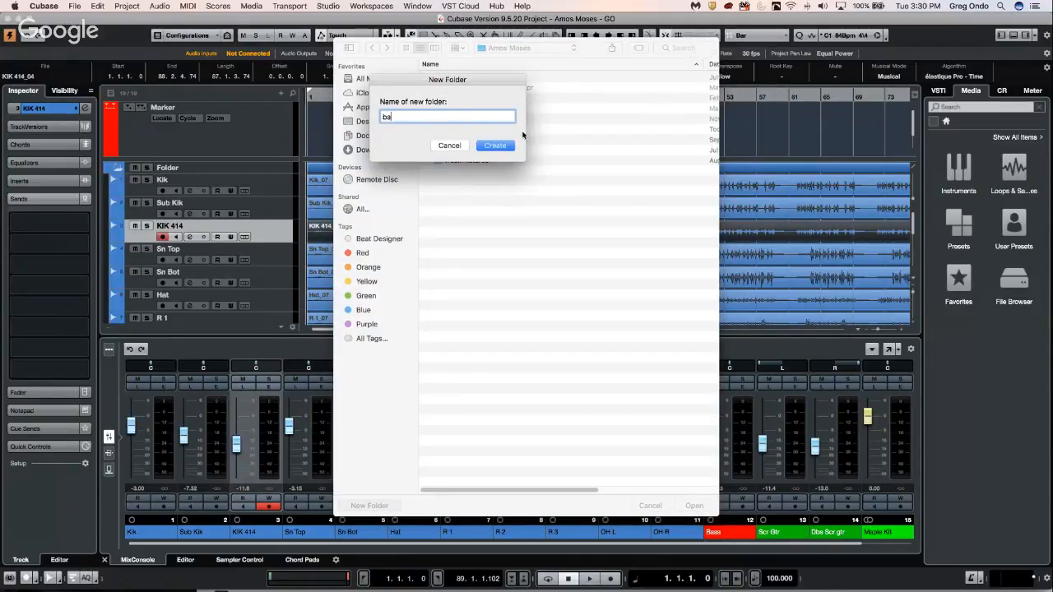
text(ckup)
key(Return)
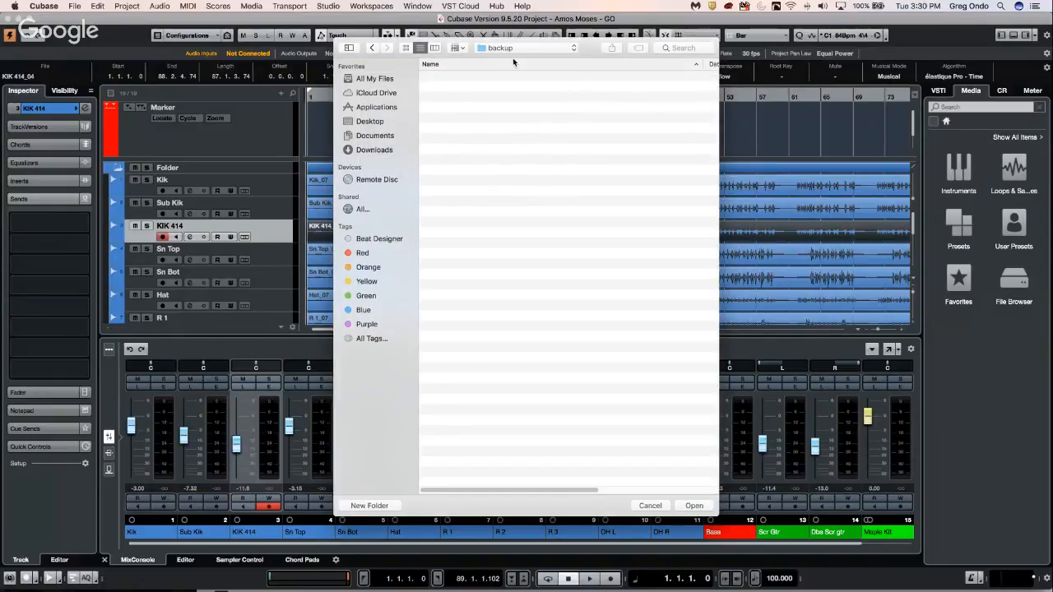
click(693, 505)
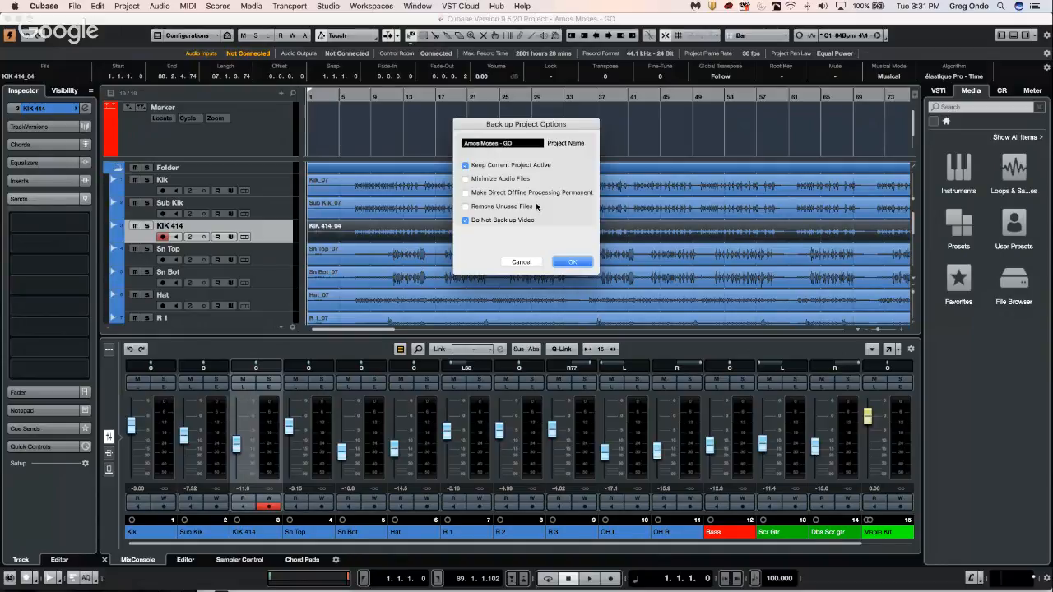
click(532, 262)
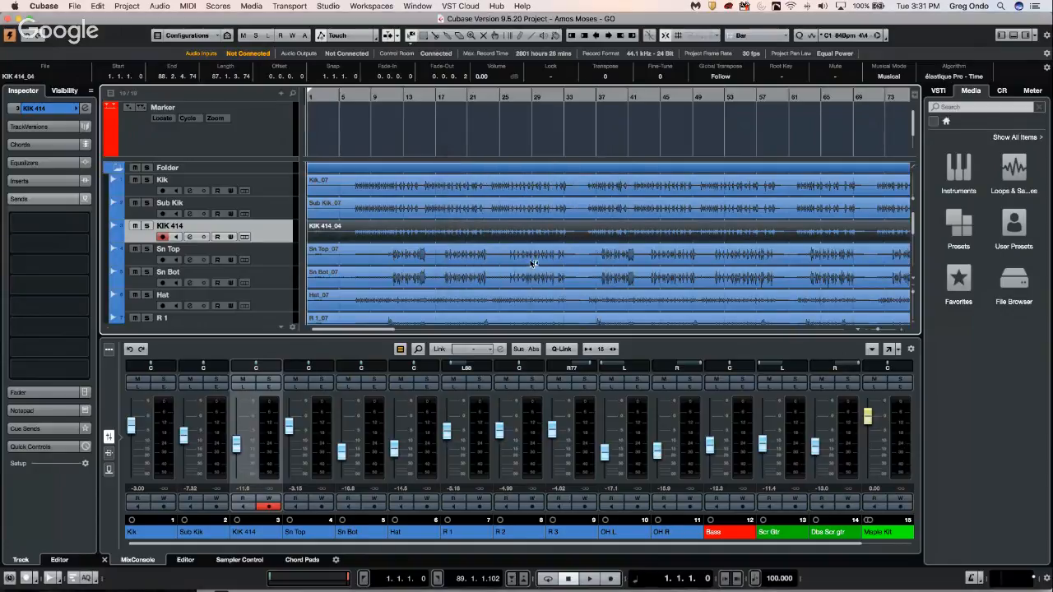
Step: Raise the event volume of the KIK 414_04 clip and deselect it
click(76, 7)
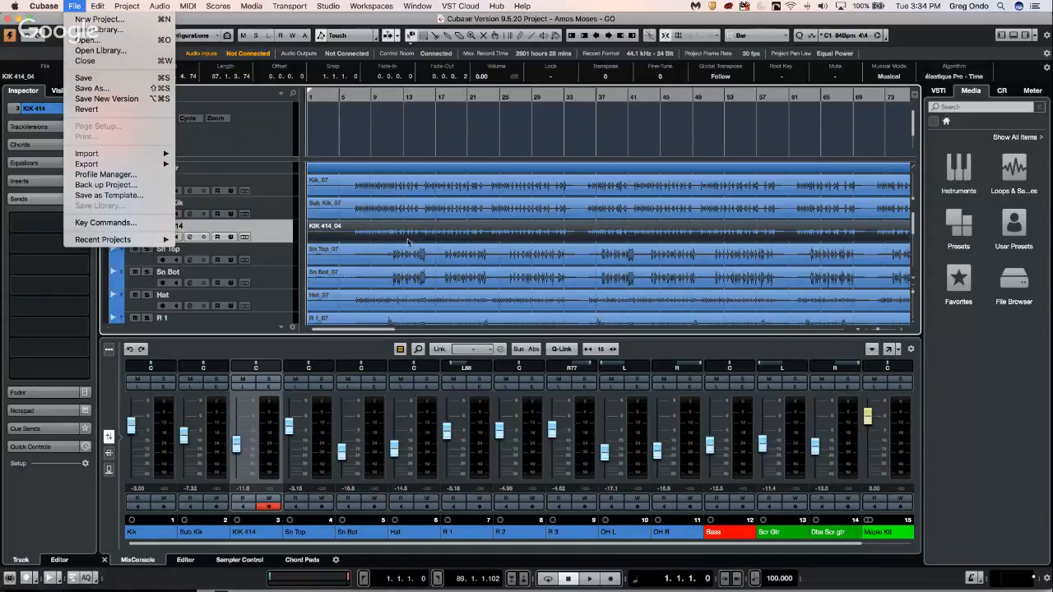
click(388, 213)
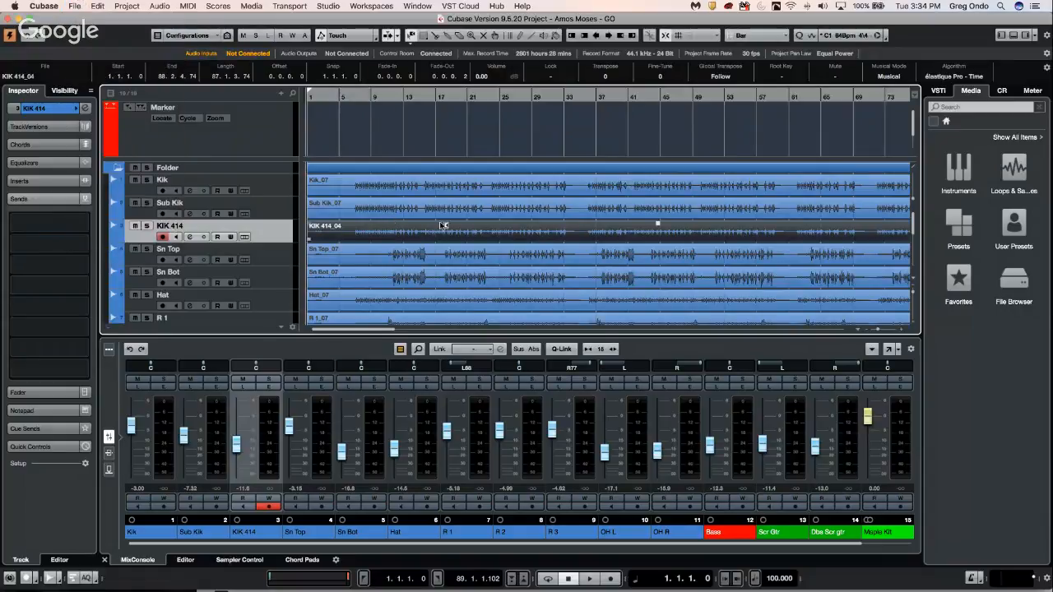
click(391, 236)
scroll(393, 236, down, 10)
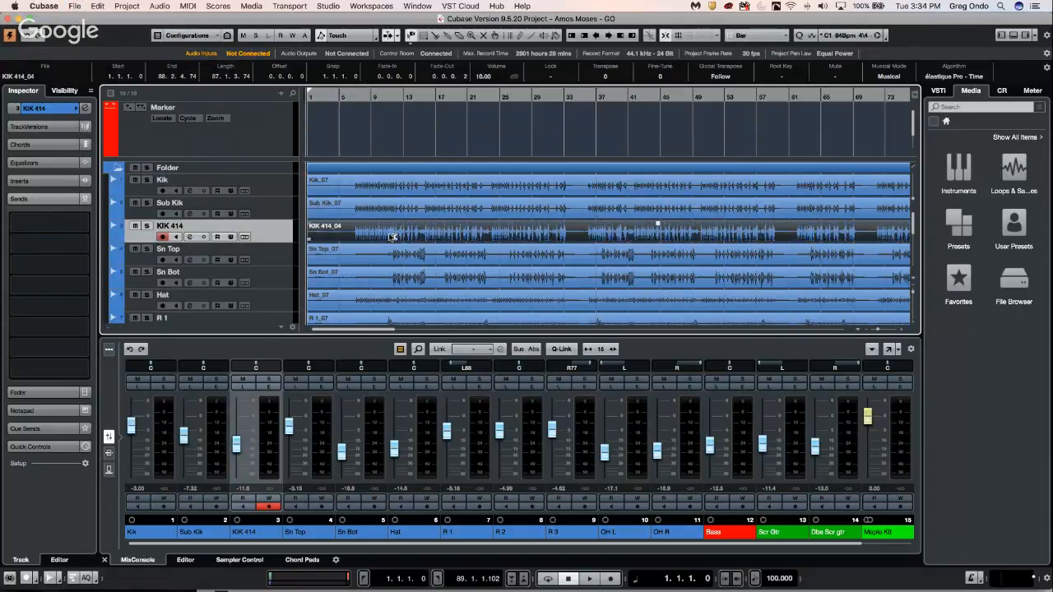
click(392, 127)
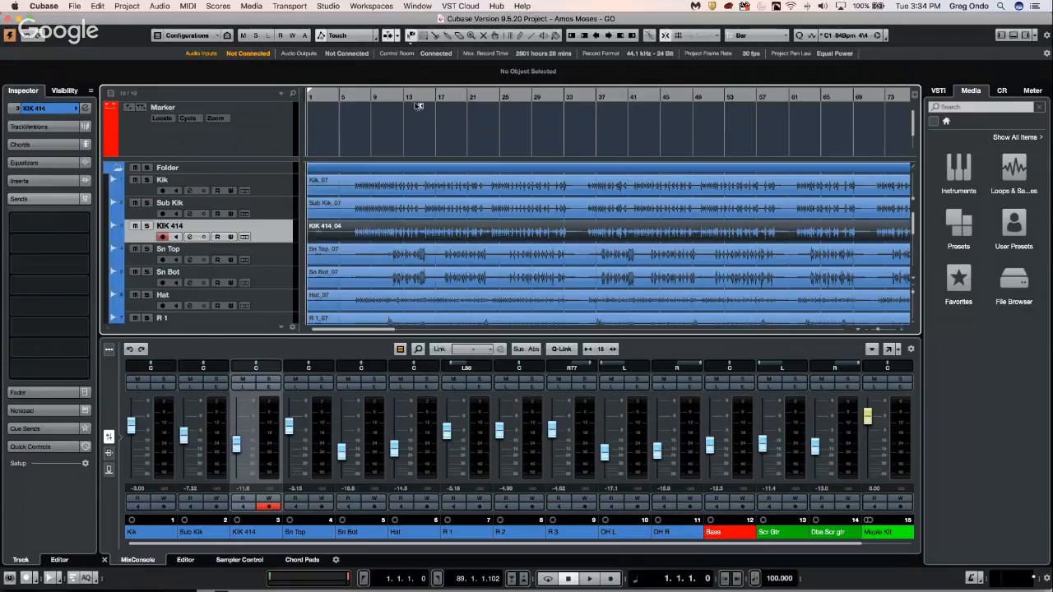
click(418, 8)
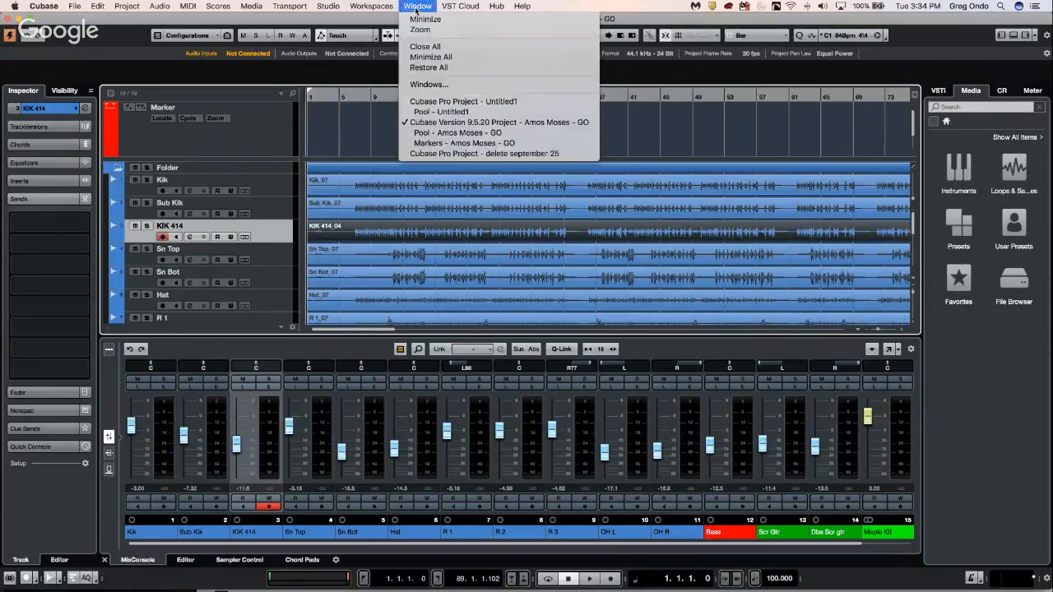
mouse_move(329, 7)
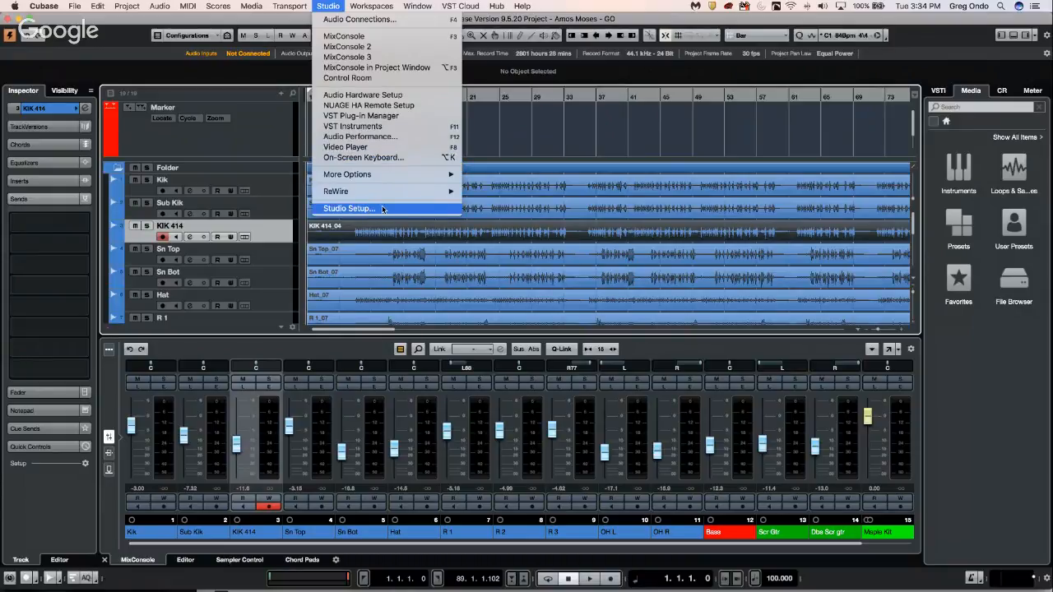
click(774, 265)
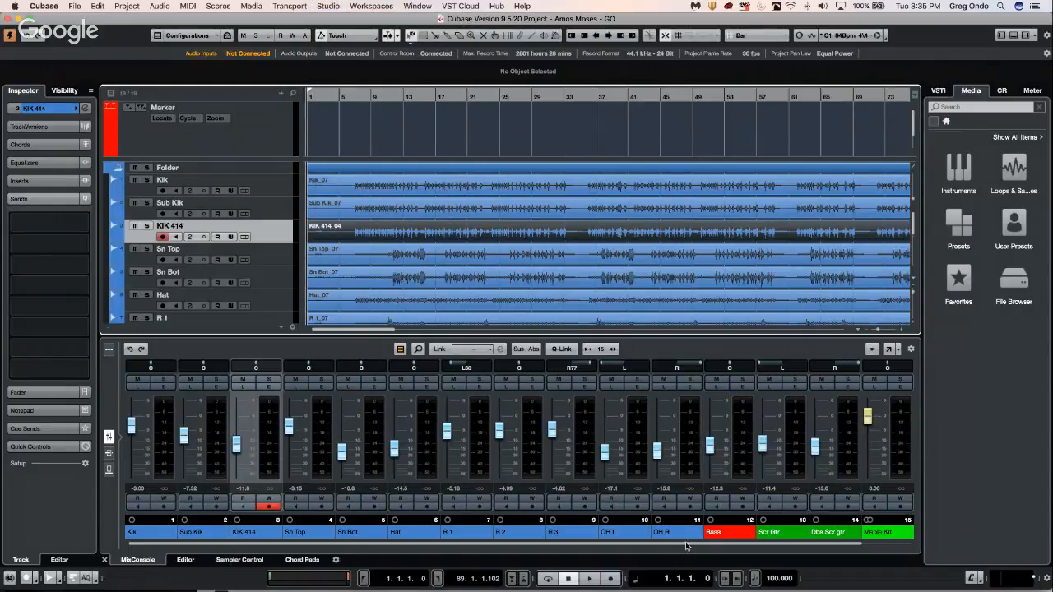
Step: Open the channel settings of Stereo Out and load the CurveEQ effect into its first insert slot
drag(687, 546, 763, 551)
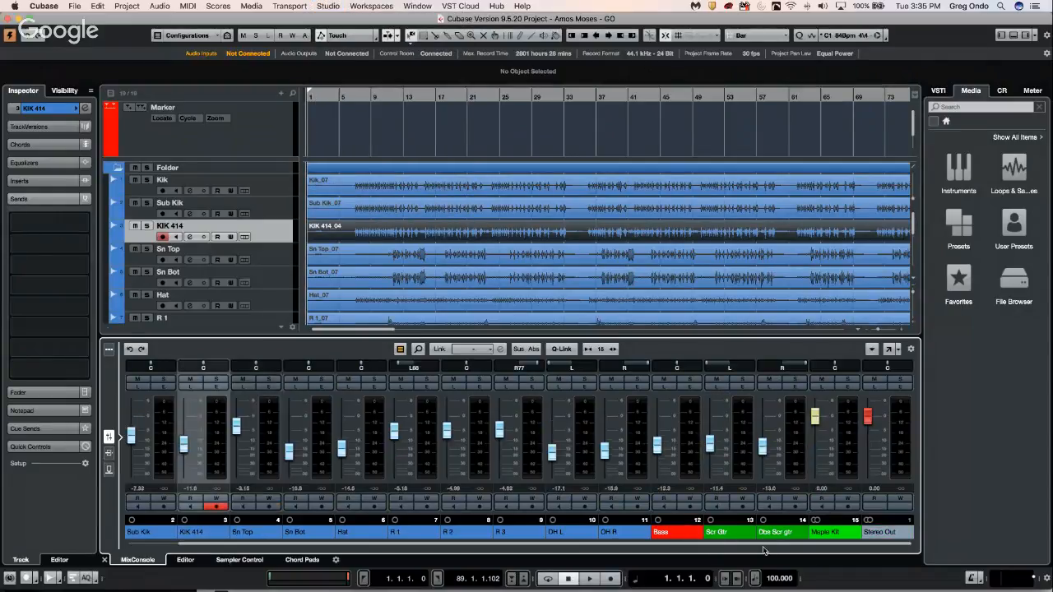
click(901, 387)
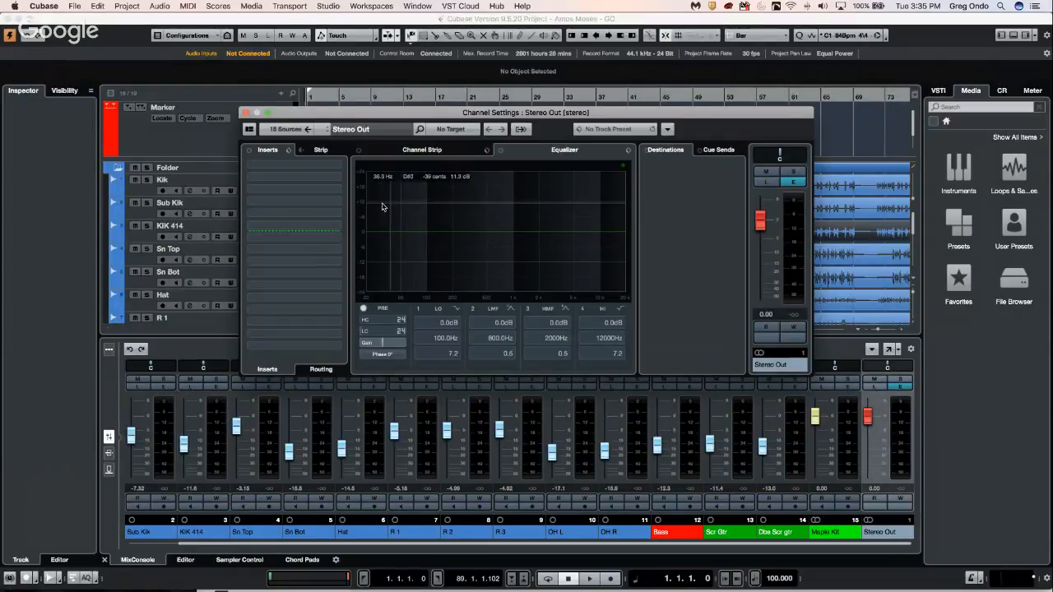
click(335, 167)
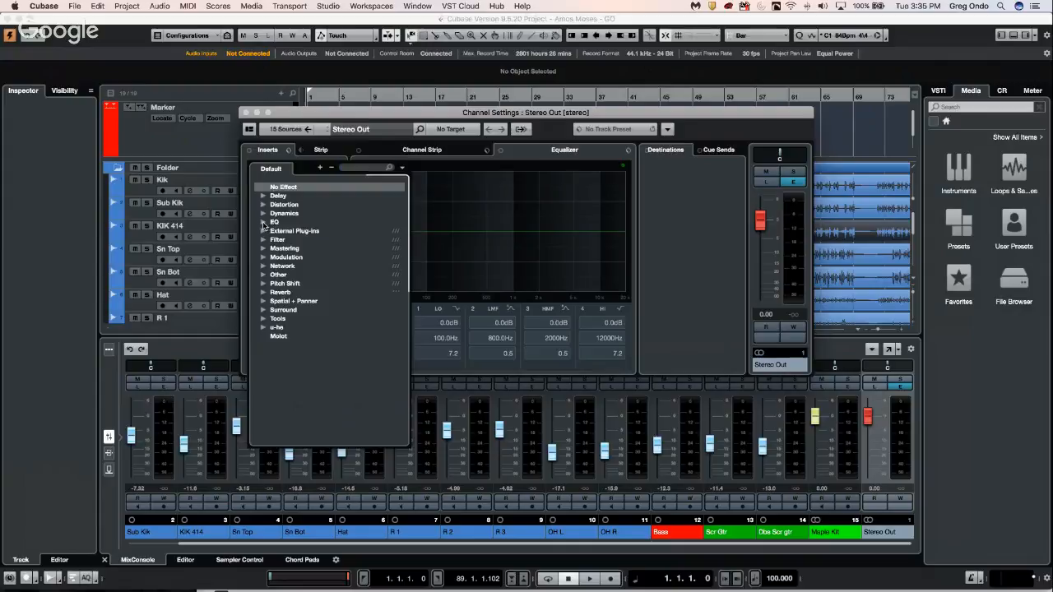
click(271, 225)
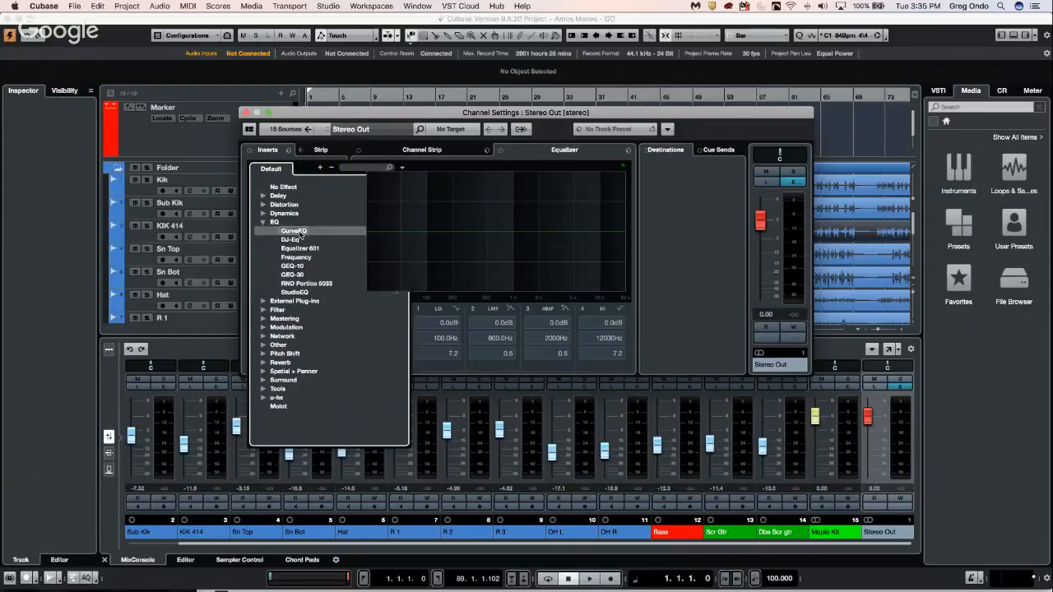
click(300, 234)
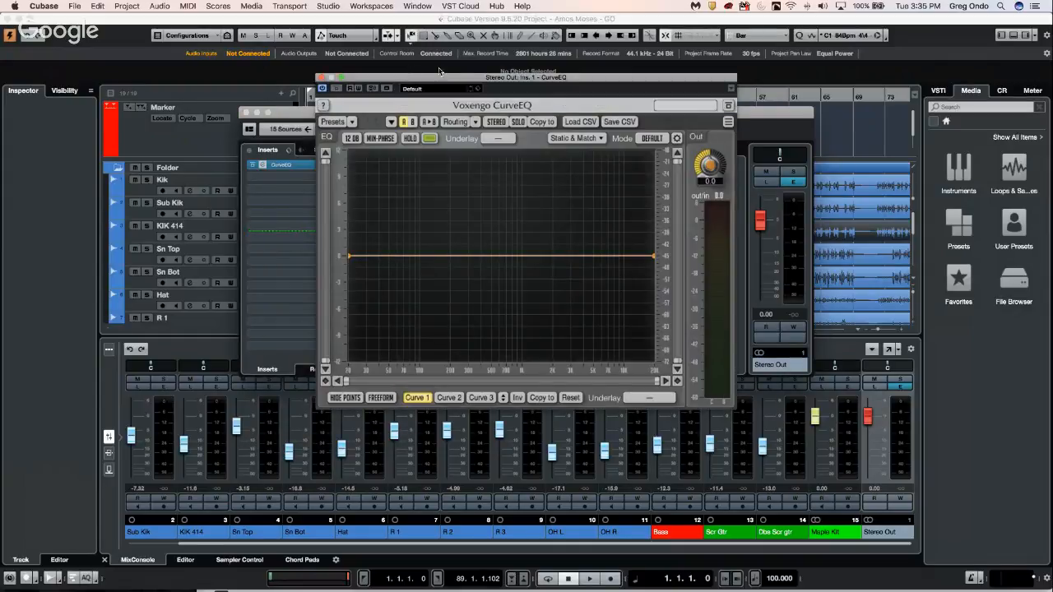
Step: Set CurveEQ's spectrum mode to AVERAGE
drag(442, 81, 263, 124)
click(476, 181)
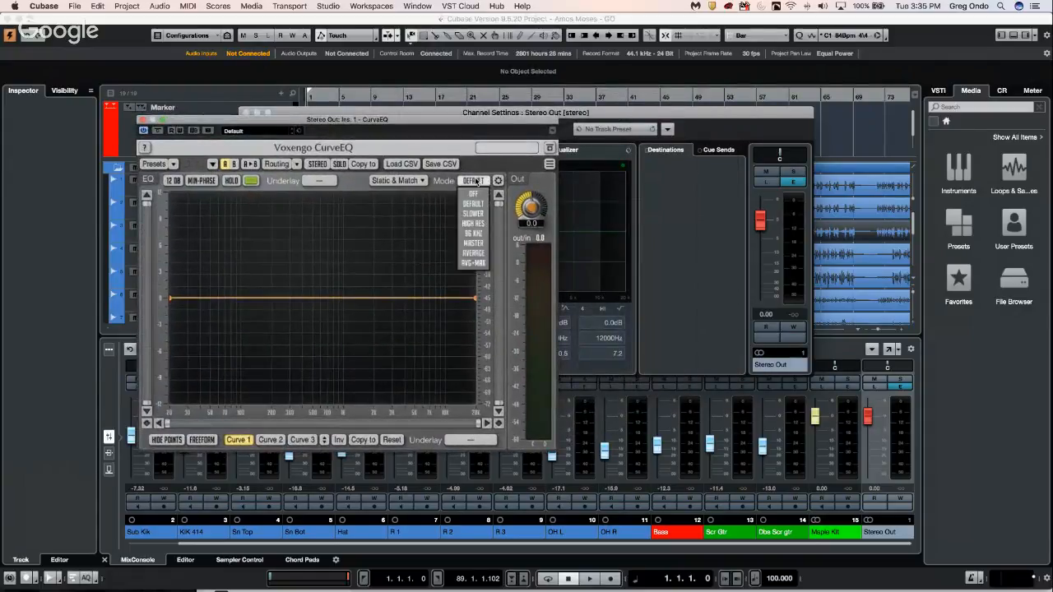
click(482, 255)
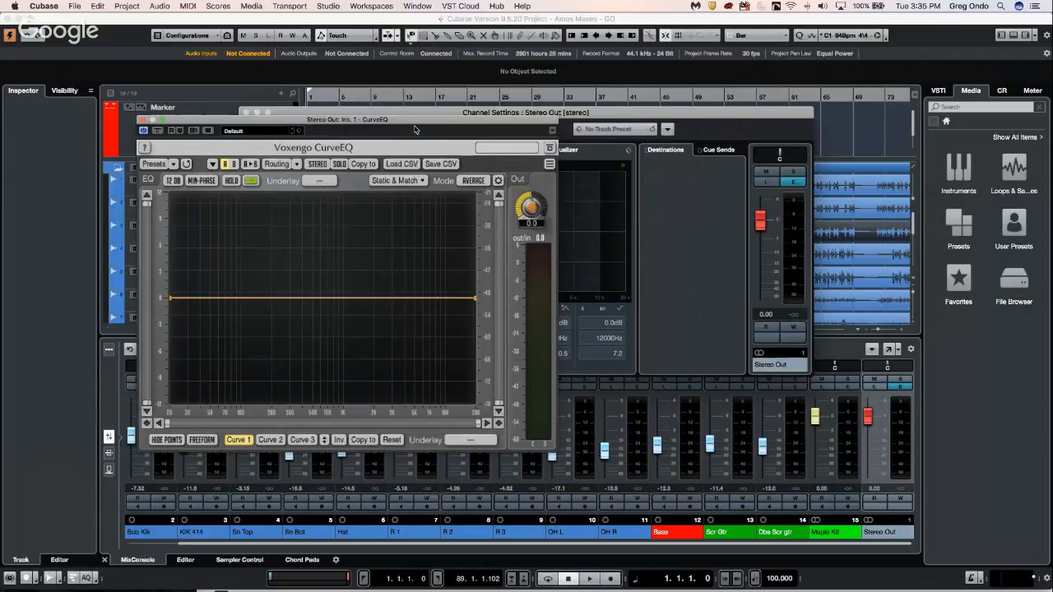
Step: Play the song, take its spectrum into the first slot of CurveEQ's Static Spectrums Editor, and stop playback
drag(250, 122, 238, 214)
key(space)
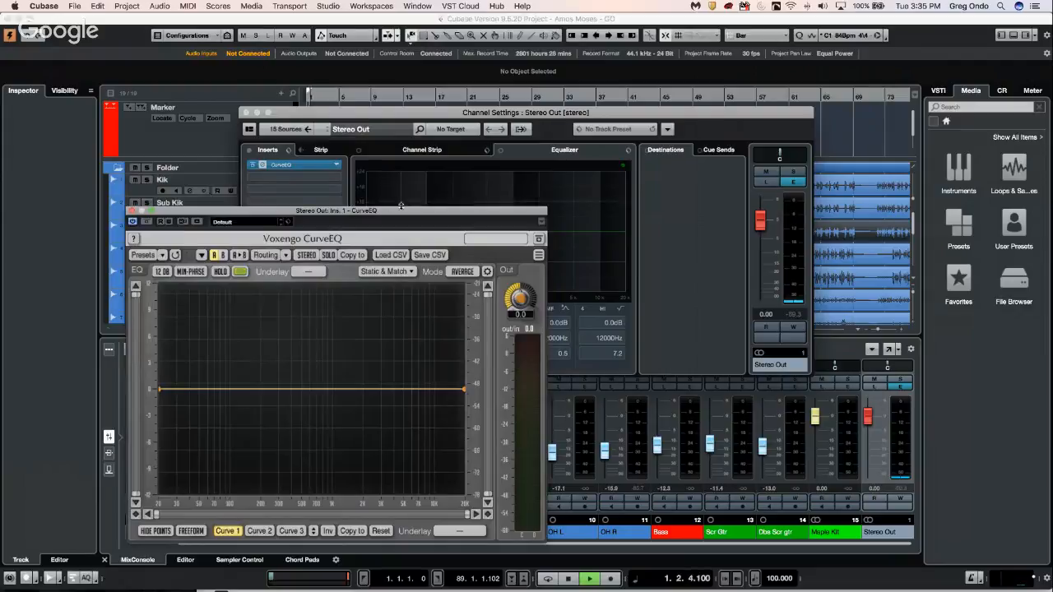
click(350, 87)
drag(372, 221, 687, 121)
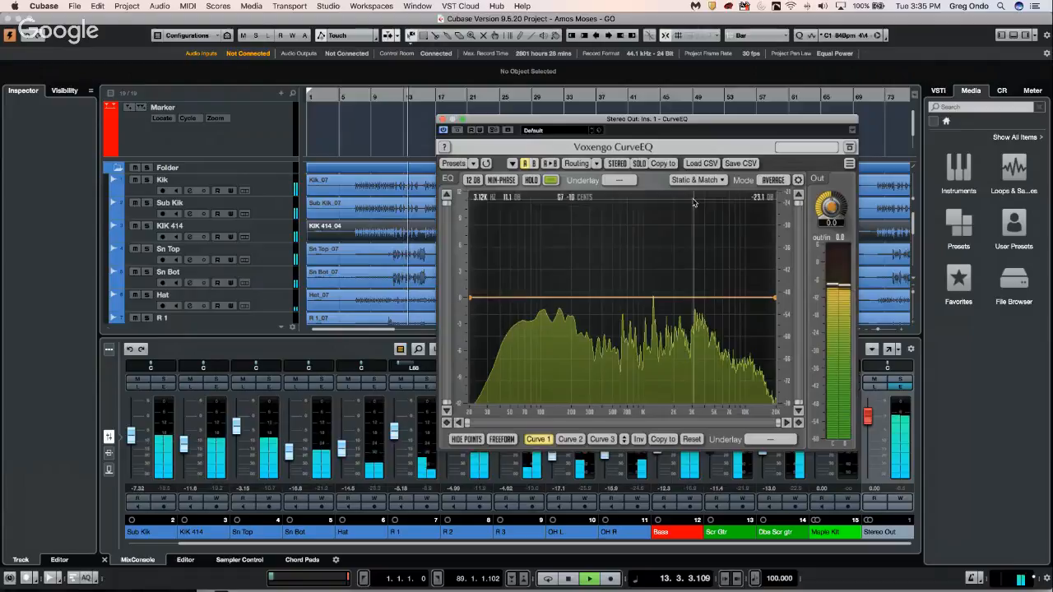
click(712, 182)
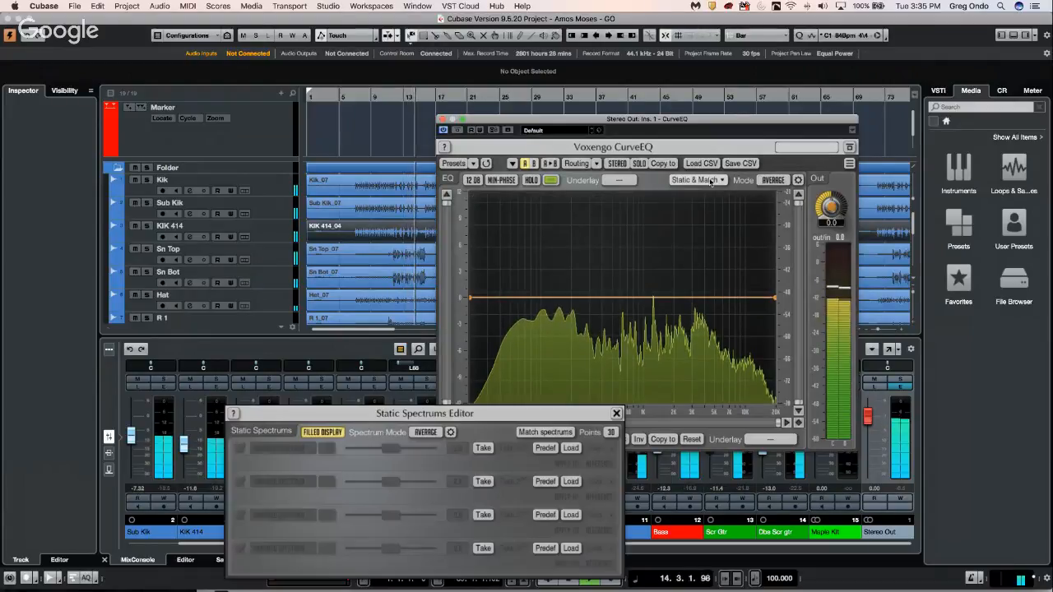
drag(441, 401, 458, 294)
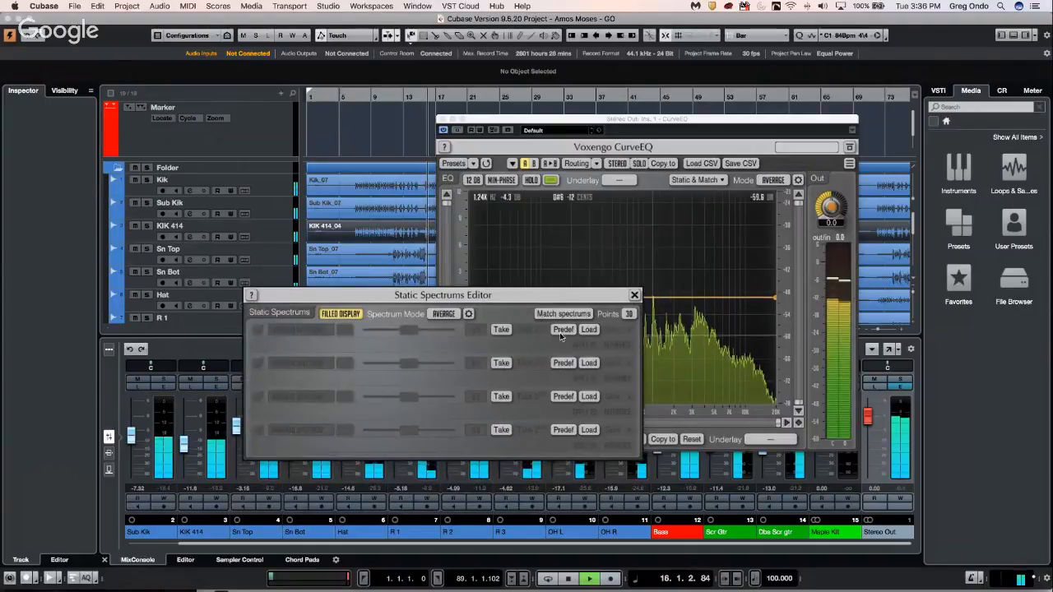
click(504, 330)
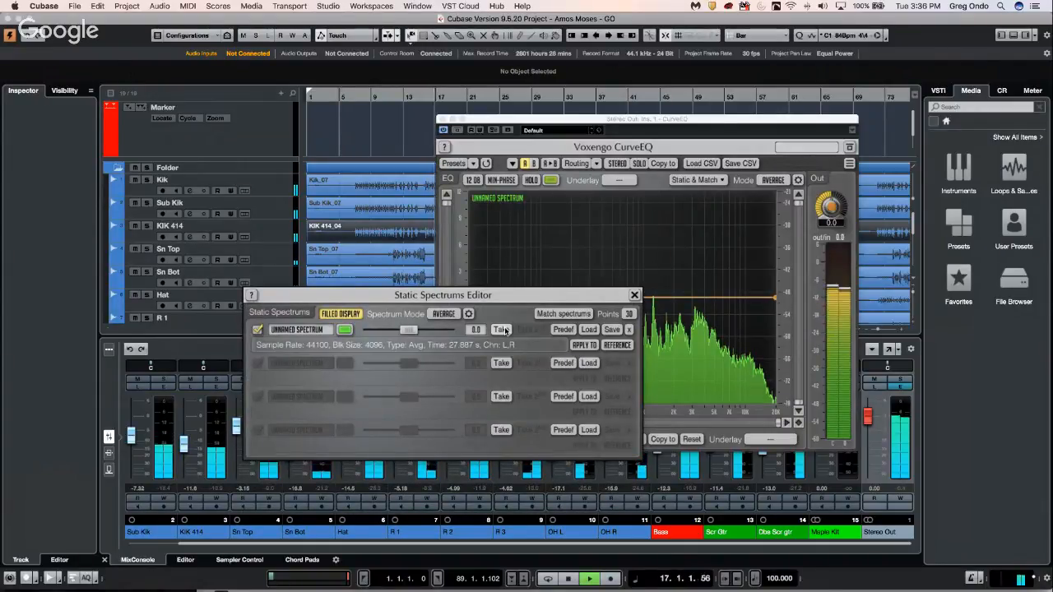
key(space)
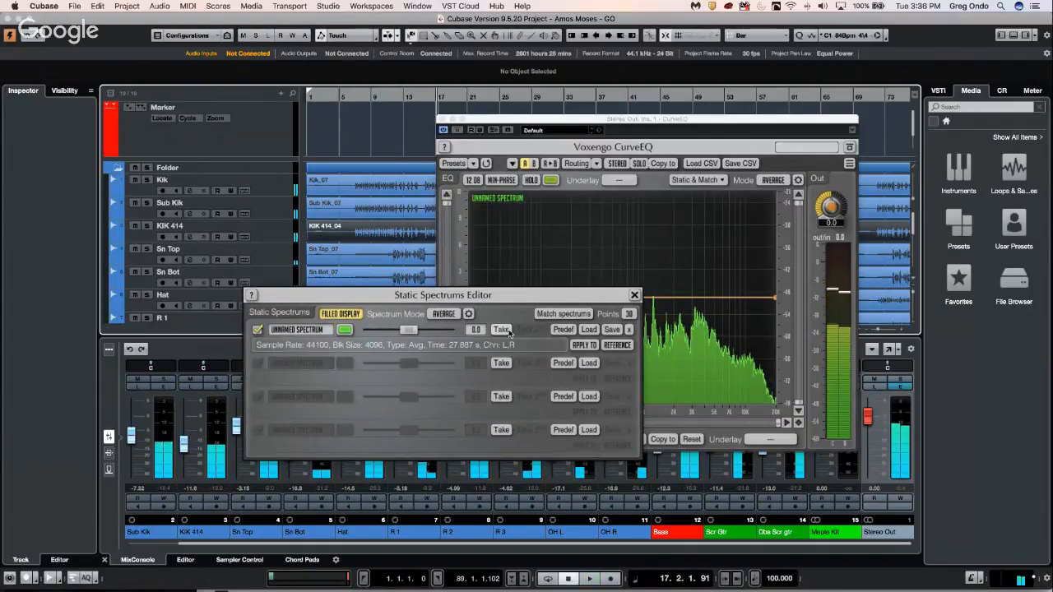
Step: Boost the third equalizer band of Stereo Out by about 10.9 dB at 3.73 kHz, and play the song with it
click(902, 387)
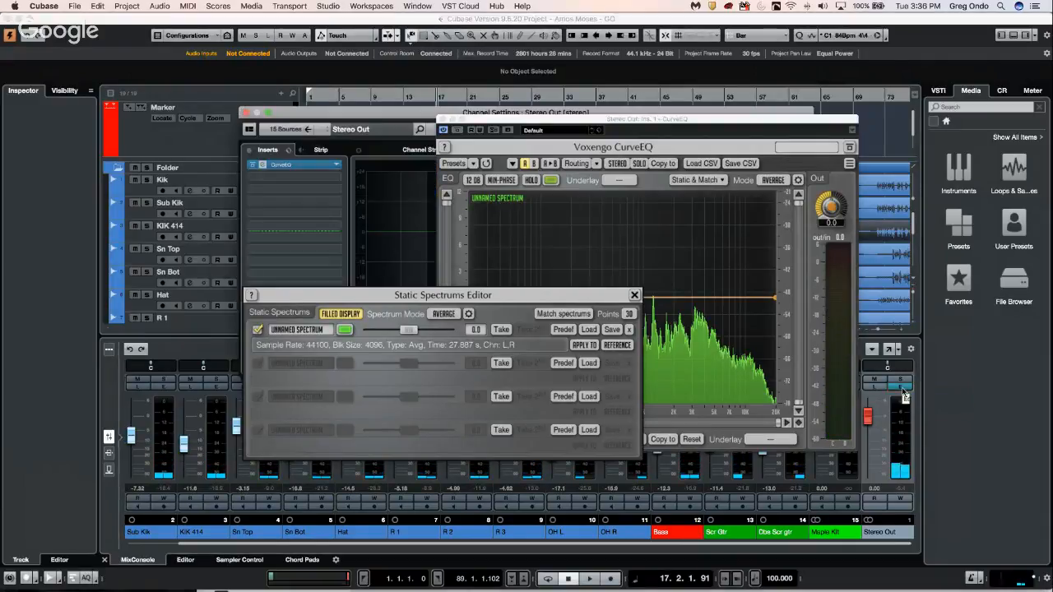
drag(421, 98, 252, 54)
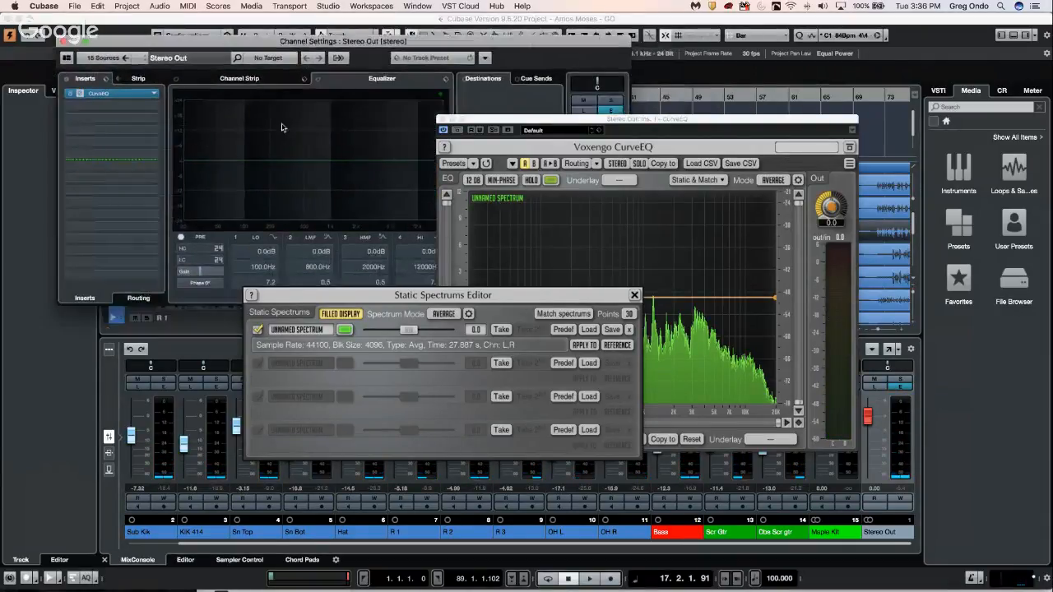
drag(349, 160, 381, 138)
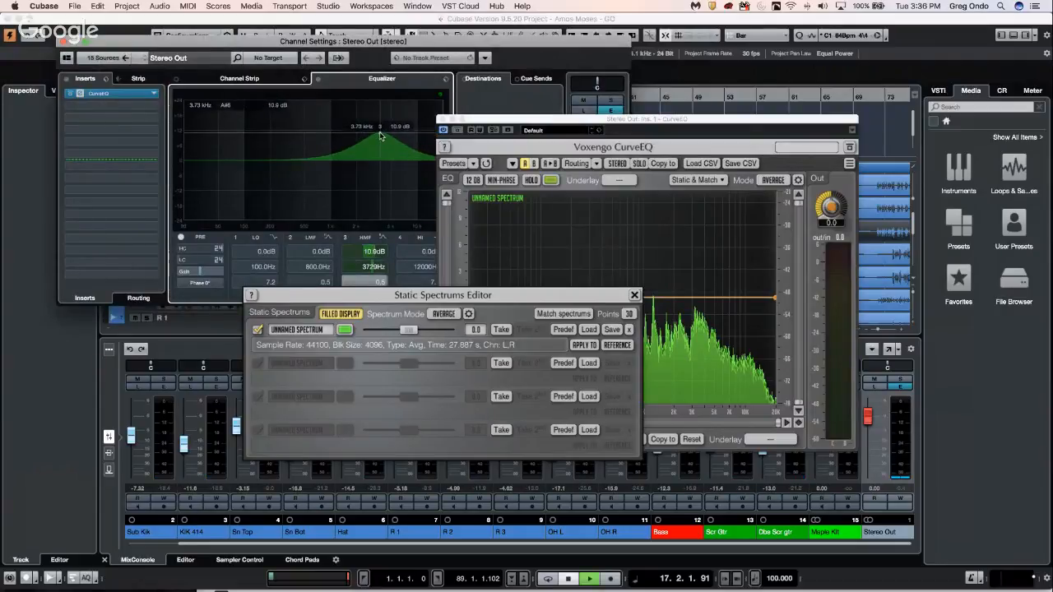
key(space)
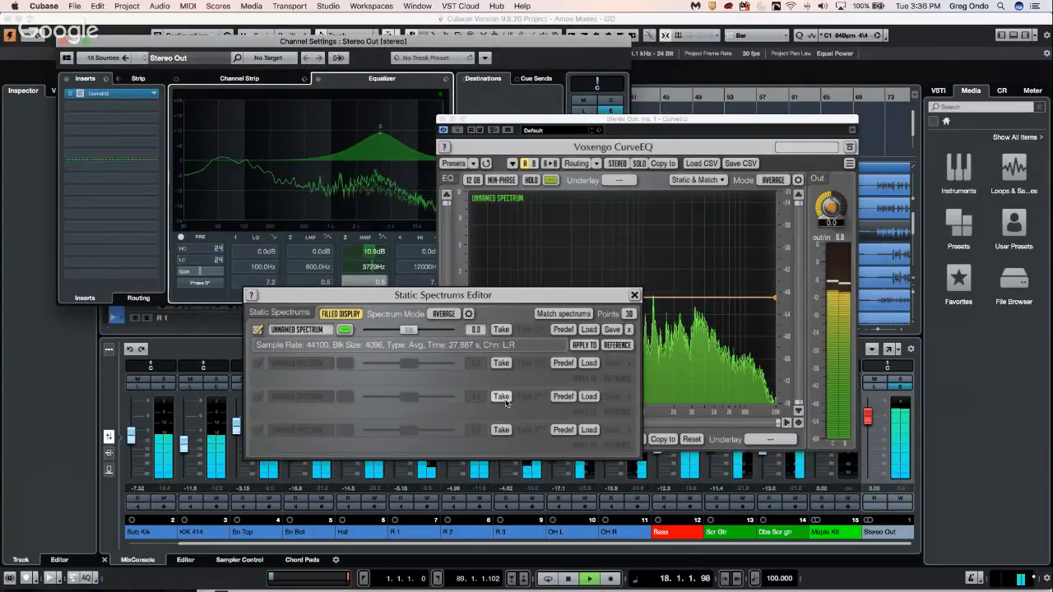
drag(569, 297, 416, 382)
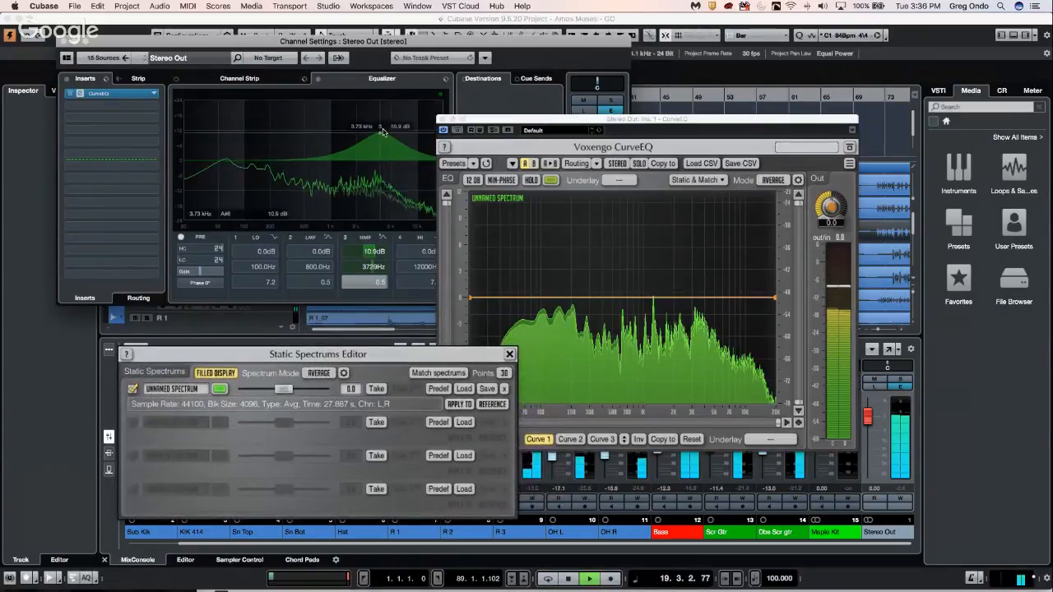
Step: Raise Stereo Out's third equalizer band to about 15.3 dB at 4192 Hz and take the spectrum into the Static Spectrums Editor's second slot
drag(379, 130, 385, 126)
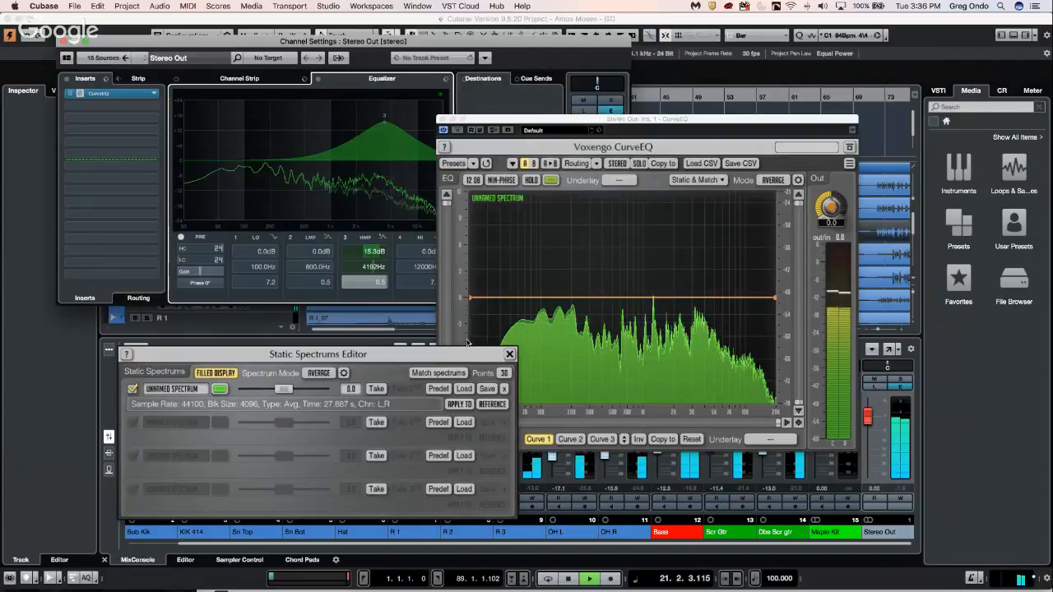
drag(438, 352, 855, 198)
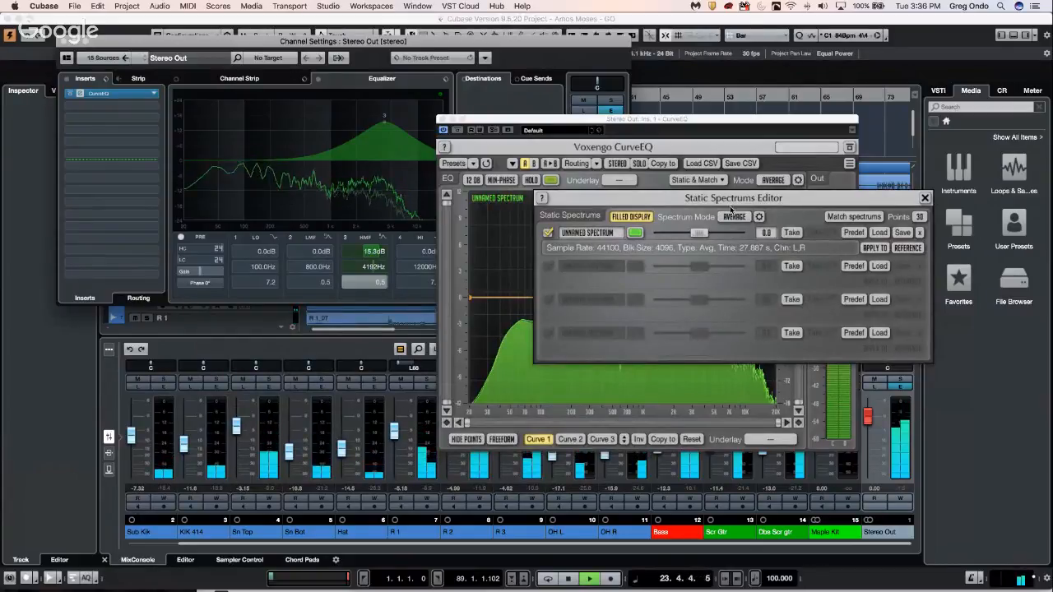
drag(708, 199, 723, 109)
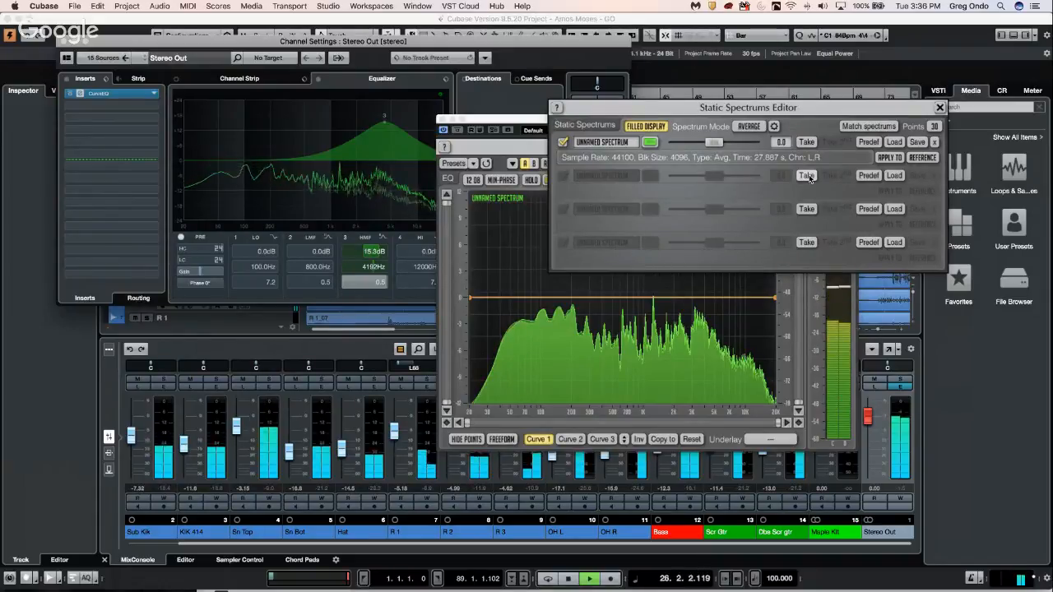
click(807, 176)
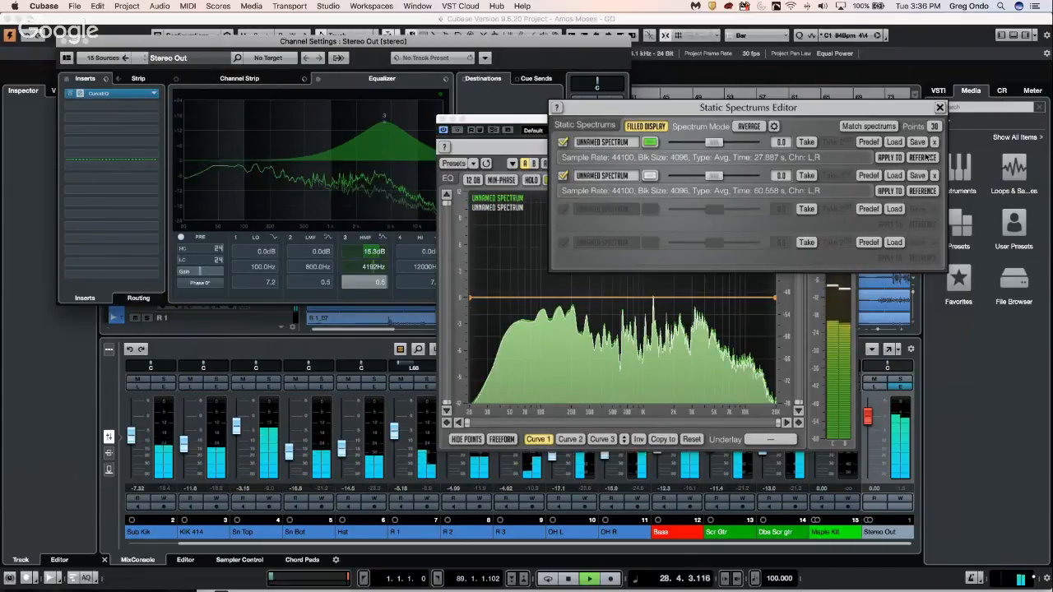
Step: Match the spectrums in CurveEQ, using the first spectrum as REFERENCE and the second as APPLY TO
click(923, 158)
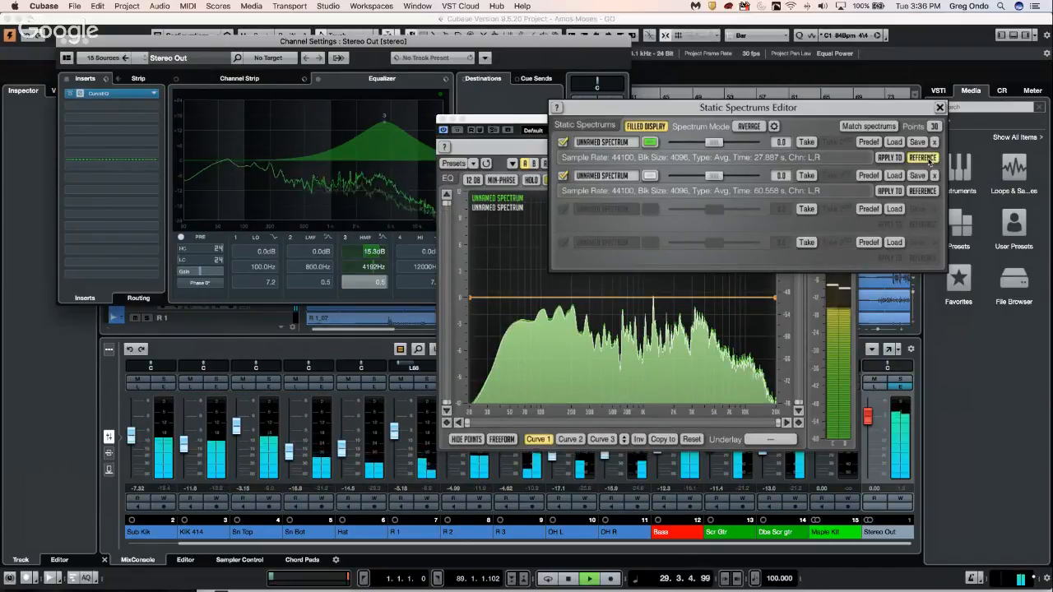
click(892, 191)
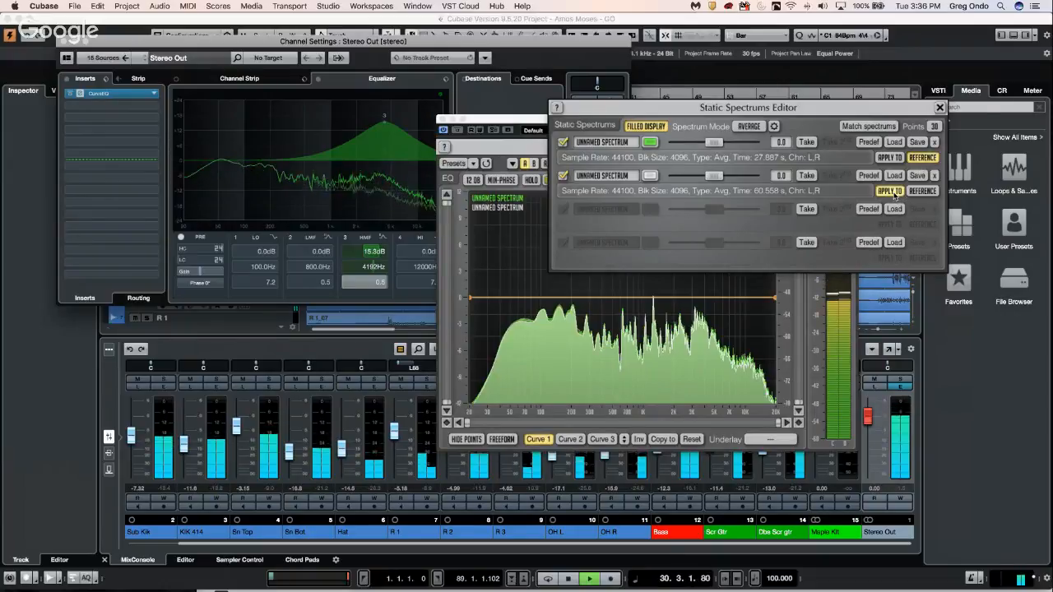
click(859, 128)
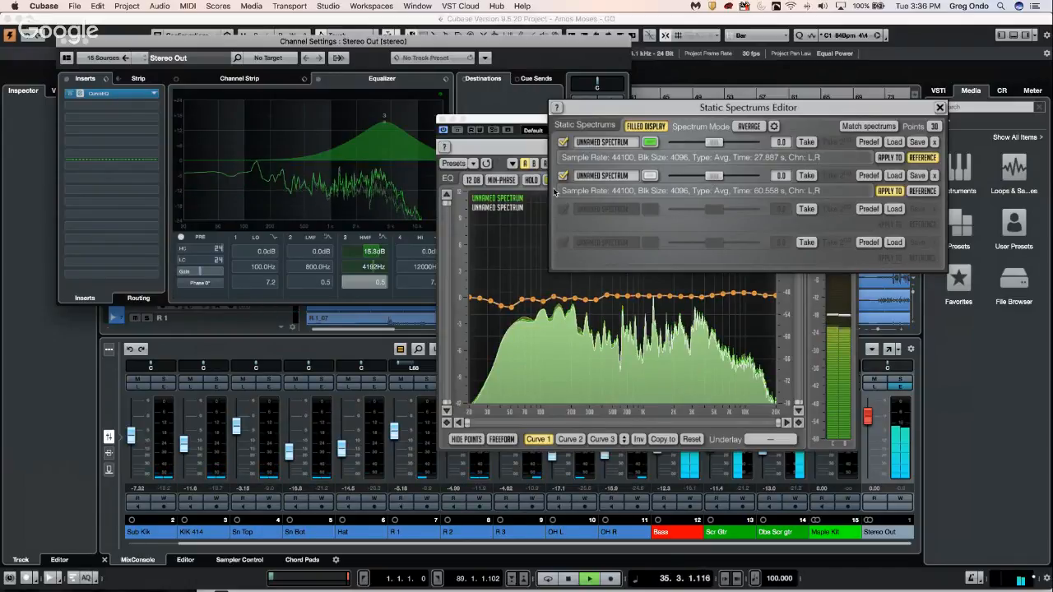
click(651, 175)
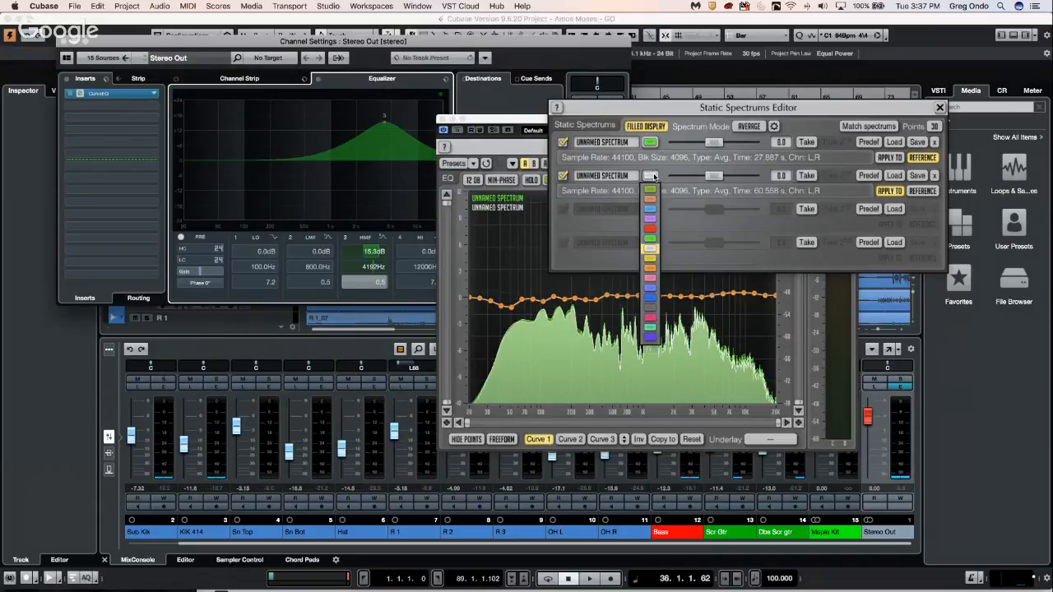
click(659, 166)
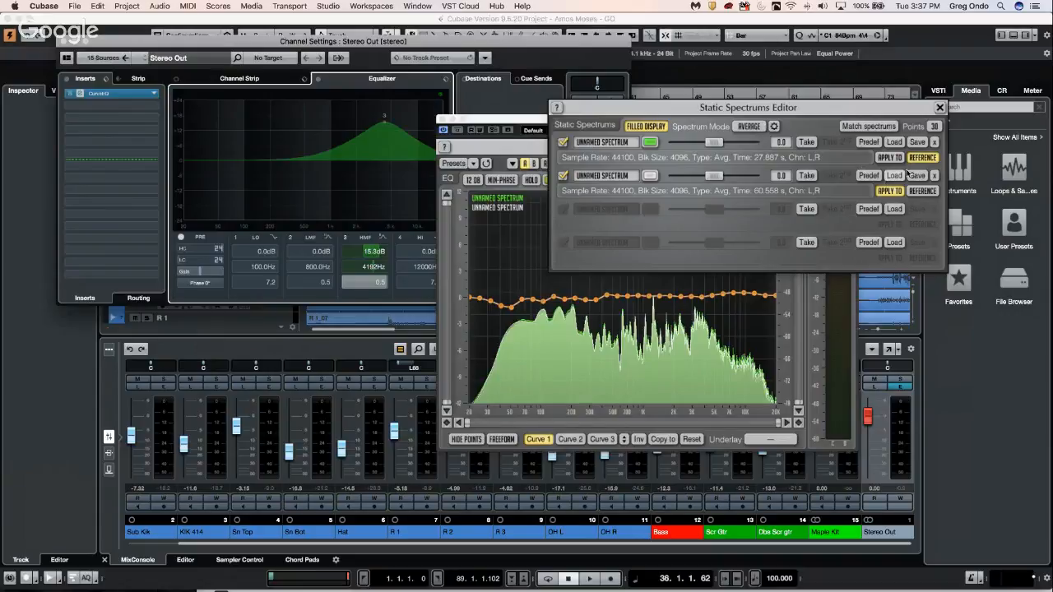
click(891, 191)
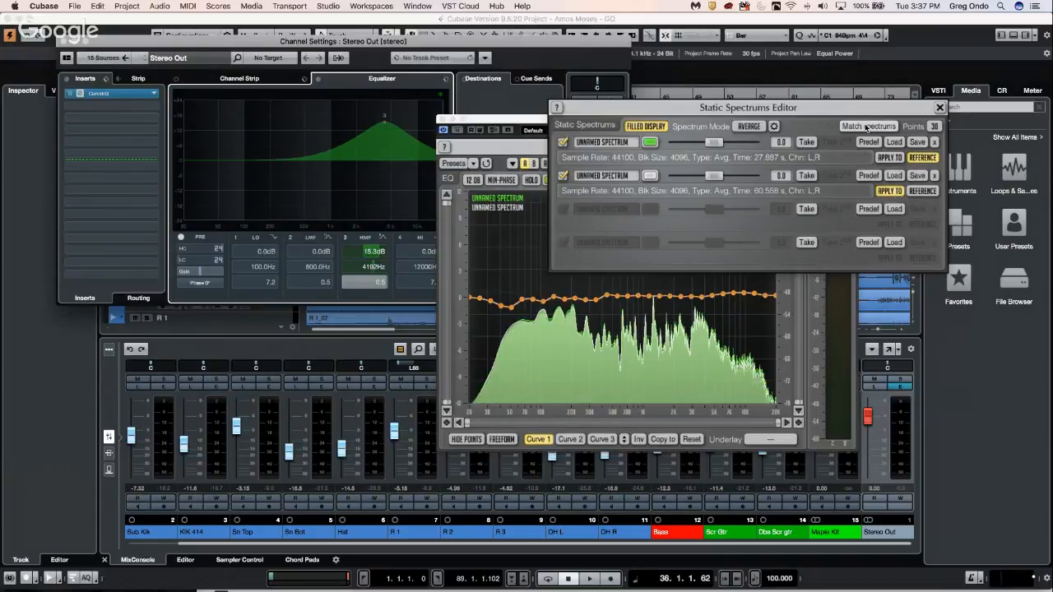
Step: Switch off Stereo Out's CurveEQ insert and close its spectrum editor, plug-in and channel settings windows
click(939, 108)
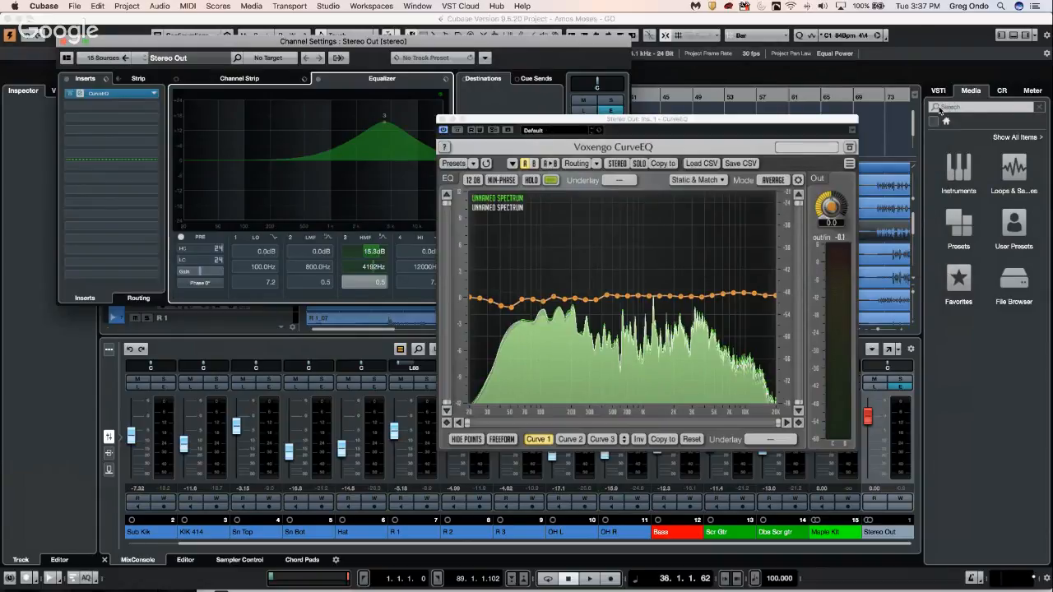
click(443, 120)
click(116, 97)
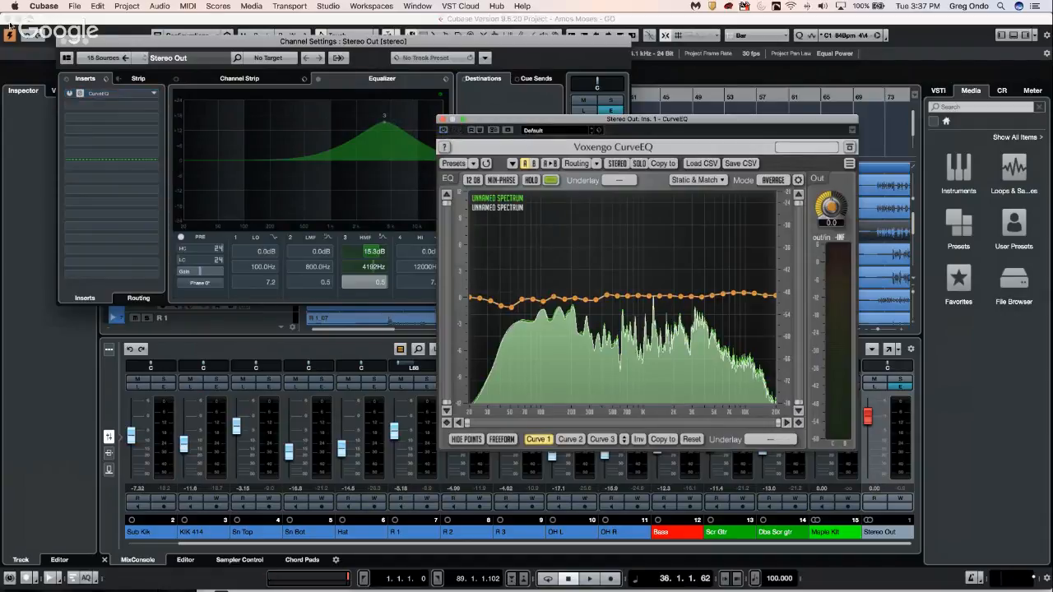
click(65, 42)
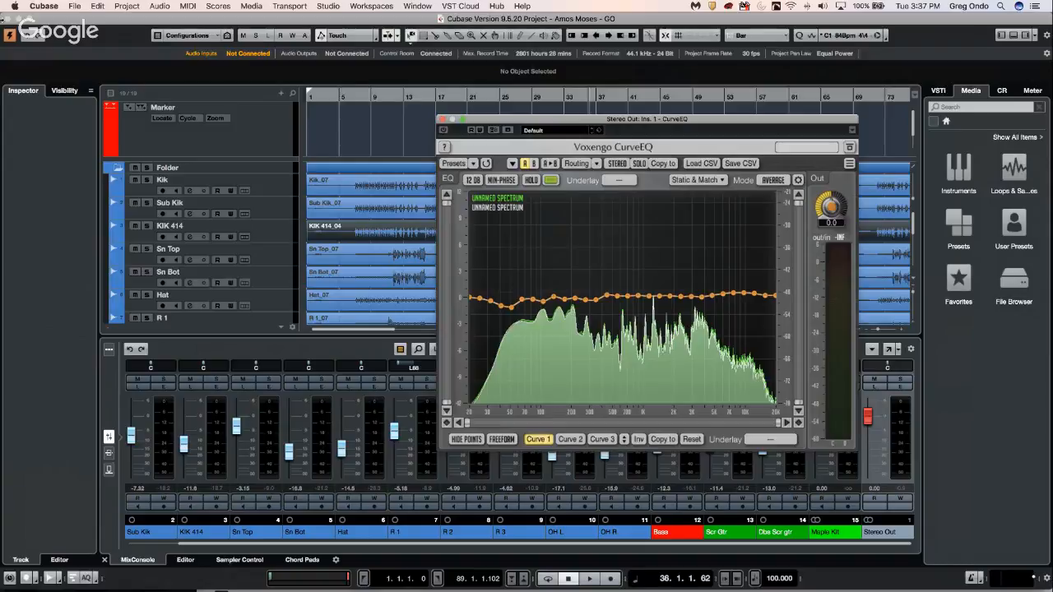
click(442, 120)
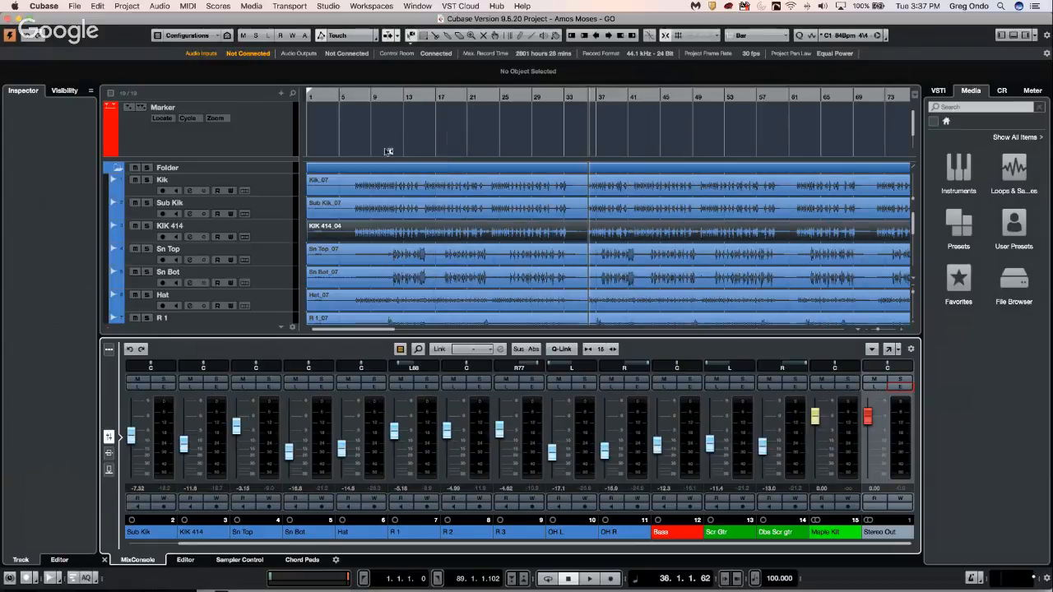
Step: Create a new empty project in the default location and add one MIDI track to it
click(75, 8)
click(82, 22)
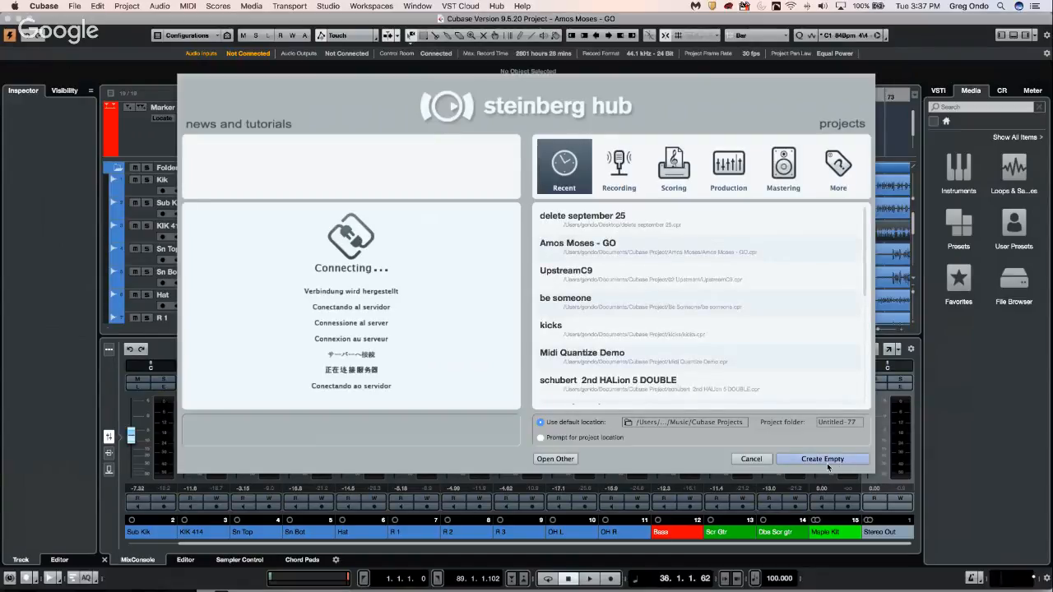
click(827, 465)
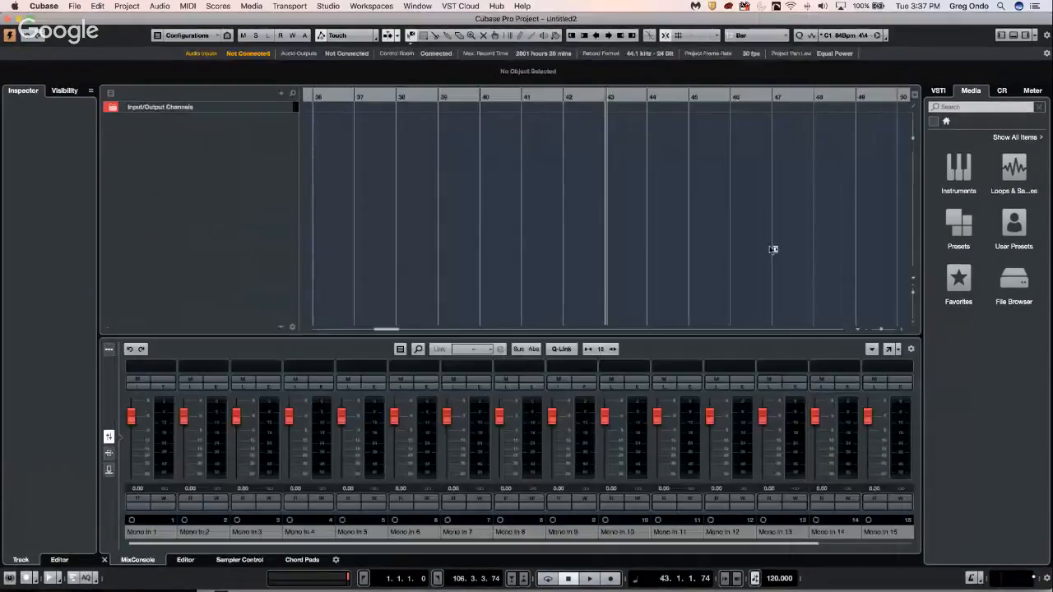
right_click(232, 139)
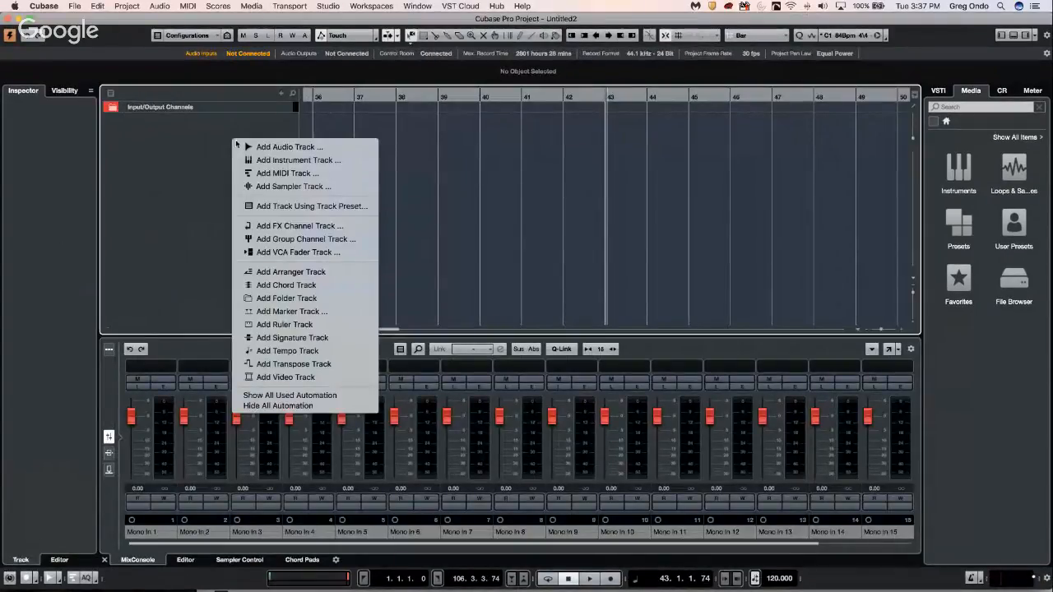
click(288, 172)
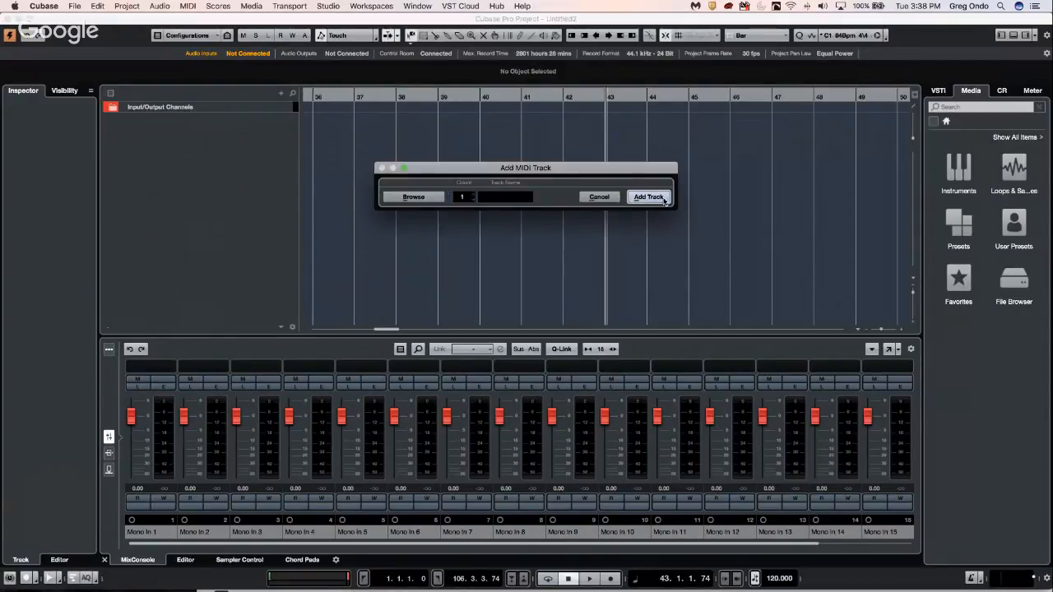
click(657, 197)
Step: Draw a part from bar 36 to bar 39 on the MIDI track and open it in an enlarged Key Editor
right_click(342, 129)
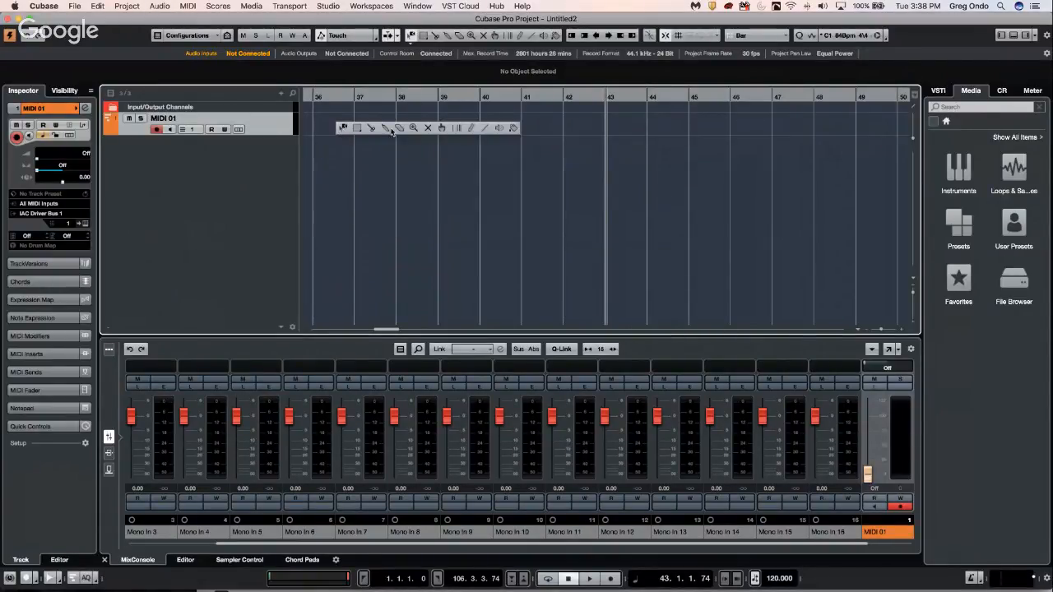
click(472, 129)
drag(319, 117, 438, 119)
right_click(335, 118)
click(336, 116)
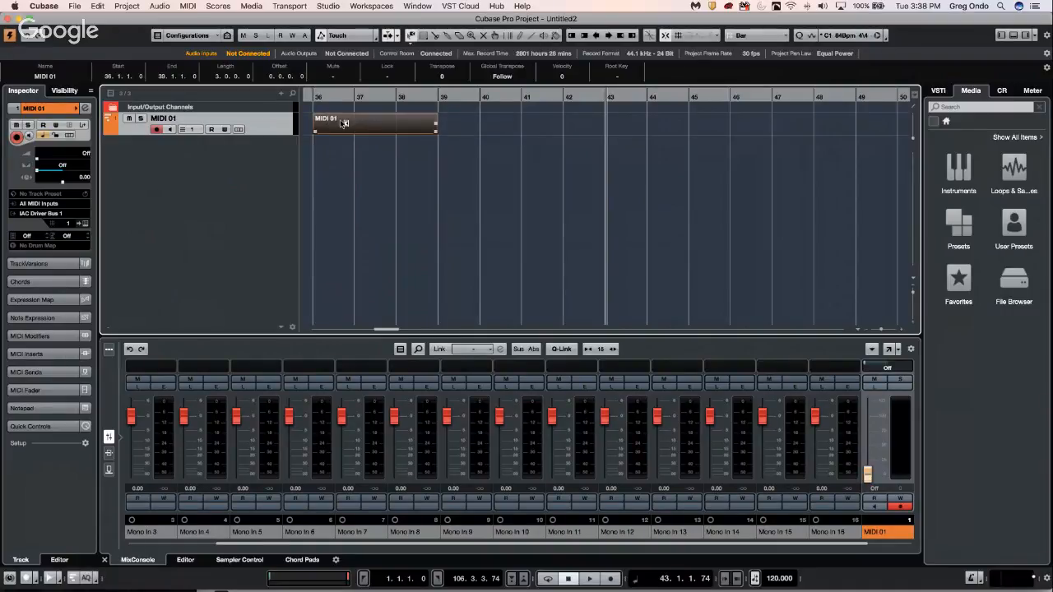
double_click(342, 124)
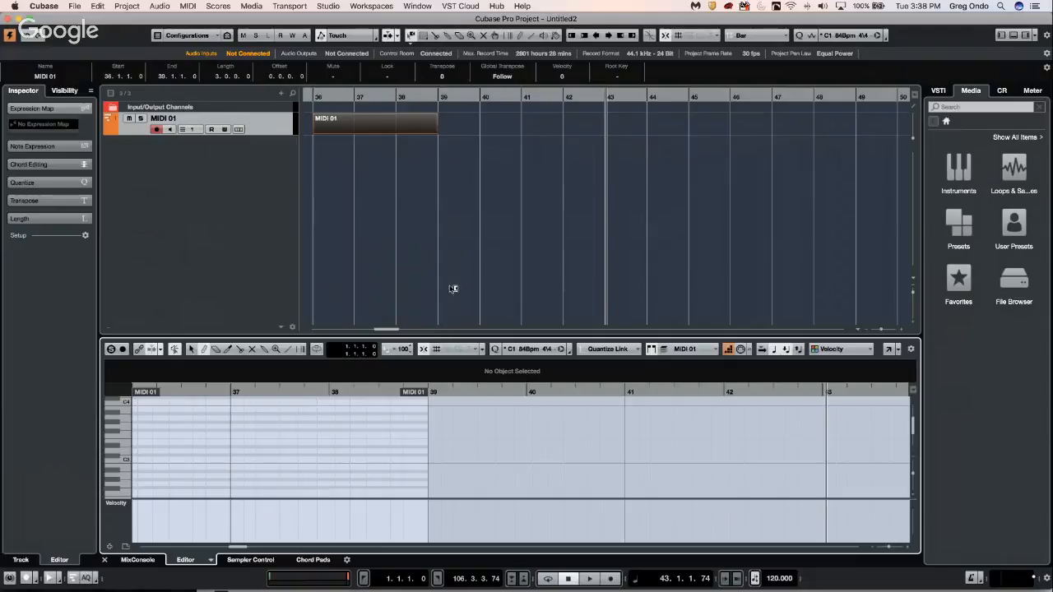
drag(418, 337, 413, 292)
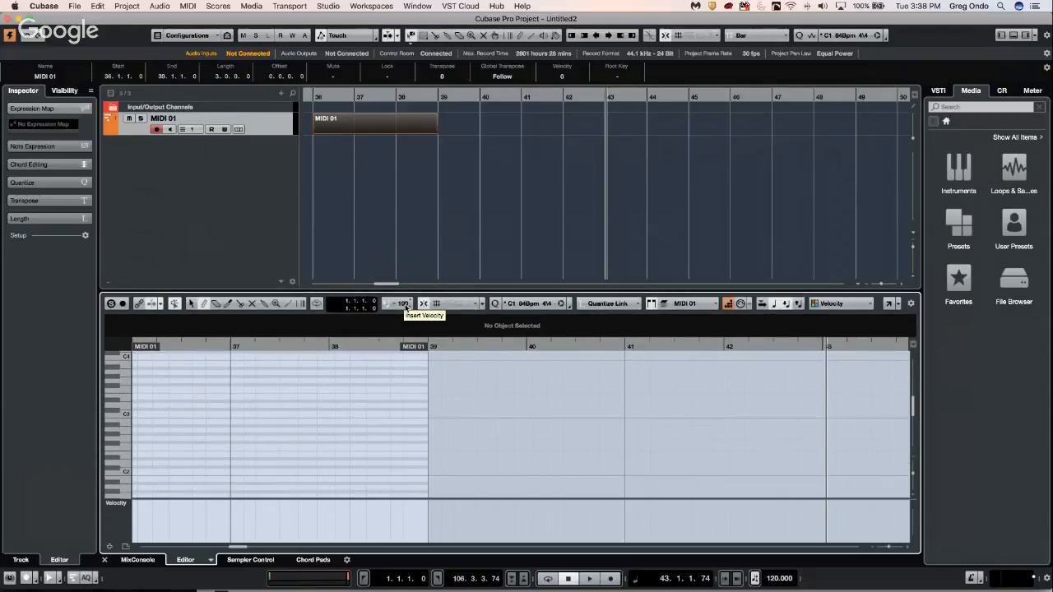
Step: Draw a G#2 note at bar 37 and an A2 just before bar 38 at velocity 100, and a G2 after it with insert velocity 90
click(234, 433)
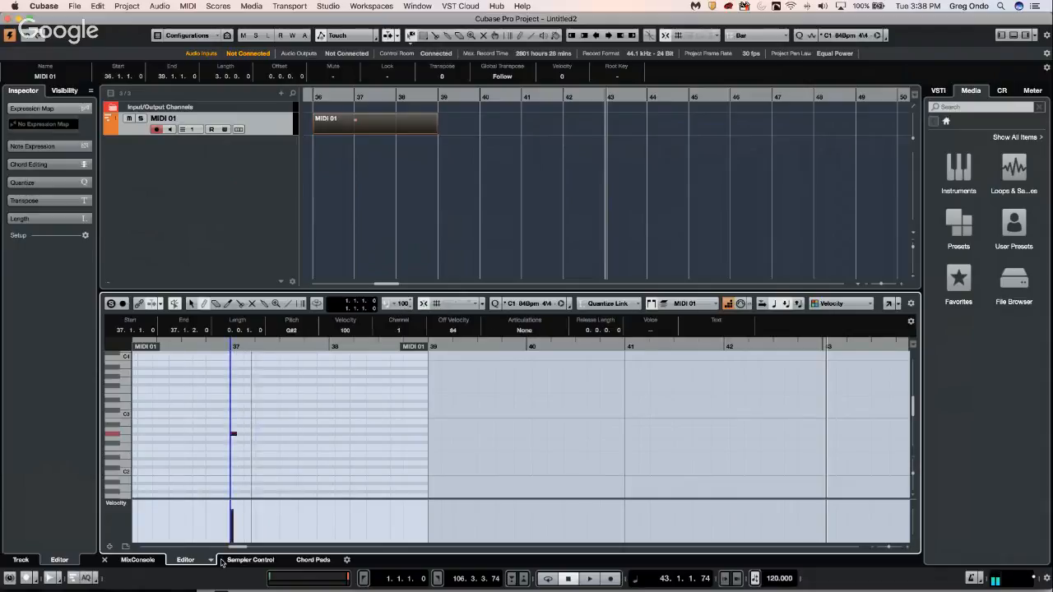
click(319, 429)
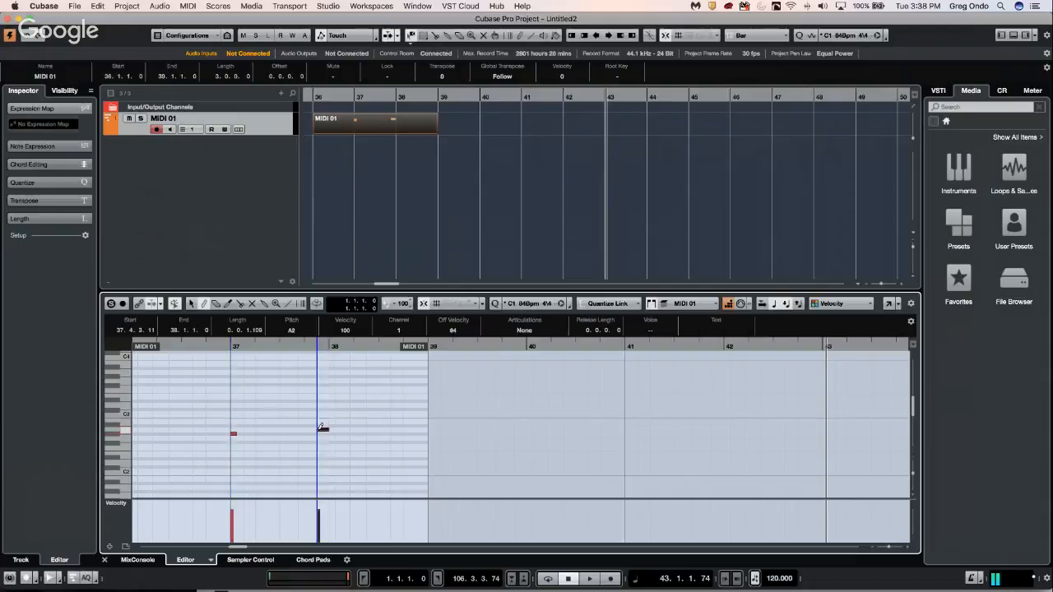
click(401, 304)
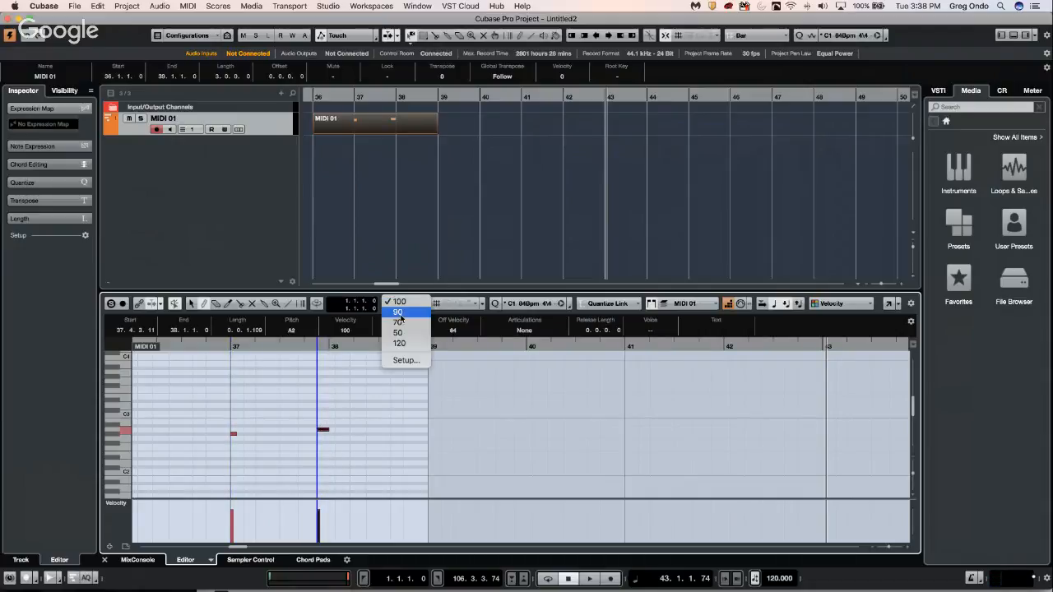
click(398, 311)
click(337, 436)
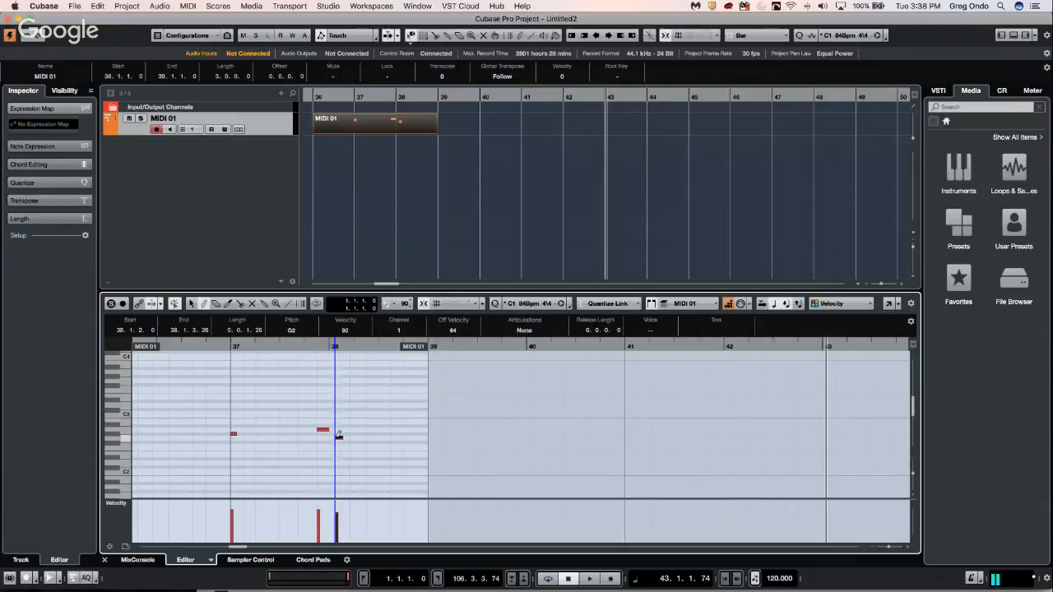
Step: Draw a D#2 note with insert velocity 70 and a B1 note with insert velocity 50 in bar 38
click(400, 304)
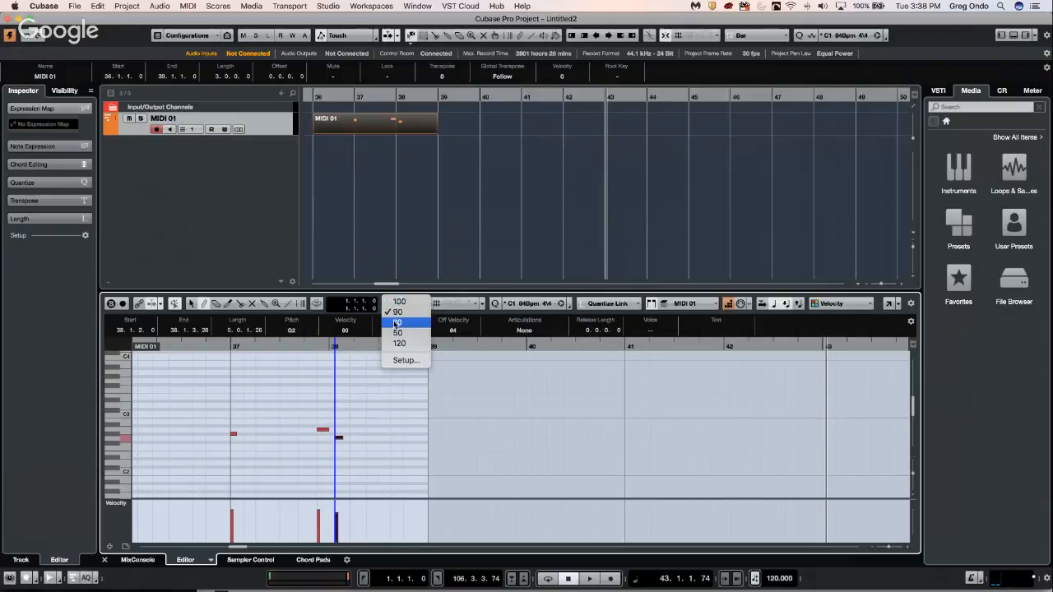
click(396, 323)
click(347, 458)
click(400, 304)
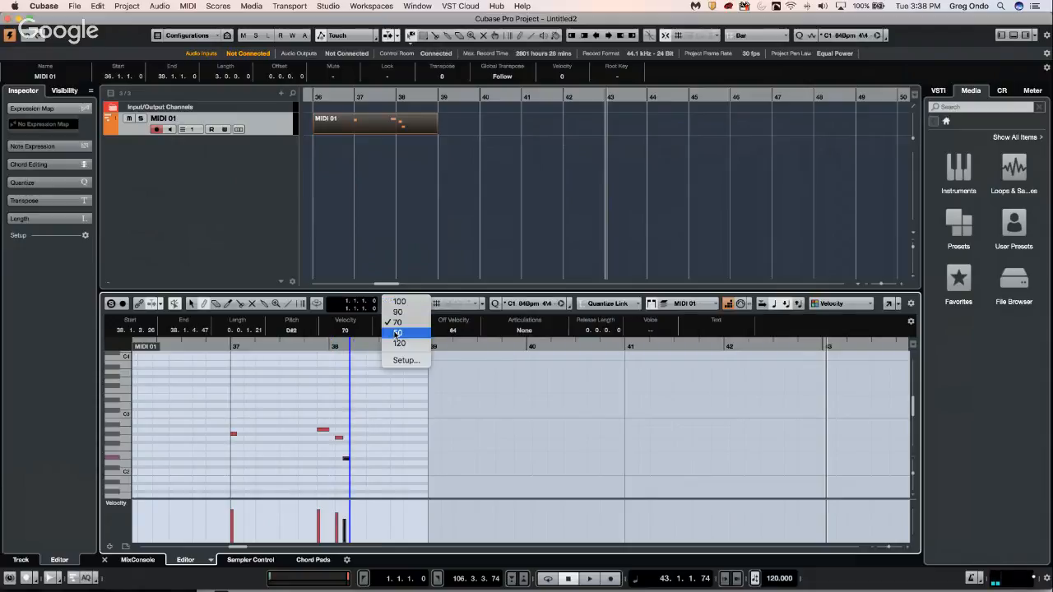
click(397, 333)
click(359, 478)
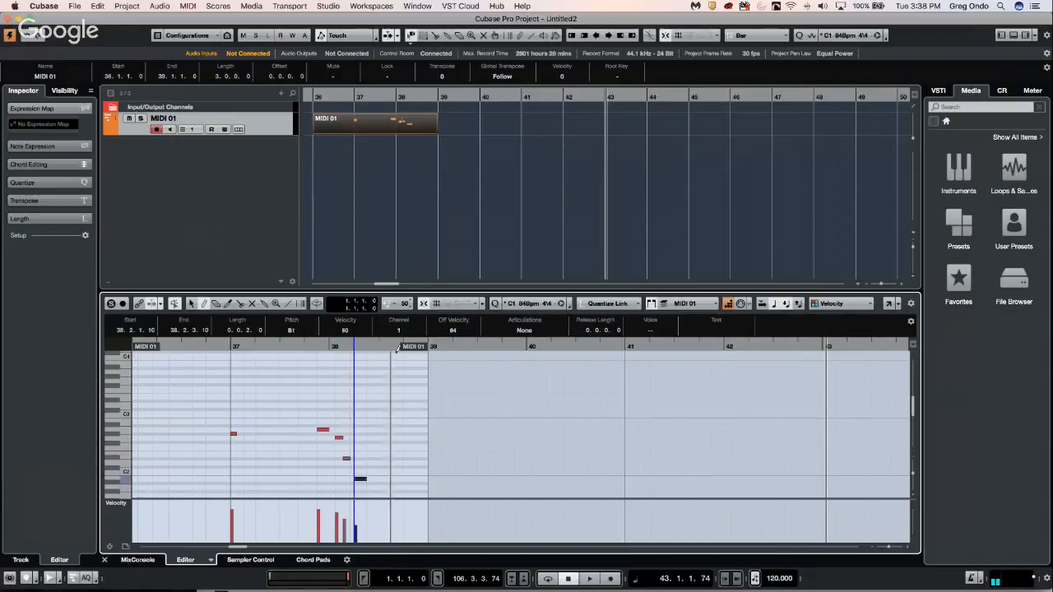
Step: Set the insert velocity to 120 and draw an A#1 note at 38.3.1.0
click(400, 303)
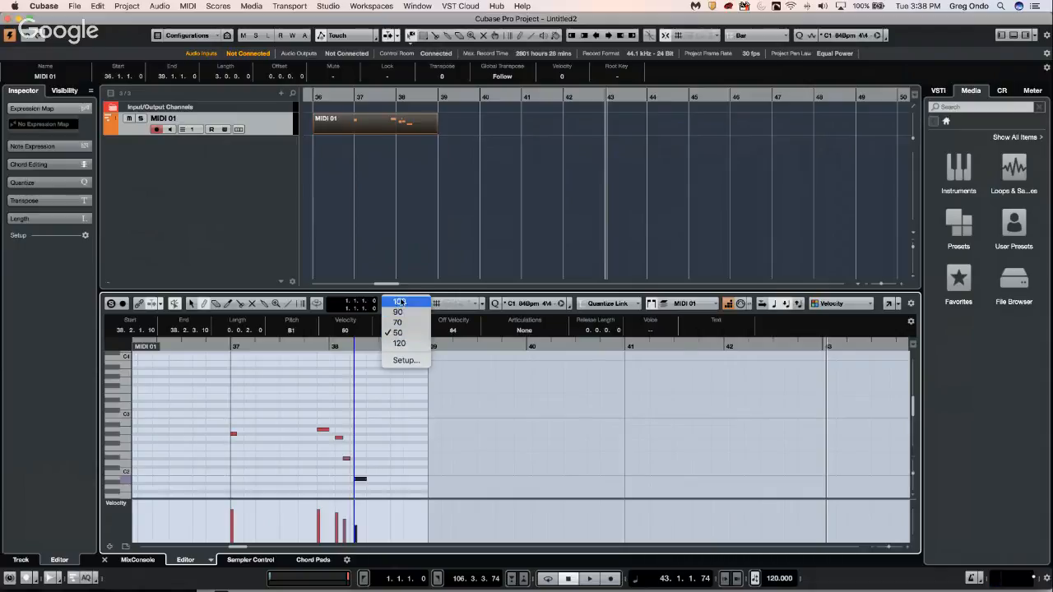
click(399, 332)
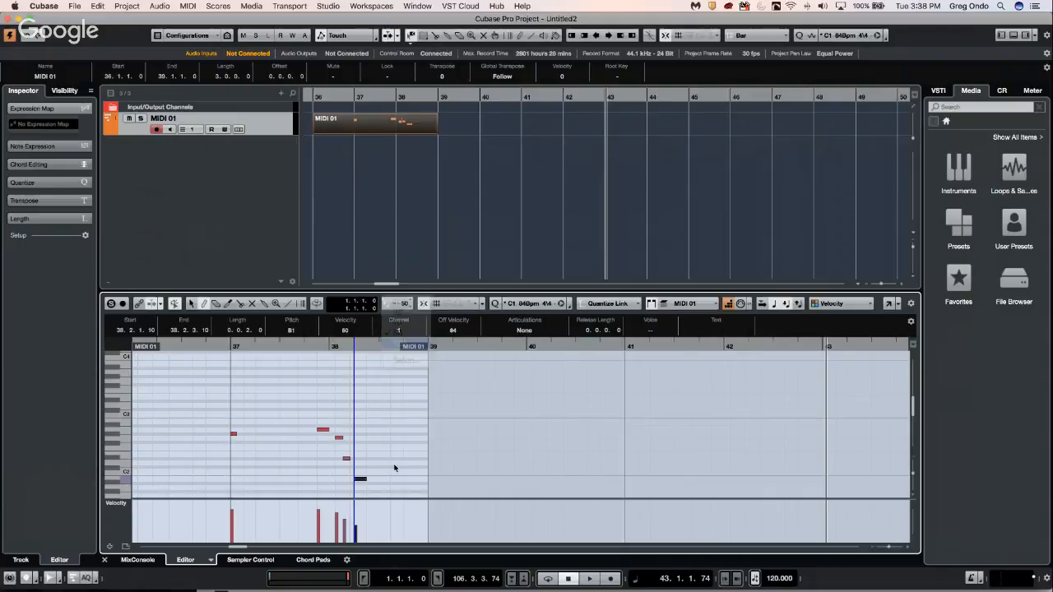
click(383, 483)
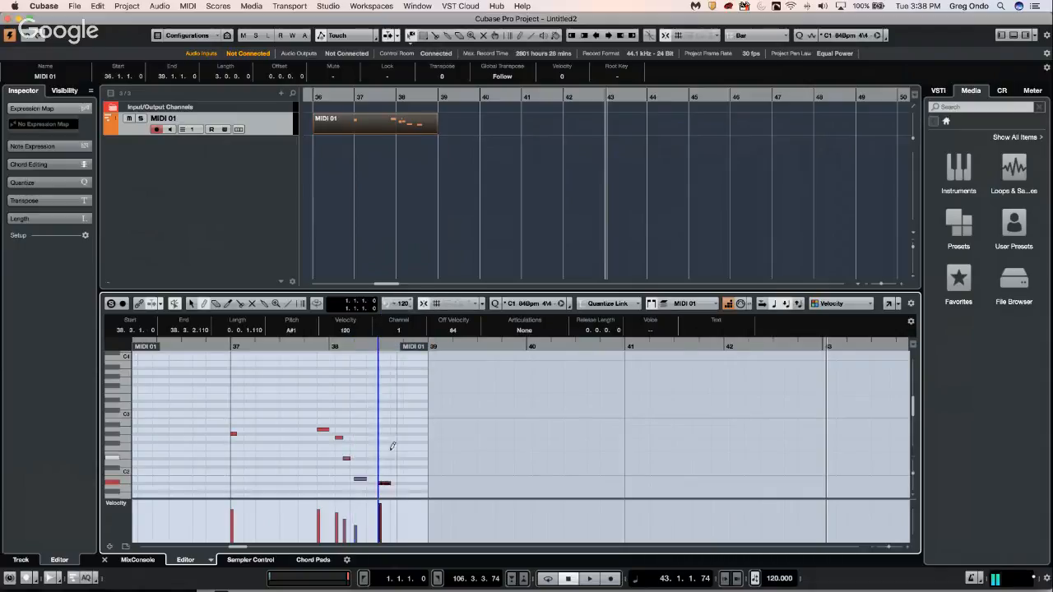
Step: Examine the five levels in the MIDI Insert Velocities setup and leave it without changes
click(391, 304)
click(407, 362)
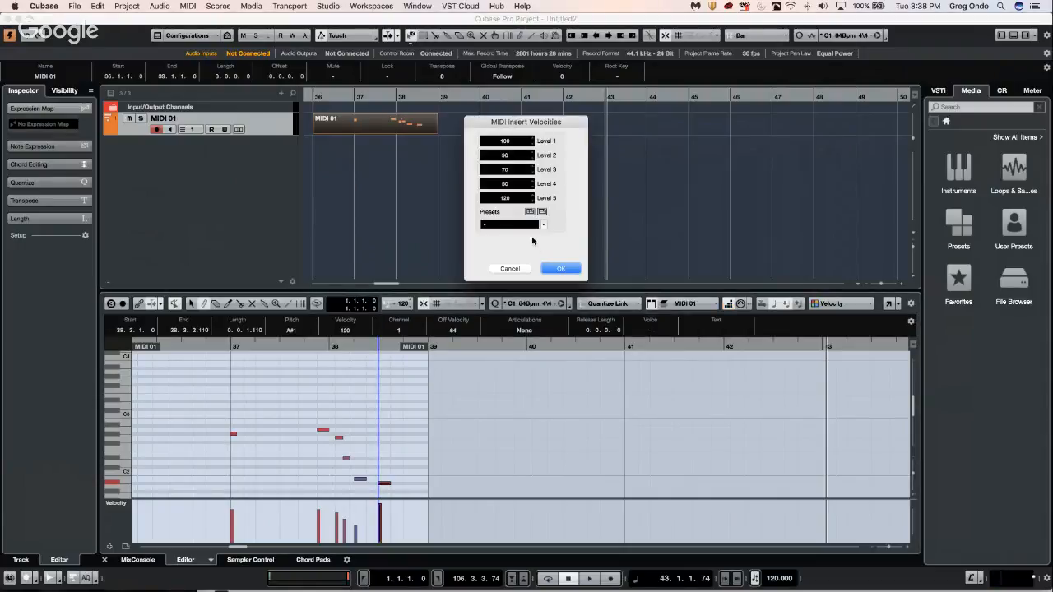
click(512, 270)
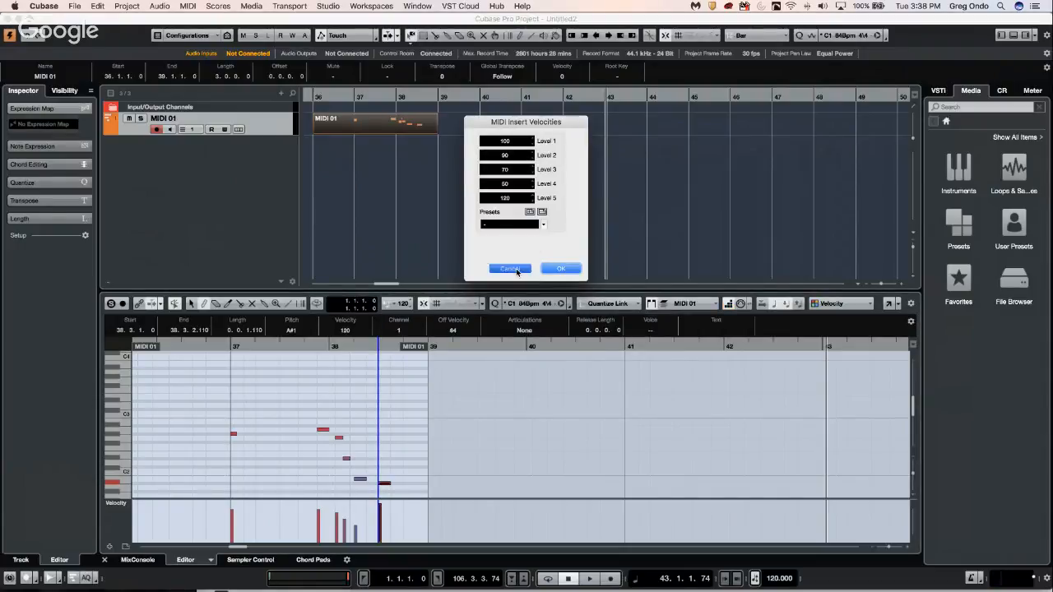
Step: Search the key commands for "insert velocity" and assign Command+Option+1 to Insert Velocity 1
click(73, 7)
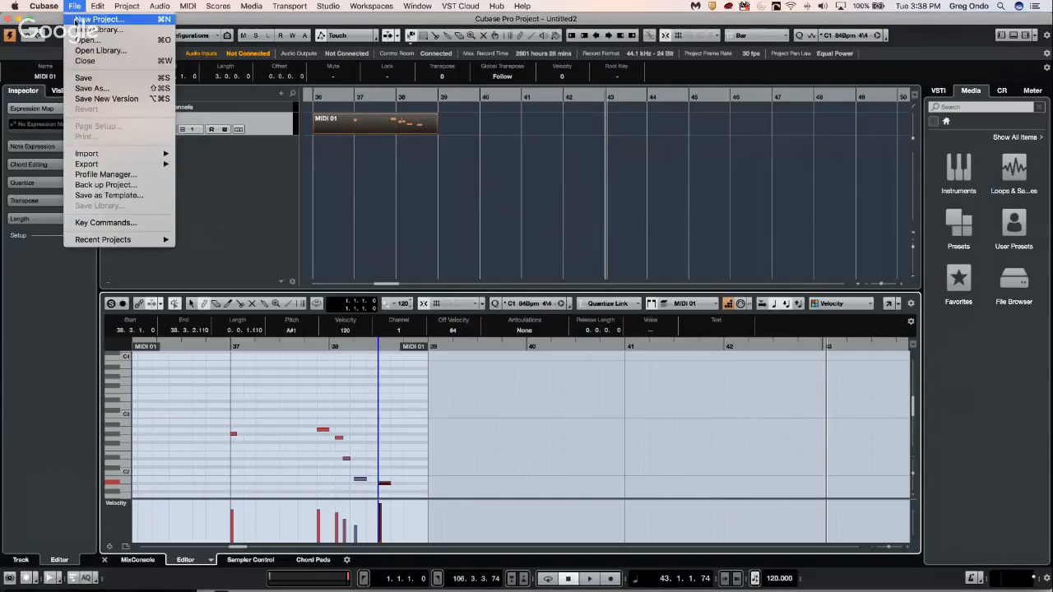
mouse_move(44, 7)
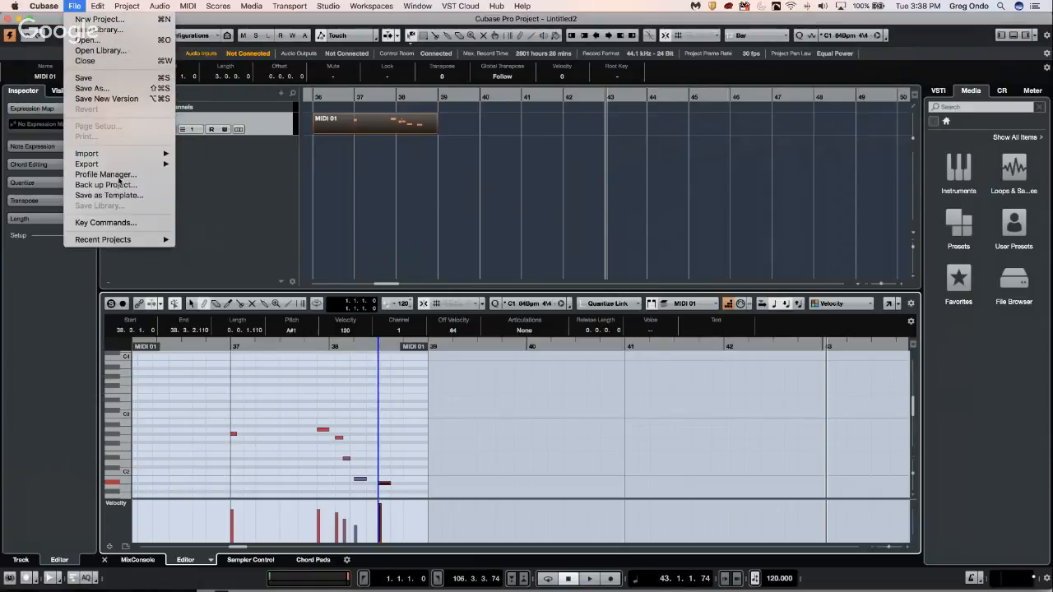
click(122, 223)
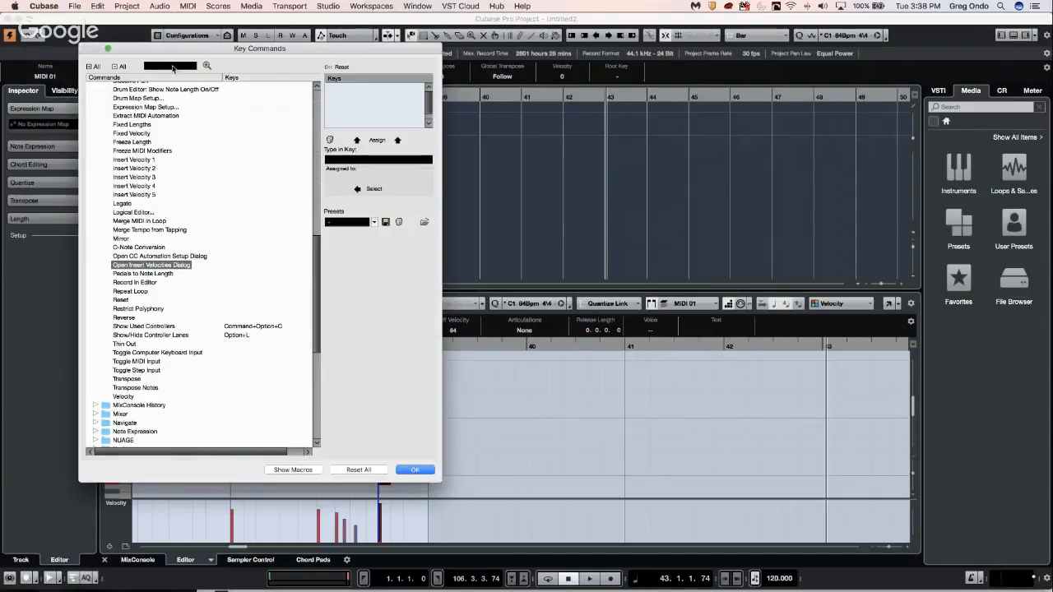
click(172, 66)
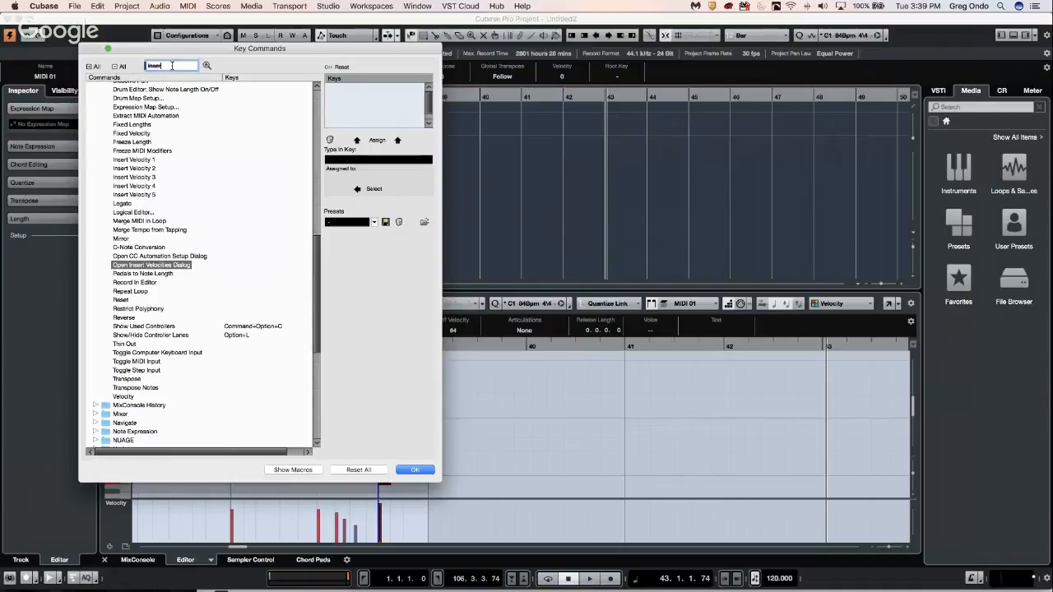
text(insert velocity)
key(Return)
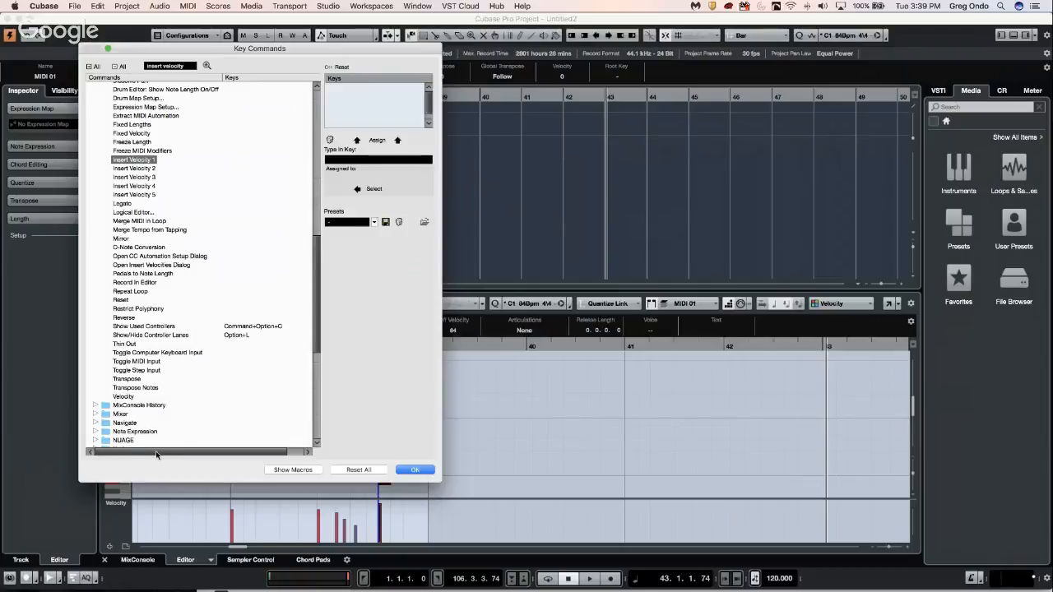
drag(157, 453, 223, 452)
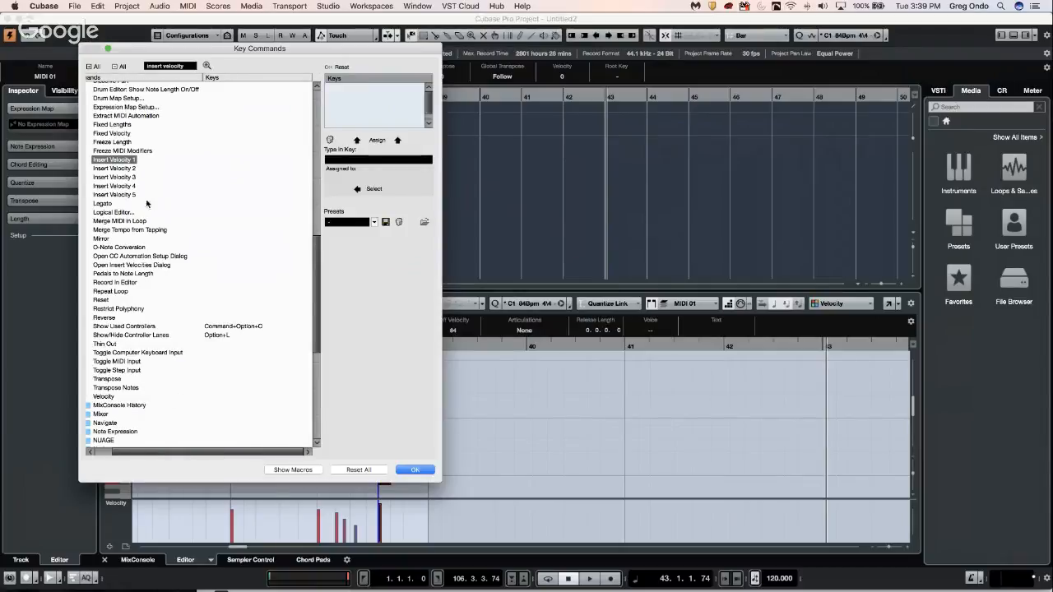
click(356, 161)
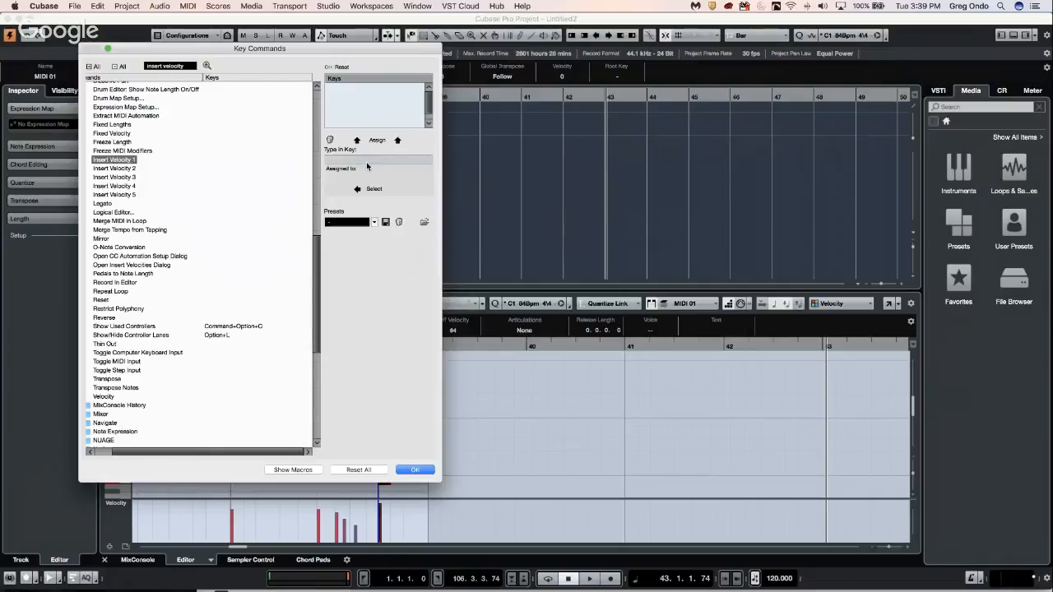
key(super+alt+1)
click(377, 141)
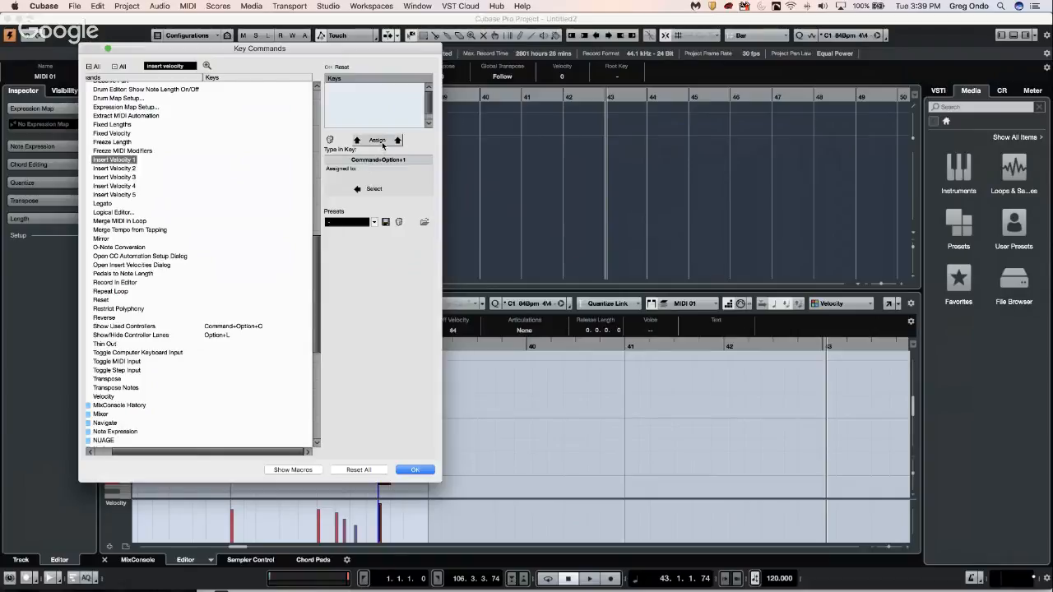
Step: Assign the key command Command+Option+2 to Insert Velocity 2
click(115, 168)
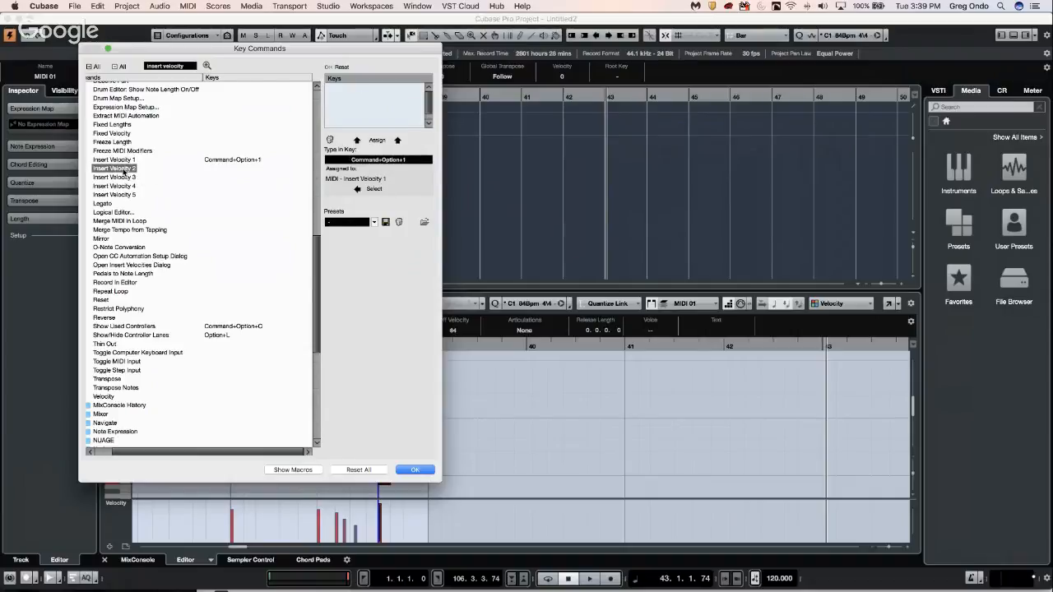
click(416, 162)
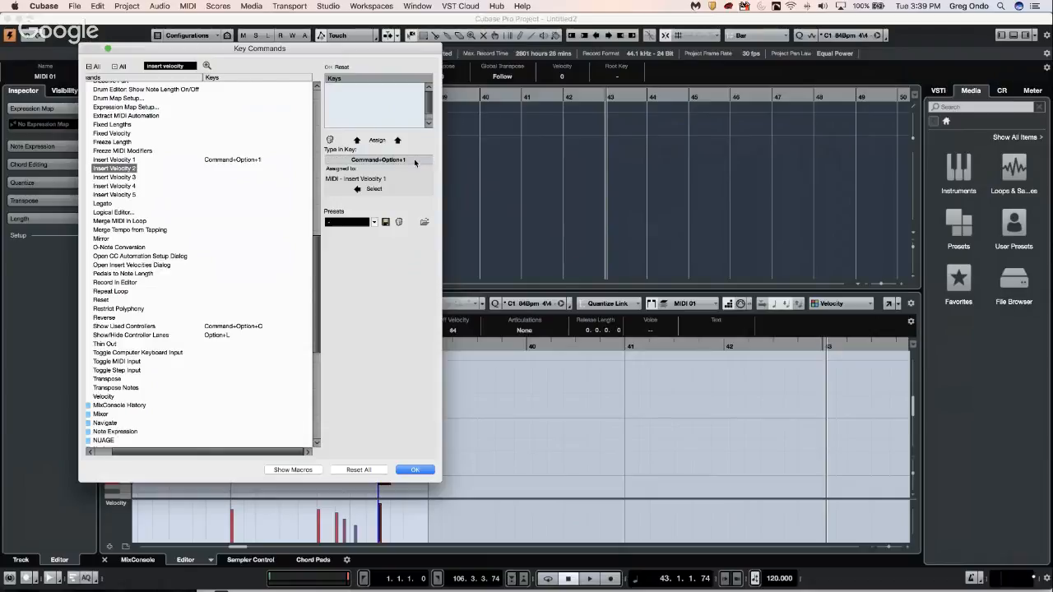
key(super+alt+2)
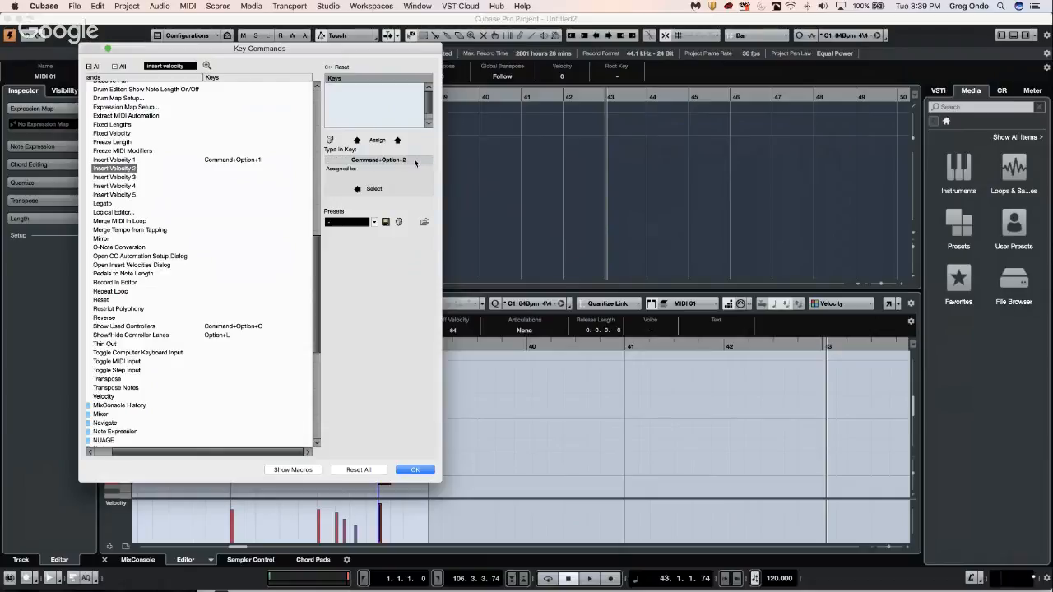
click(375, 140)
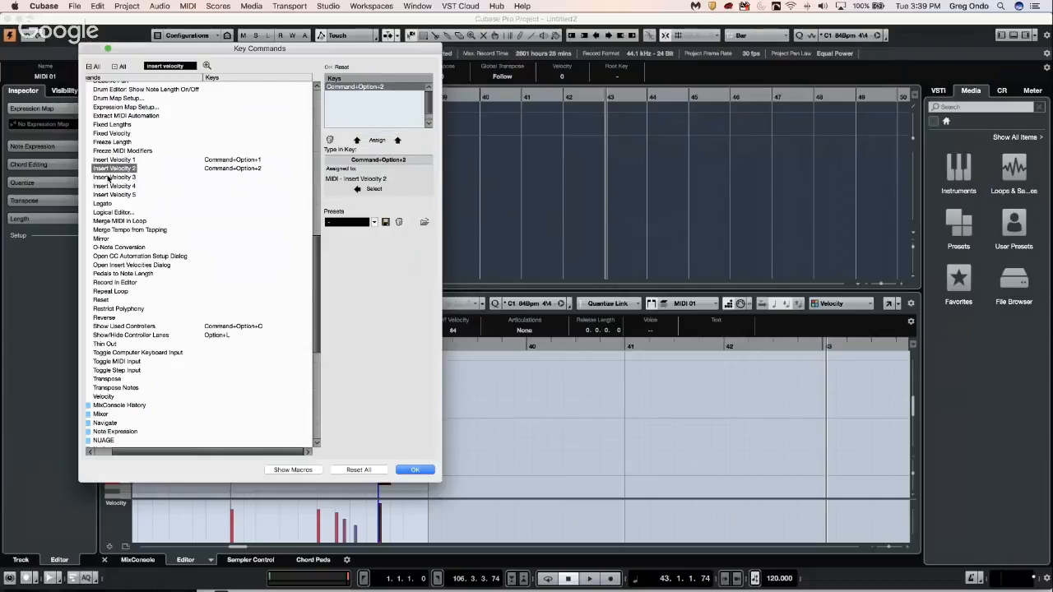
Step: Assign Command+Option+3 to Insert Velocity 3 and accept the key command changes
click(121, 178)
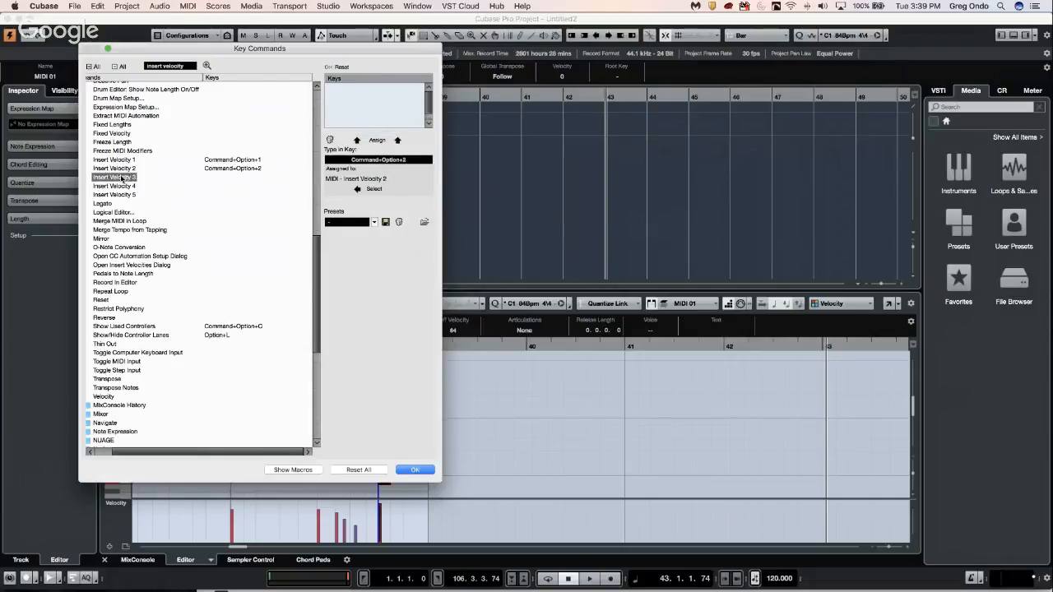
click(406, 162)
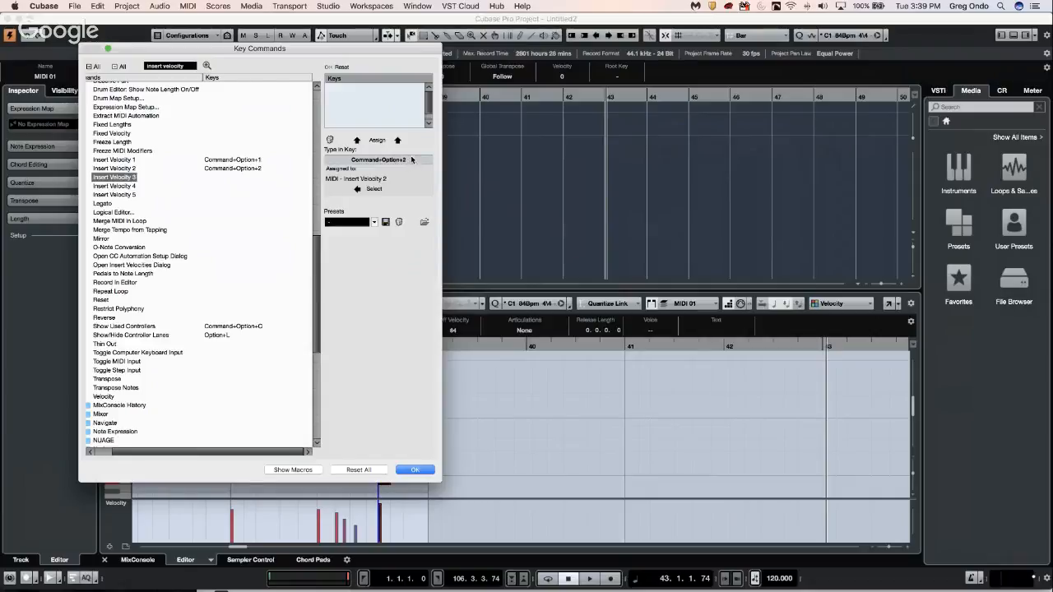
key(super+alt+3)
click(377, 140)
click(415, 470)
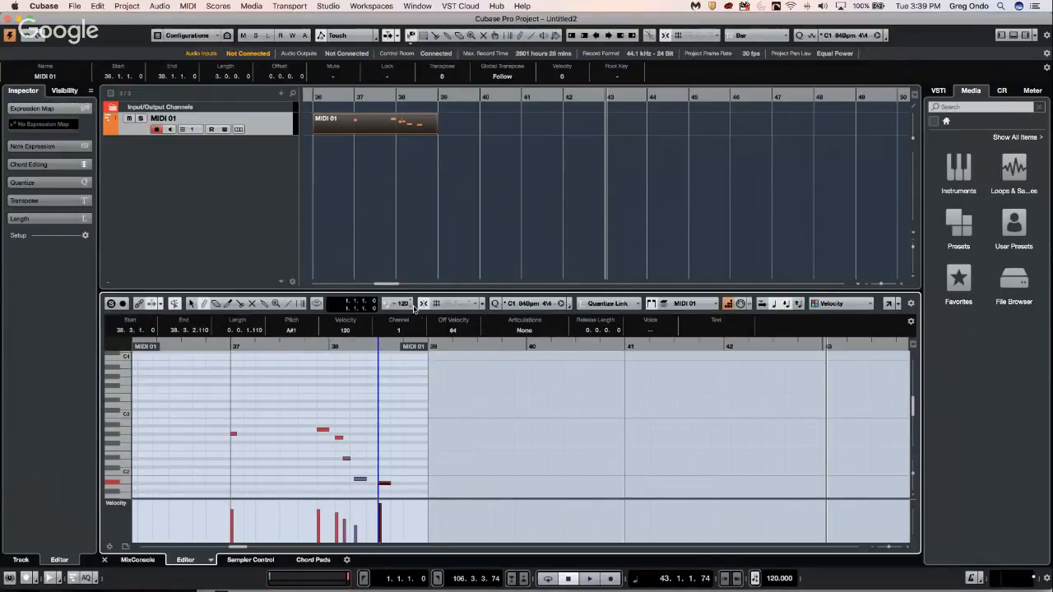
Step: Using the new insert velocity key commands, draw a C#2 note at velocity 100 and a C#3 note at velocity 70 on beat 4 of bar 38
key(super+alt+3)
click(409, 465)
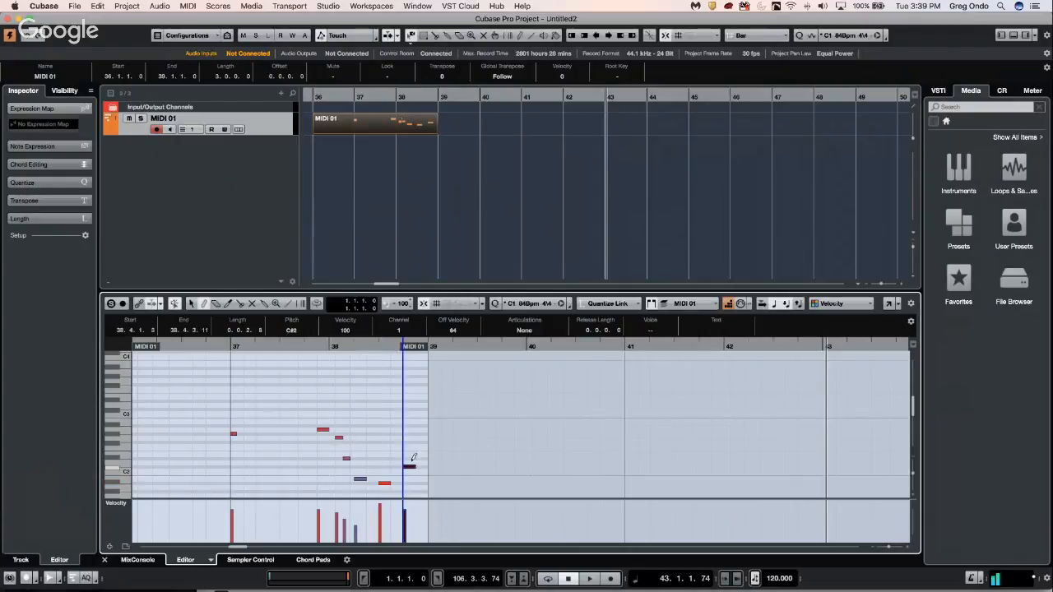
key(super+alt+2)
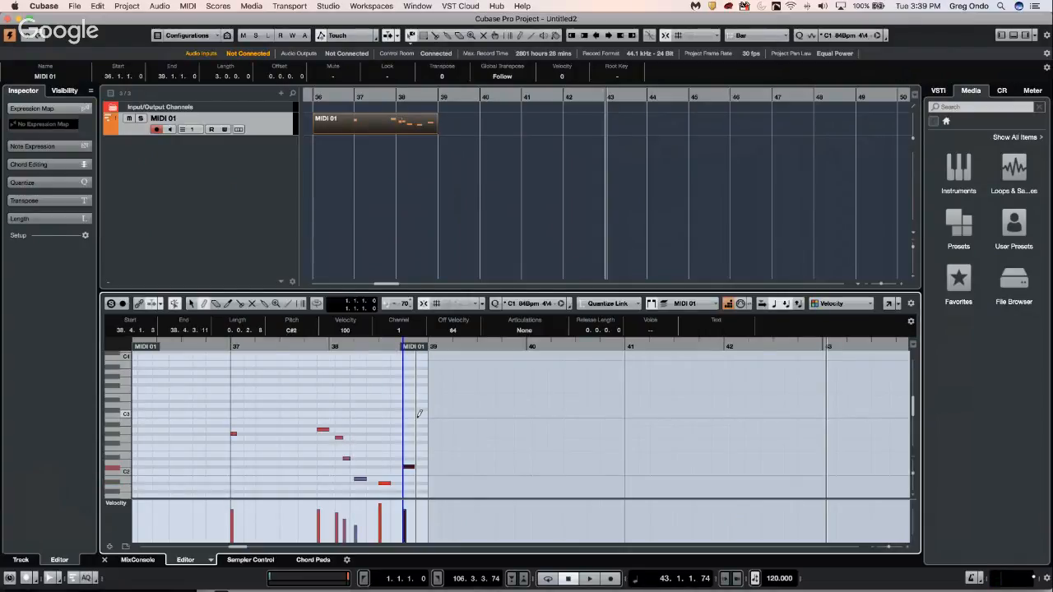
click(418, 409)
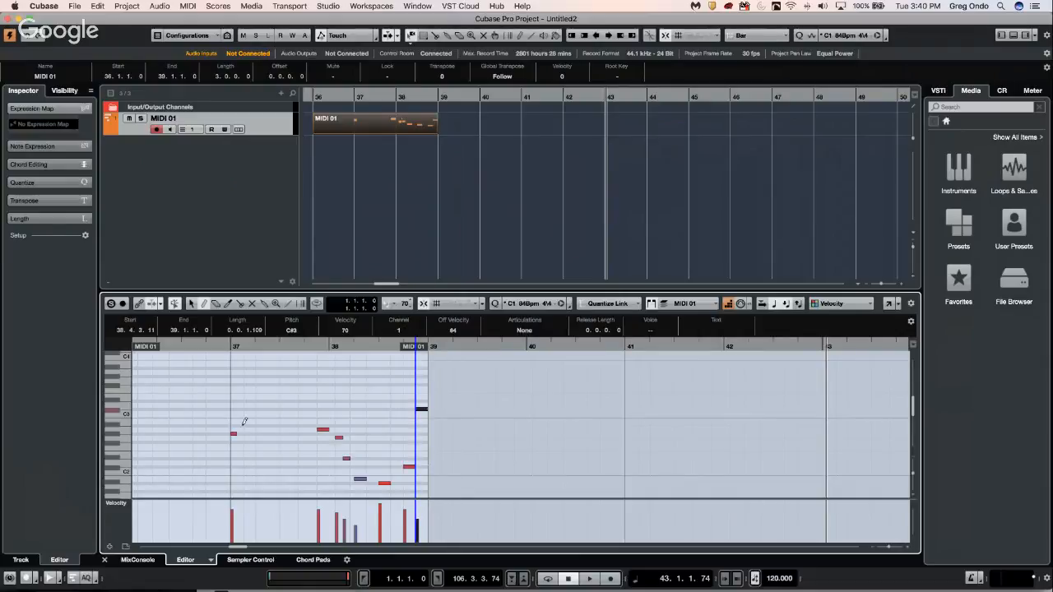
Step: Set the insert velocity to 100 and draw two F3 notes in bar 37
click(393, 306)
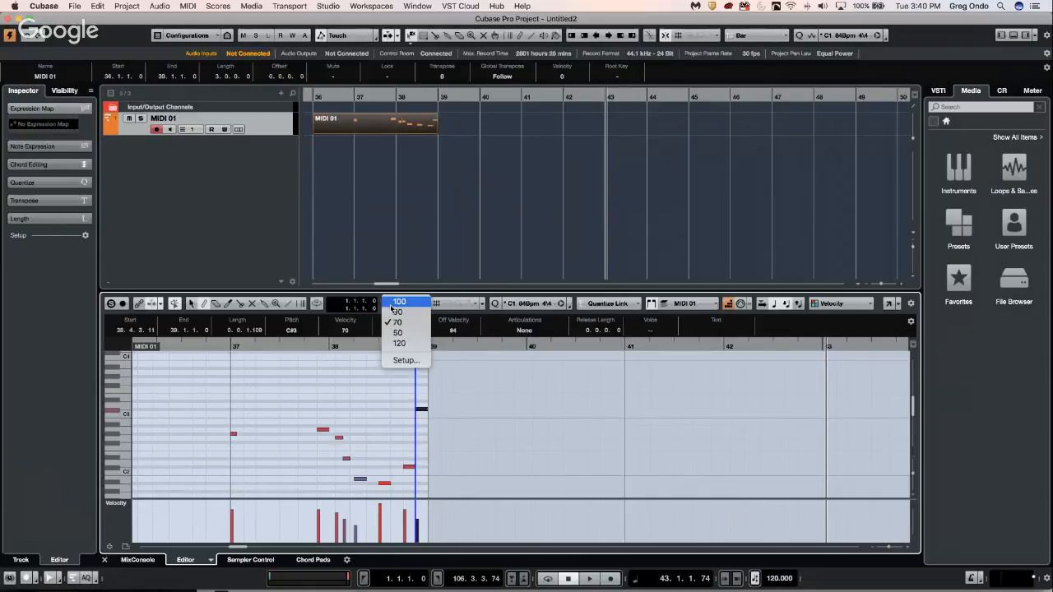
click(398, 302)
click(258, 388)
click(286, 387)
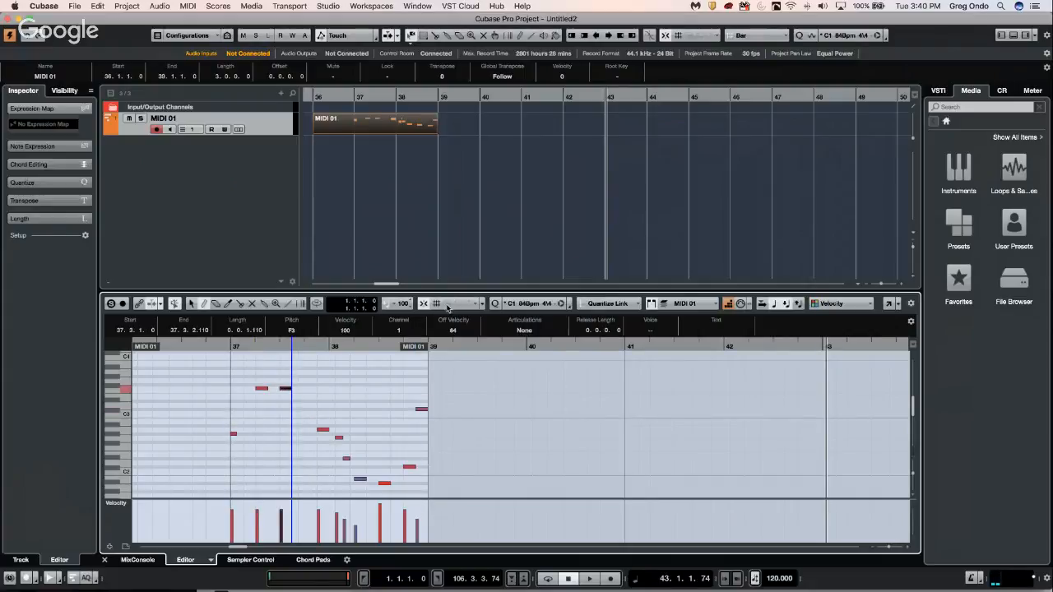
Step: Review the insert velocity levels and the key commands assigned to them in the MIDI category, making no changes
click(398, 306)
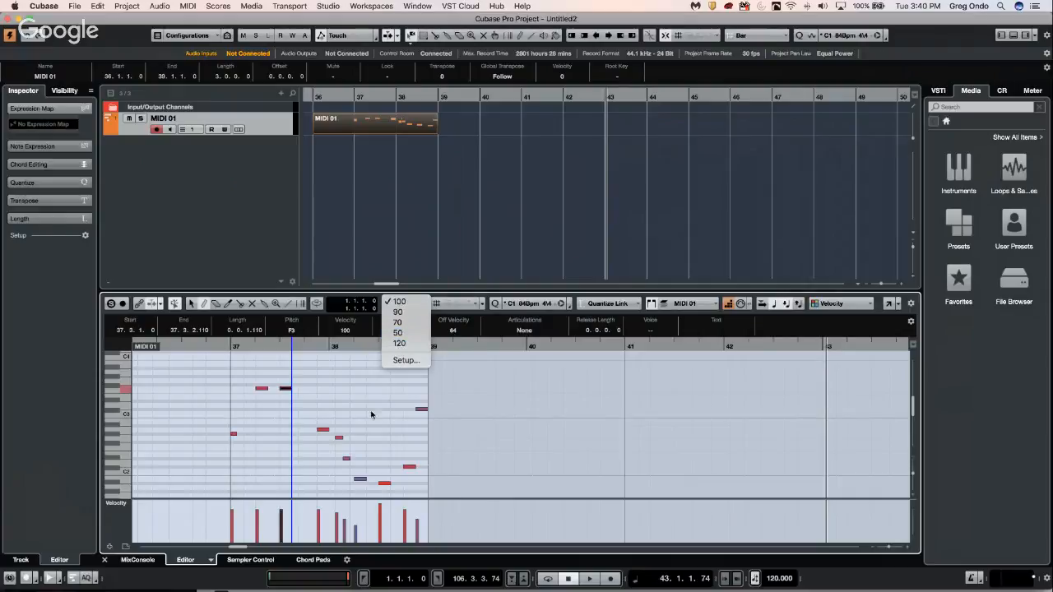
click(77, 5)
click(77, 6)
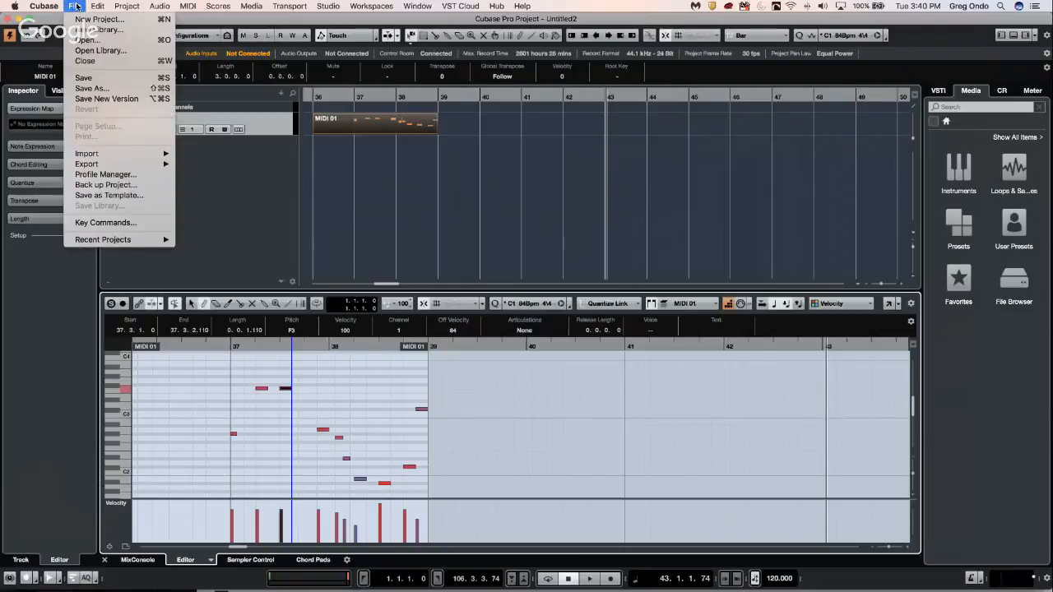
click(101, 223)
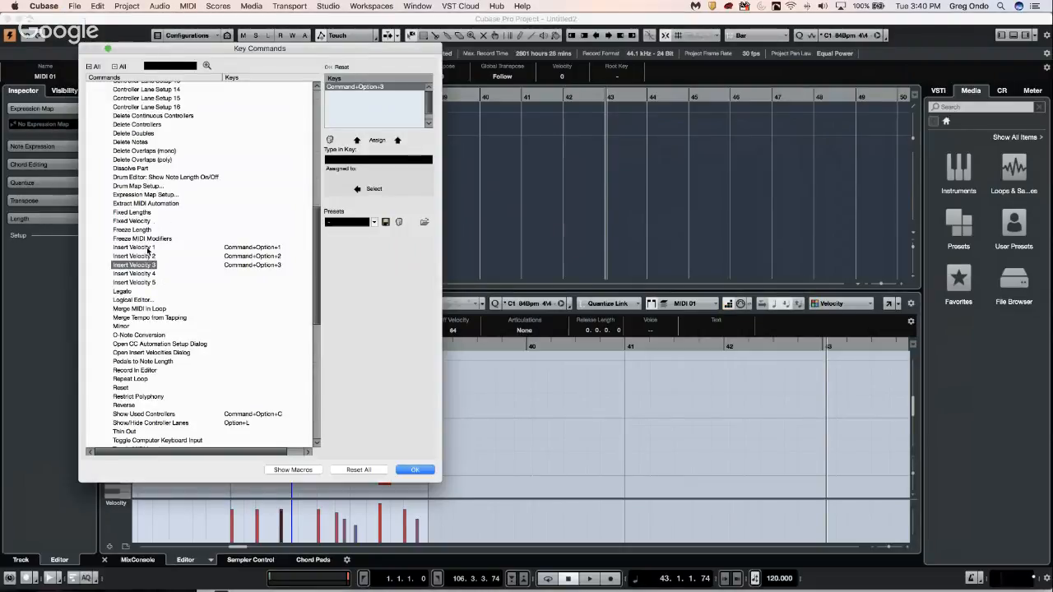
scroll(154, 225, up, 10)
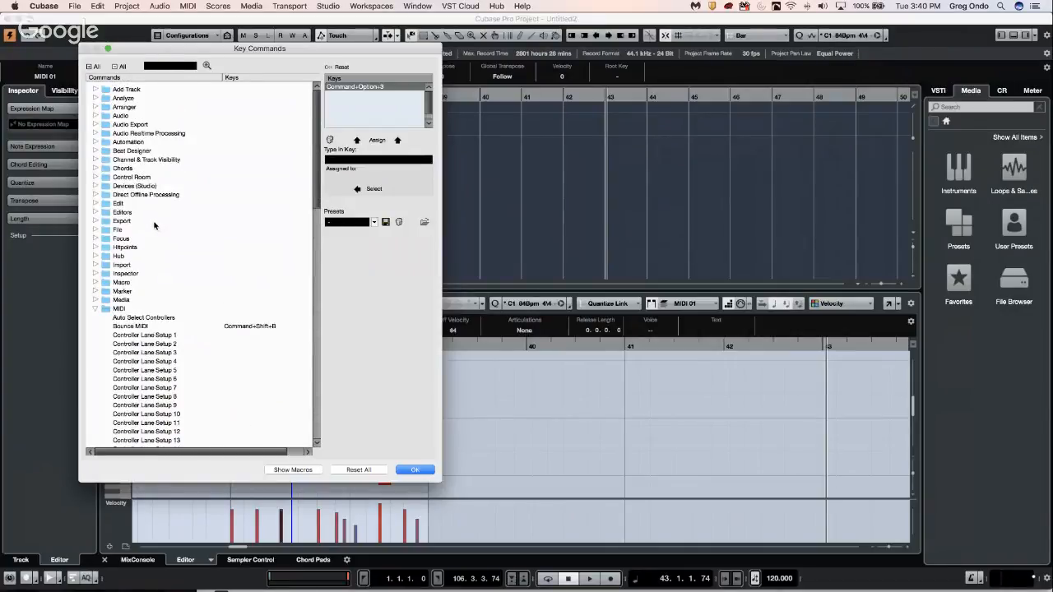
scroll(154, 225, down, 15)
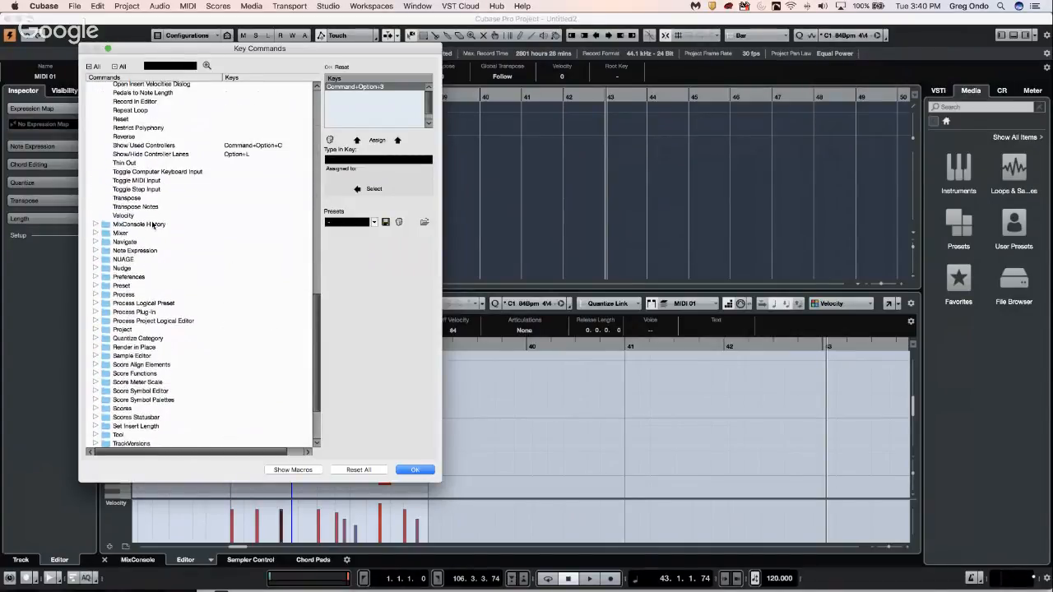
scroll(213, 172, up, 4)
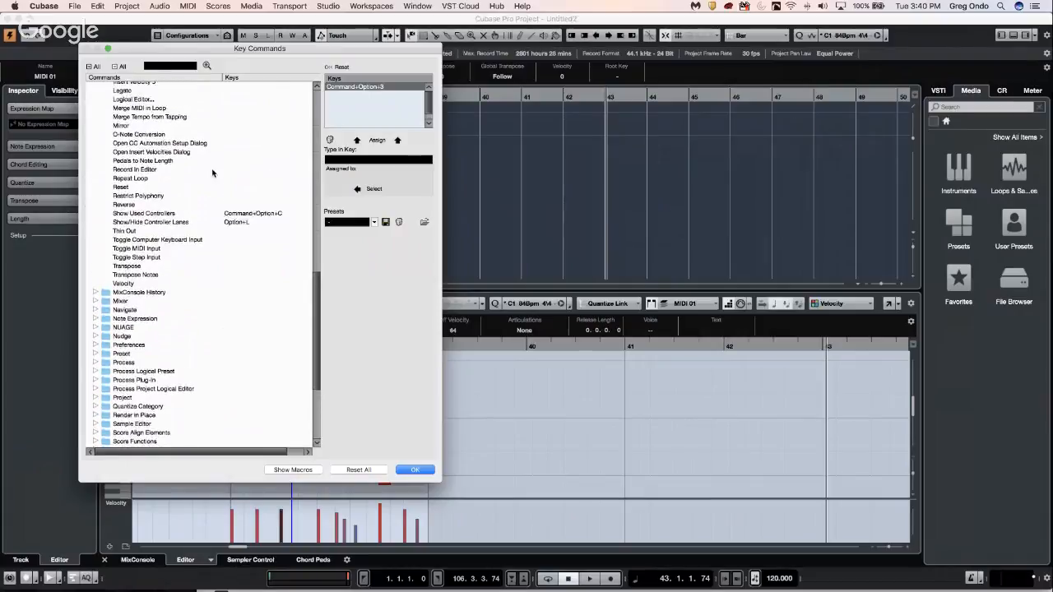
scroll(213, 173, up, 8)
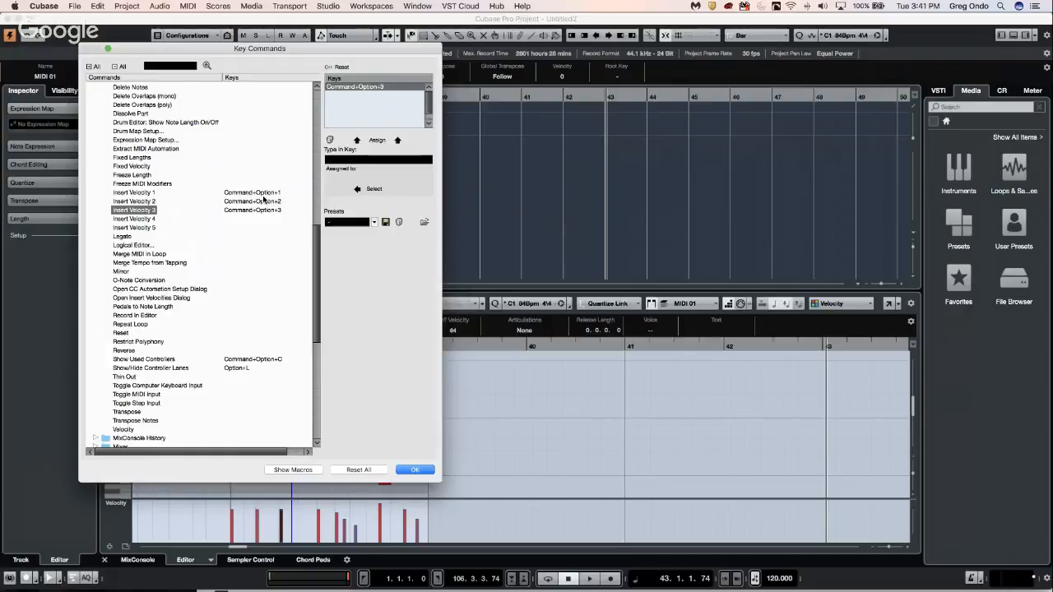
click(422, 472)
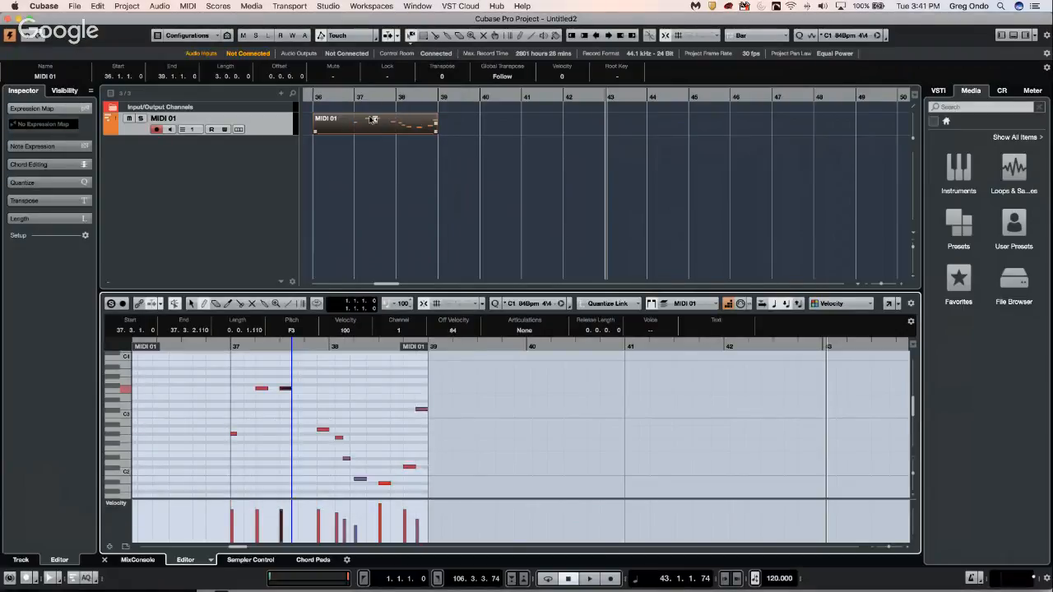
Step: Assign Volume to the first Quick Control slot of the MIDI 01 track
click(377, 122)
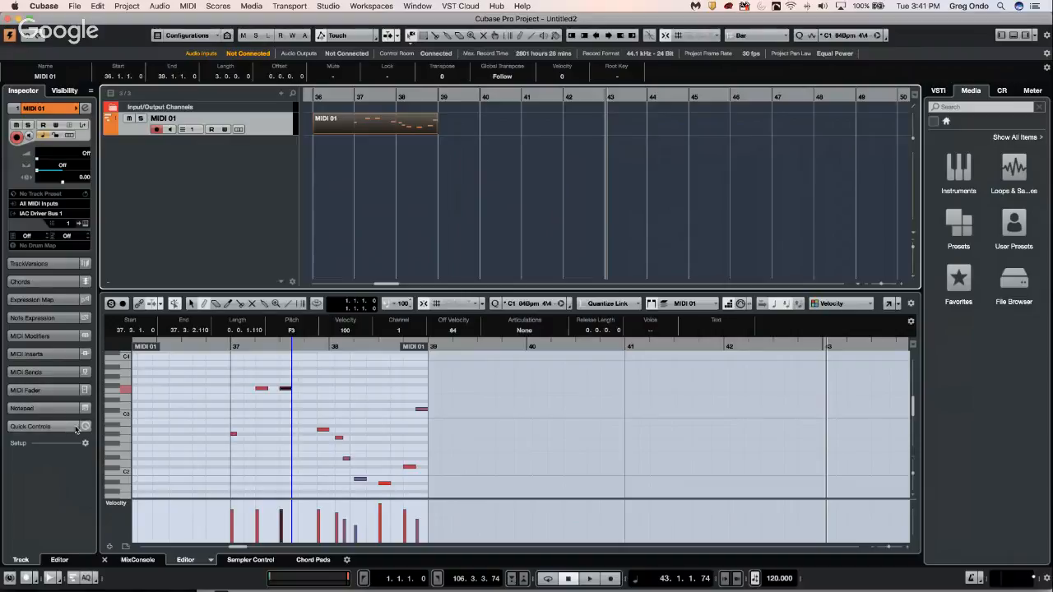
click(32, 428)
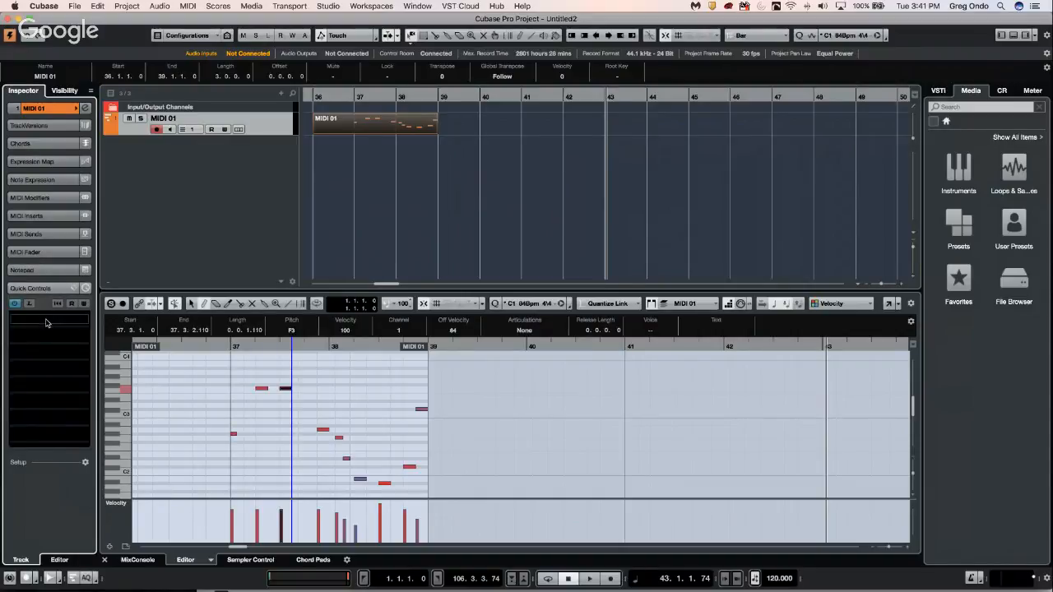
click(50, 323)
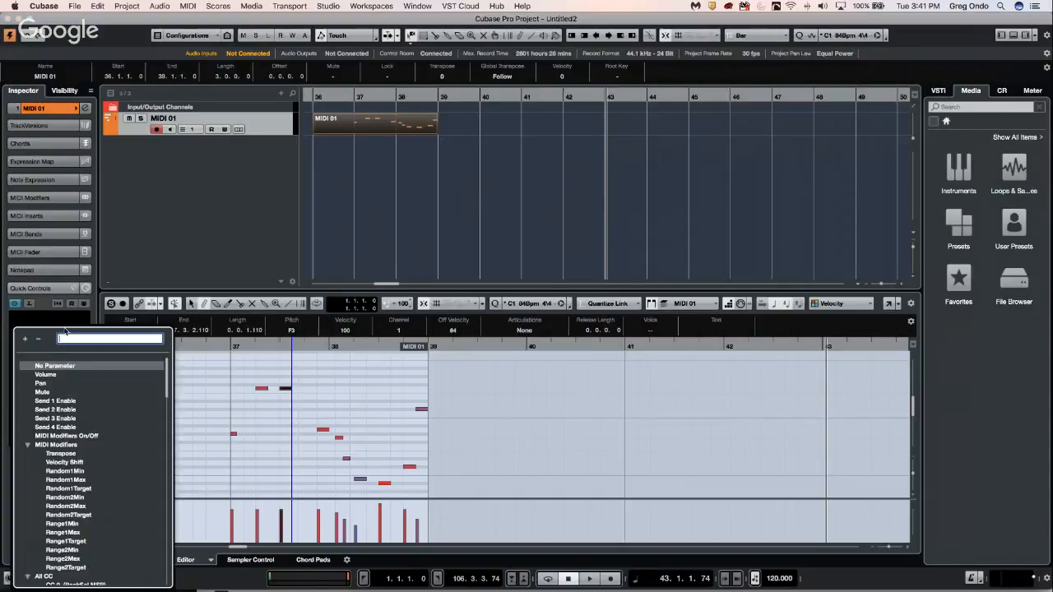
click(47, 375)
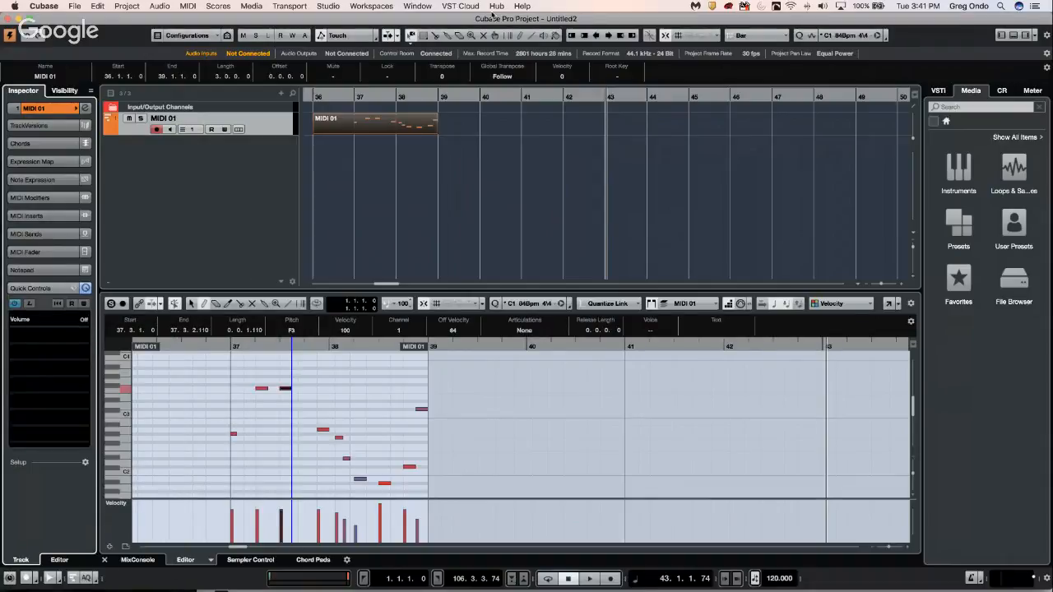
Step: Review the Track Quick Controls and VST Quick Controls device settings in Studio Setup
click(338, 8)
mouse_move(420, 8)
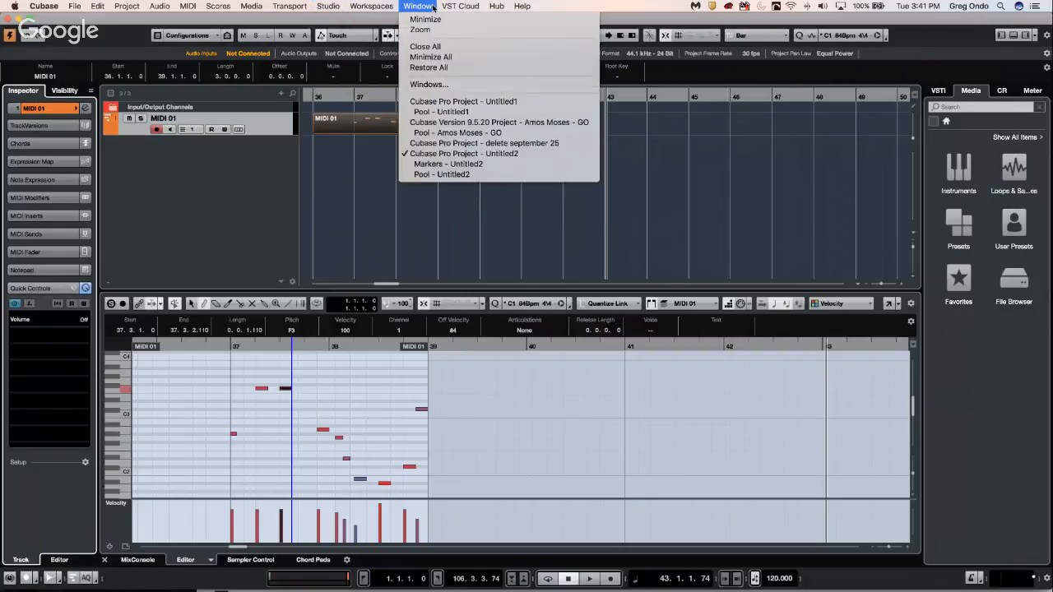
mouse_move(330, 7)
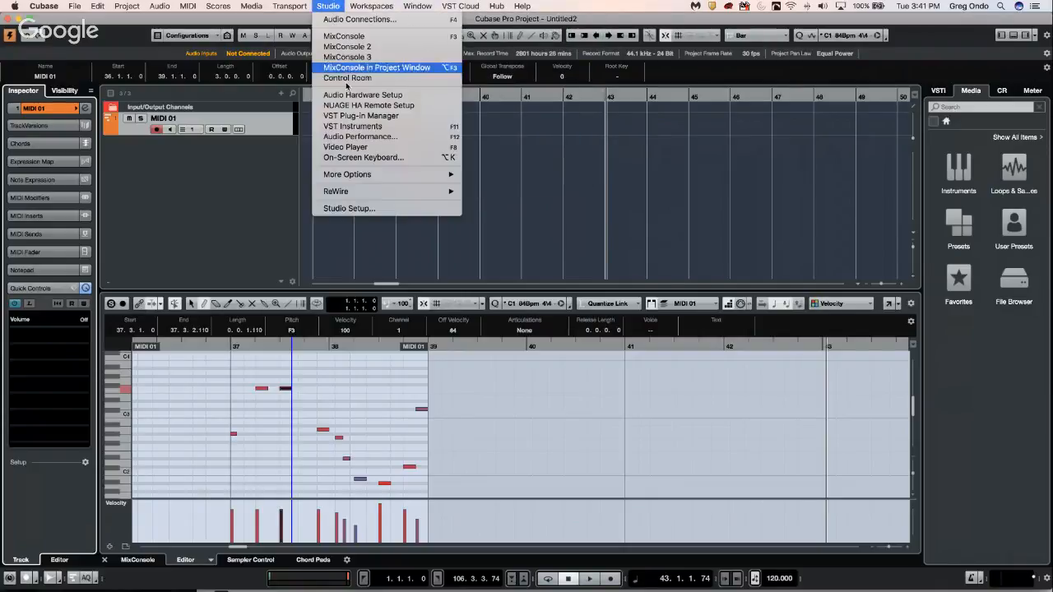
click(359, 208)
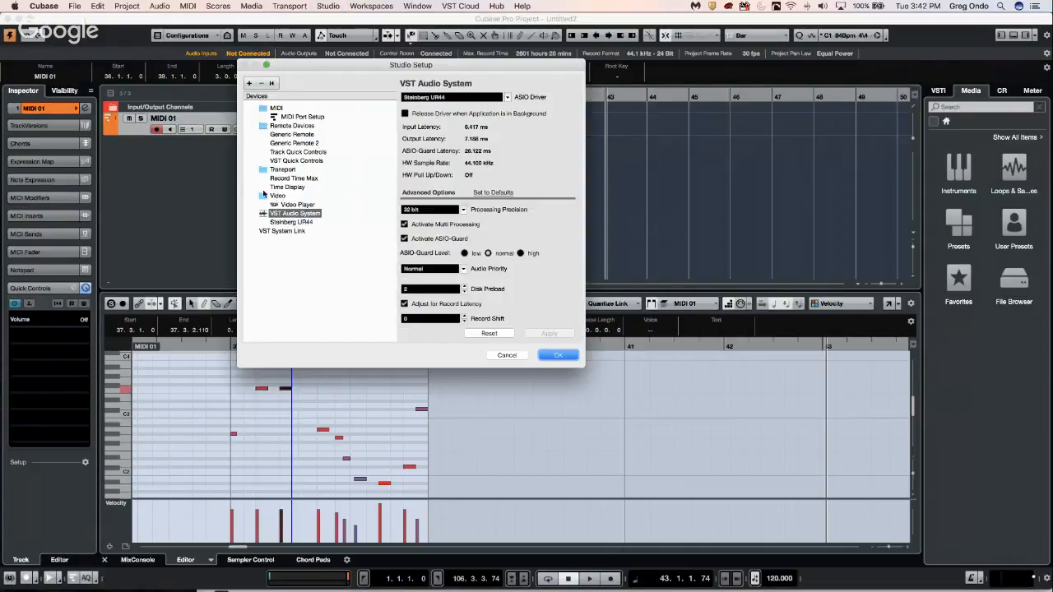
click(321, 154)
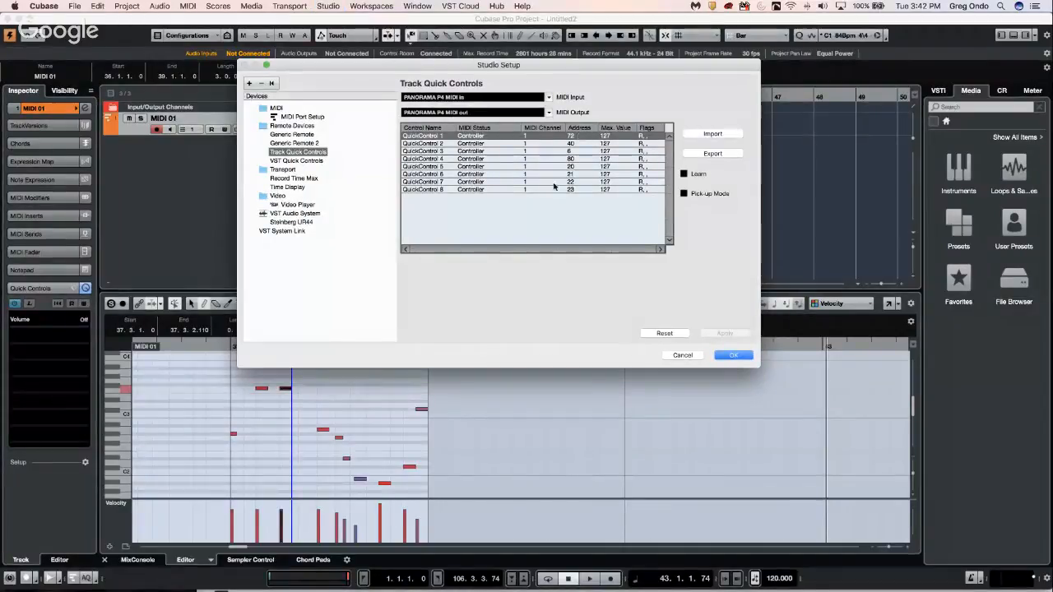
click(304, 161)
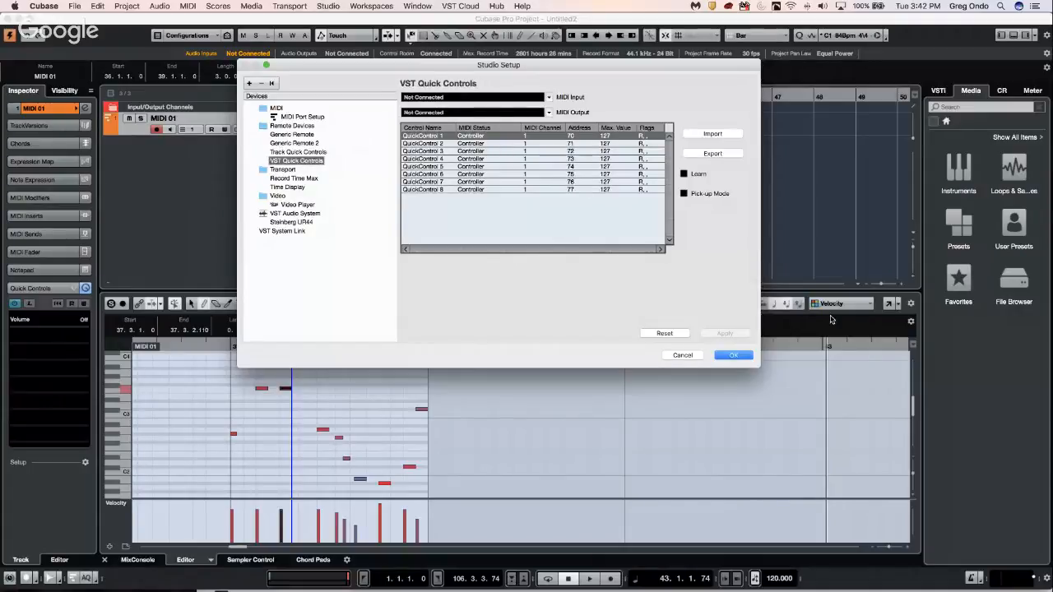
click(729, 356)
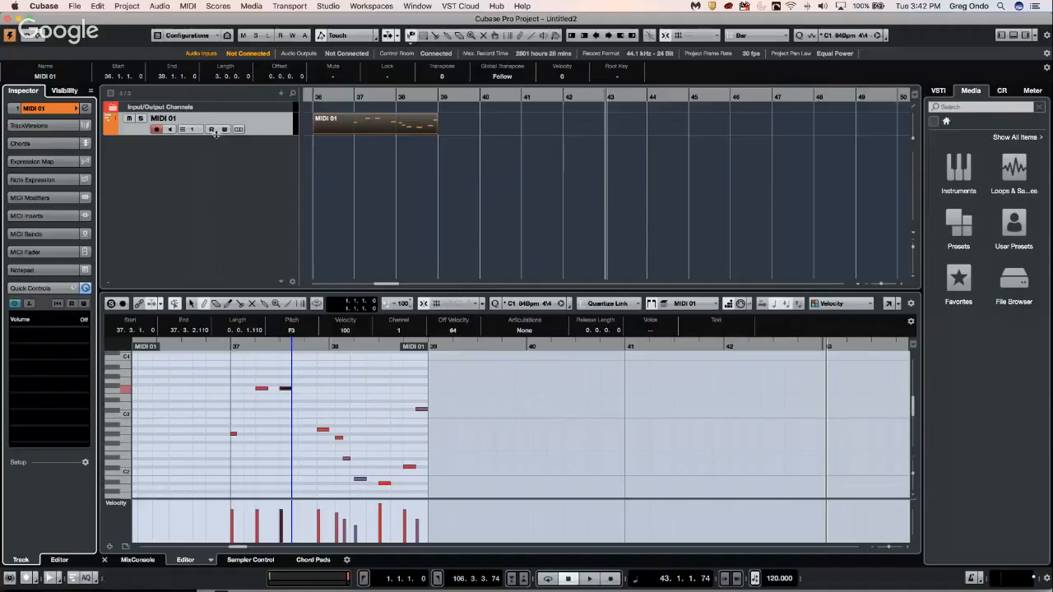
Step: Add one instrument track using the Retrologue synth, routed to Stereo Out
click(69, 143)
right_click(207, 146)
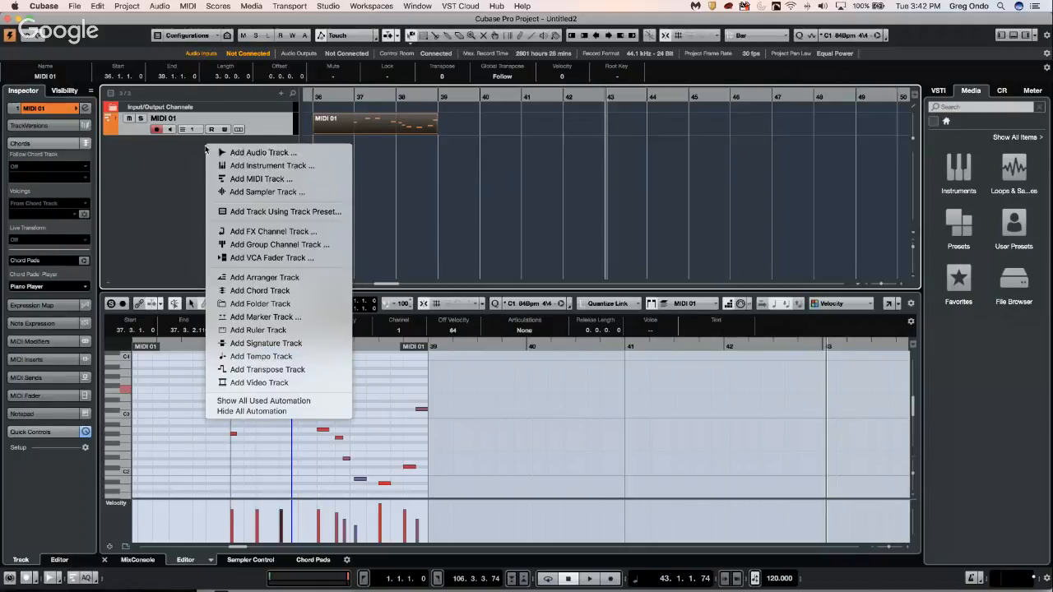
click(275, 164)
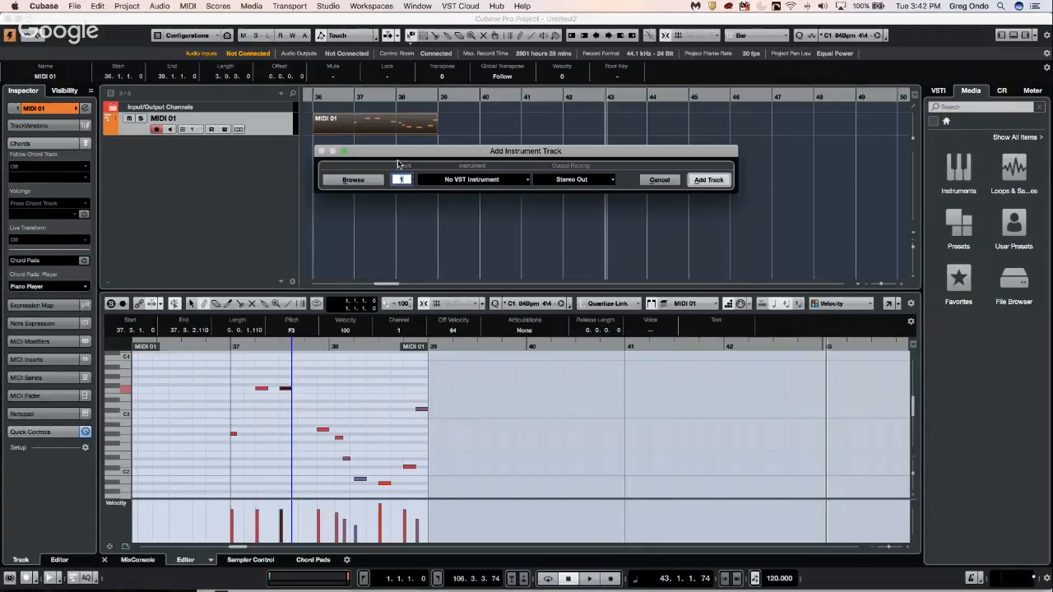
click(483, 180)
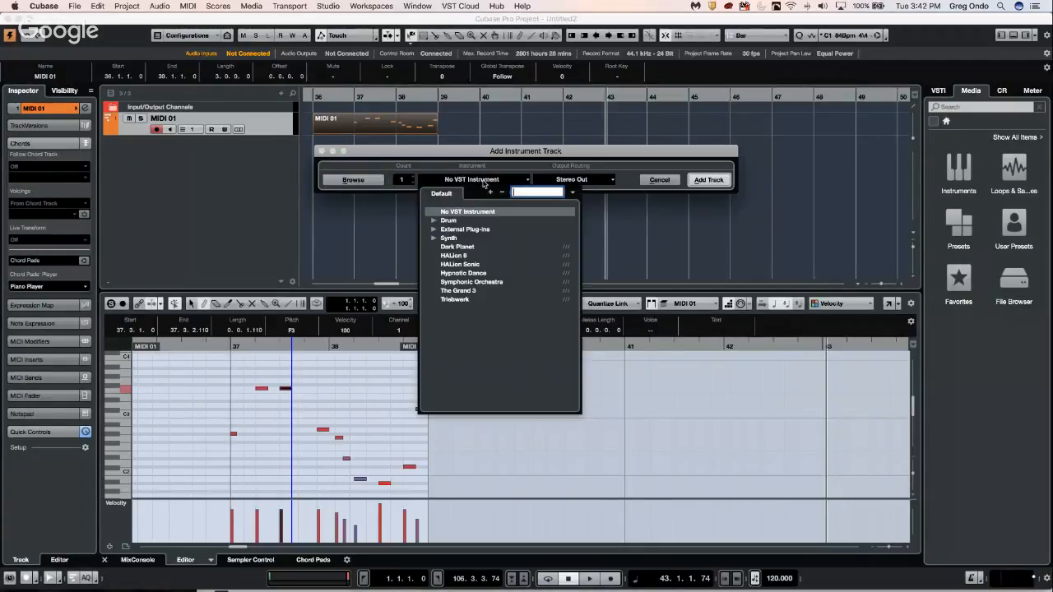
click(434, 230)
click(434, 230)
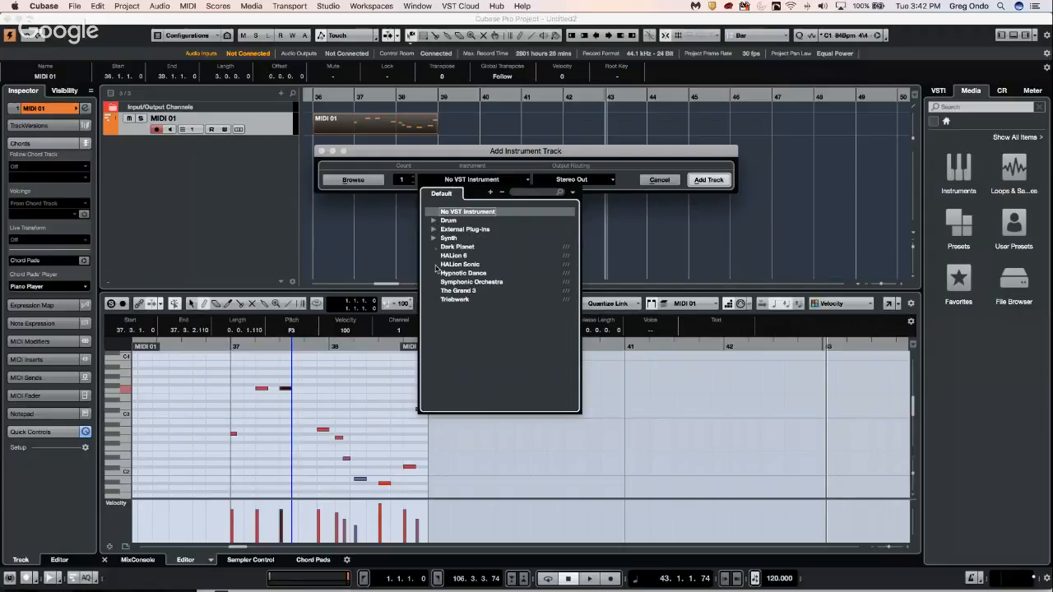
click(435, 238)
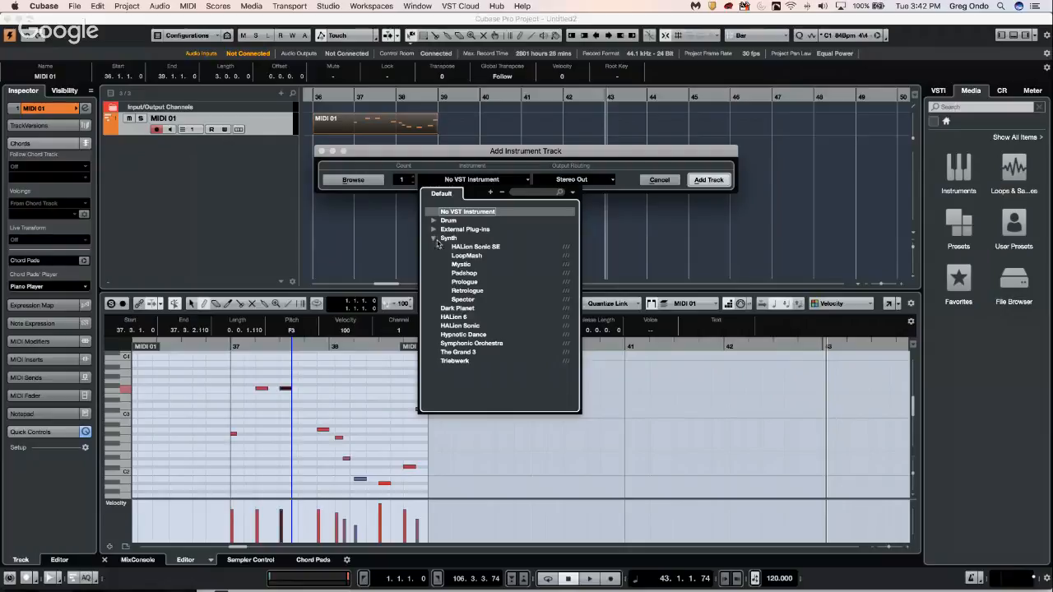
click(477, 291)
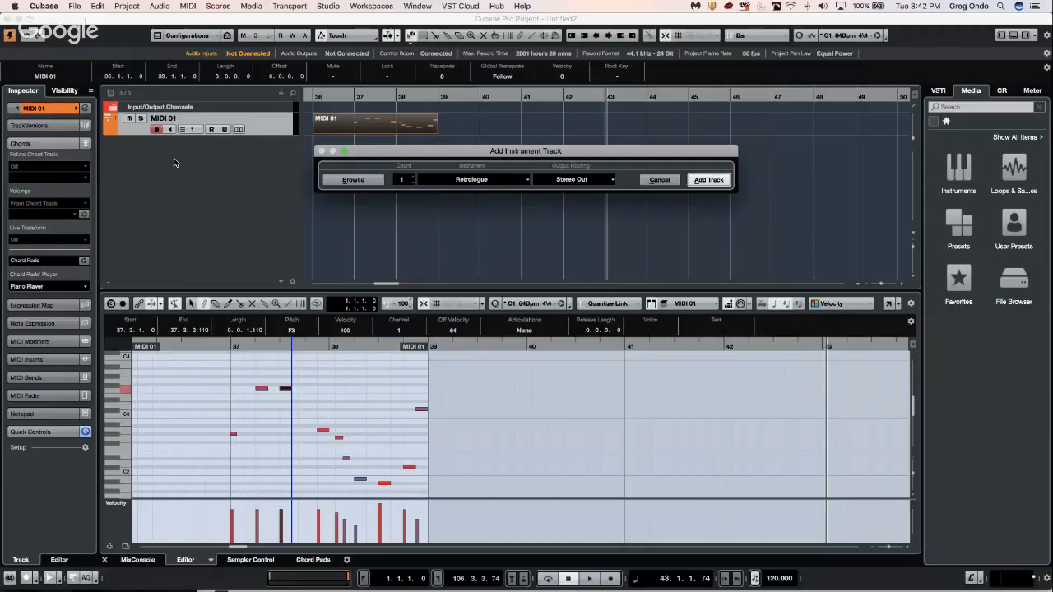
key(Return)
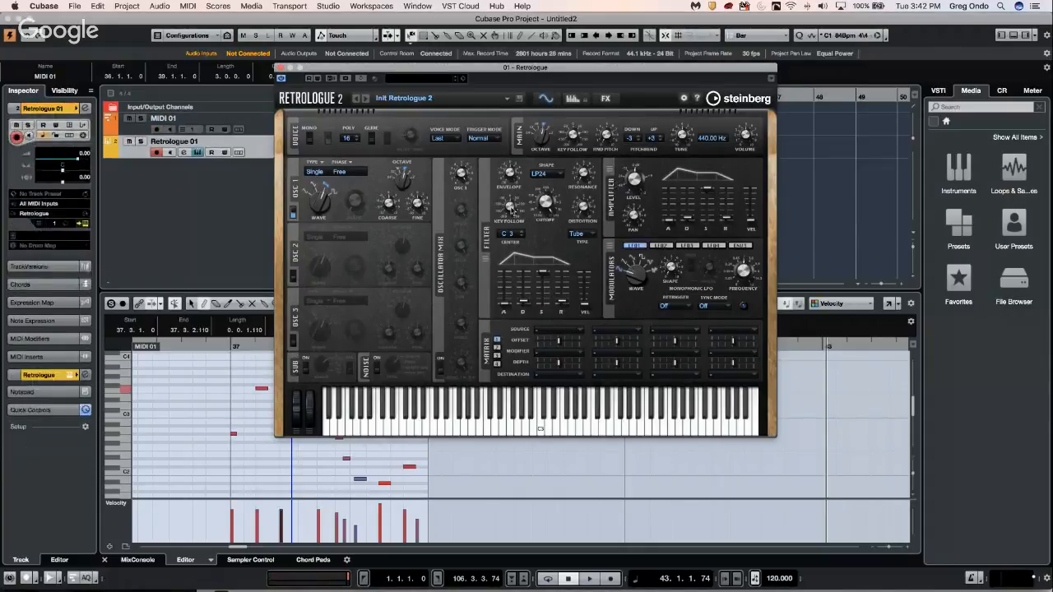
Step: Examine the Quick Control and Learn CC options for Retrologue's filter Key Follow and Resonance knobs, then close the instrument
right_click(511, 207)
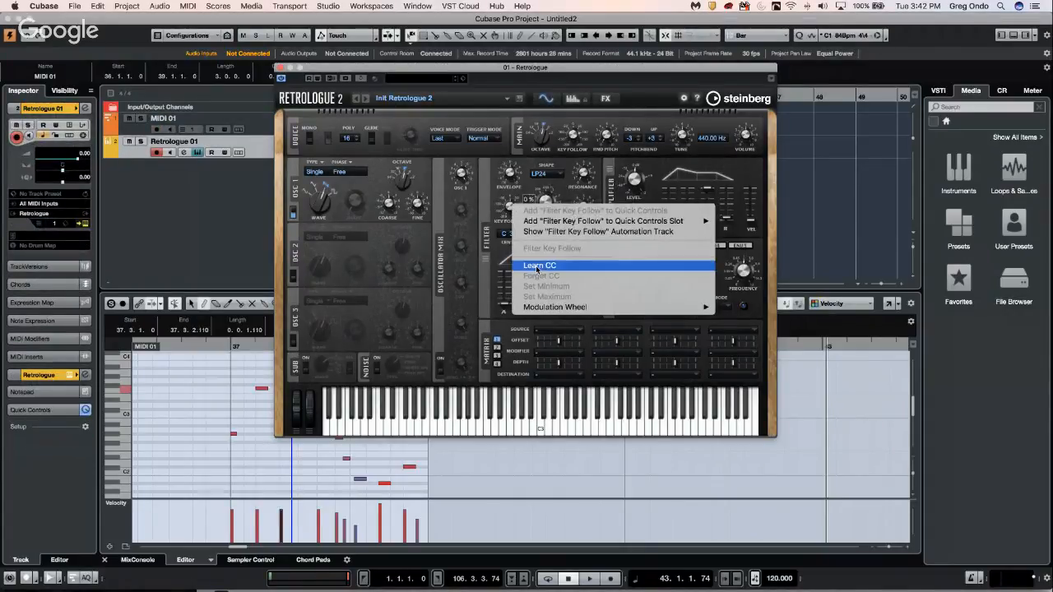
right_click(587, 179)
right_click(586, 178)
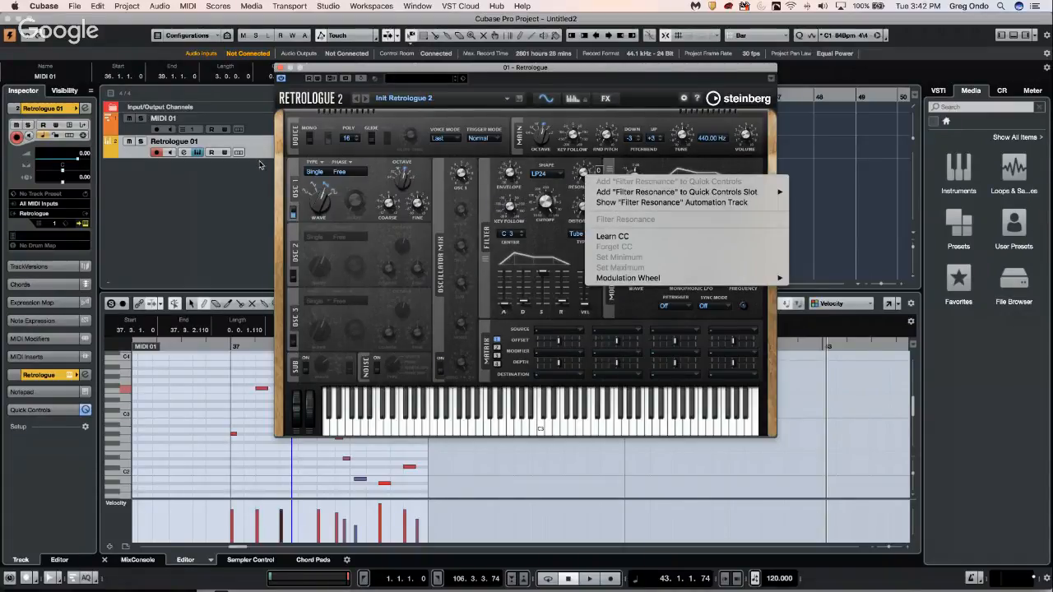
click(281, 72)
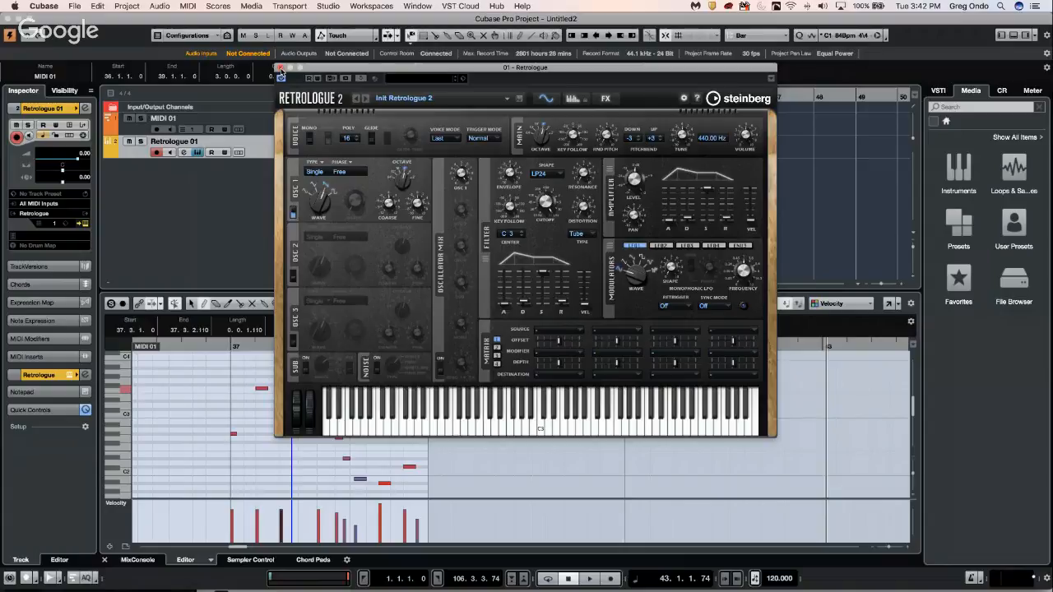
mouse_move(547, 206)
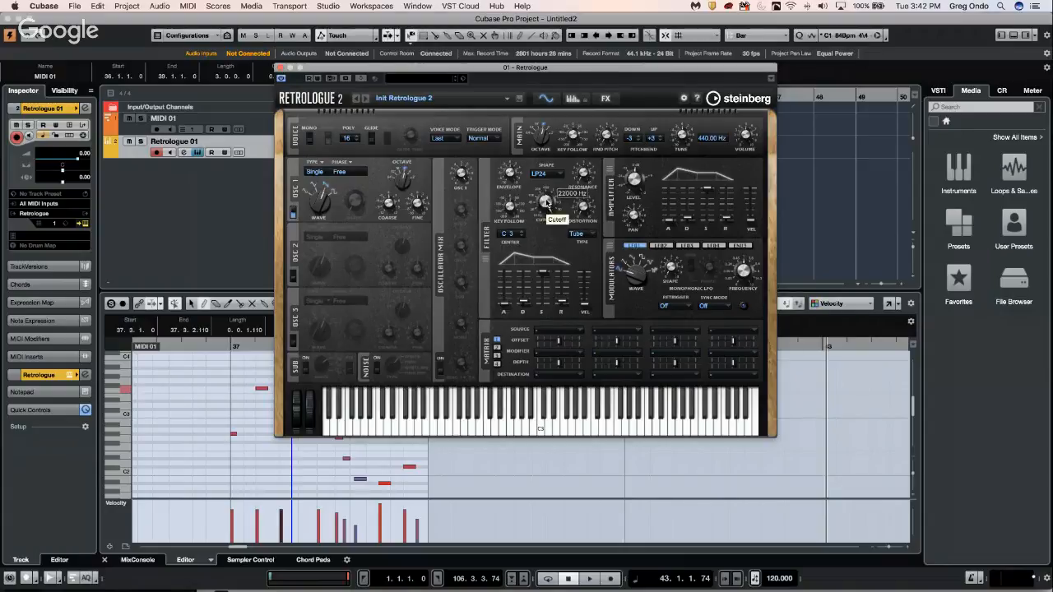
click(282, 71)
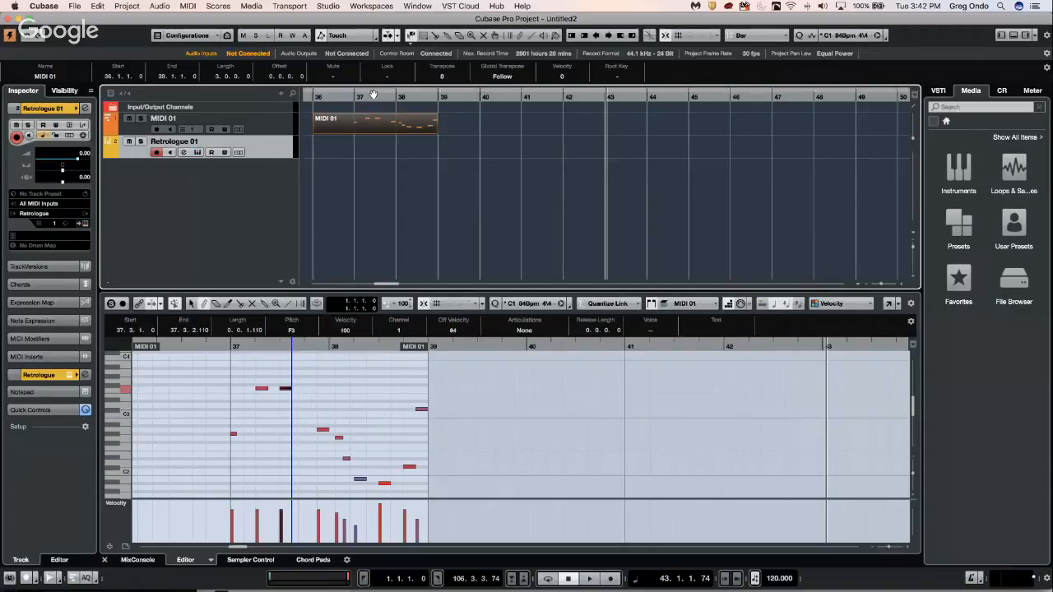
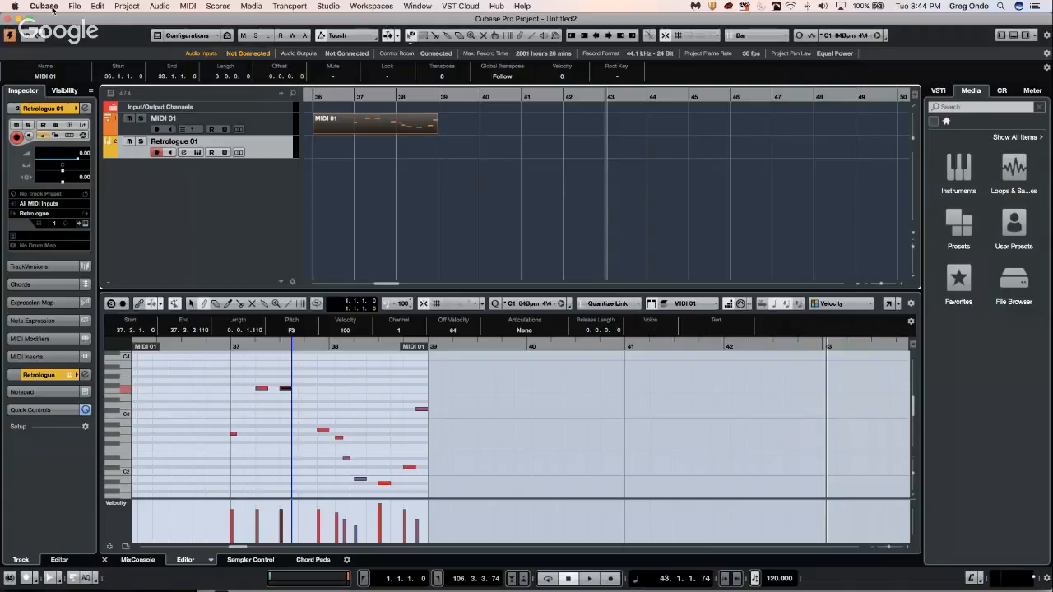
Step: Check the installed Cubase Pro version and build in the About window, then close it
click(14, 6)
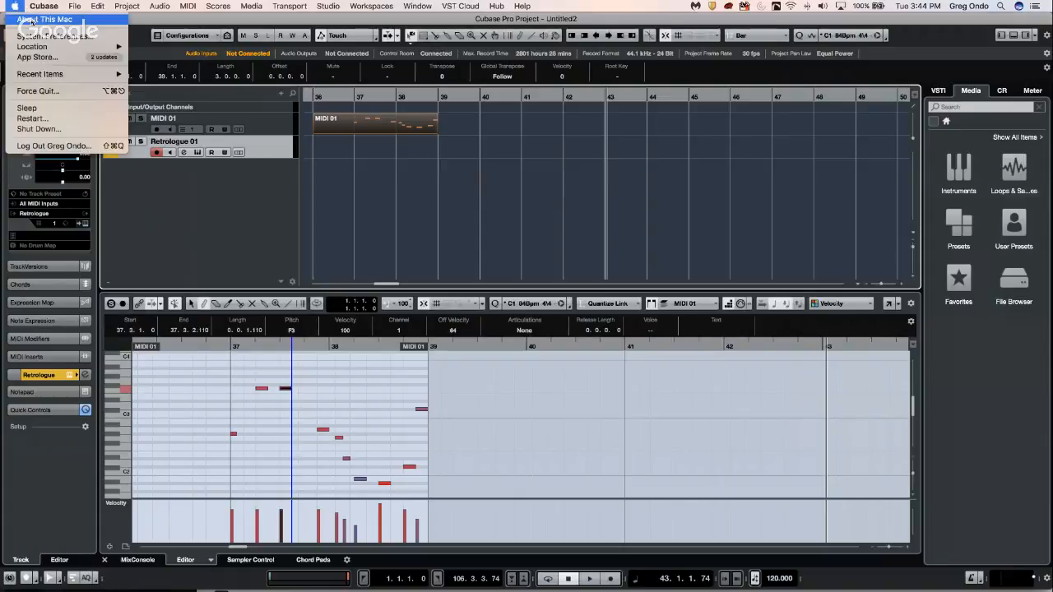
click(53, 18)
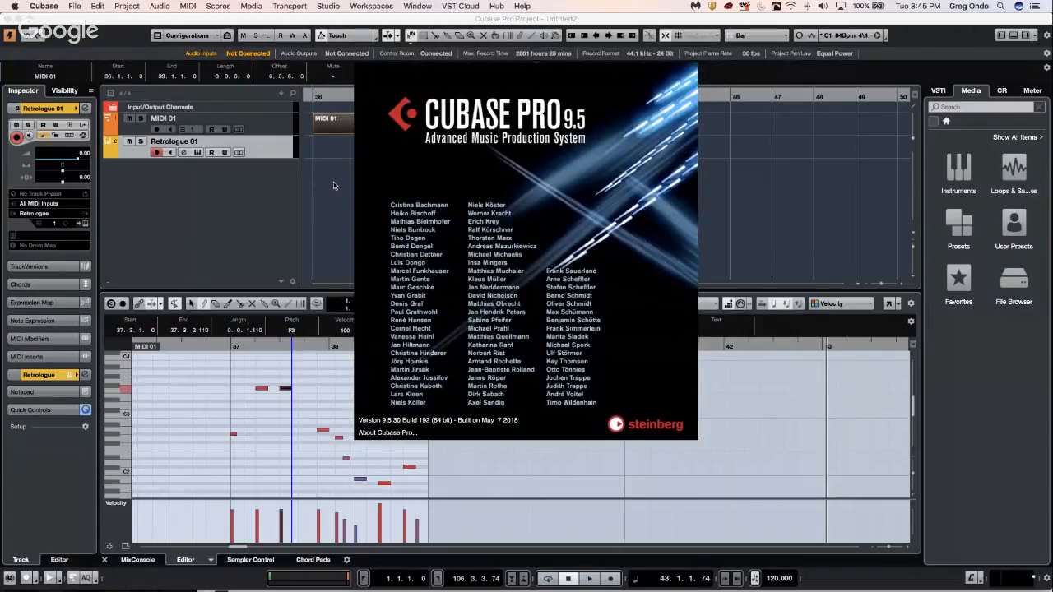
click(577, 309)
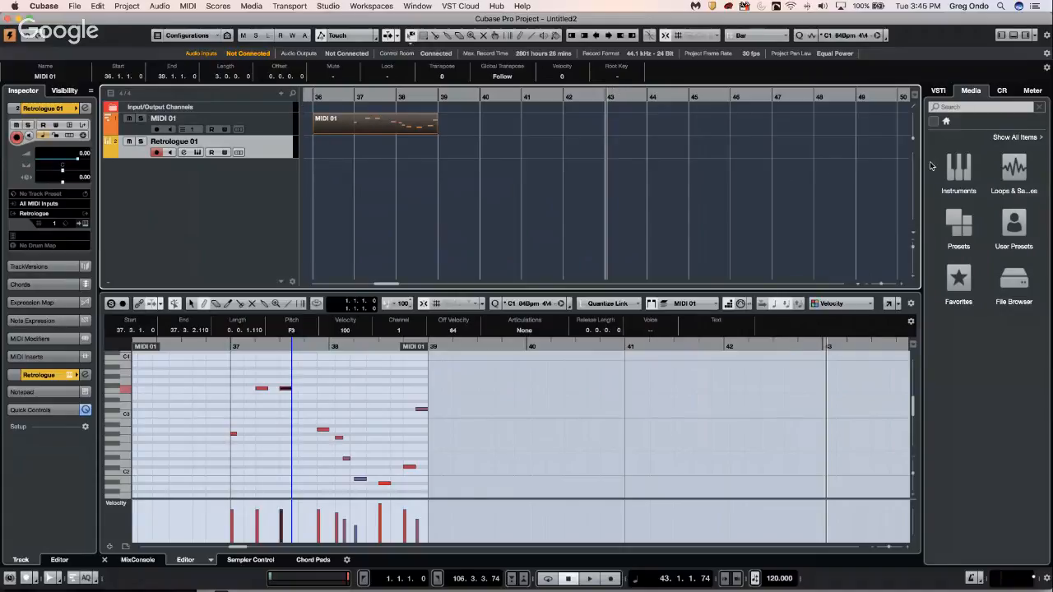
Step: Create a sampler track from the Atmo 08_AM sample in the Caleidoscope loops and samples library
click(1013, 170)
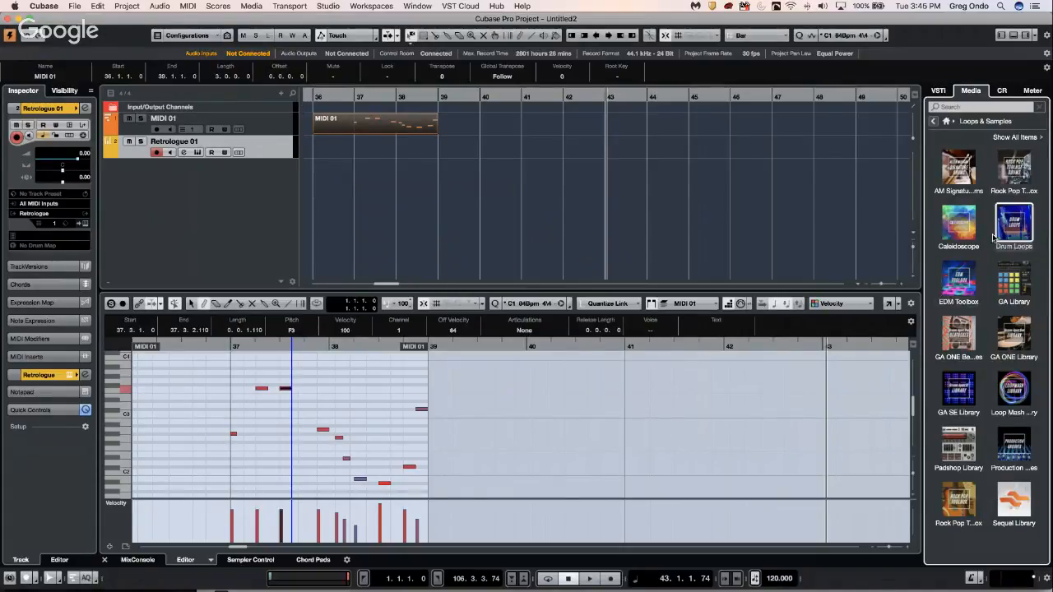
click(958, 222)
click(964, 308)
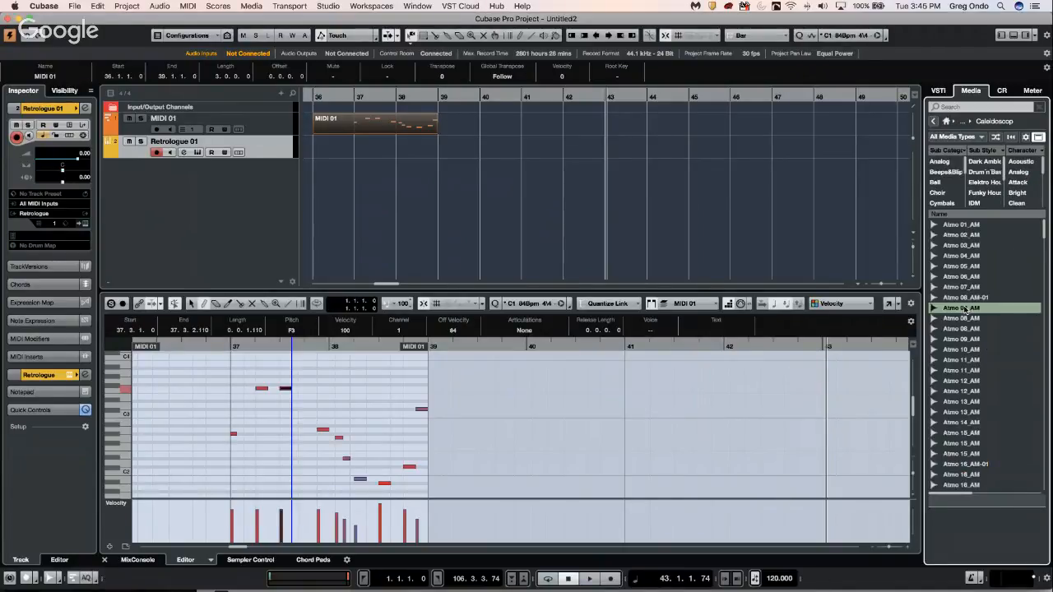
right_click(964, 307)
click(327, 251)
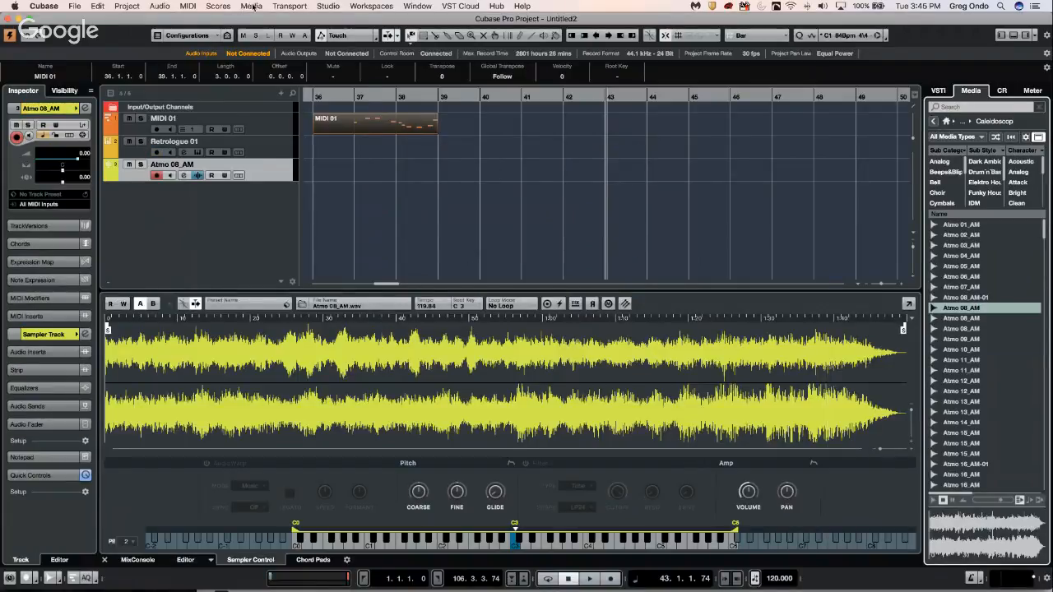
Step: Examine the Sampler Track folder, the Atmo 08_AM clip and its available commands in the Pool, then close the Pool
click(251, 7)
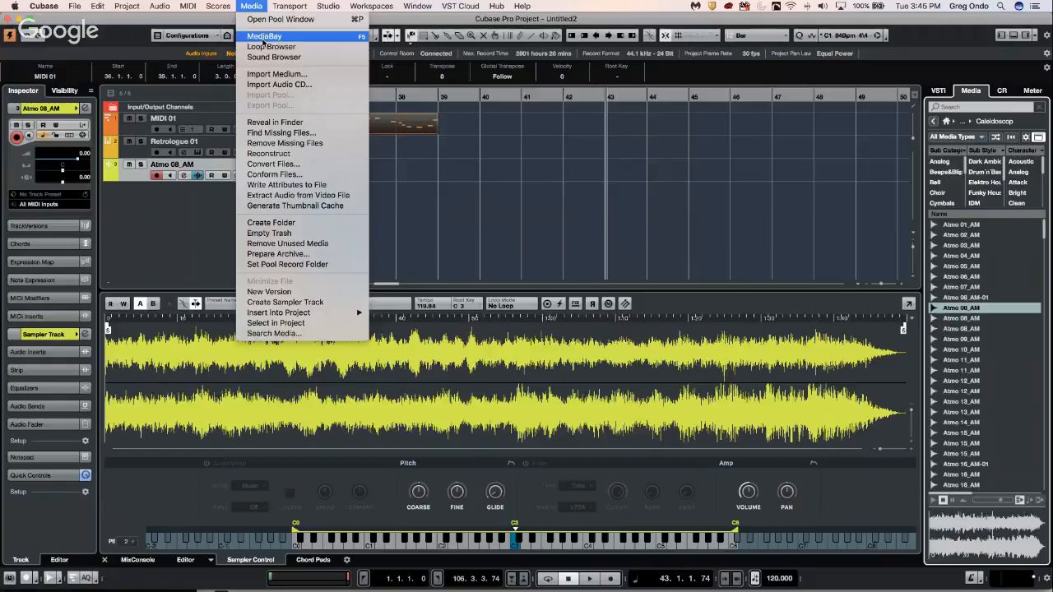
click(272, 19)
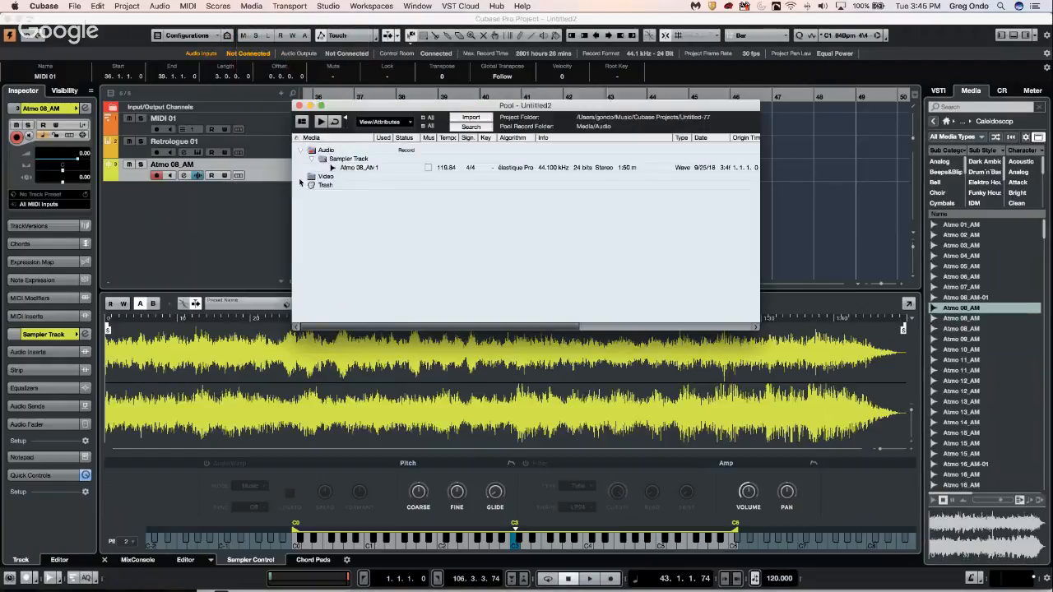
click(313, 160)
click(313, 161)
drag(330, 167, 324, 155)
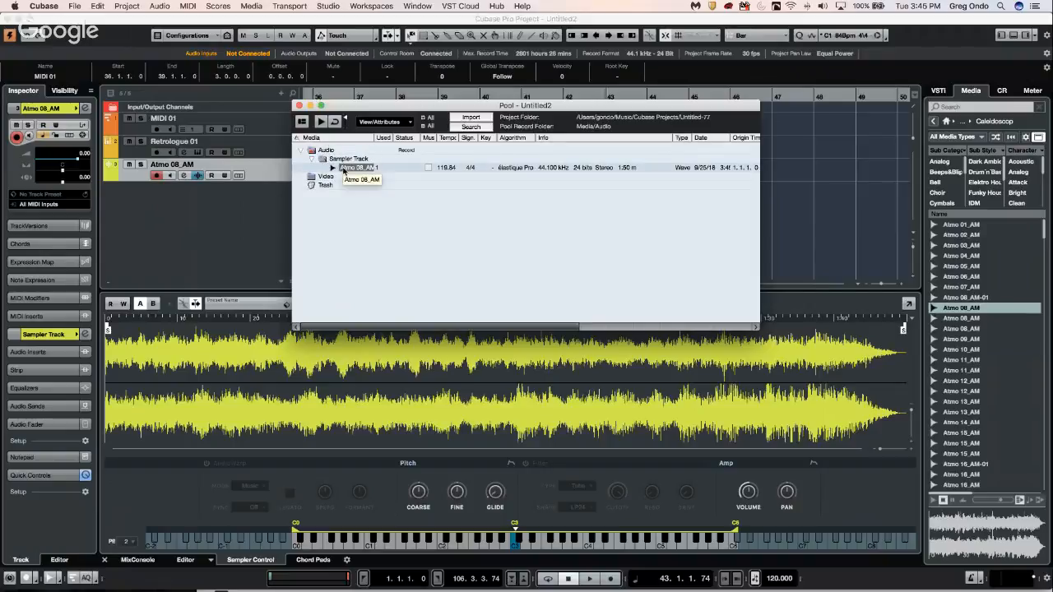
click(319, 160)
click(354, 169)
click(313, 161)
click(315, 162)
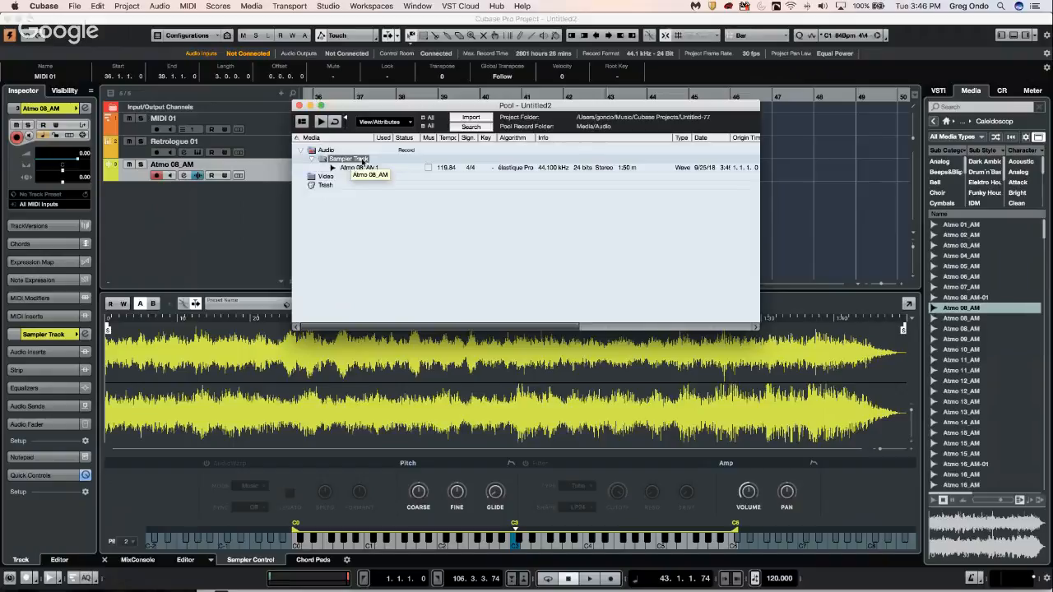
click(362, 168)
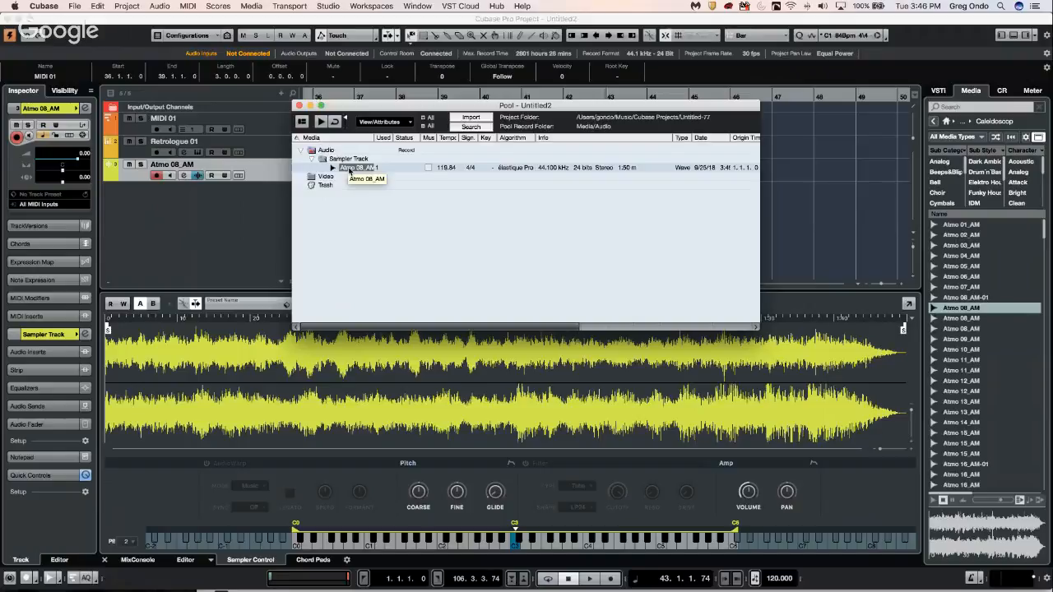
right_click(349, 170)
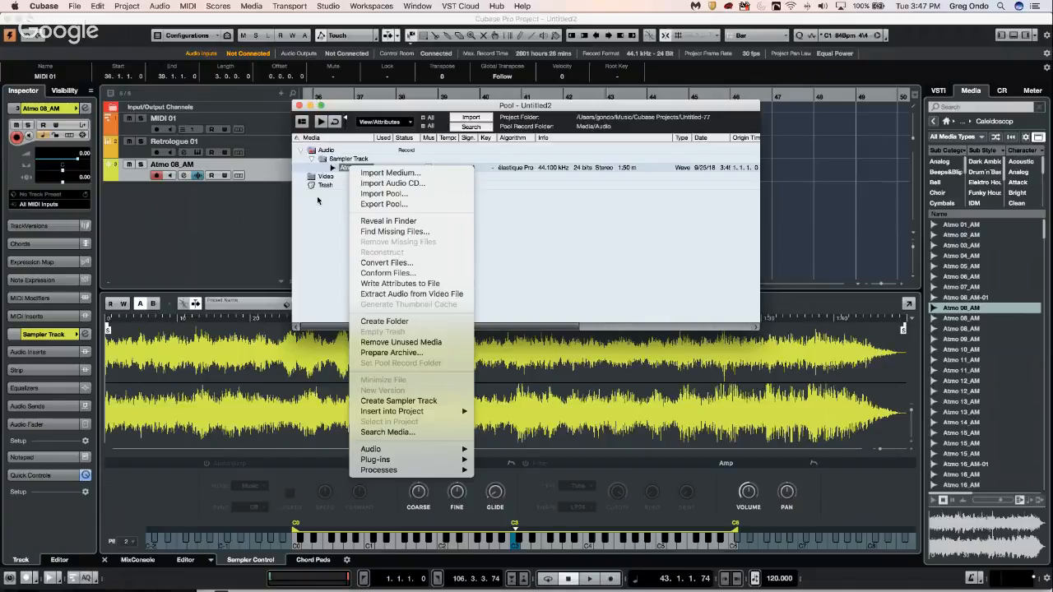
click(303, 106)
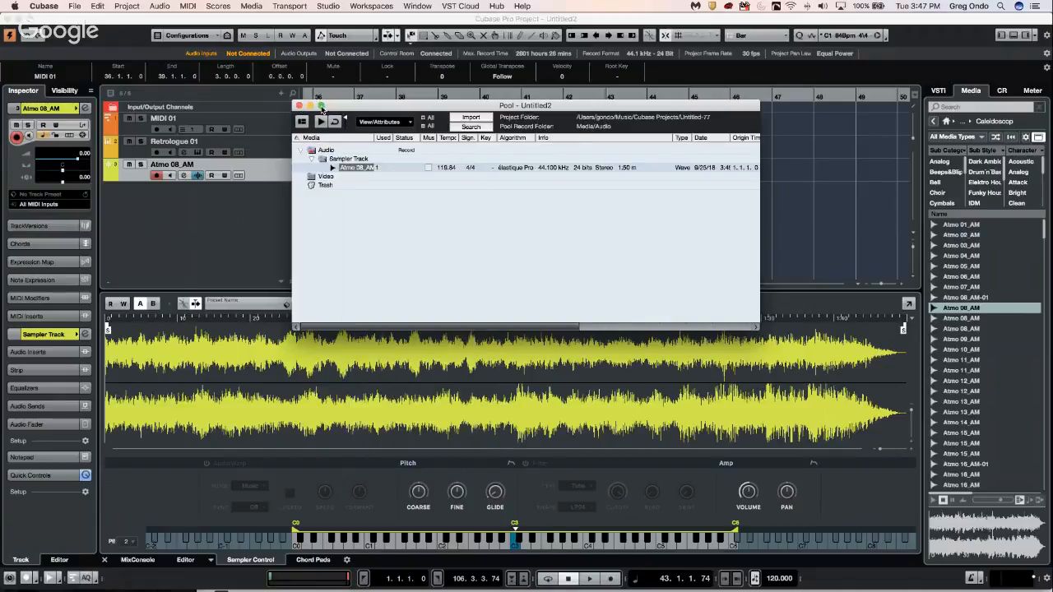
click(298, 105)
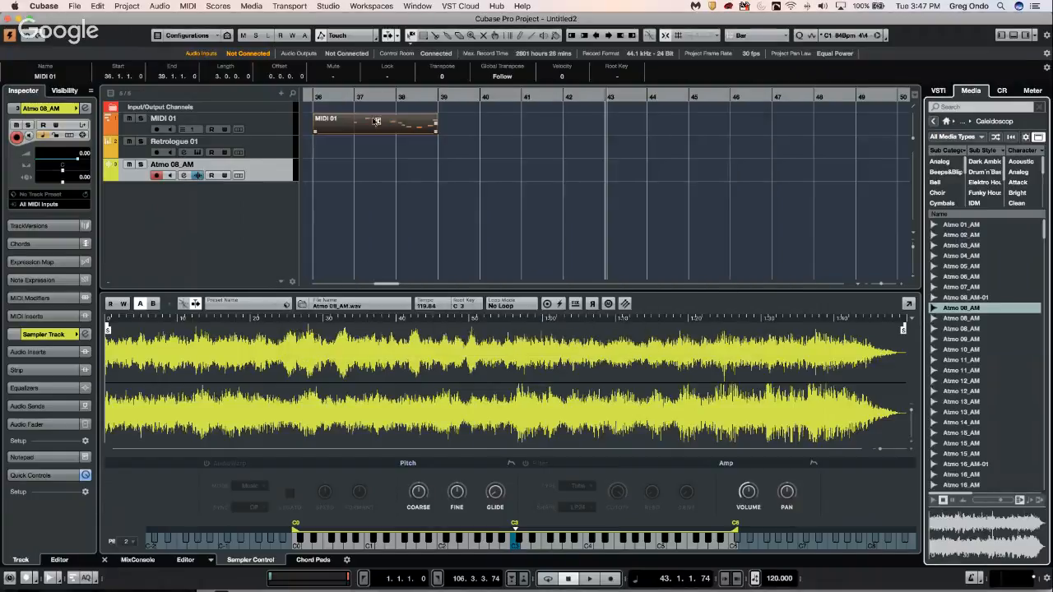
Step: Open the MIDI 01 part in the Key Editor and select the notes from bar 37 beat 2 to just after bar 38
double_click(382, 124)
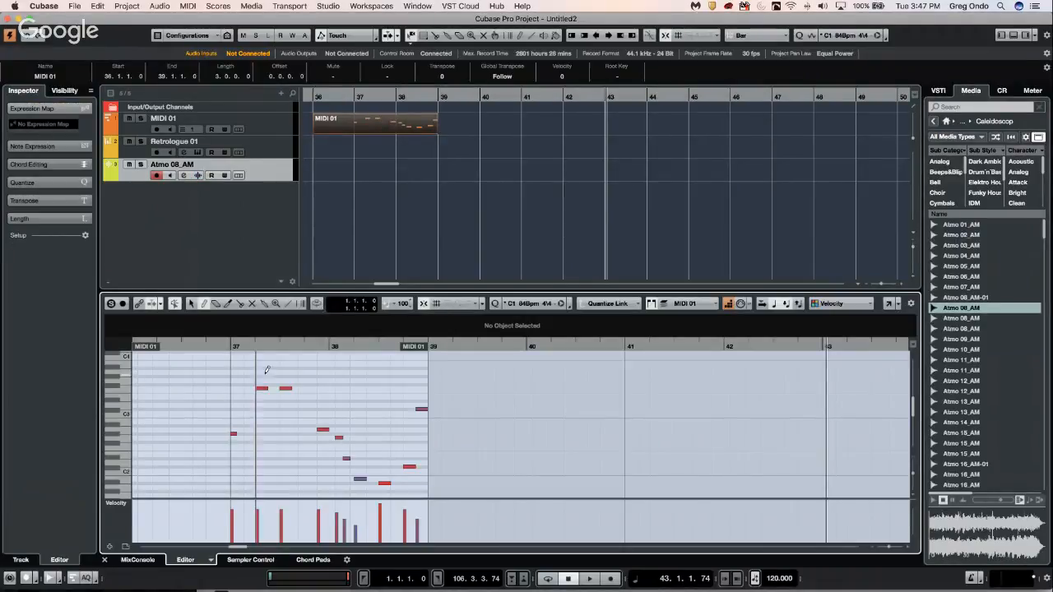
drag(246, 369, 382, 487)
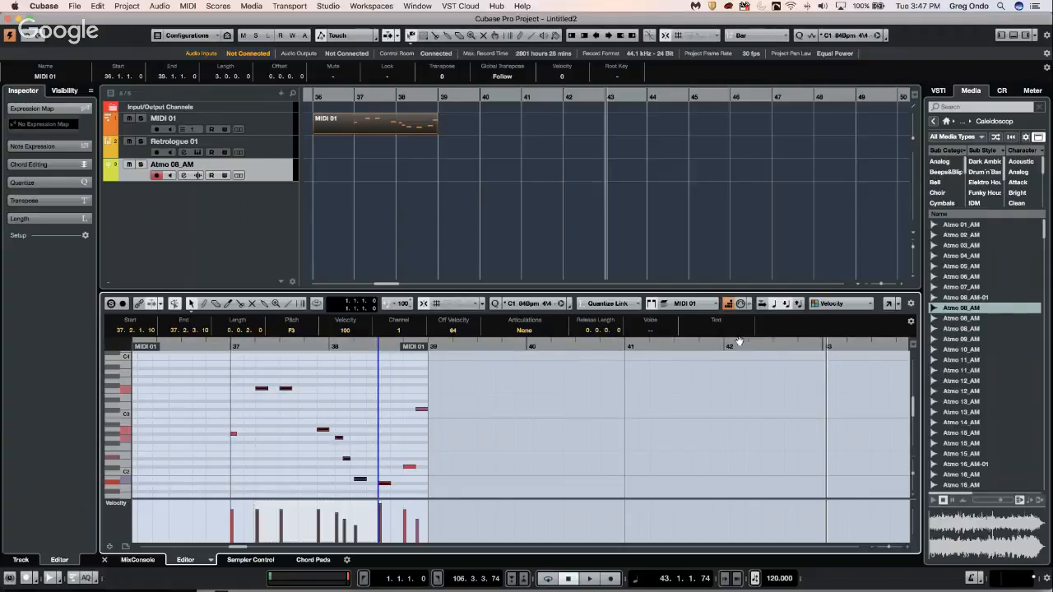
click(318, 400)
drag(251, 370, 346, 461)
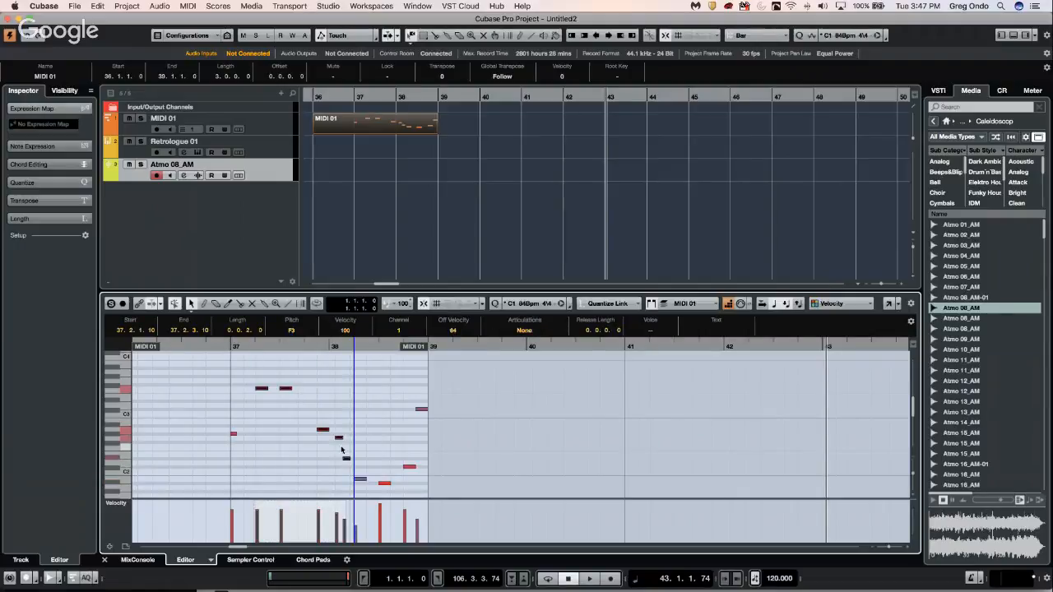
Step: Examine the editing, function and selection commands available for the selected notes, then dismiss them
right_click(340, 448)
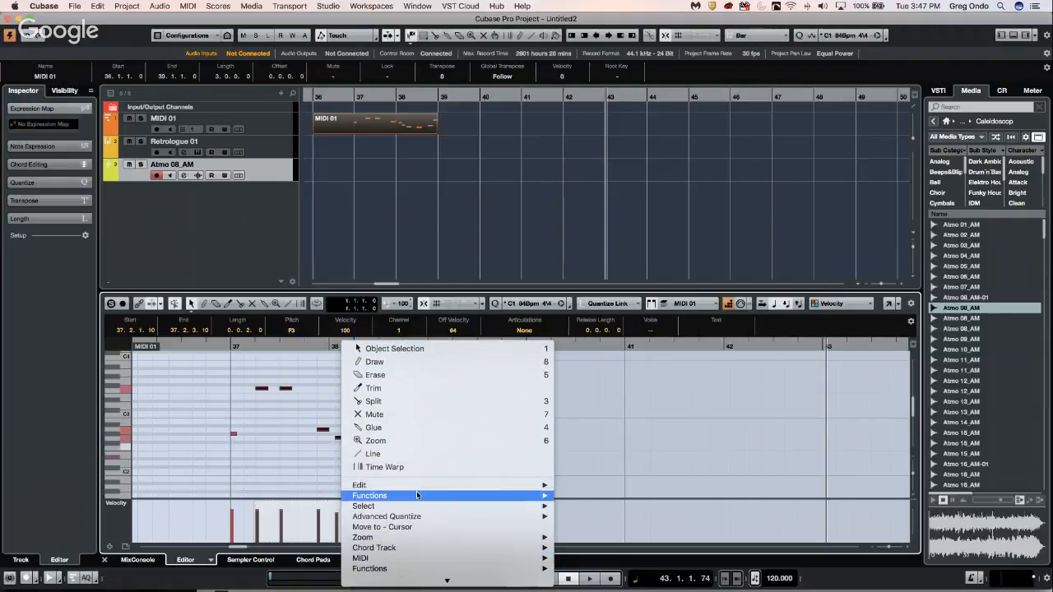
mouse_move(417, 486)
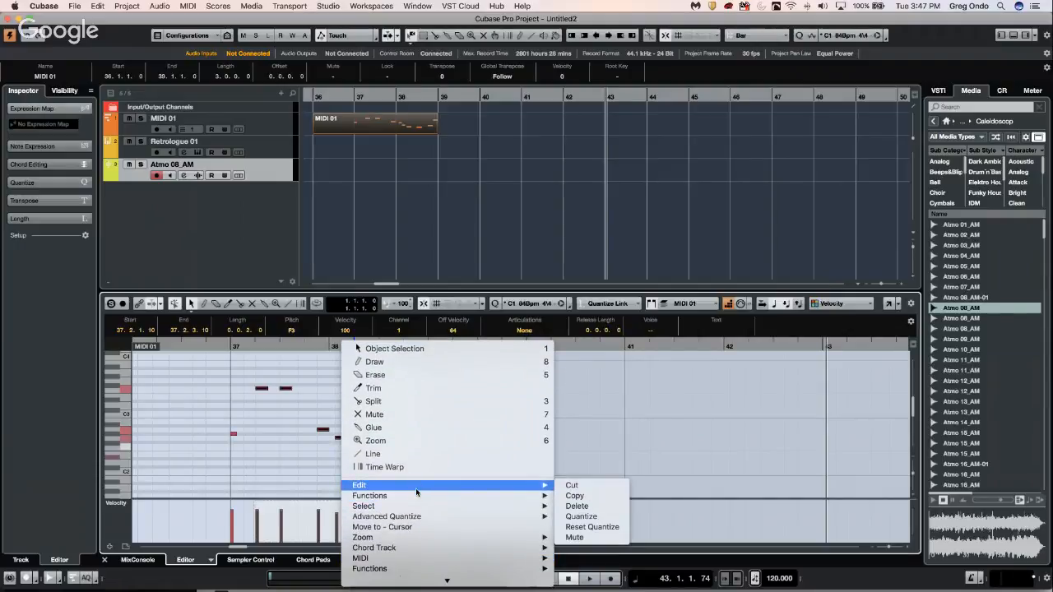
mouse_move(417, 506)
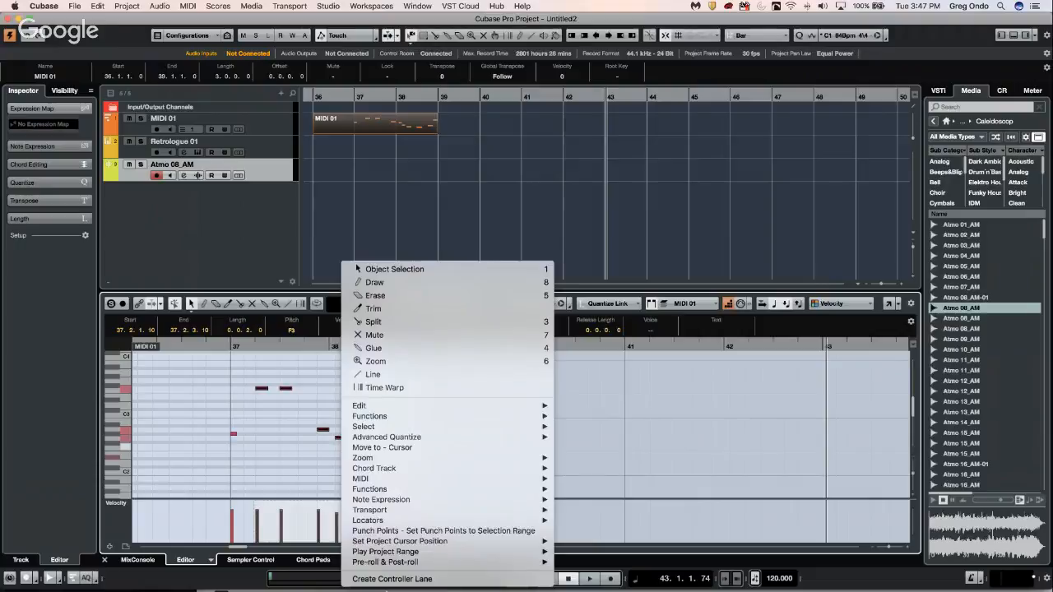
mouse_move(410, 553)
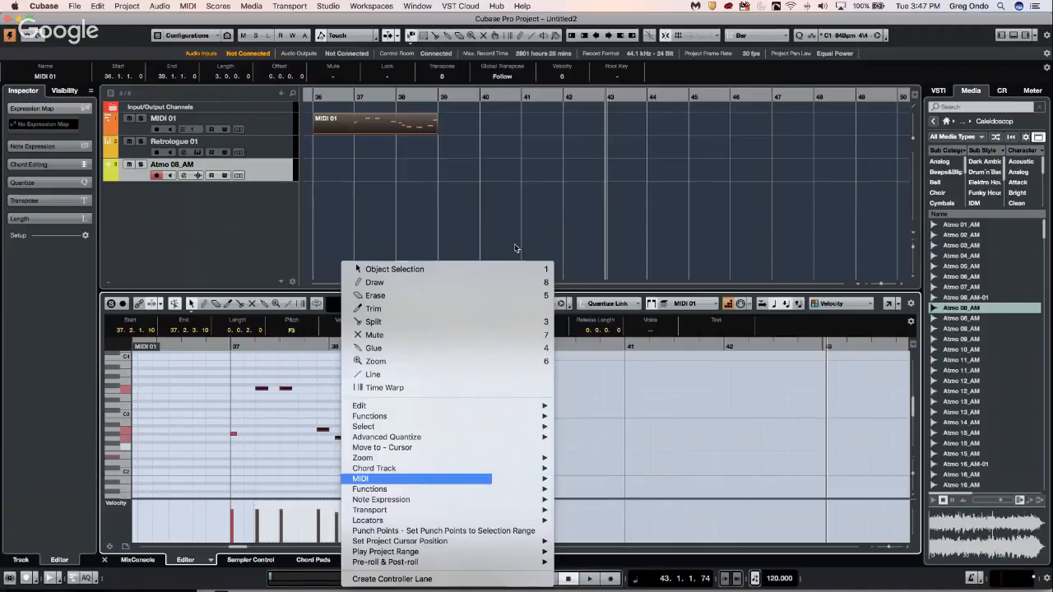
click(408, 153)
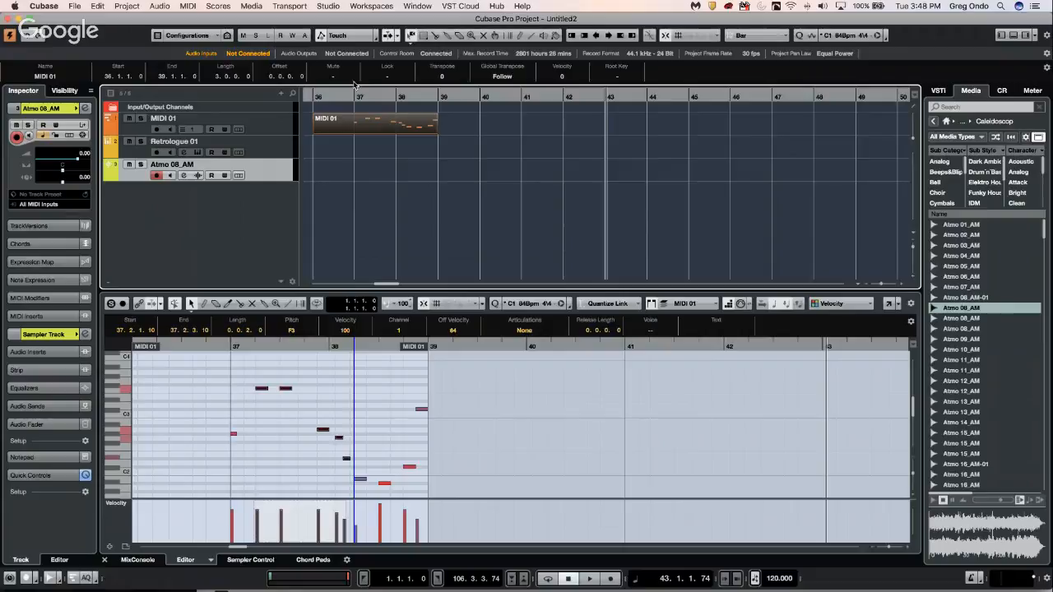
Step: Lock the MIDI 01 part's Position and select the notes from bar 37 beat 2 through the low note in bar 38
click(397, 80)
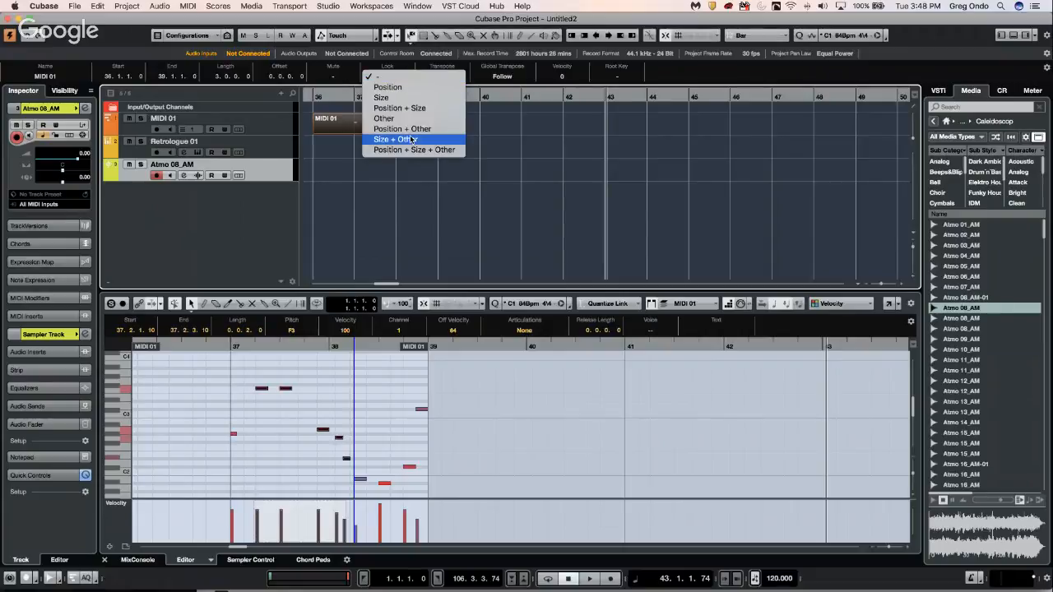
click(387, 87)
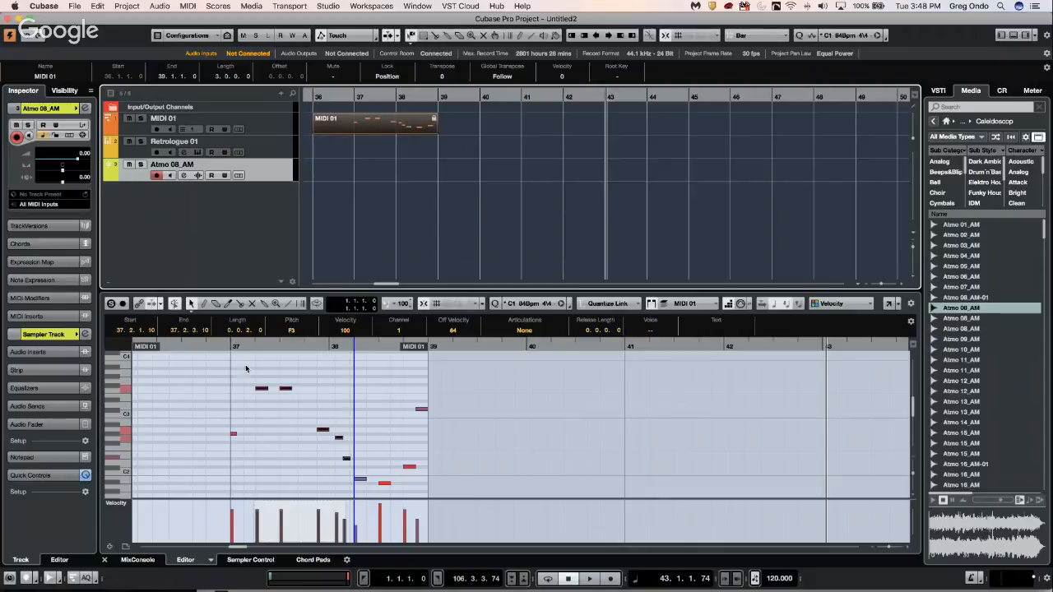
drag(245, 360, 390, 493)
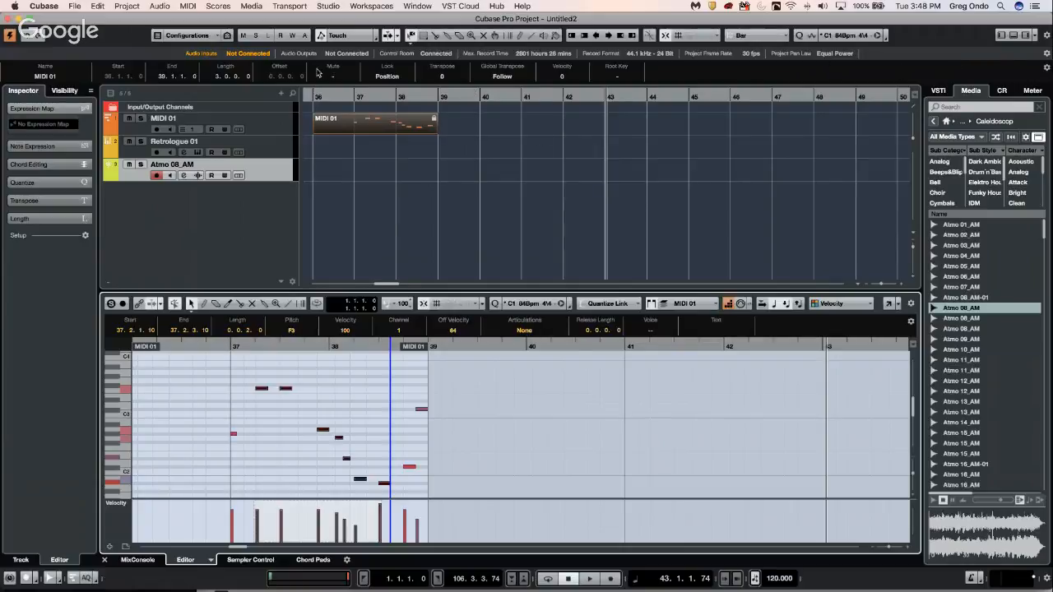
Step: Open the MediaBay, toggle the Attribute Inspector off and on again, and select the 03 95bpm-04 audio file
click(254, 6)
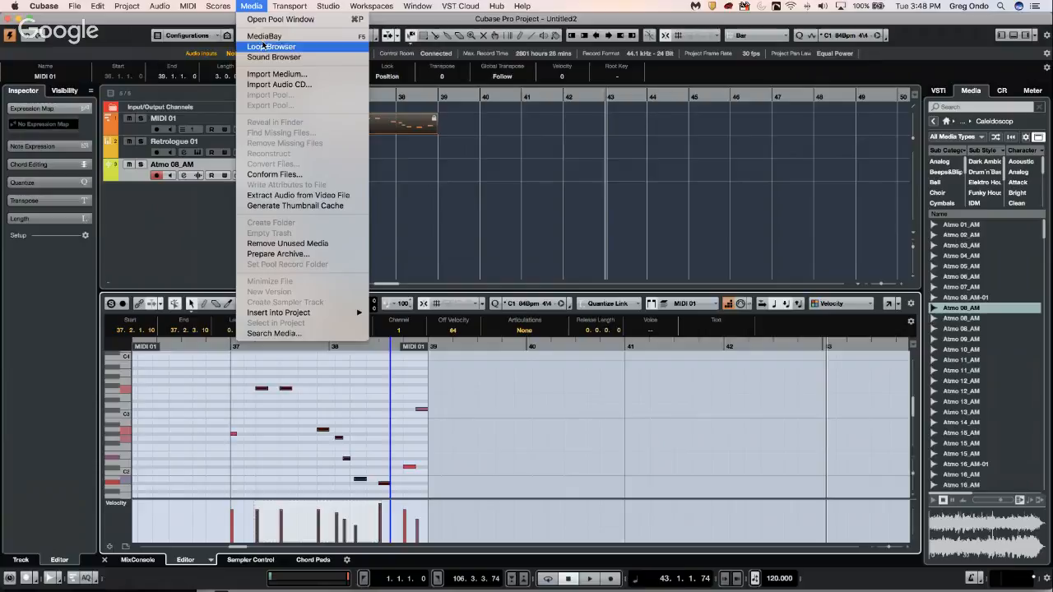
click(265, 36)
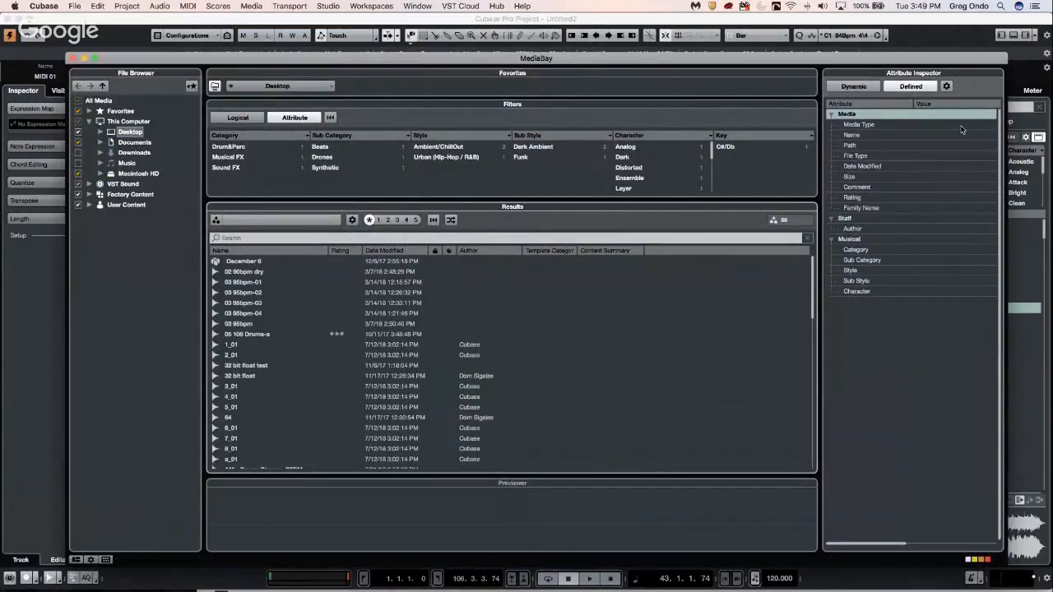
click(77, 559)
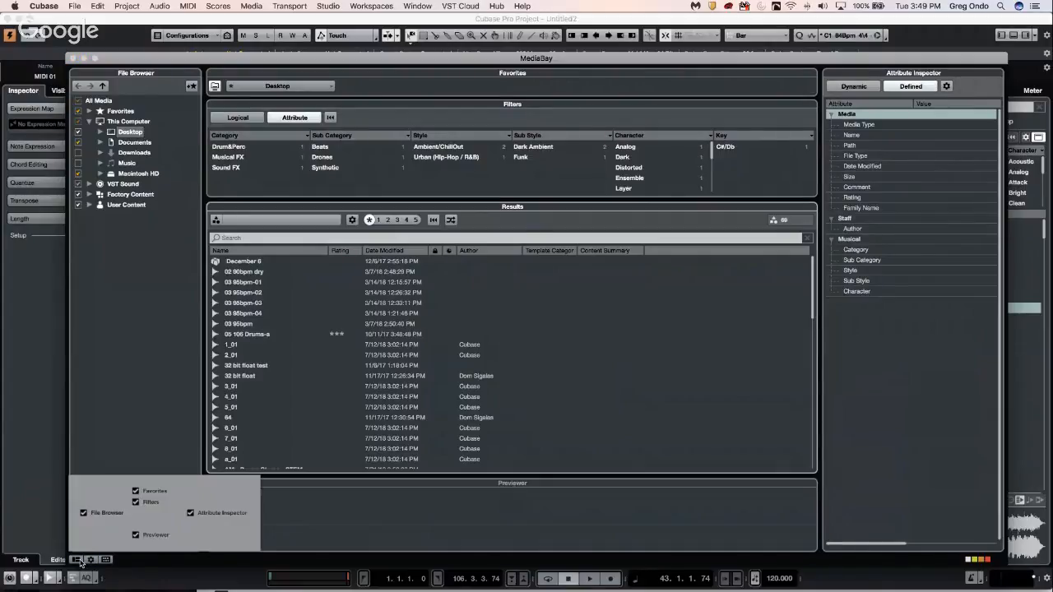
click(190, 514)
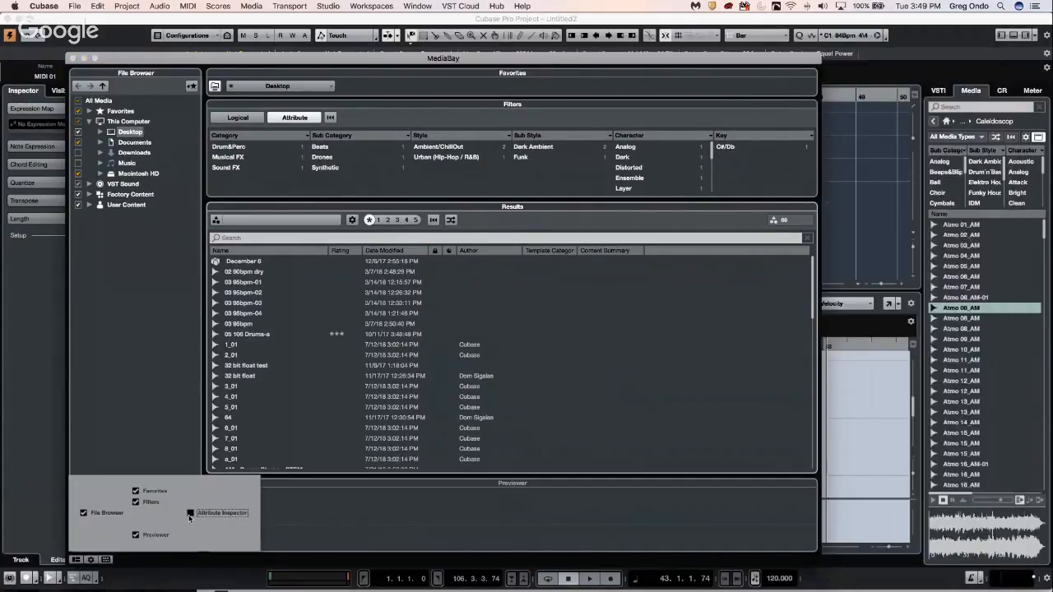
click(190, 514)
click(269, 326)
click(255, 316)
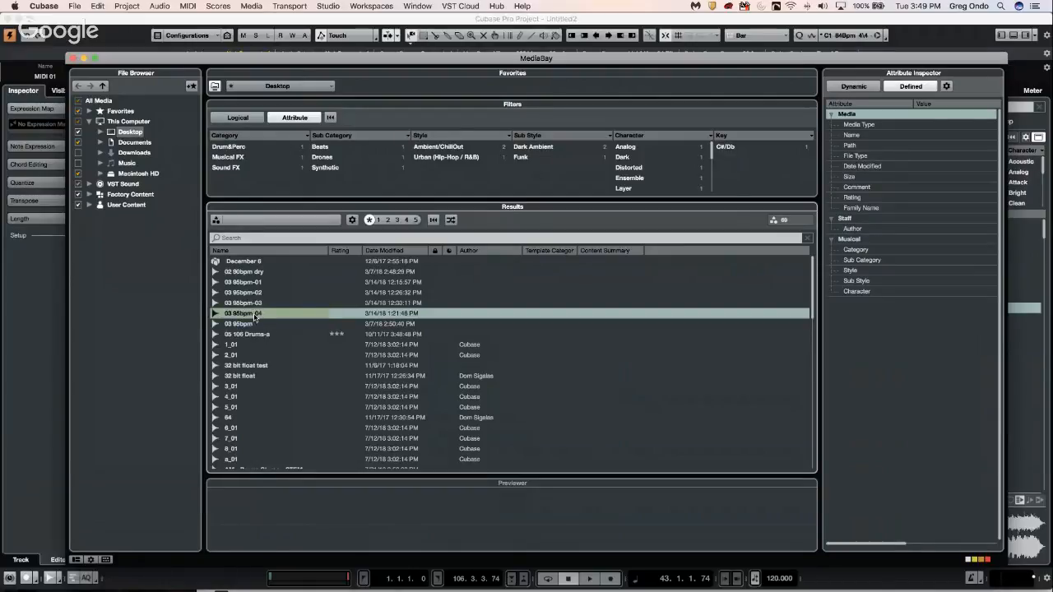
Step: Add a user attribute of type Text with the display name "sucks" for audio files in the Attribute Inspector
click(947, 88)
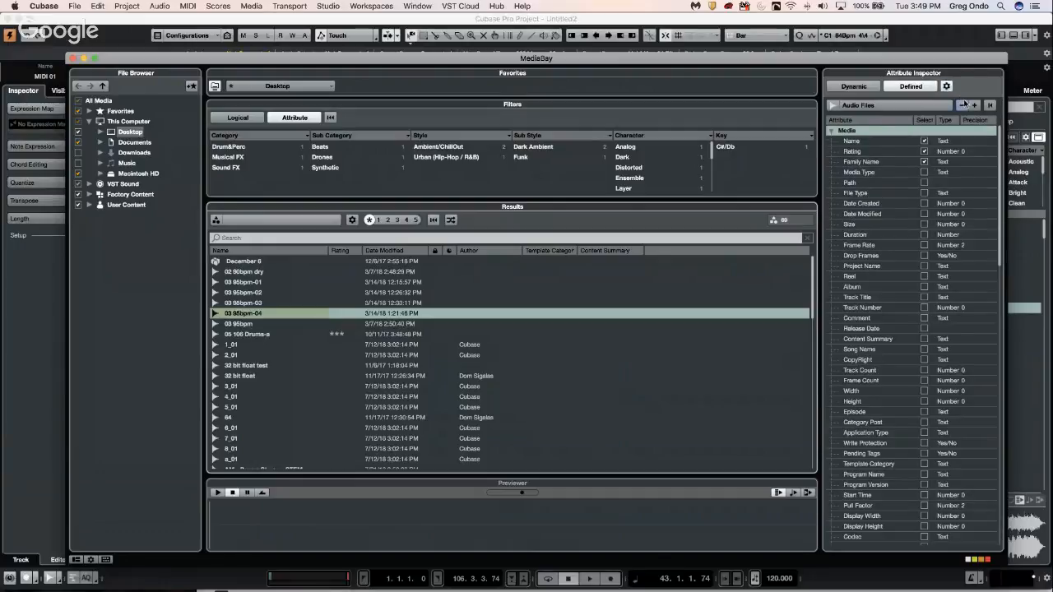
click(972, 106)
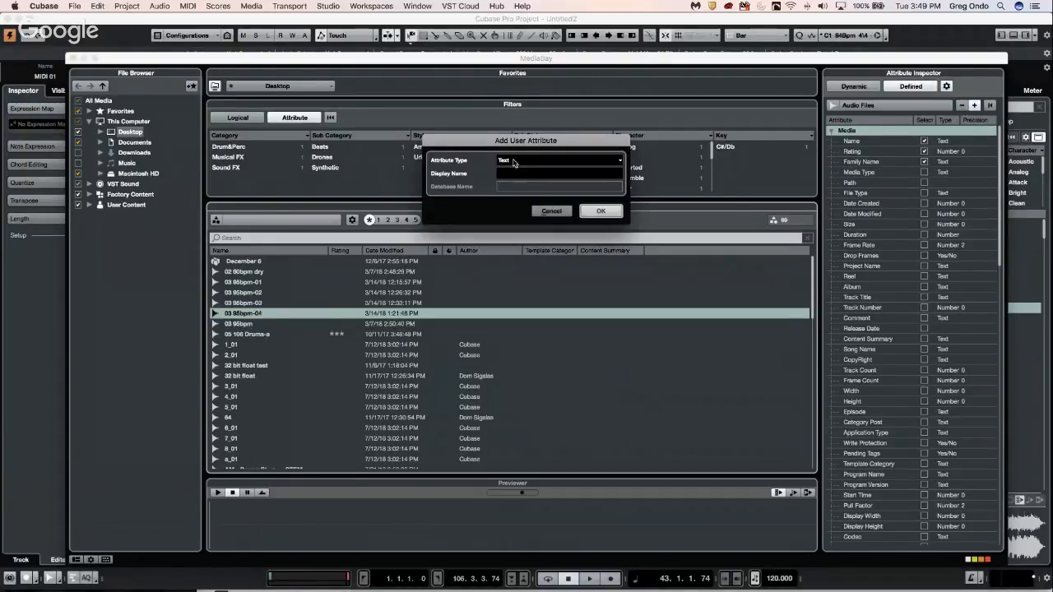
click(516, 161)
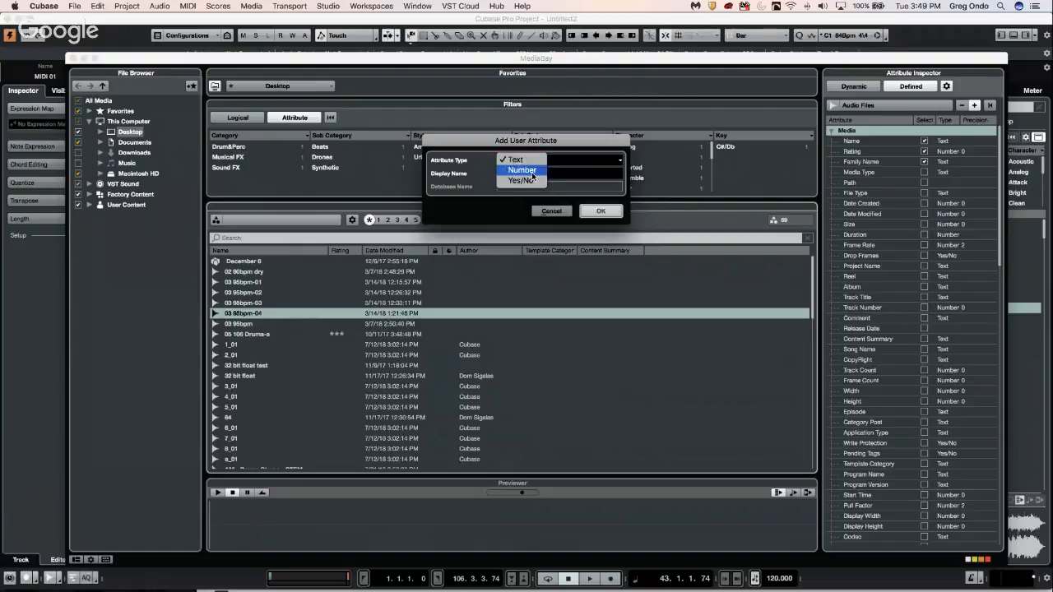
click(526, 161)
click(518, 173)
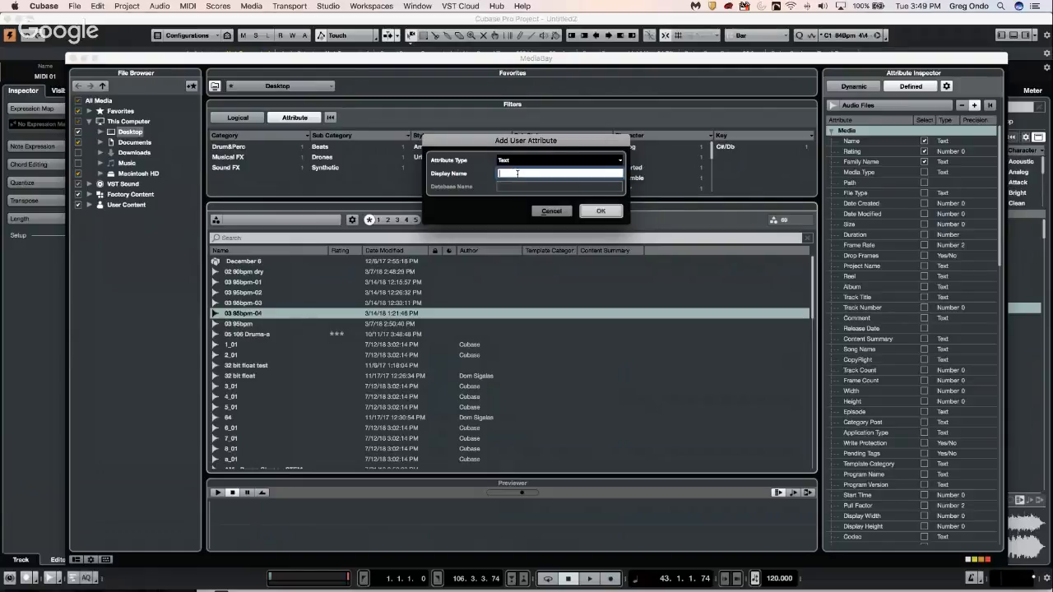
text(sucks)
click(611, 214)
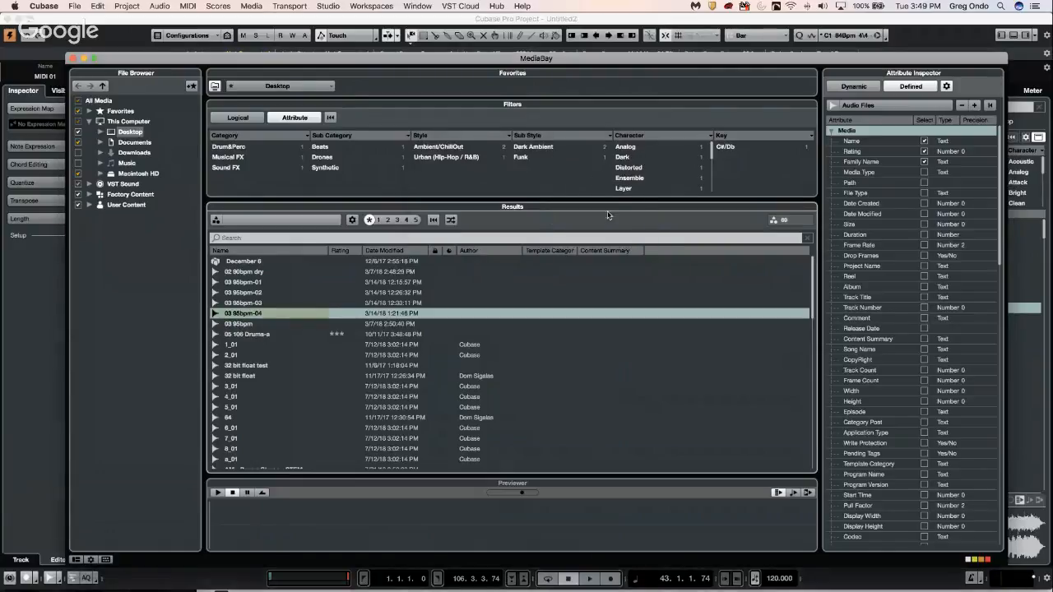
Step: Look through the Audio Files attribute list, check the Add User Attribute dialog without adding anything, and close the MediaBay
scroll(890, 395, down, 1)
scroll(890, 395, down, 5)
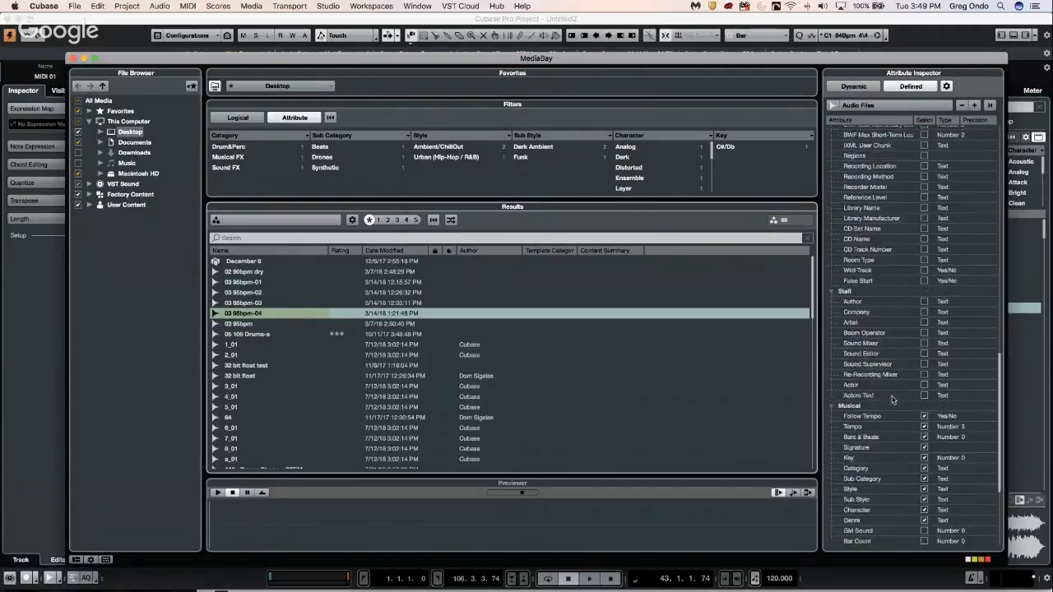
scroll(892, 396, up, 10)
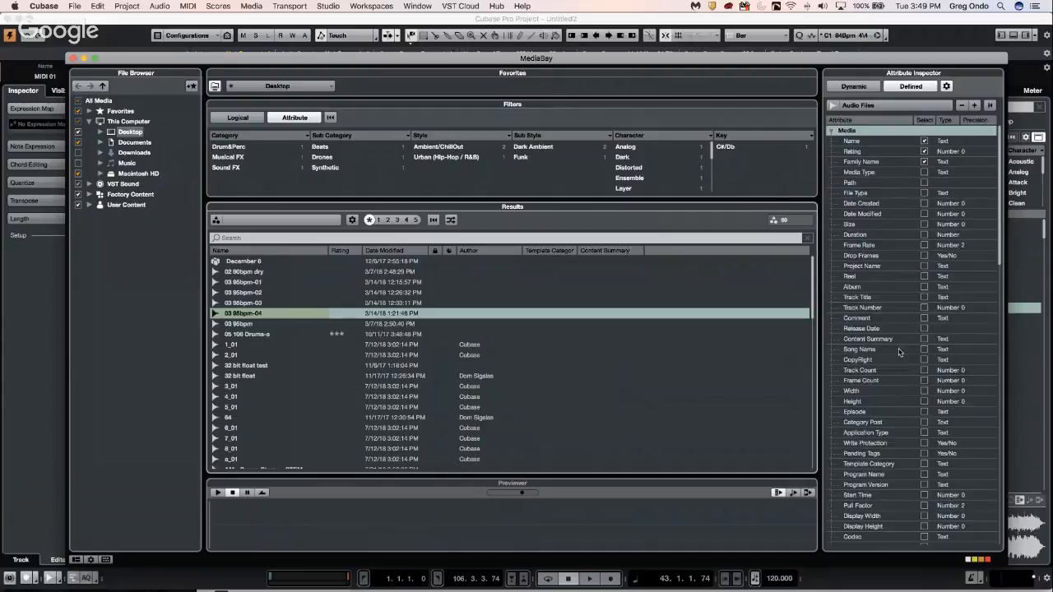
click(947, 86)
click(946, 86)
click(976, 106)
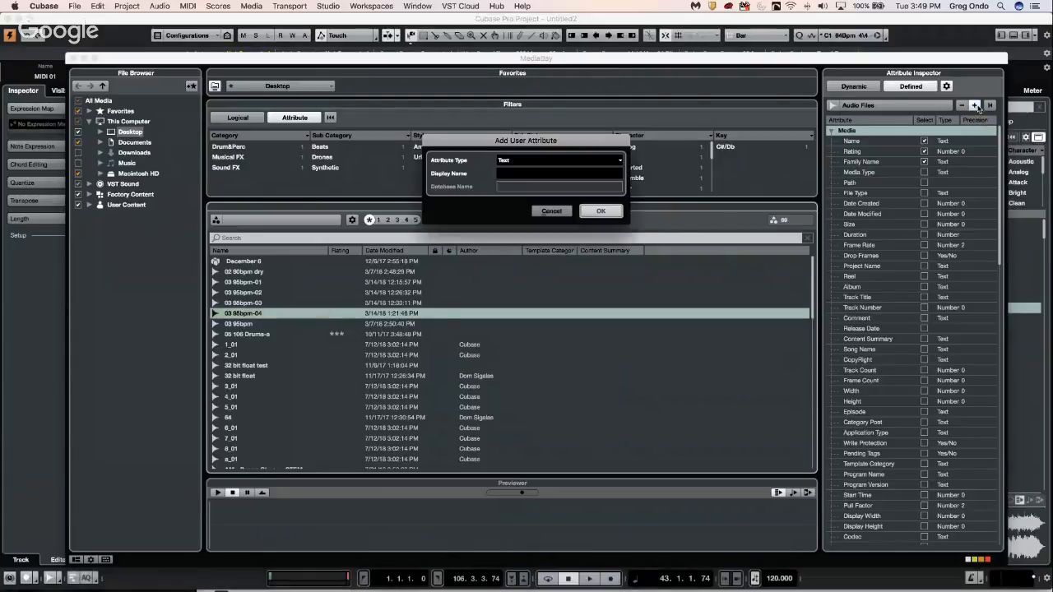
click(551, 211)
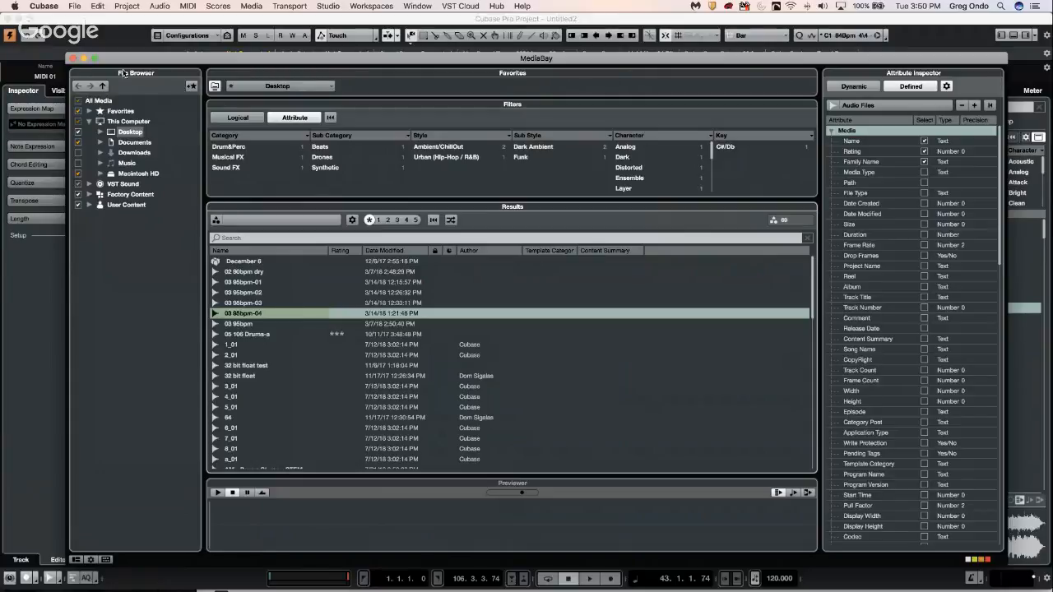
click(72, 60)
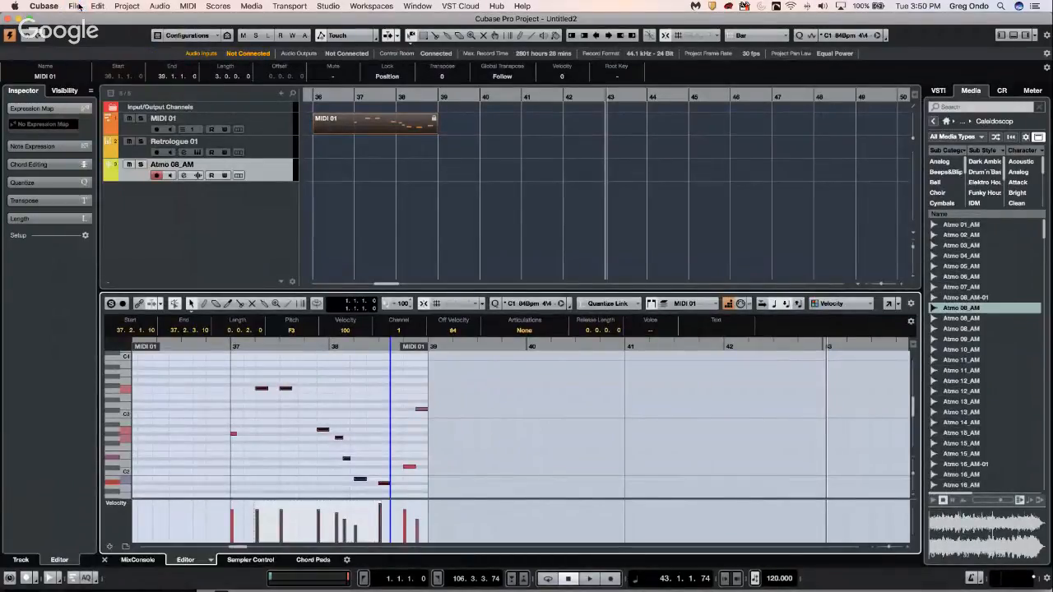
Step: Examine the Media category's shortcut assignments, including Open MediaBay, in the Key Commands window, then close it
click(75, 7)
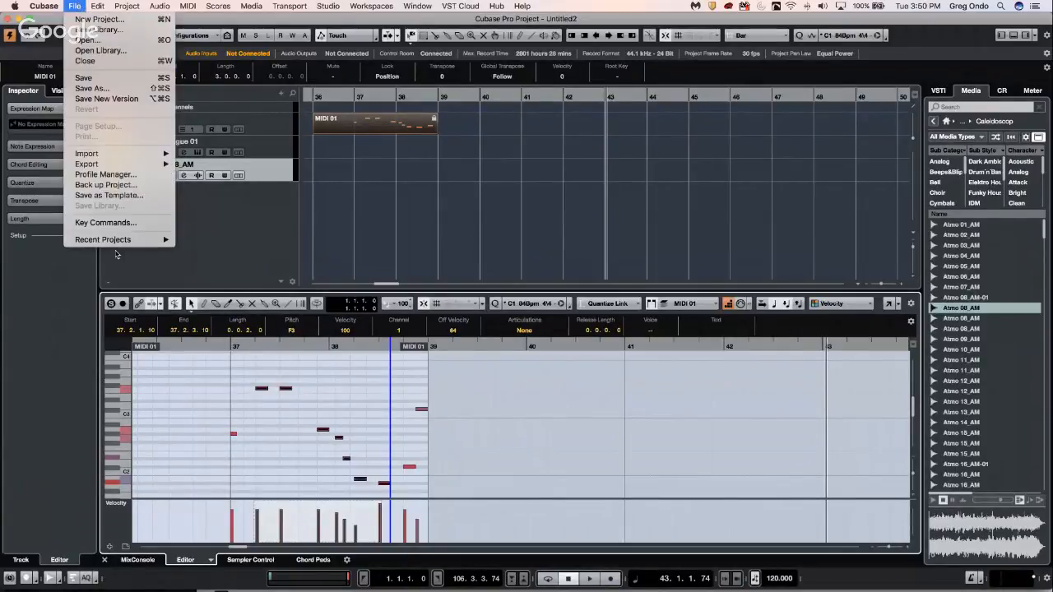
mouse_move(122, 239)
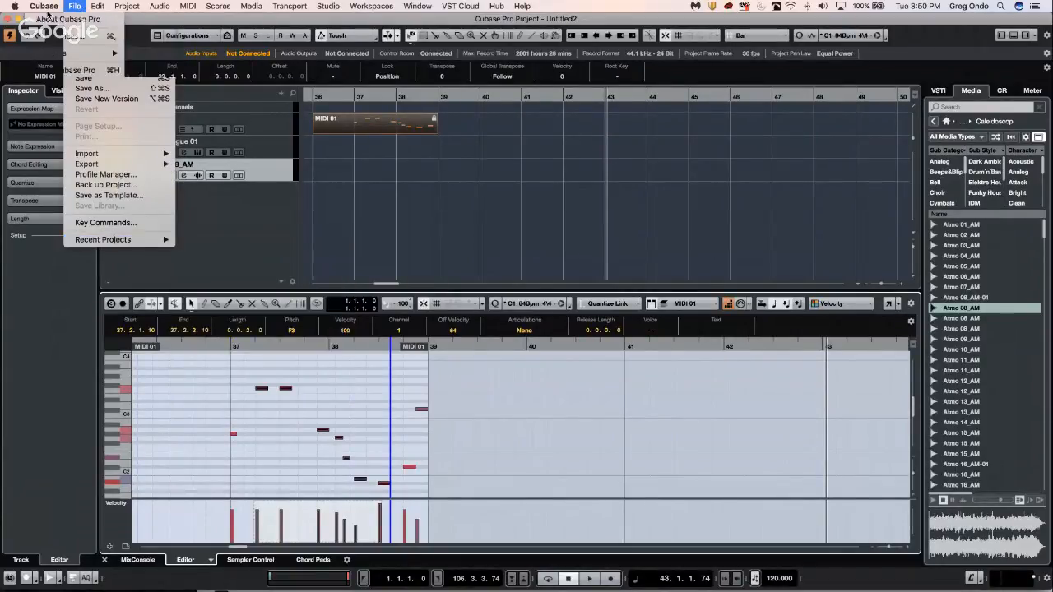
mouse_move(43, 7)
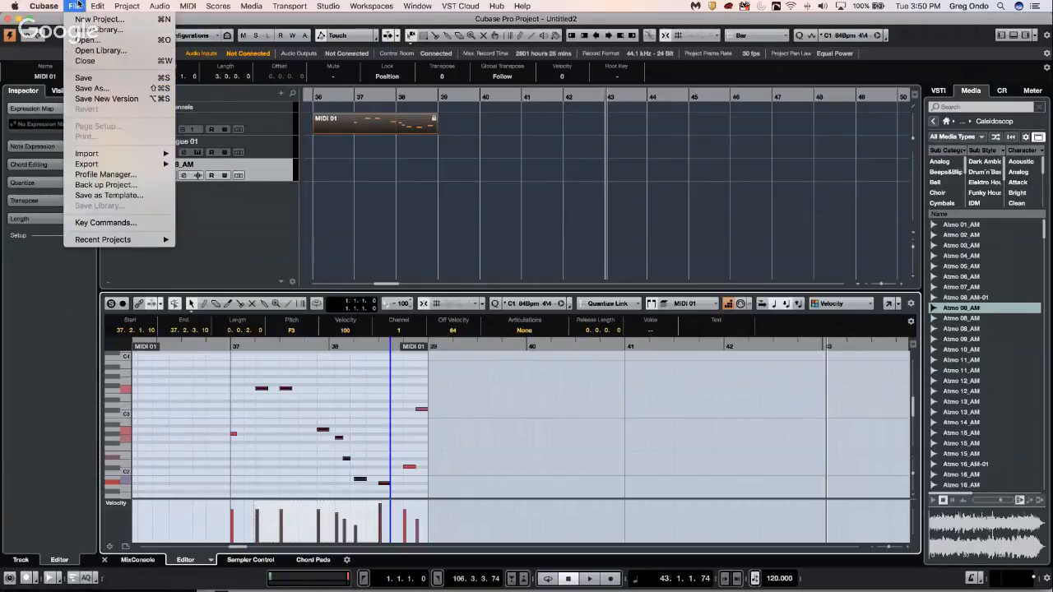
click(115, 223)
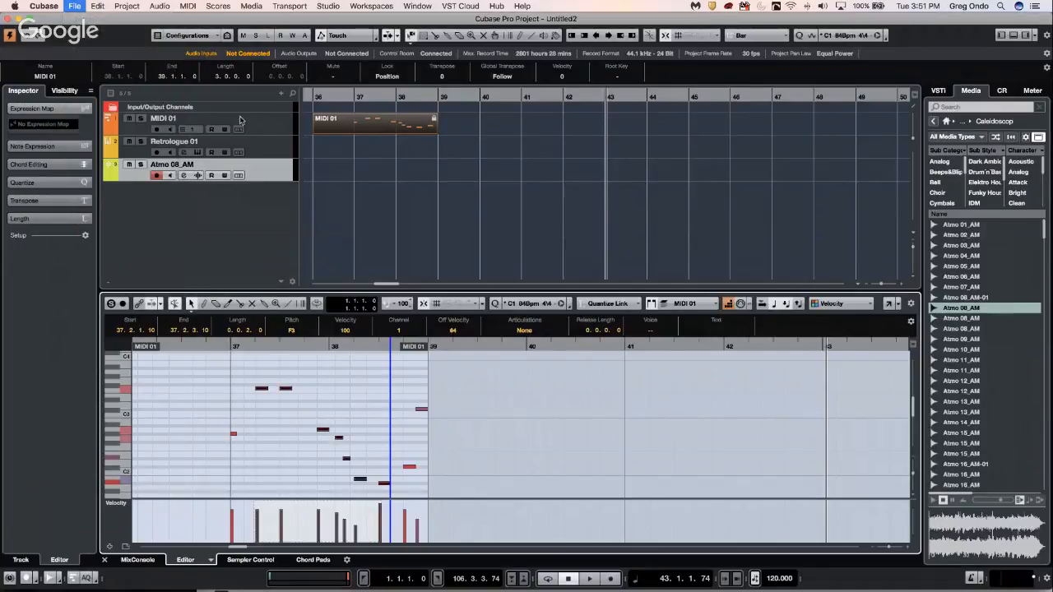
scroll(141, 207, down, 10)
scroll(141, 207, up, 10)
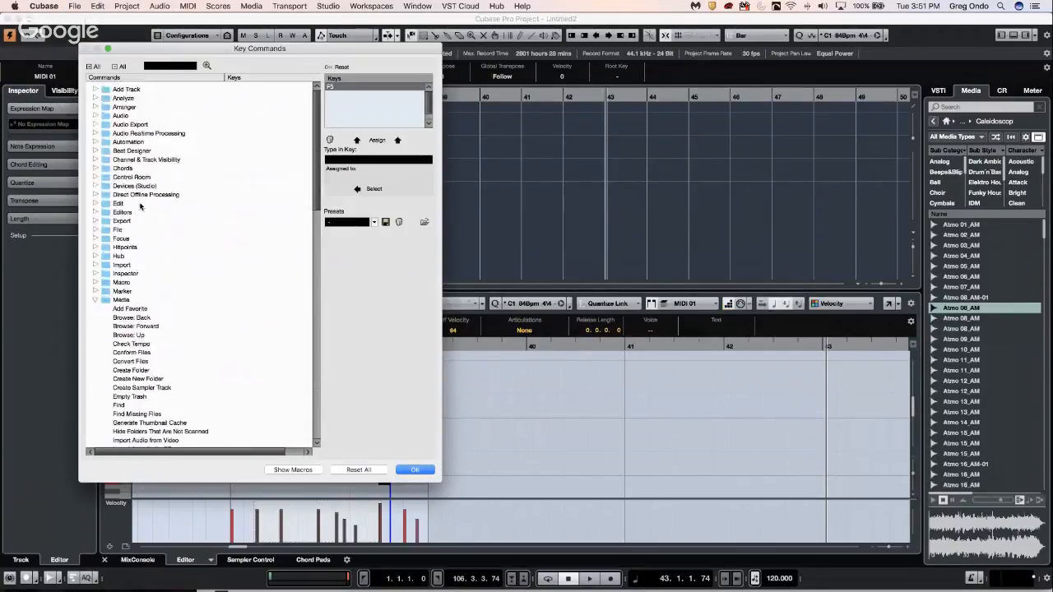
scroll(143, 206, down, 5)
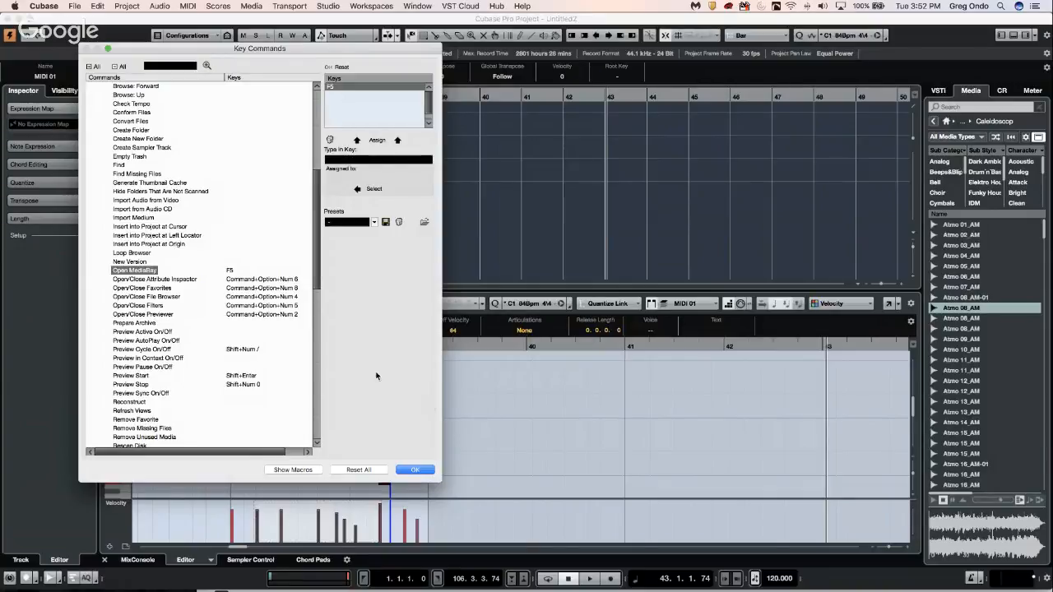
click(418, 471)
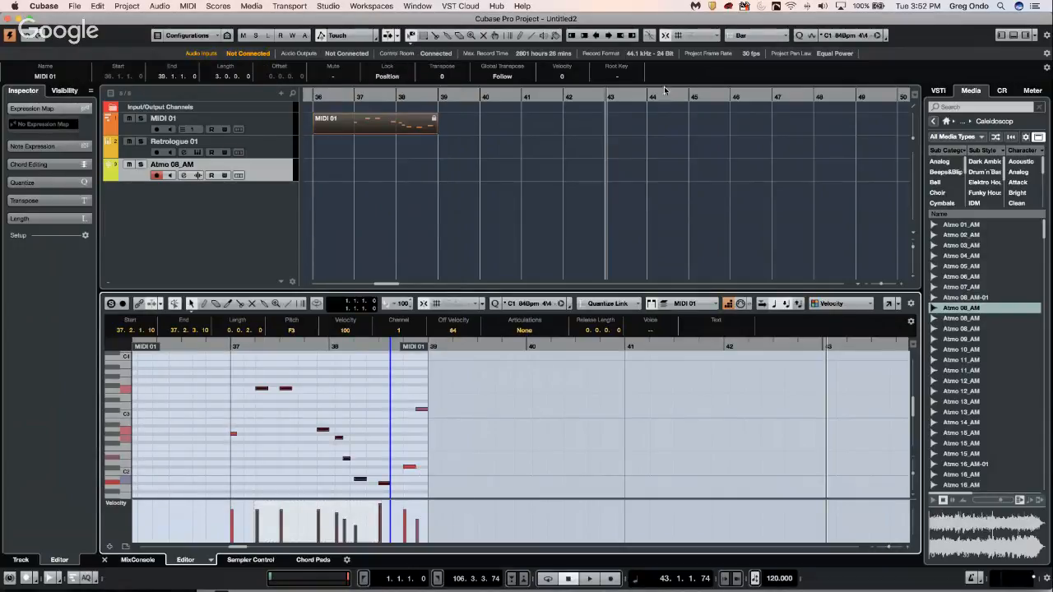
Step: Check the available Workspaces commands, dismiss them, and open the MixConsole in its own window
click(422, 7)
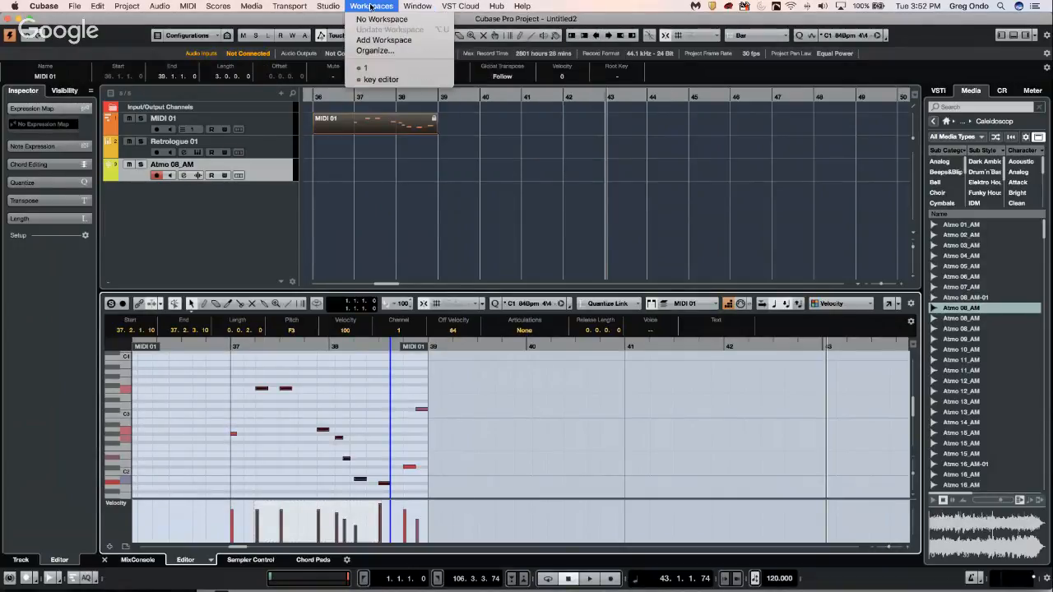
click(621, 170)
key(F3)
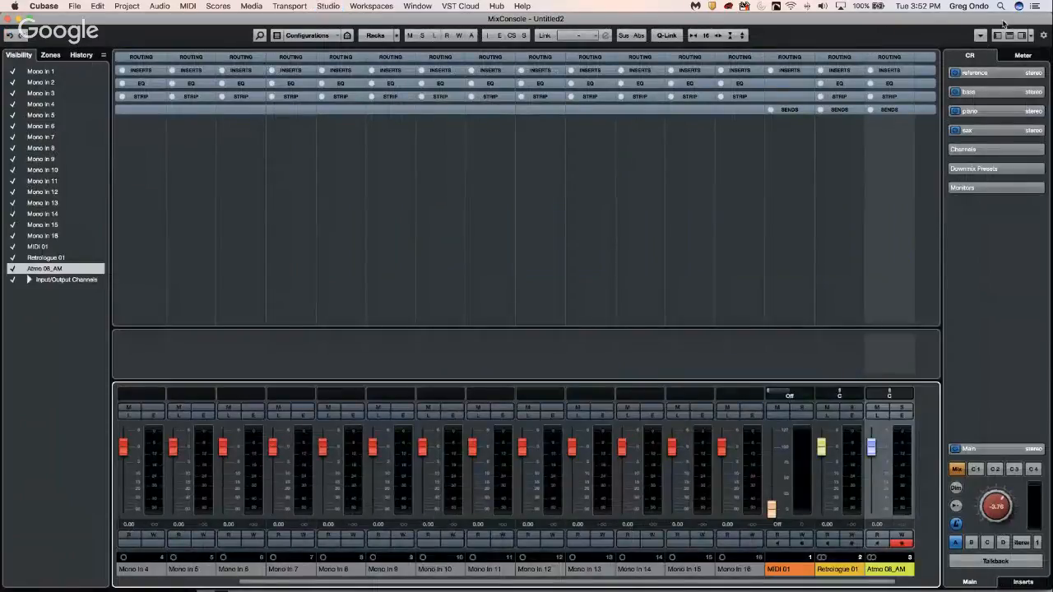
Step: Check the MixConsole's function options without changing any, look along the channels to Stereo Out, and close the MixConsole window
click(979, 35)
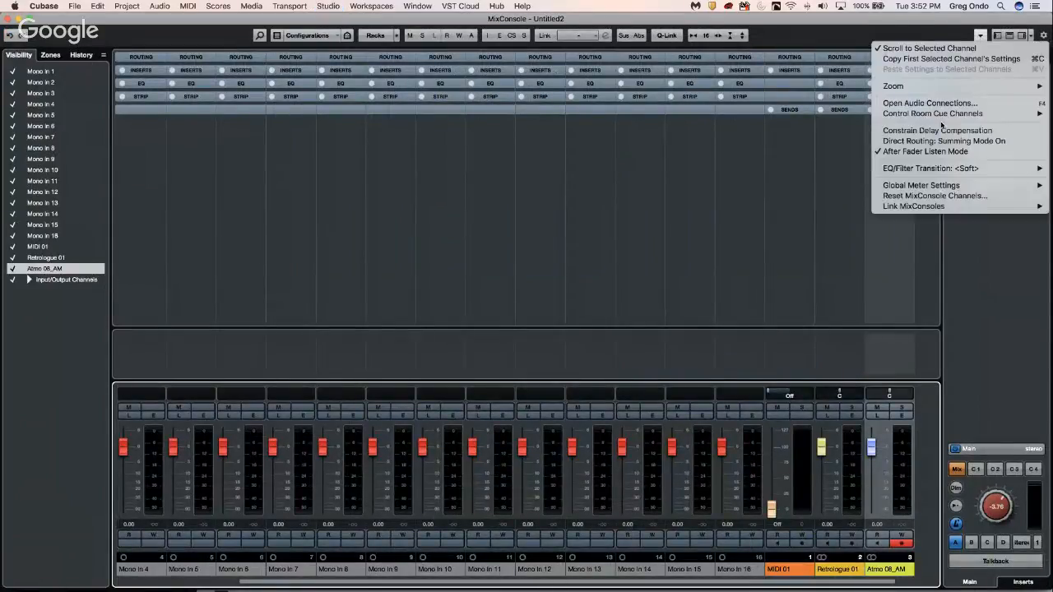
click(743, 162)
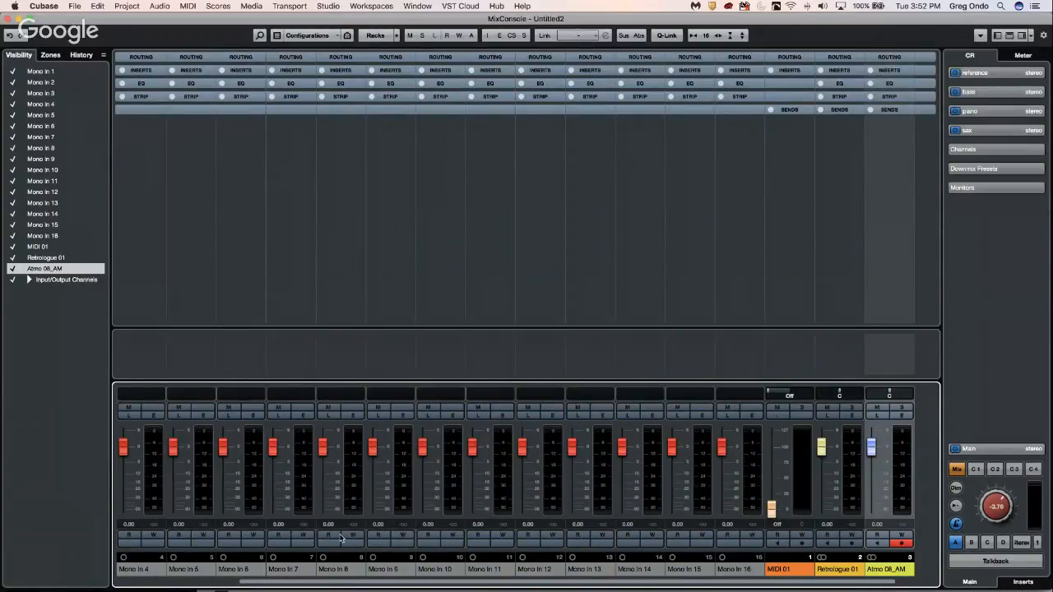
drag(355, 582, 483, 578)
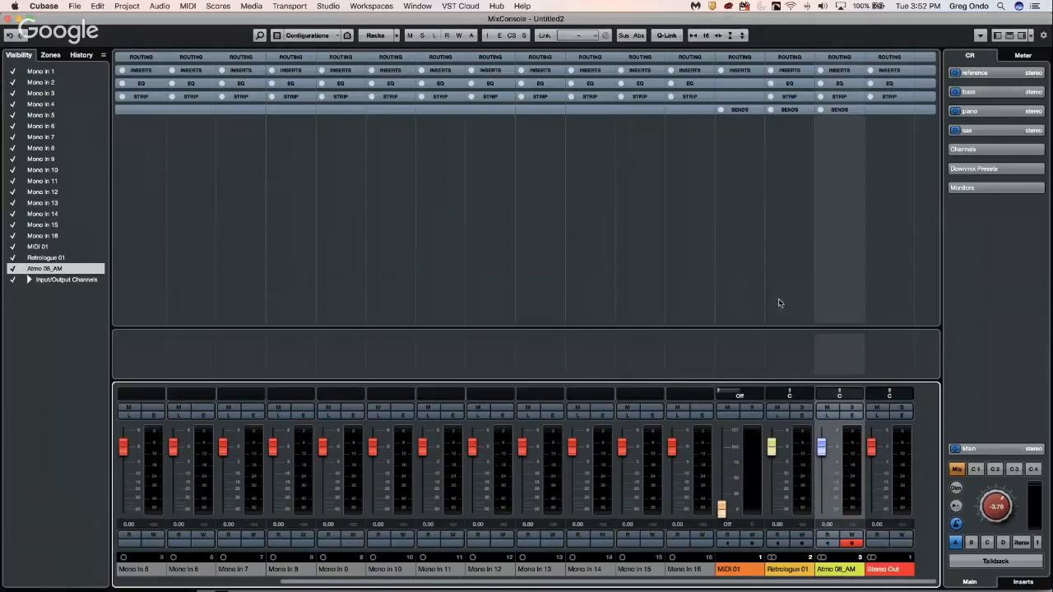
click(9, 18)
Step: Open the recent project Amos Moses - GO
click(74, 5)
mouse_move(122, 240)
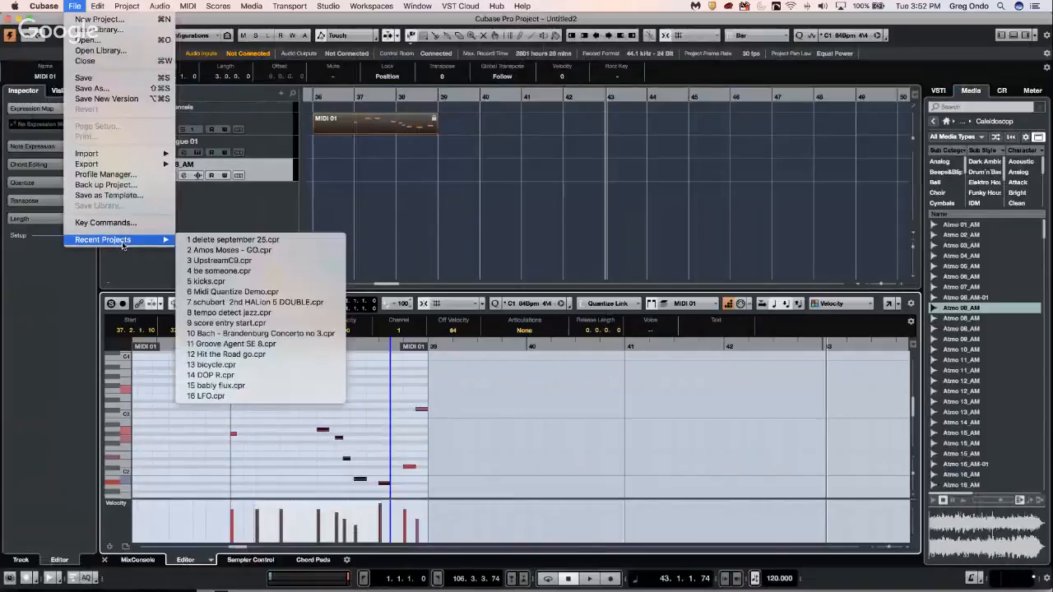
click(298, 250)
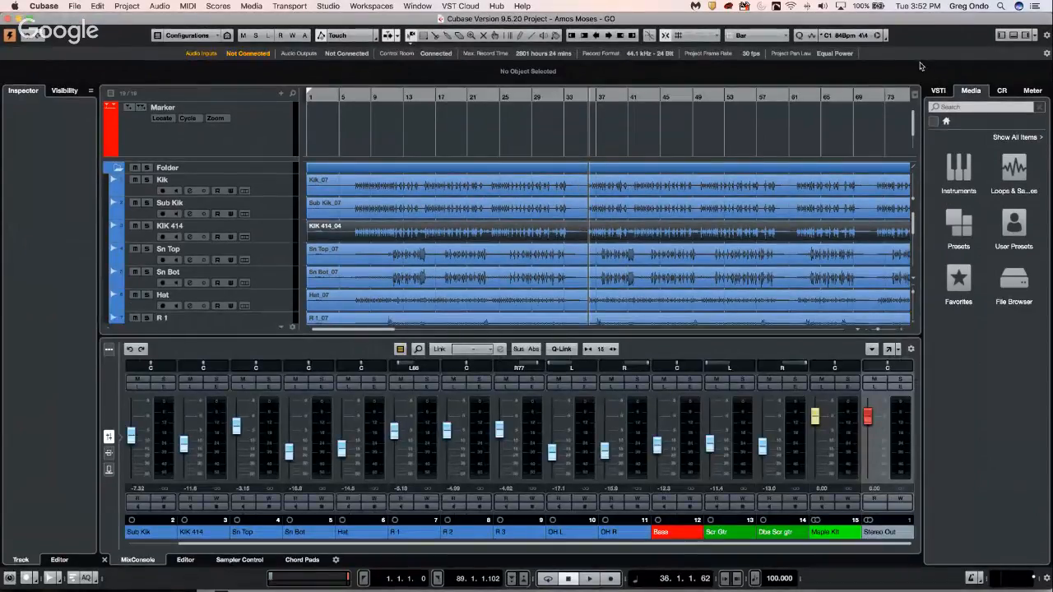
key(super+h)
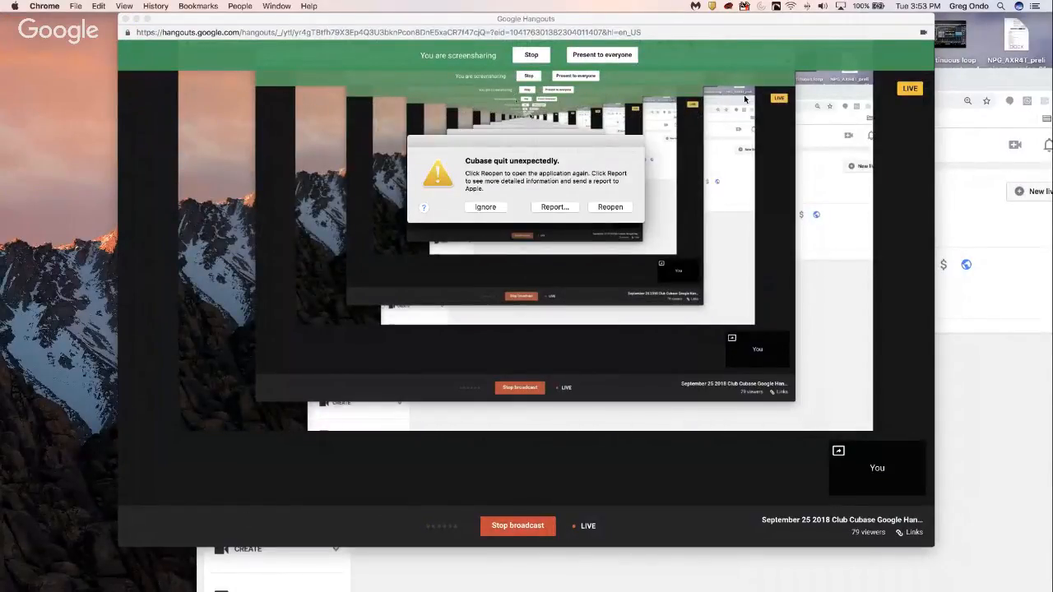
Step: Reopen Cubase as Cubase Pro 9 and open the recent project Groove Agent SE 8
click(609, 207)
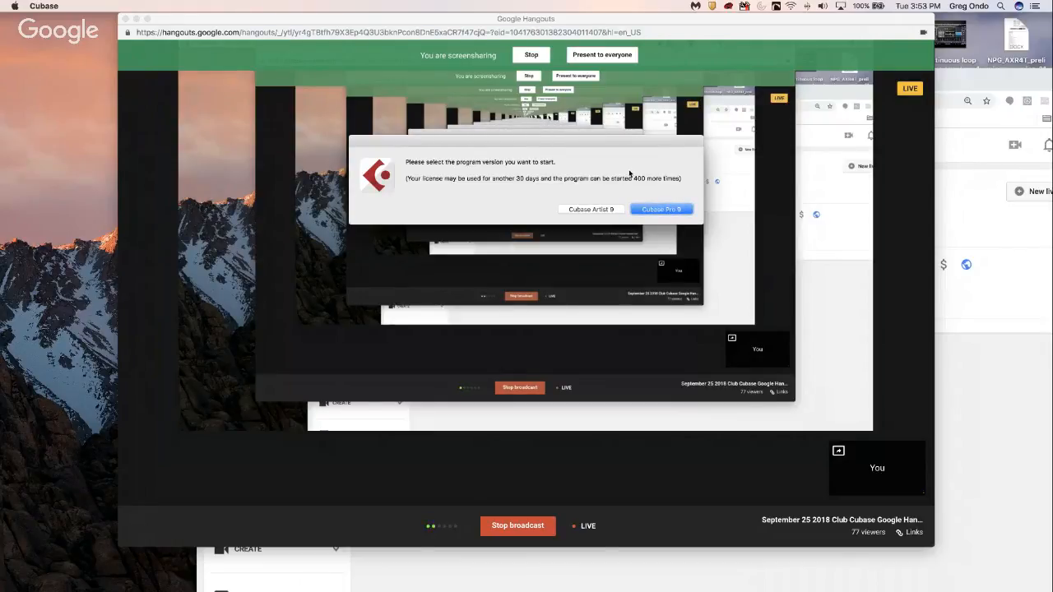
click(663, 209)
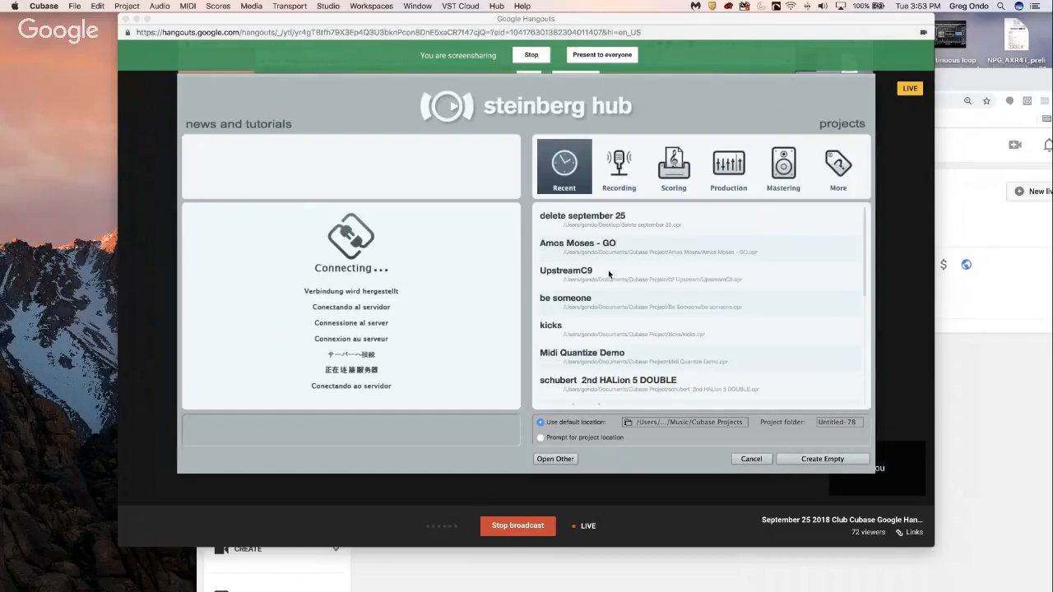
scroll(609, 274, down, 2)
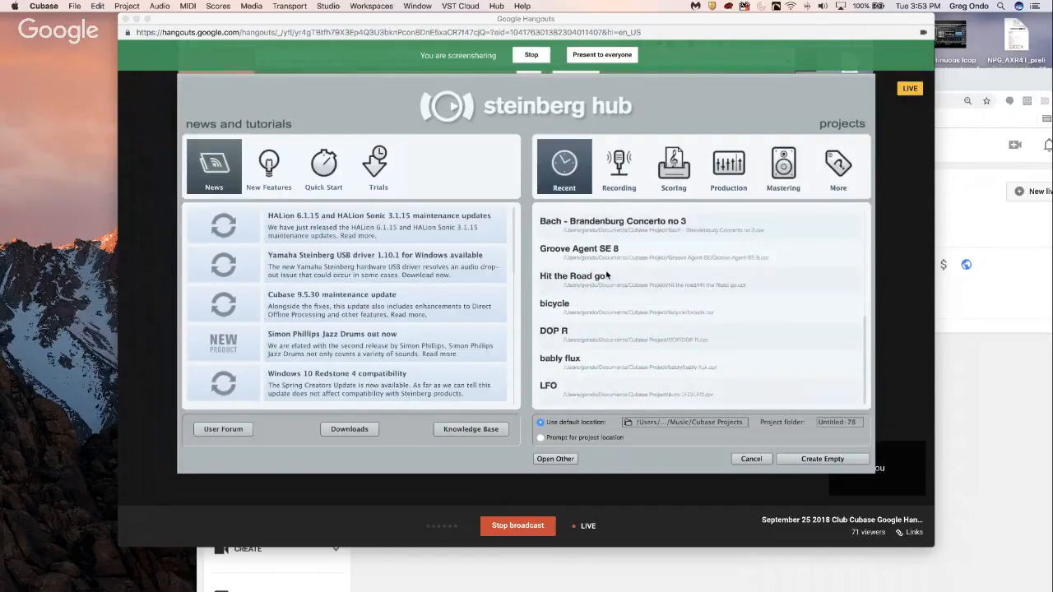
double_click(610, 250)
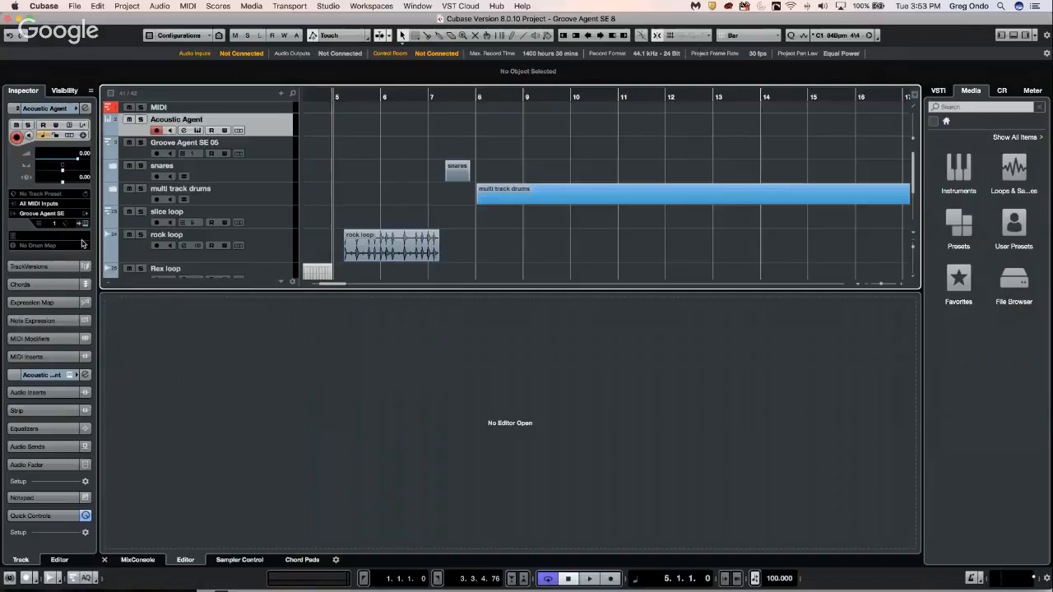
Step: Solo the slice loop and rock loop tracks and test their playback briefly
click(140, 212)
click(141, 235)
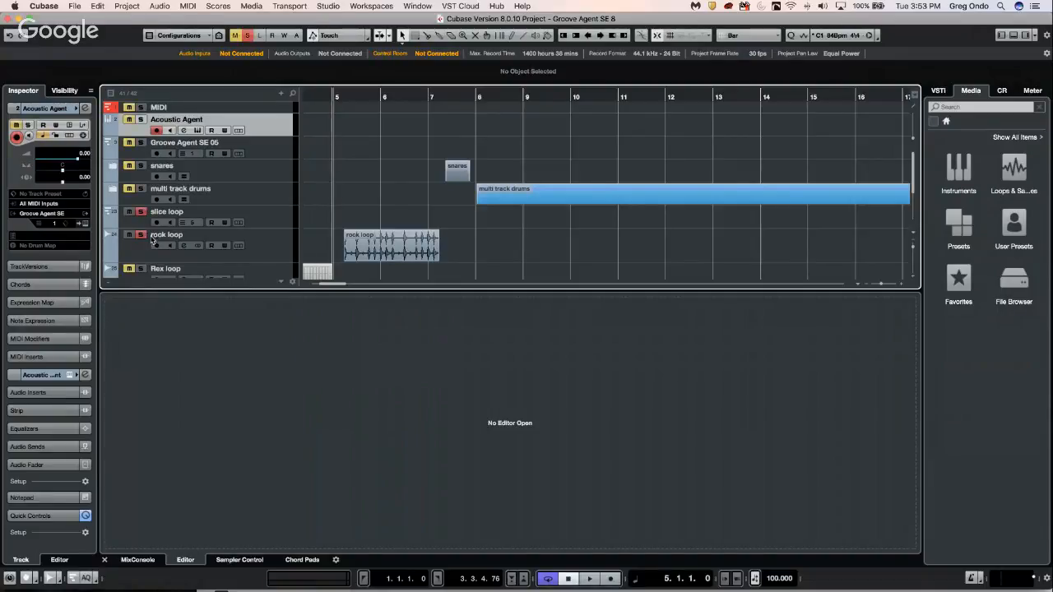
key(space)
key(space)
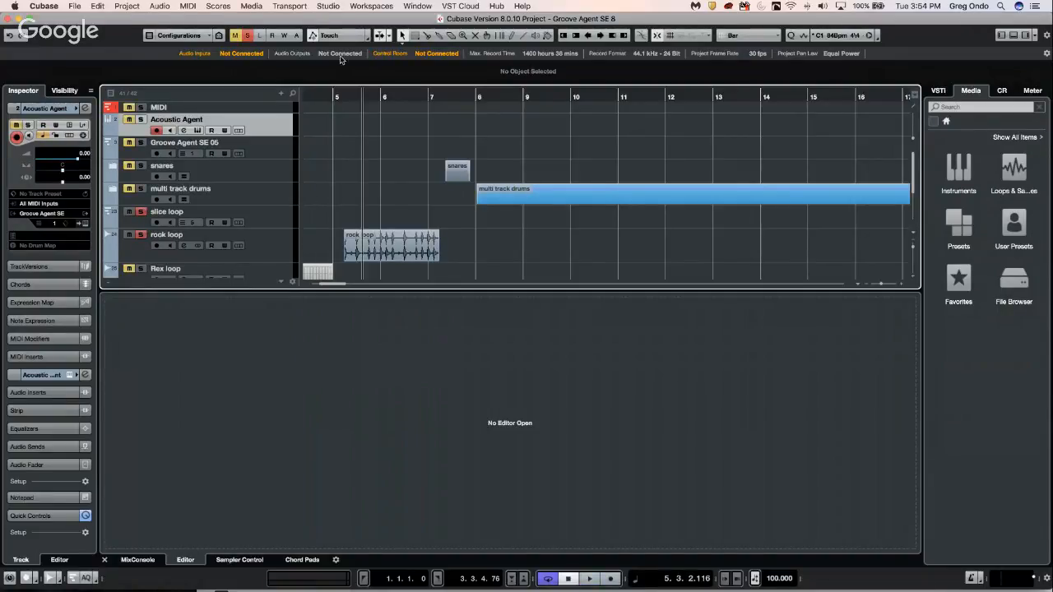
Step: Assign the Yamaha HS 7 monitor to the Steinberg UR44 in the Control Room audio connections and audition the rock loop
click(321, 6)
click(358, 18)
click(592, 130)
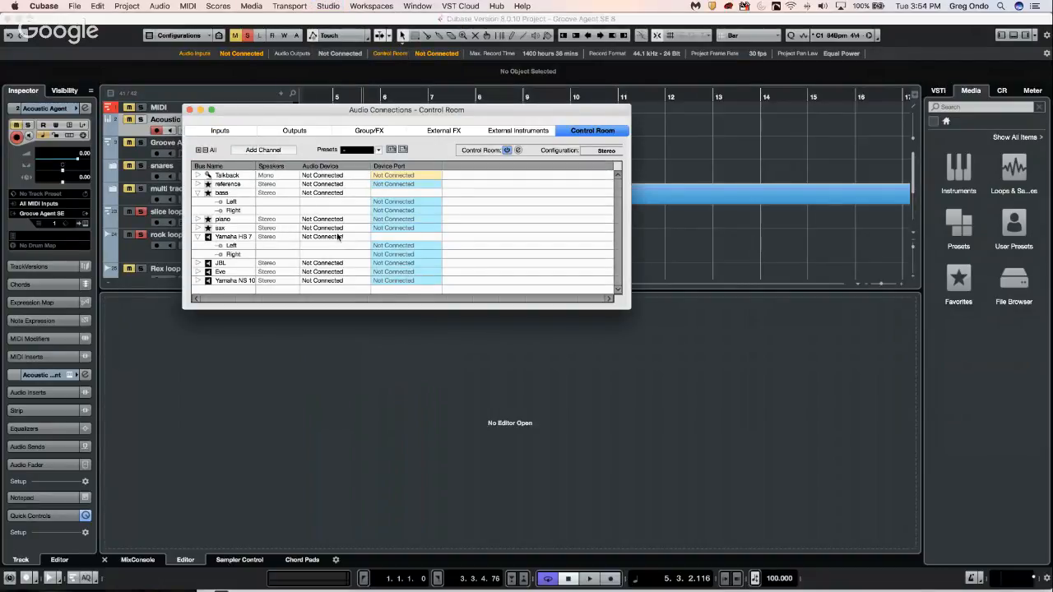
click(337, 236)
click(347, 263)
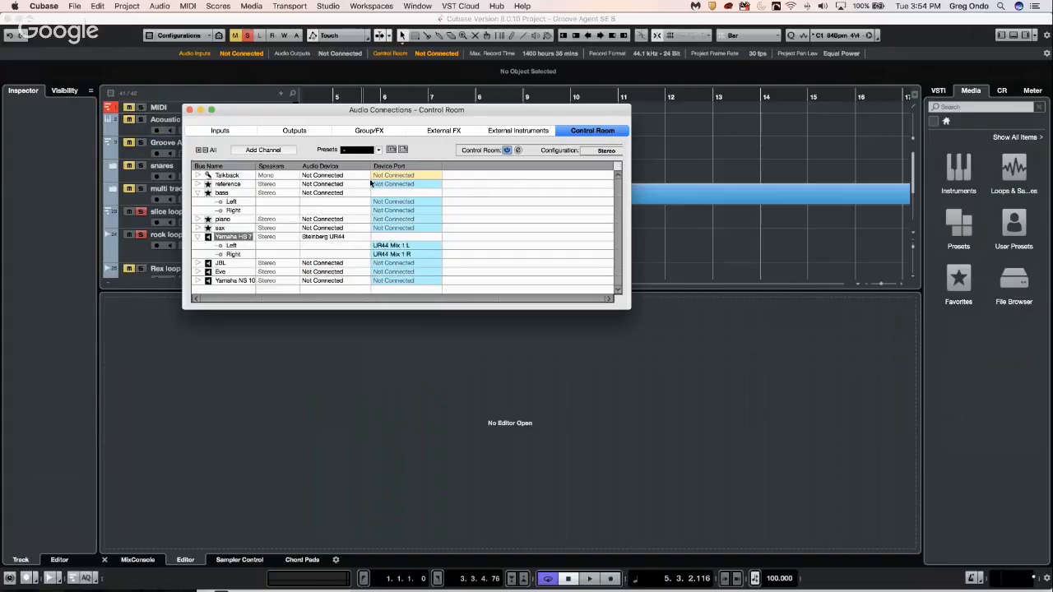
click(189, 110)
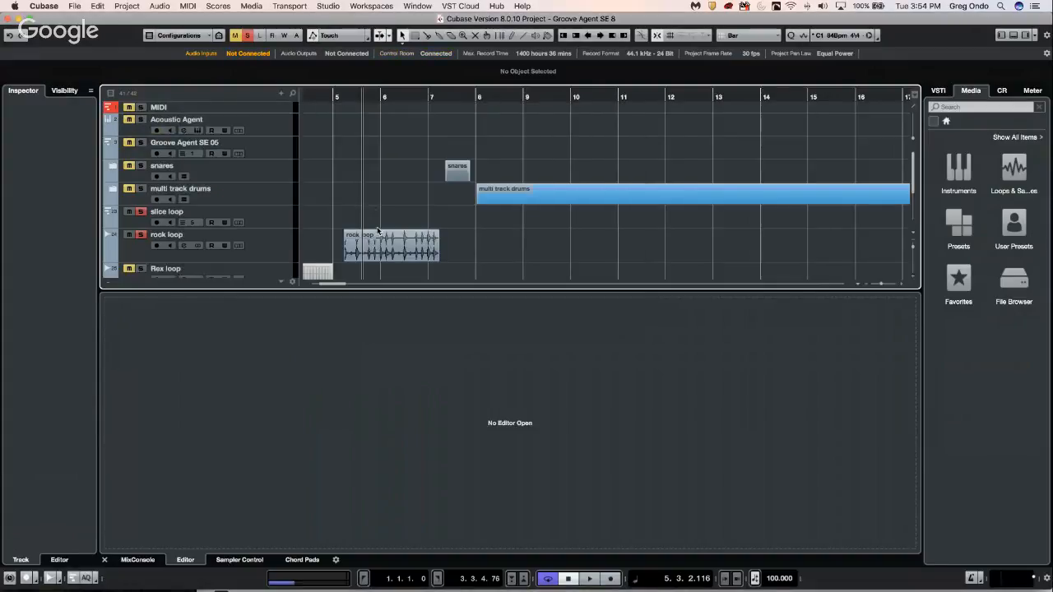
key(space)
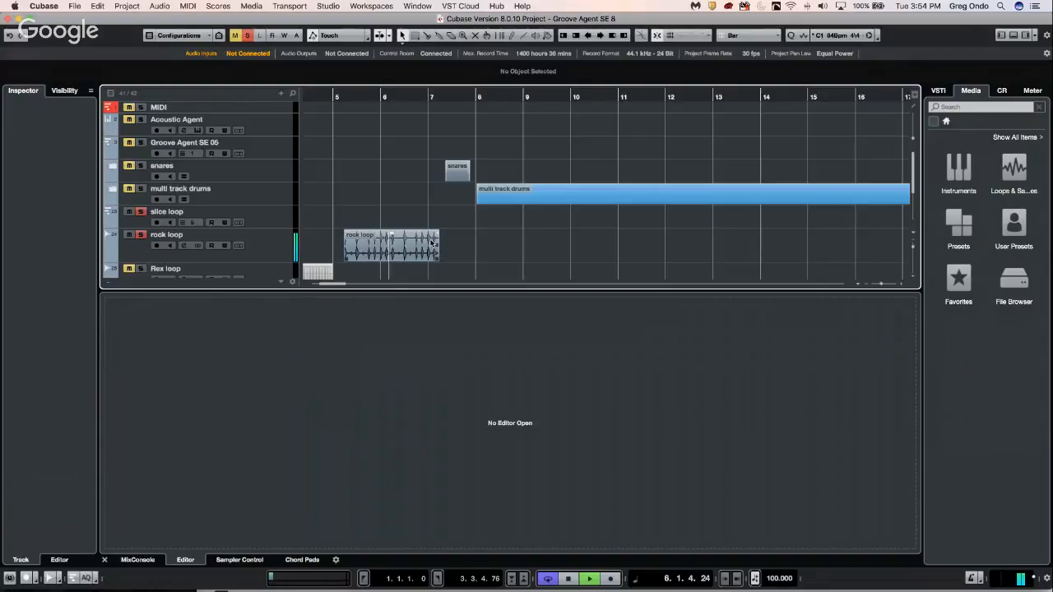
key(space)
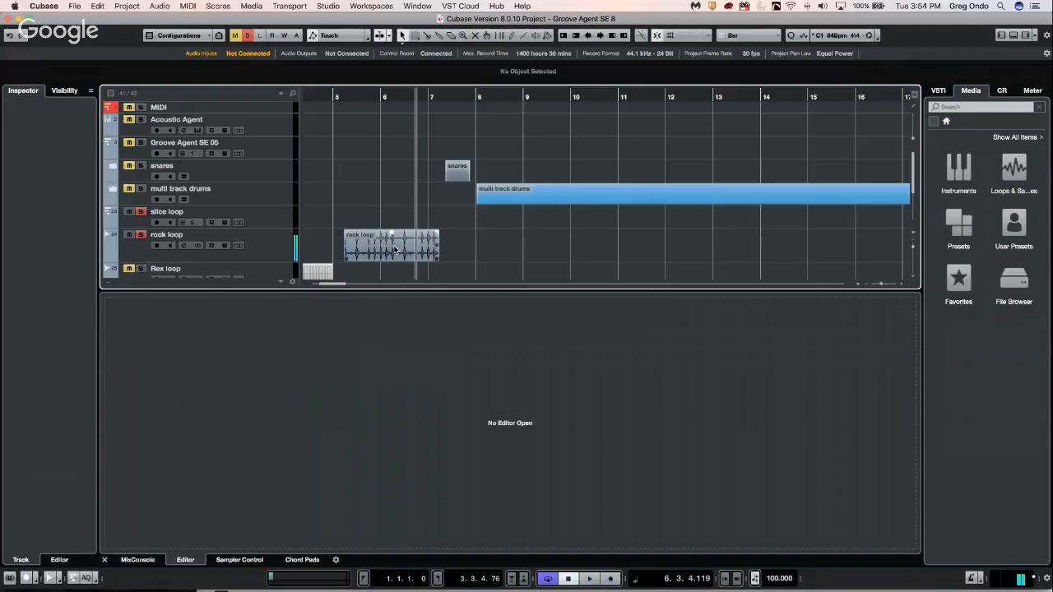
Step: Lower the hitpoint threshold of the rock loop event in the Sample Editor and create slices from its hitpoints
click(390, 245)
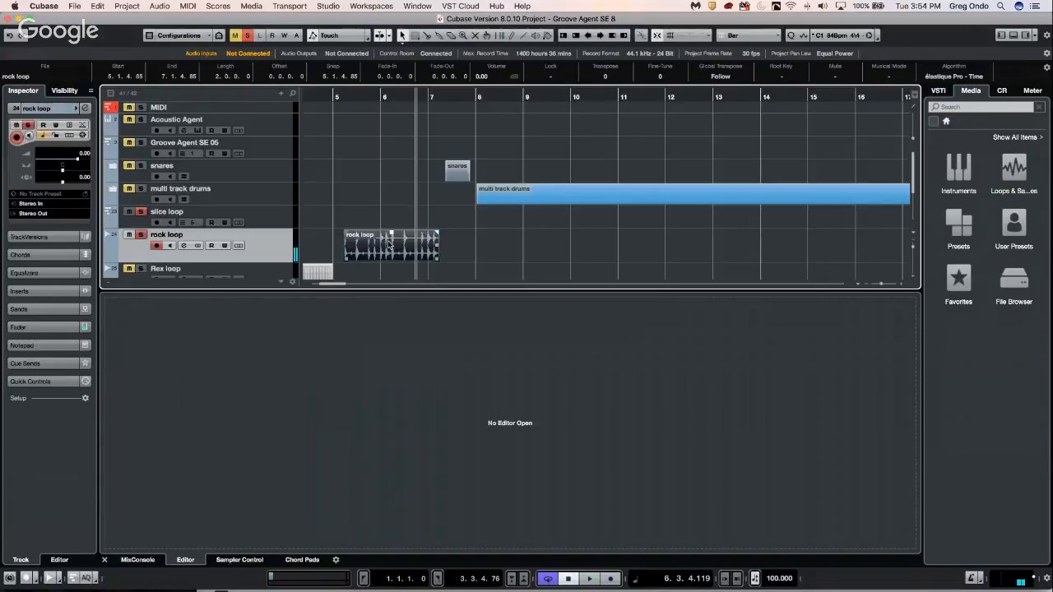
double_click(390, 243)
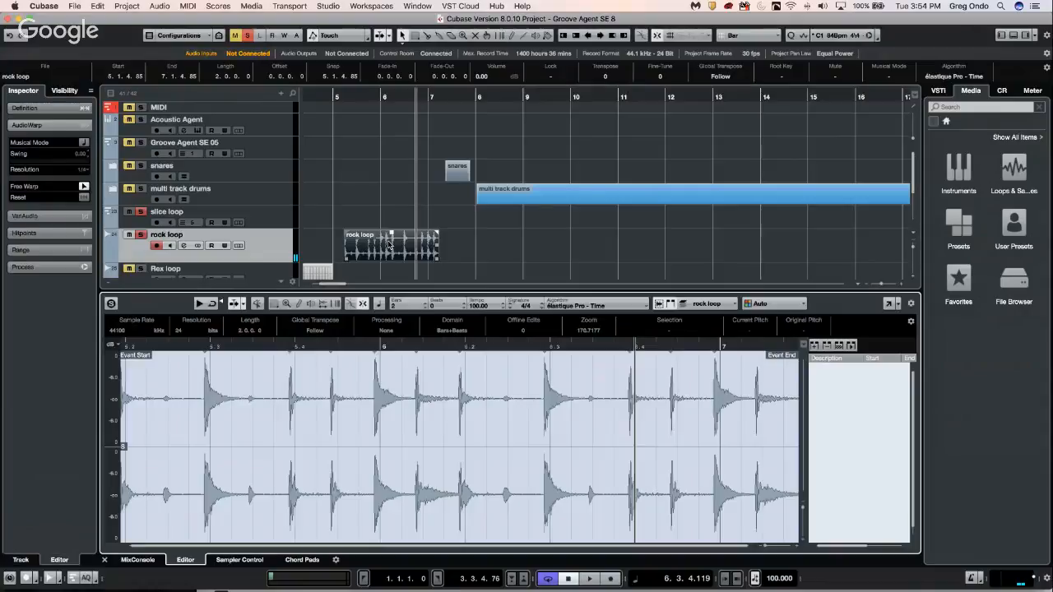
click(51, 234)
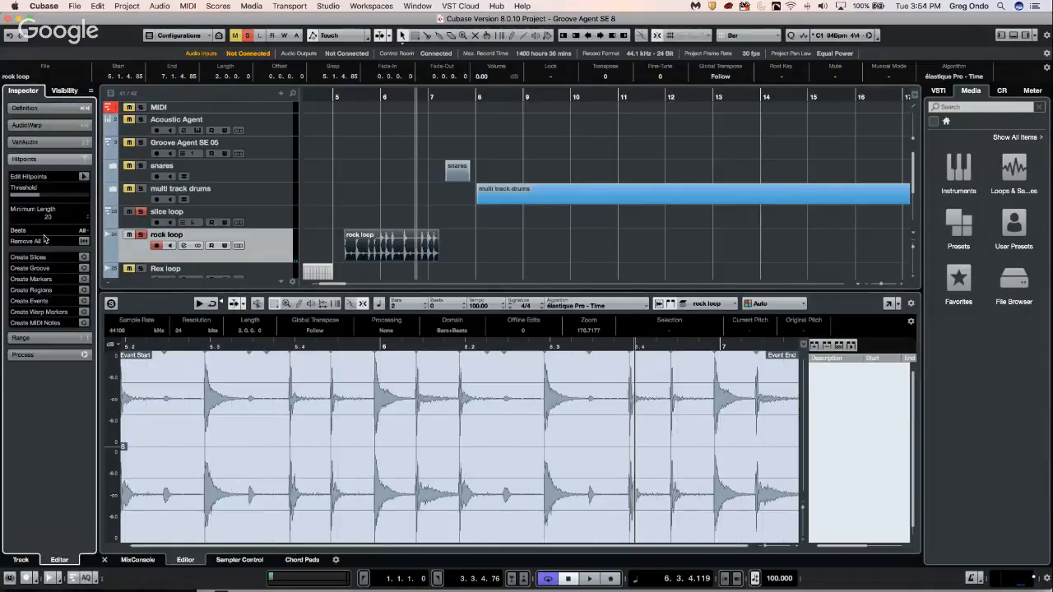
drag(27, 202, 16, 199)
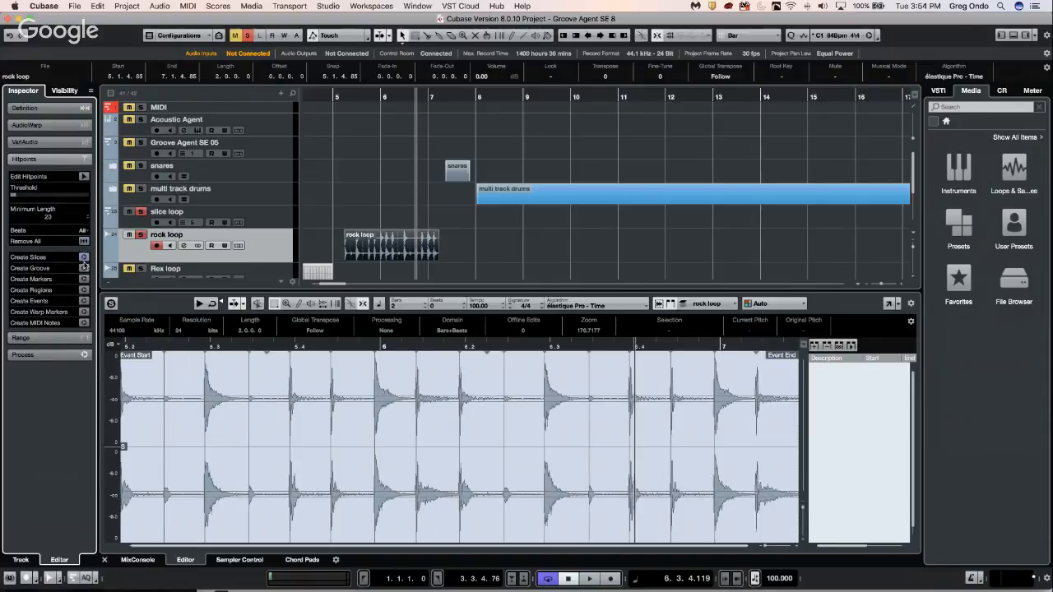
click(83, 257)
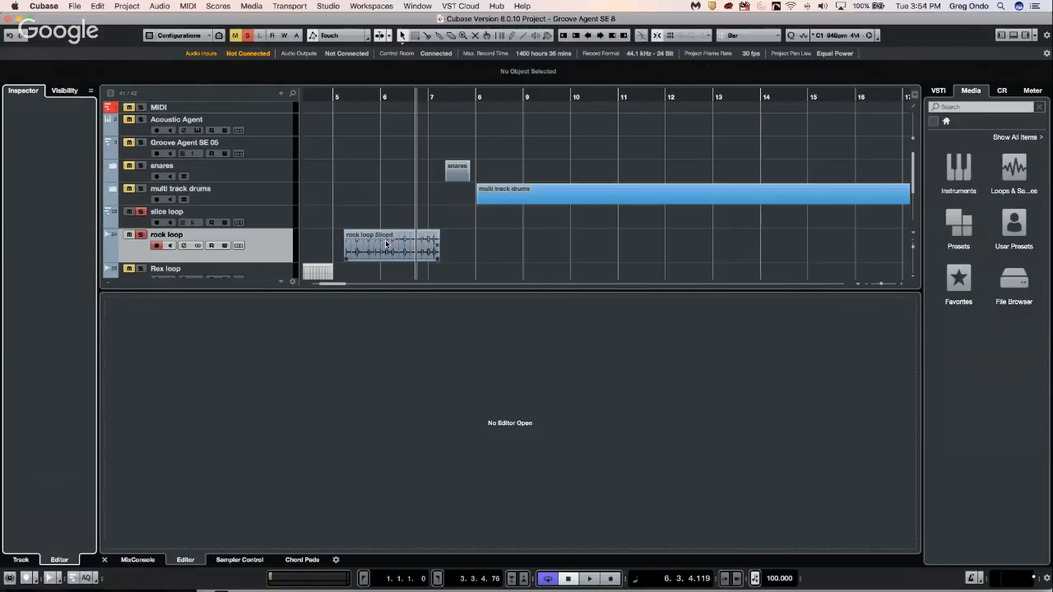
Step: Try moving one slice of the sliced rock loop part to bar 7, and undo the move and the slicing
click(386, 243)
double_click(387, 246)
drag(354, 401, 373, 398)
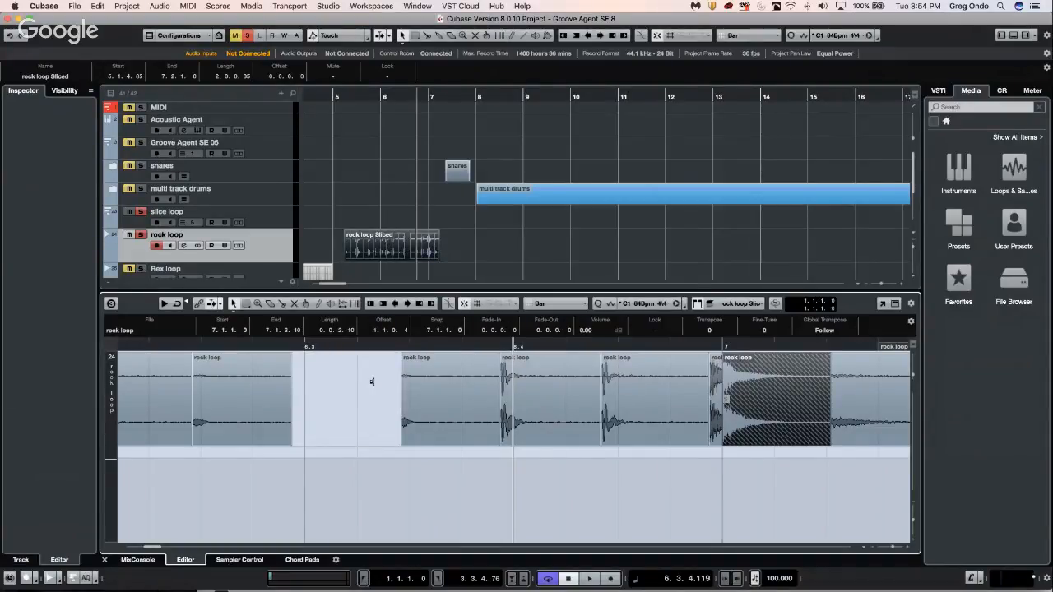
key(super+z)
click(280, 226)
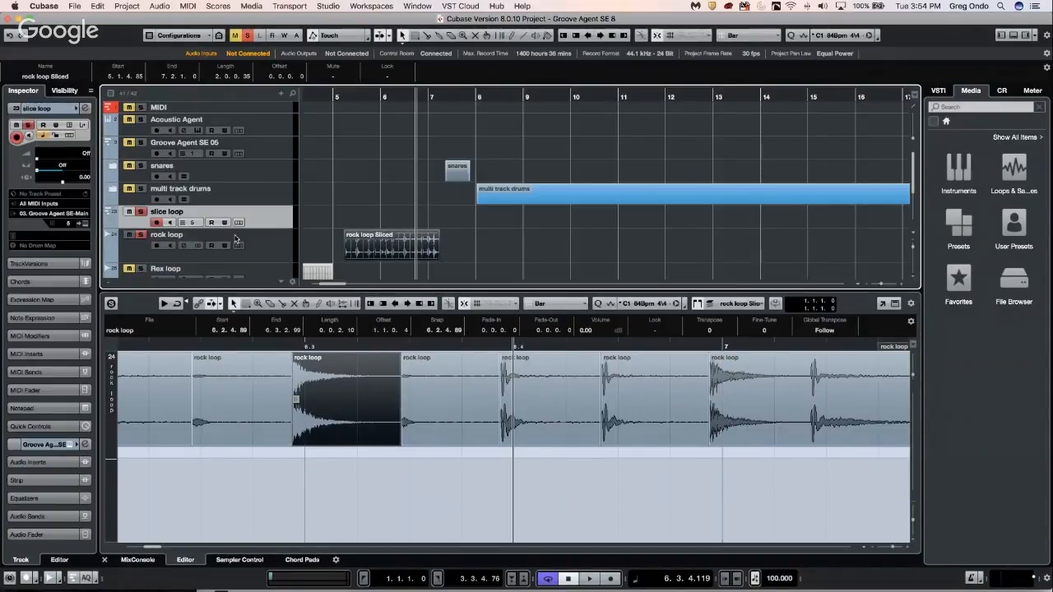
key(super+z)
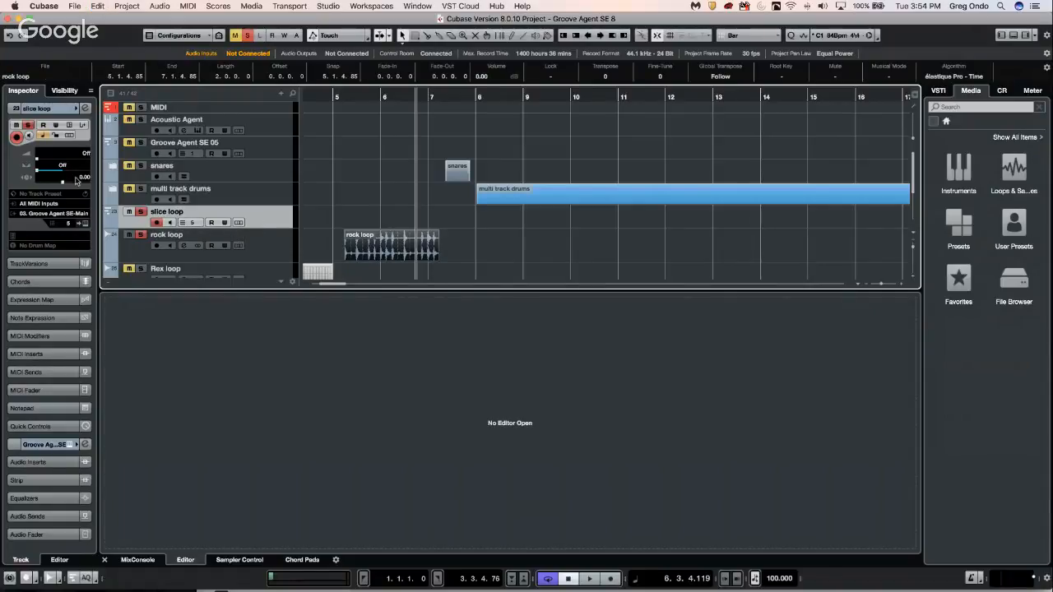
Step: Open Groove Agent SE for the slice loop track and load the rock loop event onto instrument pad C1
click(86, 223)
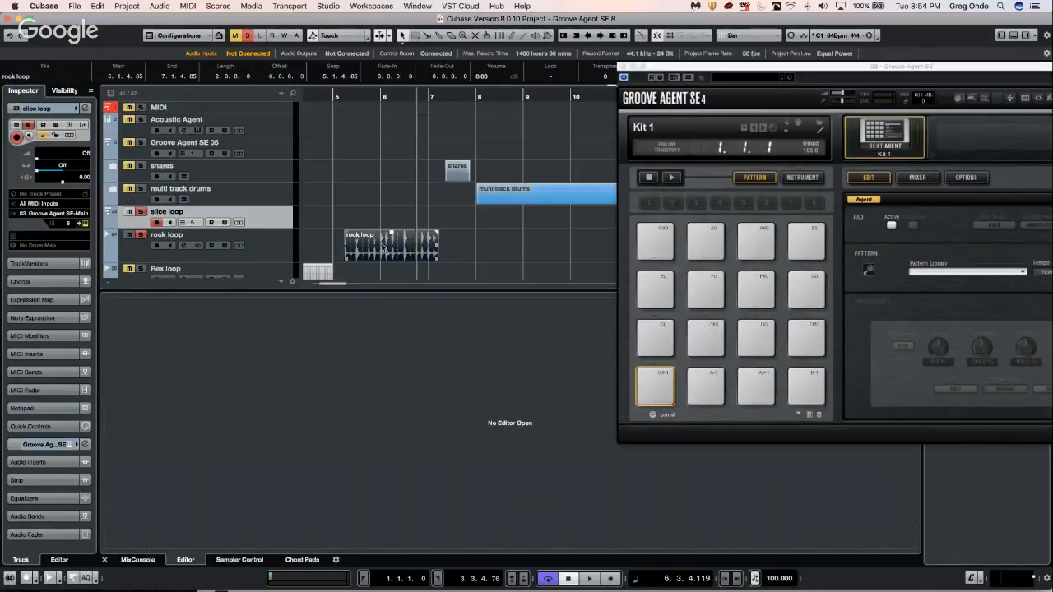
click(802, 177)
drag(398, 241, 652, 386)
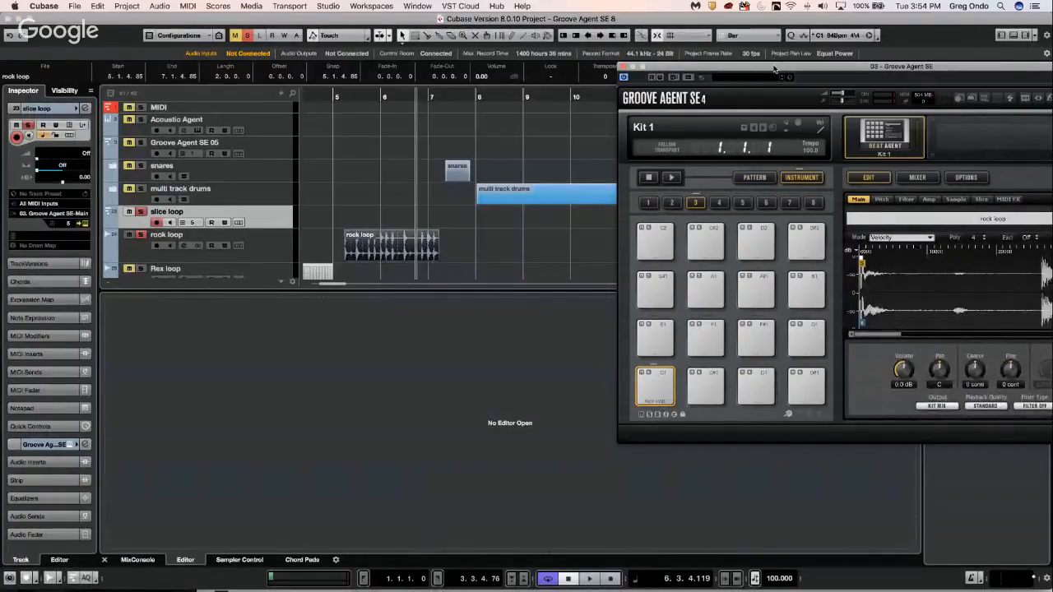
Step: Slice the loaded rock loop sample across the Groove Agent SE pads
drag(810, 433, 567, 407)
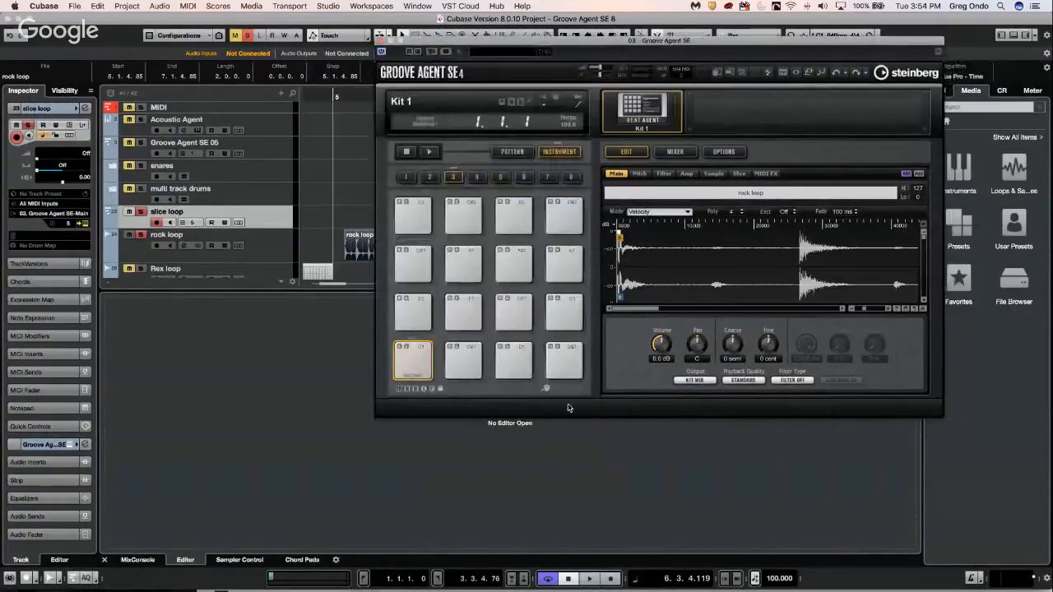
click(739, 174)
click(764, 380)
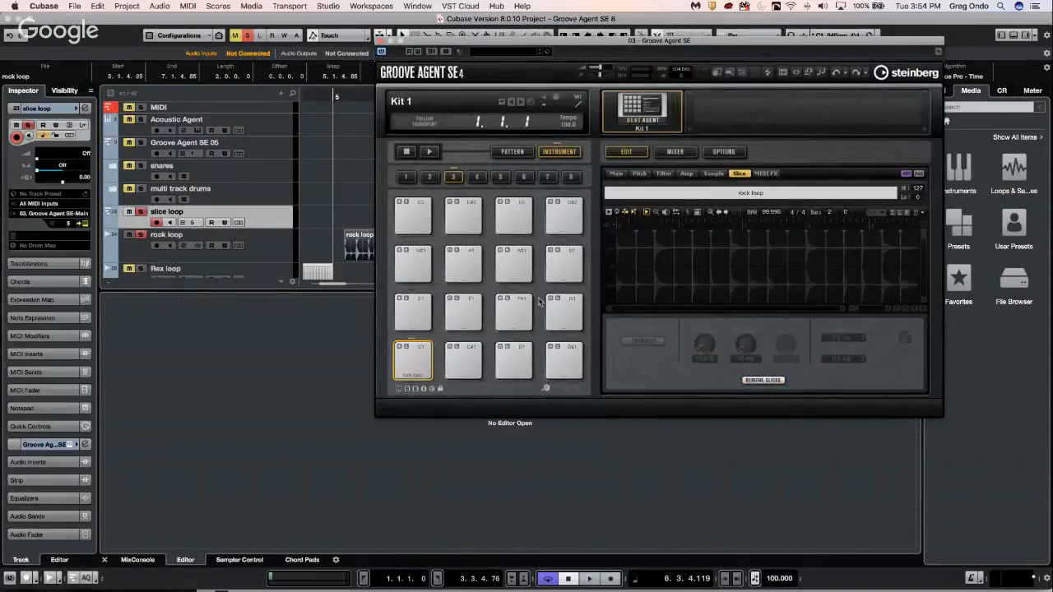
Step: Audition several of the rock loop slices on the instrument pads
click(461, 360)
click(510, 359)
click(560, 358)
click(516, 321)
click(464, 313)
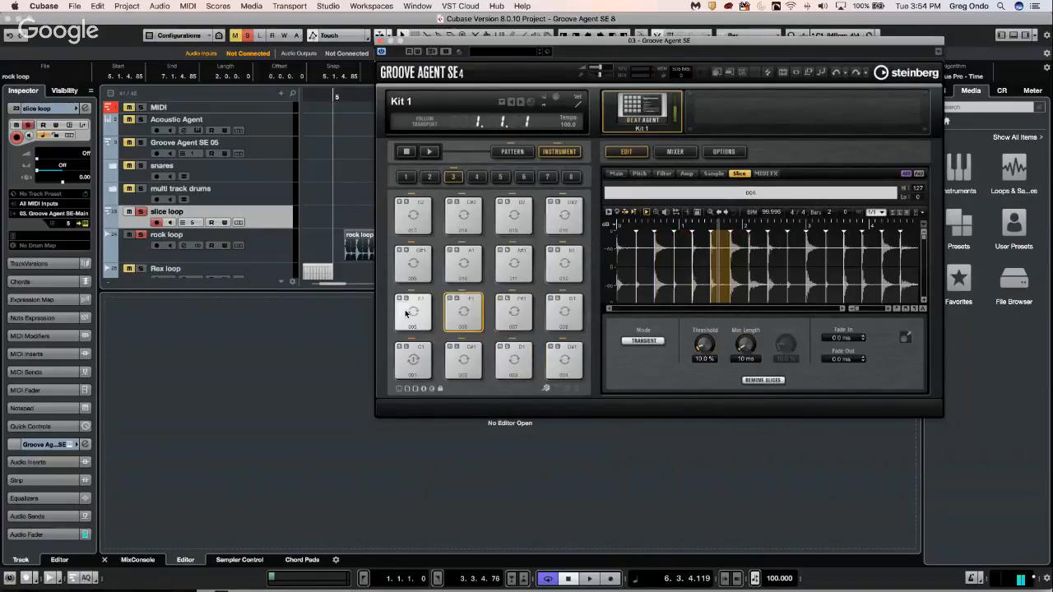
click(413, 313)
Step: Place Groove Agent SE's rock loop pattern on the slice loop track as a MIDI part at bar 8
click(512, 152)
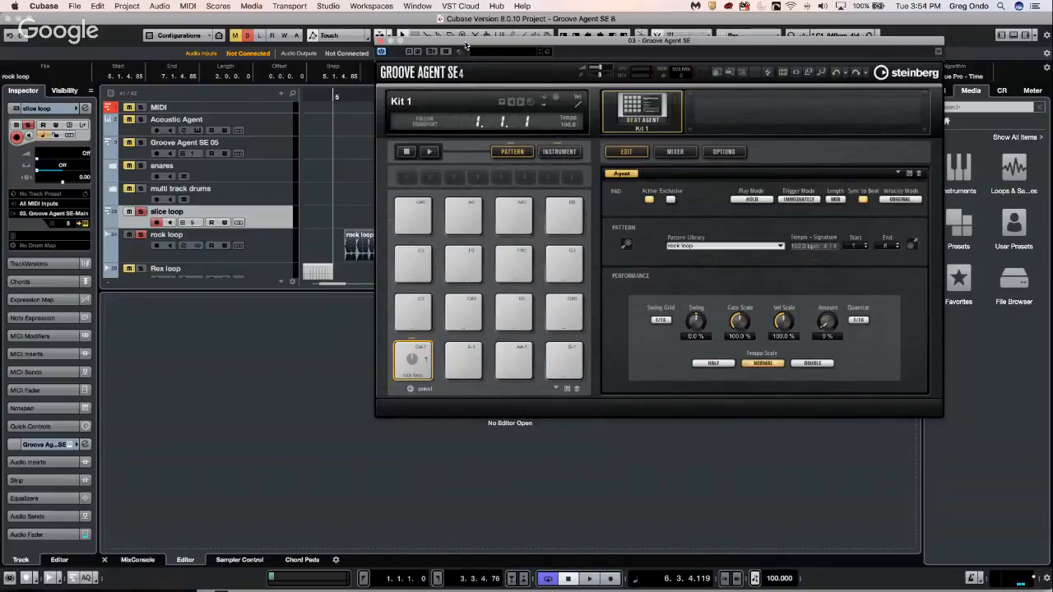
drag(465, 45, 716, 90)
drag(663, 405, 521, 217)
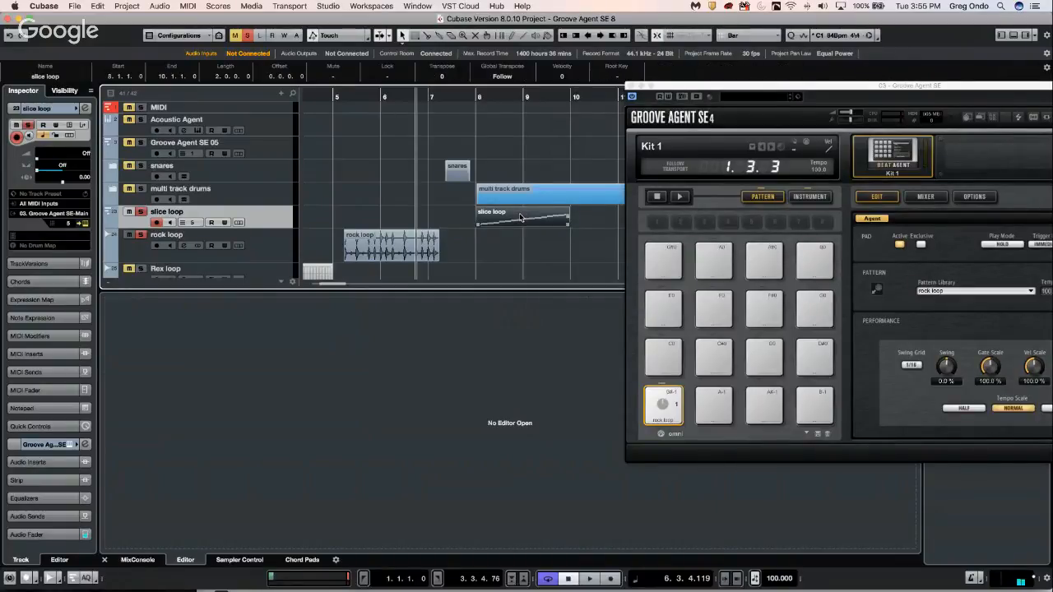
Step: Repeat the slice loop MIDI part three times directly after the original on its track
key(g)
key(g)
key(g)
key(g)
key(g)
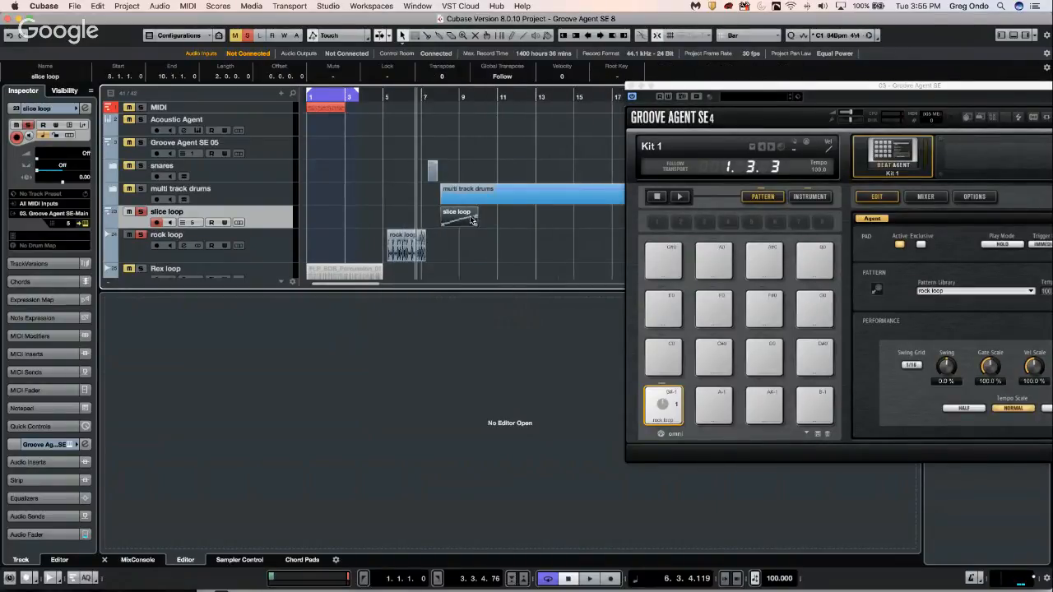
drag(475, 219, 560, 223)
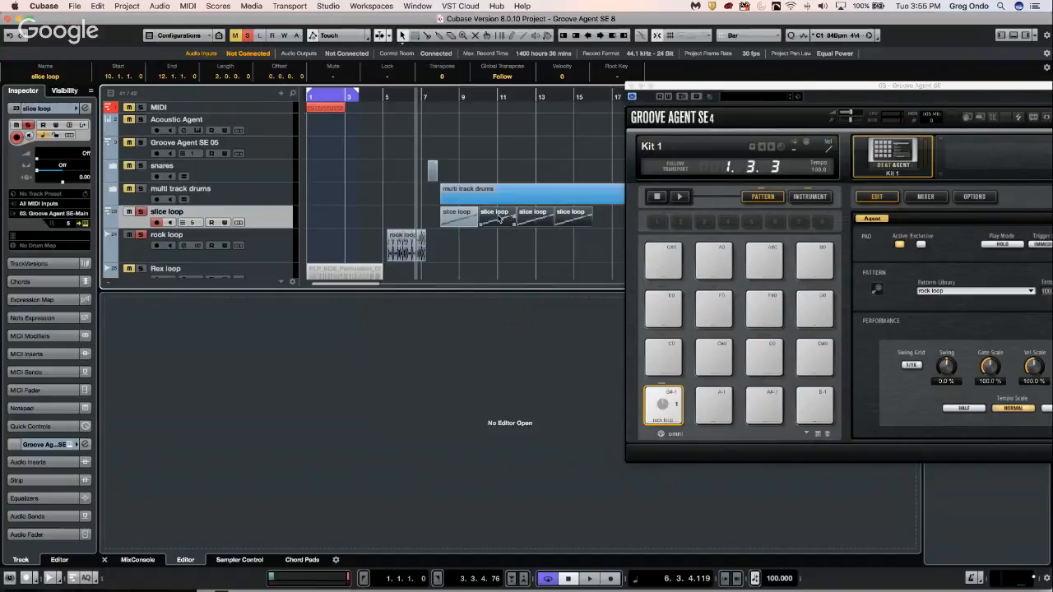
Step: Open the second slice loop part at bar 10 for editing and raise its first note to D1, with the Groove Agent SE window closed
click(505, 221)
double_click(501, 220)
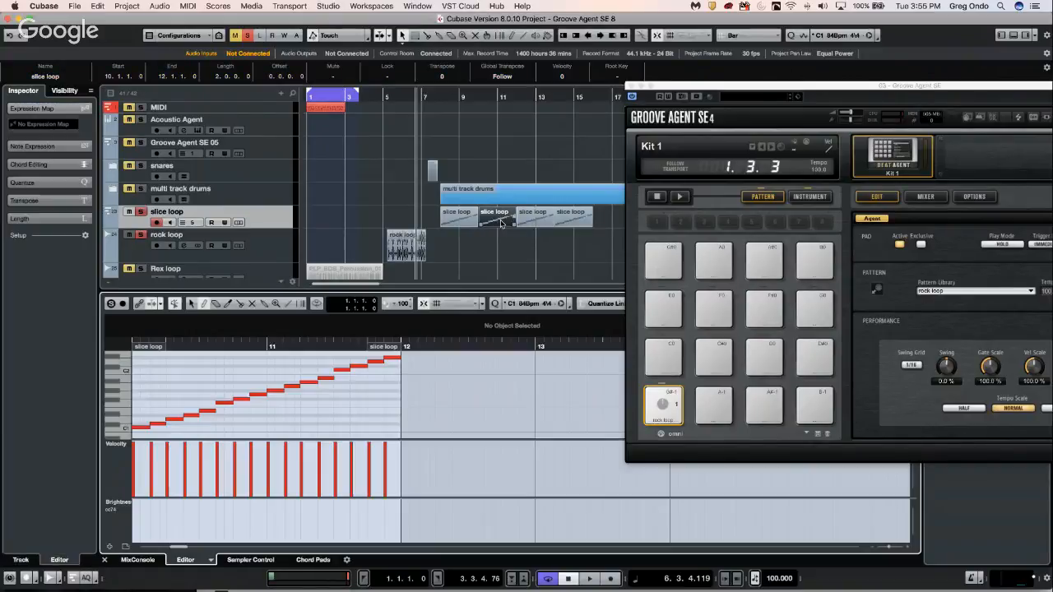
right_click(141, 429)
click(142, 429)
click(142, 429)
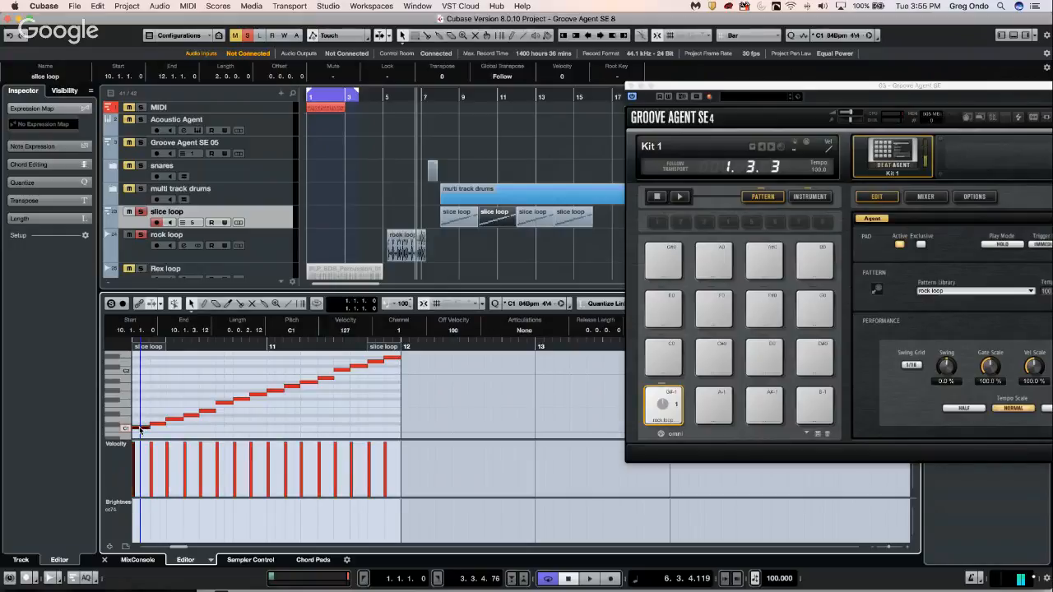
key(Up)
key(Up)
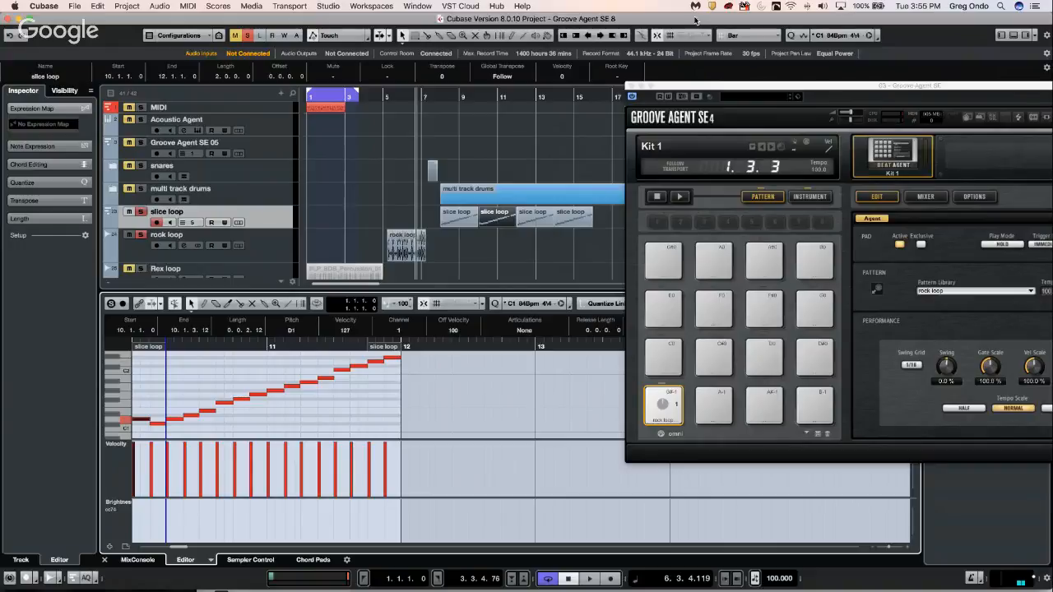
click(630, 85)
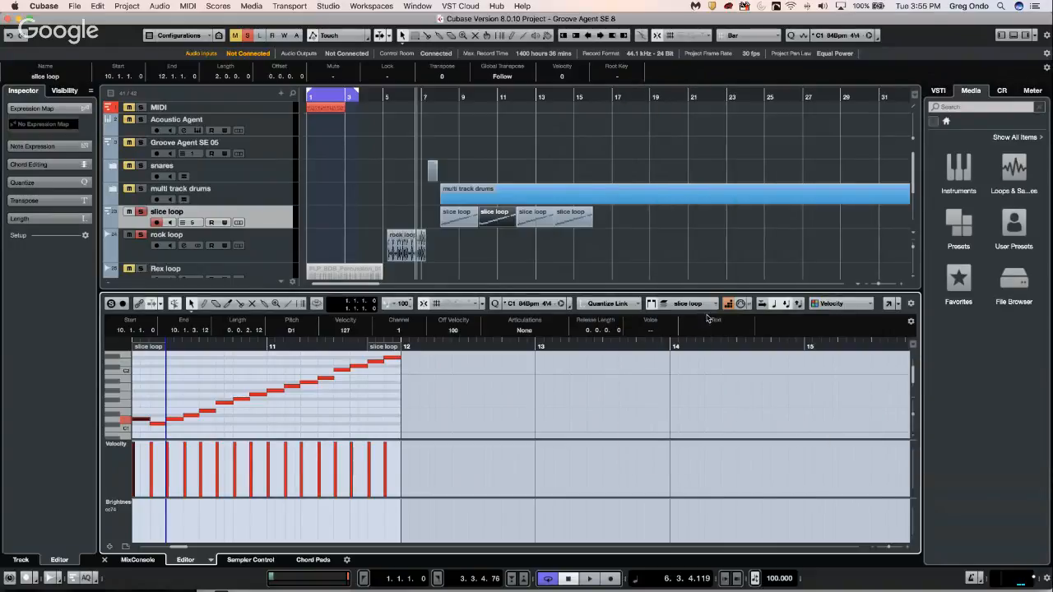
Step: Lower several of the following notes in the bar 10 slice loop part by varying amounts to shuffle the slice order
click(173, 421)
key(Down)
key(Down)
key(Right)
key(Right)
key(Down)
key(Down)
key(Down)
key(Right)
key(Right)
key(Down)
key(Down)
key(Down)
key(Right)
key(Down)
key(Right)
key(Down)
key(Right)
key(Down)
key(Right)
key(Down)
key(Down)
key(Down)
key(Down)
key(Down)
key(Down)
key(Down)
key(Right)
key(Down)
key(Right)
key(Down)
key(Right)
key(Down)
key(Right)
key(Down)
key(Right)
key(Down)
key(Right)
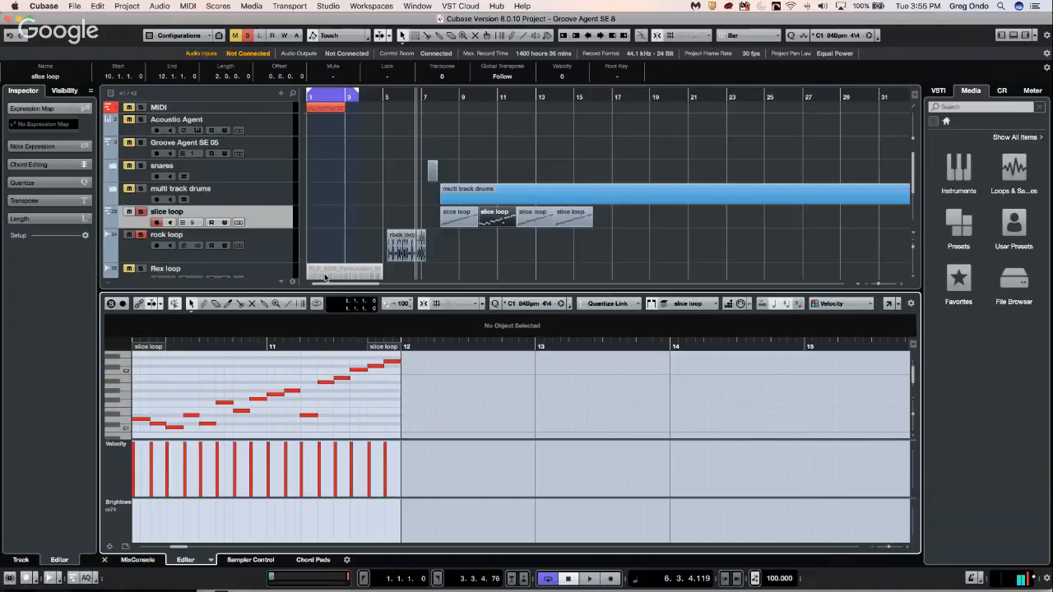
Step: Play the slice loop track from bar 8 through the original and rearranged parts to compare them
click(443, 96)
key(space)
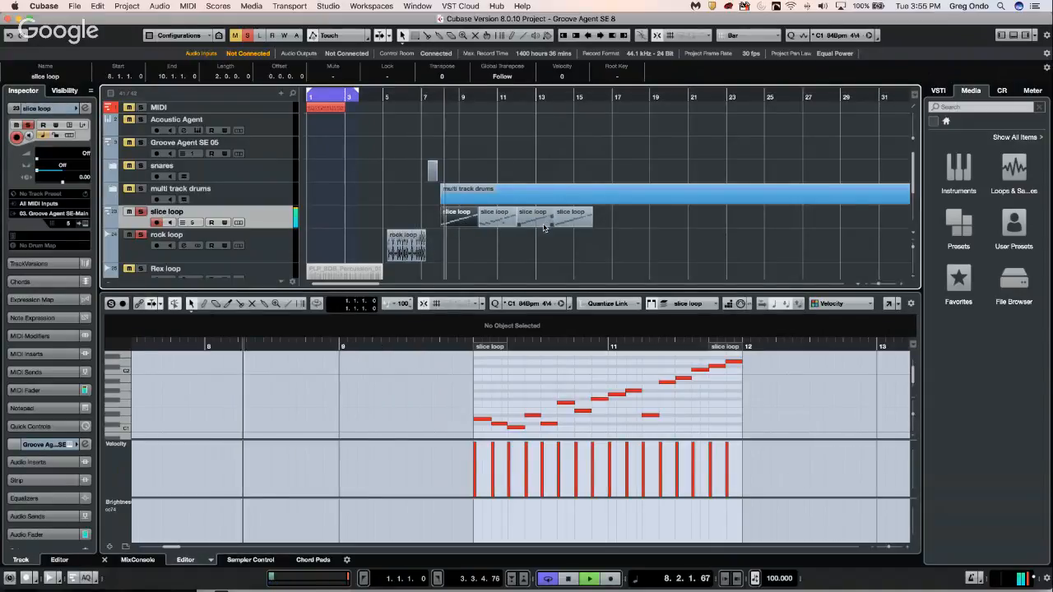
right_click(540, 219)
click(541, 219)
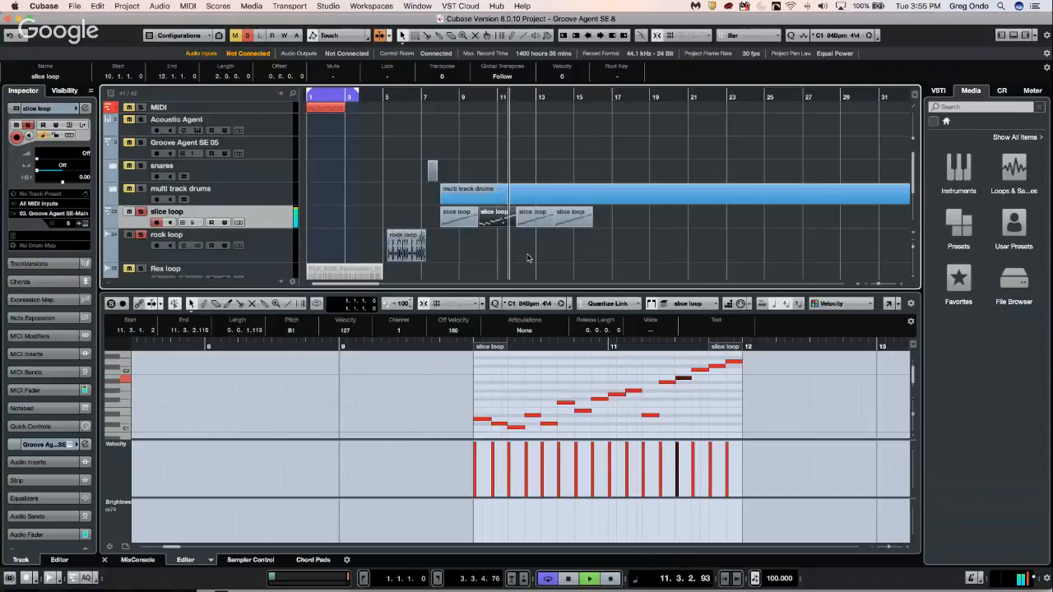
key(space)
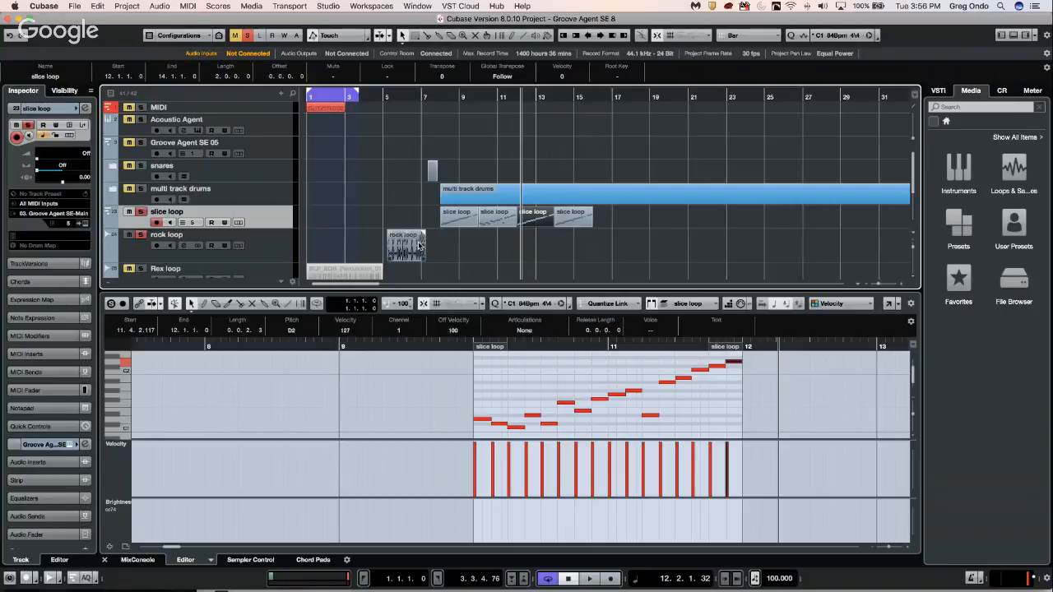
Step: Examine the Control Room commands available for key command assignment
click(75, 6)
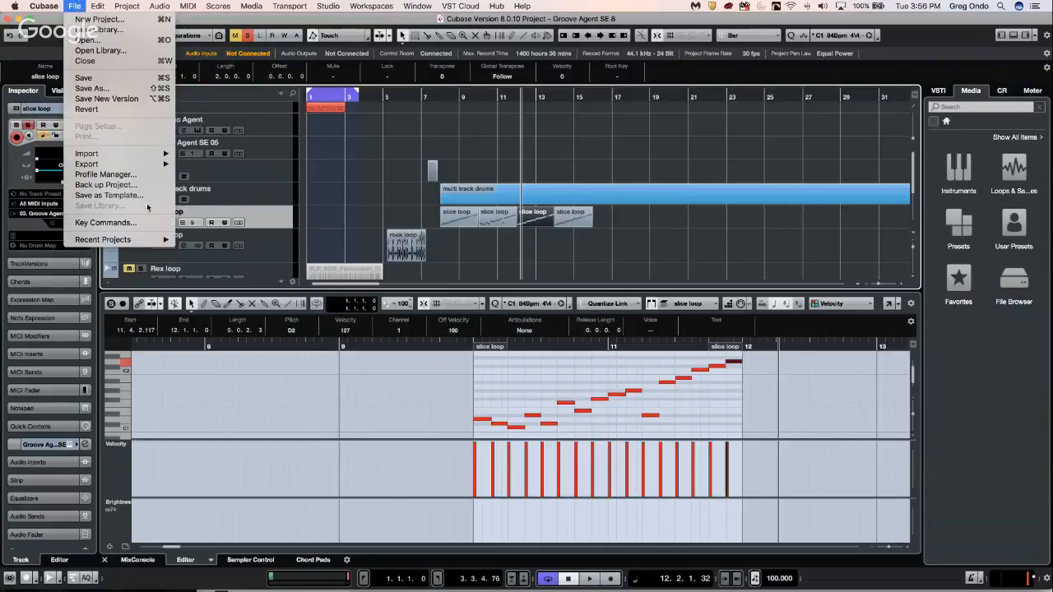
click(129, 225)
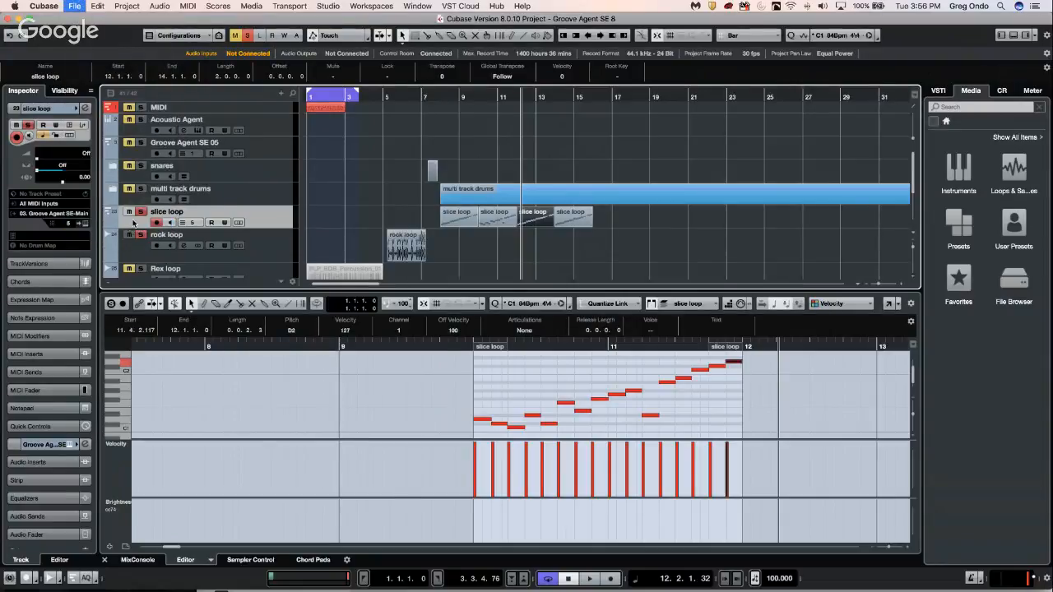
scroll(157, 144, up, 20)
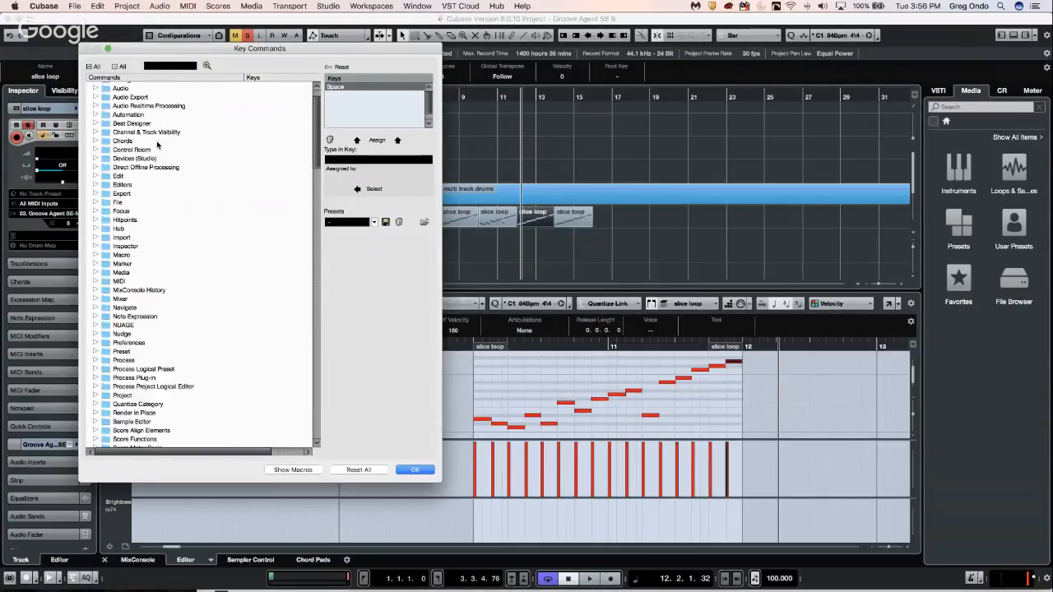
scroll(127, 300, down, 15)
scroll(99, 176, up, 3)
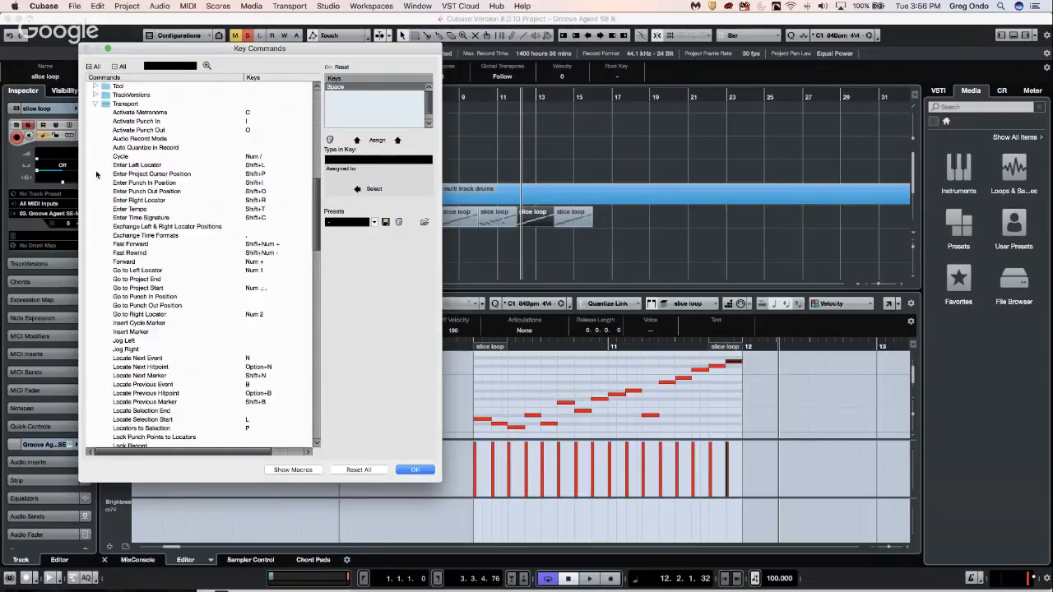
click(96, 102)
scroll(151, 159, up, 7)
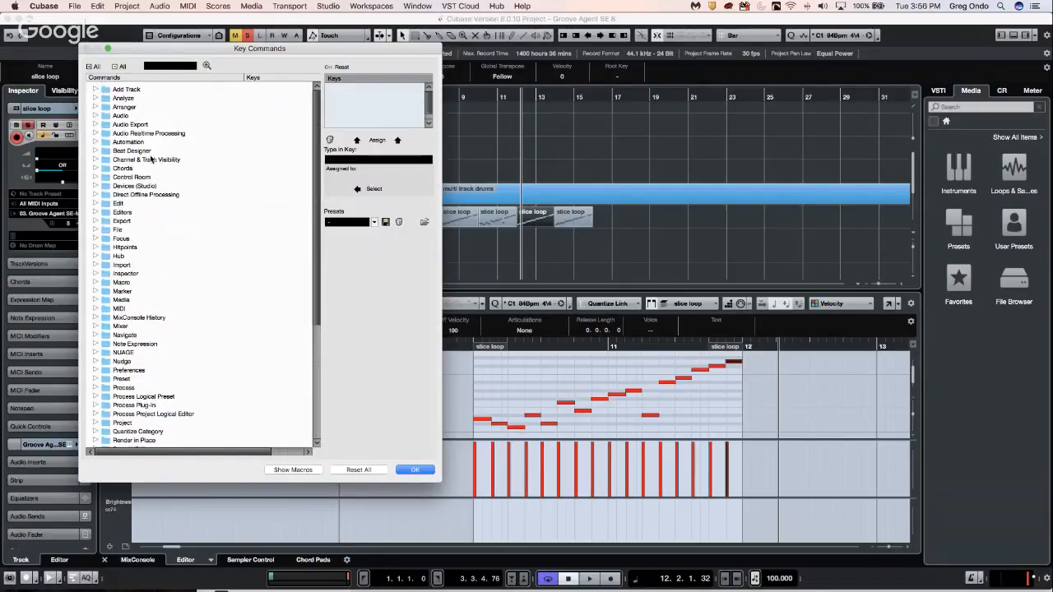
click(96, 177)
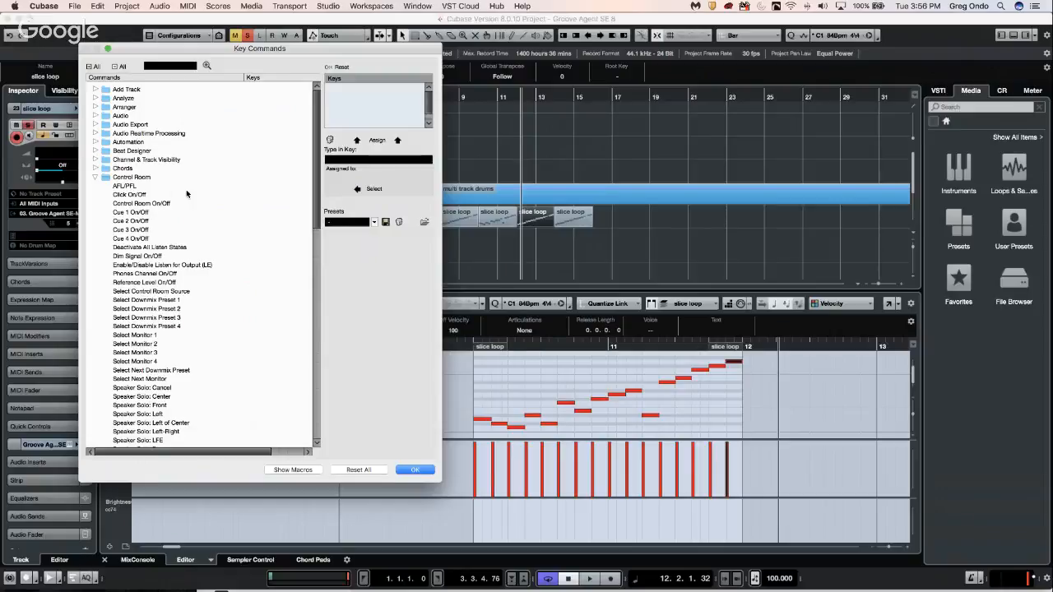
scroll(186, 194, down, 3)
scroll(187, 194, down, 5)
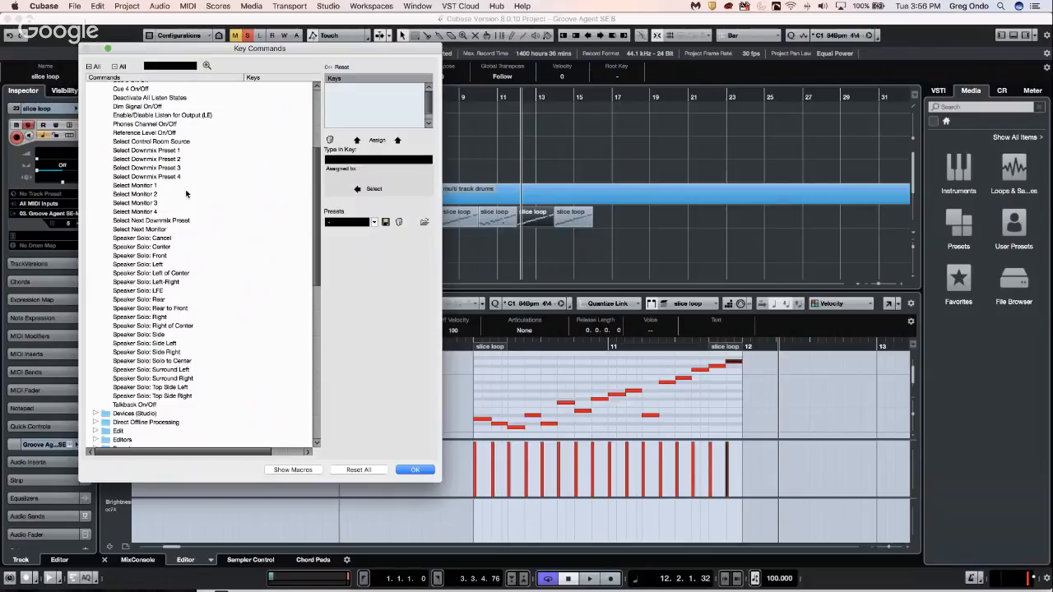
scroll(186, 194, up, 6)
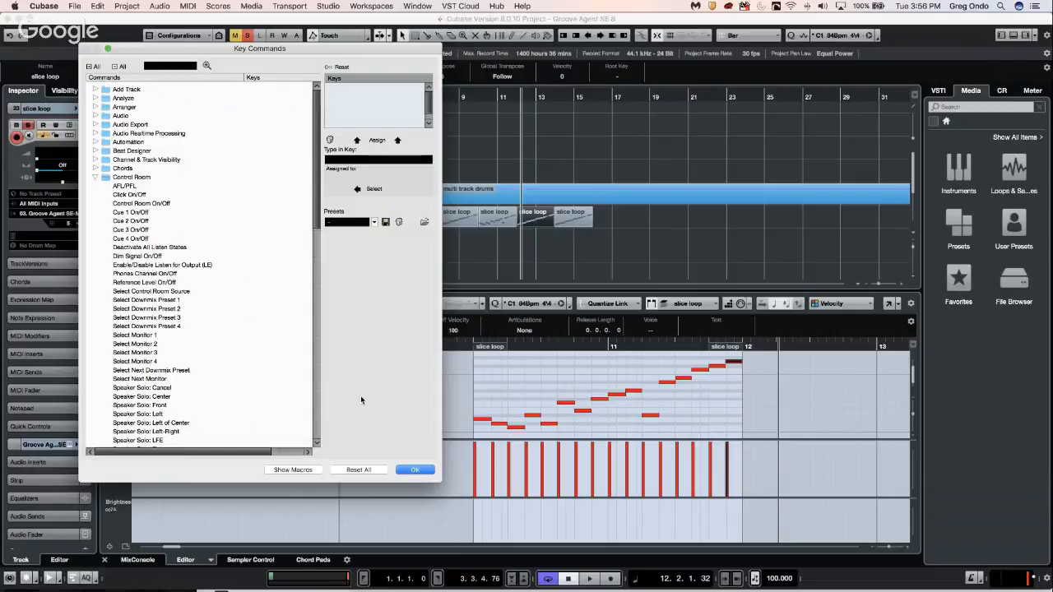
click(416, 470)
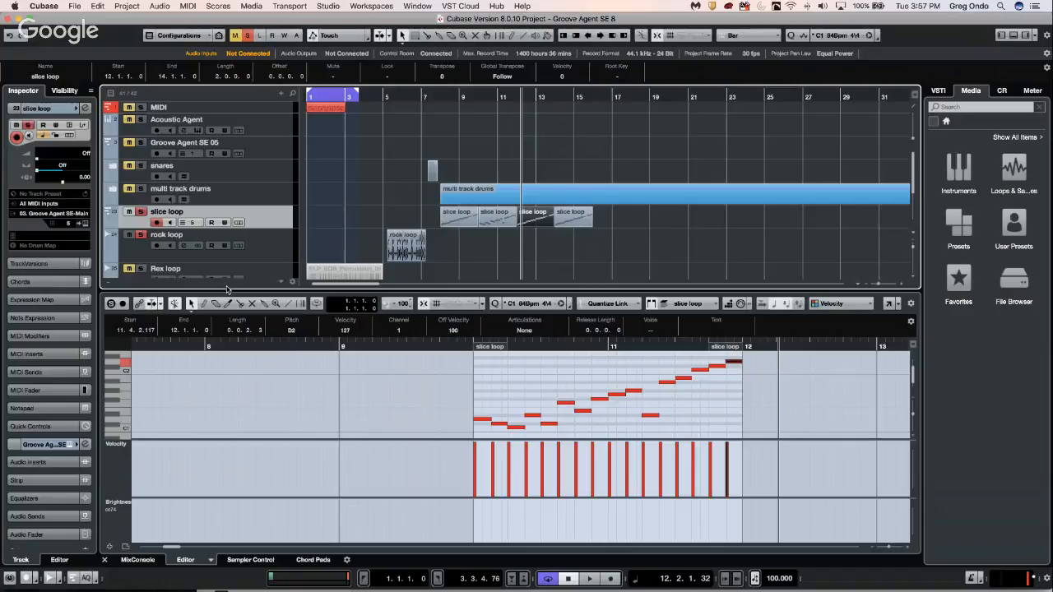
Step: Deactivate all solo states, select the MIDI track and move the locator range to bars 3 to 5
click(322, 109)
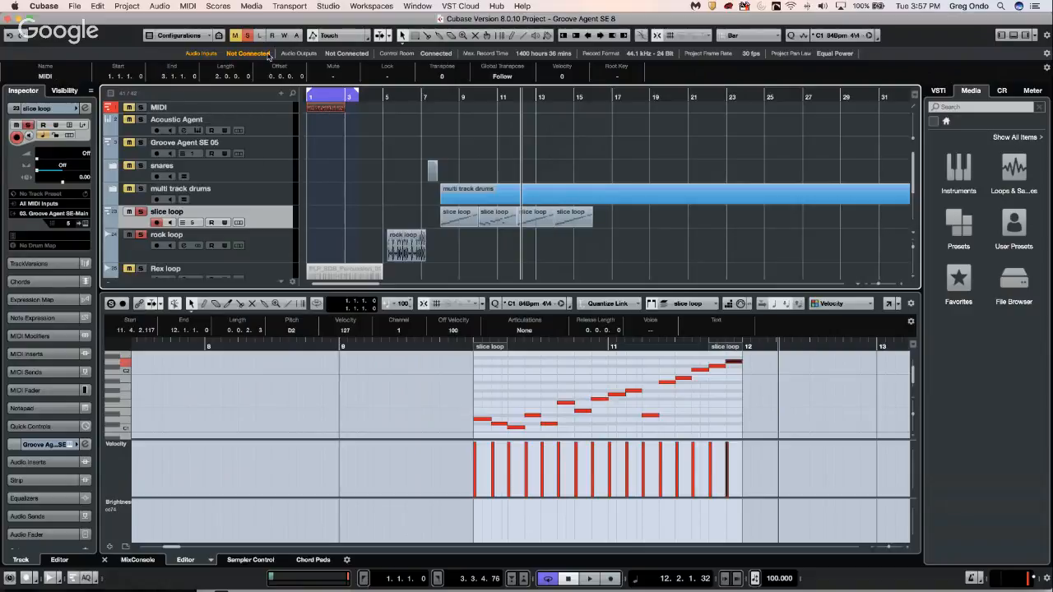
click(247, 37)
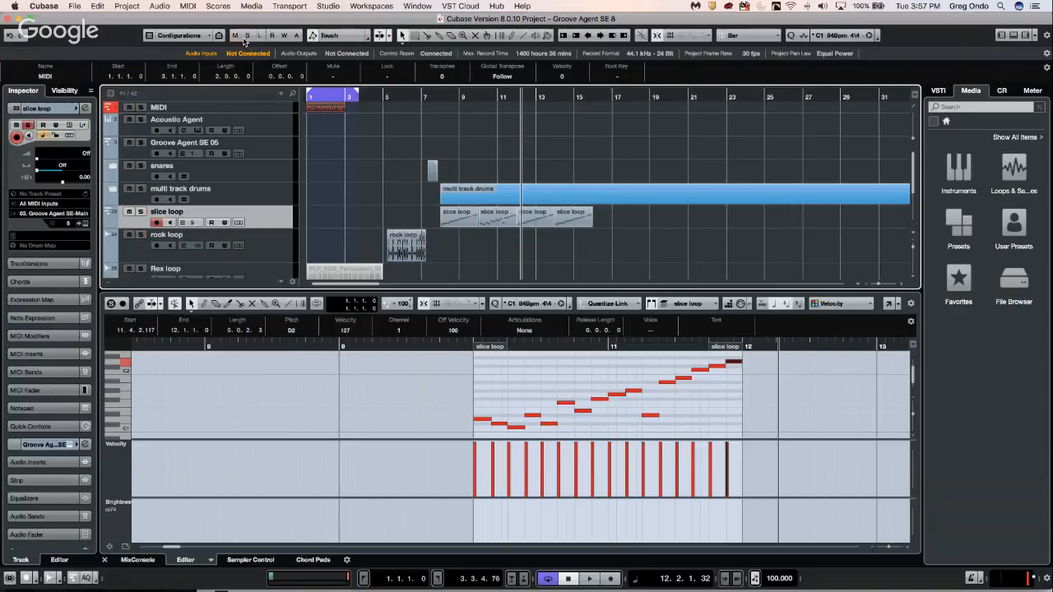
click(258, 107)
drag(334, 93, 381, 95)
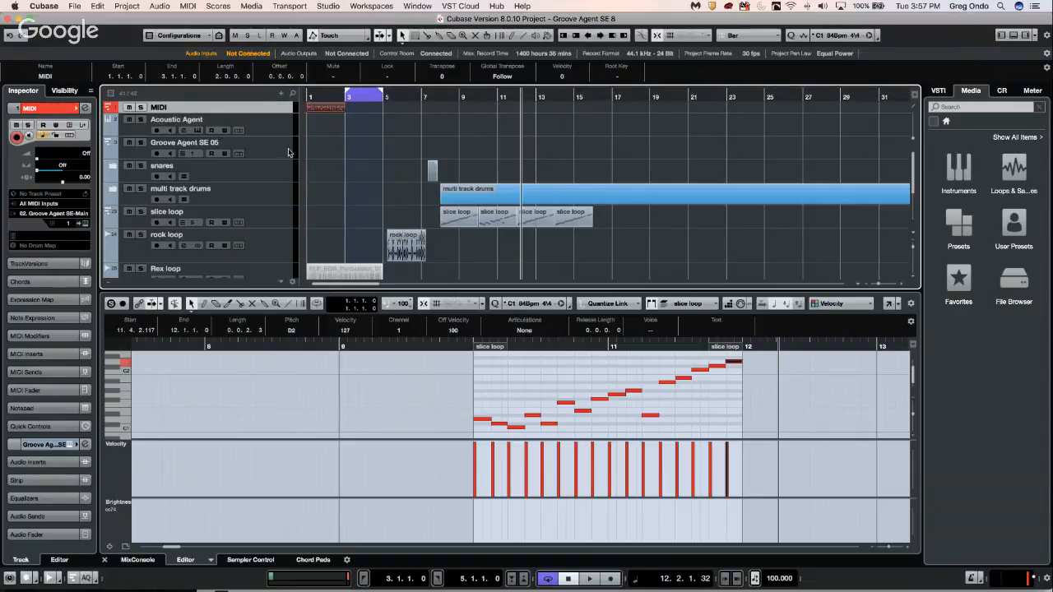
click(327, 165)
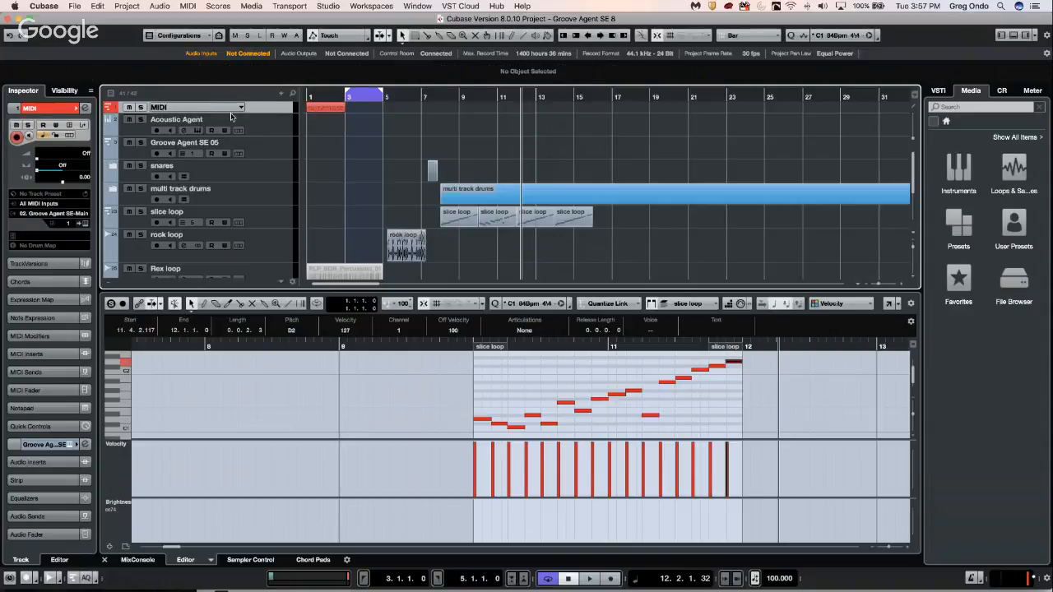
Step: Enlarge and solo the MIDI track, and load Beat Designer as its first MIDI insert
drag(233, 112, 233, 132)
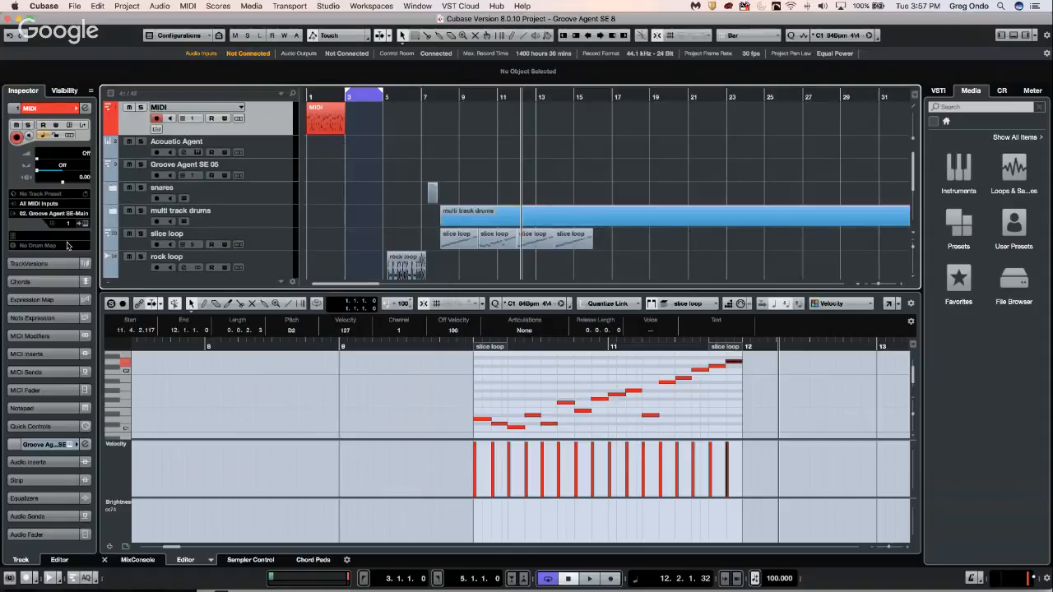
click(141, 108)
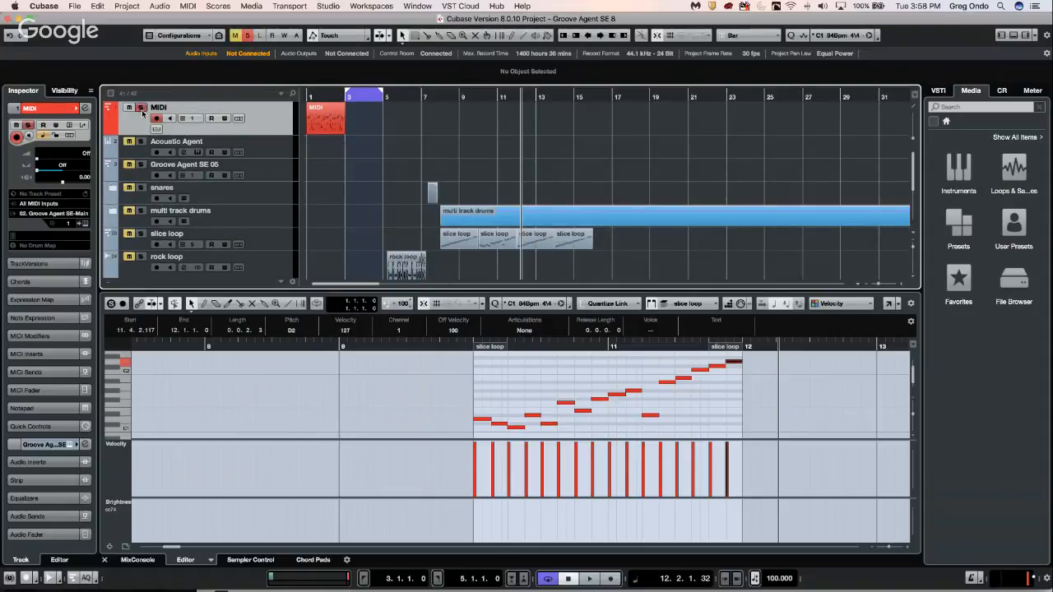
click(55, 358)
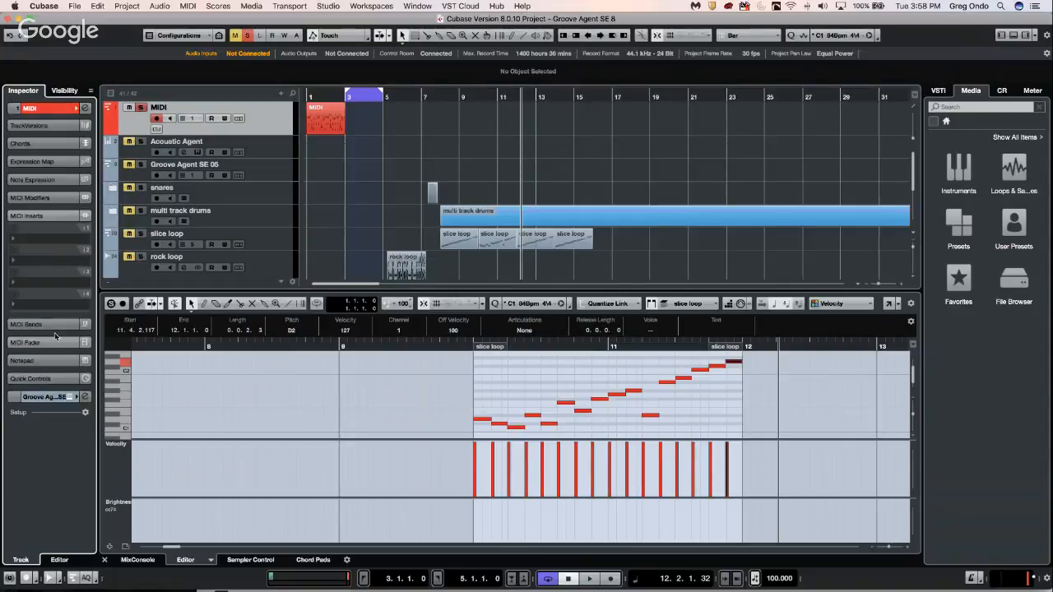
click(54, 239)
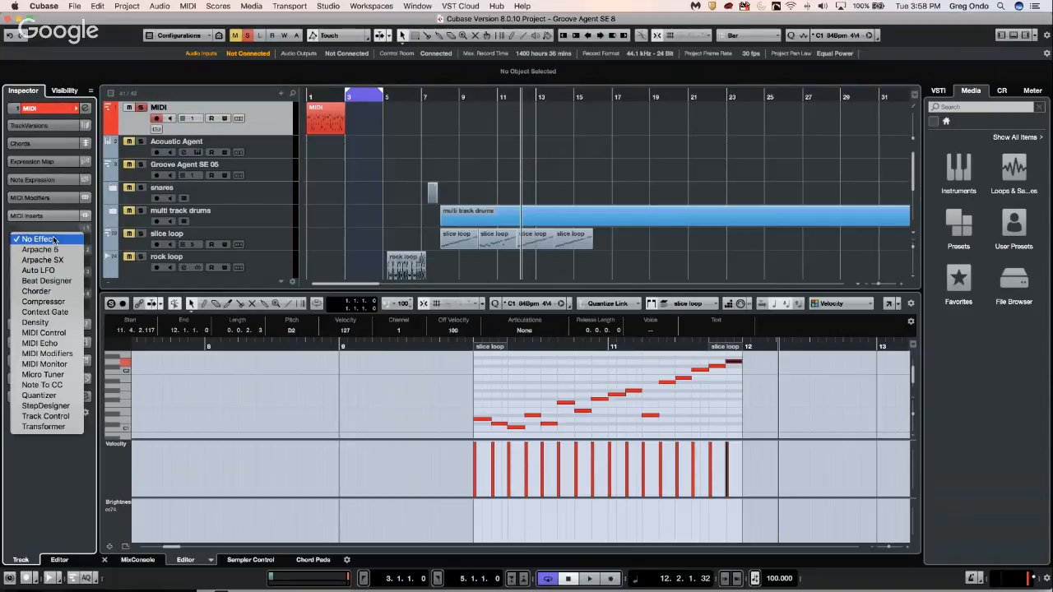
click(63, 282)
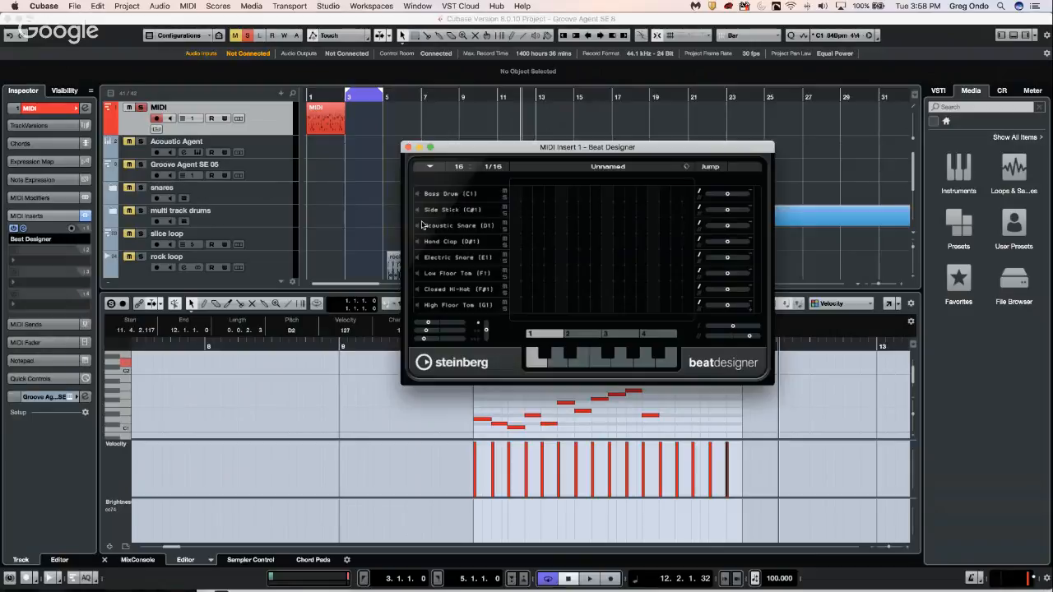
Step: During playback, program bass drum hits on steps 1, 7, 8, 15 and 16 and hand claps on steps 5 and 12, adjusting the second clap
key(space)
click(515, 193)
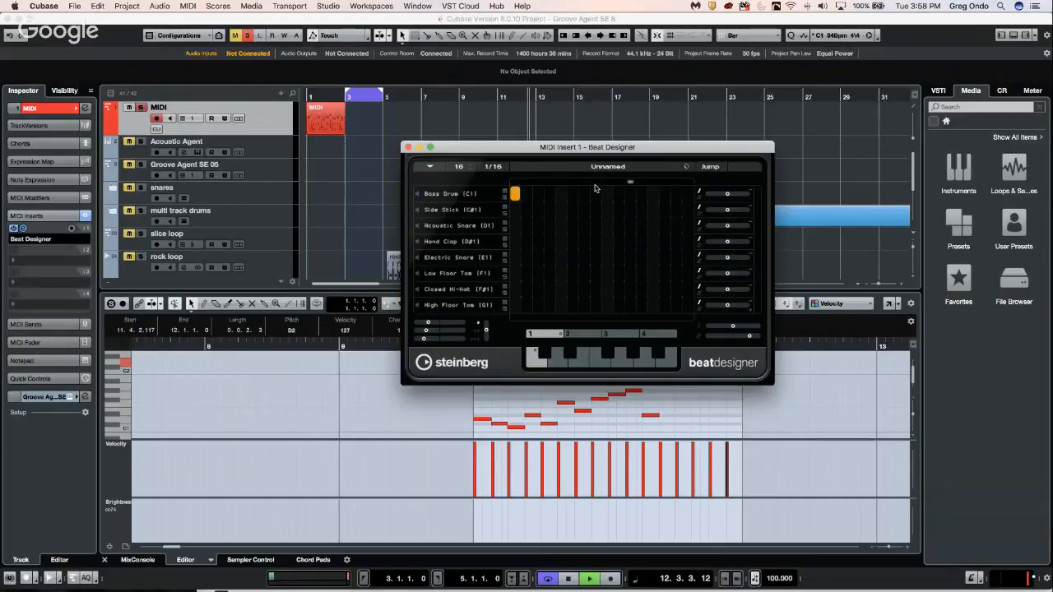
click(596, 194)
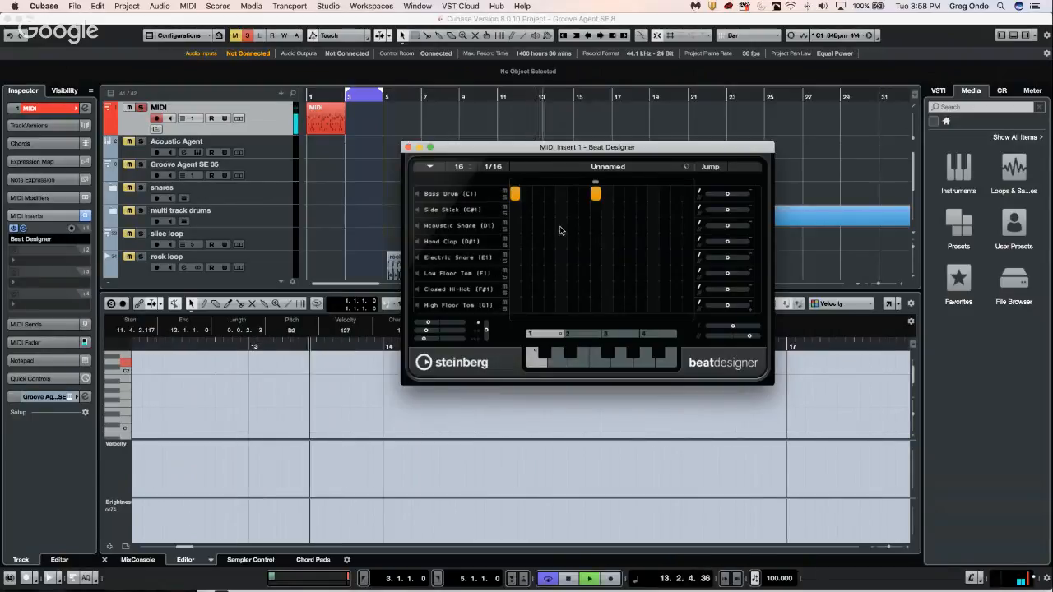
click(561, 241)
click(642, 241)
click(665, 193)
click(677, 193)
click(665, 193)
click(594, 195)
click(585, 194)
click(595, 193)
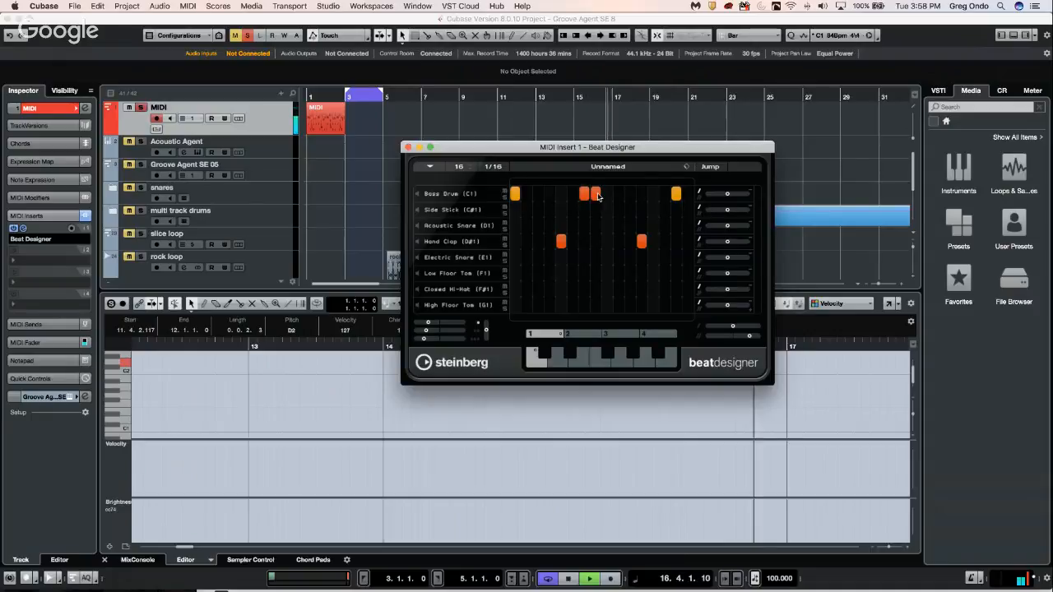
click(688, 193)
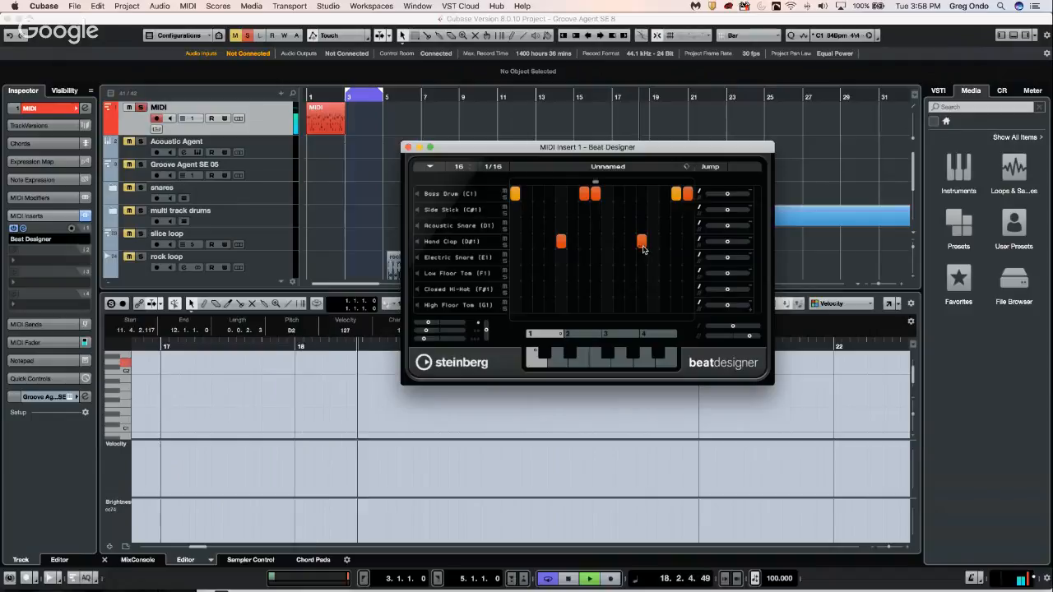
drag(644, 245, 641, 211)
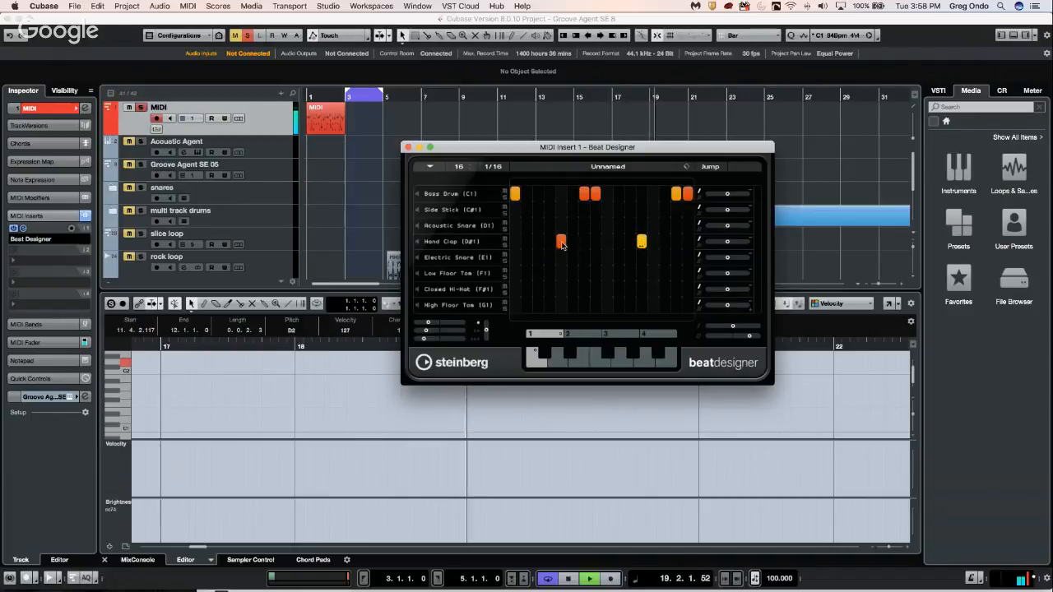
Step: Add closed hi-hats on steps 3, 4, 9, 10 and 13, plus electric snare, low floor tom and high floor tom hits
drag(538, 288, 618, 289)
click(653, 289)
click(596, 258)
click(676, 273)
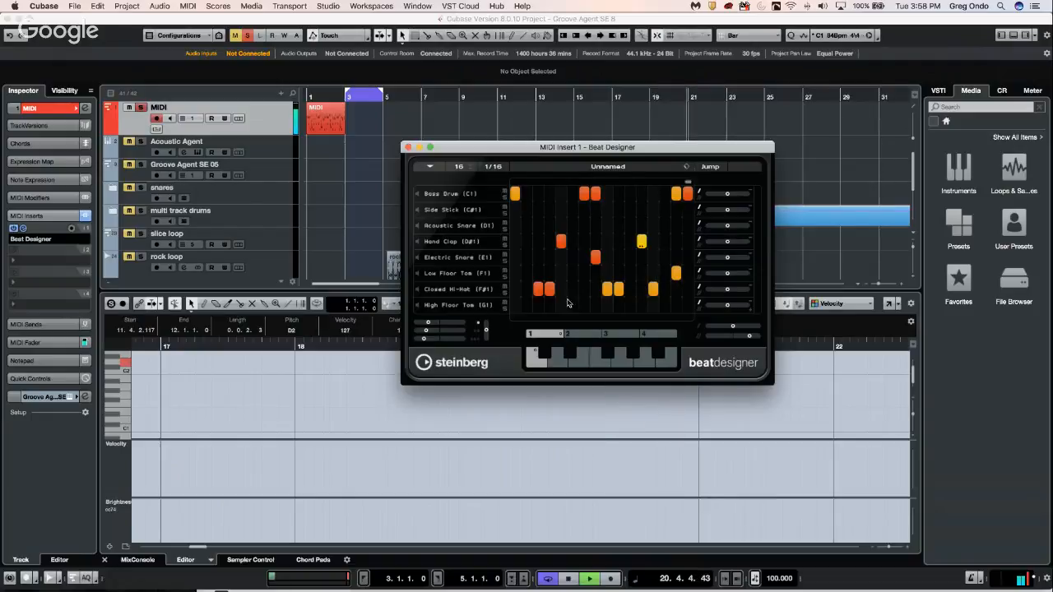
click(562, 305)
drag(635, 306, 666, 306)
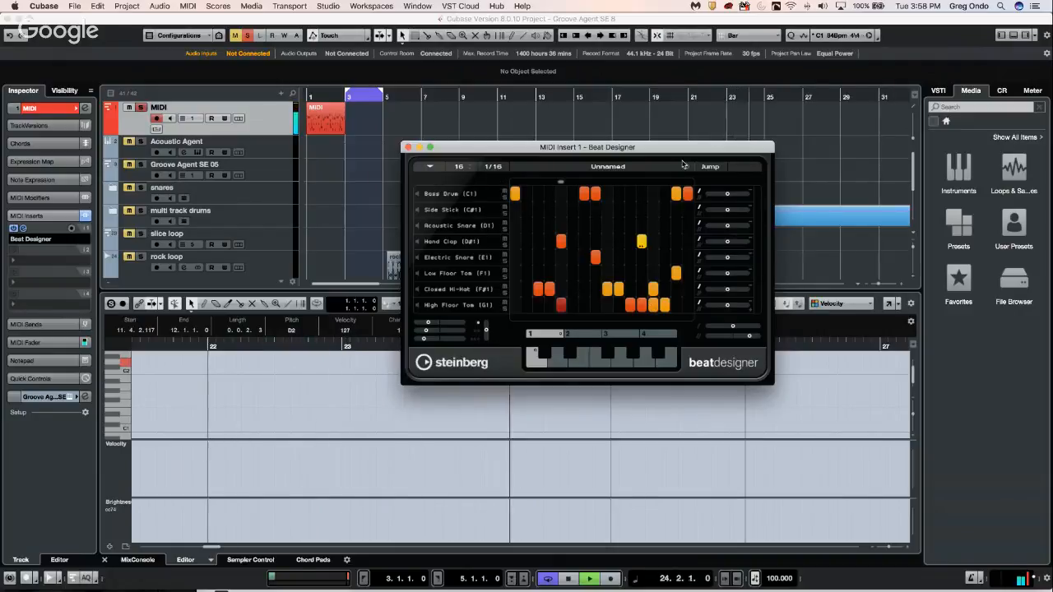
click(429, 167)
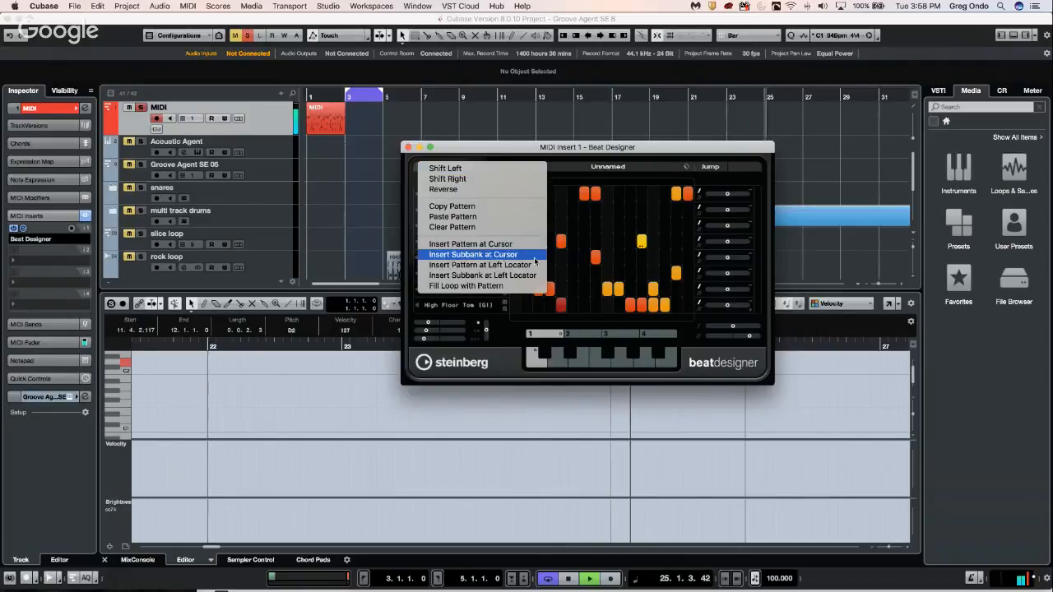
click(613, 230)
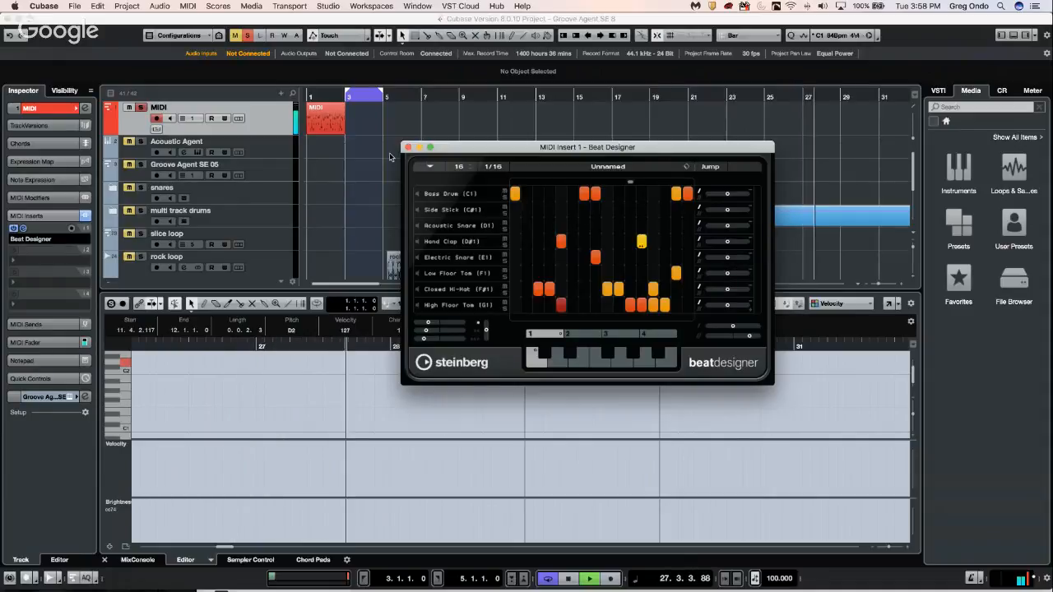
Step: Stop playback and close the Beat Designer window
key(space)
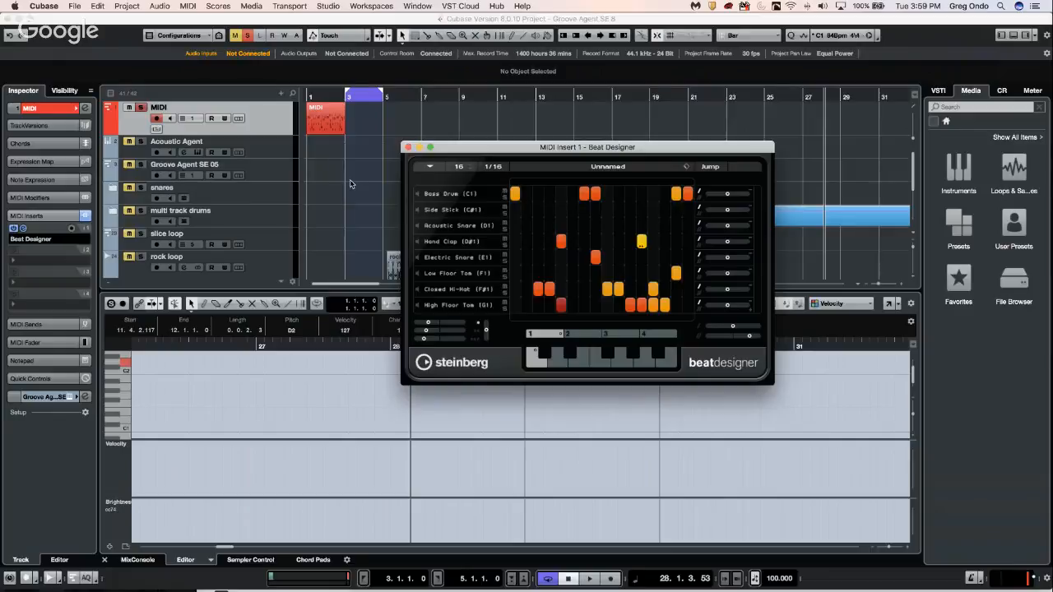
click(408, 147)
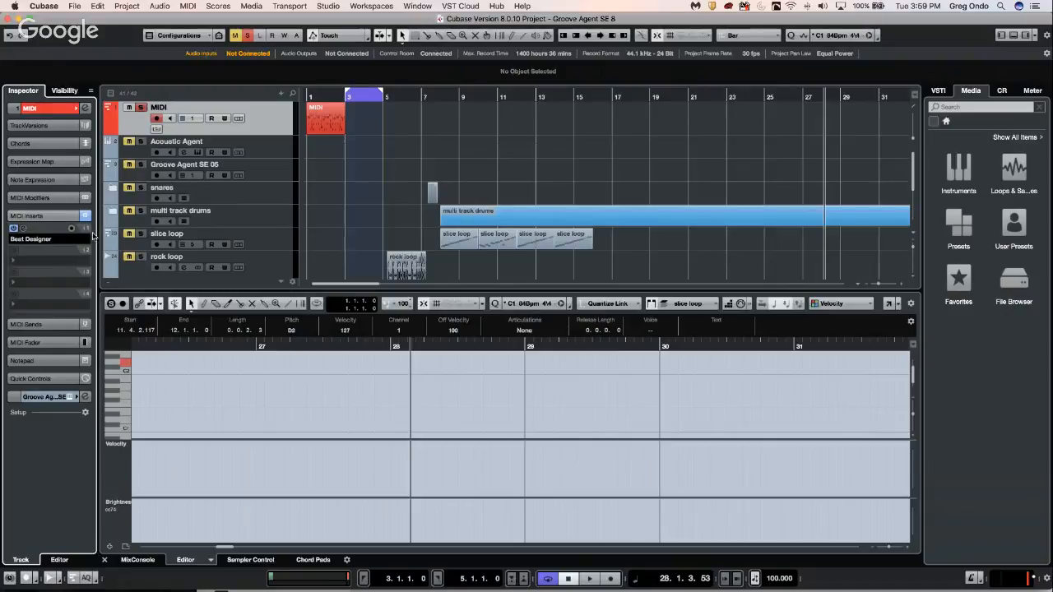
Step: Select the multi track drums folder track and expand it to show its individual drum tracks
click(197, 217)
click(140, 211)
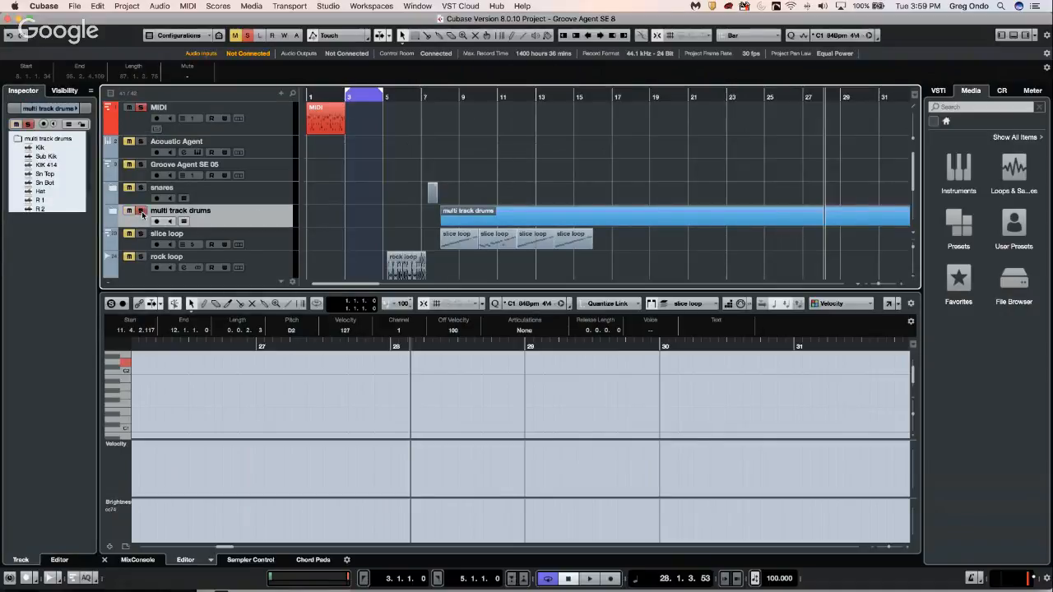
click(141, 211)
click(129, 211)
click(114, 213)
scroll(577, 228, down, 1)
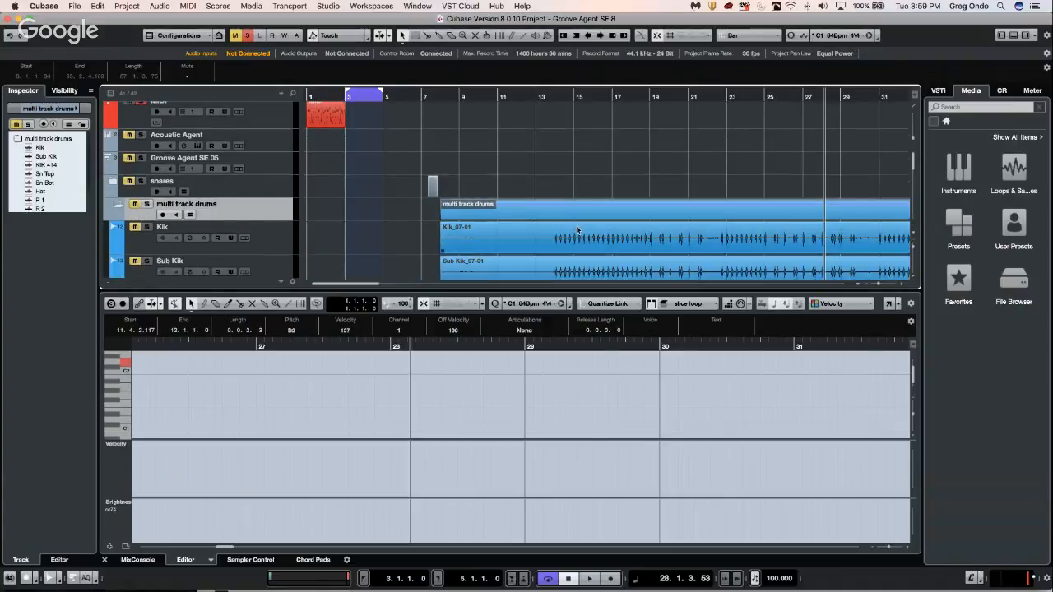
scroll(576, 230, down, 4)
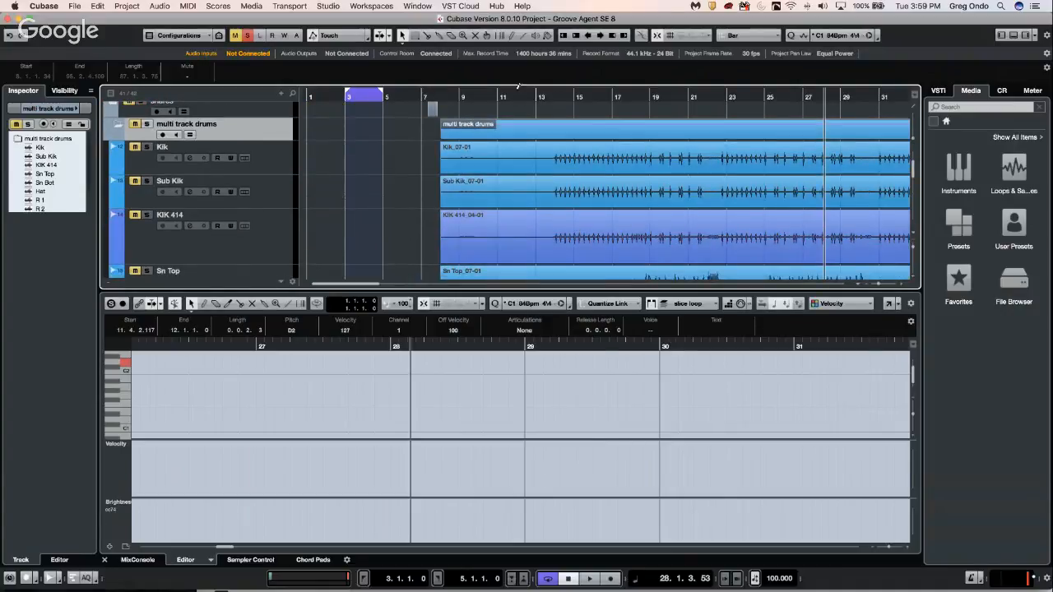
click(518, 97)
drag(517, 76, 517, 70)
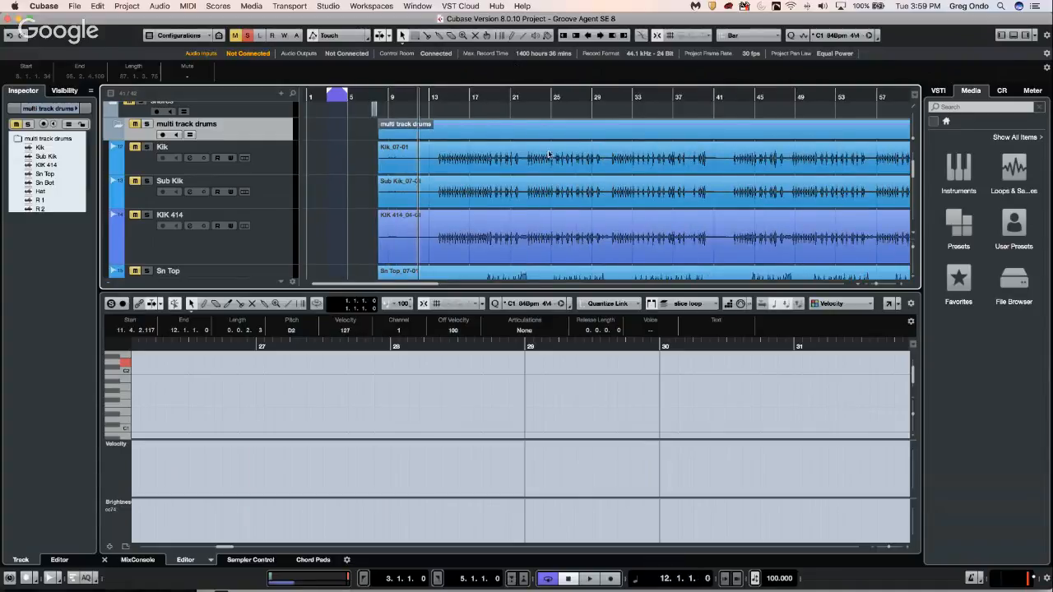
Step: Solo the Sn Top track and play it from bar 20
scroll(550, 169, down, 2)
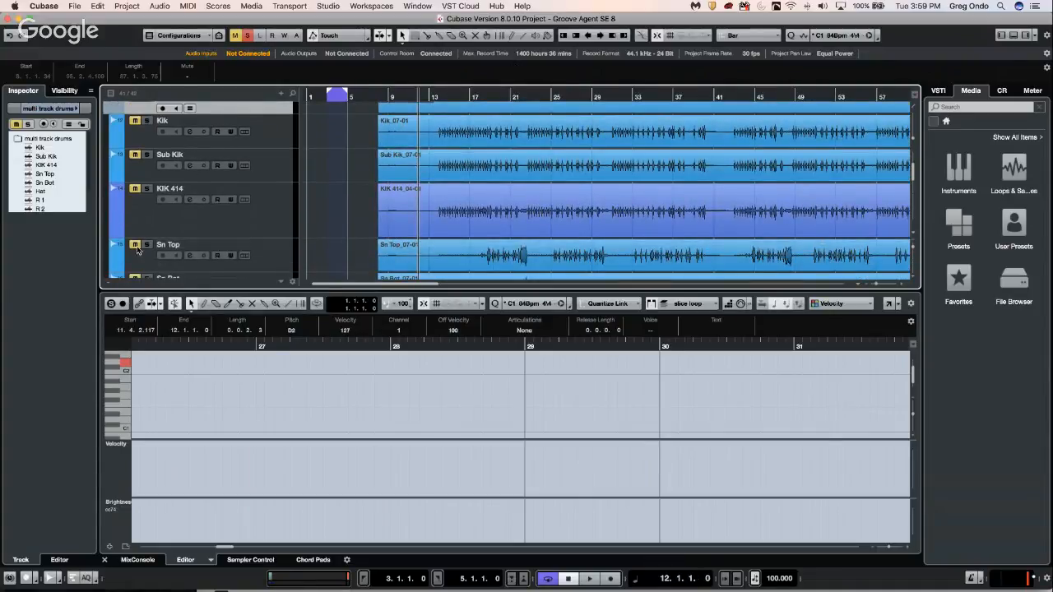
click(146, 244)
click(498, 96)
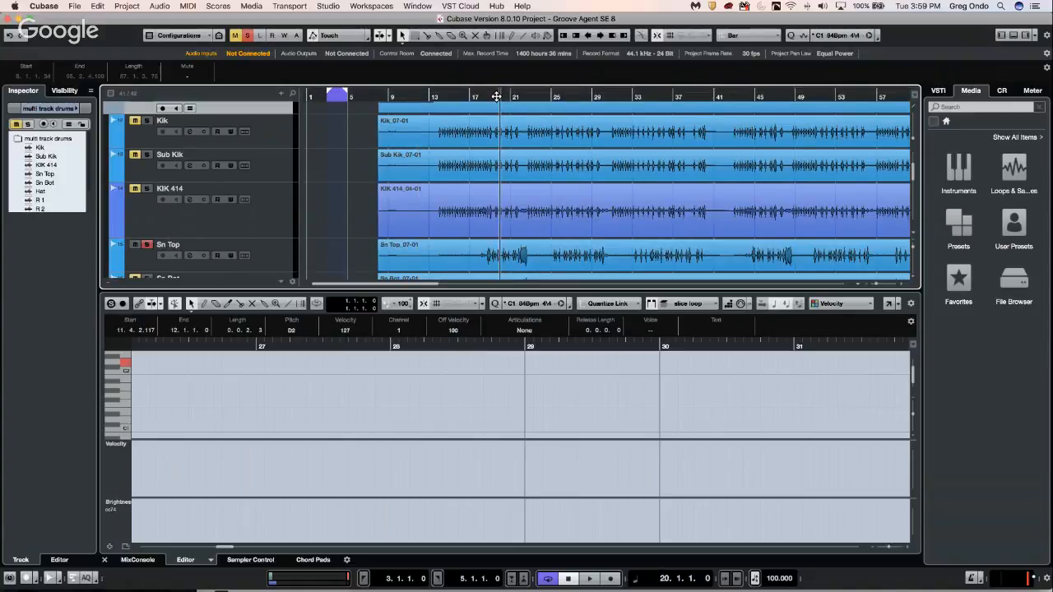
key(space)
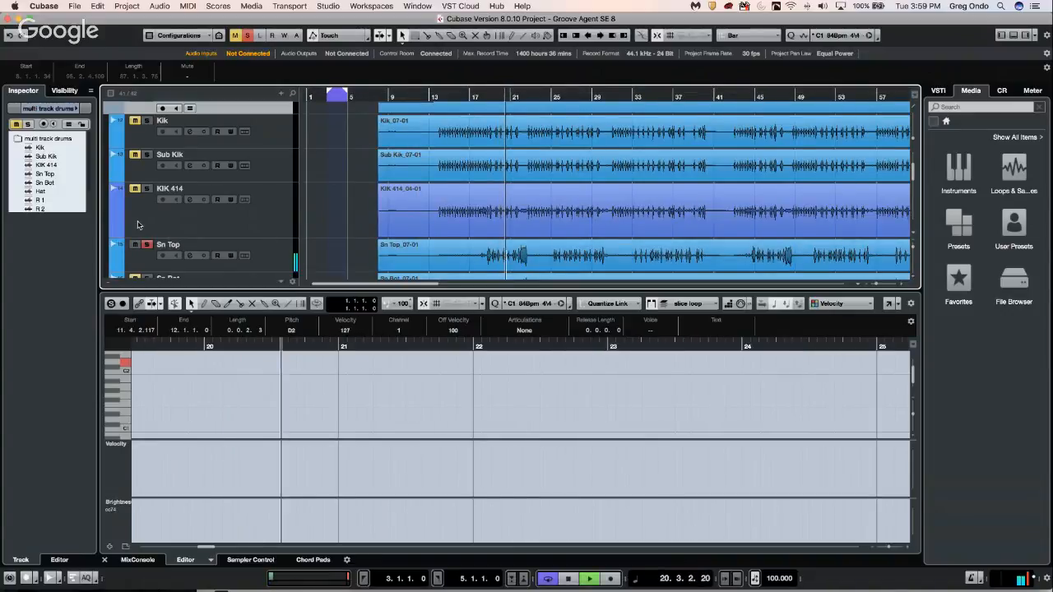
Step: Deactivate all mute and solo states and solo the multi track drums folder during playback
click(246, 35)
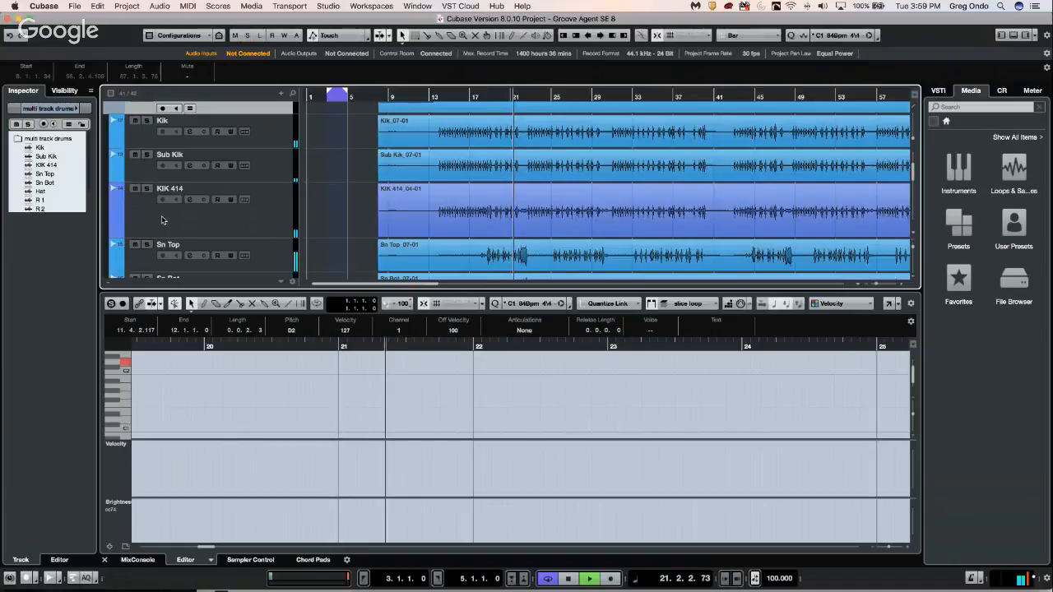
scroll(146, 210, up, 4)
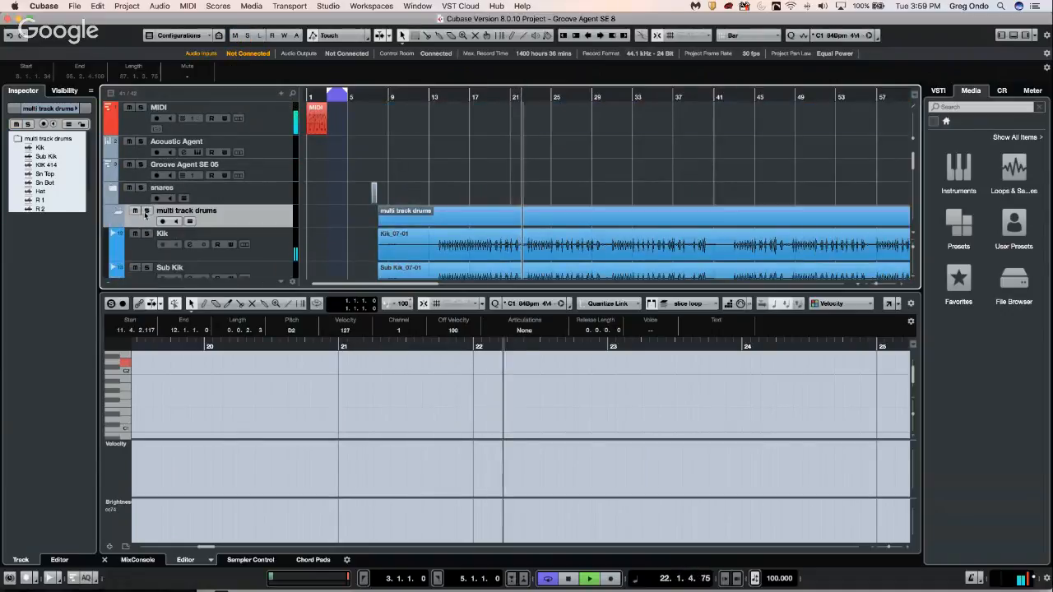
click(147, 211)
scroll(441, 157, down, 5)
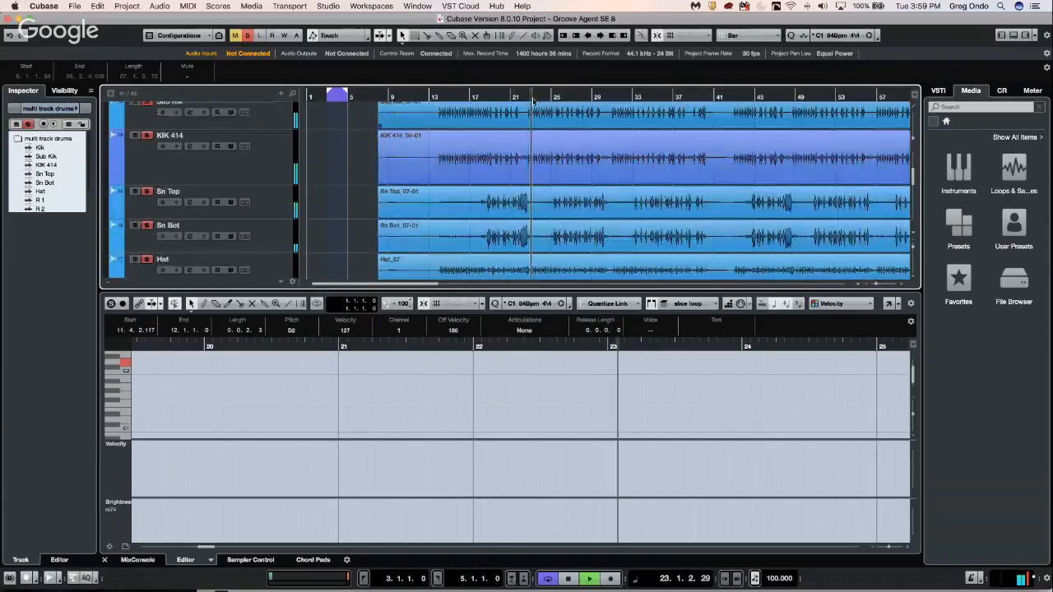
Step: Audition the soloed drums from about bar 18 and mute the Sn Bot track before stopping playback
click(477, 93)
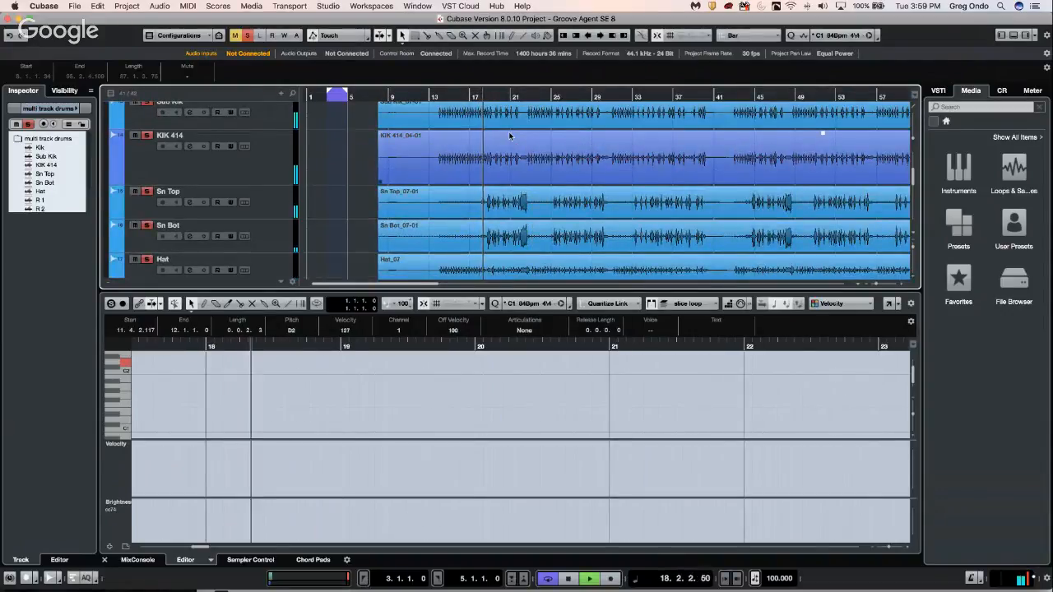
drag(519, 96, 512, 176)
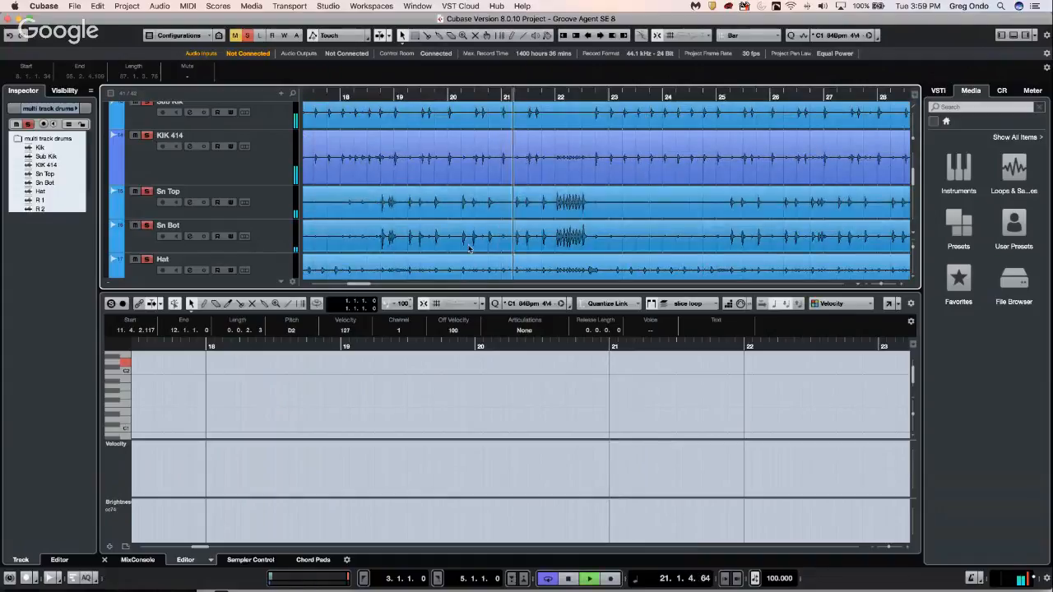
click(135, 224)
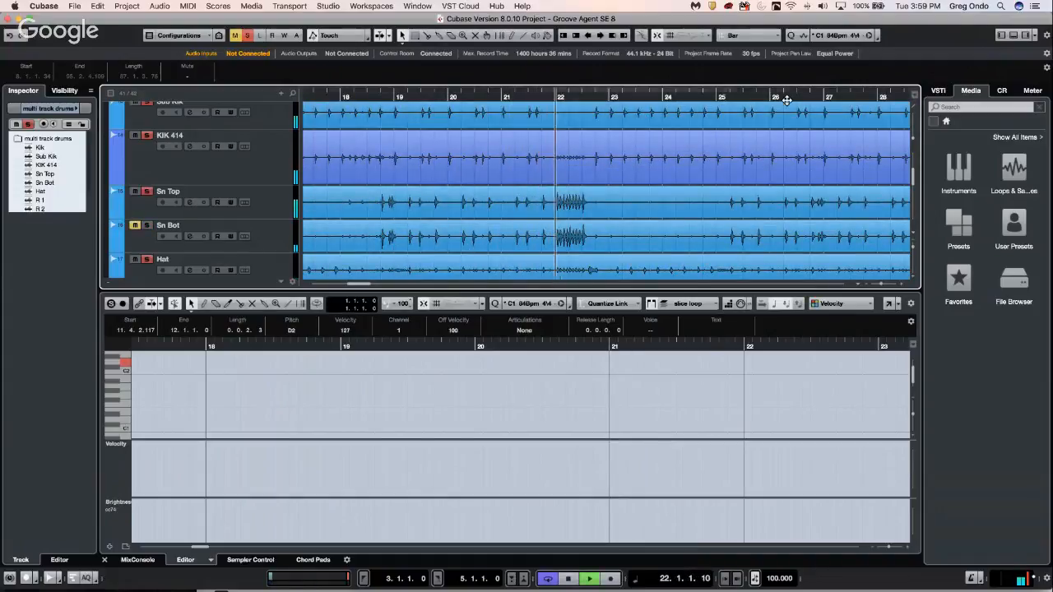
key(space)
Step: Select the range from bar 22 to 23 on Sn Top and add a Pitch Shift process through Direct Offline Processing
click(415, 36)
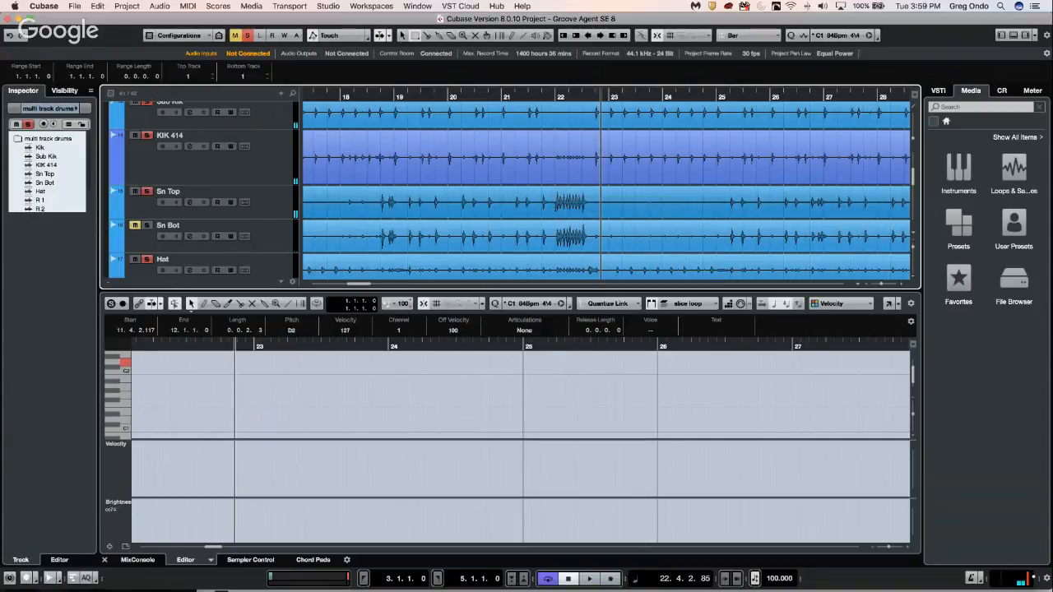
drag(557, 202, 585, 205)
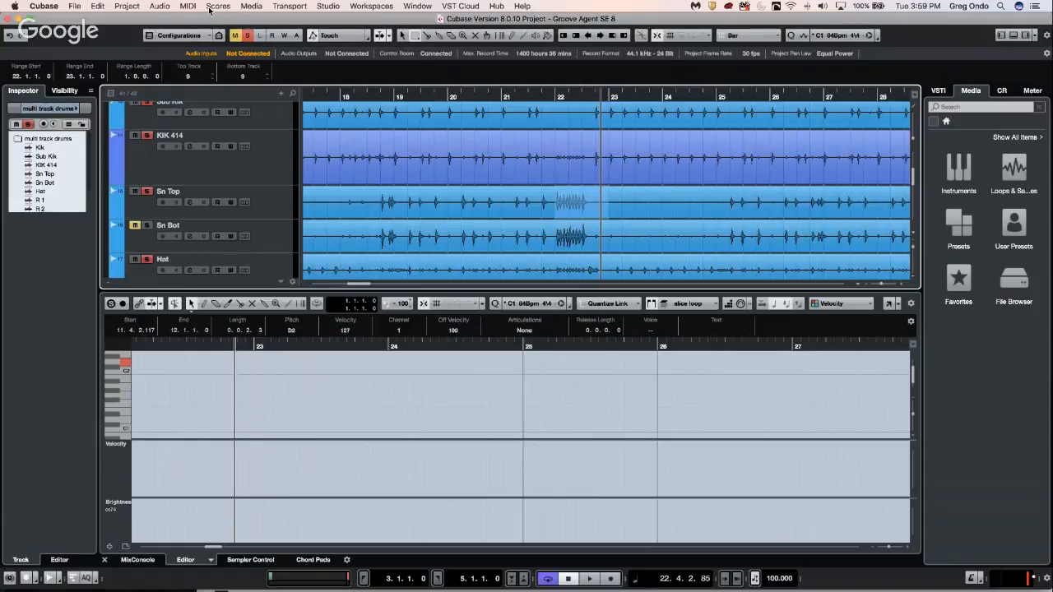
key(F7)
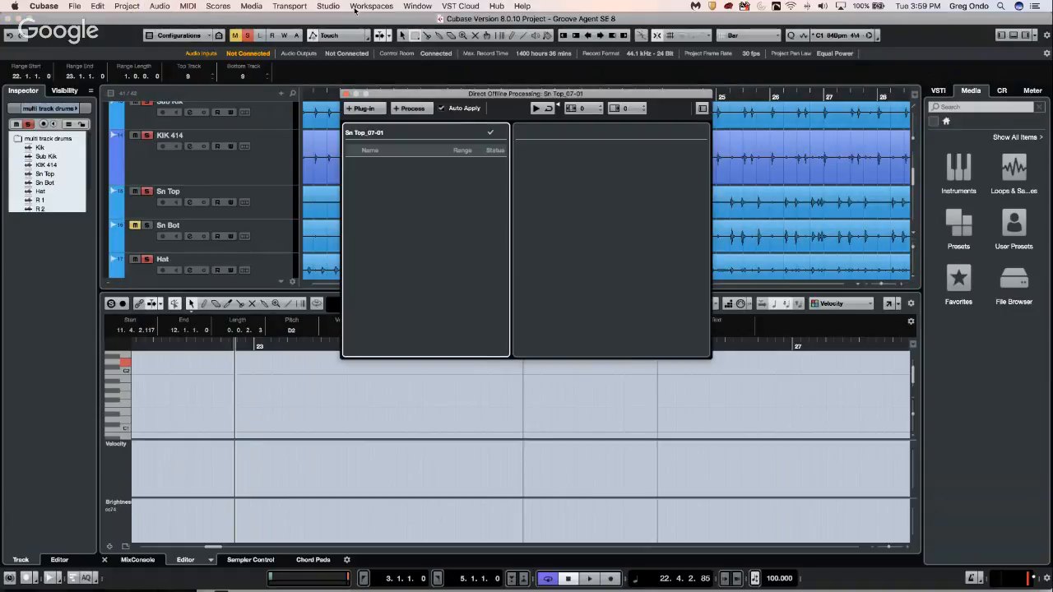
click(415, 109)
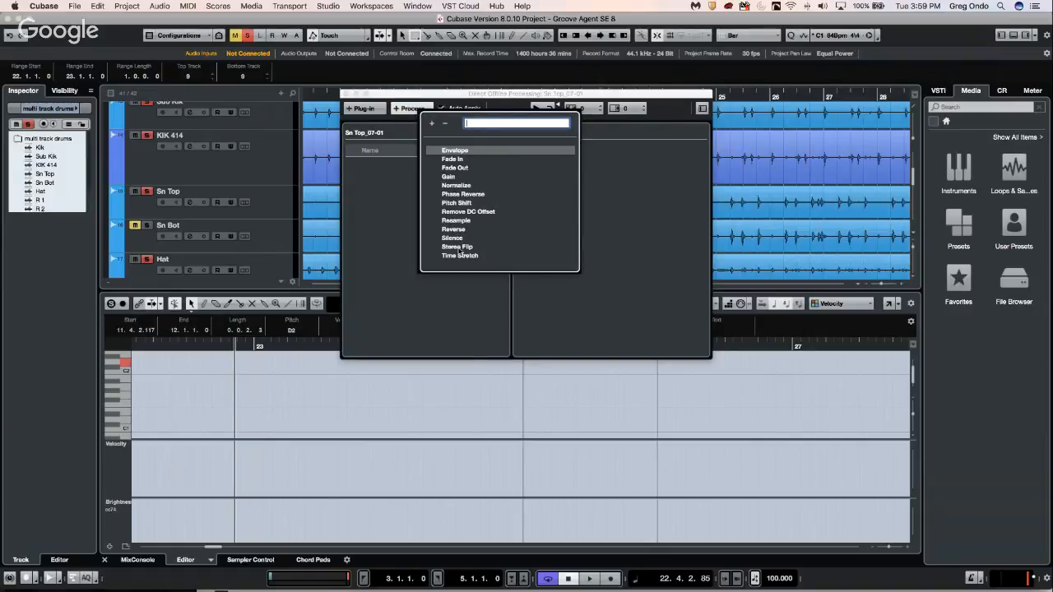
click(464, 202)
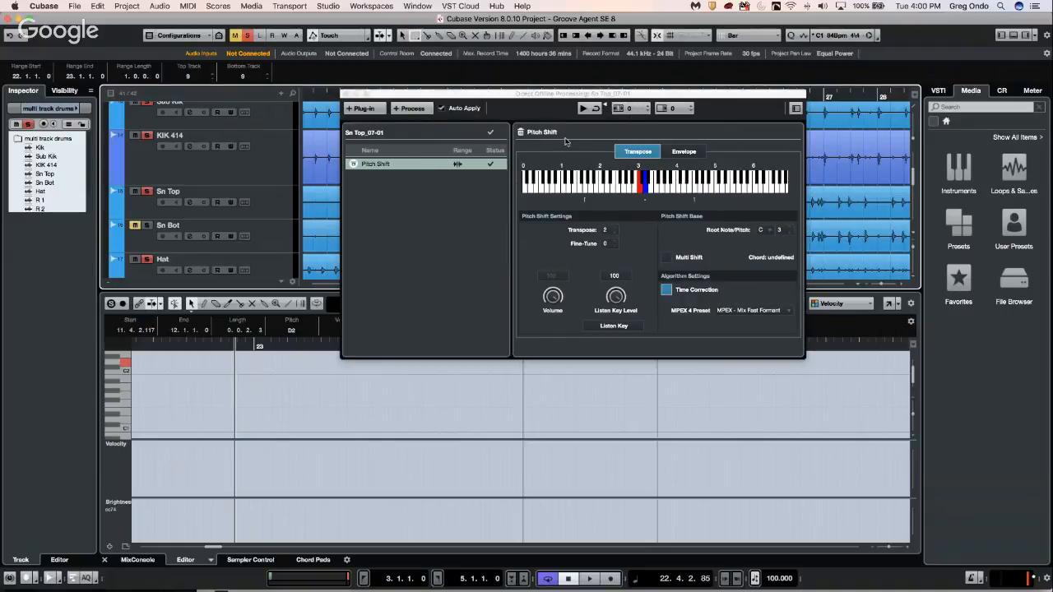
Step: Set the Pitch Shift envelope range to 10 and shape its curve to rise from near the minimum to a peak just after the last snare hit
click(684, 152)
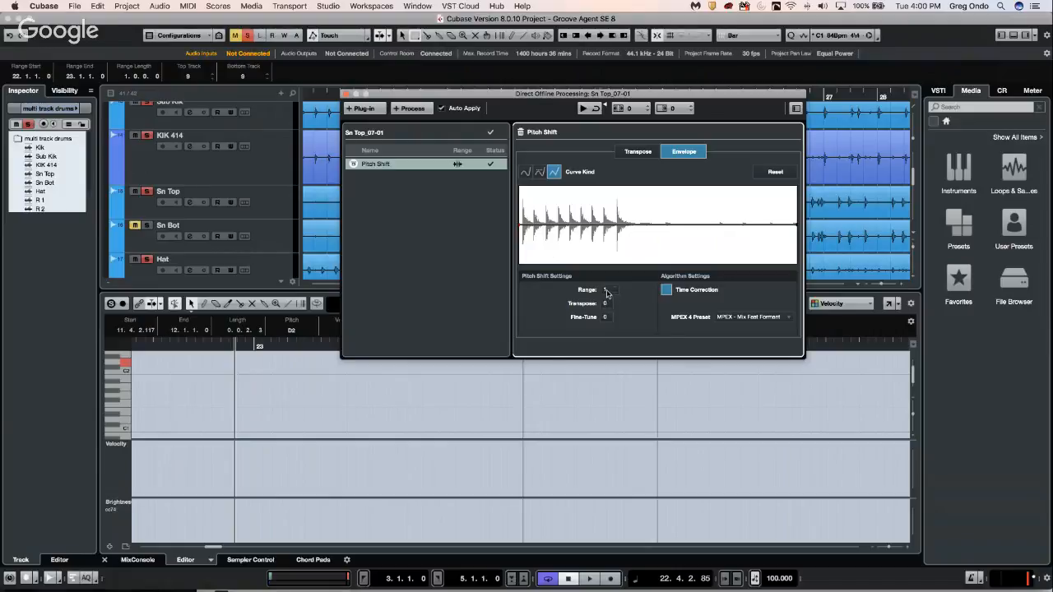
scroll(607, 294, up, 4)
scroll(607, 293, up, 5)
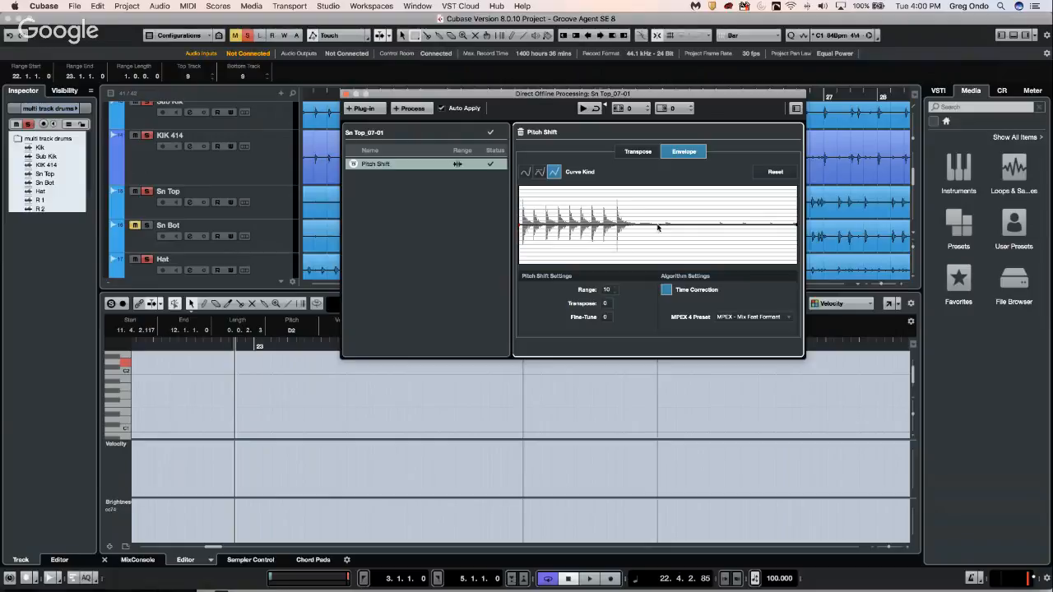
drag(664, 225, 633, 188)
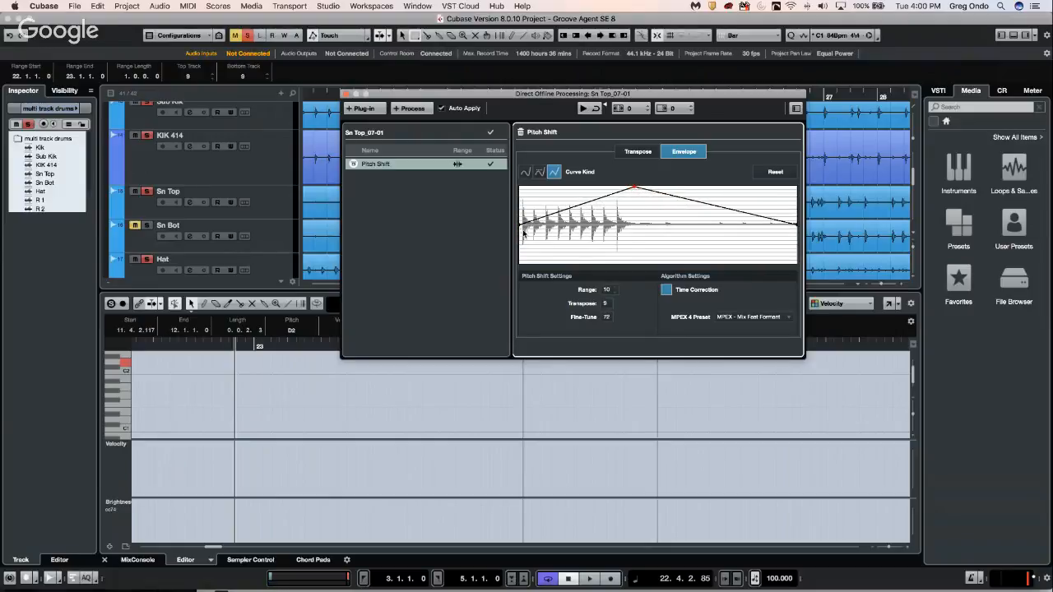
drag(520, 230, 521, 265)
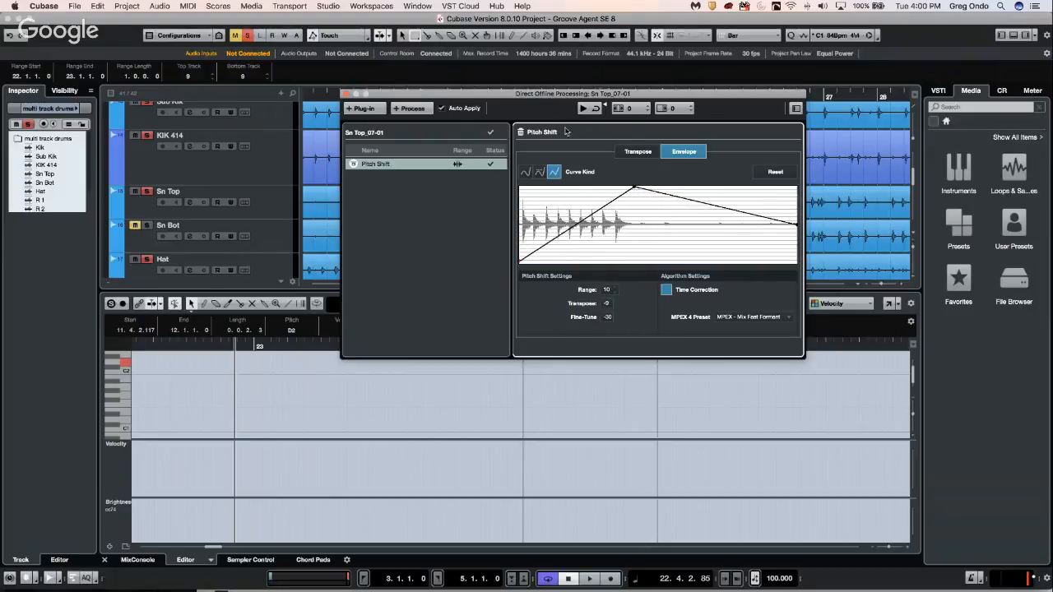
click(346, 94)
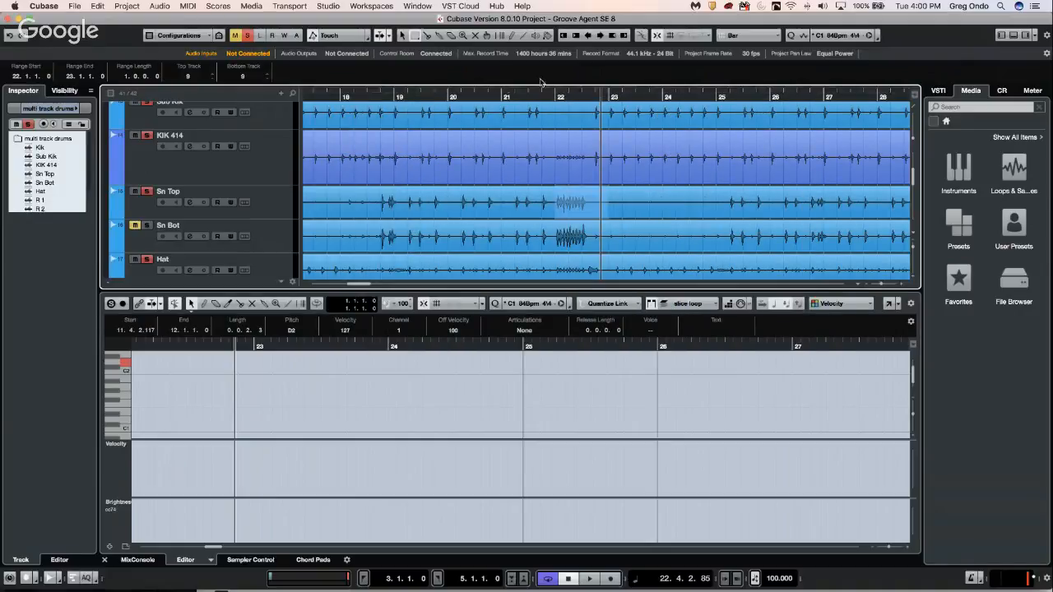
Step: Play the drums from bar 20 through the pitch-shifted snare fill, ending at bar 23
click(445, 96)
key(space)
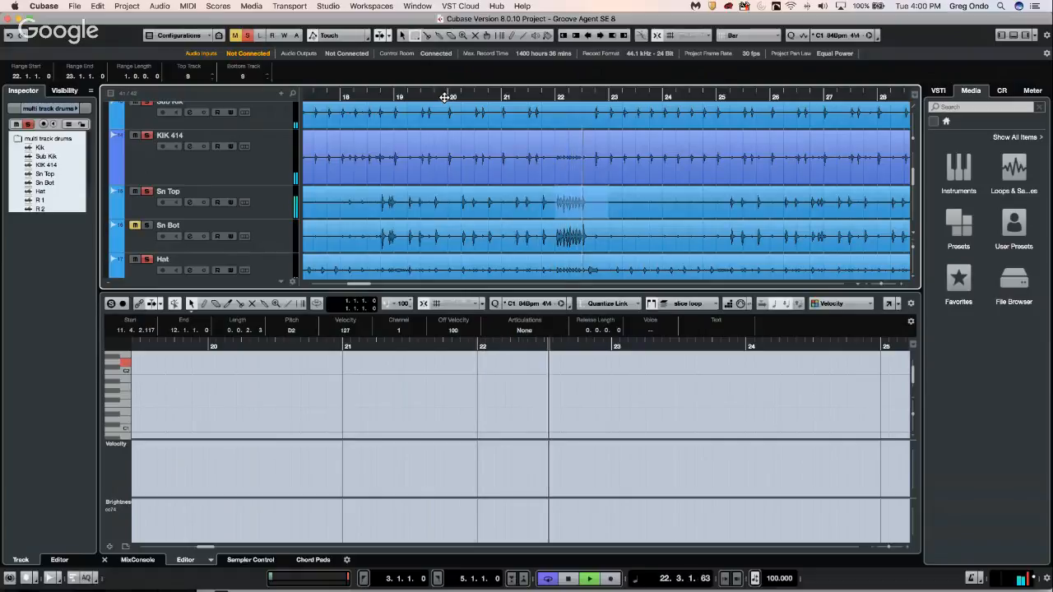
key(space)
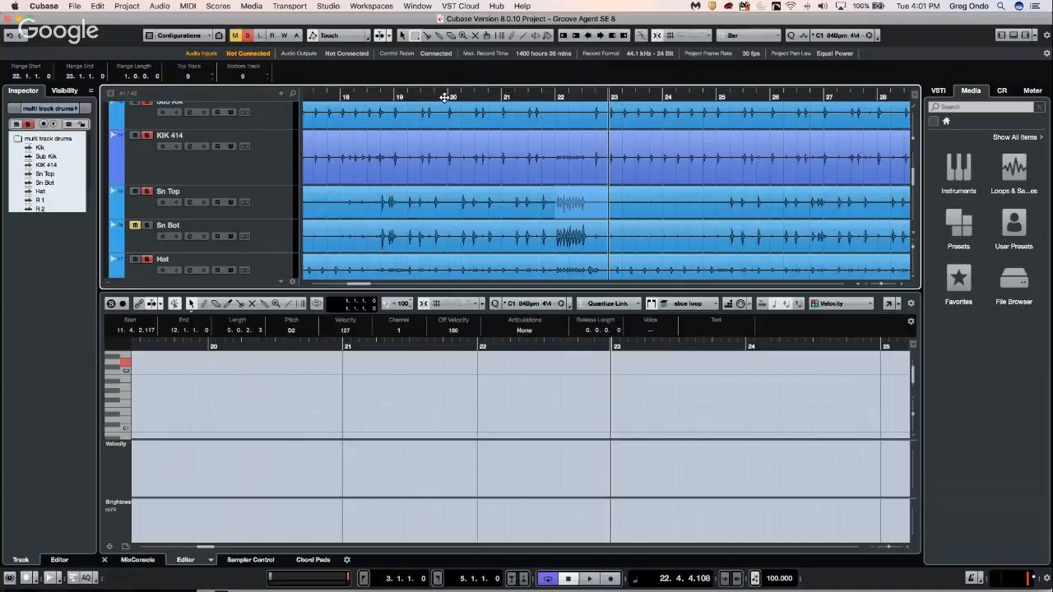
mouse_move(610, 586)
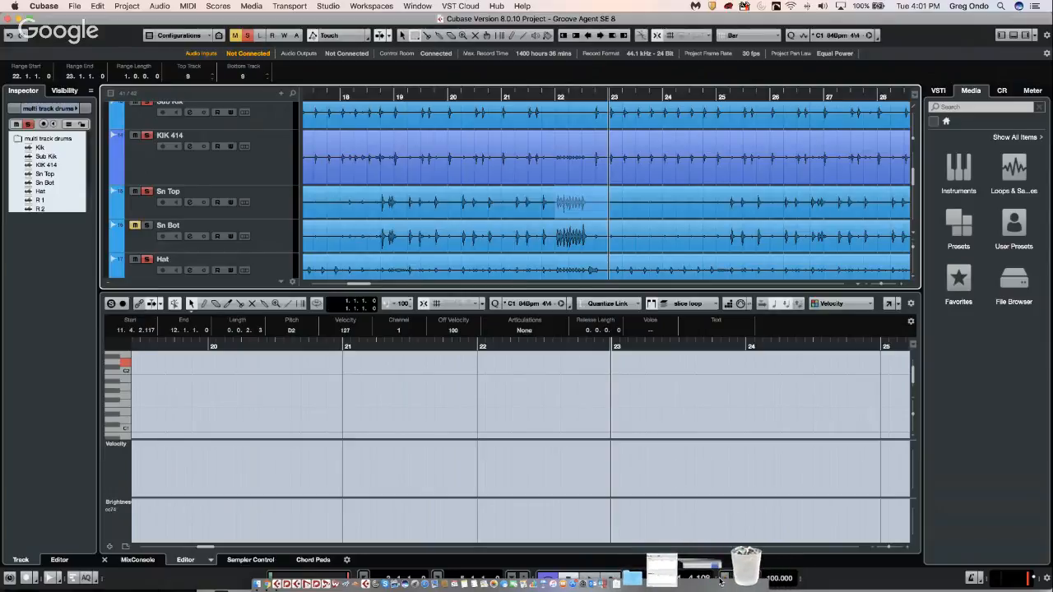
key(super+Tab)
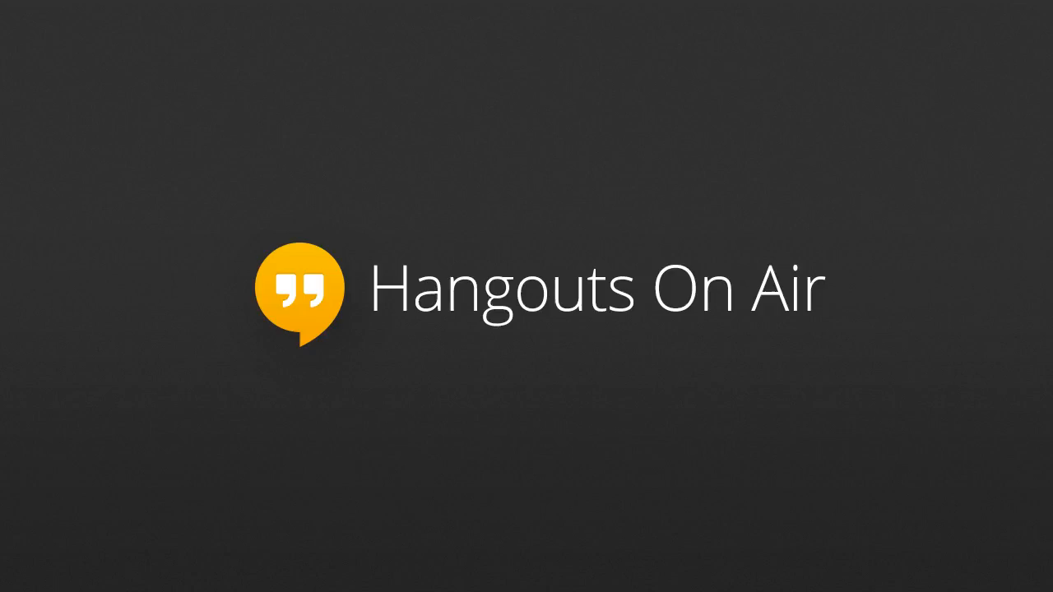